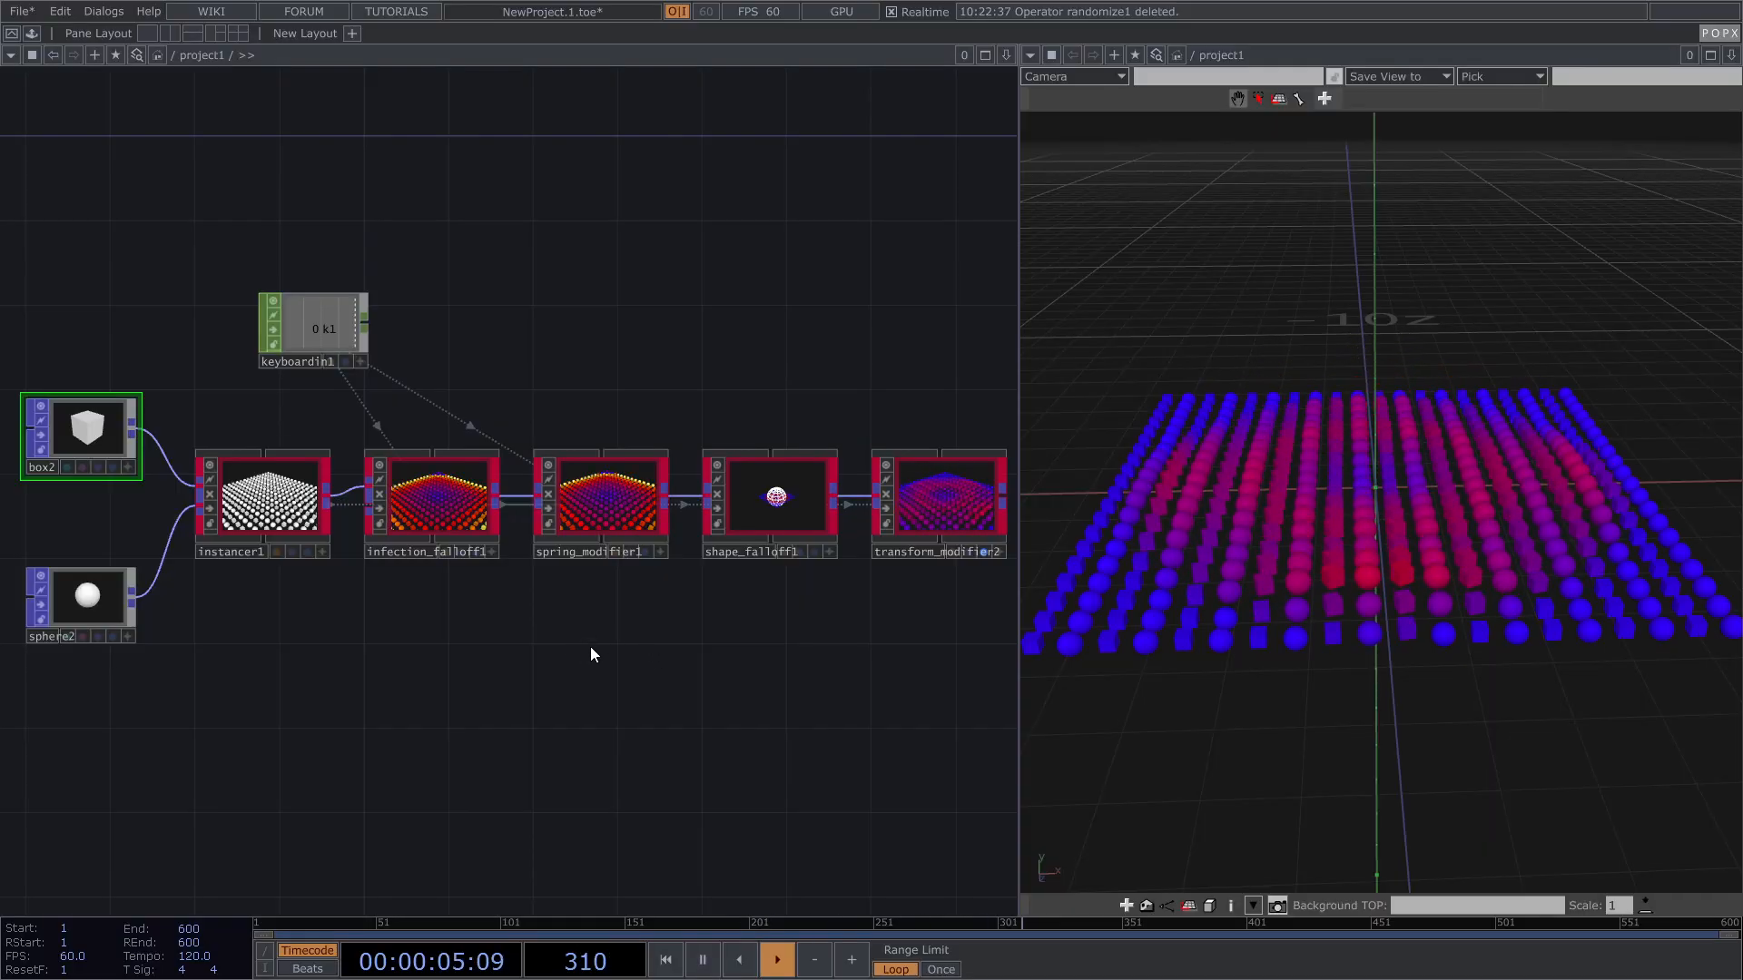
Step: Pan toward shape_falloff1 and frame every node in the network
{"action": "left_click_drag", "start_coordinate": [590, 647], "coordinate": [592, 640]}
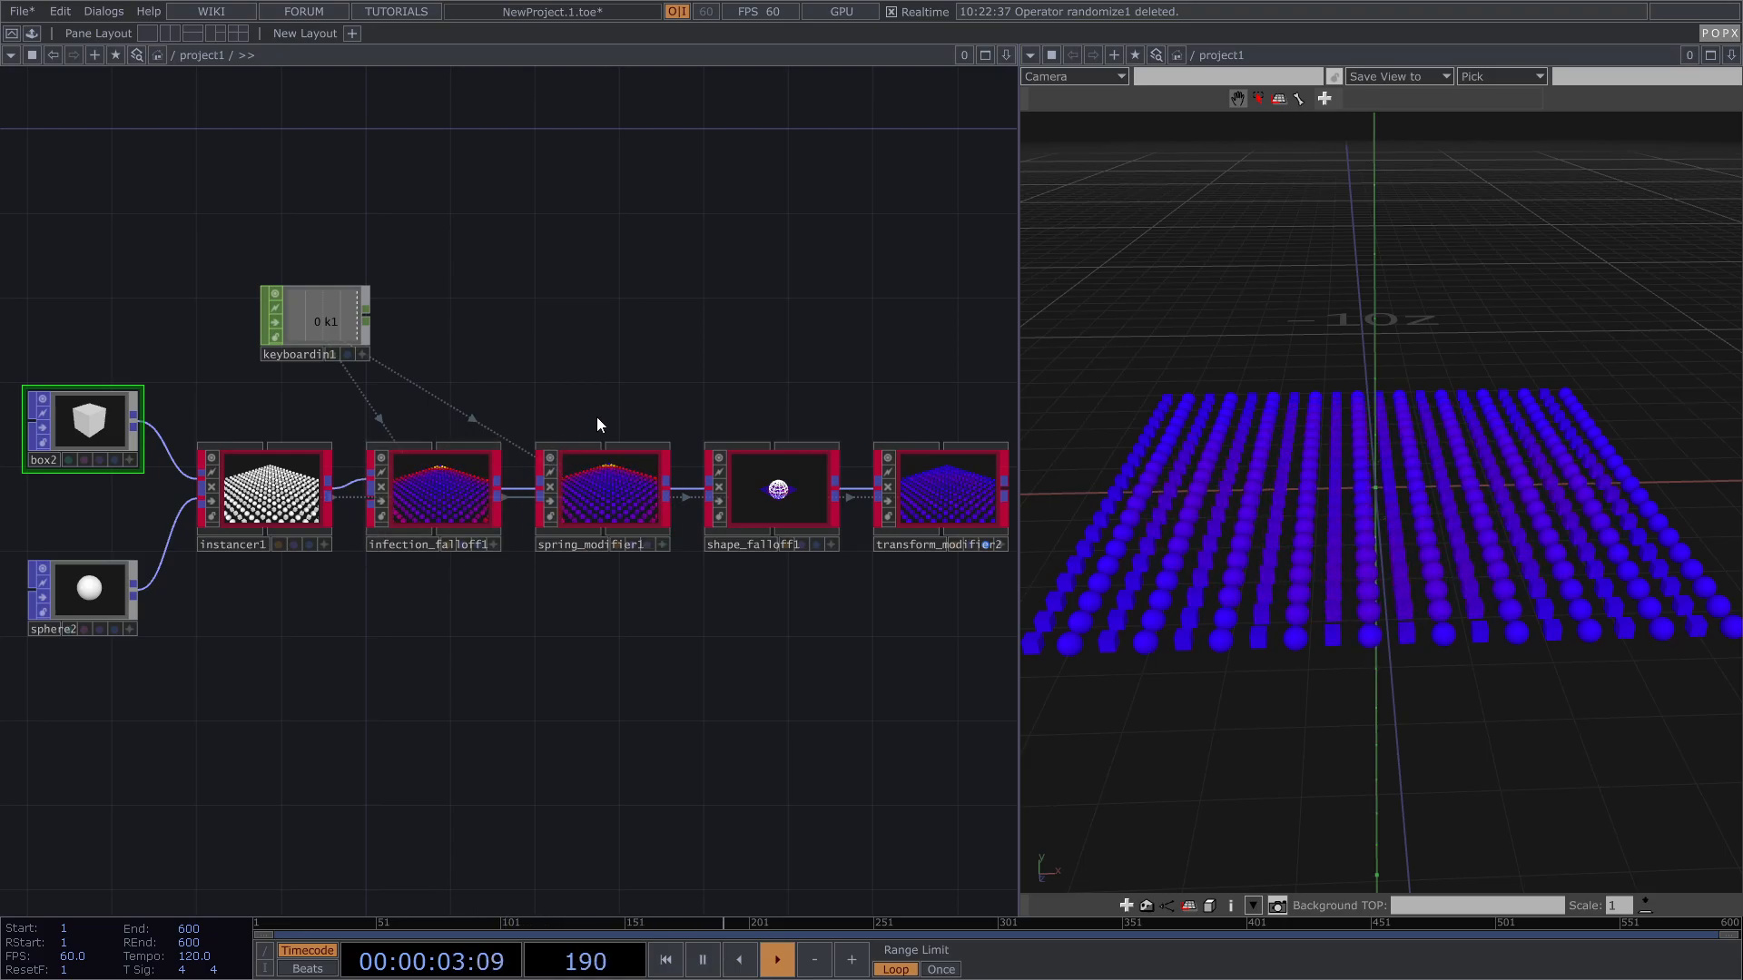
{"action": "scroll", "coordinate": [263, 509], "scroll_direction": "up", "scroll_amount": 5}
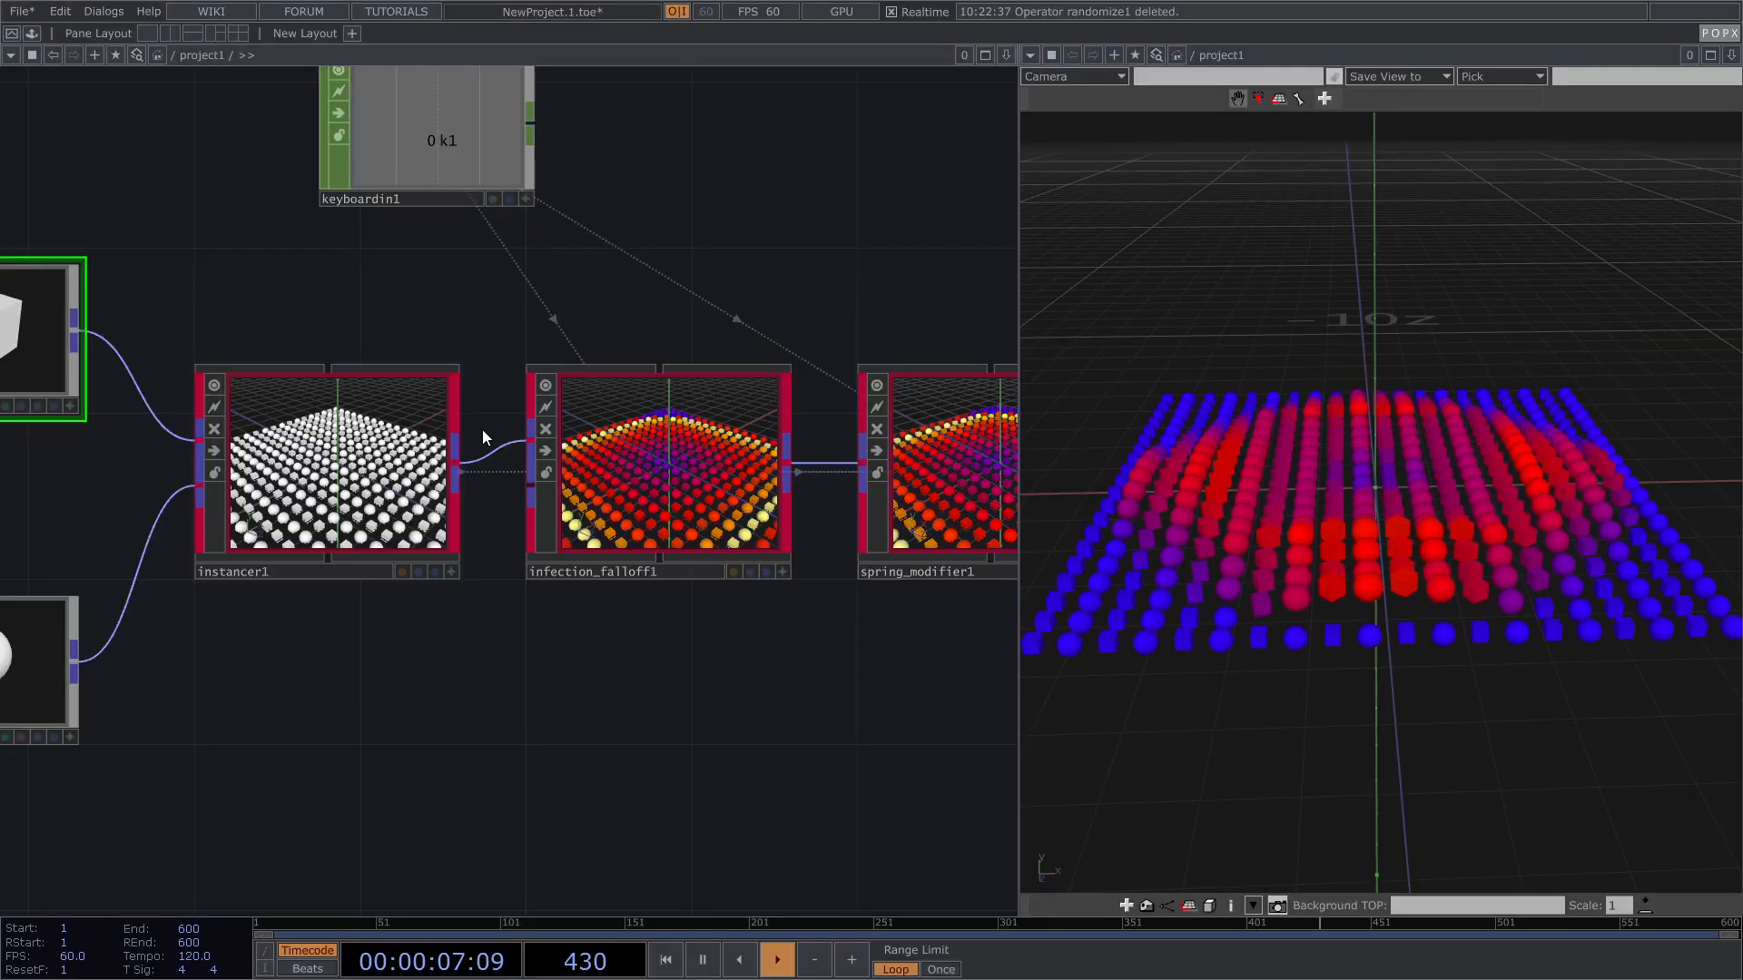
{"action": "left_click_drag", "start_coordinate": [867, 242], "coordinate": [436, 280]}
{"action": "scroll", "coordinate": [436, 281], "scroll_direction": "down", "scroll_amount": 2}
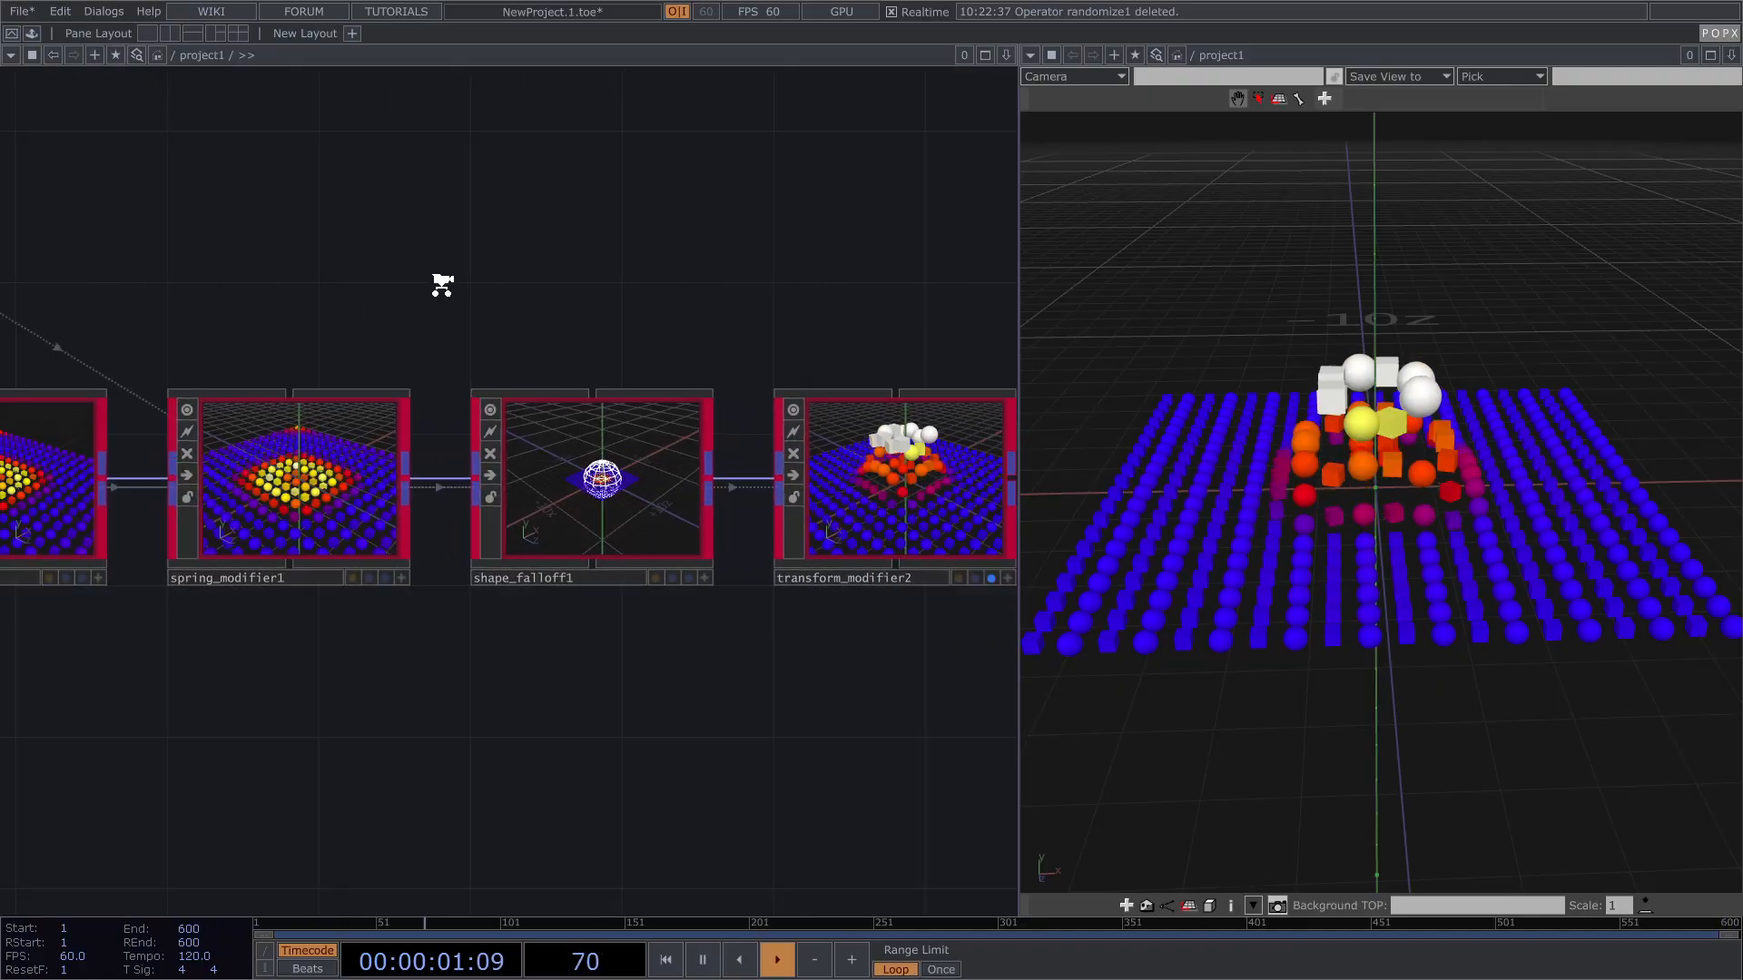
{"action": "scroll", "coordinate": [836, 436], "scroll_direction": "up", "scroll_amount": 2}
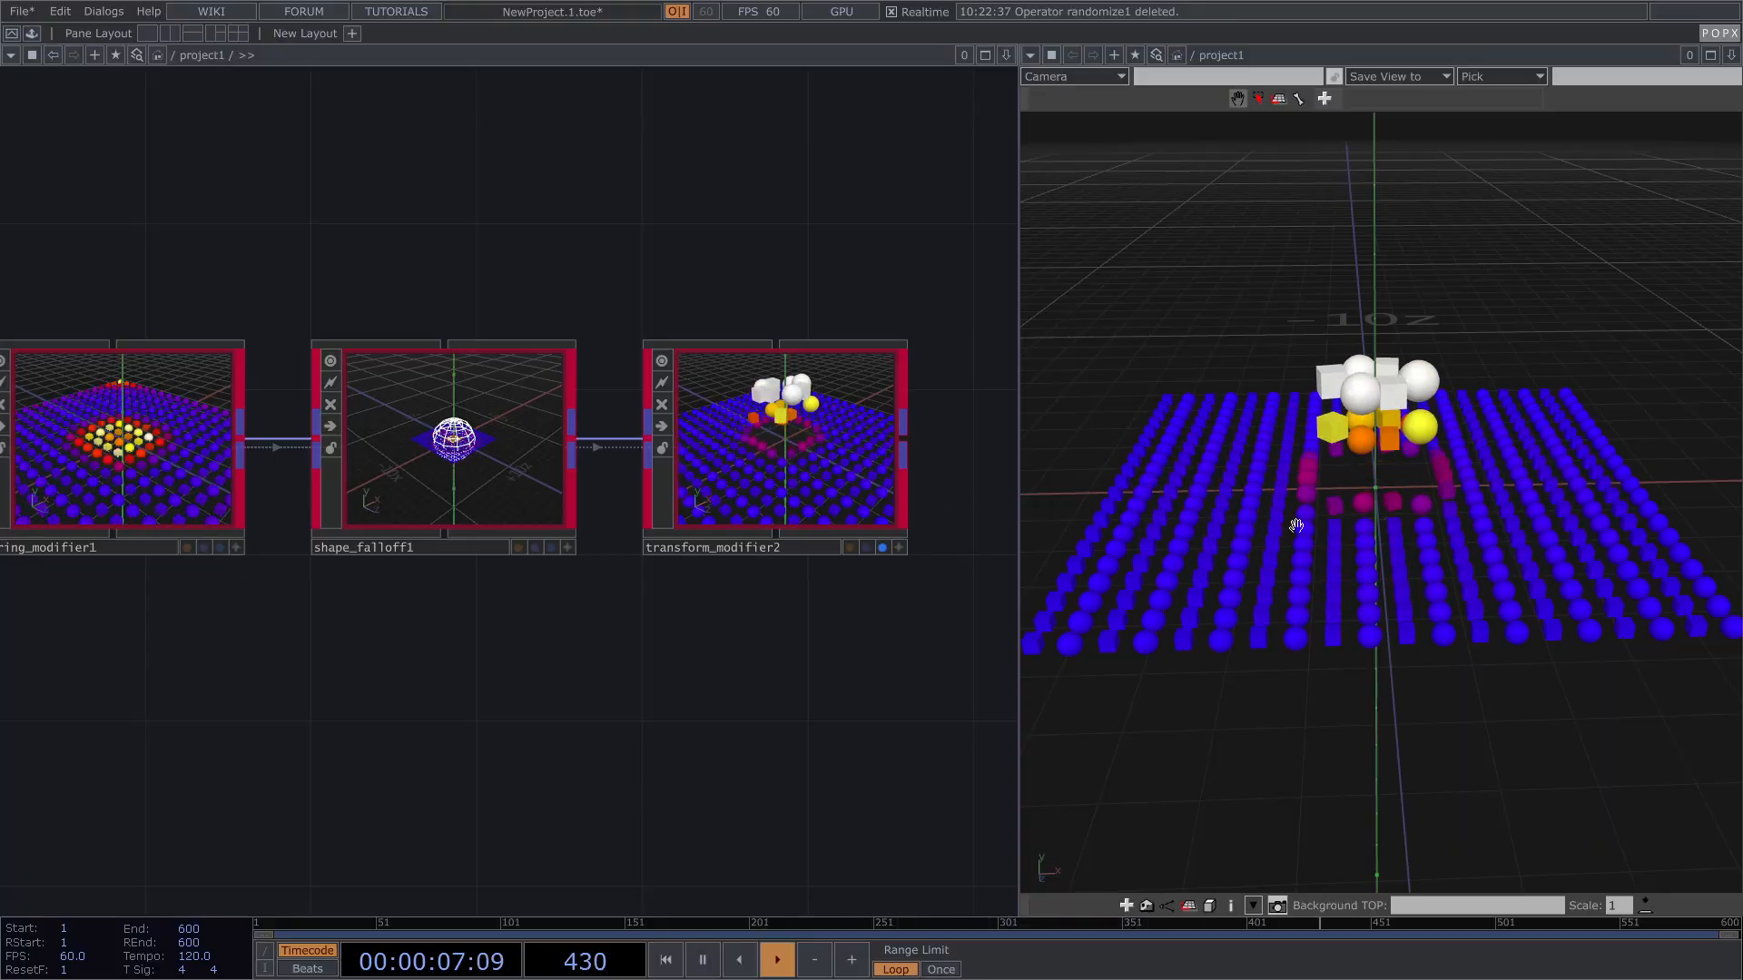
{"action": "key", "text": "h"}
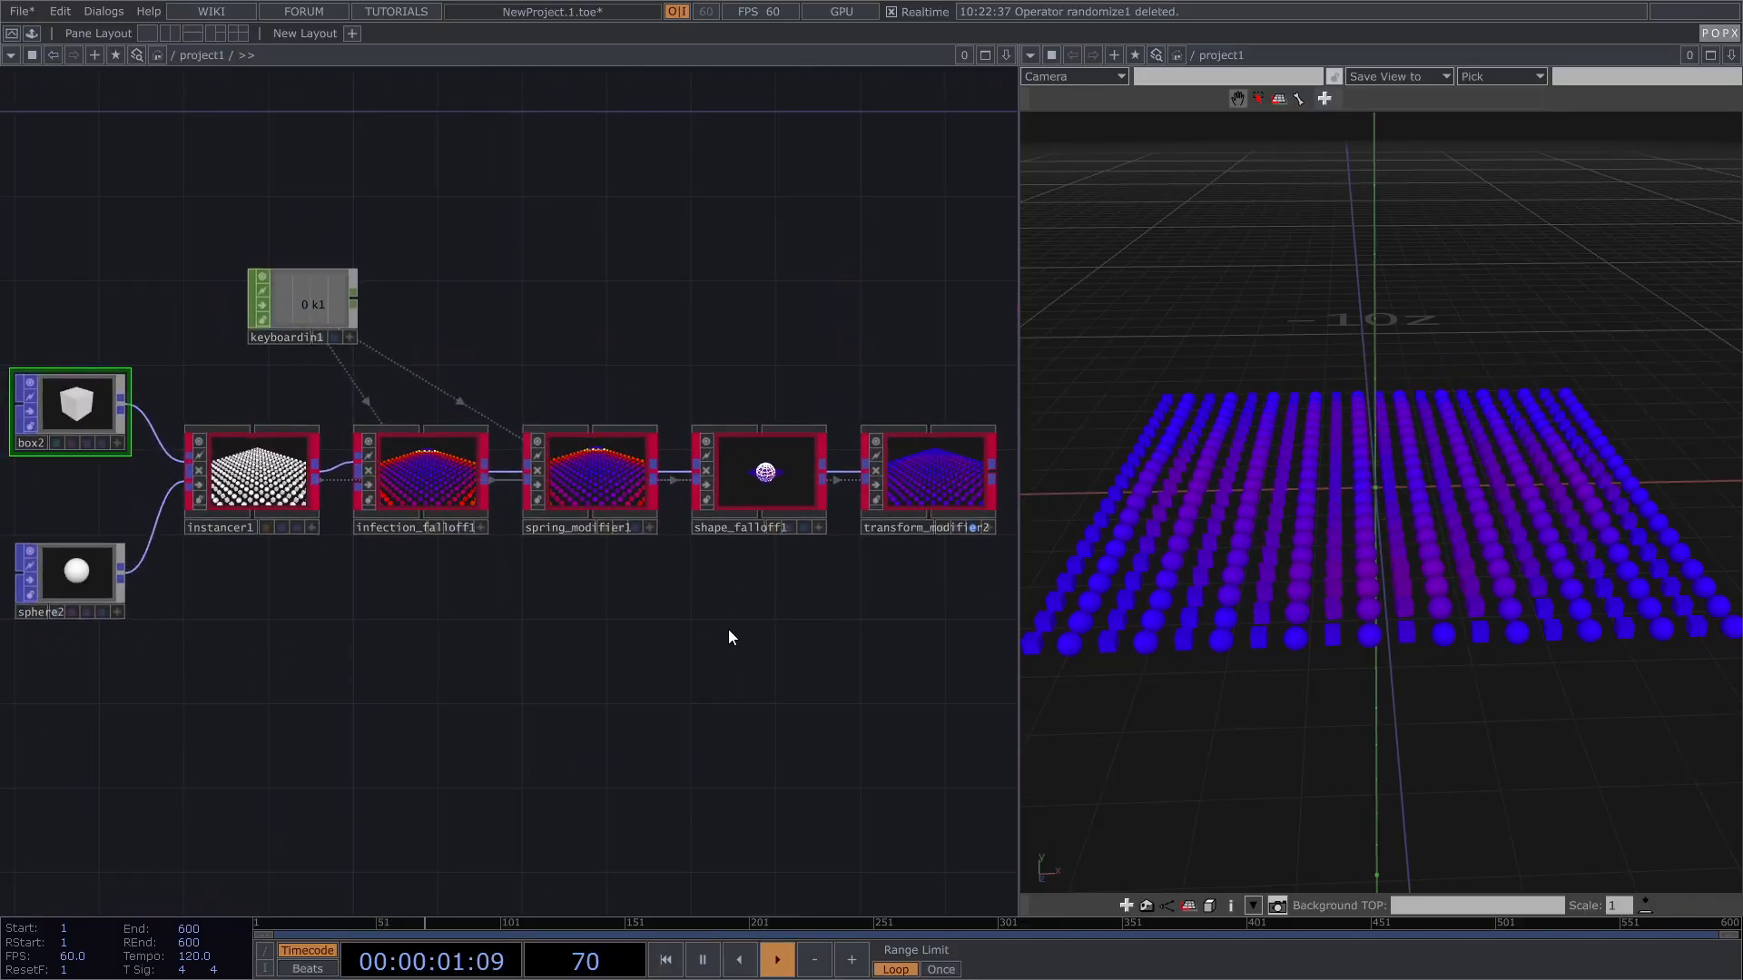
{"action": "key", "text": "Tab"}
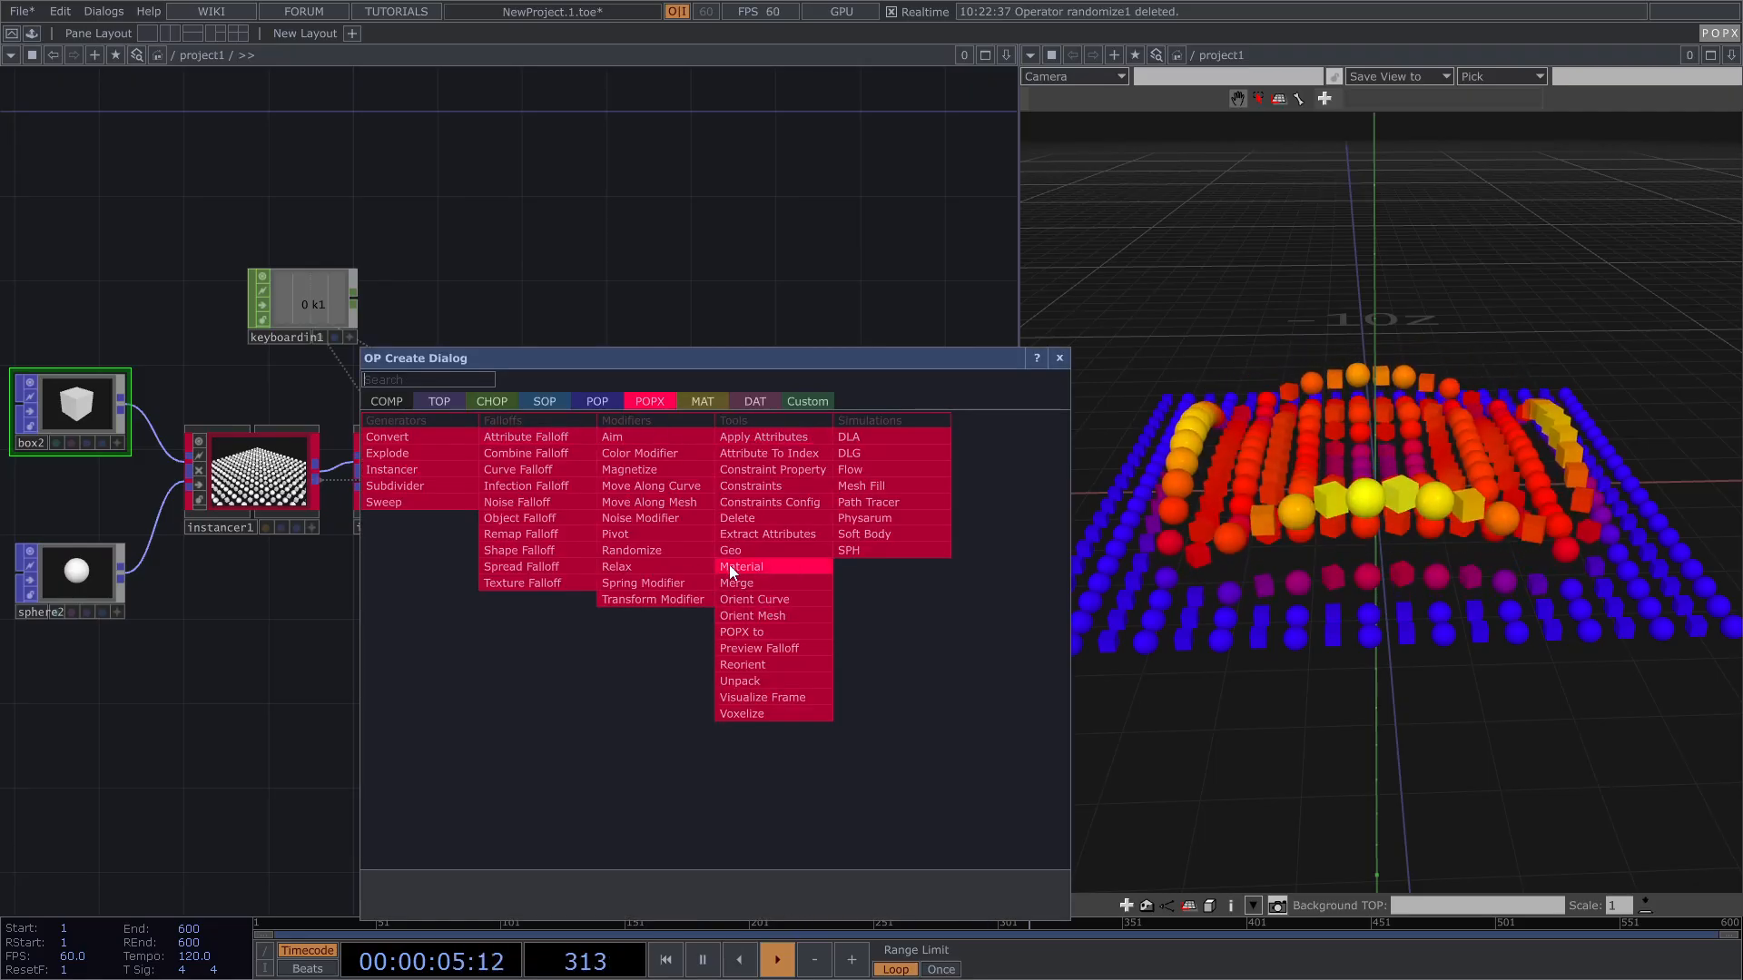
{"action": "left_click", "coordinate": [1058, 359]}
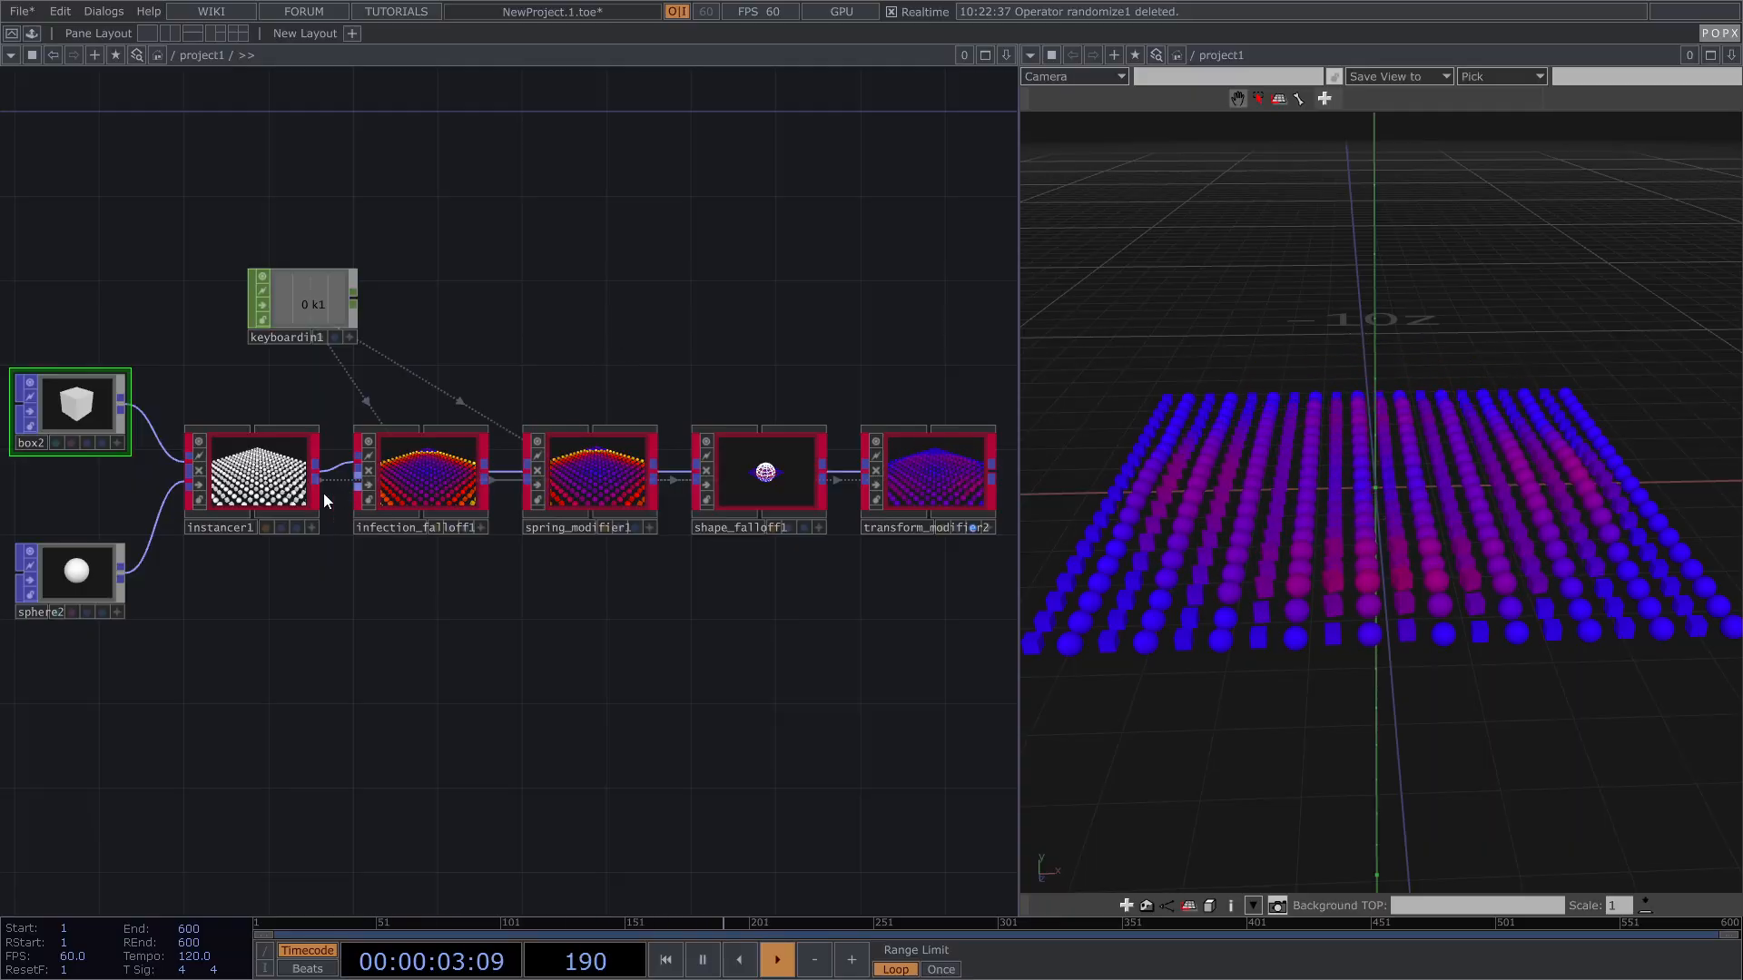
Step: Pan the network to bring instancer1 and its input nodes into view
{"action": "scroll", "coordinate": [299, 499], "scroll_direction": "up", "scroll_amount": 4}
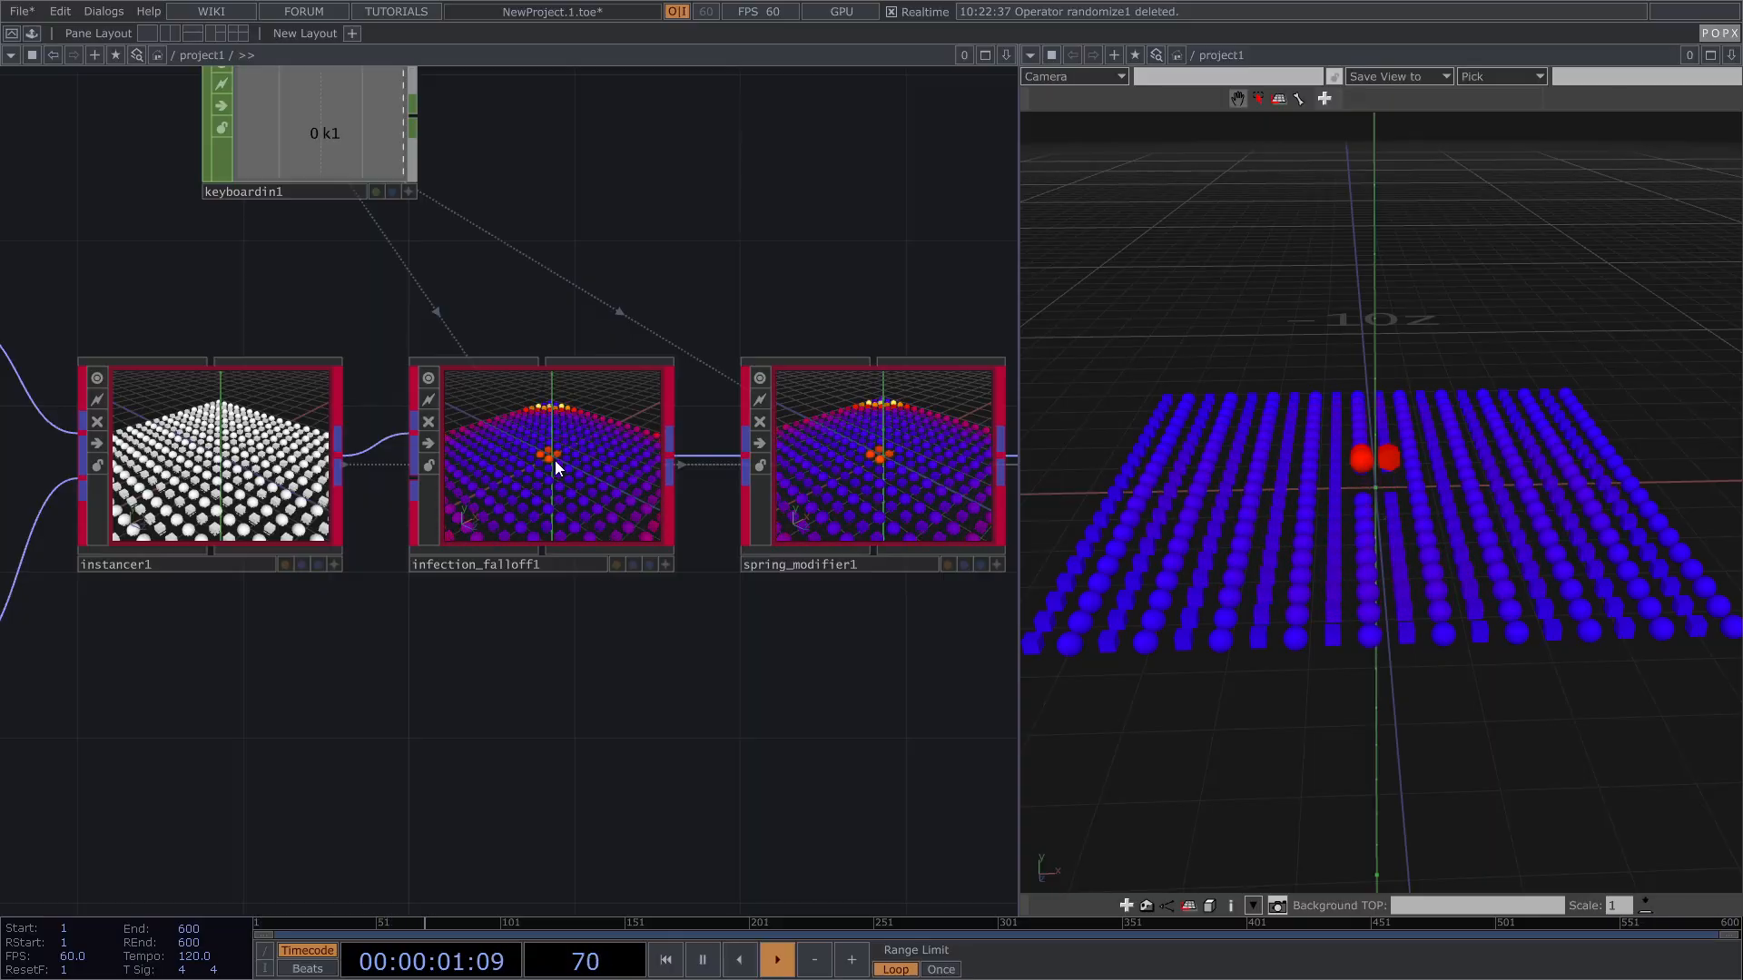
{"action": "scroll", "coordinate": [553, 460], "scroll_direction": "down", "scroll_amount": 2}
{"action": "left_click_drag", "start_coordinate": [775, 324], "coordinate": [501, 345]}
{"action": "scroll", "coordinate": [509, 345], "scroll_direction": "down", "scroll_amount": 3}
{"action": "left_click_drag", "start_coordinate": [747, 328], "coordinate": [654, 339]}
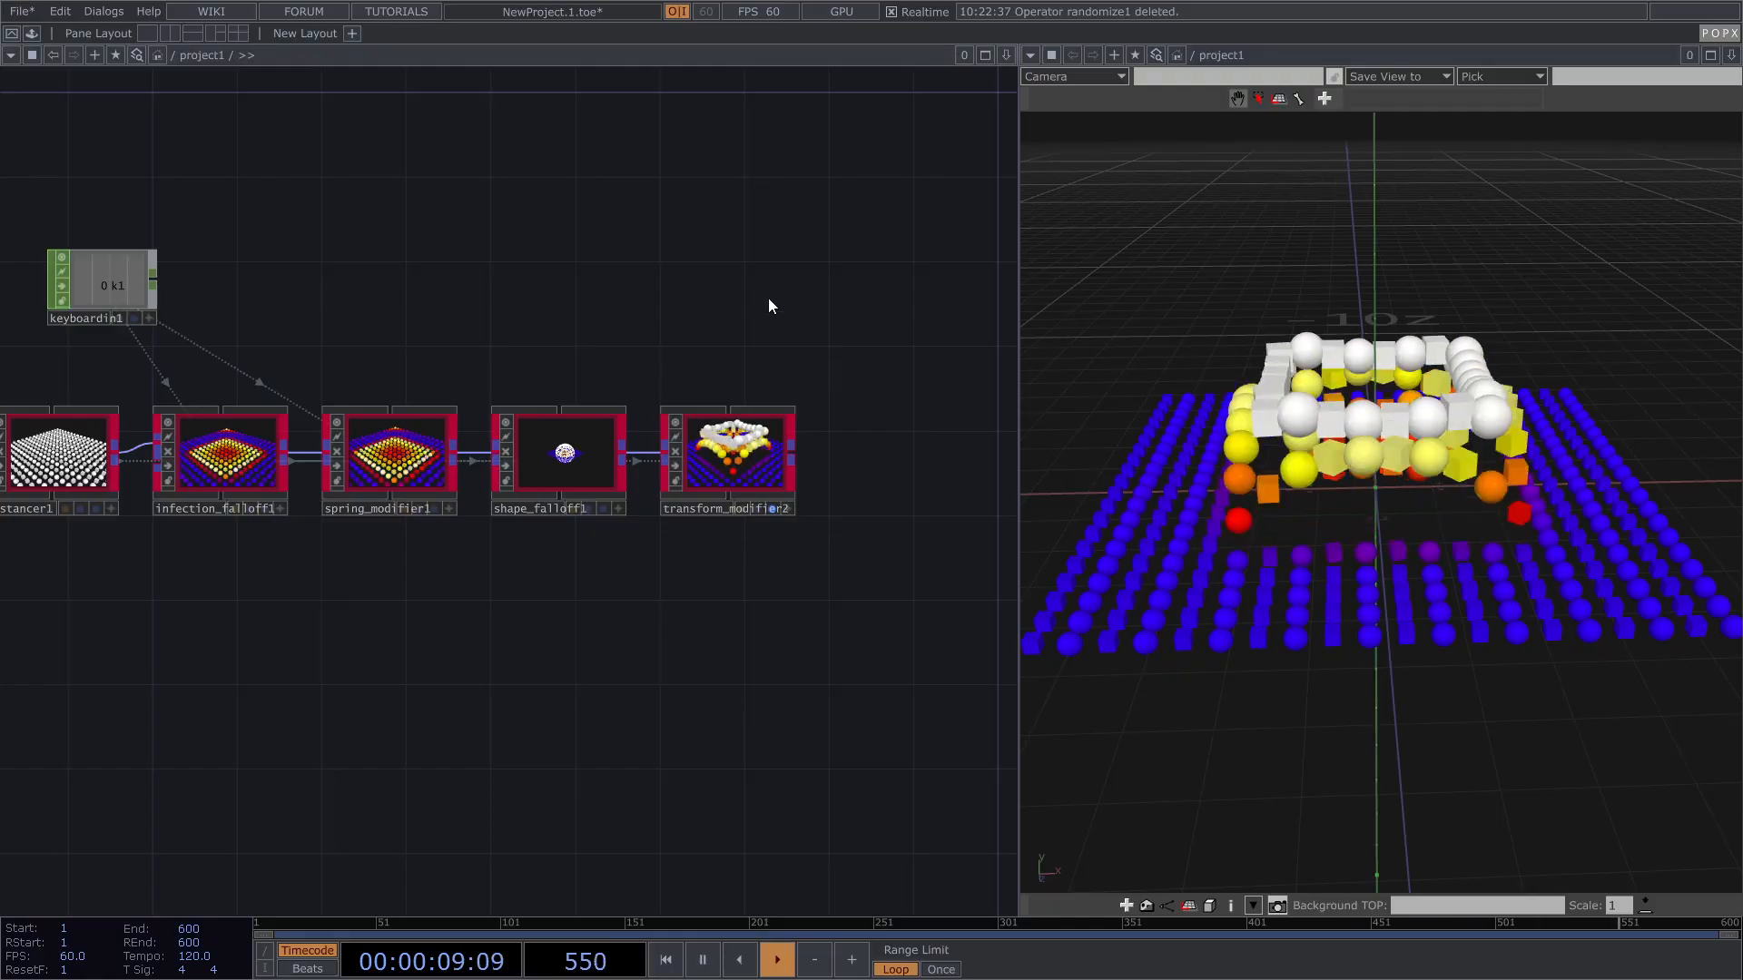
{"action": "left_click_drag", "start_coordinate": [398, 359], "coordinate": [525, 334]}
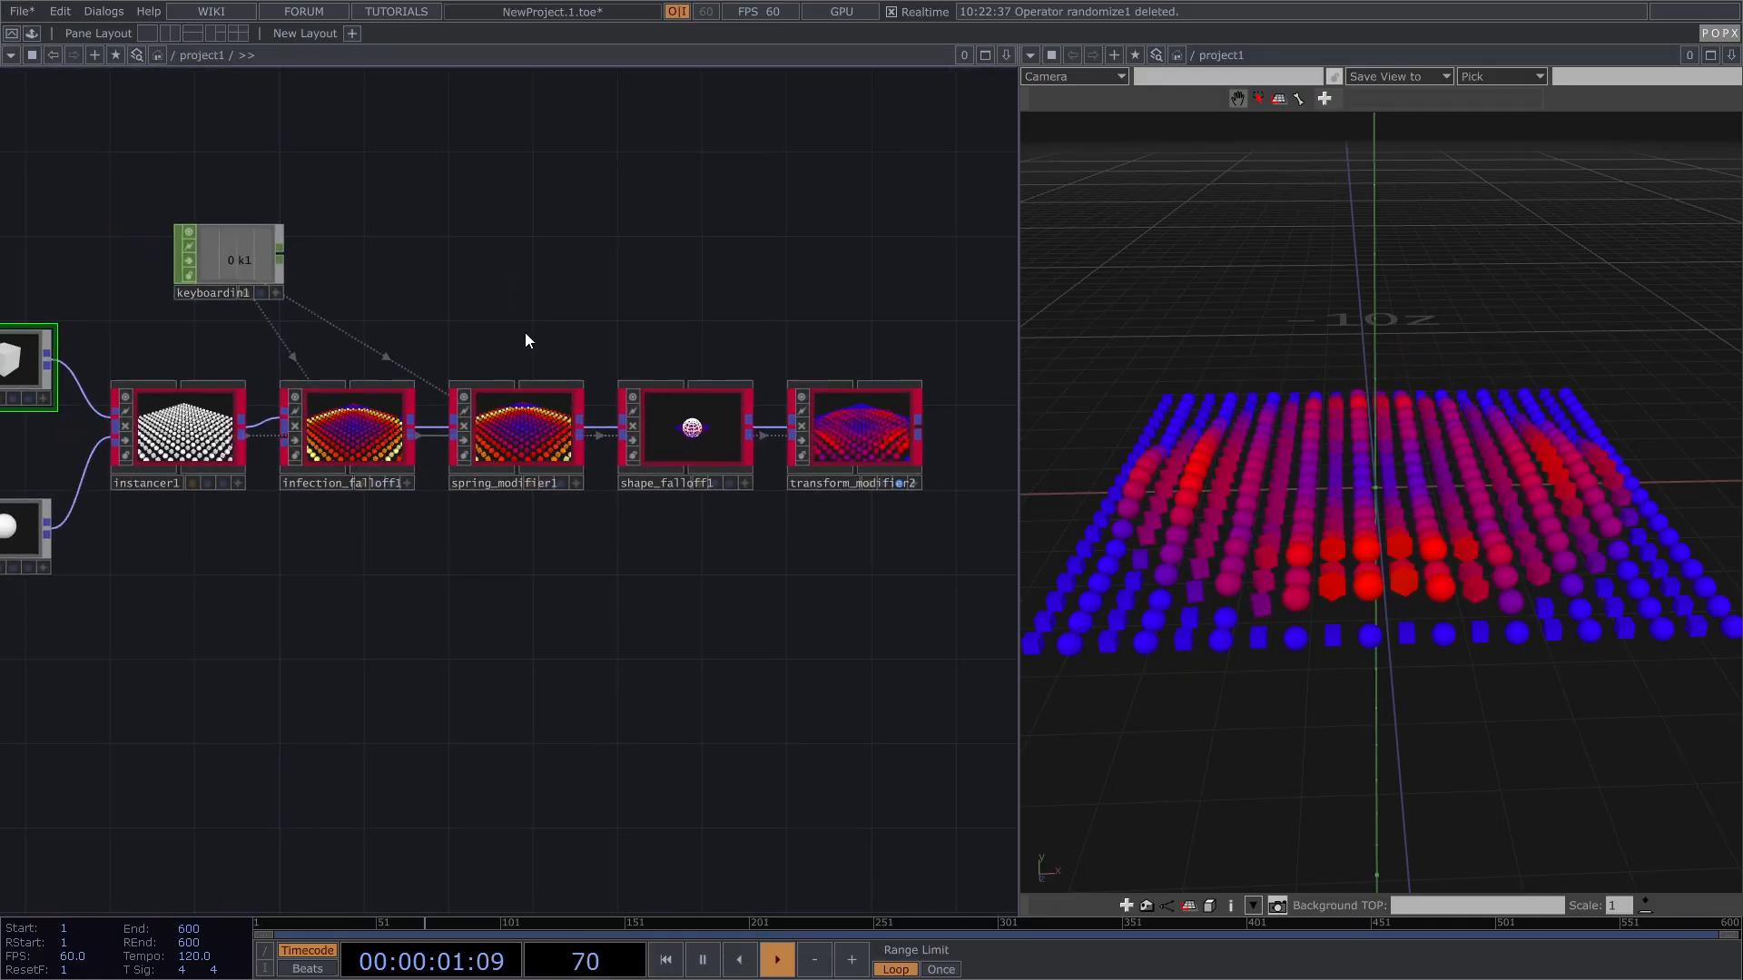
Step: Show infection_falloff1's parameters on its Common page
{"action": "left_click", "coordinate": [367, 419]}
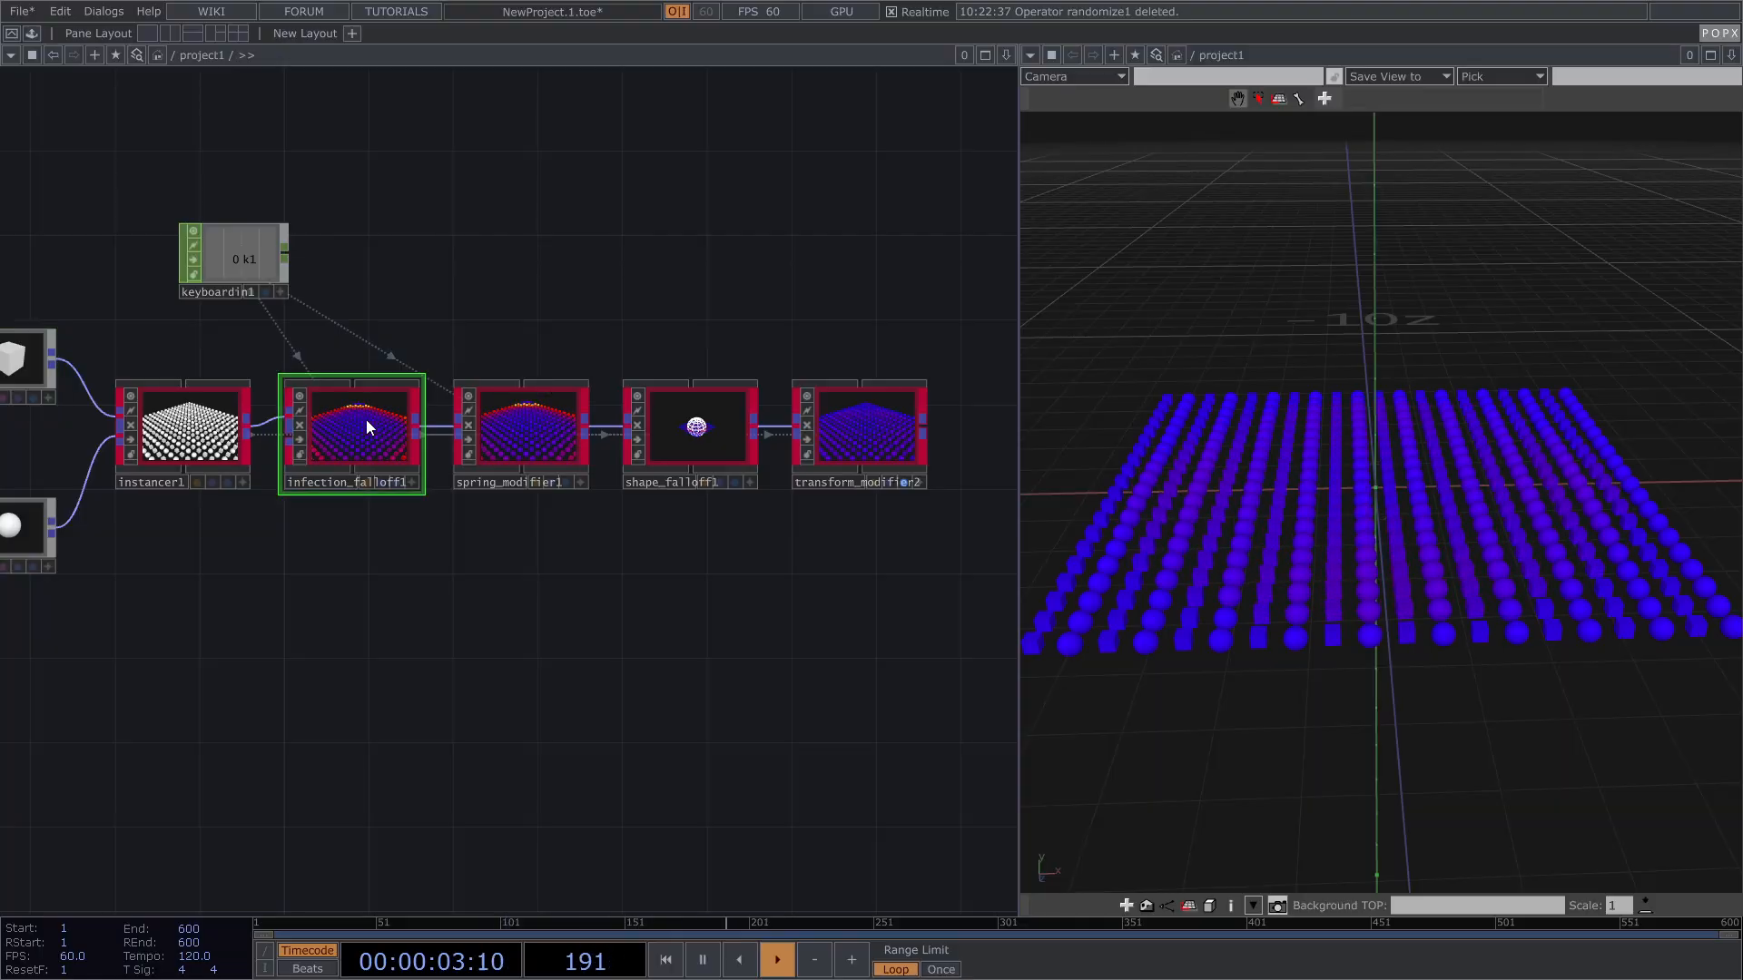
{"action": "key", "text": "p"}
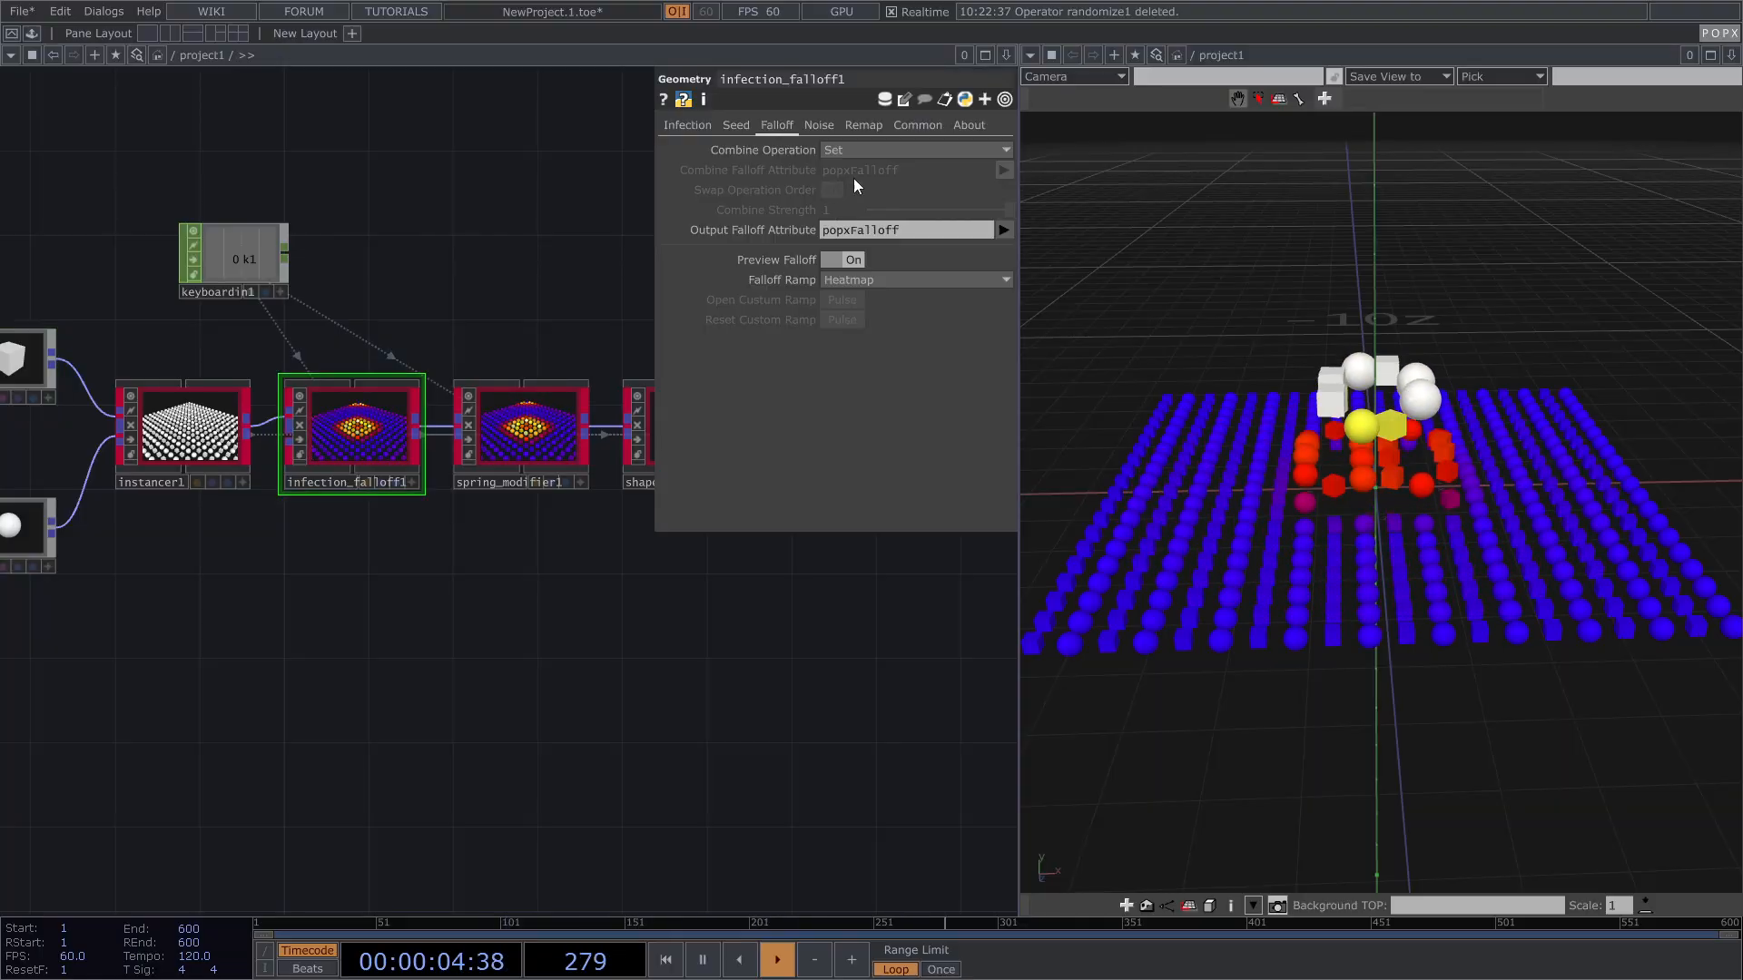
{"action": "left_click", "coordinate": [917, 127]}
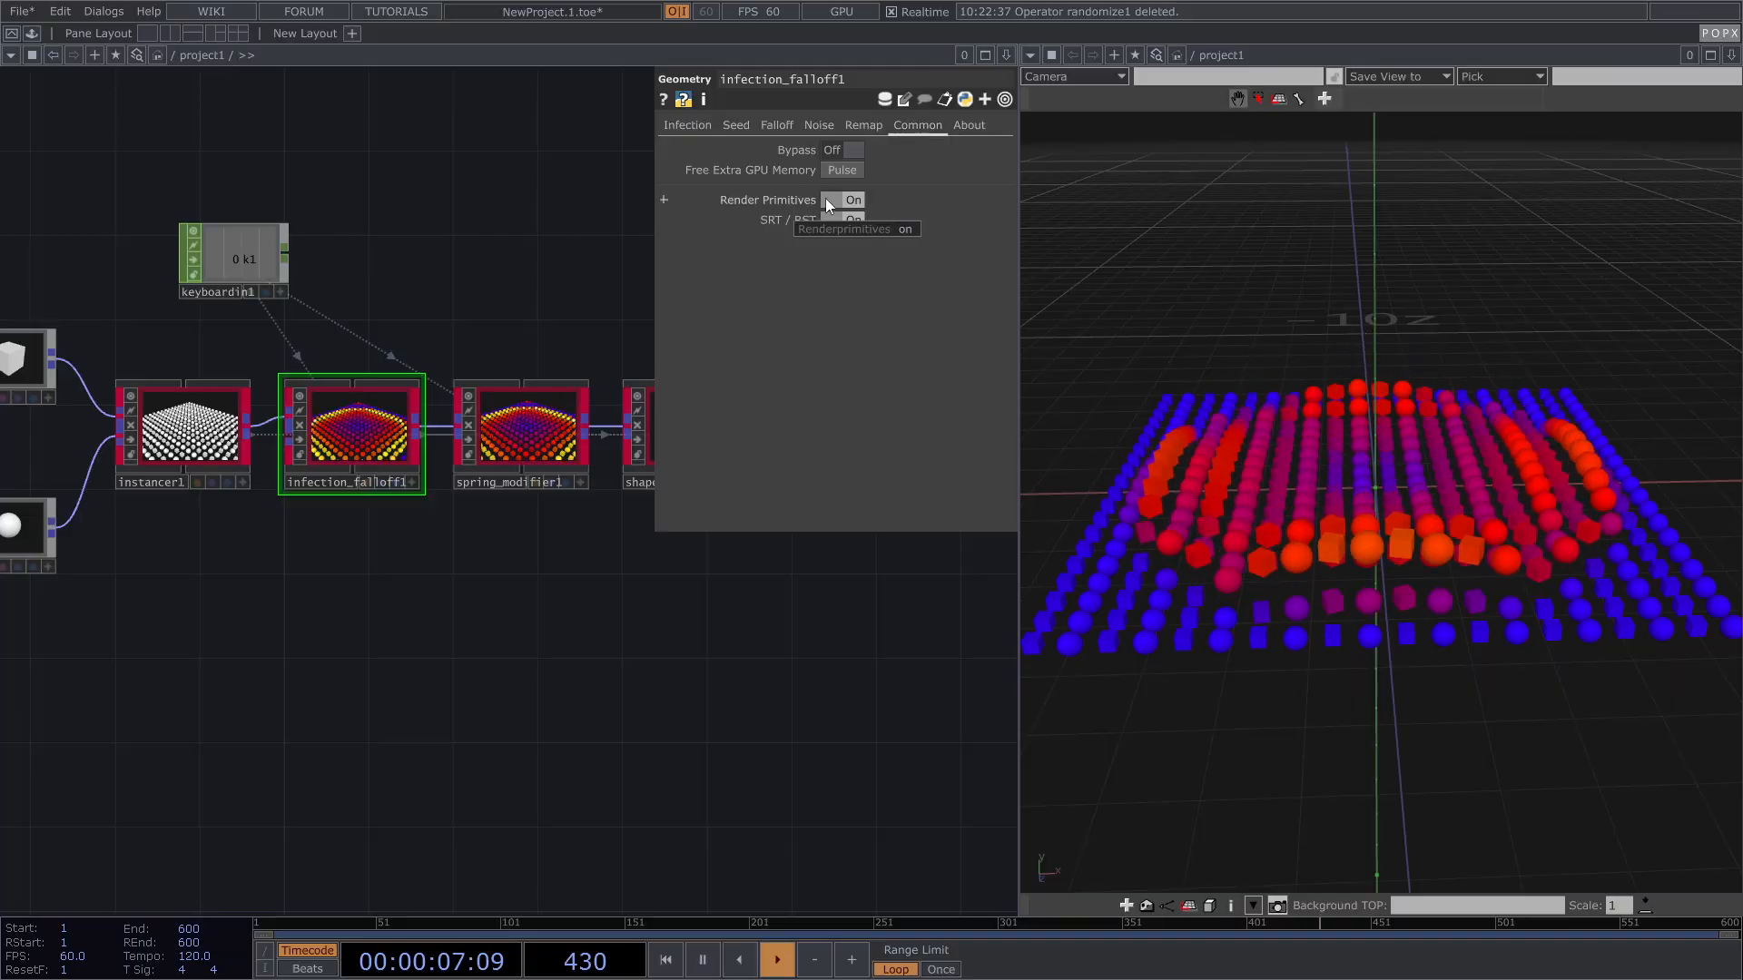
Step: Select transform_modifier2 to show its transform: Y lift 1.7, rotate 165, uniform scale 2
{"action": "left_click_drag", "start_coordinate": [575, 258], "coordinate": [436, 300]}
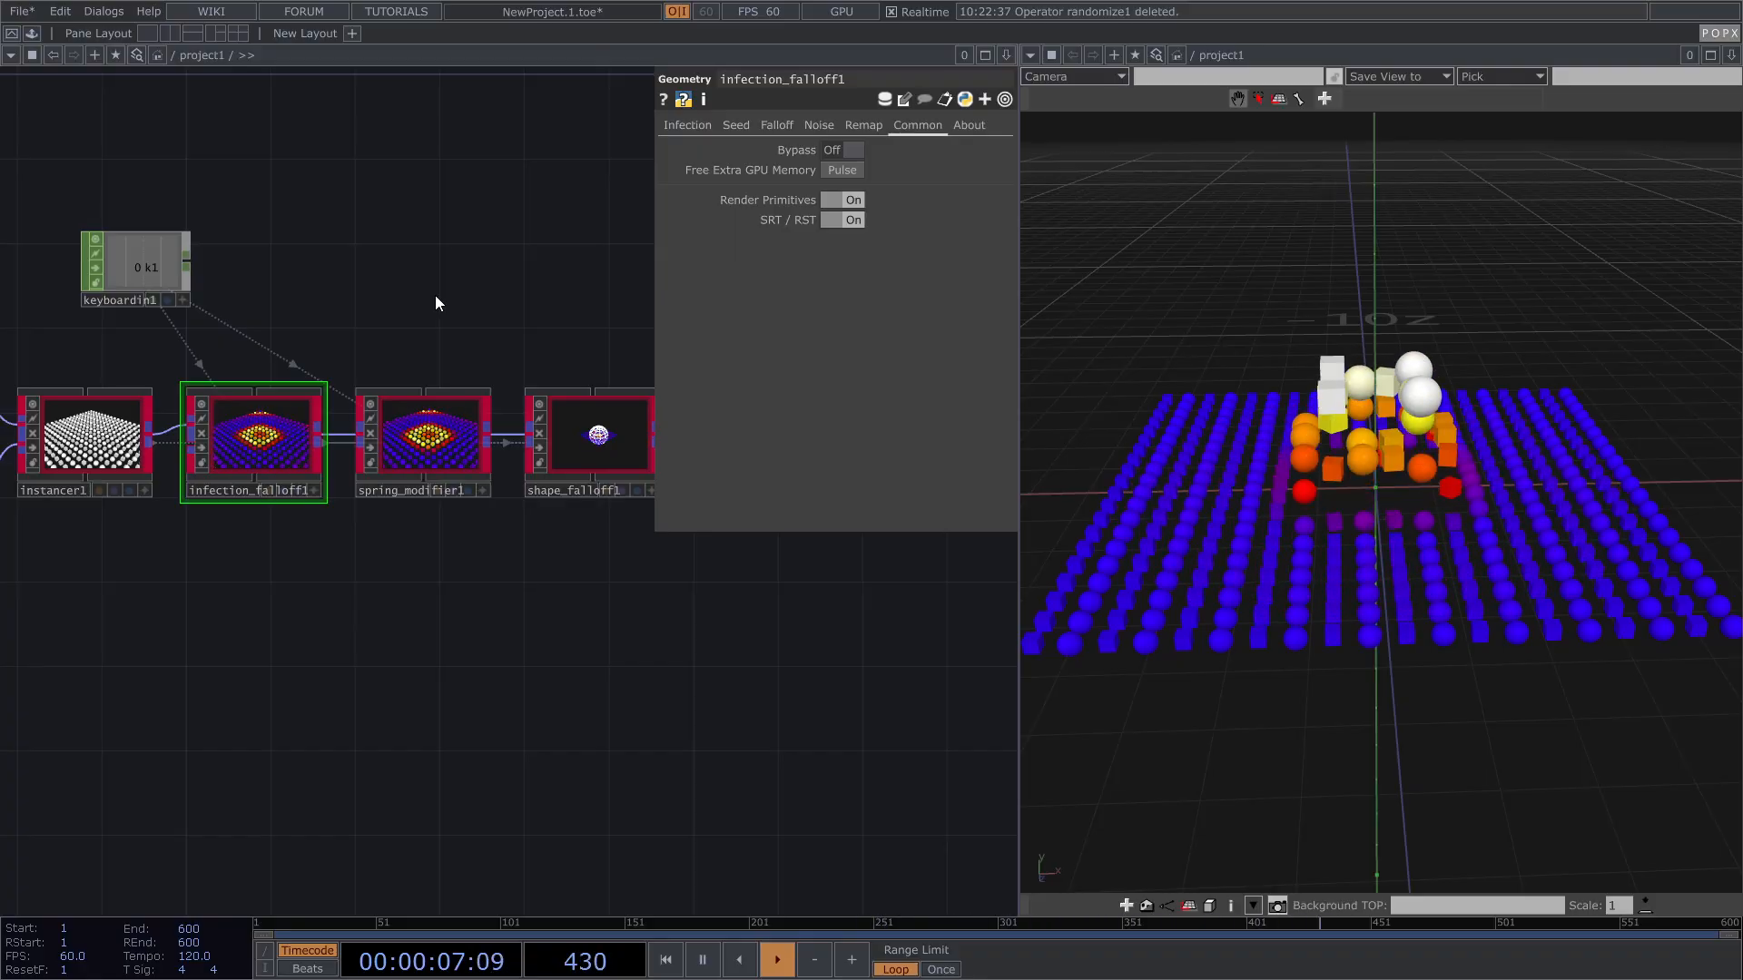
{"action": "left_click_drag", "start_coordinate": [556, 292], "coordinate": [513, 422]}
{"action": "right_click_drag", "start_coordinate": [346, 492], "coordinate": [552, 632]}
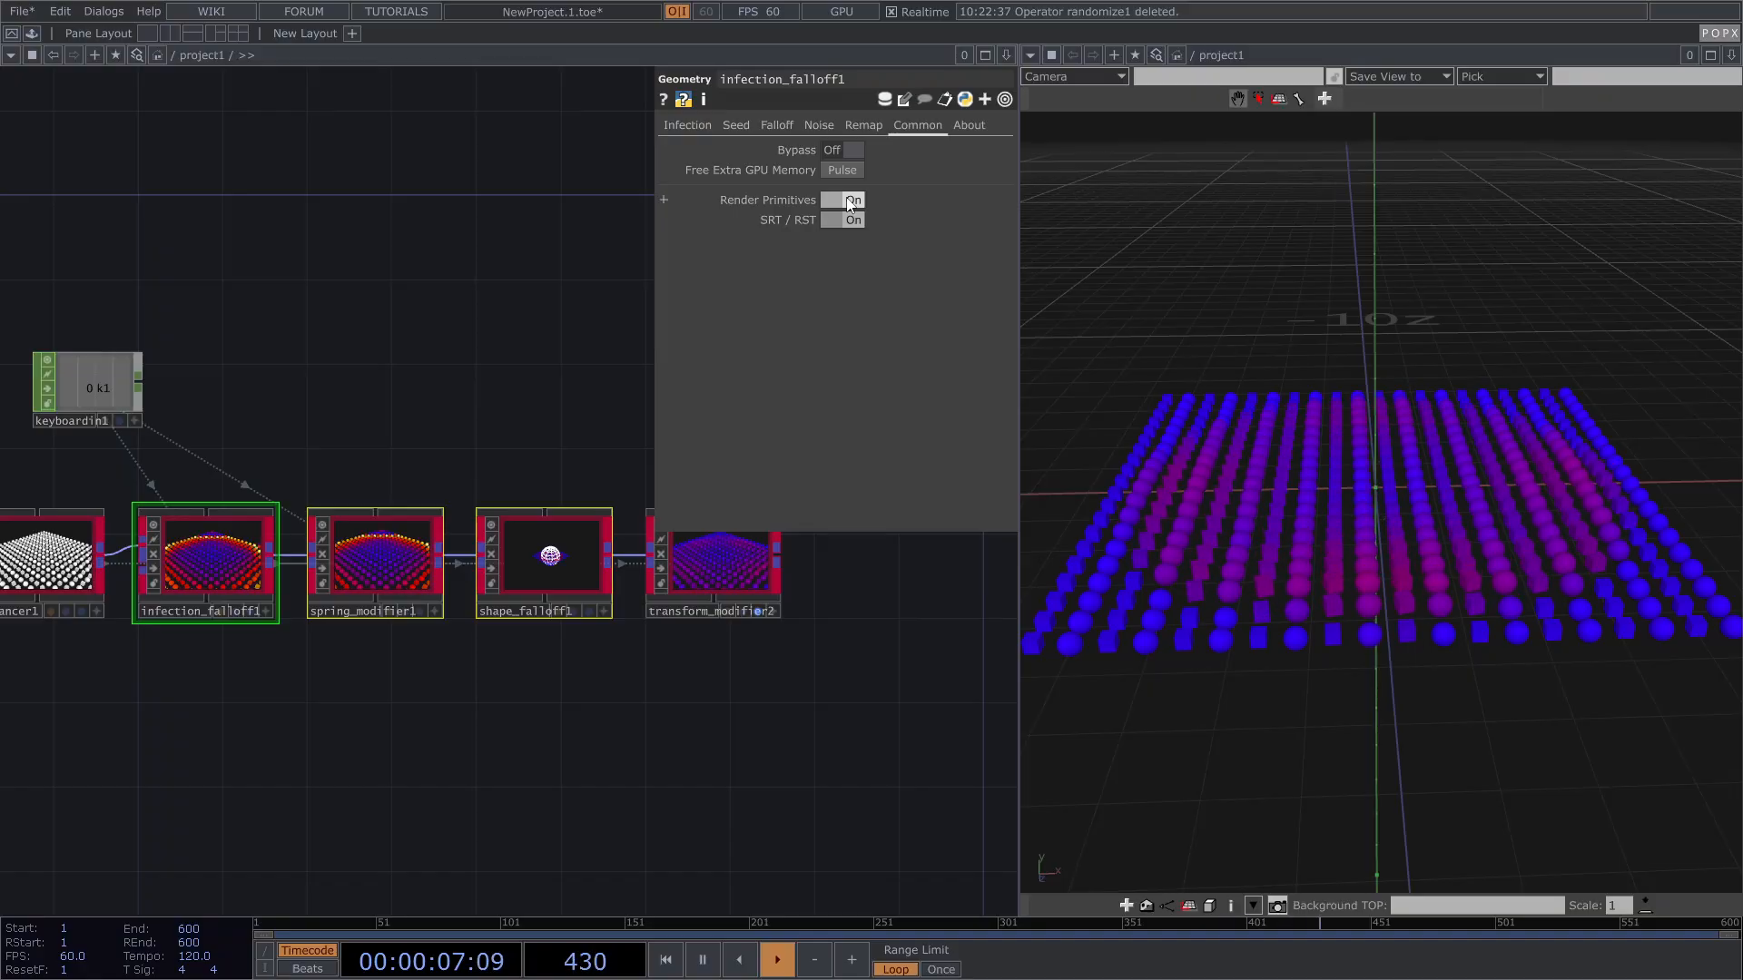
{"action": "left_click_drag", "start_coordinate": [442, 435], "coordinate": [300, 410]}
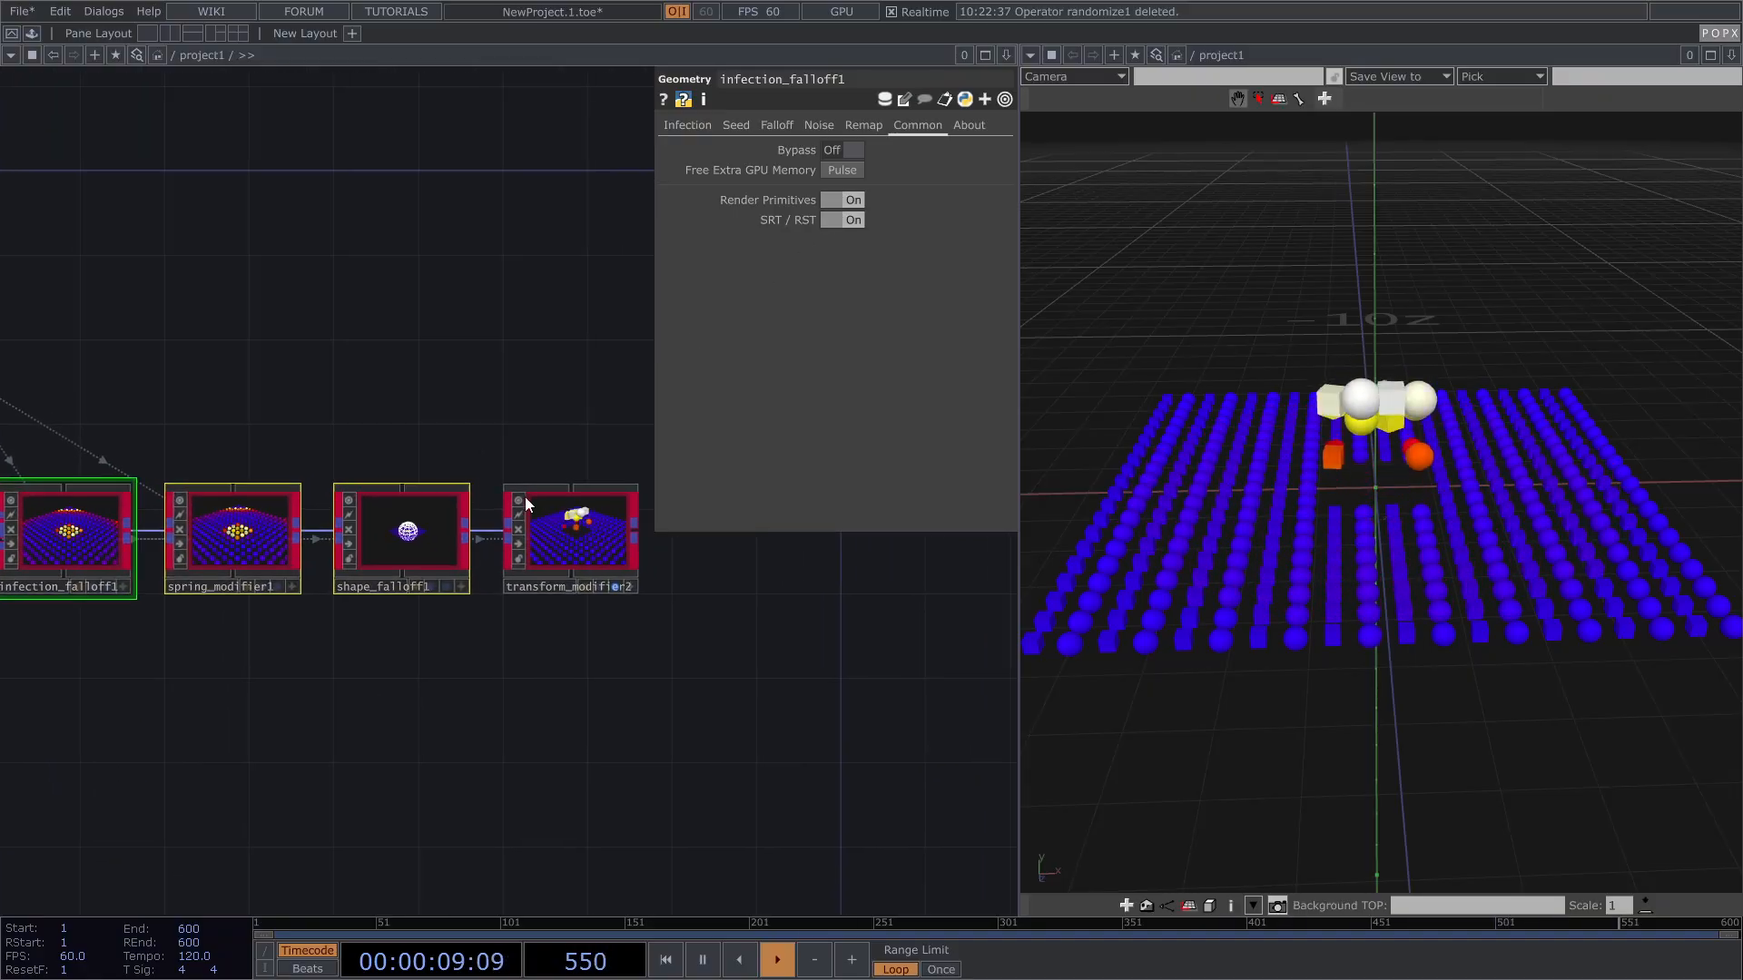
{"action": "left_click", "coordinate": [560, 531]}
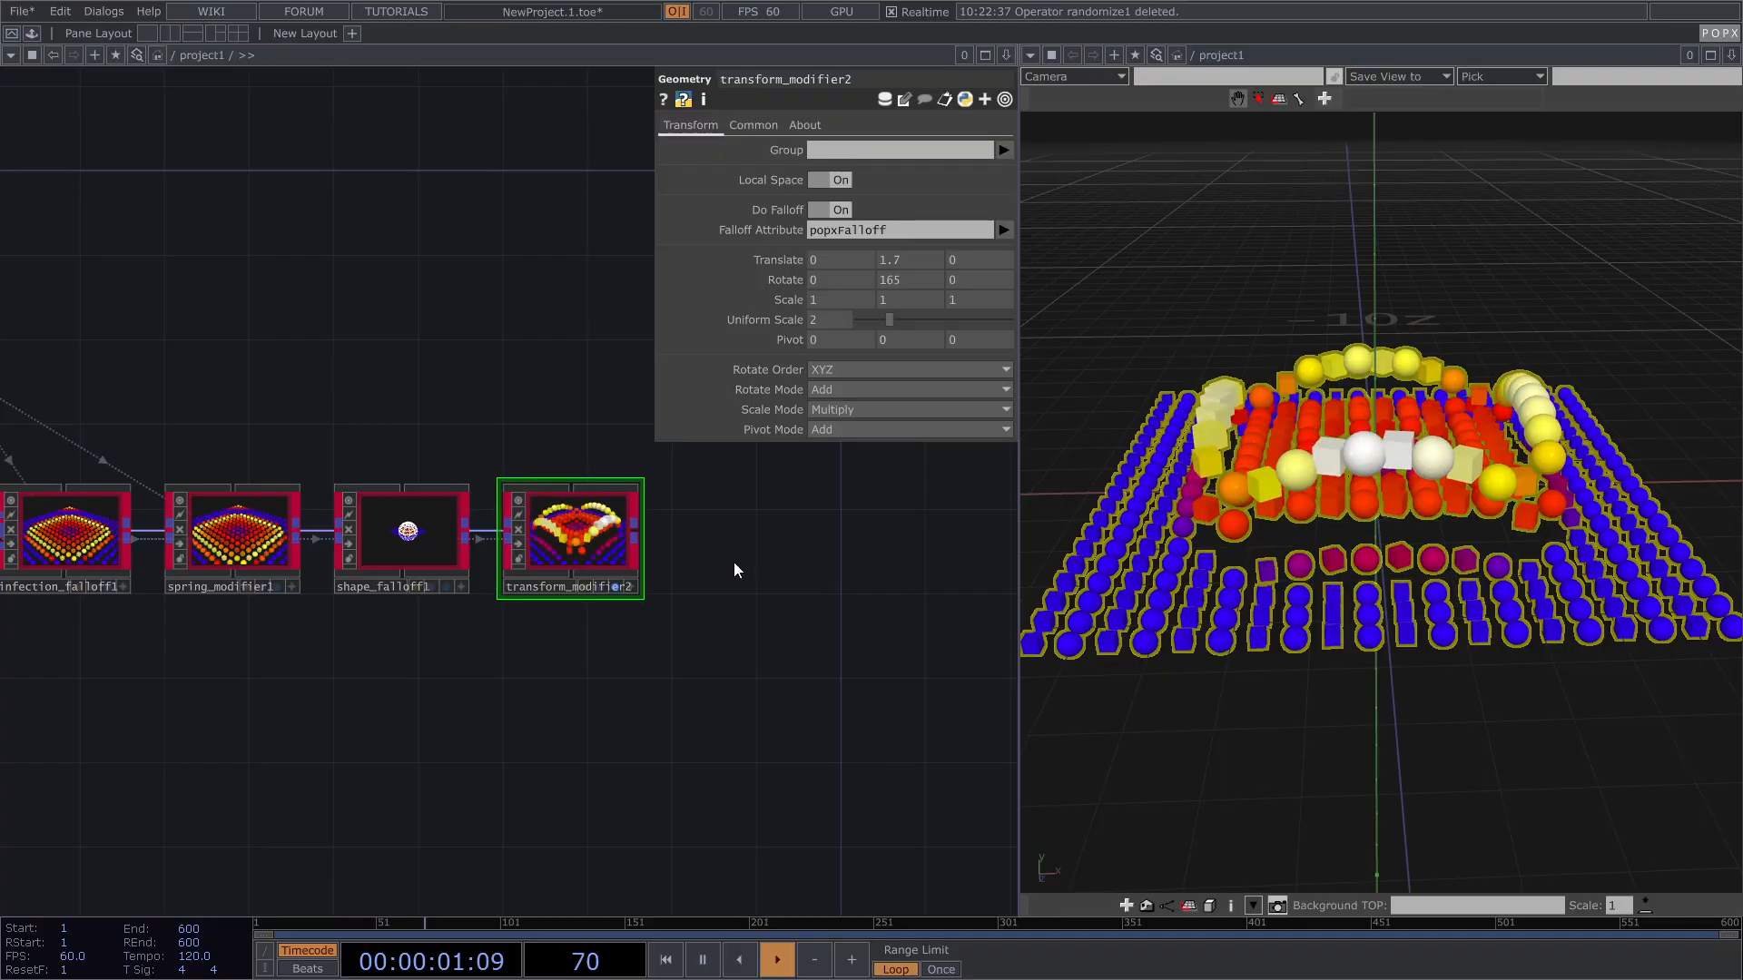
Step: Add a Geo operator named geo1 after transform_modifier2
{"action": "key", "text": "Tab"}
{"action": "type", "text": "ge"}
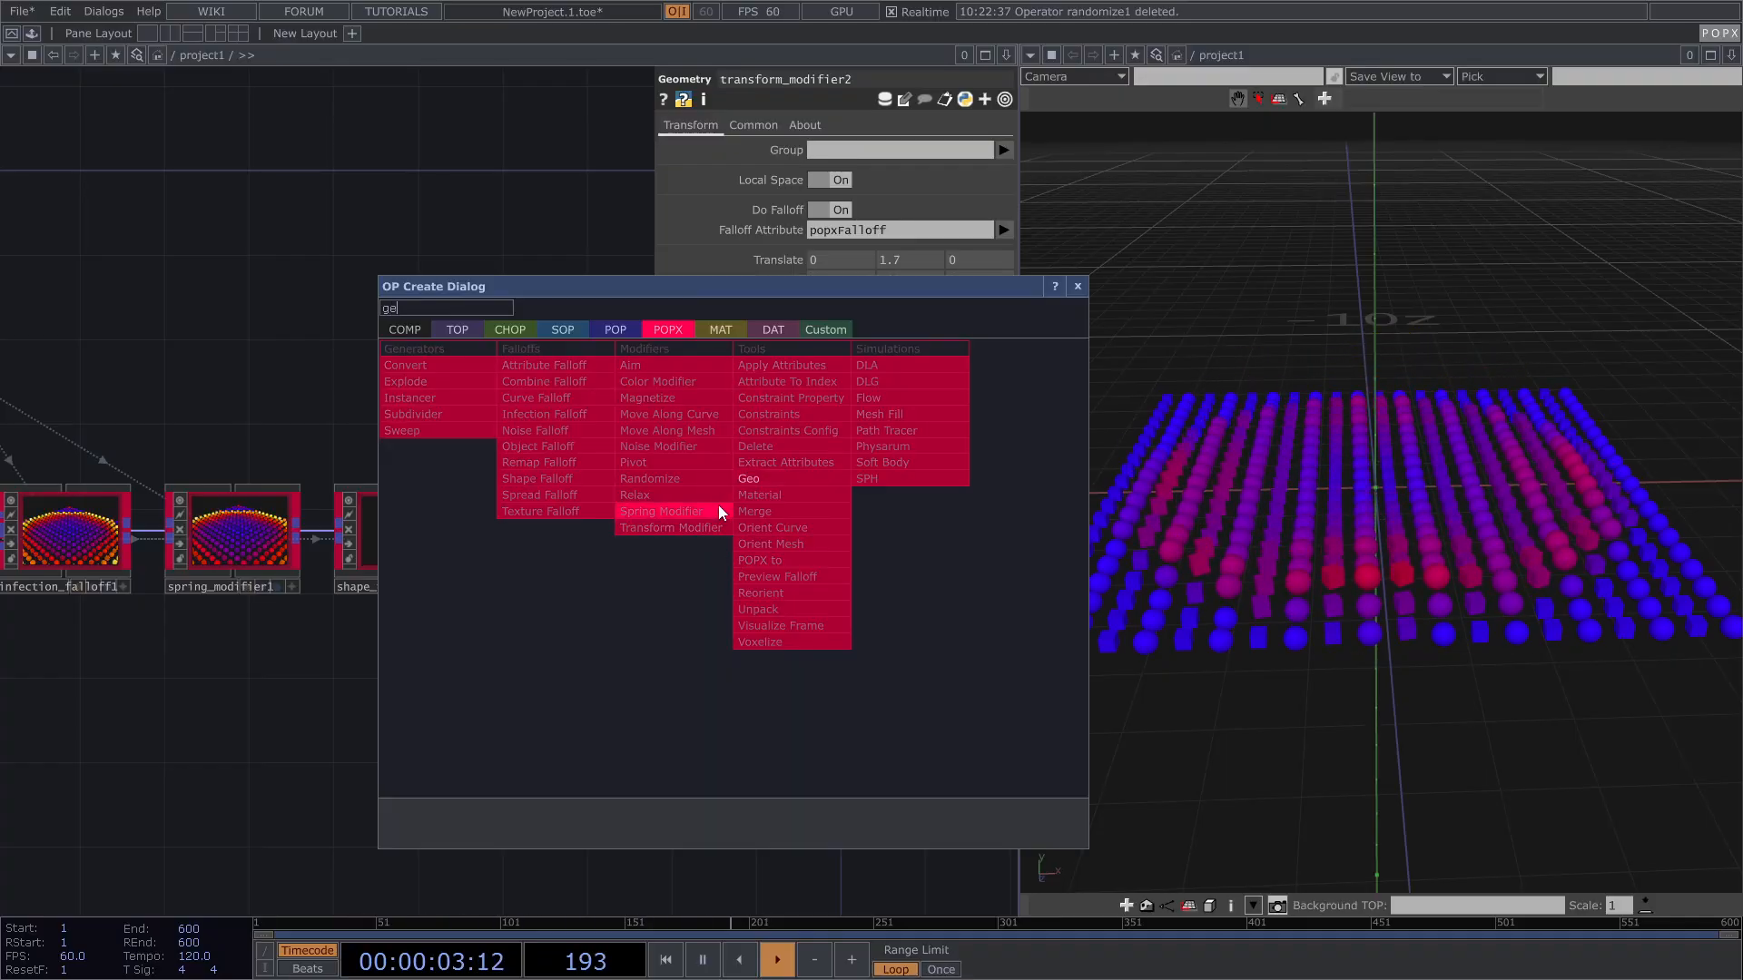
{"action": "left_click", "coordinate": [759, 479]}
{"action": "left_click", "coordinate": [753, 540]}
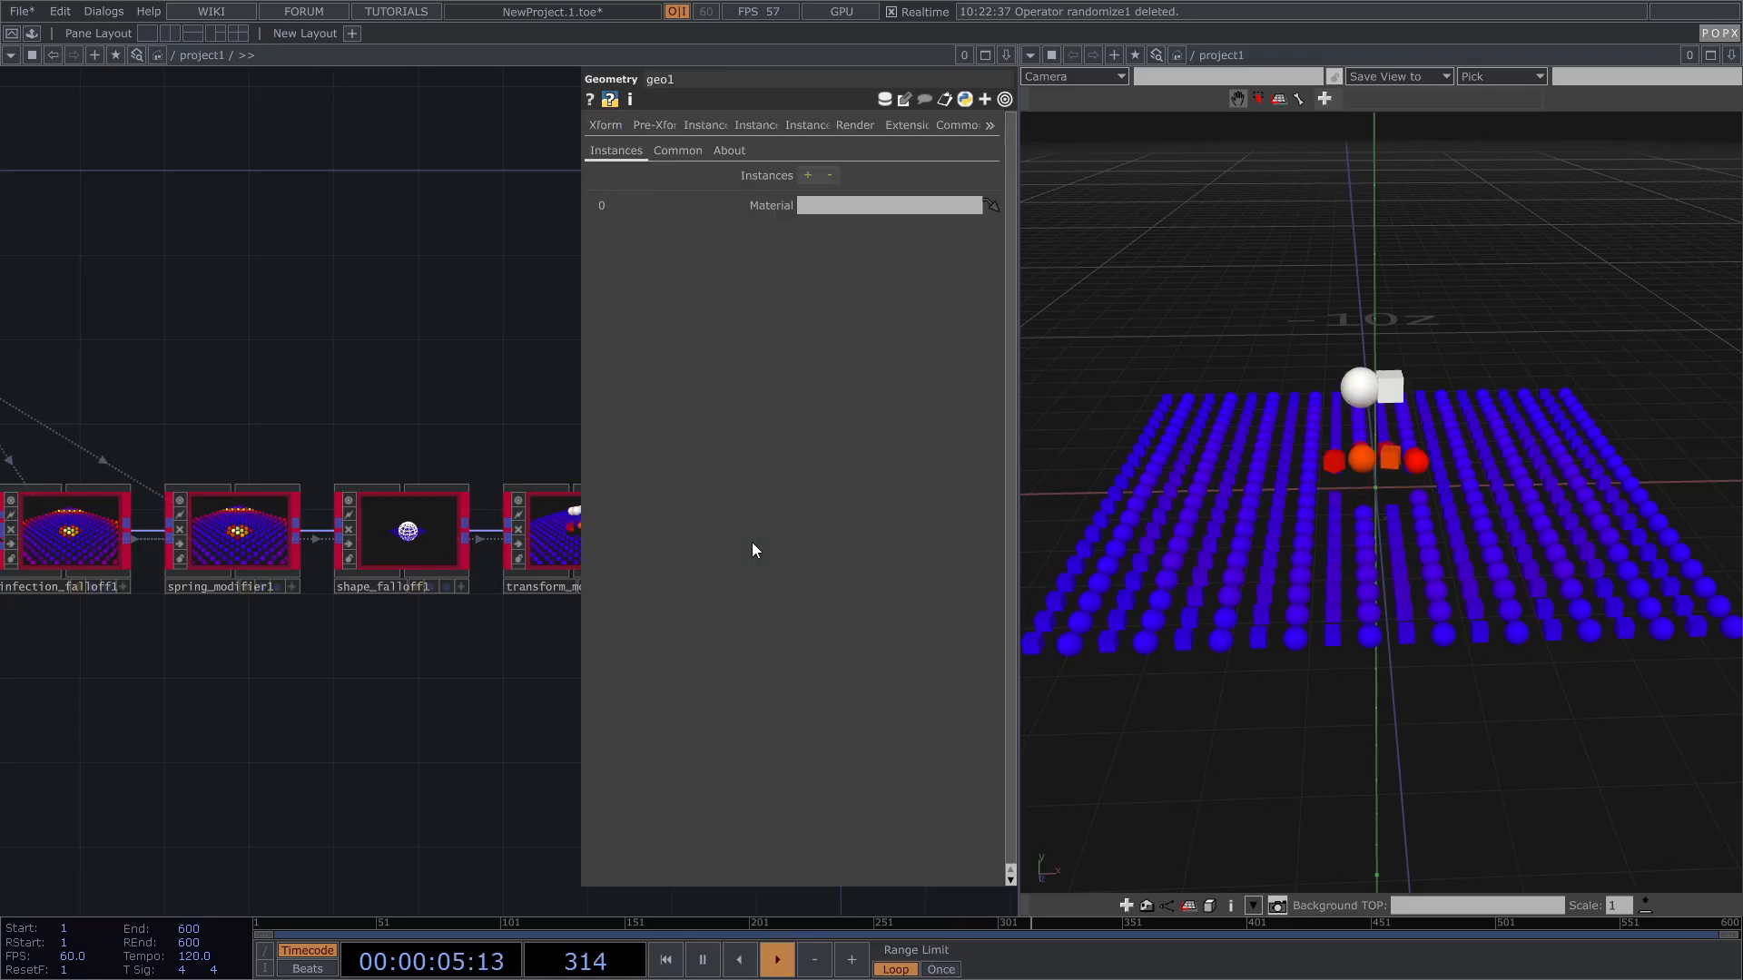
{"action": "left_click_drag", "start_coordinate": [464, 422], "coordinate": [373, 400]}
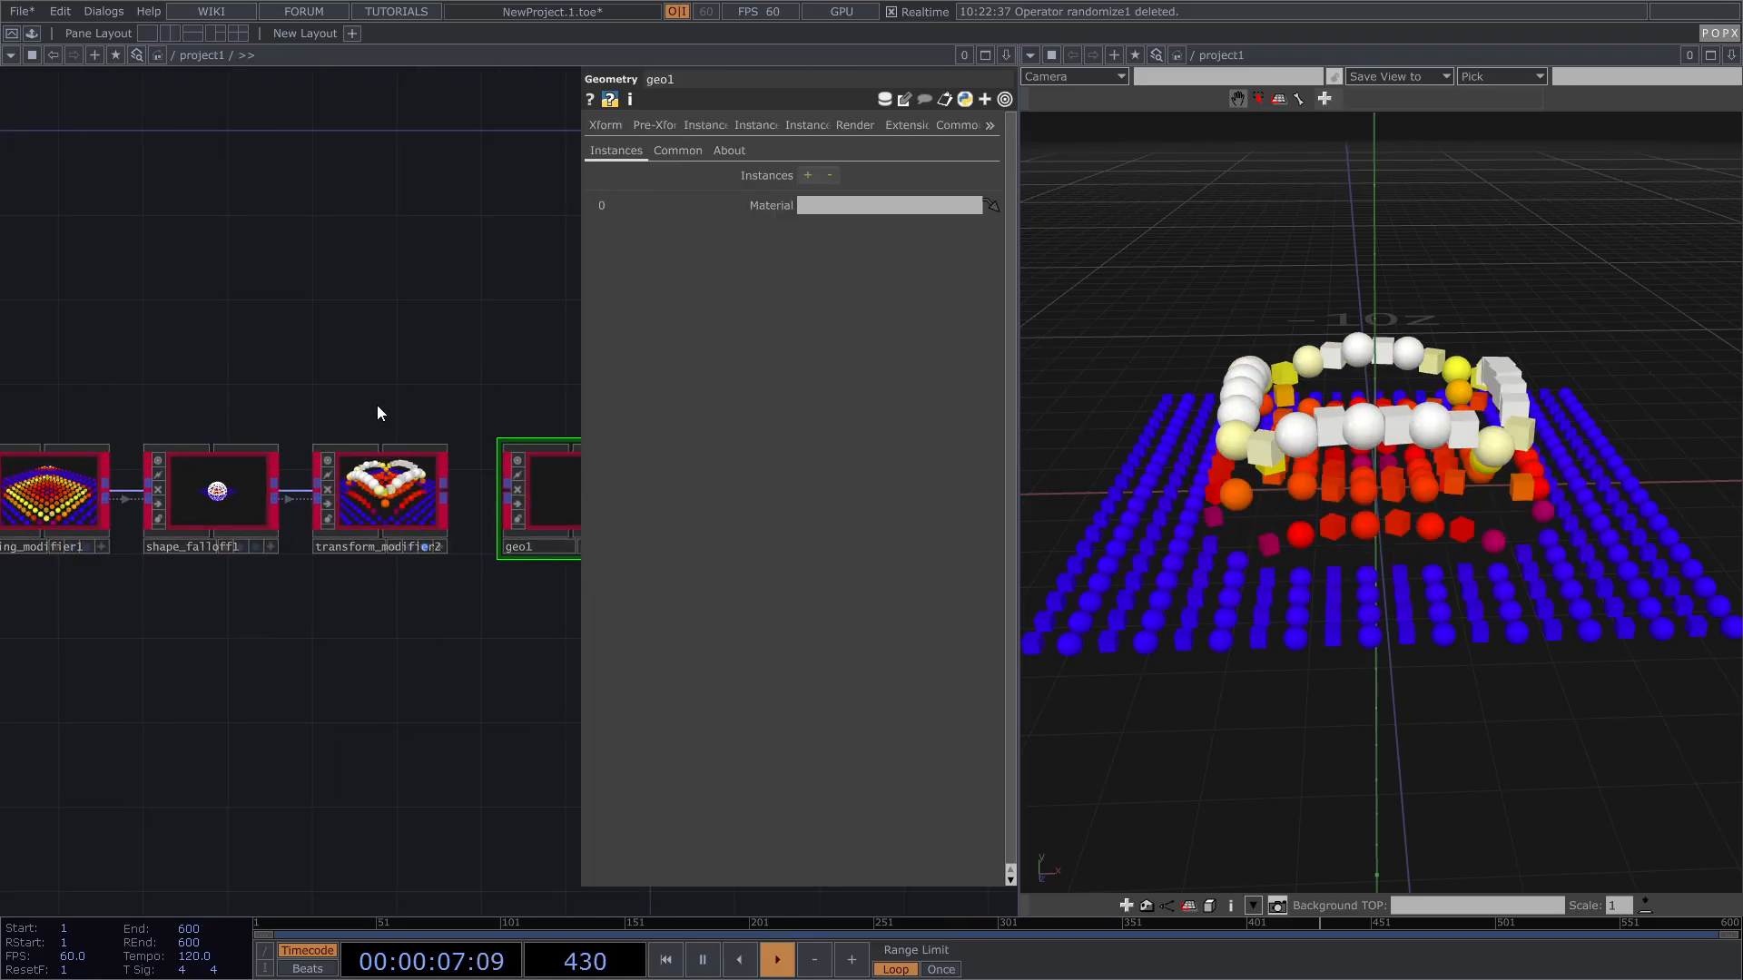
{"action": "key", "text": "p"}
Step: Wire transform_modifier2's output into geo1 and select the node chain
{"action": "left_click_drag", "start_coordinate": [445, 490], "coordinate": [507, 496]}
{"action": "scroll", "coordinate": [544, 504], "scroll_direction": "up", "scroll_amount": 3}
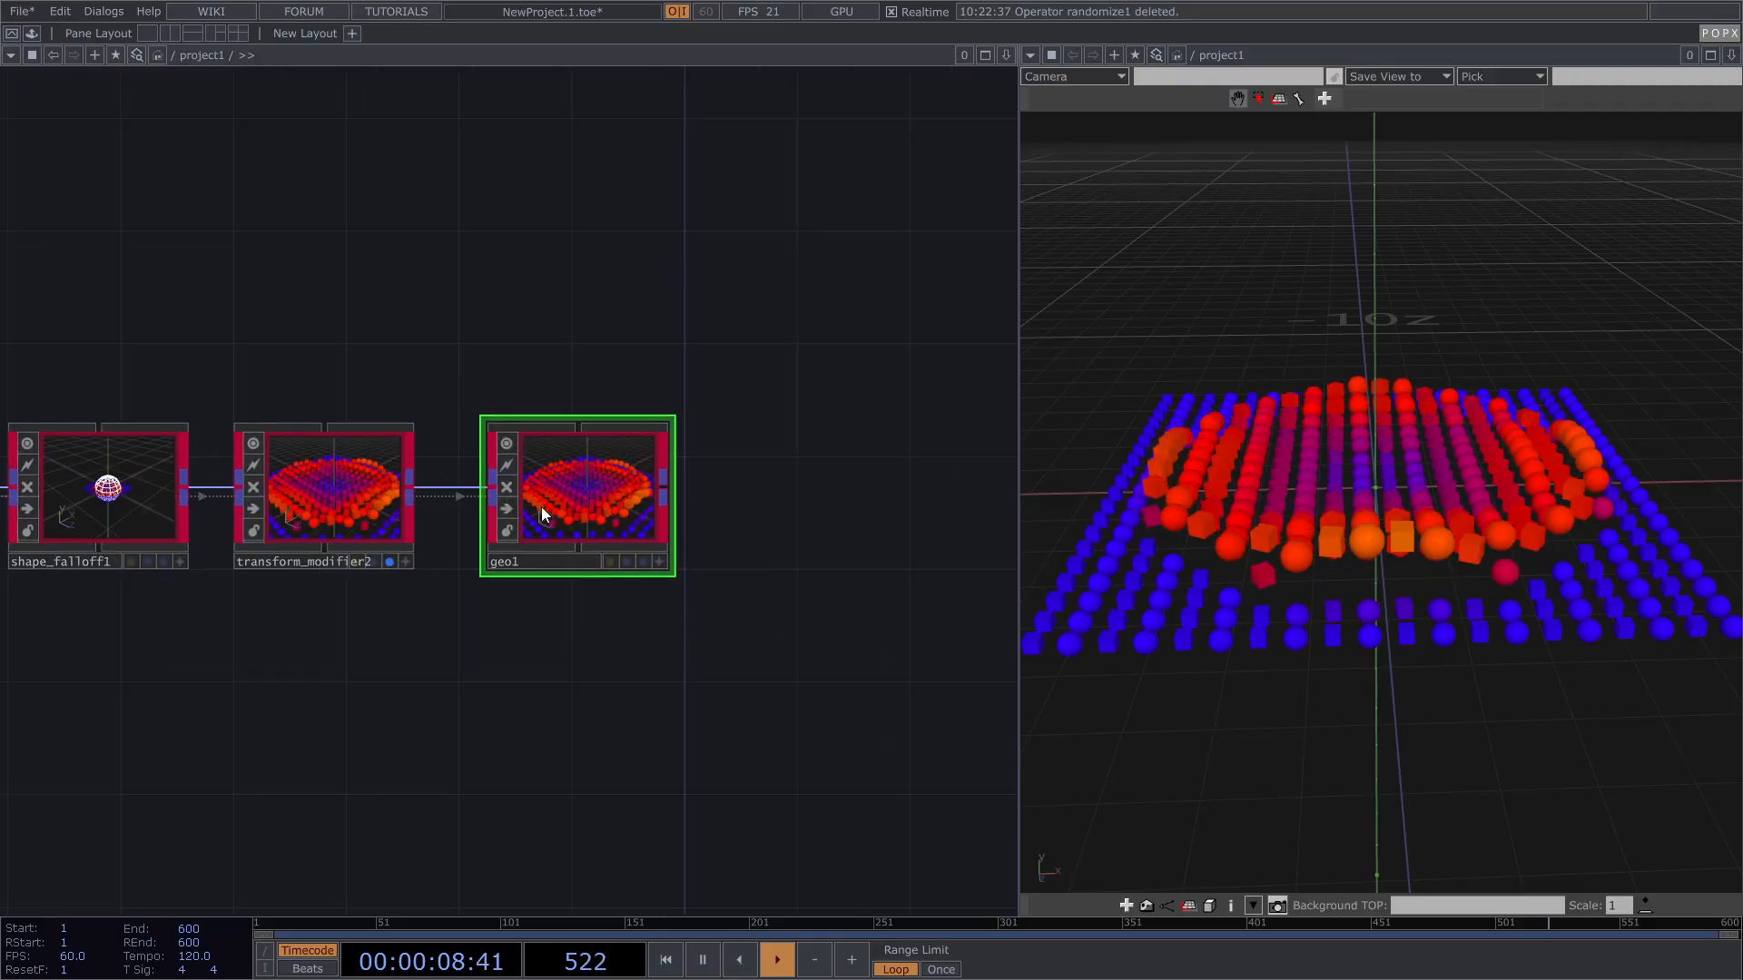
{"action": "scroll", "coordinate": [522, 506], "scroll_direction": "up", "scroll_amount": 2}
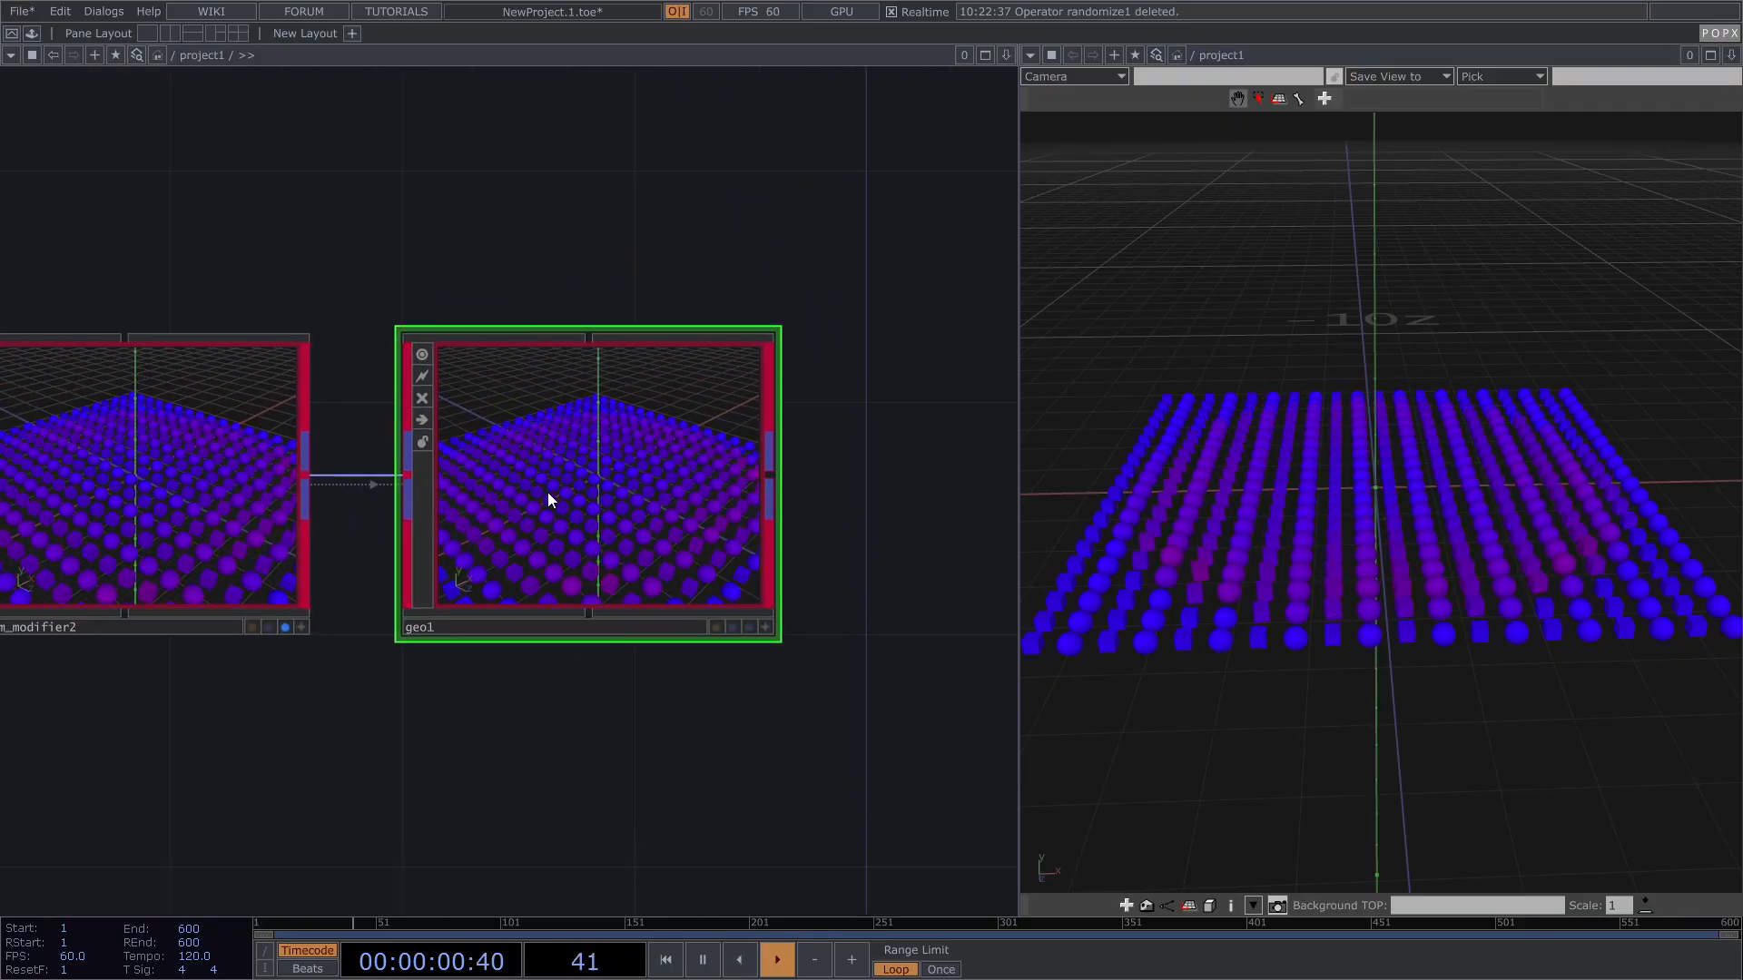
{"action": "scroll", "coordinate": [713, 470], "scroll_direction": "down", "scroll_amount": 5}
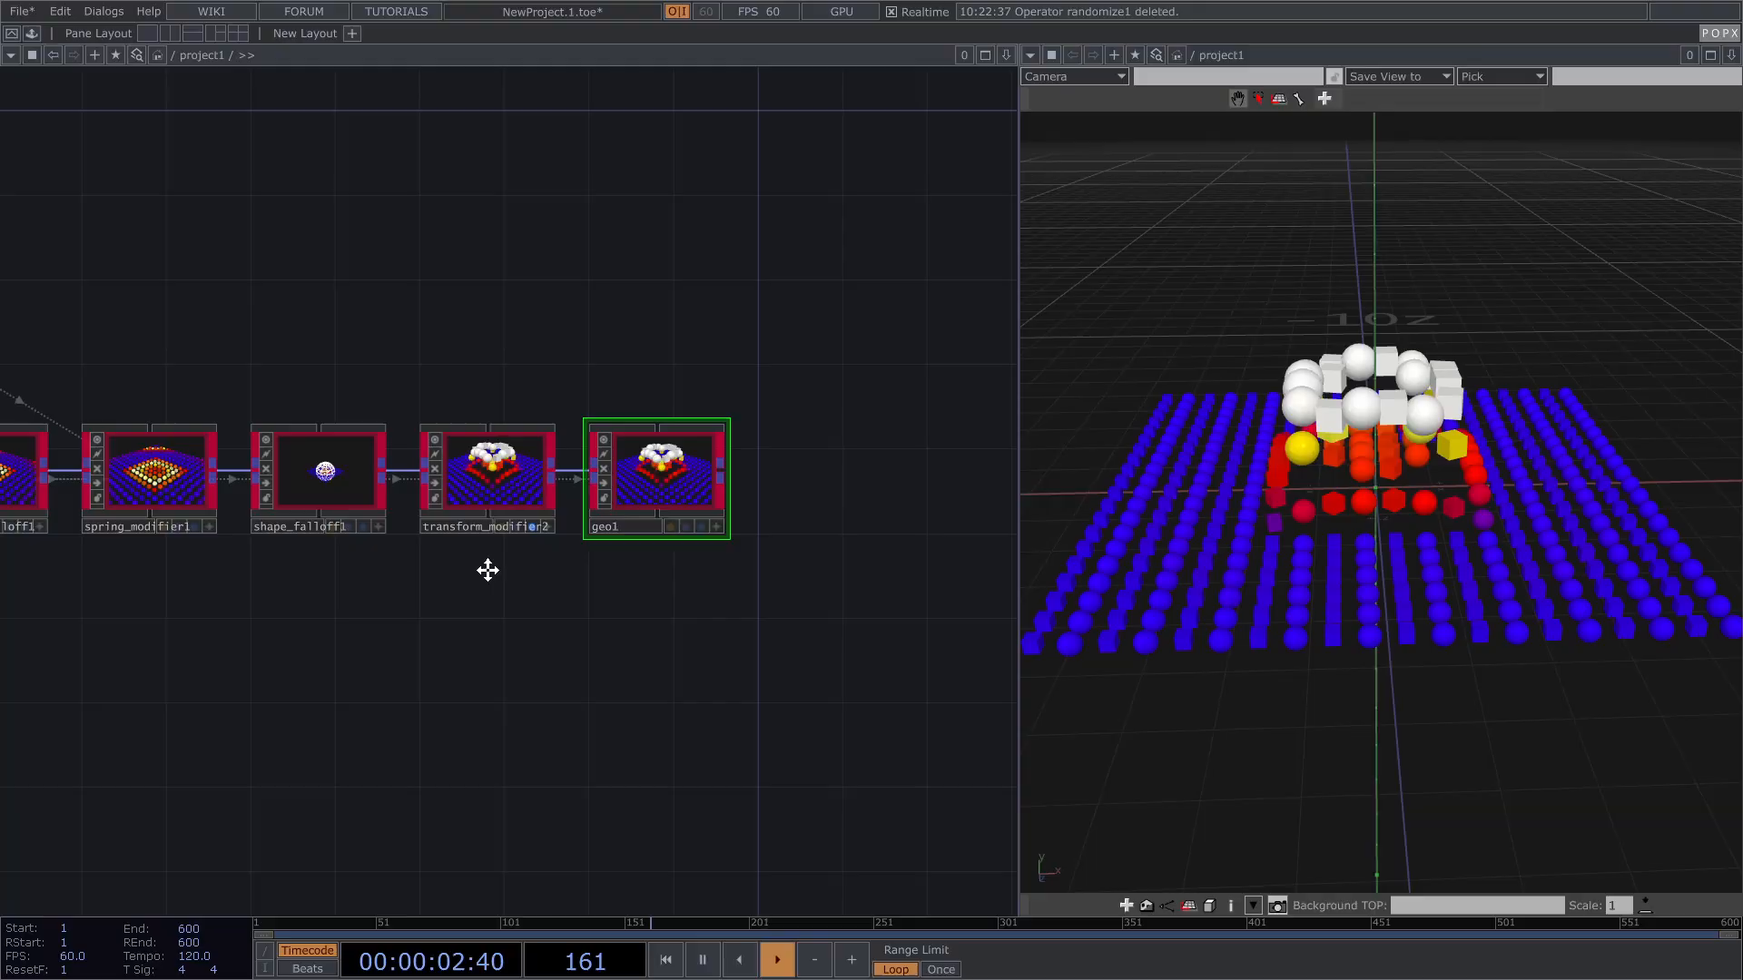
{"action": "left_click_drag", "start_coordinate": [475, 568], "coordinate": [655, 564]}
{"action": "left_click_drag", "start_coordinate": [156, 593], "coordinate": [688, 401]}
Step: Turn off Render Primitives on shape_falloff1's Common page
{"action": "key", "text": "p"}
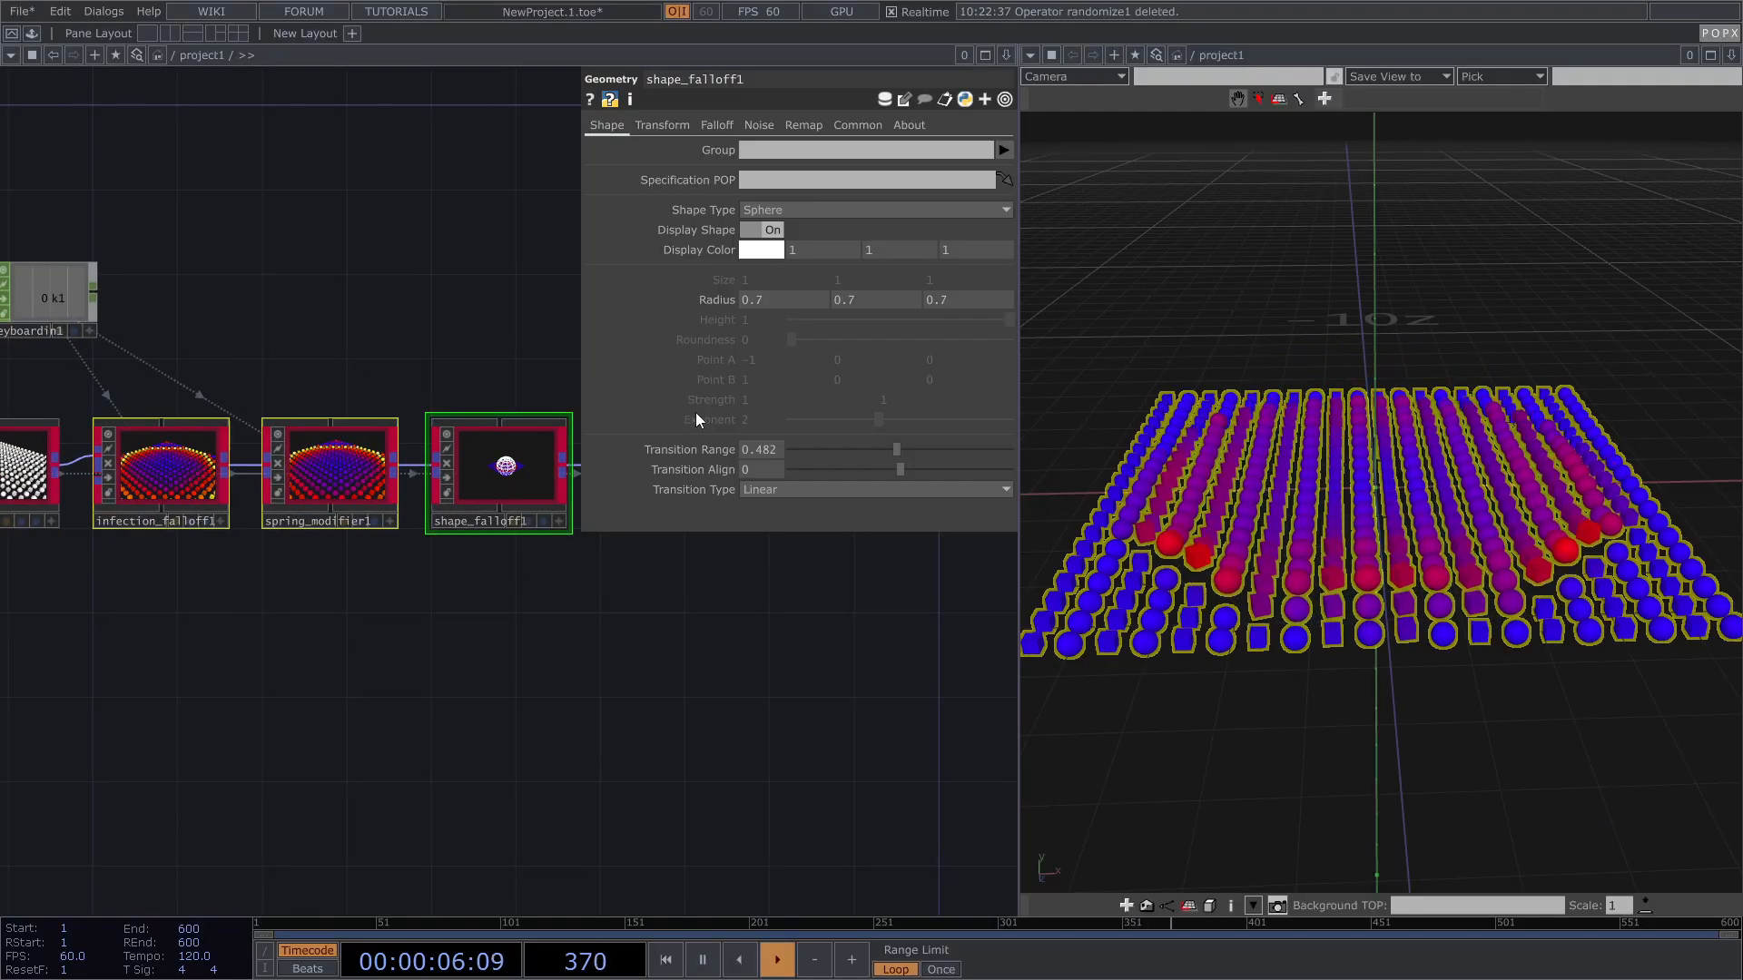
{"action": "left_click", "coordinate": [847, 126]}
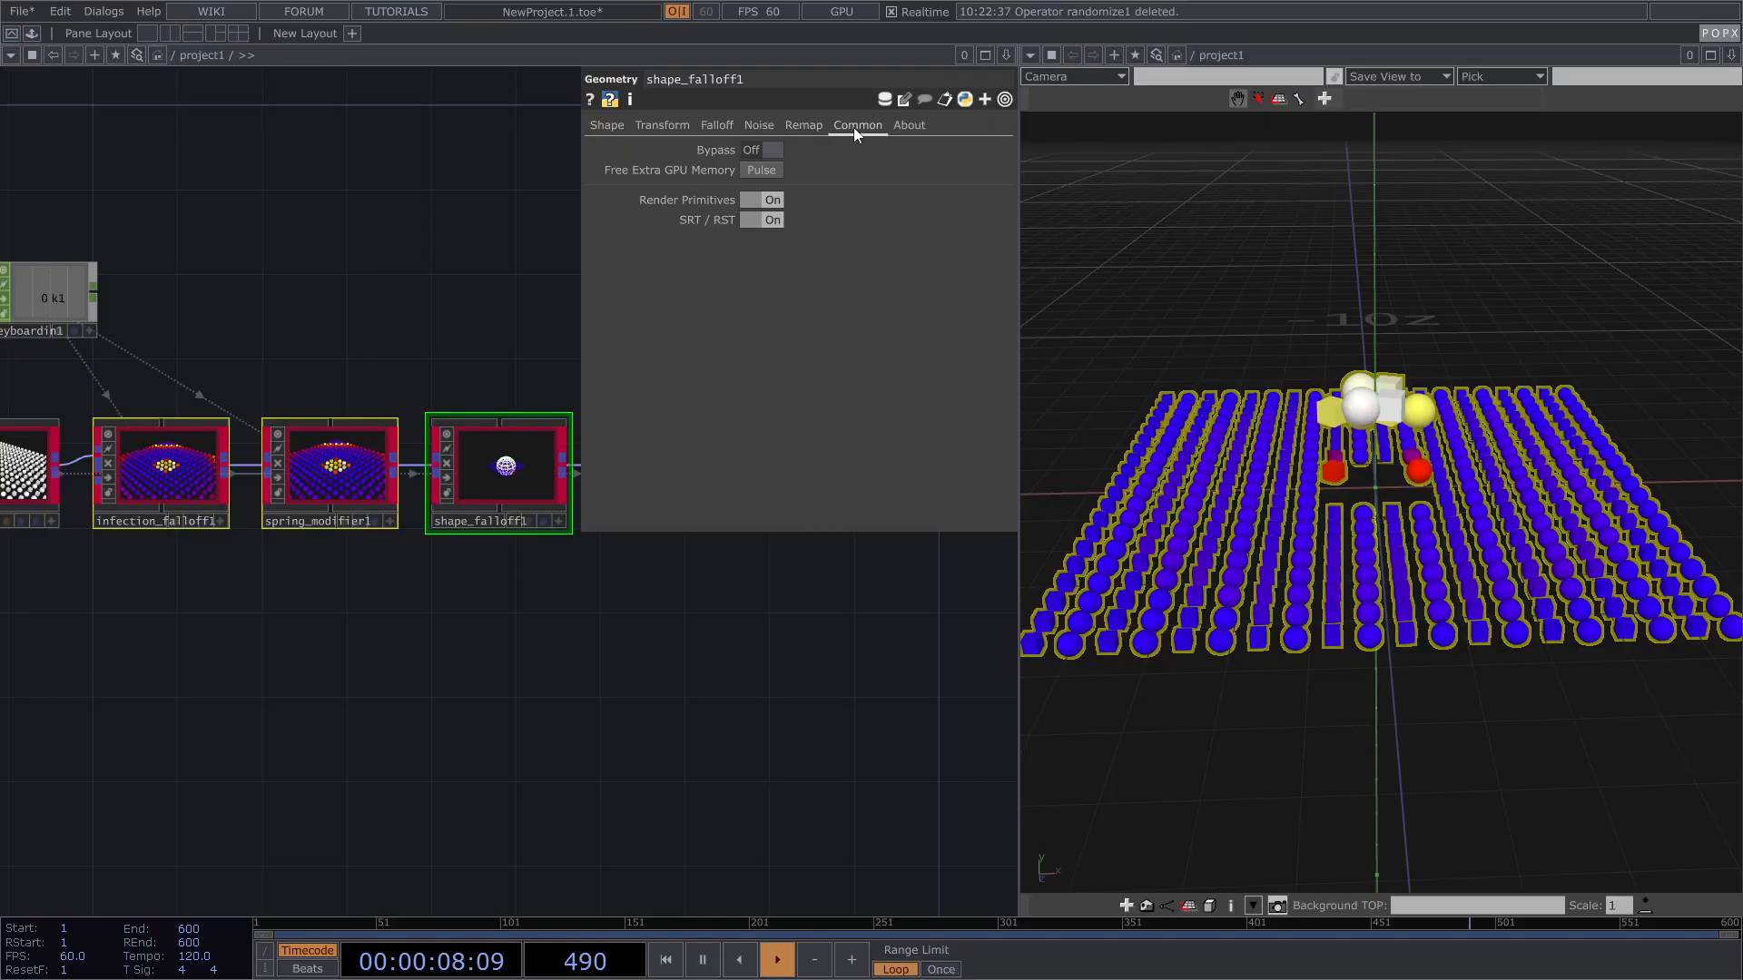
{"action": "left_click", "coordinate": [748, 203]}
{"action": "scroll", "coordinate": [313, 257], "scroll_direction": "down", "scroll_amount": 2}
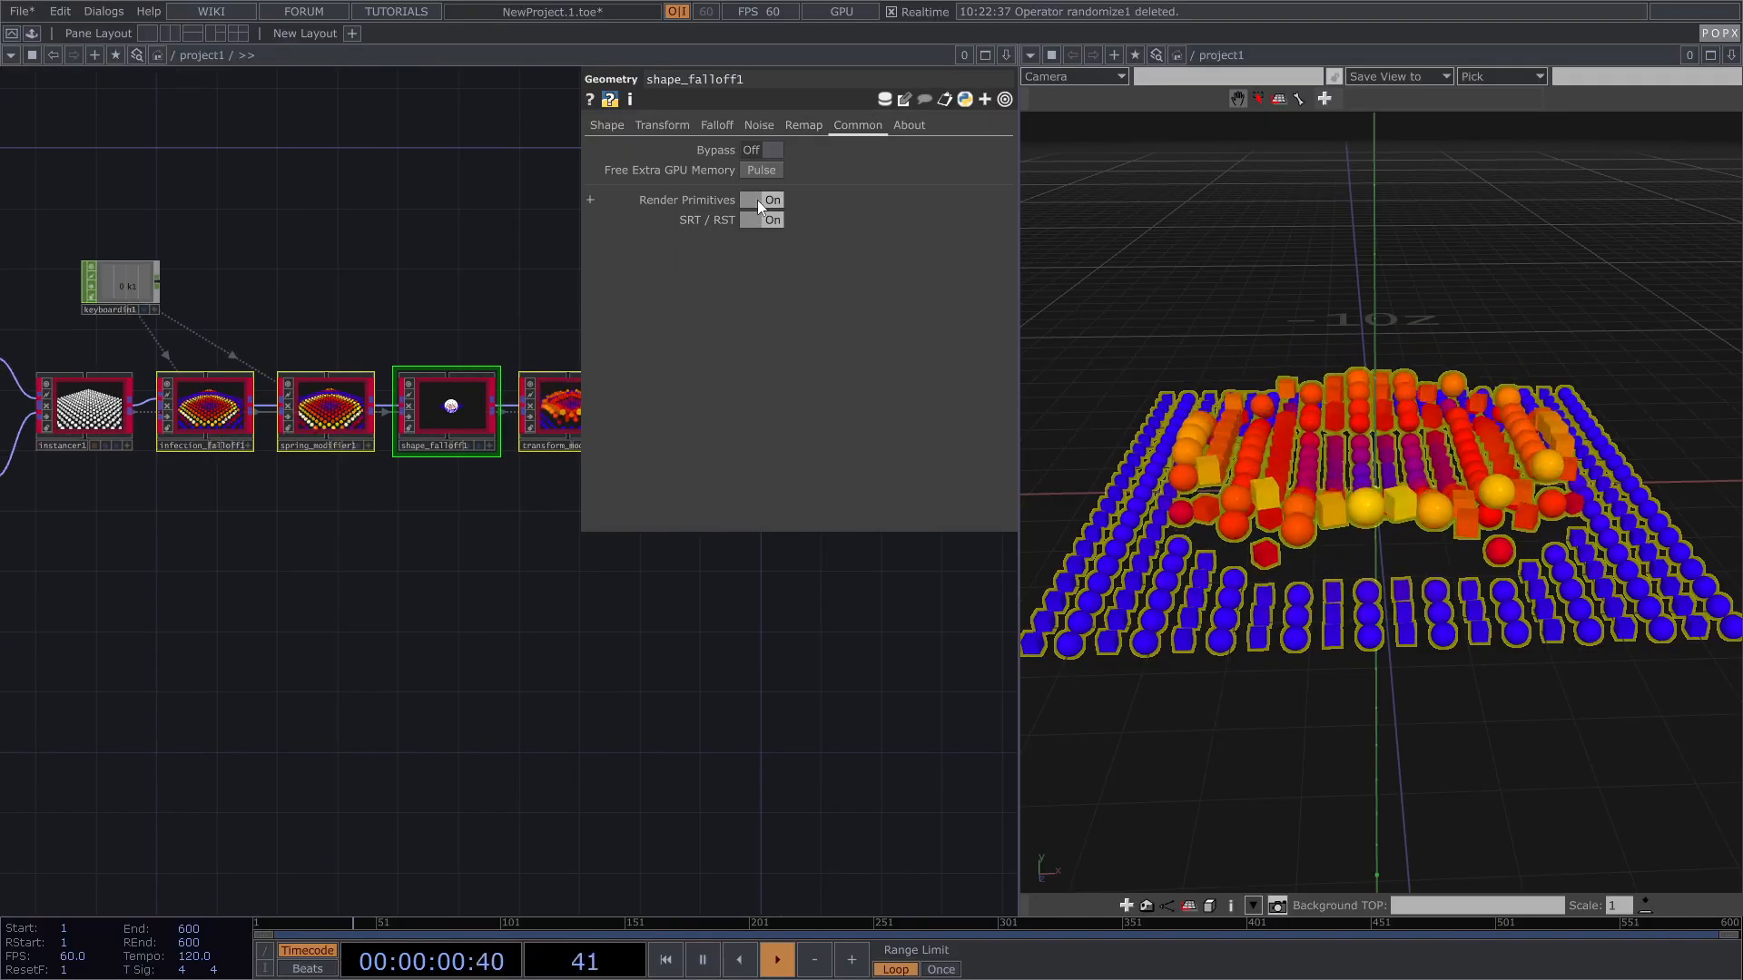
{"action": "left_click", "coordinate": [374, 295]}
{"action": "key", "text": "p"}
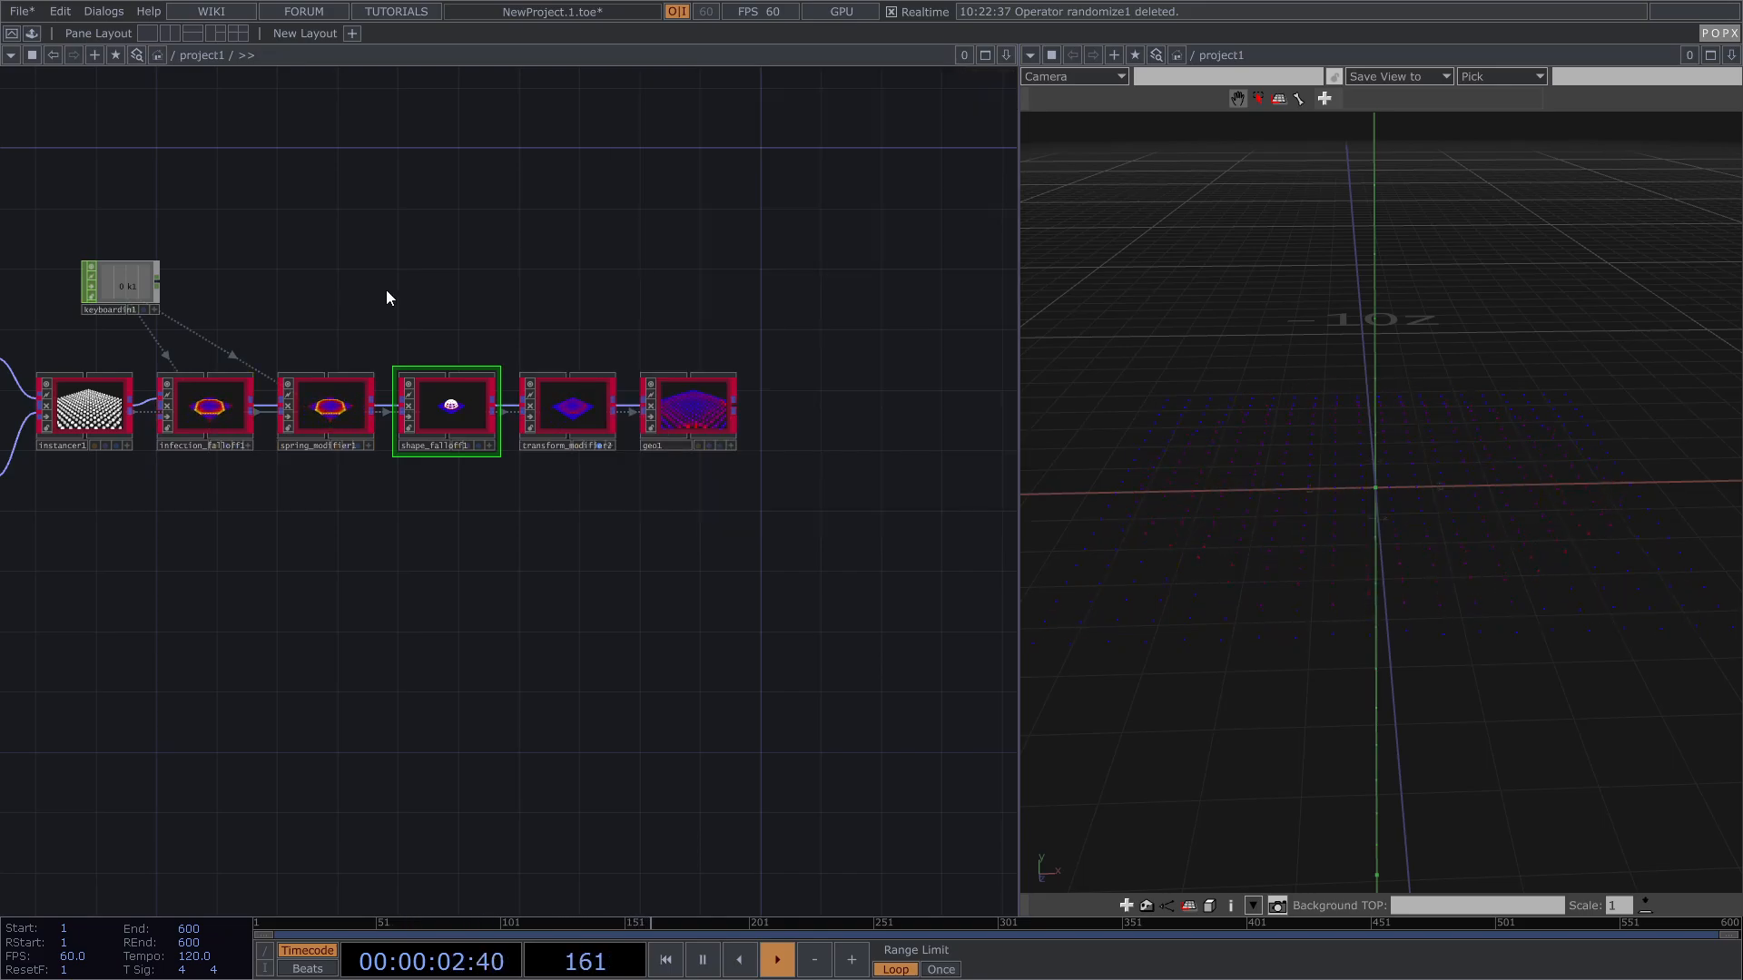
Step: Pan along the chain from spring_modifier1 to transform_modifier2 and geo1
{"action": "left_click_drag", "start_coordinate": [368, 291], "coordinate": [494, 273]}
{"action": "scroll", "coordinate": [746, 426], "scroll_direction": "up", "scroll_amount": 8}
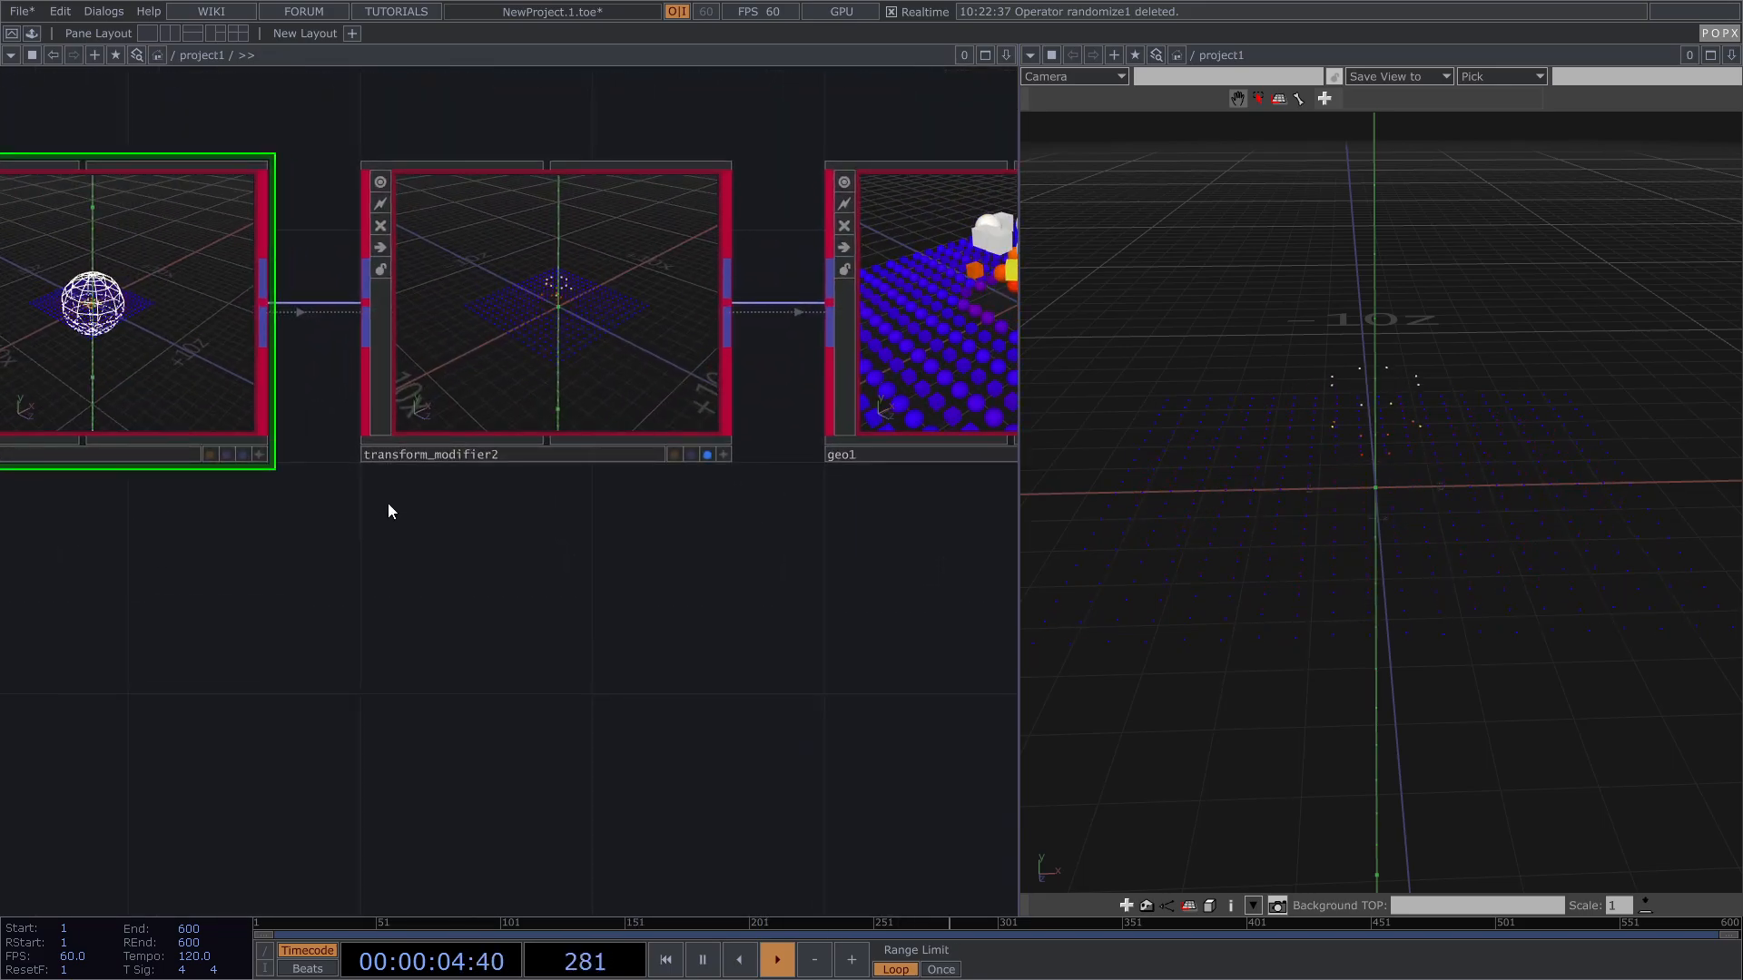
{"action": "left_click_drag", "start_coordinate": [492, 501], "coordinate": [754, 497]}
{"action": "left_click_drag", "start_coordinate": [325, 522], "coordinate": [860, 520]}
{"action": "scroll", "coordinate": [140, 494], "scroll_direction": "up", "scroll_amount": 3}
{"action": "left_click_drag", "start_coordinate": [394, 543], "coordinate": [630, 536]}
{"action": "mouse_move", "coordinate": [358, 514]}
{"action": "left_mouse_down"}
{"action": "mouse_move", "coordinate": [640, 511]}
{"action": "mouse_move", "coordinate": [156, 508]}
{"action": "left_mouse_up"}
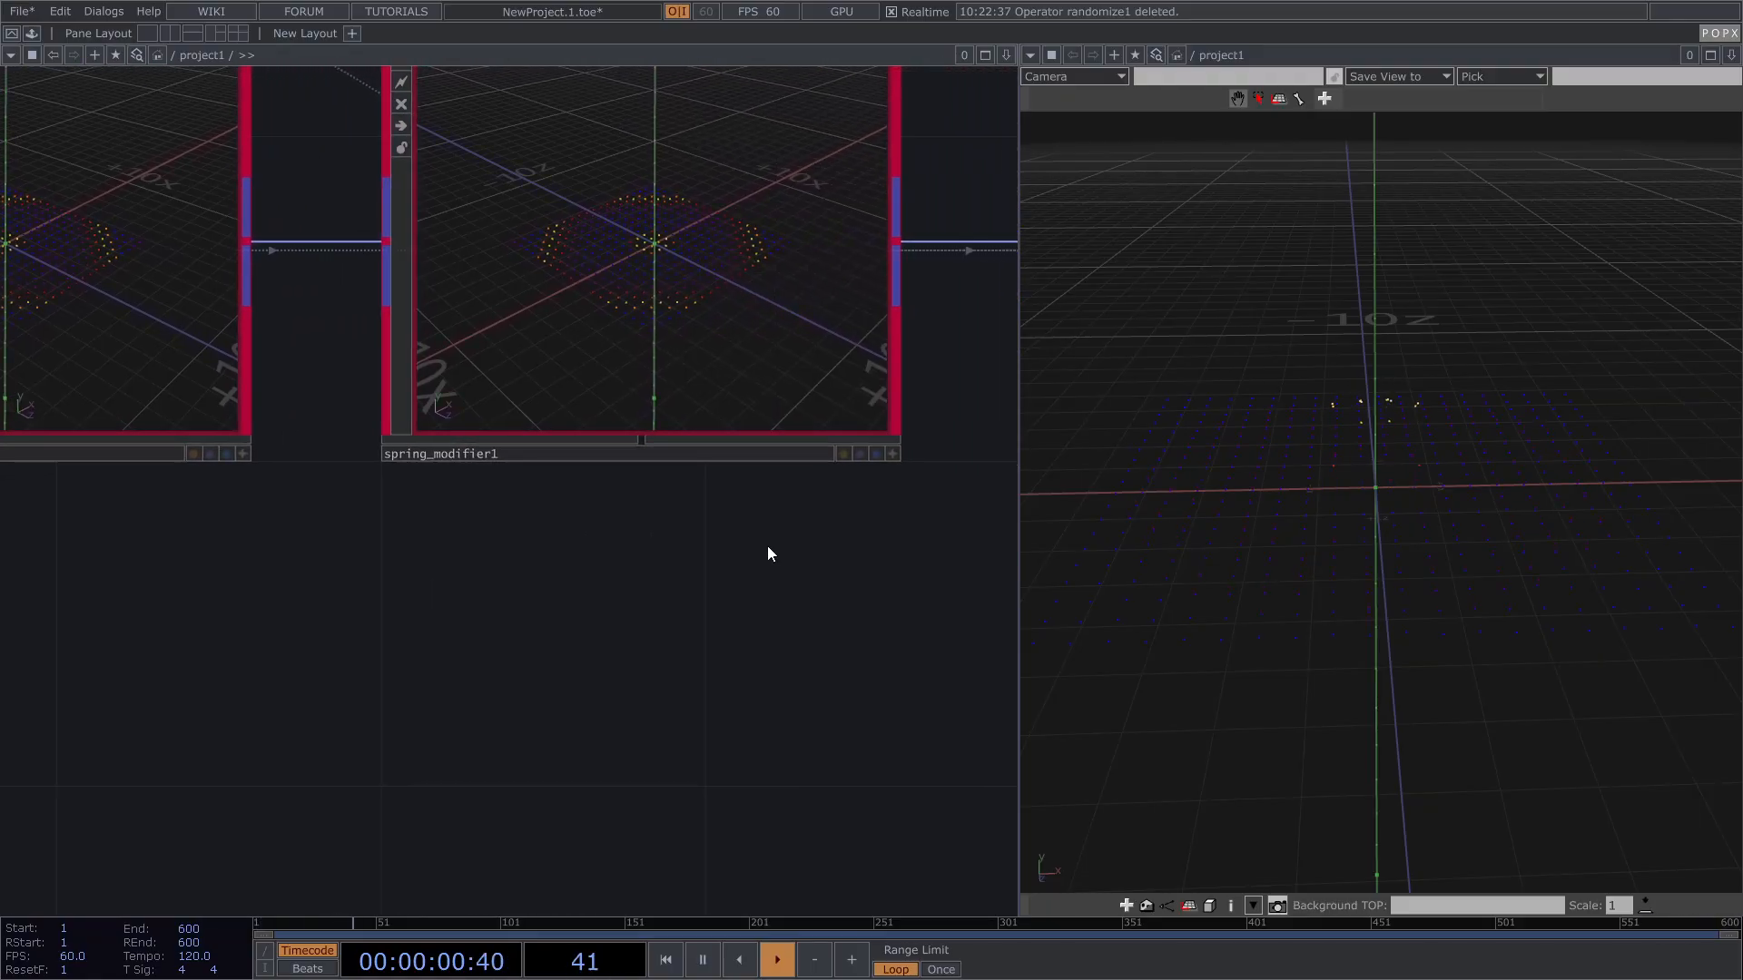
{"action": "left_click_drag", "start_coordinate": [620, 538], "coordinate": [332, 541]}
{"action": "scroll", "coordinate": [332, 540], "scroll_direction": "down", "scroll_amount": 3}
{"action": "left_click_drag", "start_coordinate": [581, 539], "coordinate": [127, 534]}
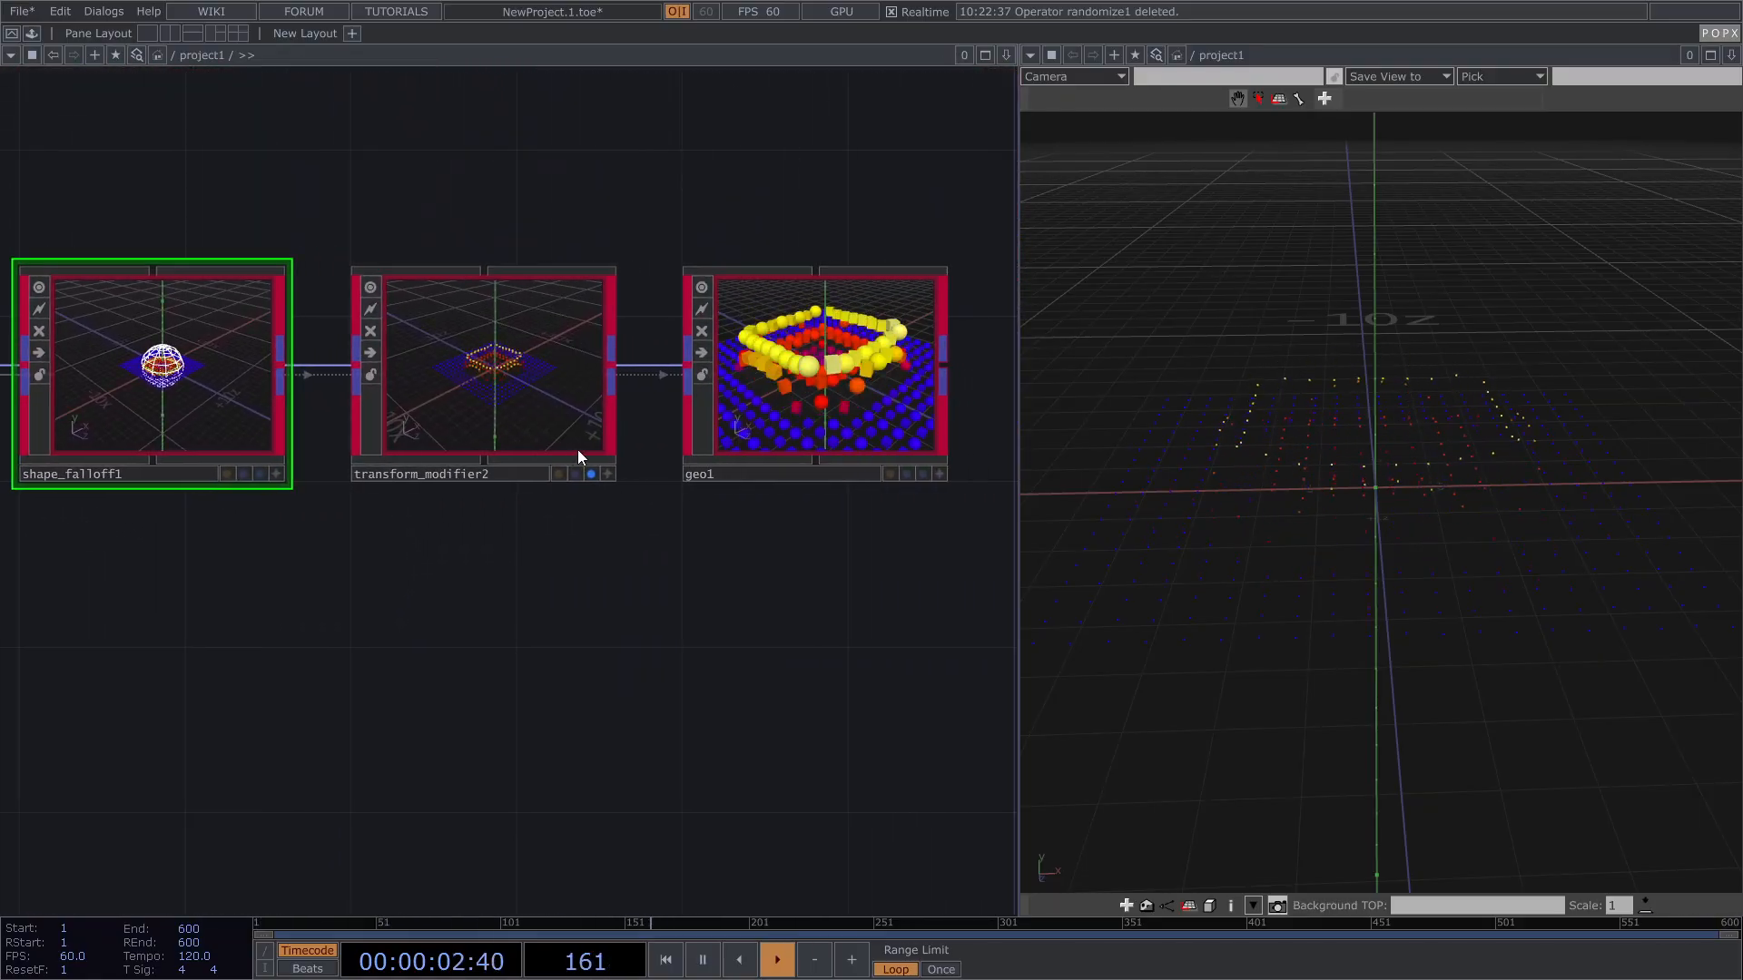
Step: Review geo1's Common parameters
{"action": "left_click", "coordinate": [595, 476]}
{"action": "left_click", "coordinate": [777, 406]}
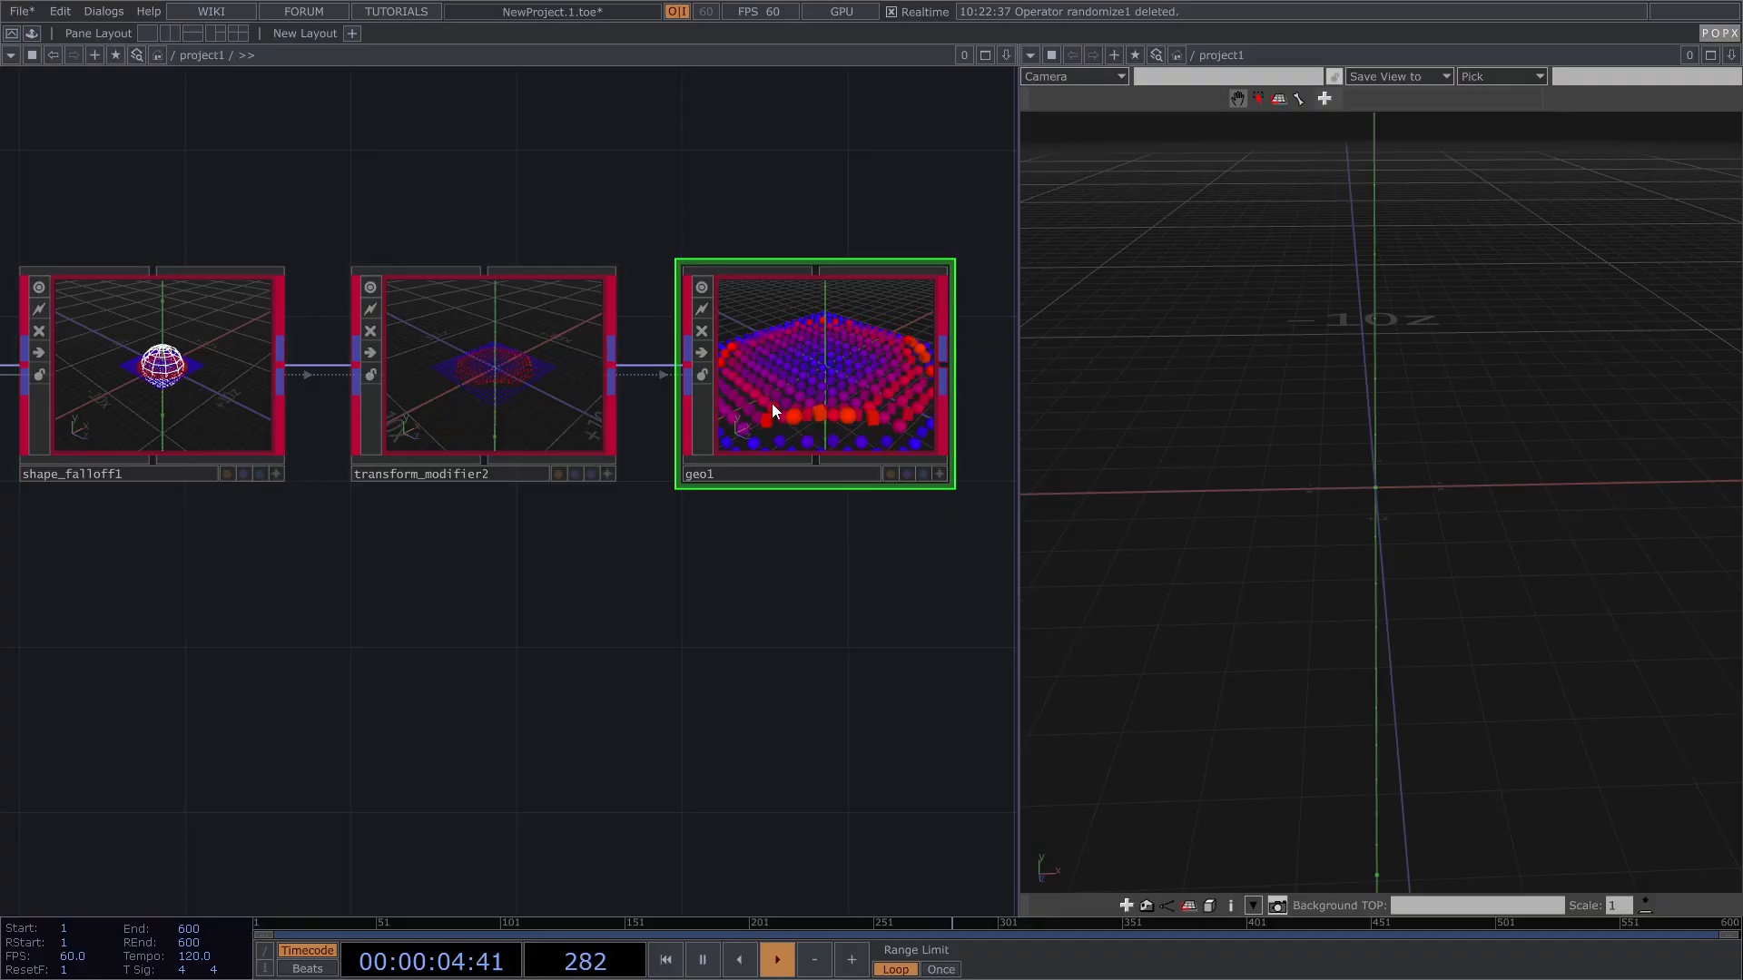
{"action": "key", "text": "p"}
{"action": "left_click", "coordinate": [671, 150]}
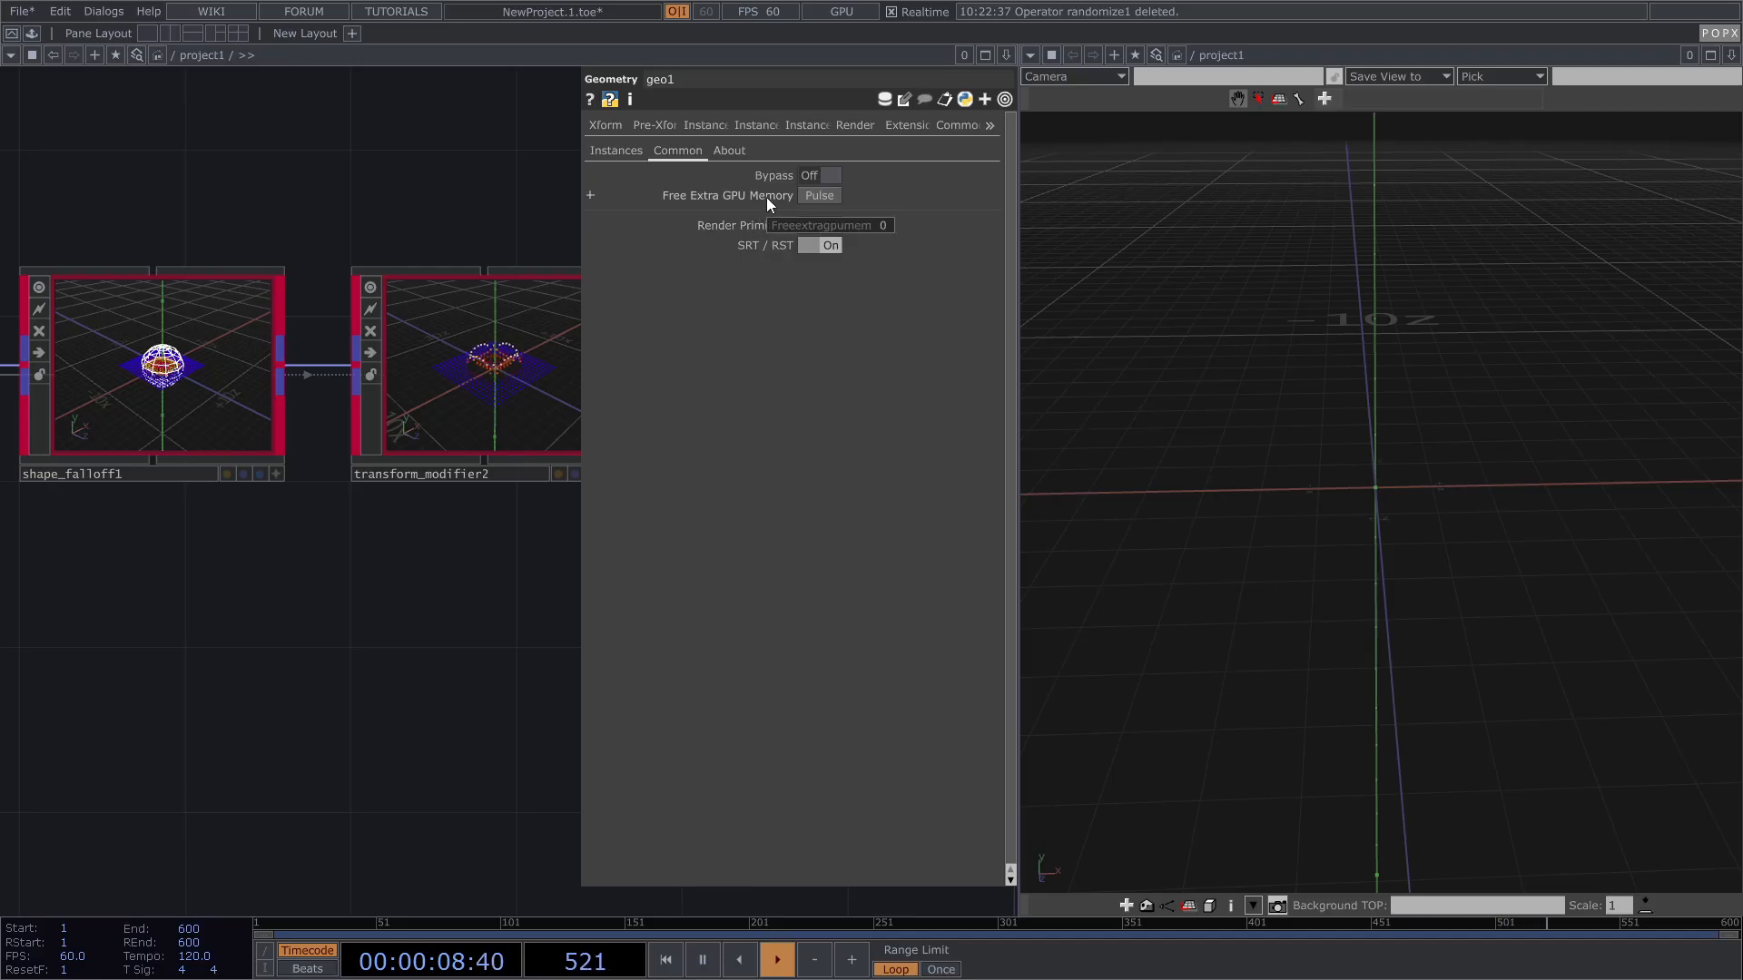
{"action": "key", "text": "p"}
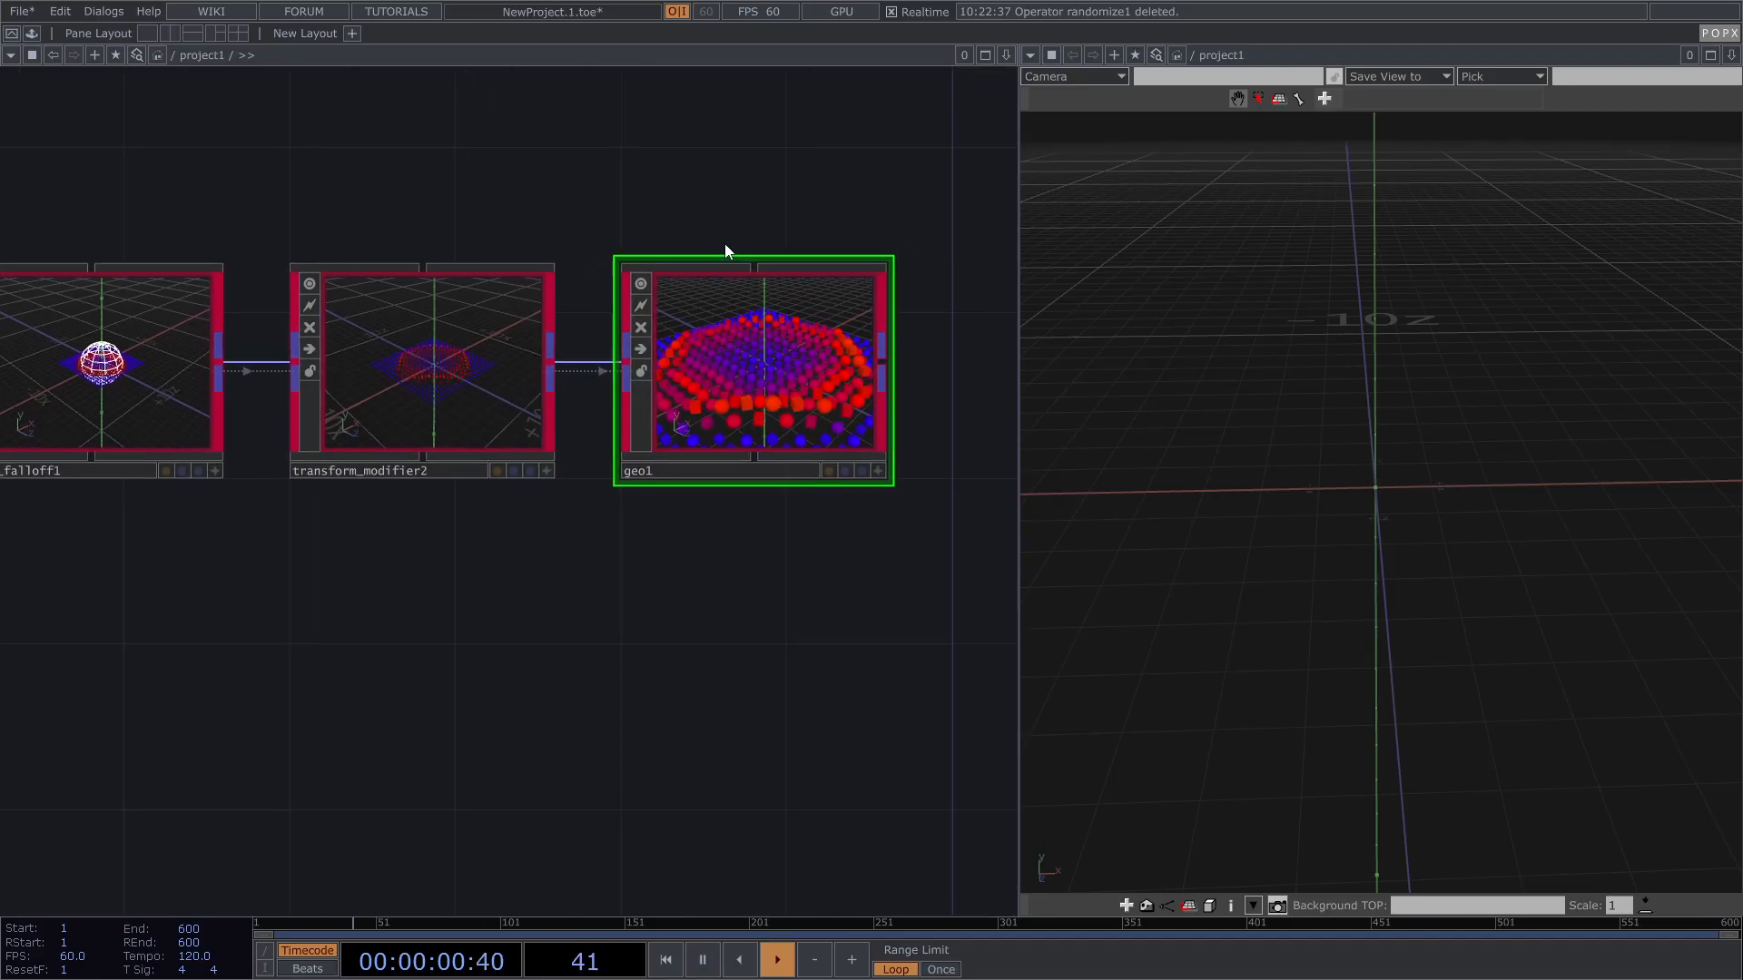
Step: Turn on geo1's display flag so its instances render, then inspect infection_falloff1
{"action": "left_click", "coordinate": [852, 472]}
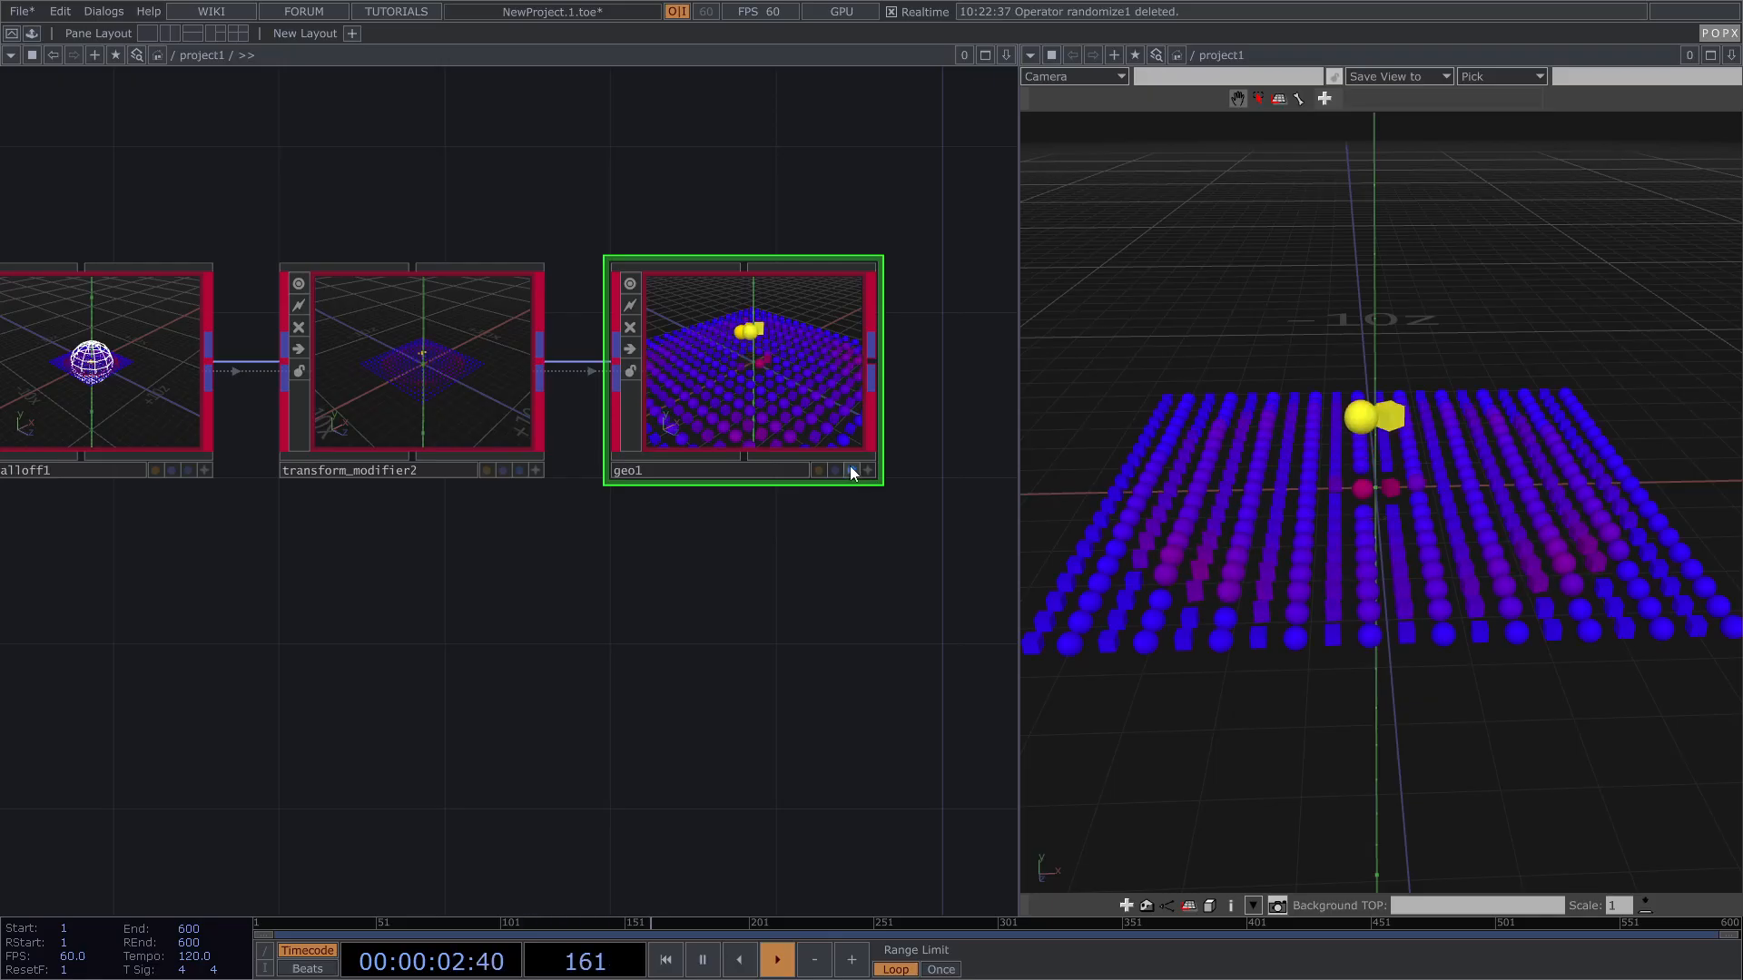
{"action": "scroll", "coordinate": [851, 471], "scroll_direction": "up", "scroll_amount": 2}
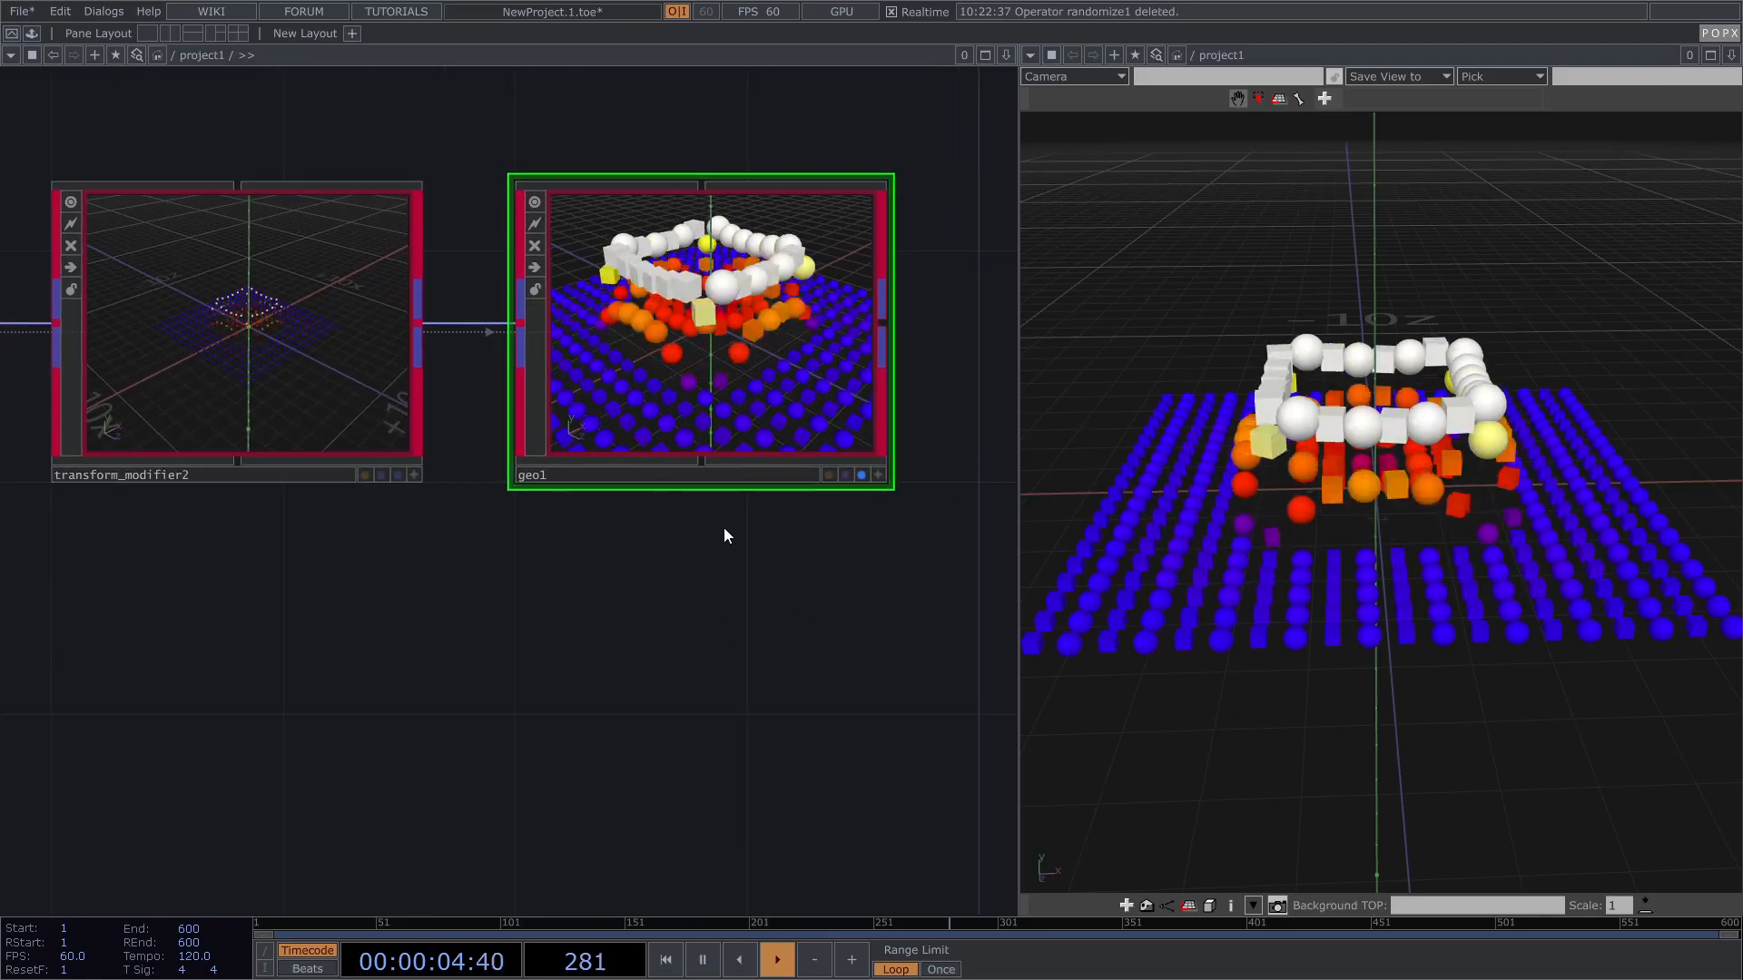
{"action": "scroll", "coordinate": [717, 536], "scroll_direction": "down", "scroll_amount": 5}
{"action": "left_click_drag", "start_coordinate": [495, 606], "coordinate": [618, 588]}
{"action": "left_click", "coordinate": [261, 431]}
{"action": "key", "text": "p"}
{"action": "left_click_drag", "start_coordinate": [437, 642], "coordinate": [323, 661]}
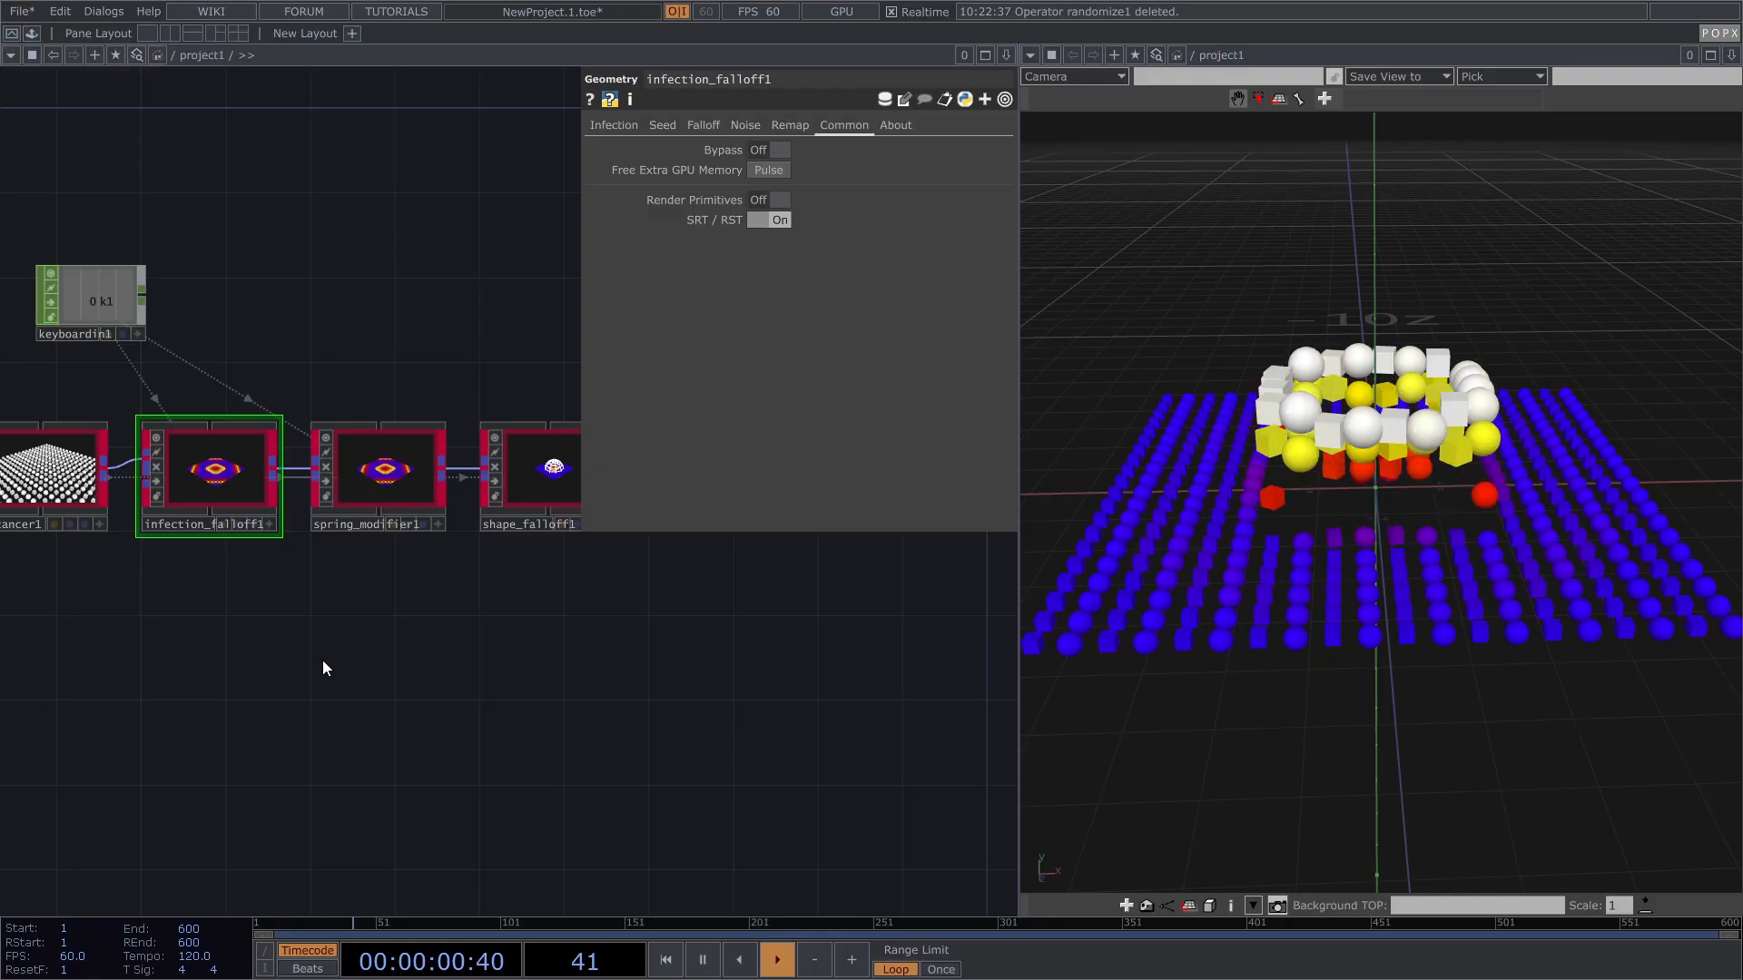
{"action": "scroll", "coordinate": [238, 638], "scroll_direction": "down", "scroll_amount": 3}
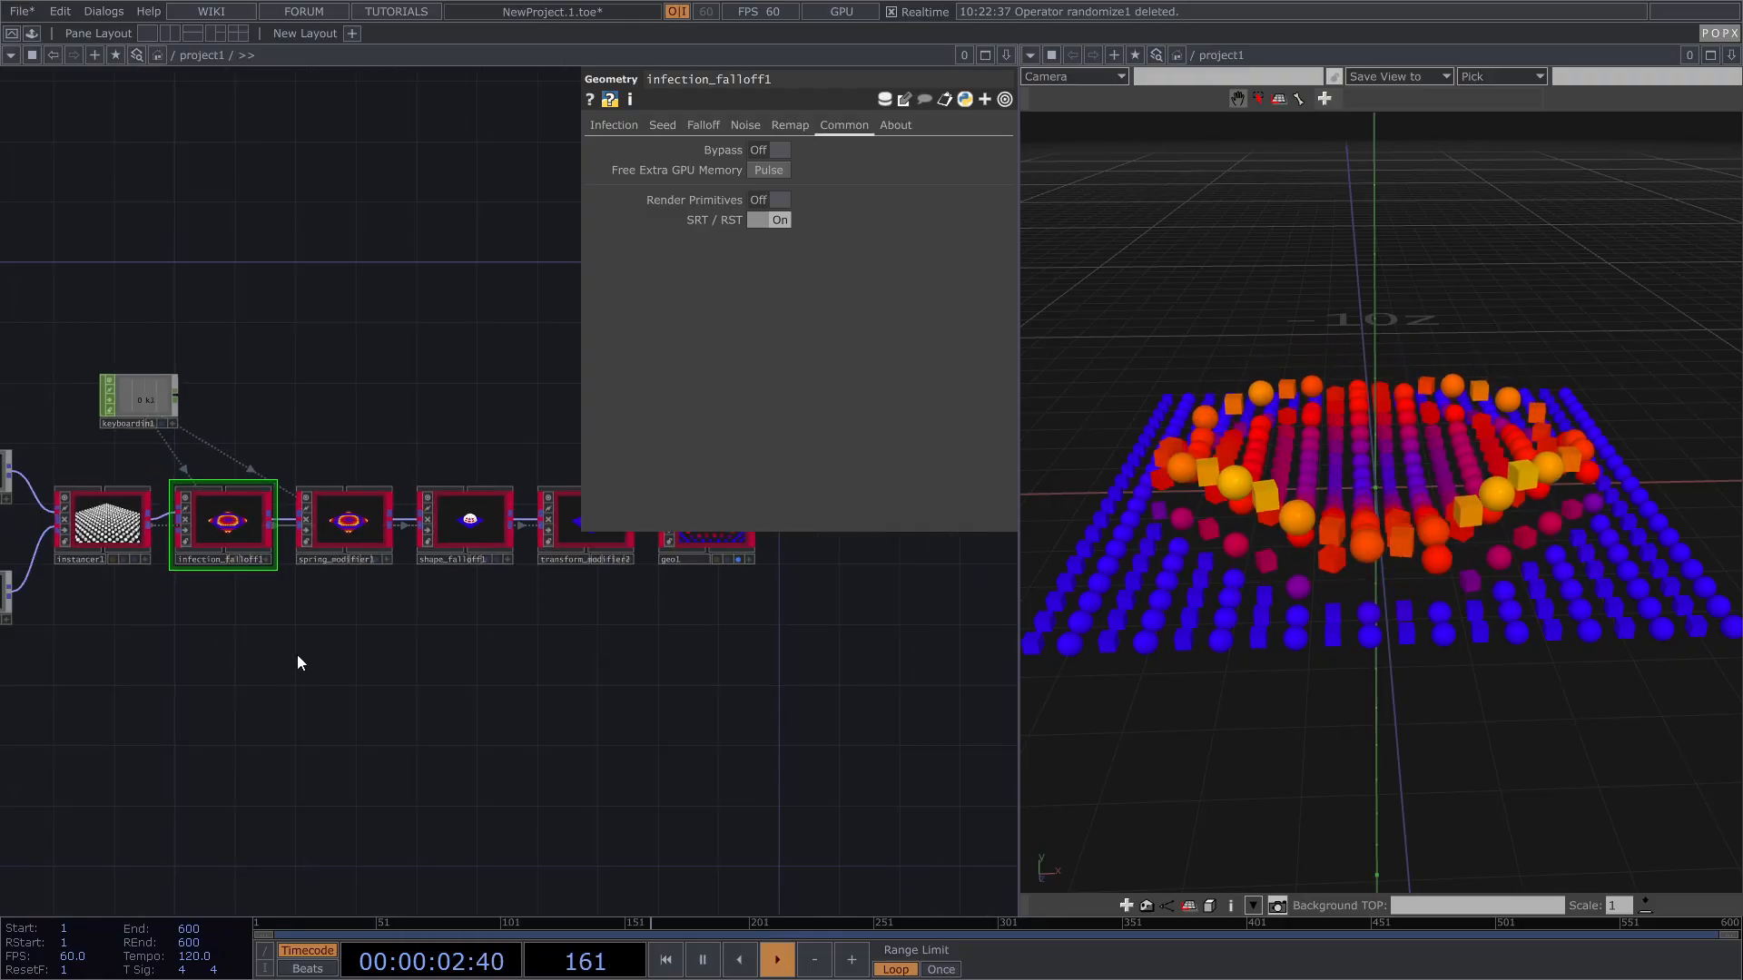
{"action": "left_click_drag", "start_coordinate": [264, 613], "coordinate": [242, 637]}
{"action": "left_click_drag", "start_coordinate": [236, 471], "coordinate": [296, 446]}
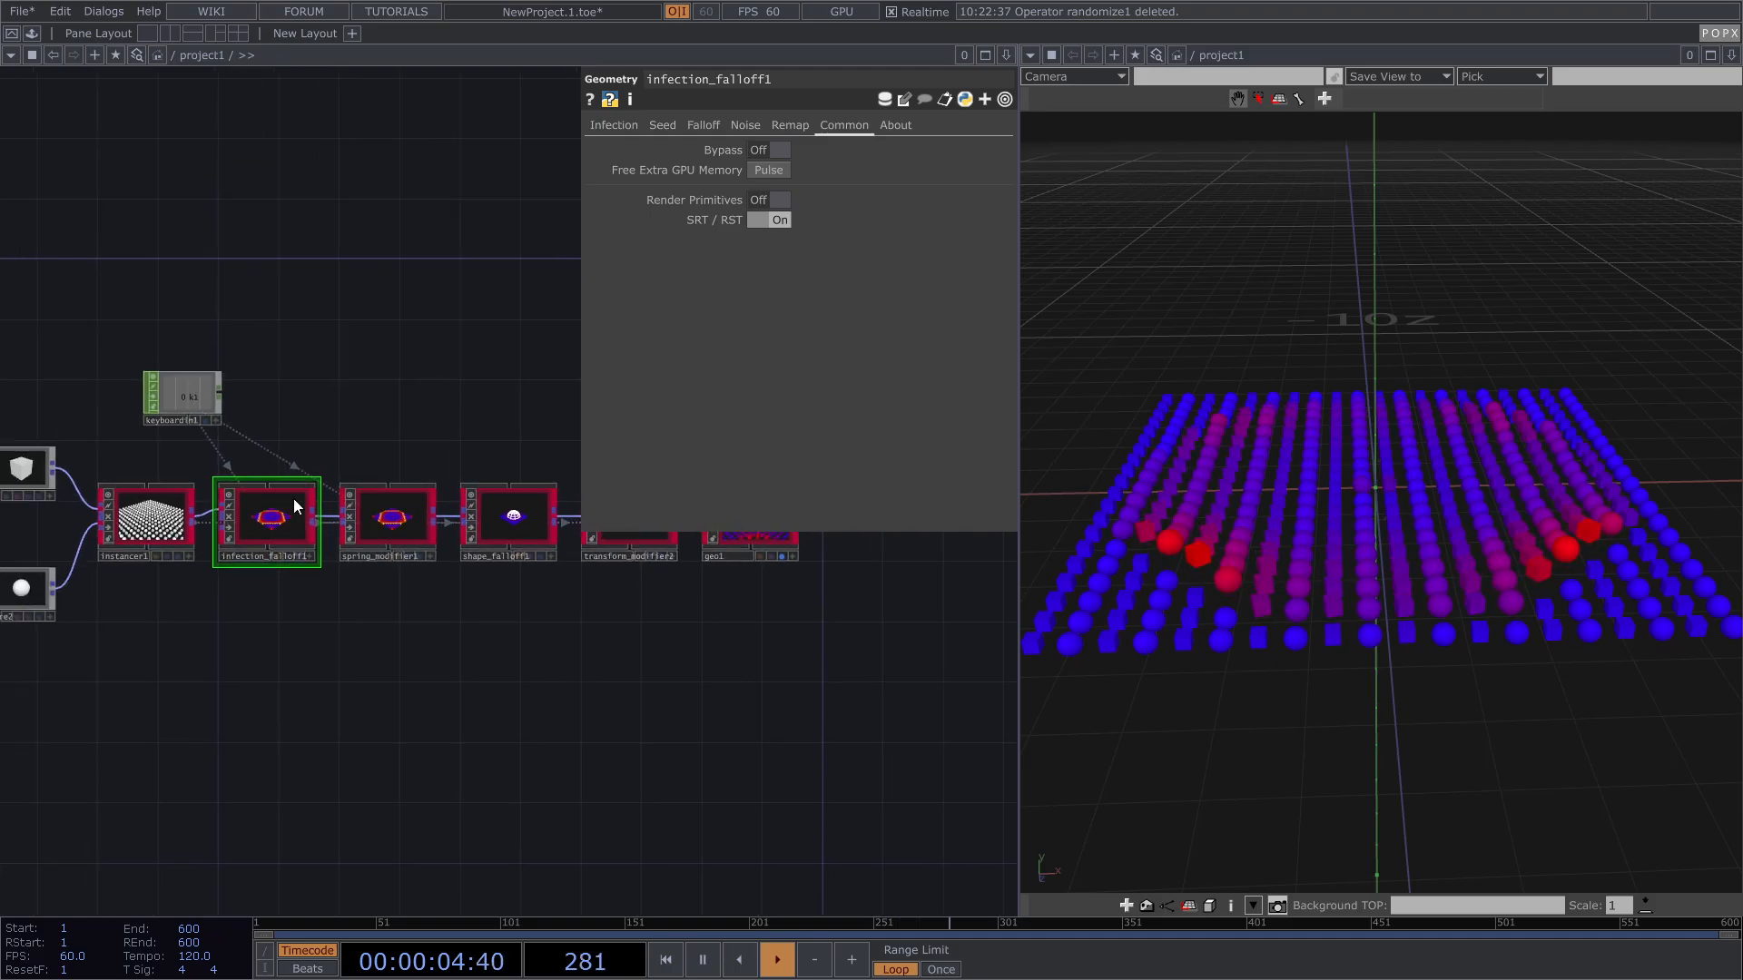
{"action": "scroll", "coordinate": [284, 505], "scroll_direction": "up", "scroll_amount": 3}
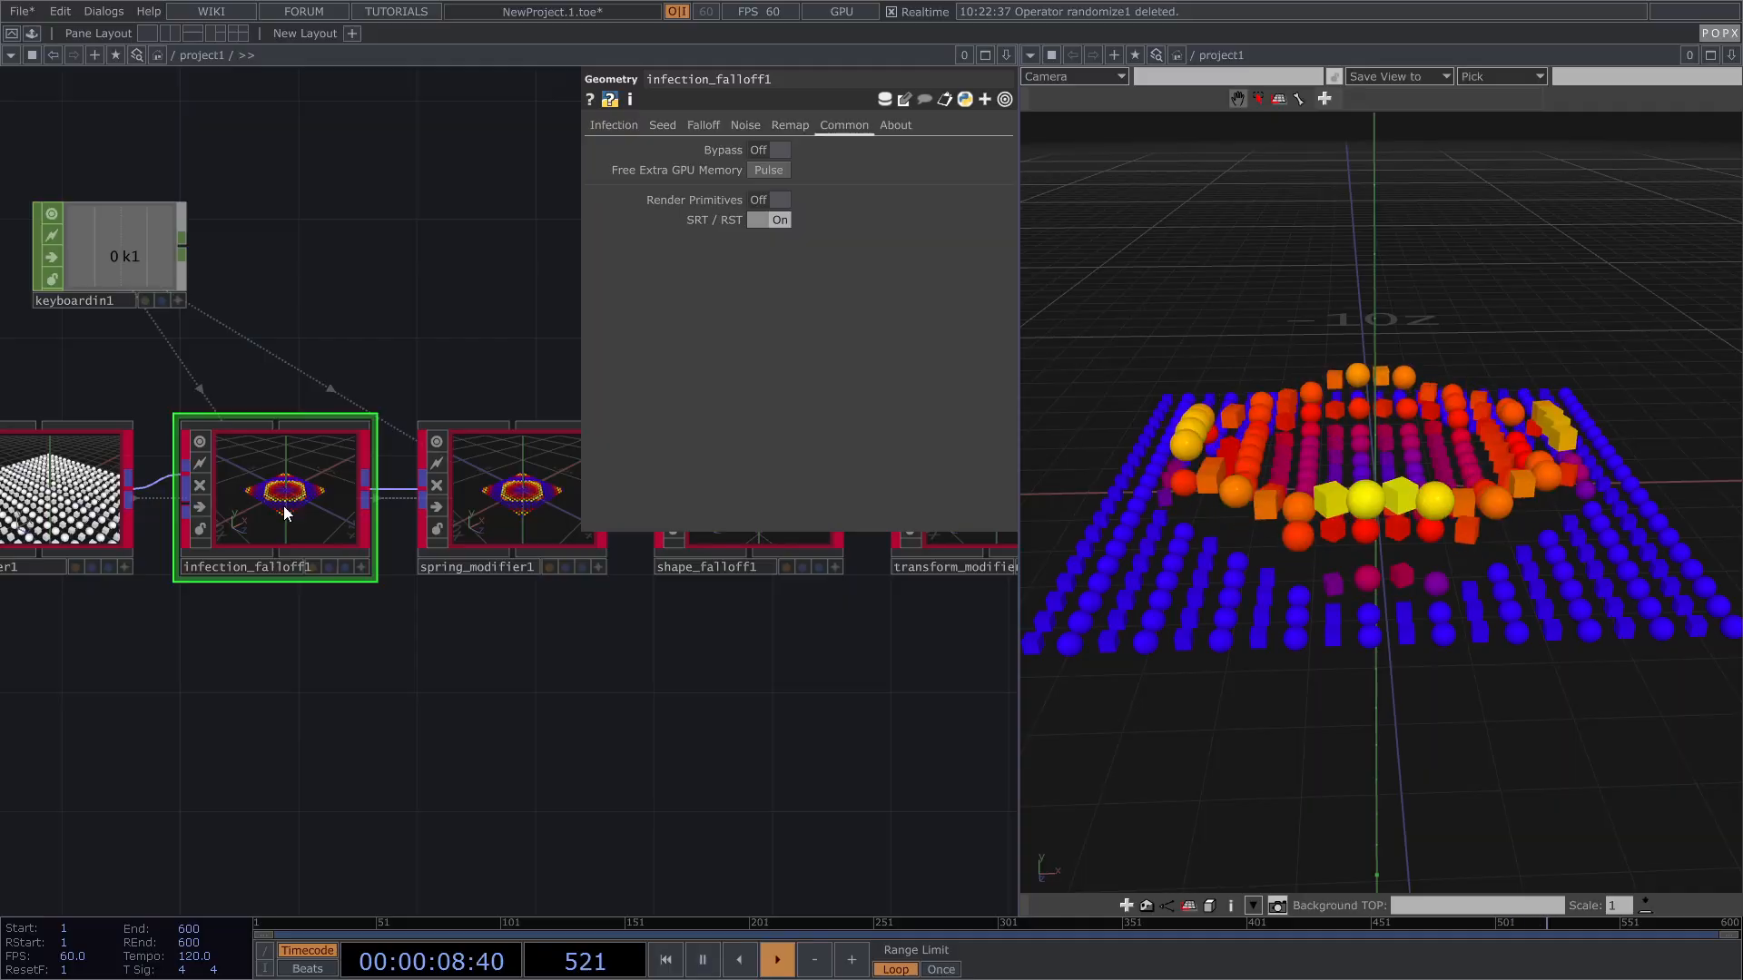
{"action": "scroll", "coordinate": [259, 503], "scroll_direction": "up", "scroll_amount": 6}
{"action": "key", "text": "r"}
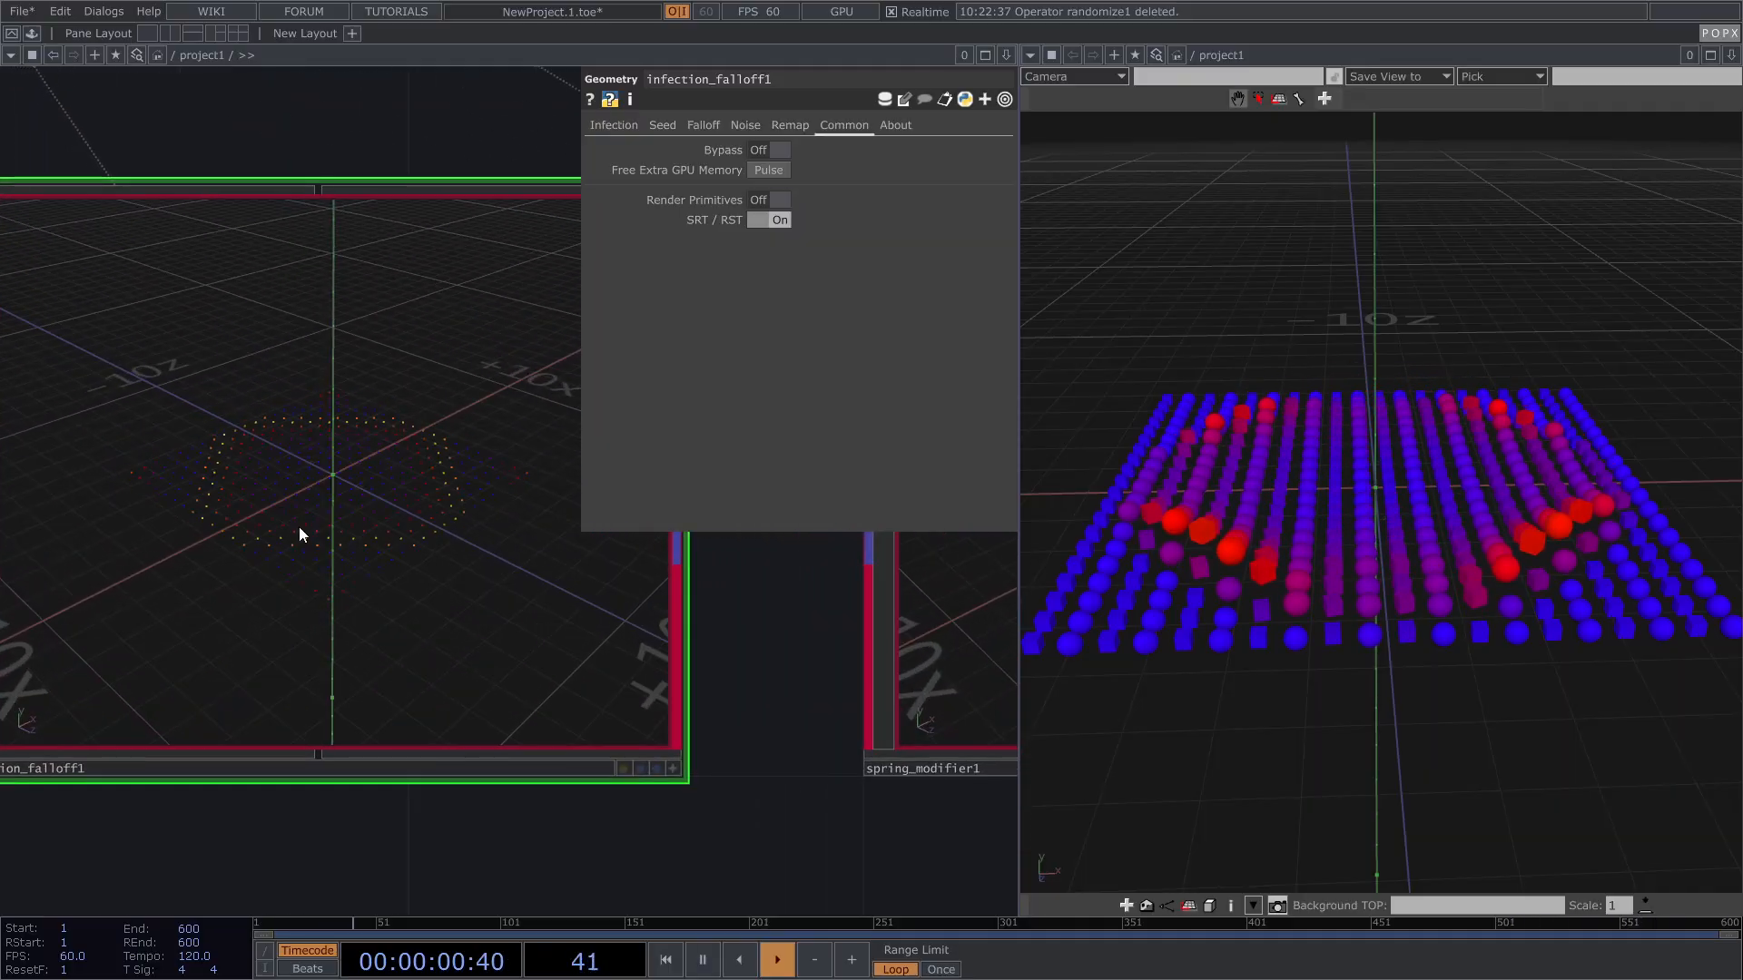
{"action": "key", "text": "a"}
{"action": "scroll", "coordinate": [284, 530], "scroll_direction": "up", "scroll_amount": 2}
{"action": "key", "text": "r"}
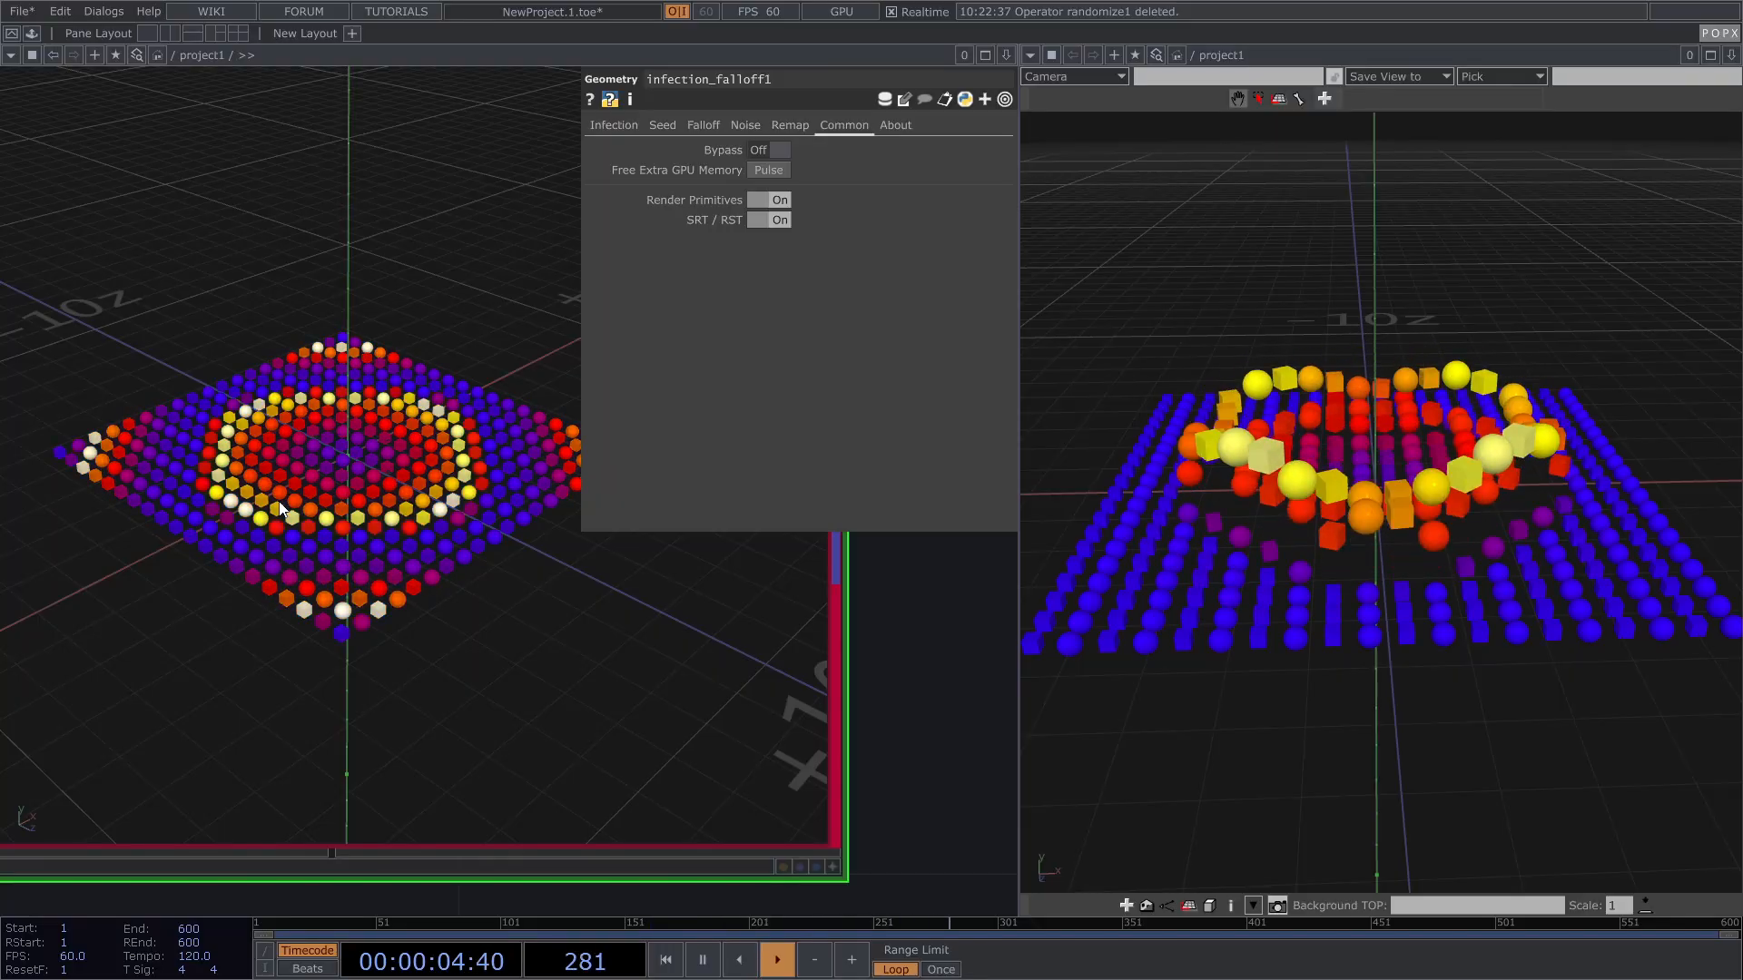
{"action": "scroll", "coordinate": [280, 501], "scroll_direction": "down", "scroll_amount": 3}
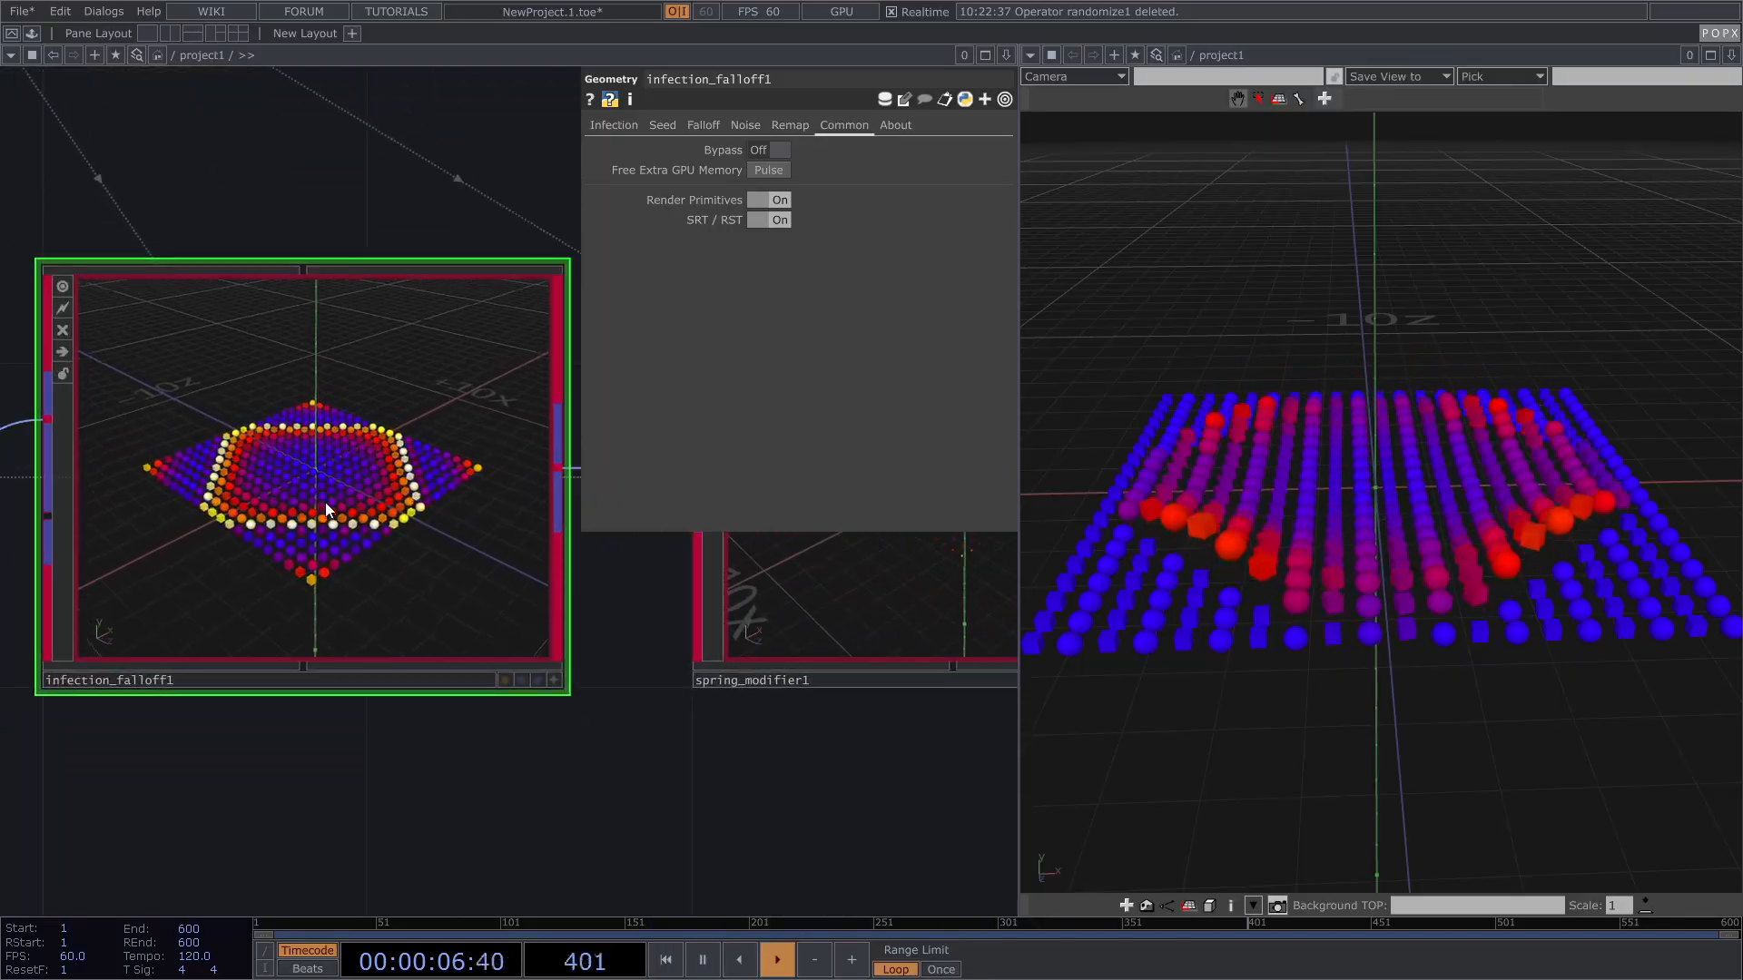
{"action": "key", "text": "r"}
{"action": "scroll", "coordinate": [264, 666], "scroll_direction": "down", "scroll_amount": 4}
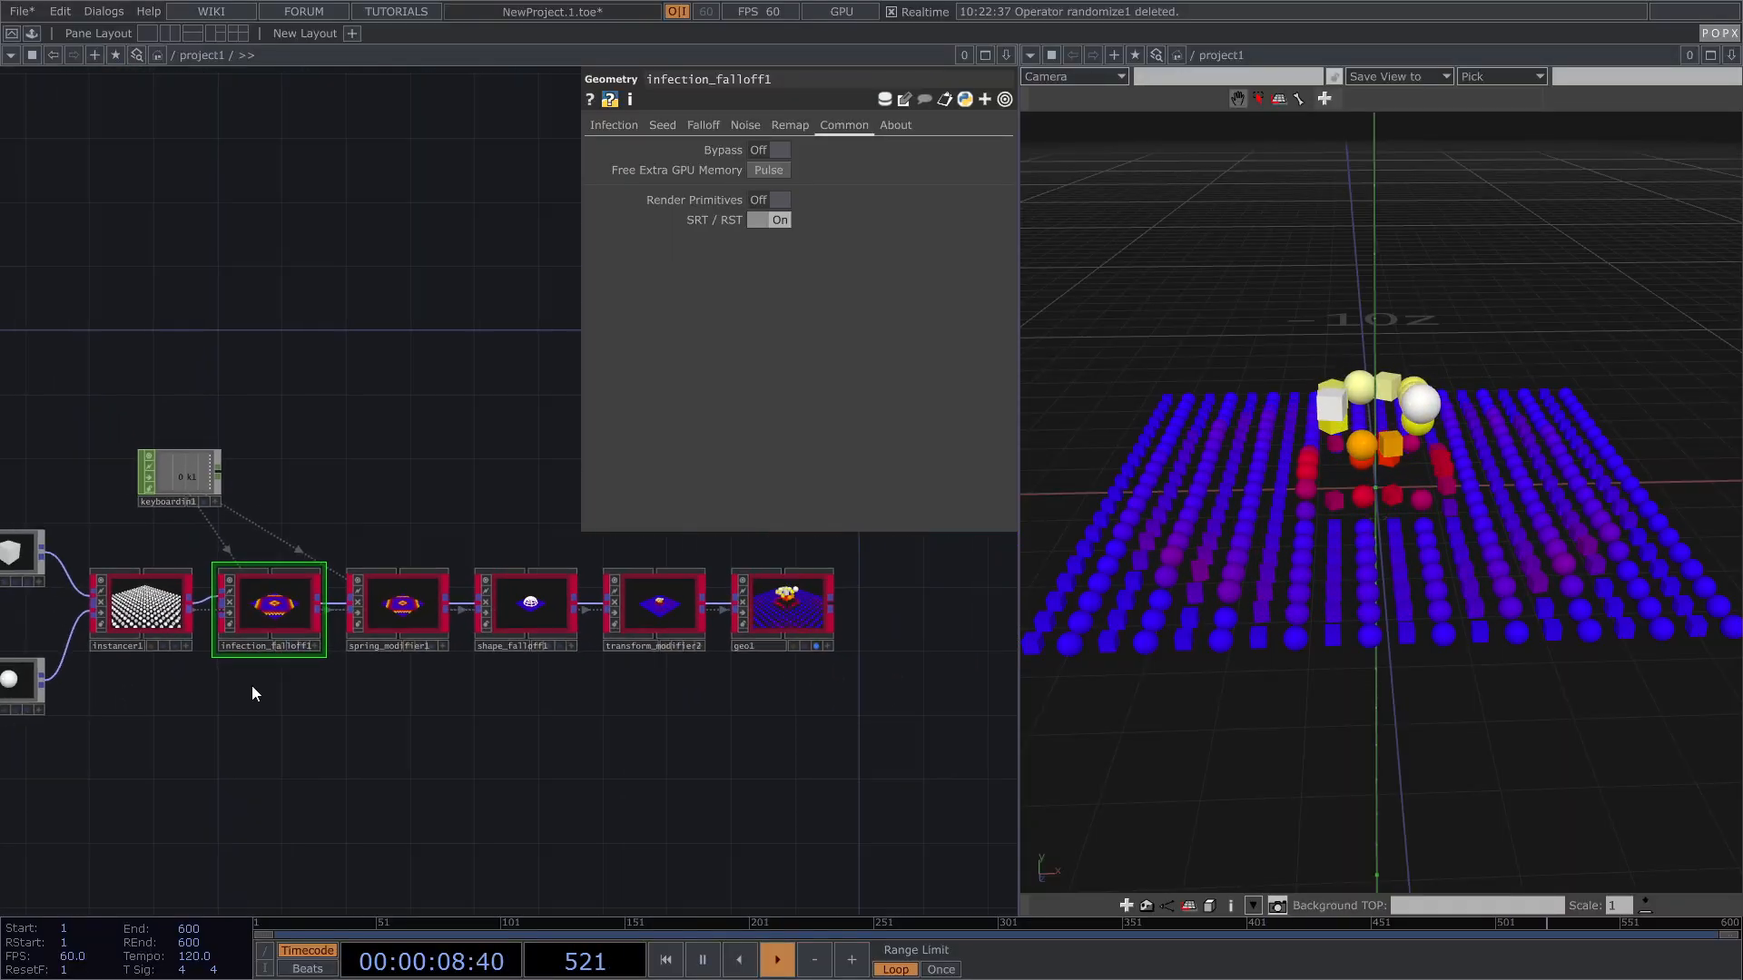
{"action": "left_click_drag", "start_coordinate": [658, 610], "coordinate": [677, 576]}
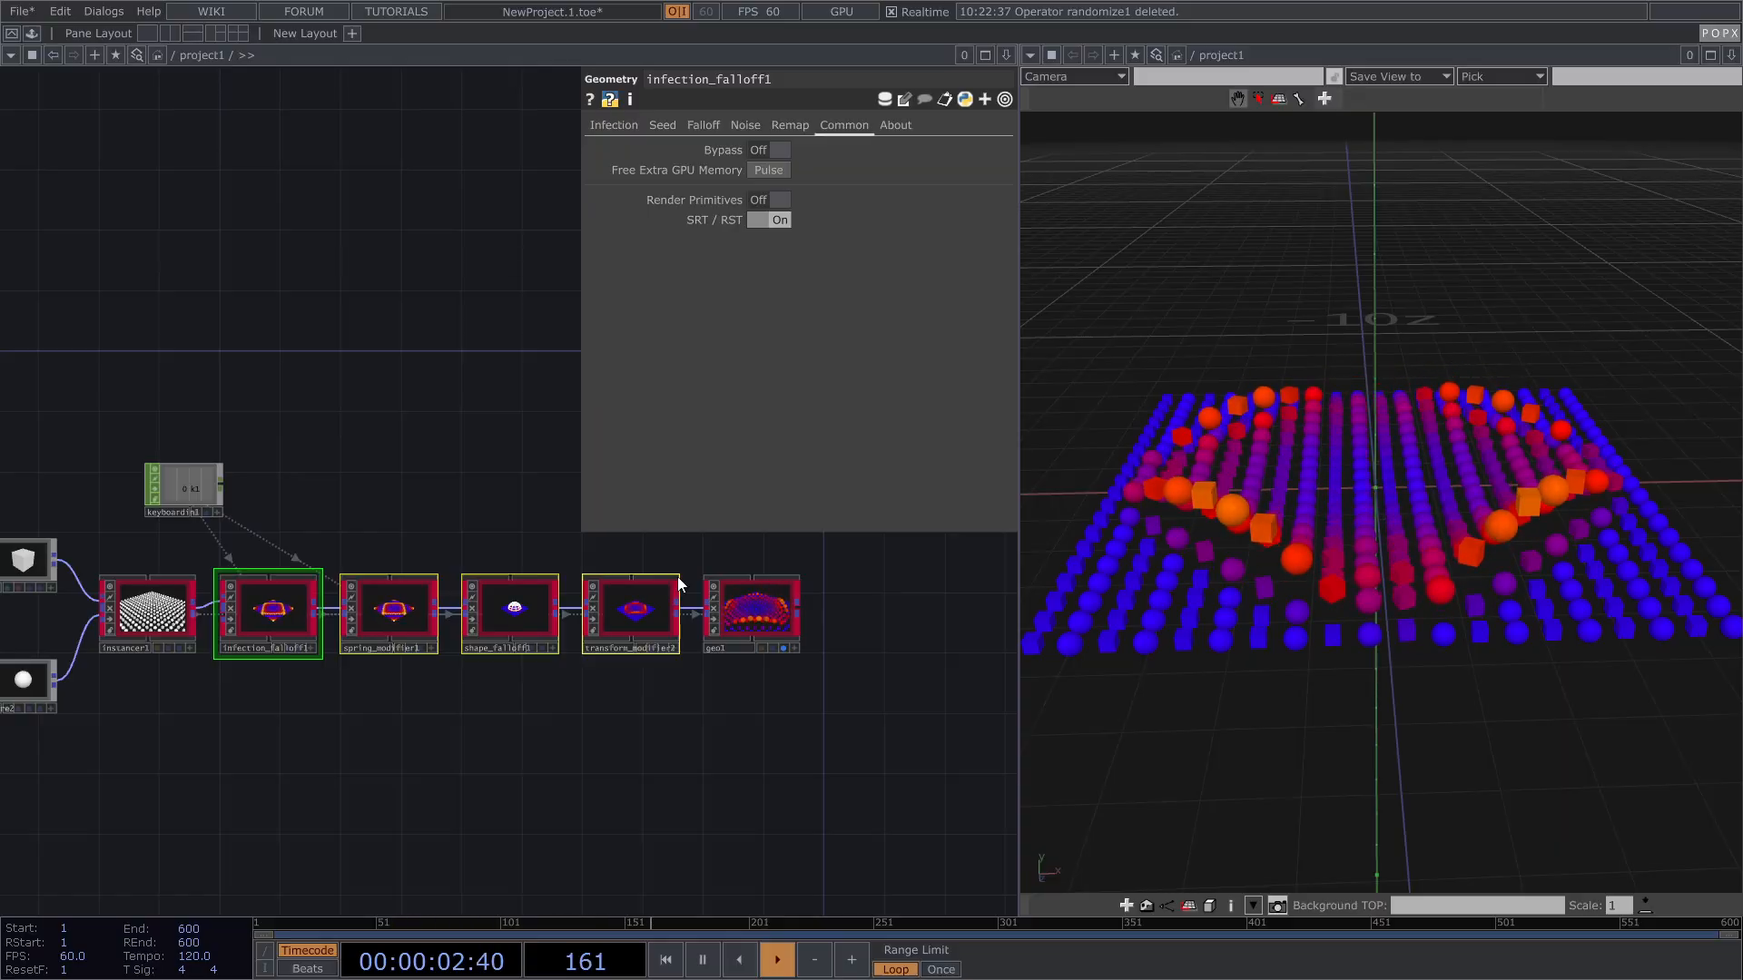
{"action": "left_click", "coordinate": [456, 509]}
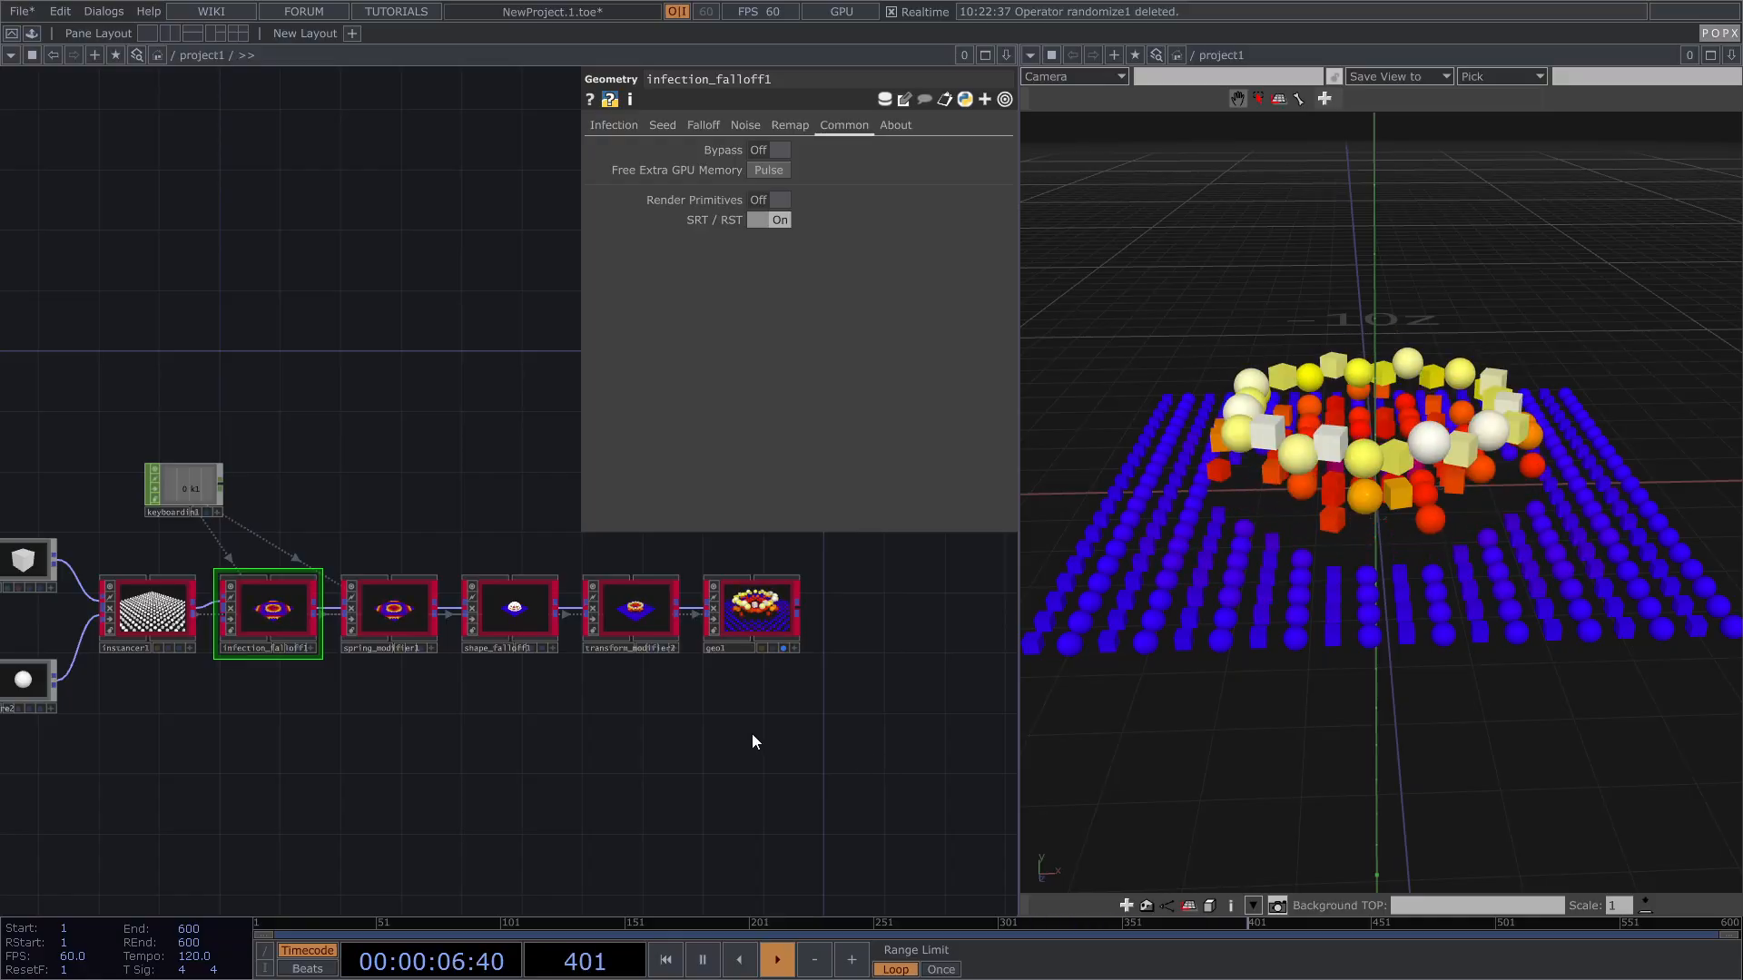
{"action": "left_click", "coordinate": [745, 622]}
{"action": "key", "text": "p"}
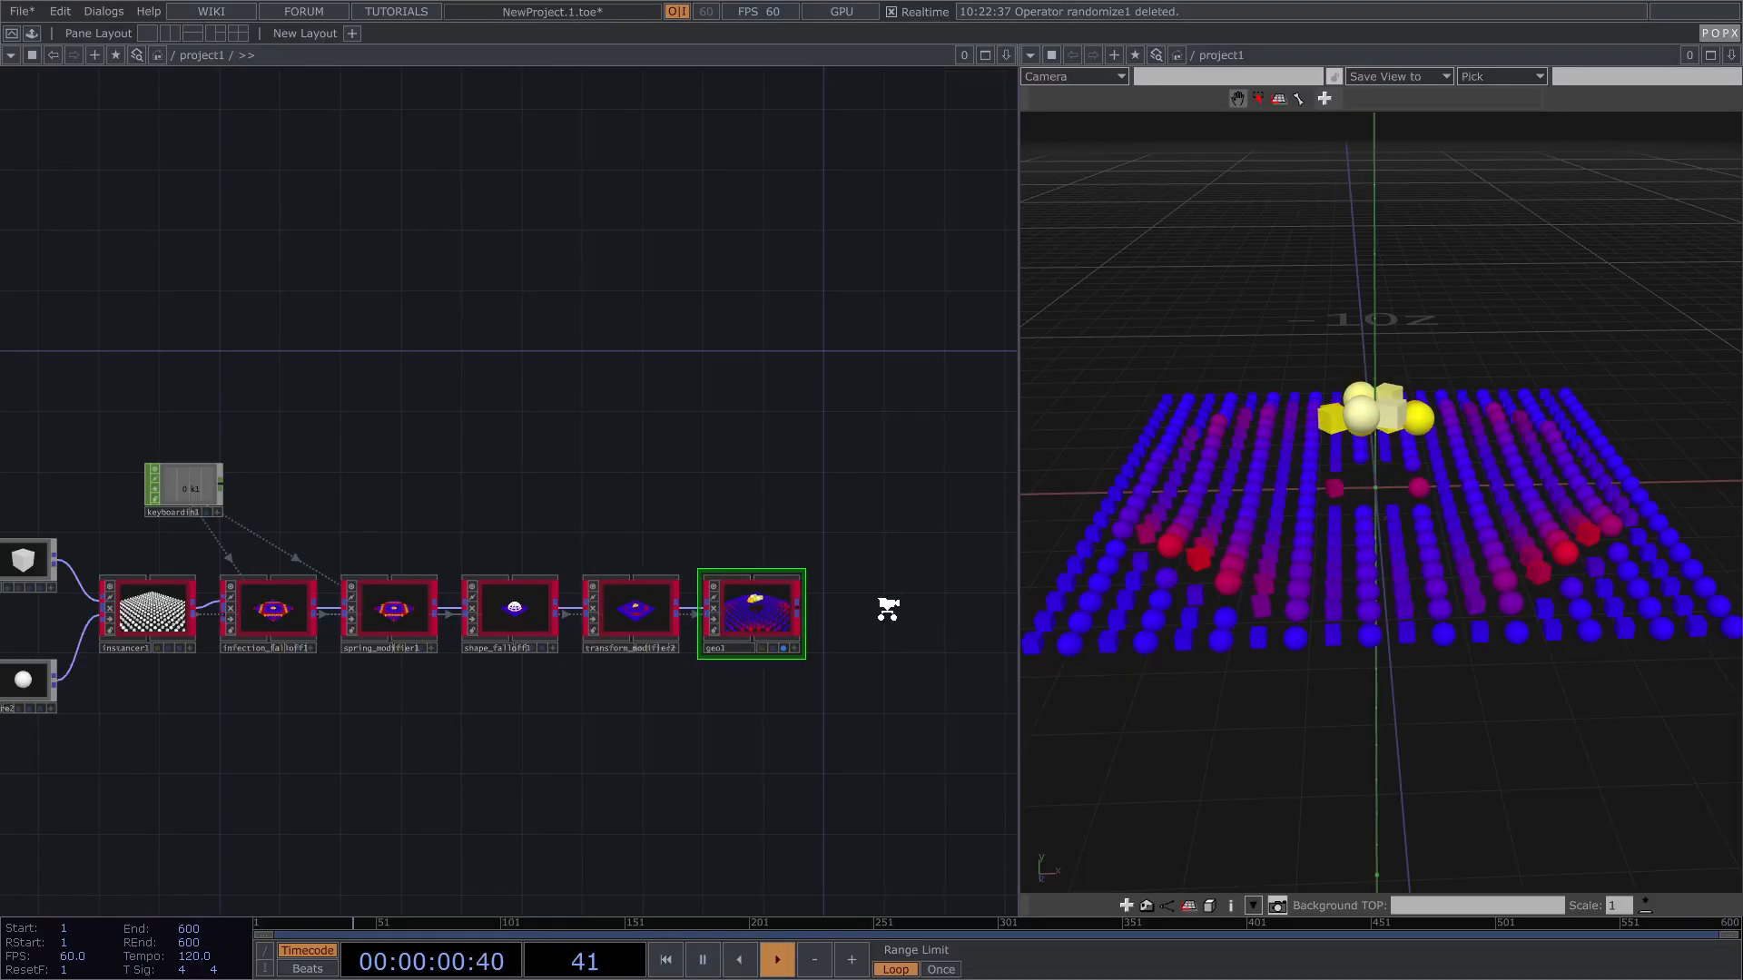
Step: Add a PBR material node pbr1 to the network
{"action": "scroll", "coordinate": [779, 646], "scroll_direction": "up", "scroll_amount": 5}
{"action": "key", "text": "Tab"}
{"action": "left_click", "coordinate": [774, 420]}
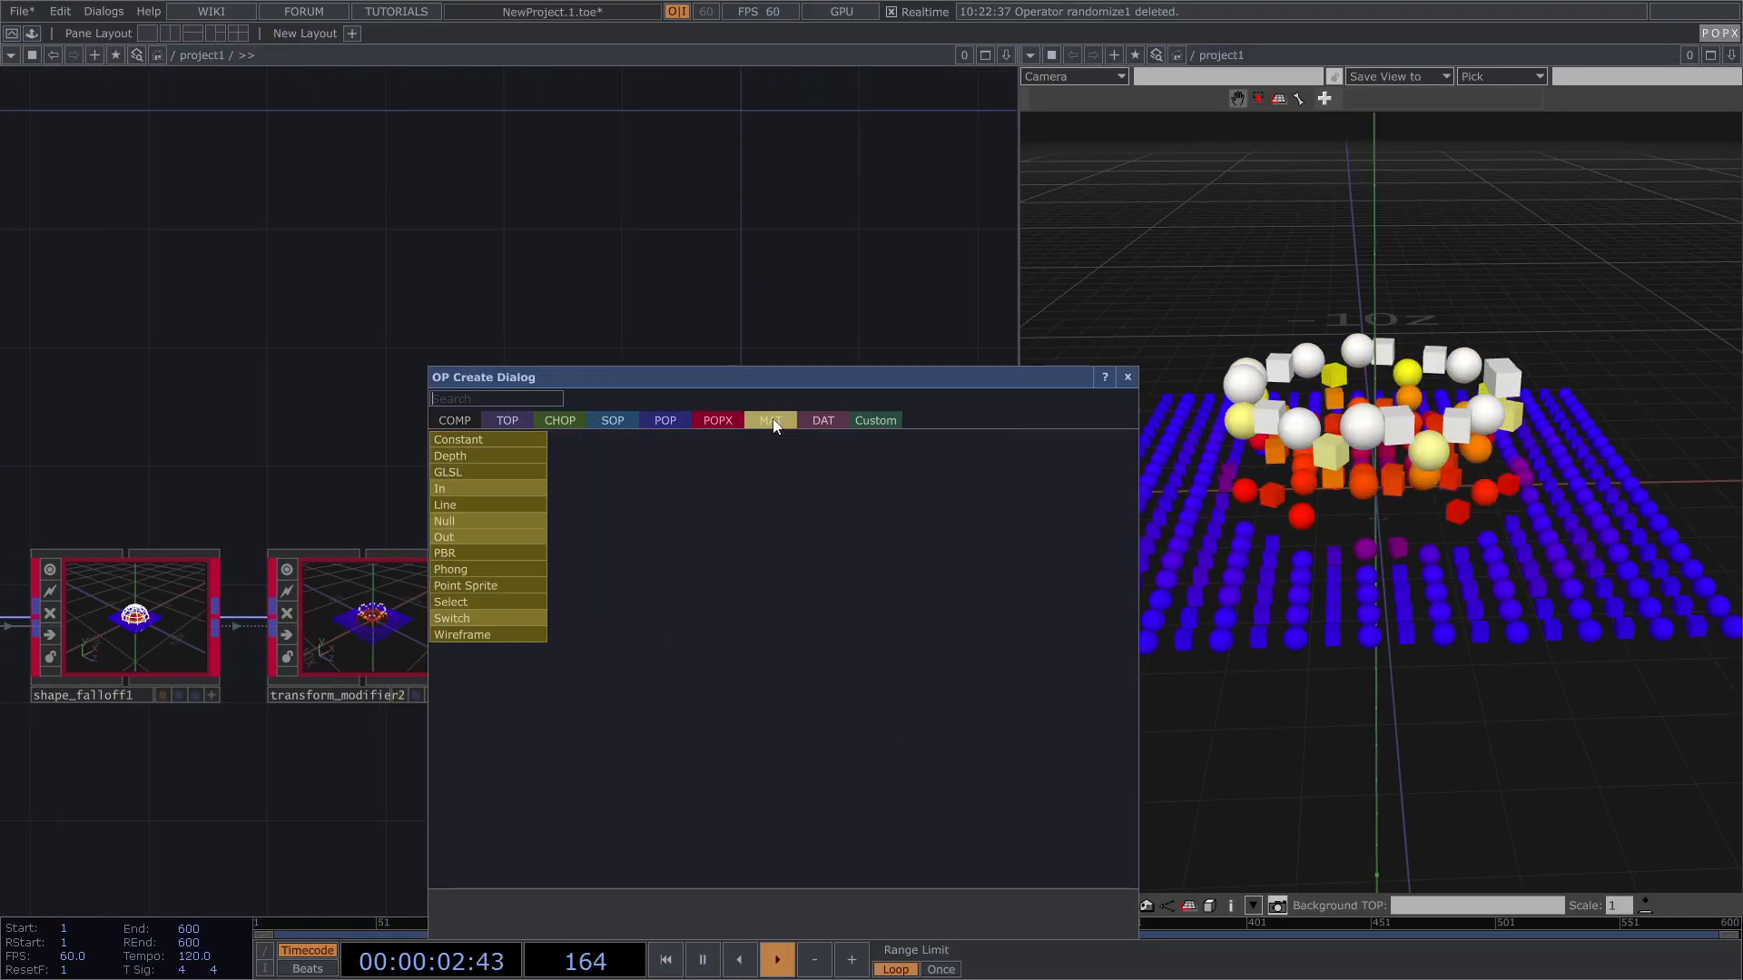
{"action": "left_click", "coordinate": [479, 552]}
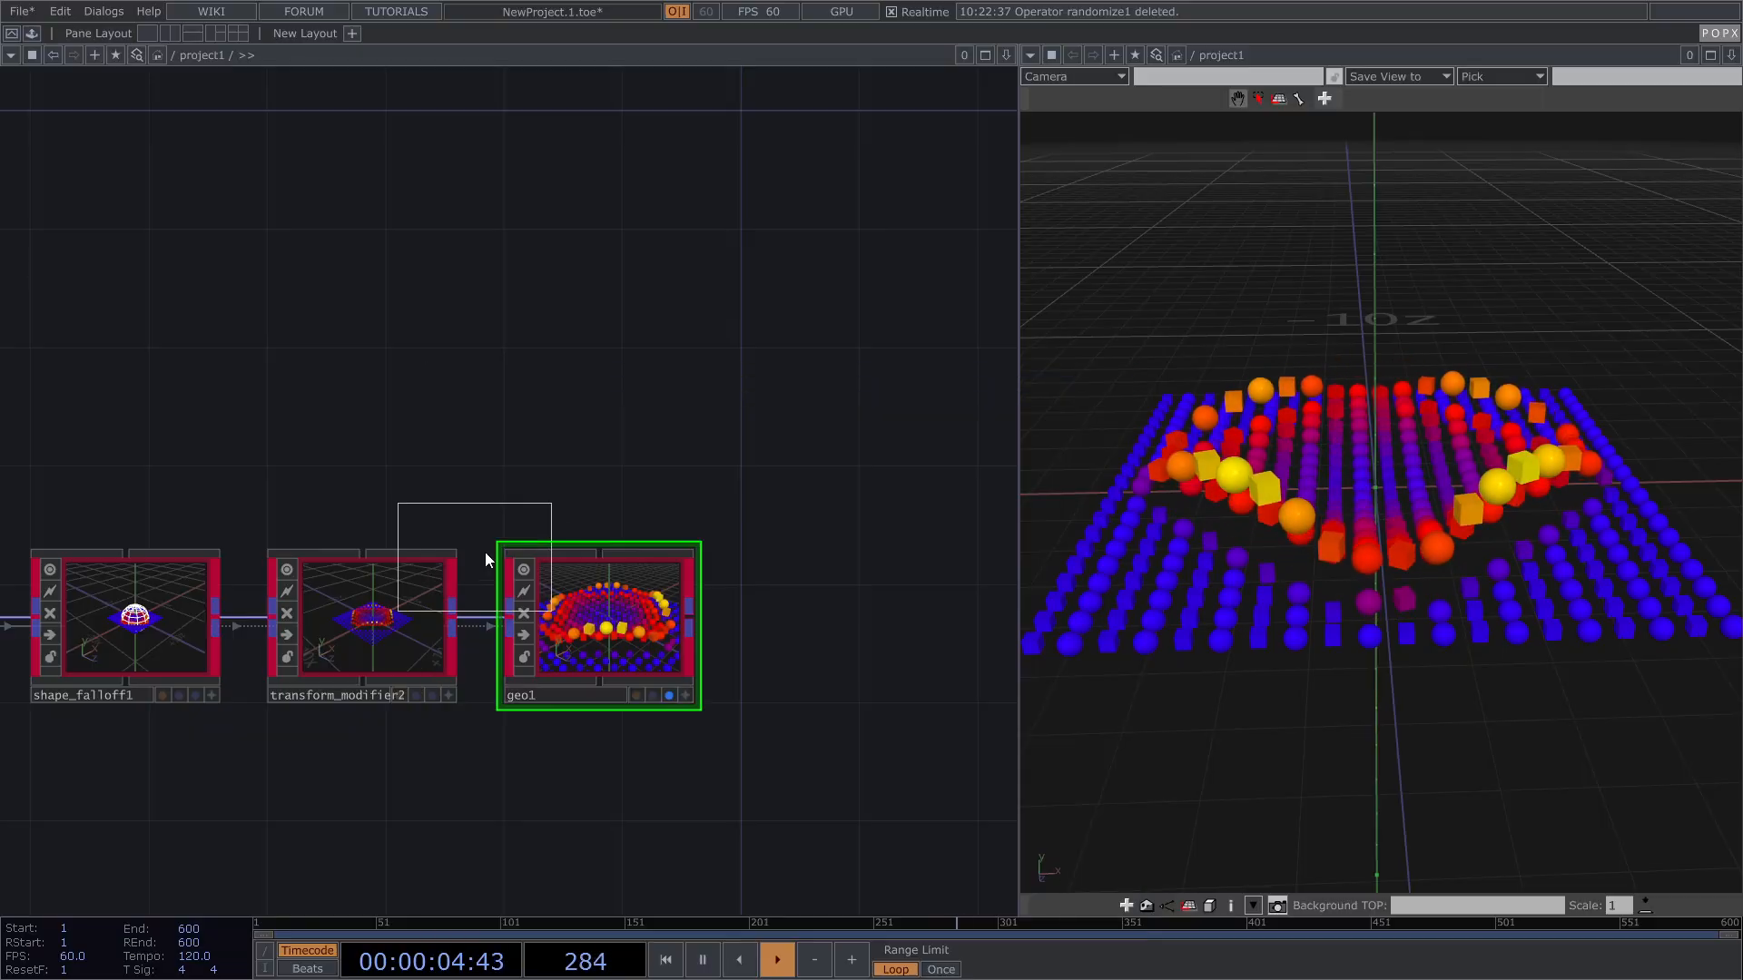
{"action": "left_click", "coordinate": [803, 416]}
Step: Show geo1's Instances page with its two empty material slots
{"action": "left_click", "coordinate": [642, 612]}
{"action": "key", "text": "p"}
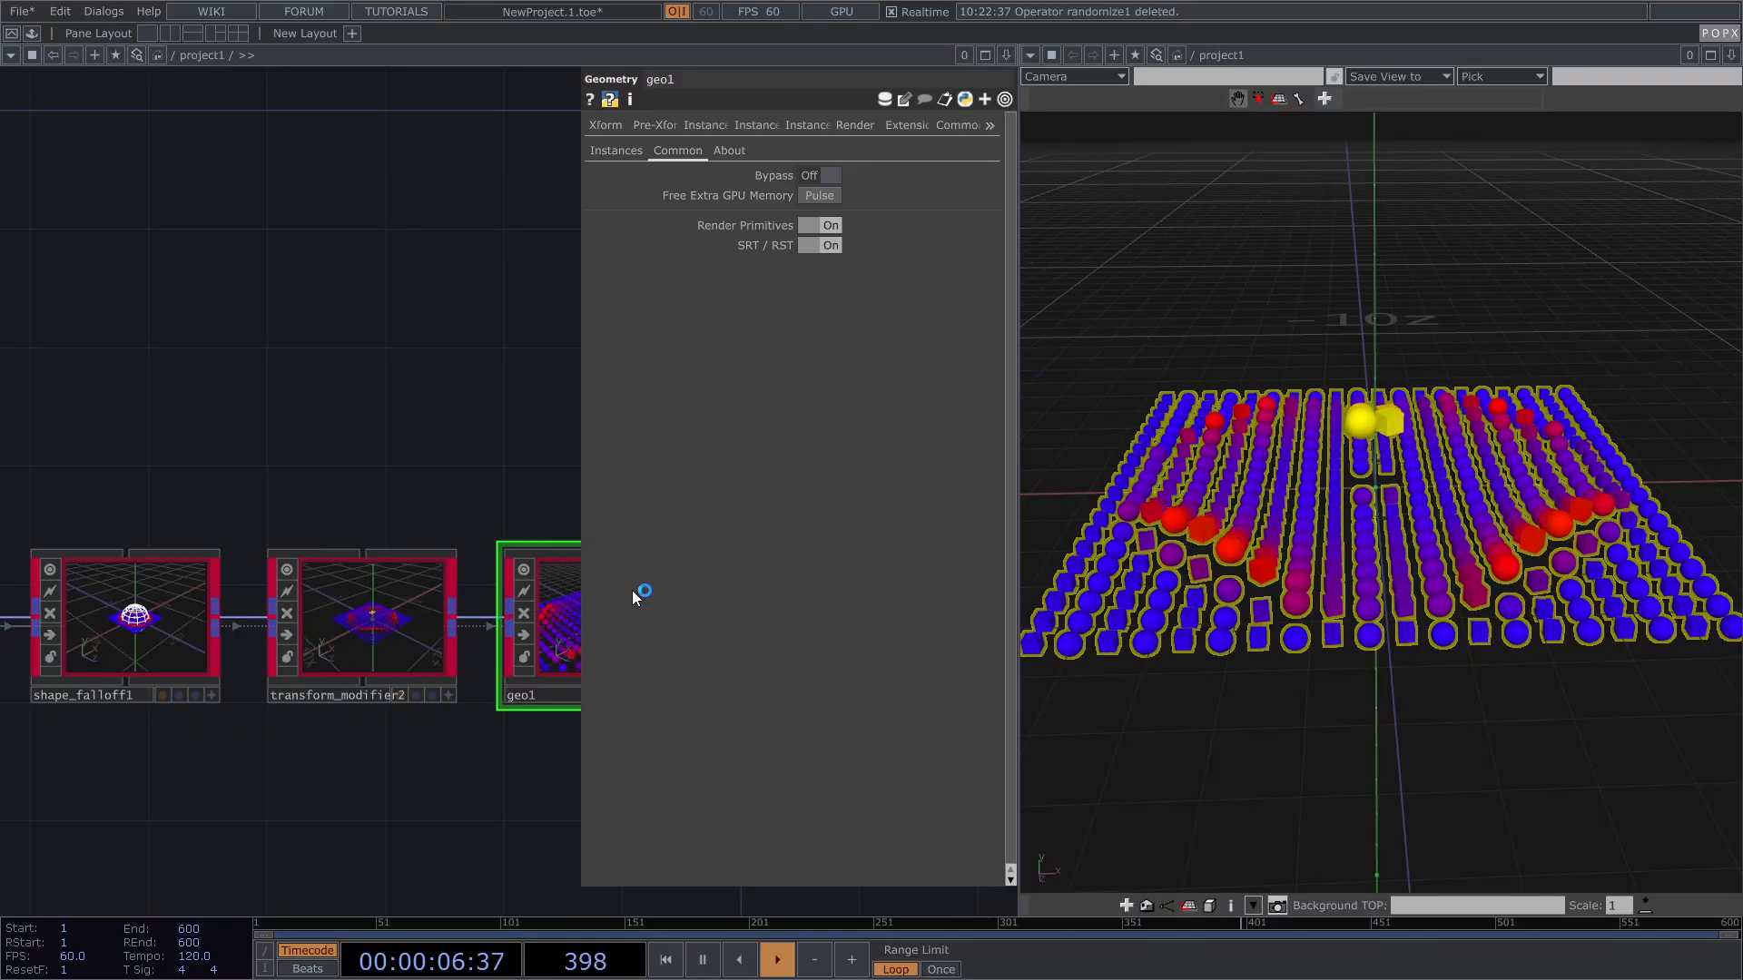
{"action": "left_click_drag", "start_coordinate": [365, 430], "coordinate": [120, 336]}
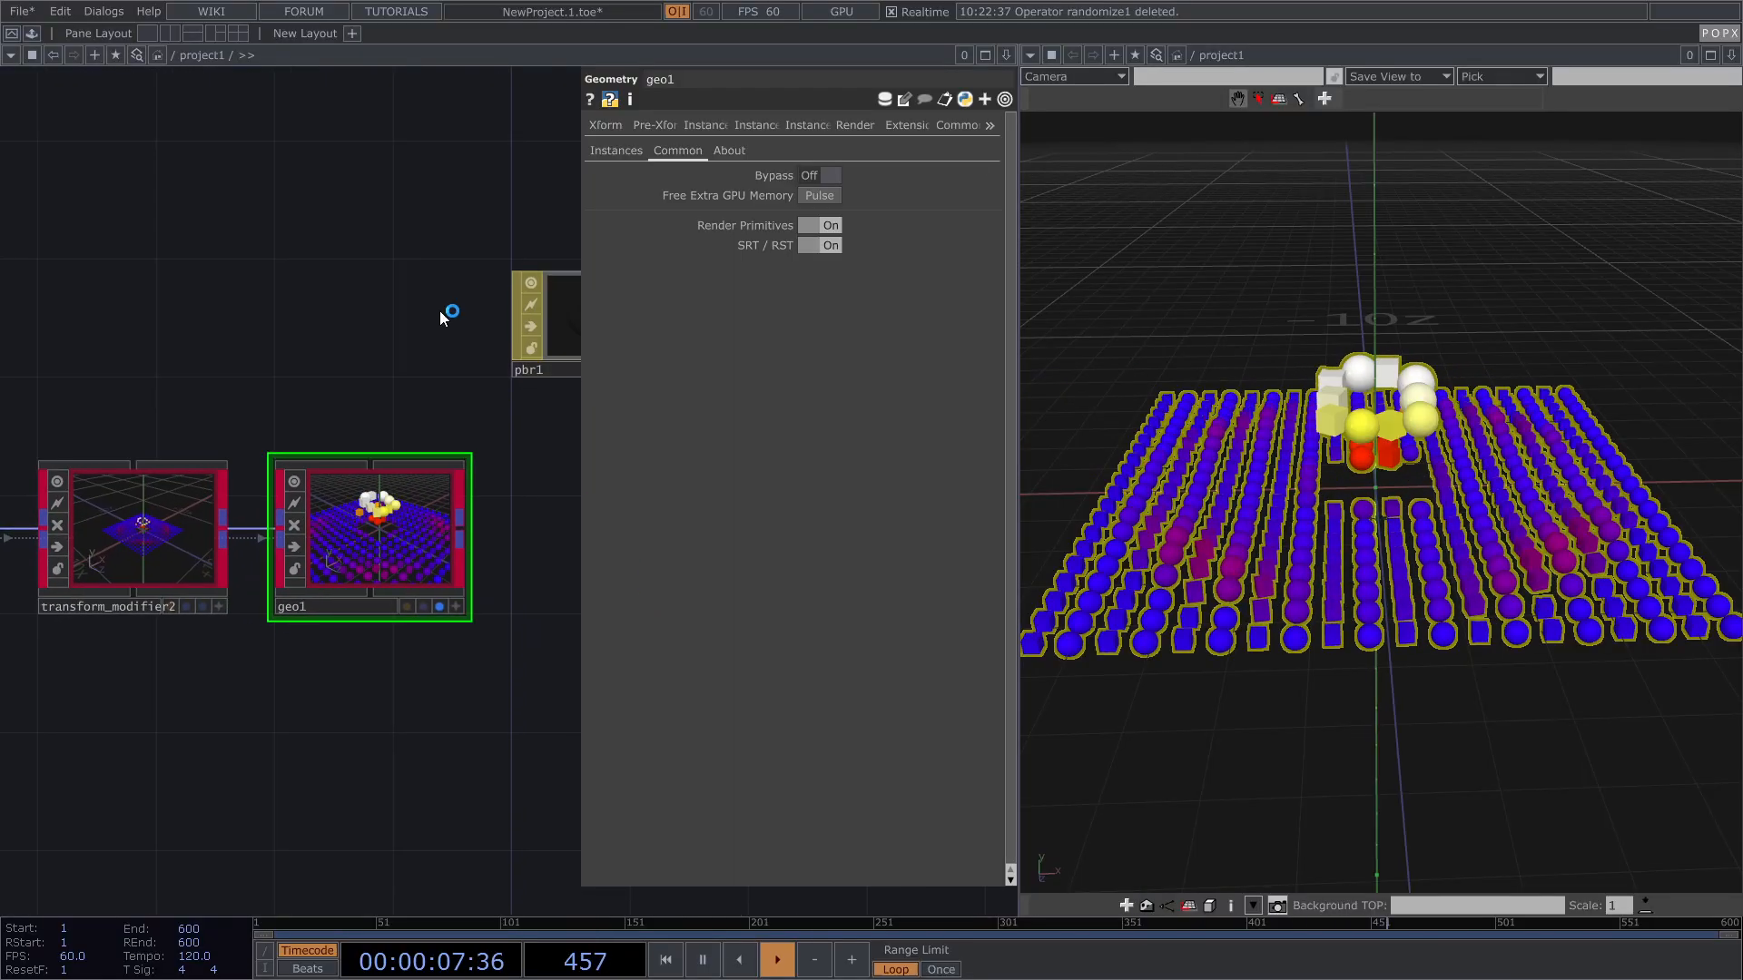
{"action": "left_click", "coordinate": [618, 152]}
{"action": "left_click_drag", "start_coordinate": [413, 325], "coordinate": [420, 297]}
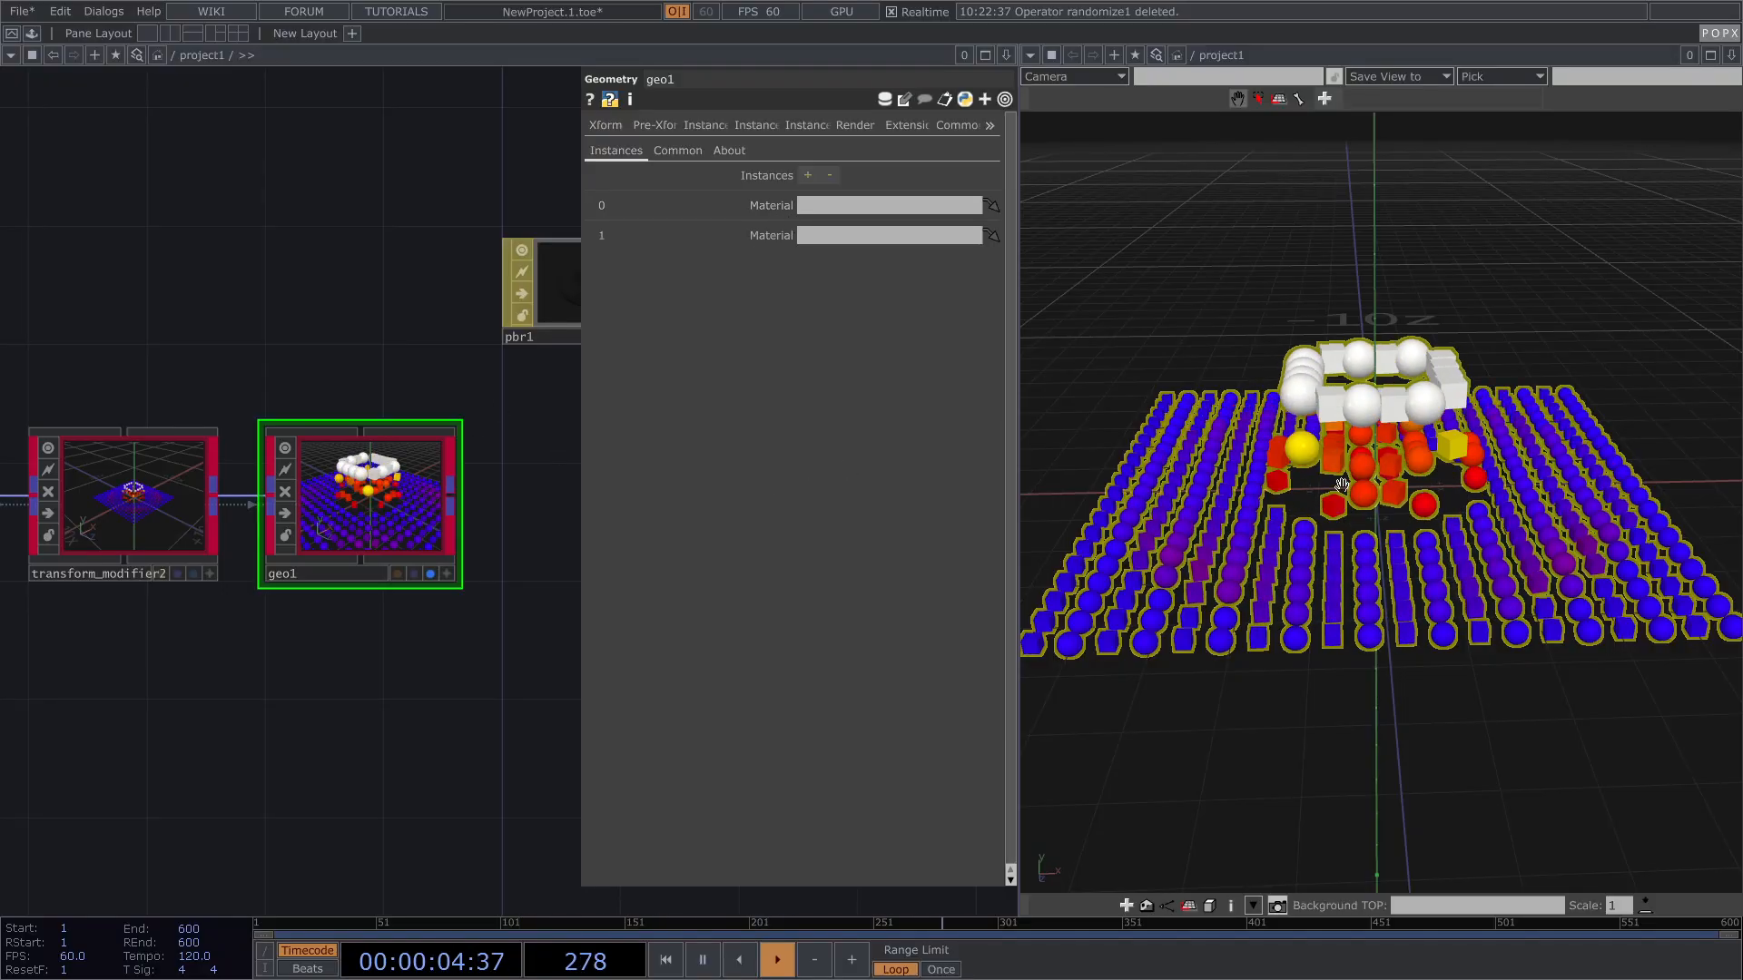
{"action": "left_click_drag", "start_coordinate": [1329, 517], "coordinate": [1304, 502]}
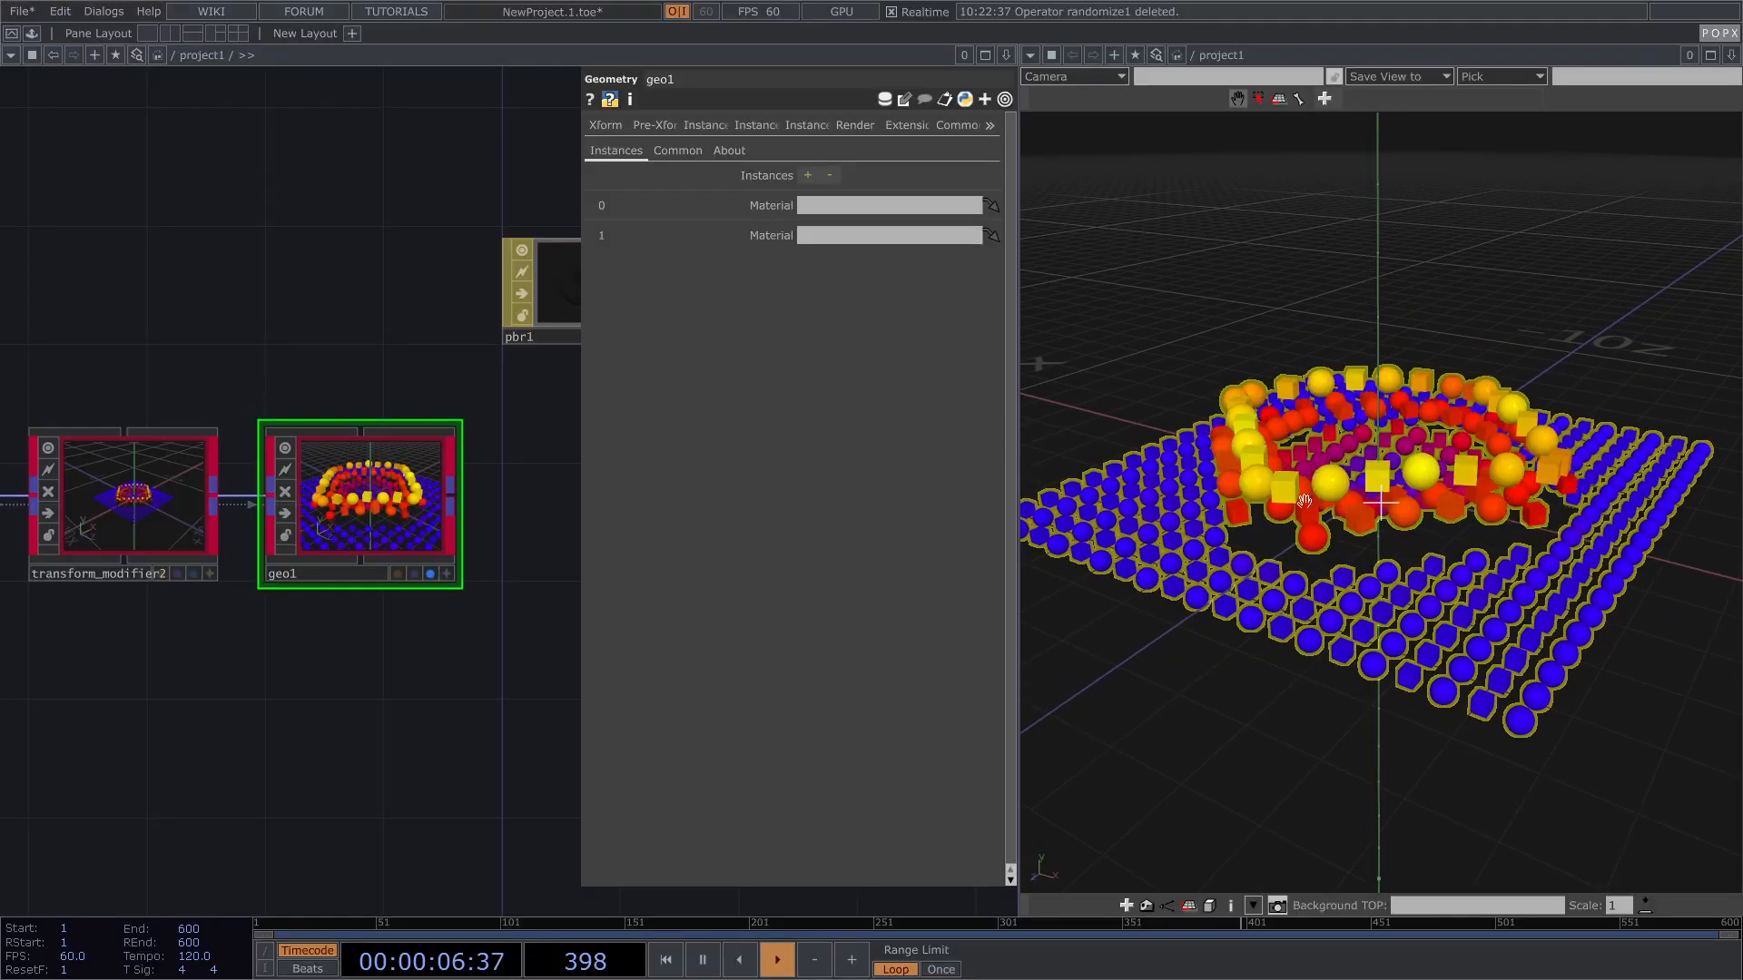
{"action": "left_click_drag", "start_coordinate": [1287, 565], "coordinate": [1290, 564]}
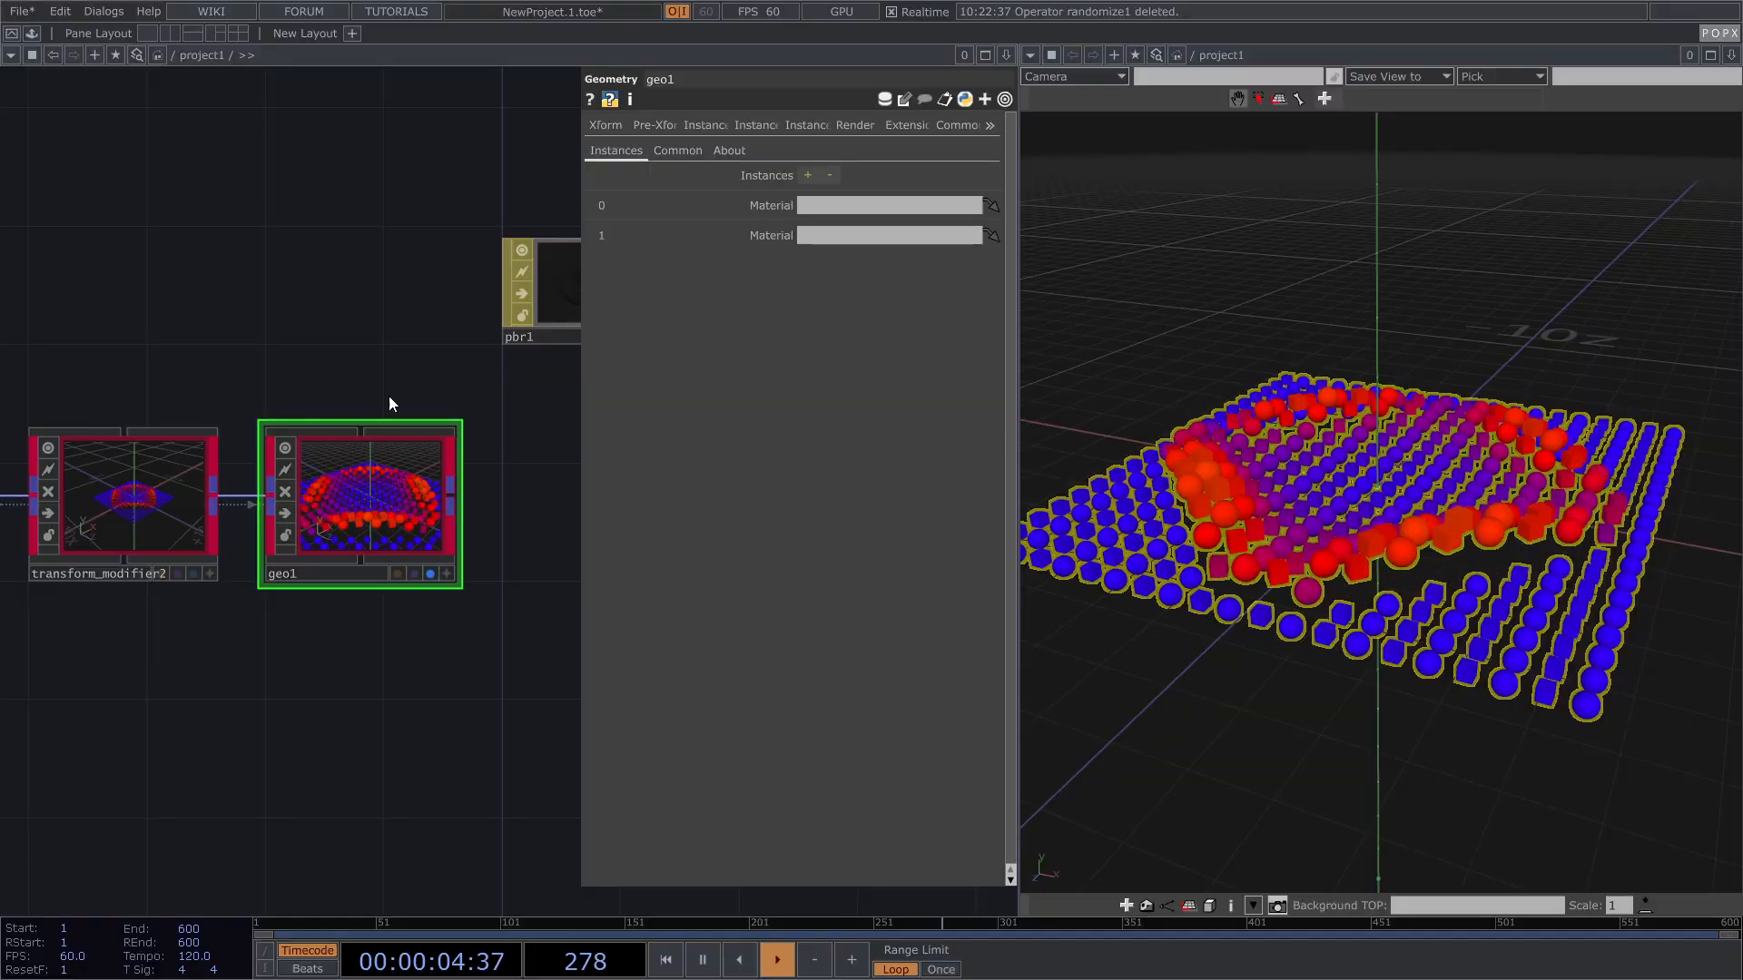
{"action": "left_click_drag", "start_coordinate": [262, 309], "coordinate": [156, 304]}
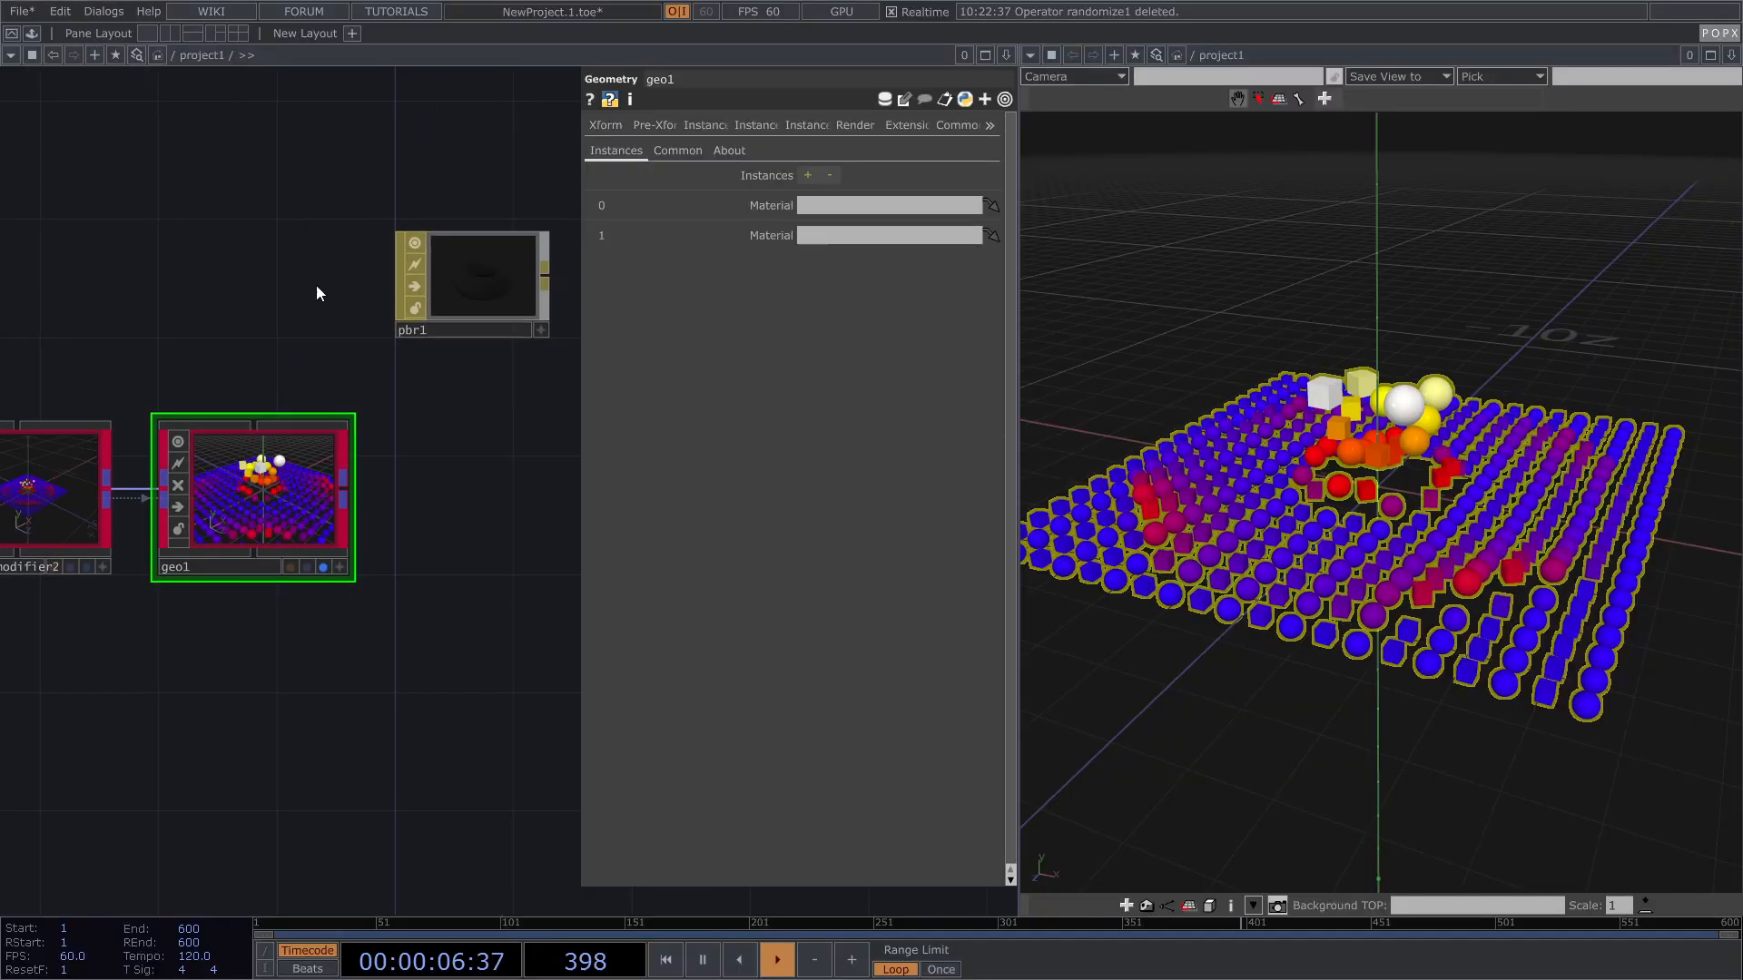
Step: Assign pbr1 to Material 0 with roughness 0.147 and metallic 0.341
{"action": "left_click", "coordinate": [468, 274]}
{"action": "left_click", "coordinate": [273, 472]}
{"action": "left_click_drag", "start_coordinate": [483, 287], "coordinate": [853, 204]}
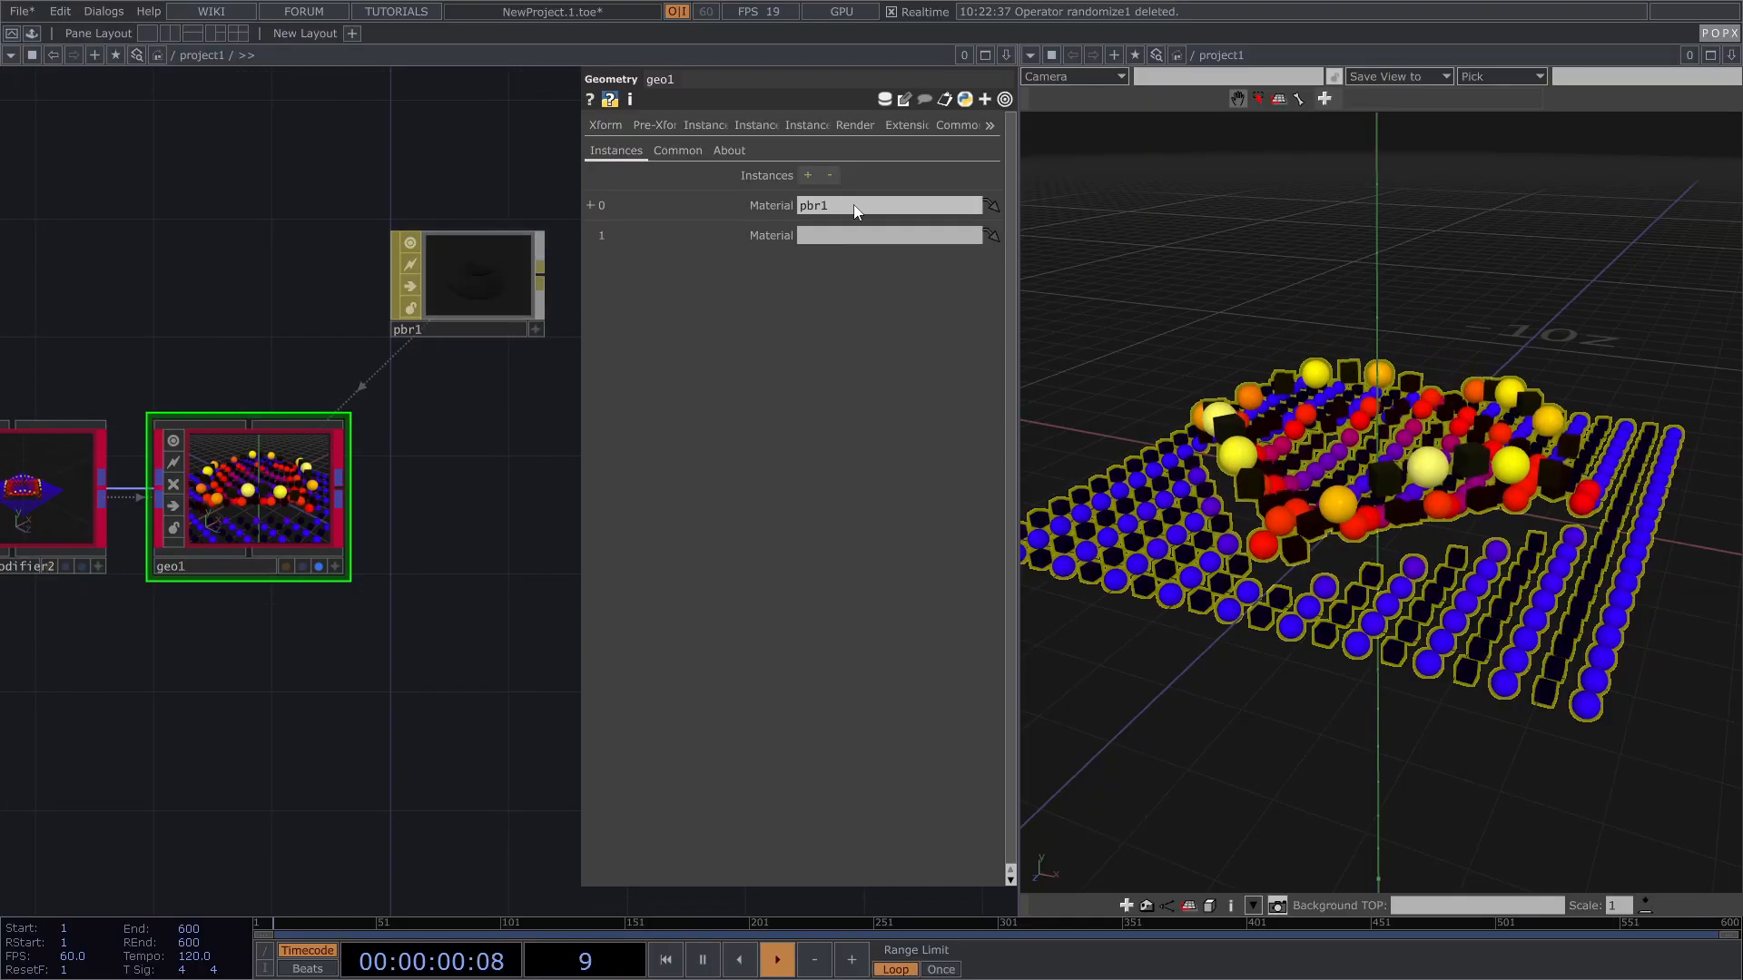
{"action": "left_click", "coordinate": [502, 269]}
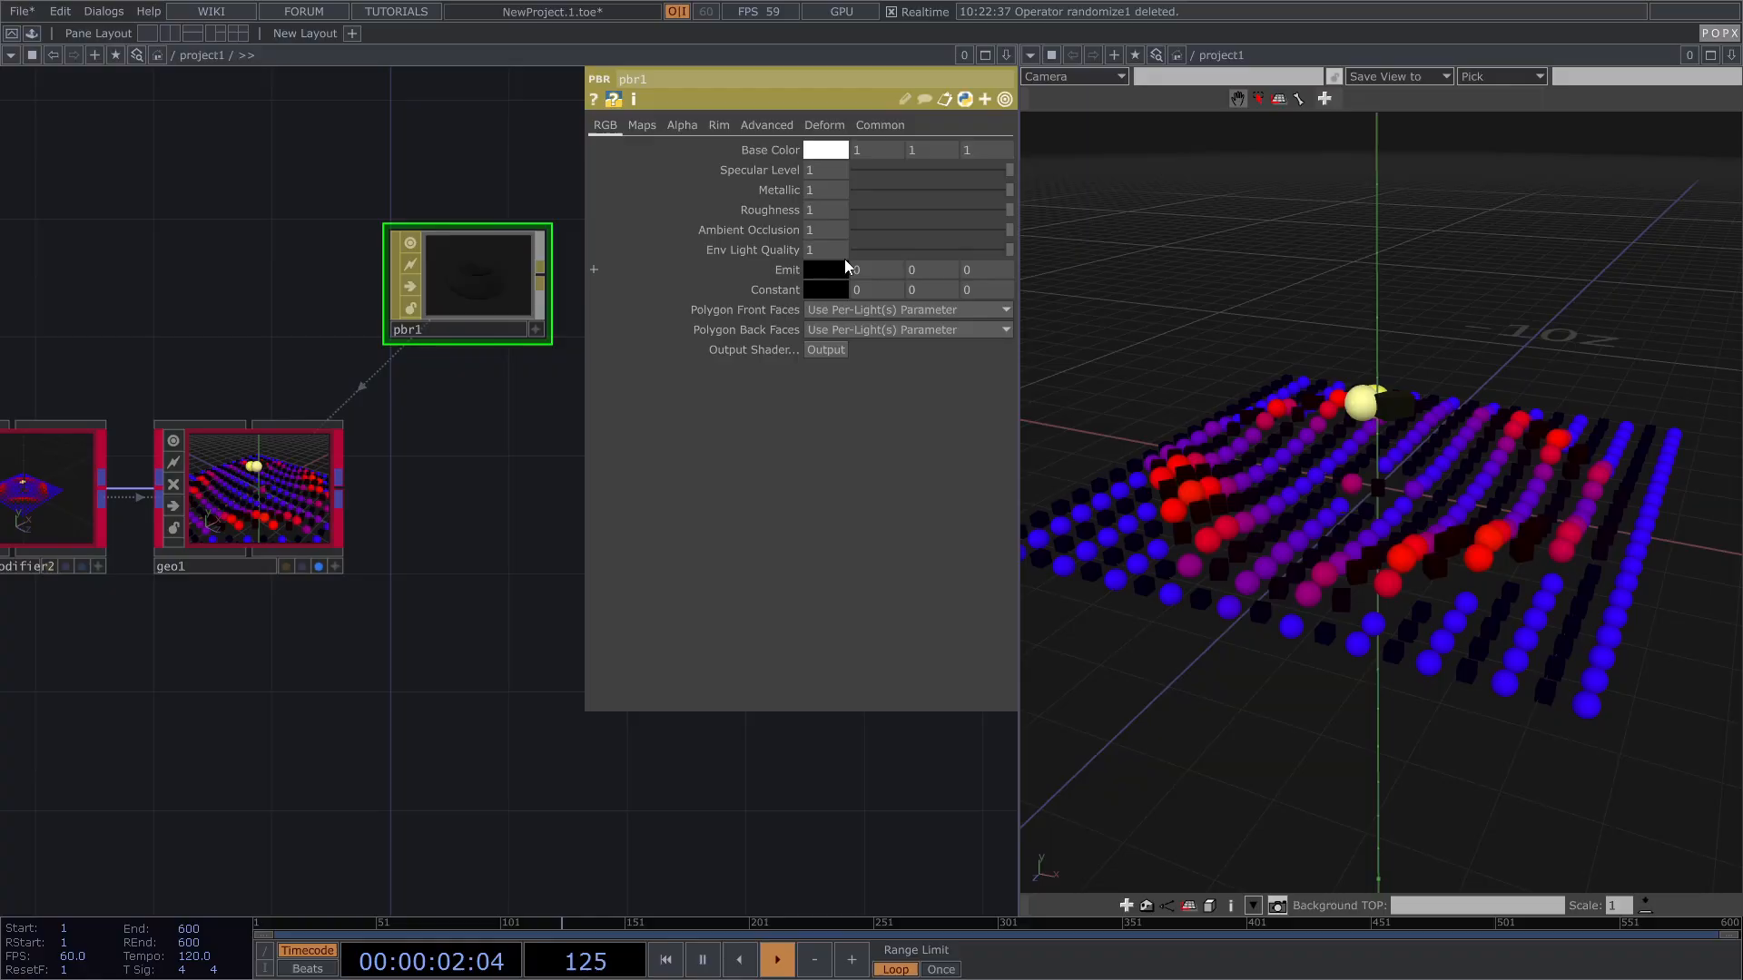
{"action": "left_click_drag", "start_coordinate": [923, 209], "coordinate": [879, 214]}
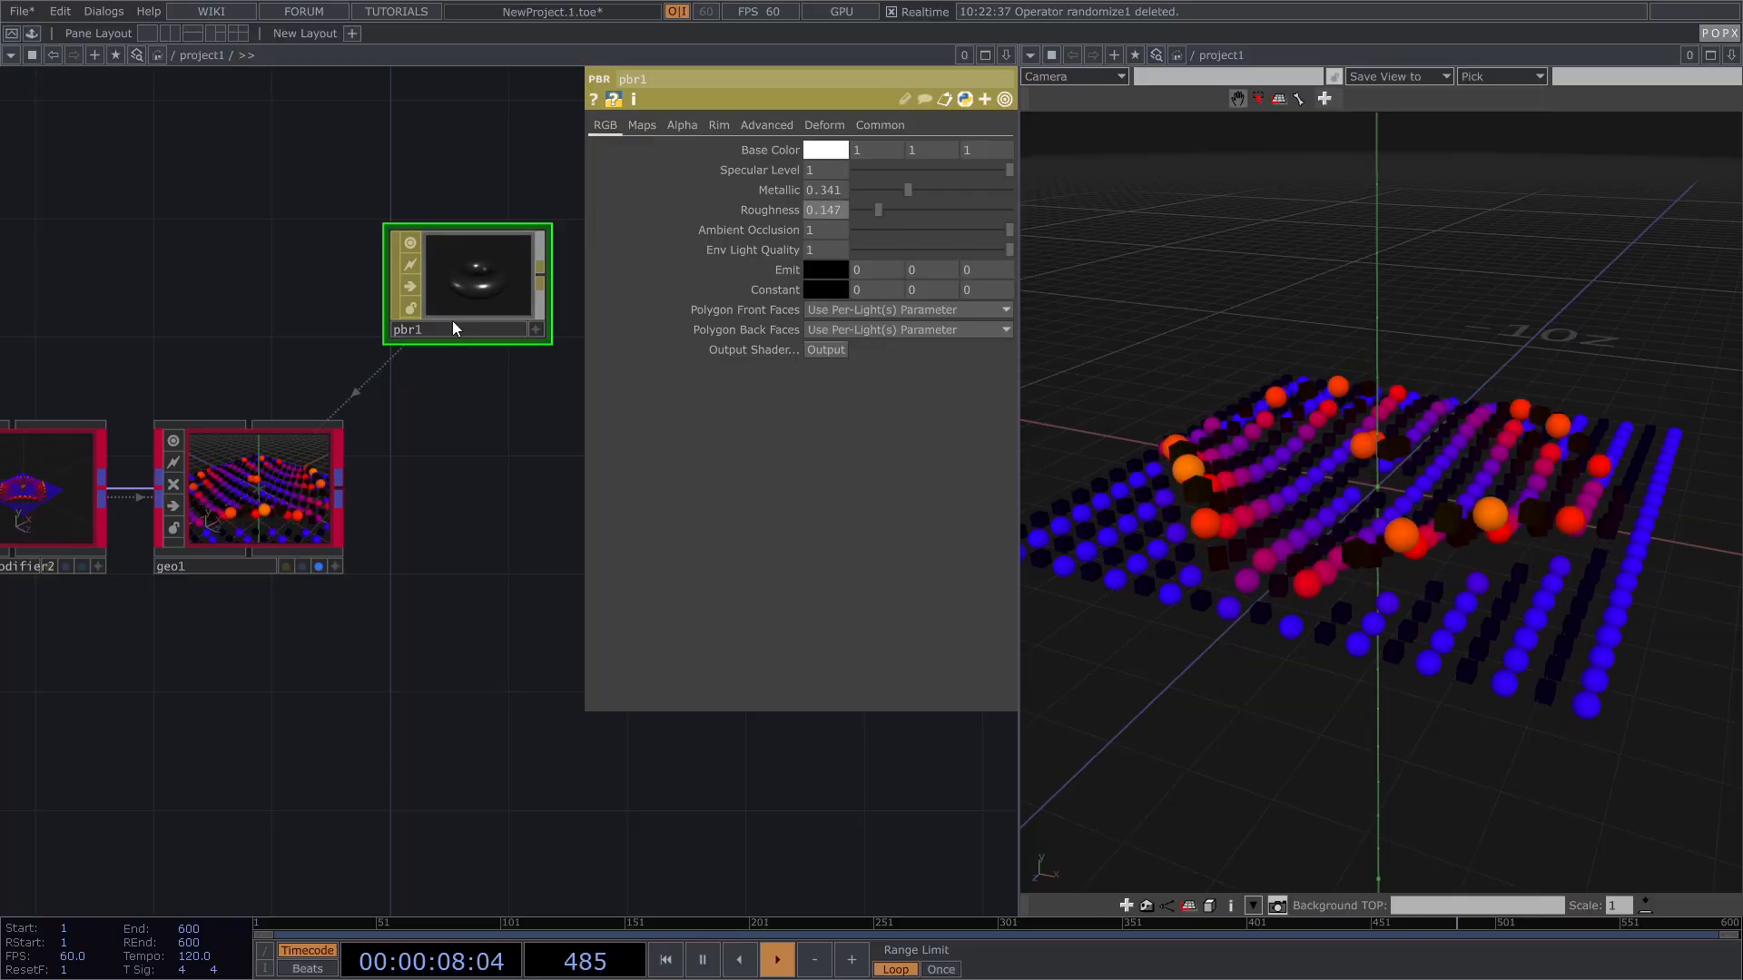
Step: Create a second PBR material pbr2 and assign it to Material 1
{"action": "key", "text": "Tab"}
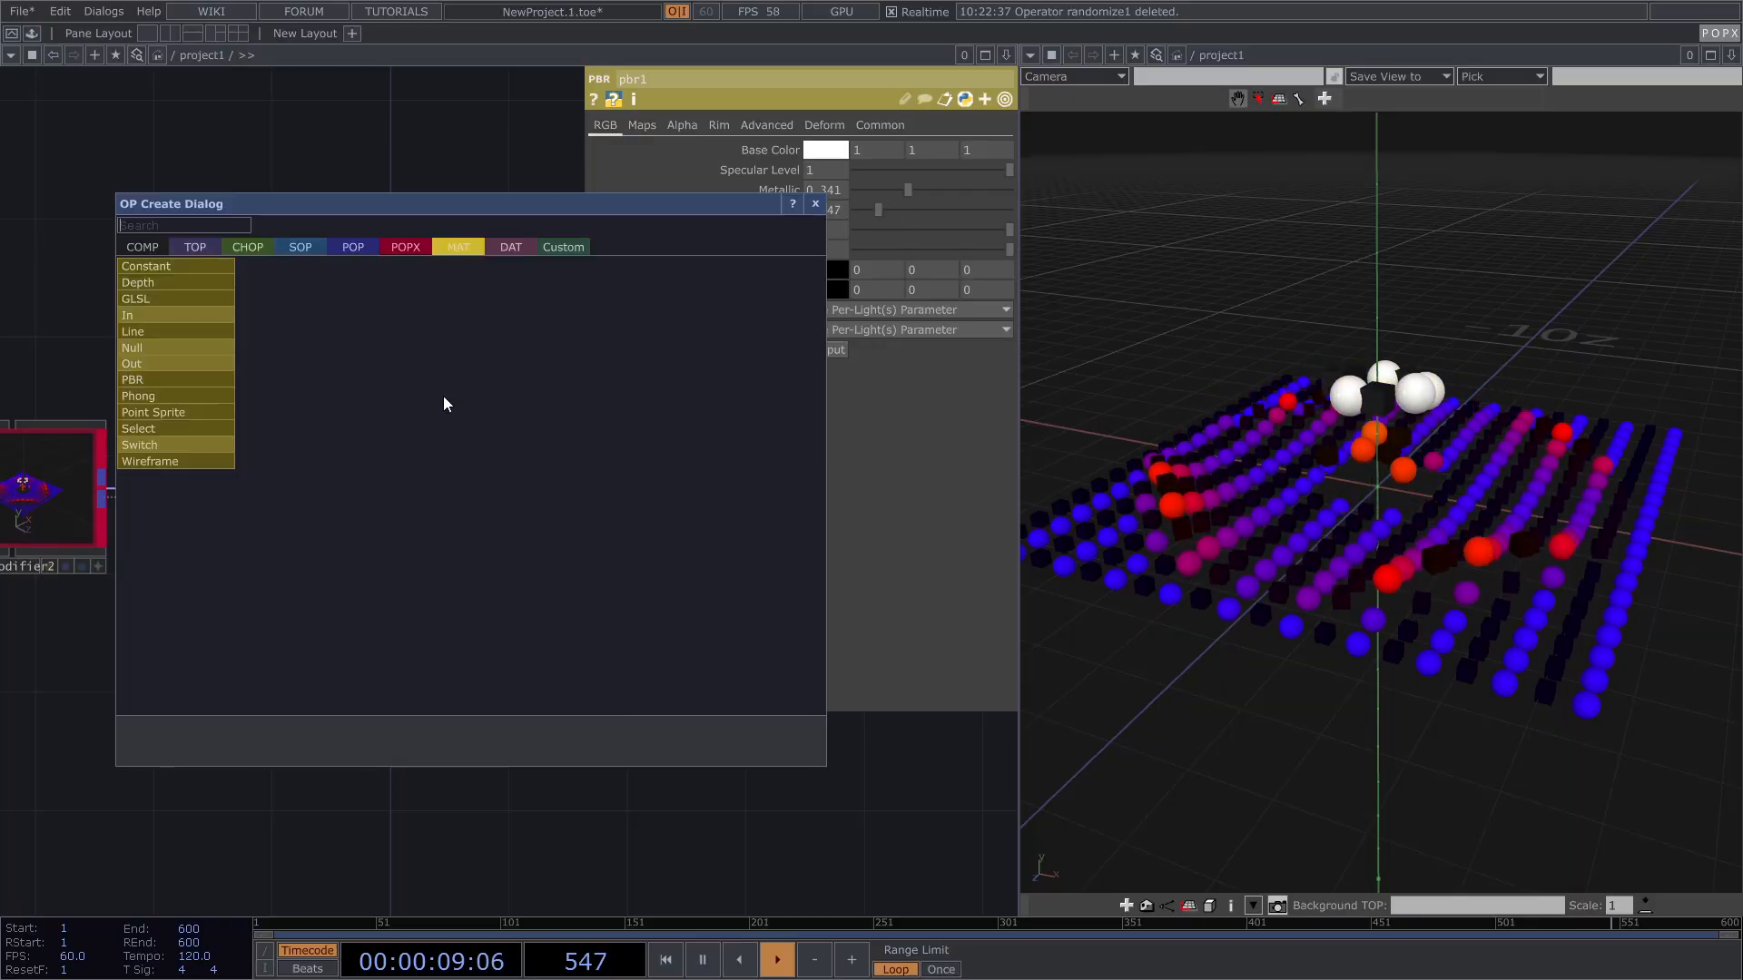
{"action": "left_click", "coordinate": [156, 381]}
{"action": "left_click", "coordinate": [477, 481]}
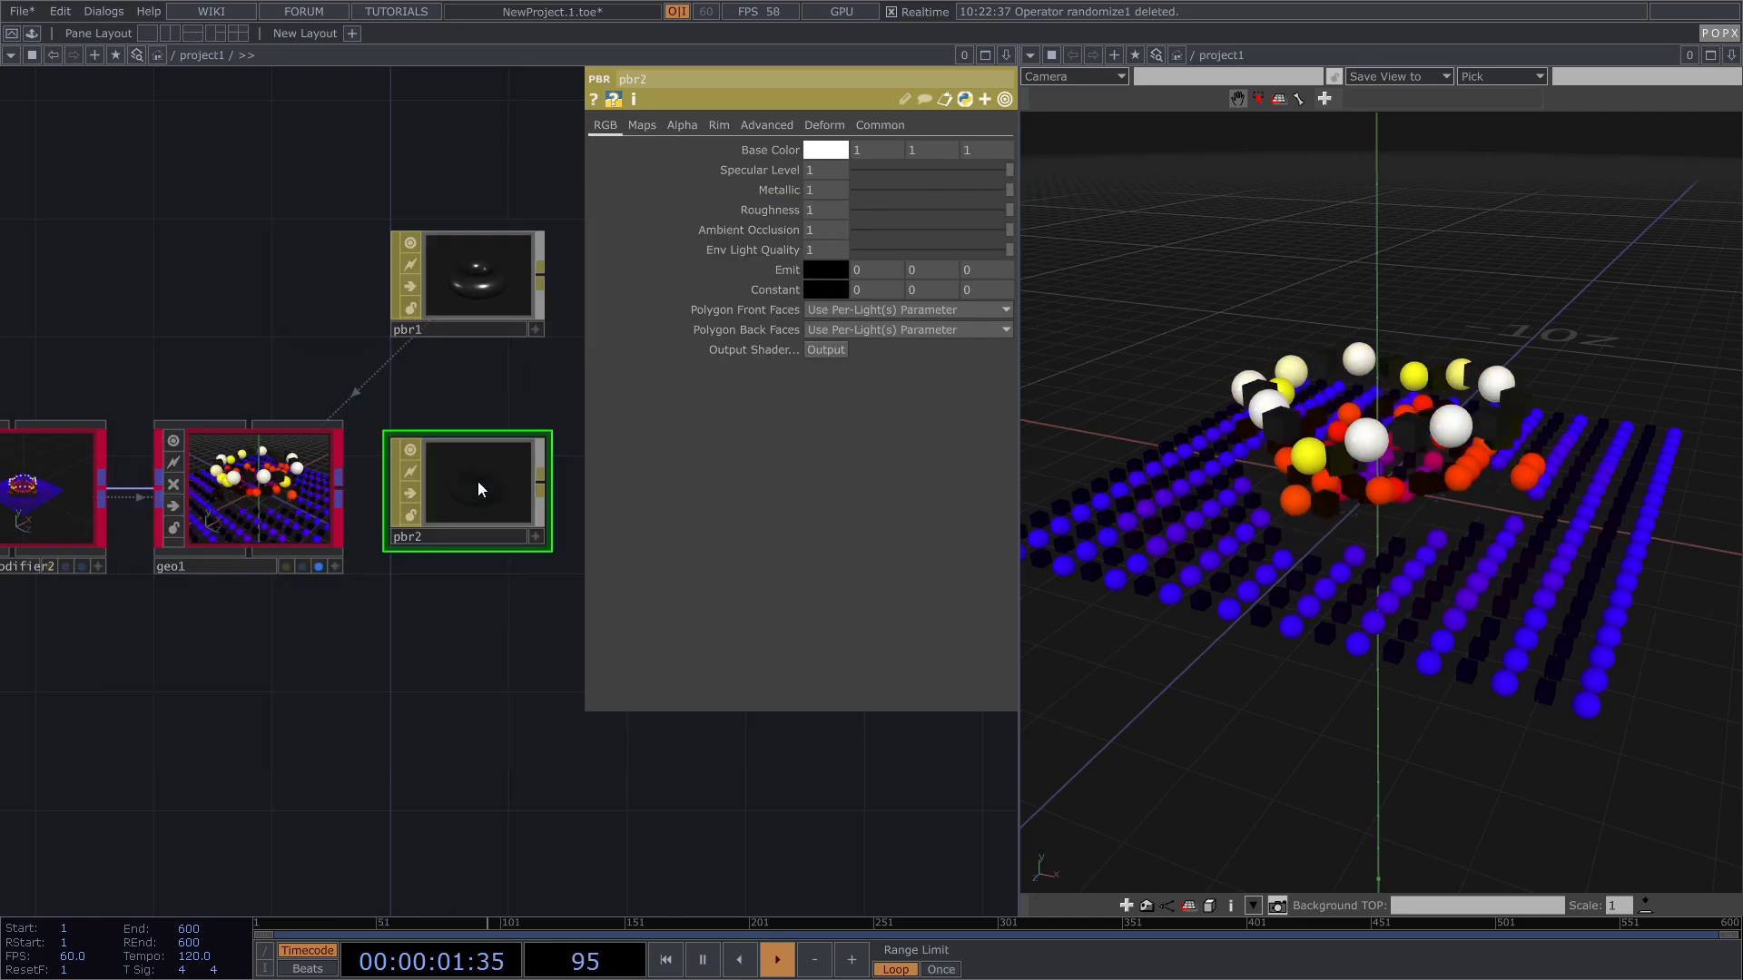
{"action": "left_click", "coordinate": [274, 494]}
{"action": "left_click_drag", "start_coordinate": [464, 478], "coordinate": [856, 237]}
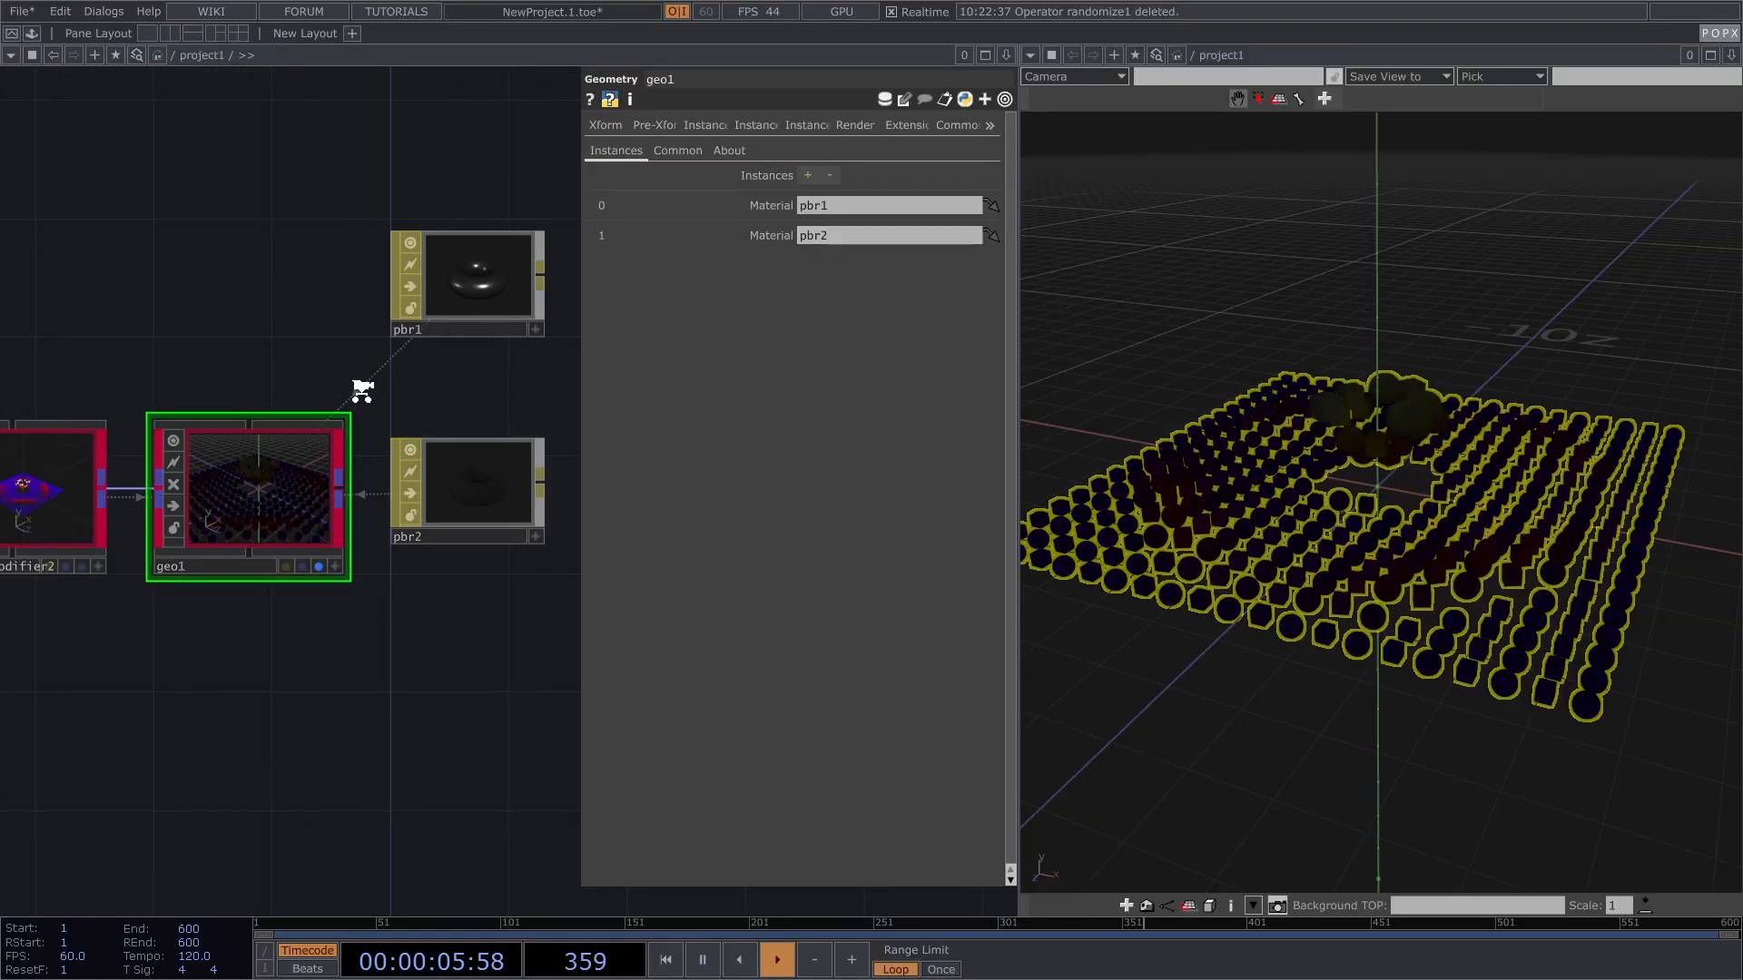
{"action": "scroll", "coordinate": [361, 385], "scroll_direction": "down", "scroll_amount": 5}
{"action": "left_click_drag", "start_coordinate": [240, 492], "coordinate": [400, 493]}
{"action": "scroll", "coordinate": [167, 475], "scroll_direction": "up", "scroll_amount": 2}
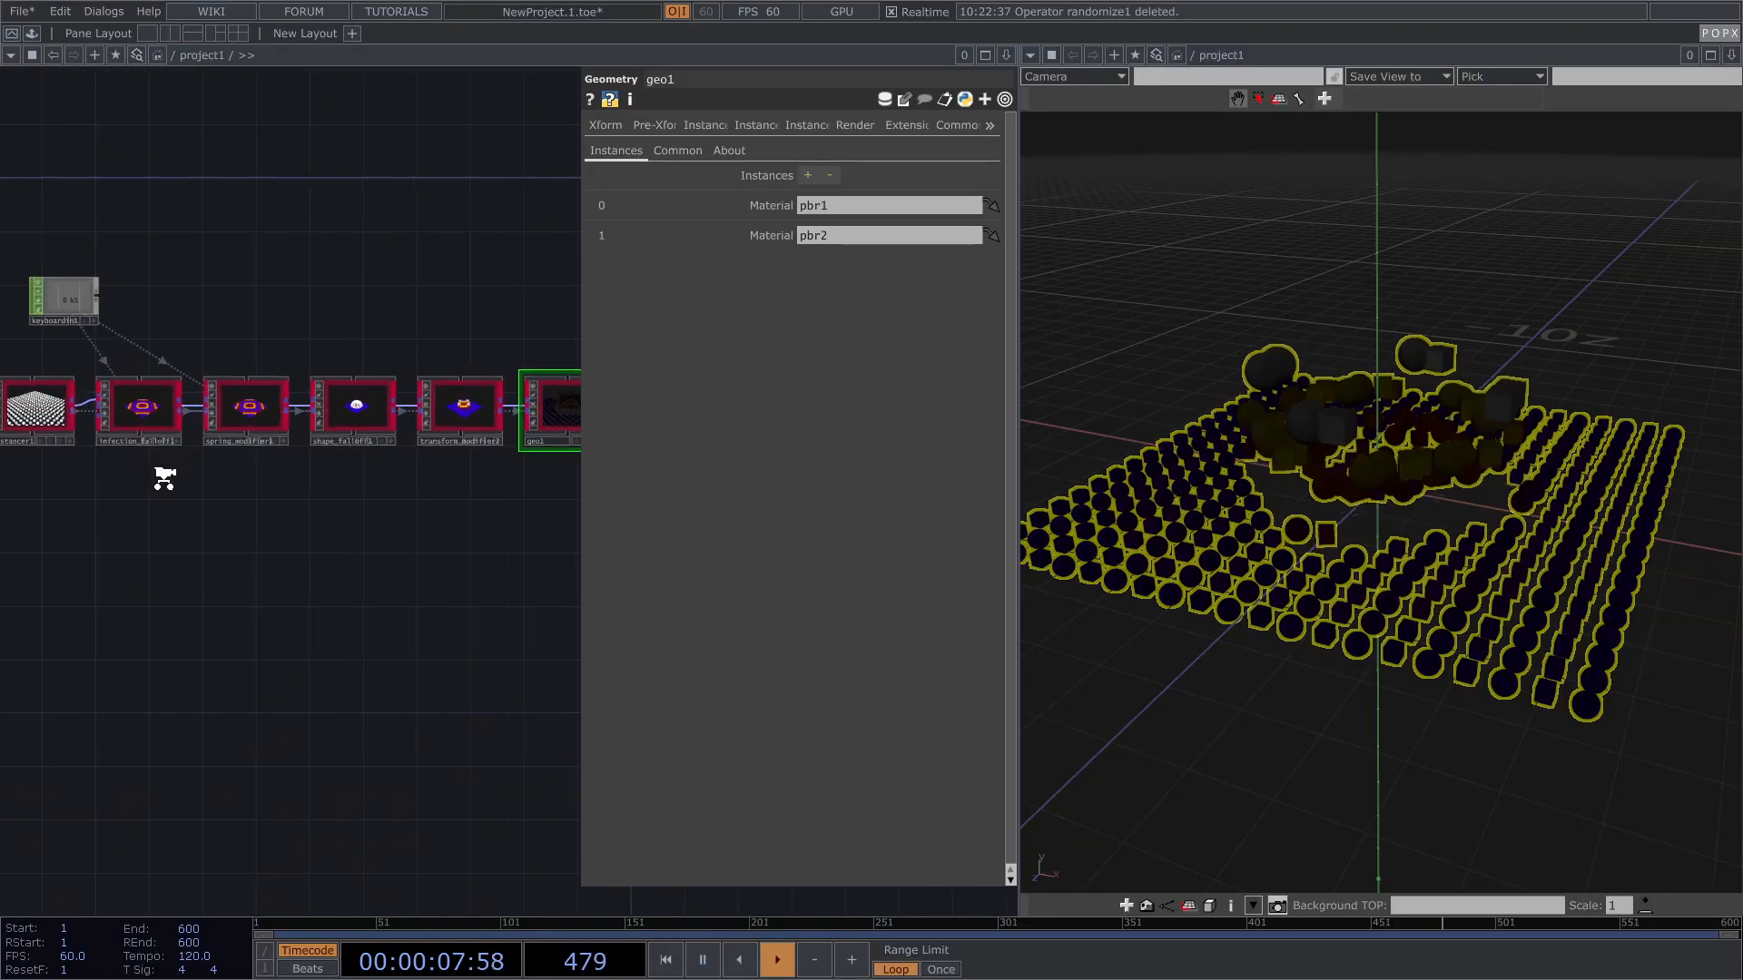
Step: Select four modifier-chain nodes, then clear the selection and hide shape_falloff1's parameters
{"action": "scroll", "coordinate": [144, 498], "scroll_direction": "up", "scroll_amount": 2}
{"action": "left_click_drag", "start_coordinate": [63, 523], "coordinate": [488, 331]}
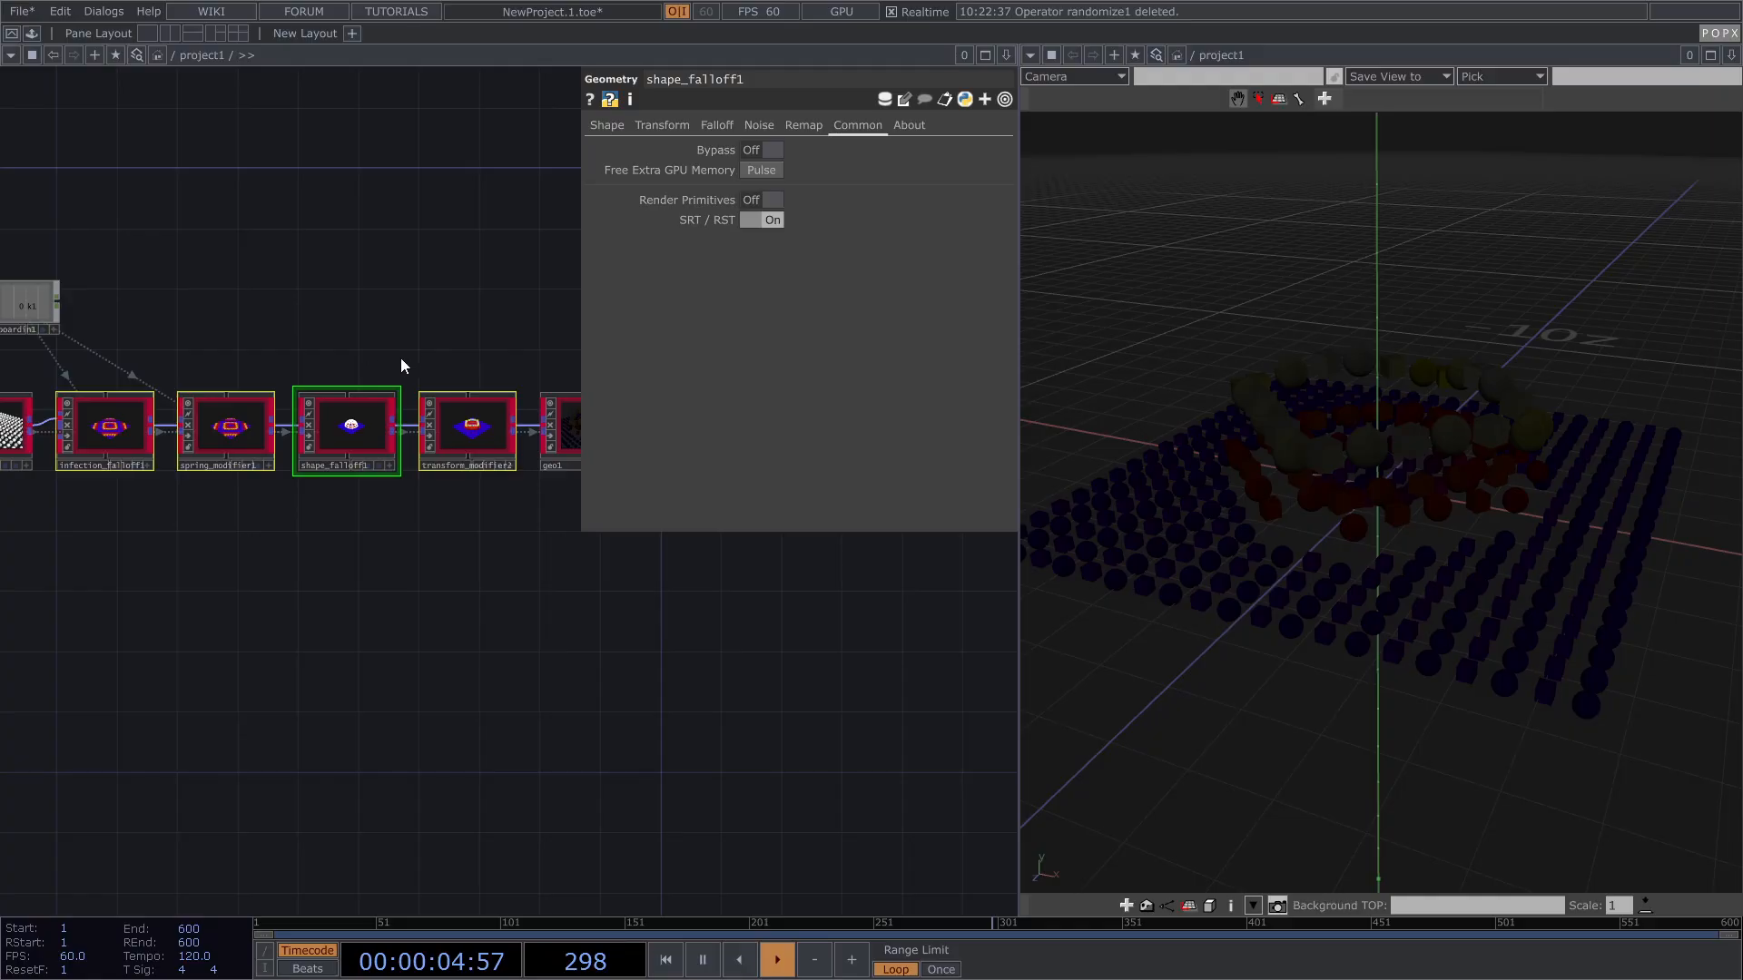
{"action": "scroll", "coordinate": [373, 361], "scroll_direction": "down", "scroll_amount": 2}
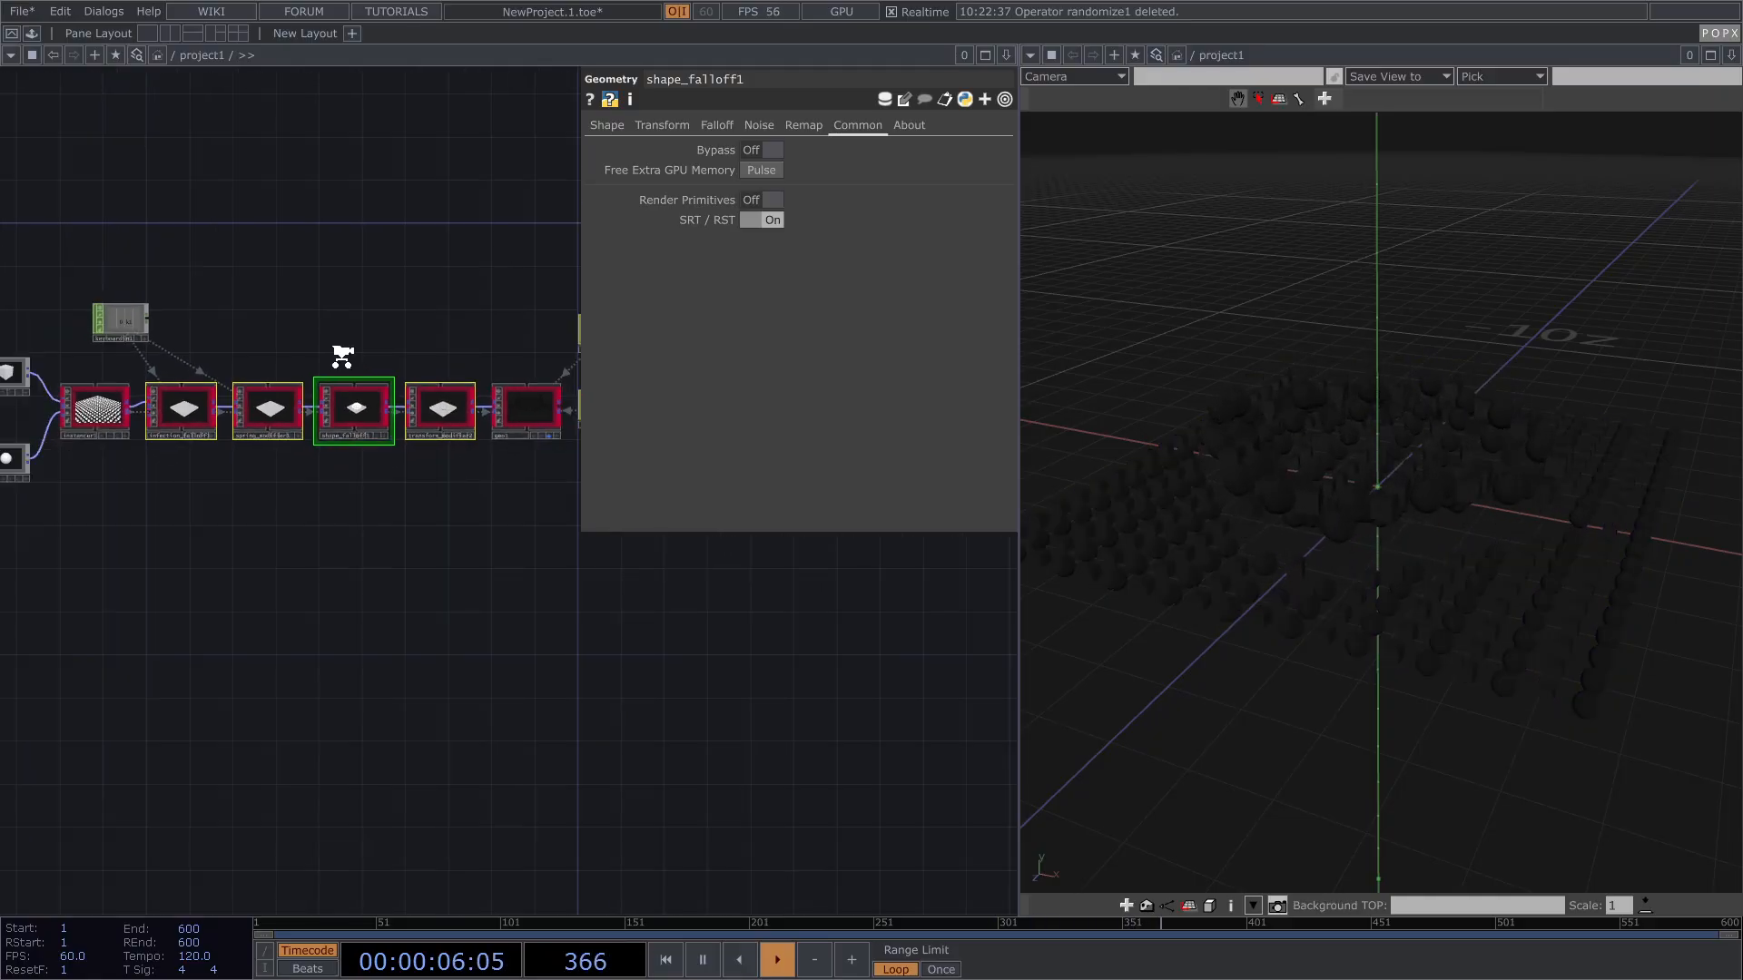
{"action": "scroll", "coordinate": [342, 356], "scroll_direction": "up", "scroll_amount": 3}
{"action": "scroll", "coordinate": [342, 356], "scroll_direction": "up", "scroll_amount": 1}
{"action": "left_click", "coordinate": [377, 346]}
{"action": "key", "text": "p"}
{"action": "left_click_drag", "start_coordinate": [460, 334], "coordinate": [614, 324]}
Step: Review spring_modifier1's Falloff settings, then select infection_falloff1
{"action": "left_click", "coordinate": [354, 452]}
{"action": "key", "text": "p"}
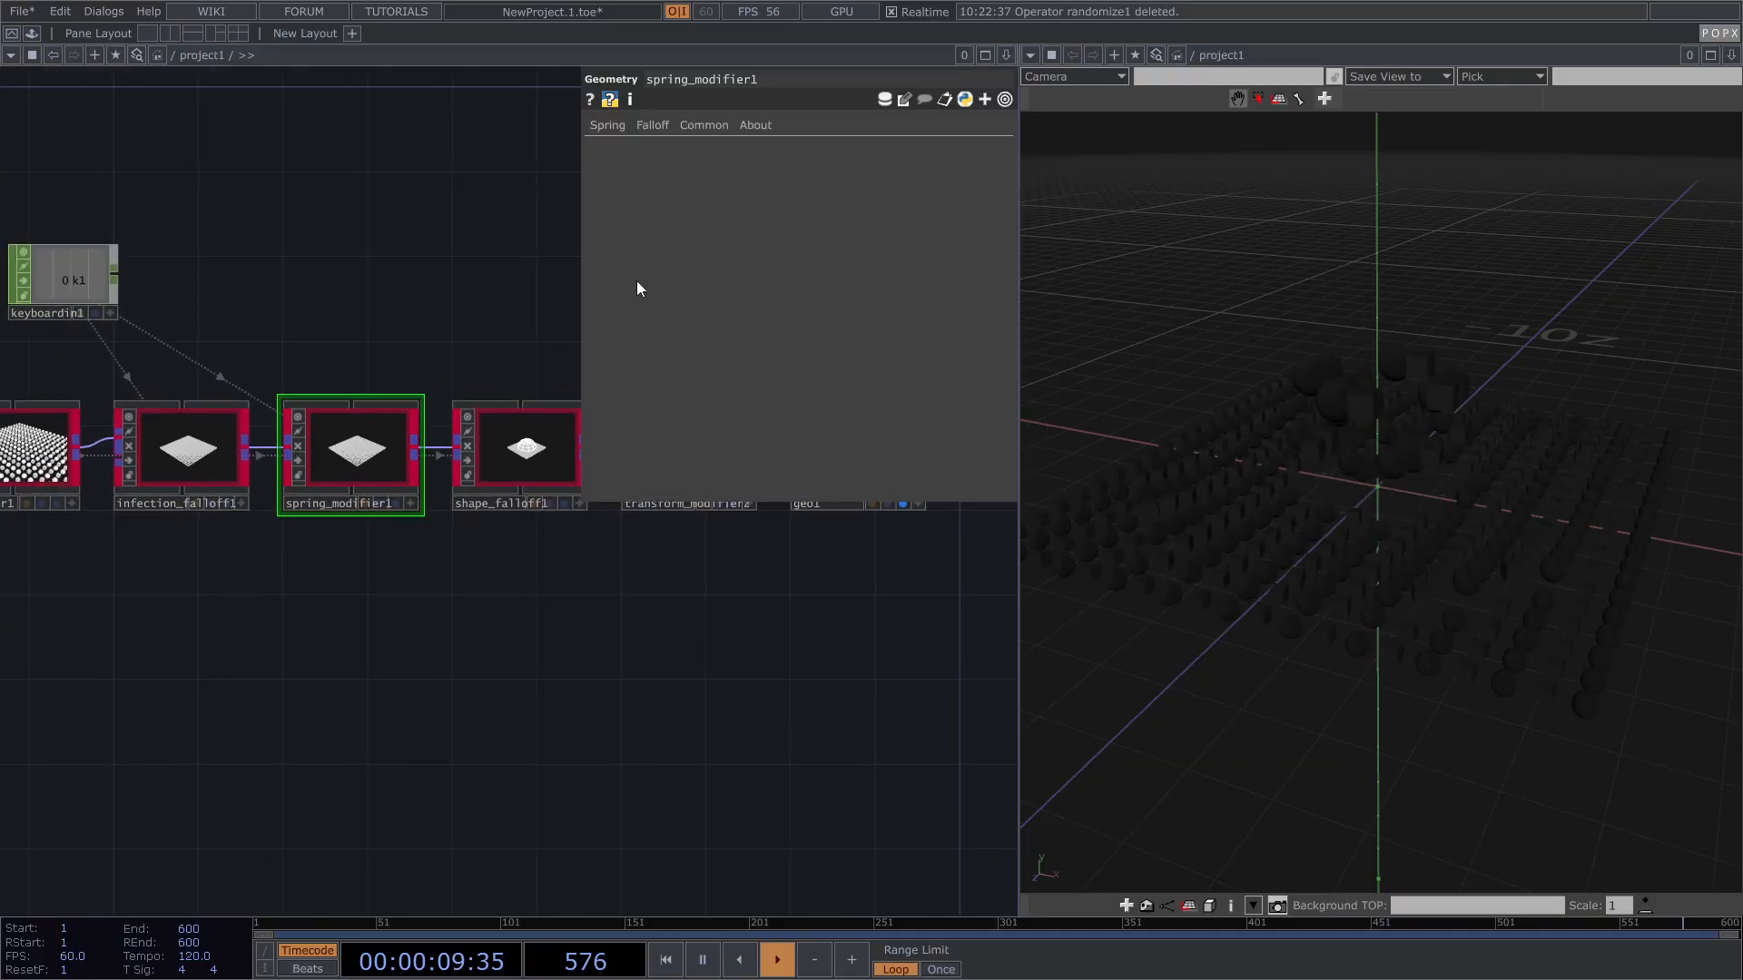
{"action": "left_click", "coordinate": [651, 128]}
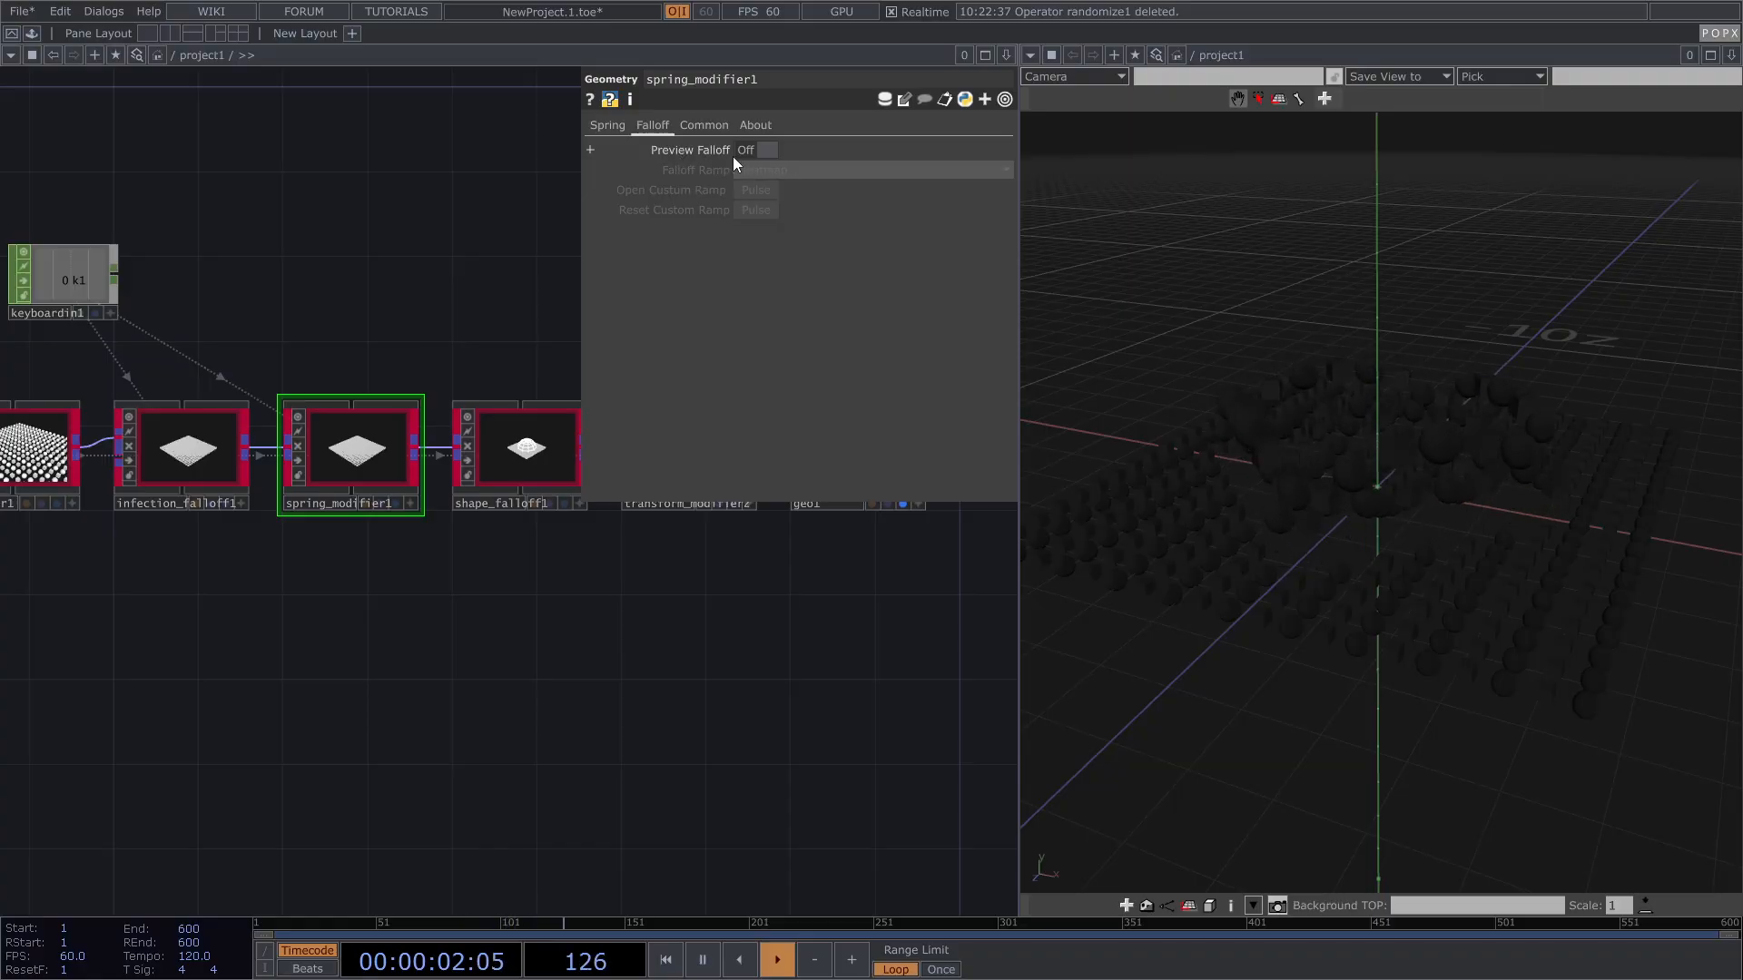
{"action": "left_click", "coordinate": [214, 434]}
Step: Select pbr1 and show its material parameters
{"action": "key", "text": "p"}
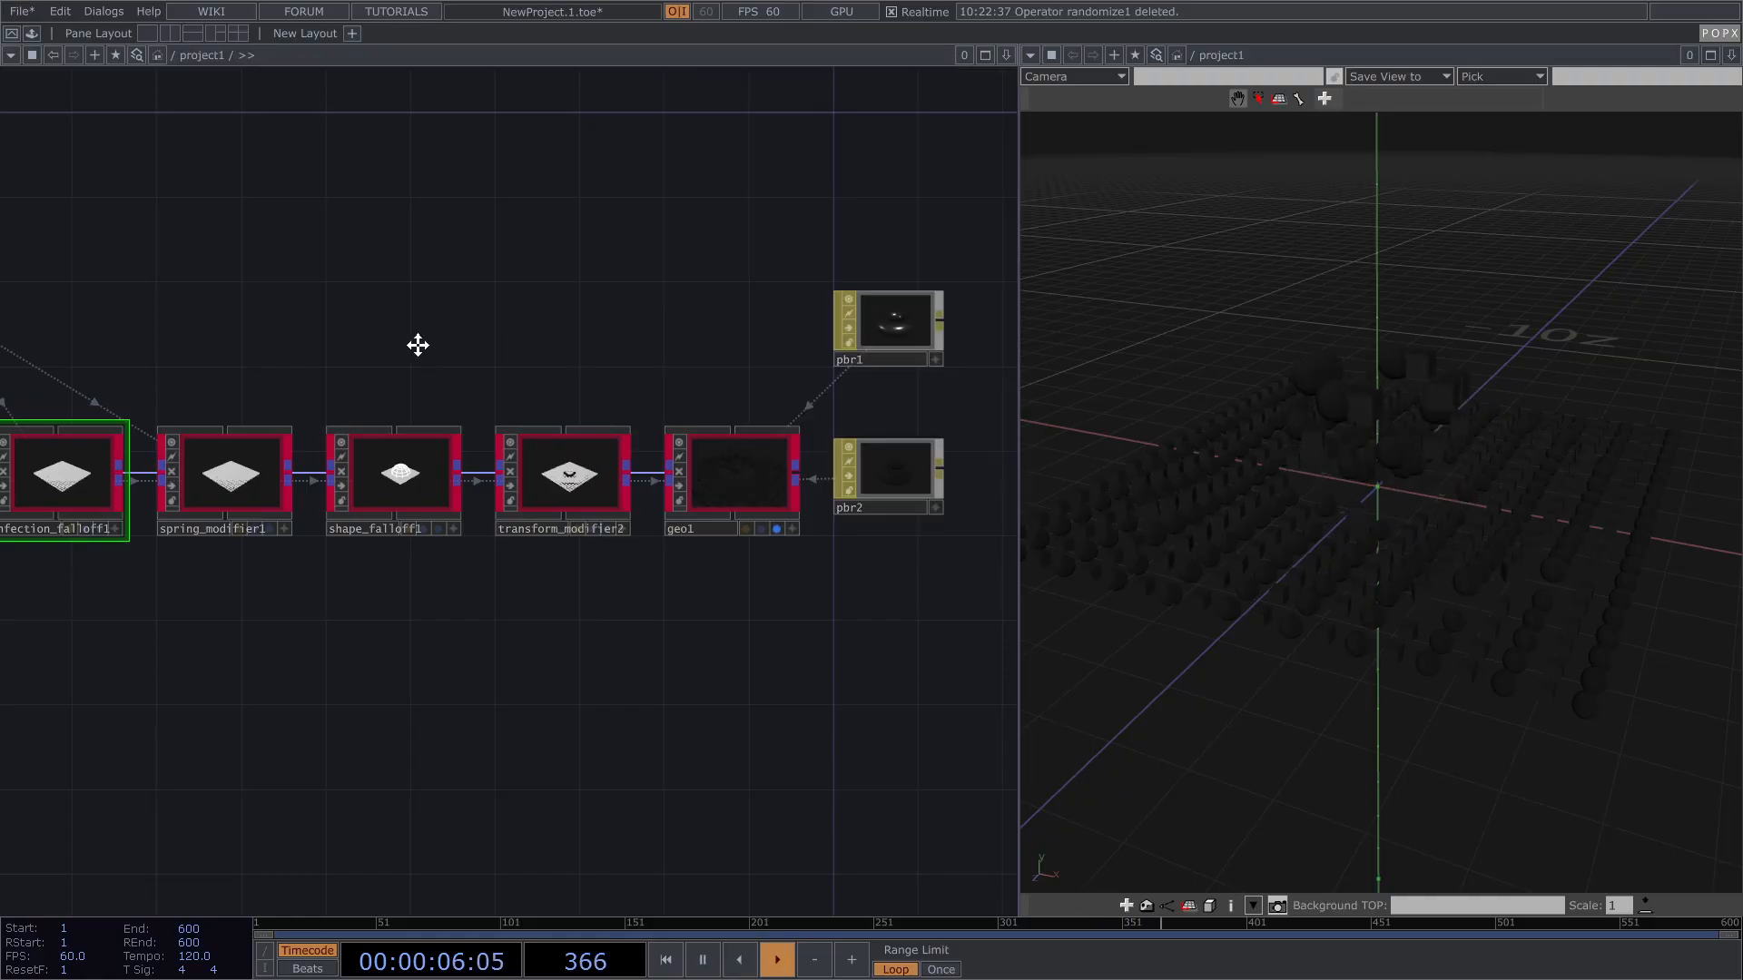
{"action": "scroll", "coordinate": [794, 462], "scroll_direction": "up", "scroll_amount": 4}
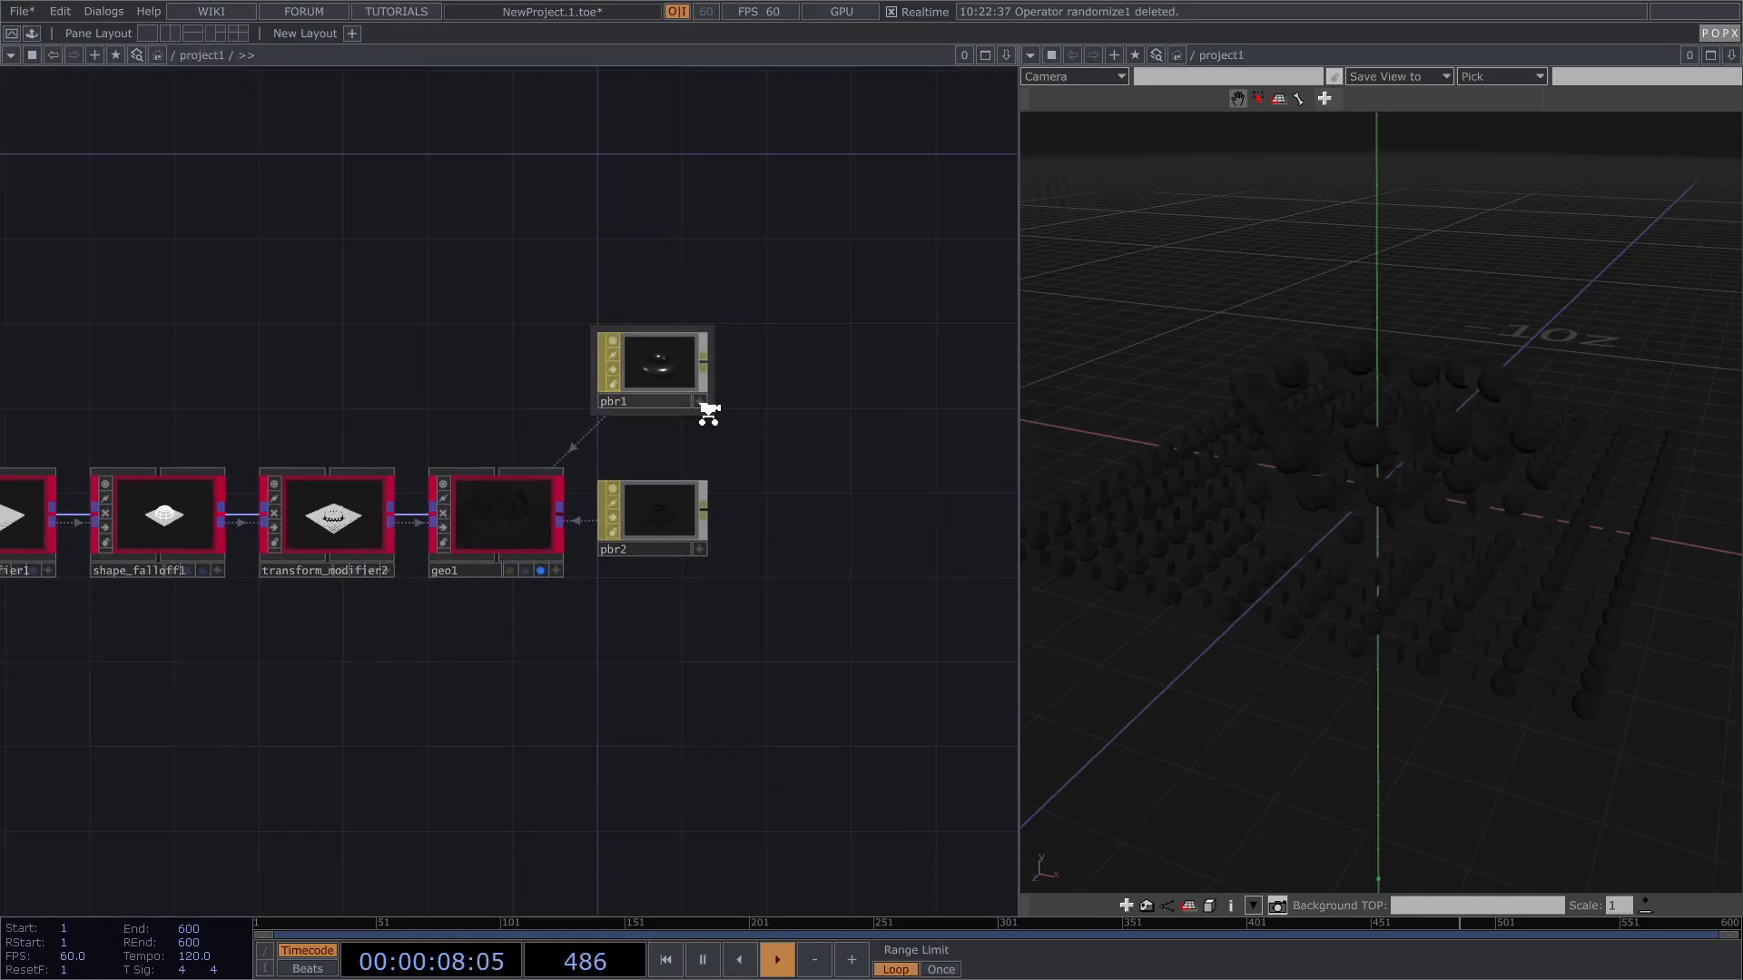
{"action": "left_click", "coordinate": [646, 357]}
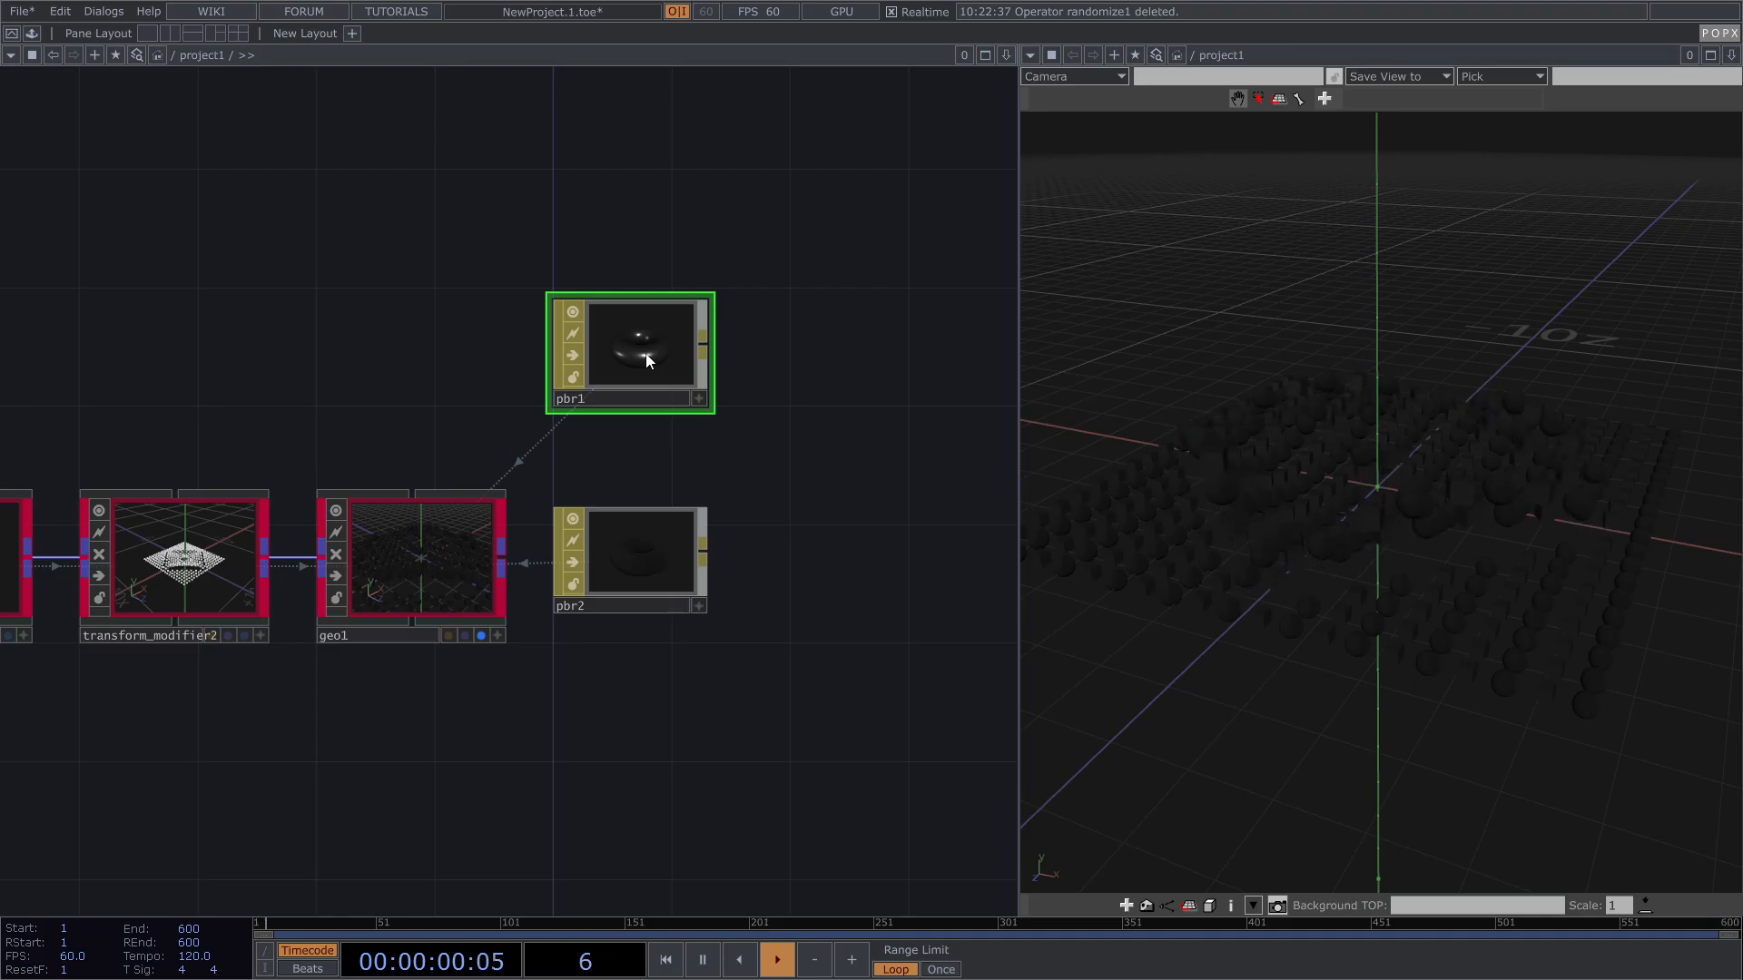
{"action": "key", "text": "p"}
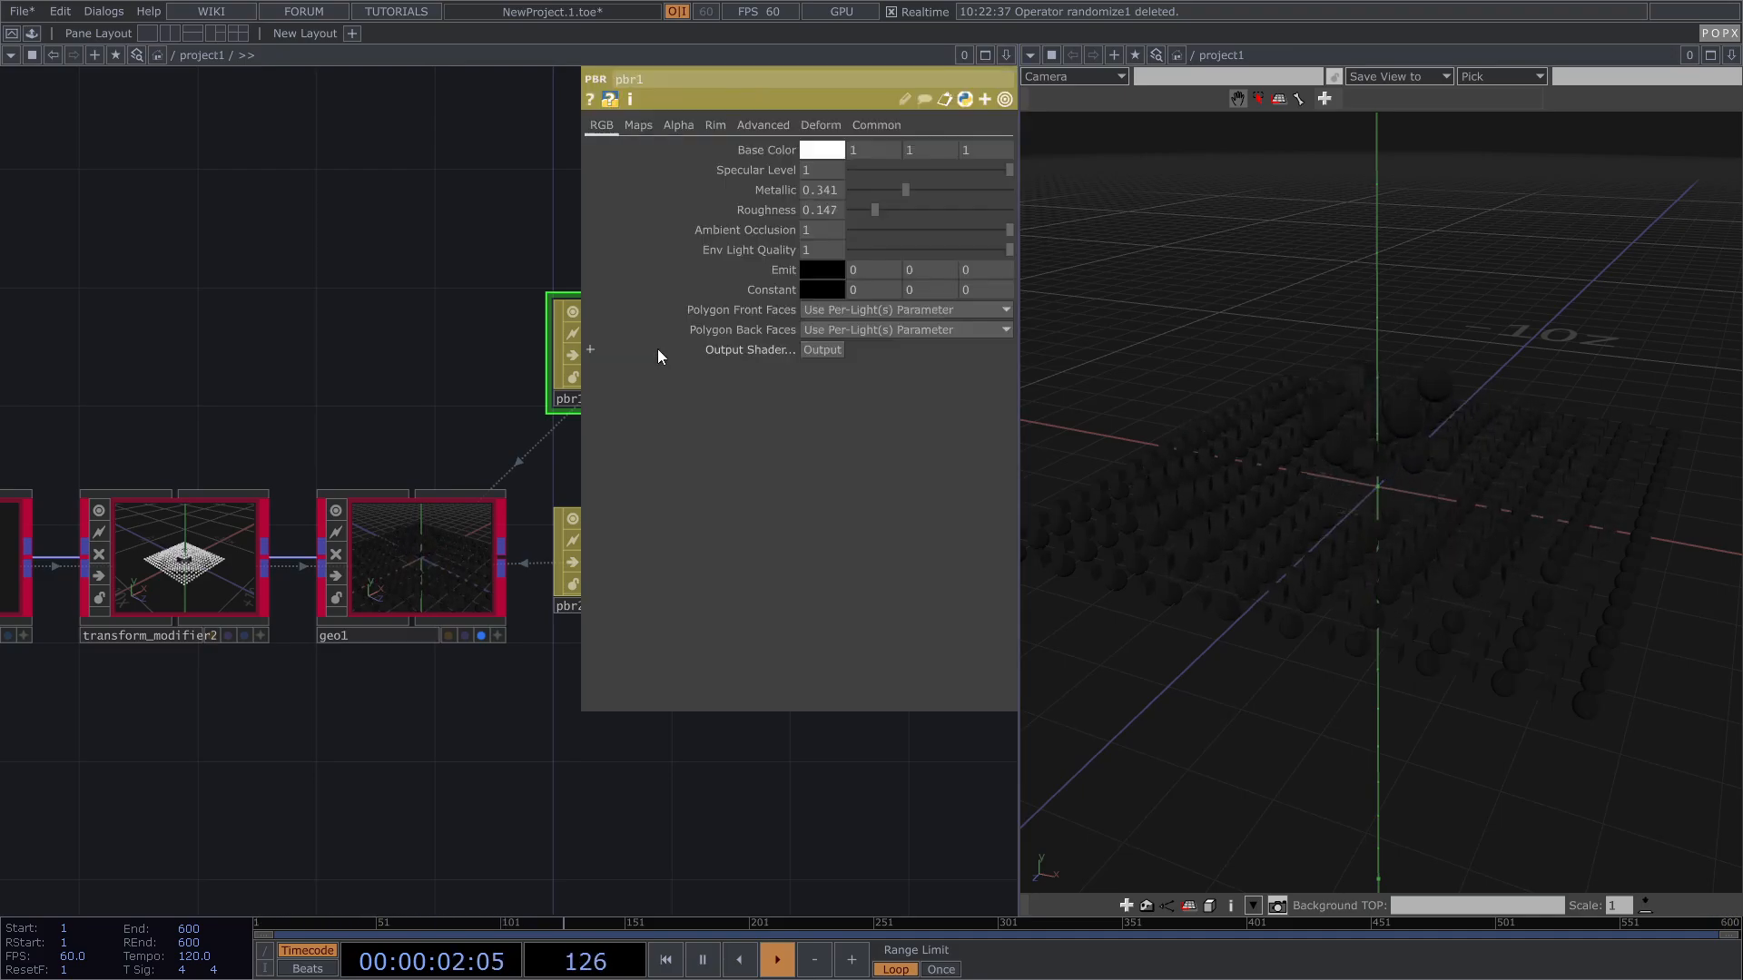
{"action": "left_click_drag", "start_coordinate": [374, 305], "coordinate": [276, 269]}
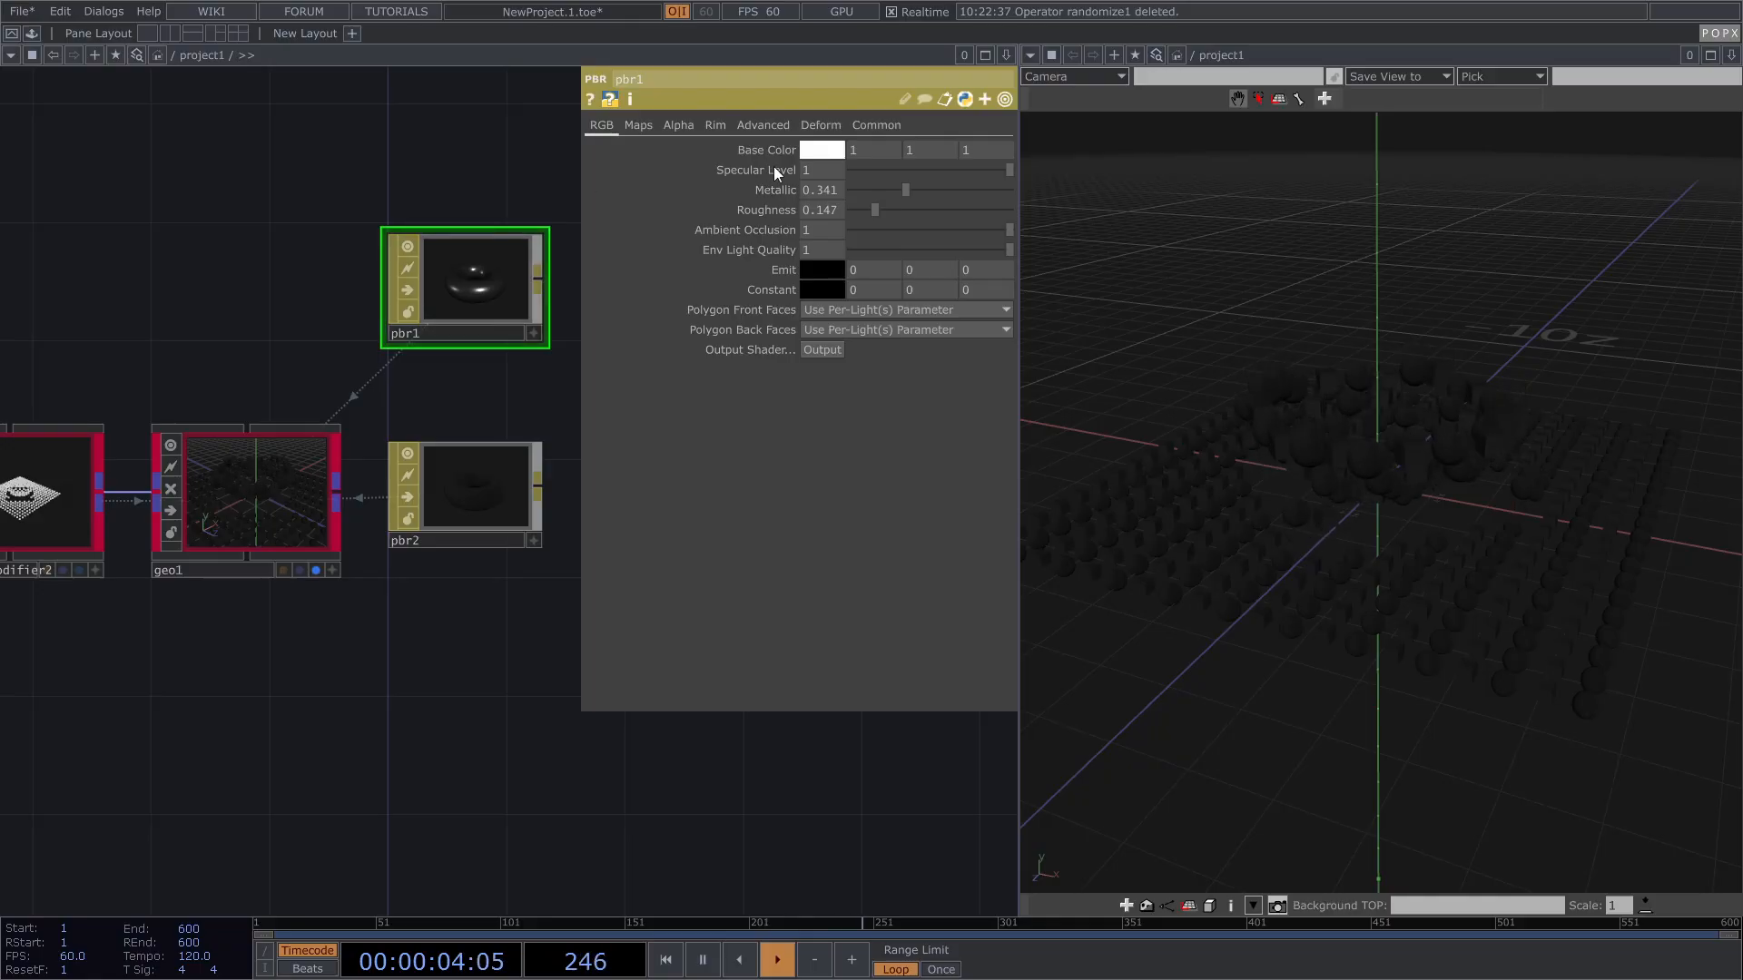
Step: Give pbr1 base colour (0, 0.18431, 1), metallic 0.057 and roughness 0.241
{"action": "left_click", "coordinate": [821, 150]}
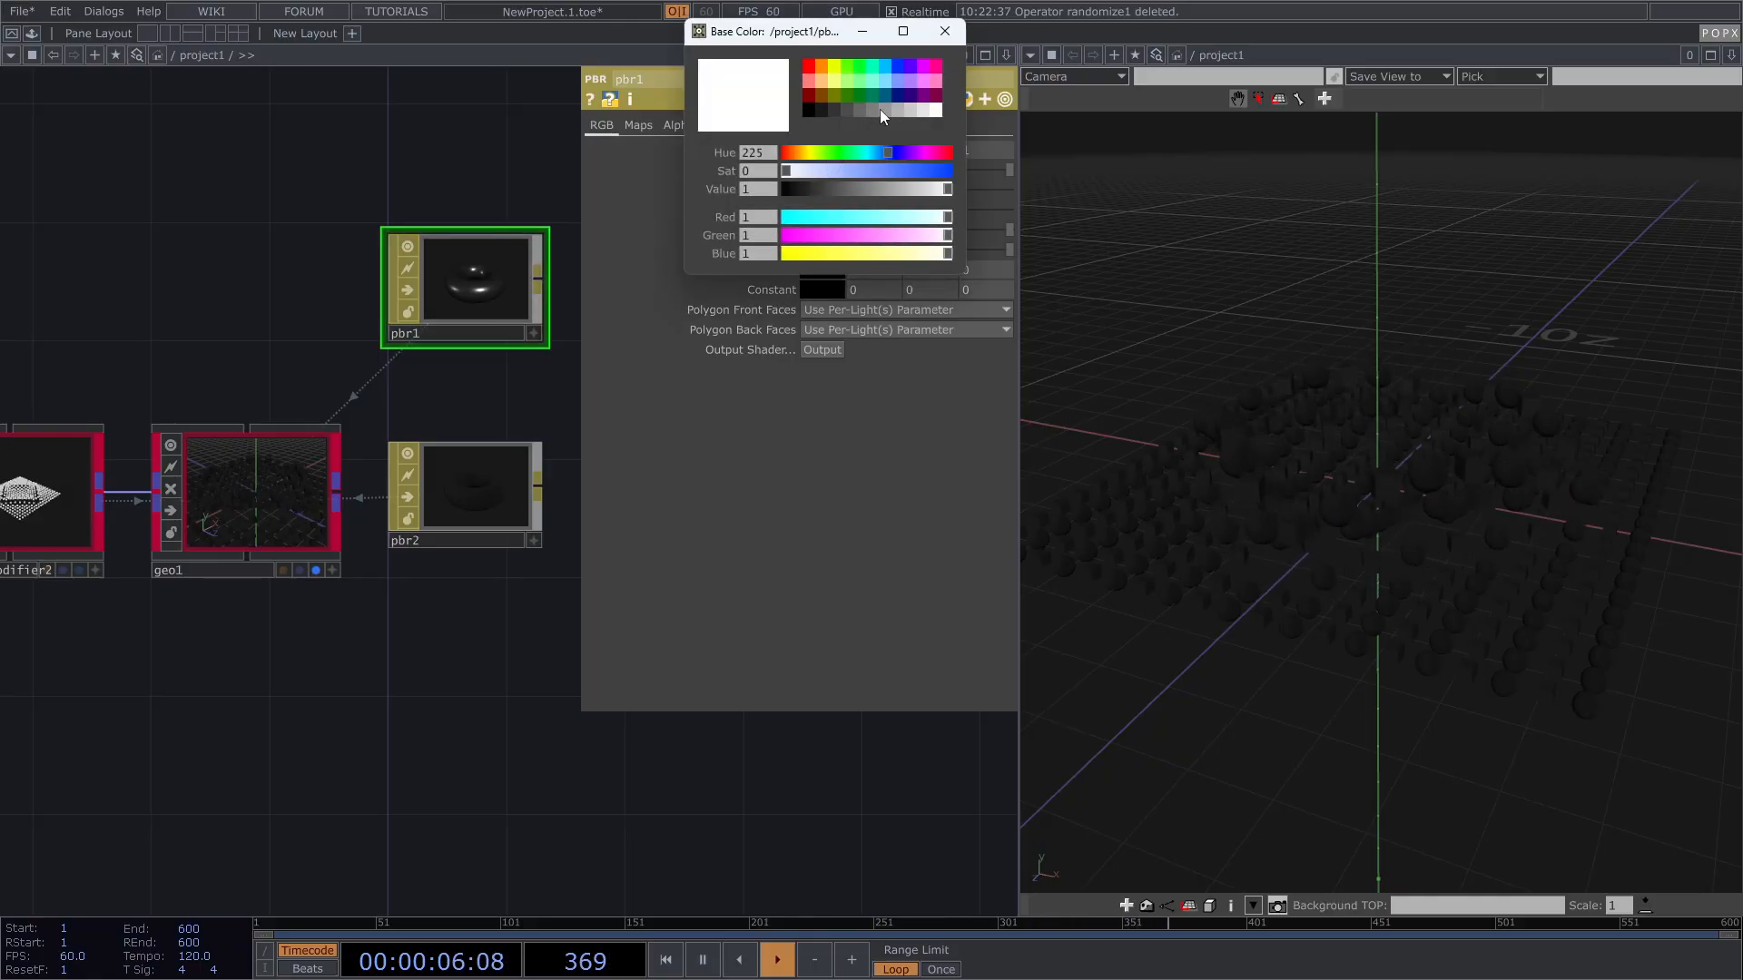
{"action": "left_click", "coordinate": [899, 82]}
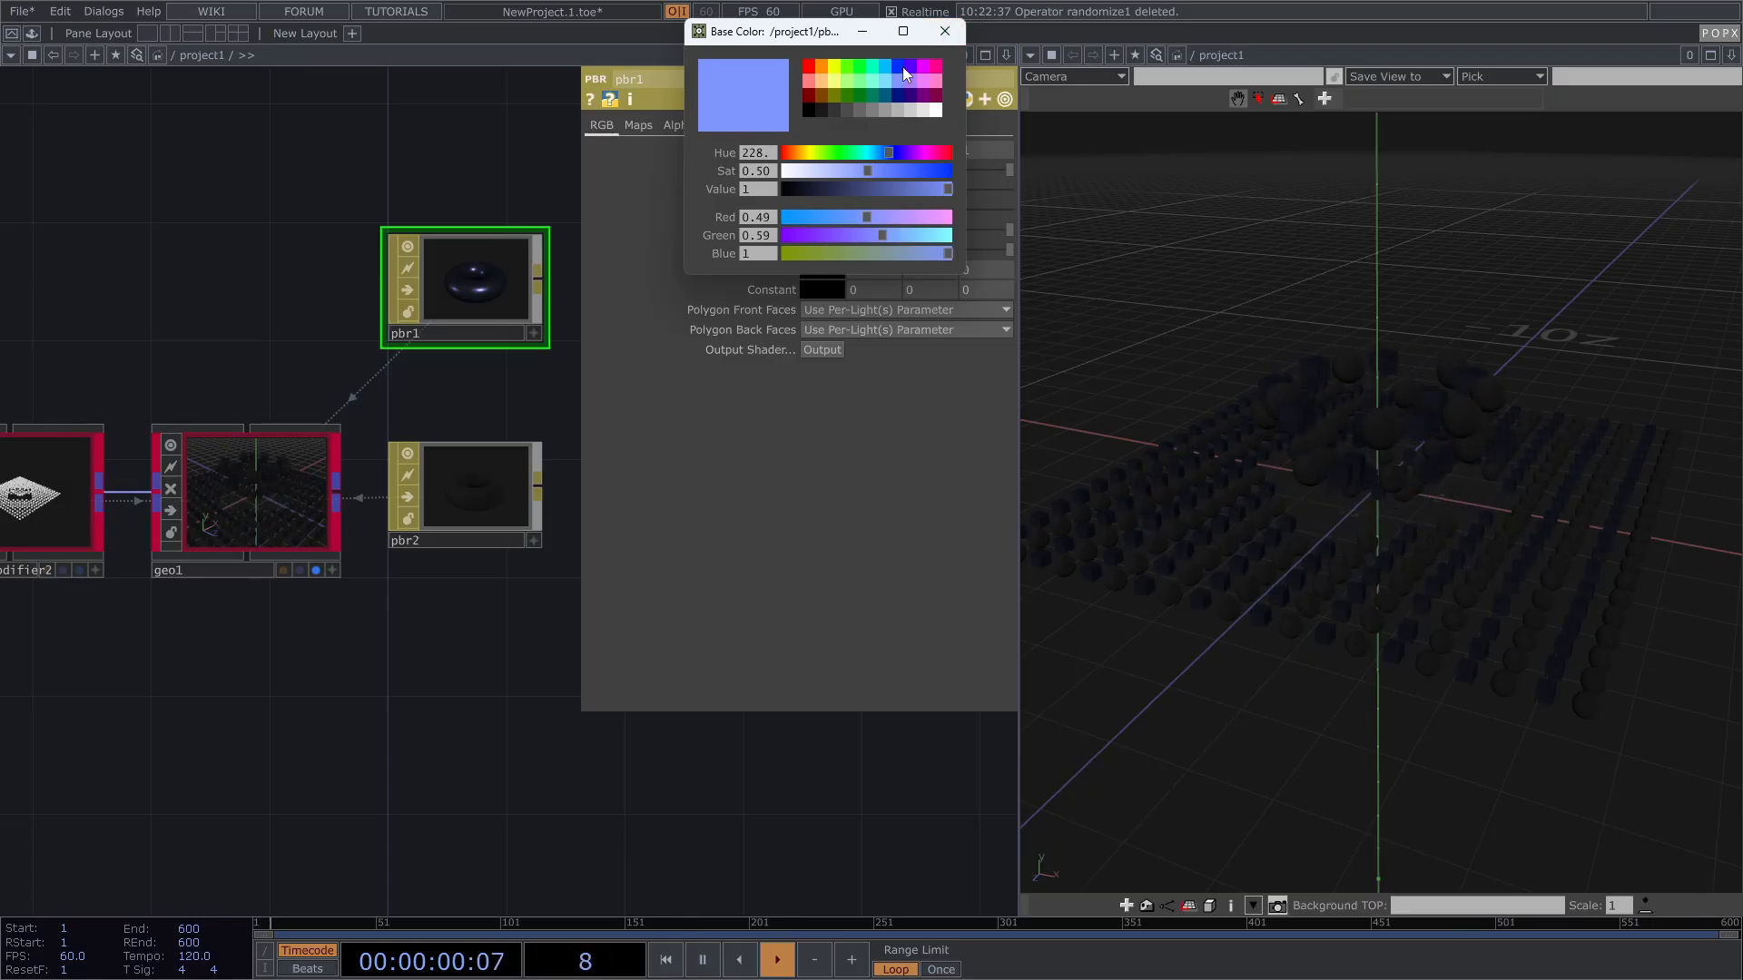
{"action": "left_click", "coordinate": [902, 67]}
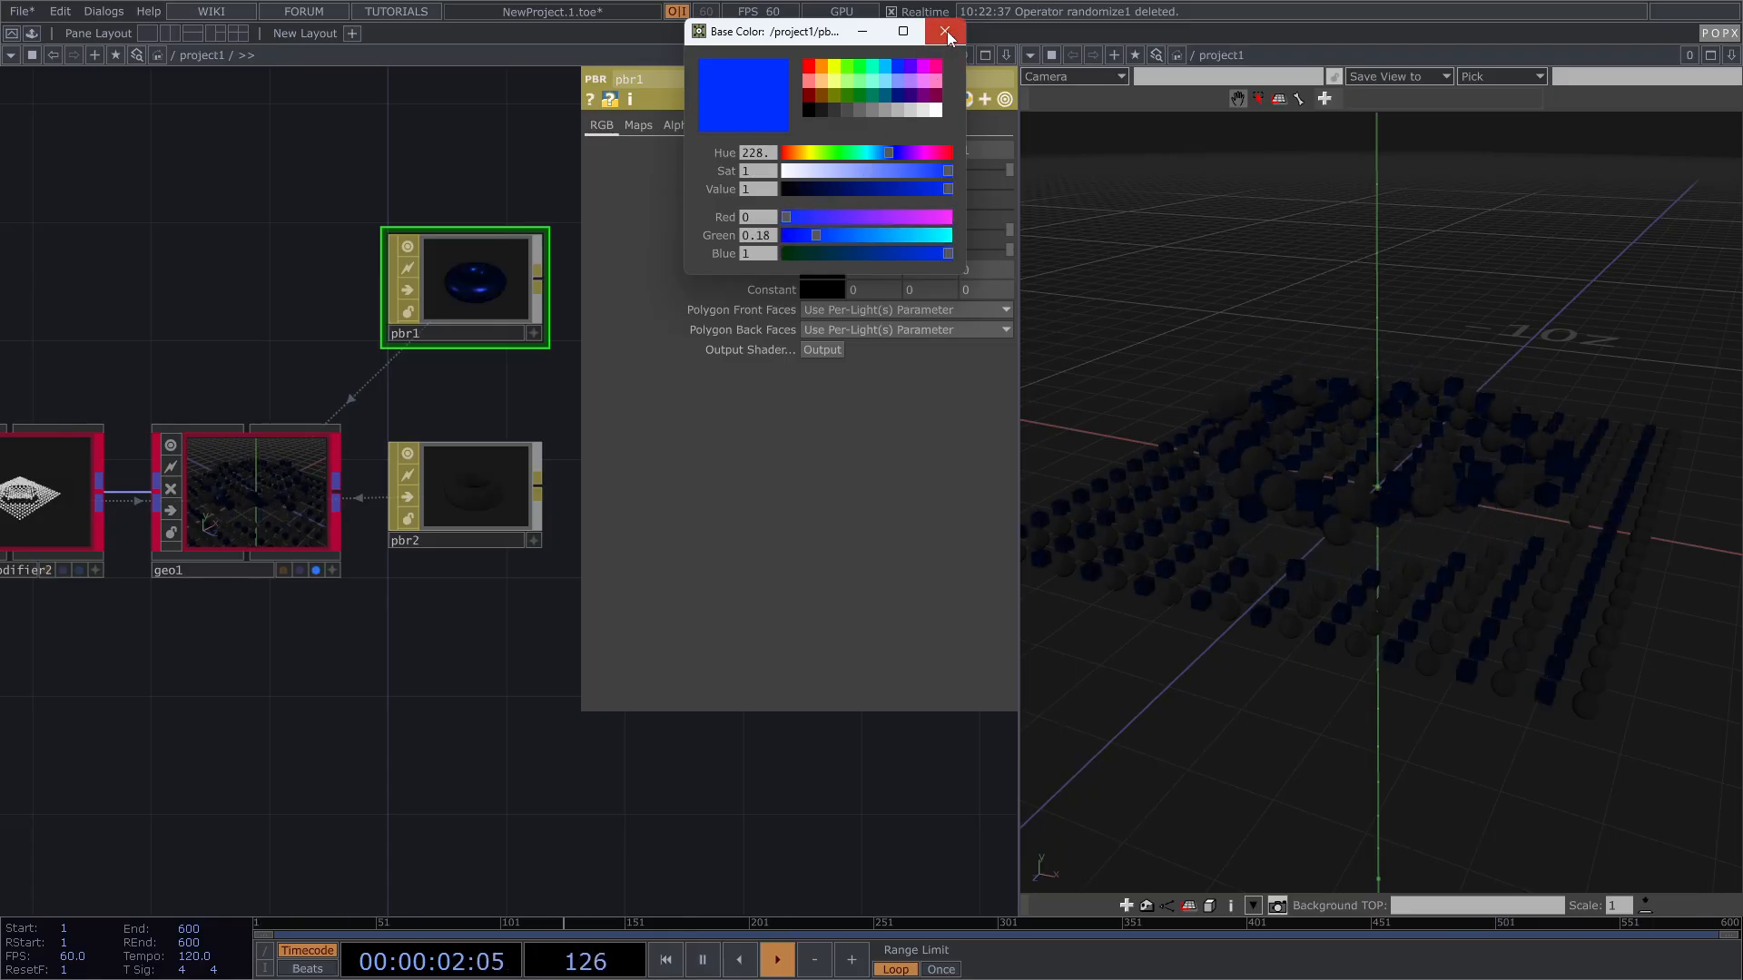
{"action": "left_click", "coordinate": [945, 32]}
{"action": "left_click_drag", "start_coordinate": [873, 214], "coordinate": [856, 215]}
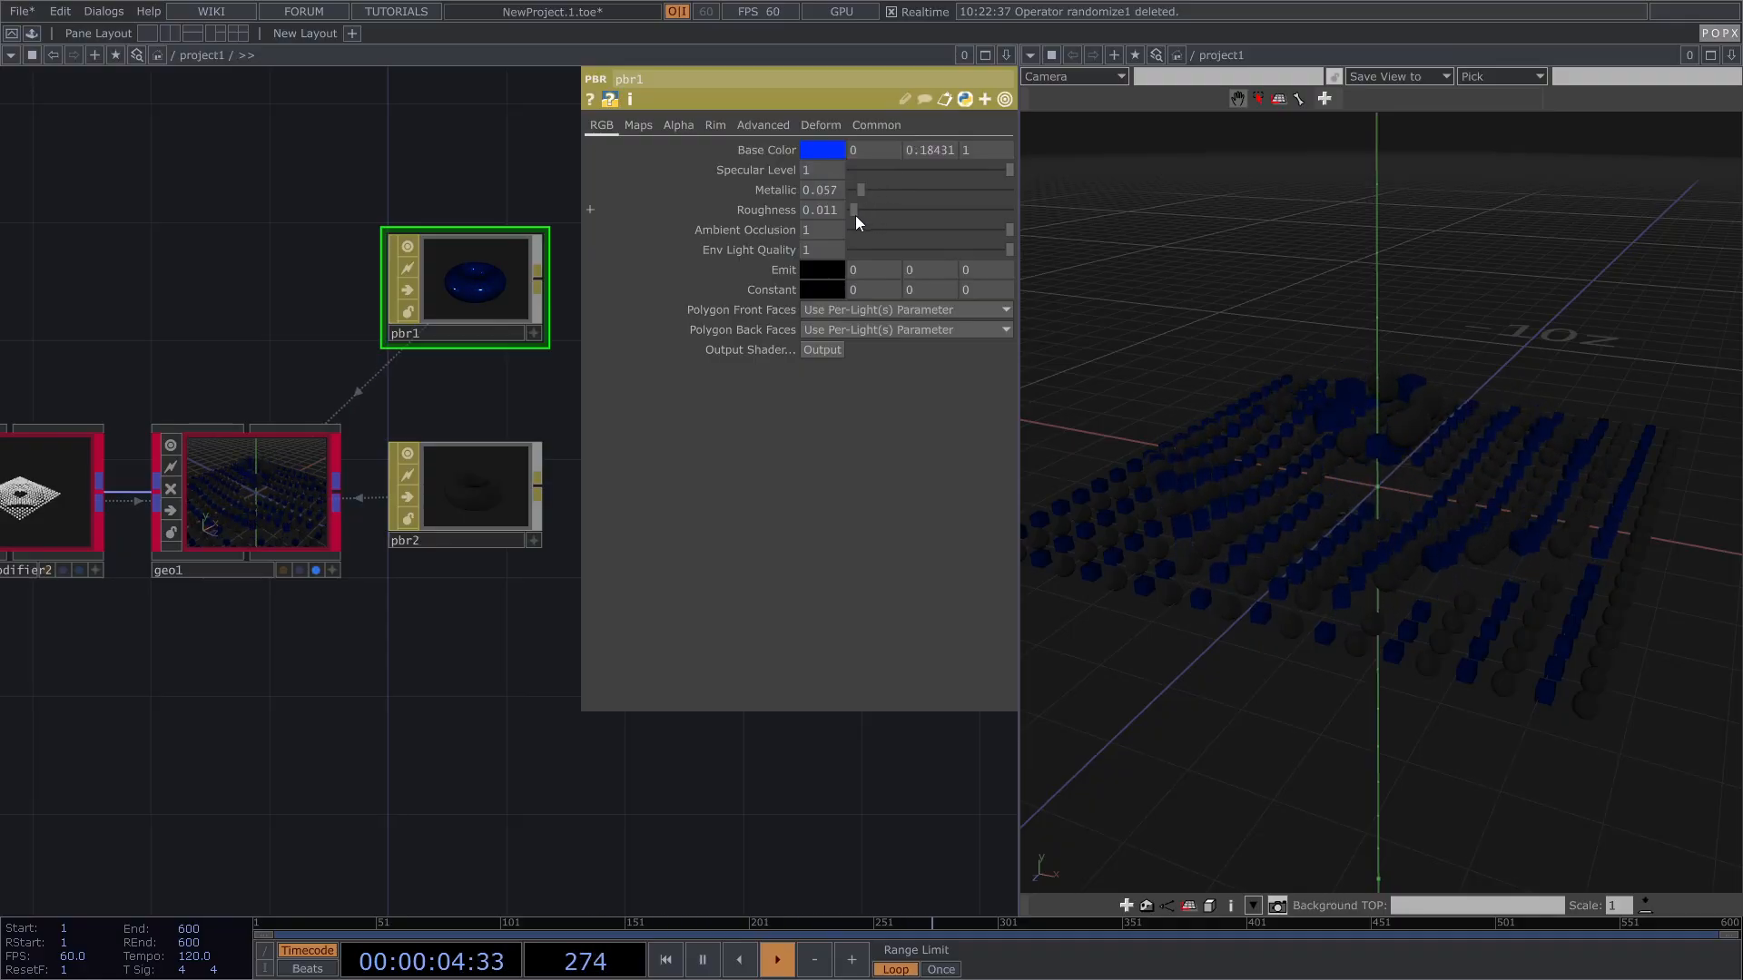
{"action": "left_click", "coordinate": [466, 497]}
{"action": "left_click", "coordinate": [826, 151]}
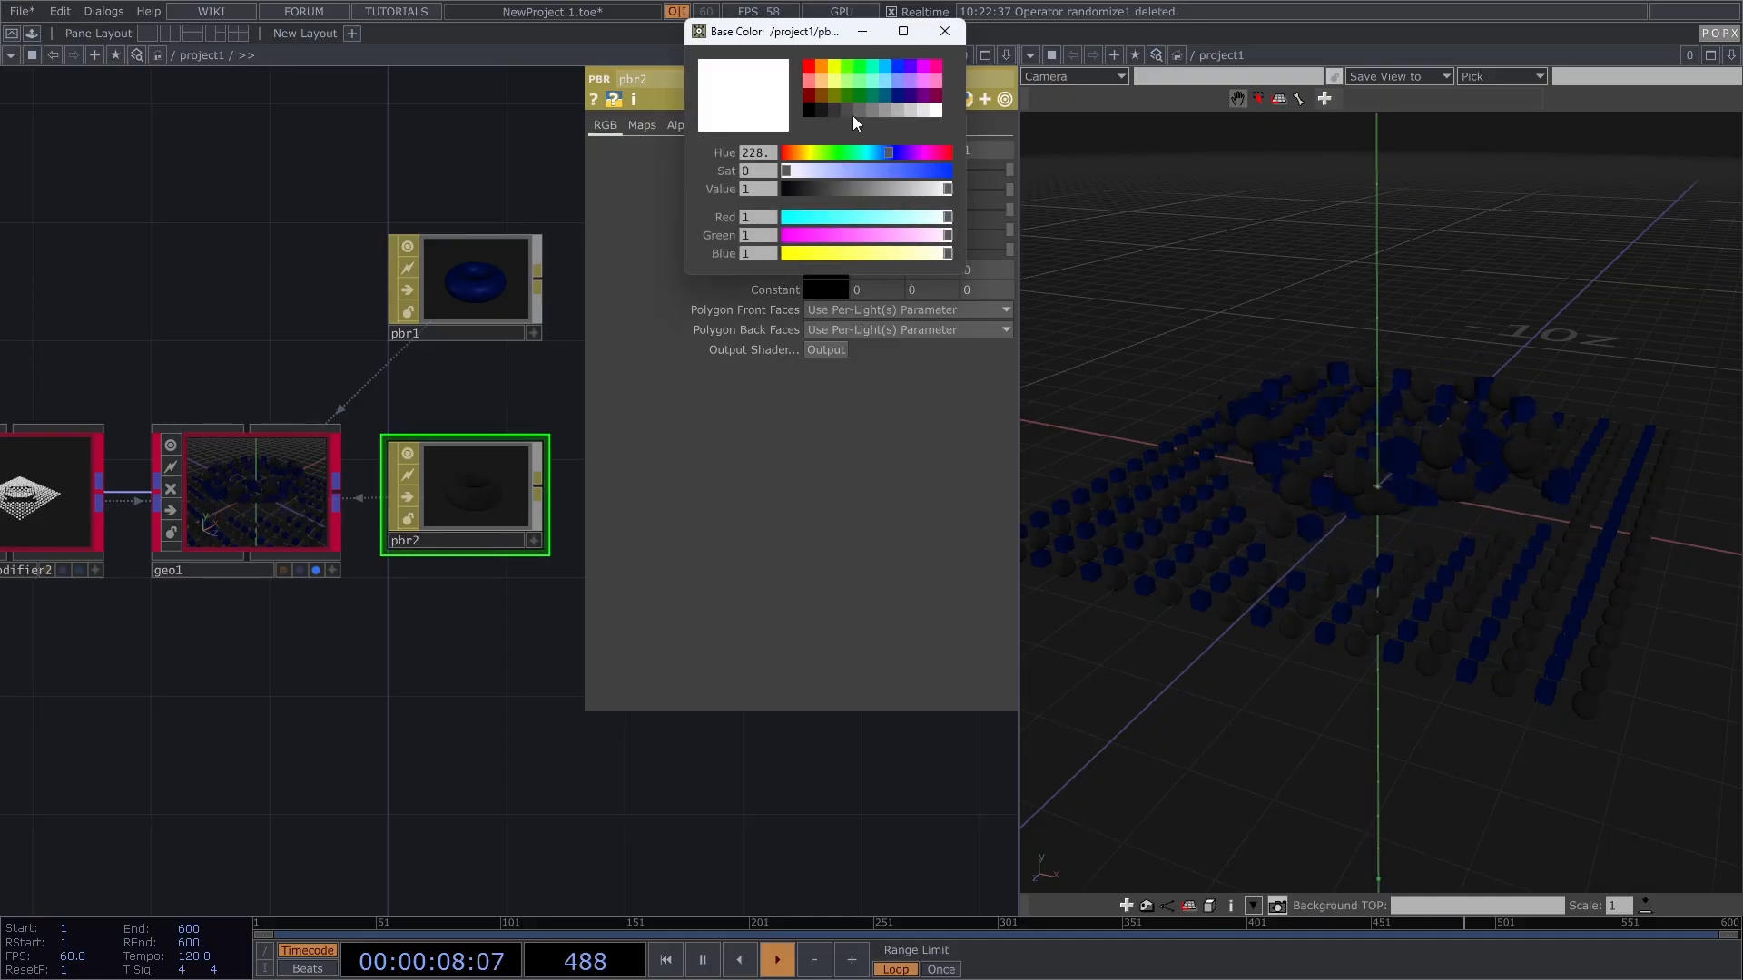
Step: Set pbr2 to red (1, 0, 0) with metallic 0.218 and roughness 0.082
{"action": "left_click", "coordinate": [813, 69]}
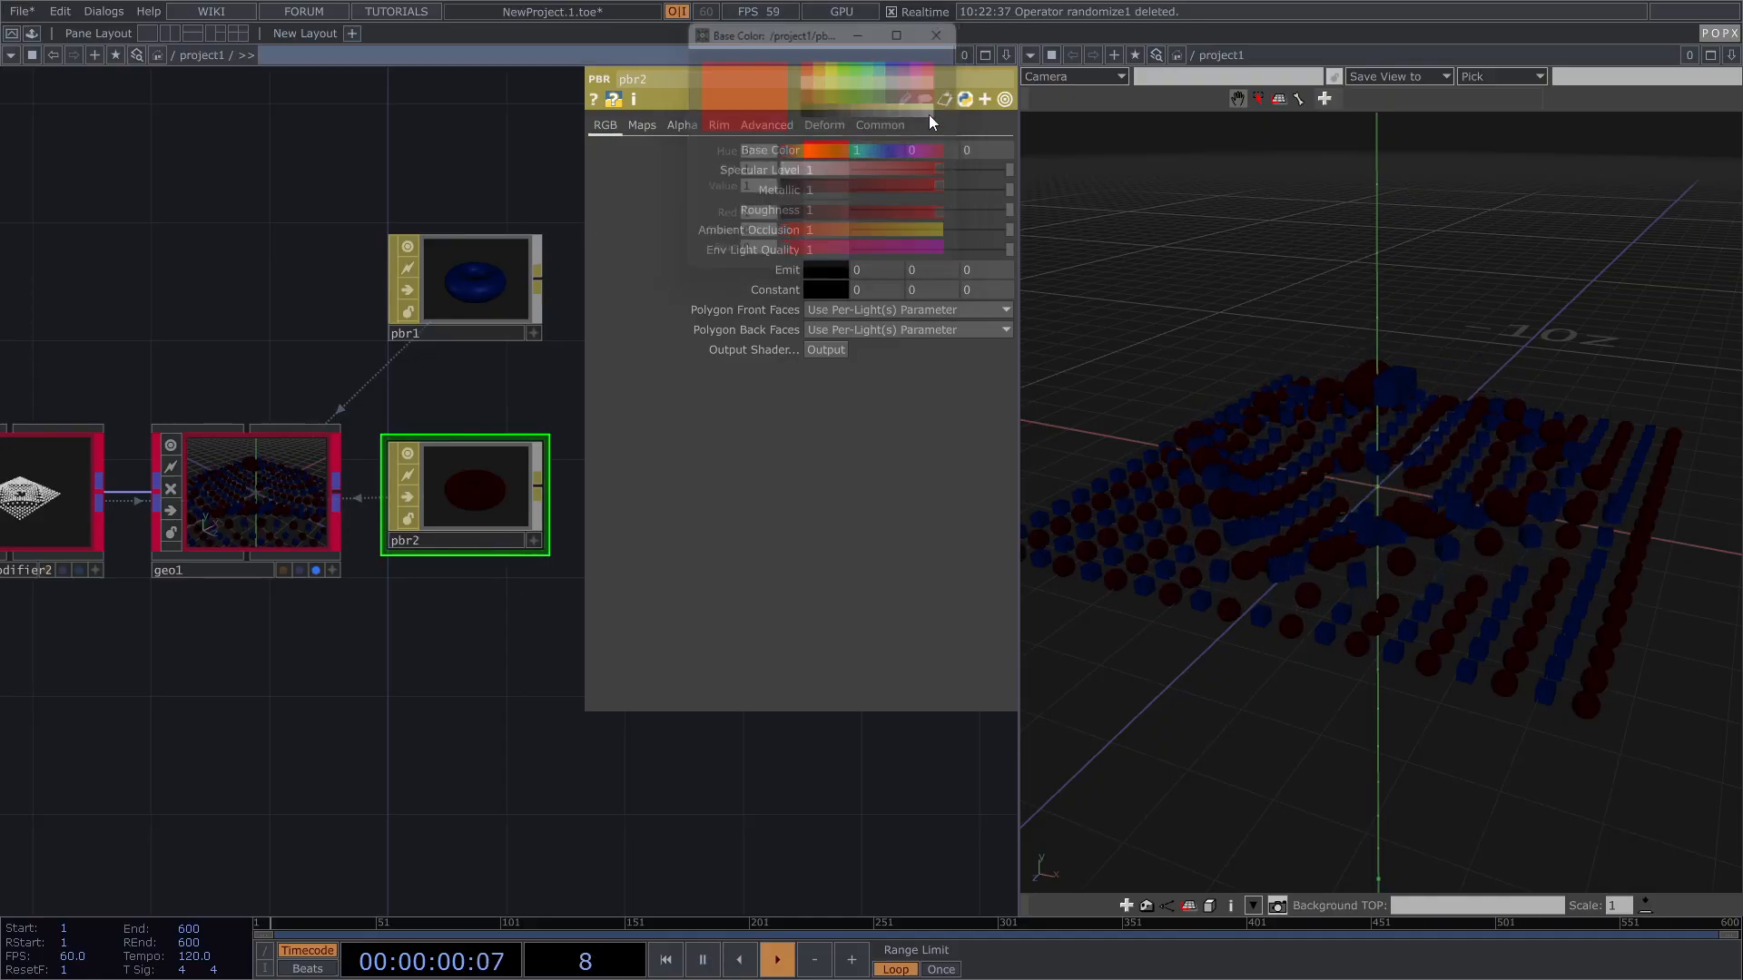
{"action": "left_click_drag", "start_coordinate": [922, 194], "coordinate": [864, 216]}
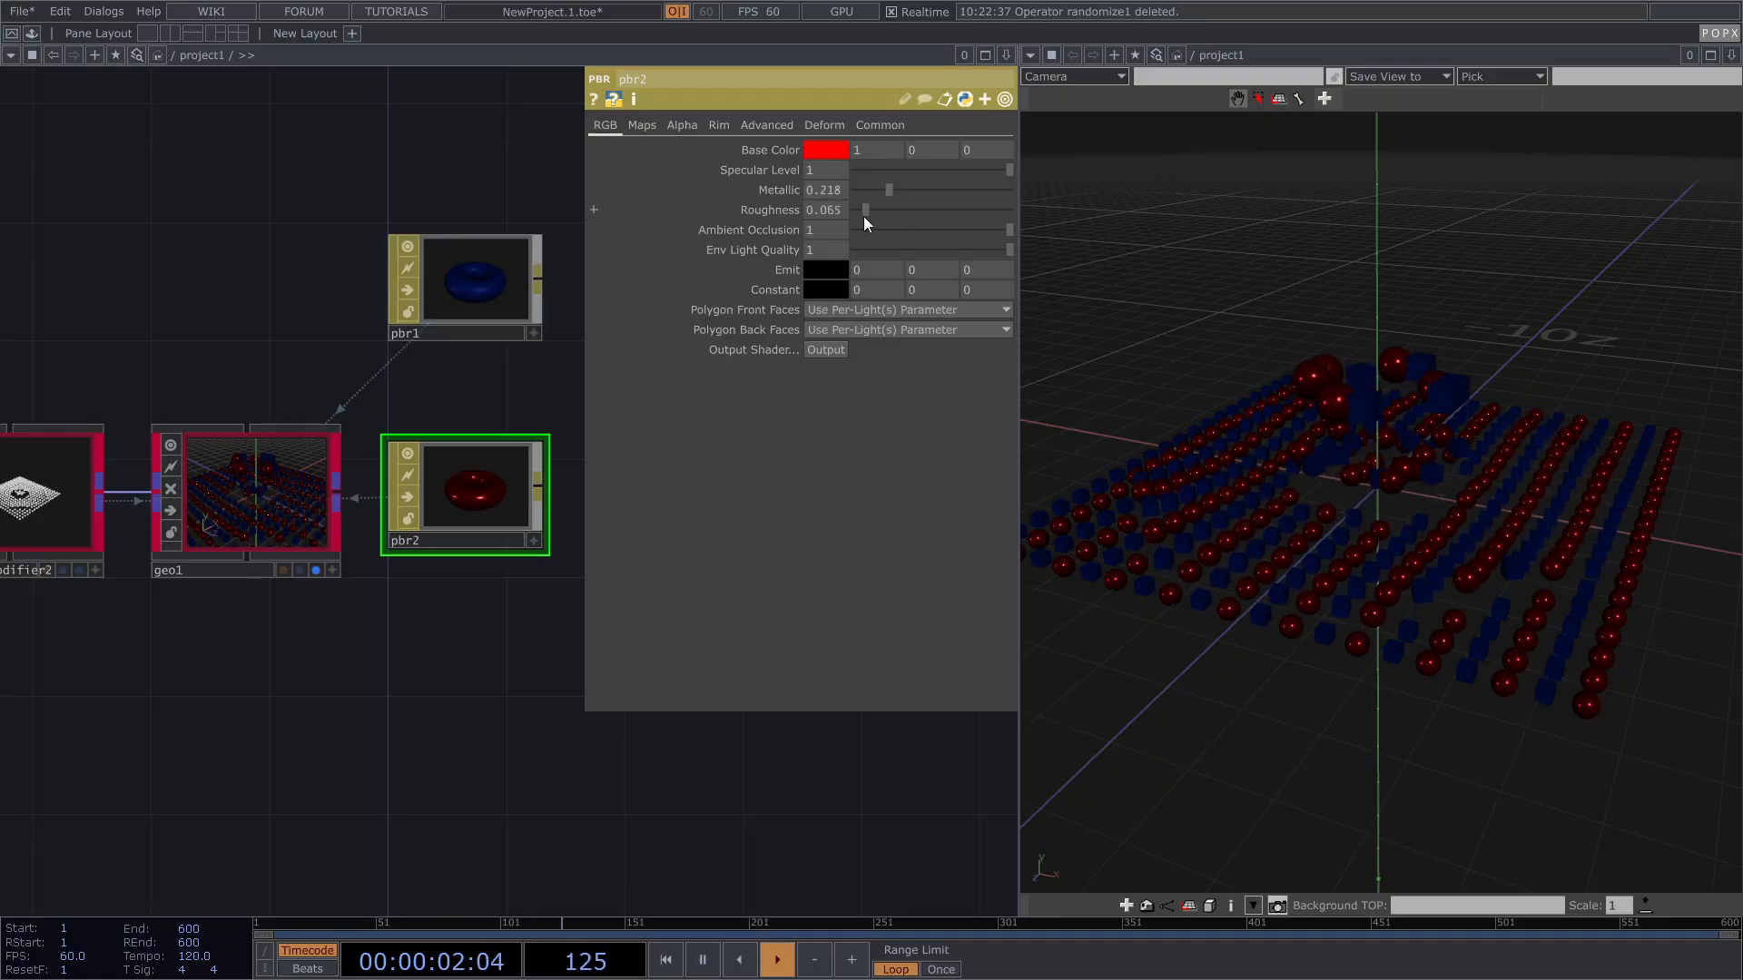
{"action": "scroll", "coordinate": [1295, 461], "scroll_direction": "down", "scroll_amount": 1}
{"action": "left_click_drag", "start_coordinate": [1272, 482], "coordinate": [1292, 475]}
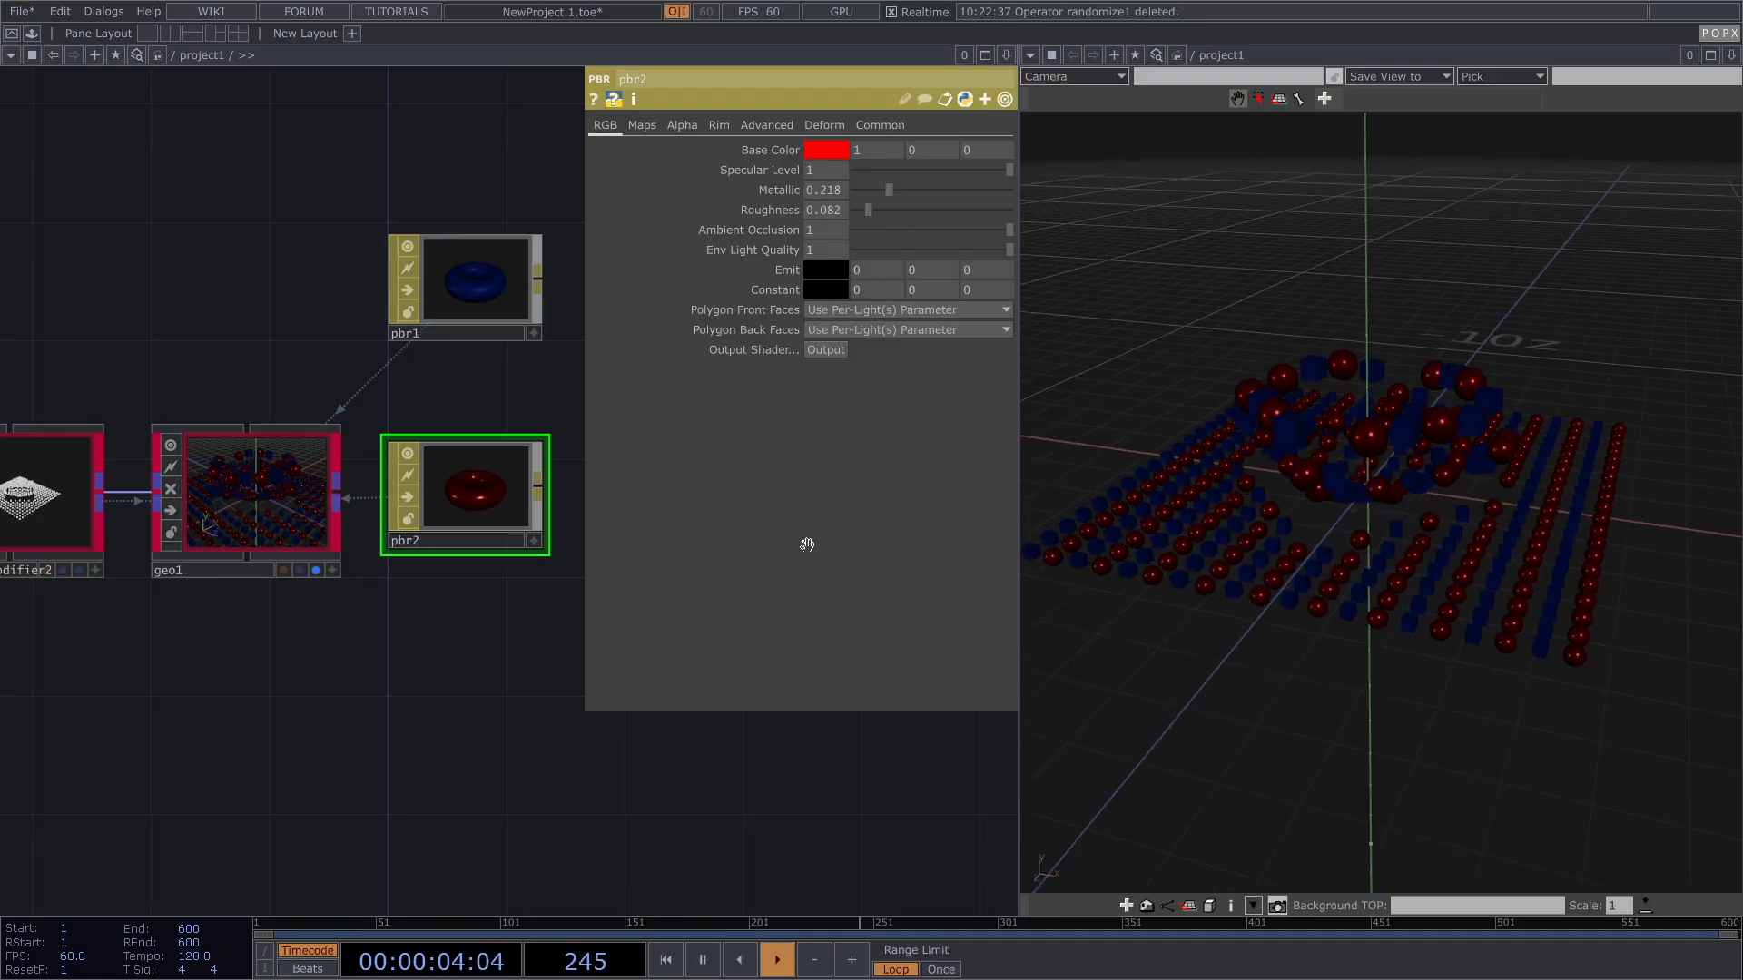
{"action": "left_click_drag", "start_coordinate": [414, 636], "coordinate": [497, 602]}
{"action": "key", "text": "p"}
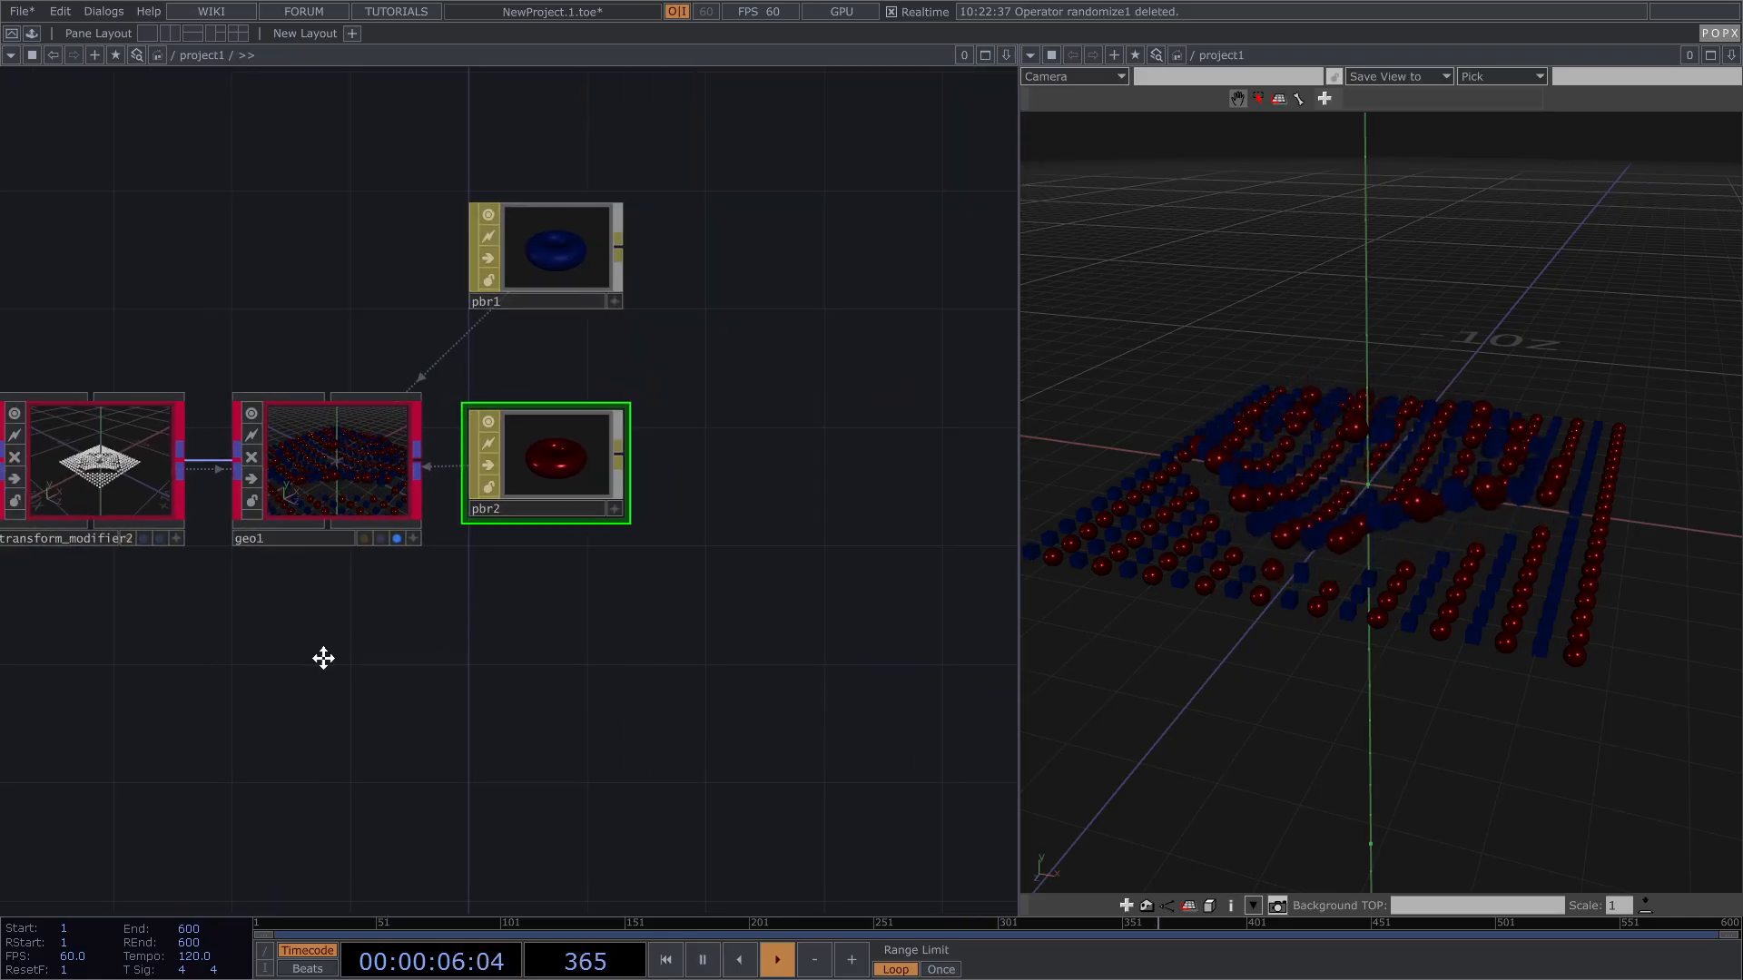
{"action": "left_click_drag", "start_coordinate": [308, 662], "coordinate": [662, 552]}
{"action": "scroll", "coordinate": [772, 487], "scroll_direction": "down", "scroll_amount": 3}
{"action": "left_click_drag", "start_coordinate": [488, 564], "coordinate": [541, 539]}
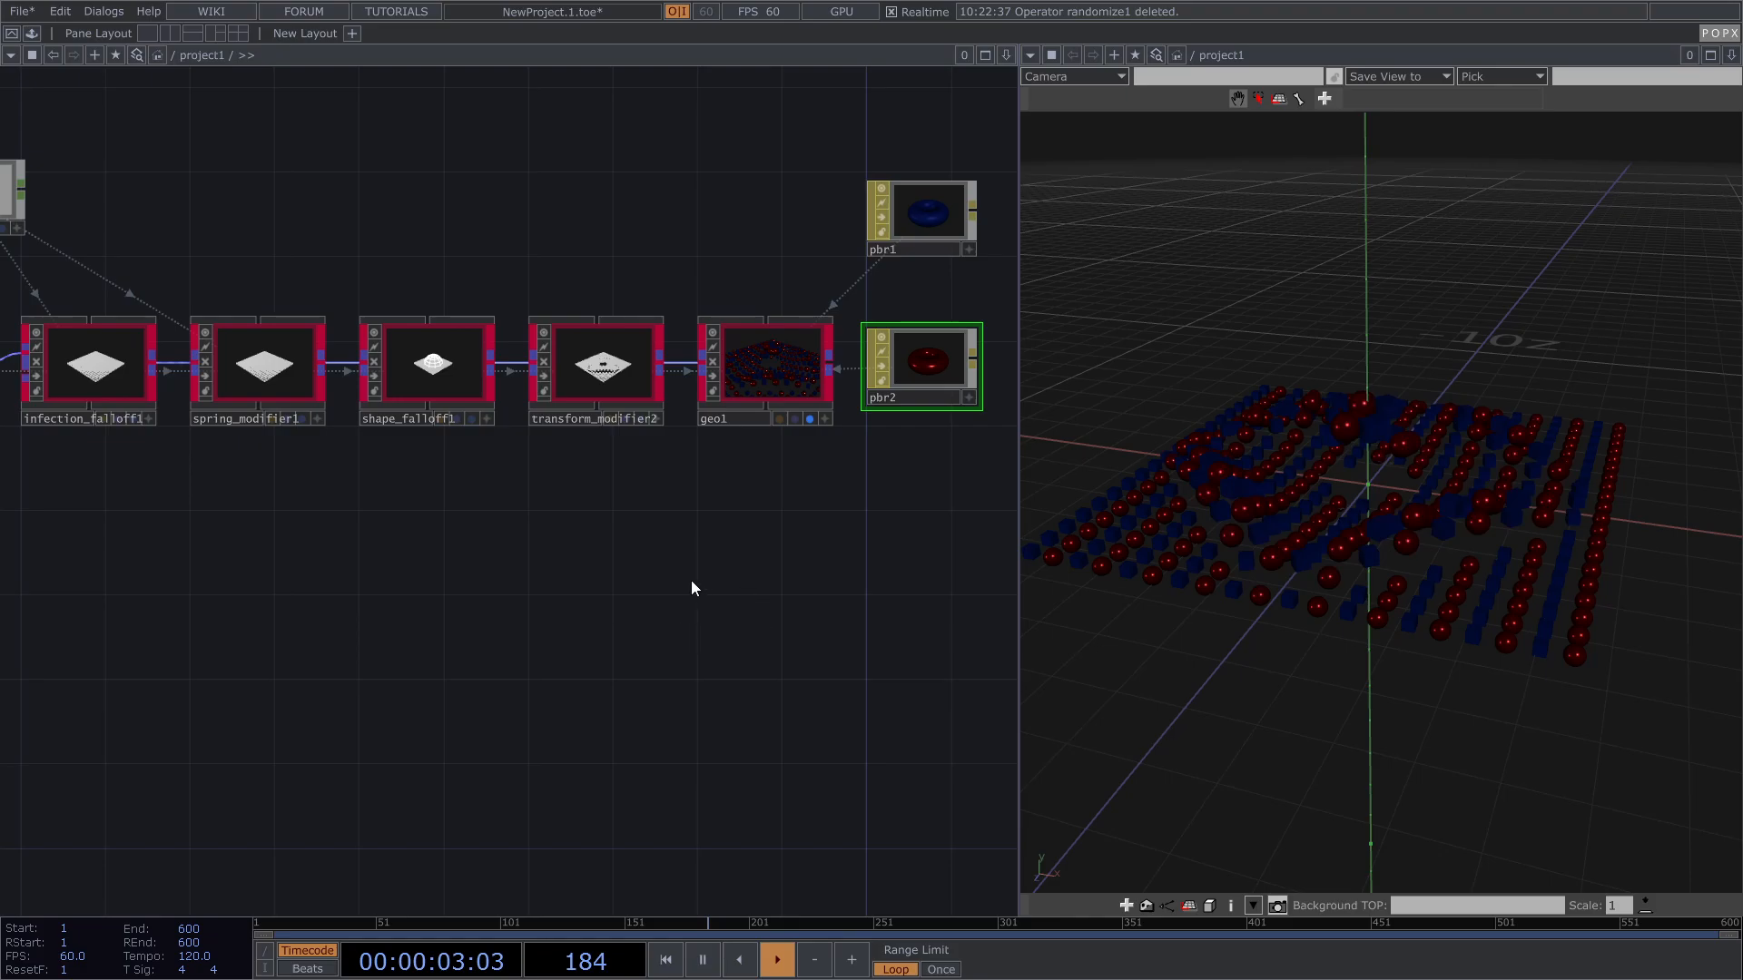
Step: Add an empty instance slot 2 to instancer1 and move sphere2 higher
{"action": "scroll", "coordinate": [690, 585], "scroll_direction": "down", "scroll_amount": 3}
{"action": "left_click_drag", "start_coordinate": [731, 603], "coordinate": [1017, 554]}
{"action": "left_click", "coordinate": [426, 397]}
{"action": "key", "text": "p"}
{"action": "scroll", "coordinate": [498, 459], "scroll_direction": "up", "scroll_amount": 3}
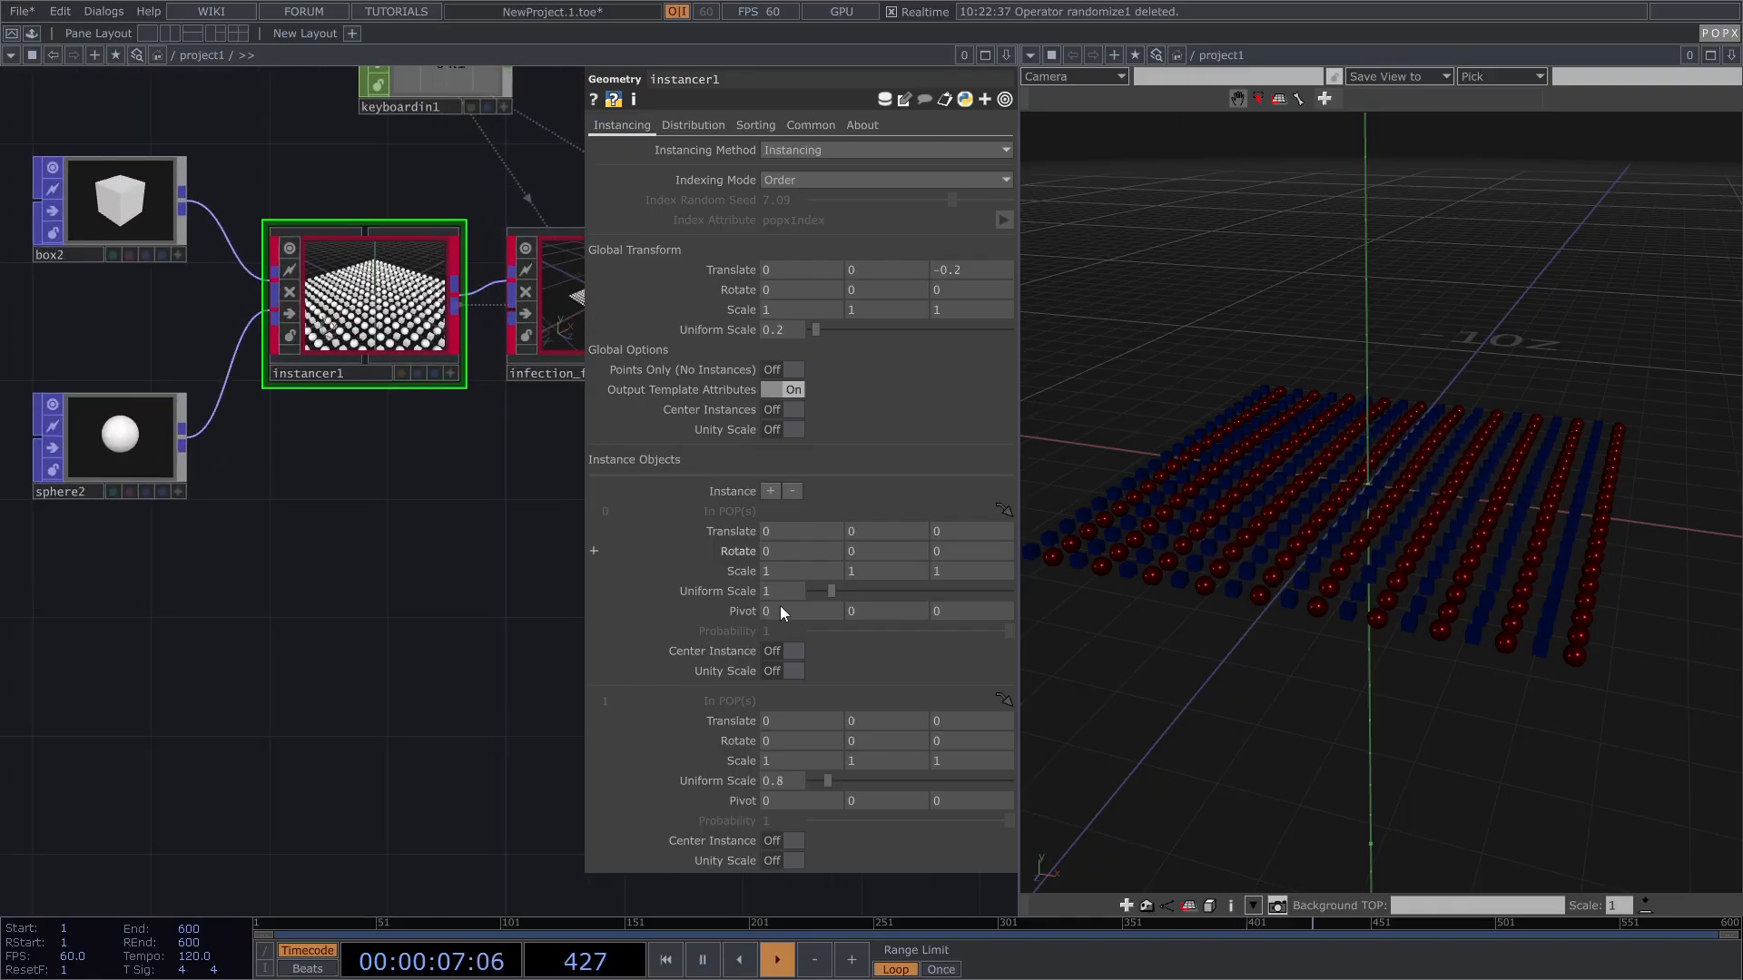
{"action": "left_click", "coordinate": [767, 493]}
{"action": "left_click_drag", "start_coordinate": [292, 545], "coordinate": [458, 541]}
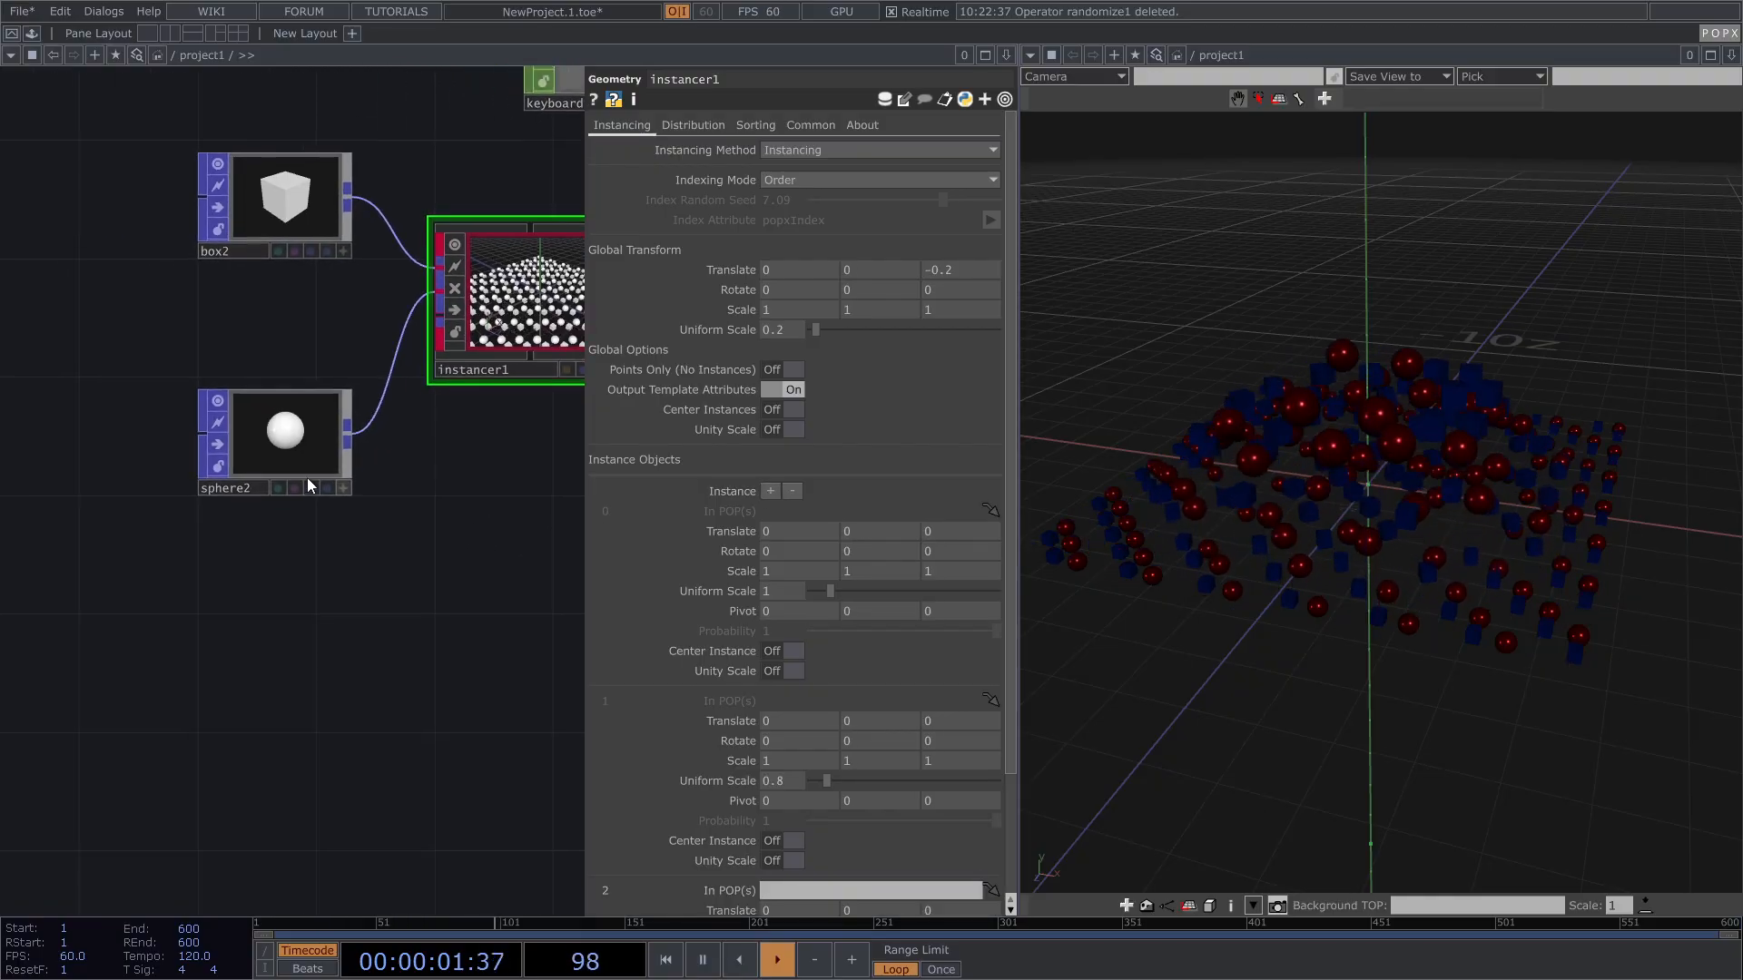
{"action": "left_click_drag", "start_coordinate": [278, 463], "coordinate": [247, 406]}
Step: Create a Torus POP torus1 and wire it into instancer1 as the third shape
{"action": "key", "text": "Tab"}
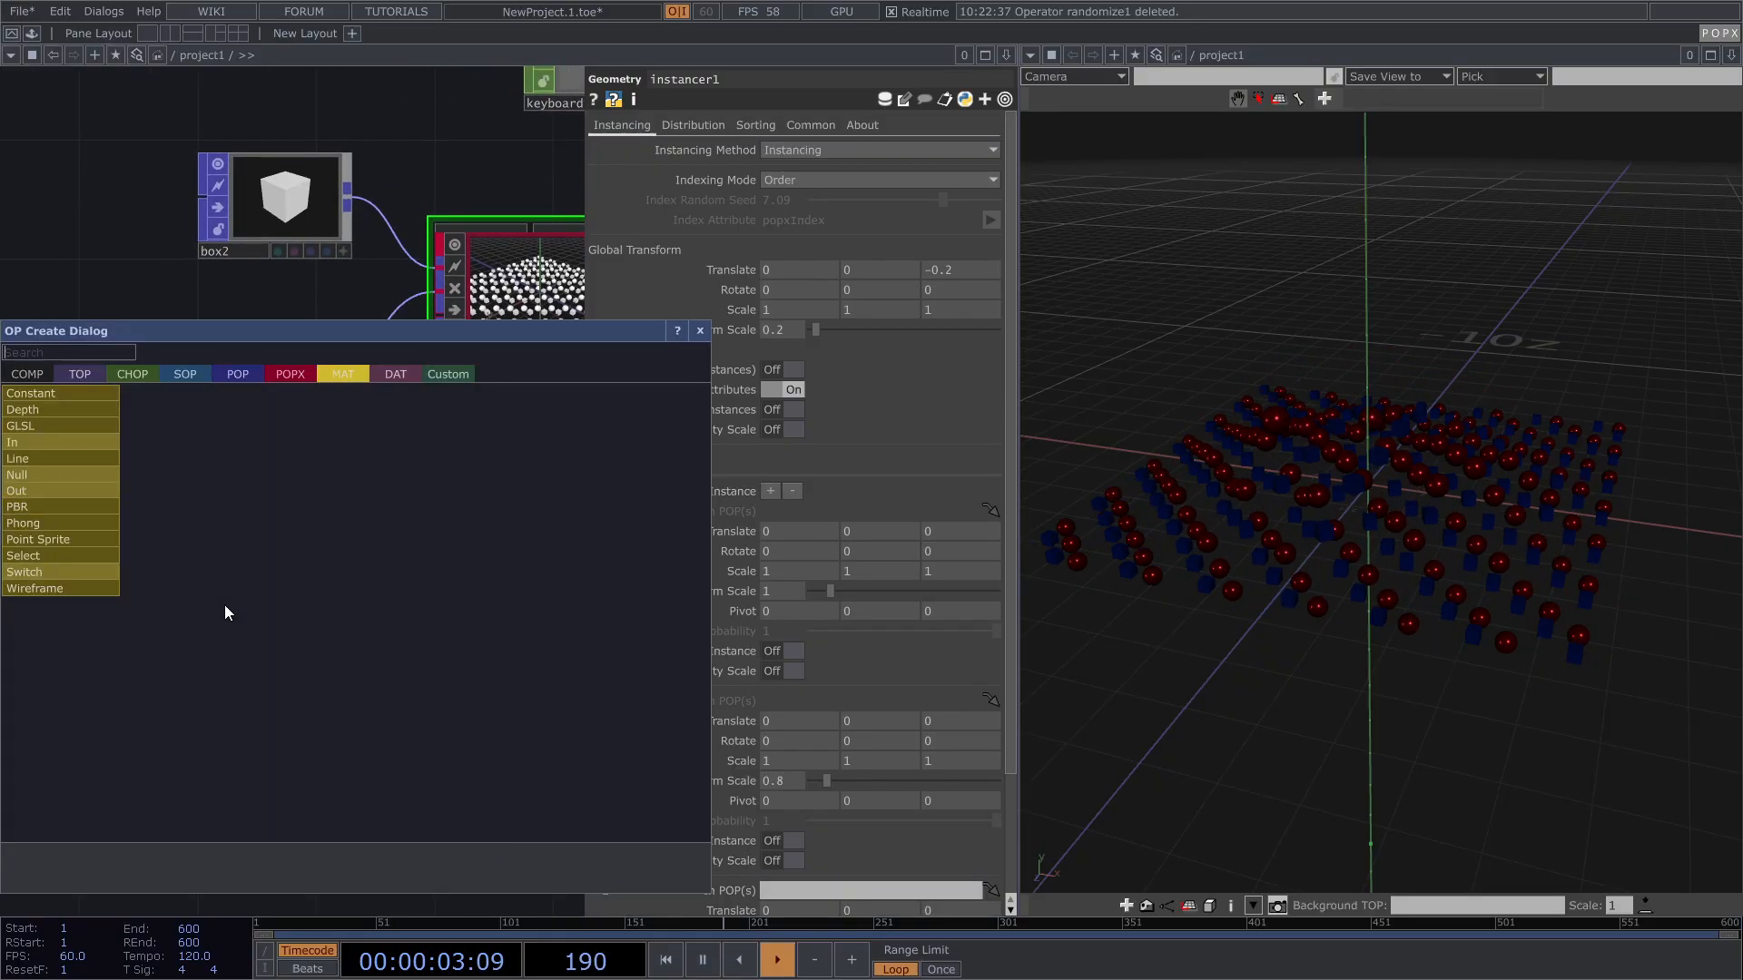
{"action": "left_click", "coordinate": [235, 380]}
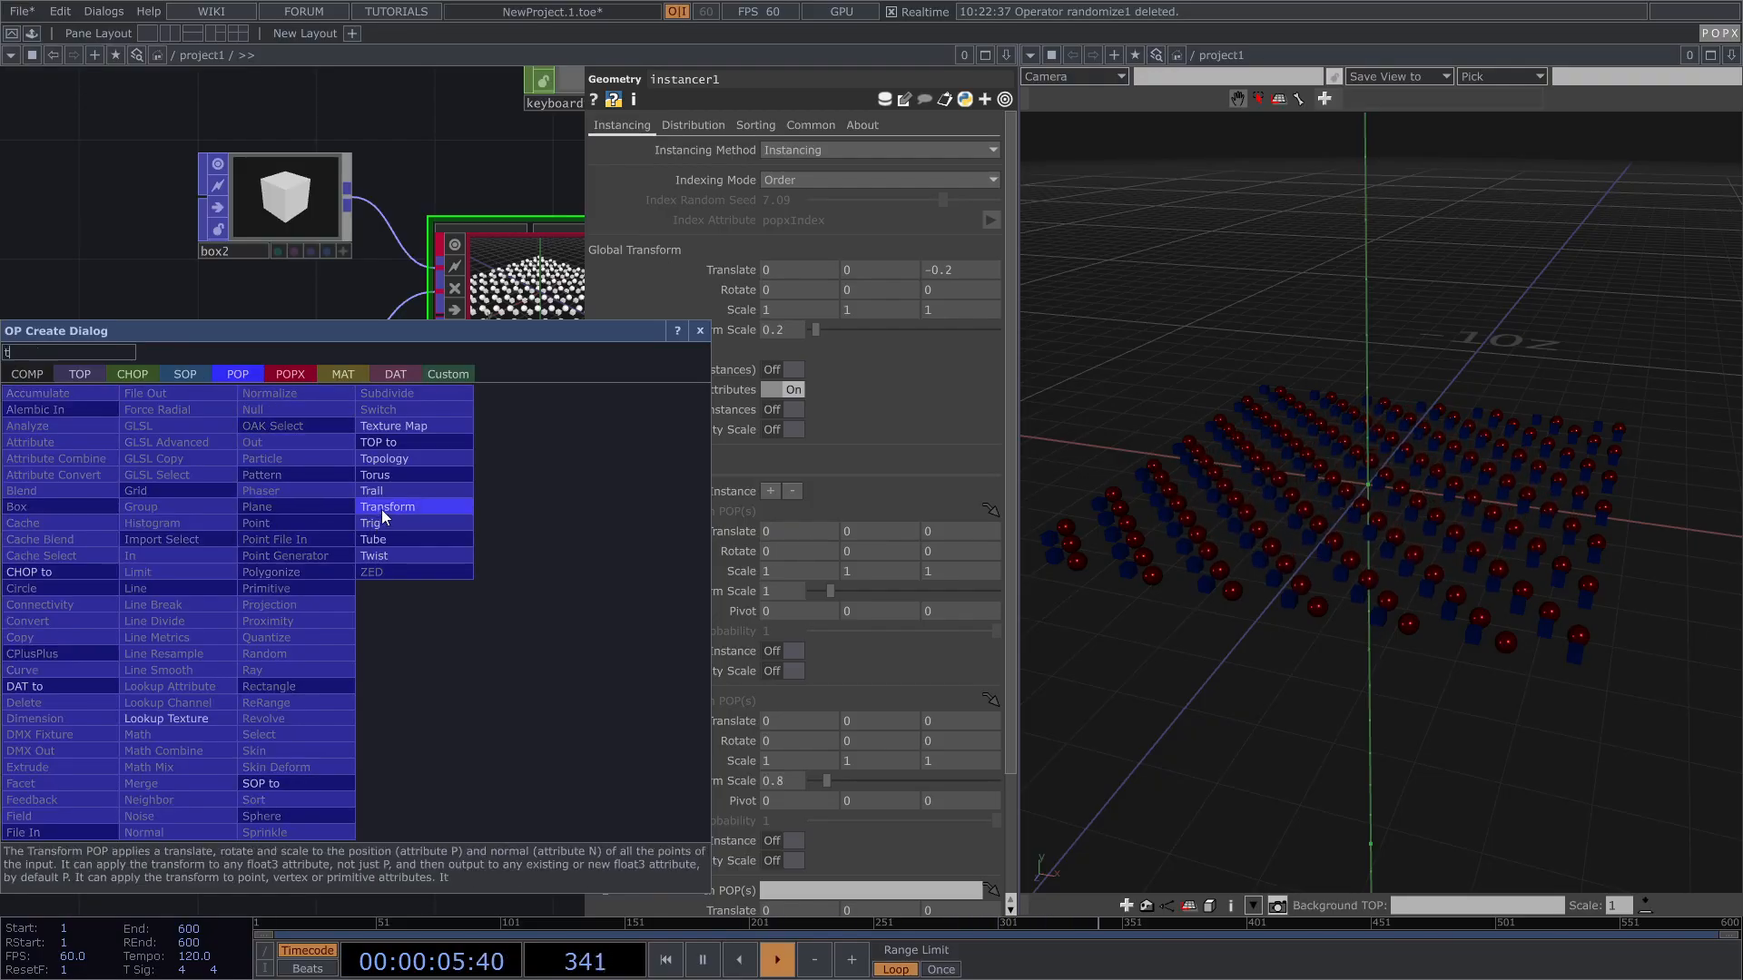
{"action": "left_click", "coordinate": [377, 478]}
{"action": "left_click", "coordinate": [191, 652]}
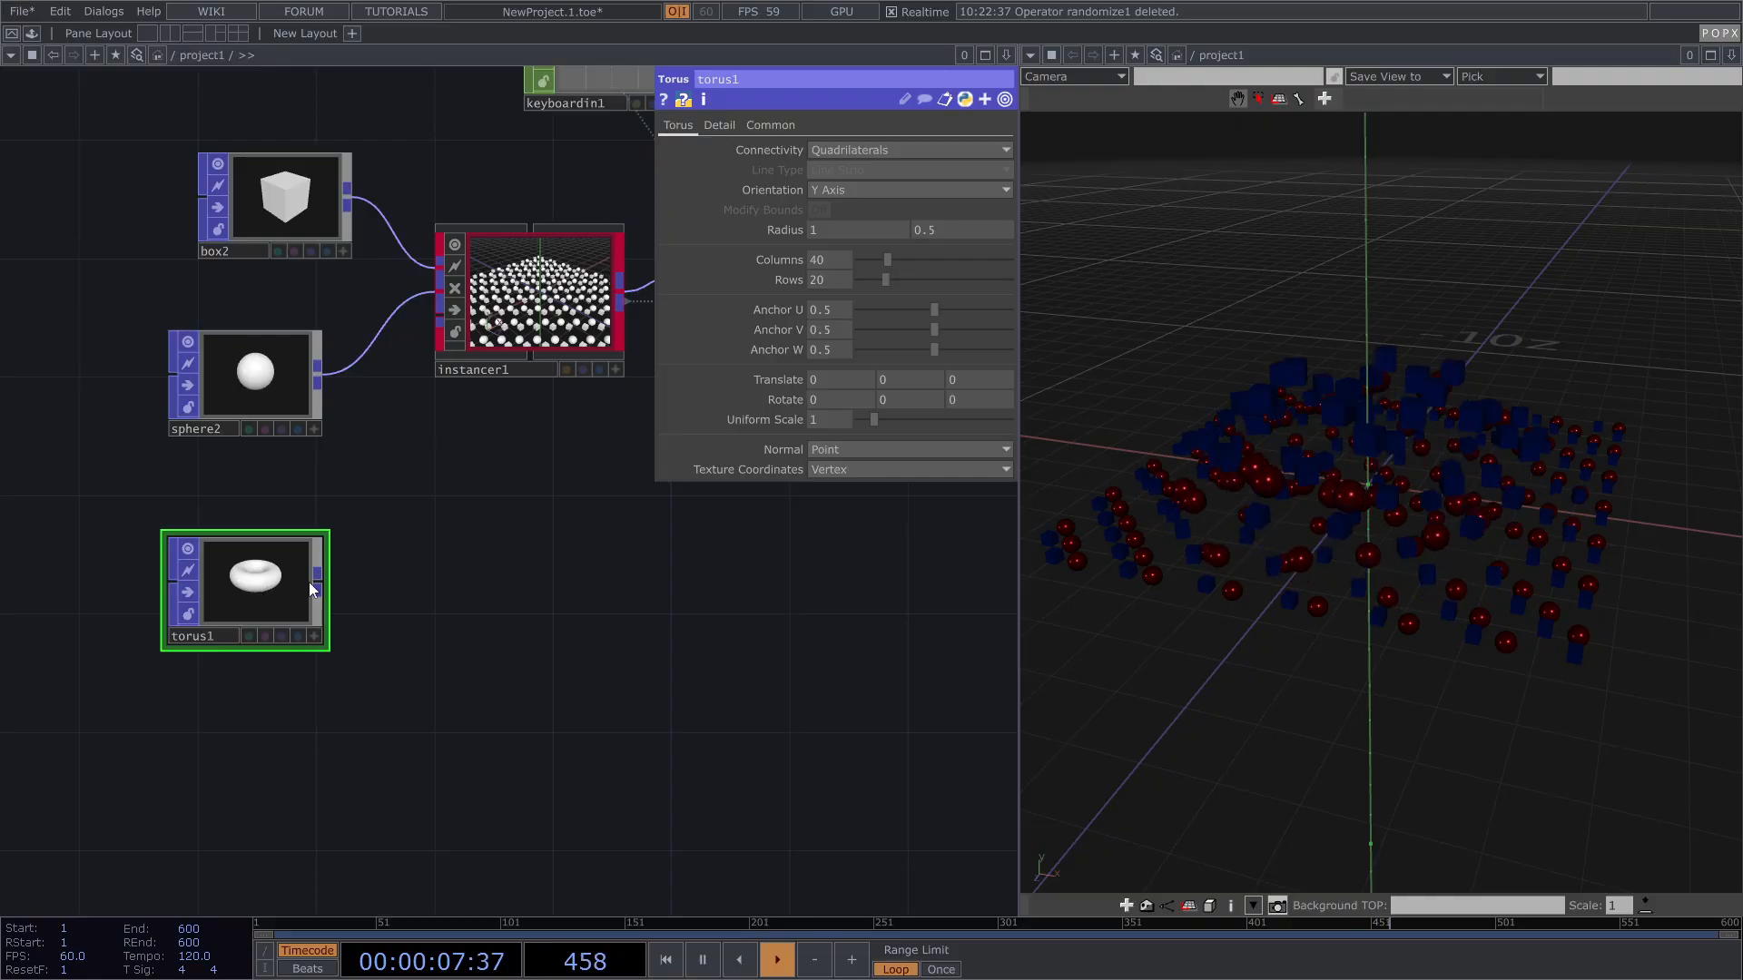
{"action": "left_click_drag", "start_coordinate": [329, 576], "coordinate": [439, 322]}
Step: Select geo1 to see its new empty third material slot
{"action": "left_click_drag", "start_coordinate": [462, 599], "coordinate": [183, 669]}
{"action": "scroll", "coordinate": [183, 669], "scroll_direction": "down", "scroll_amount": 3}
{"action": "left_click_drag", "start_coordinate": [622, 634], "coordinate": [315, 660]}
{"action": "left_click", "coordinate": [458, 577]}
{"action": "left_click_drag", "start_coordinate": [319, 372], "coordinate": [159, 297]}
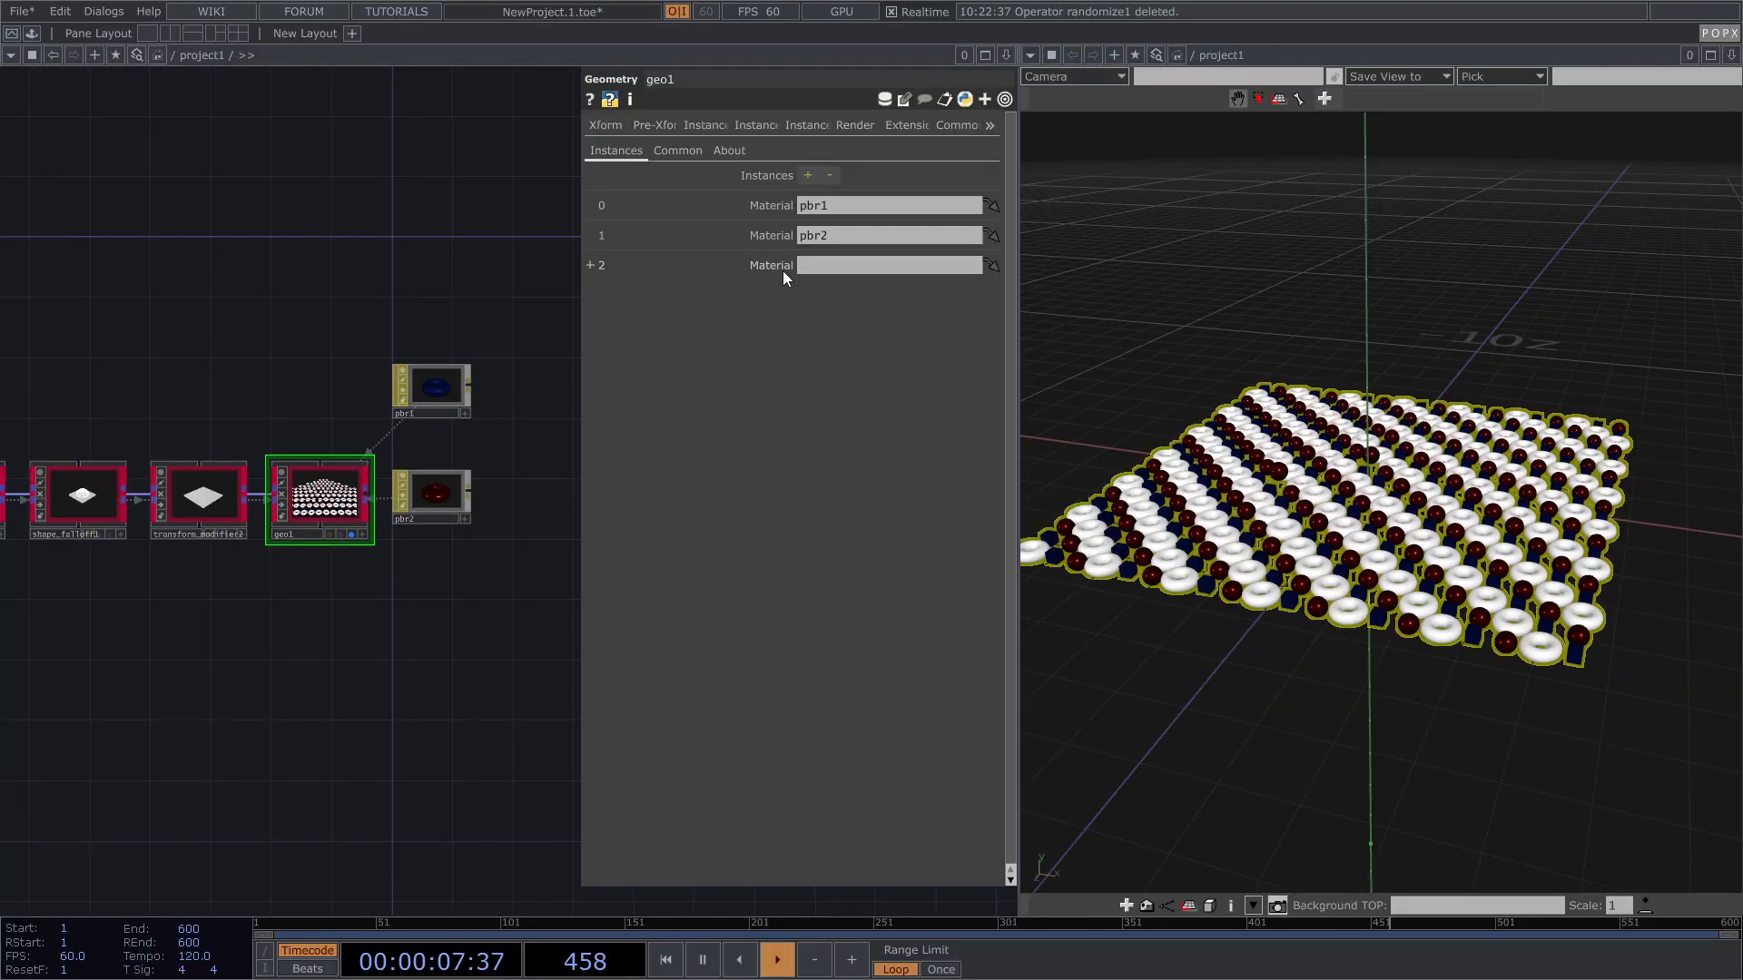
Step: Create a new PBR material, pbr3, and assign it to geo1's third material slot
{"action": "key", "text": "Tab"}
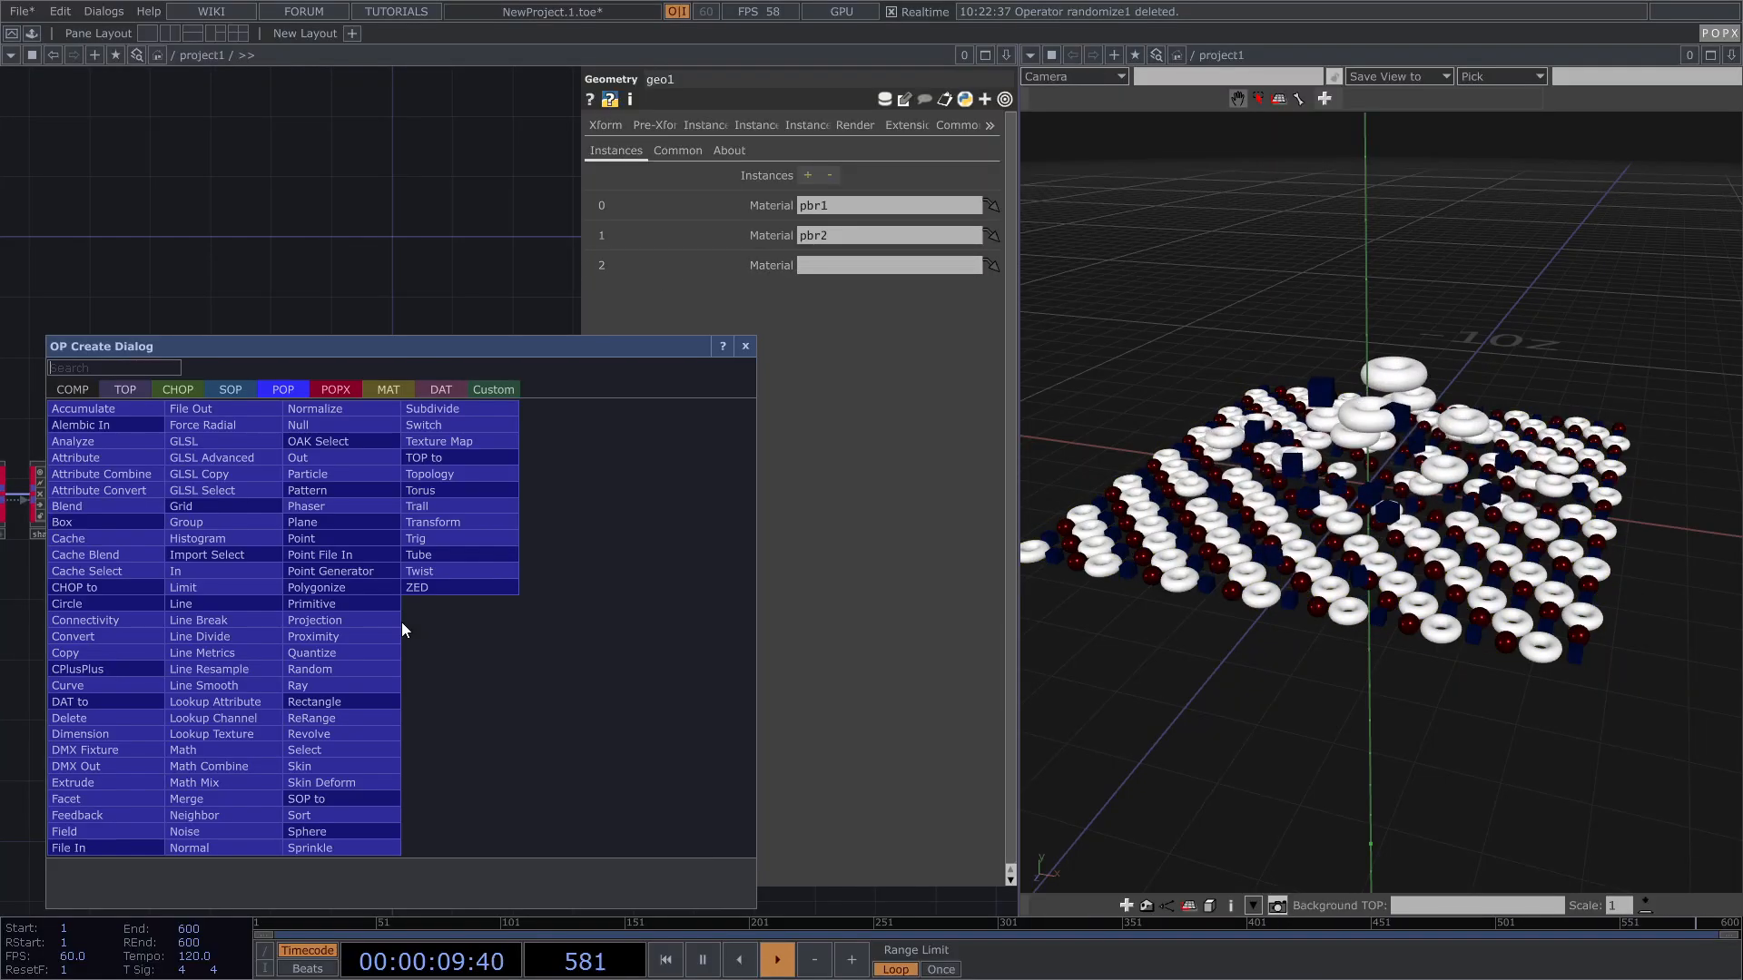
{"action": "type", "text": "p"}
{"action": "left_click", "coordinate": [389, 390]}
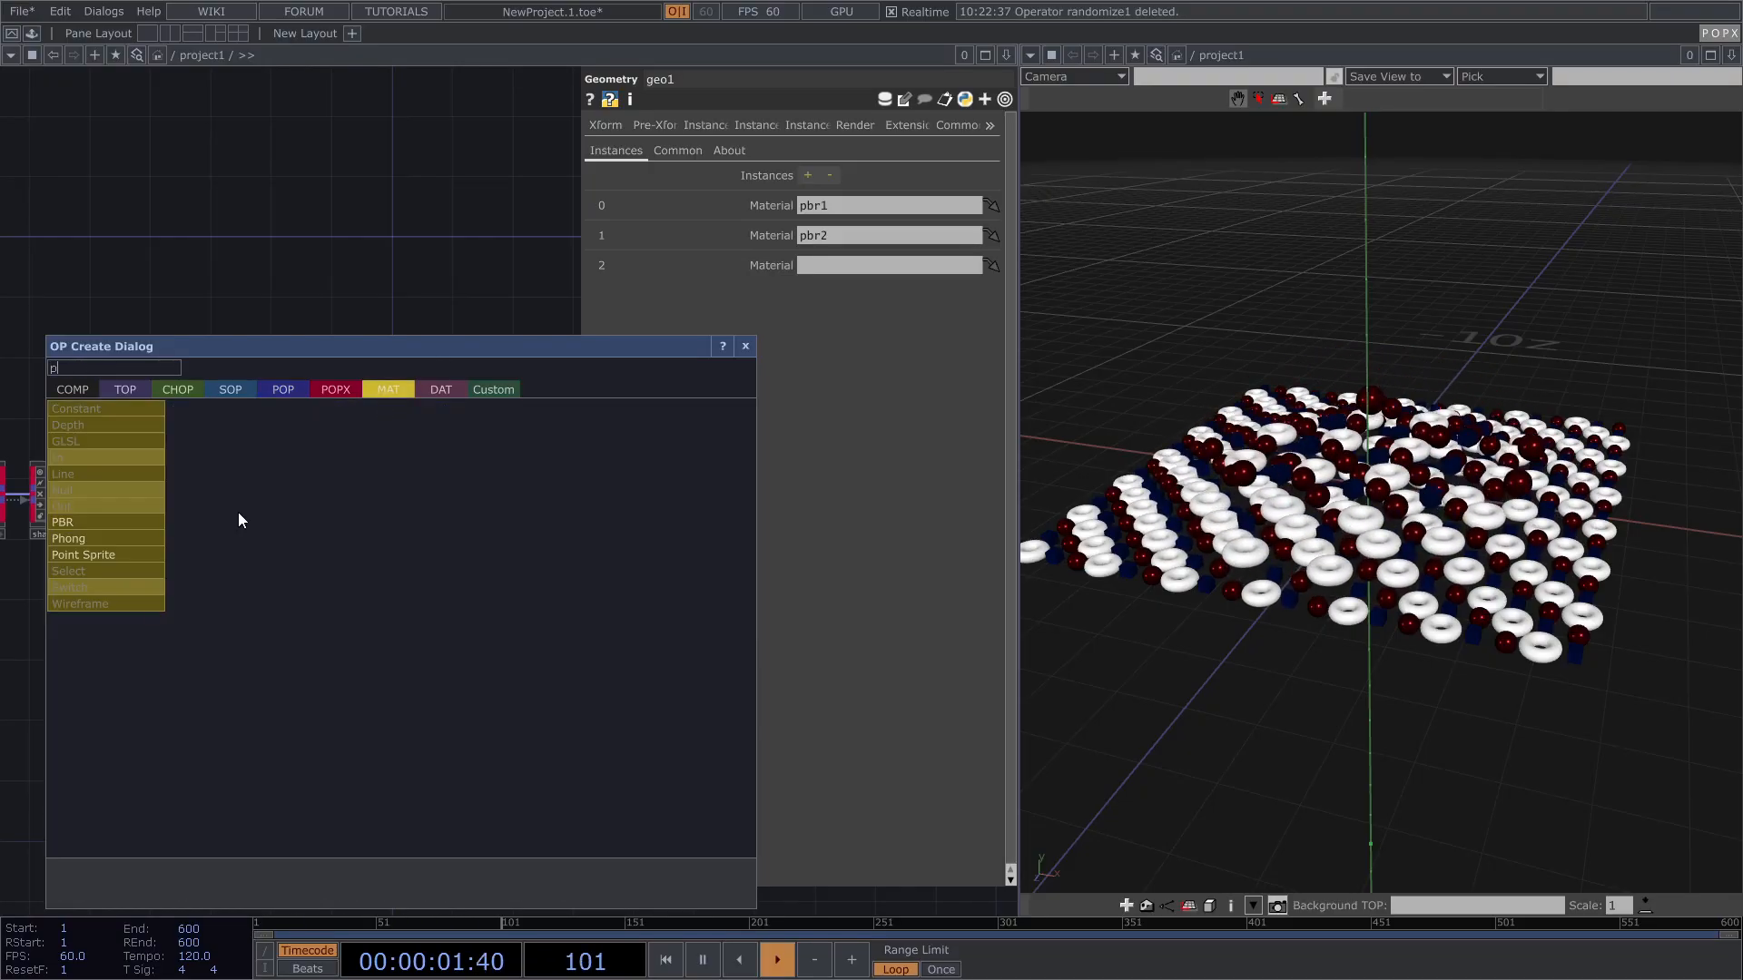
{"action": "left_click", "coordinate": [95, 524]}
{"action": "left_click", "coordinate": [445, 580]}
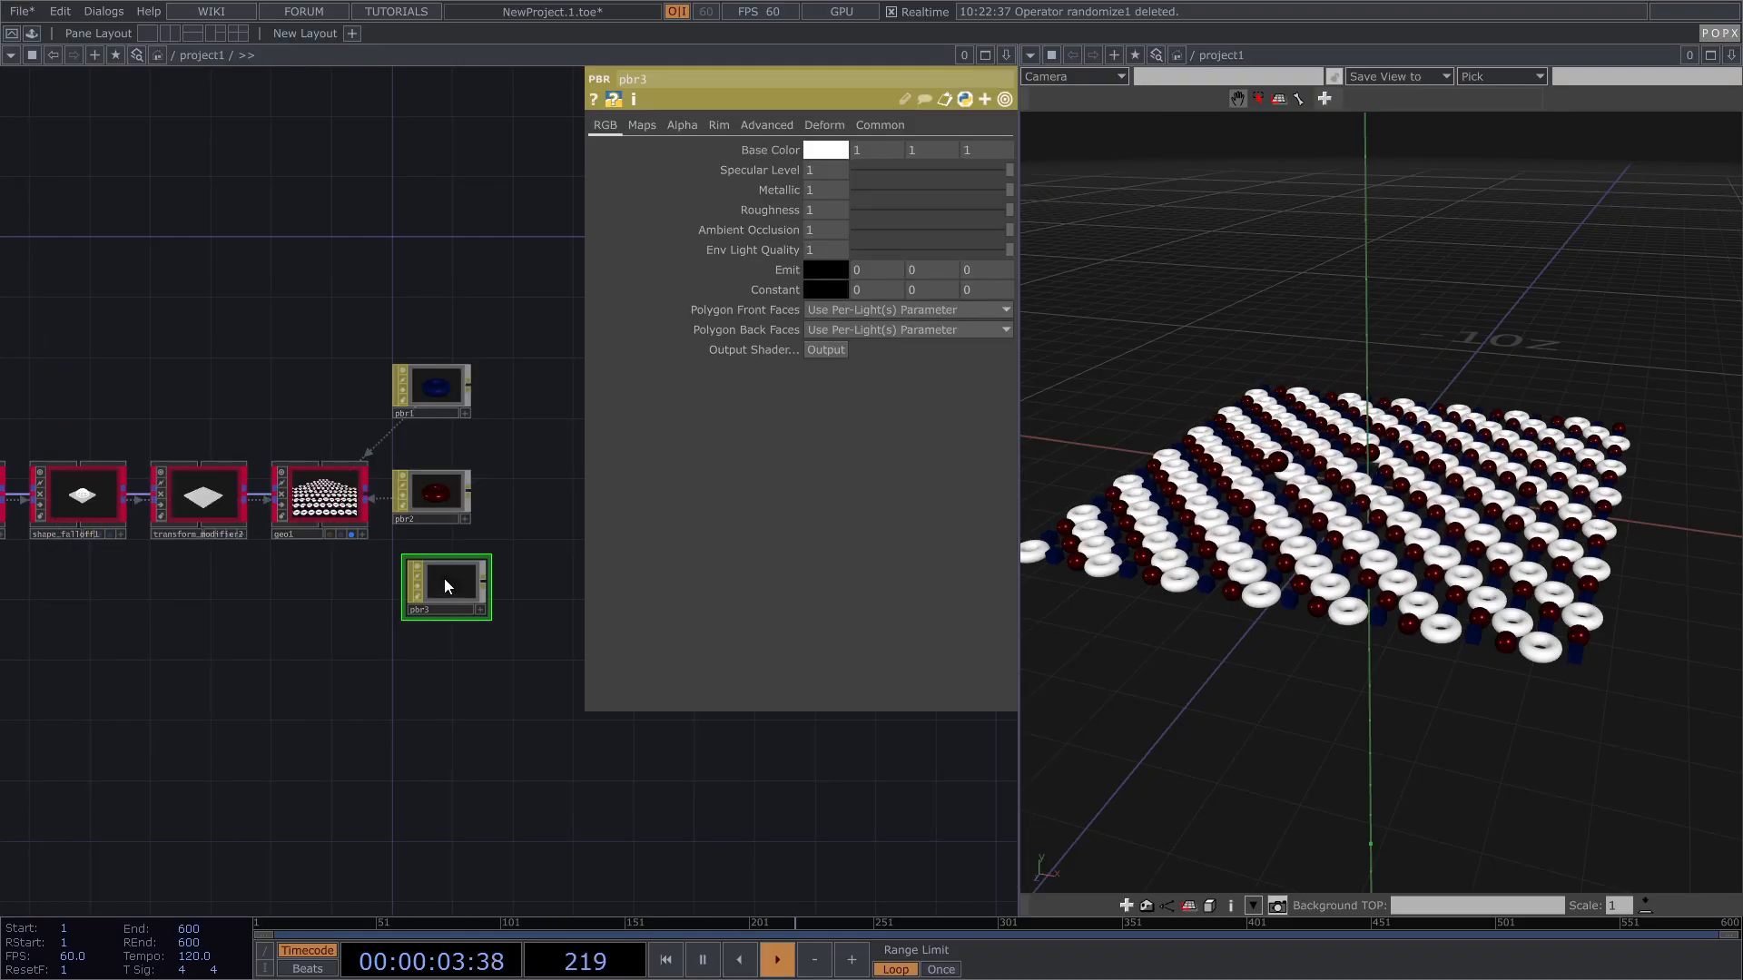
{"action": "left_click_drag", "start_coordinate": [426, 588], "coordinate": [855, 268]}
{"action": "left_click", "coordinate": [482, 581]}
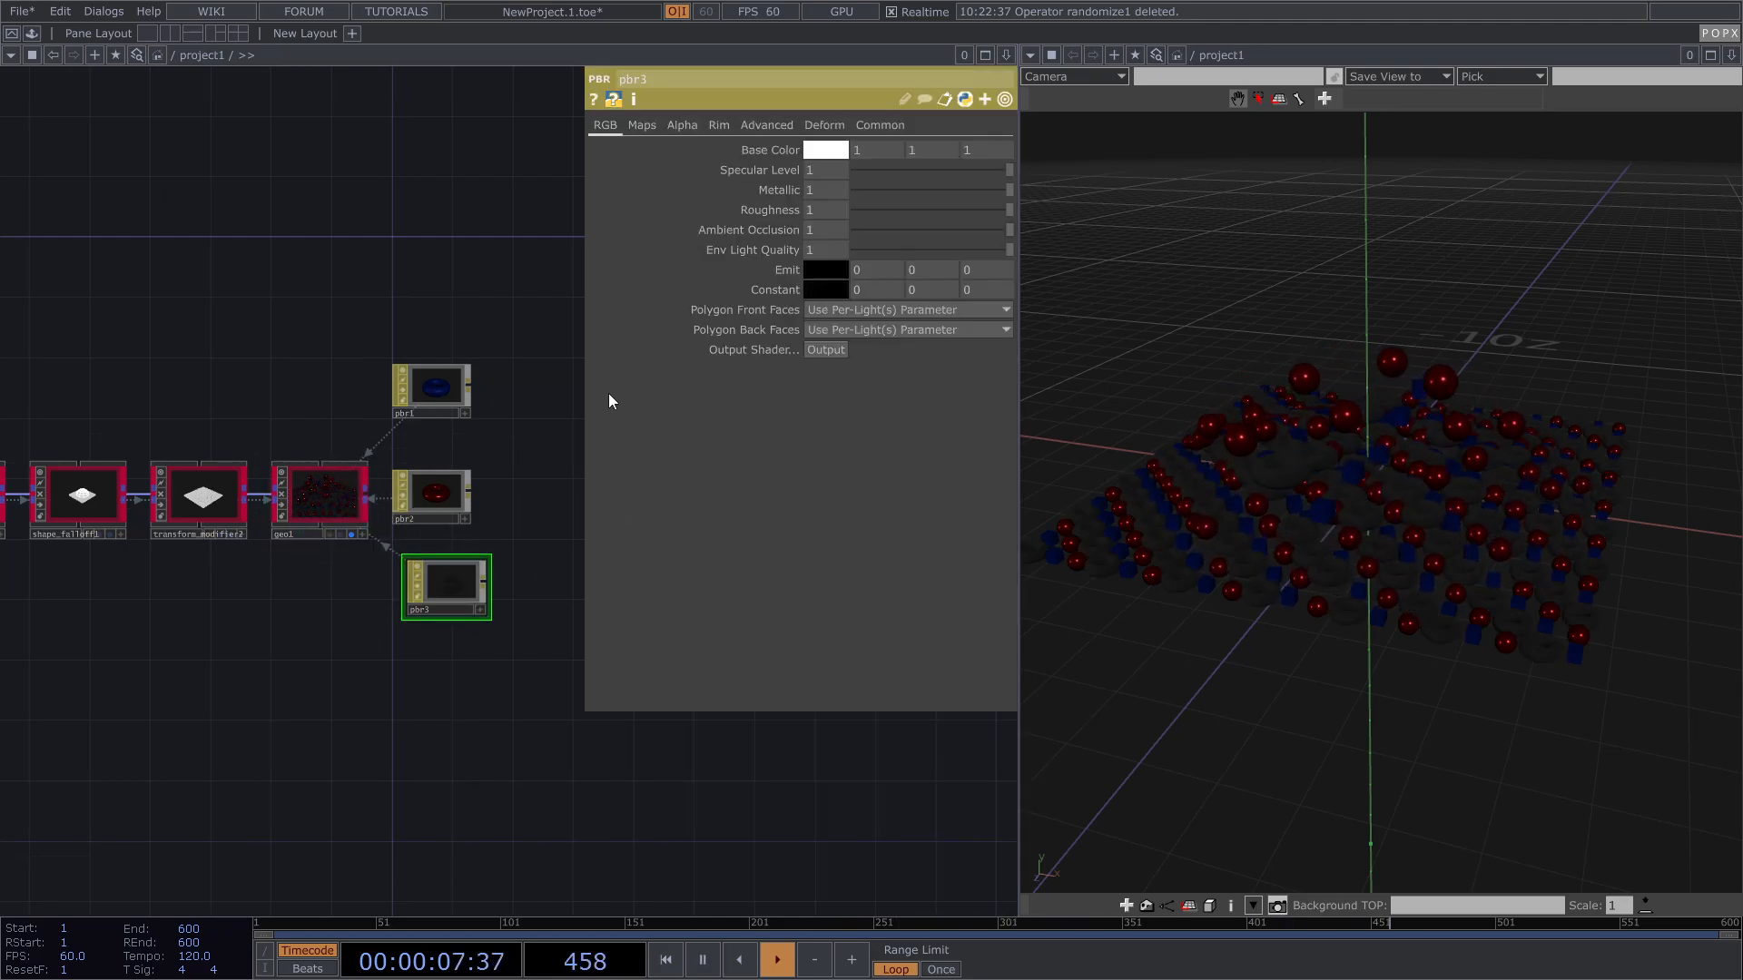
Step: Give pbr3 a bright green base colour, metallic 0.135 and roughness 0.229
{"action": "left_click", "coordinate": [821, 150]}
{"action": "left_click", "coordinate": [859, 67]}
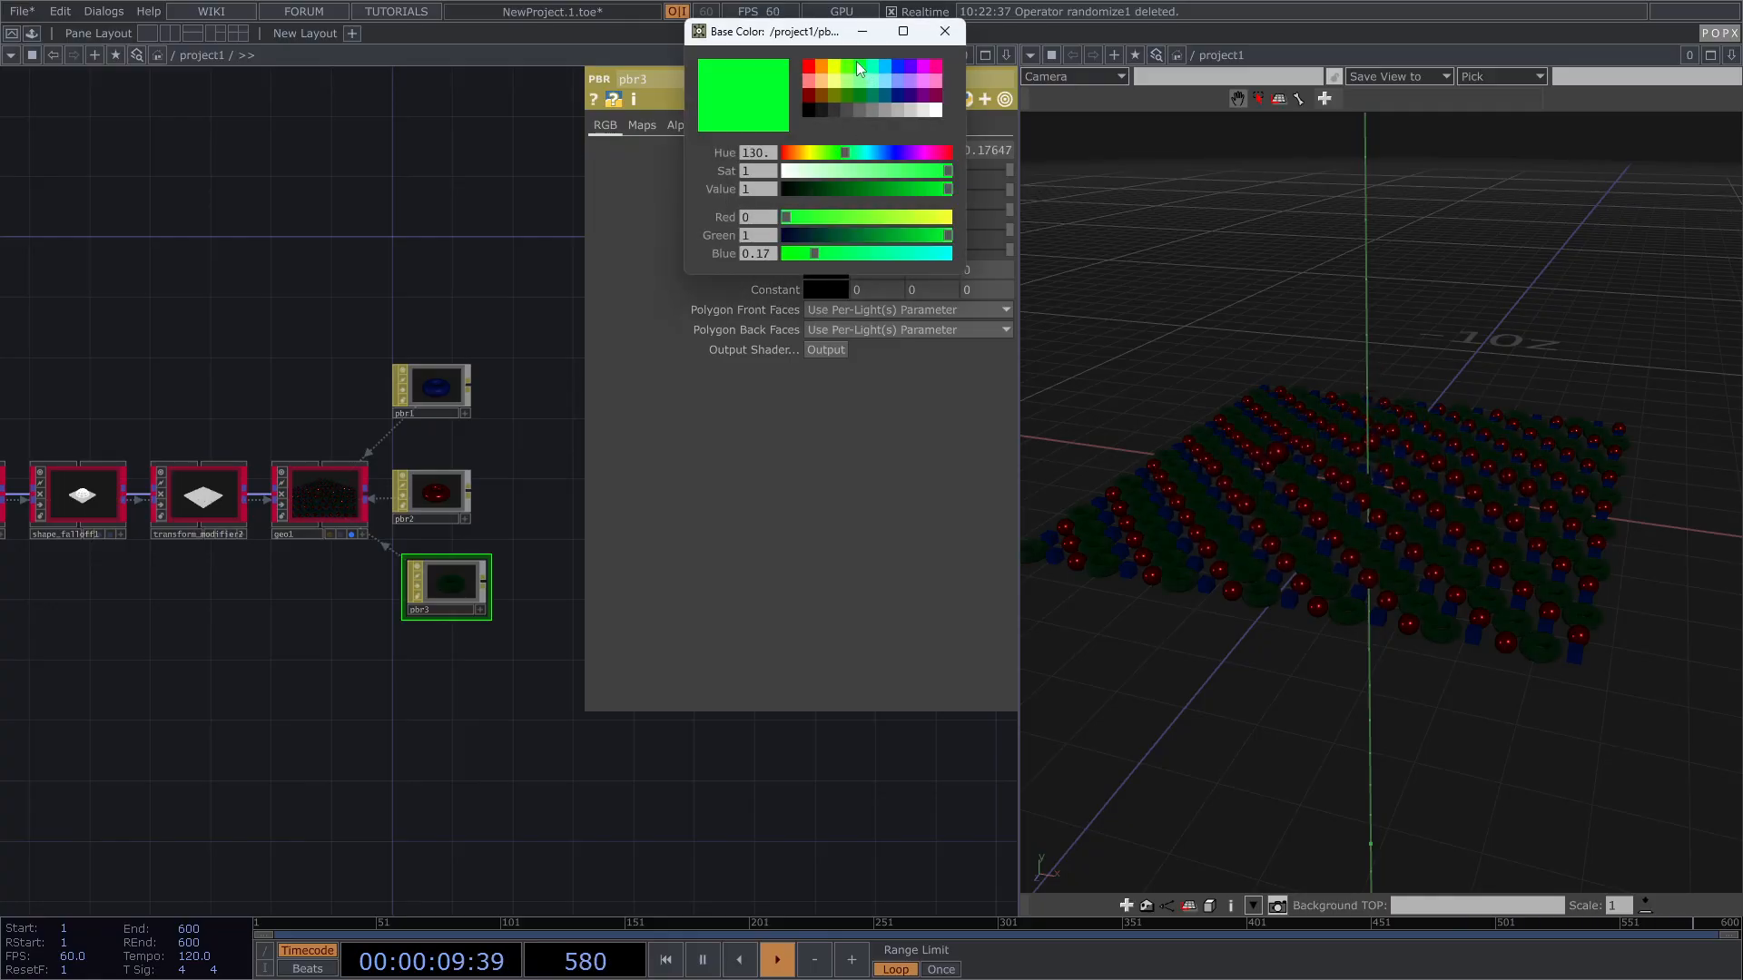
{"action": "left_click", "coordinate": [945, 38]}
{"action": "left_click", "coordinate": [877, 191]}
{"action": "left_click_drag", "start_coordinate": [915, 214], "coordinate": [892, 209]}
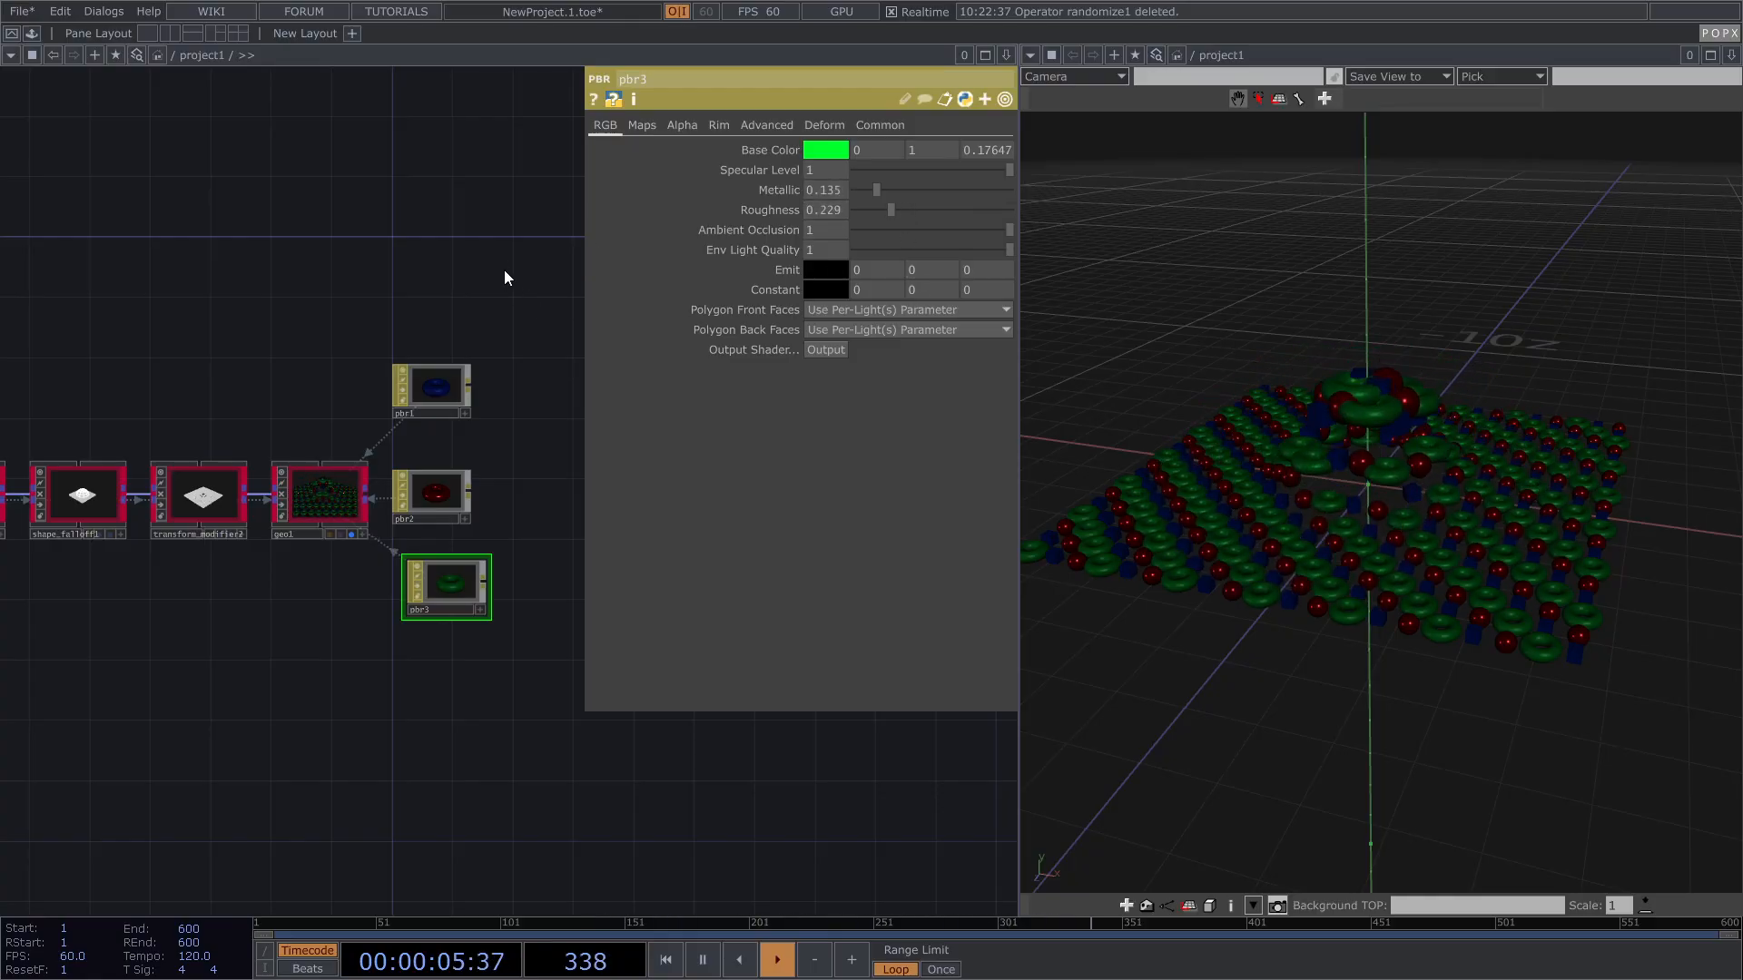
{"action": "scroll", "coordinate": [518, 334], "scroll_direction": "down", "scroll_amount": 4}
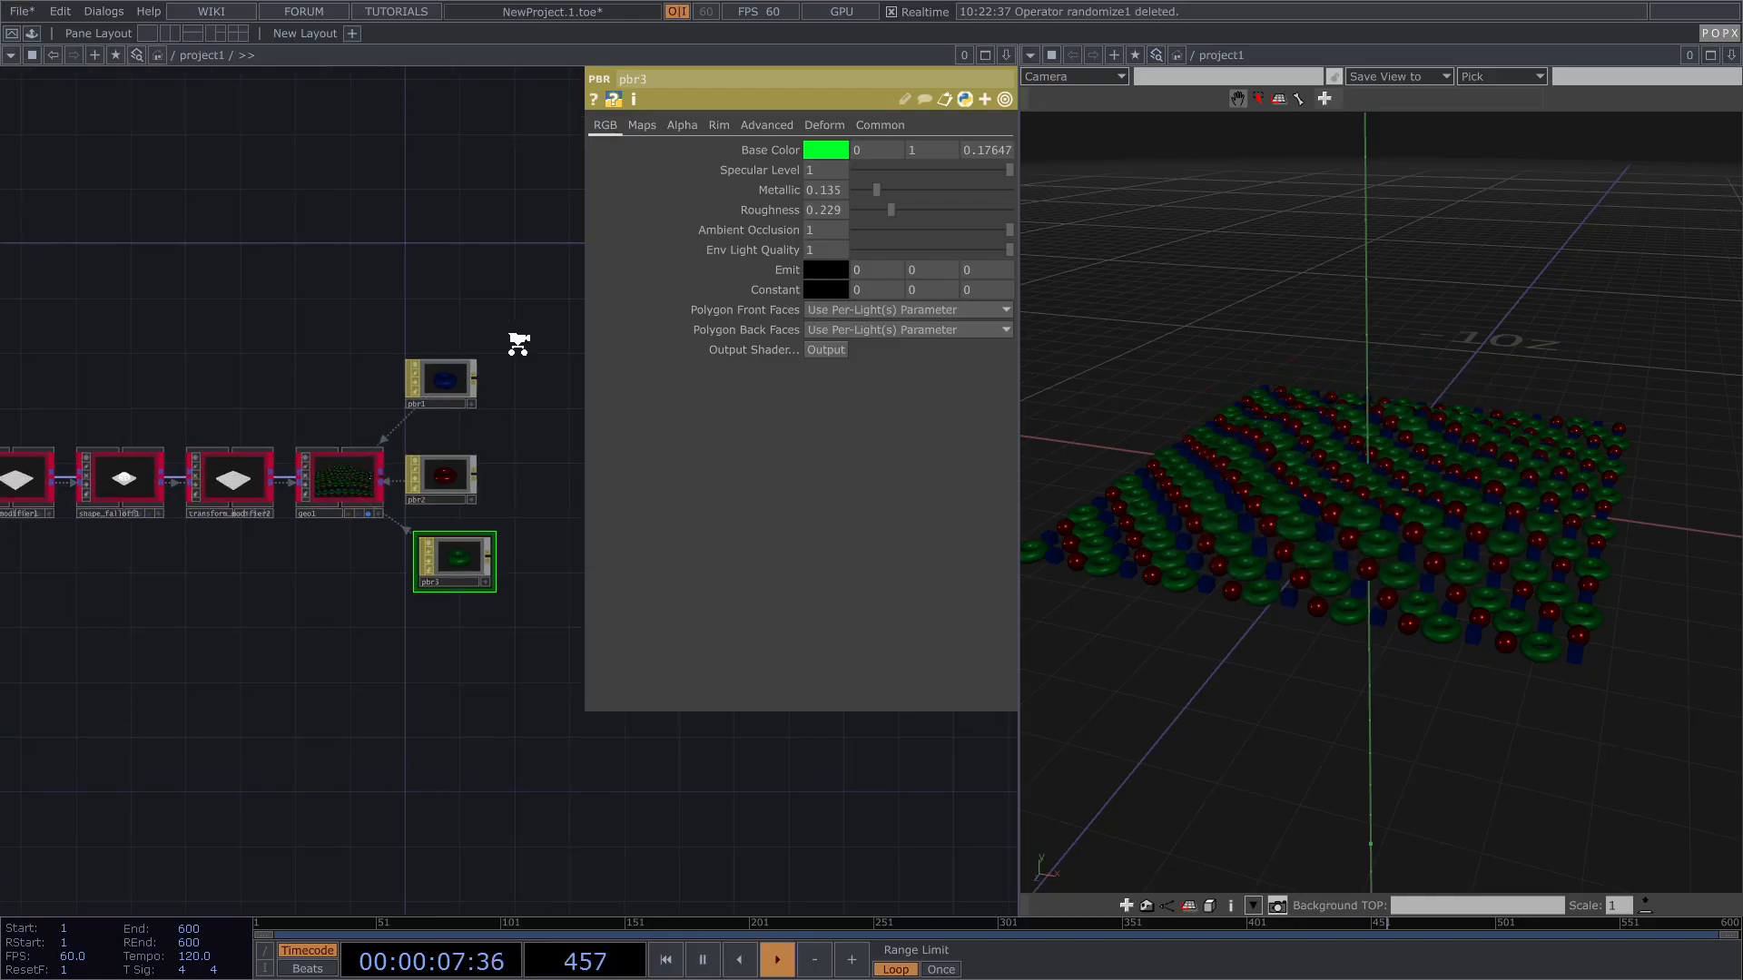
Step: Box-select all 13 operators in project1 and delete them, leaving an empty network
{"action": "left_click_drag", "start_coordinate": [199, 473], "coordinate": [282, 492]}
{"action": "scroll", "coordinate": [205, 436], "scroll_direction": "up", "scroll_amount": 3}
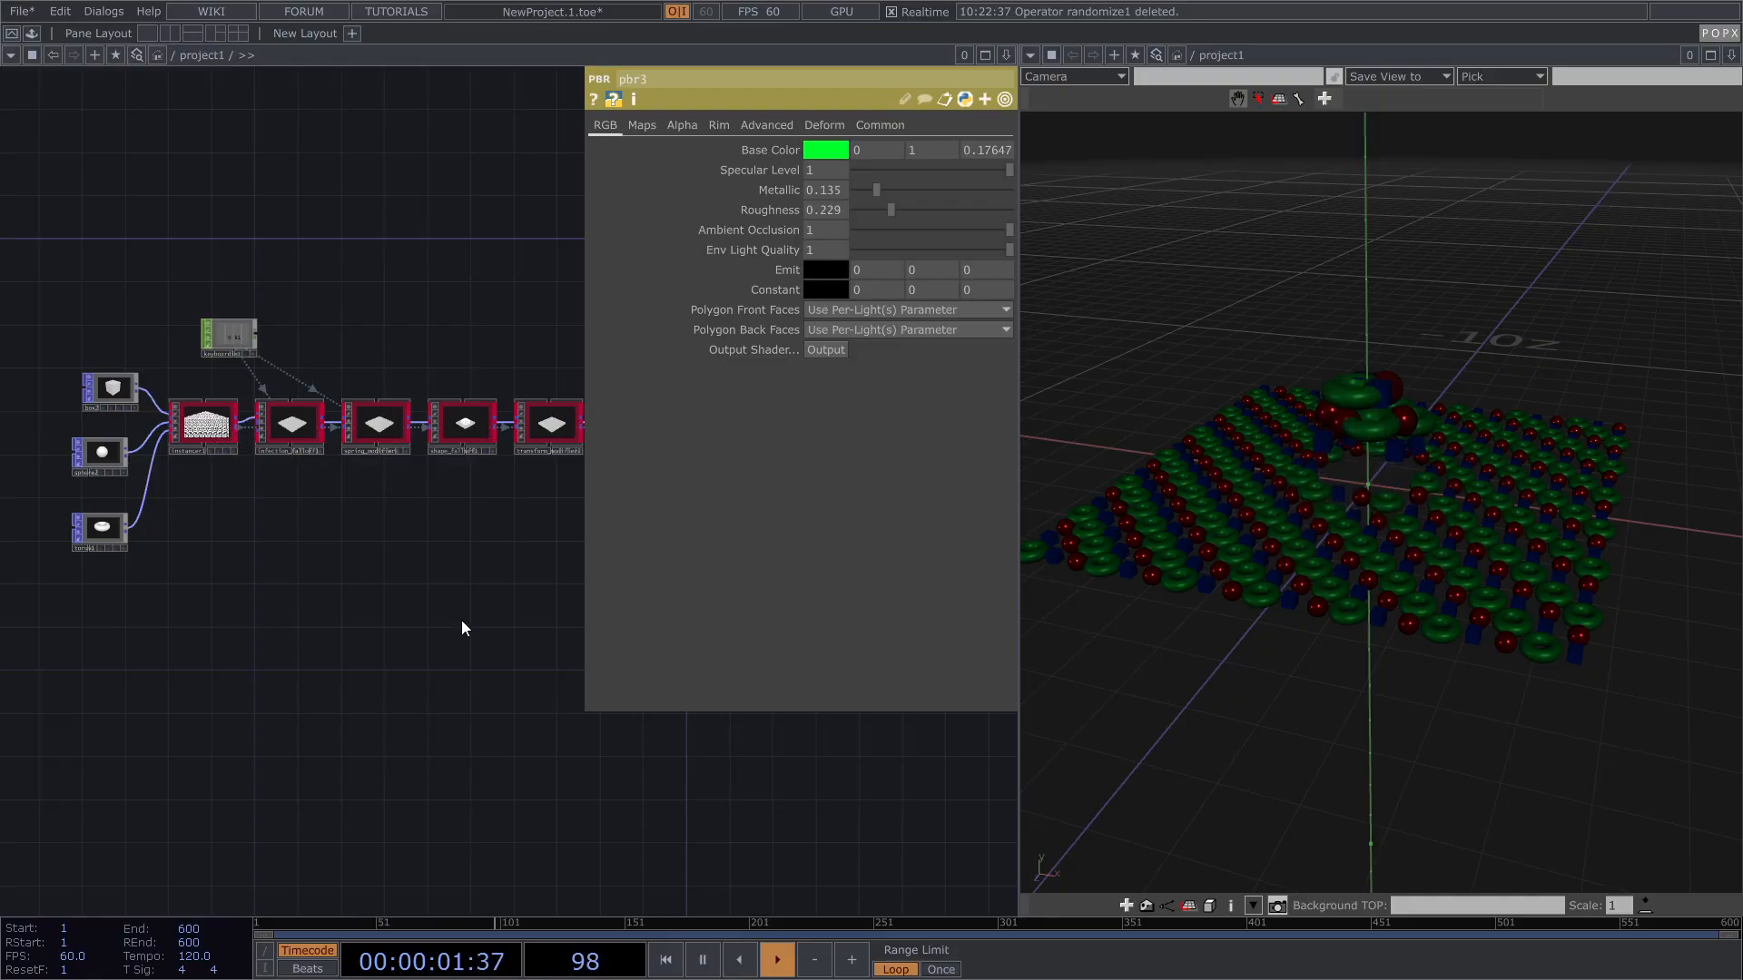
{"action": "key", "text": "p"}
{"action": "left_click_drag", "start_coordinate": [363, 615], "coordinate": [426, 613]}
{"action": "left_click_drag", "start_coordinate": [69, 663], "coordinate": [875, 247]}
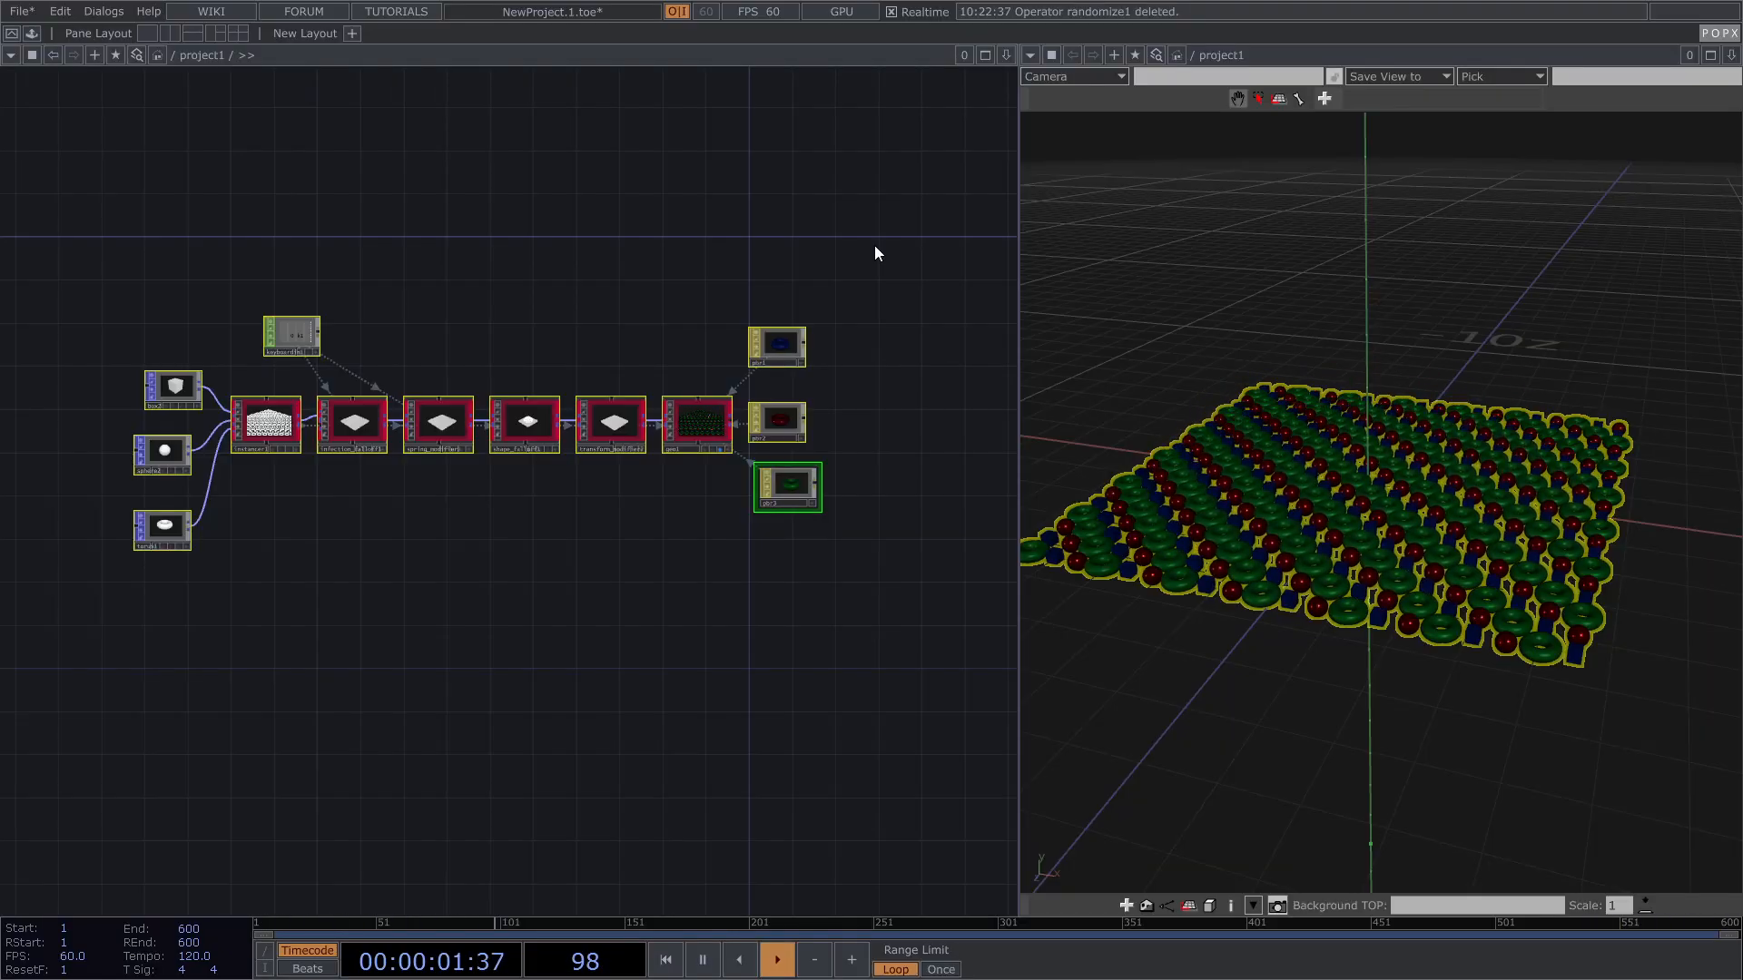
{"action": "key", "text": "Delete"}
{"action": "left_click_drag", "start_coordinate": [523, 473], "coordinate": [618, 434]}
Step: Place a POPX Aim node, aim1, alone in the empty project1 network
{"action": "key", "text": "Tab"}
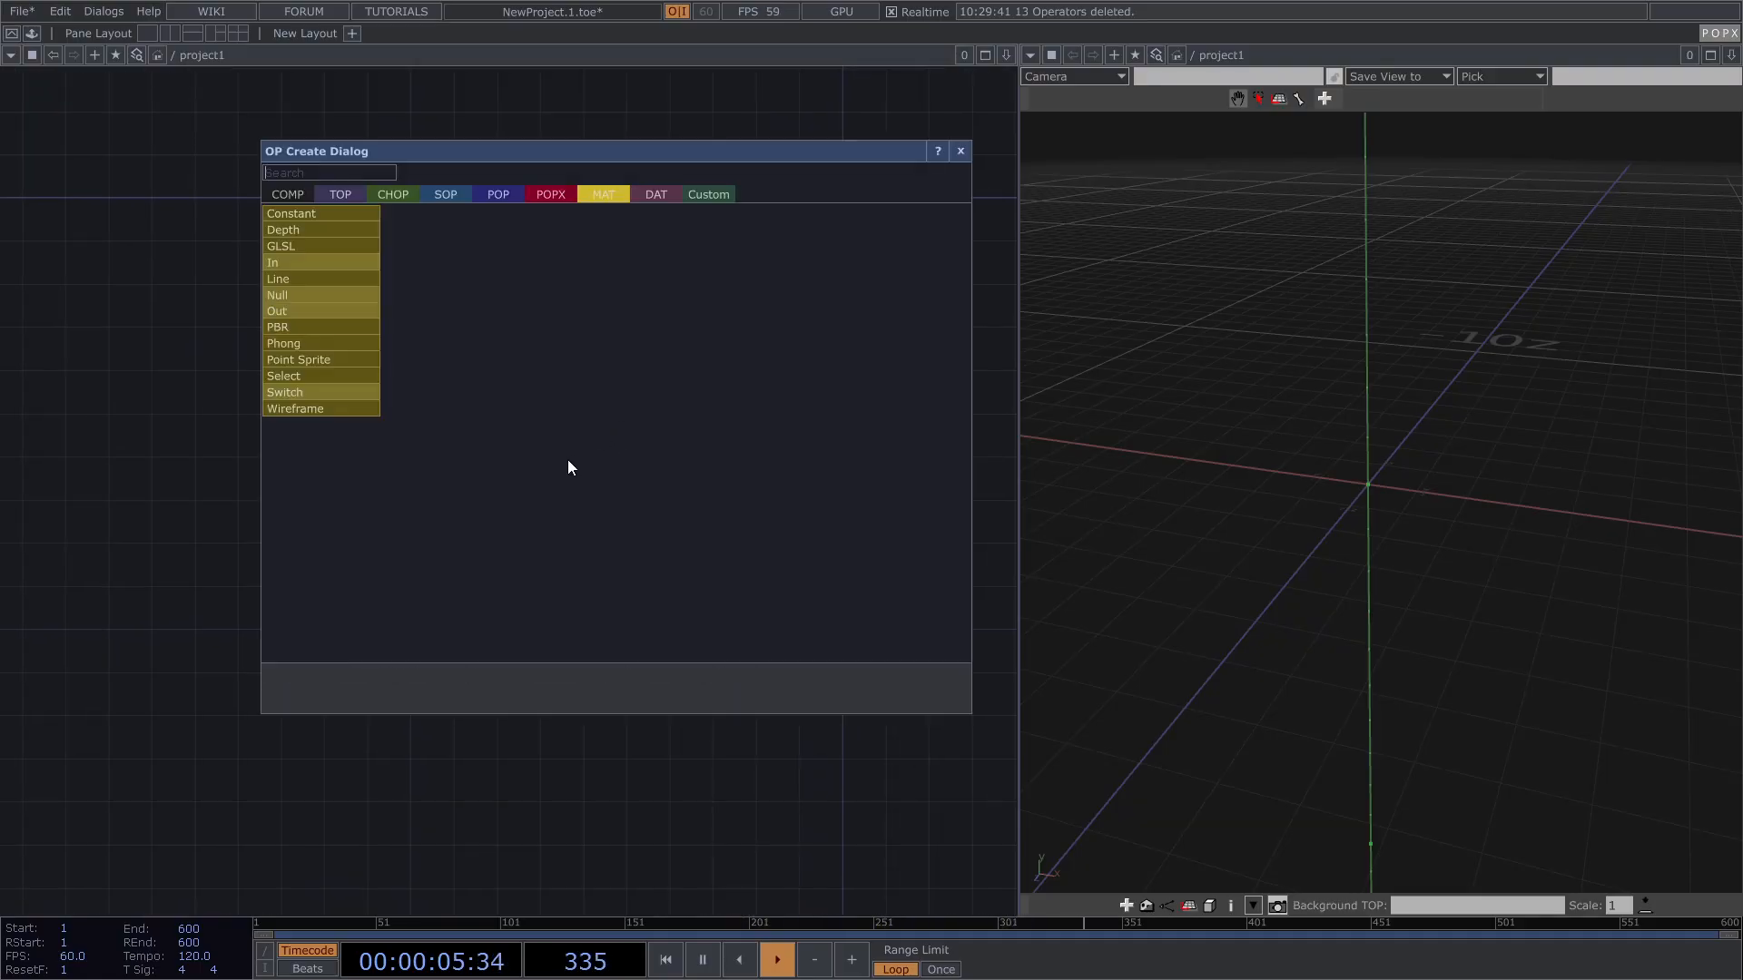
{"action": "left_click", "coordinate": [552, 196]}
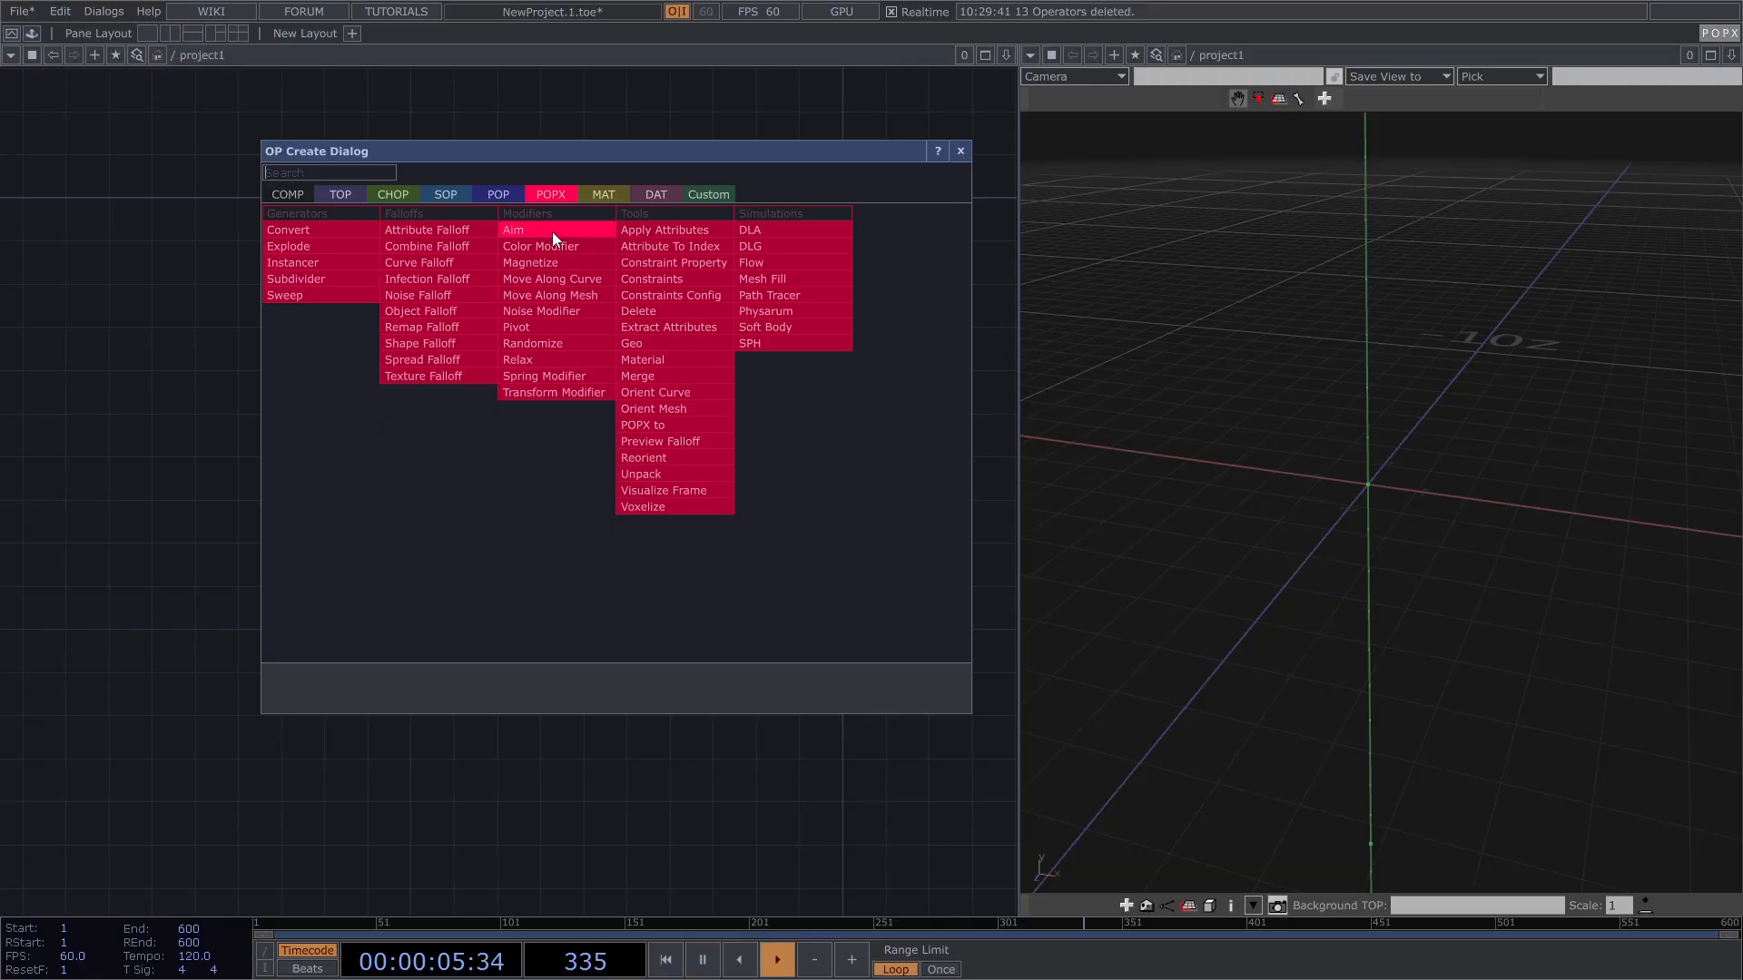
{"action": "left_click", "coordinate": [550, 231]}
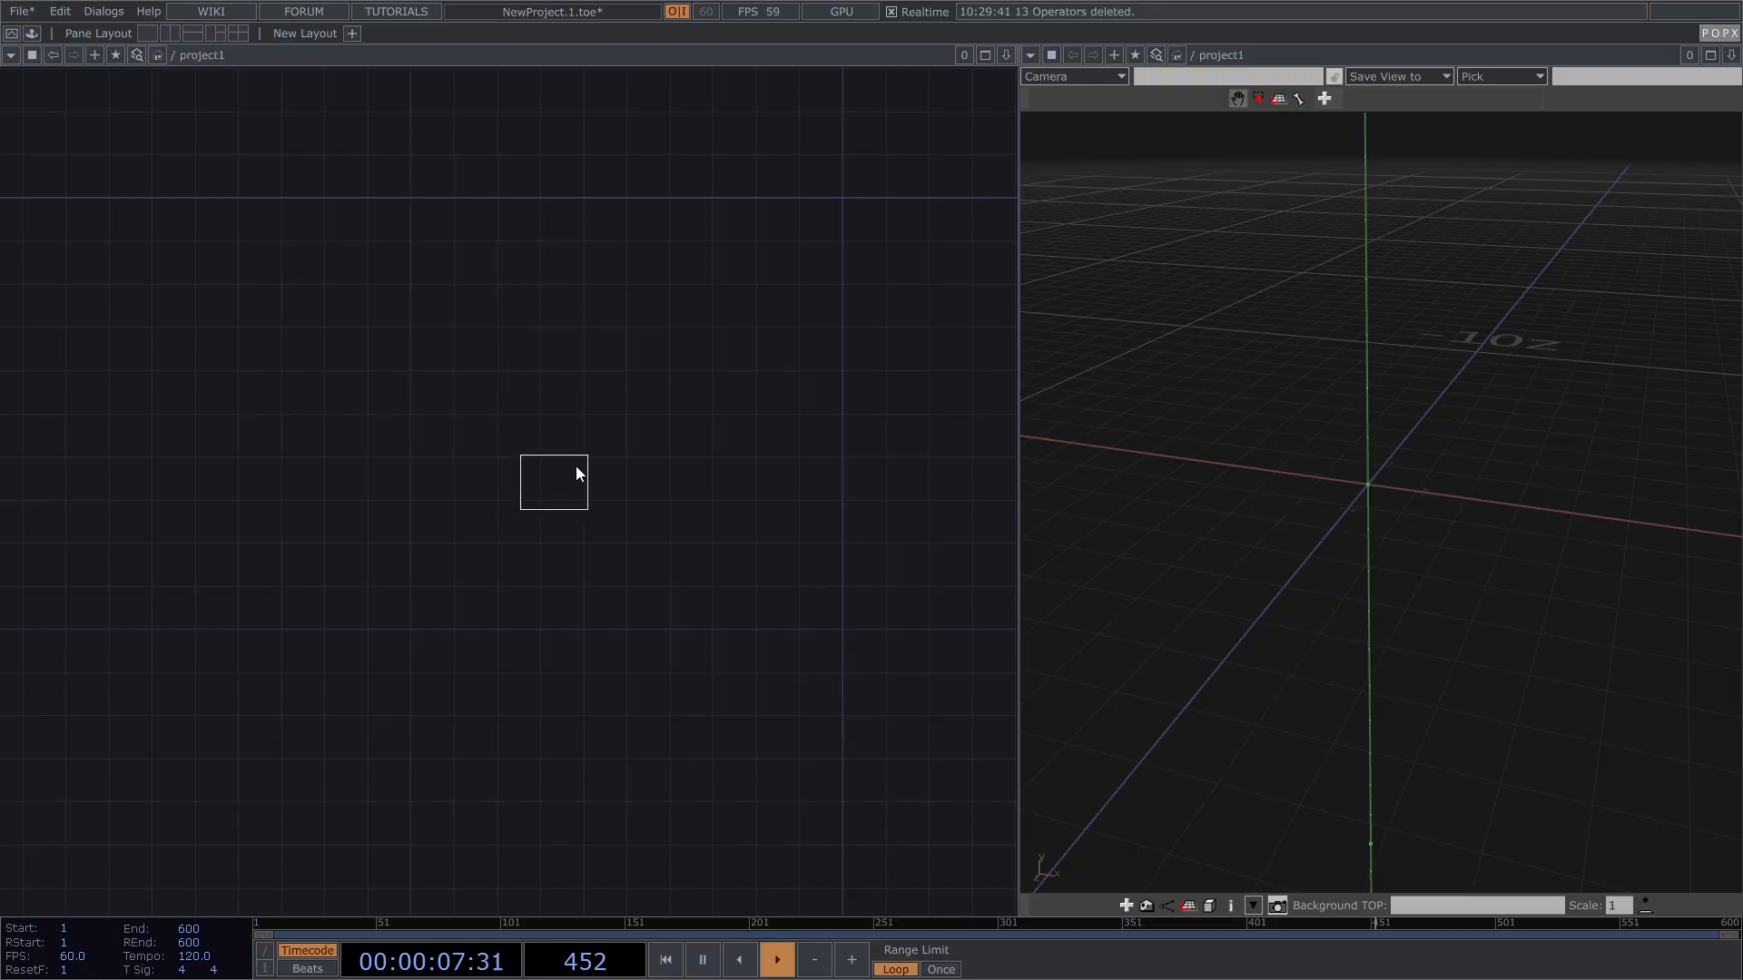
{"action": "left_click", "coordinate": [575, 460]}
{"action": "scroll", "coordinate": [501, 463], "scroll_direction": "up", "scroll_amount": 5}
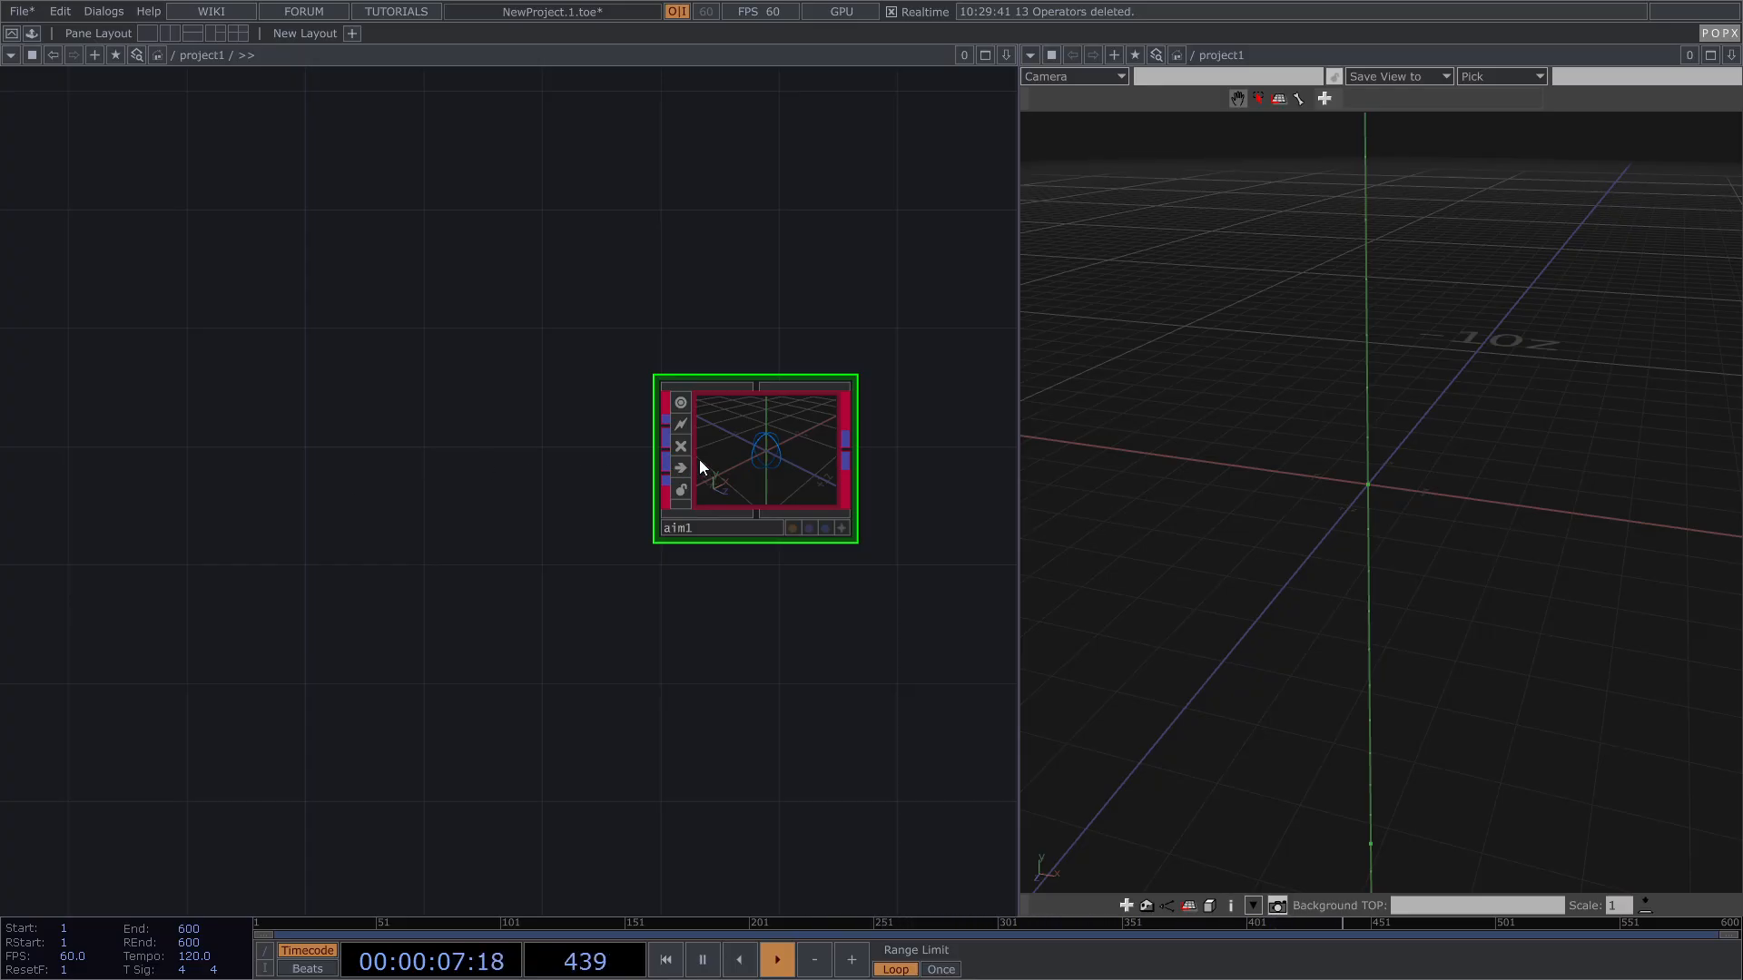
Step: Review aim1's Aim and Up pages, leaving Aim Method at Aim at Object
{"action": "key", "text": "p"}
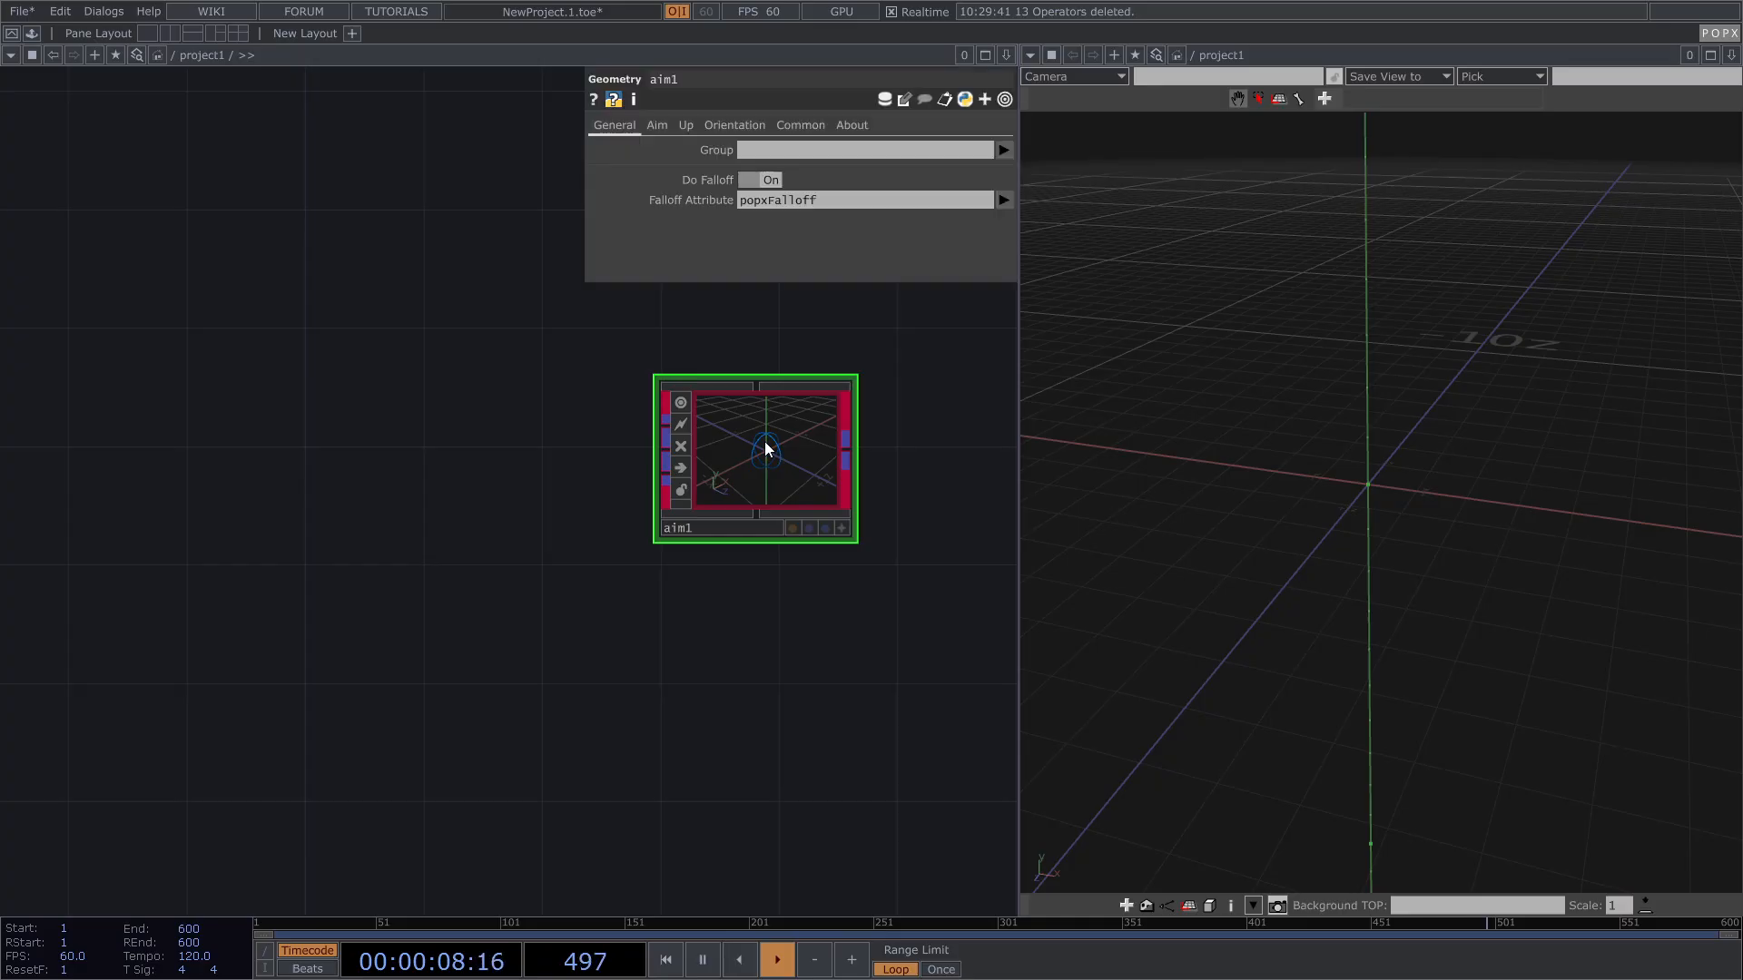
{"action": "left_click", "coordinate": [657, 126]}
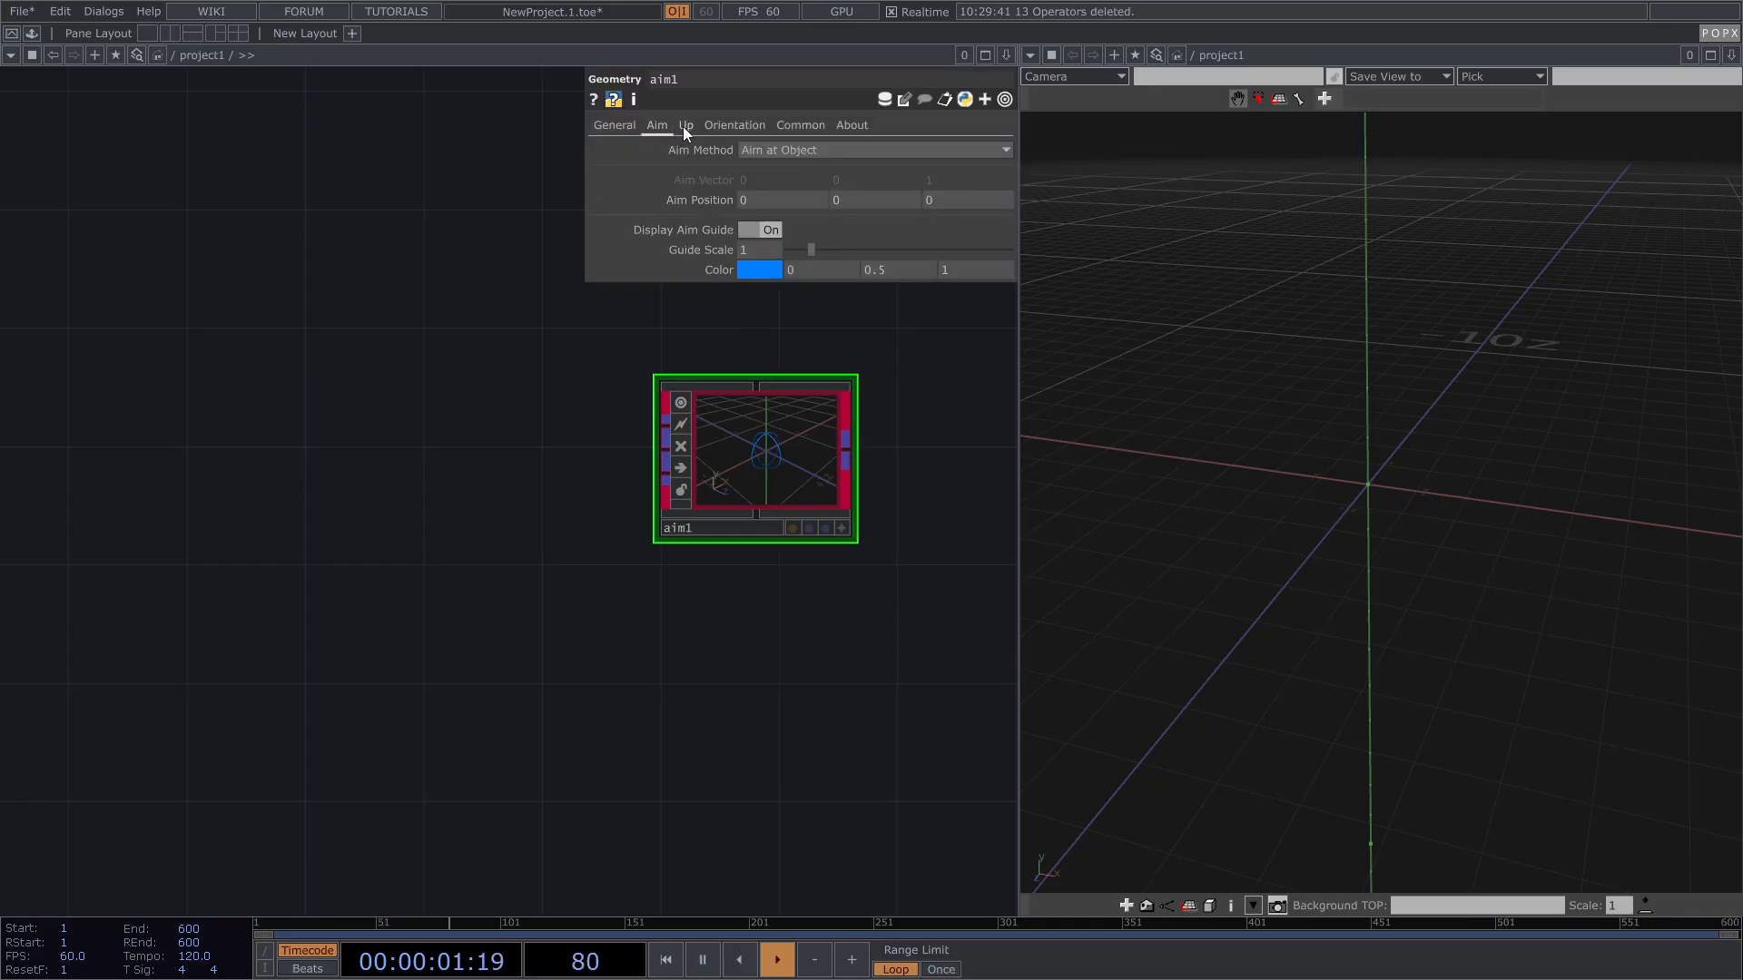
{"action": "left_click", "coordinate": [684, 127]}
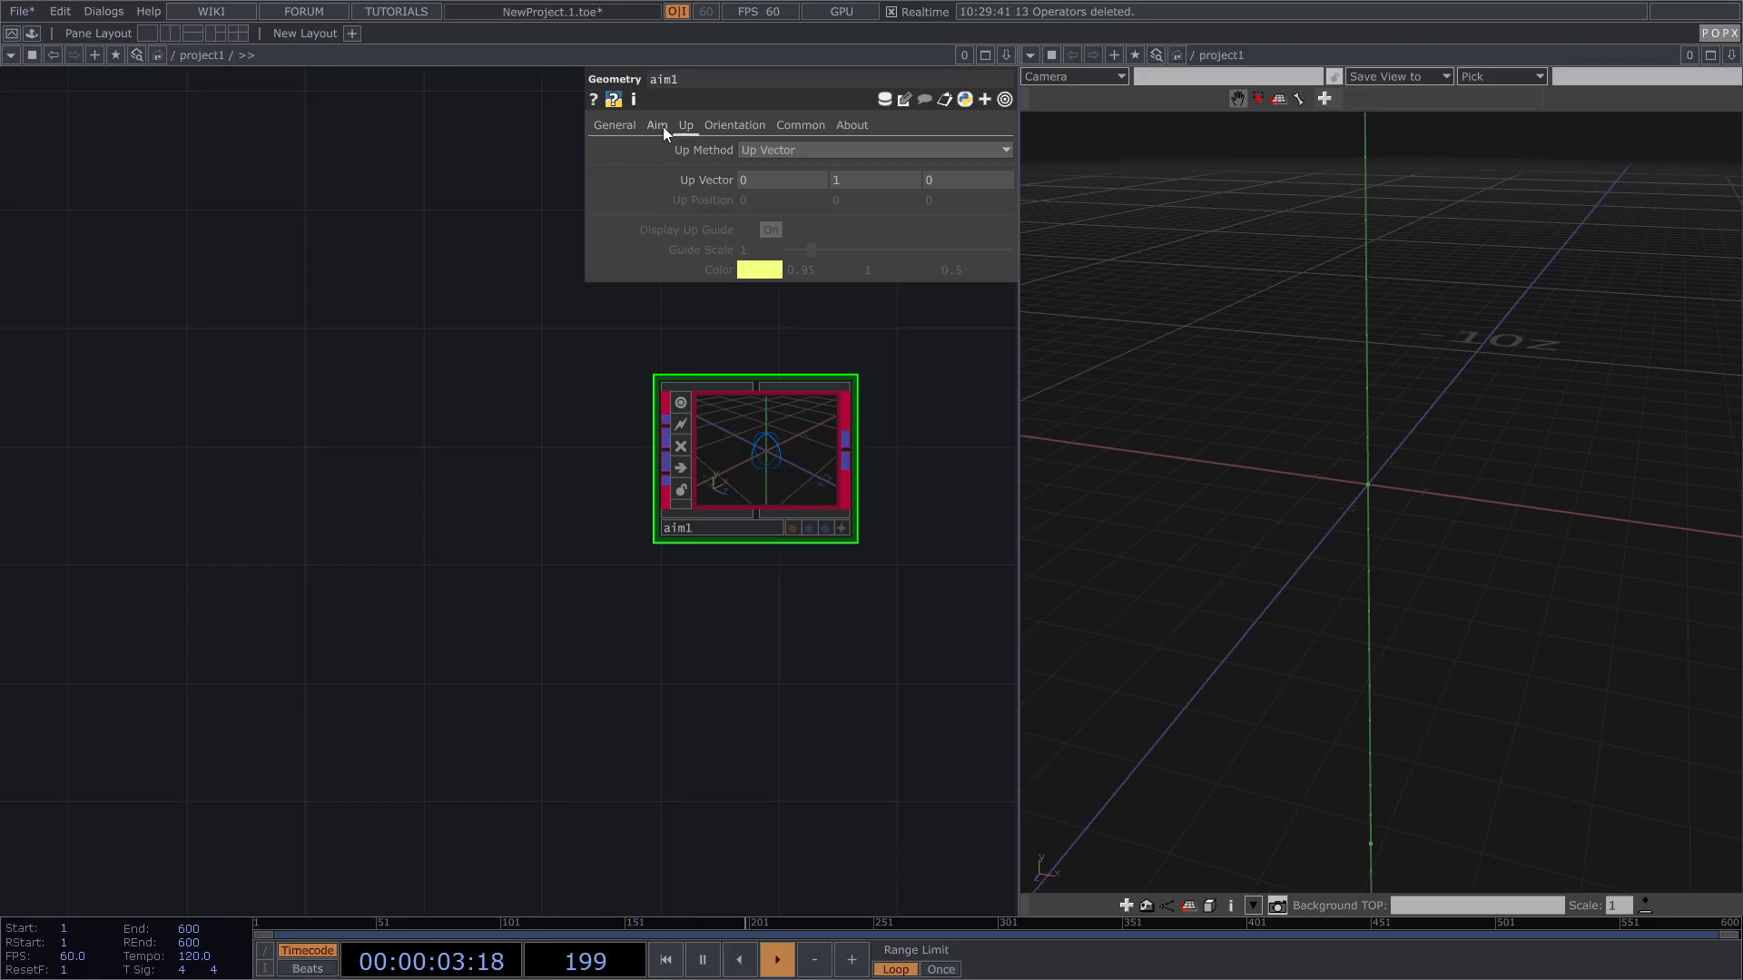
{"action": "left_click", "coordinate": [663, 127]}
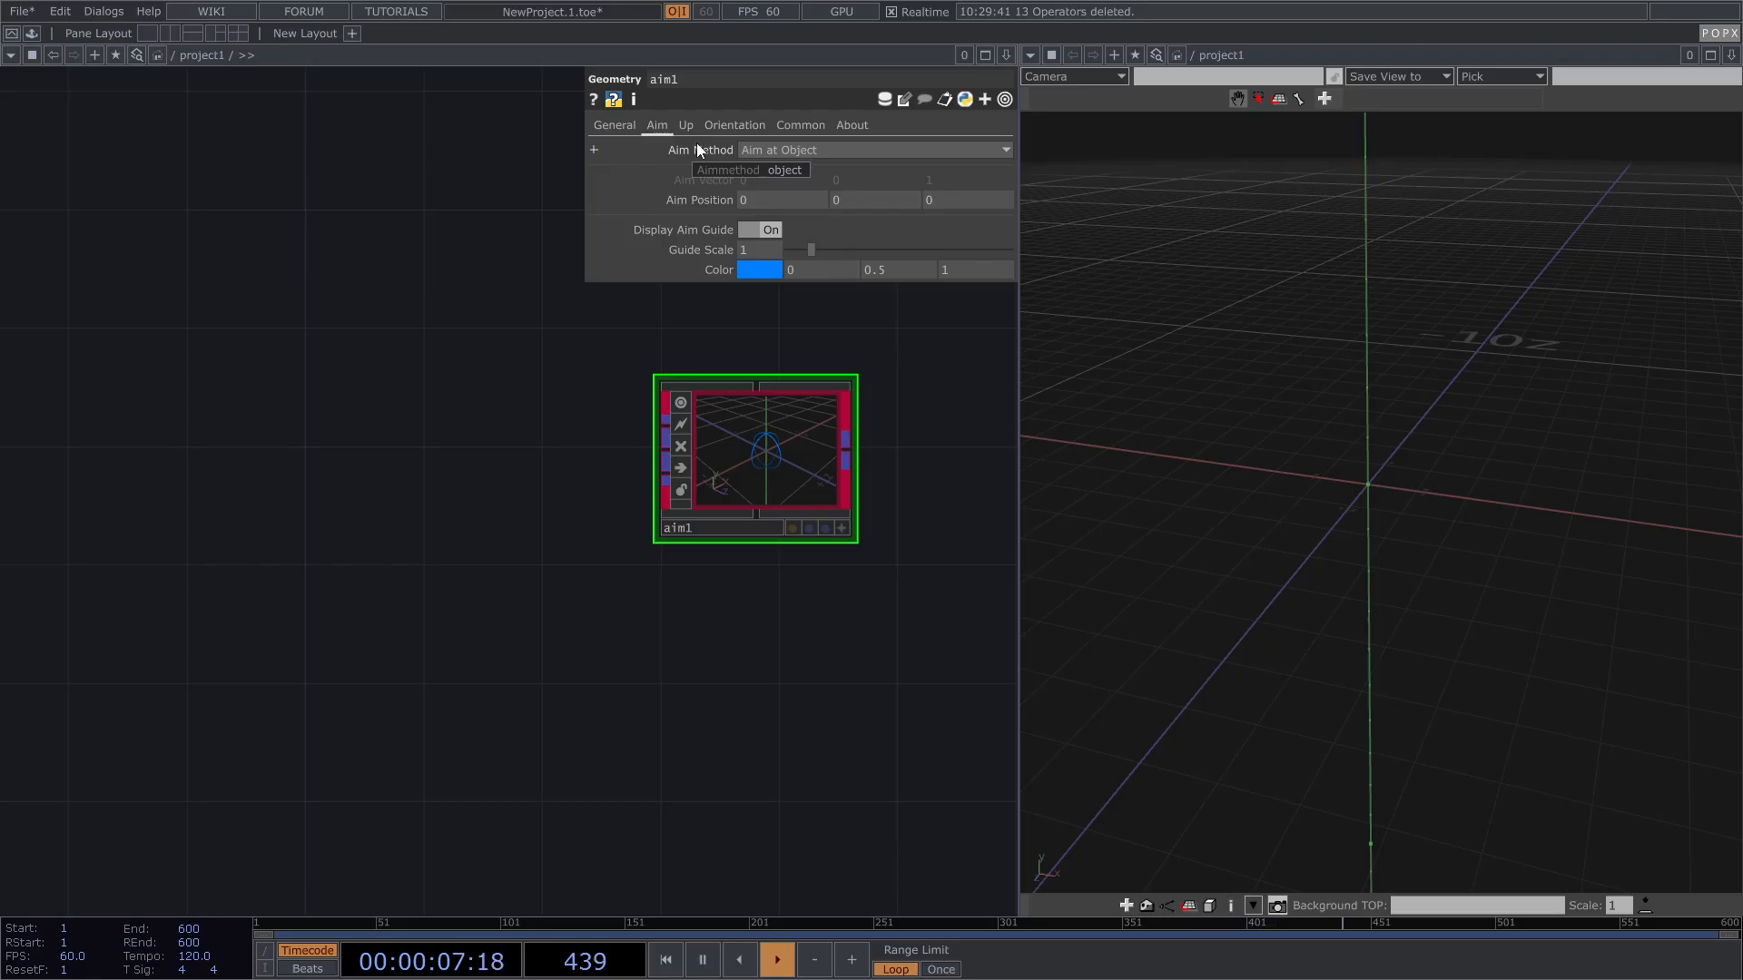
{"action": "left_click", "coordinate": [786, 151]}
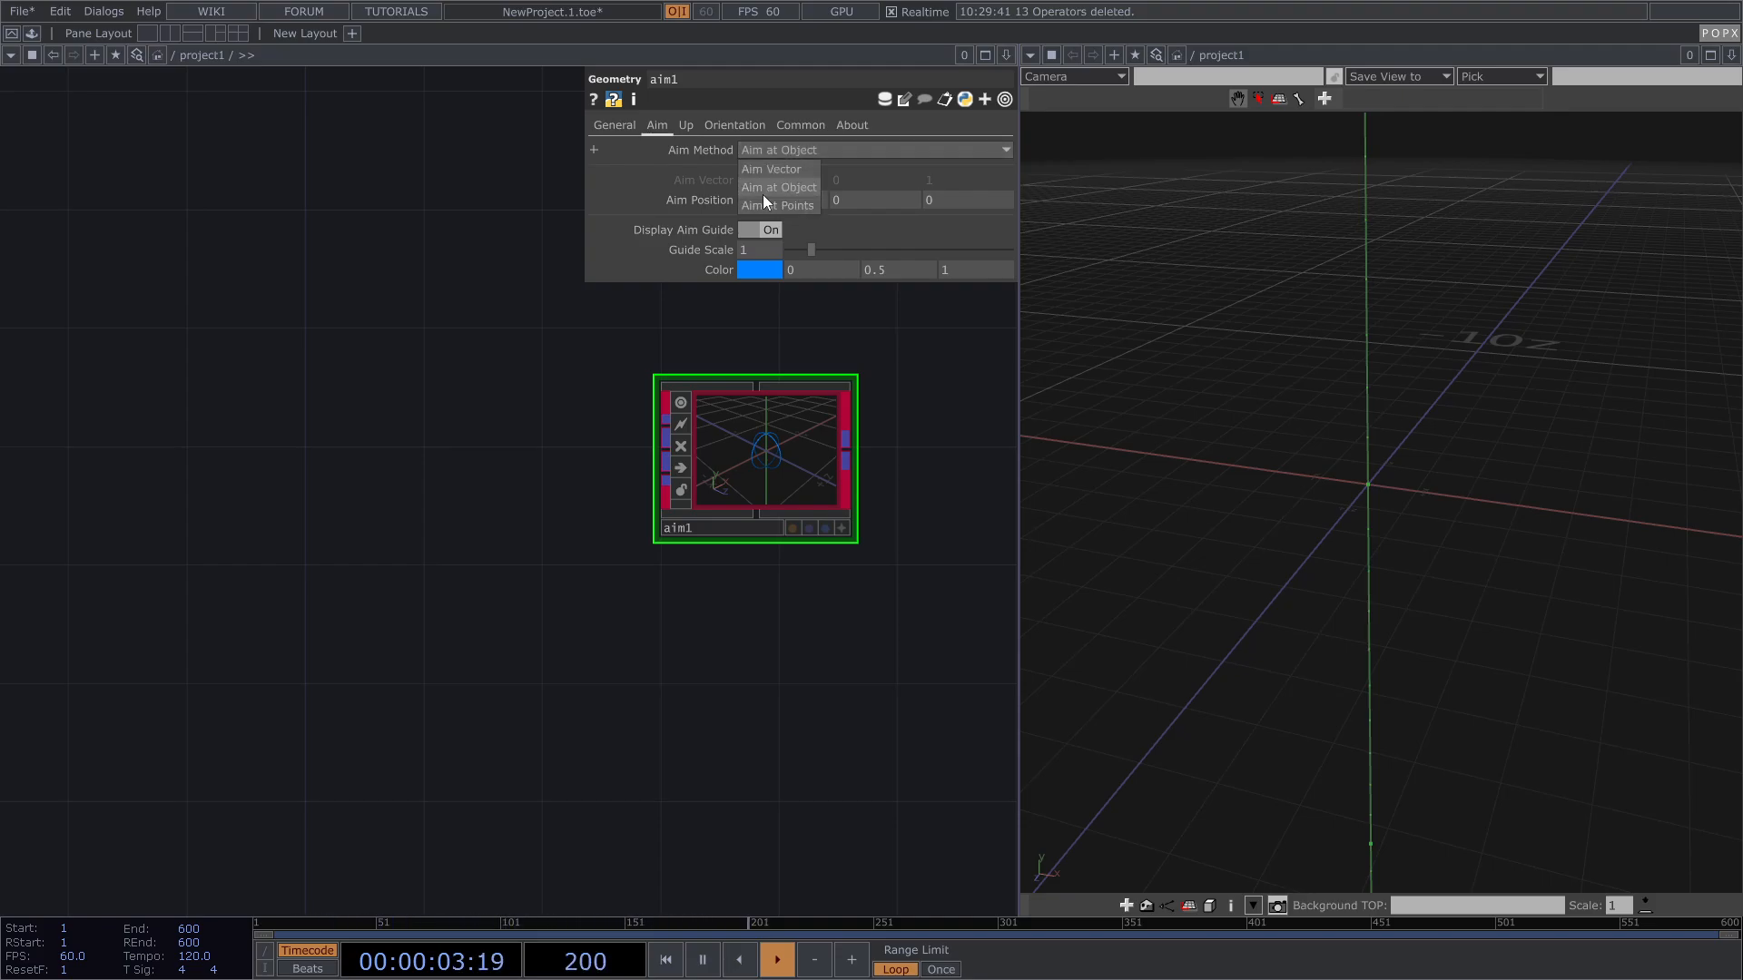
{"action": "left_click_drag", "start_coordinate": [386, 456], "coordinate": [493, 443]}
{"action": "key", "text": "Tab"}
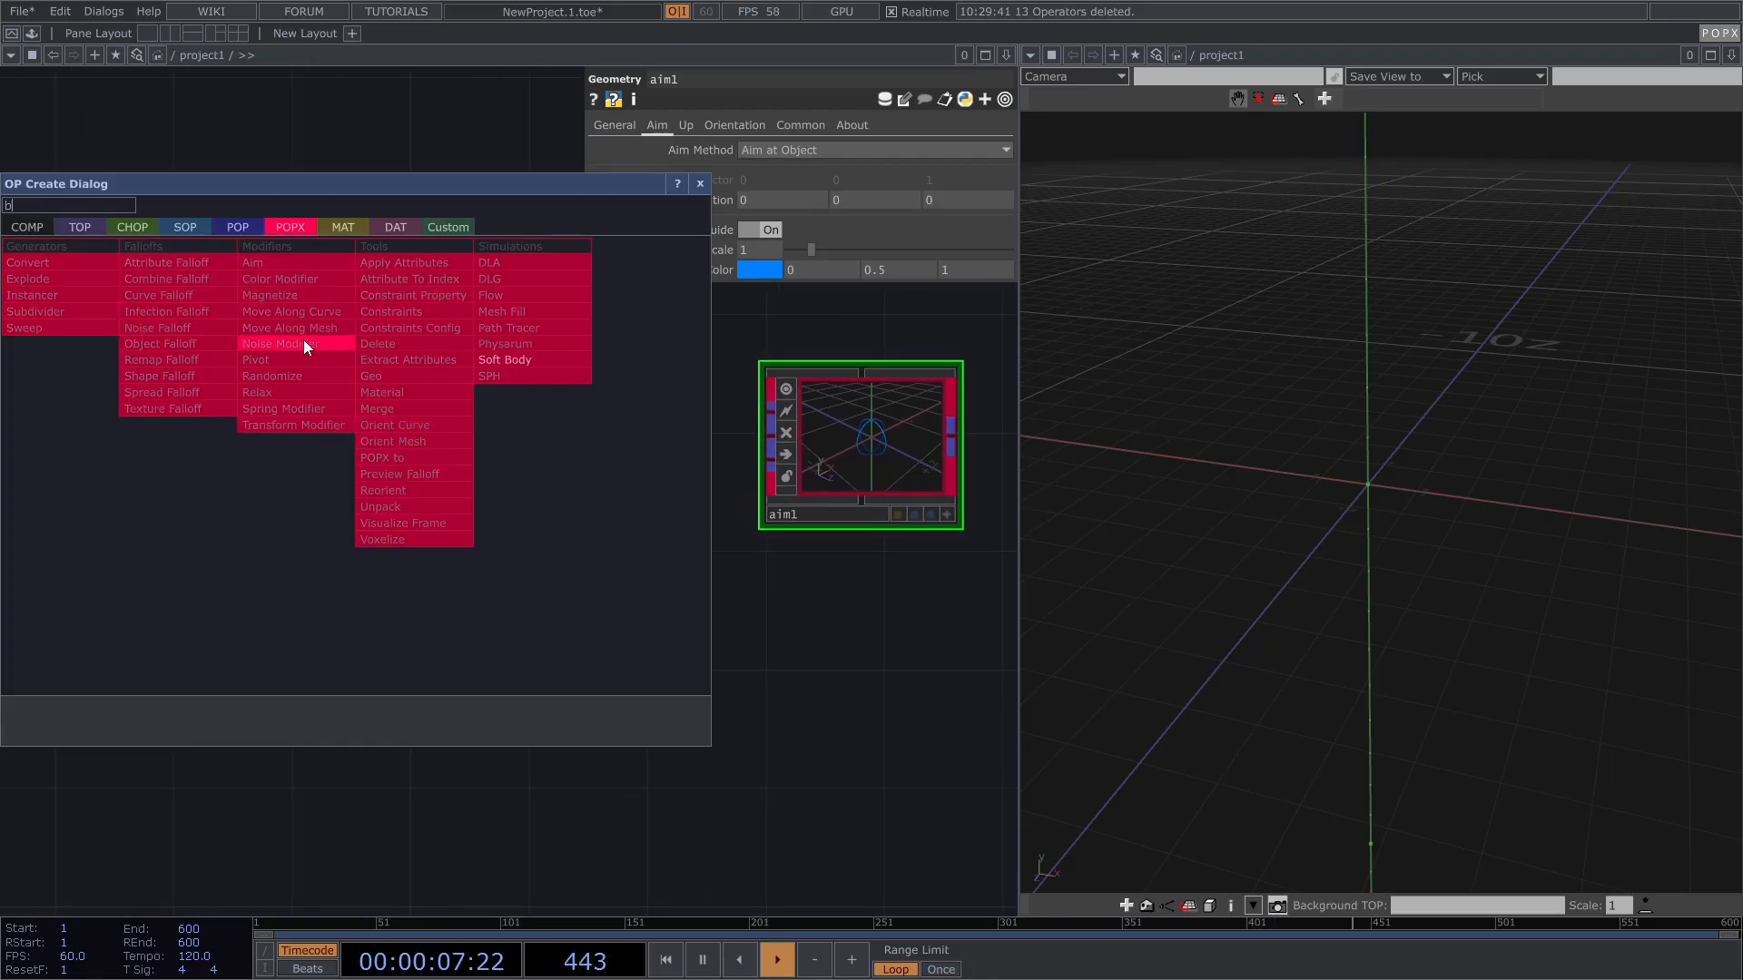
Step: Add a POP Box, box1, wired into a new POPX Instancer, instancer1
{"action": "left_click", "coordinate": [238, 227]}
{"action": "type", "text": "b"}
{"action": "left_click", "coordinate": [29, 362]}
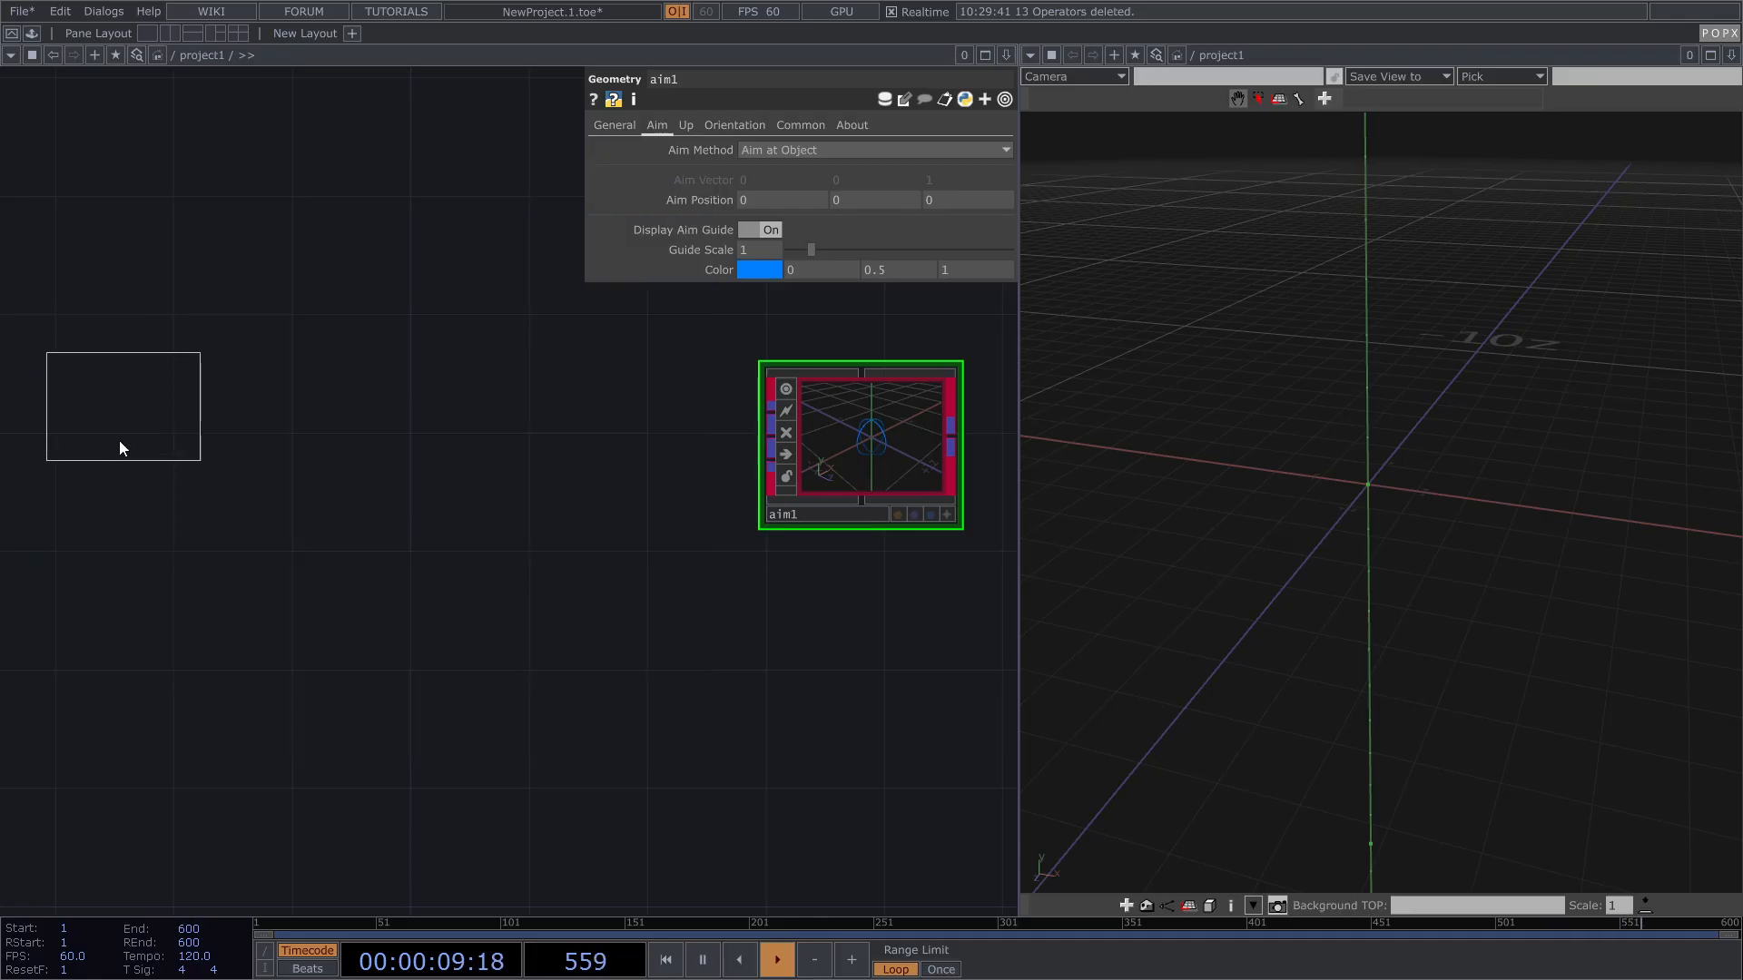
{"action": "left_click", "coordinate": [160, 434]}
{"action": "right_click", "coordinate": [209, 427]}
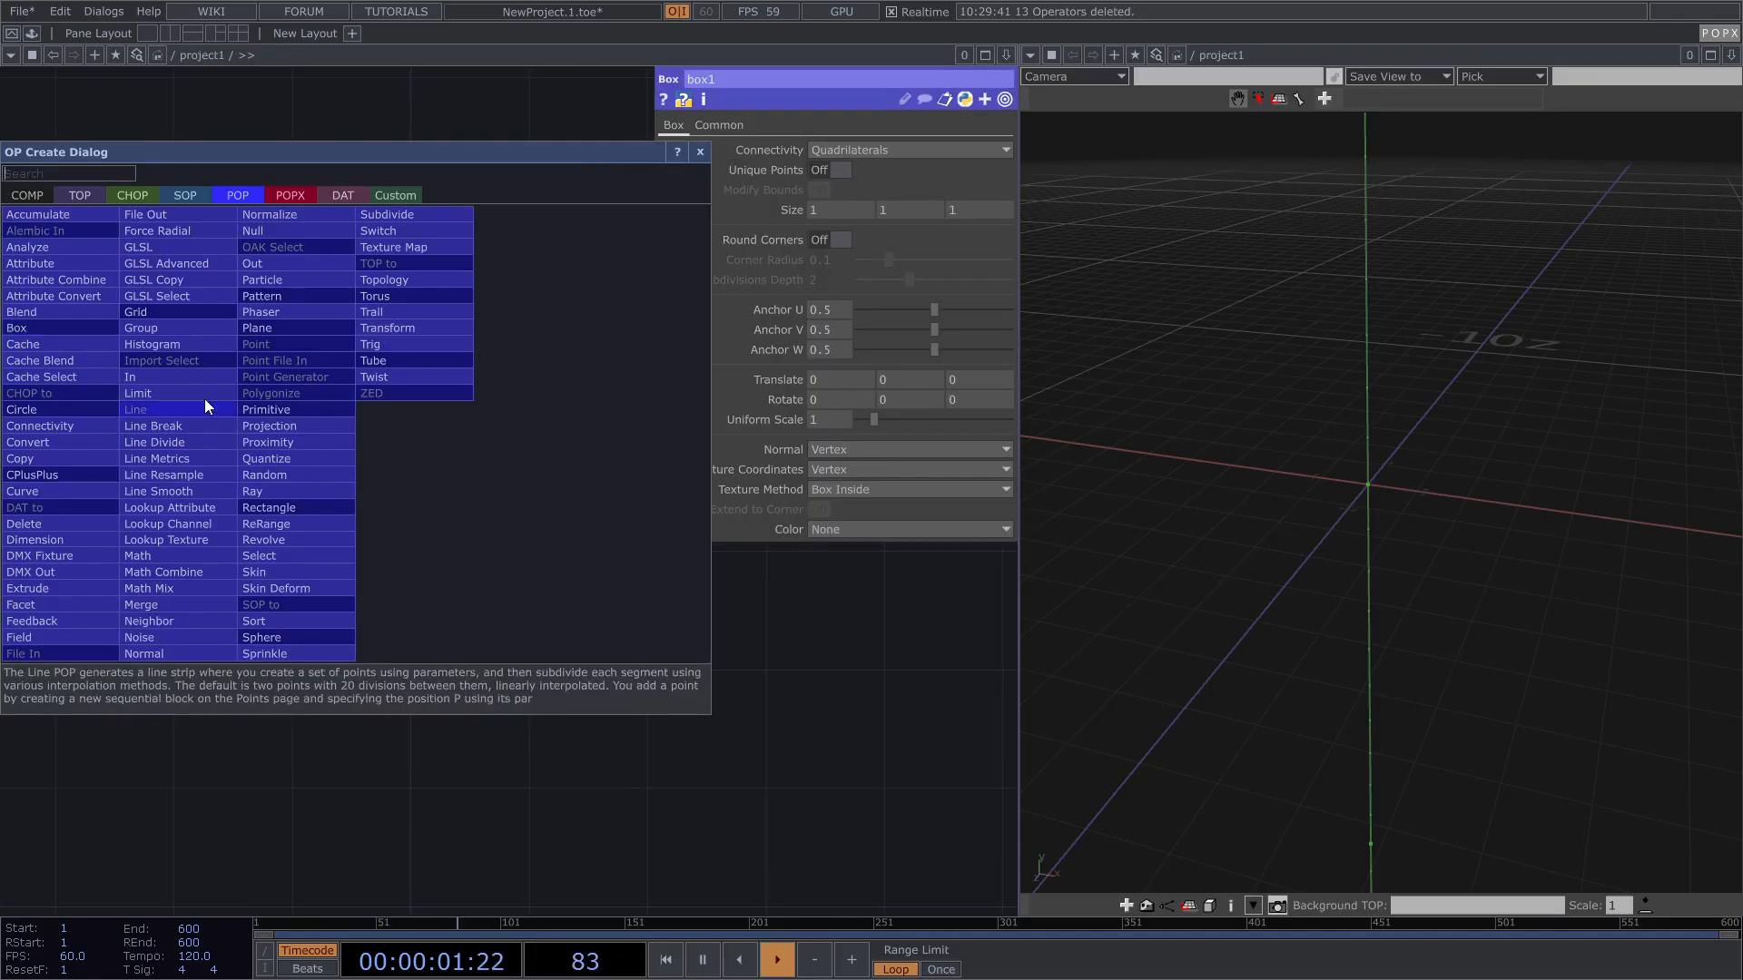
{"action": "left_click", "coordinate": [289, 195]}
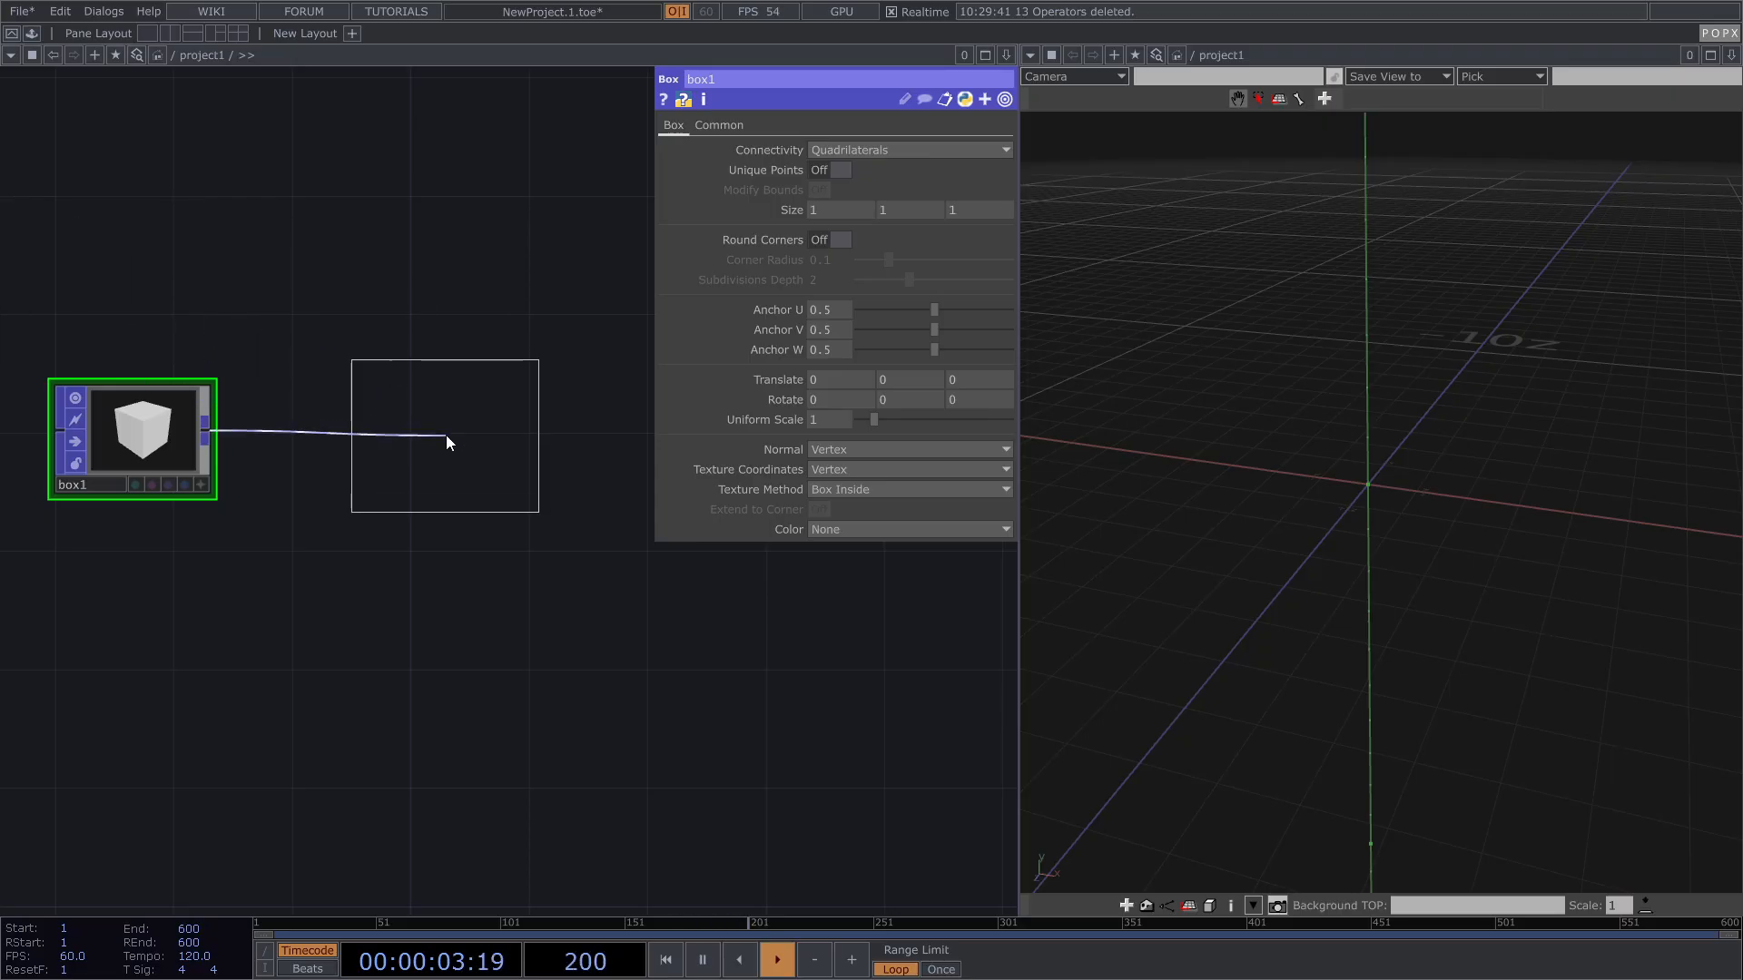
{"action": "left_click", "coordinate": [445, 433]}
{"action": "left_click_drag", "start_coordinate": [190, 505], "coordinate": [225, 506]}
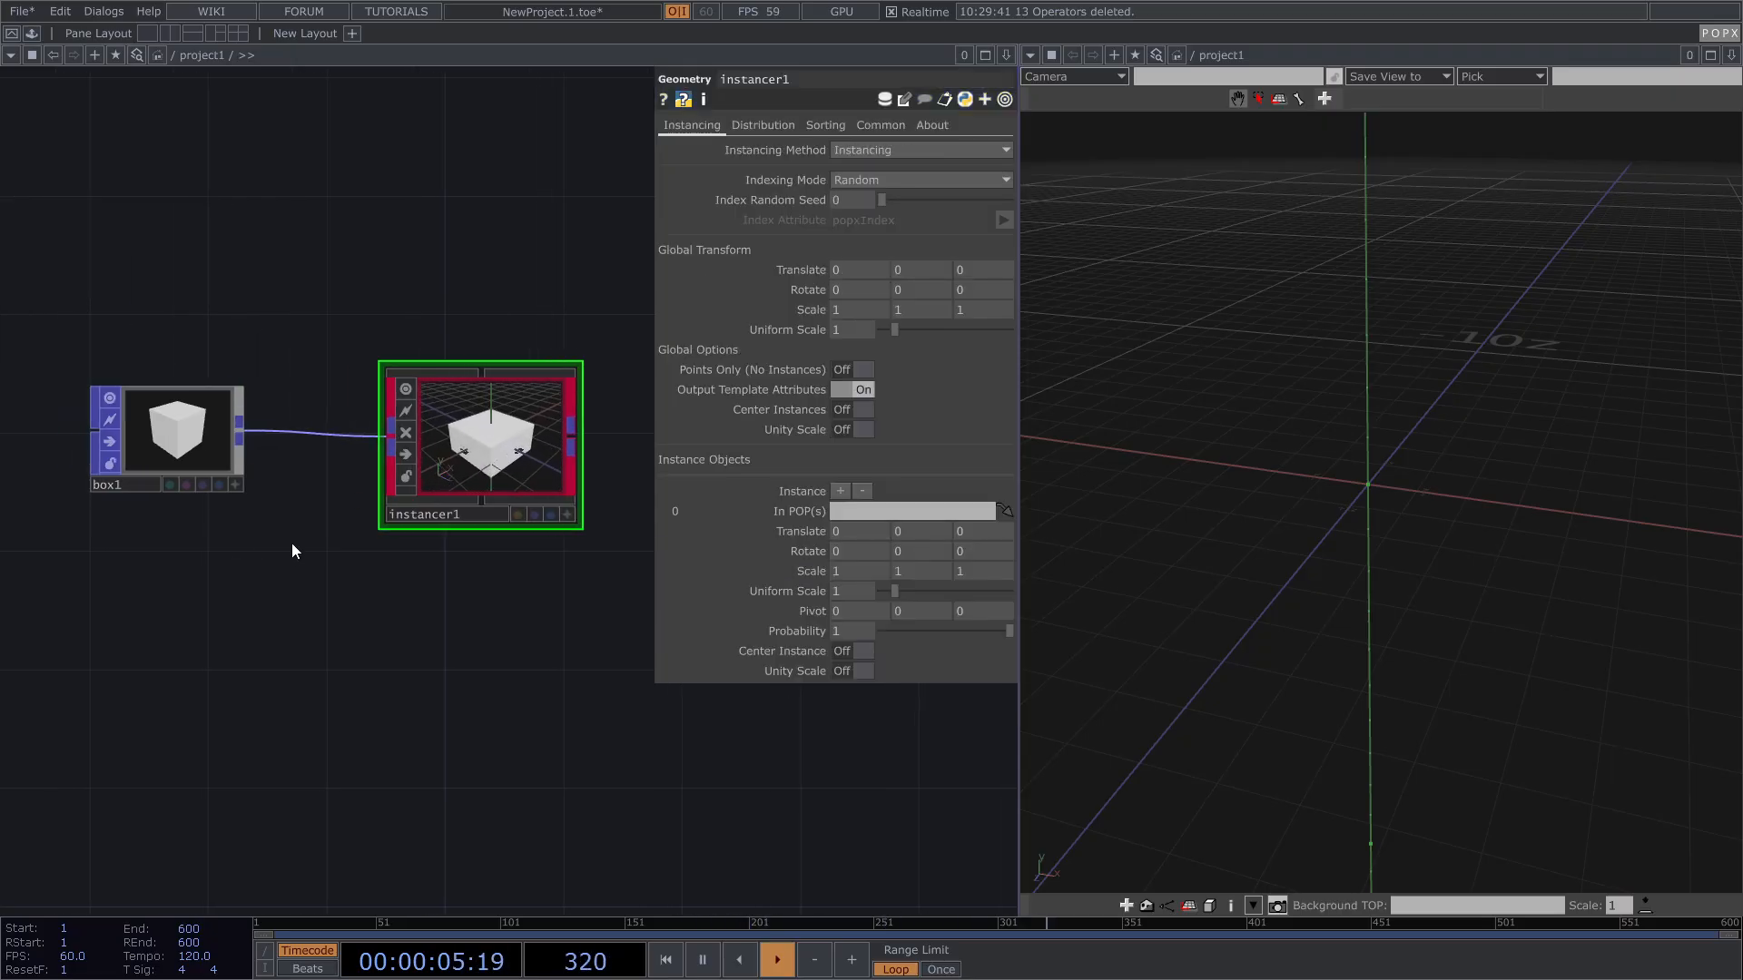
Step: Set instancer1's Grid distribution to 5 × 5 × 5 by entering Grid Y 5
{"action": "left_click", "coordinate": [174, 442]}
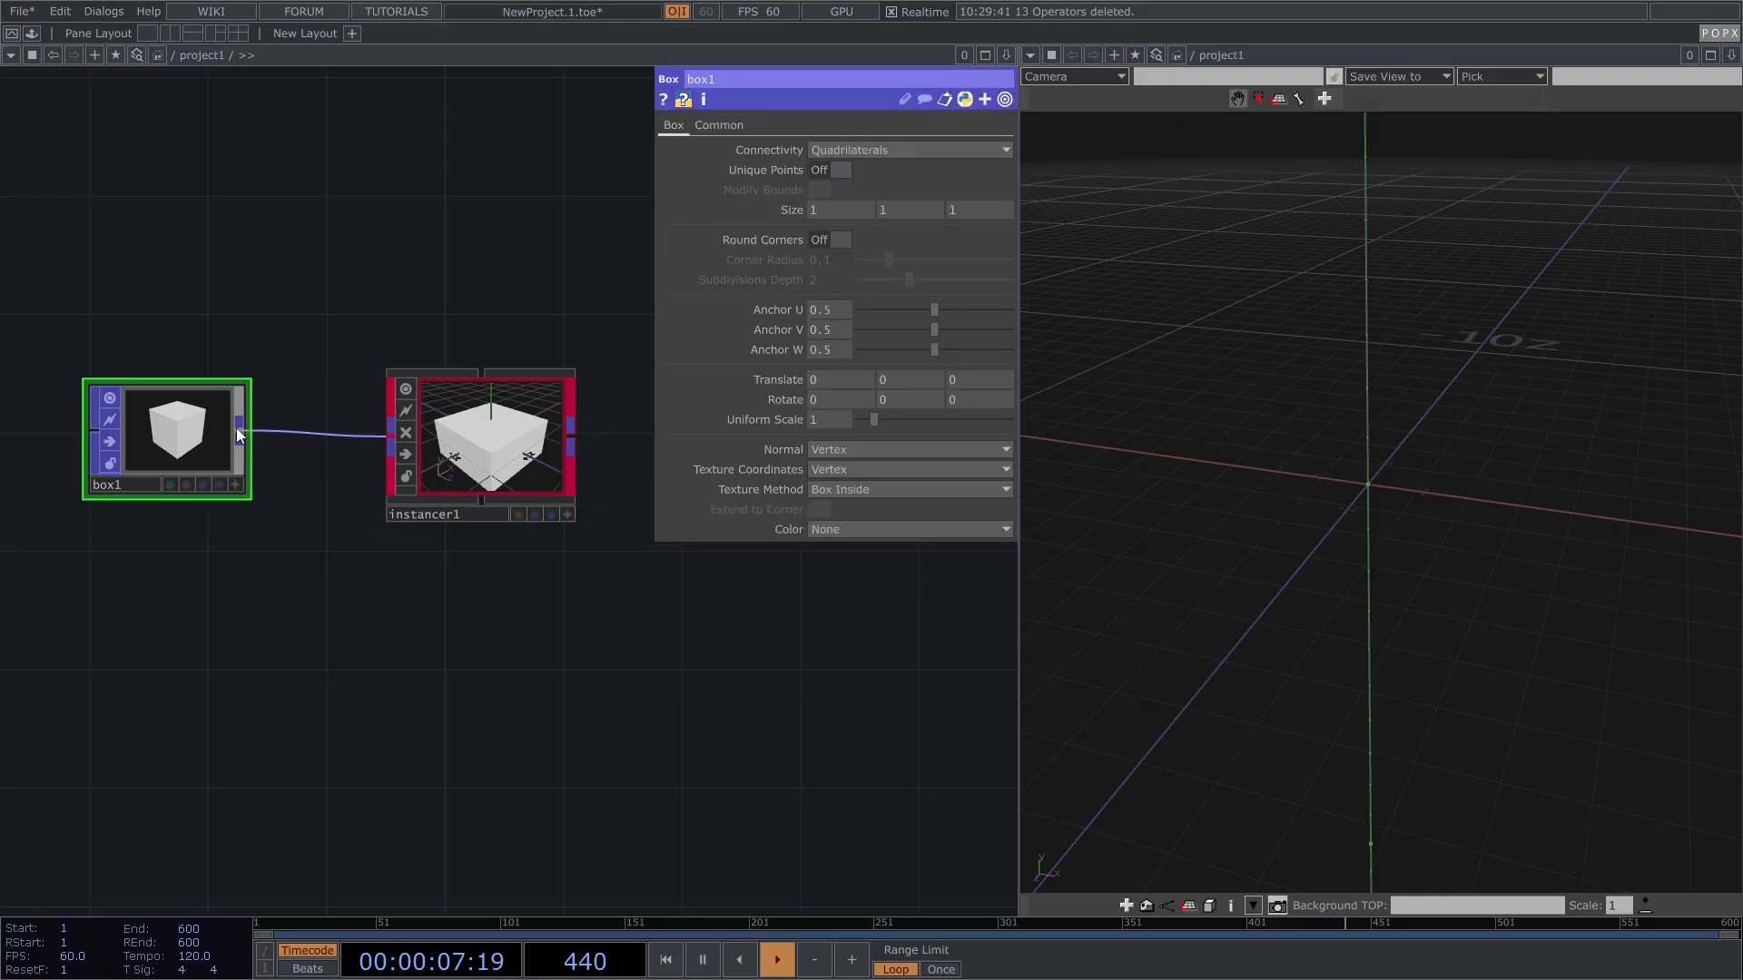
{"action": "left_click", "coordinate": [462, 439]}
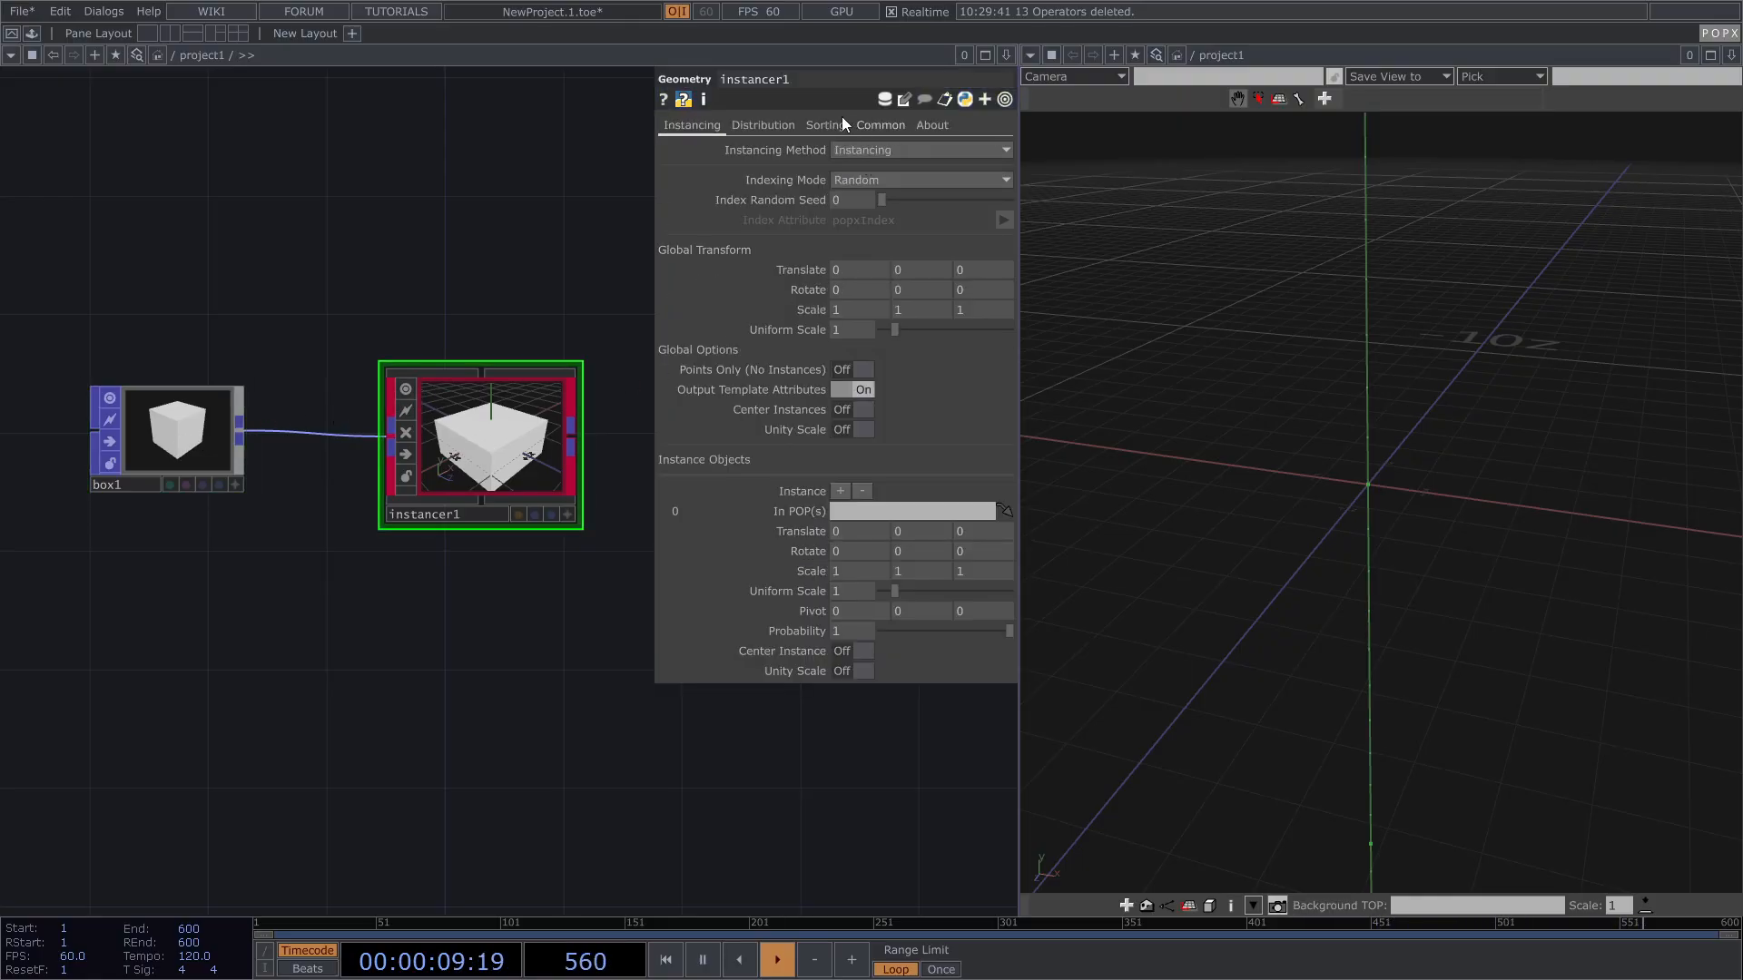
{"action": "left_click", "coordinate": [771, 126]}
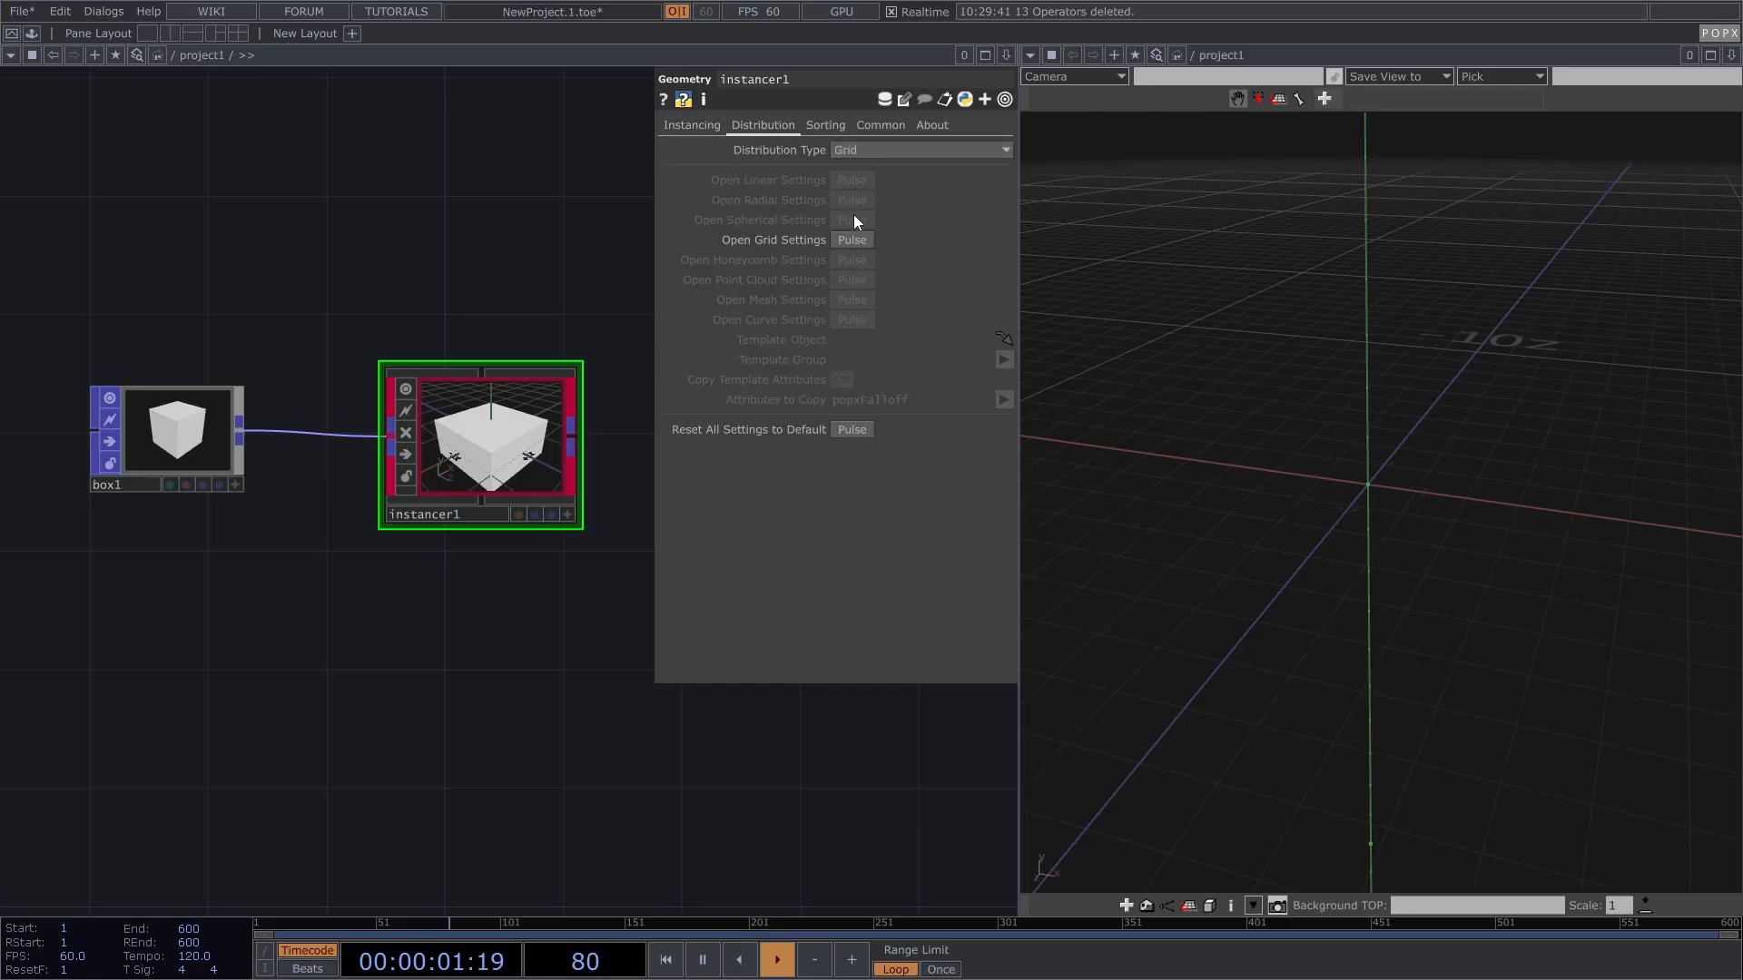
{"action": "left_click", "coordinate": [853, 240]}
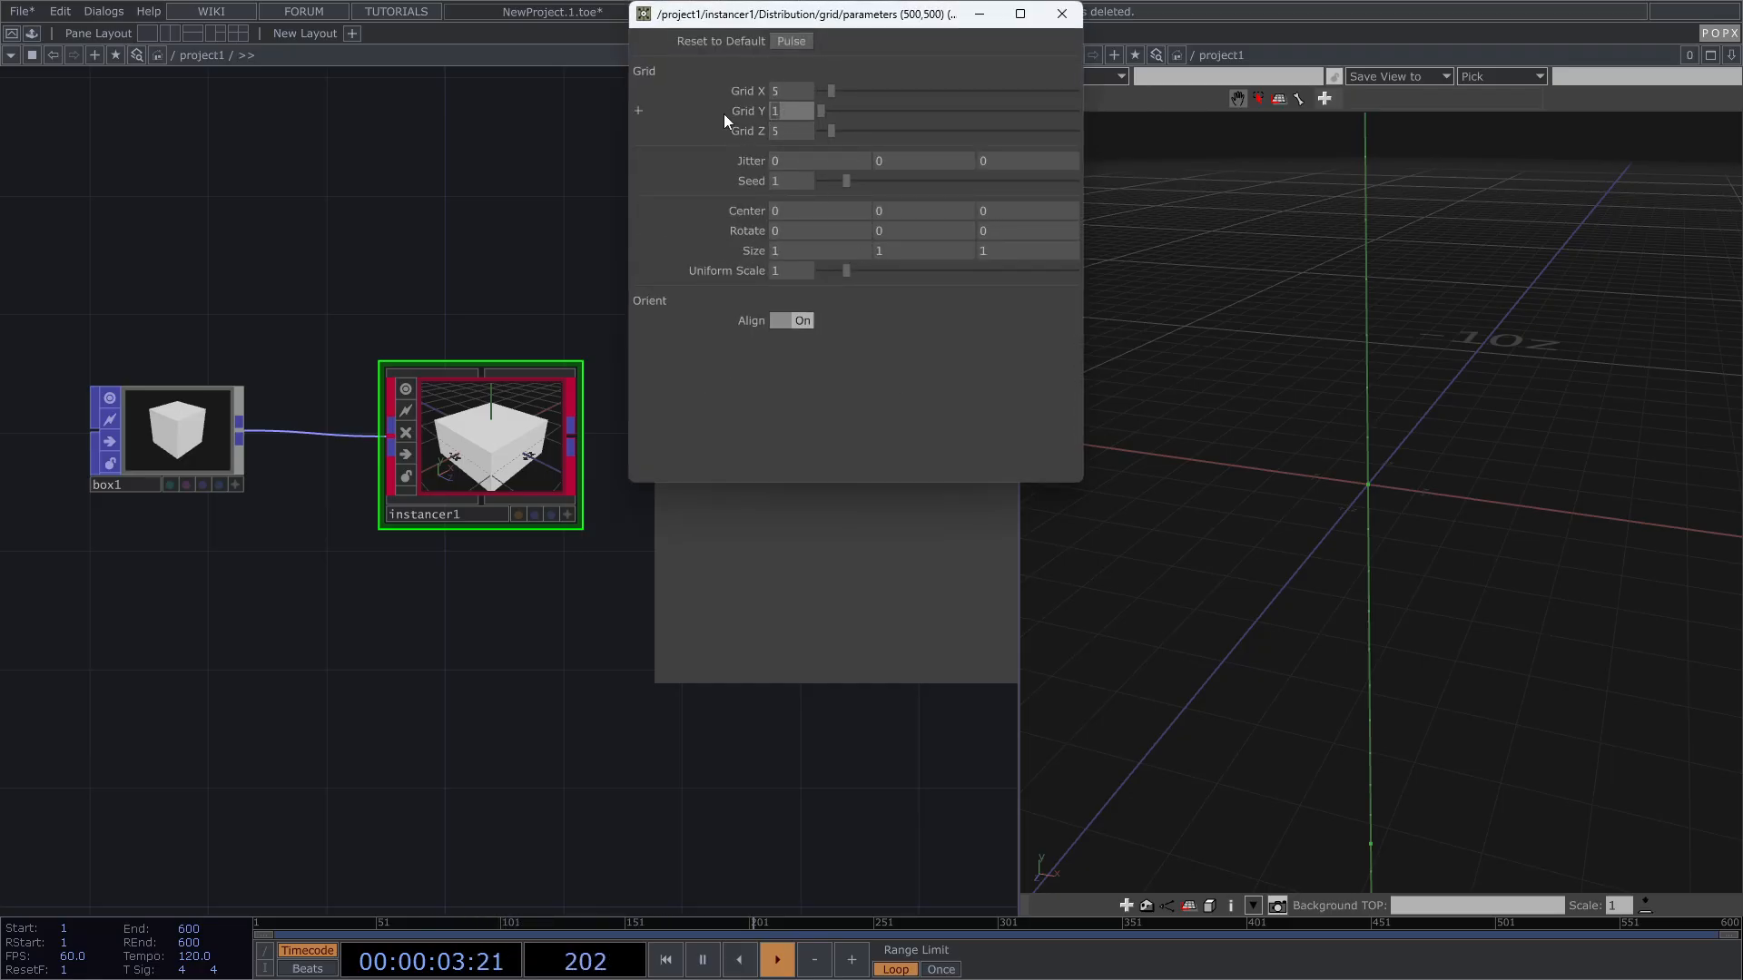
{"action": "type", "text": "5"}
{"action": "key", "text": "Return"}
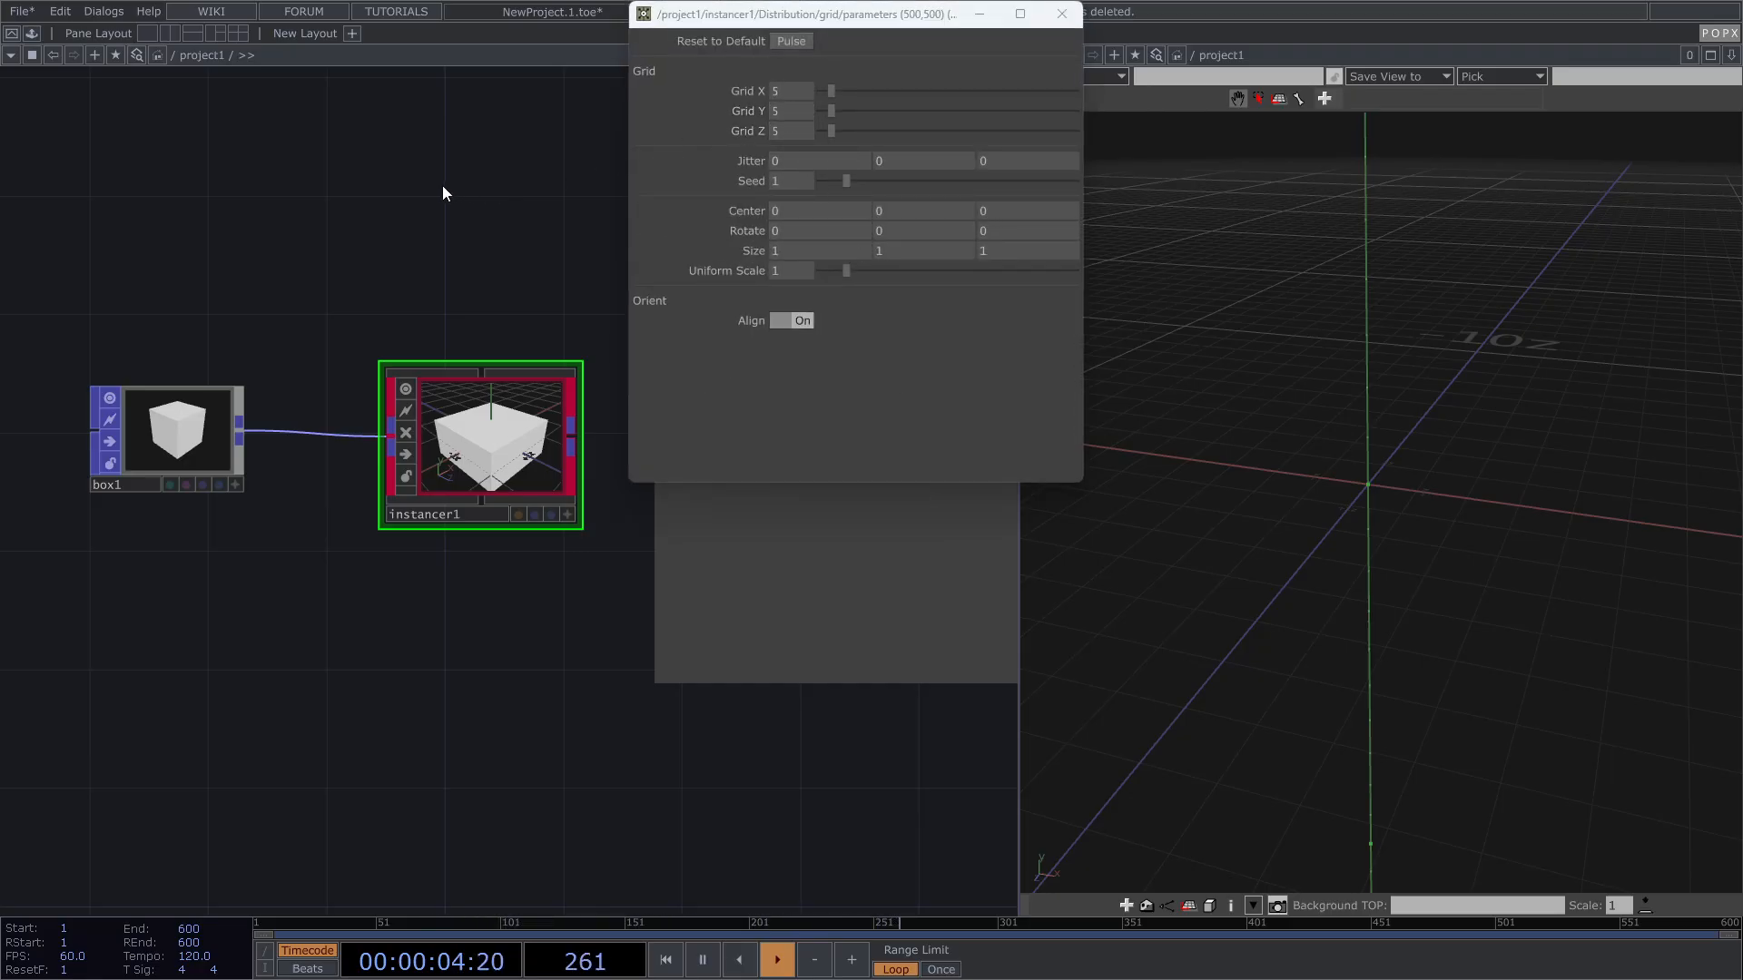
{"action": "left_click", "coordinate": [1063, 15]}
{"action": "left_click", "coordinate": [692, 125]}
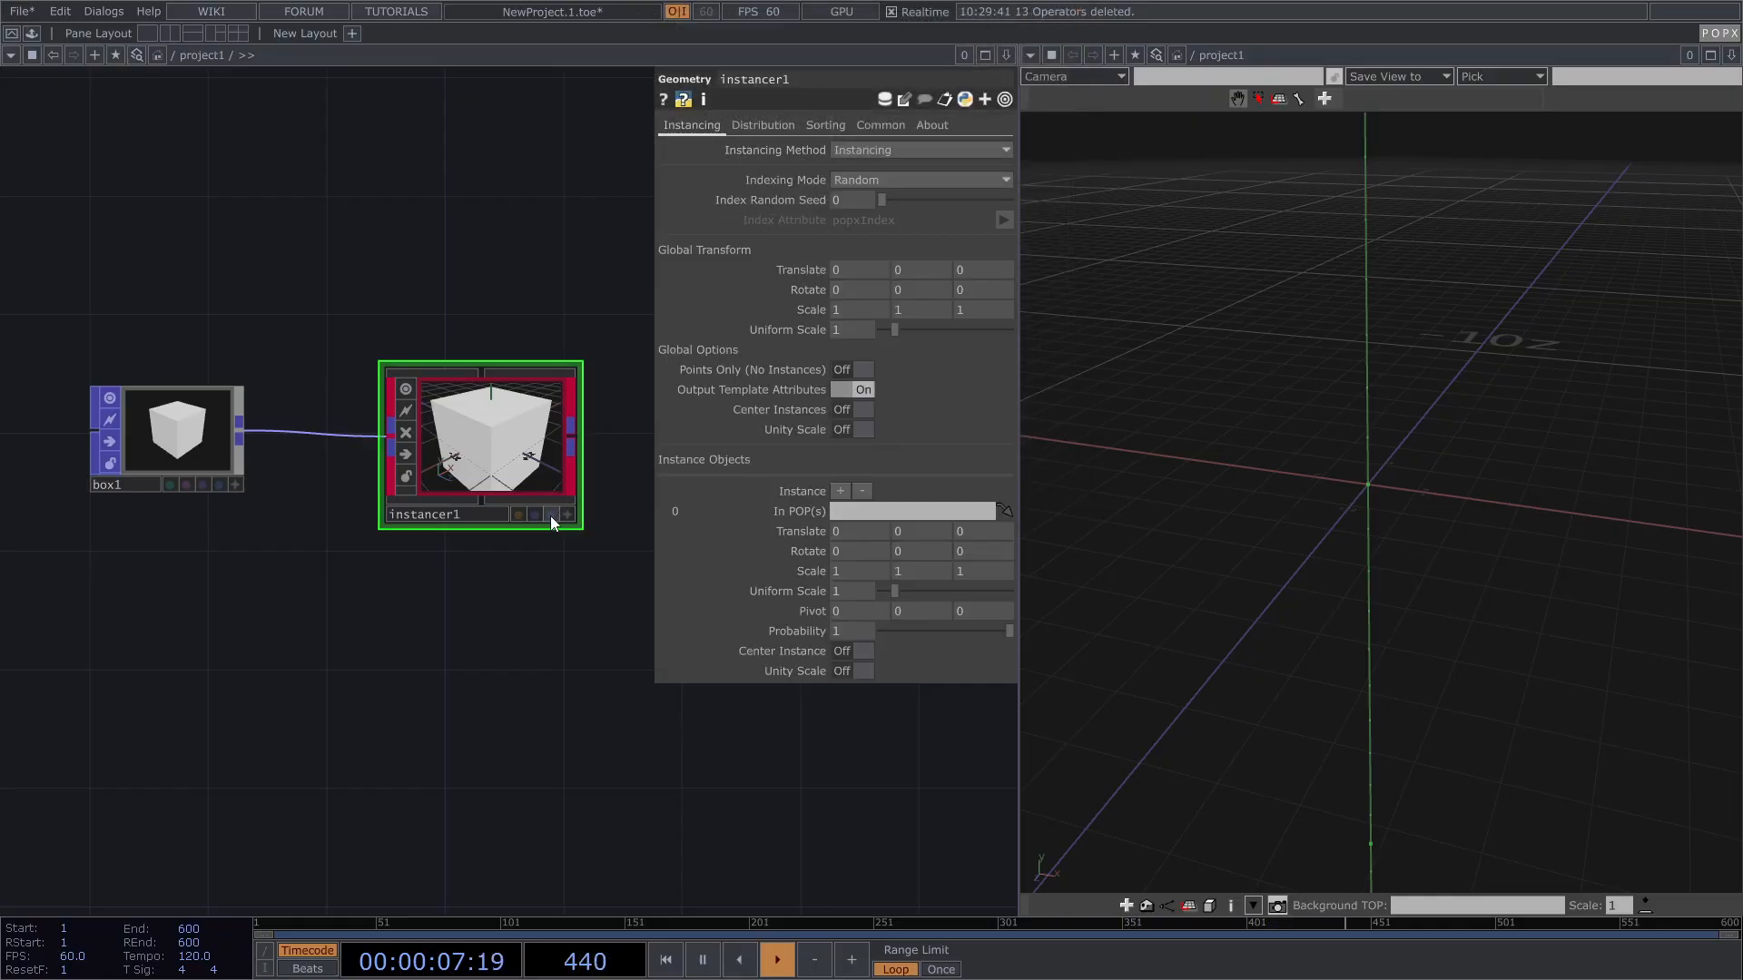
Step: Set instancer1's Uniform Scale to 0.1 and display its 5×5×5 cube grid in the viewer
{"action": "scroll", "coordinate": [550, 516], "scroll_direction": "up", "scroll_amount": 2}
{"action": "left_click", "coordinate": [851, 330]}
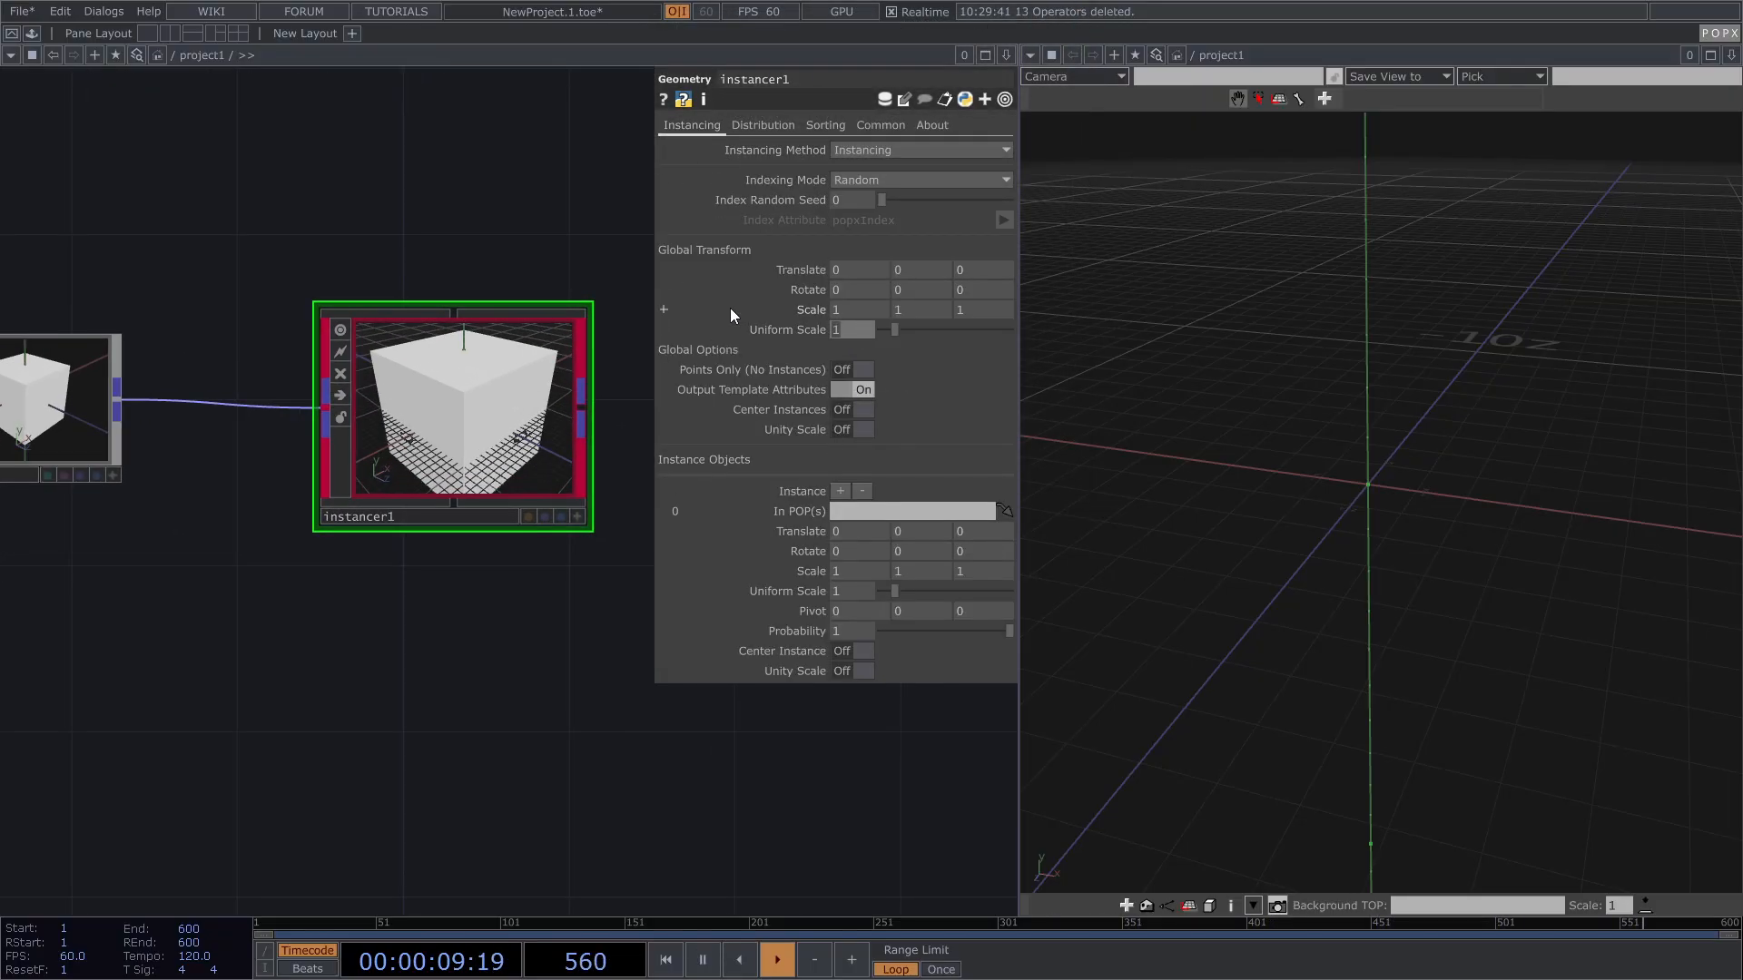
{"action": "type", "text": "0.2"}
{"action": "key", "text": "Return"}
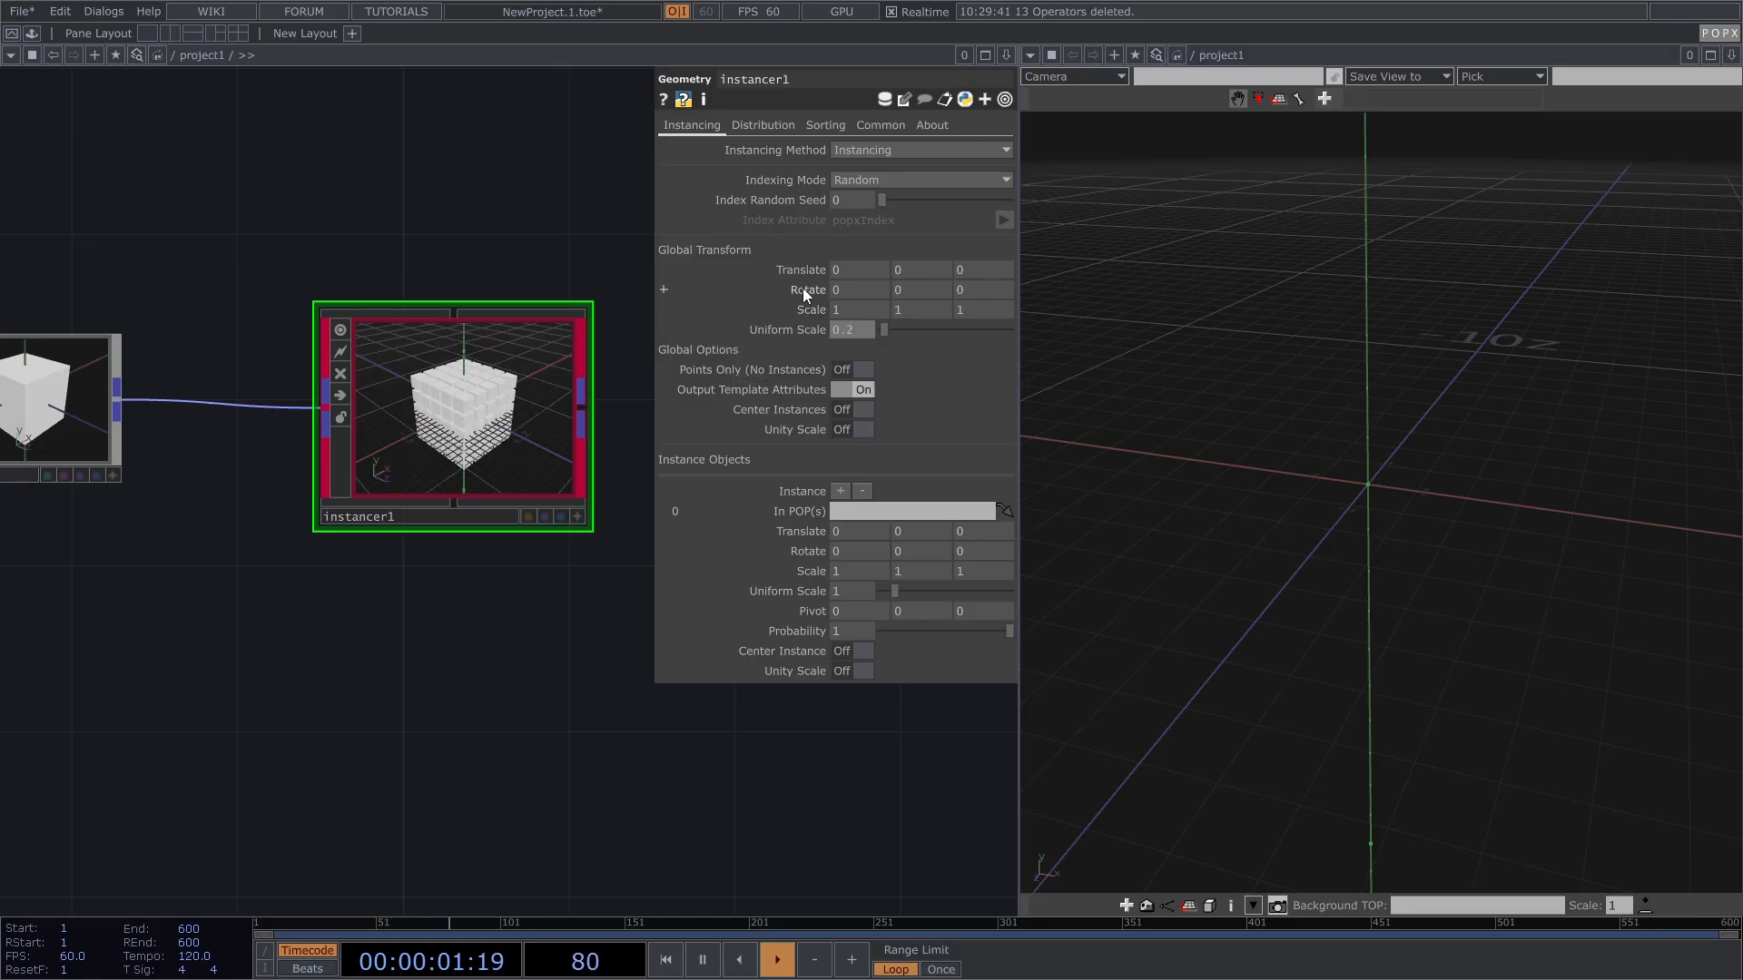
{"action": "left_click", "coordinate": [848, 334]}
{"action": "type", "text": "0.1"}
{"action": "key", "text": "Return"}
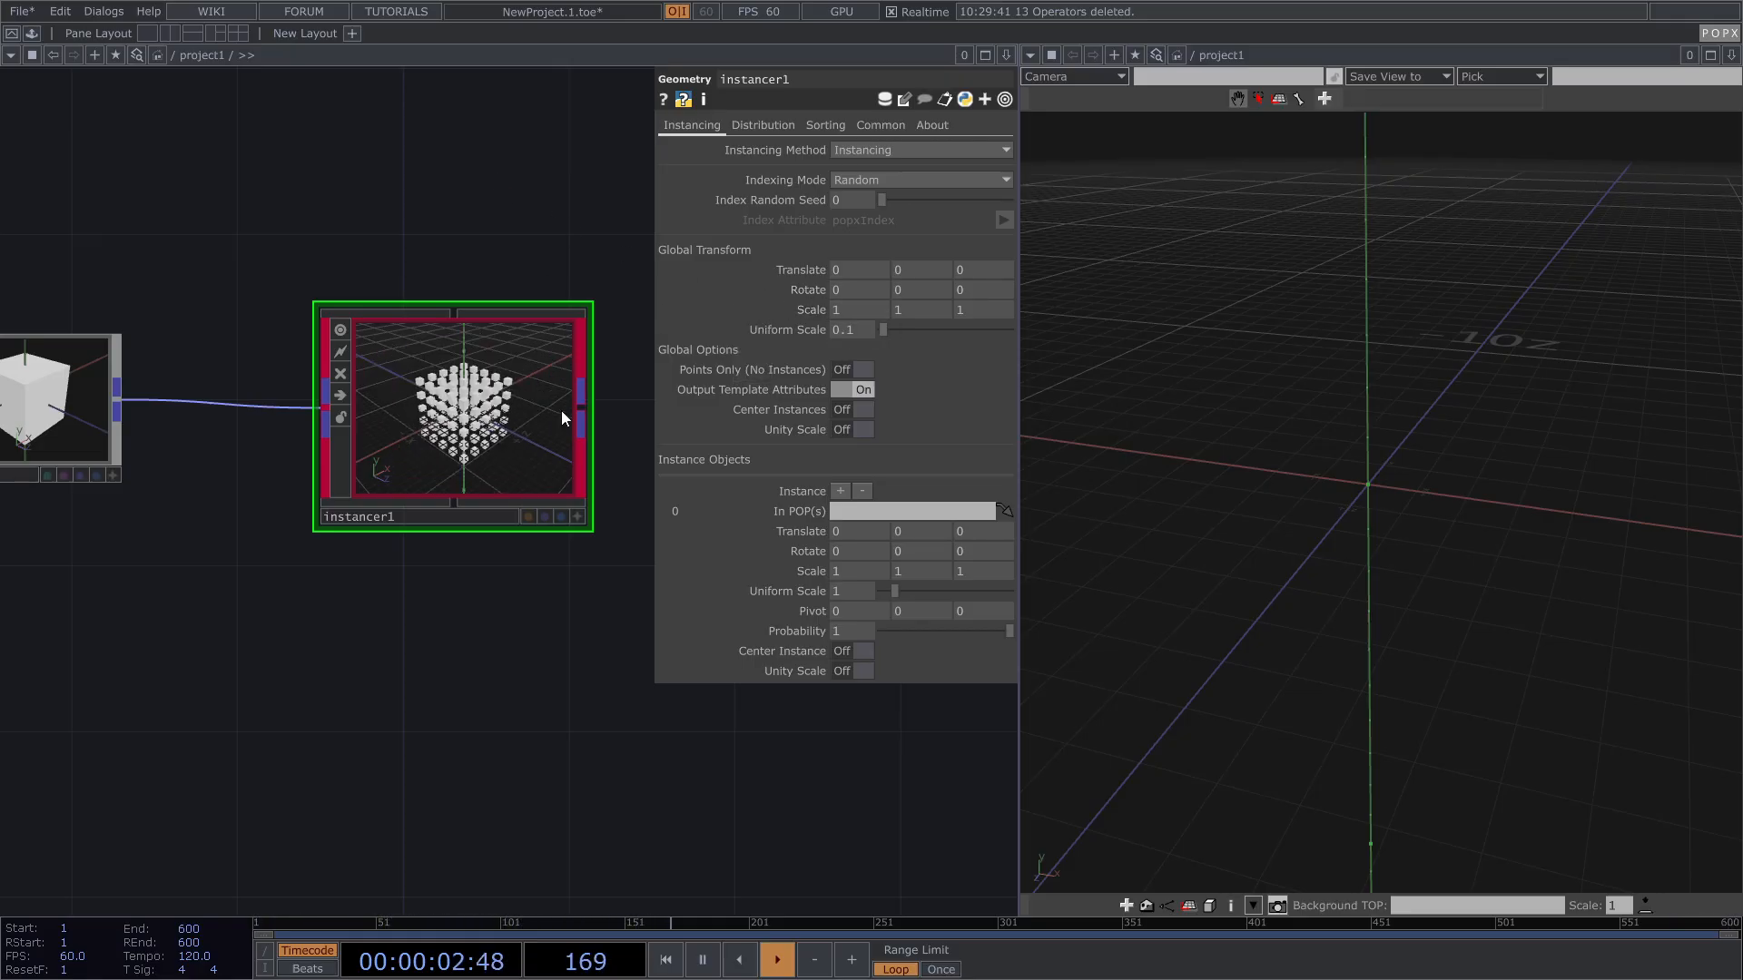
{"action": "left_click", "coordinate": [563, 517]}
{"action": "scroll", "coordinate": [1339, 477], "scroll_direction": "up", "scroll_amount": 5}
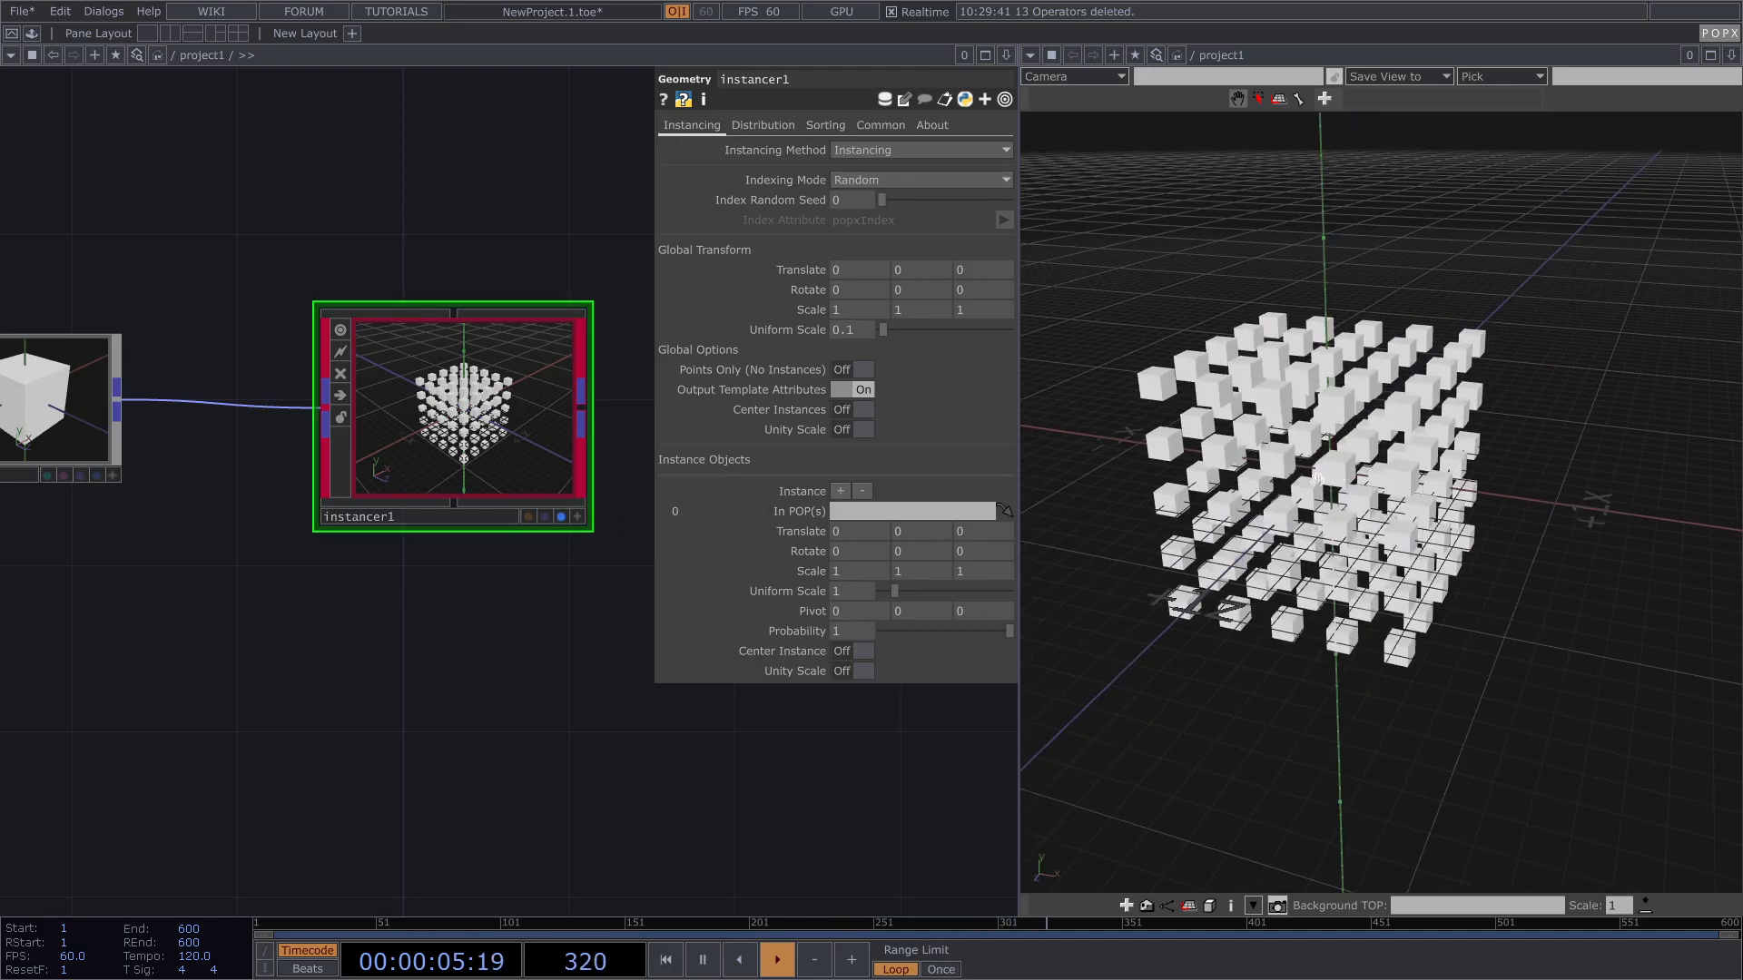
{"action": "key", "text": "p"}
{"action": "left_click_drag", "start_coordinate": [369, 639], "coordinate": [307, 603]}
{"action": "scroll", "coordinate": [409, 631], "scroll_direction": "down", "scroll_amount": 3}
Step: Wire instancer1 into aim1 and display aim1's result instead of instancer1
{"action": "left_click", "coordinate": [378, 451]}
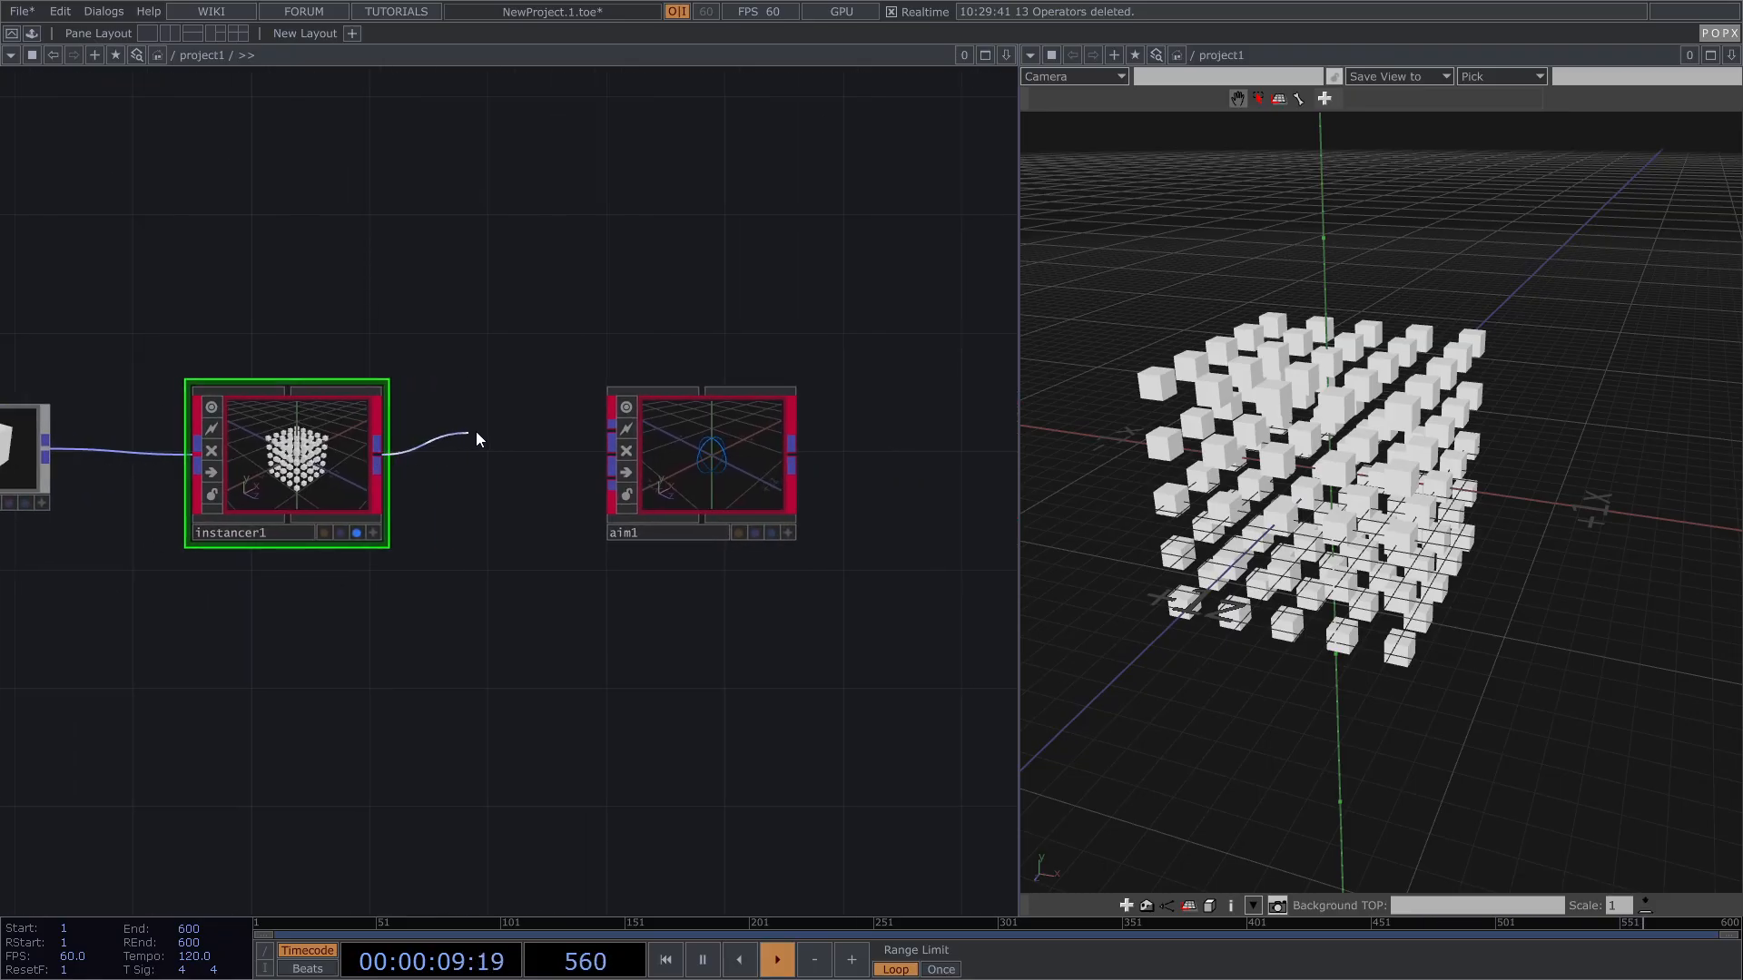
{"action": "left_click", "coordinate": [610, 434]}
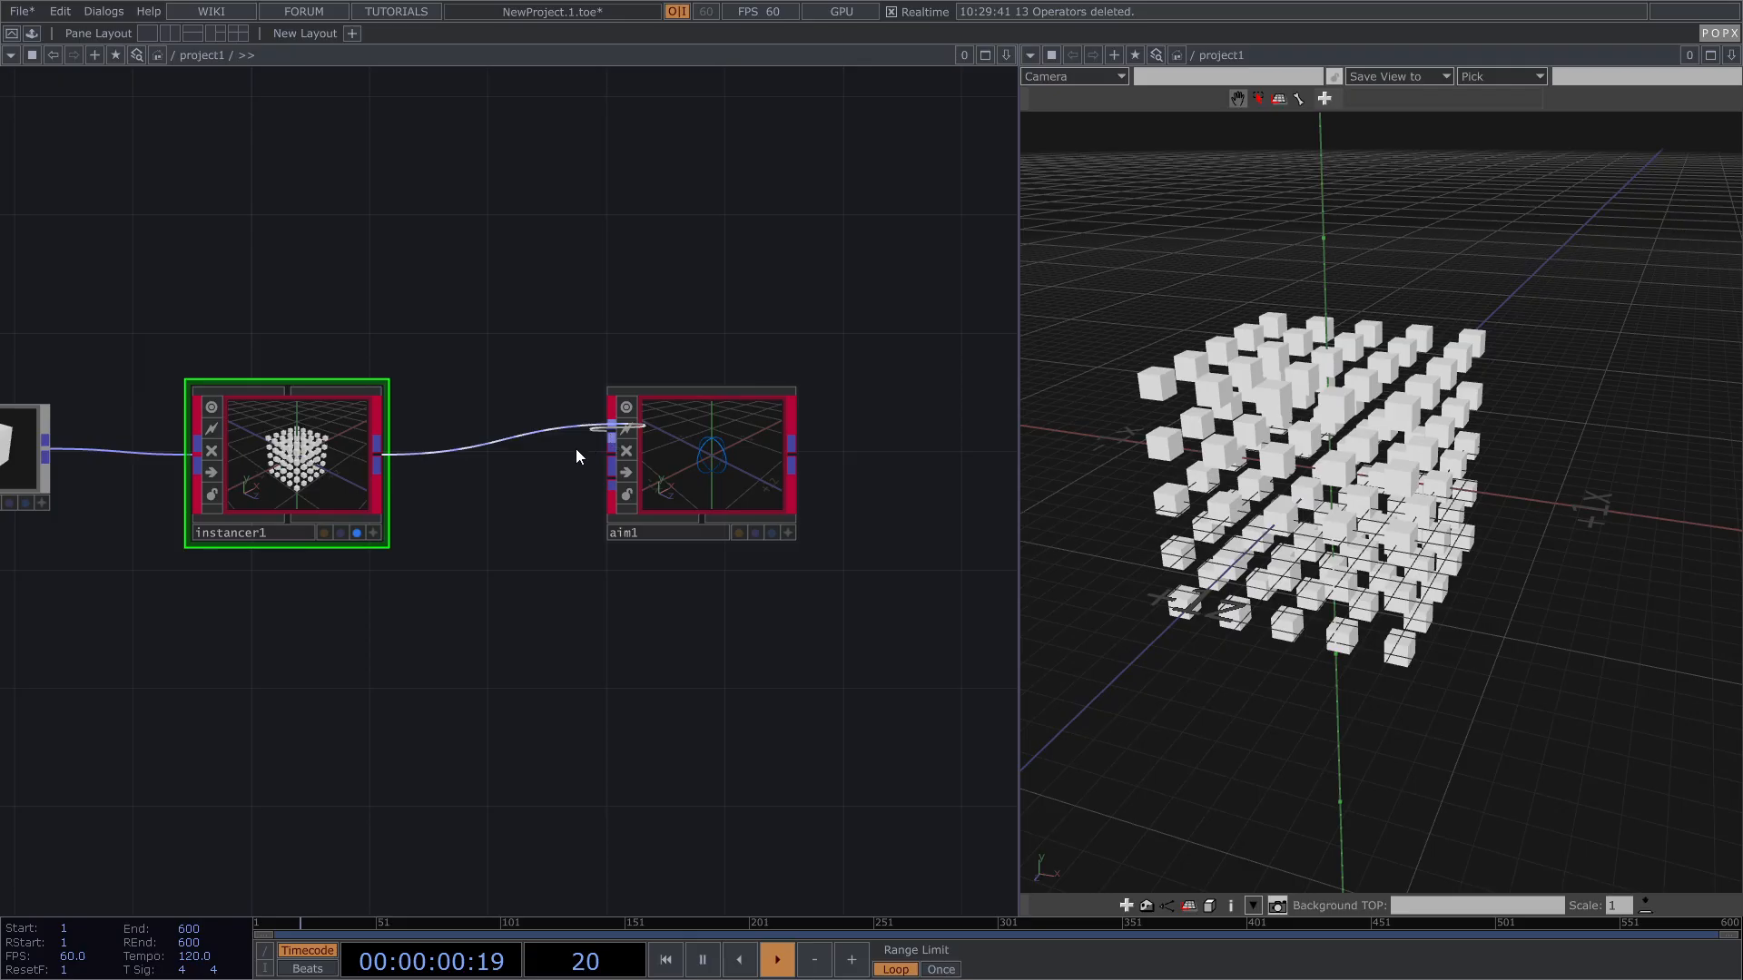
{"action": "left_click", "coordinate": [357, 533]}
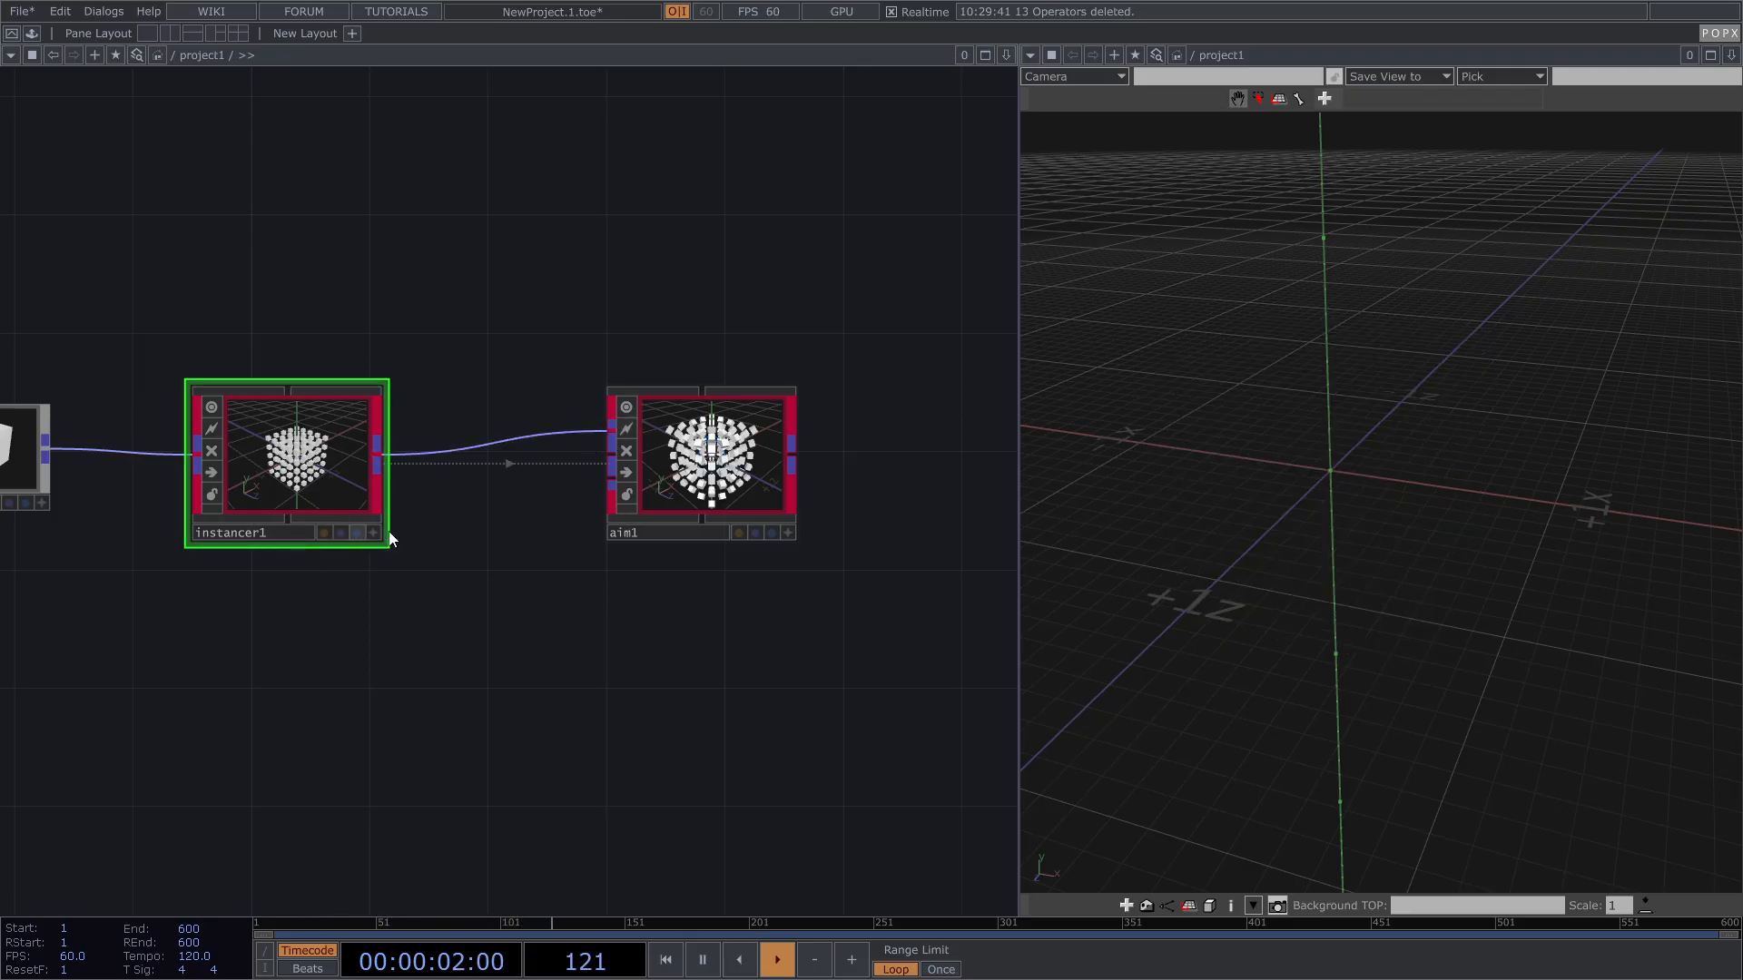
{"action": "left_click", "coordinate": [772, 532]}
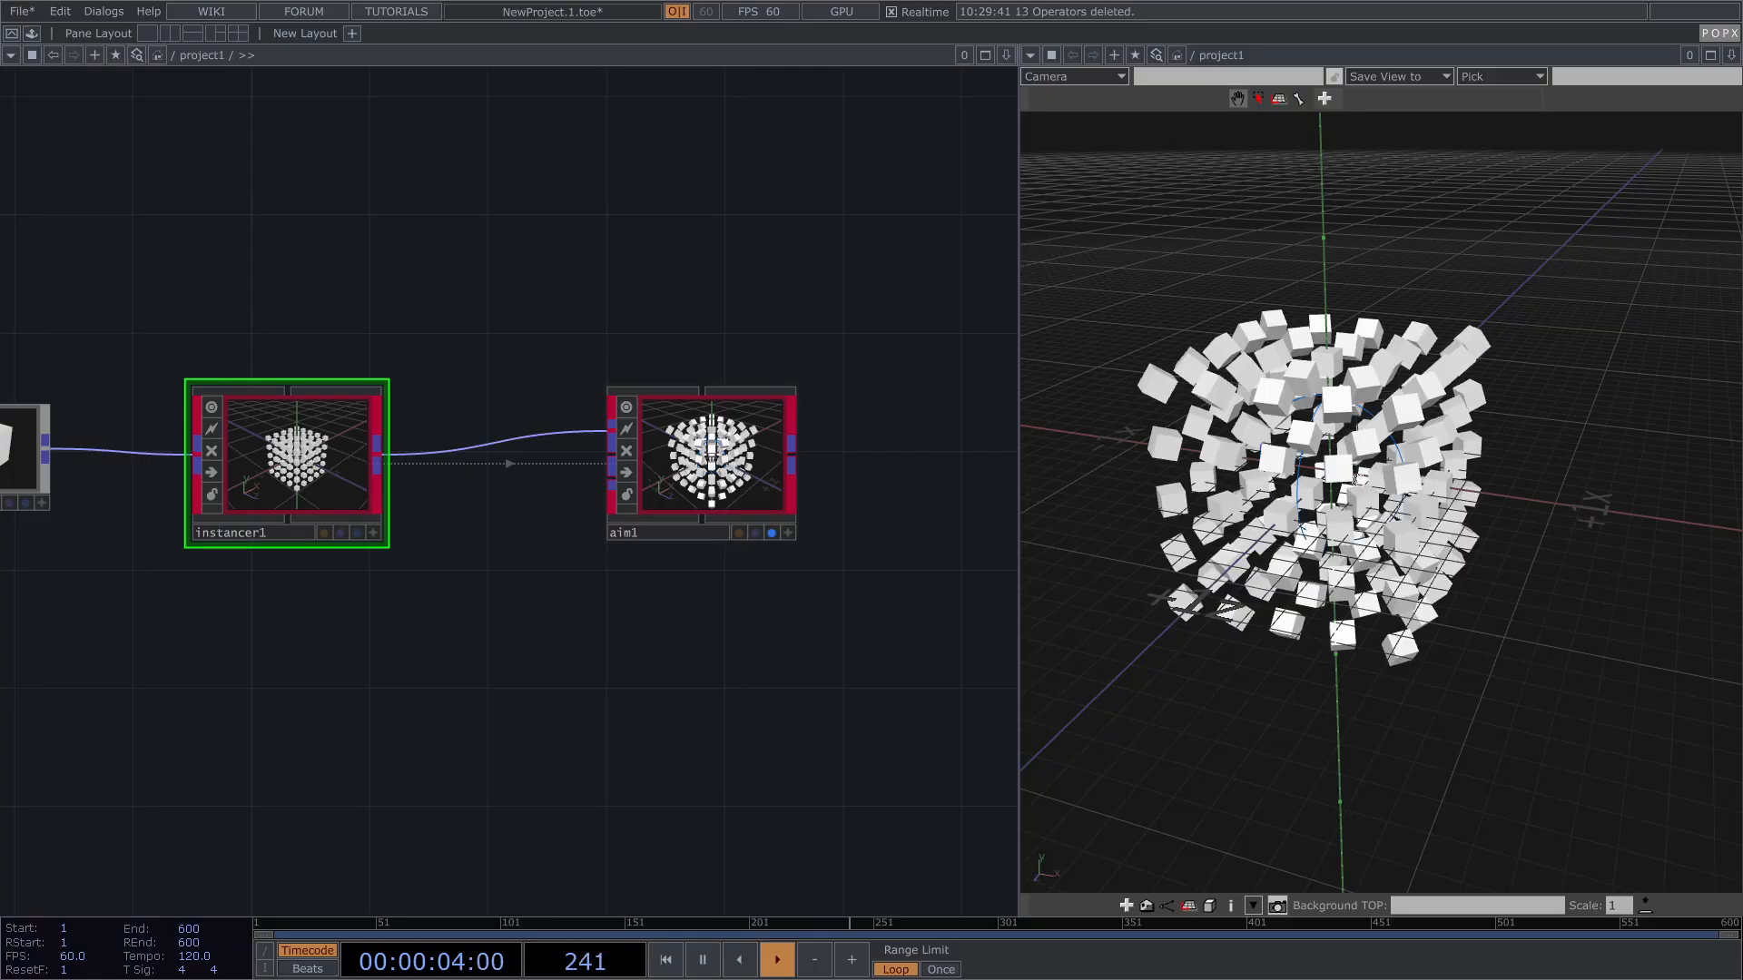
{"action": "scroll", "coordinate": [1324, 478], "scroll_direction": "up", "scroll_amount": 3}
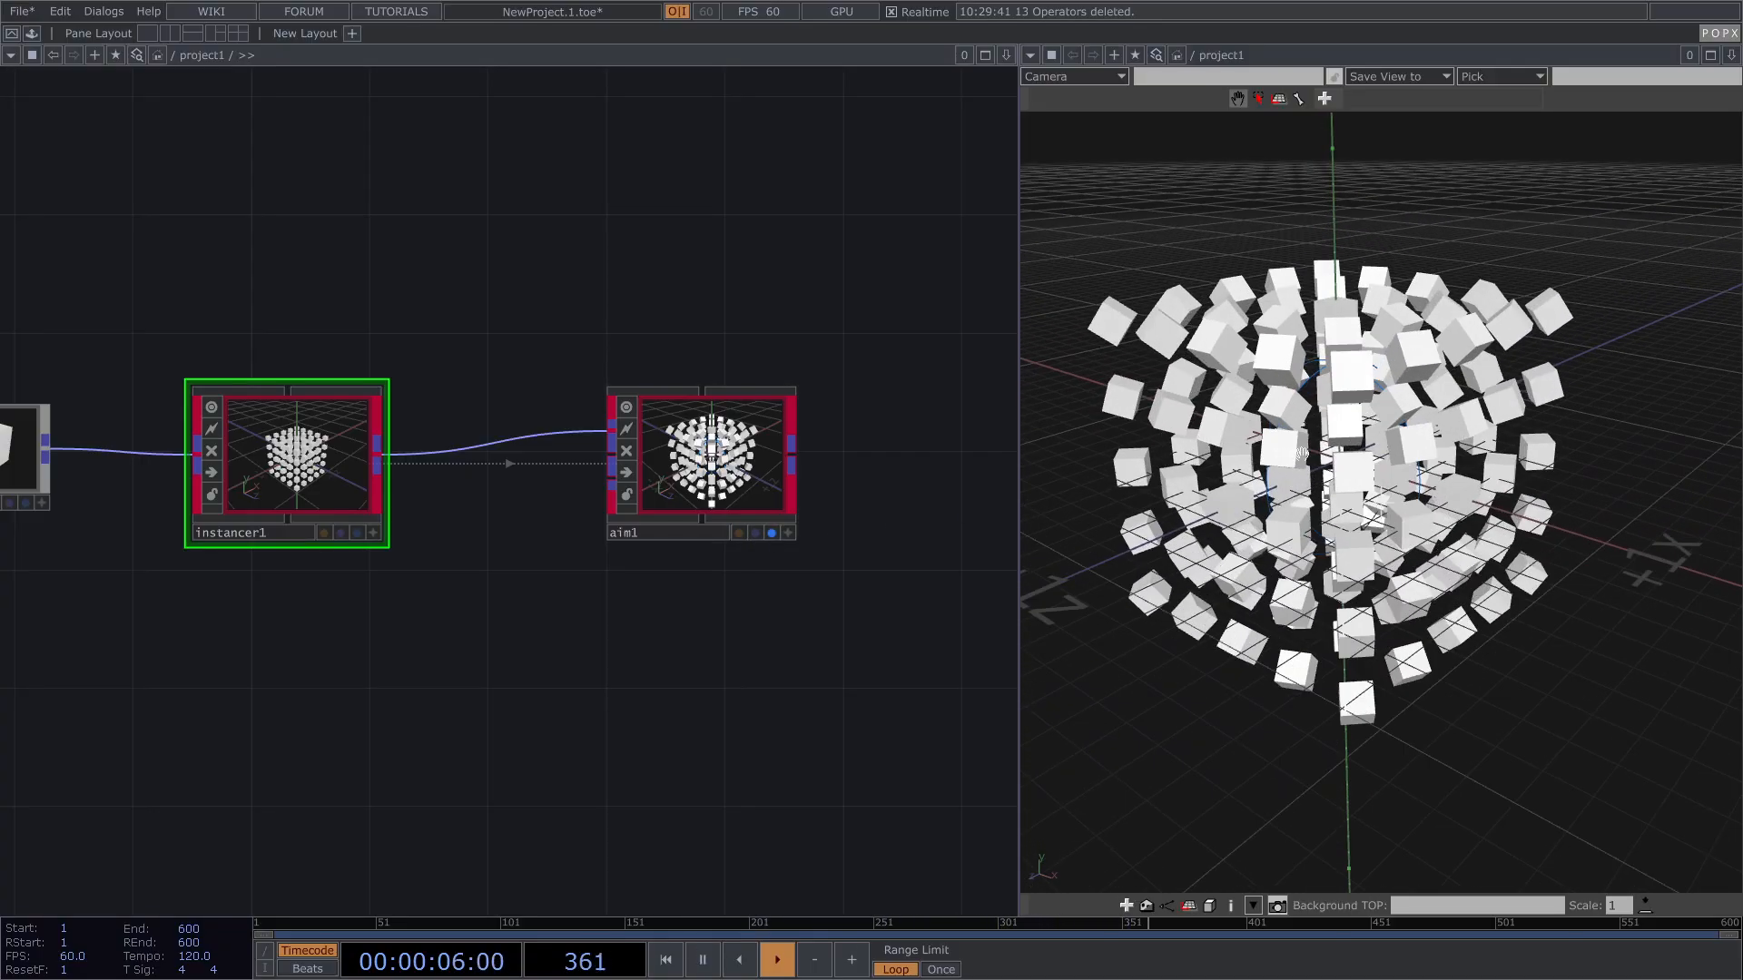
{"action": "left_click_drag", "start_coordinate": [1302, 451], "coordinate": [1106, 441]}
Step: Raise aim1's Aim Position Y to 1.1 so the cubes tilt upward
{"action": "left_click", "coordinate": [765, 445]}
{"action": "key", "text": "p"}
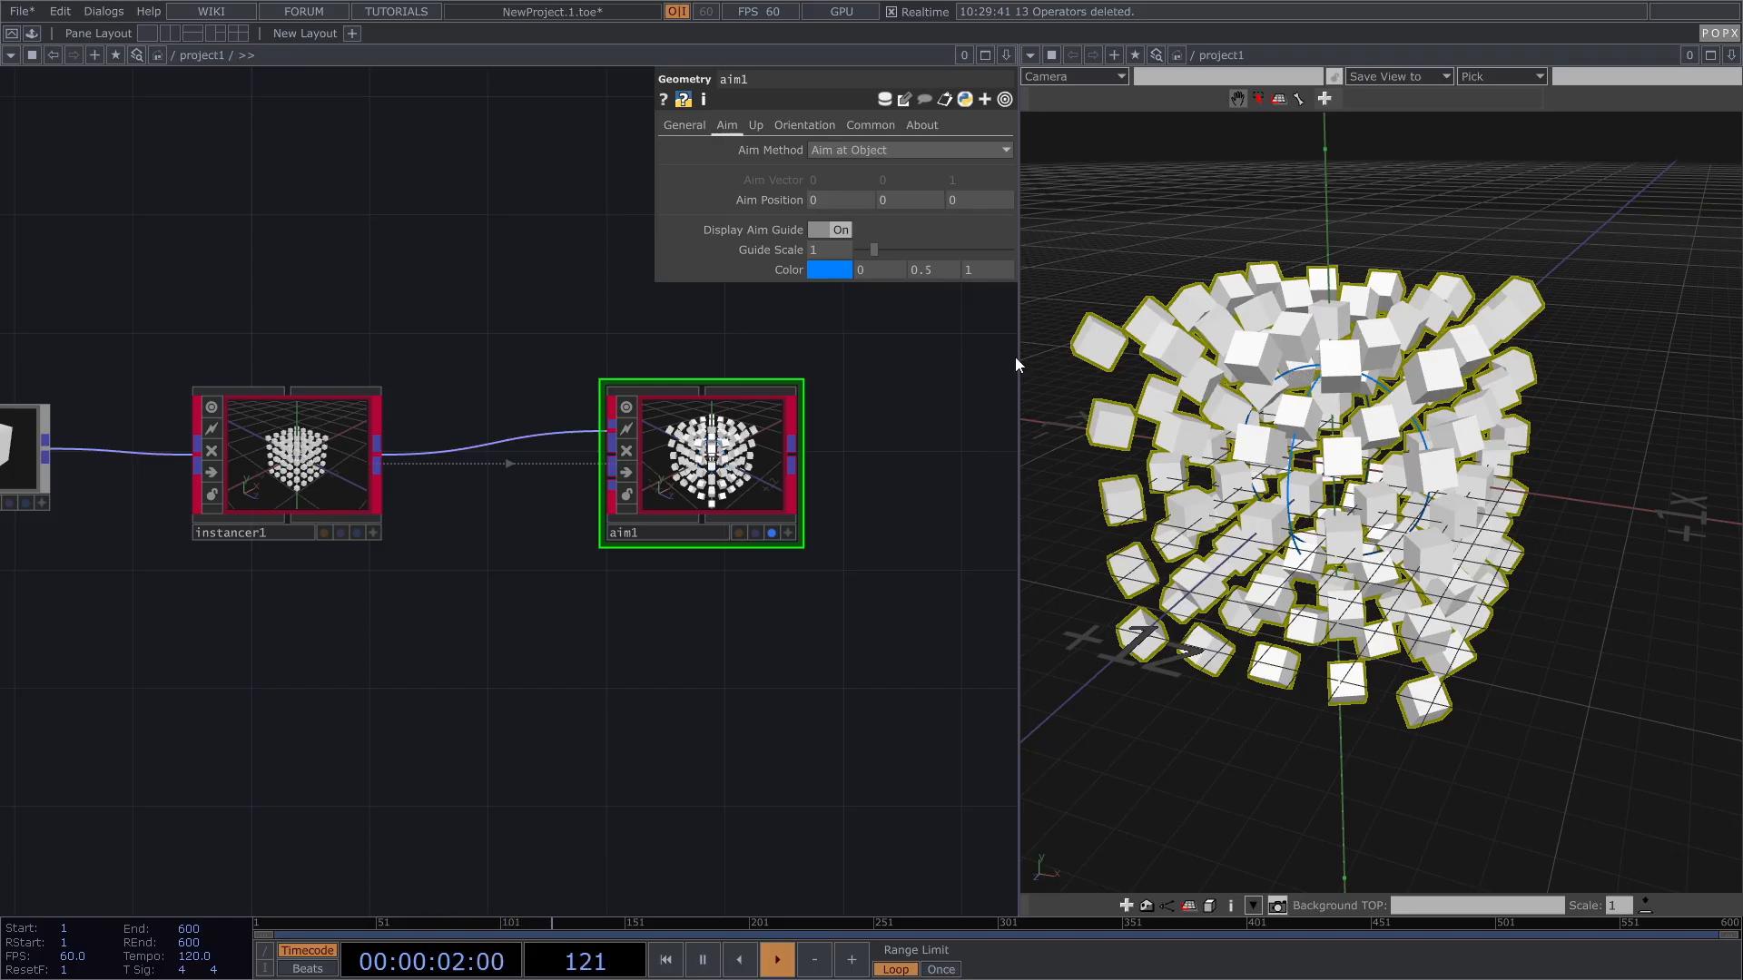
{"action": "left_click_drag", "start_coordinate": [885, 202], "coordinate": [899, 172]}
{"action": "left_click_drag", "start_coordinate": [1359, 312], "coordinate": [1316, 319]}
{"action": "middle_click_drag", "start_coordinate": [1315, 319], "coordinate": [1271, 334]}
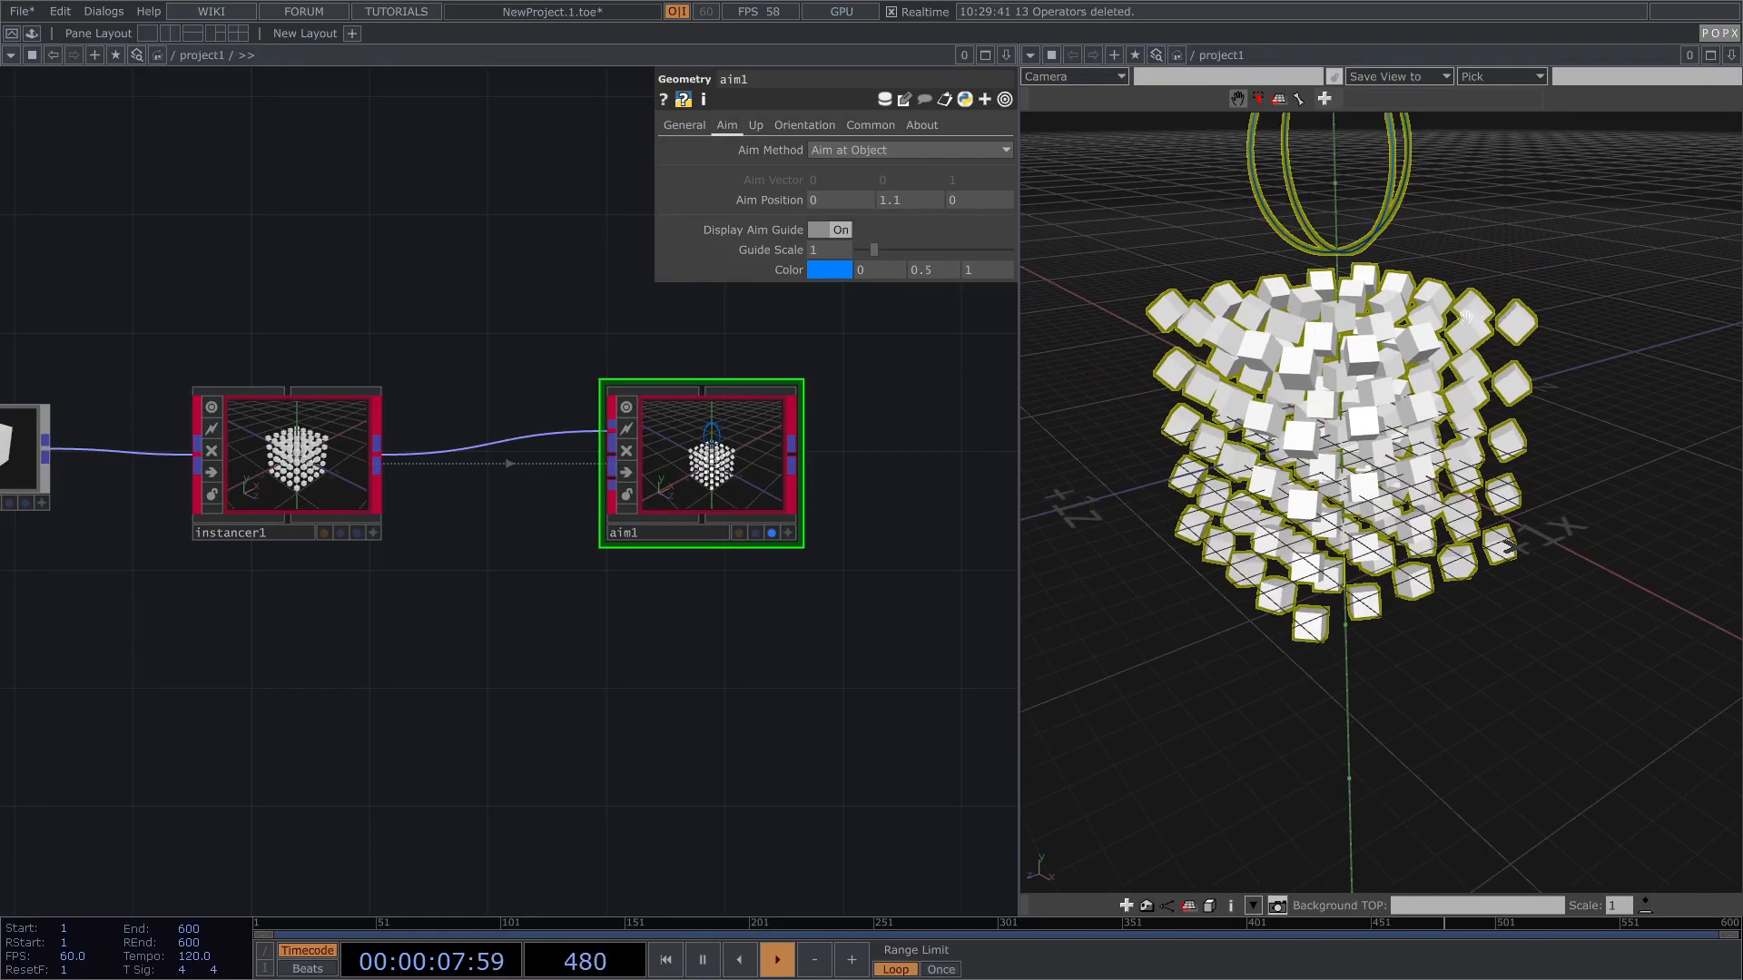
{"action": "left_click_drag", "start_coordinate": [1467, 315], "coordinate": [1431, 315]}
Step: Choose the Visualize Frame operator from the operator list with a 'v' search
{"action": "left_click_drag", "start_coordinate": [913, 417], "coordinate": [766, 463]}
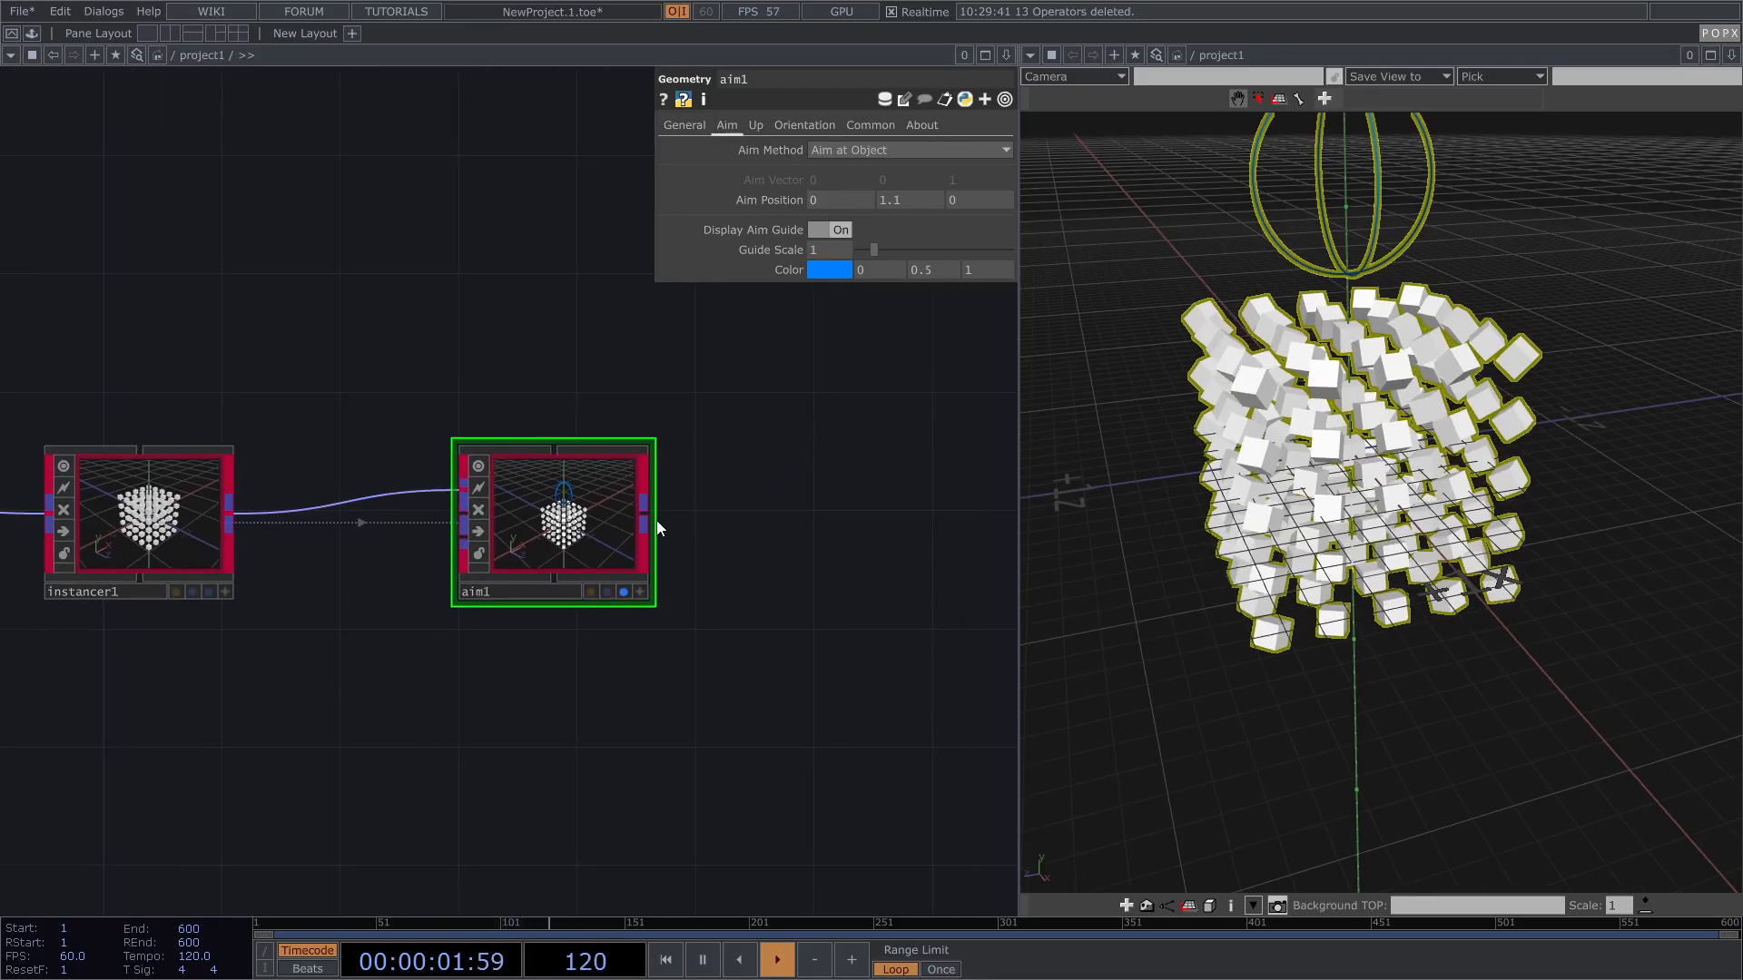
{"action": "key", "text": "Tab"}
{"action": "type", "text": "v"}
{"action": "left_click", "coordinate": [812, 524]}
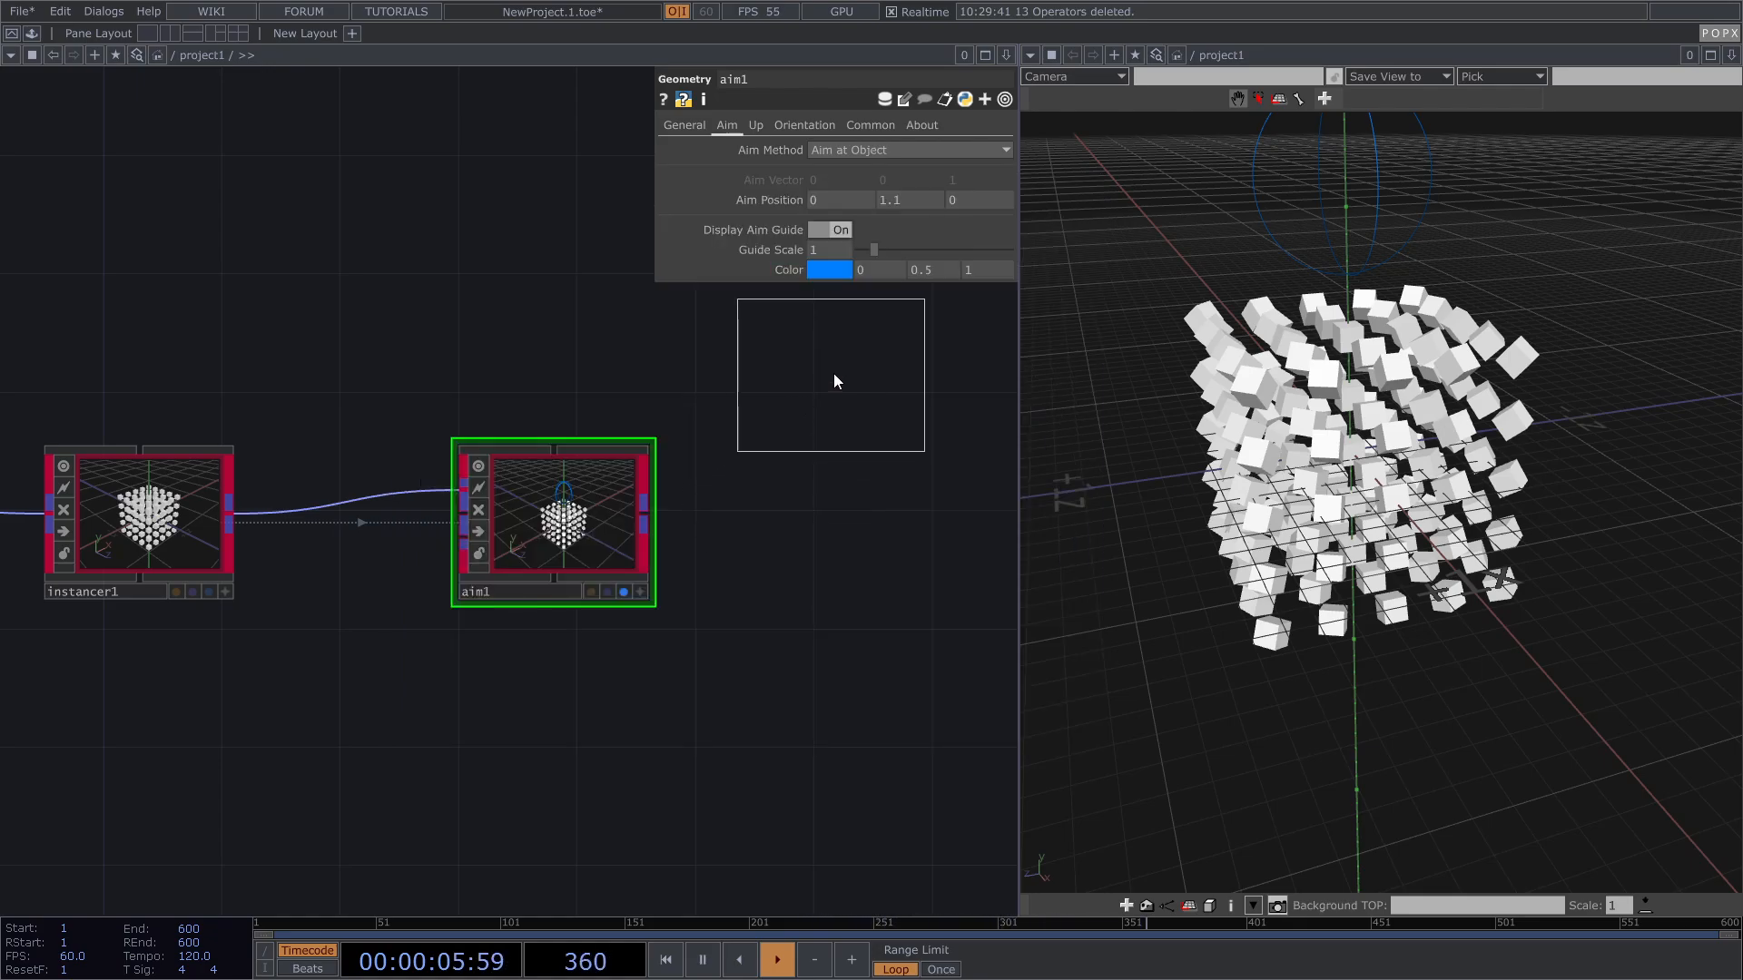
Step: Feed aim1 into a new visualize_frame1 with Length Scale 0.217, displaying both nodes
{"action": "left_click", "coordinate": [833, 375]}
{"action": "left_click_drag", "start_coordinate": [648, 515], "coordinate": [729, 370]}
{"action": "left_click", "coordinate": [625, 592]}
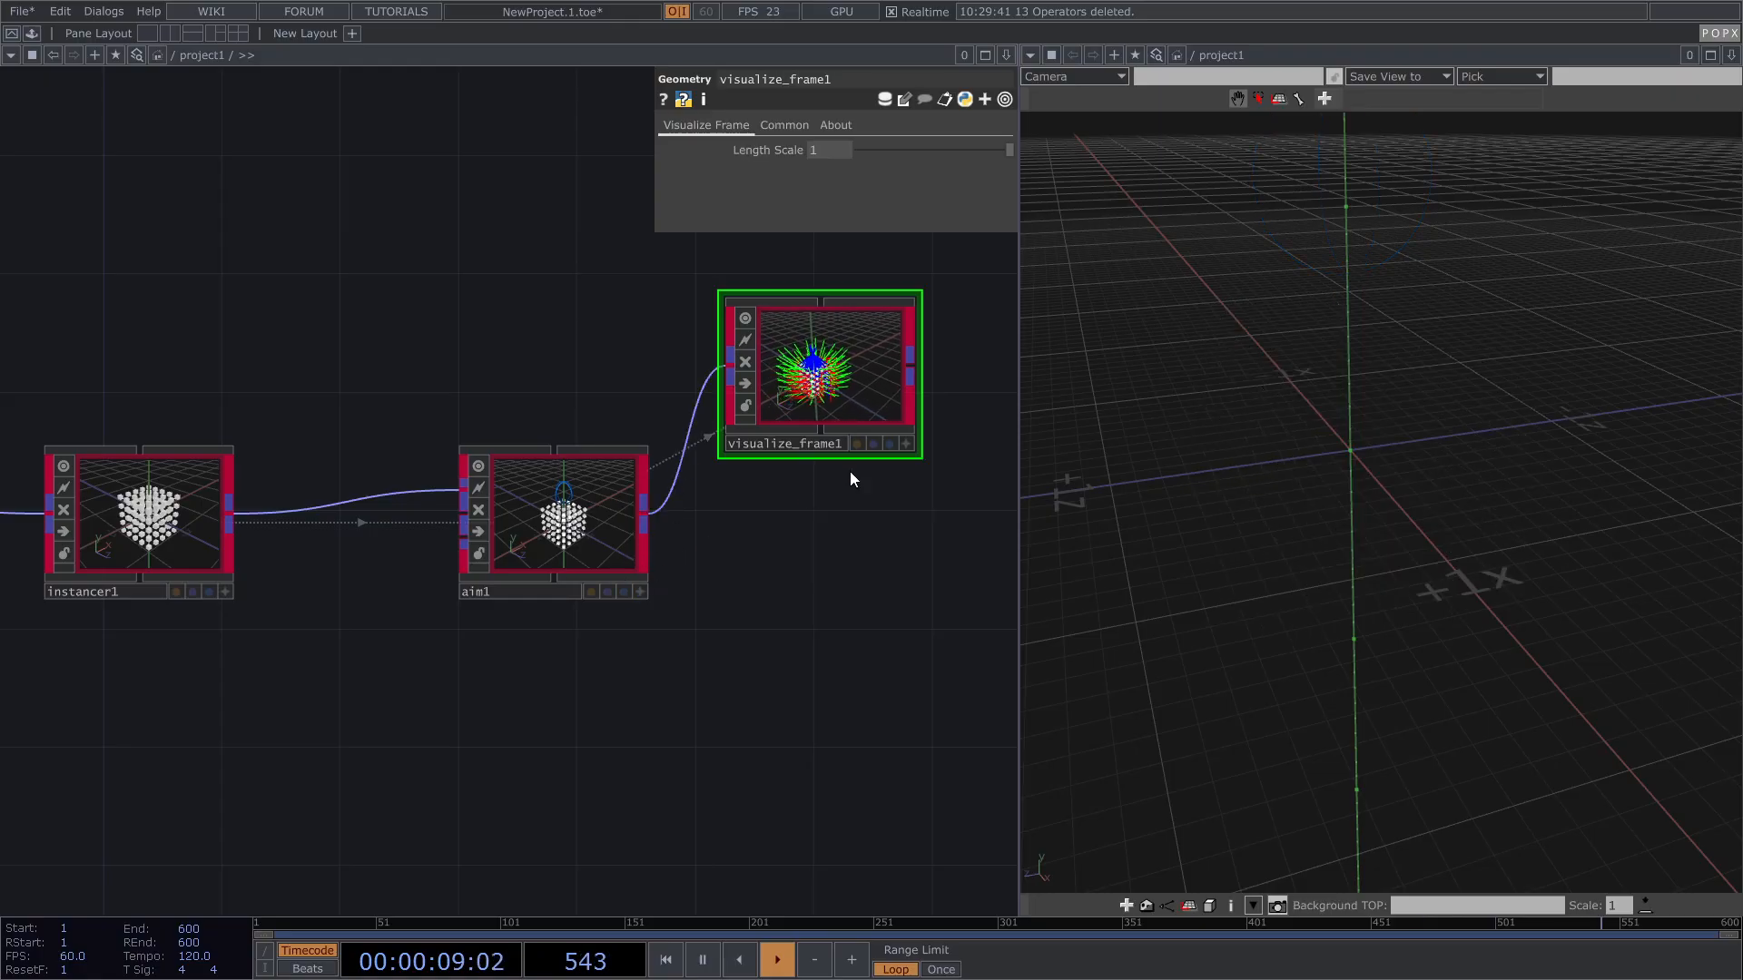
{"action": "left_click", "coordinate": [890, 444]}
{"action": "left_click_drag", "start_coordinate": [963, 150], "coordinate": [893, 151]}
{"action": "left_click", "coordinate": [624, 591]}
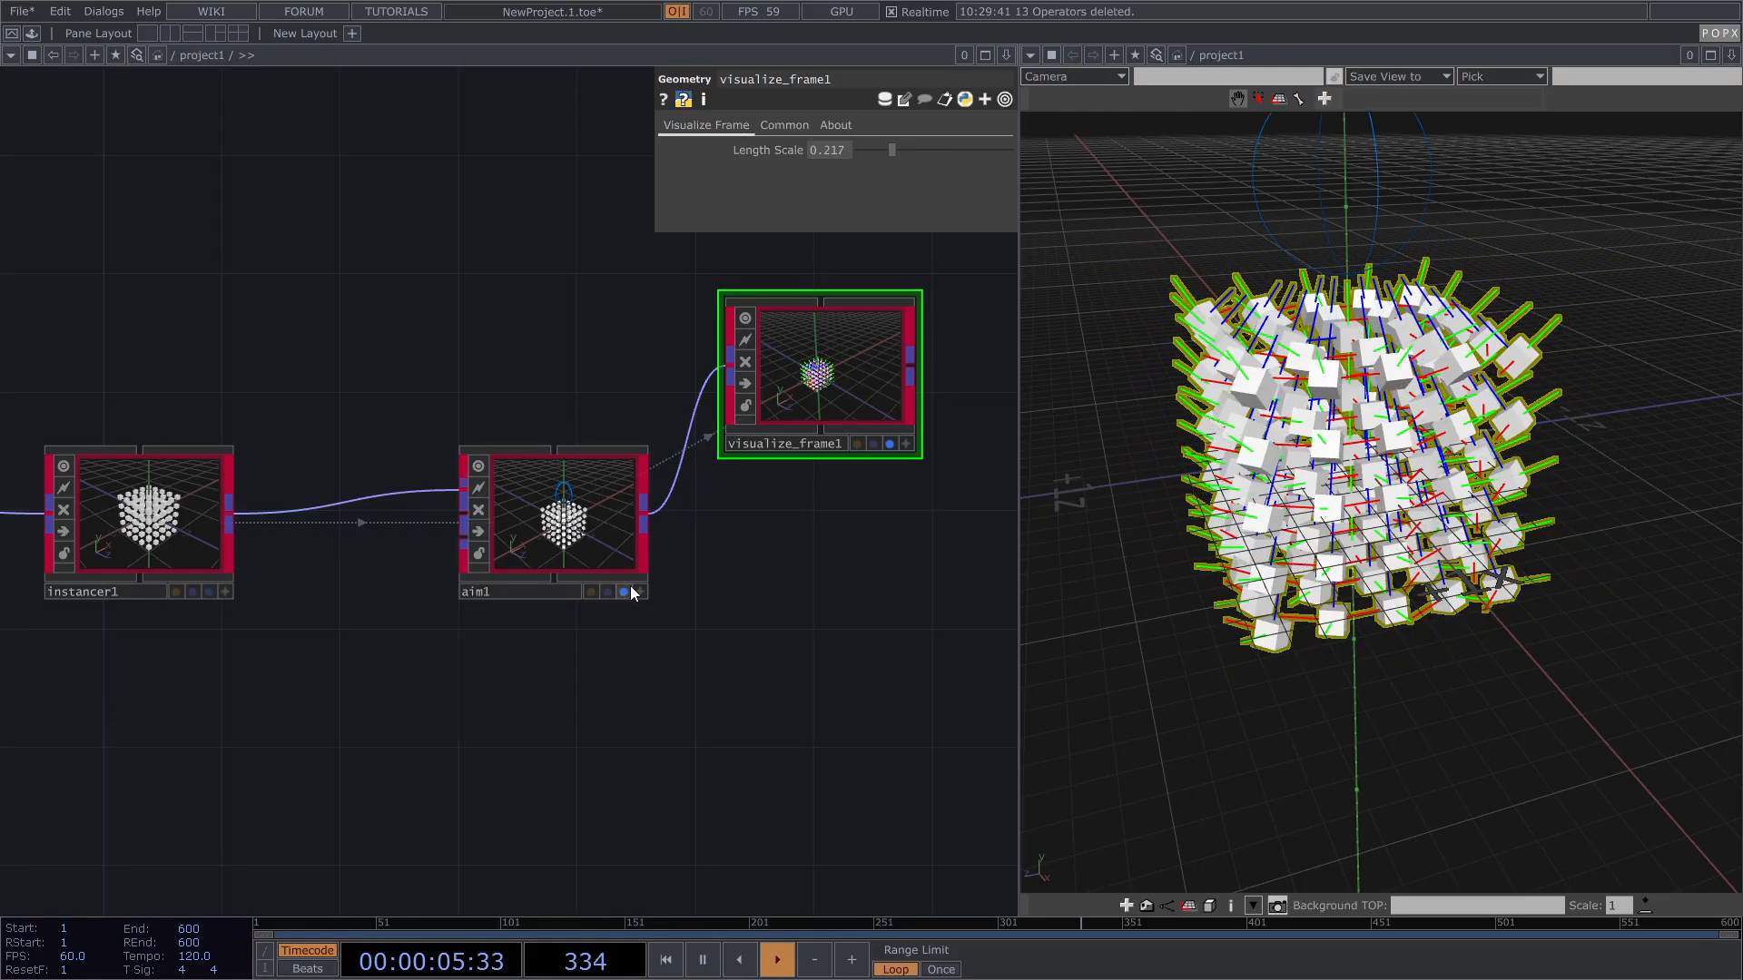
{"action": "scroll", "coordinate": [548, 542], "scroll_direction": "up", "scroll_amount": 2}
{"action": "scroll", "coordinate": [549, 543], "scroll_direction": "up", "scroll_amount": 1}
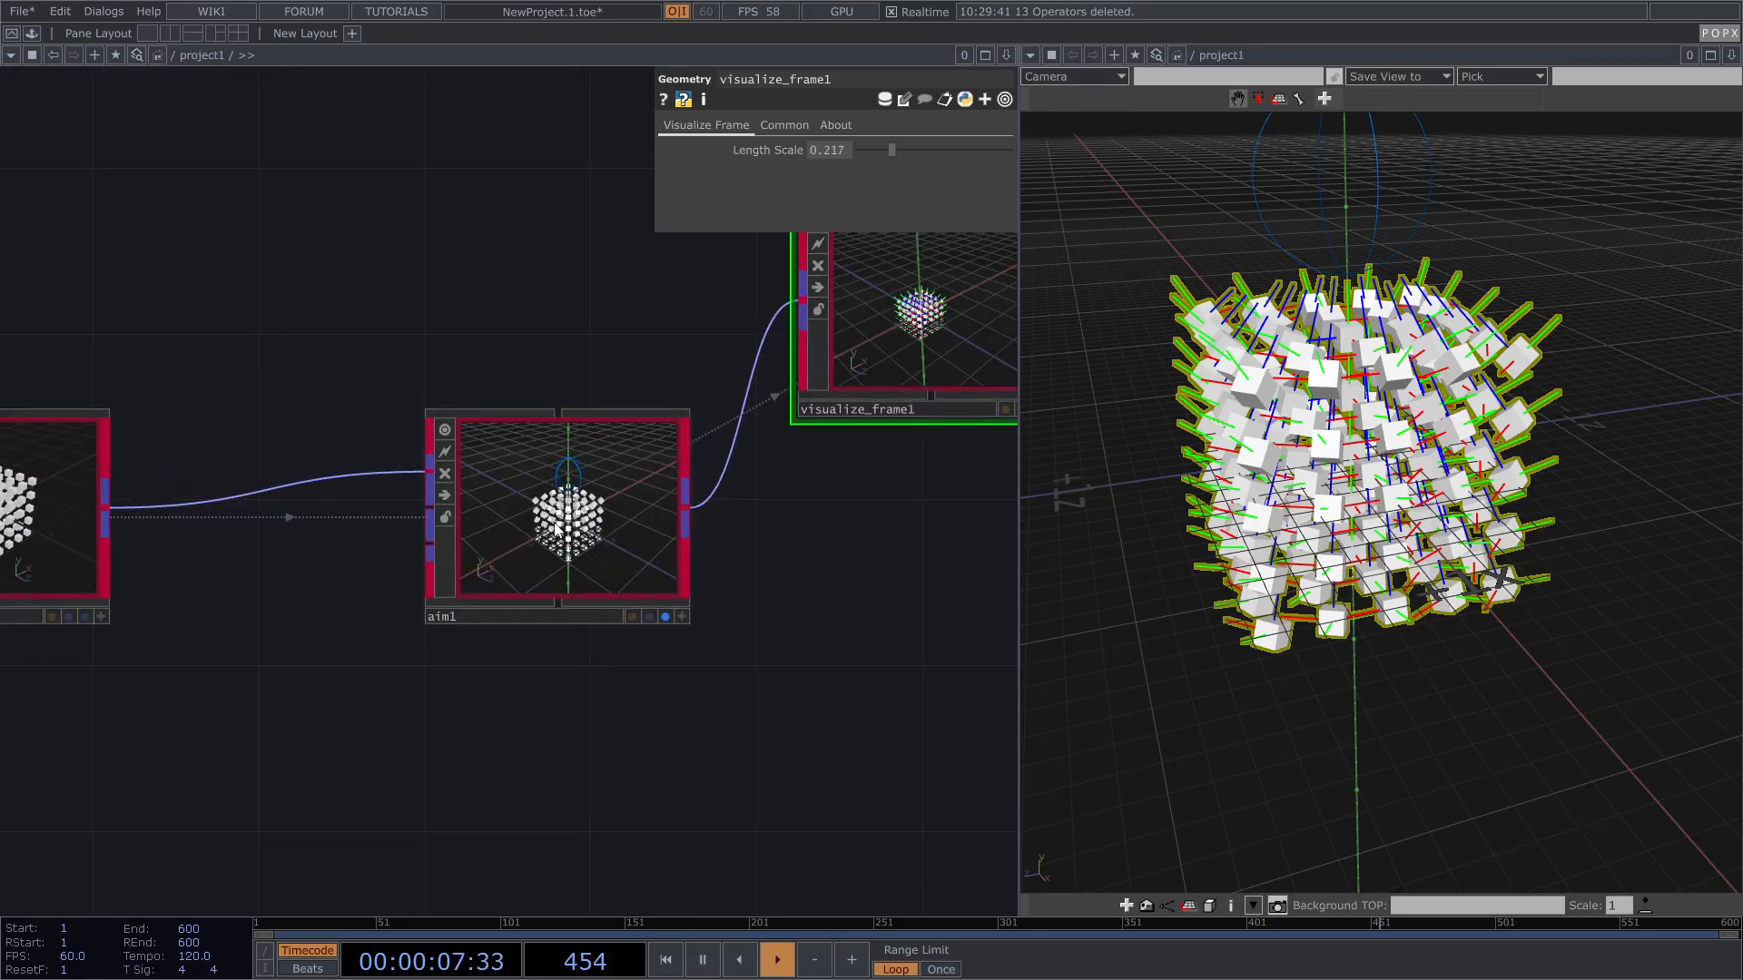
{"action": "right_click_drag", "start_coordinate": [1374, 270], "coordinate": [1359, 336]}
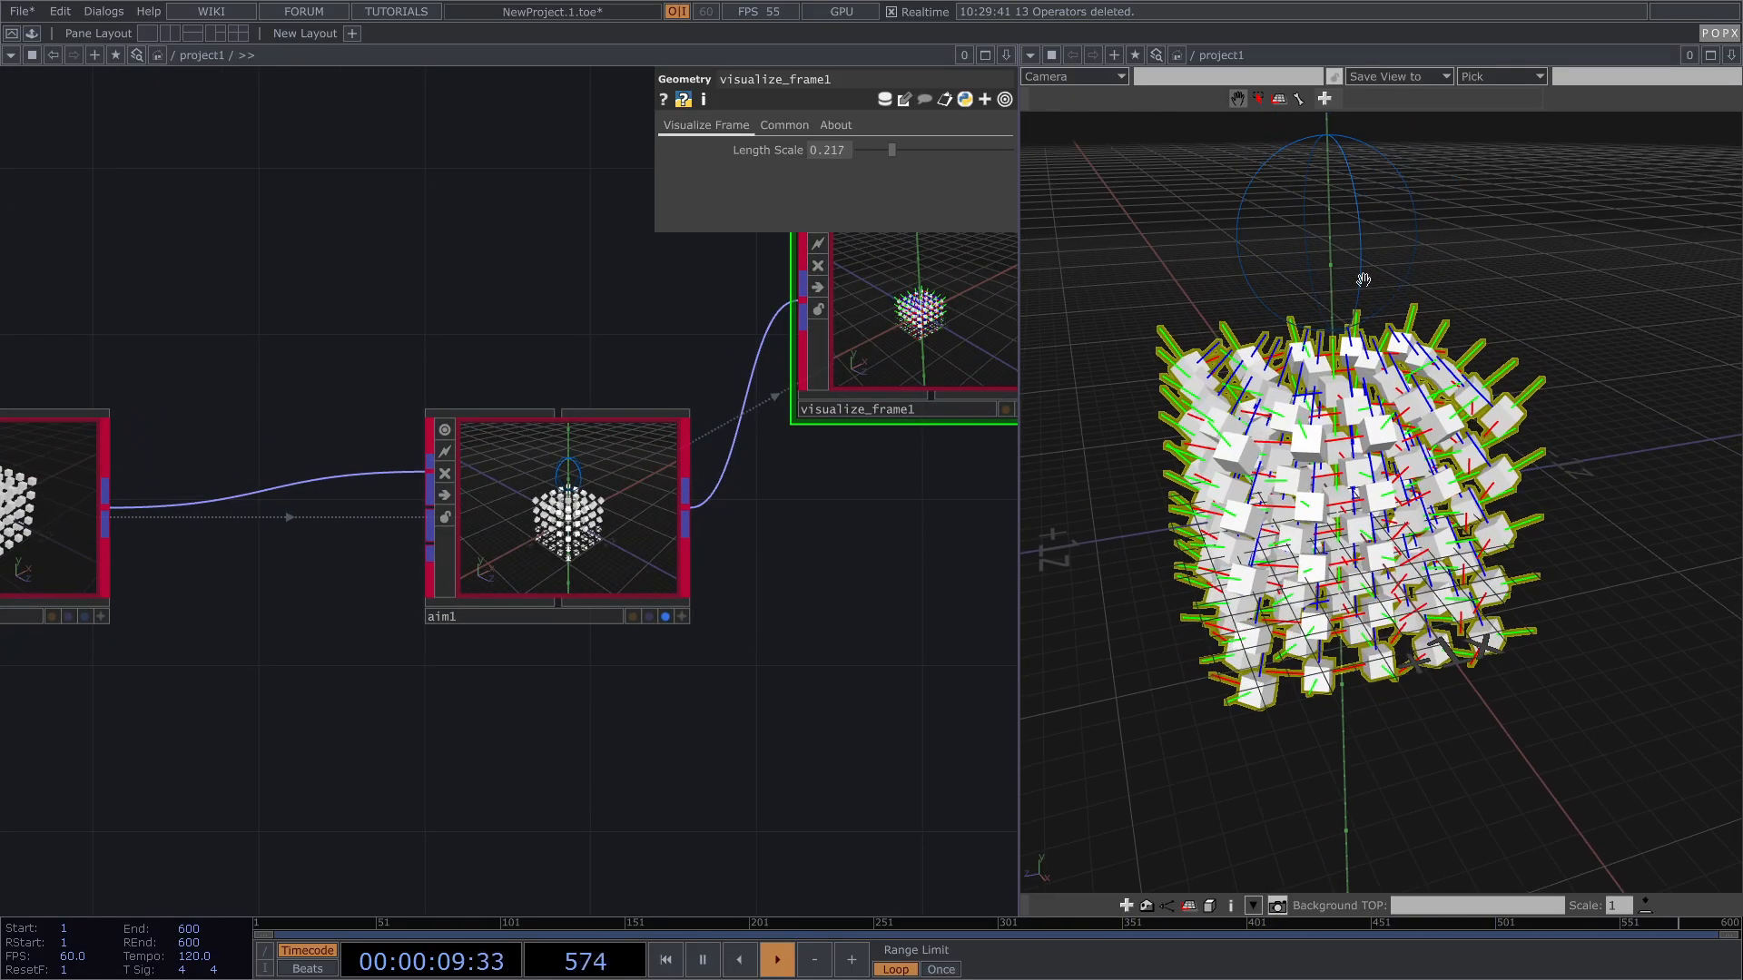
{"action": "left_click_drag", "start_coordinate": [1442, 392], "coordinate": [1424, 394]}
{"action": "left_click", "coordinate": [545, 529]}
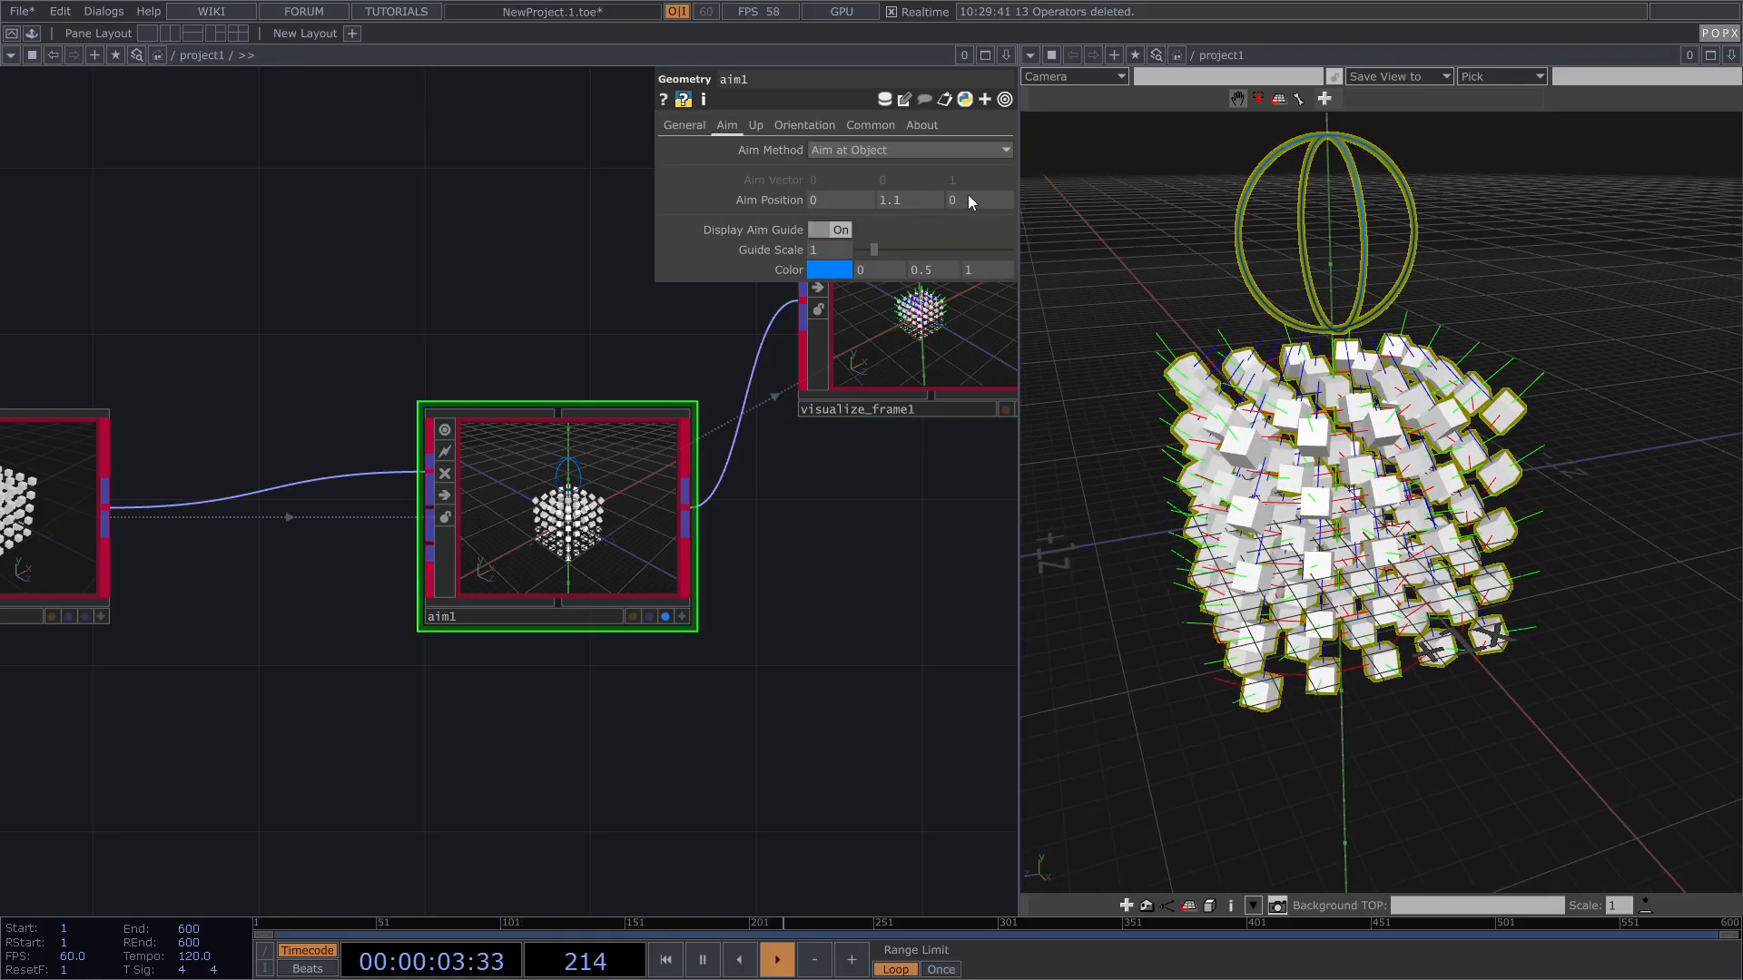
Step: Move aim1's Aim Position to 0.3, 1.1, -0.8 so the cubes turn toward it
{"action": "left_click_drag", "start_coordinate": [817, 199], "coordinate": [1001, 200]}
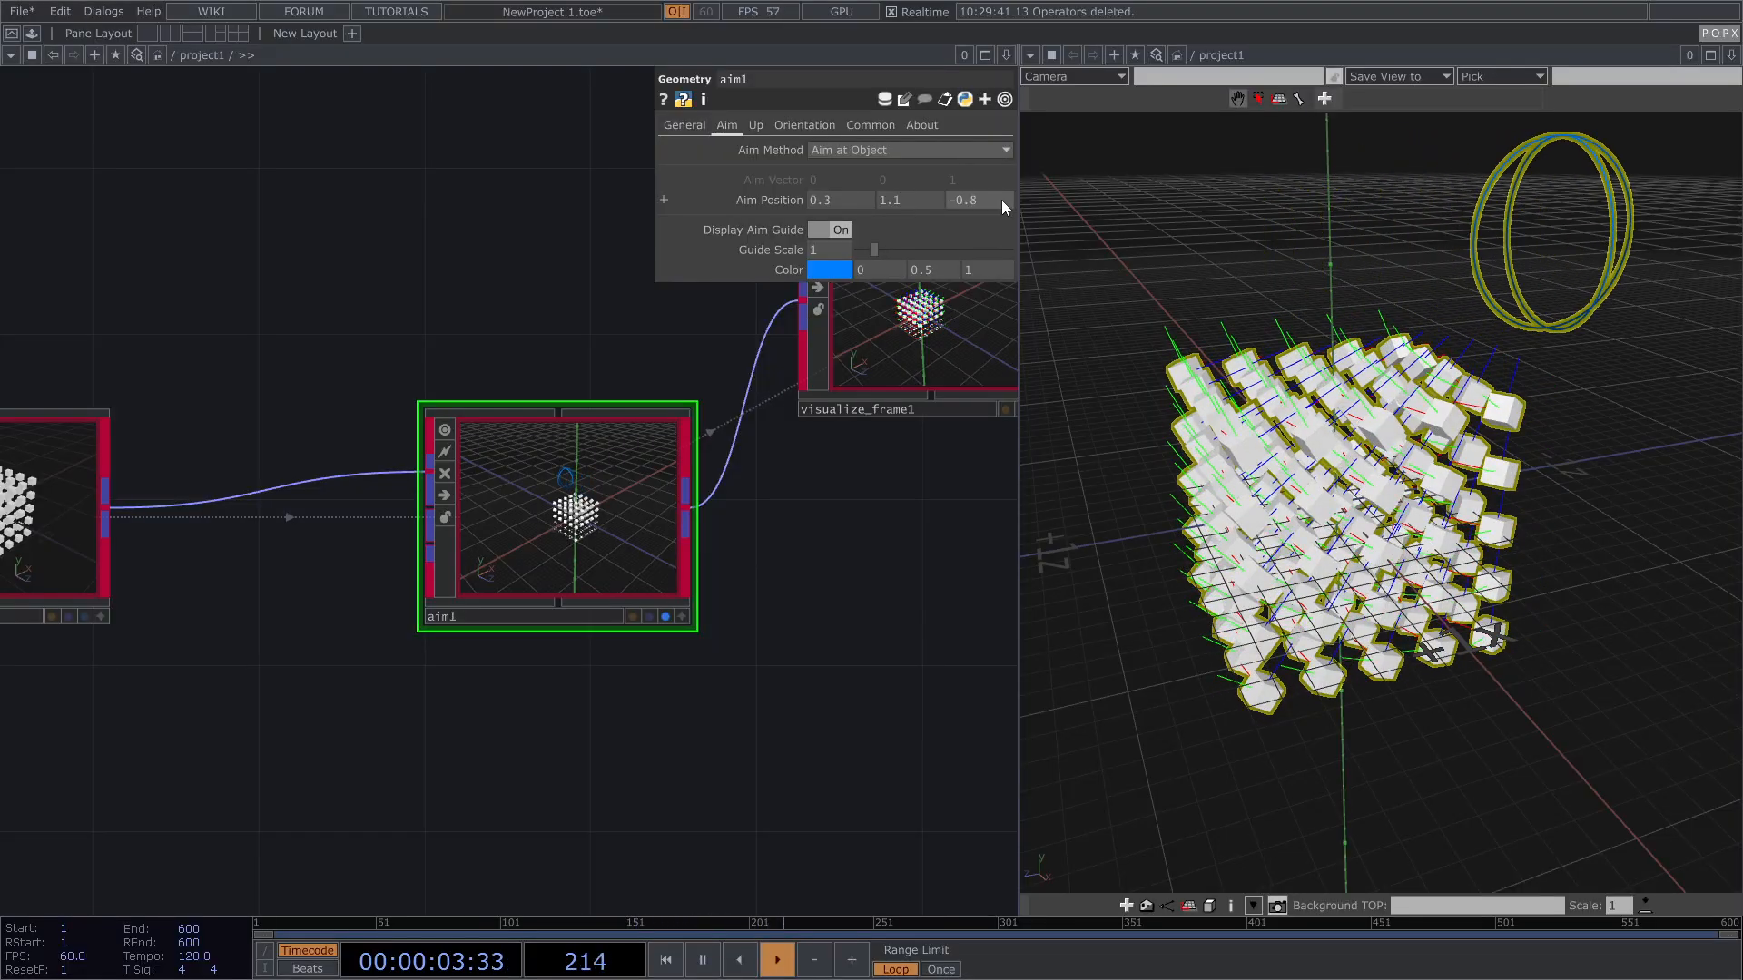
{"action": "left_click", "coordinate": [752, 127]}
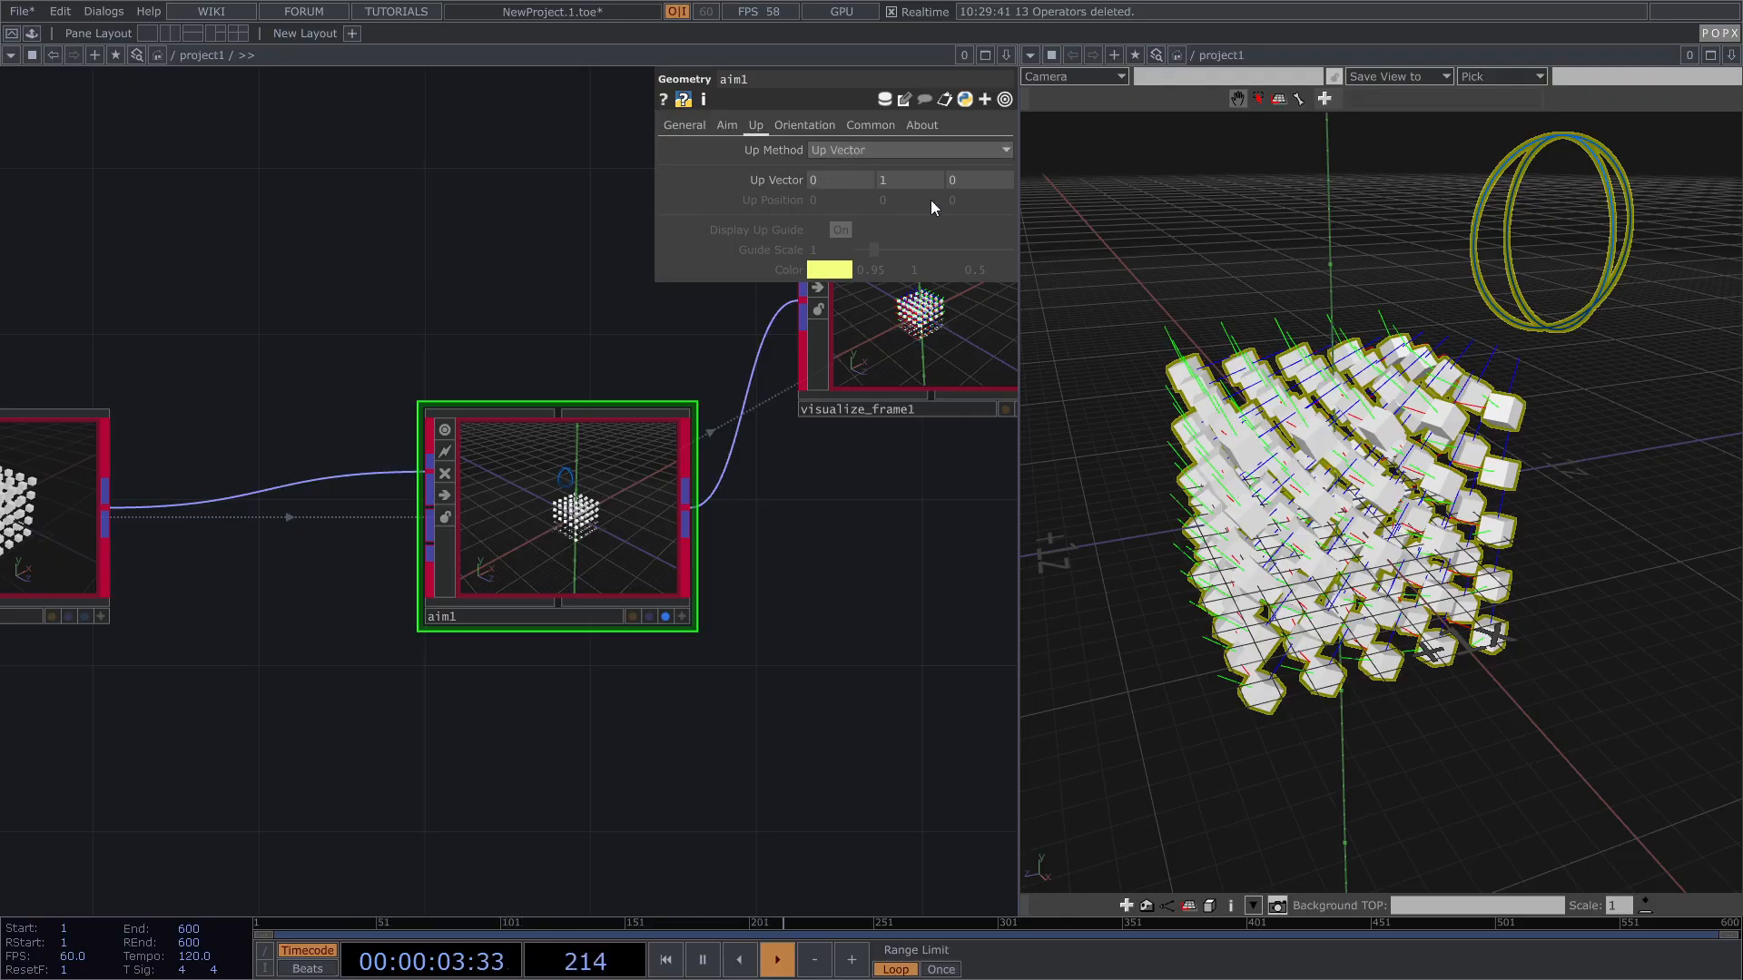
Step: Test an Up Vector of 1, 1, 0 on aim1, then reset it to 0, 1, 0
{"action": "left_click", "coordinate": [853, 180]}
{"action": "type", "text": "1"}
{"action": "left_click", "coordinate": [545, 241]}
{"action": "left_click_drag", "start_coordinate": [1314, 383], "coordinate": [1232, 360]}
{"action": "scroll", "coordinate": [1232, 359], "scroll_direction": "up", "scroll_amount": 6}
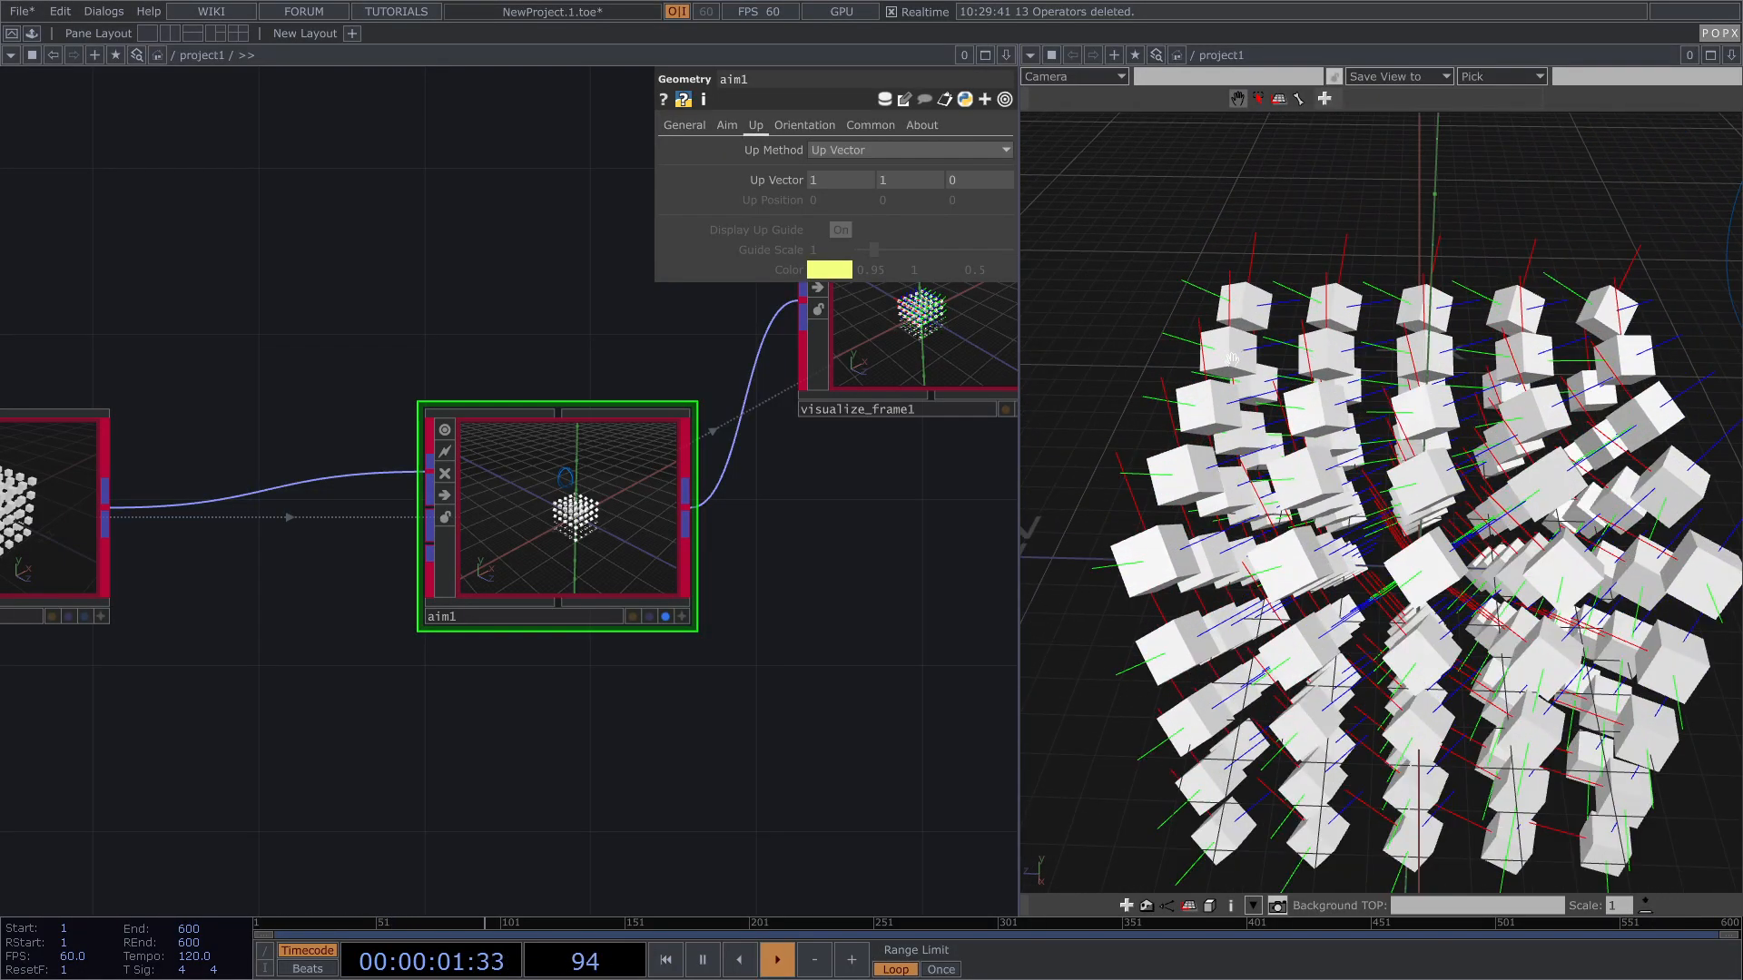
{"action": "scroll", "coordinate": [1253, 327], "scroll_direction": "down", "scroll_amount": 3}
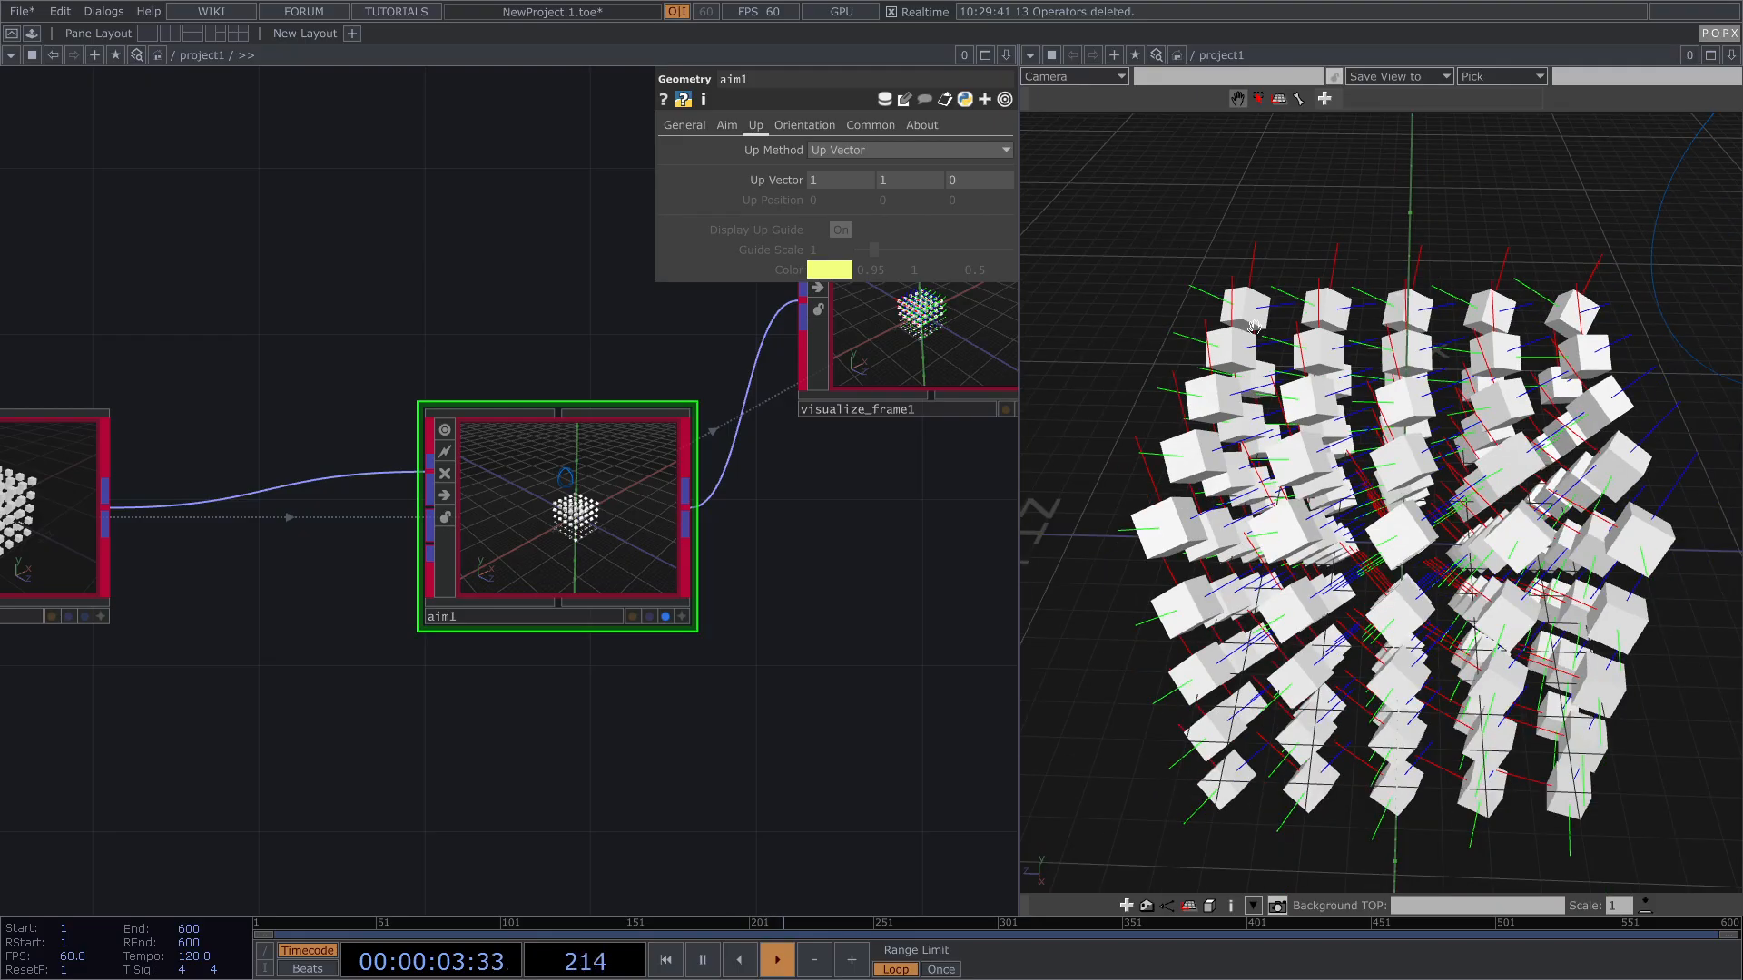
{"action": "right_click", "coordinate": [775, 180]}
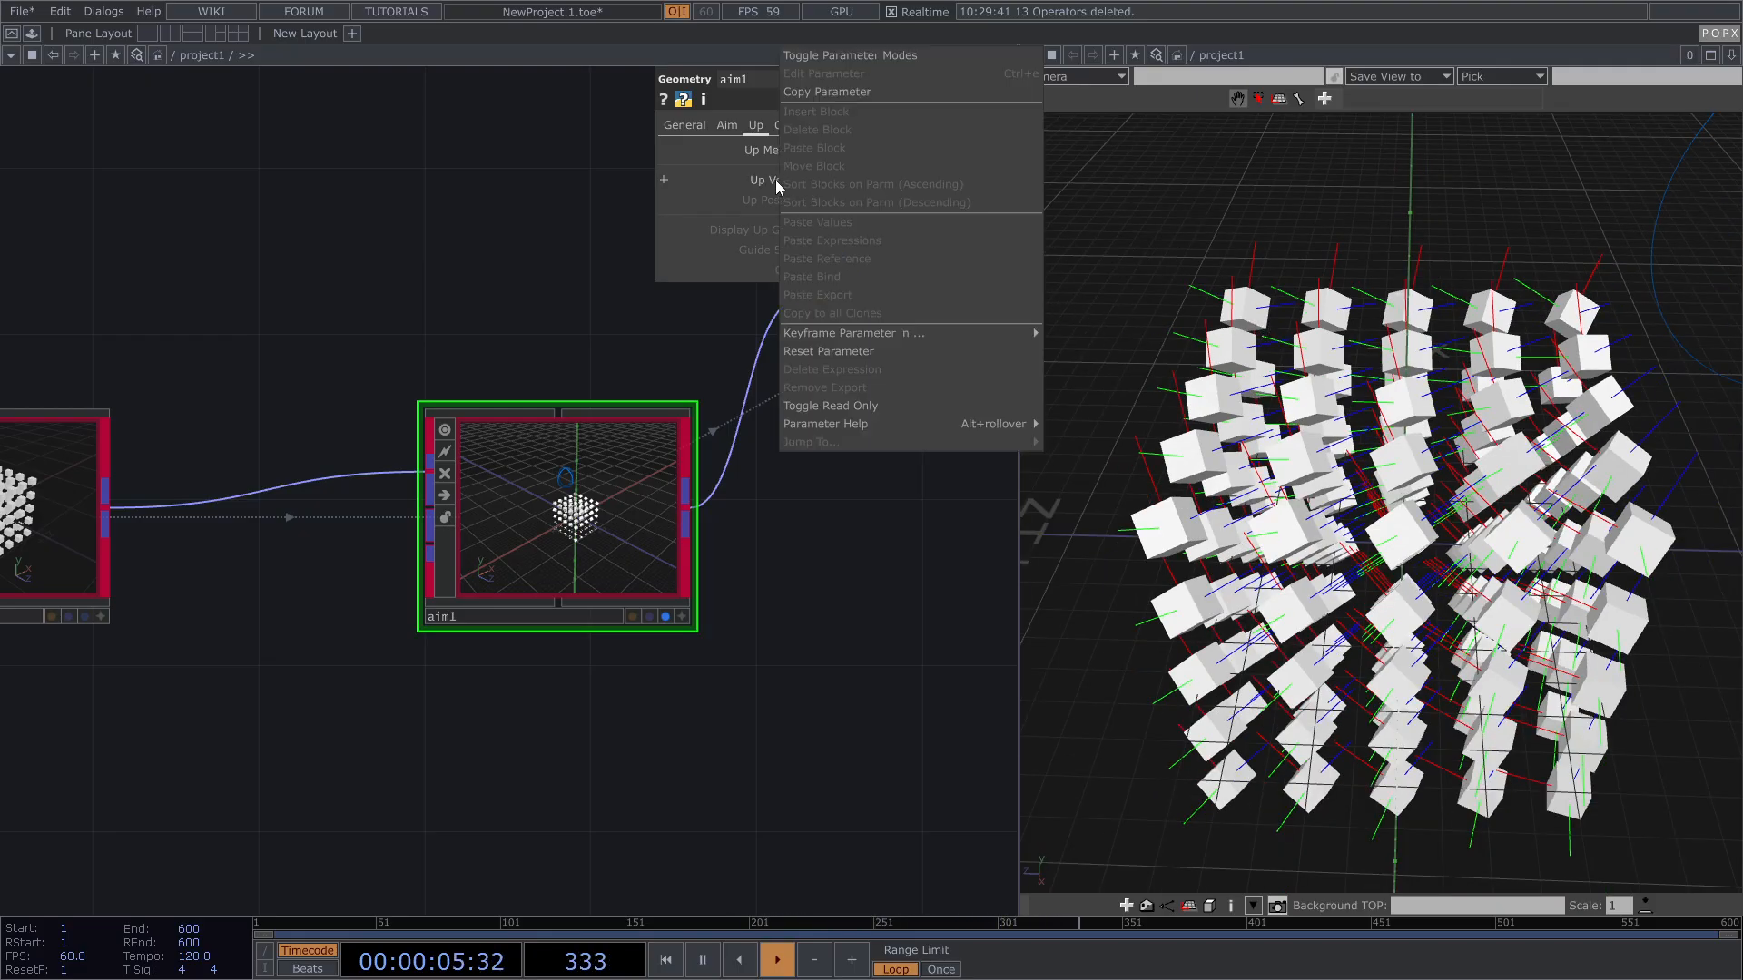
{"action": "left_click", "coordinate": [837, 348]}
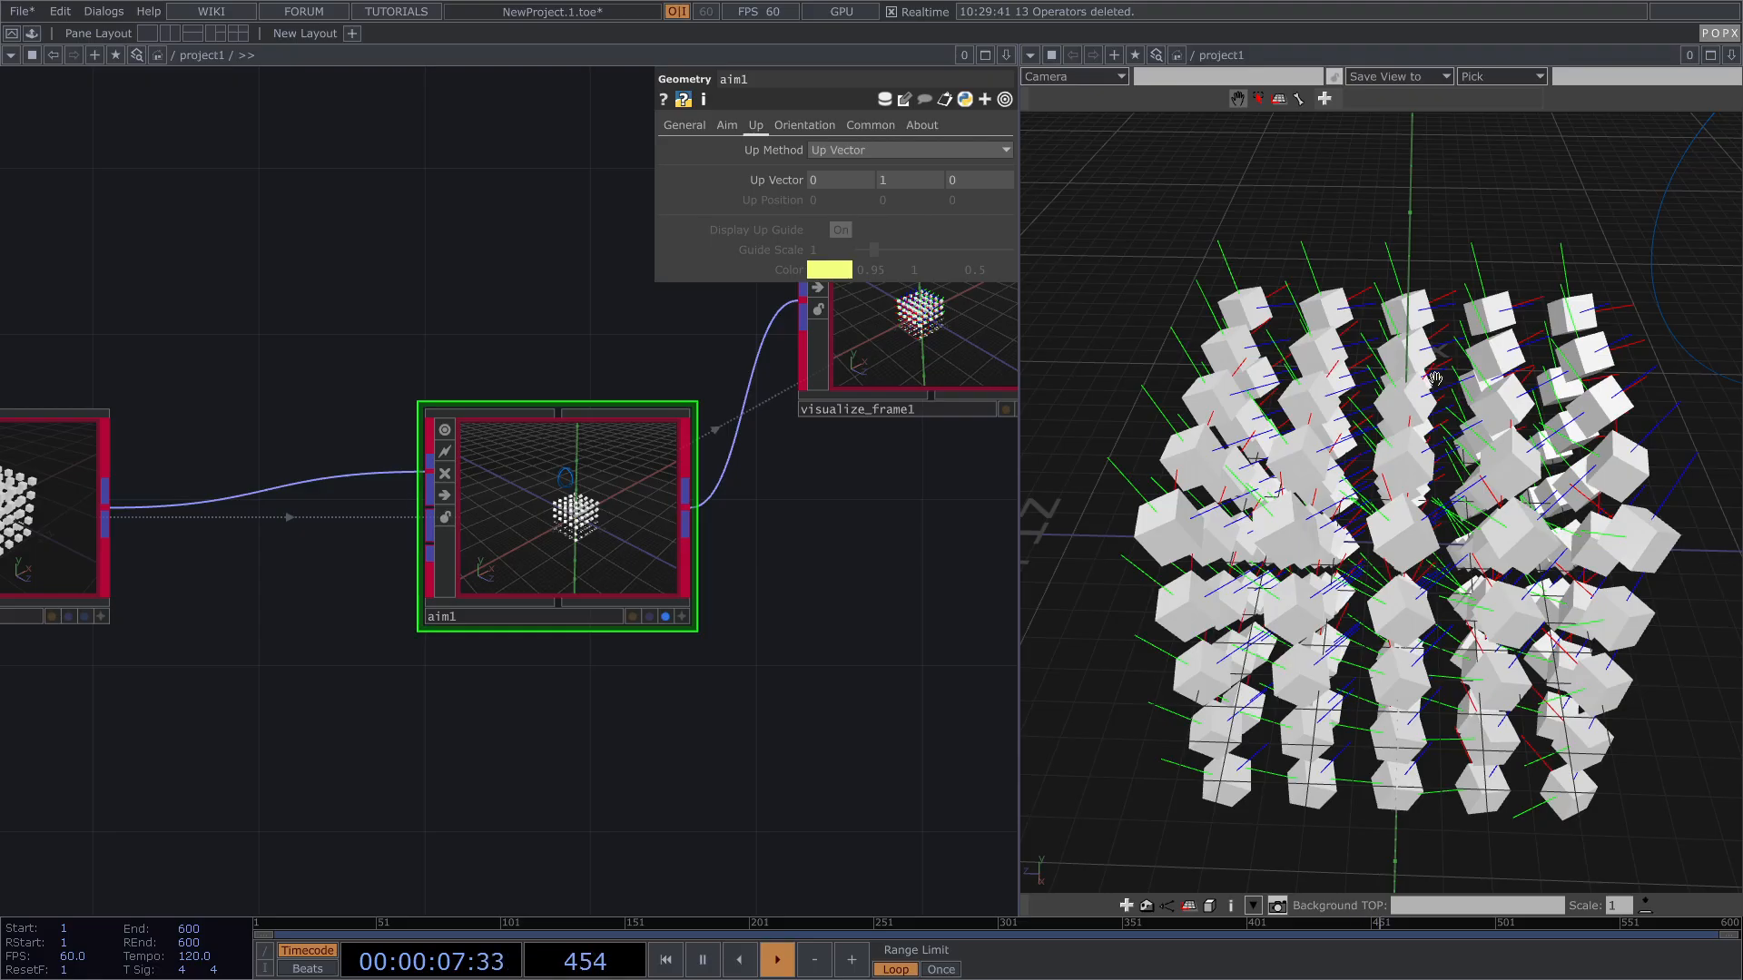
{"action": "scroll", "coordinate": [1436, 378], "scroll_direction": "down", "scroll_amount": 3}
{"action": "left_click", "coordinate": [788, 126]}
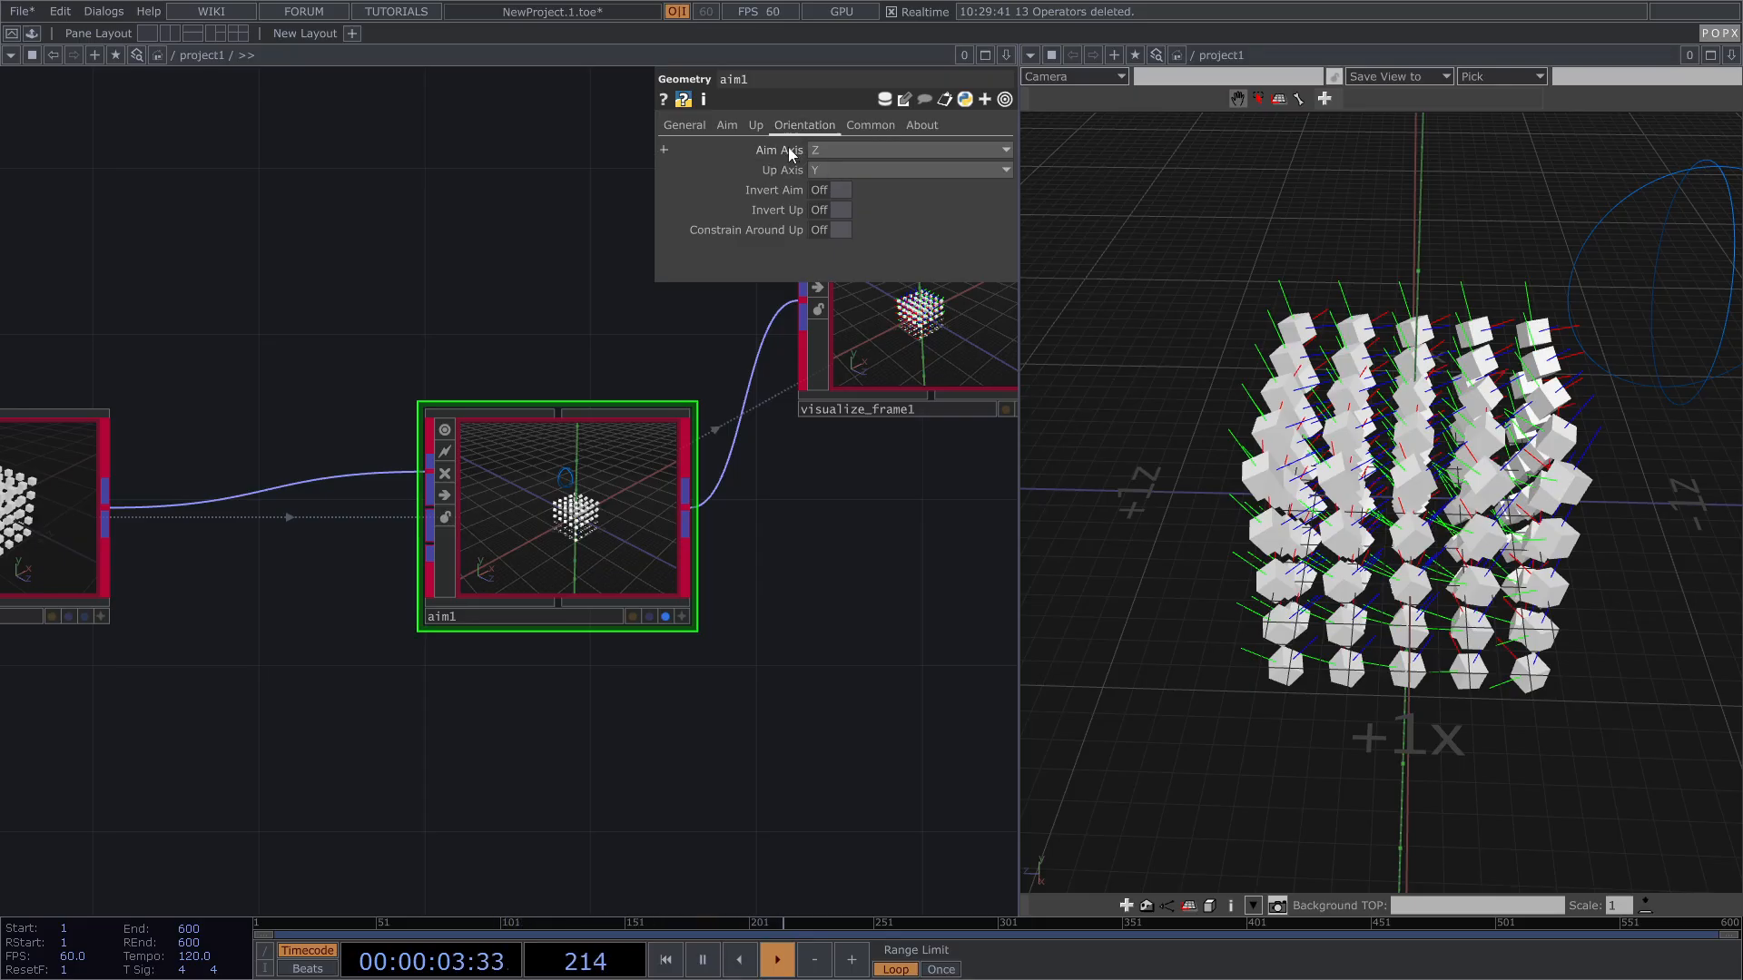
Step: Try X and Y as aim1's Aim Axis and Z as its Up Axis
{"action": "left_click_drag", "start_coordinate": [1379, 314], "coordinate": [1173, 267]}
{"action": "left_click", "coordinate": [821, 170]}
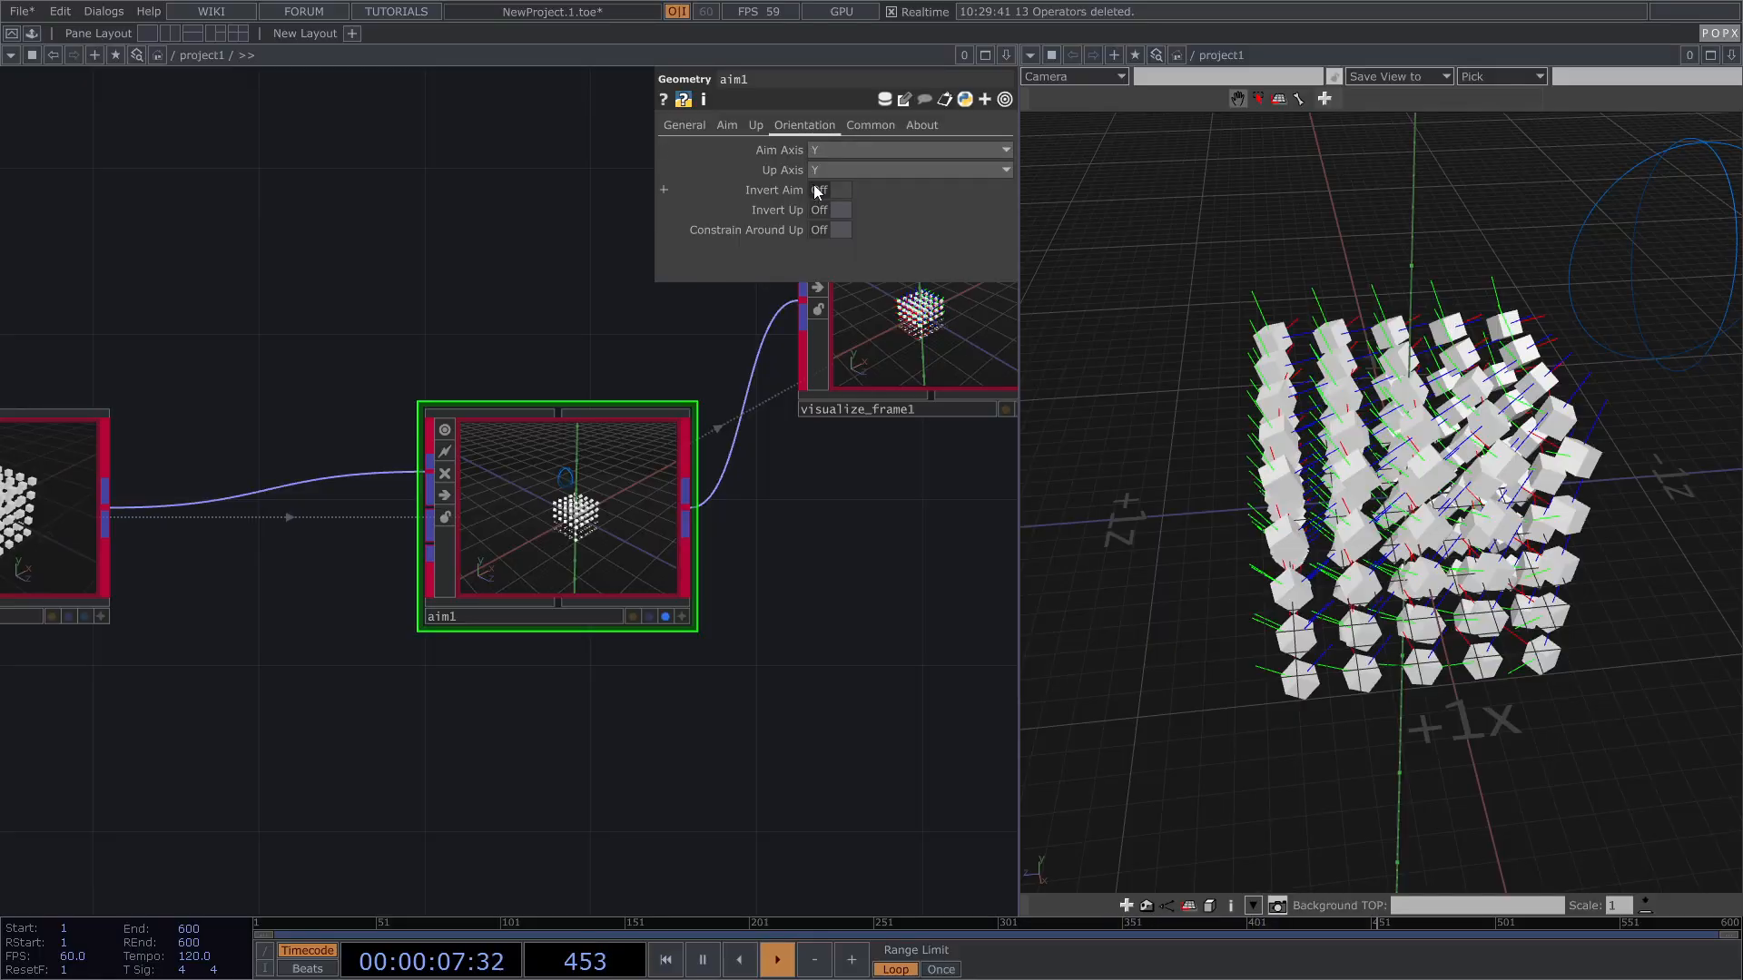
{"action": "left_click", "coordinate": [826, 150]}
{"action": "left_click", "coordinate": [819, 167]}
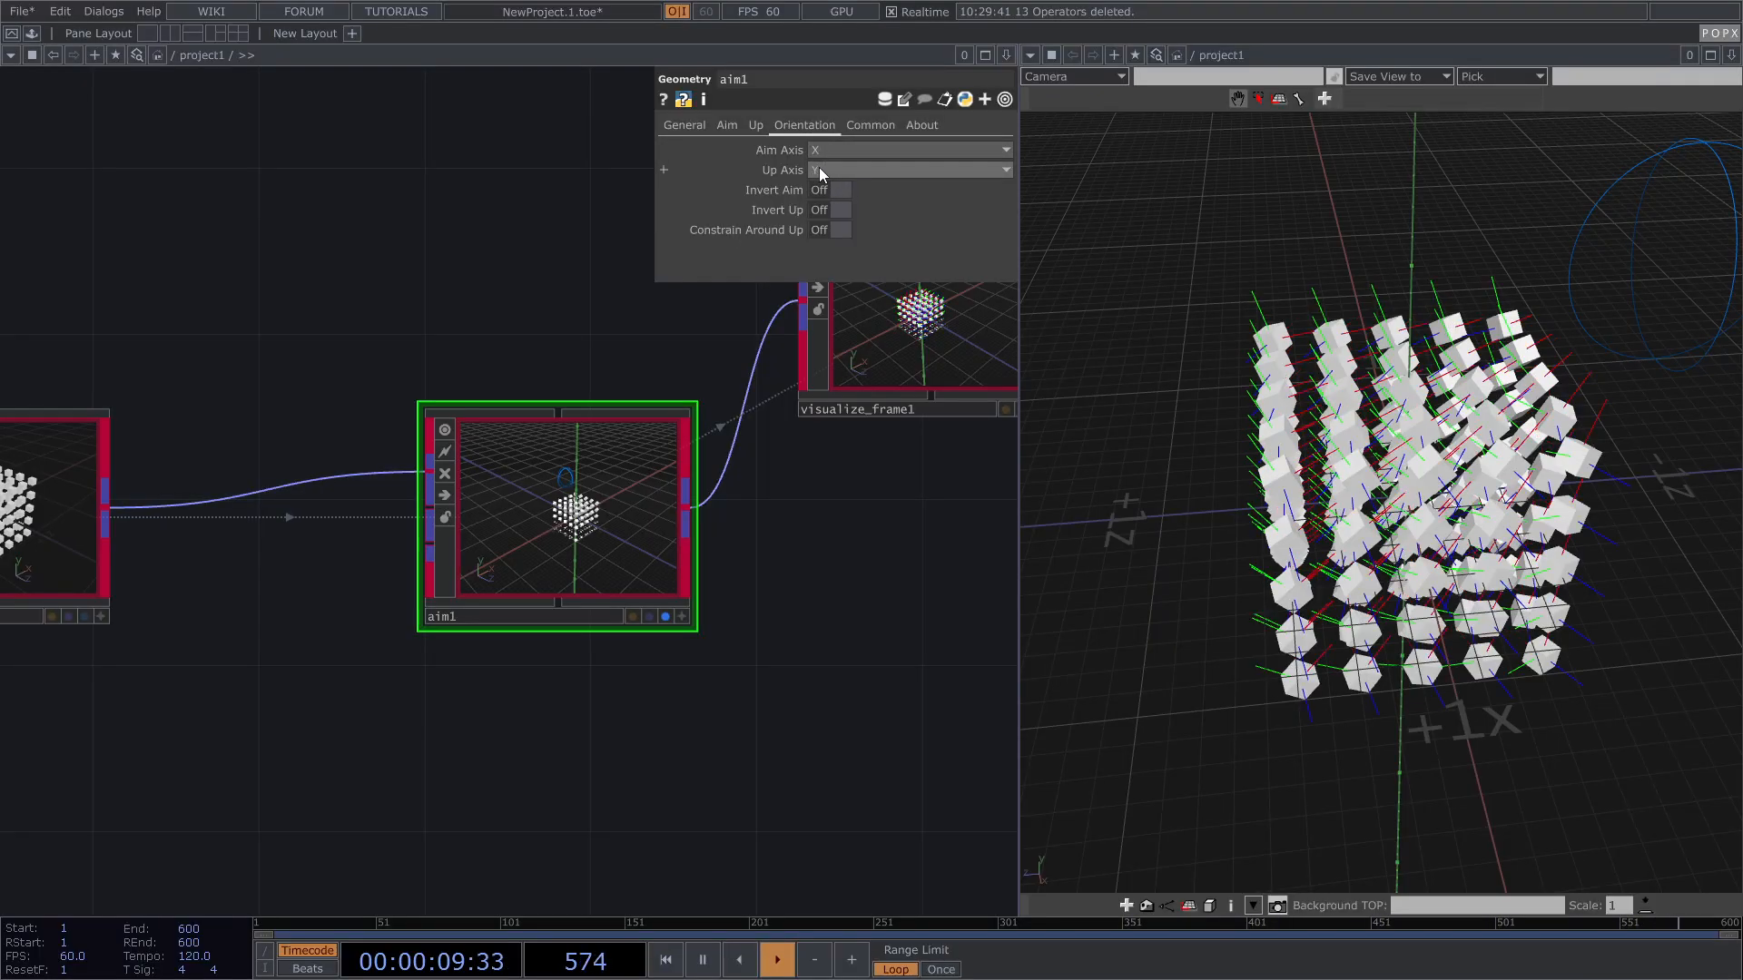
{"action": "left_click", "coordinate": [832, 169]}
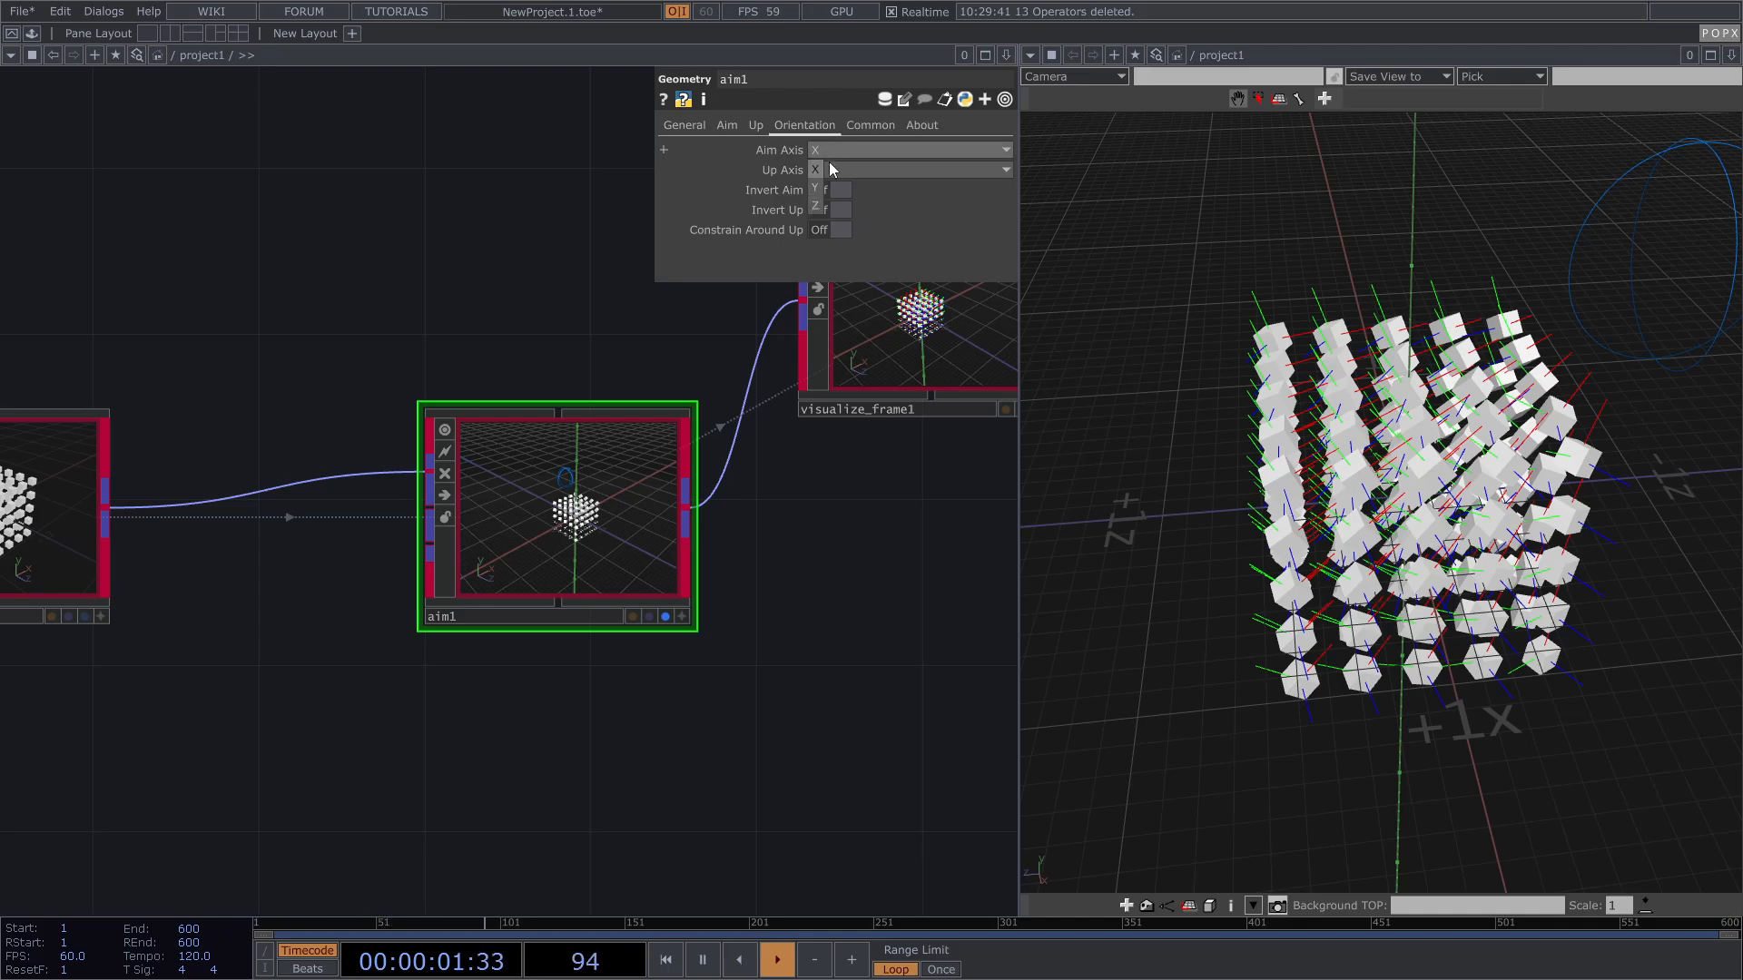
{"action": "left_click", "coordinate": [815, 189]}
{"action": "left_click", "coordinate": [831, 172]}
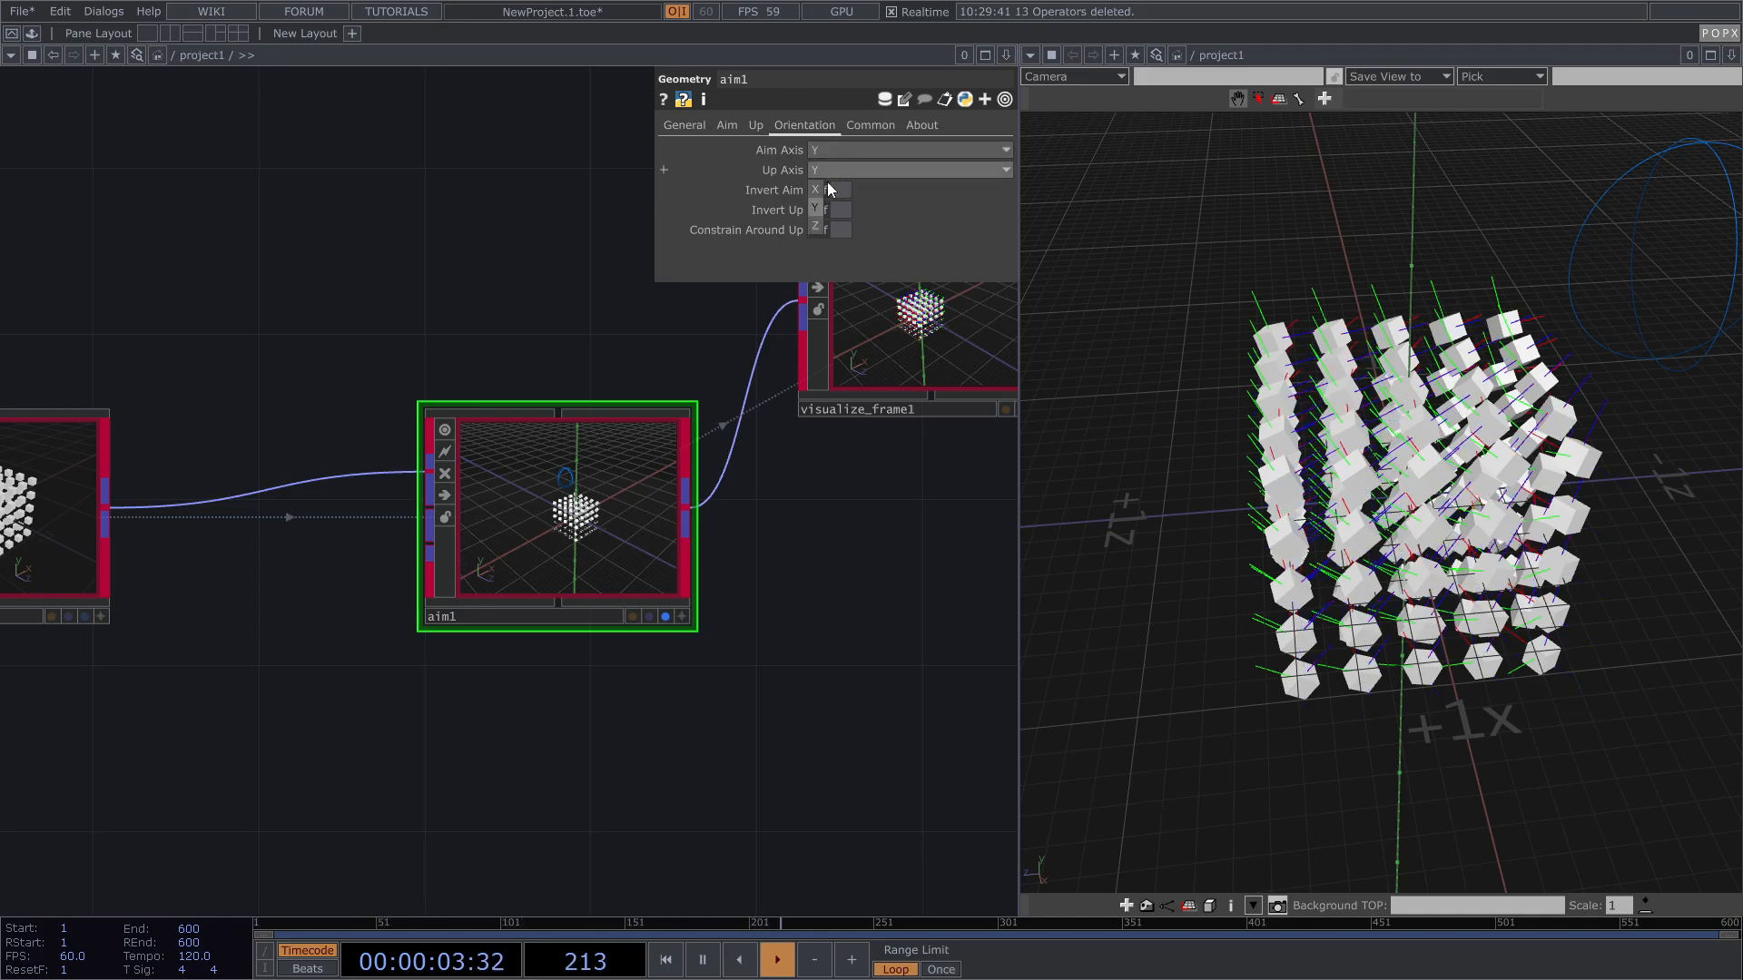
{"action": "left_click", "coordinate": [812, 225]}
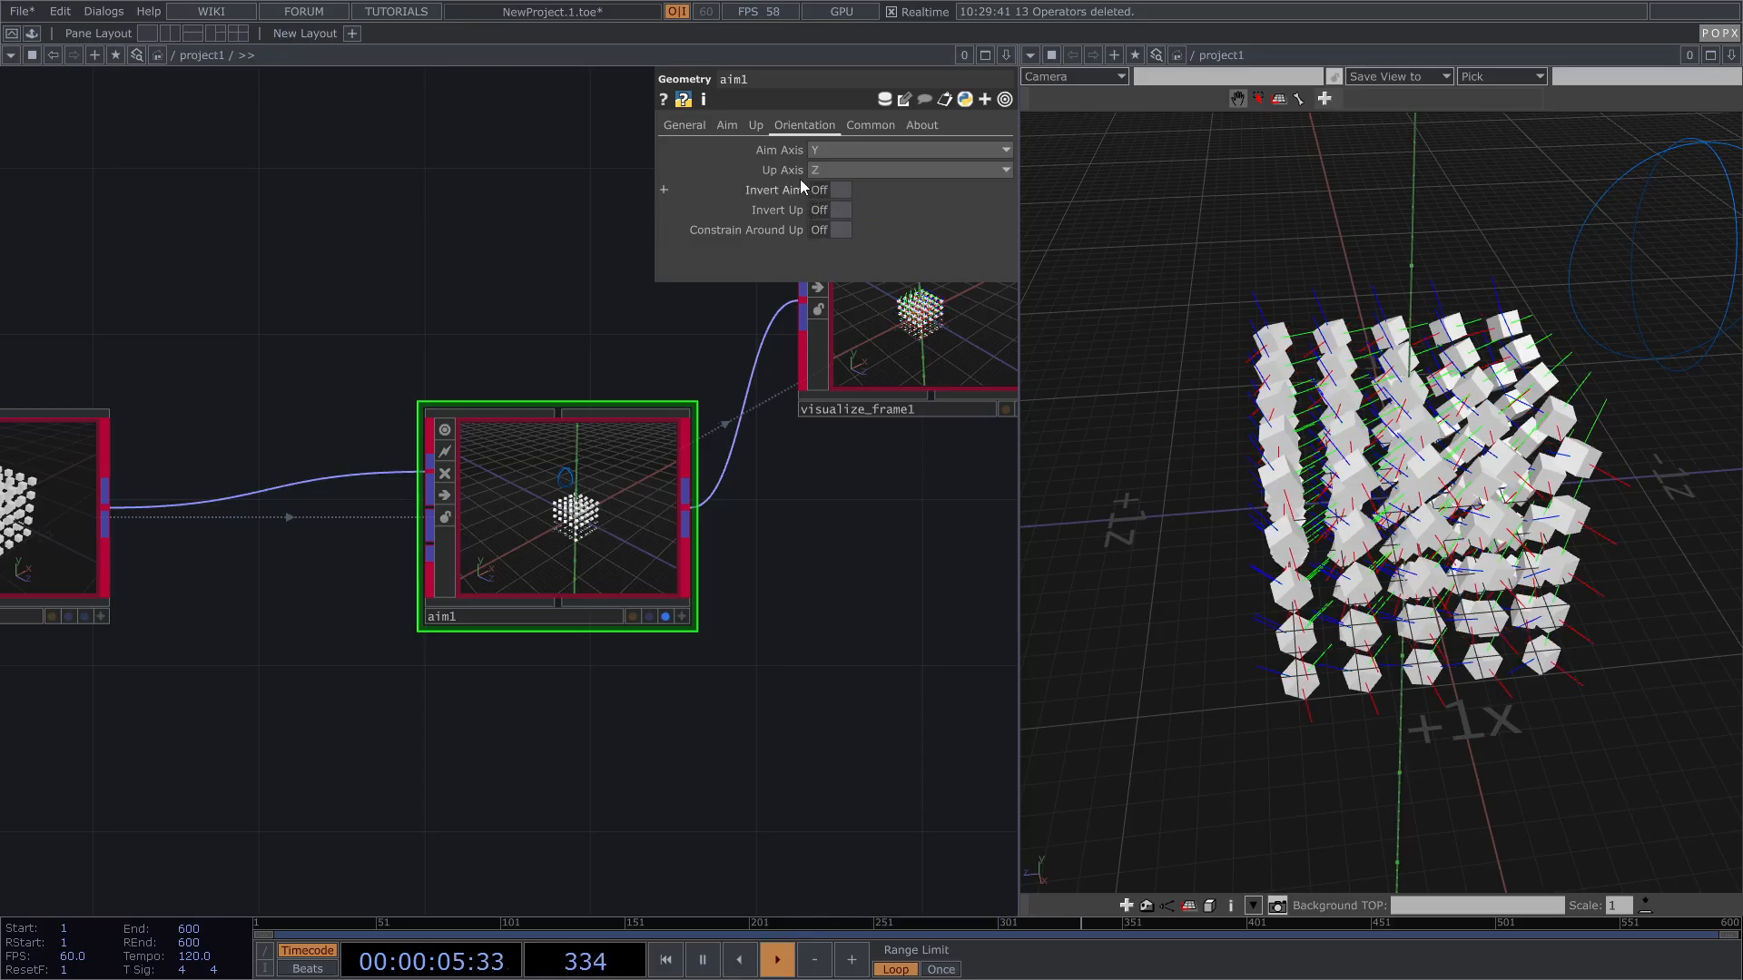
Step: Reset aim1's Aim Axis to default Z and Up Axis to default Y
{"action": "left_click_drag", "start_coordinate": [1381, 504], "coordinate": [1402, 376]}
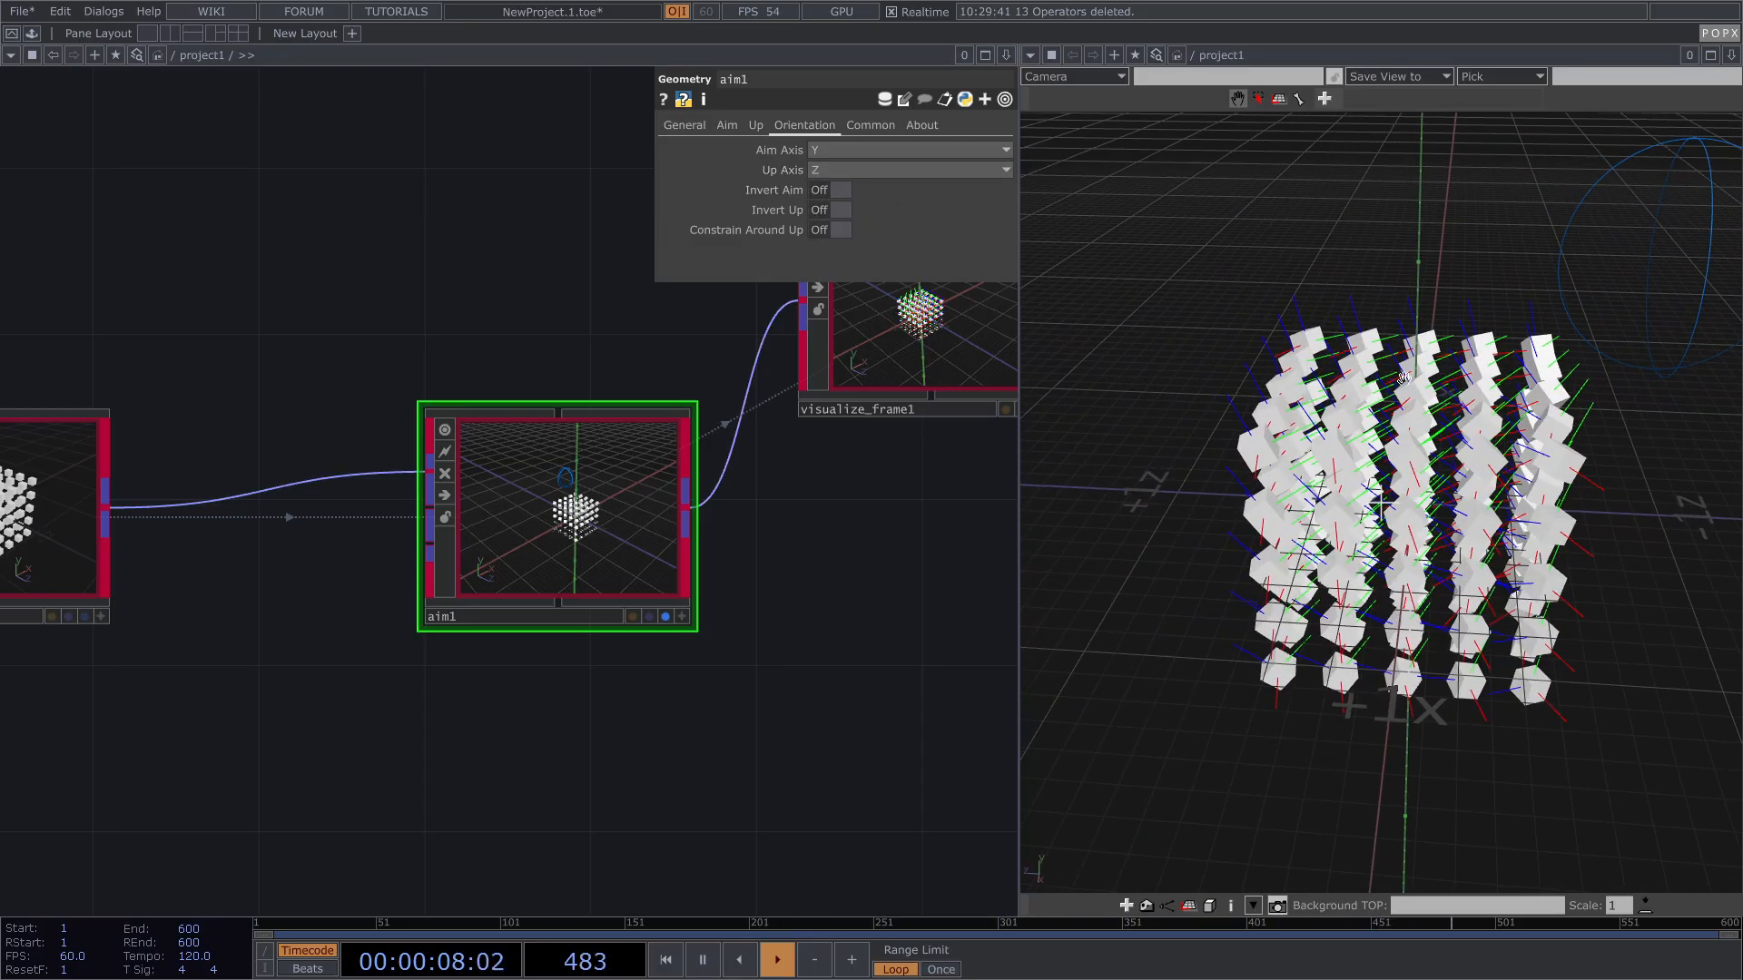
{"action": "right_click", "coordinate": [777, 162]}
{"action": "left_click", "coordinate": [837, 328]}
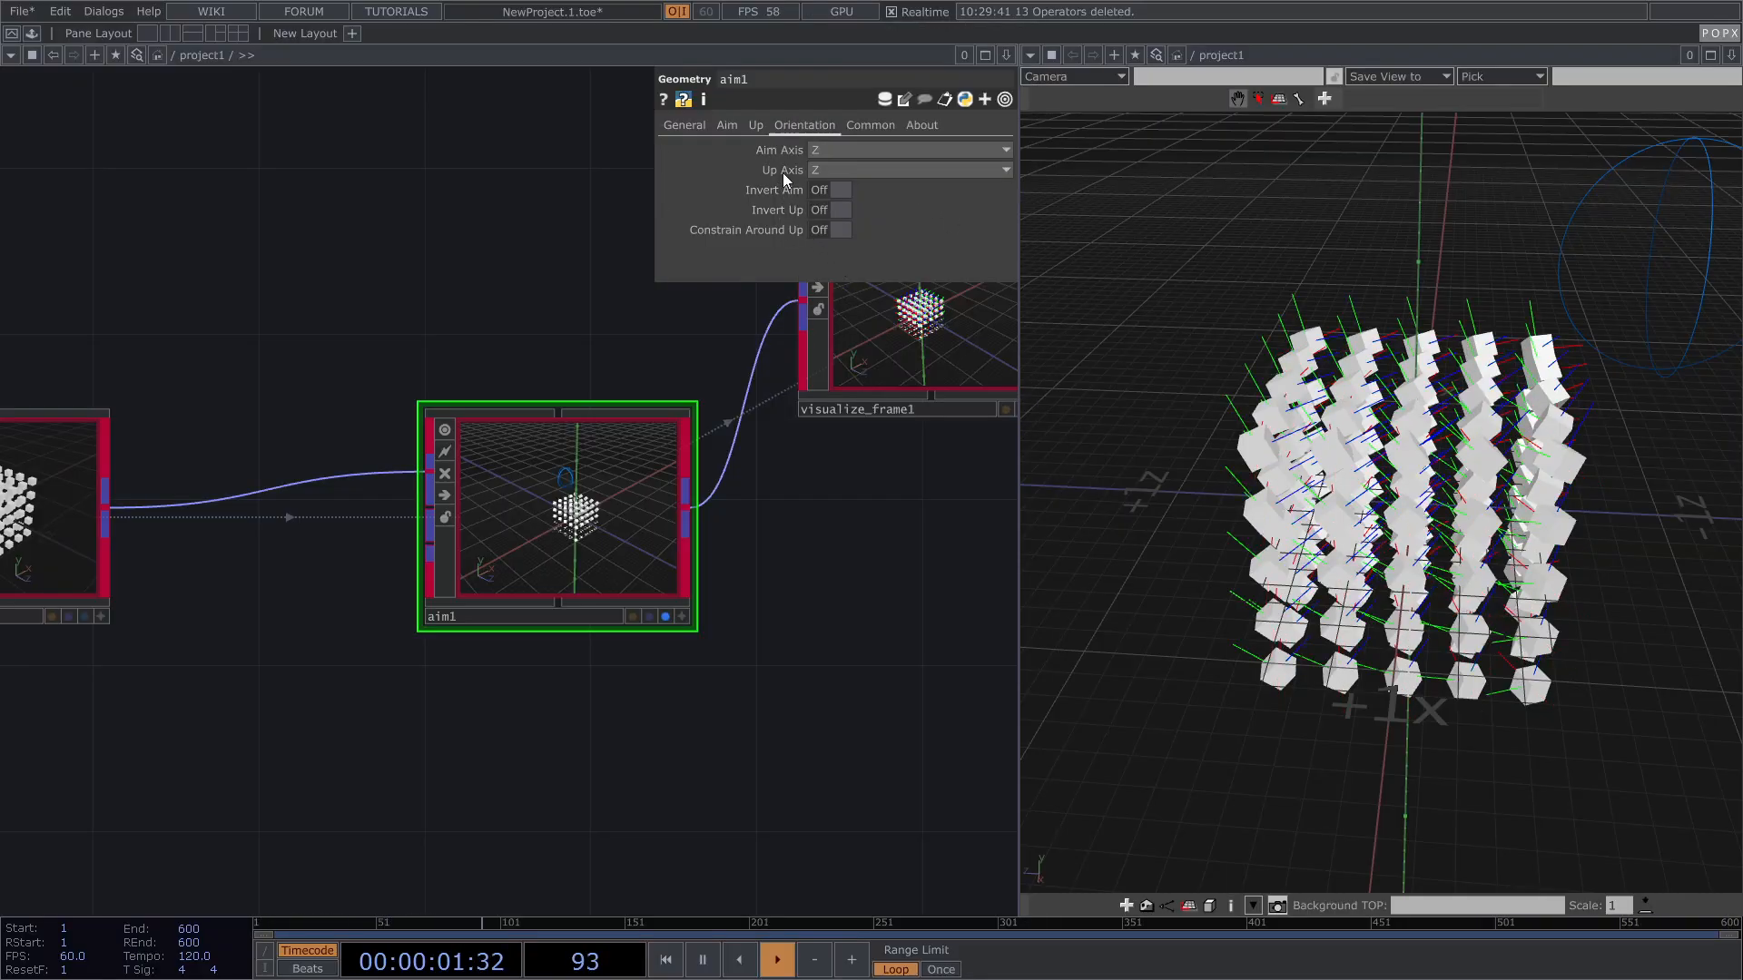
{"action": "right_click", "coordinate": [782, 172]}
{"action": "left_click", "coordinate": [842, 348]}
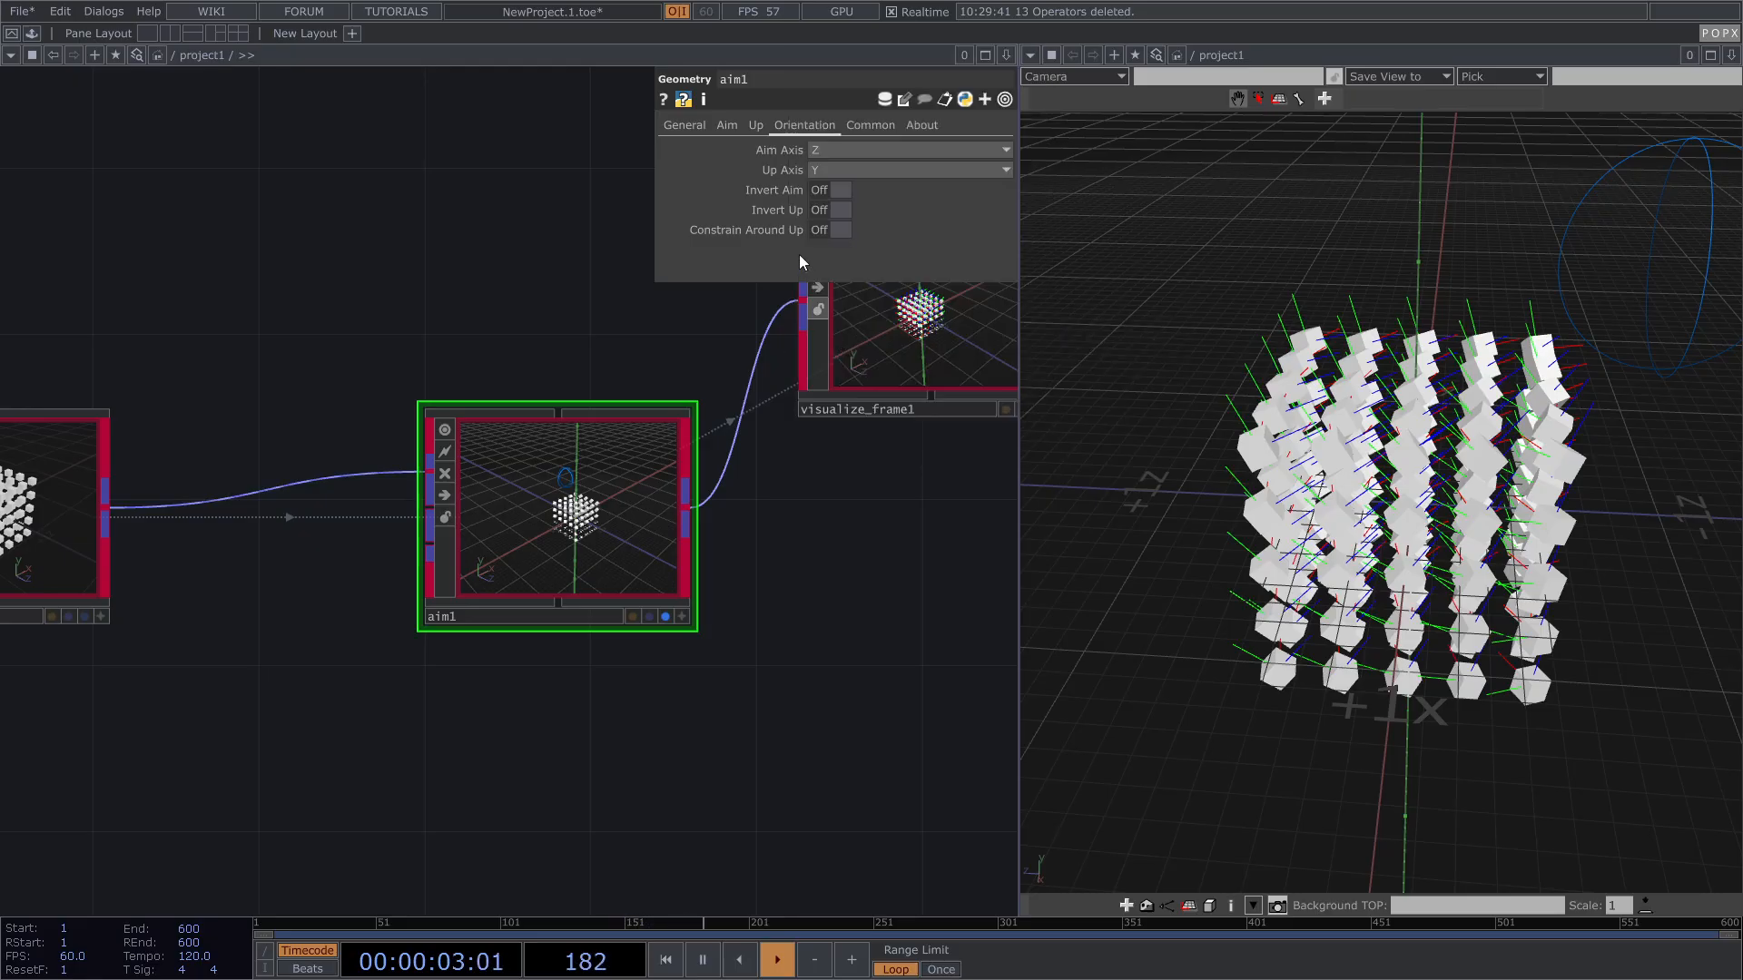
Step: Toggle Invert Aim, Invert Up and Constrain Around Up on then off, and show aim1's General page
{"action": "left_click", "coordinate": [842, 190]}
{"action": "left_click", "coordinate": [839, 193]}
{"action": "left_click", "coordinate": [842, 210]}
{"action": "left_click", "coordinate": [842, 210]}
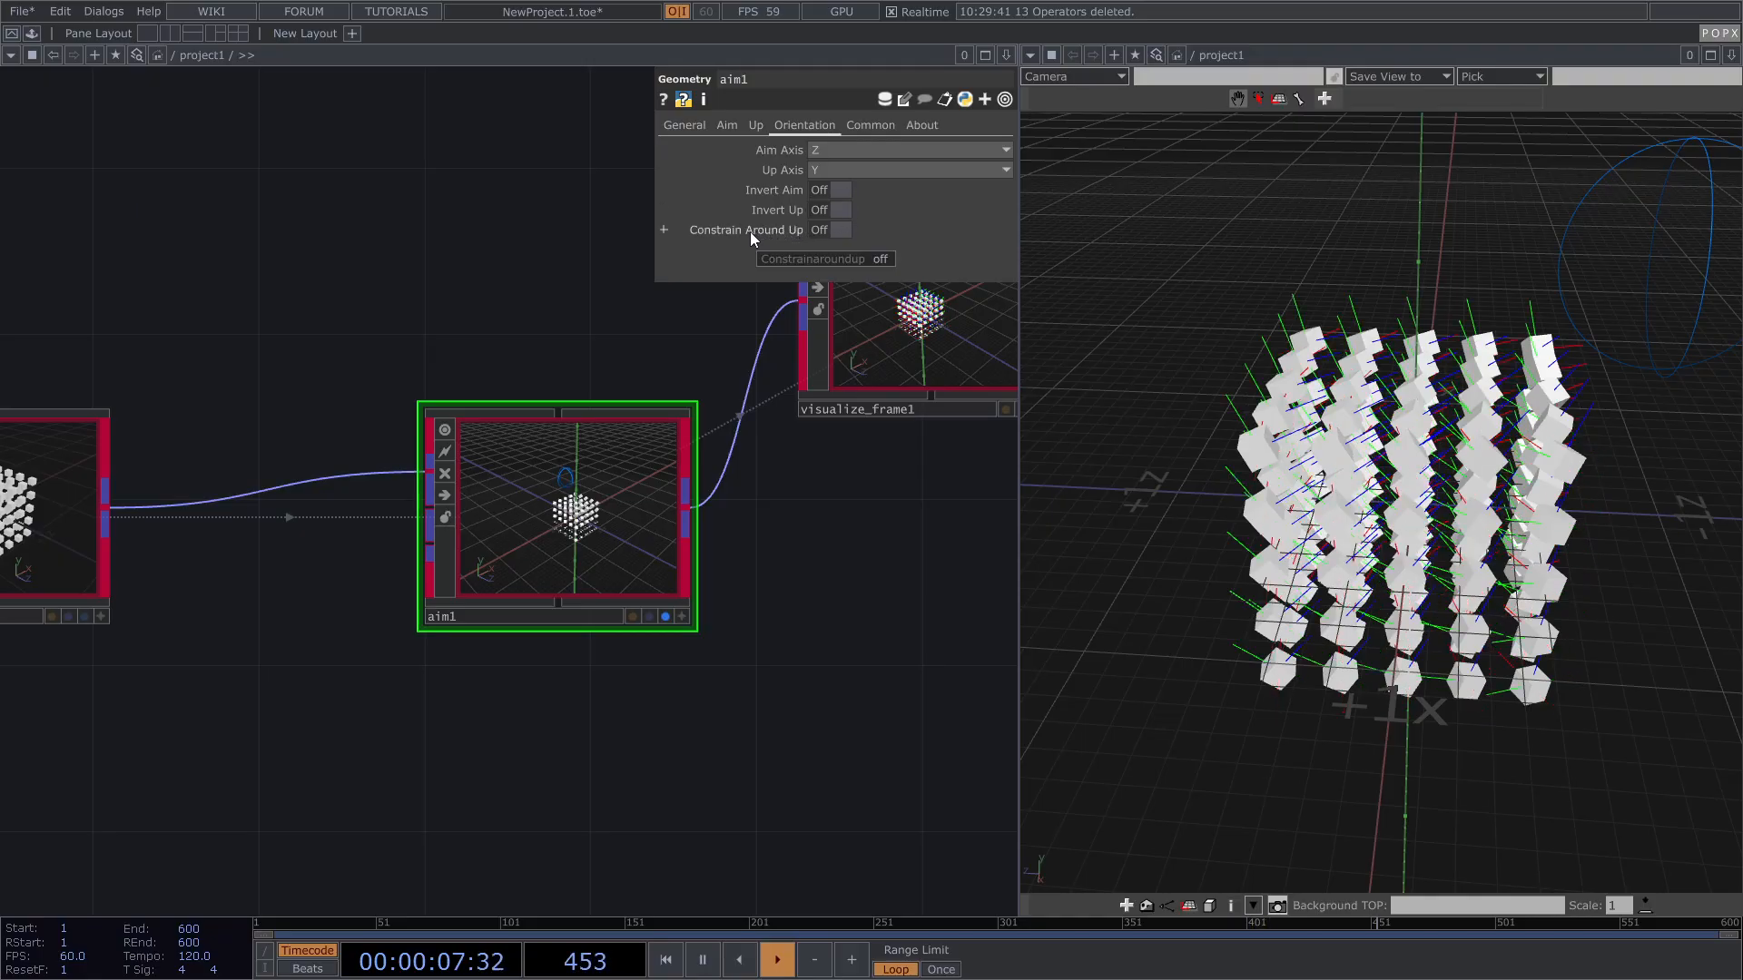
{"action": "left_click", "coordinate": [837, 232]}
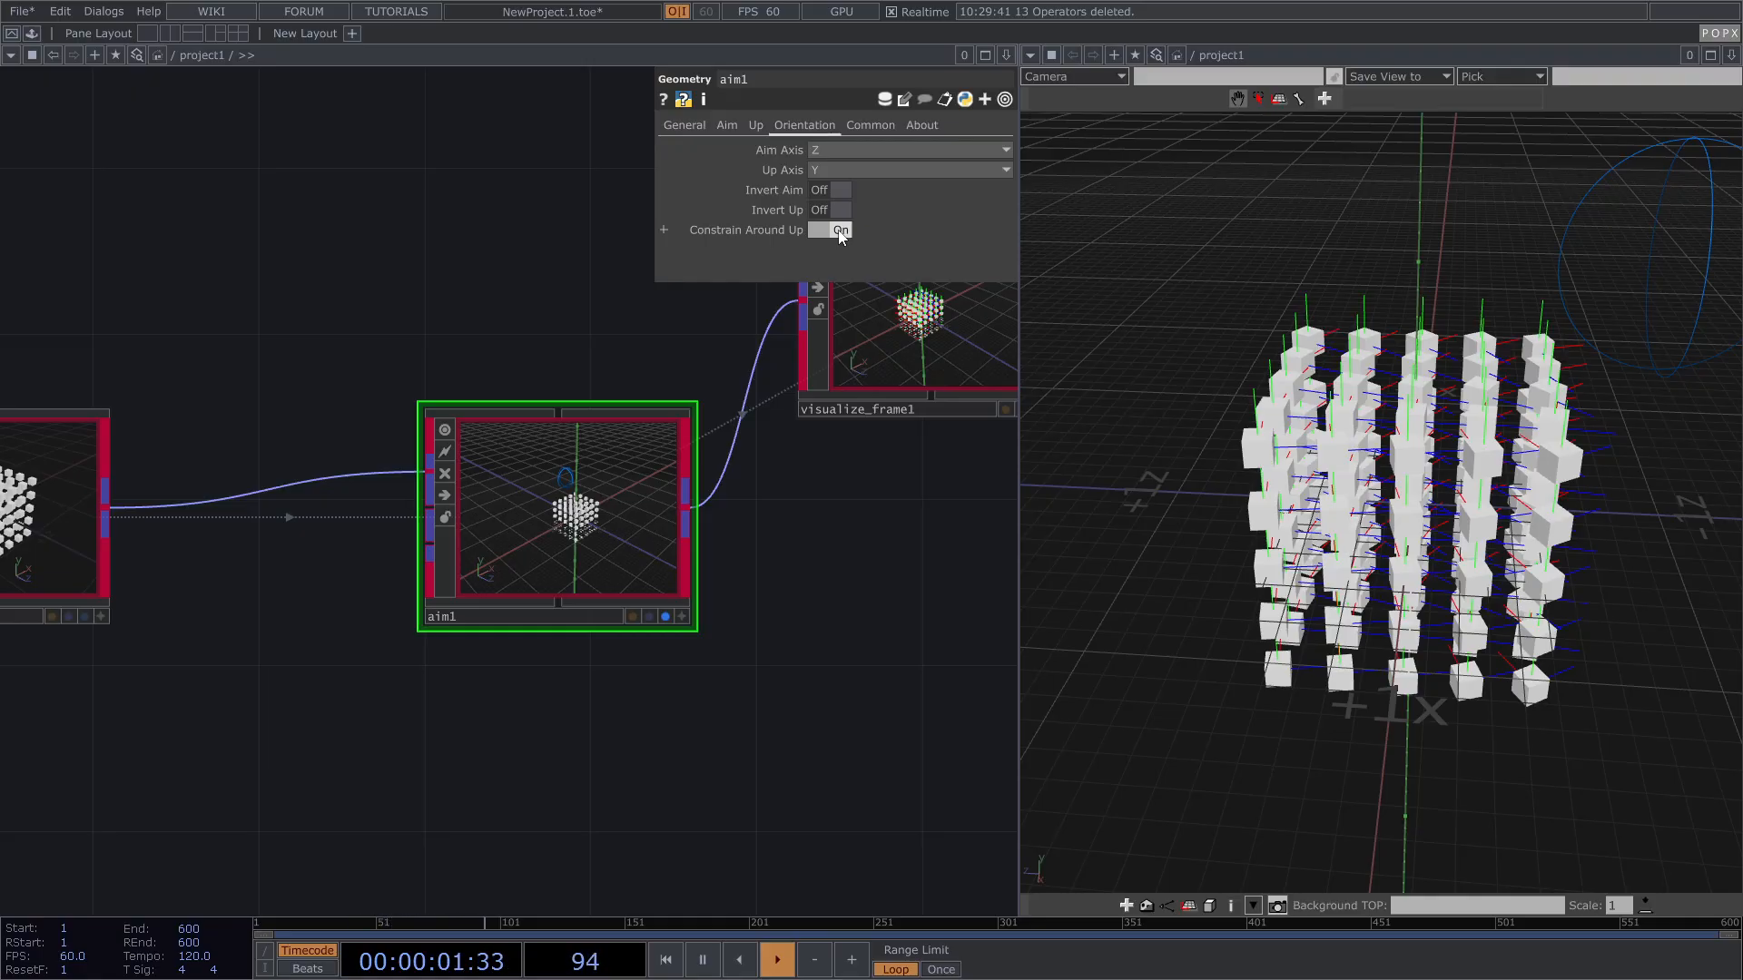
{"action": "left_click_drag", "start_coordinate": [1565, 414], "coordinate": [1534, 386]}
{"action": "left_click", "coordinate": [831, 232]}
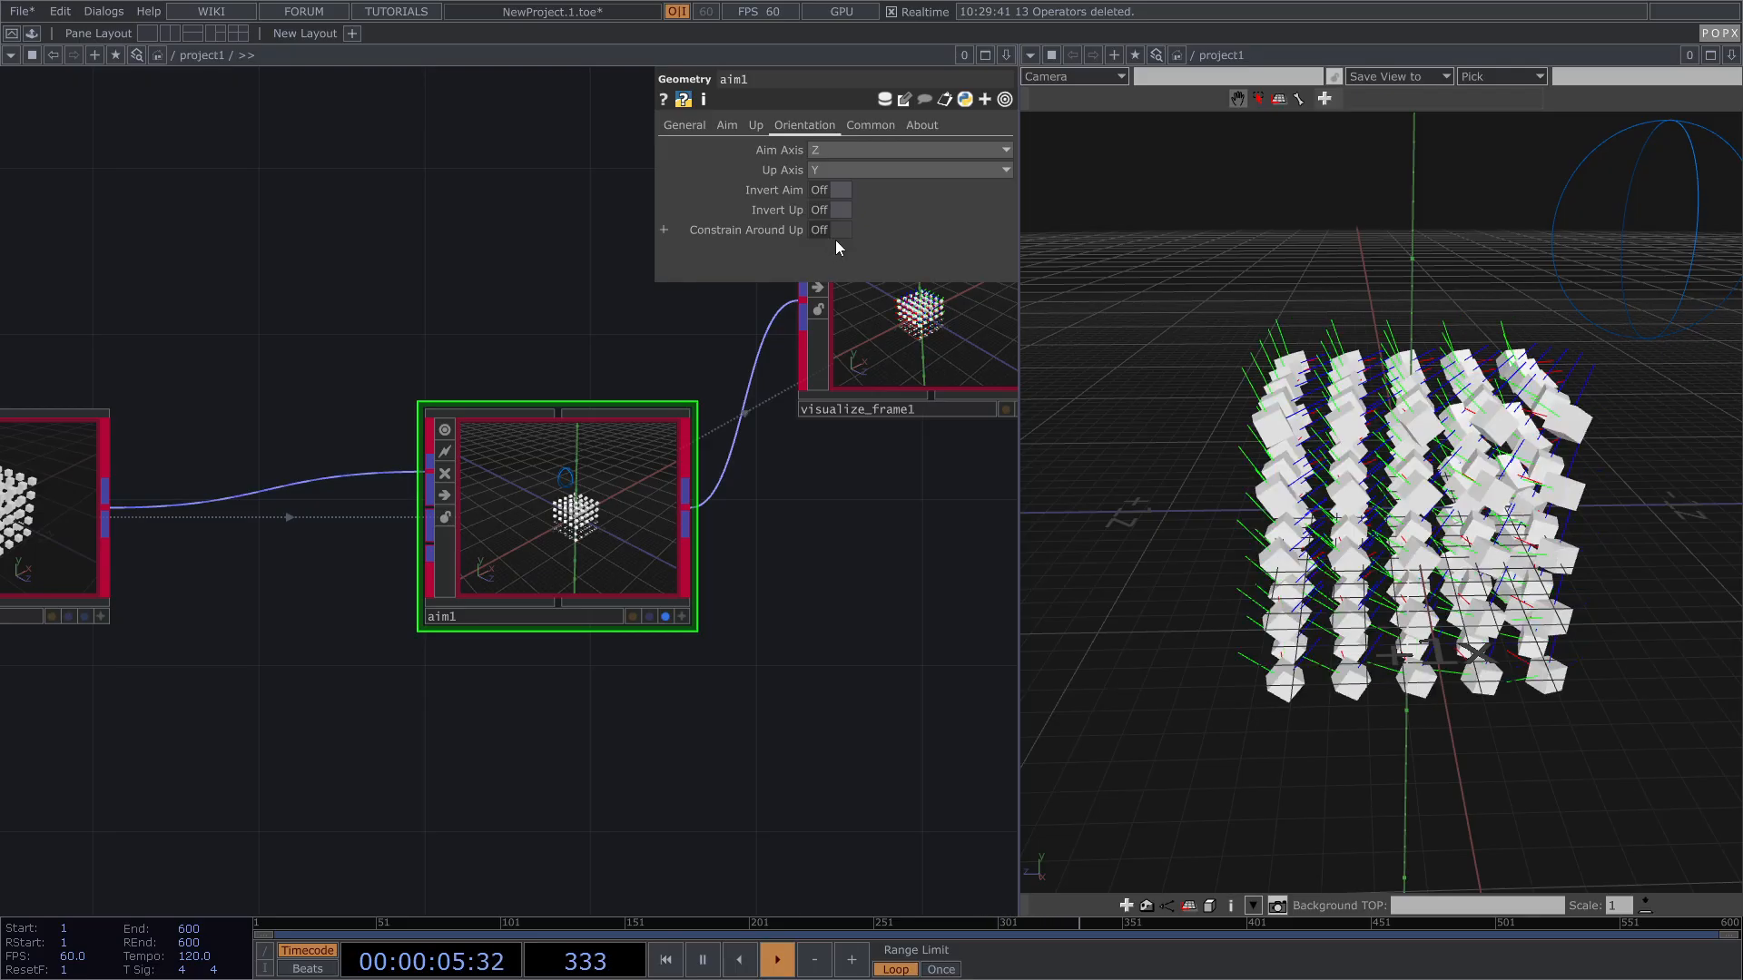
{"action": "left_click", "coordinate": [693, 127]}
{"action": "left_click_drag", "start_coordinate": [427, 233], "coordinate": [476, 225]}
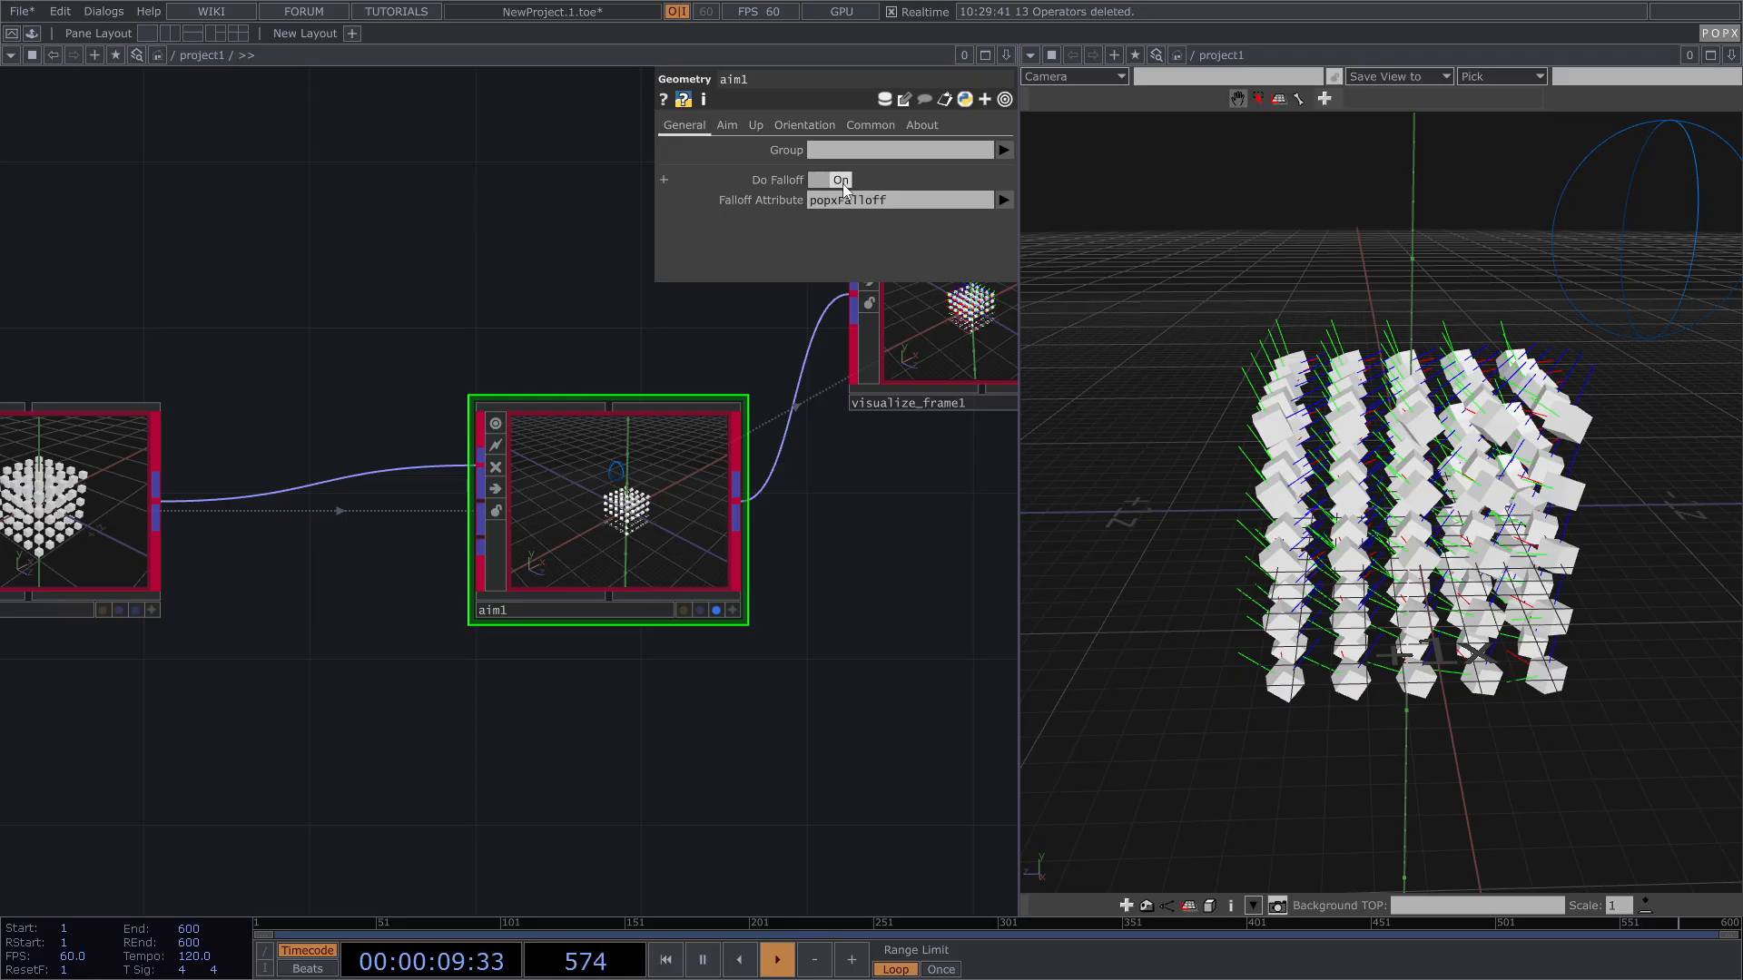
Step: Move box1 and instancer1 left to make room before aim1
{"action": "scroll", "coordinate": [858, 396], "scroll_direction": "down", "scroll_amount": 3}
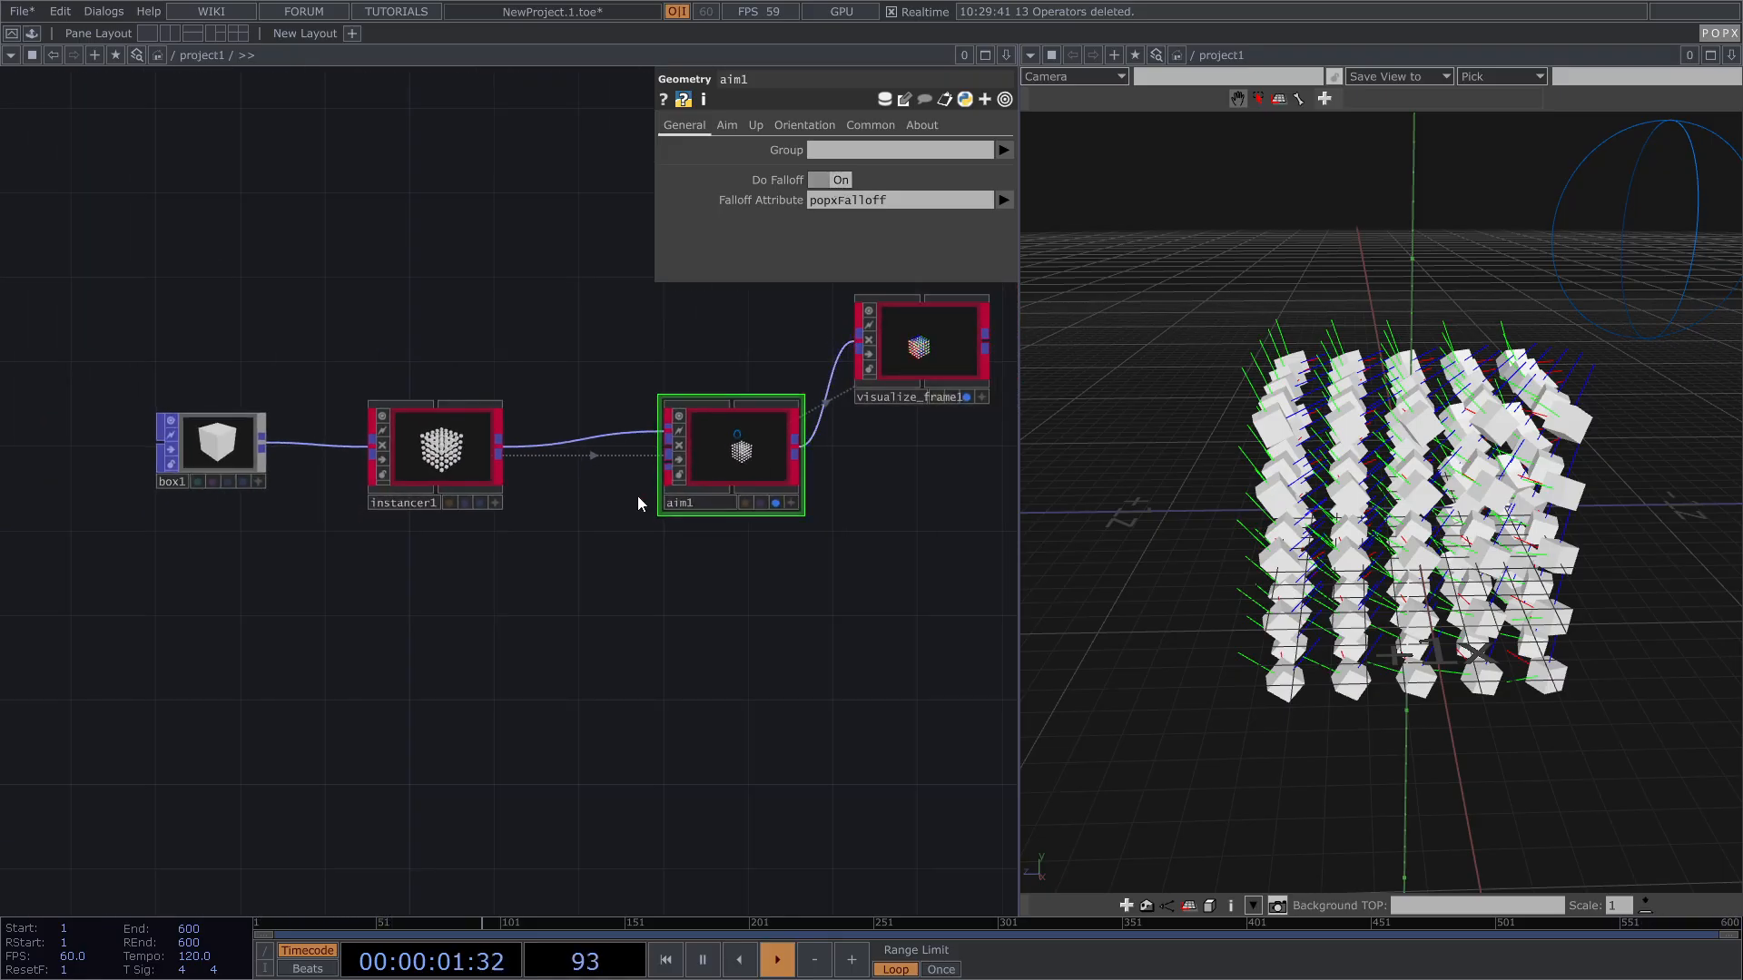
{"action": "right_click_drag", "start_coordinate": [105, 565], "coordinate": [471, 421]}
{"action": "left_click_drag", "start_coordinate": [471, 422], "coordinate": [301, 425]}
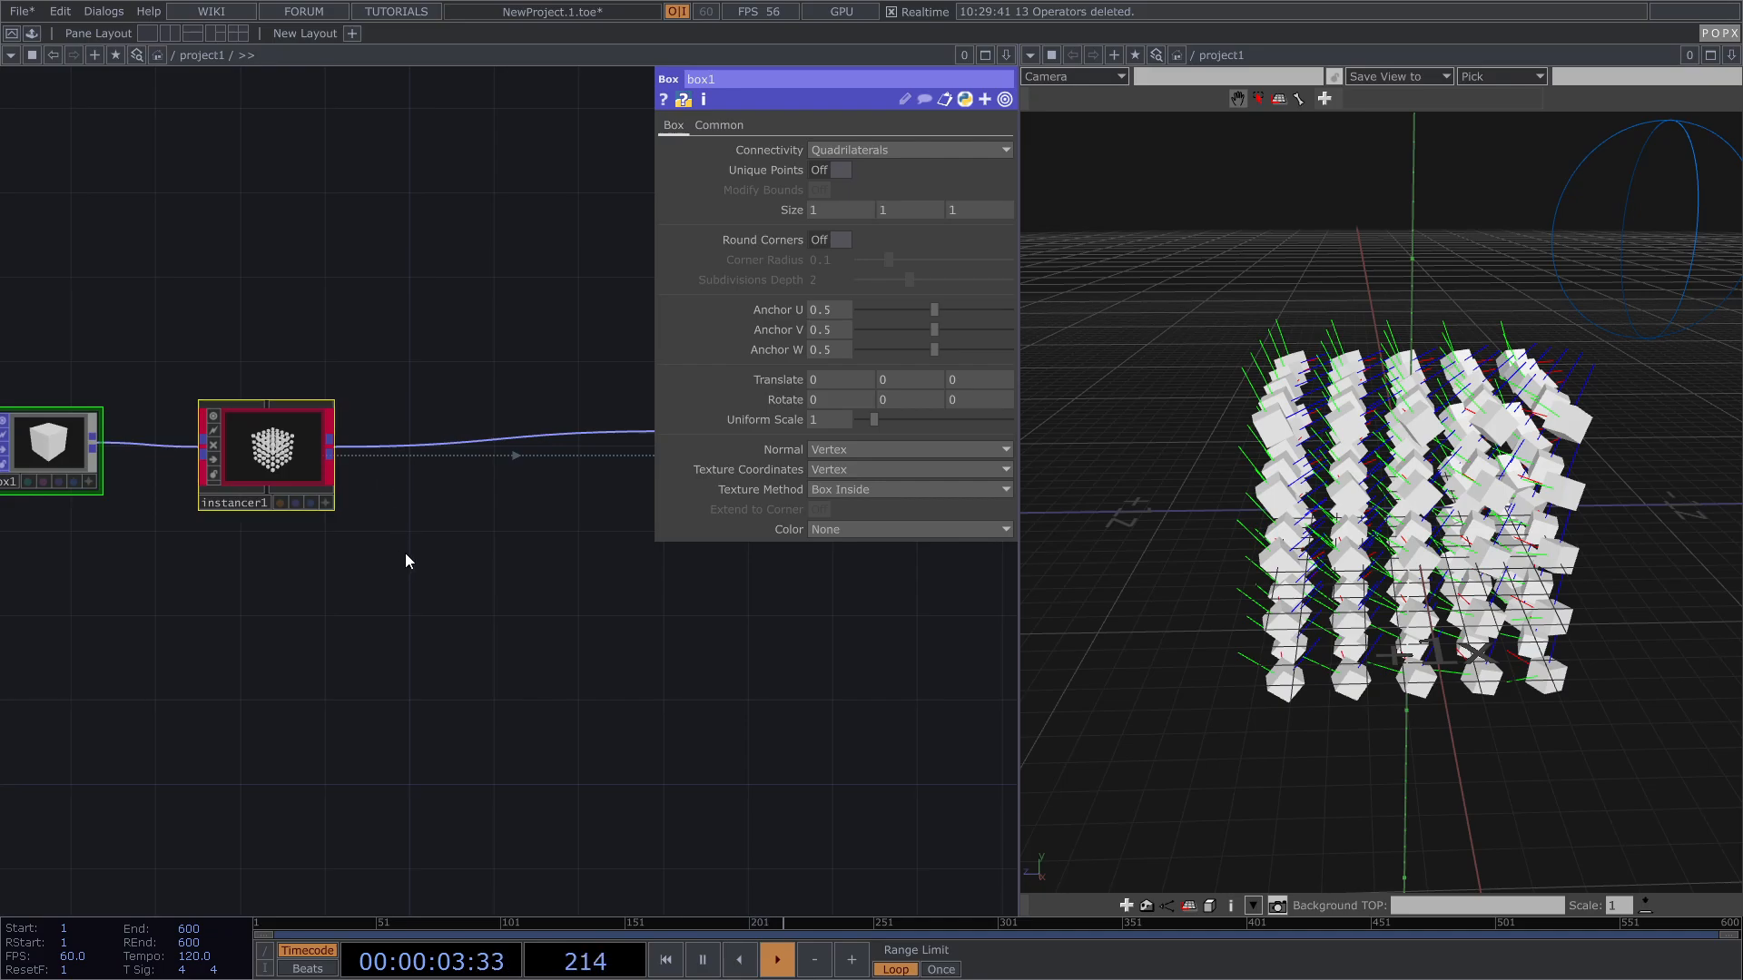
Step: Insert a POPX Noise Falloff node between instancer1 and aim1
{"action": "key", "text": "Tab"}
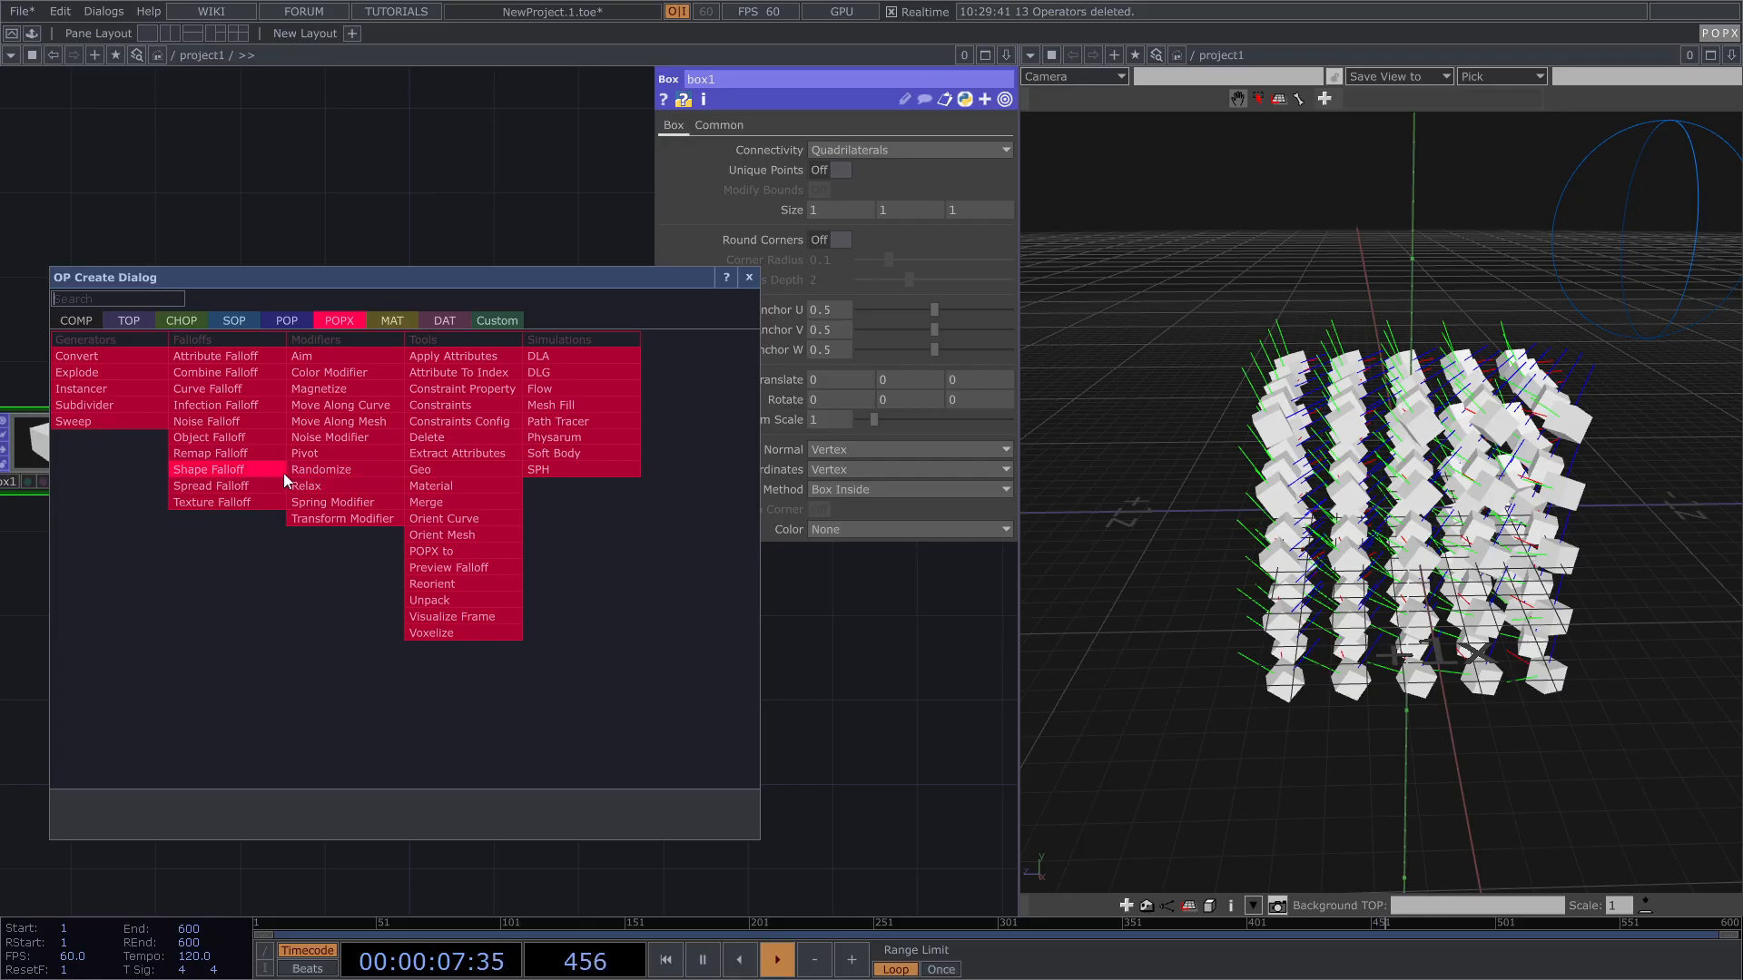
{"action": "left_click", "coordinate": [220, 423]}
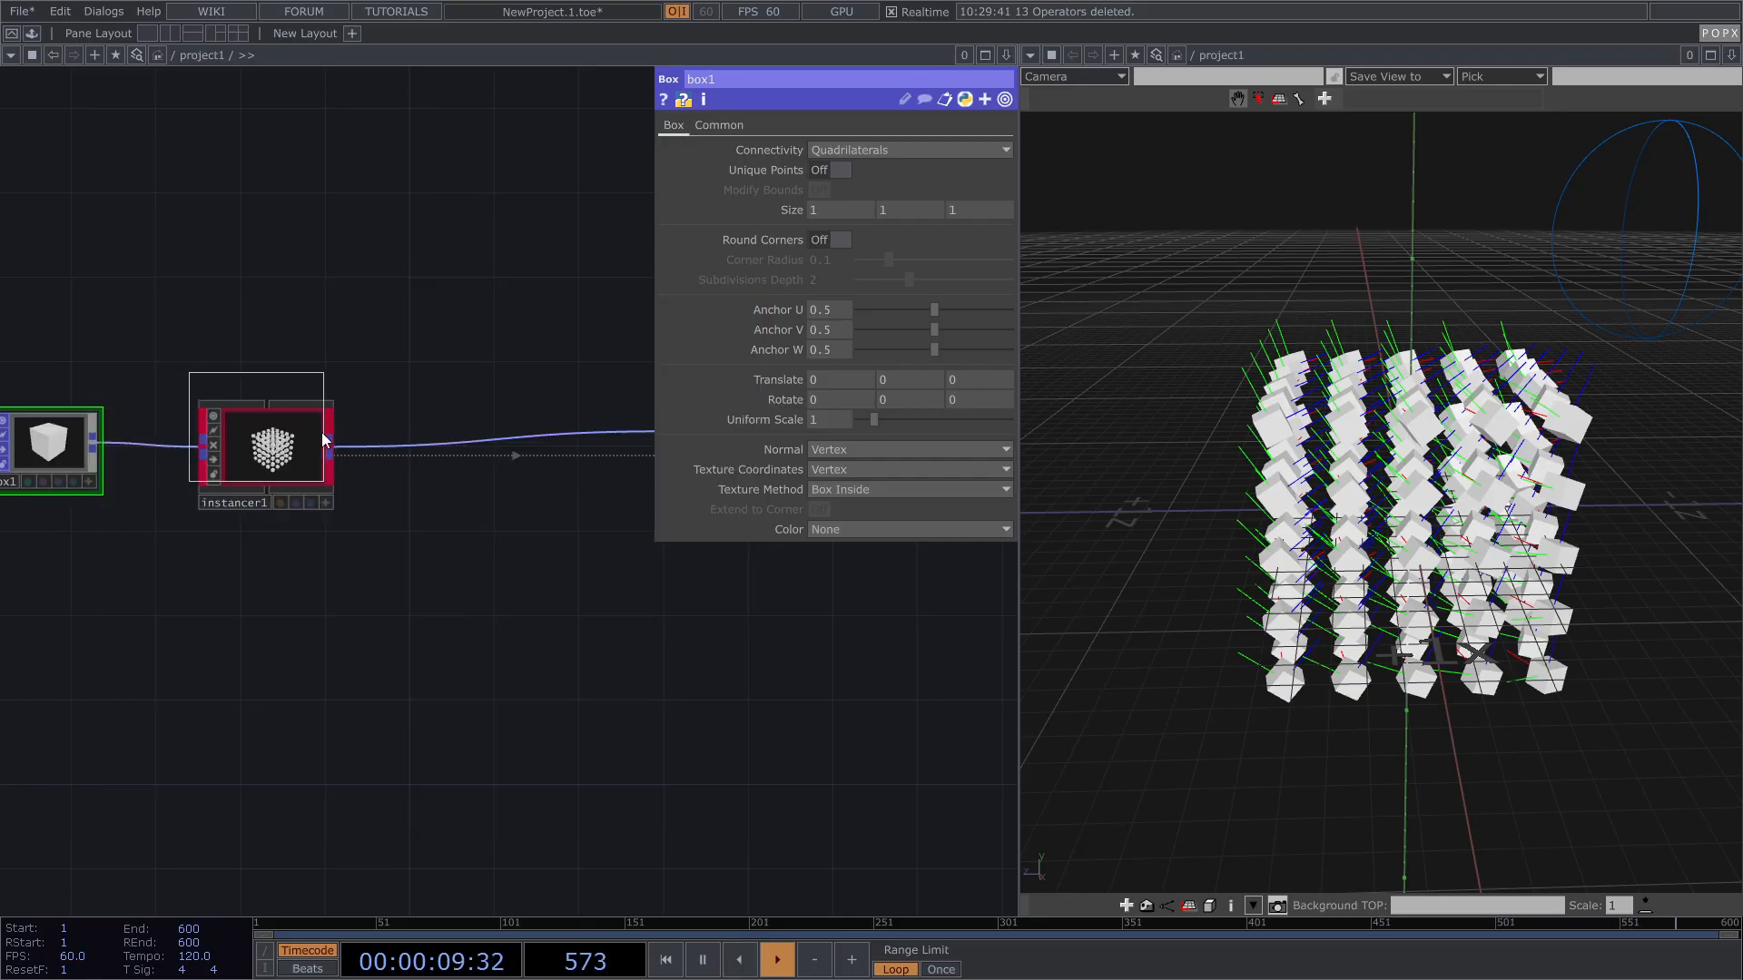
{"action": "left_click", "coordinate": [481, 454]}
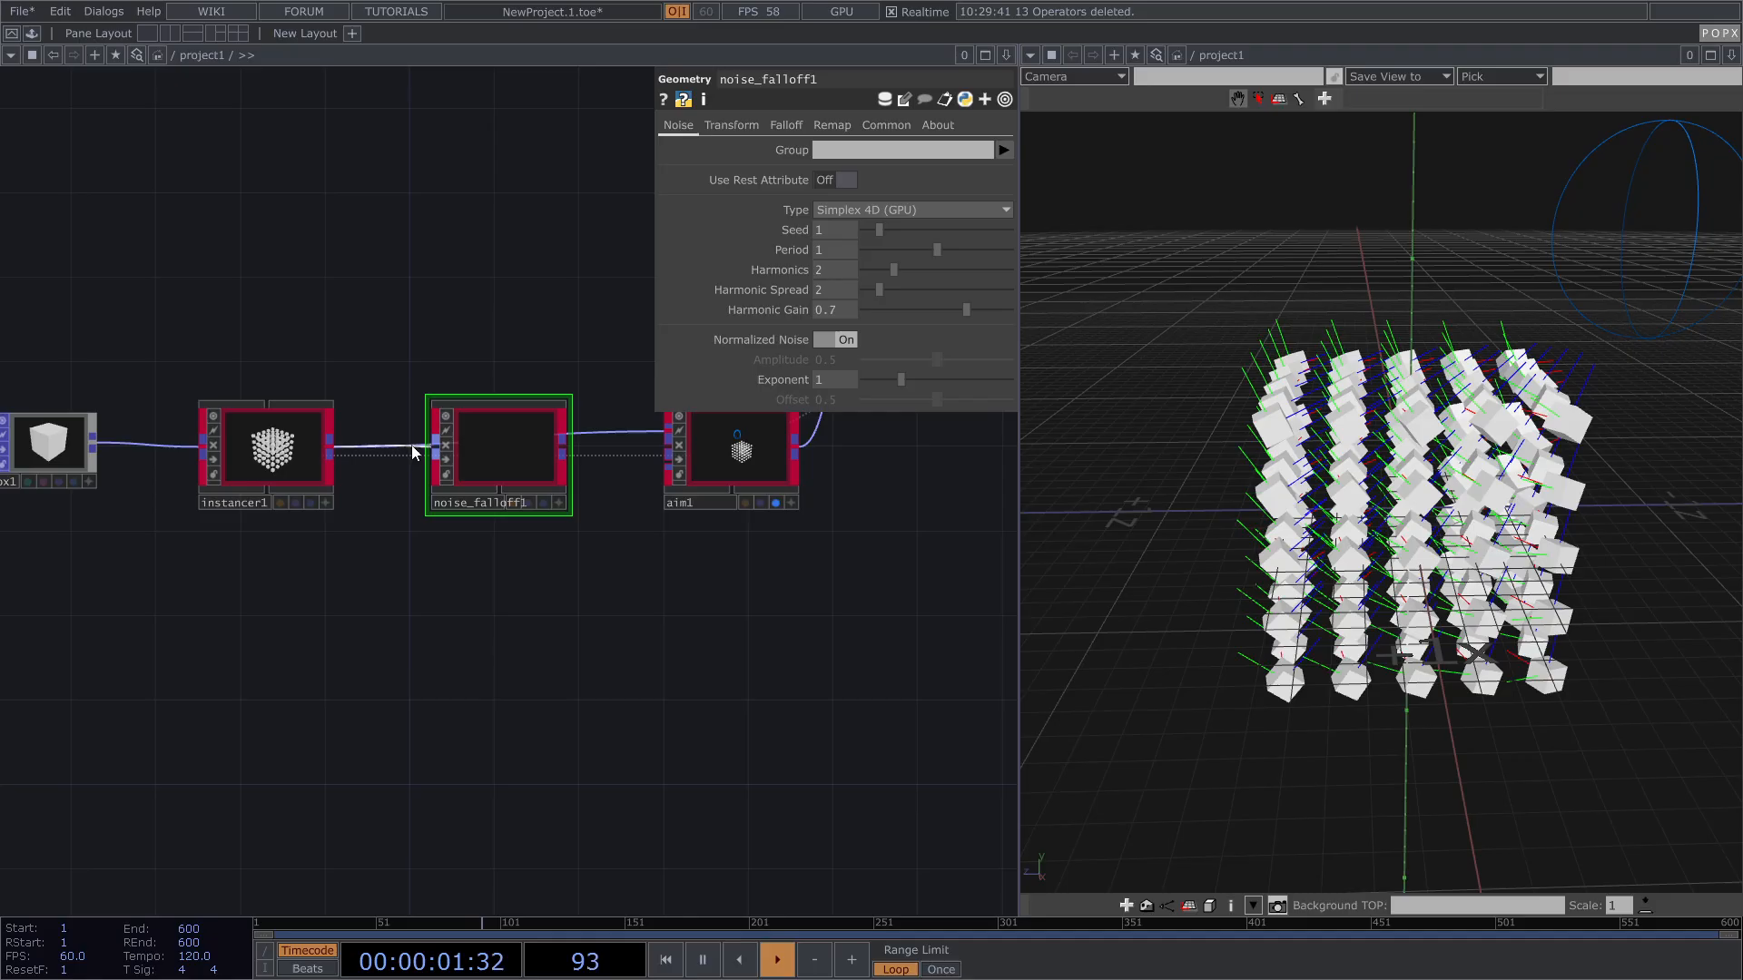
Step: Wire noise_falloff1 into the chain before aim1 and preview its falloff
{"action": "scroll", "coordinate": [514, 465], "scroll_direction": "up", "scroll_amount": 2}
{"action": "scroll", "coordinate": [514, 465], "scroll_direction": "up", "scroll_amount": 3}
{"action": "left_click_drag", "start_coordinate": [542, 497], "coordinate": [482, 556]}
{"action": "left_click_drag", "start_coordinate": [658, 617], "coordinate": [624, 725]}
{"action": "left_click_drag", "start_coordinate": [563, 596], "coordinate": [651, 488]}
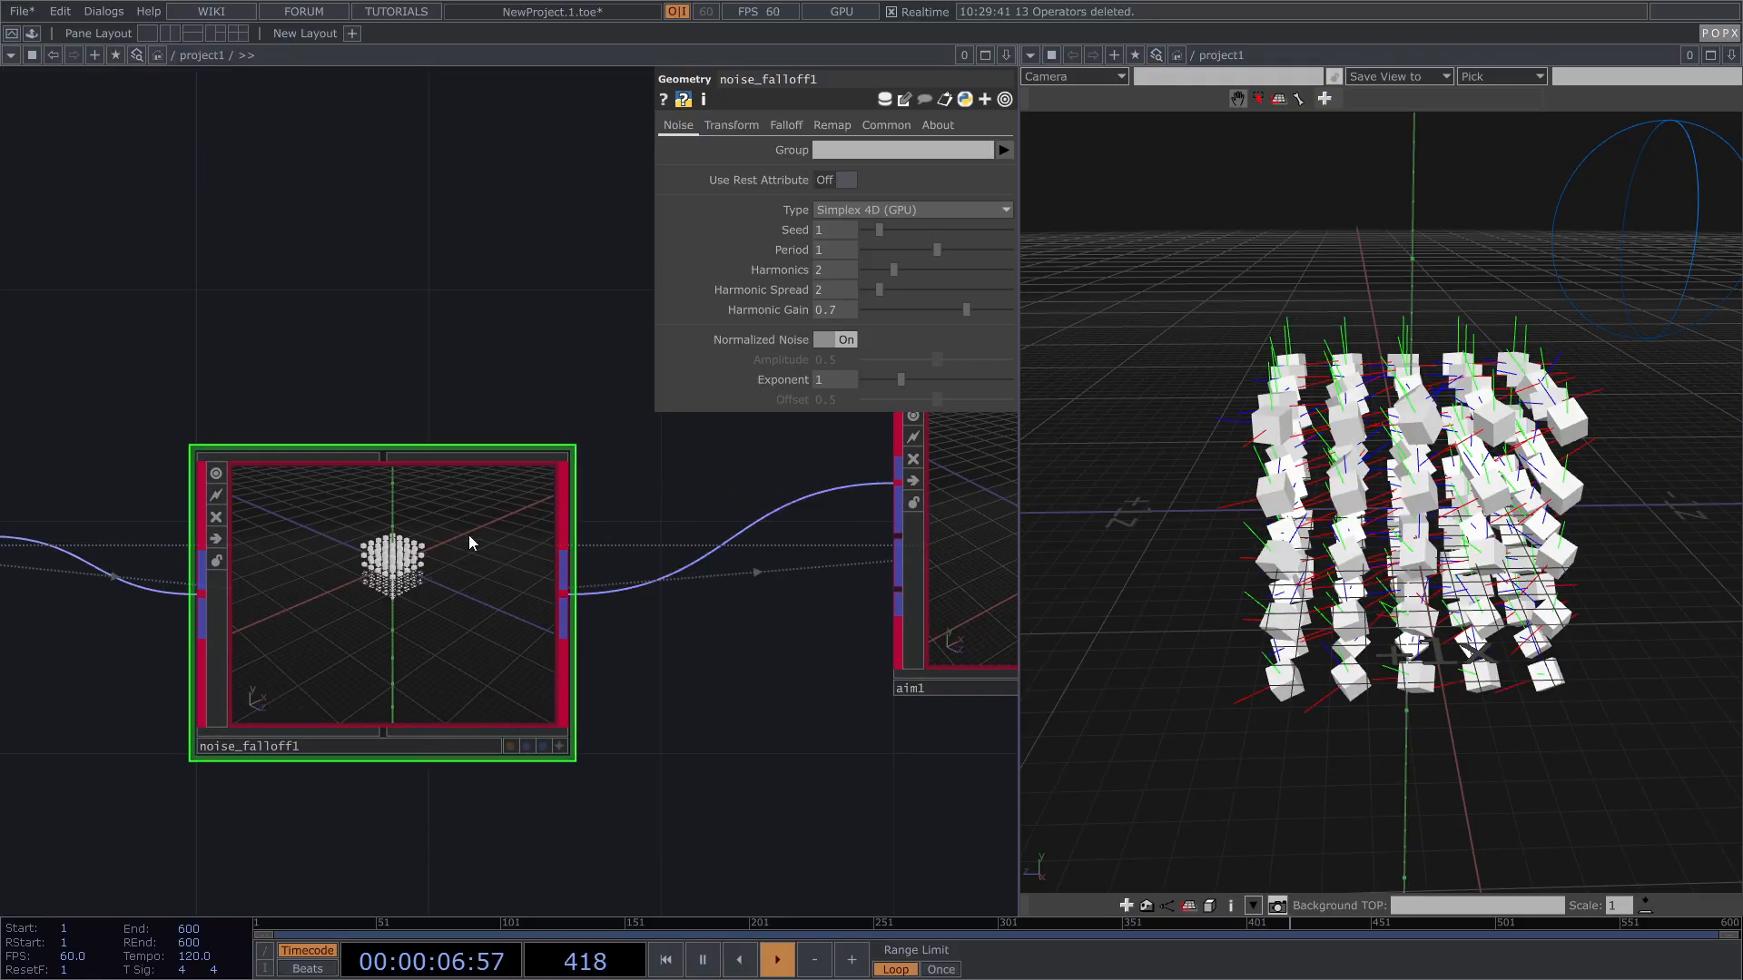
{"action": "scroll", "coordinate": [445, 543], "scroll_direction": "down", "scroll_amount": 2}
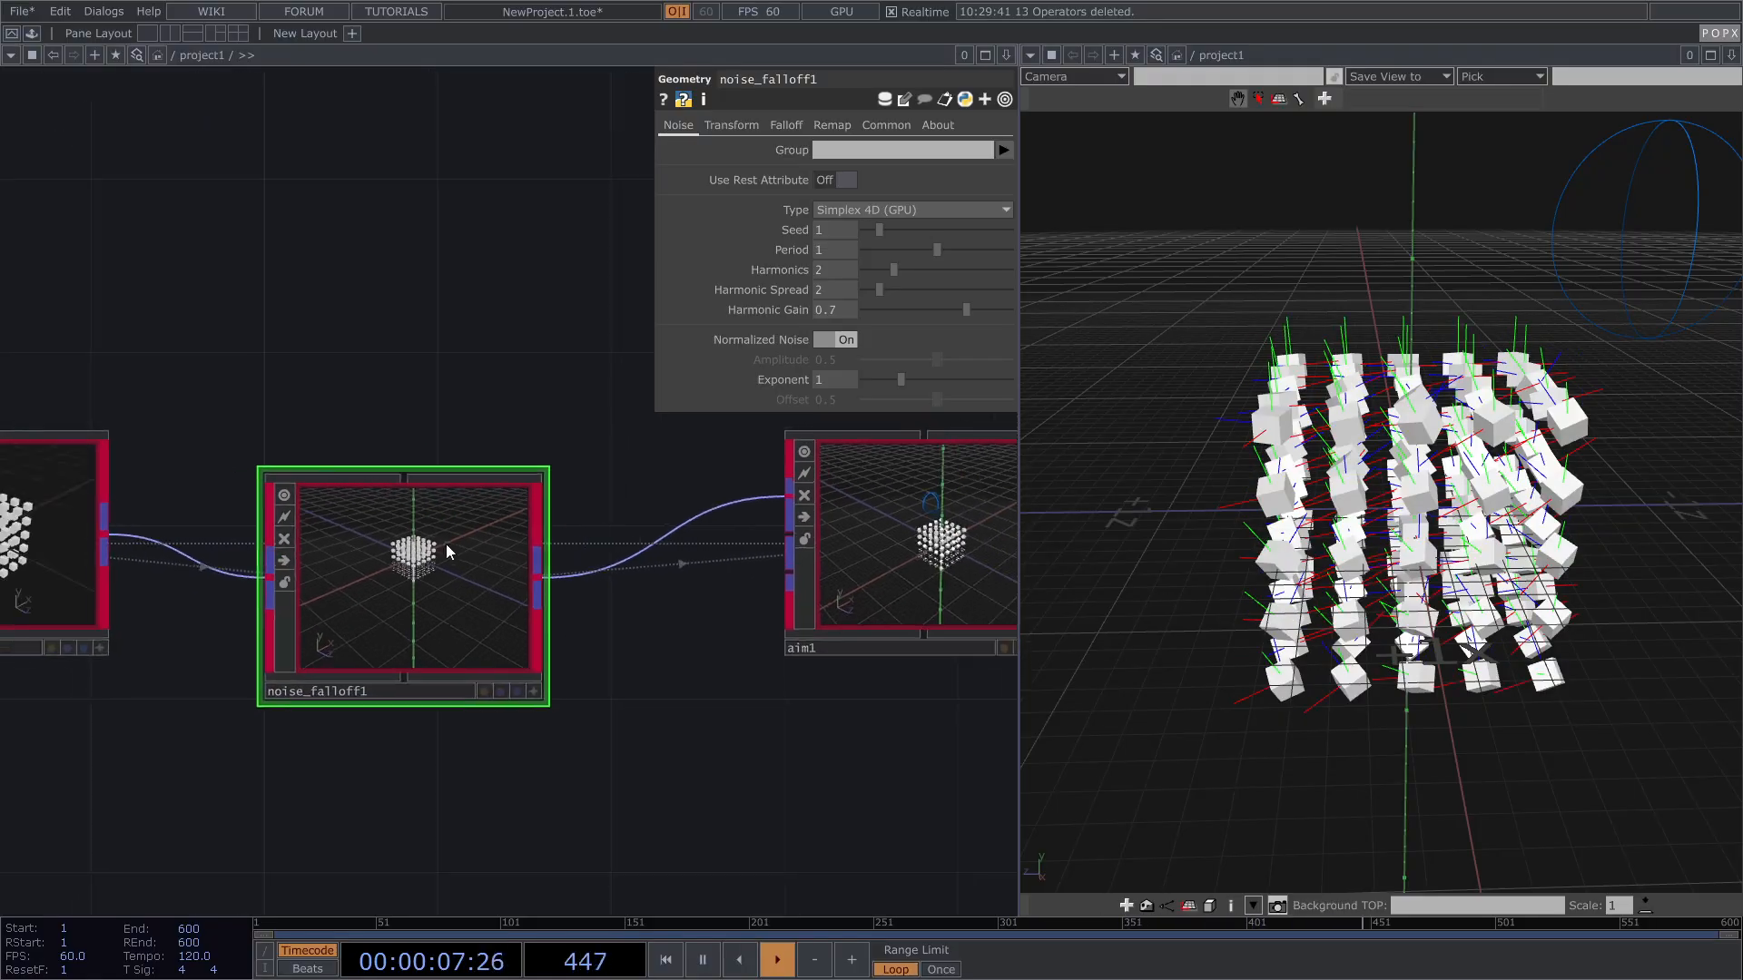
{"action": "left_click", "coordinate": [789, 126]}
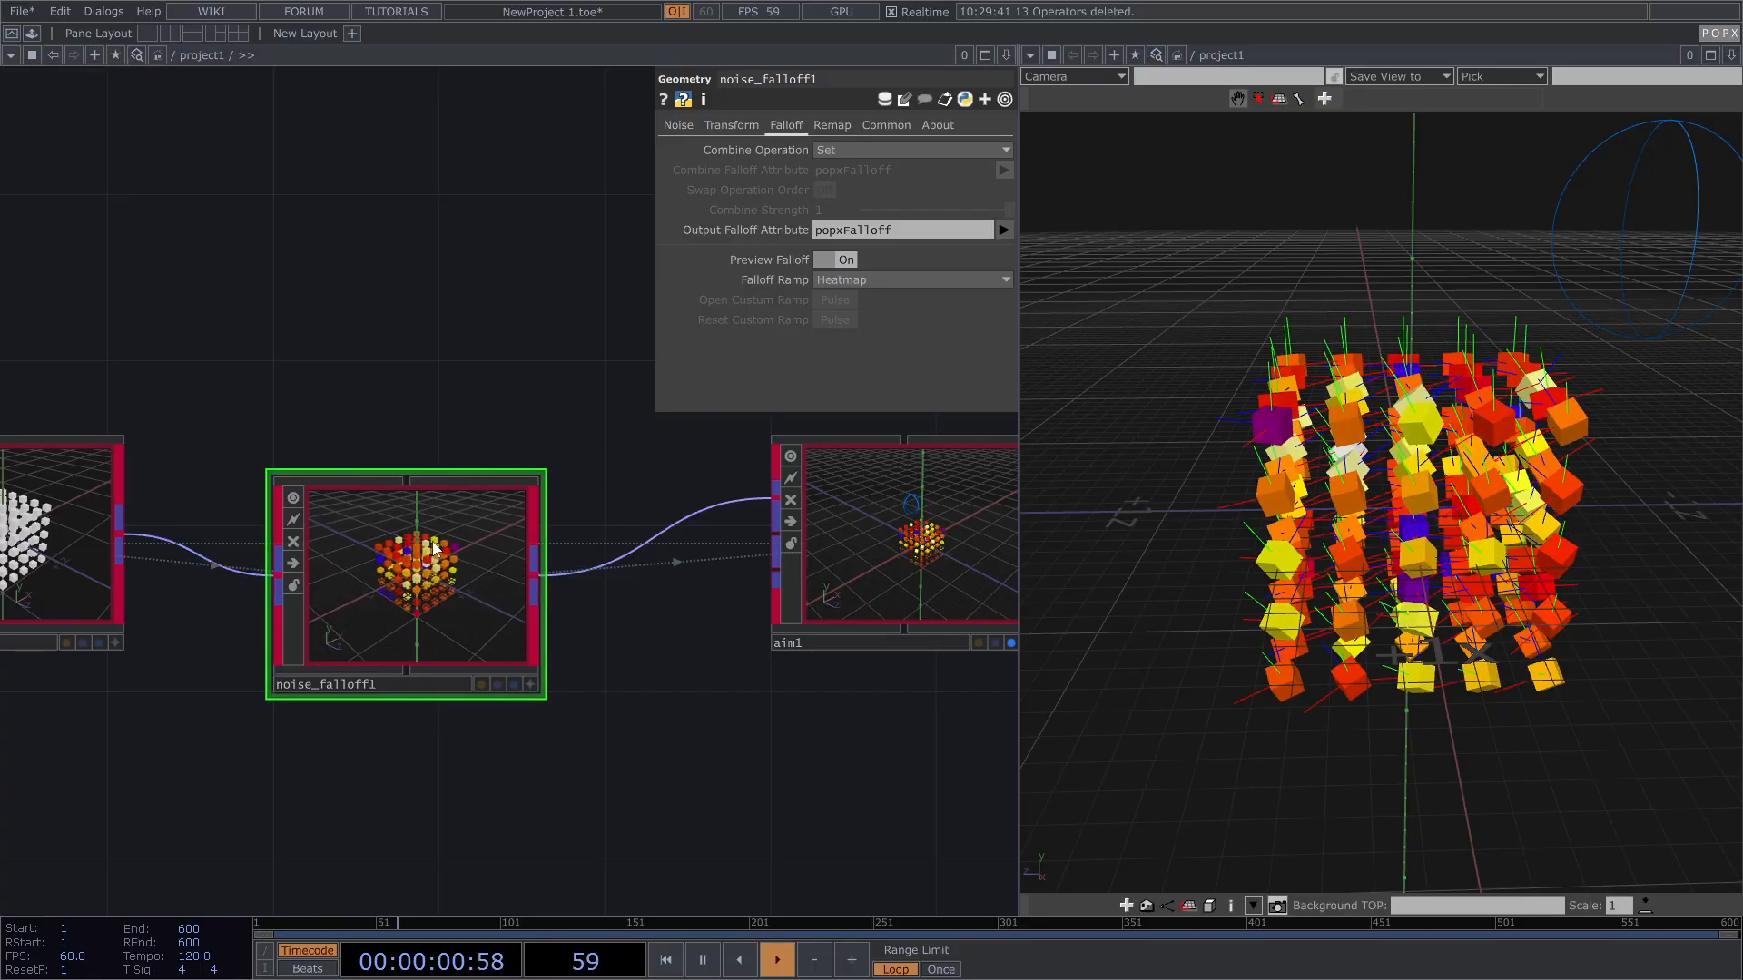
{"action": "left_click_drag", "start_coordinate": [424, 571], "coordinate": [424, 530]}
{"action": "left_click_drag", "start_coordinate": [659, 492], "coordinate": [624, 485]}
Step: Set noise_falloff1 to Harmonics 0, Period 2 and Exponent 0, then inspect the aimed cubes
{"action": "left_click", "coordinate": [680, 127]}
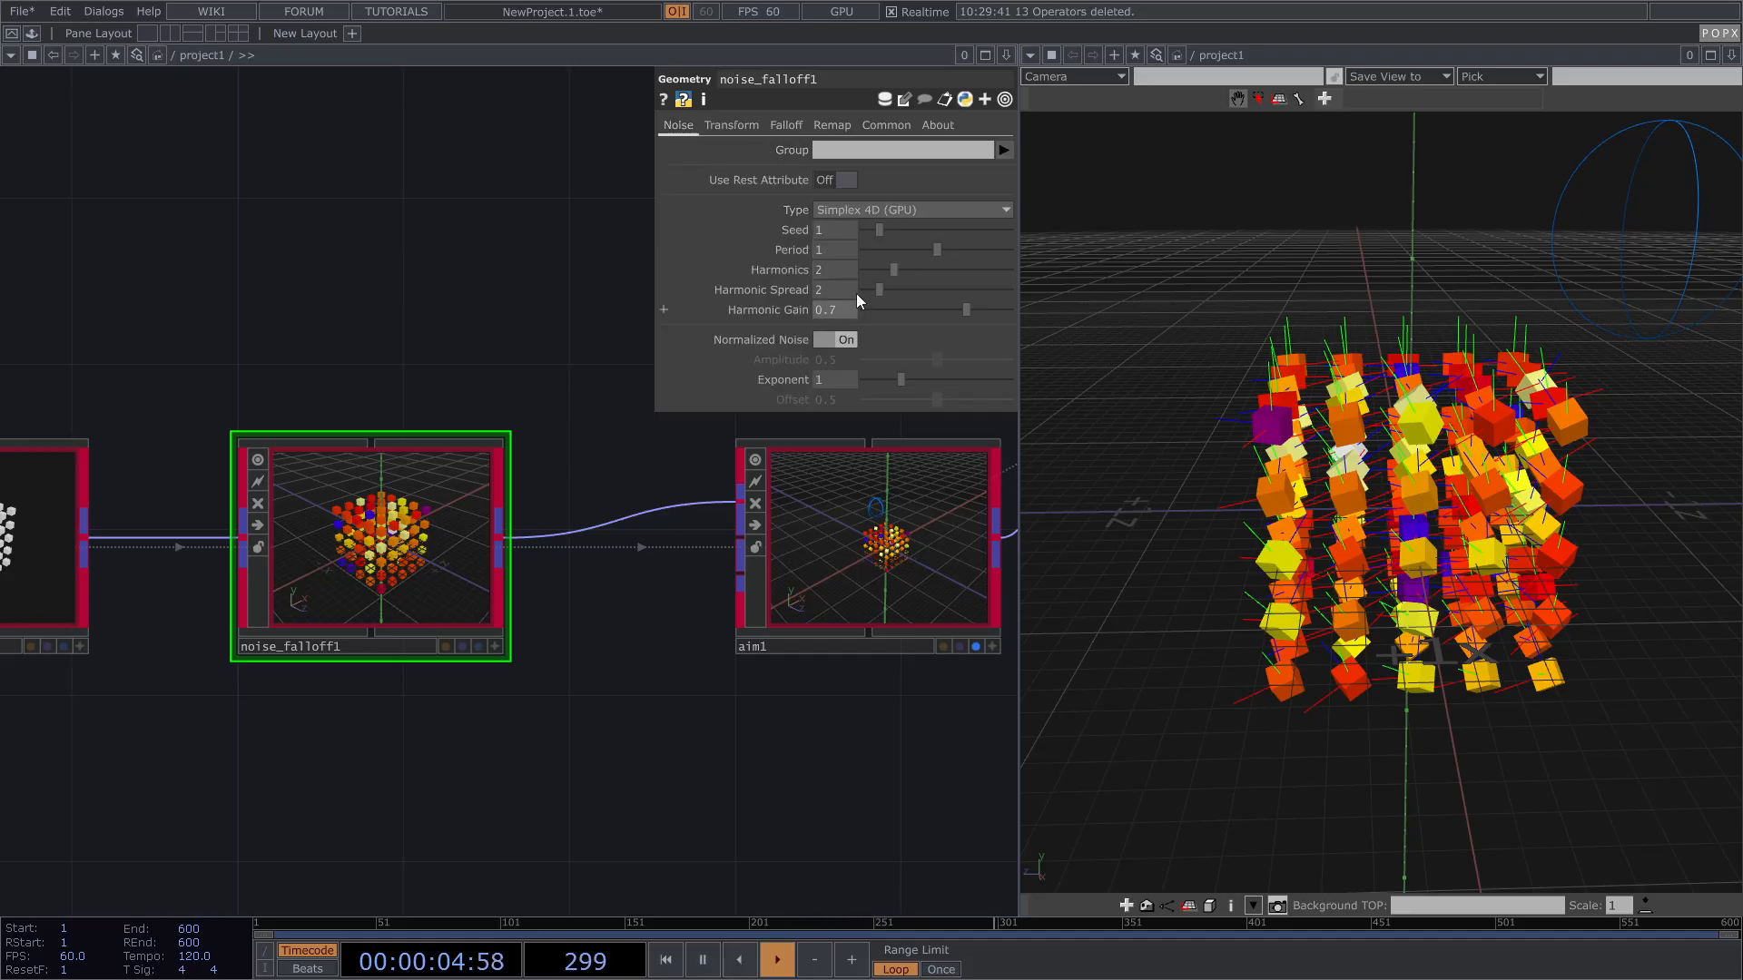
{"action": "left_click_drag", "start_coordinate": [895, 269], "coordinate": [1109, 252]}
{"action": "left_click_drag", "start_coordinate": [1405, 436], "coordinate": [1043, 438]}
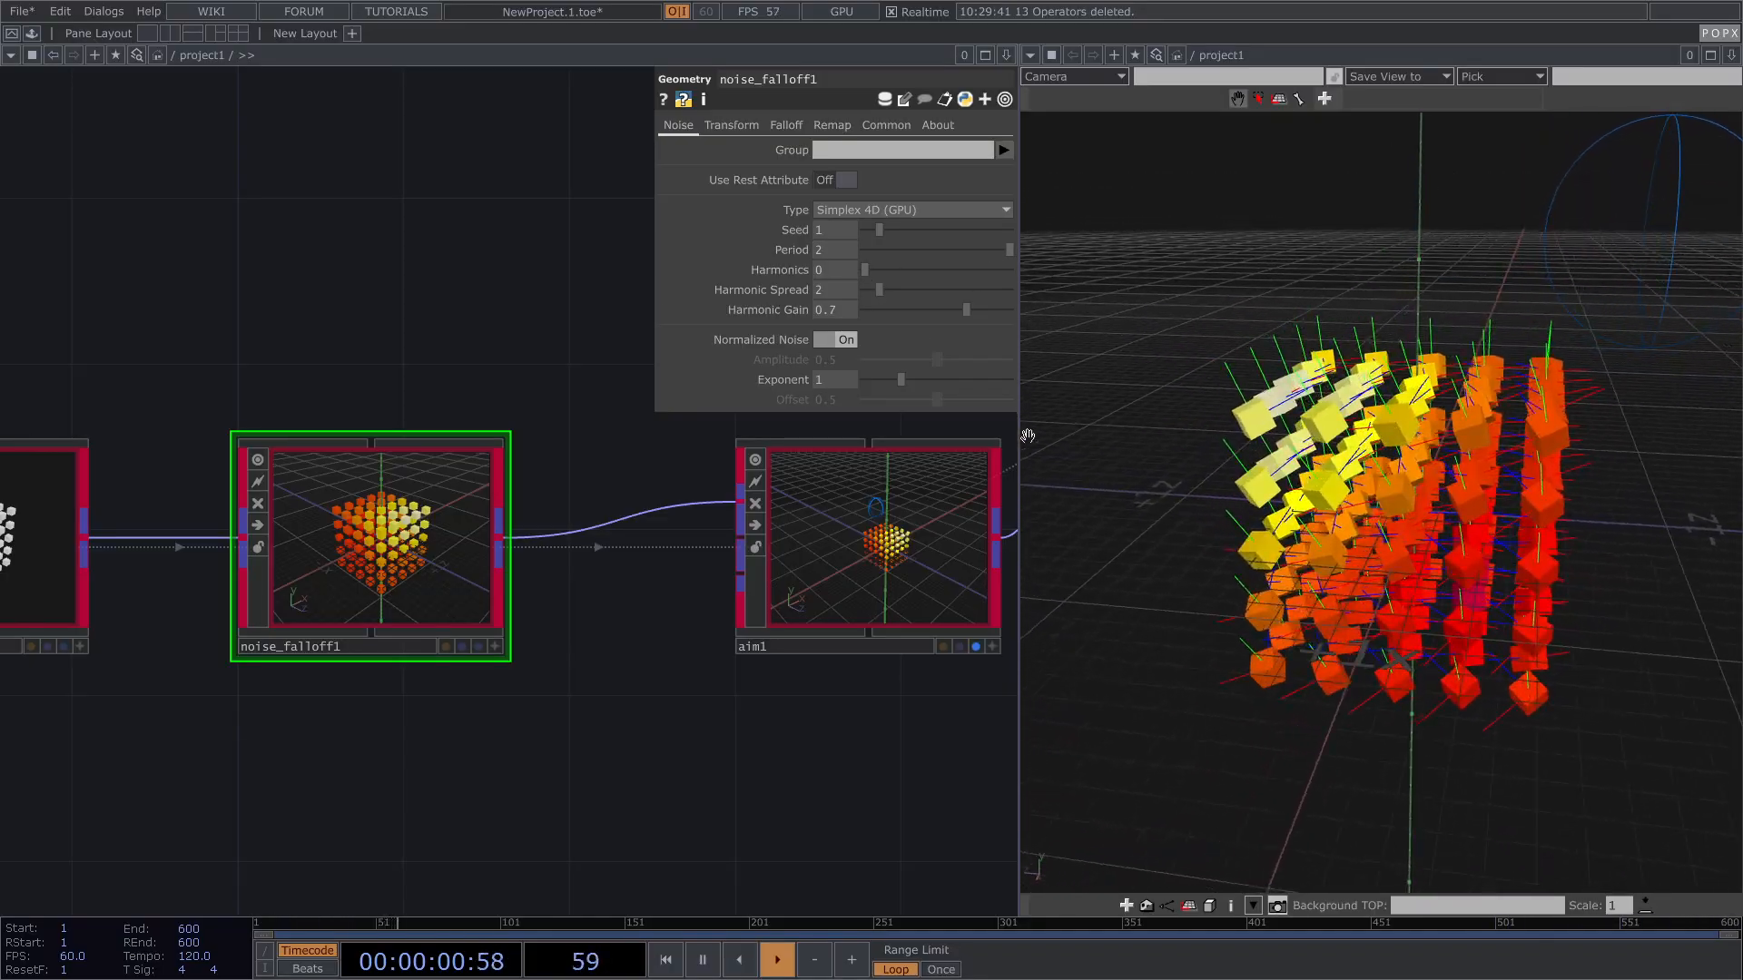
{"action": "left_click_drag", "start_coordinate": [900, 378], "coordinate": [869, 380]}
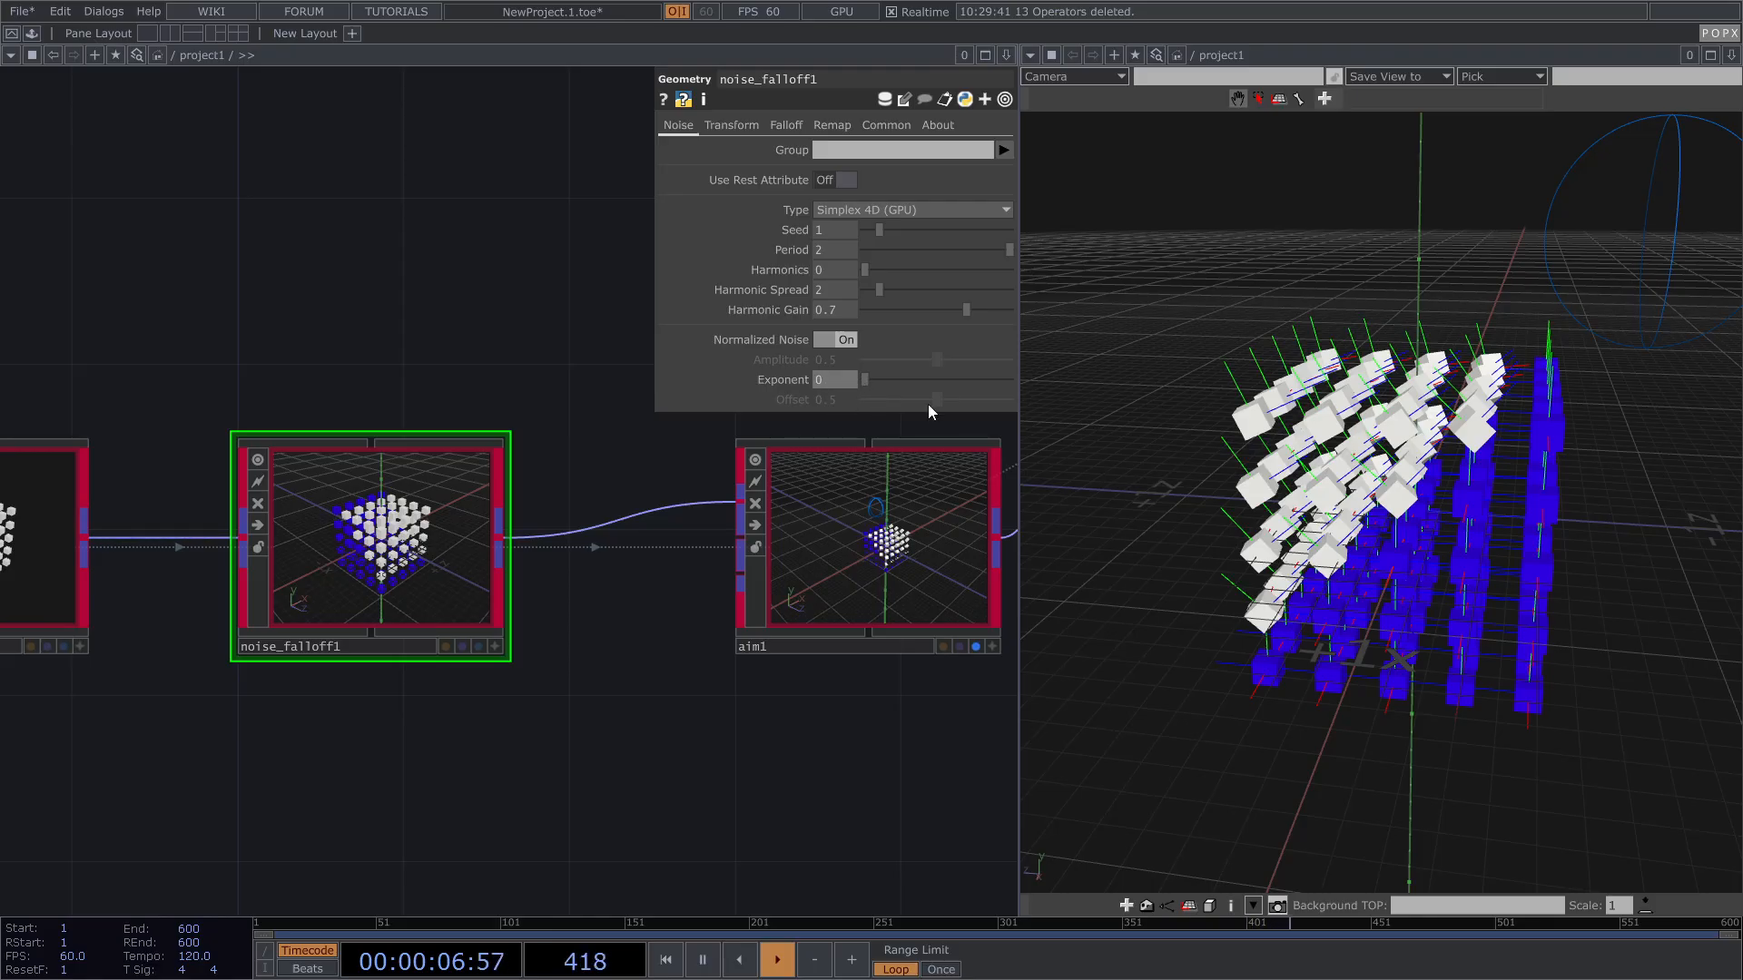
{"action": "left_click_drag", "start_coordinate": [1394, 365], "coordinate": [1389, 362]}
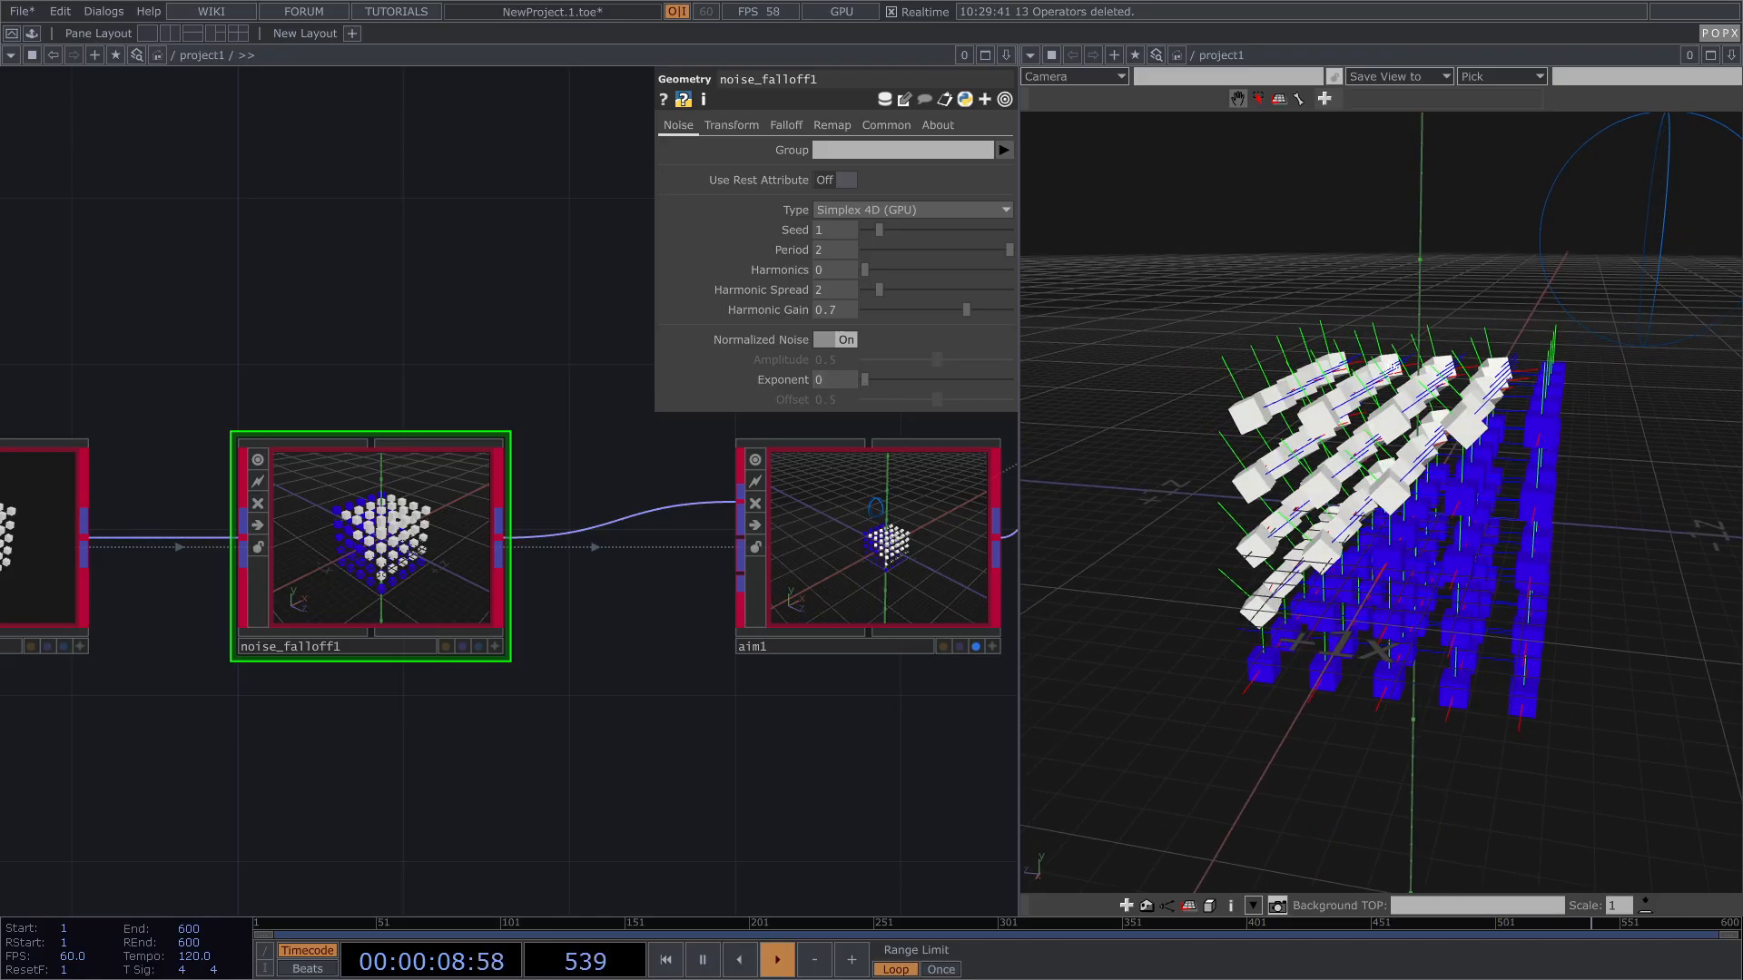
{"action": "left_click_drag", "start_coordinate": [1377, 469], "coordinate": [1384, 509]}
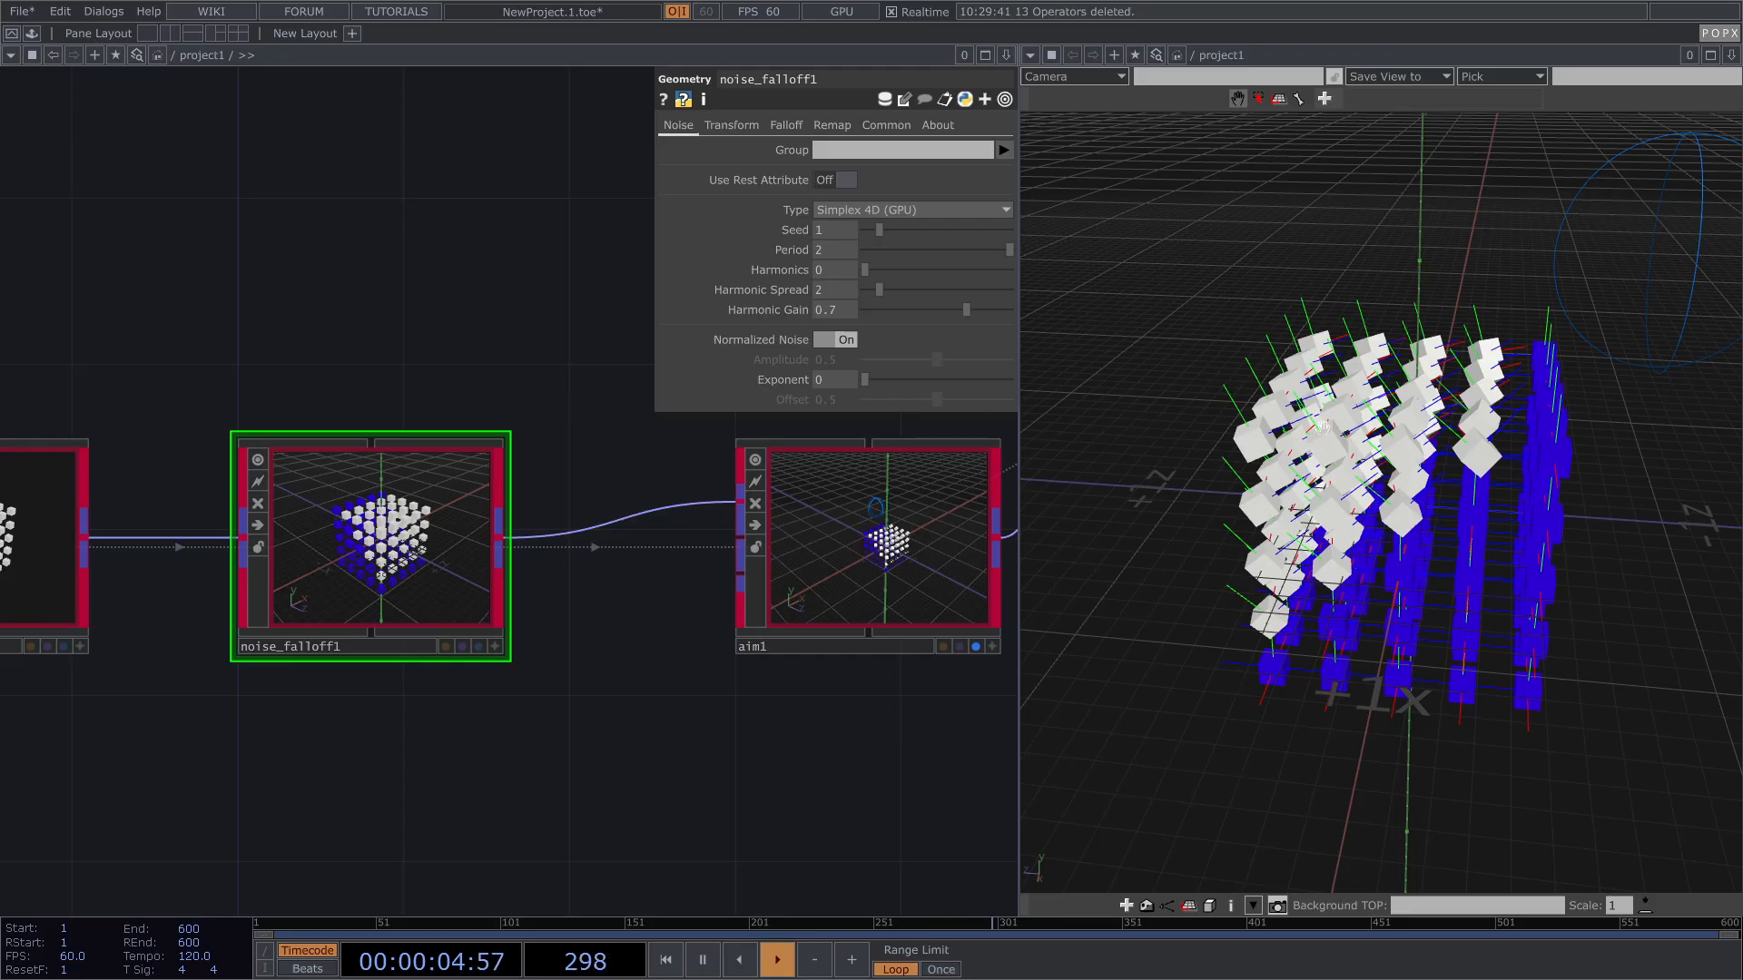
{"action": "left_click_drag", "start_coordinate": [1502, 673], "coordinate": [1502, 535]}
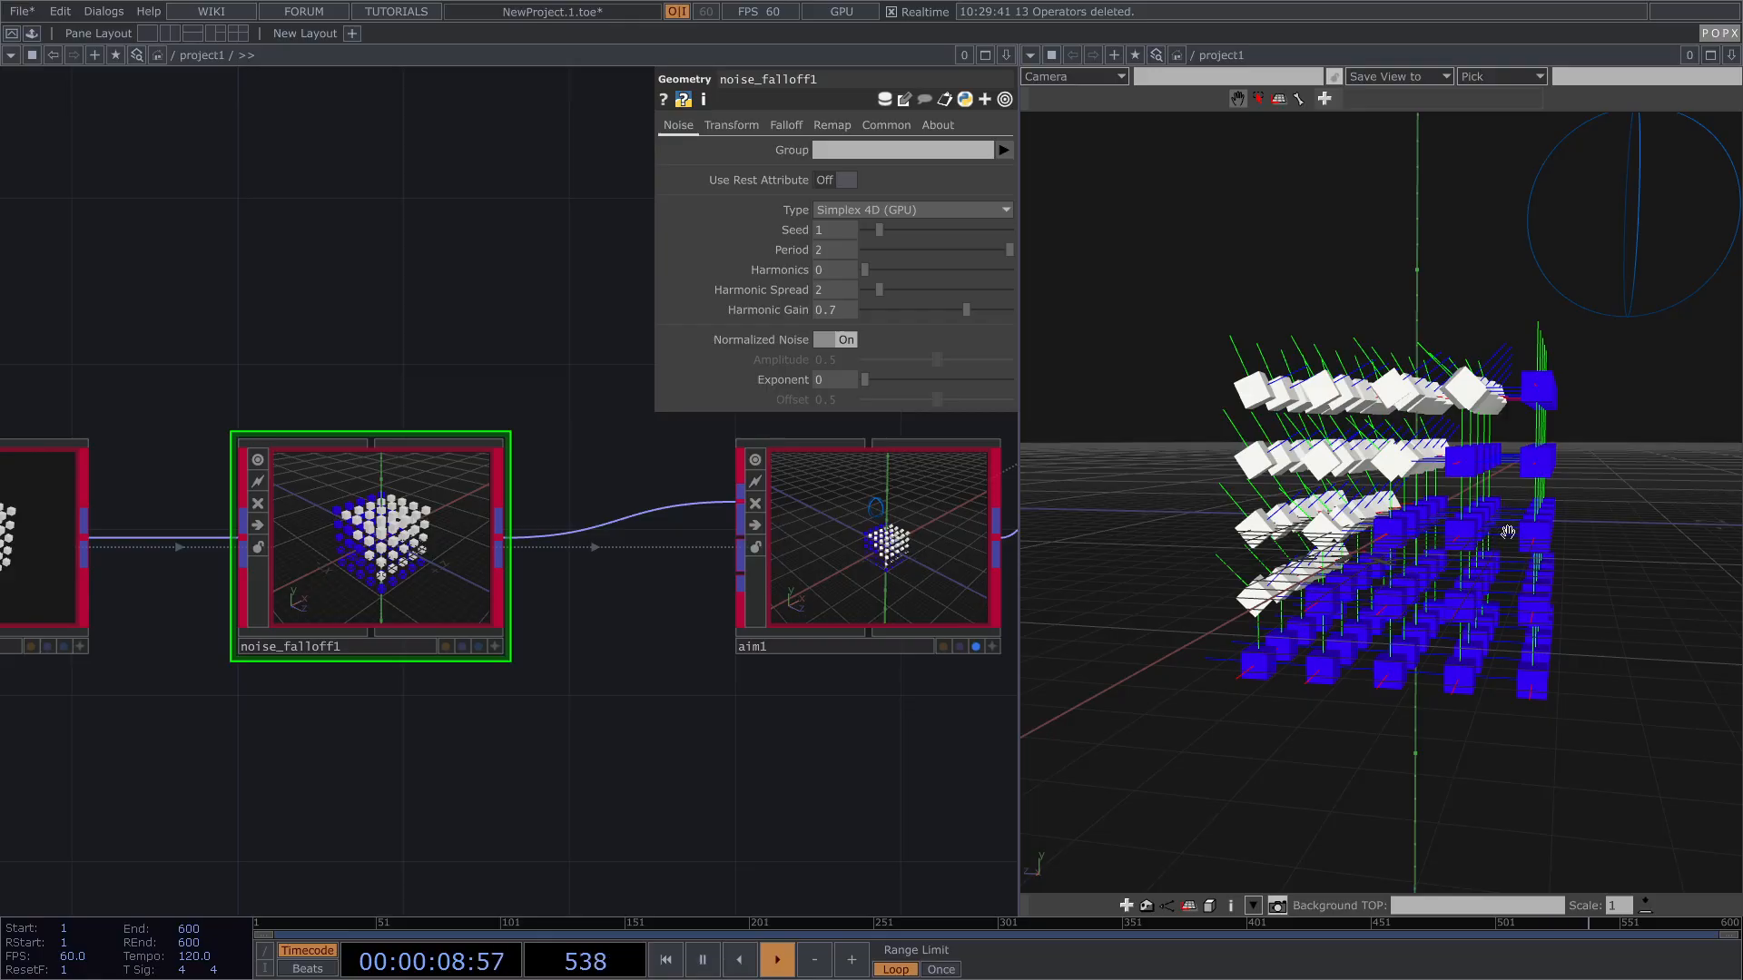
{"action": "left_click_drag", "start_coordinate": [1391, 506], "coordinate": [1405, 520]}
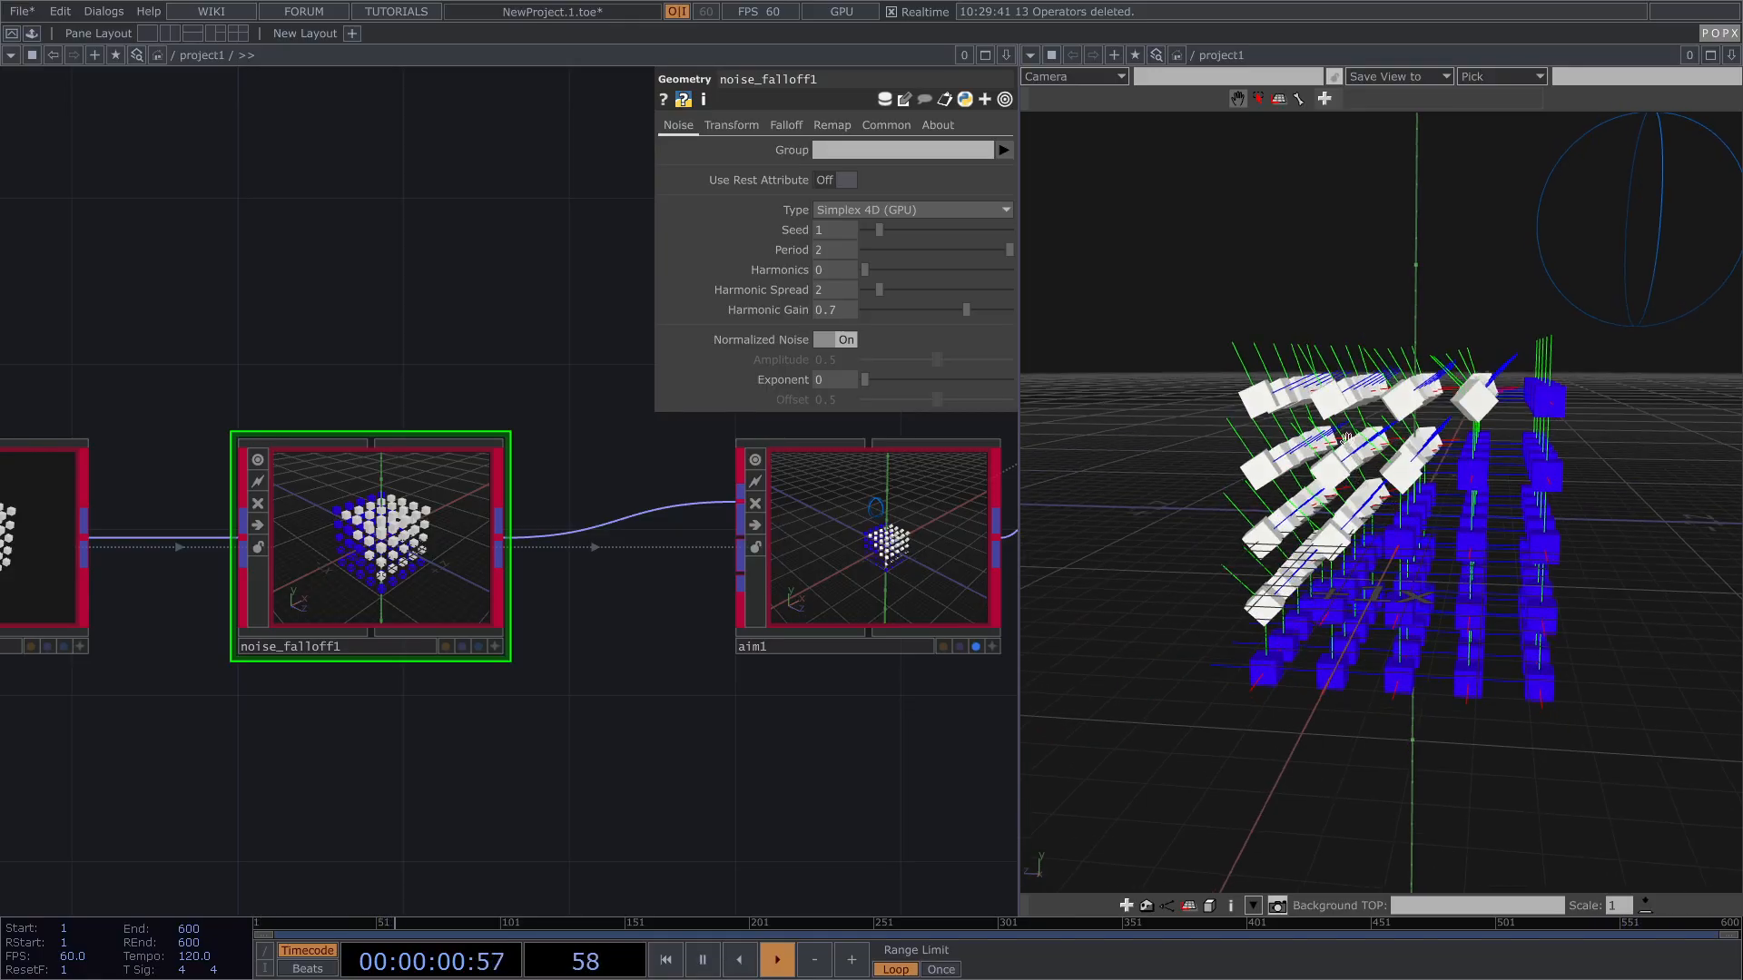
{"action": "left_click_drag", "start_coordinate": [1381, 461], "coordinate": [1452, 522]}
{"action": "left_click_drag", "start_coordinate": [1490, 434], "coordinate": [1527, 392]}
{"action": "left_click_drag", "start_coordinate": [1600, 286], "coordinate": [1569, 309]}
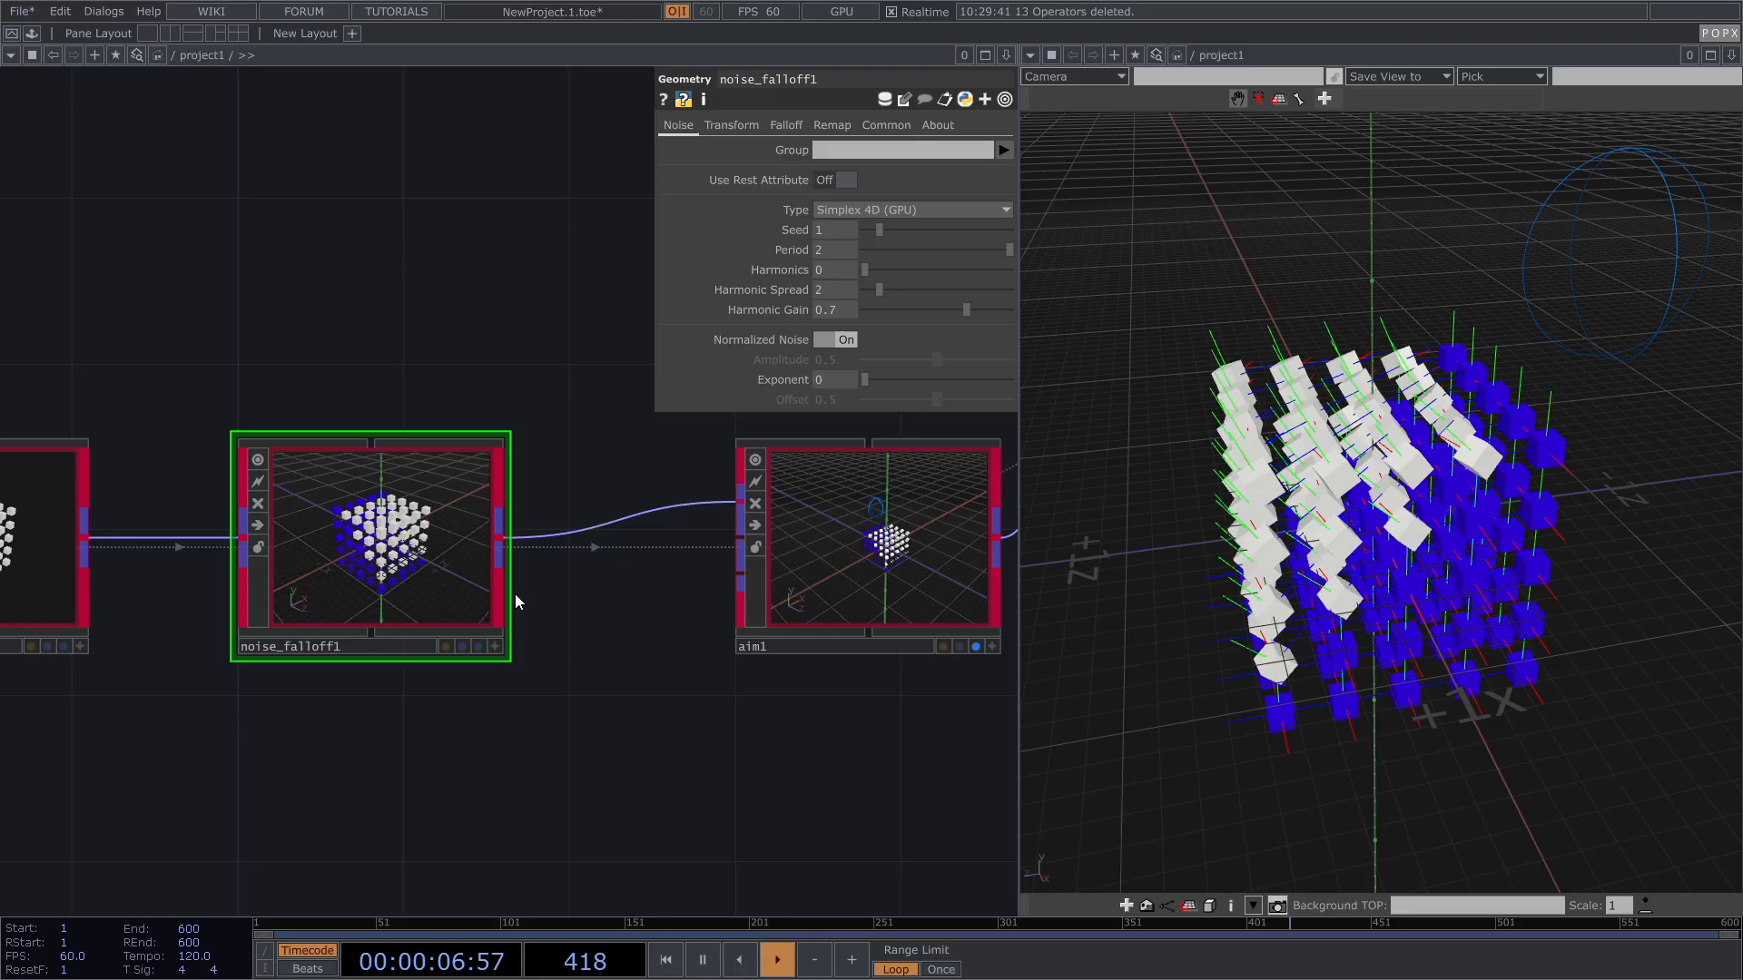
{"action": "scroll", "coordinate": [517, 595], "scroll_direction": "down", "scroll_amount": 3}
{"action": "left_click_drag", "start_coordinate": [509, 692], "coordinate": [585, 624]}
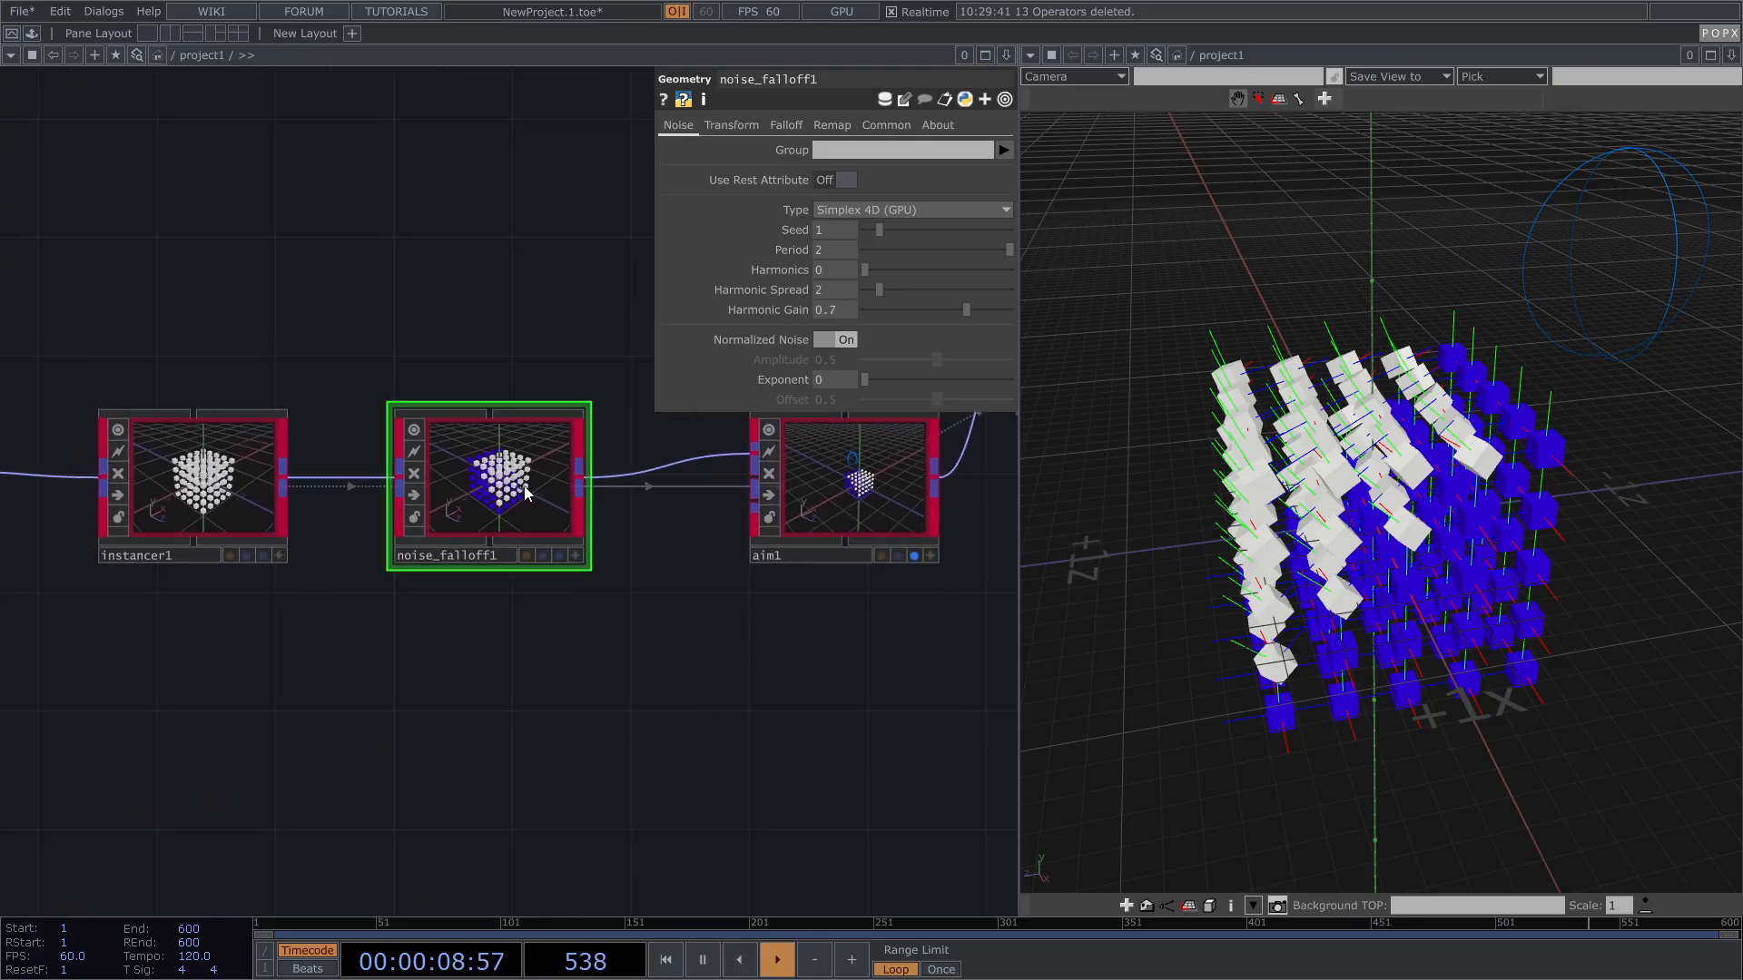
Step: Compare the cubes with noise_falloff1 bypassed and aim1's Do Falloff off, then restore both
{"action": "left_click", "coordinate": [883, 126]}
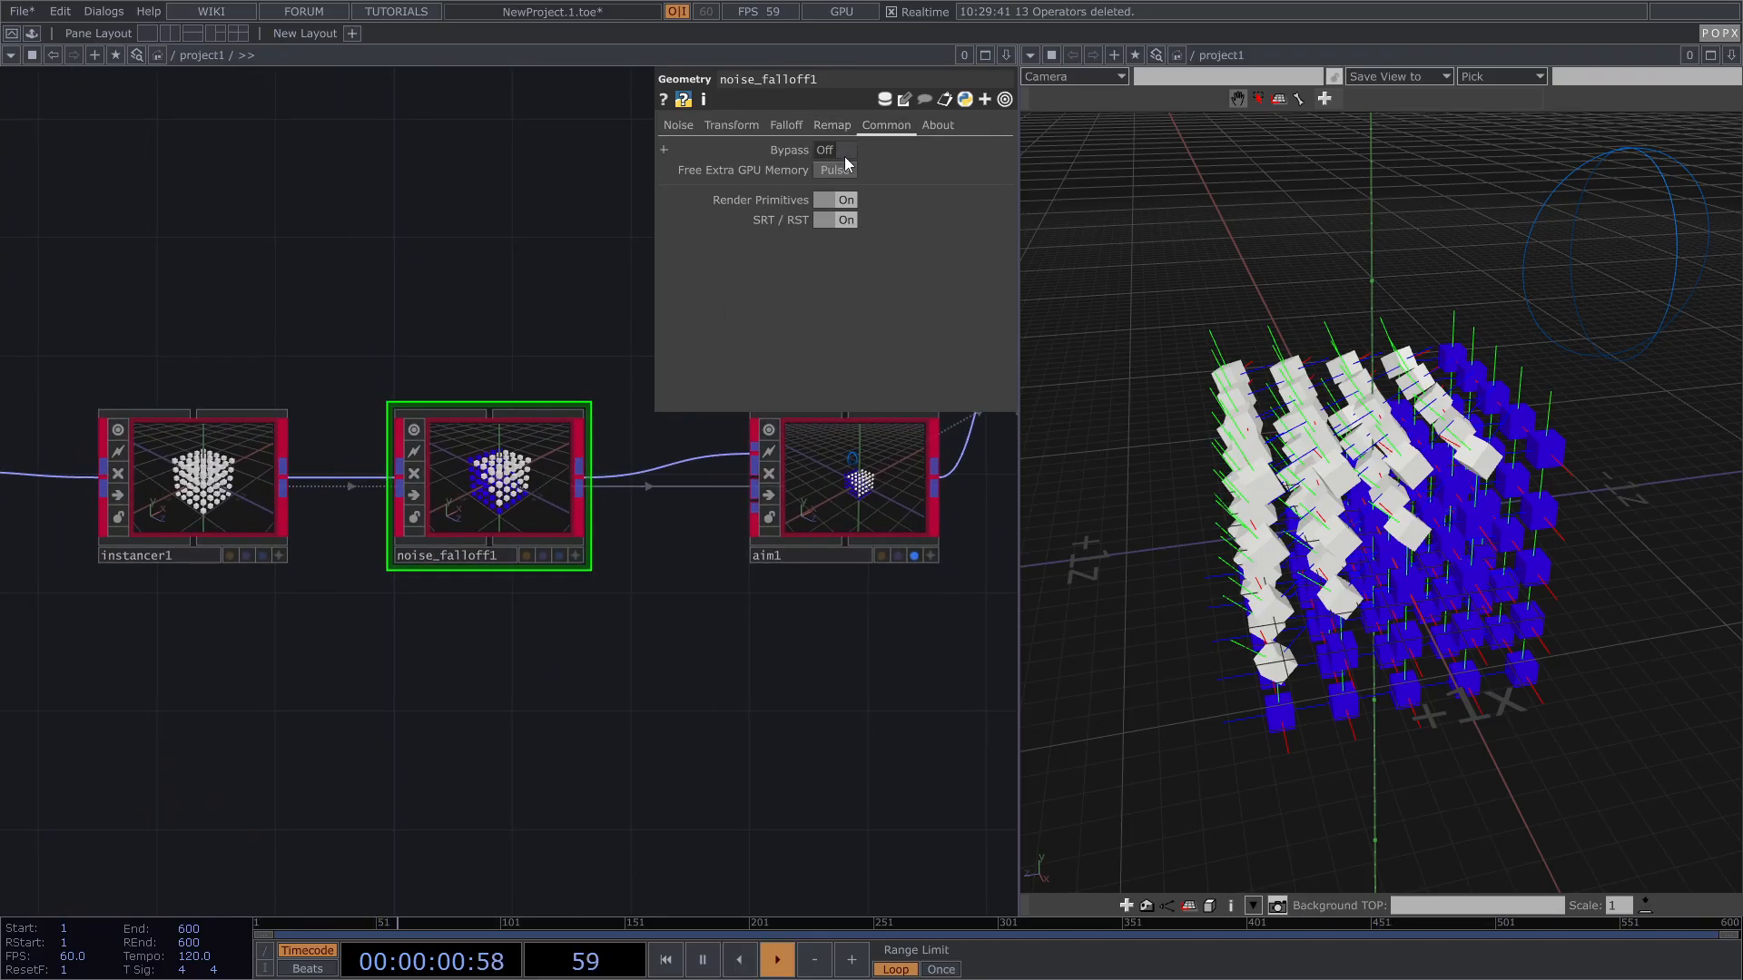
{"action": "left_click", "coordinate": [845, 151]}
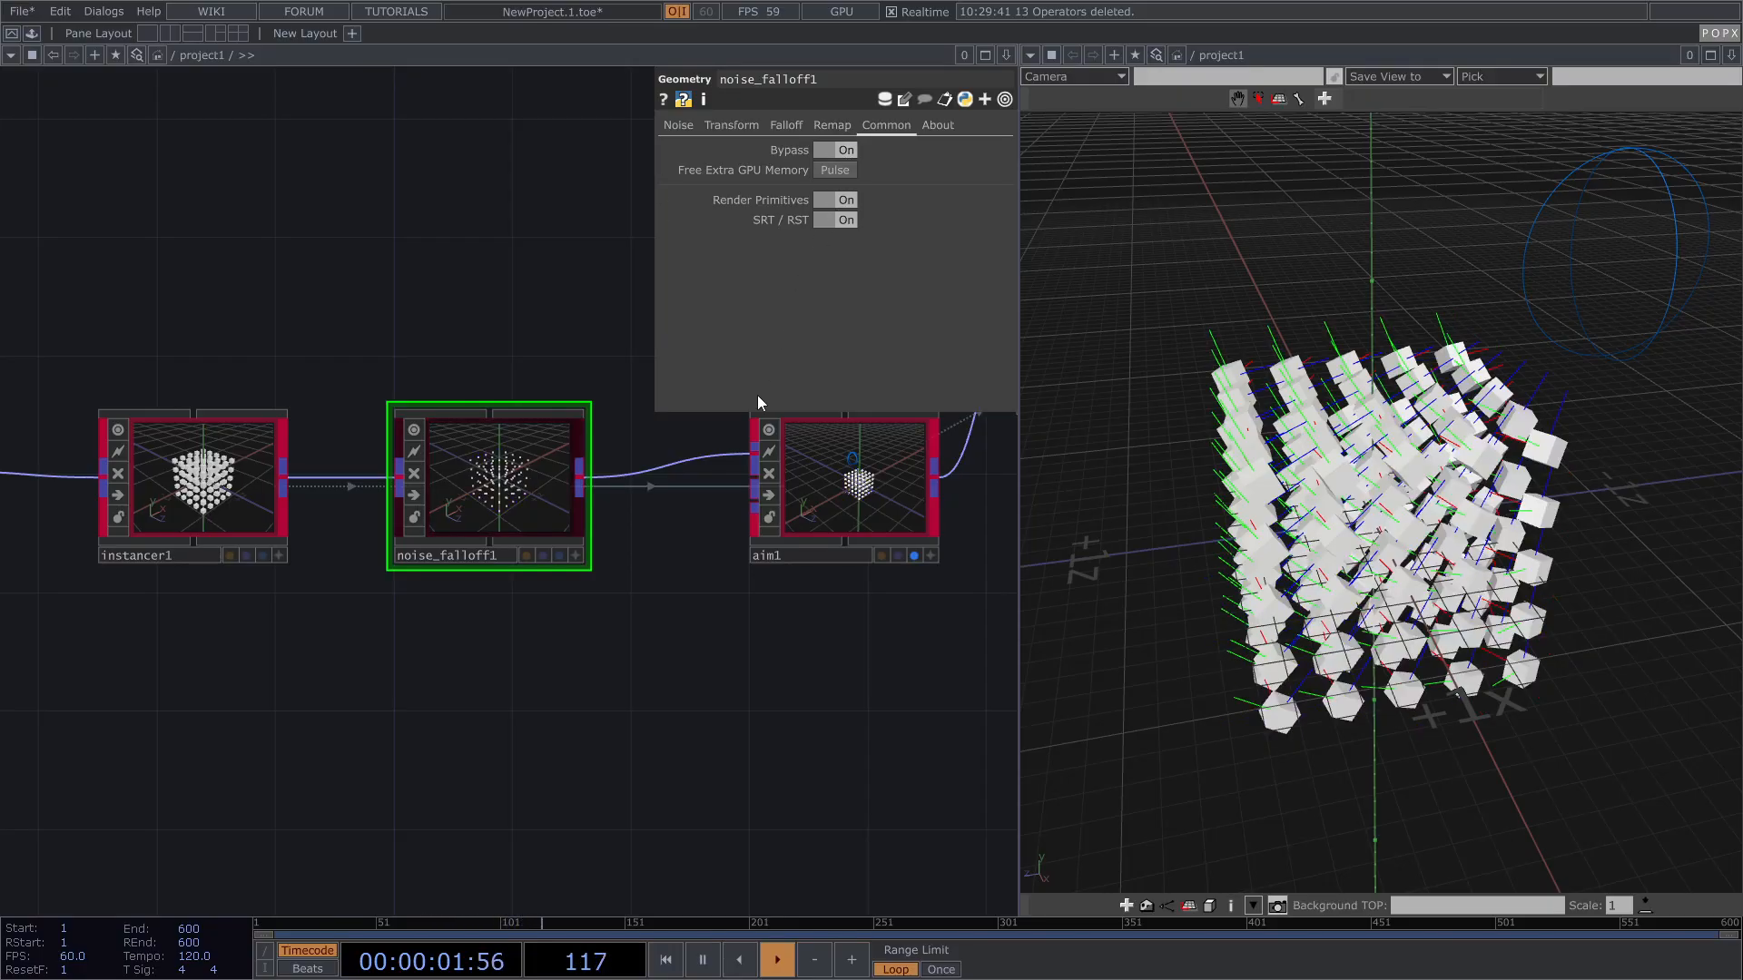
{"action": "left_click", "coordinate": [850, 151]}
{"action": "left_click", "coordinate": [901, 416]}
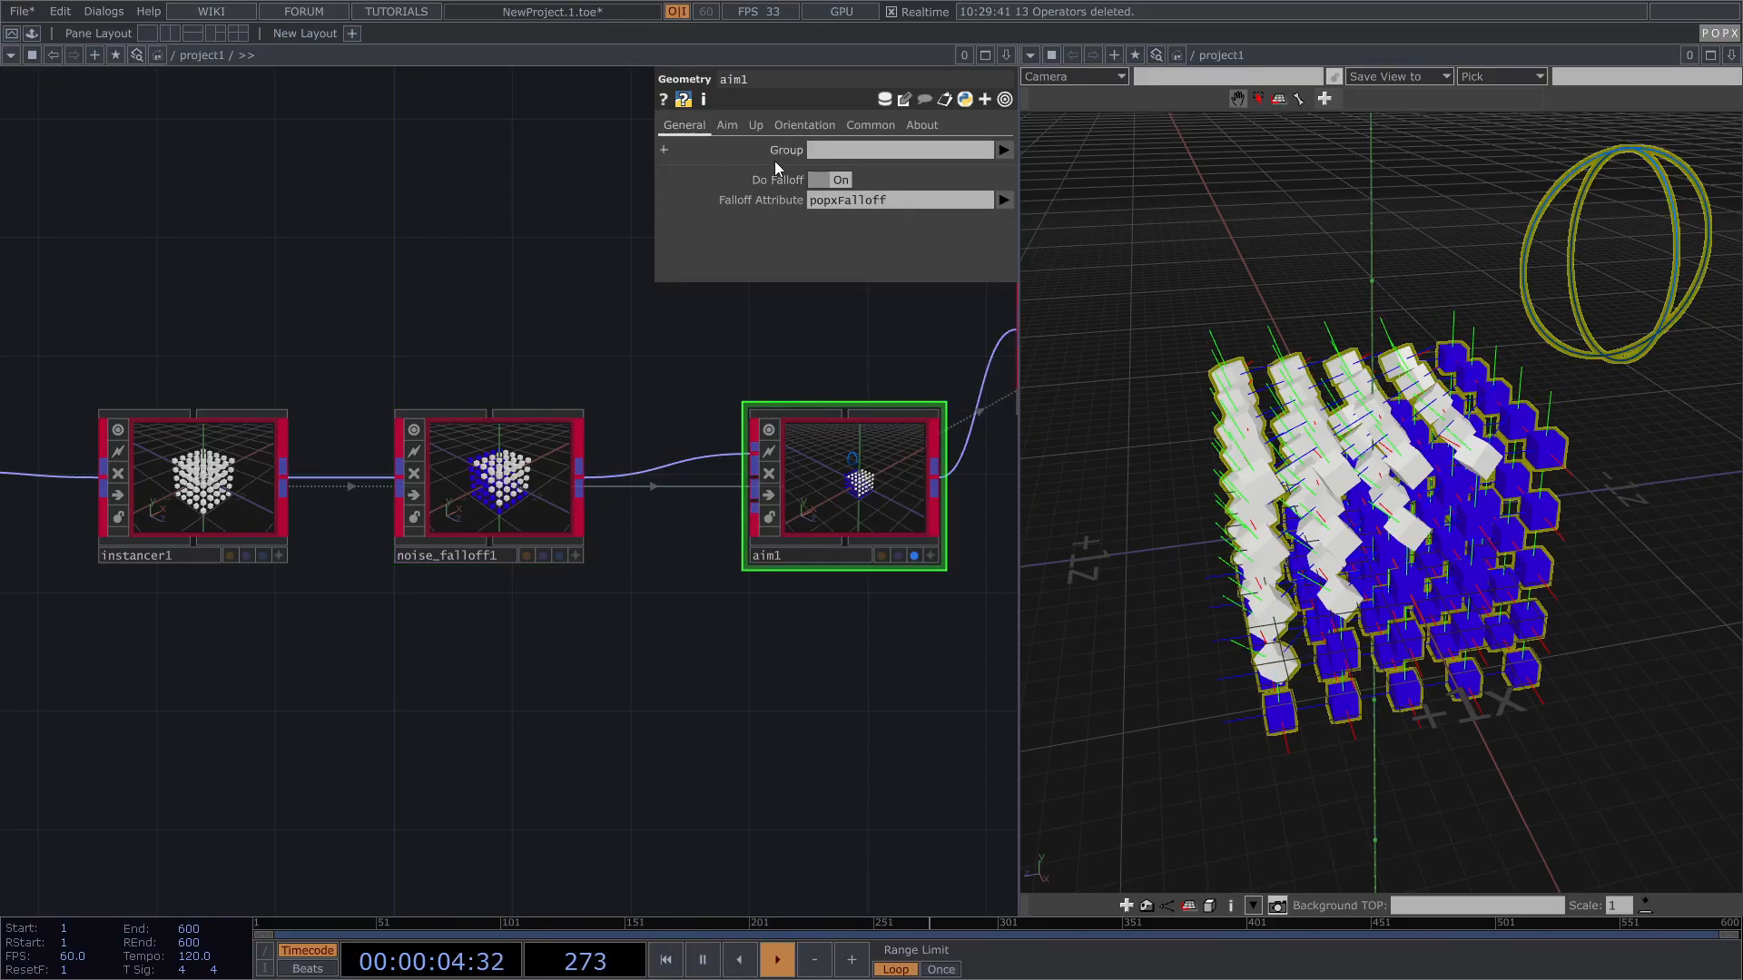
{"action": "left_click", "coordinate": [830, 182]}
{"action": "left_click_drag", "start_coordinate": [1398, 467], "coordinate": [1438, 464]}
{"action": "left_click", "coordinate": [849, 179]}
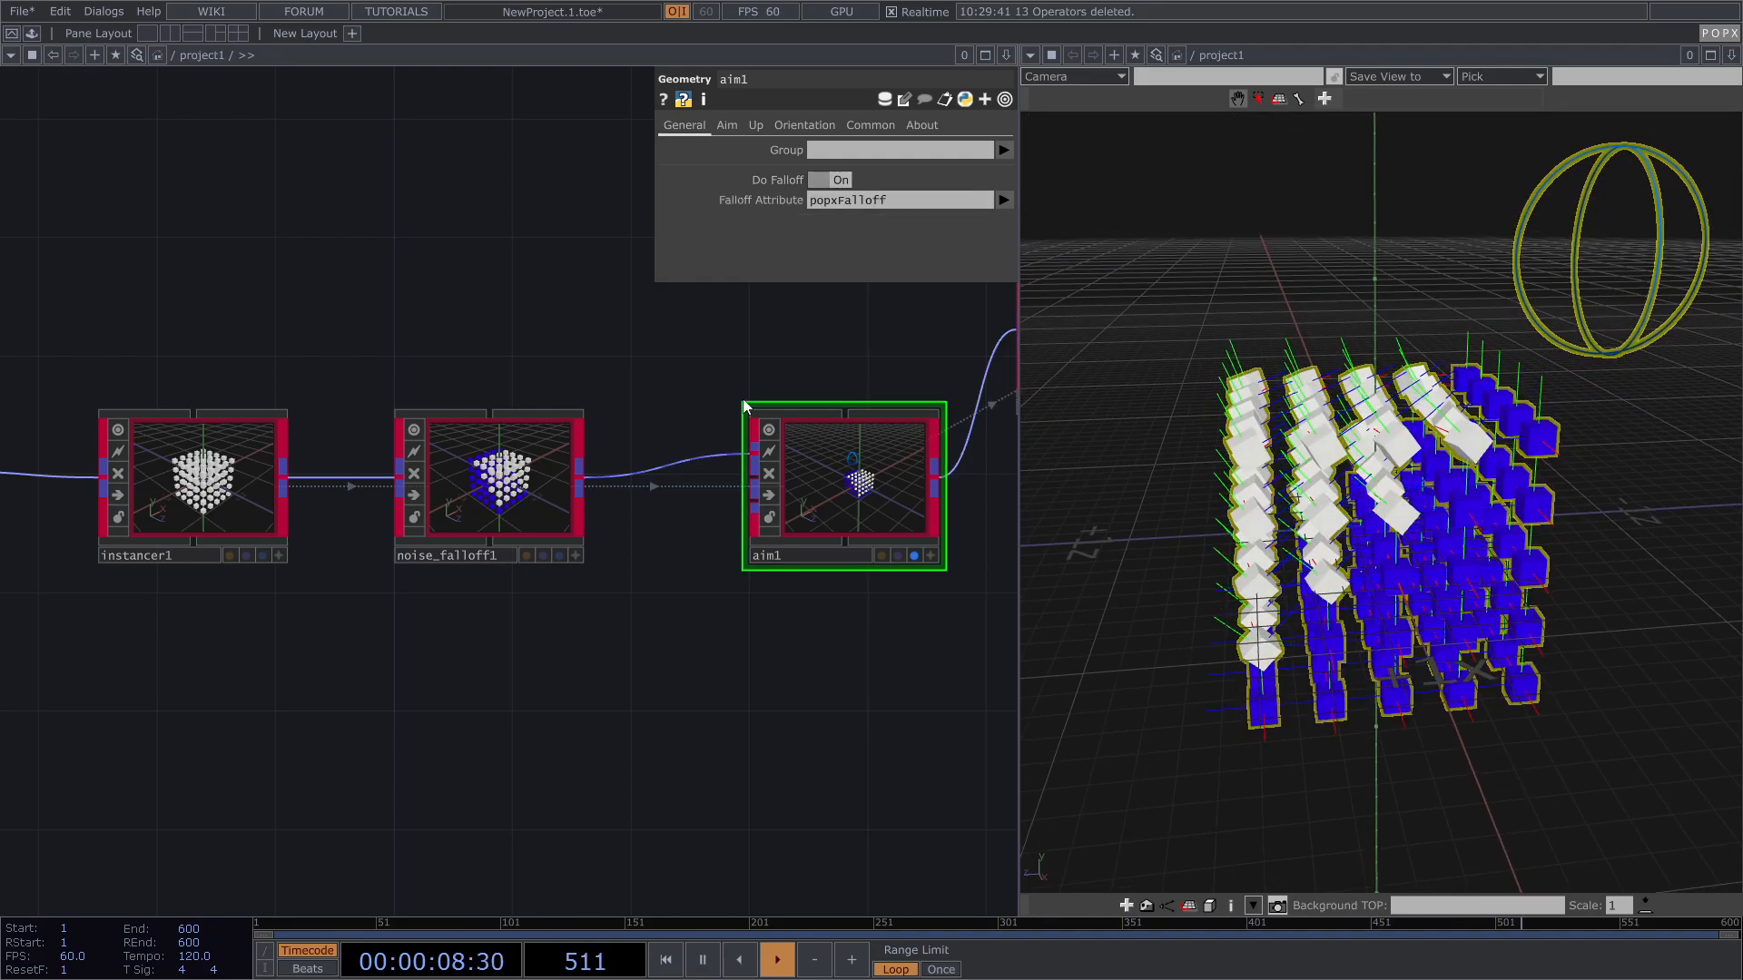
Step: Bypass noise_falloff1 again, toggling it with Ctrl+B to compare
{"action": "left_click", "coordinate": [521, 469]}
{"action": "left_click", "coordinate": [845, 151]}
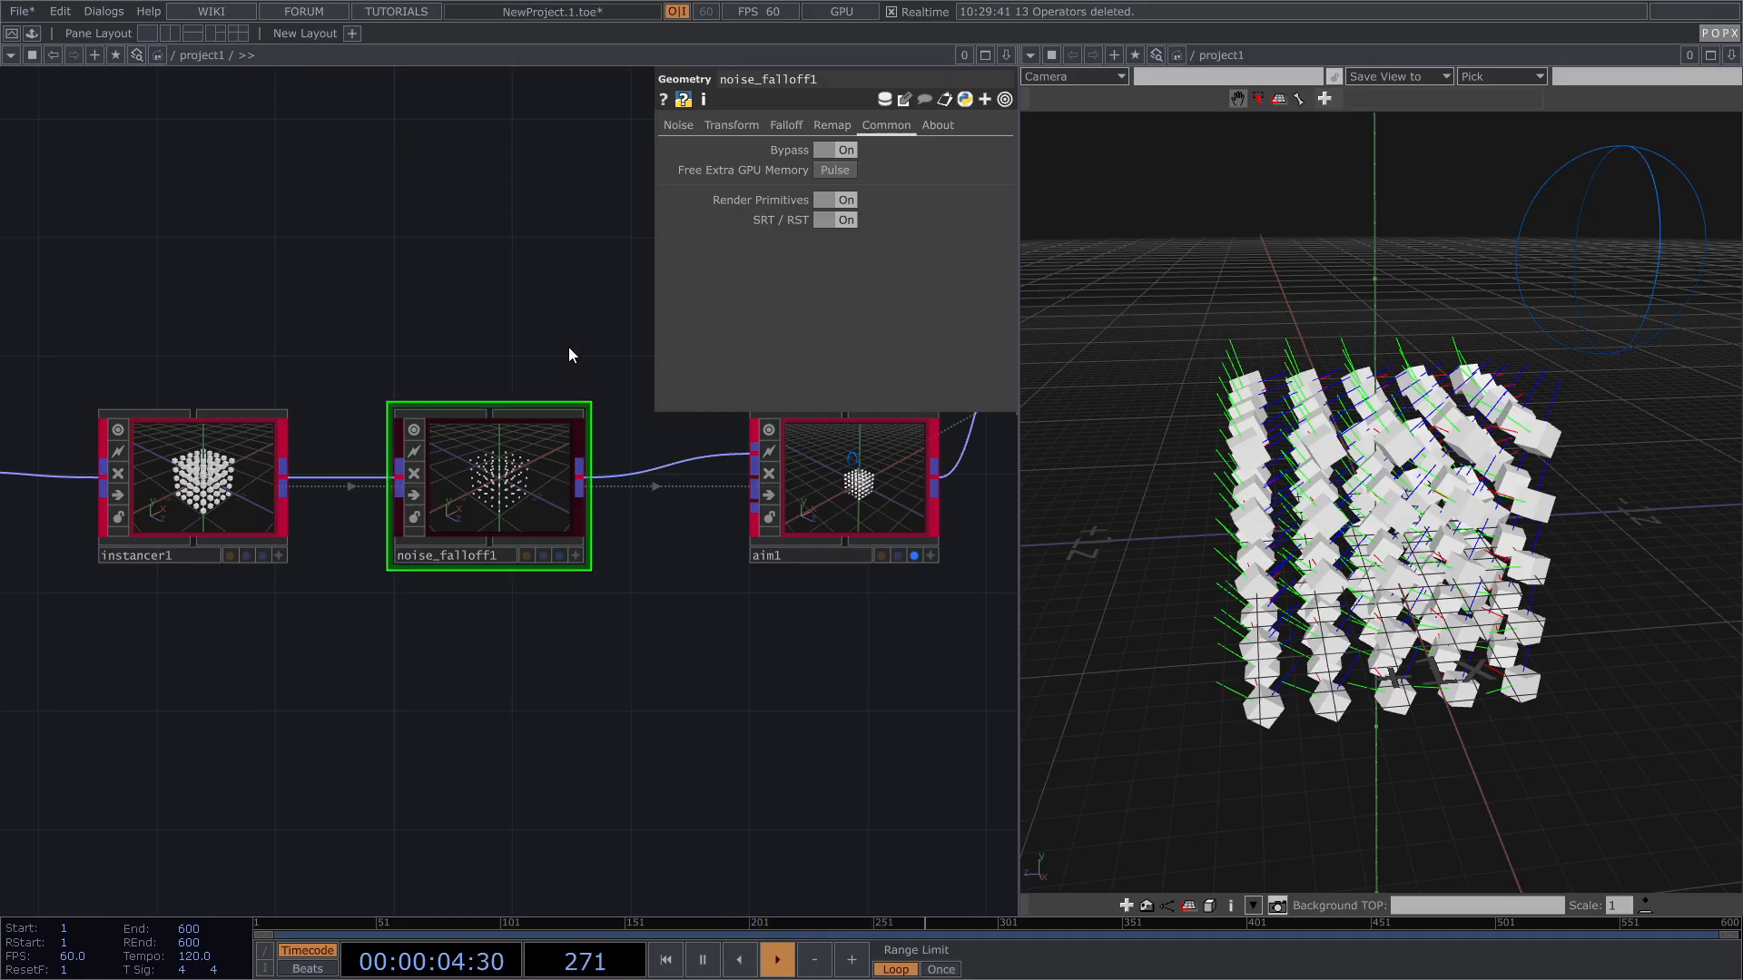
{"action": "key", "text": "ctrl+b"}
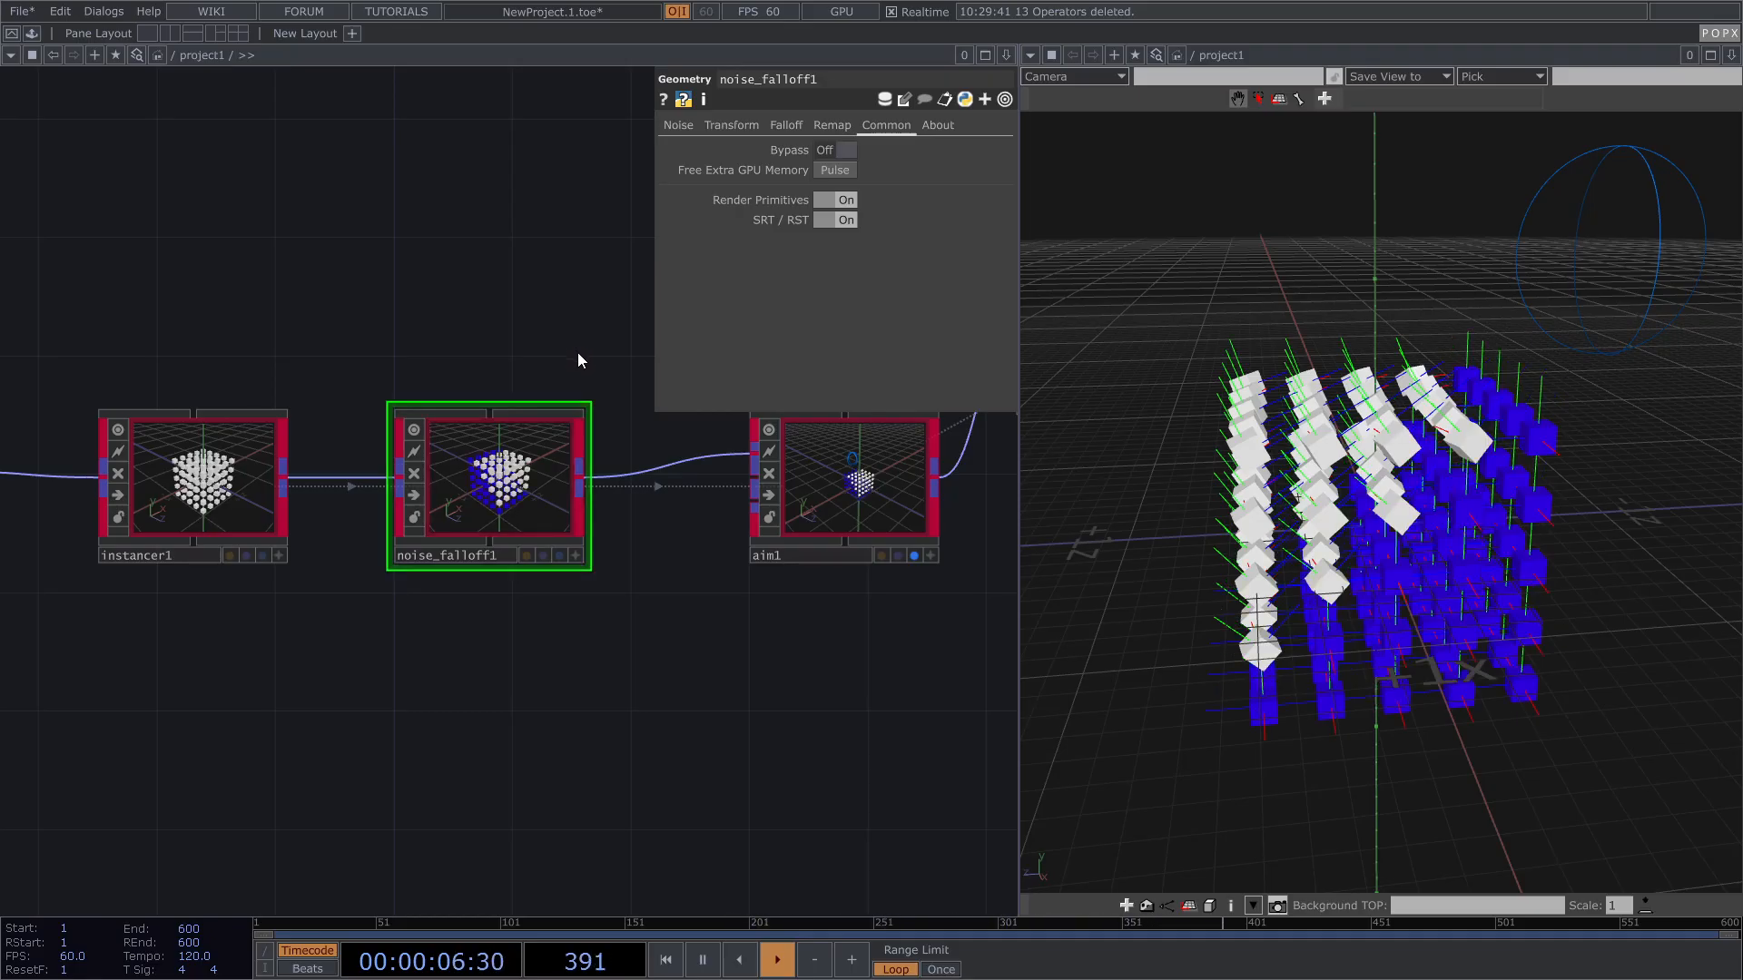
{"action": "key", "text": "ctrl+b"}
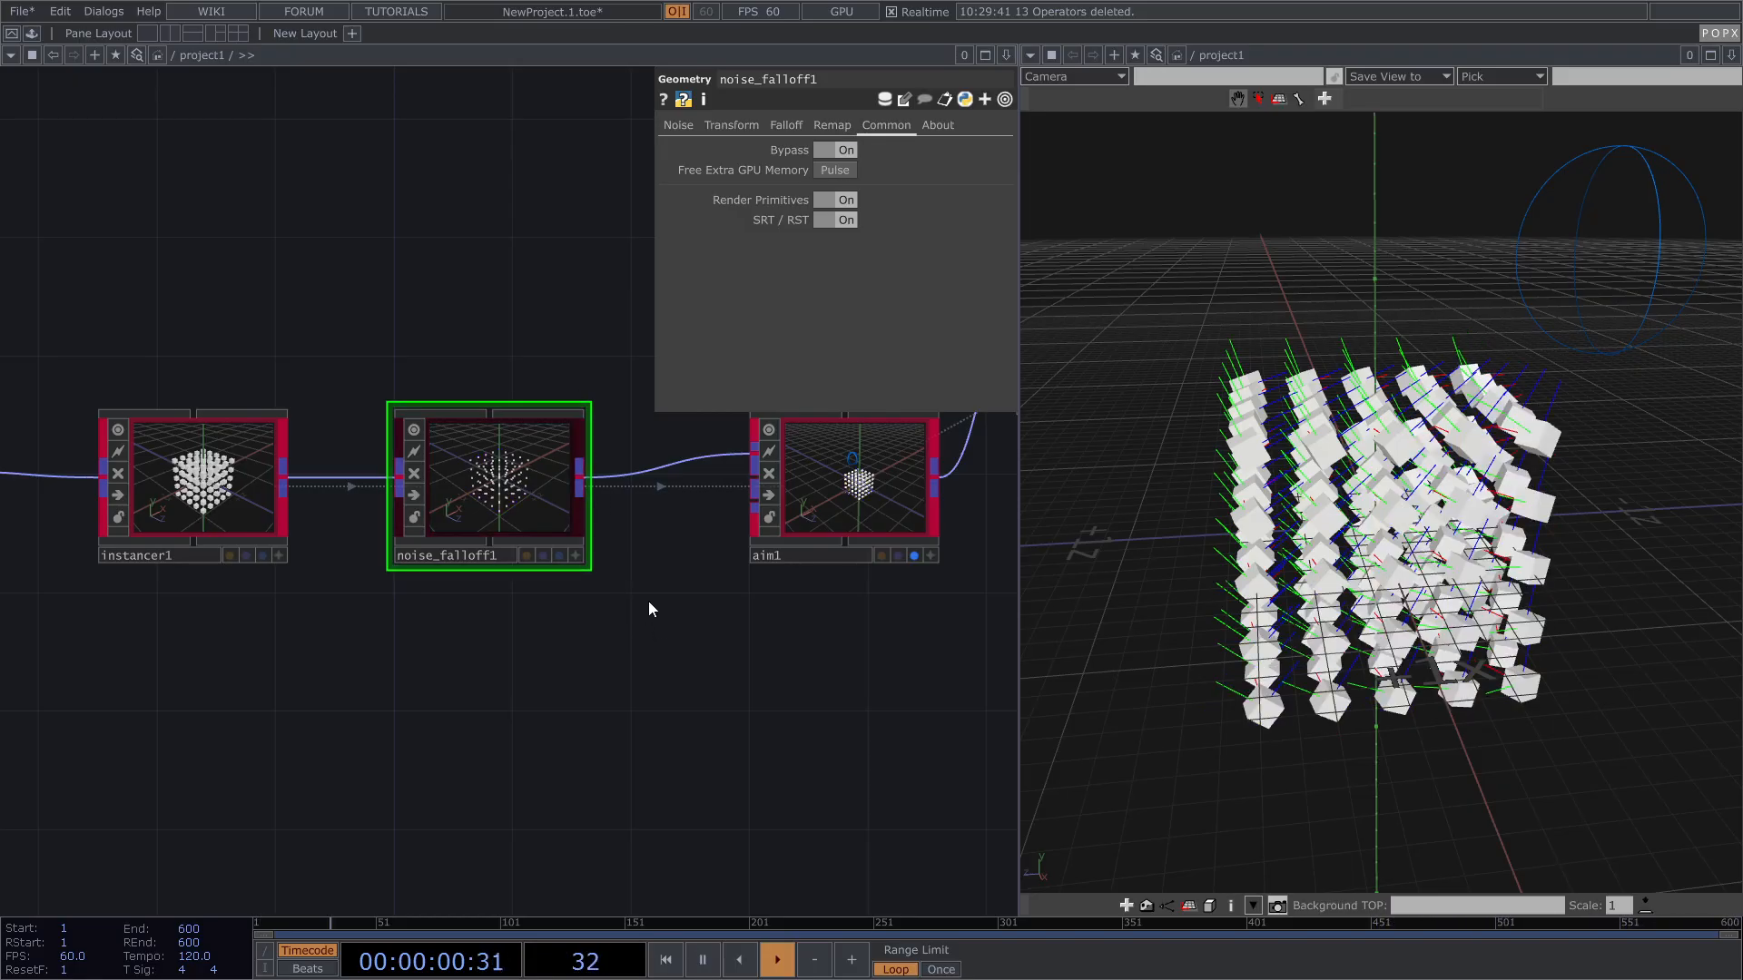
{"action": "left_click_drag", "start_coordinate": [722, 692], "coordinate": [652, 663]}
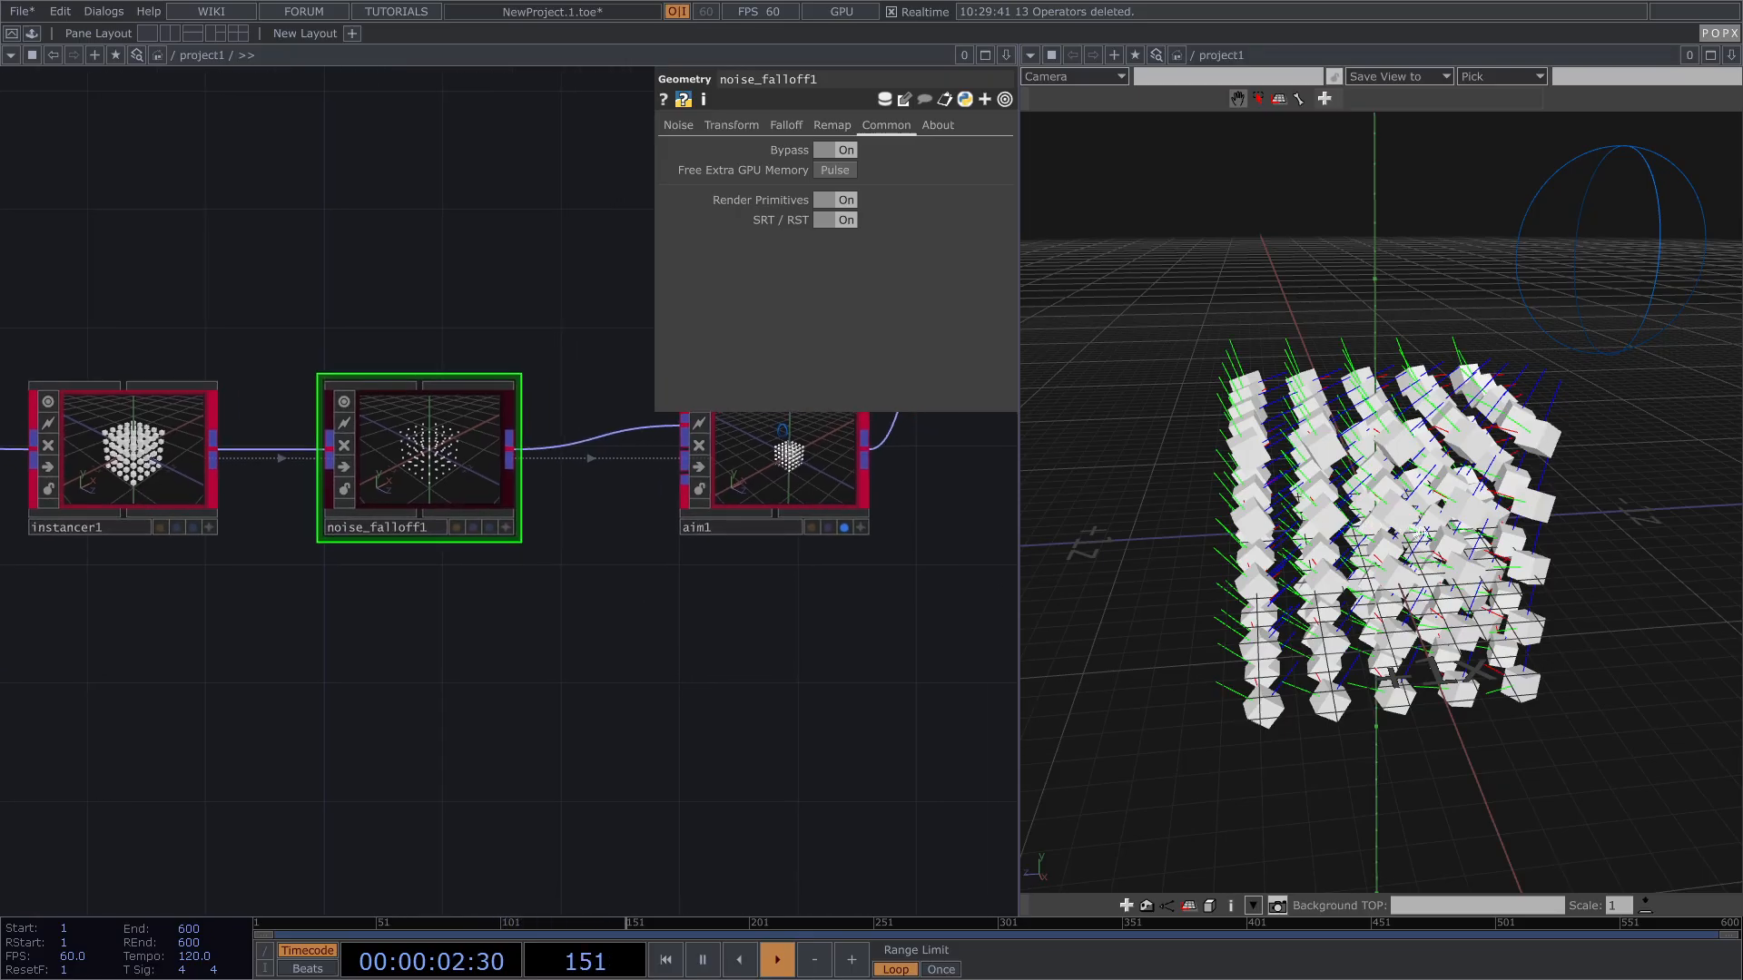
{"action": "scroll", "coordinate": [610, 695], "scroll_direction": "down", "scroll_amount": 2}
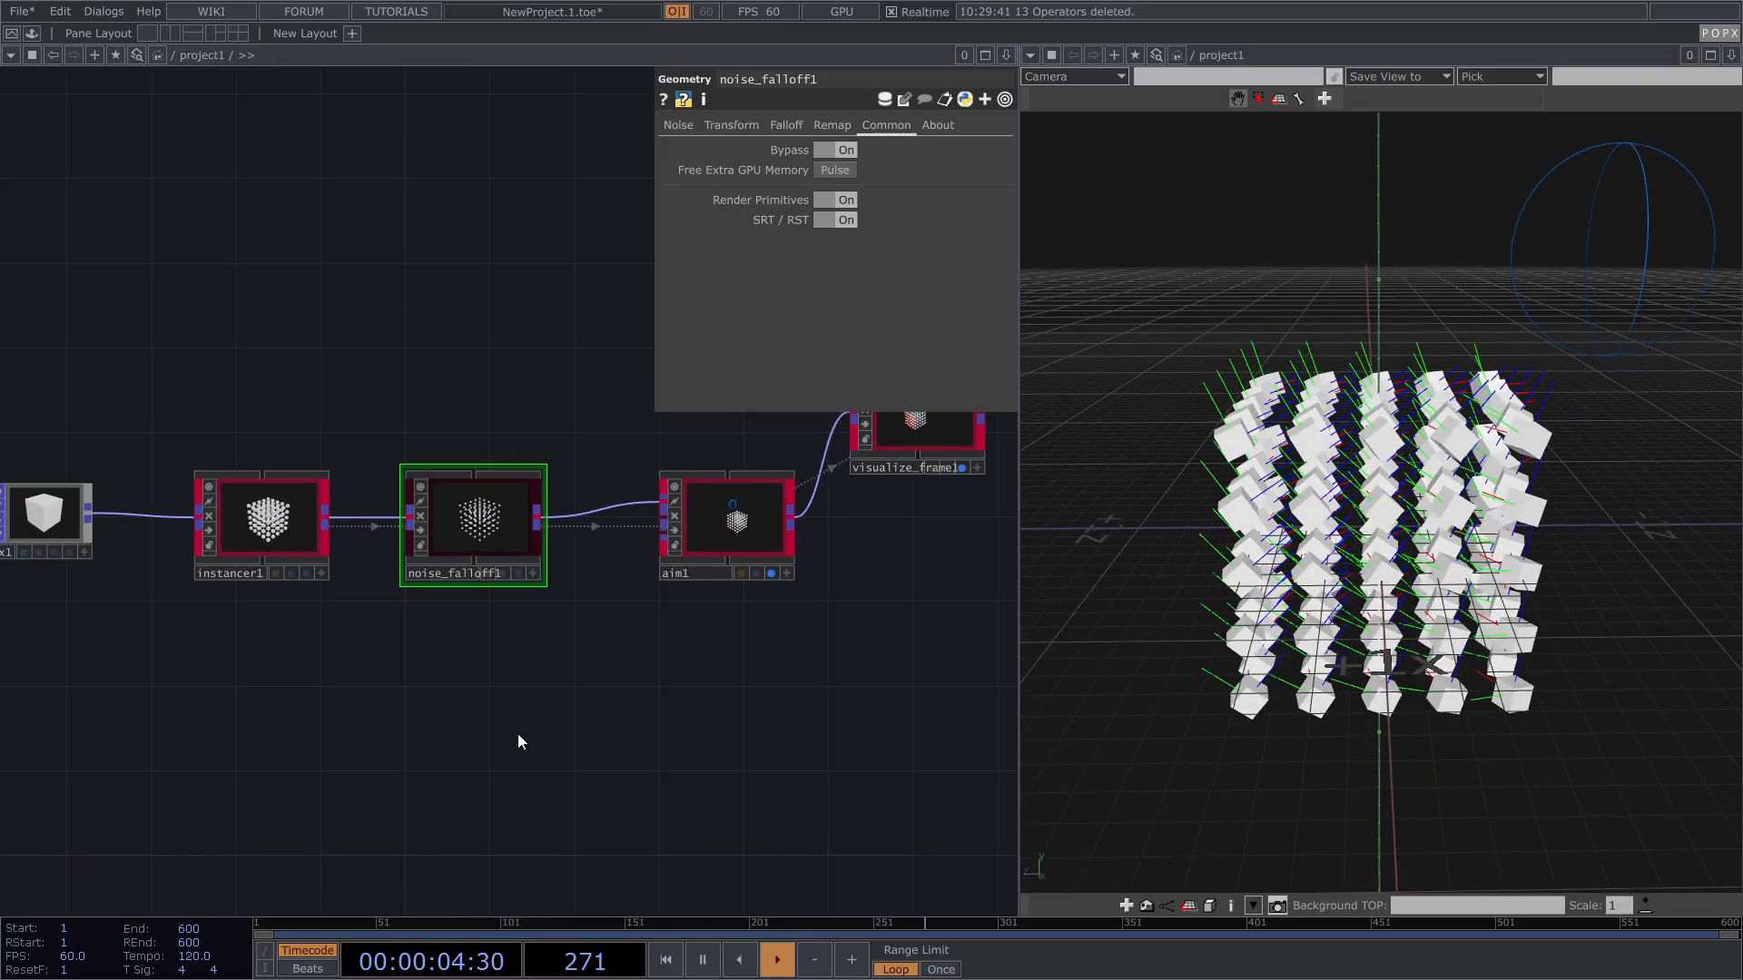
Step: Set aim1's Aim Method to Aim at Points on its Aim page
{"action": "left_click", "coordinate": [716, 521]}
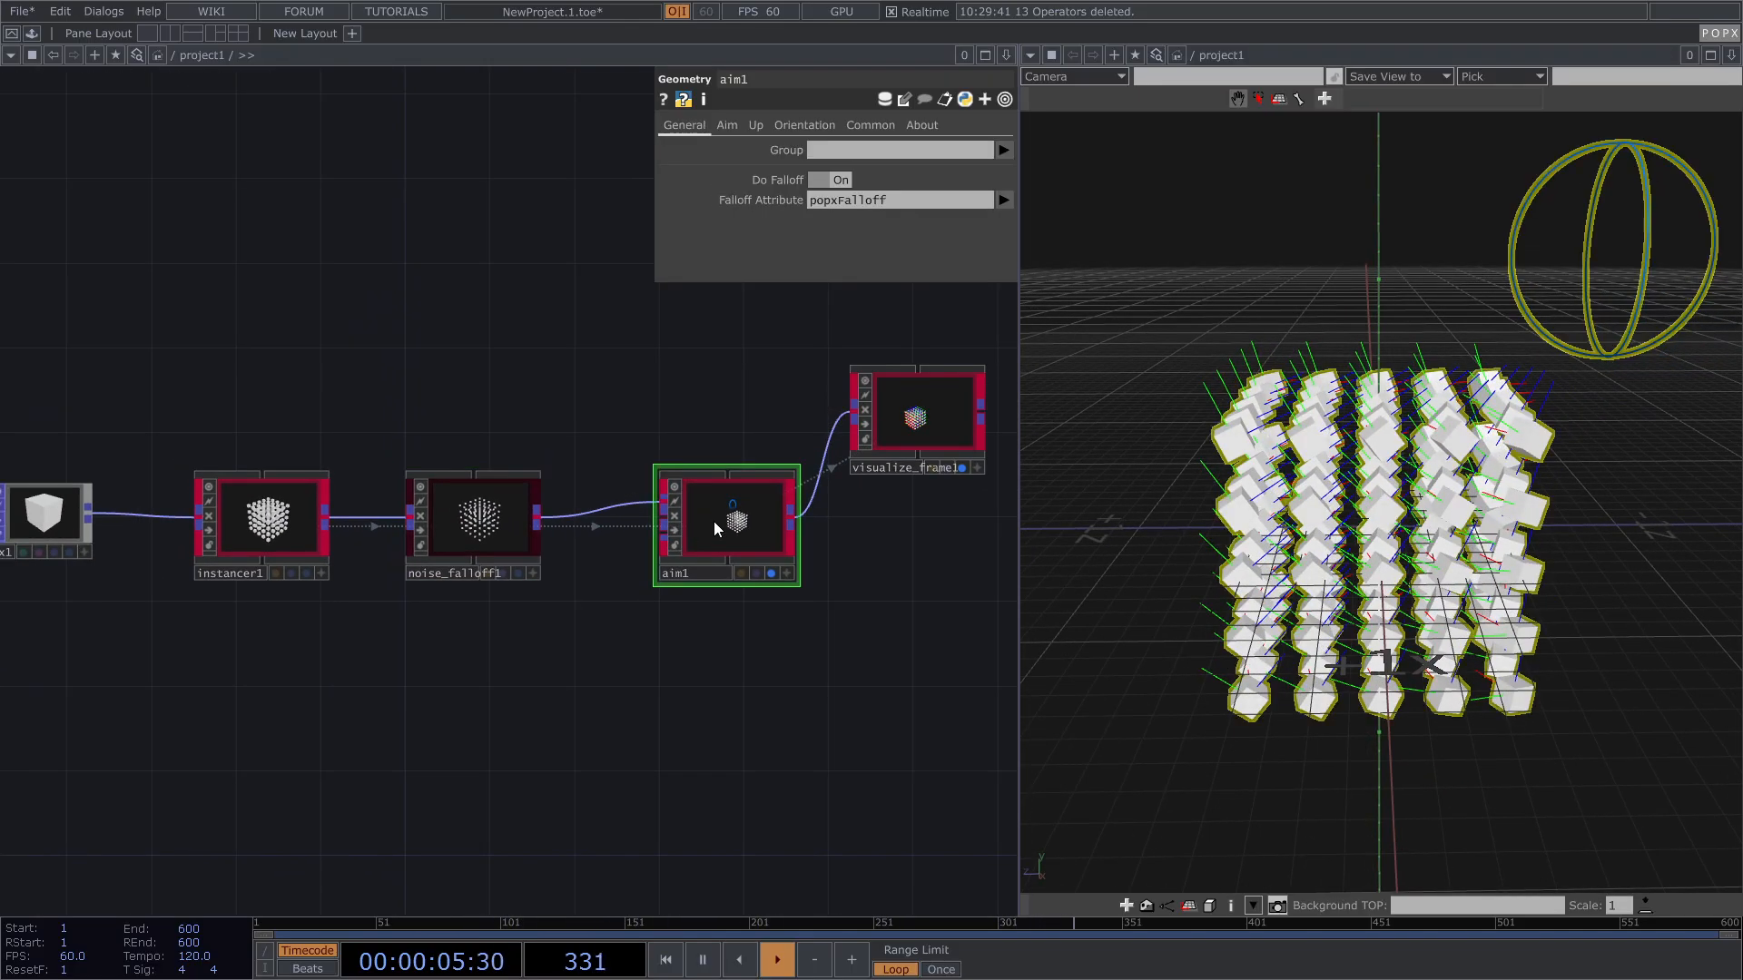
{"action": "left_click", "coordinate": [734, 125]}
{"action": "left_click", "coordinate": [852, 147]}
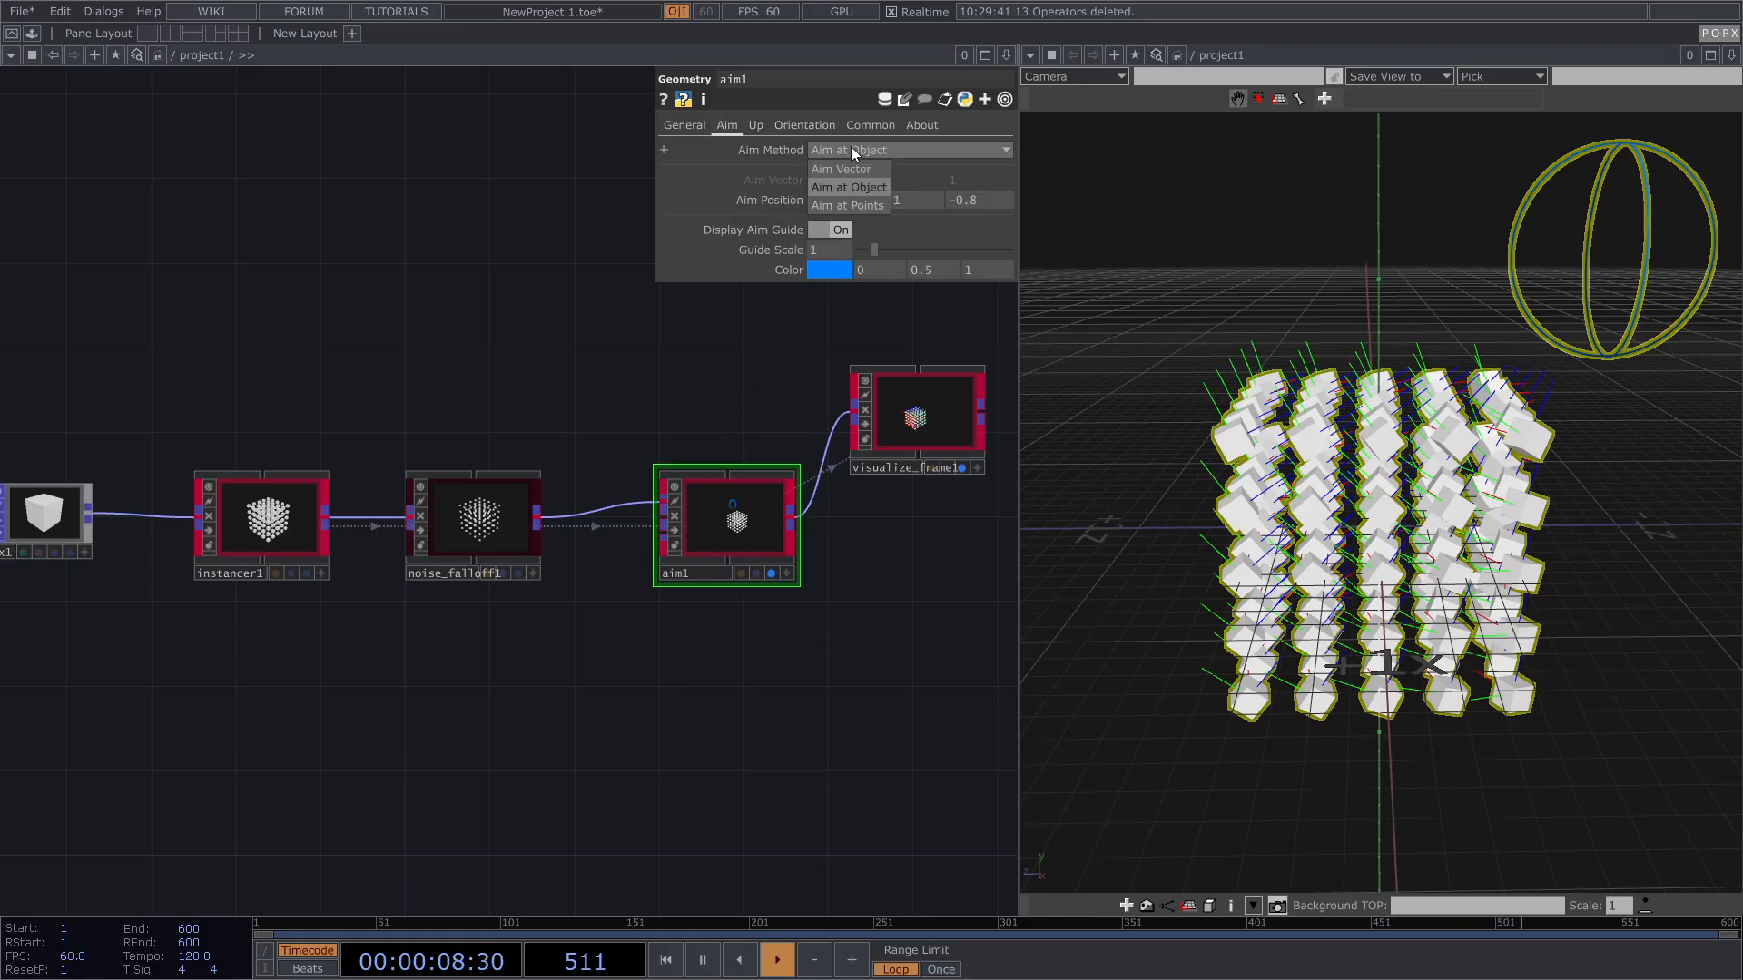
{"action": "left_click", "coordinate": [853, 205]}
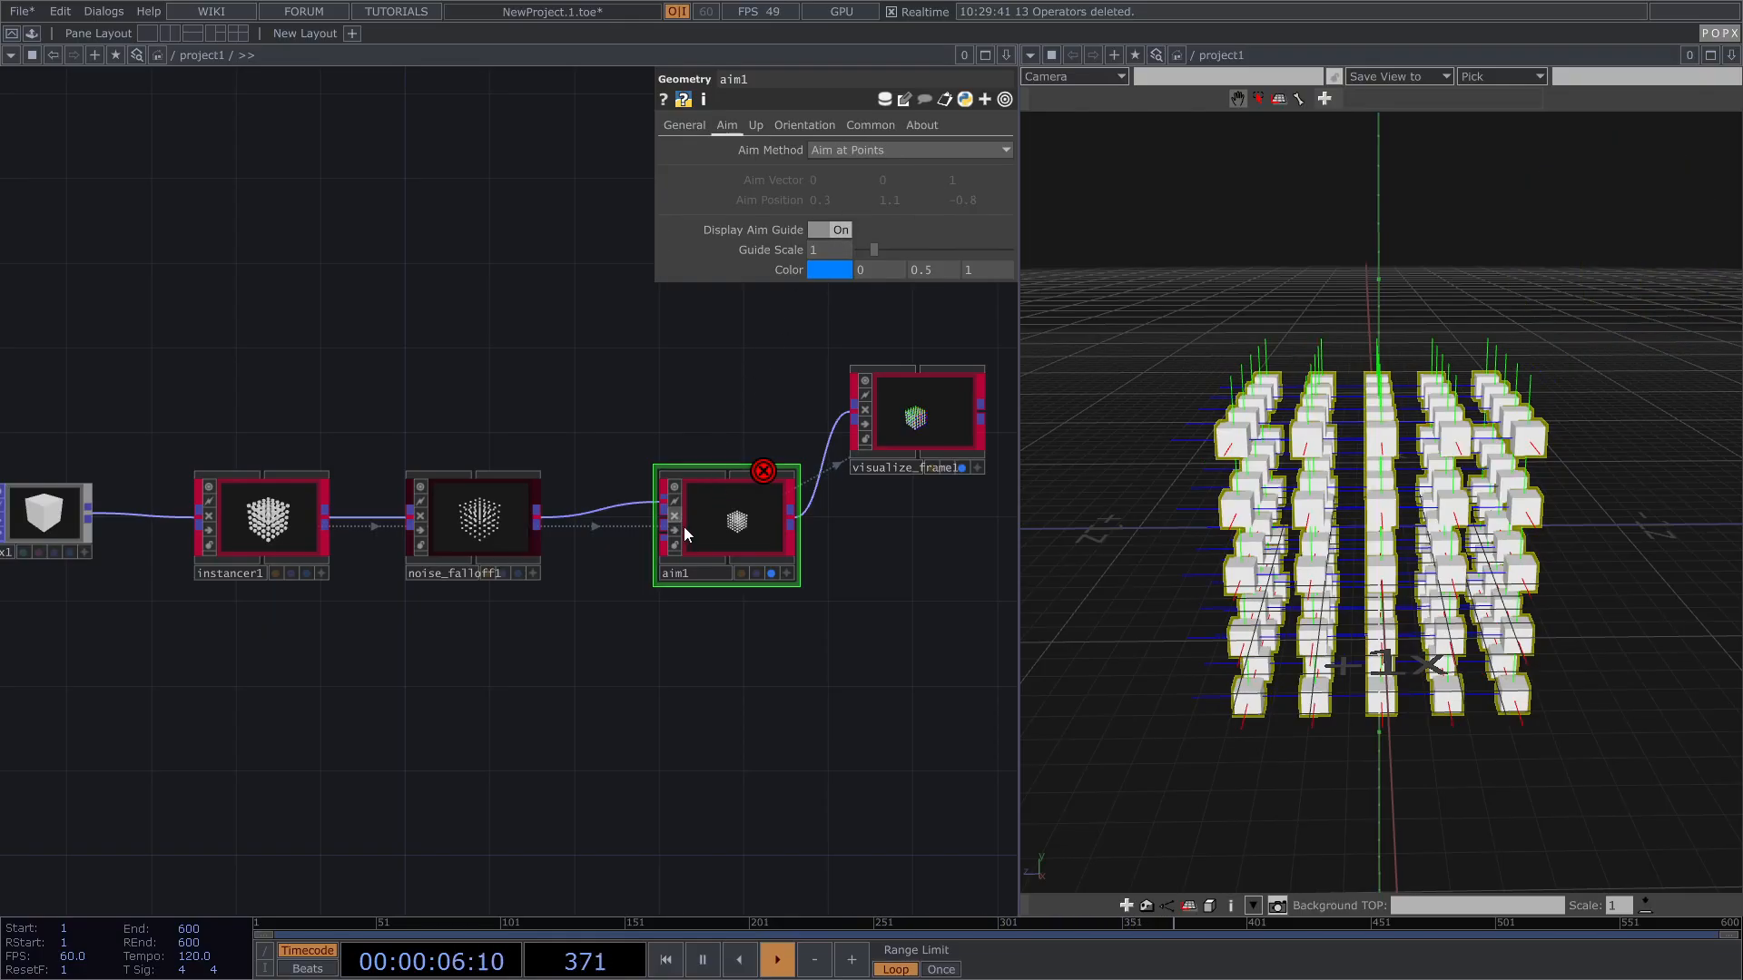
{"action": "left_click_drag", "start_coordinate": [737, 524], "coordinate": [678, 514]}
{"action": "scroll", "coordinate": [678, 515], "scroll_direction": "up", "scroll_amount": 2}
{"action": "scroll", "coordinate": [680, 514], "scroll_direction": "down", "scroll_amount": 1}
{"action": "scroll", "coordinate": [614, 520], "scroll_direction": "down", "scroll_amount": 1}
{"action": "scroll", "coordinate": [613, 516], "scroll_direction": "up", "scroll_amount": 3}
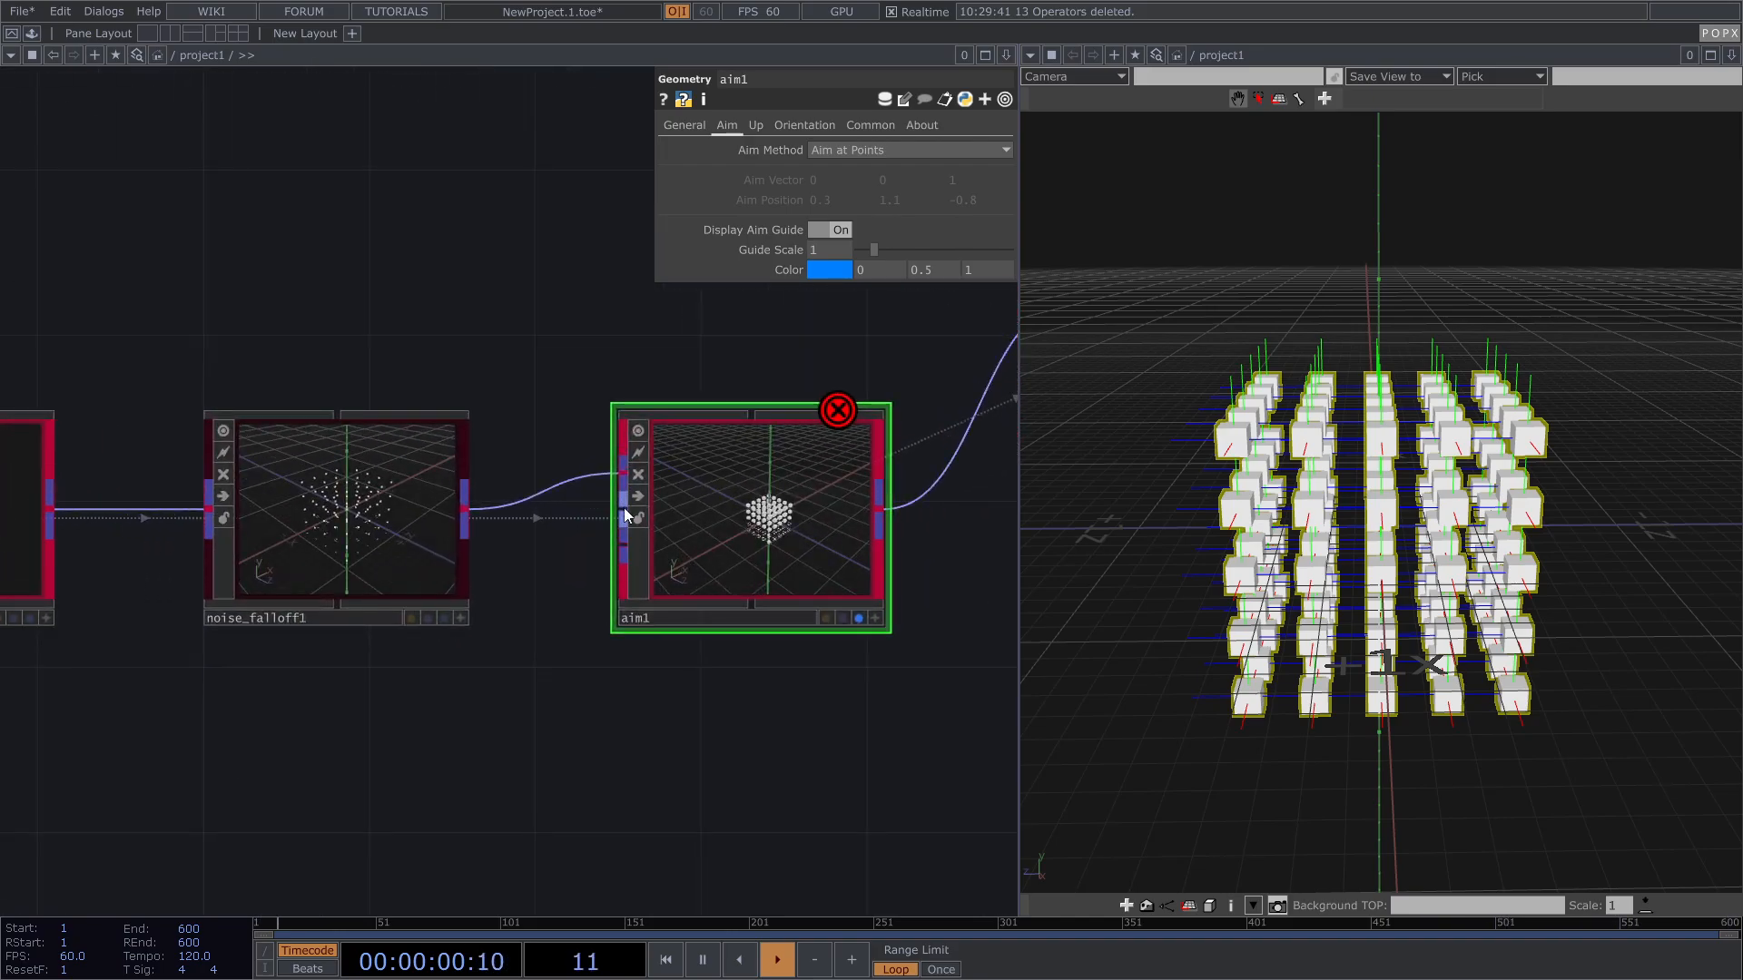
{"action": "scroll", "coordinate": [685, 492], "scroll_direction": "down", "scroll_amount": 1}
{"action": "scroll", "coordinate": [685, 492], "scroll_direction": "down", "scroll_amount": 1}
Step: Add a Torus POP and wire torus1 into aim1 as its aim target
{"action": "key", "text": "Tab"}
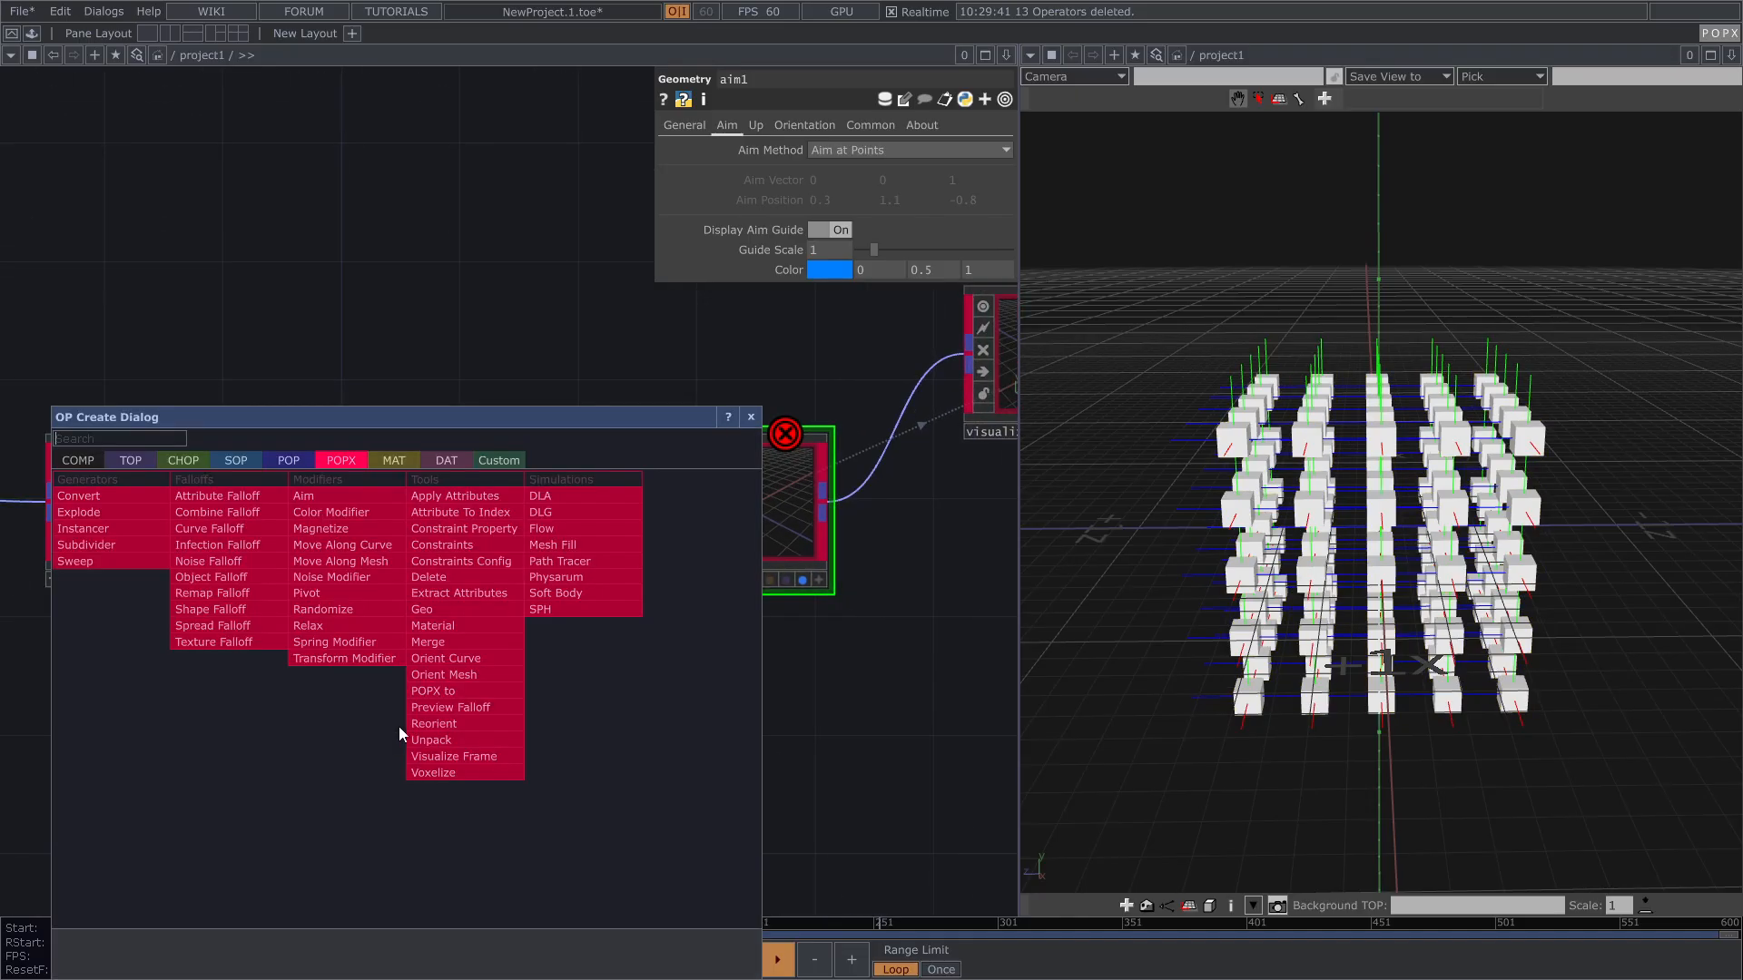
{"action": "left_click", "coordinate": [285, 460]}
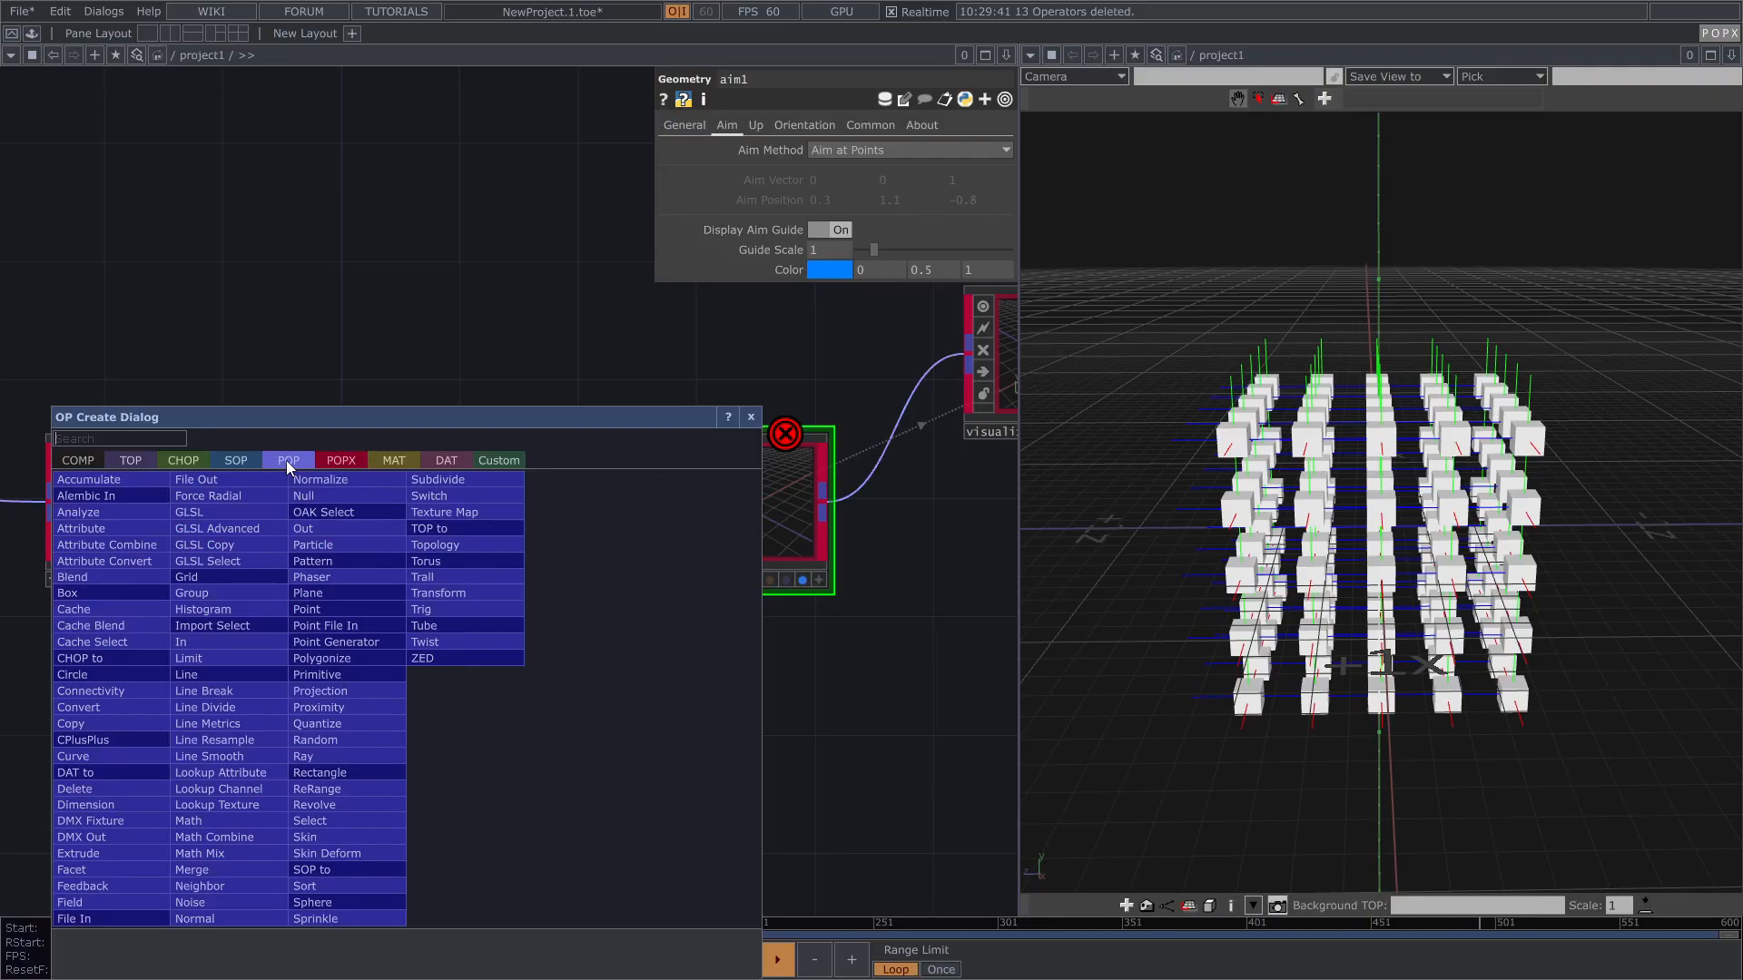
{"action": "type", "text": "t"}
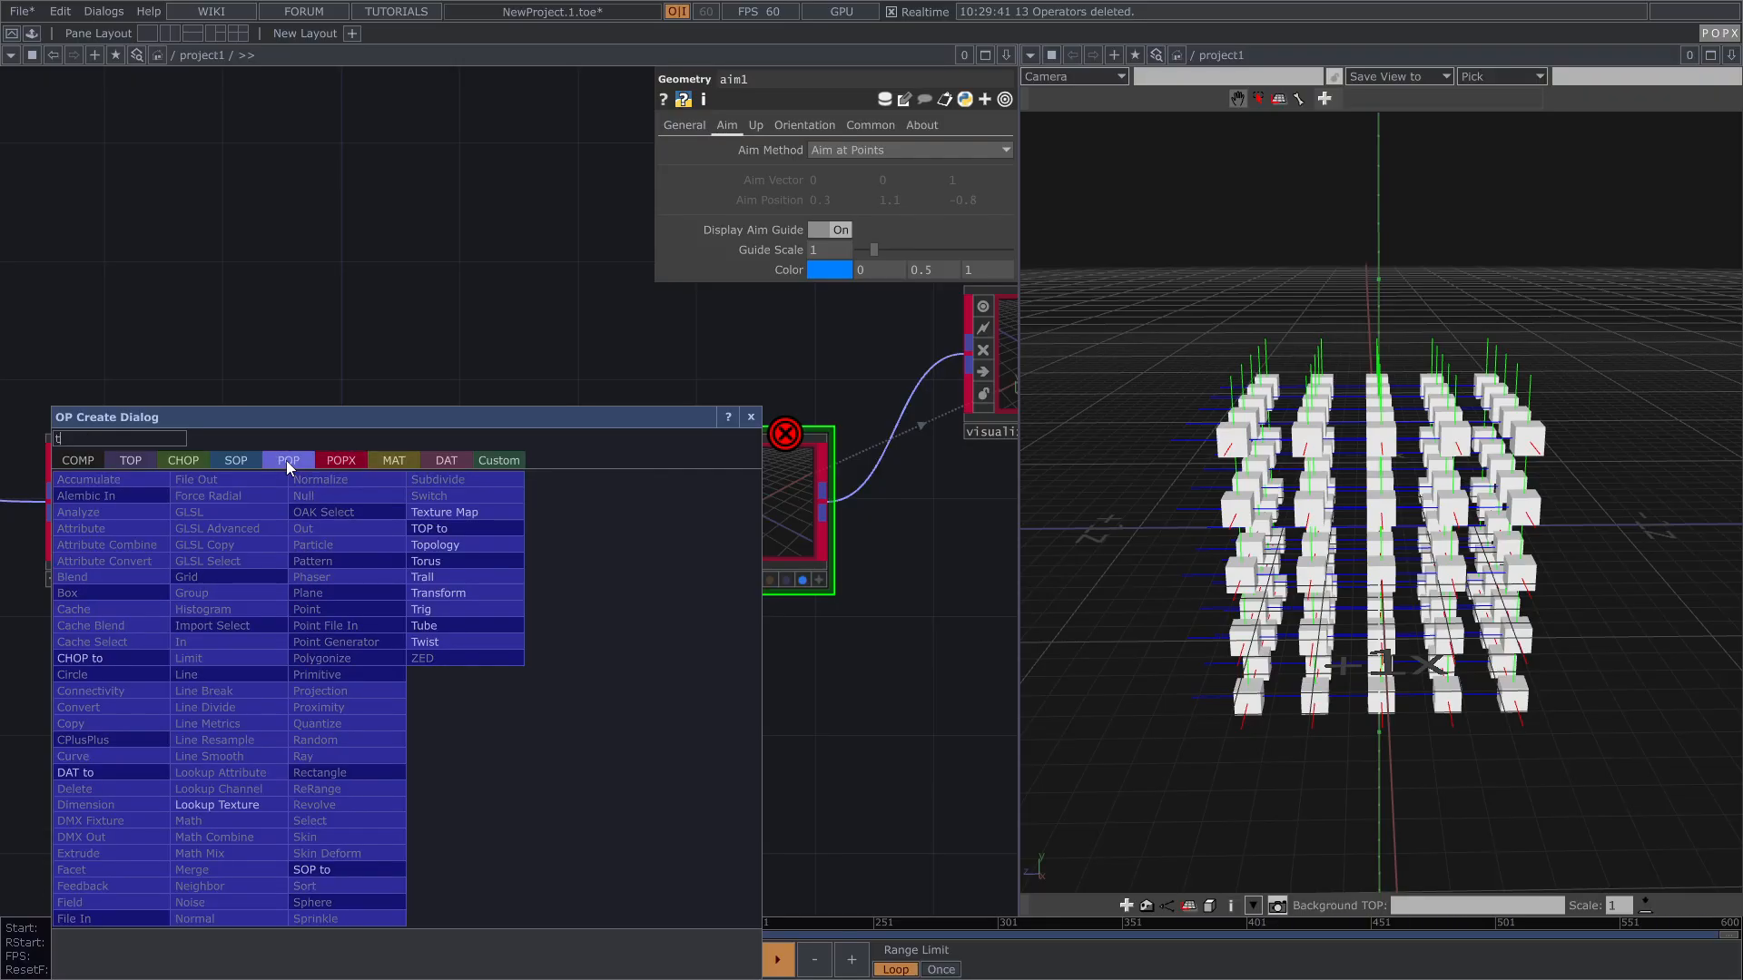
{"action": "left_click", "coordinate": [434, 562]}
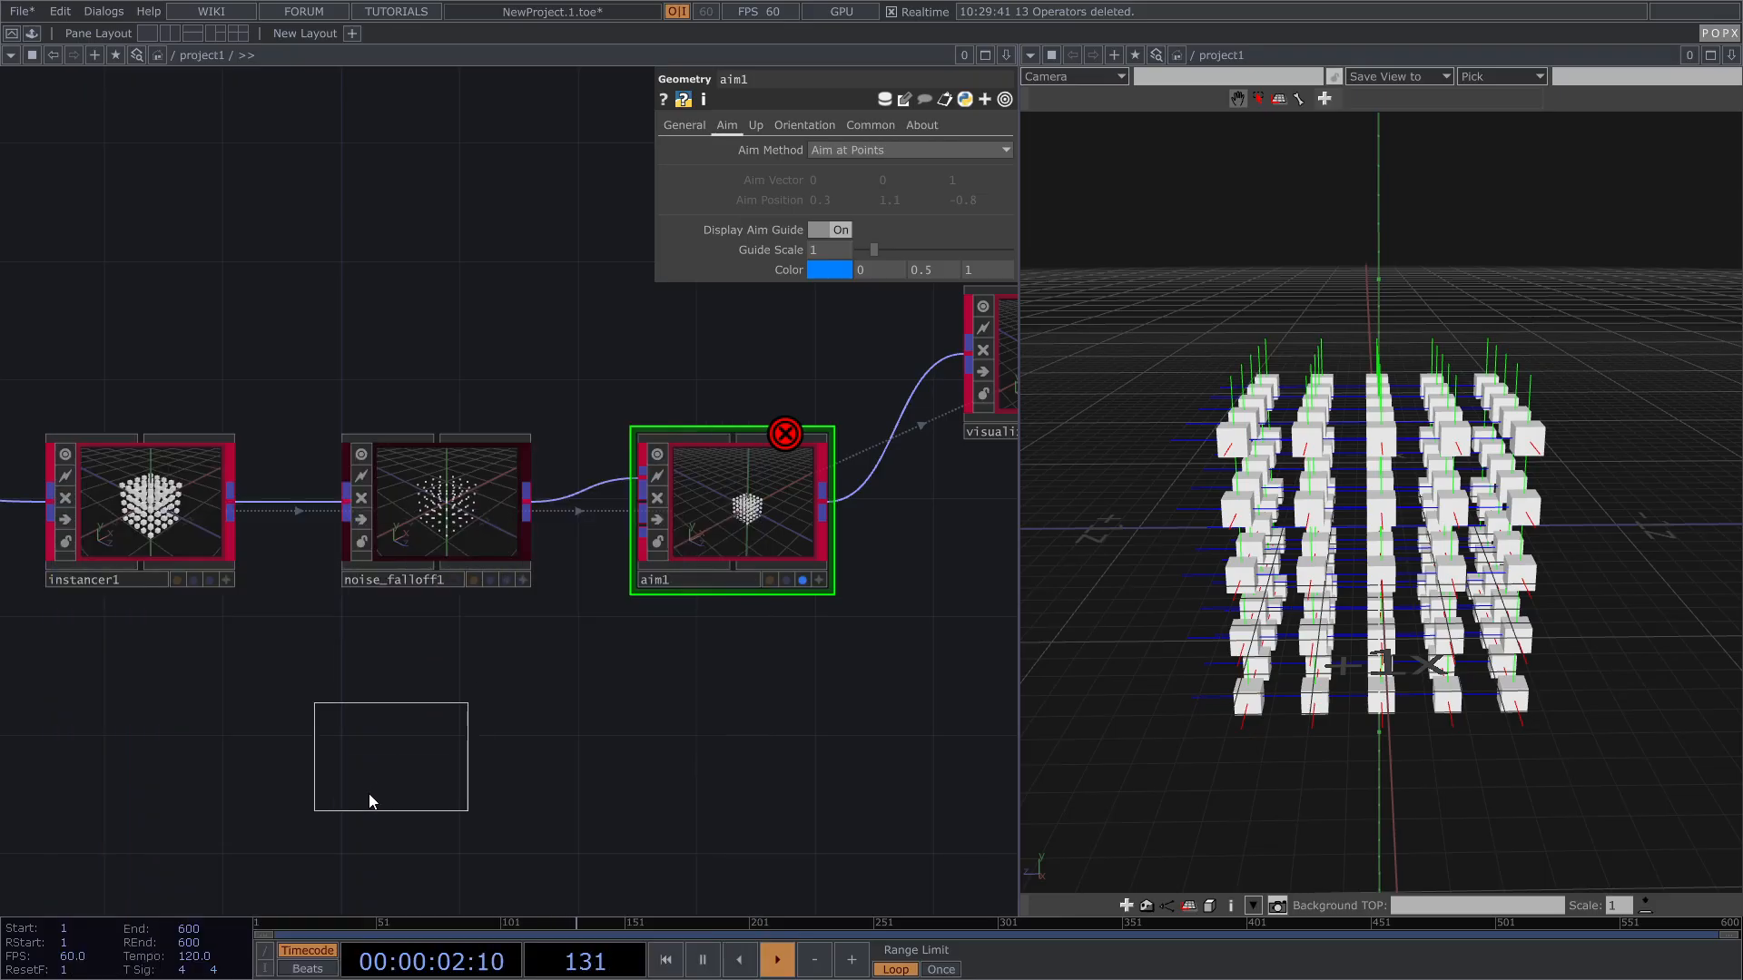
{"action": "left_click", "coordinate": [372, 793]}
{"action": "left_click_drag", "start_coordinate": [494, 731], "coordinate": [483, 713]}
{"action": "left_click_drag", "start_coordinate": [351, 780], "coordinate": [541, 488]}
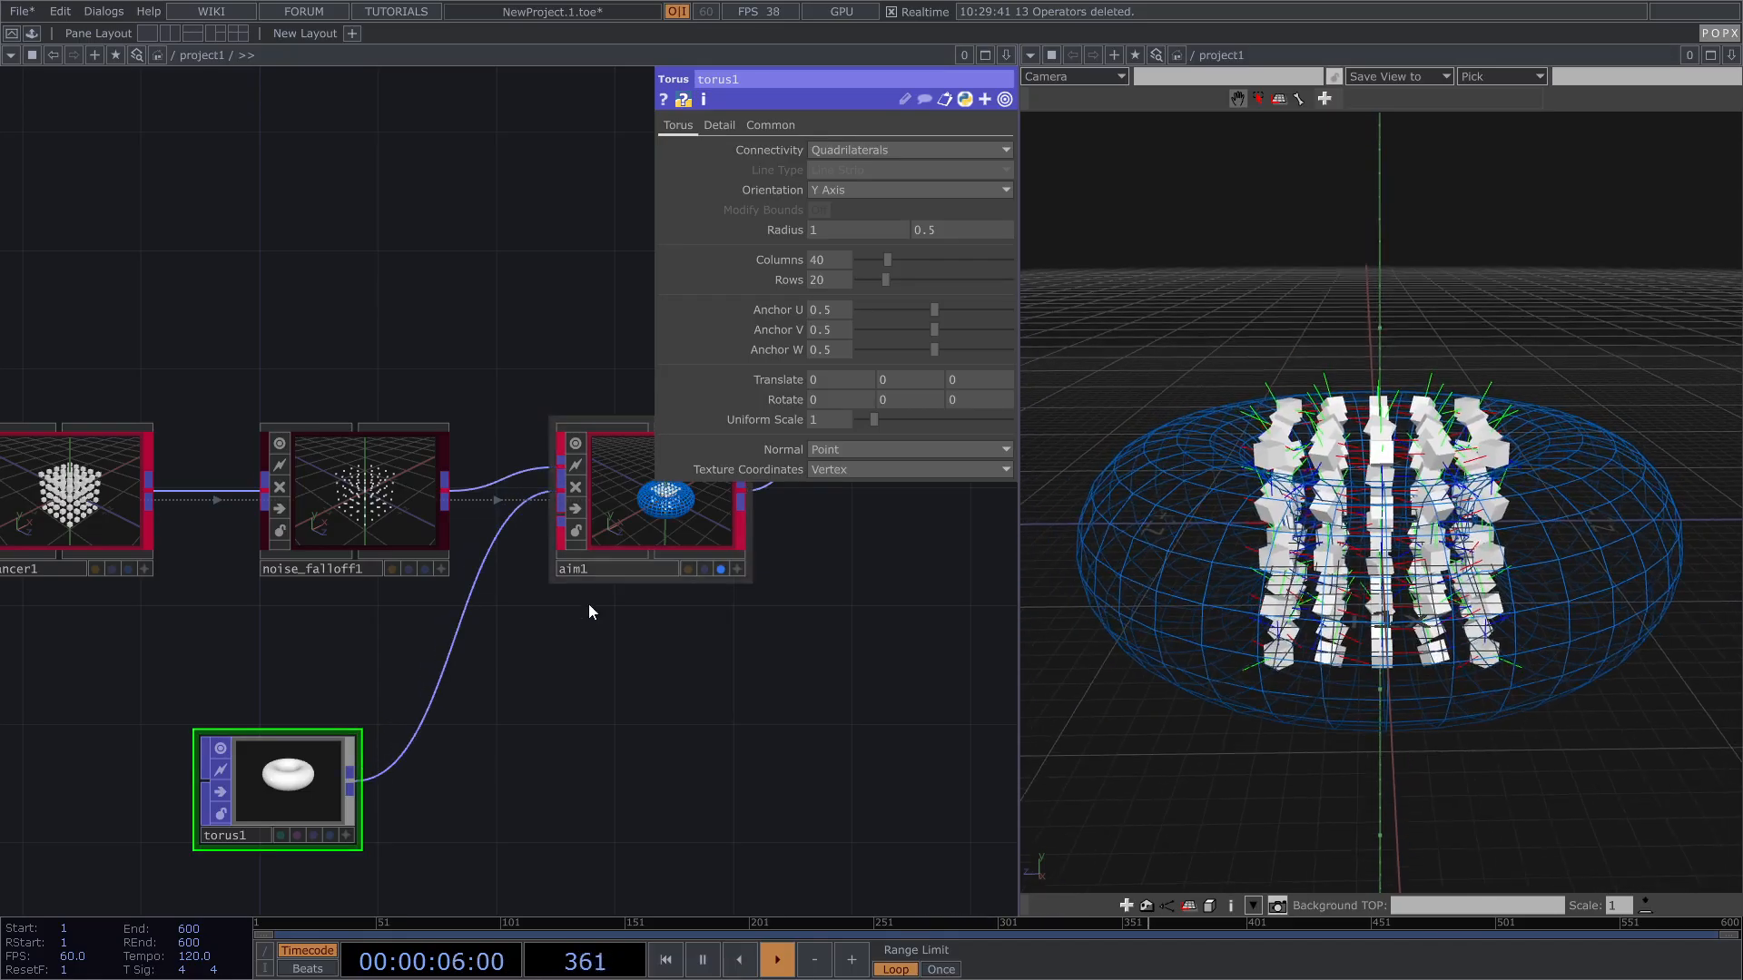
Step: Preview torus1 as a solid shape, then return to aim1's Aim settings
{"action": "left_click", "coordinate": [329, 834]}
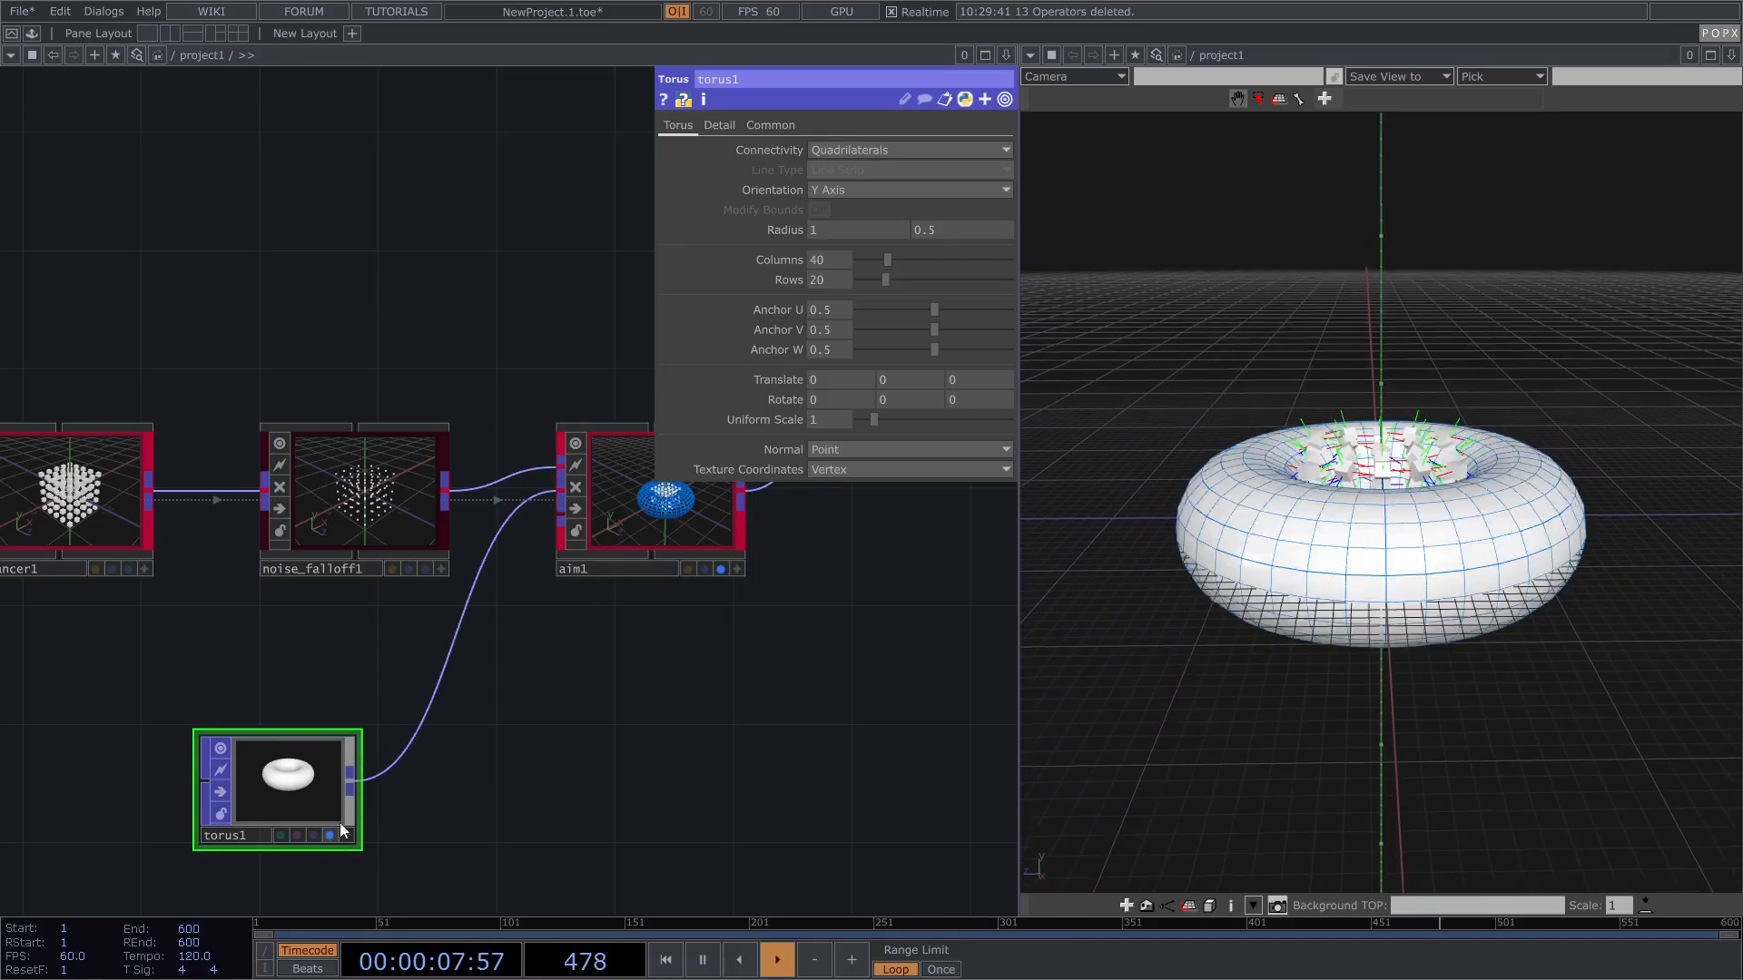
{"action": "left_click", "coordinate": [329, 834]}
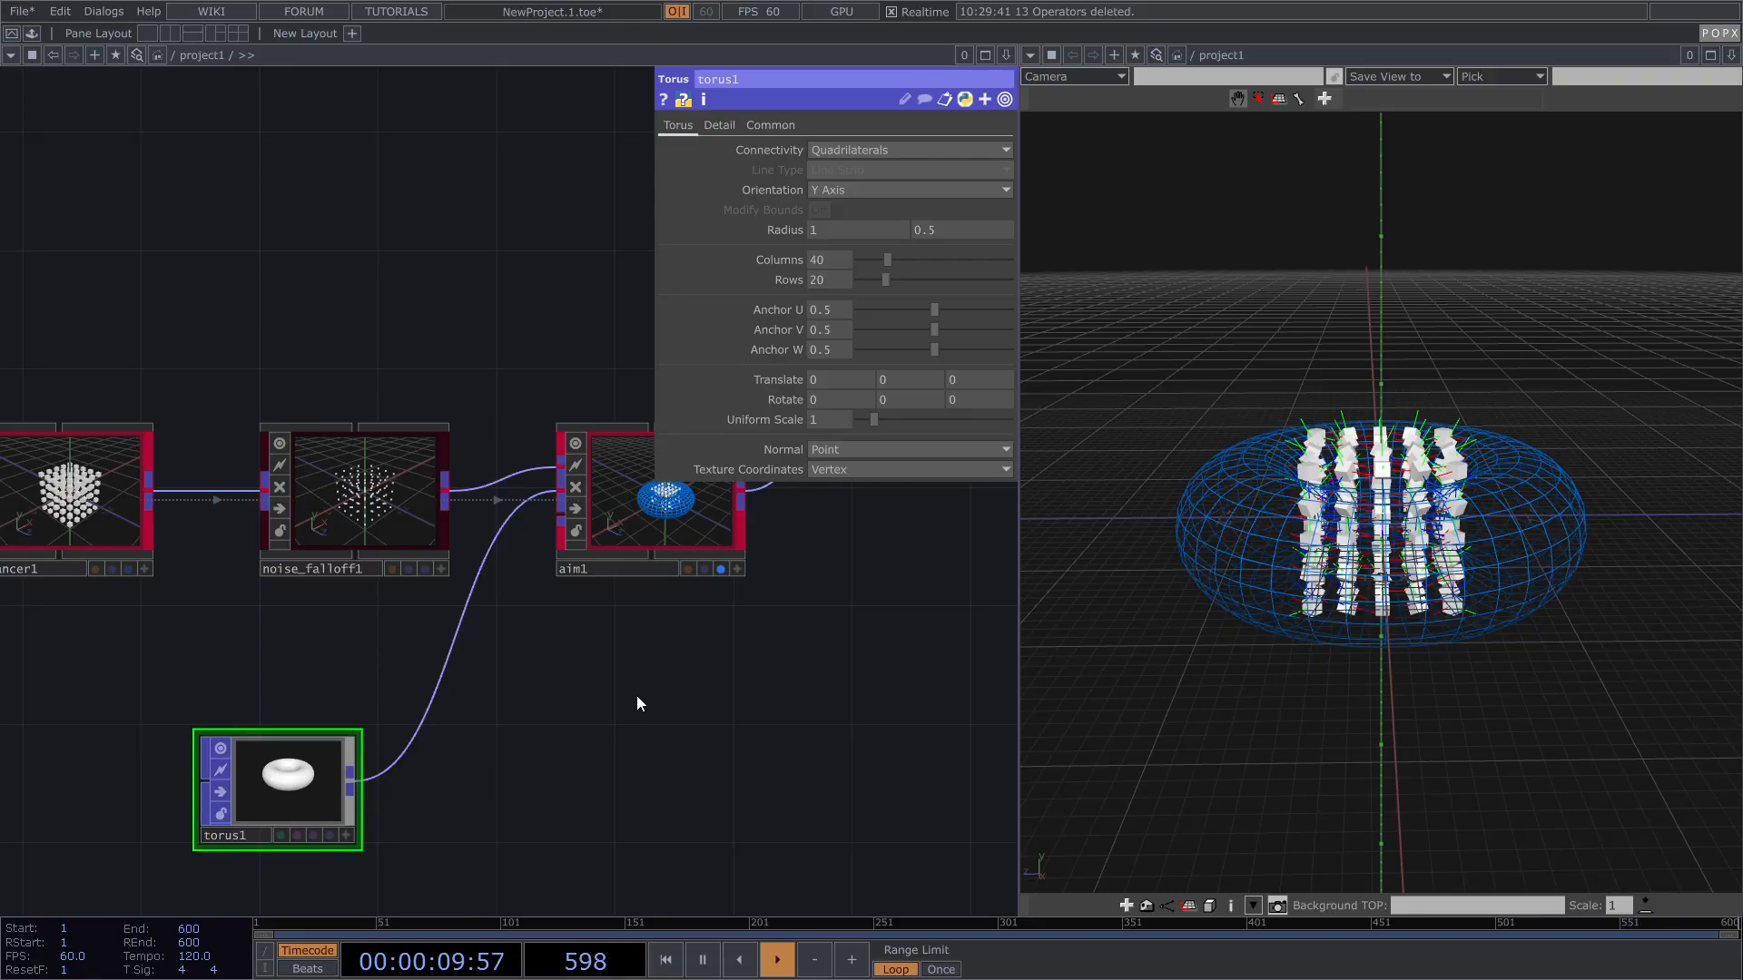
{"action": "scroll", "coordinate": [630, 590], "scroll_direction": "up", "scroll_amount": 5}
{"action": "left_click", "coordinate": [614, 583]}
{"action": "left_click_drag", "start_coordinate": [1415, 525], "coordinate": [1404, 529]}
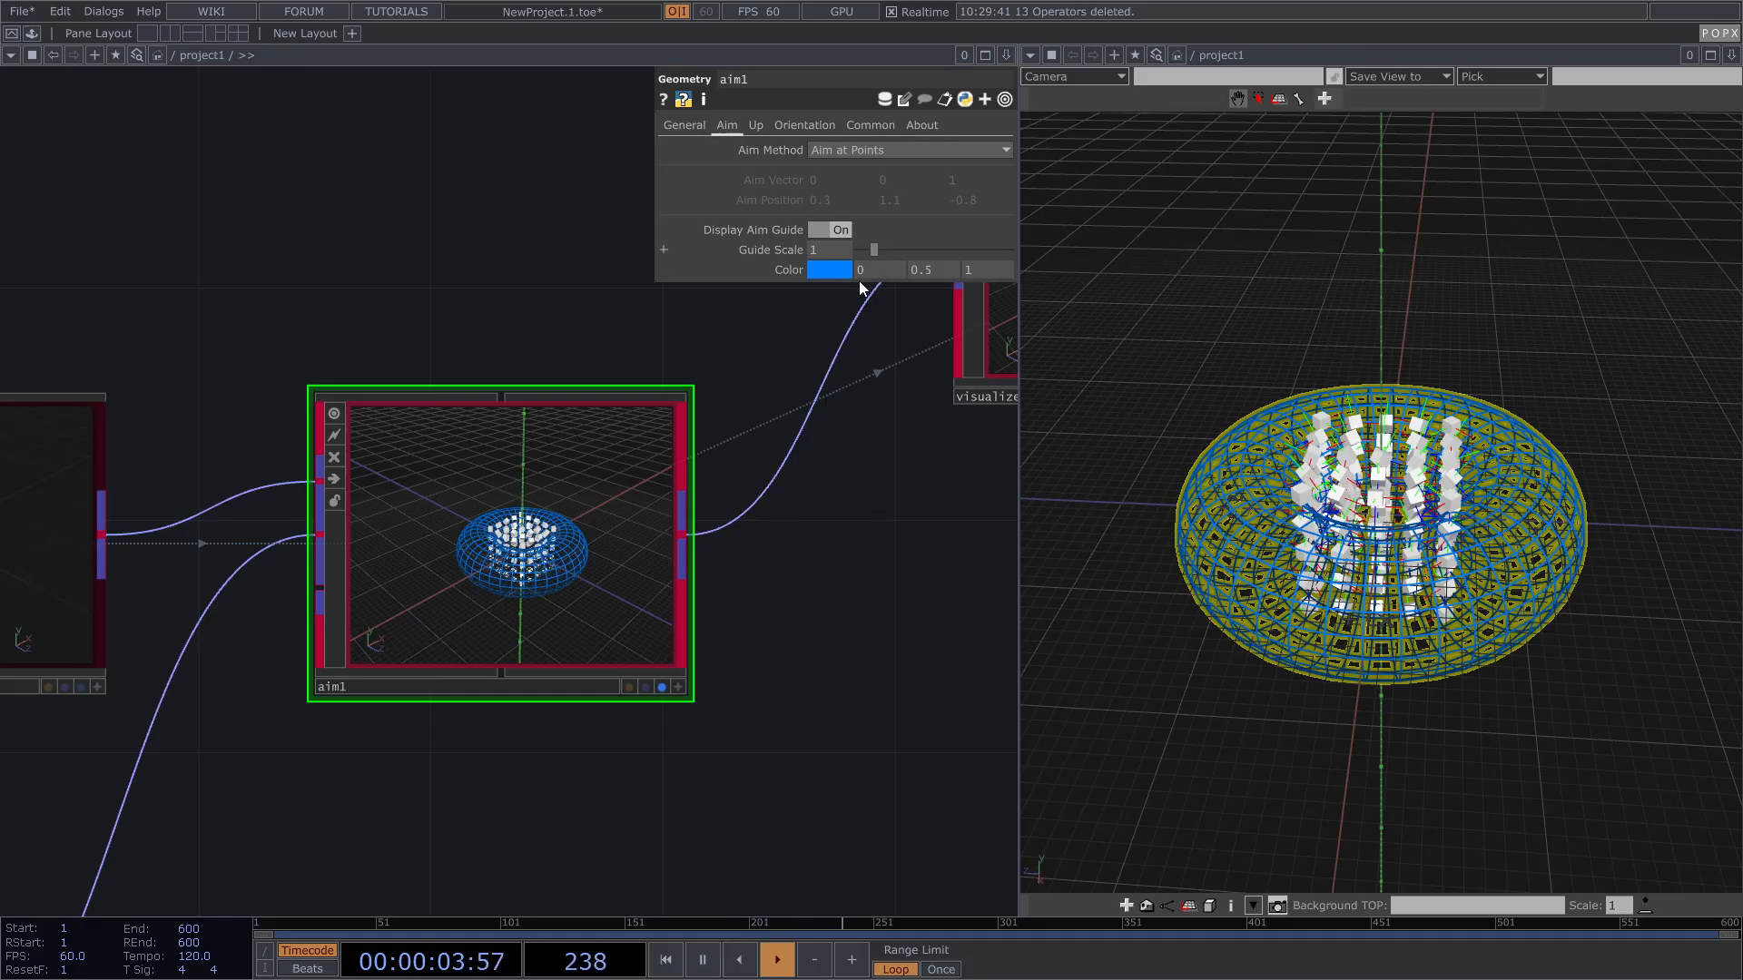
Step: Set torus1's radii to 1.2 and 0.2
{"action": "scroll", "coordinate": [687, 581], "scroll_direction": "down", "scroll_amount": 3}
{"action": "left_click_drag", "start_coordinate": [691, 567], "coordinate": [776, 518]}
{"action": "scroll", "coordinate": [217, 862], "scroll_direction": "up", "scroll_amount": 1}
{"action": "left_click", "coordinate": [210, 867]}
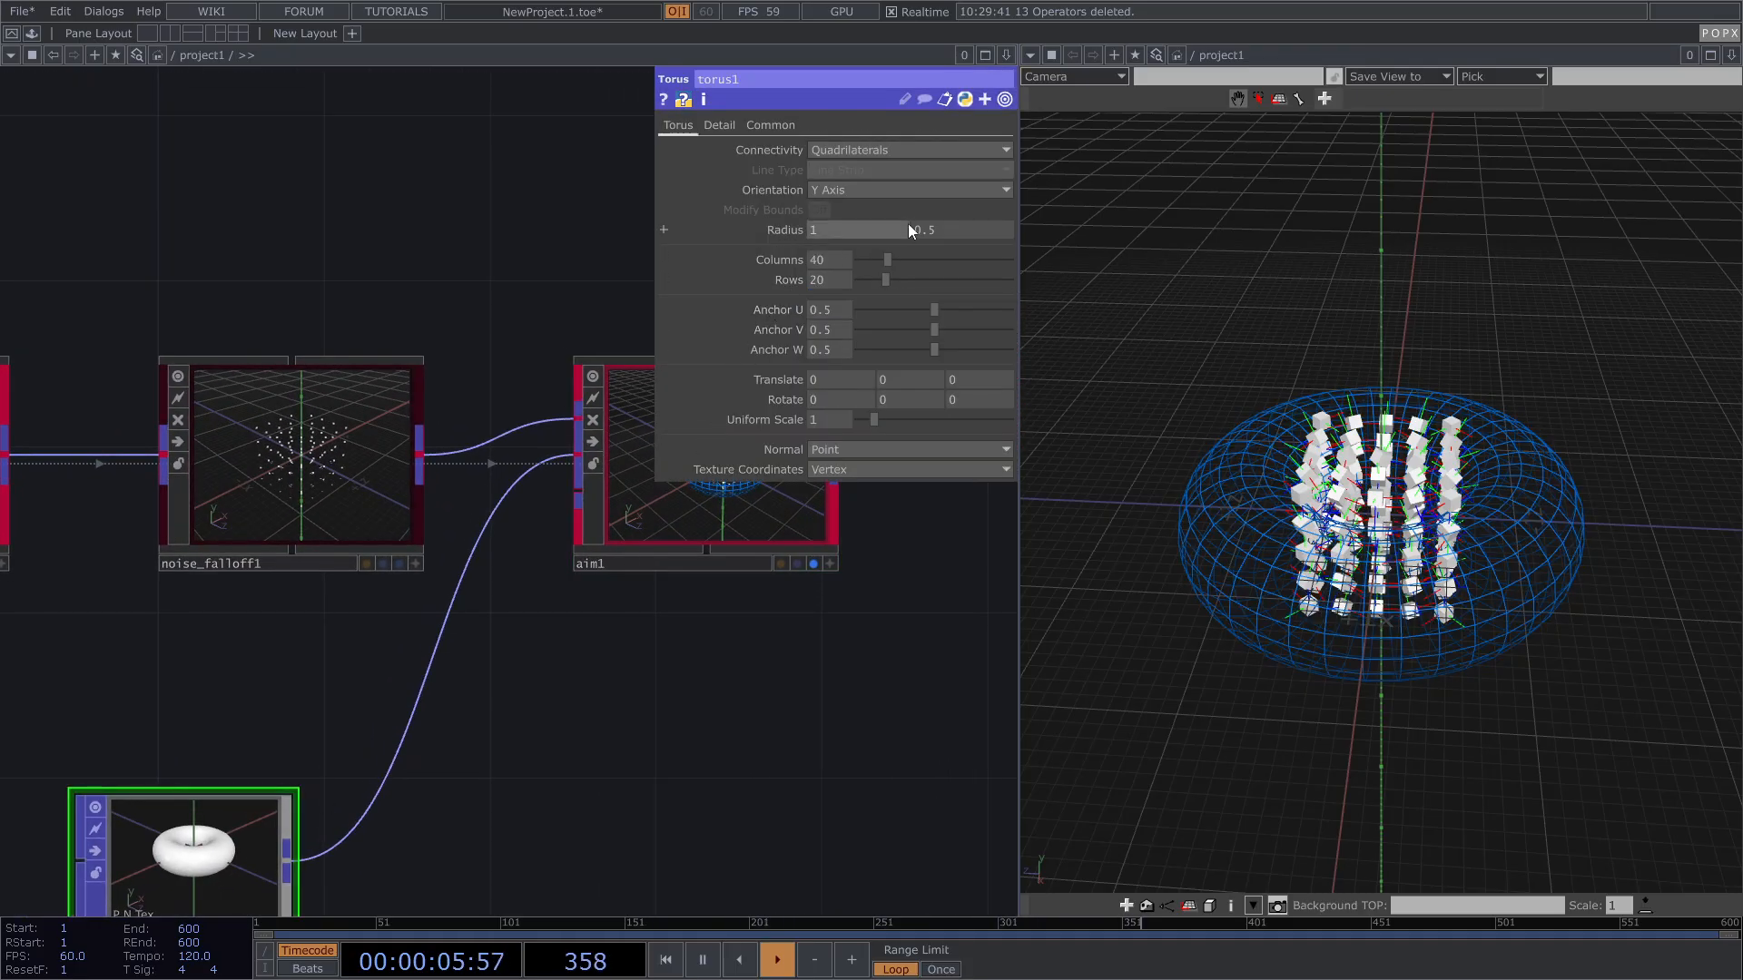
{"action": "middle_click_drag", "start_coordinate": [968, 230], "coordinate": [935, 290]}
Step: Open aim1's aim settings and orbit to inspect the cubes around the resized torus
{"action": "left_click_drag", "start_coordinate": [1203, 511], "coordinate": [1253, 481]}
{"action": "scroll", "coordinate": [1405, 558], "scroll_direction": "up", "scroll_amount": 3}
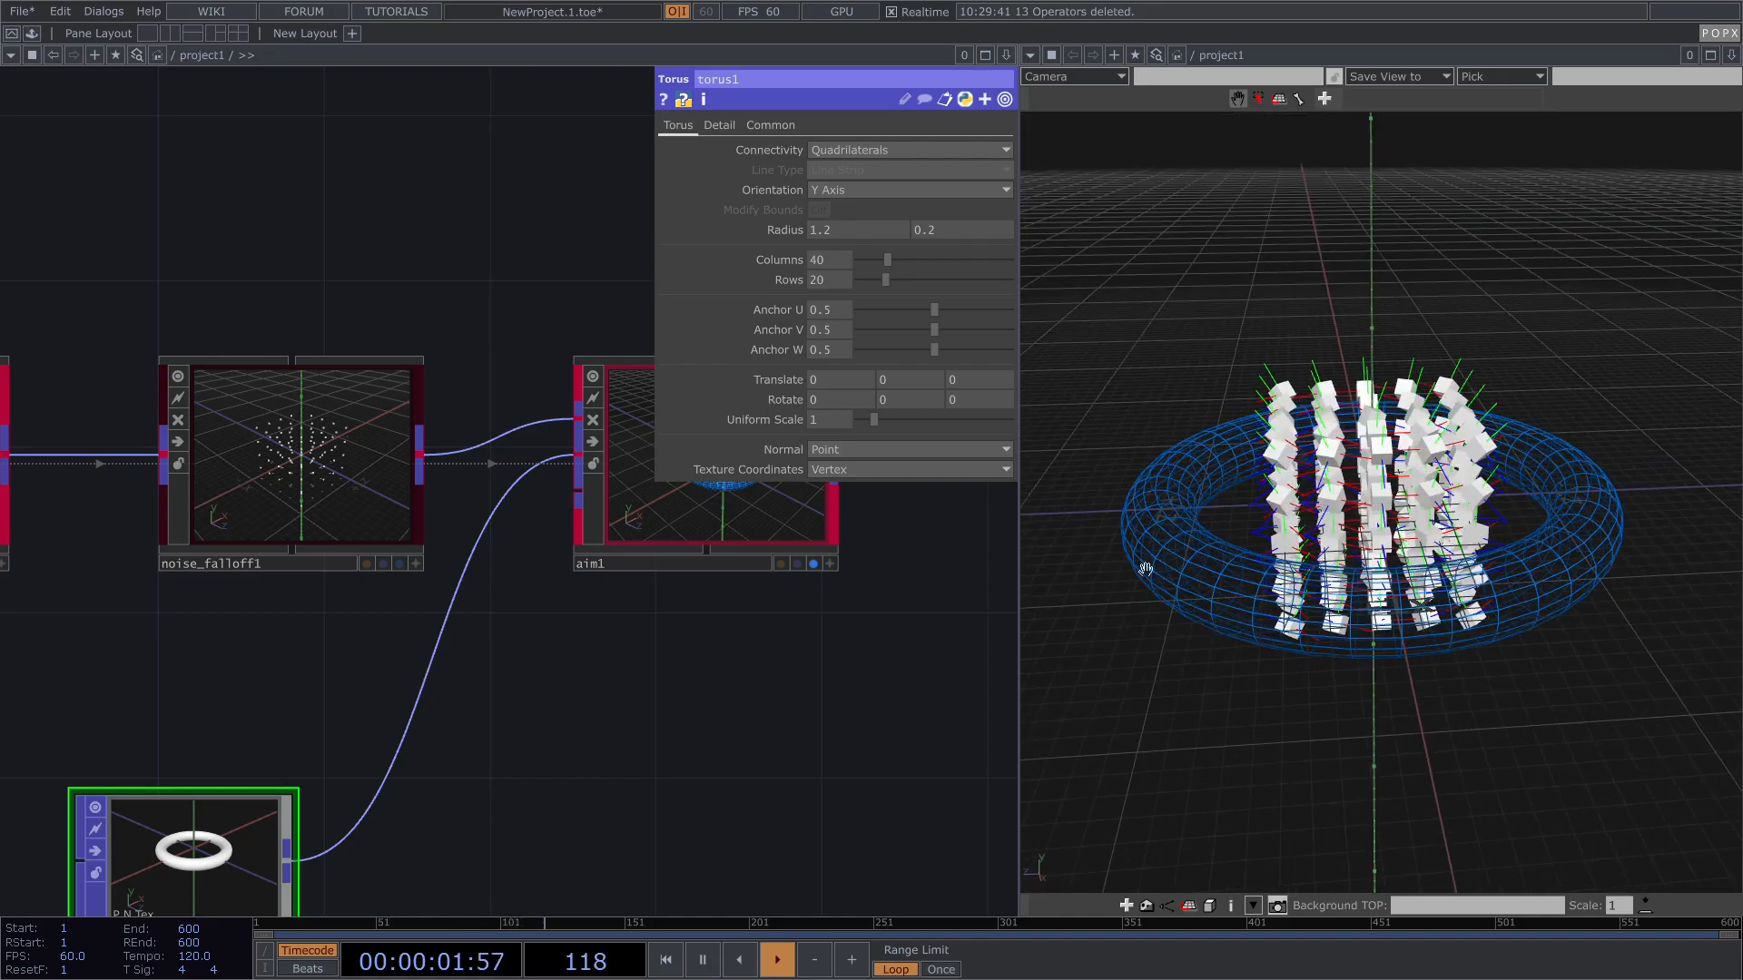
{"action": "left_click", "coordinate": [729, 526]}
{"action": "left_click_drag", "start_coordinate": [560, 711], "coordinate": [381, 741]}
{"action": "scroll", "coordinate": [668, 525], "scroll_direction": "up", "scroll_amount": 3}
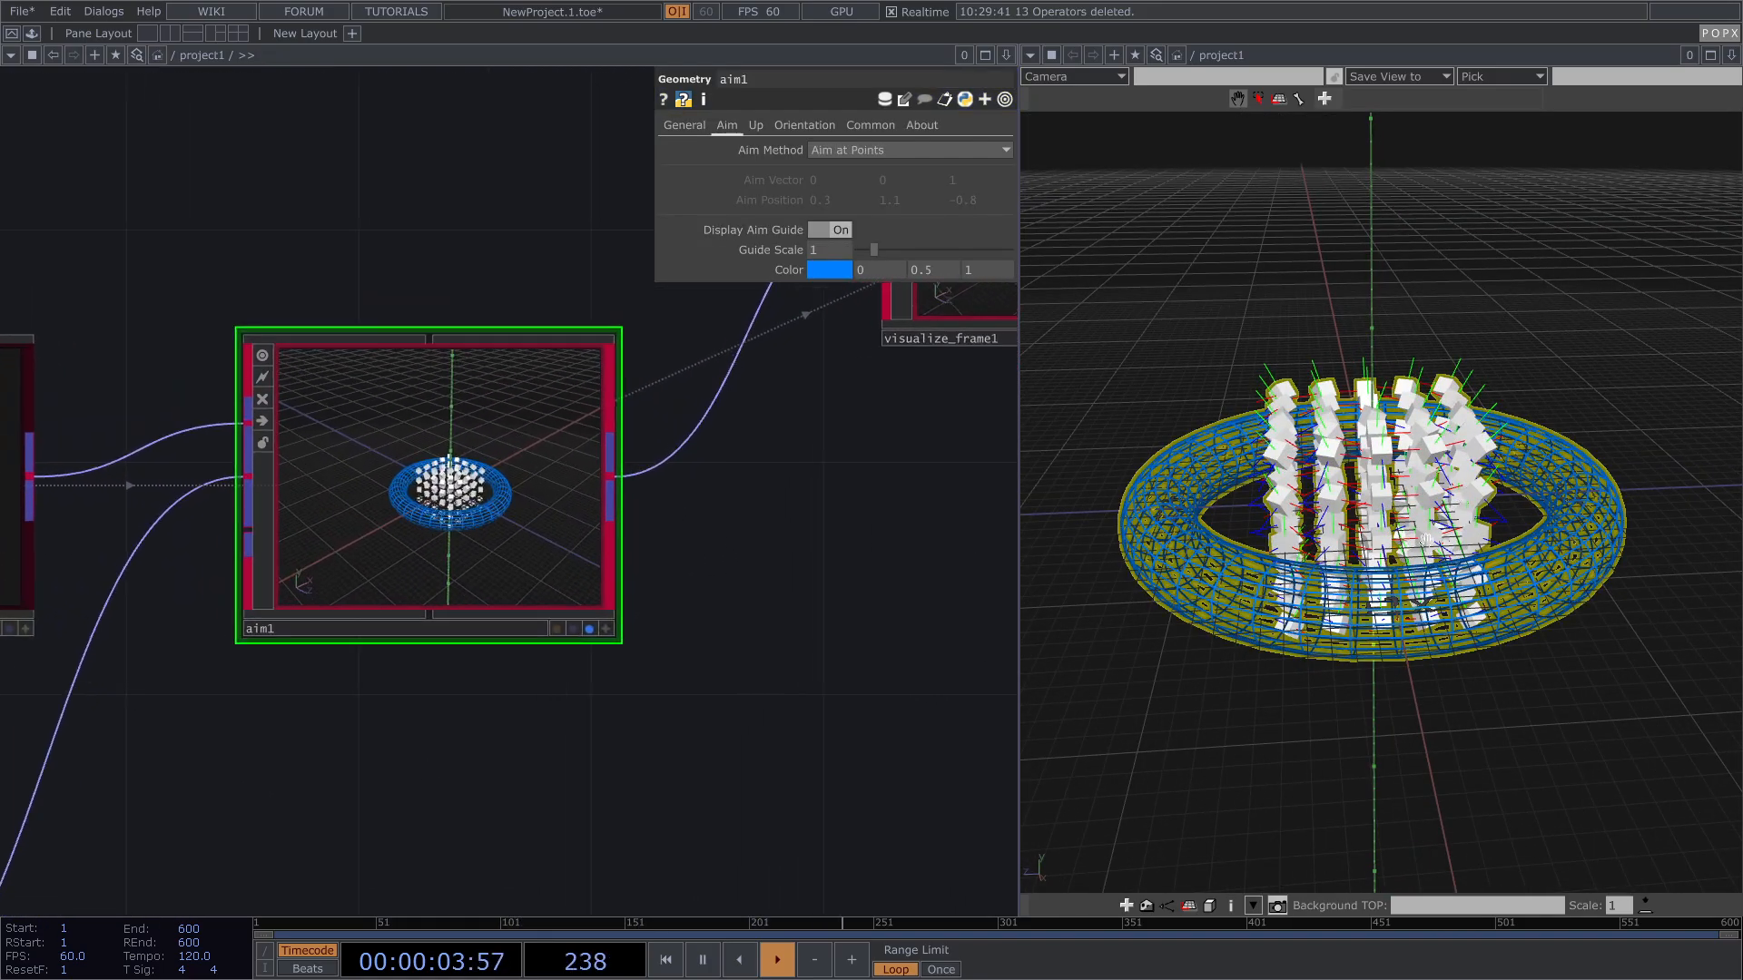
{"action": "left_click_drag", "start_coordinate": [1426, 541], "coordinate": [1425, 547]}
{"action": "scroll", "coordinate": [1353, 524], "scroll_direction": "up", "scroll_amount": 3}
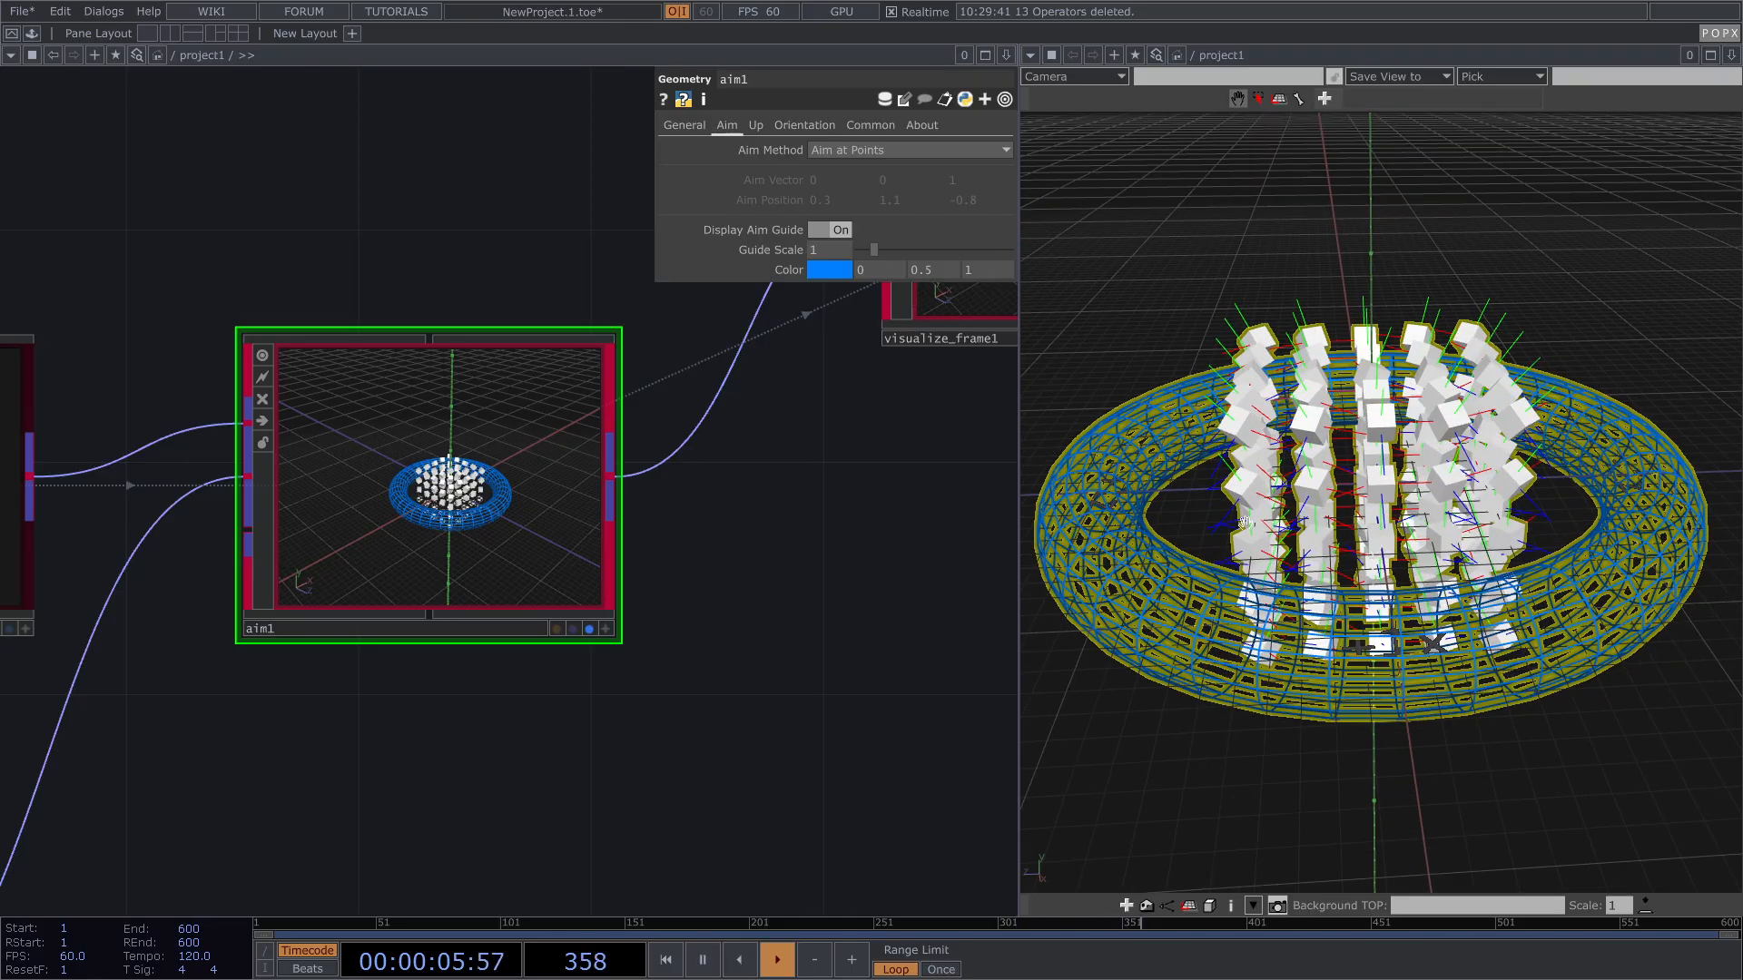
{"action": "scroll", "coordinate": [817, 414], "scroll_direction": "down", "scroll_amount": 3}
{"action": "left_click_drag", "start_coordinate": [478, 711], "coordinate": [531, 673]}
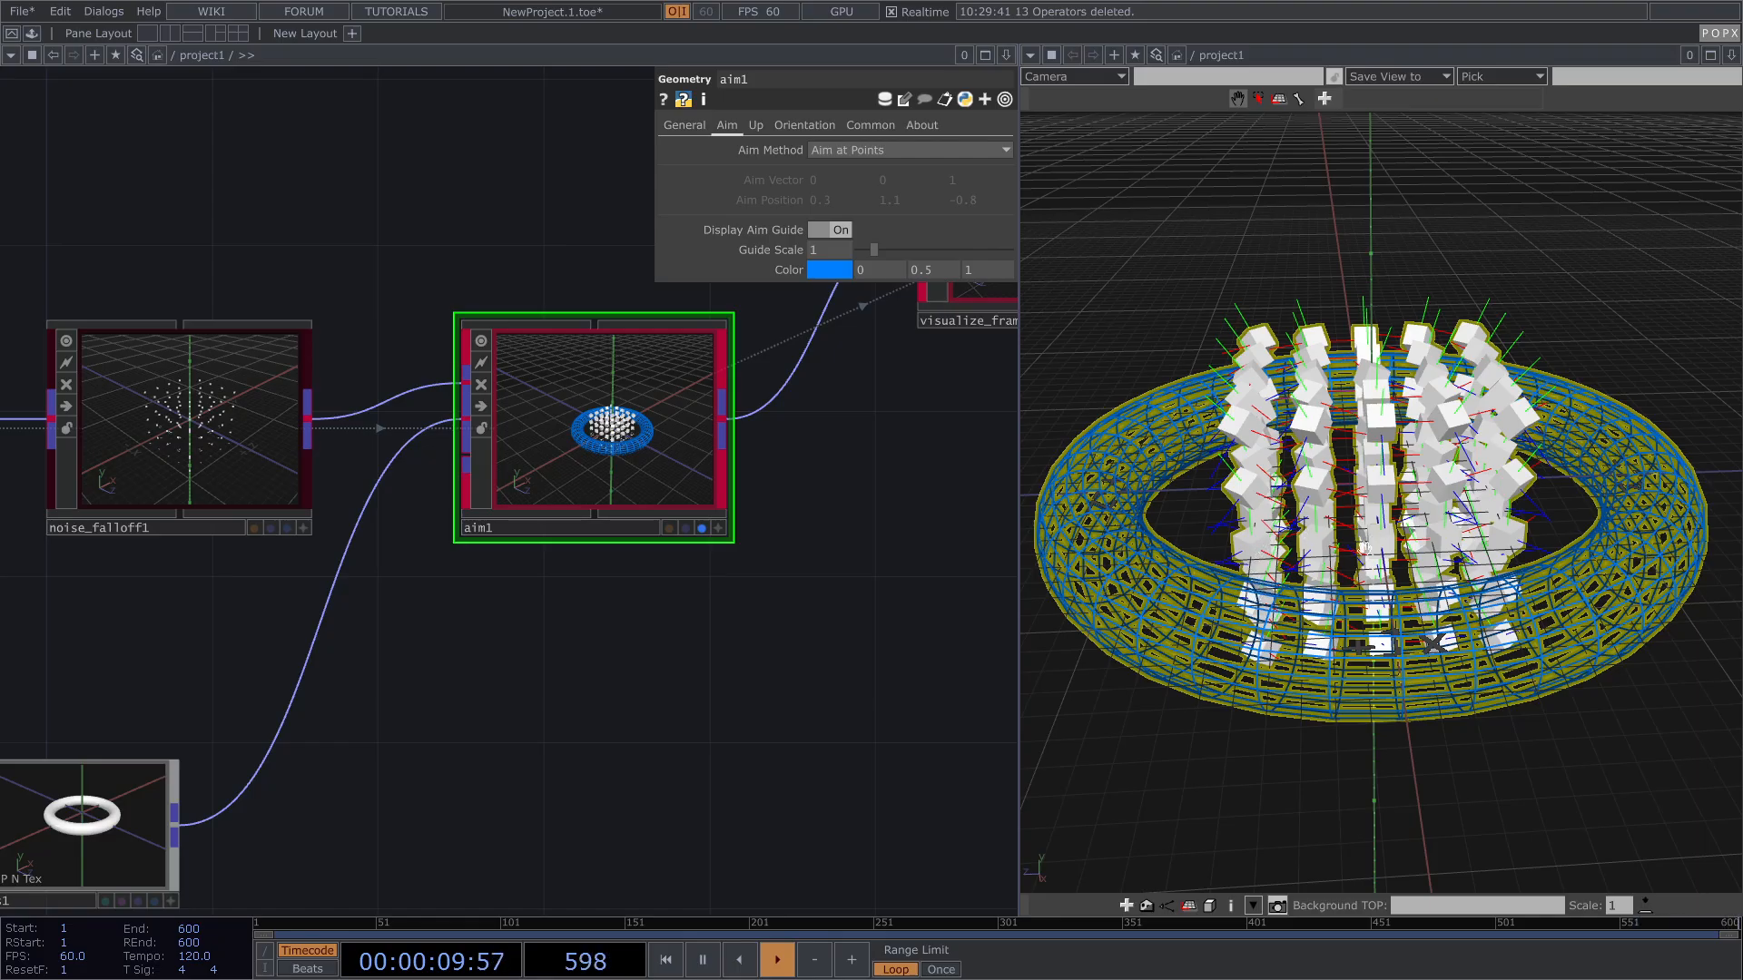
{"action": "left_click_drag", "start_coordinate": [1408, 534], "coordinate": [1559, 665]}
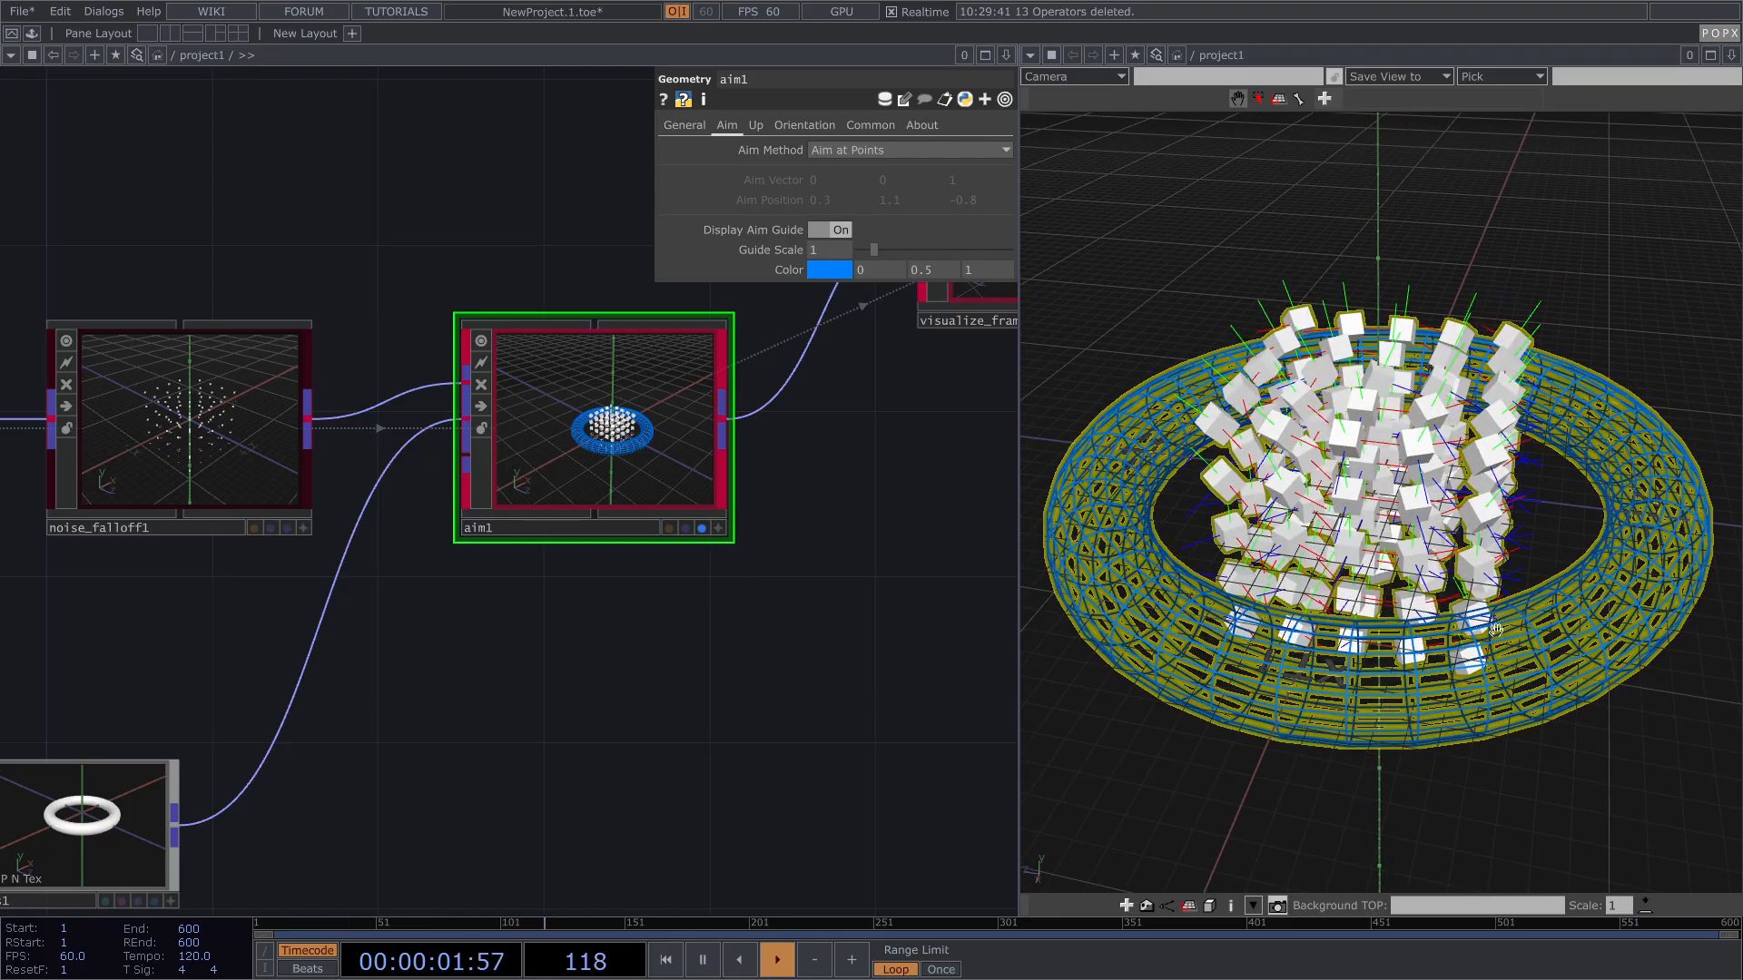
{"action": "mouse_move", "coordinate": [1614, 467]}
{"action": "left_mouse_down"}
{"action": "mouse_move", "coordinate": [1612, 512]}
{"action": "mouse_move", "coordinate": [1628, 495]}
{"action": "left_mouse_up"}
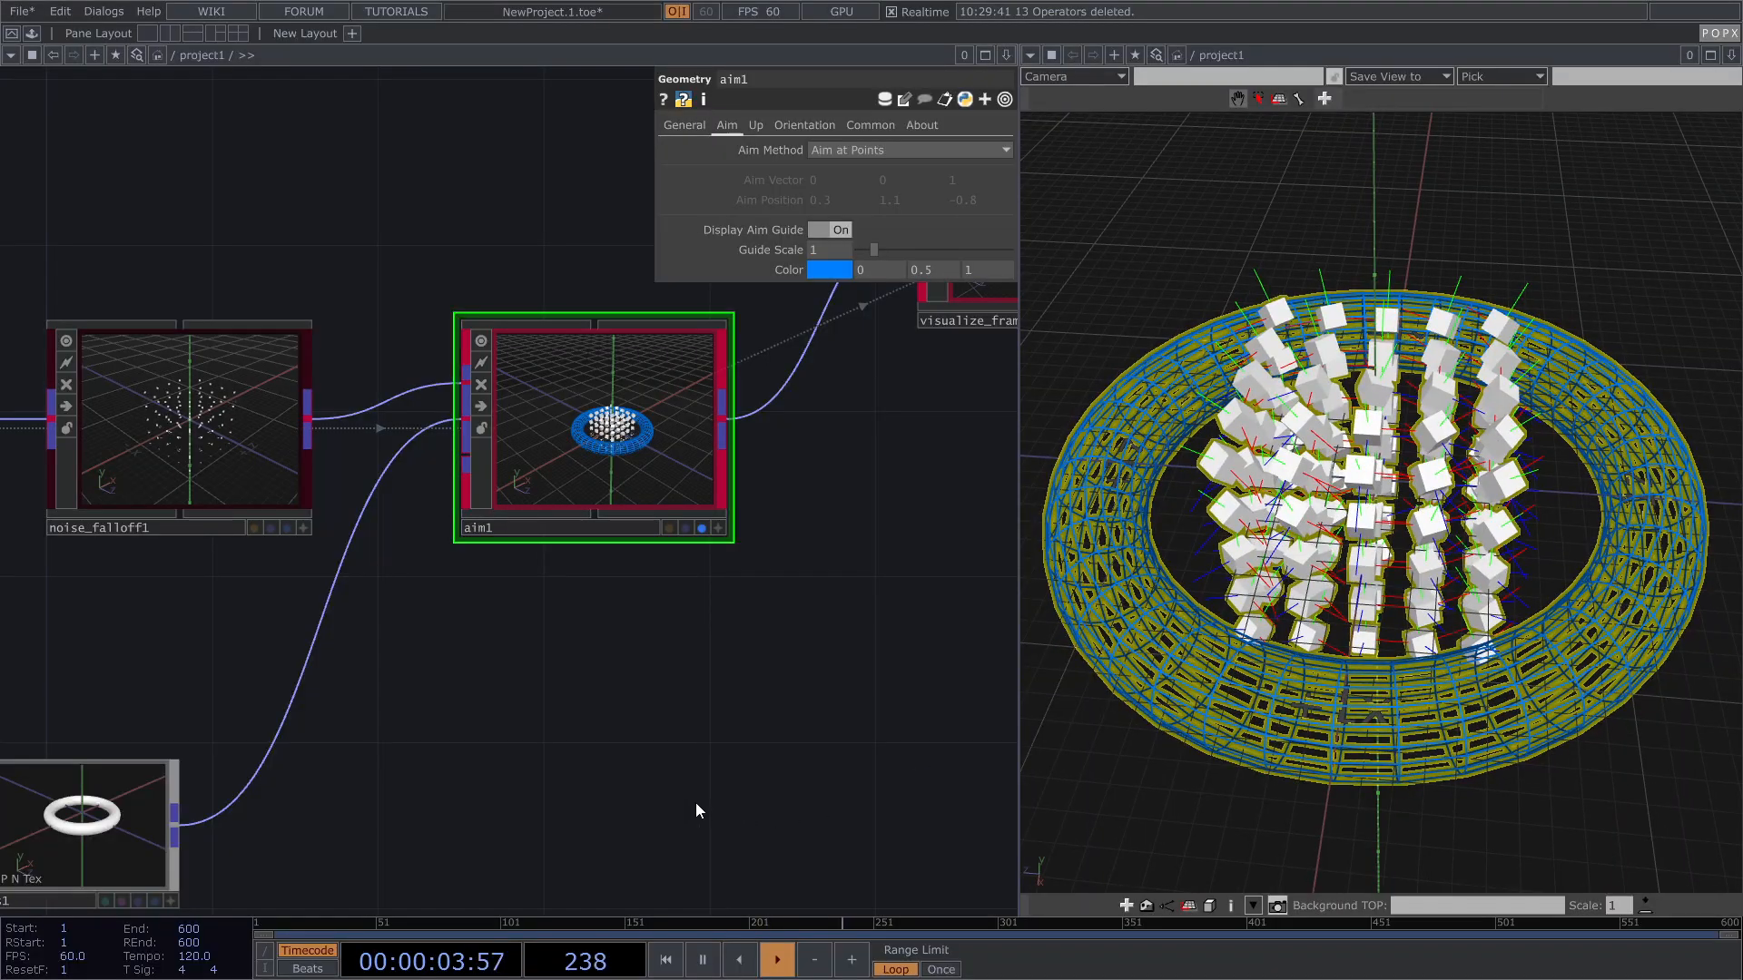
Step: Reselect torus1 and start raising its Translate Y
{"action": "left_click_drag", "start_coordinate": [646, 811], "coordinate": [706, 781]}
{"action": "left_click", "coordinate": [185, 815]}
{"action": "middle_click_drag", "start_coordinate": [906, 374], "coordinate": [1025, 372]}
Step: Raise torus1 to Translate Y 1.5 and orbit to see it above the cubes
{"action": "left_click_drag", "start_coordinate": [1489, 561], "coordinate": [1402, 474]}
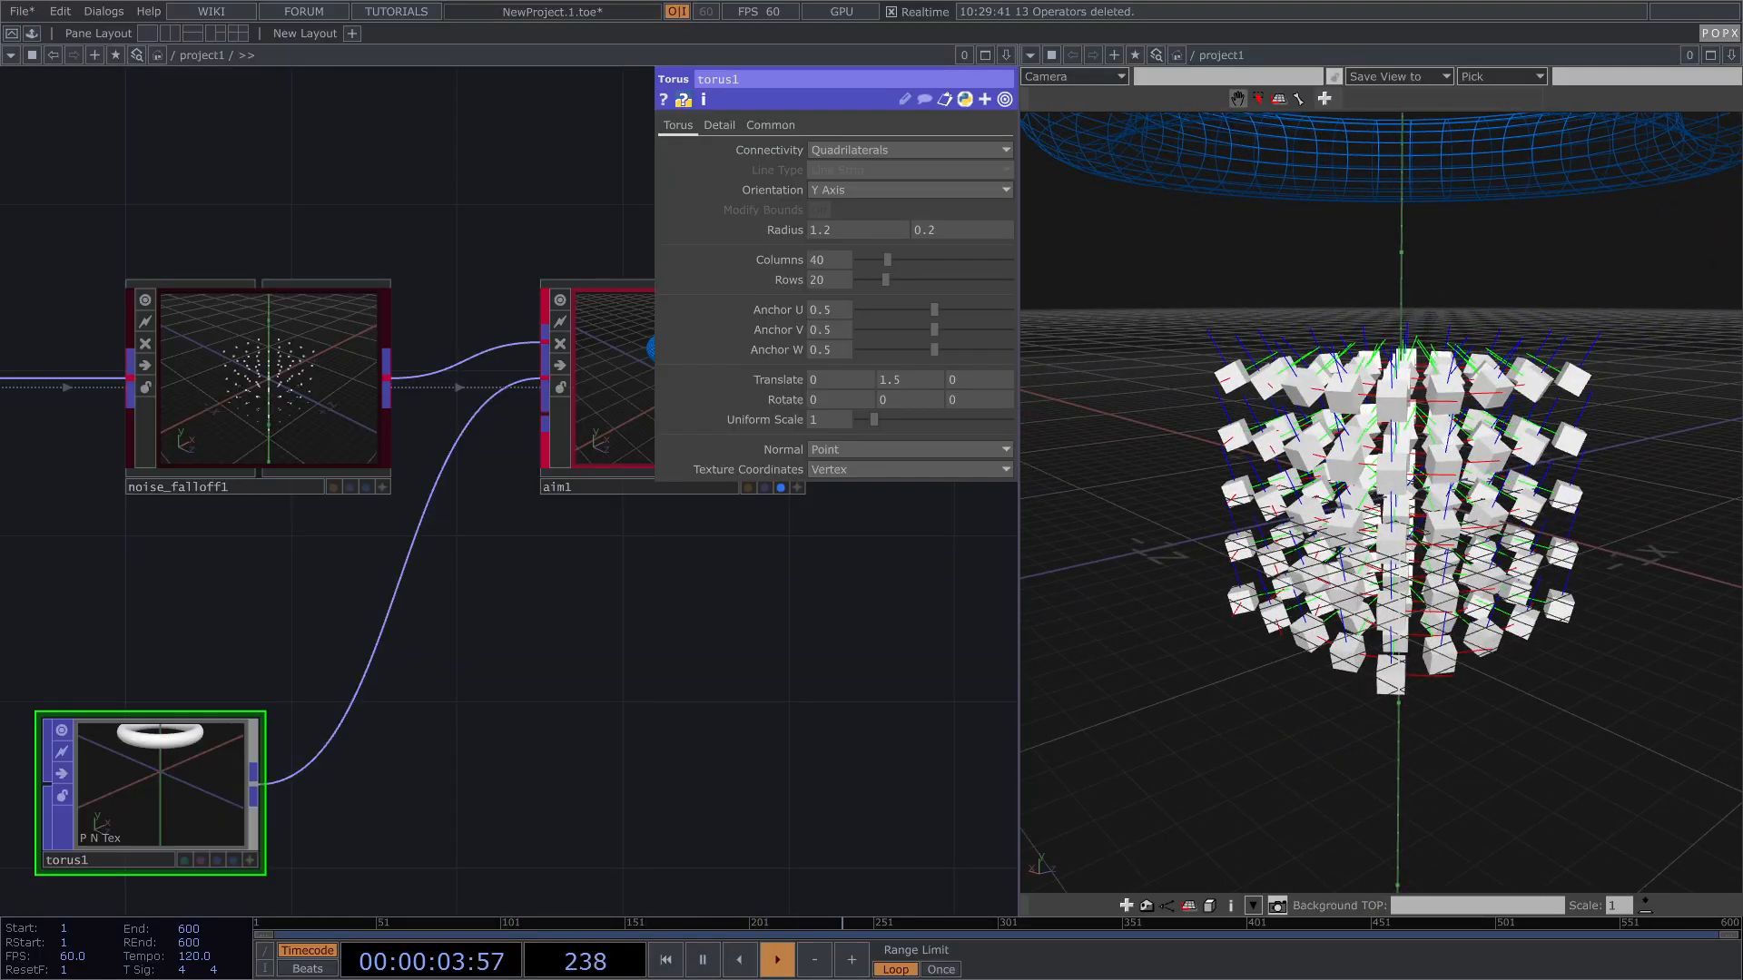
{"action": "right_click_drag", "start_coordinate": [1447, 435], "coordinate": [1442, 463]}
{"action": "right_click_drag", "start_coordinate": [1414, 313], "coordinate": [1391, 422]}
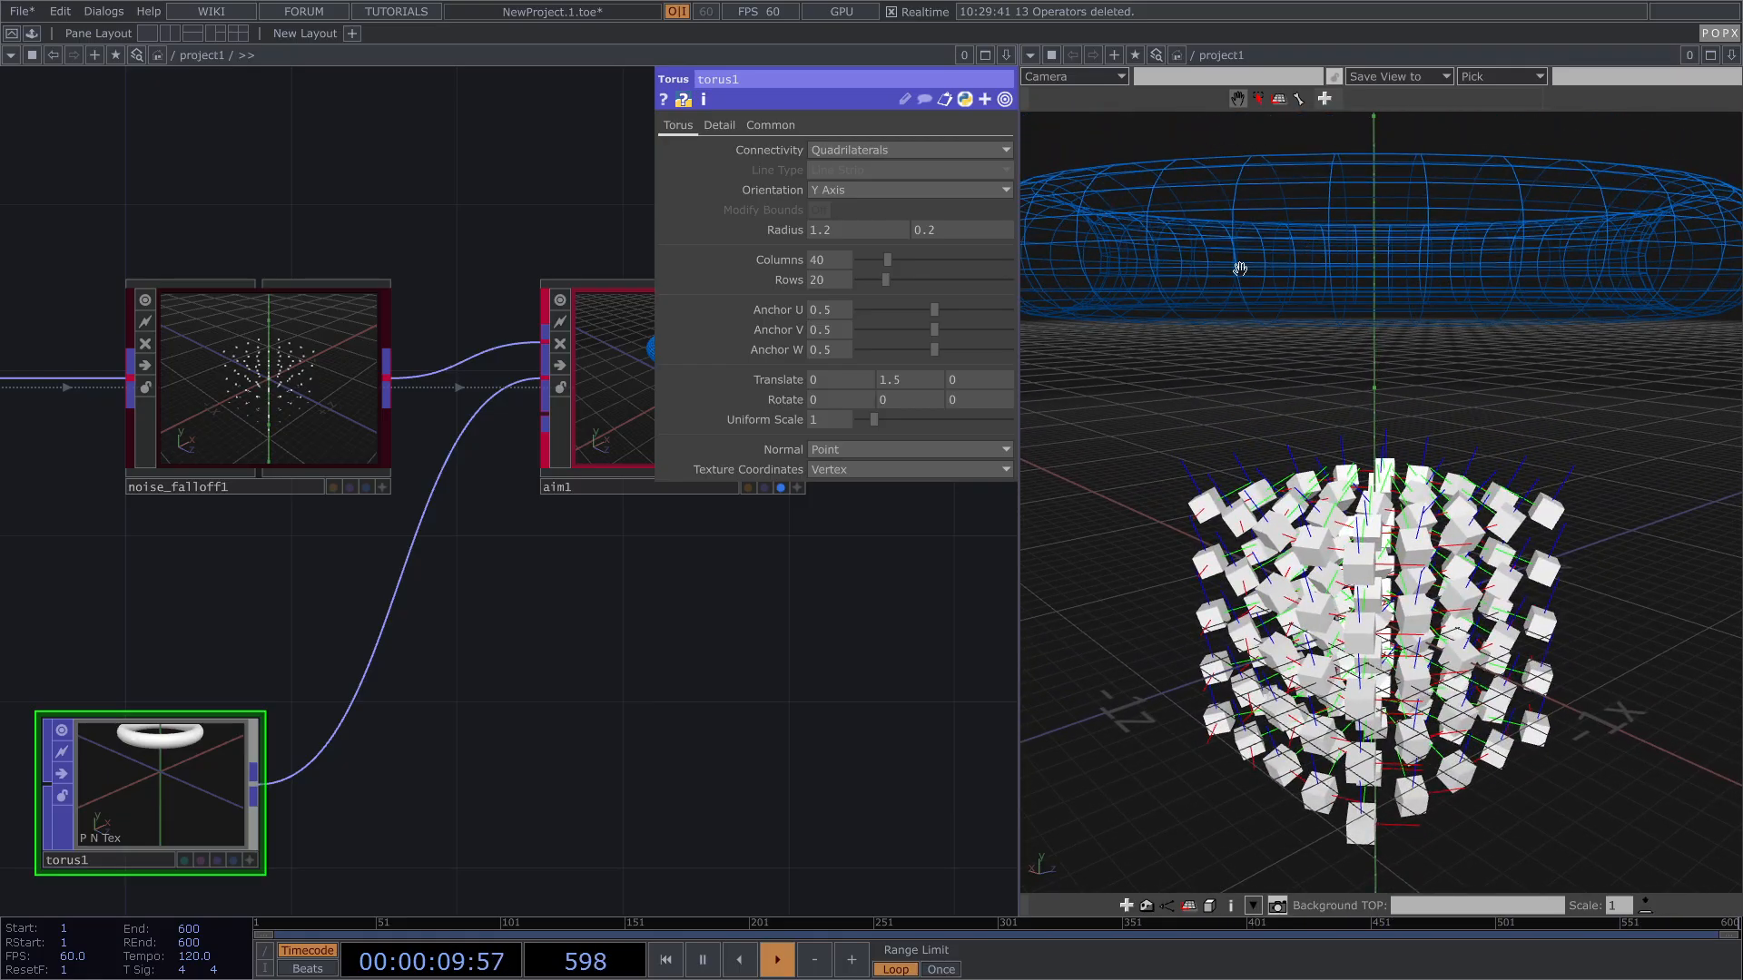
{"action": "left_click_drag", "start_coordinate": [1356, 499], "coordinate": [1392, 500]}
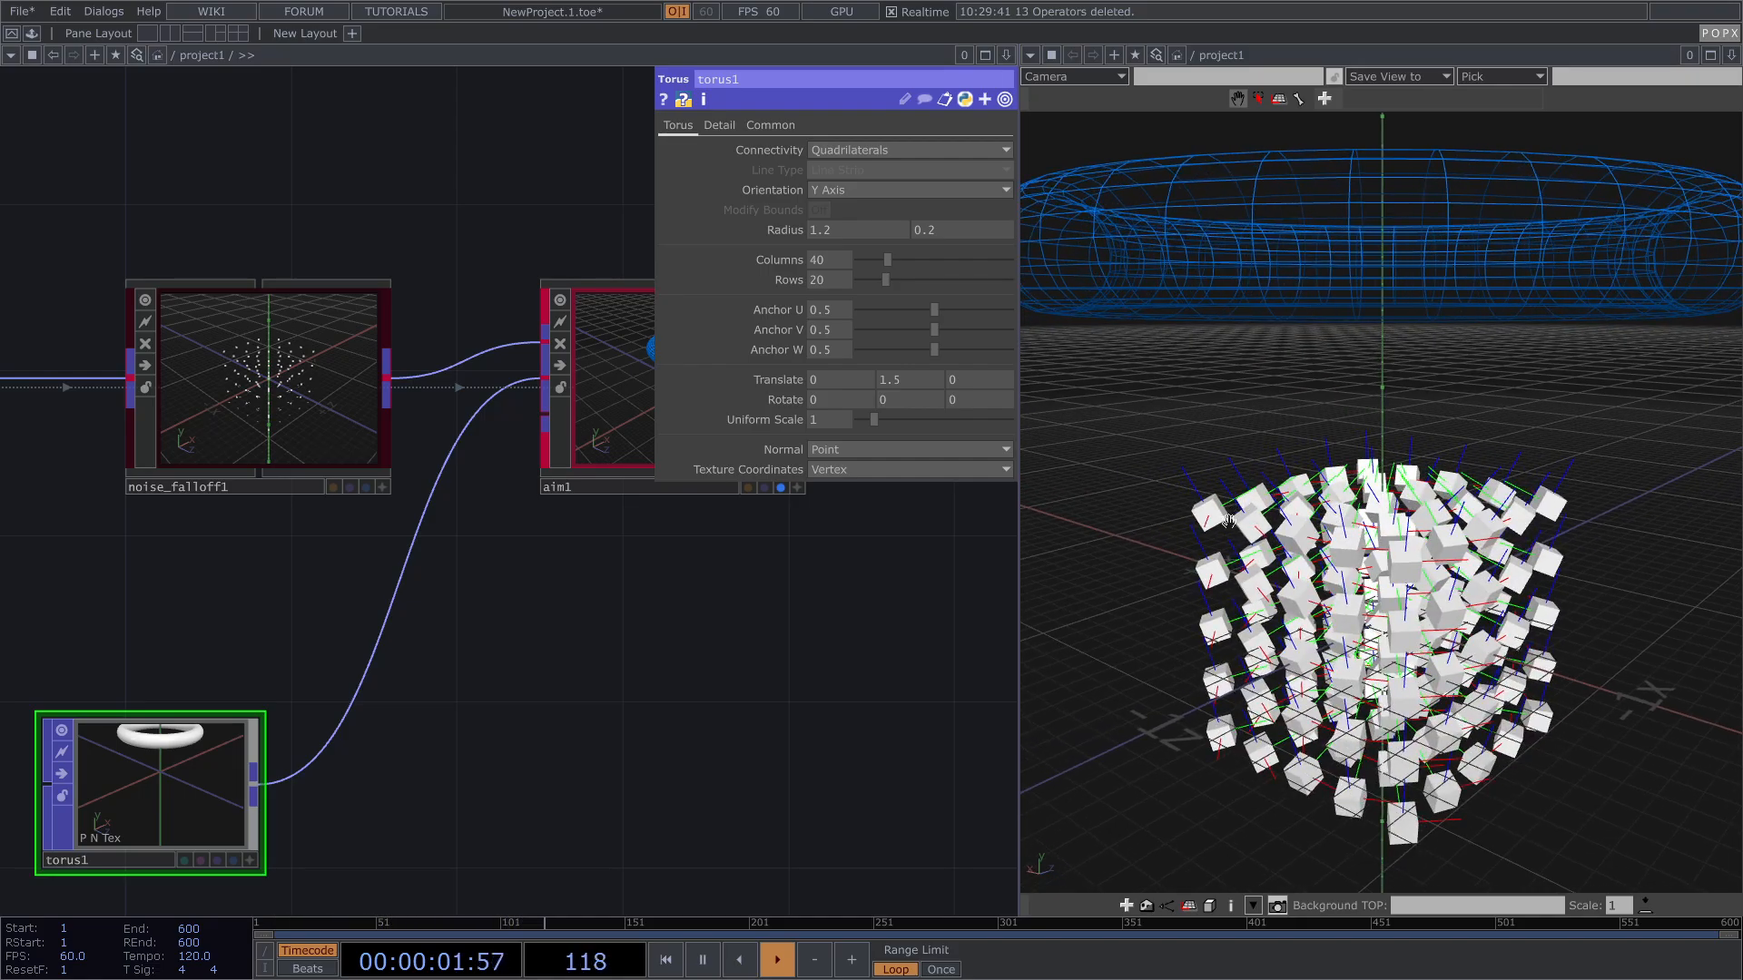
{"action": "left_click_drag", "start_coordinate": [859, 630], "coordinate": [847, 645]}
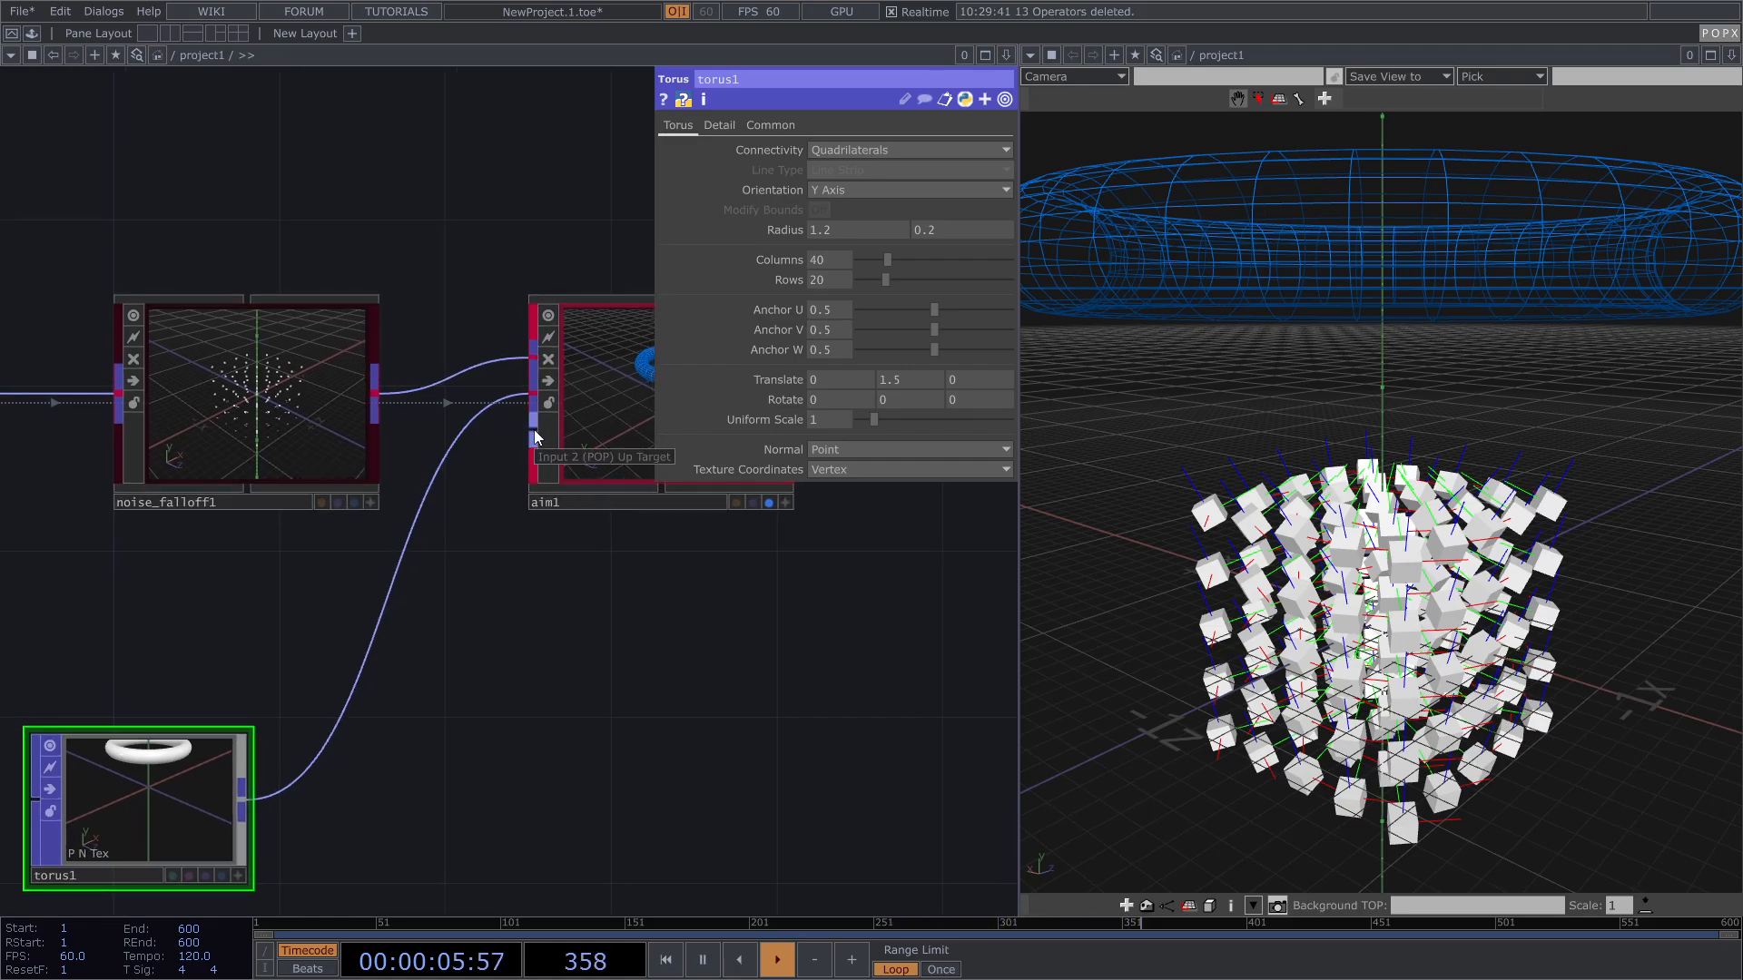
{"action": "scroll", "coordinate": [535, 432], "scroll_direction": "up", "scroll_amount": 4}
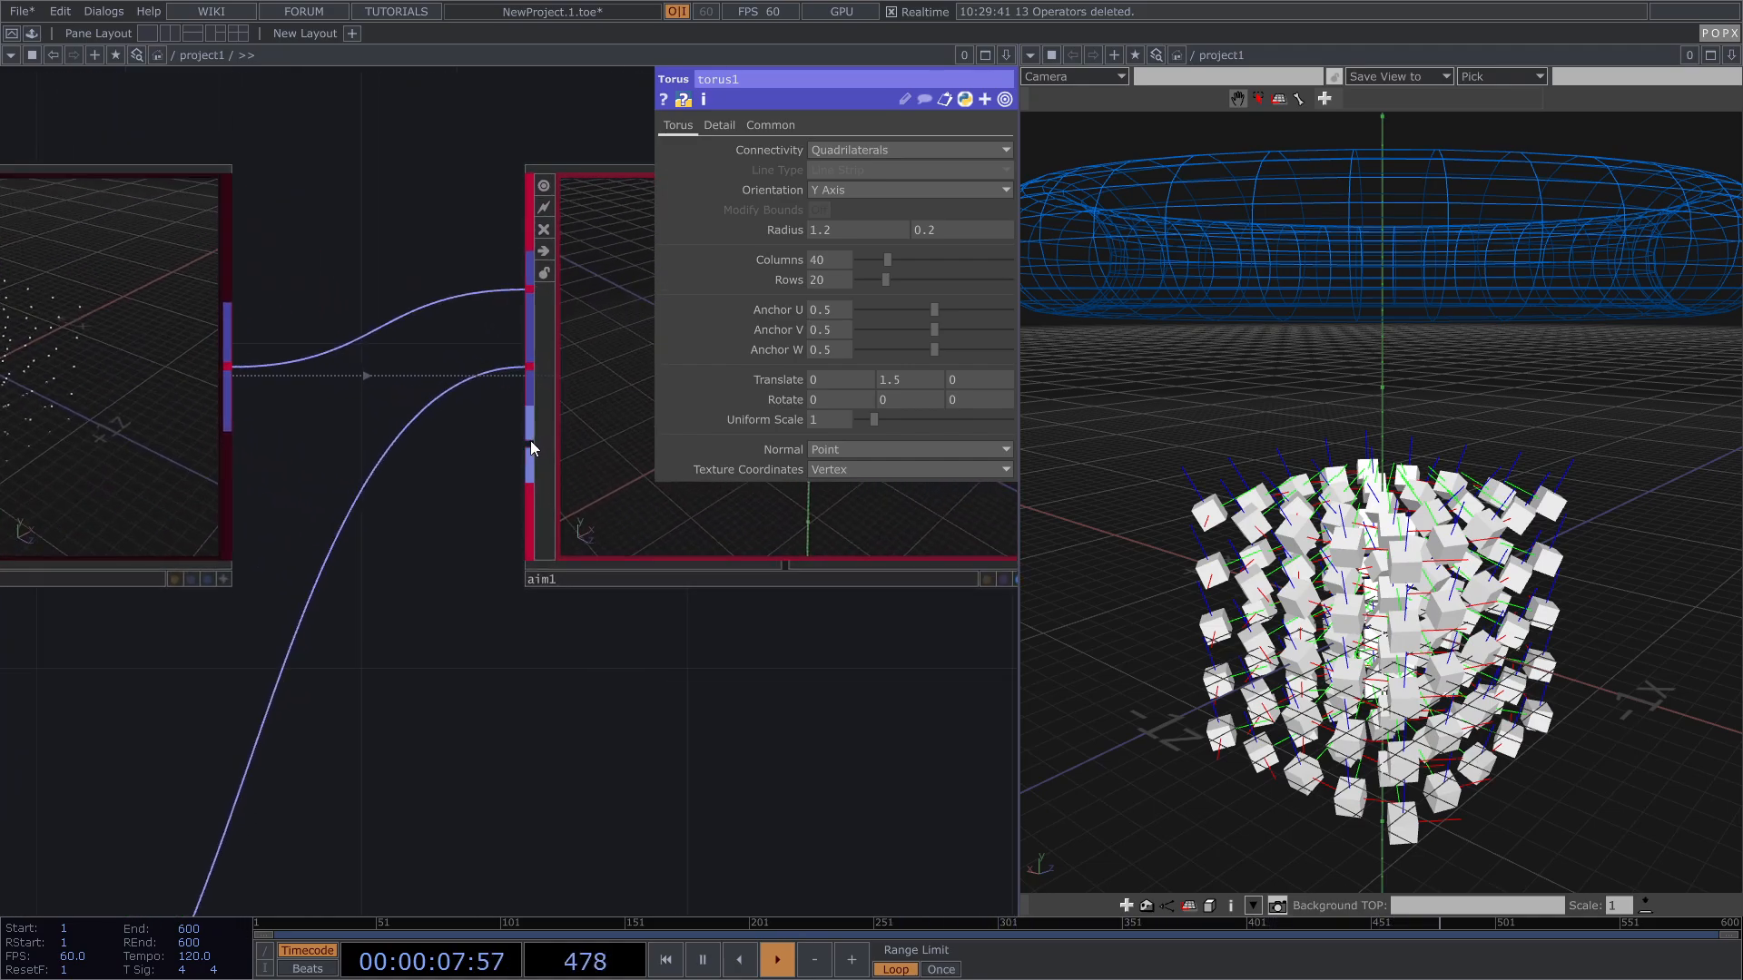
{"action": "scroll", "coordinate": [530, 439], "scroll_direction": "down", "scroll_amount": 5}
Step: Add a Sphere POP and wire sphere1 into aim1's Up Target input
{"action": "key", "text": "Tab"}
{"action": "type", "text": "s"}
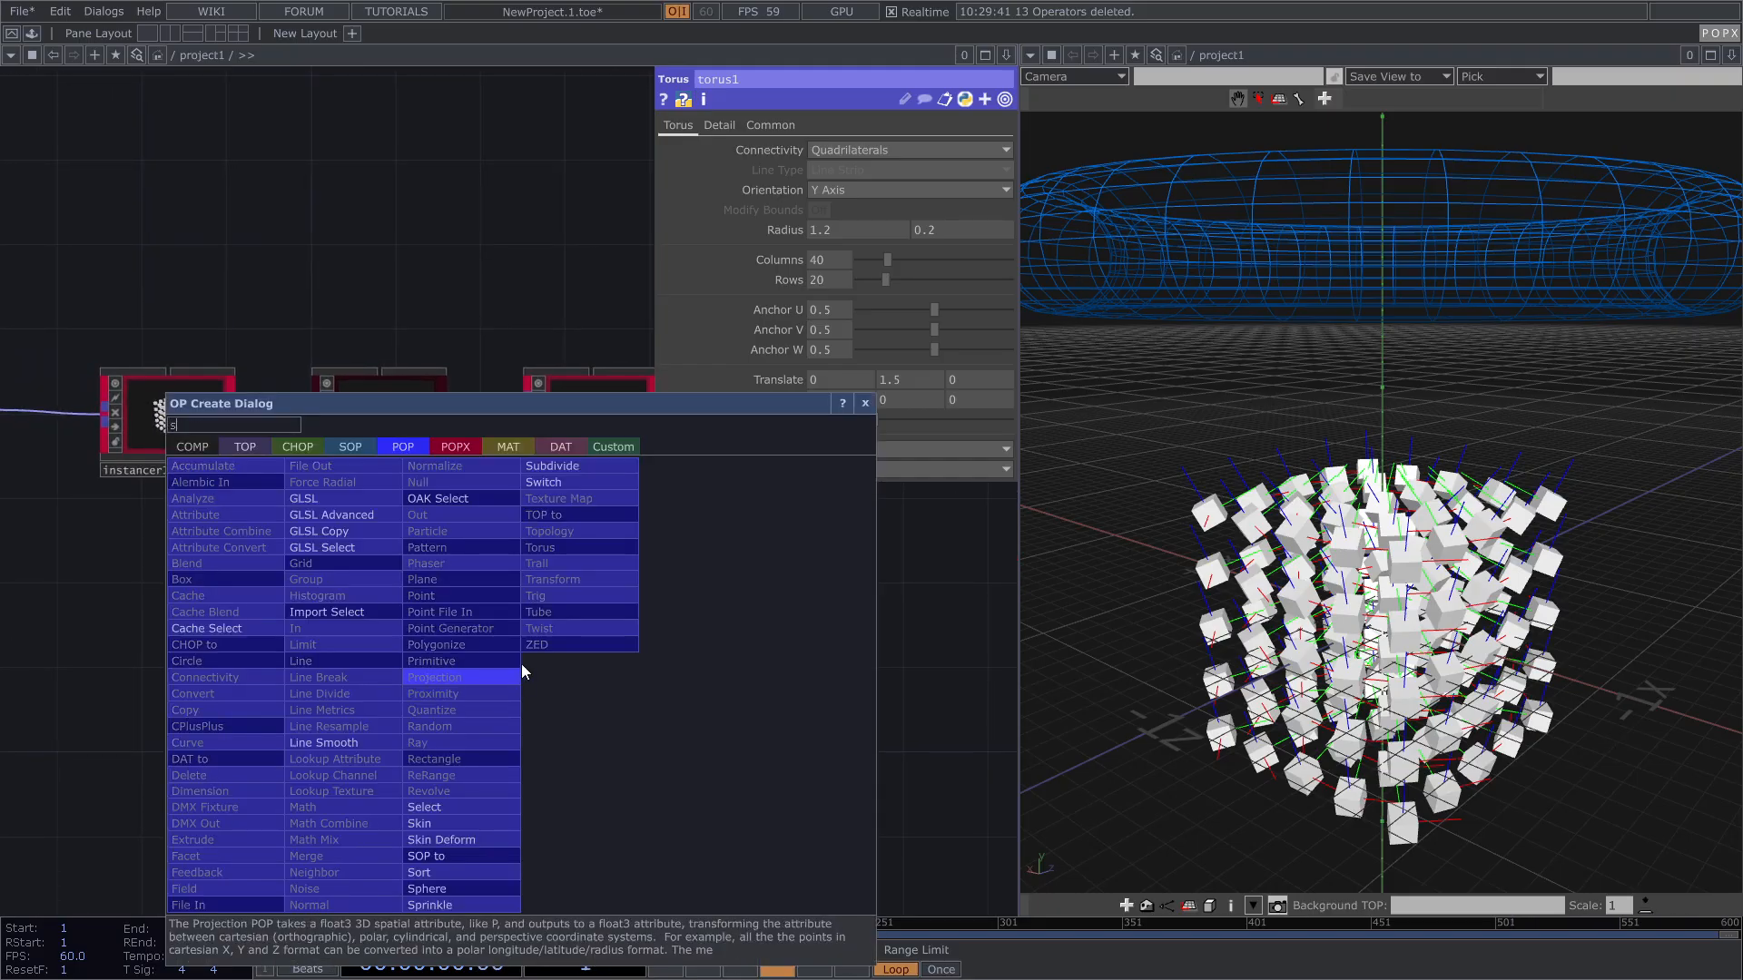
{"action": "left_click", "coordinate": [436, 889]}
{"action": "left_click", "coordinate": [285, 765]}
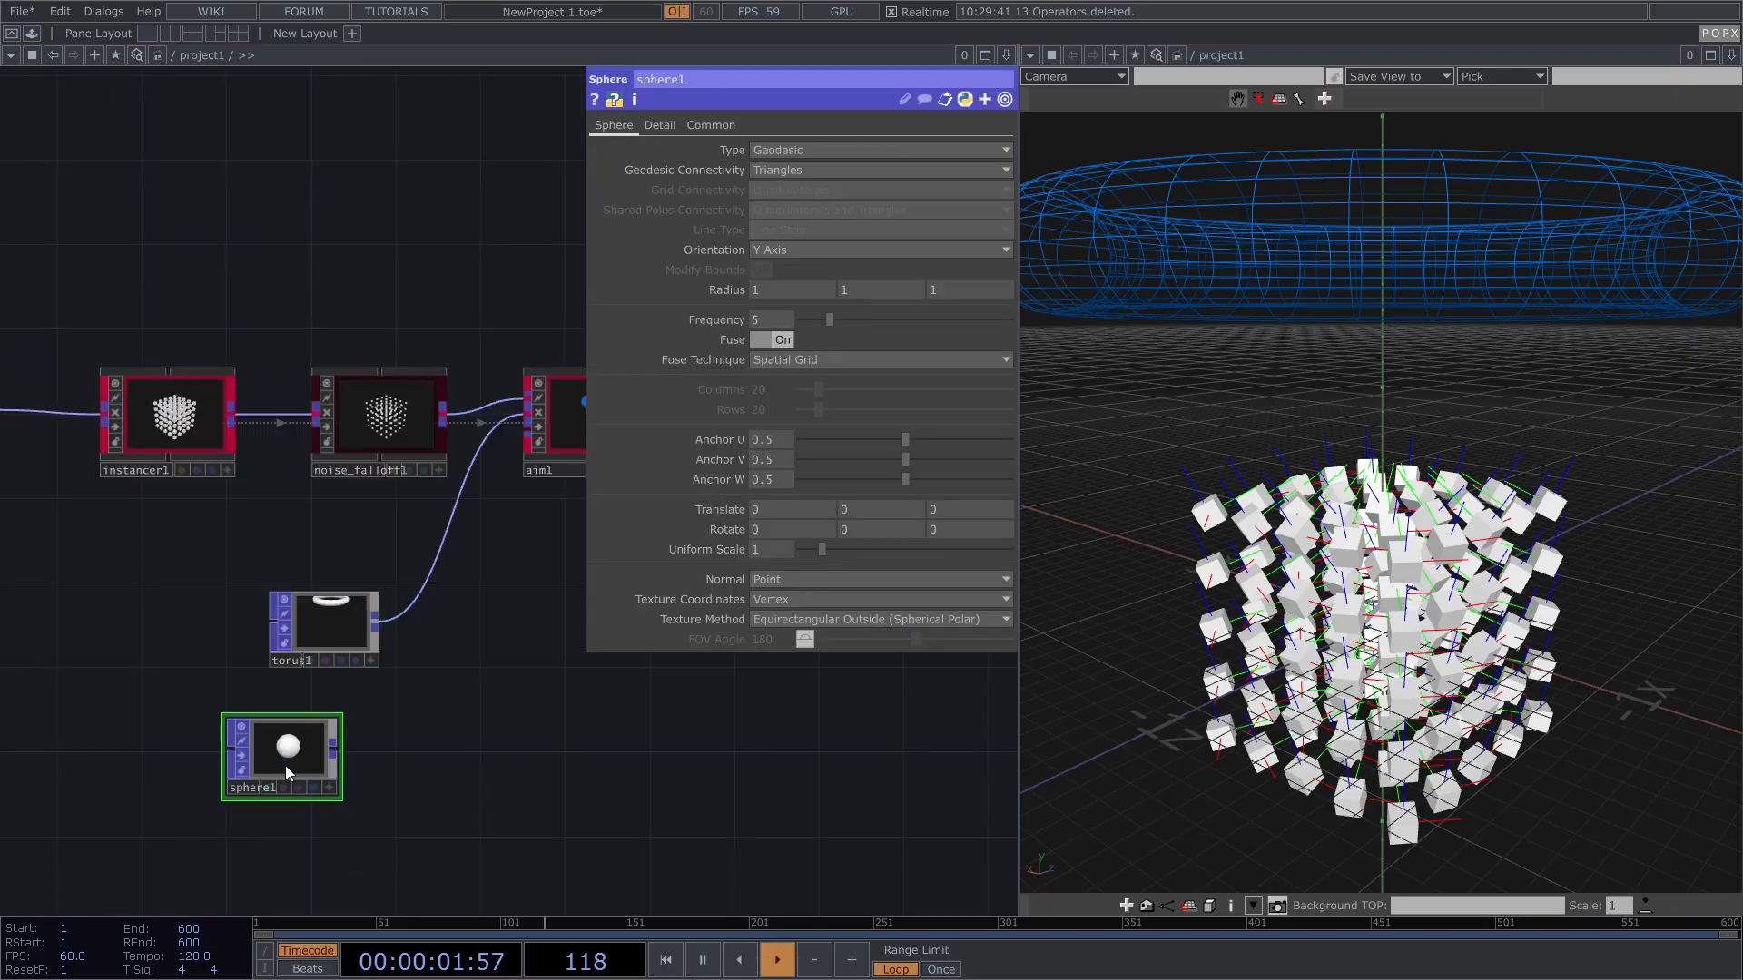
{"action": "left_click_drag", "start_coordinate": [405, 733], "coordinate": [433, 480]}
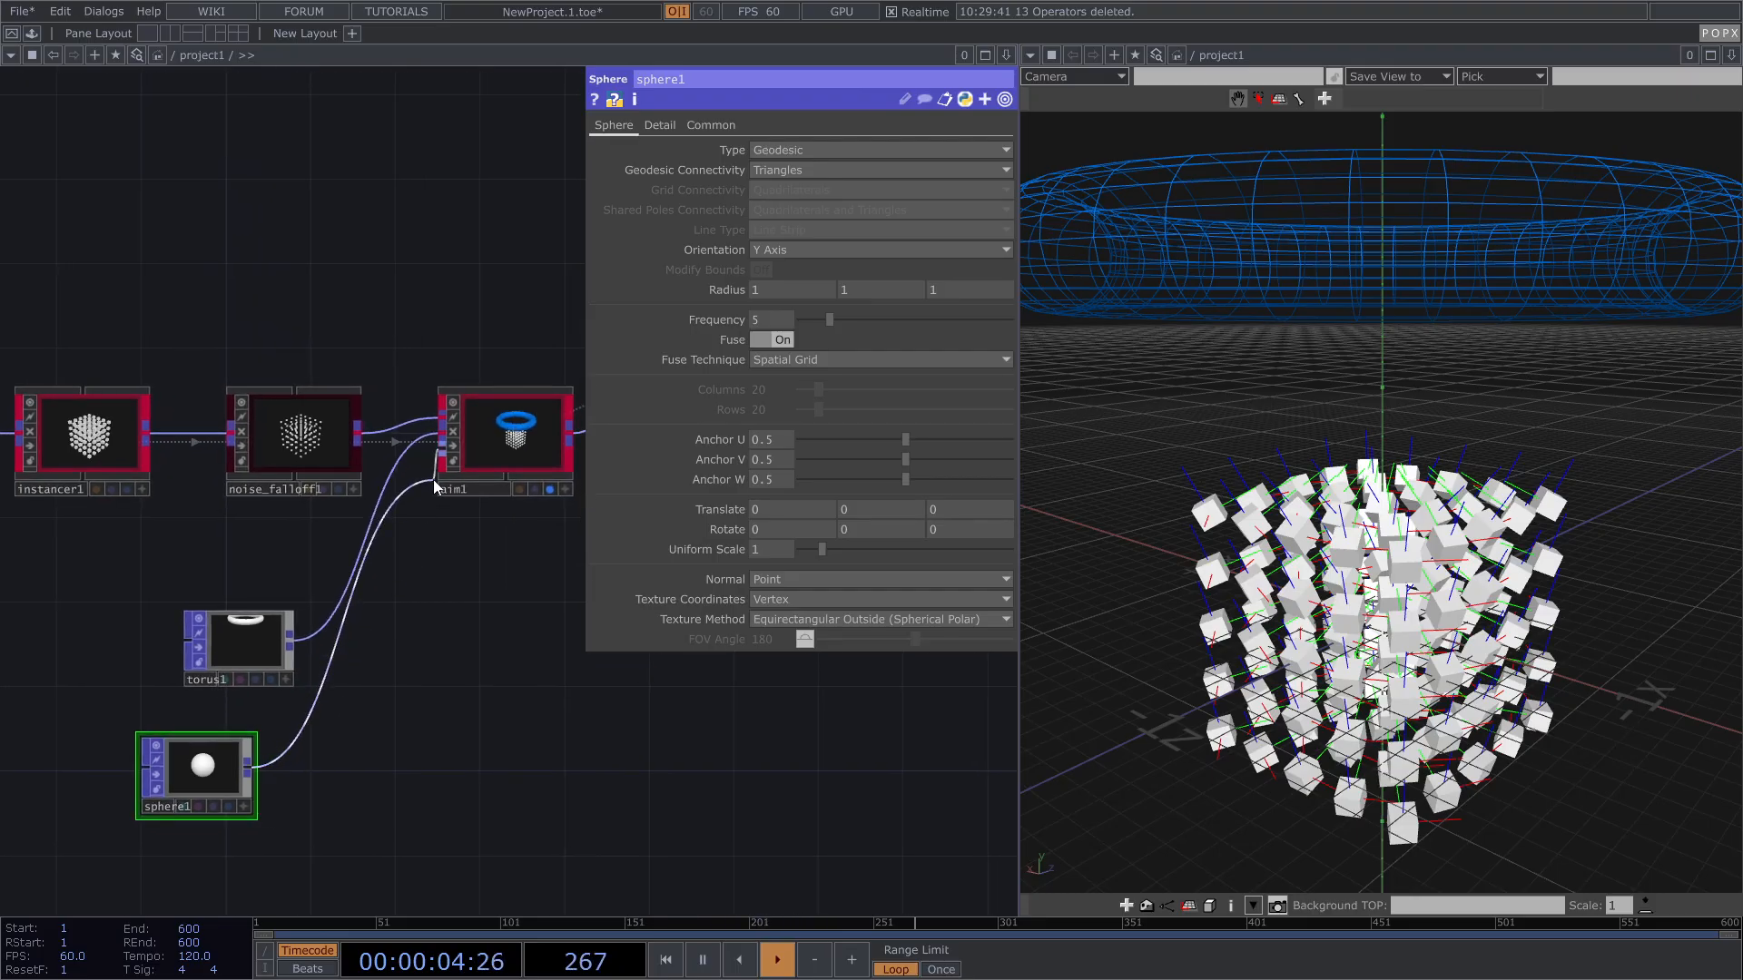
Step: Set aim1's Up Method to Up at Points
{"action": "left_click", "coordinate": [509, 431]}
{"action": "left_click", "coordinate": [756, 127]}
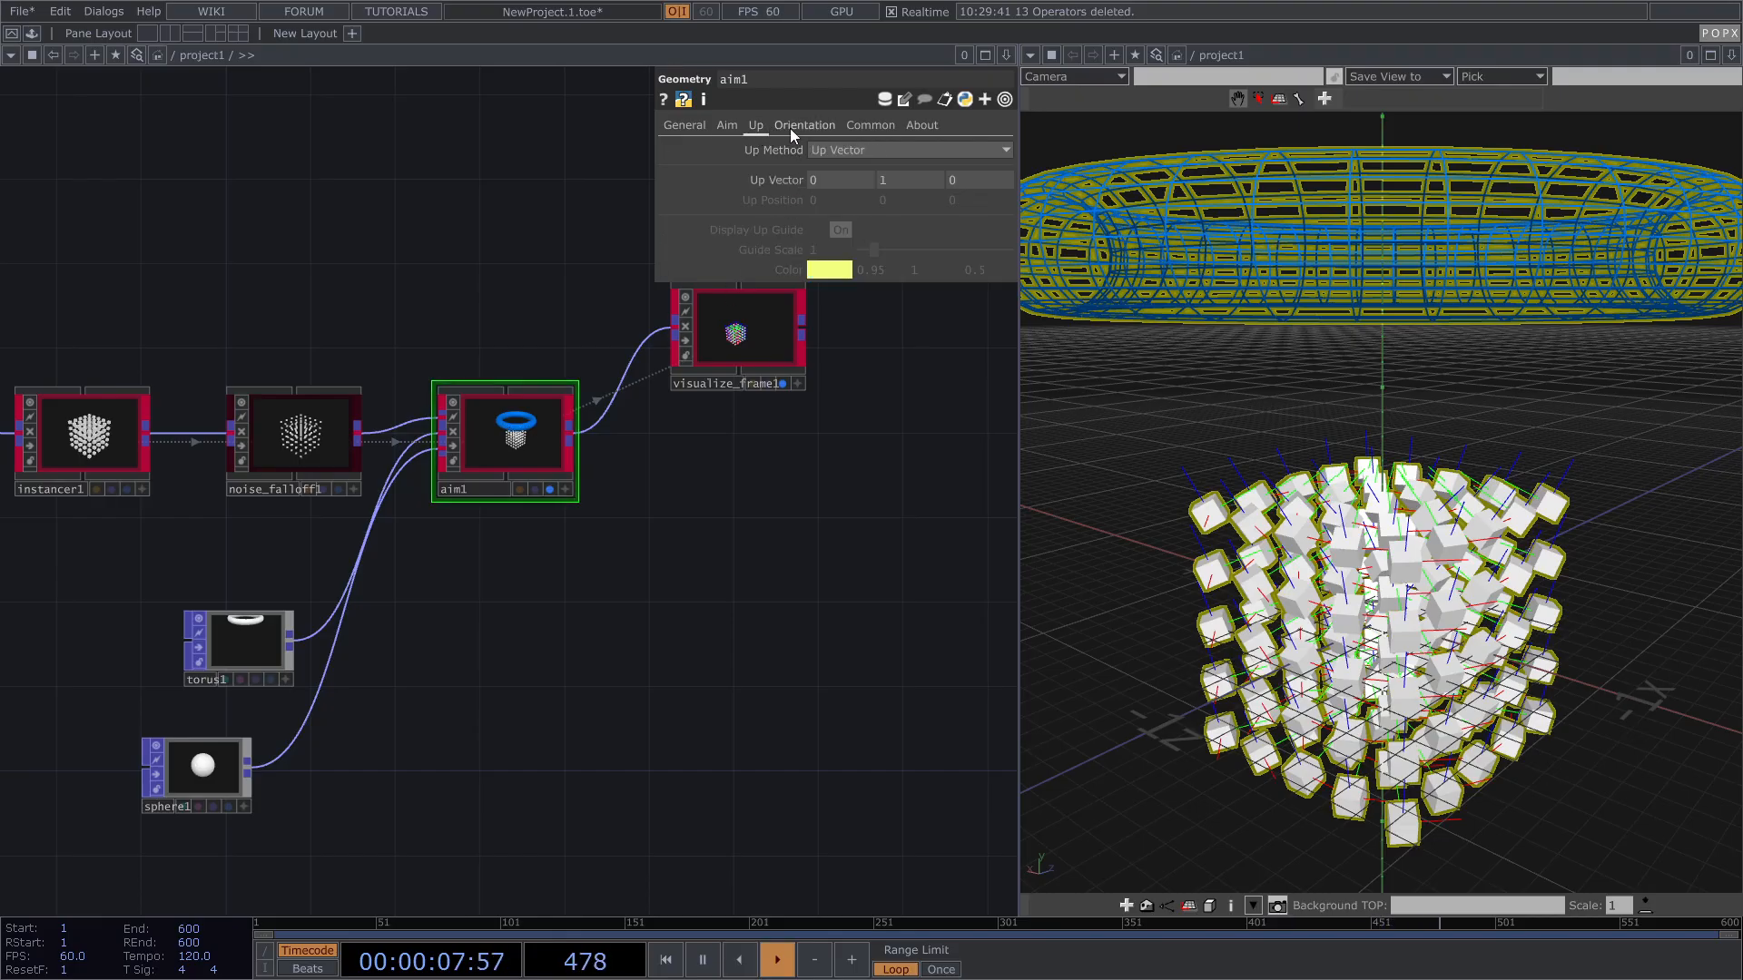
{"action": "left_click", "coordinate": [841, 149]}
{"action": "left_click", "coordinate": [854, 204]}
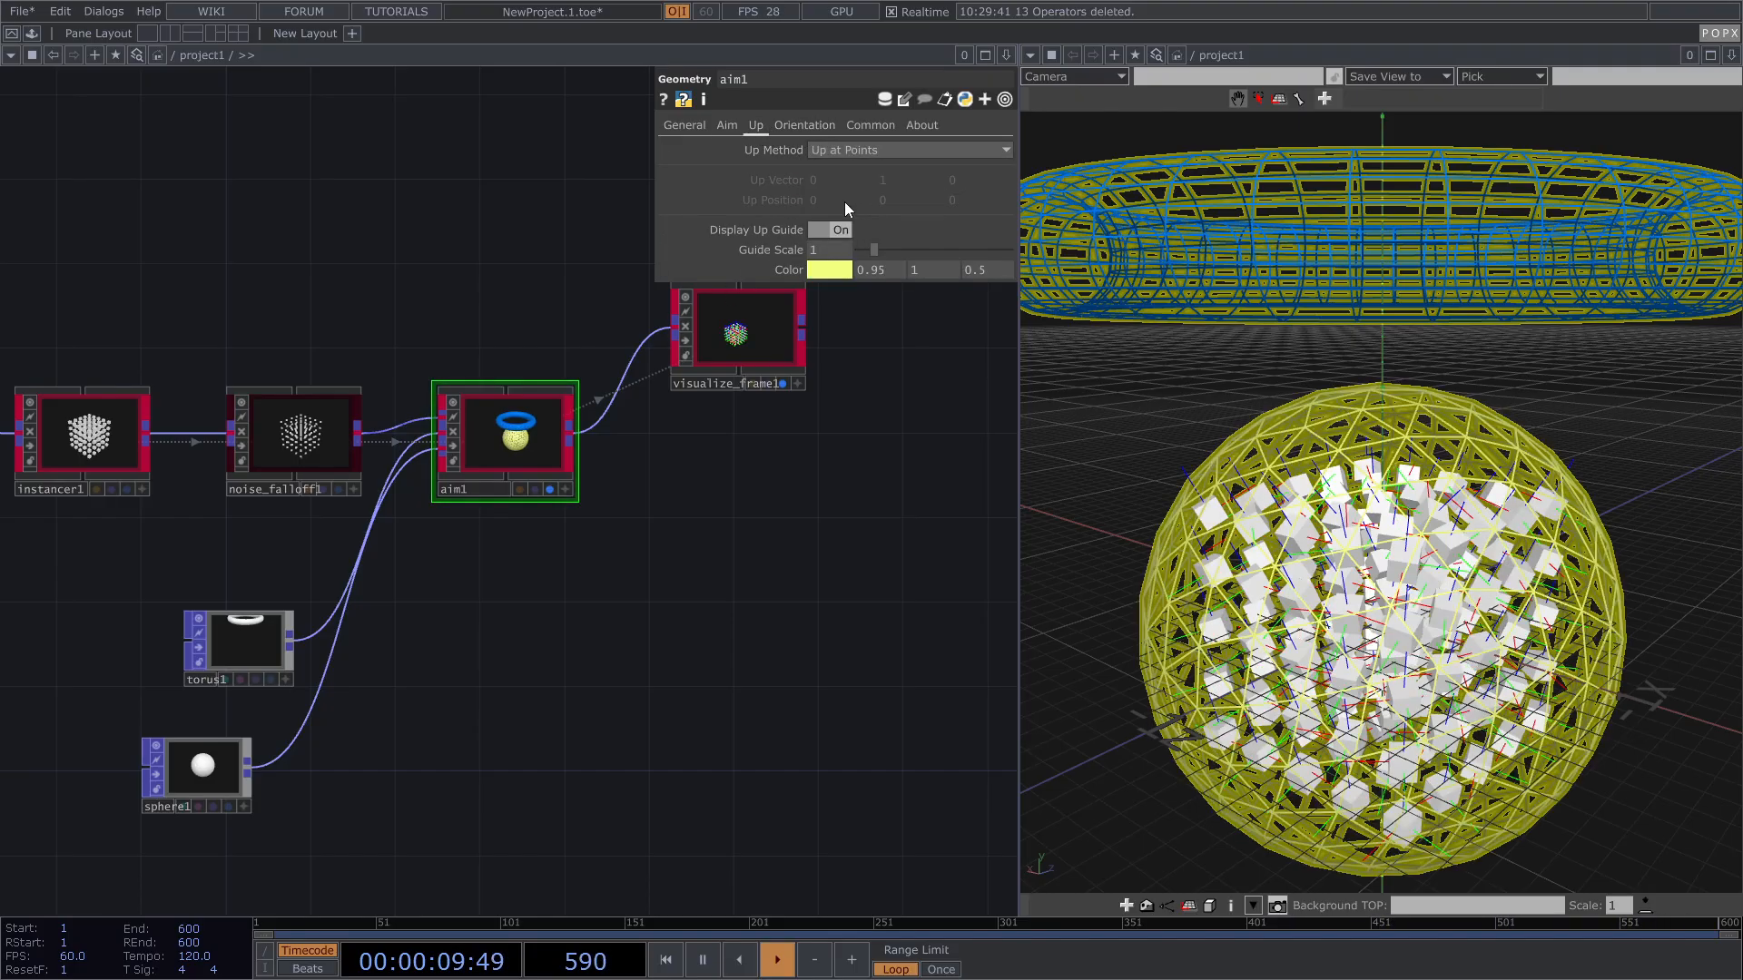
Step: Scale sphere1 to 0.39 and shift it to Translate X -1.4
{"action": "left_click", "coordinate": [218, 772]}
{"action": "left_click_drag", "start_coordinate": [812, 556], "coordinate": [810, 552]}
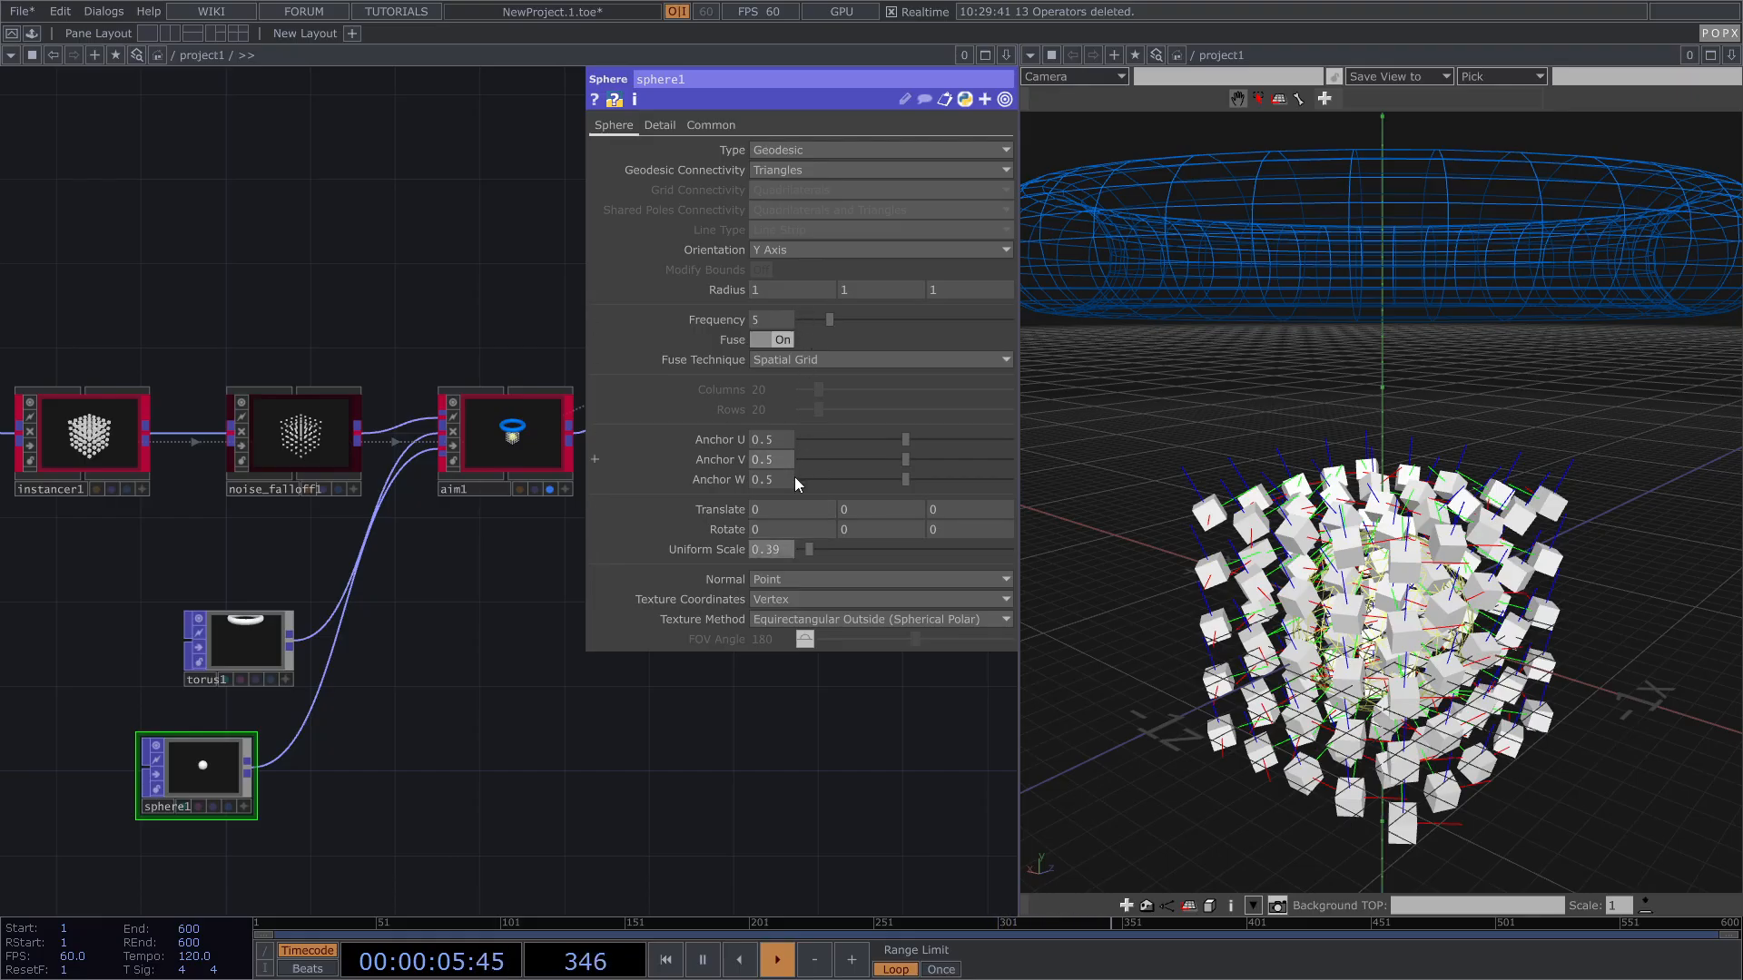
{"action": "middle_click_drag", "start_coordinate": [783, 514], "coordinate": [752, 482]}
{"action": "left_click_drag", "start_coordinate": [1435, 572], "coordinate": [1599, 560]}
{"action": "mouse_move", "coordinate": [1612, 549]}
{"action": "right_mouse_down"}
{"action": "mouse_move", "coordinate": [1562, 536]}
{"action": "mouse_move", "coordinate": [1597, 575]}
{"action": "right_mouse_up"}
{"action": "left_click_drag", "start_coordinate": [1635, 614], "coordinate": [1616, 606]}
{"action": "middle_click_drag", "start_coordinate": [1610, 606], "coordinate": [1560, 605]}
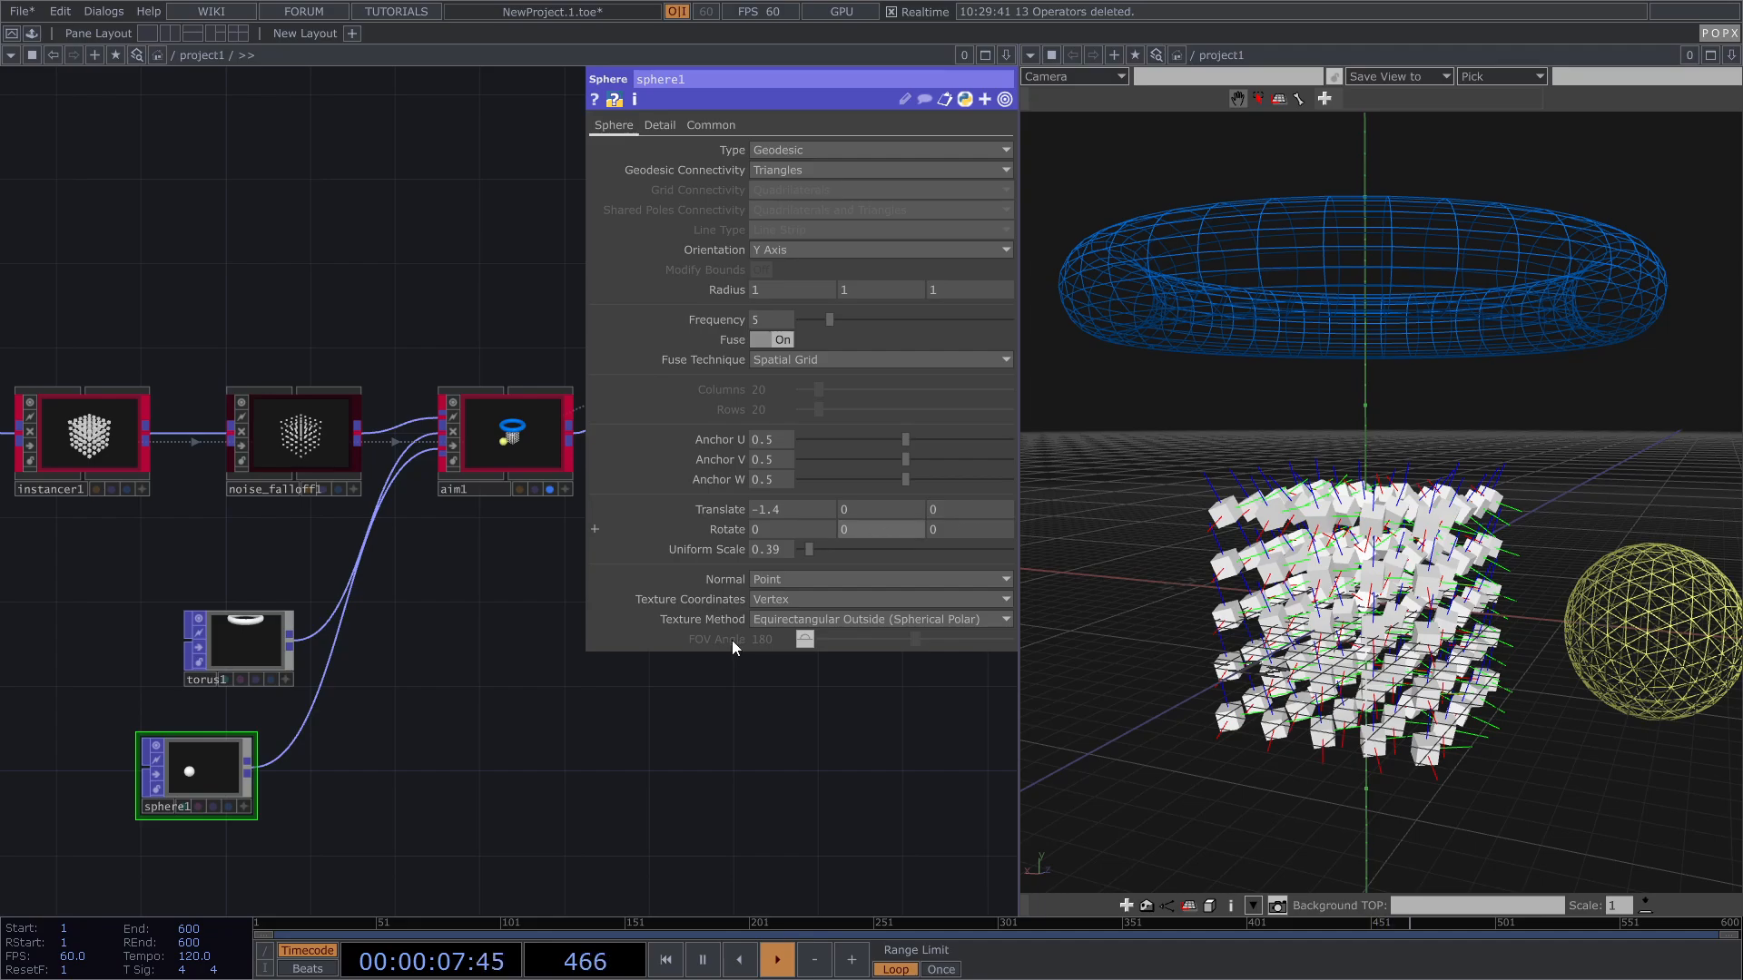
Step: Move box1 and instancer1 left, then select noise_falloff1, aim1, torus1 and sphere1
{"action": "left_click", "coordinate": [542, 440]}
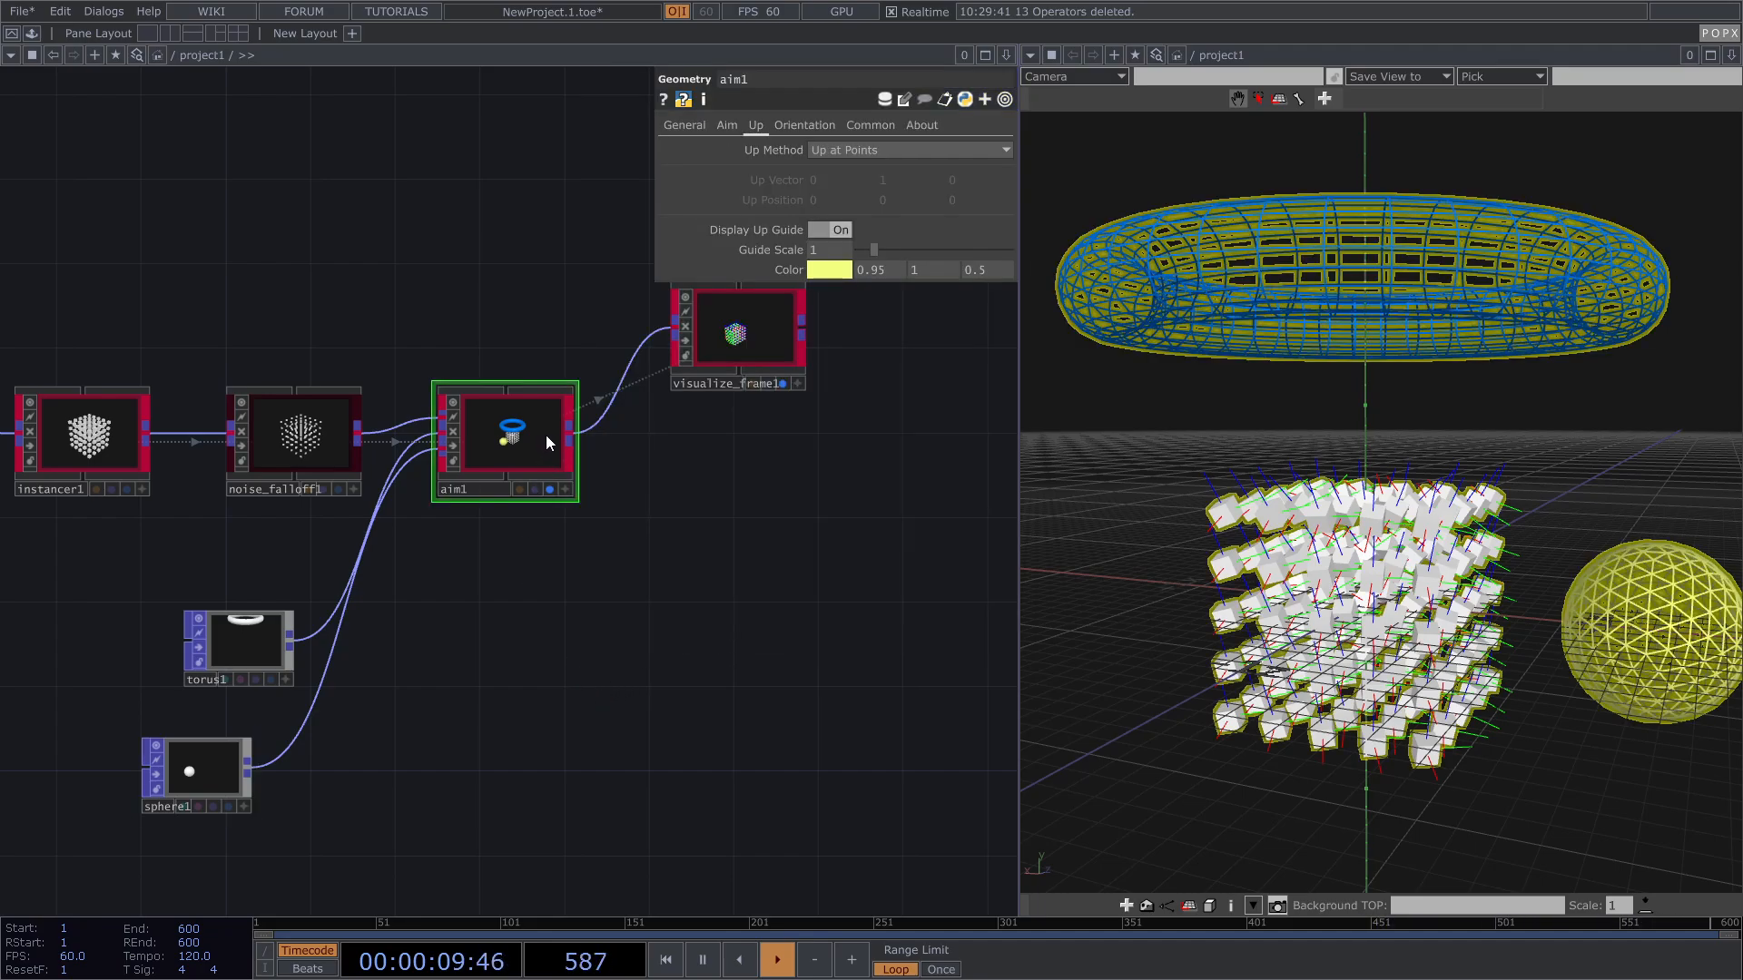
{"action": "left_click_drag", "start_coordinate": [346, 648], "coordinate": [400, 634]}
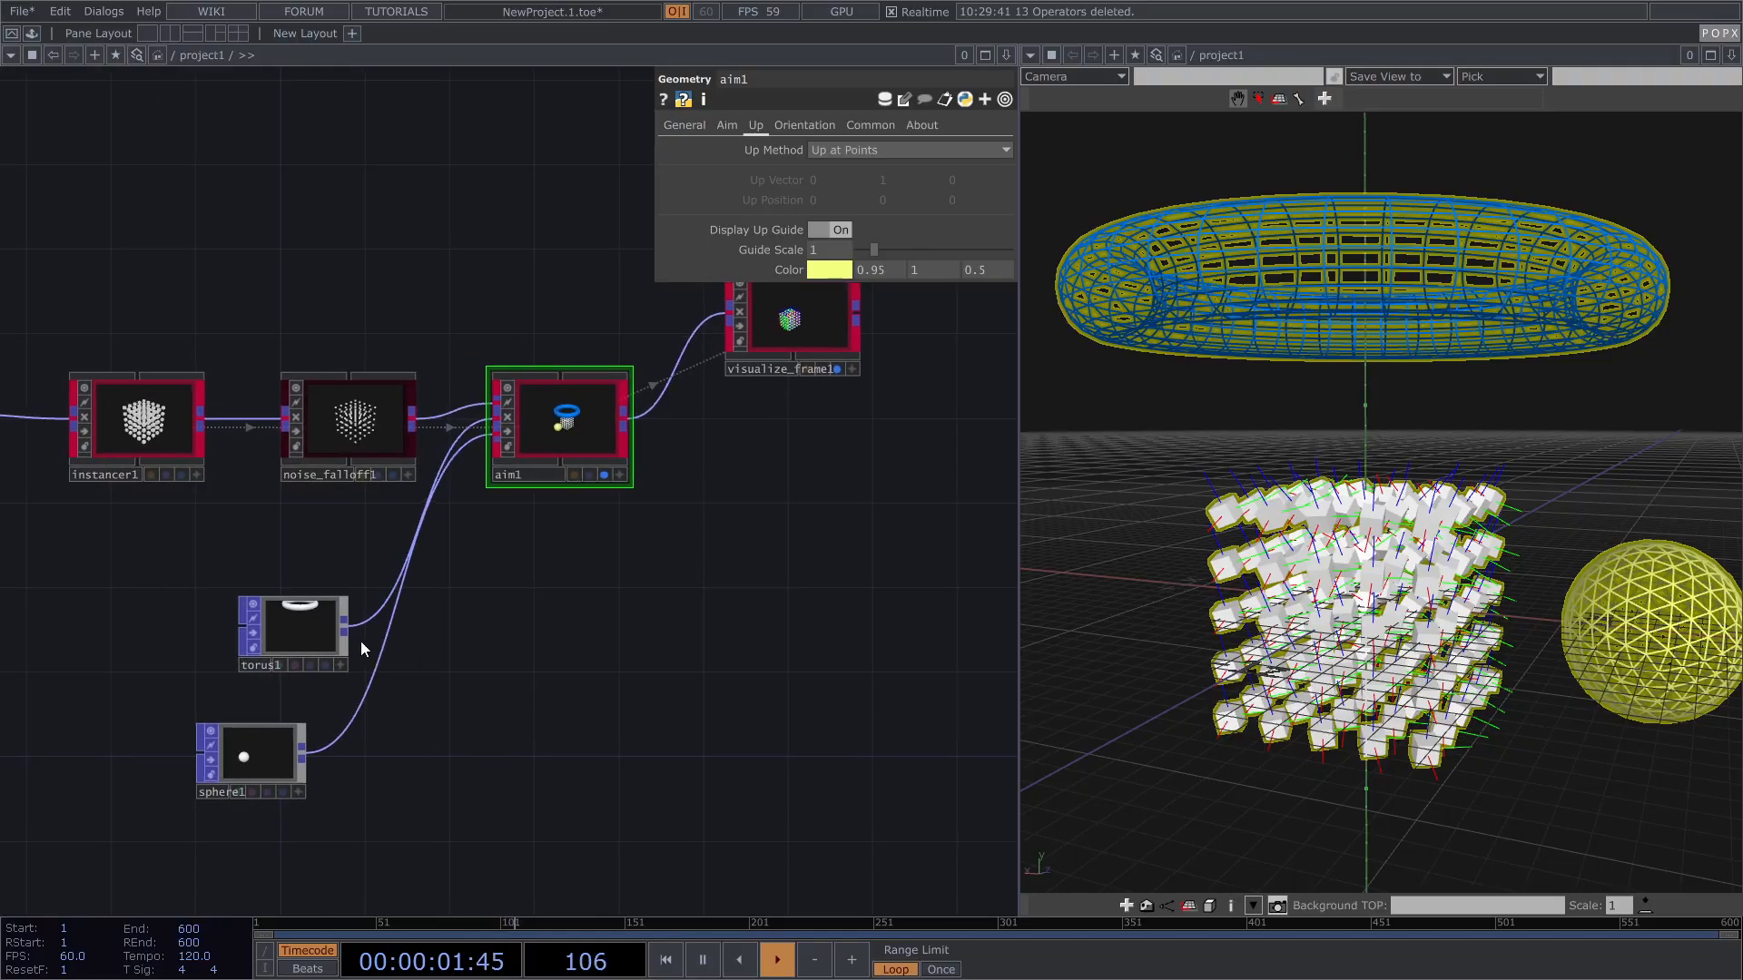
{"action": "scroll", "coordinate": [271, 645], "scroll_direction": "up", "scroll_amount": 4}
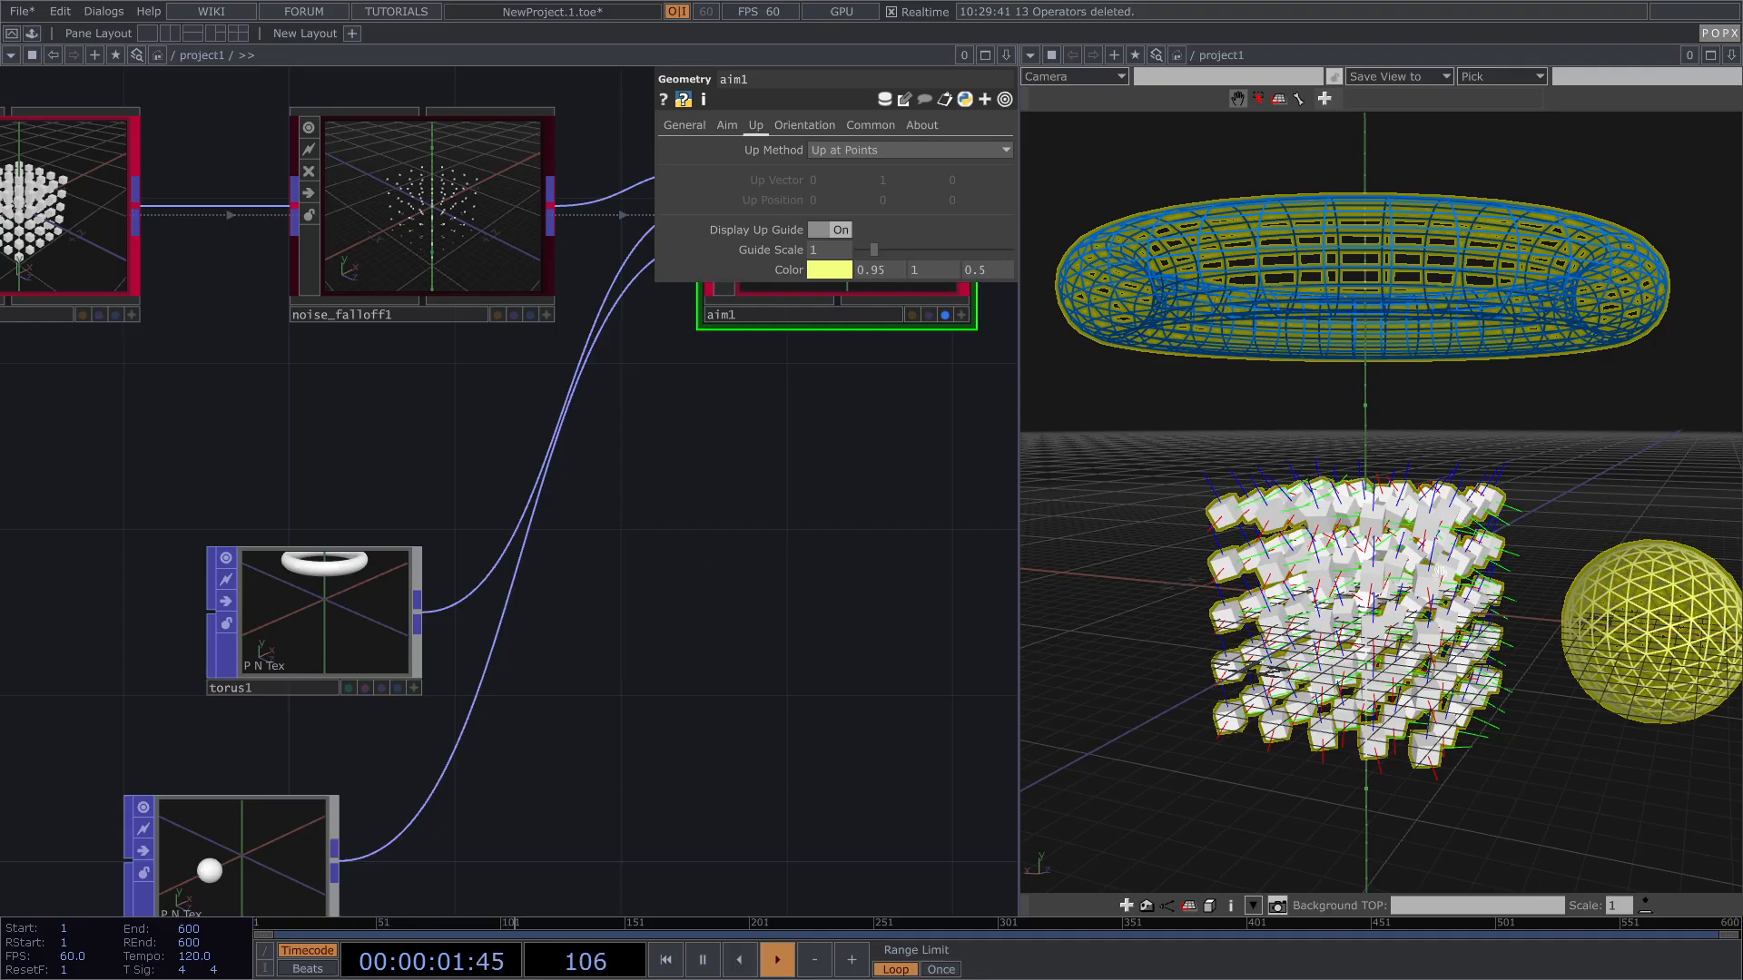
{"action": "key", "text": "h"}
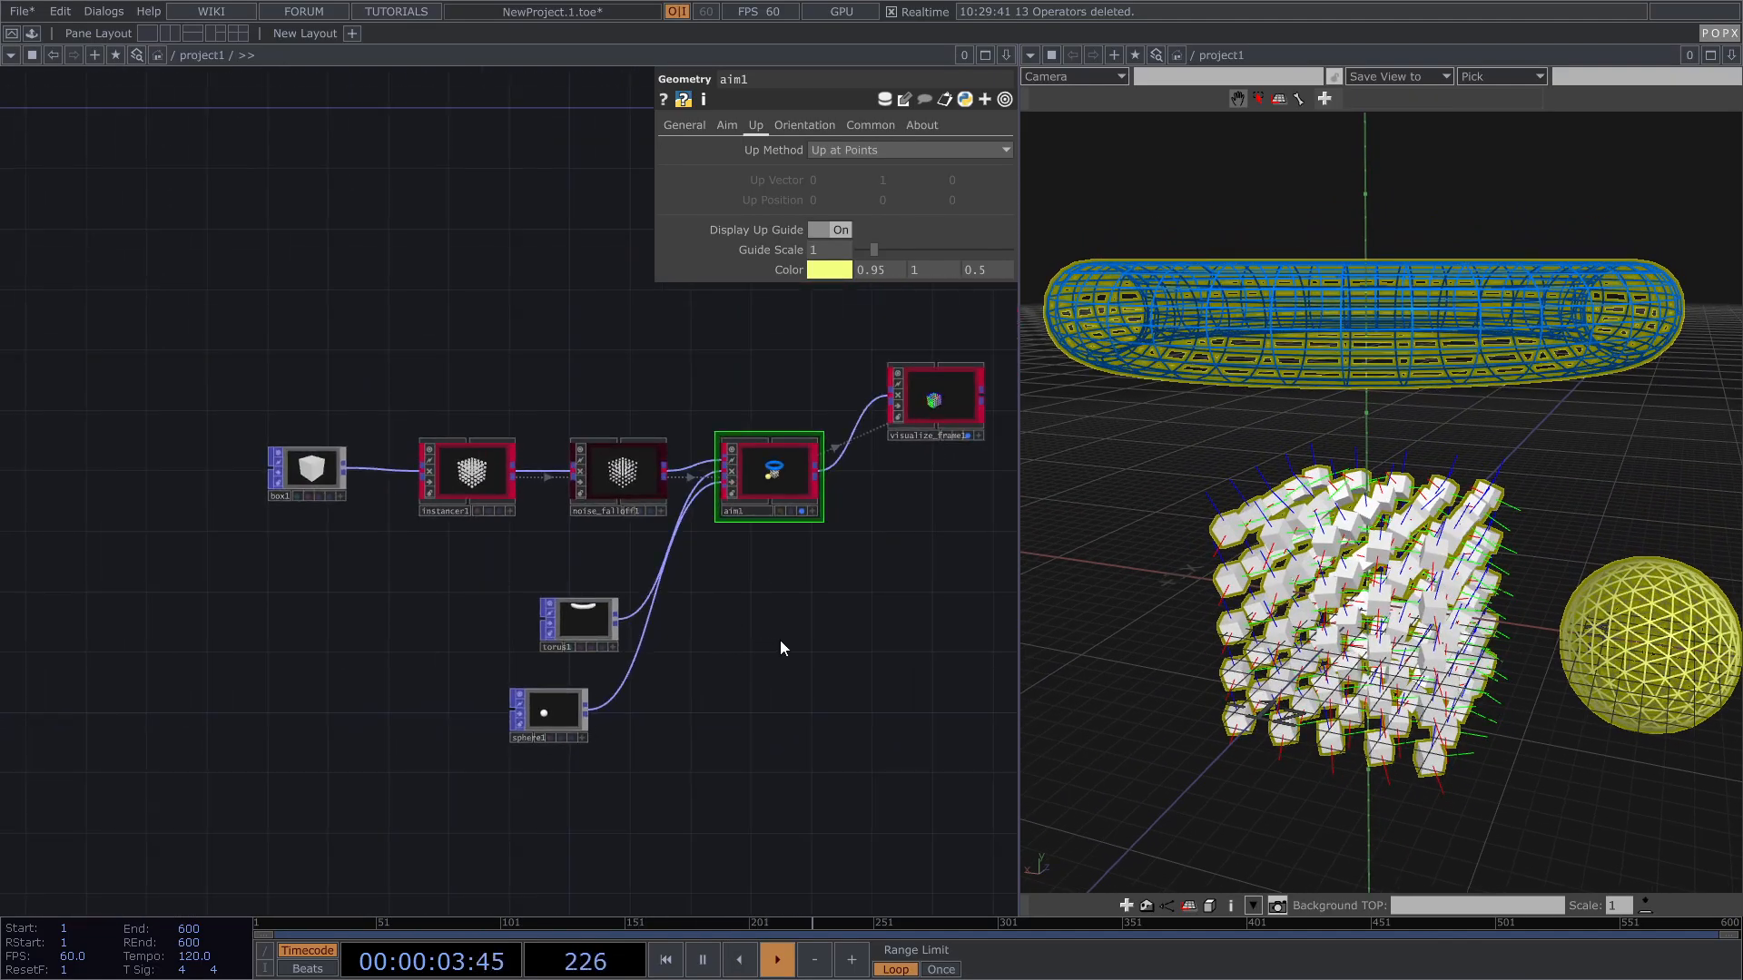
{"action": "left_click_drag", "start_coordinate": [95, 581], "coordinate": [214, 472]}
{"action": "middle_click_drag", "start_coordinate": [350, 537], "coordinate": [194, 553]}
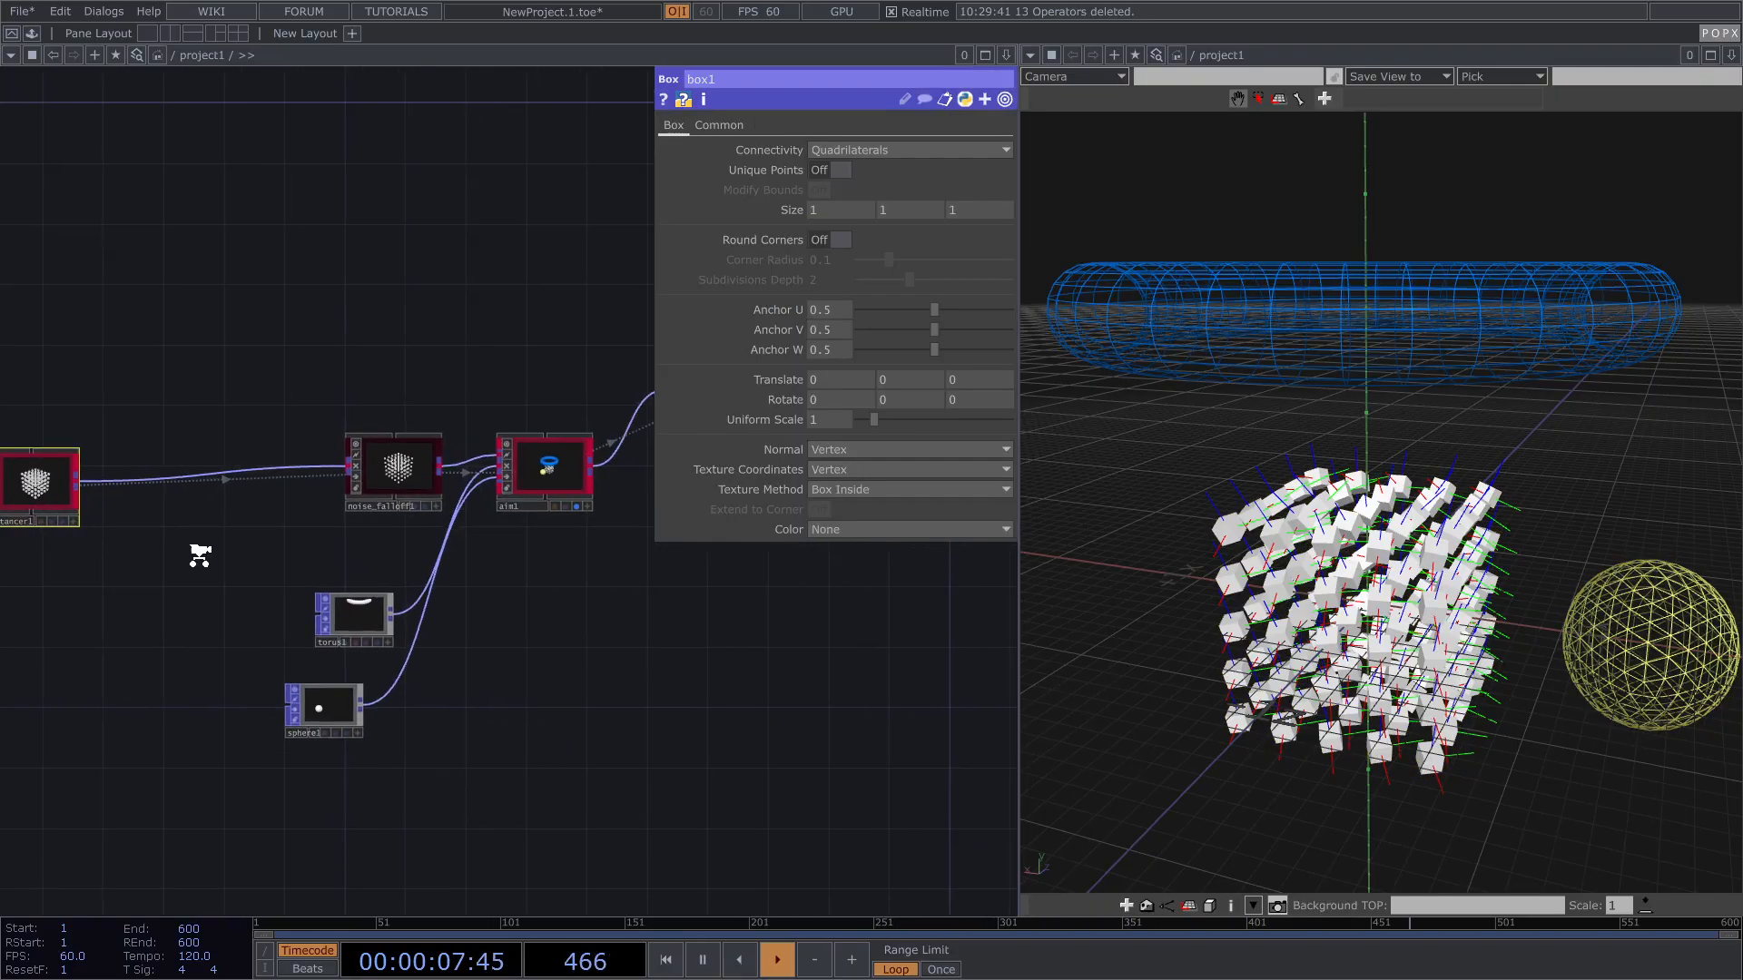
{"action": "scroll", "coordinate": [195, 553], "scroll_direction": "down", "scroll_amount": 2}
{"action": "left_click_drag", "start_coordinate": [220, 738], "coordinate": [302, 529]}
Step: Delete the four selected nodes and add a POPX Move Along Mesh node, move_along_mesh1
{"action": "key", "text": "Delete"}
{"action": "left_click_drag", "start_coordinate": [192, 593], "coordinate": [490, 577]}
{"action": "scroll", "coordinate": [459, 577], "scroll_direction": "up", "scroll_amount": 3}
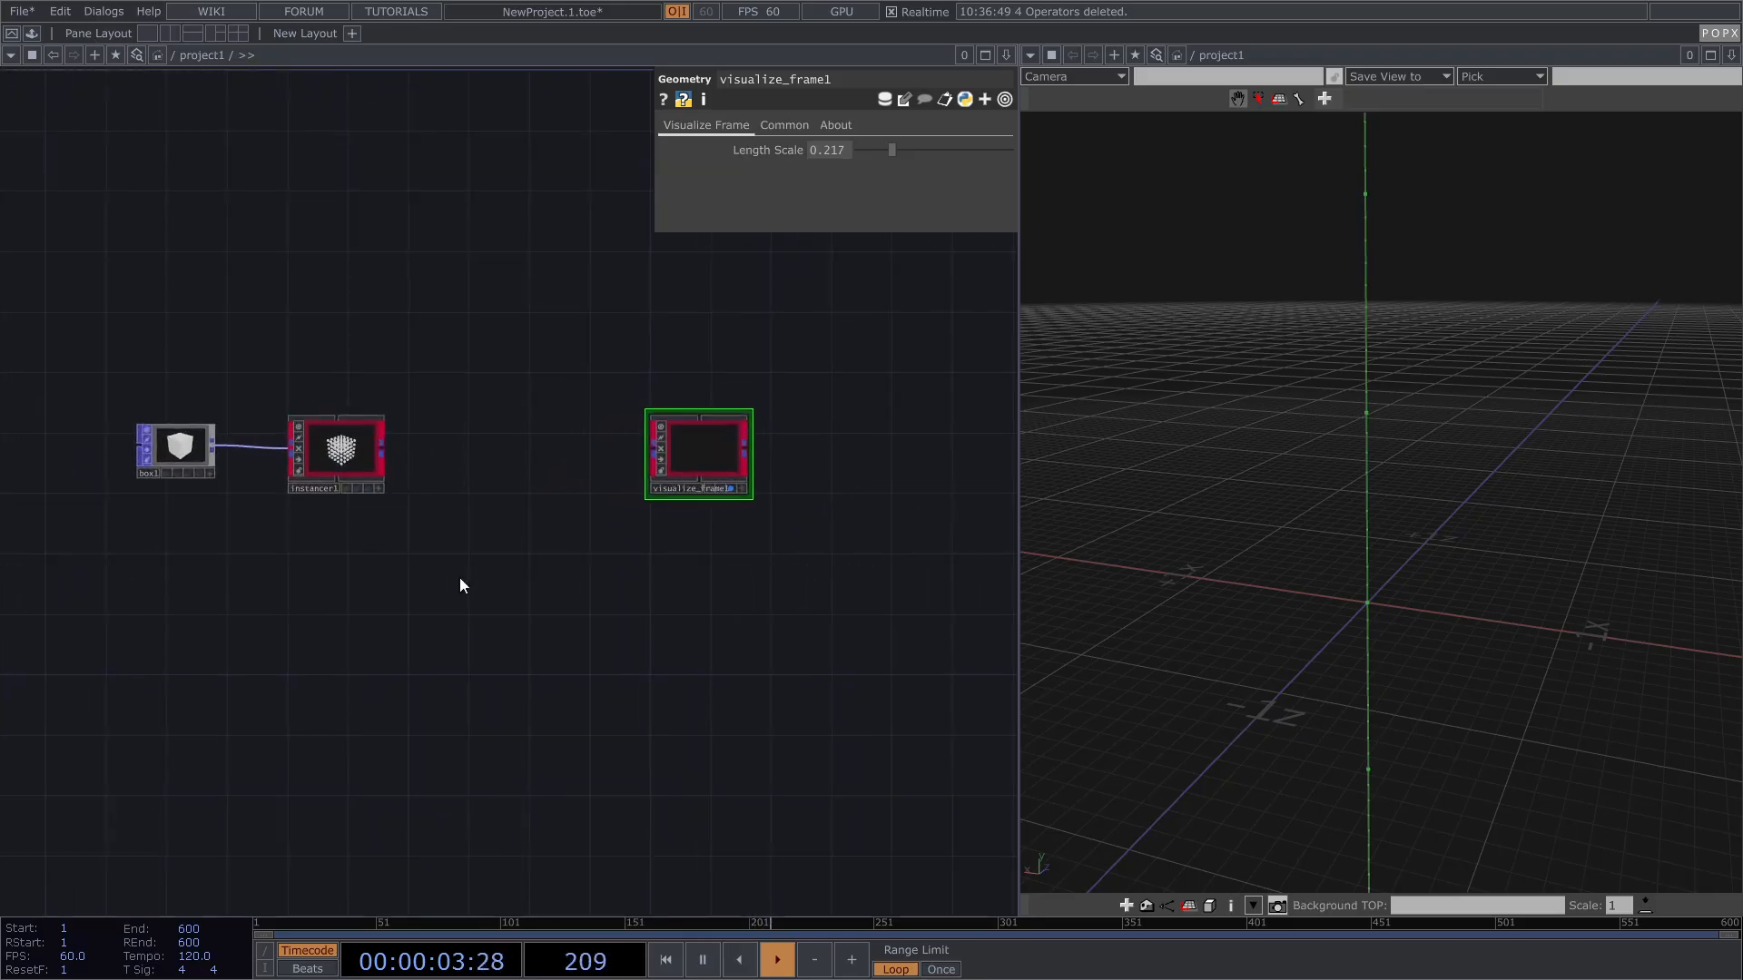
{"action": "key", "text": "Tab"}
{"action": "left_click", "coordinate": [416, 348]}
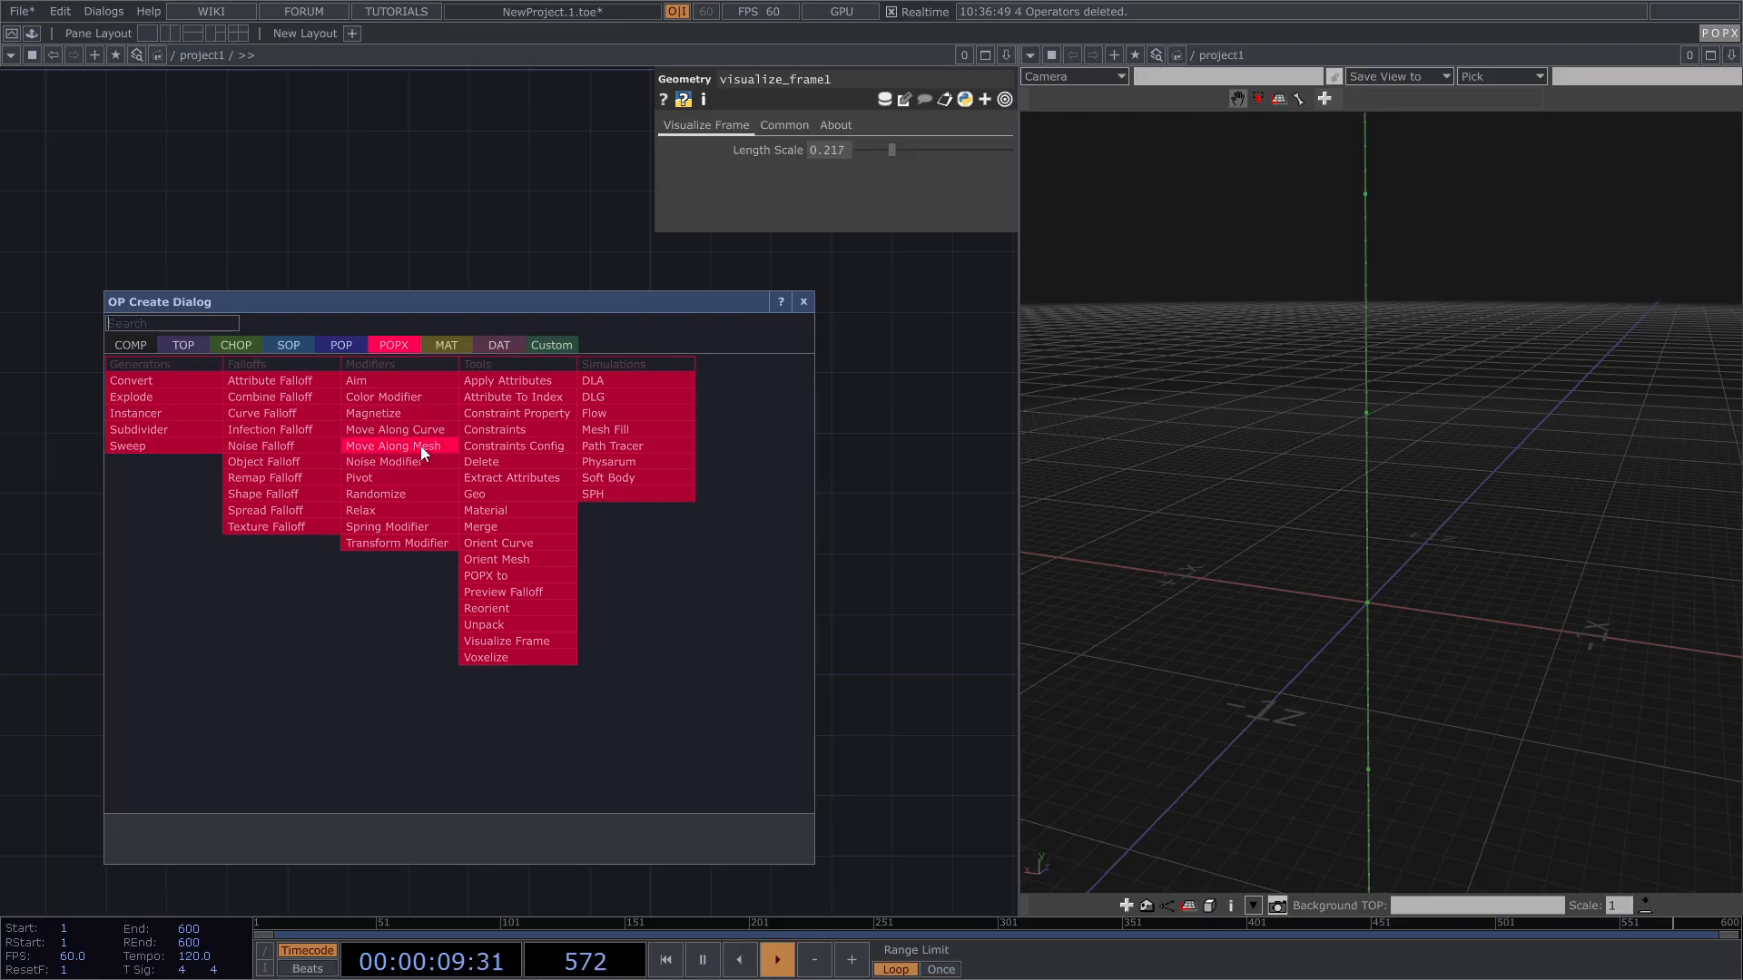
{"action": "left_click", "coordinate": [398, 445]}
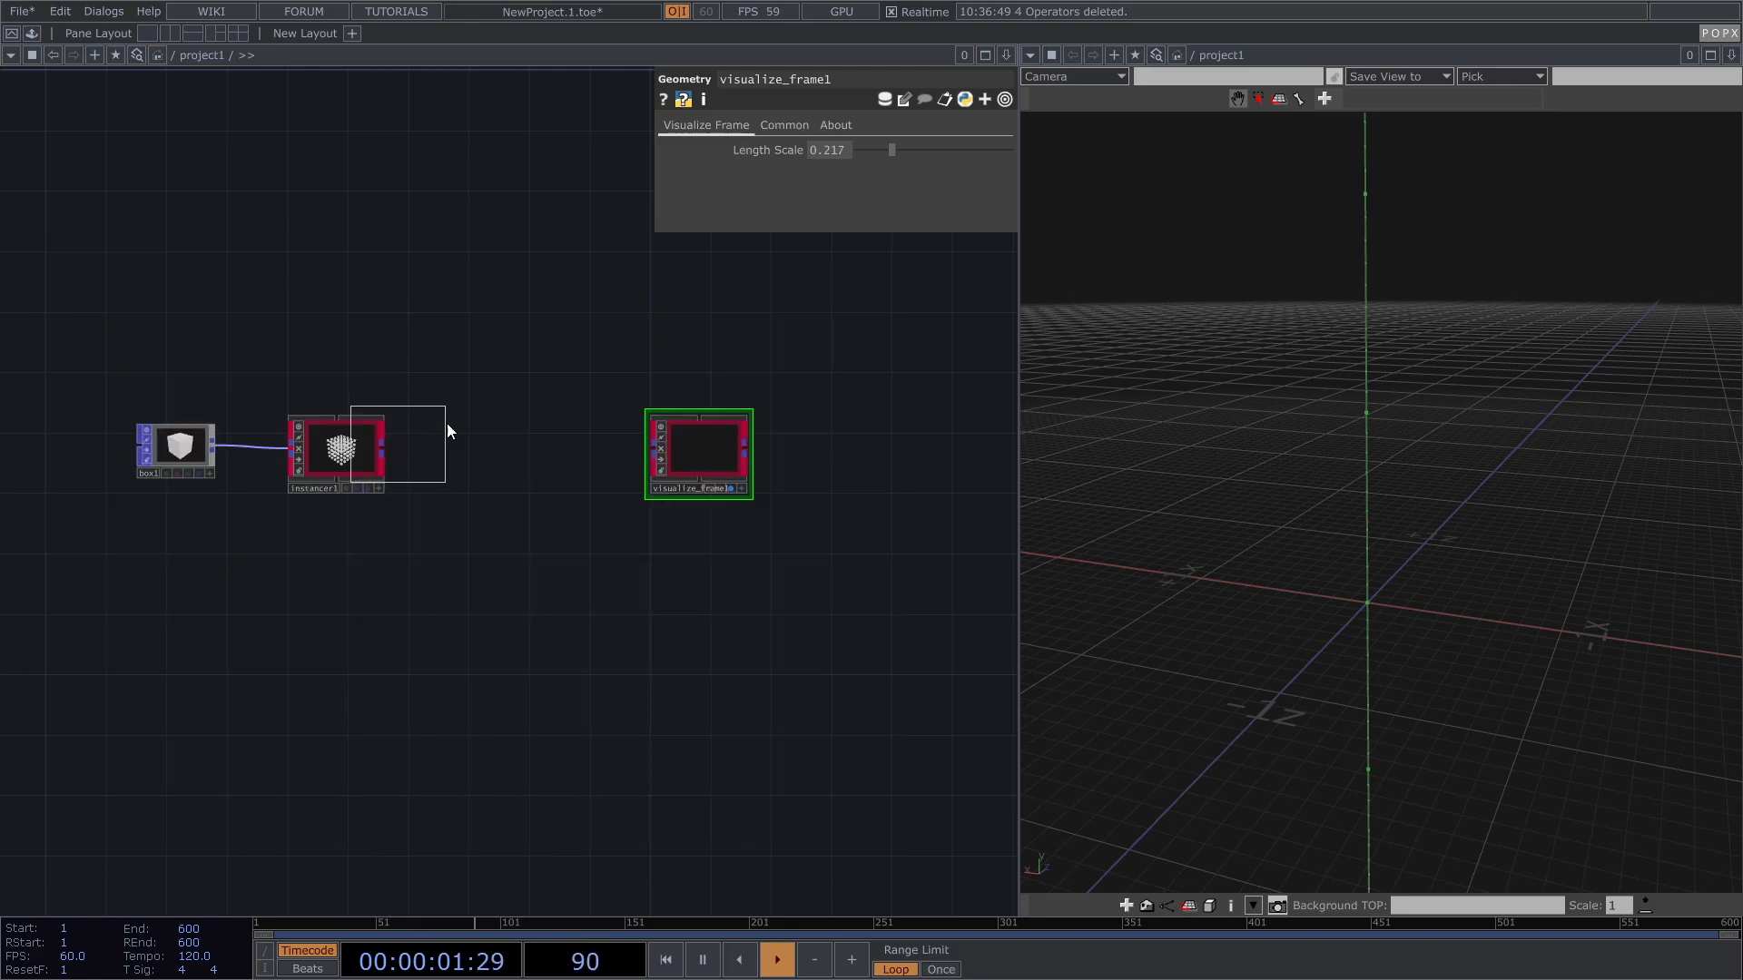
{"action": "left_click", "coordinate": [519, 458]}
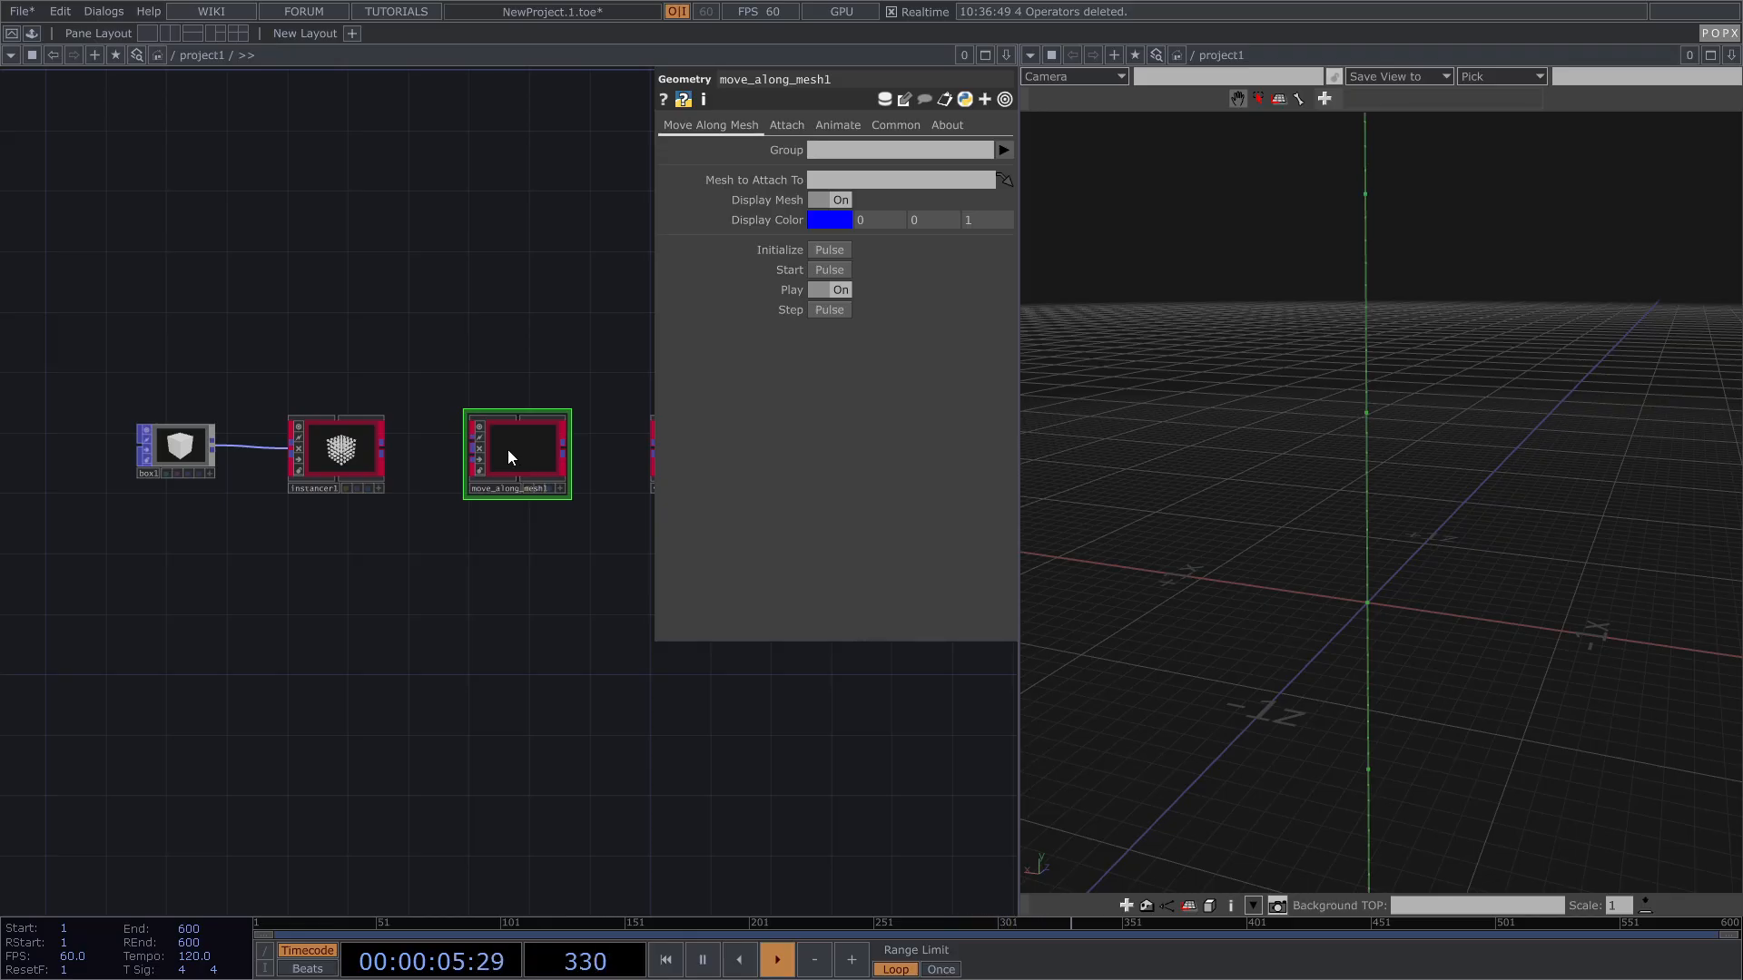
{"action": "scroll", "coordinate": [441, 456], "scroll_direction": "up", "scroll_amount": 3}
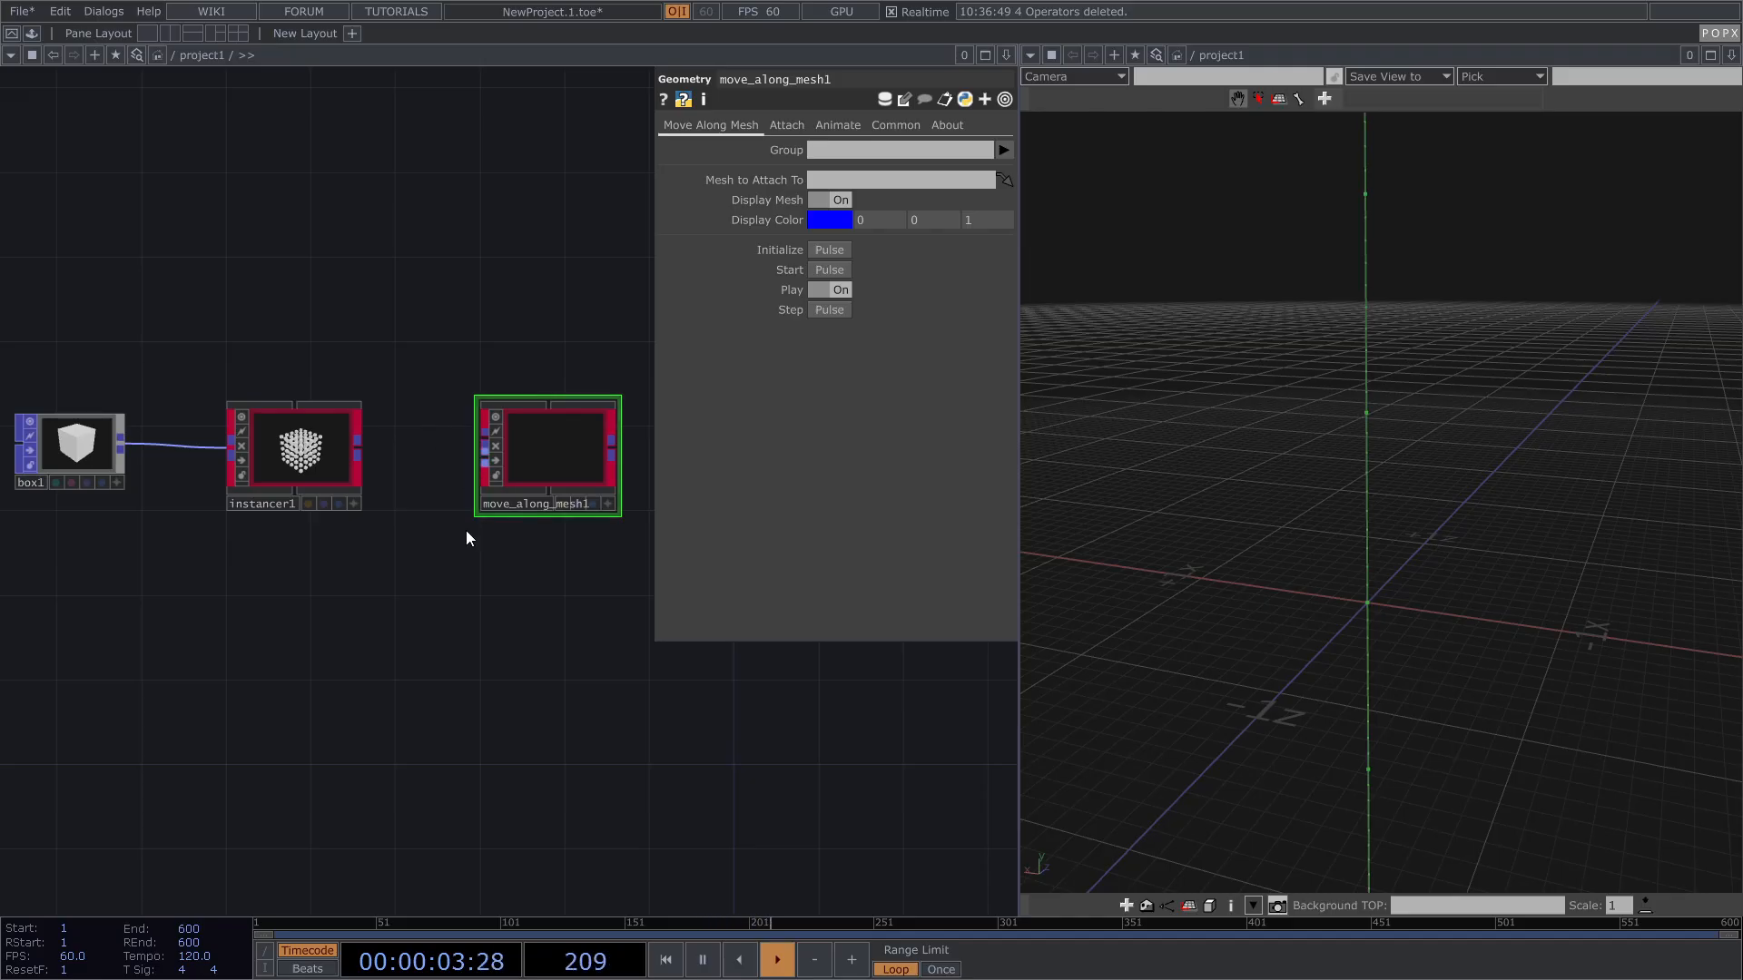
Step: Add a POP Sphere node, sphere1, to the network
{"action": "key", "text": "Tab"}
{"action": "type", "text": "s"}
{"action": "left_click", "coordinate": [237, 460]}
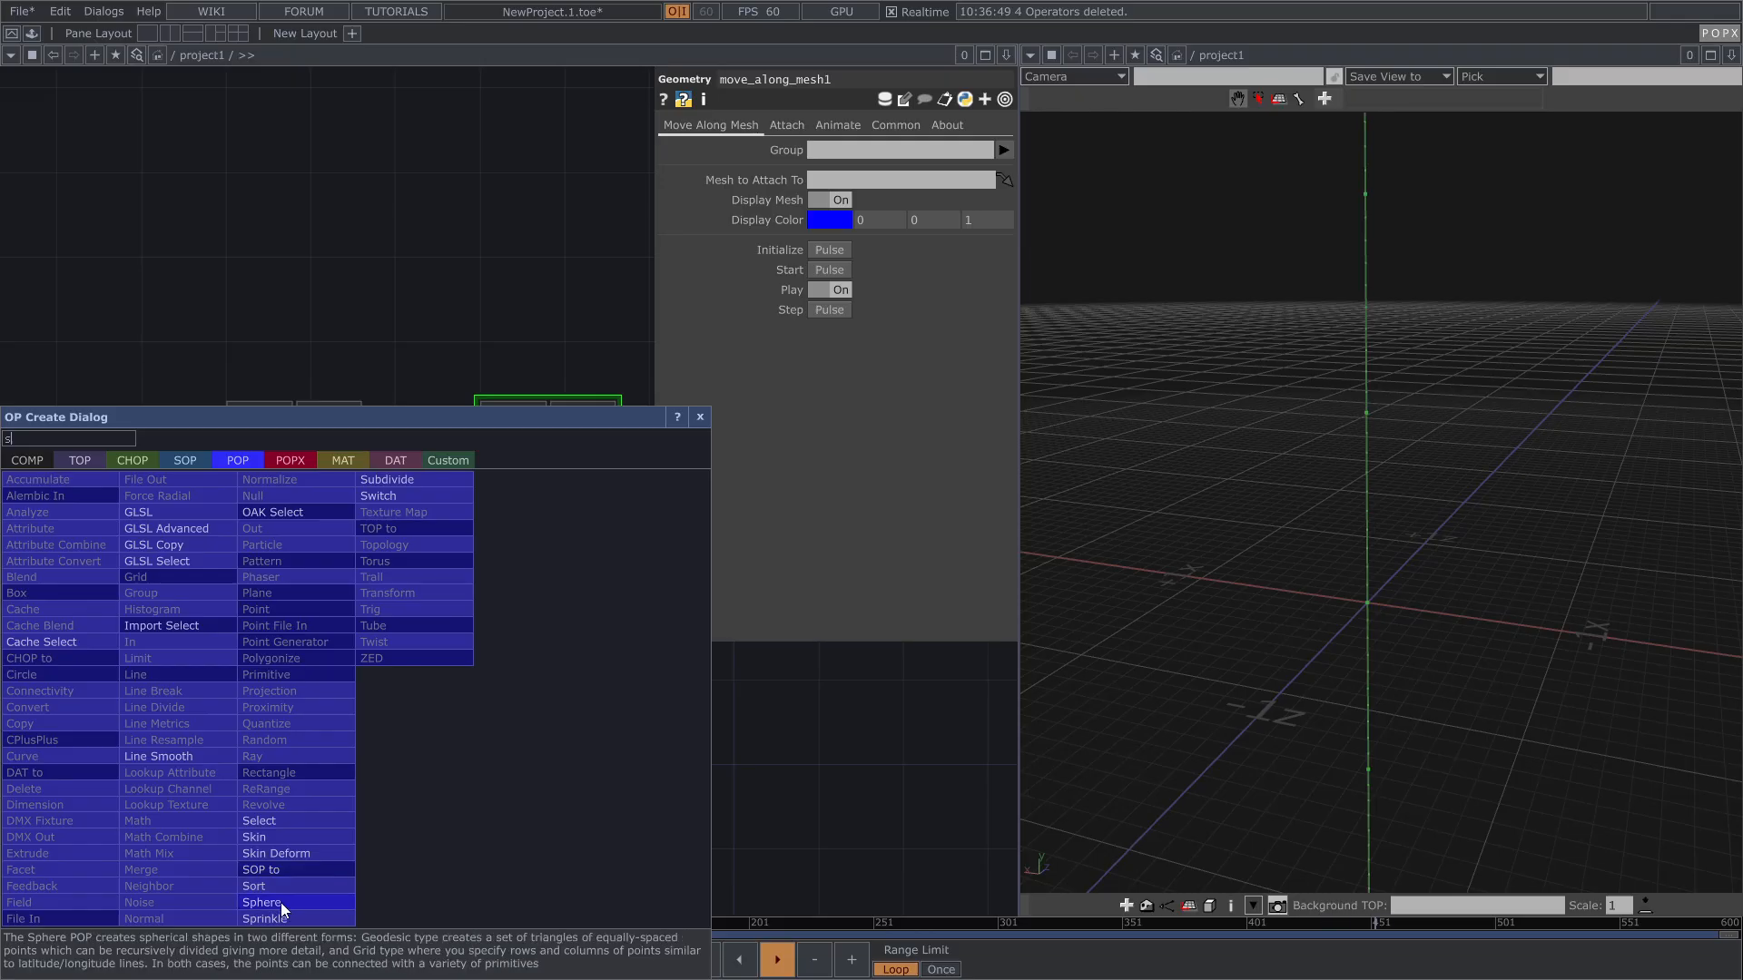
{"action": "left_click", "coordinate": [289, 897]}
{"action": "left_click", "coordinate": [277, 719]}
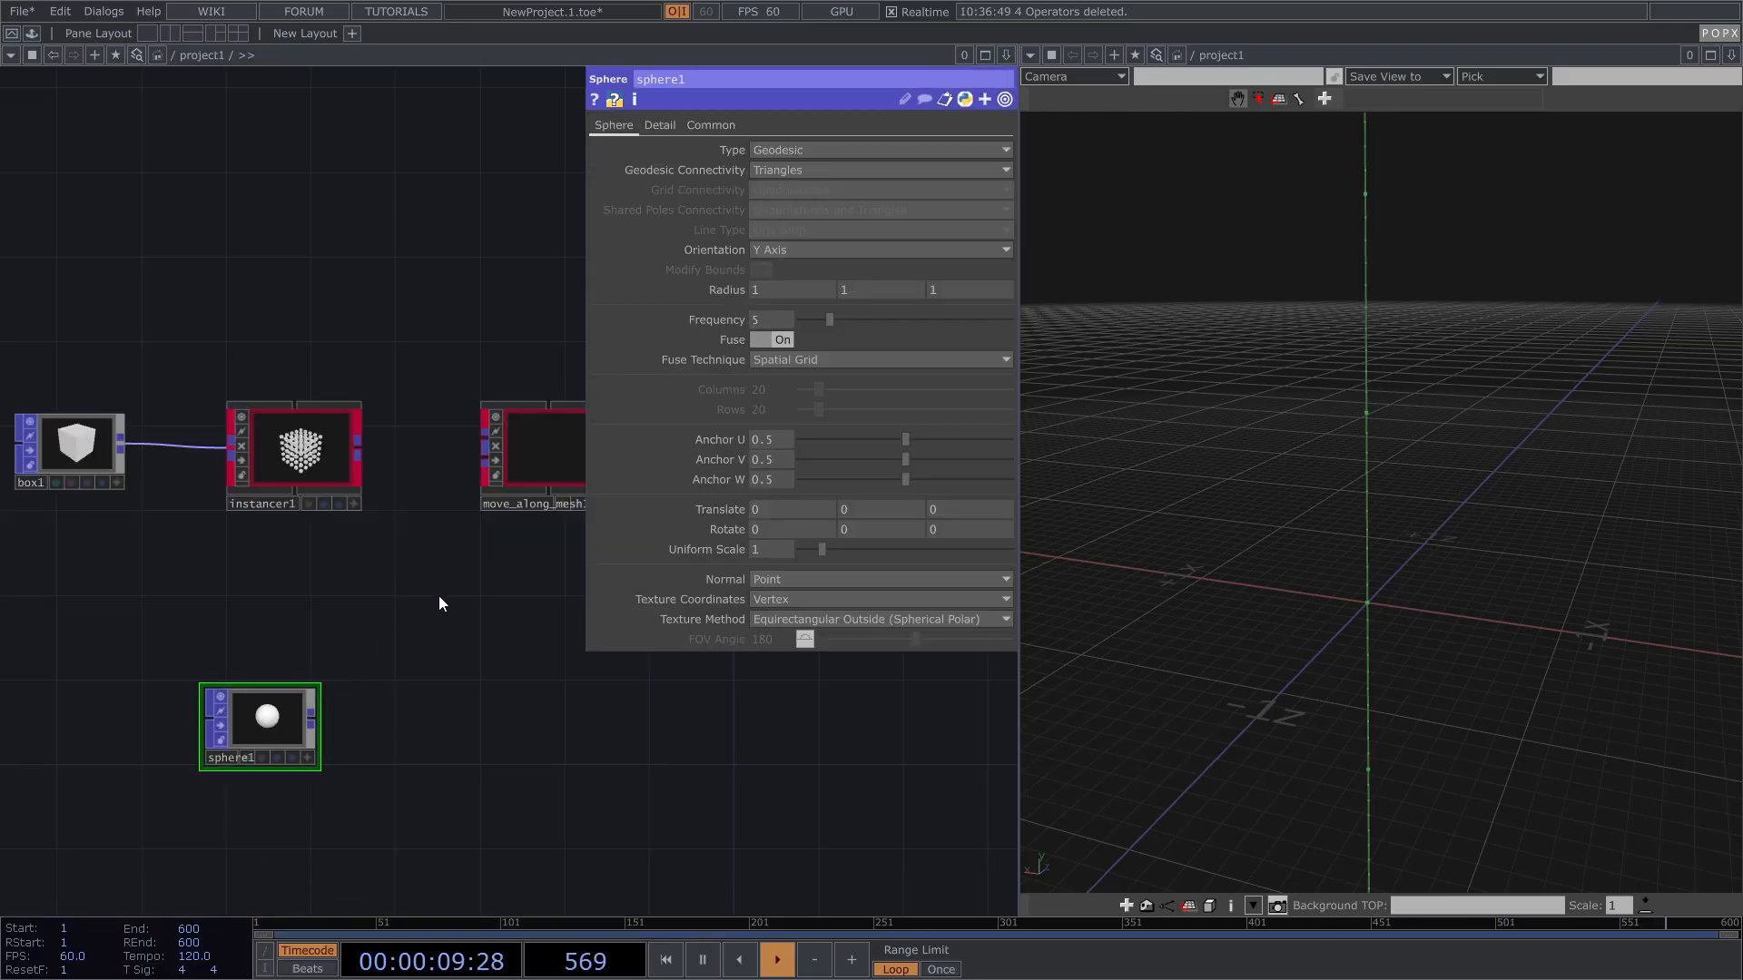
Step: Wire instancer1 into move_along_mesh1 and display move_along_mesh1's cubes in the viewer
{"action": "left_click_drag", "start_coordinate": [318, 467], "coordinate": [423, 454]}
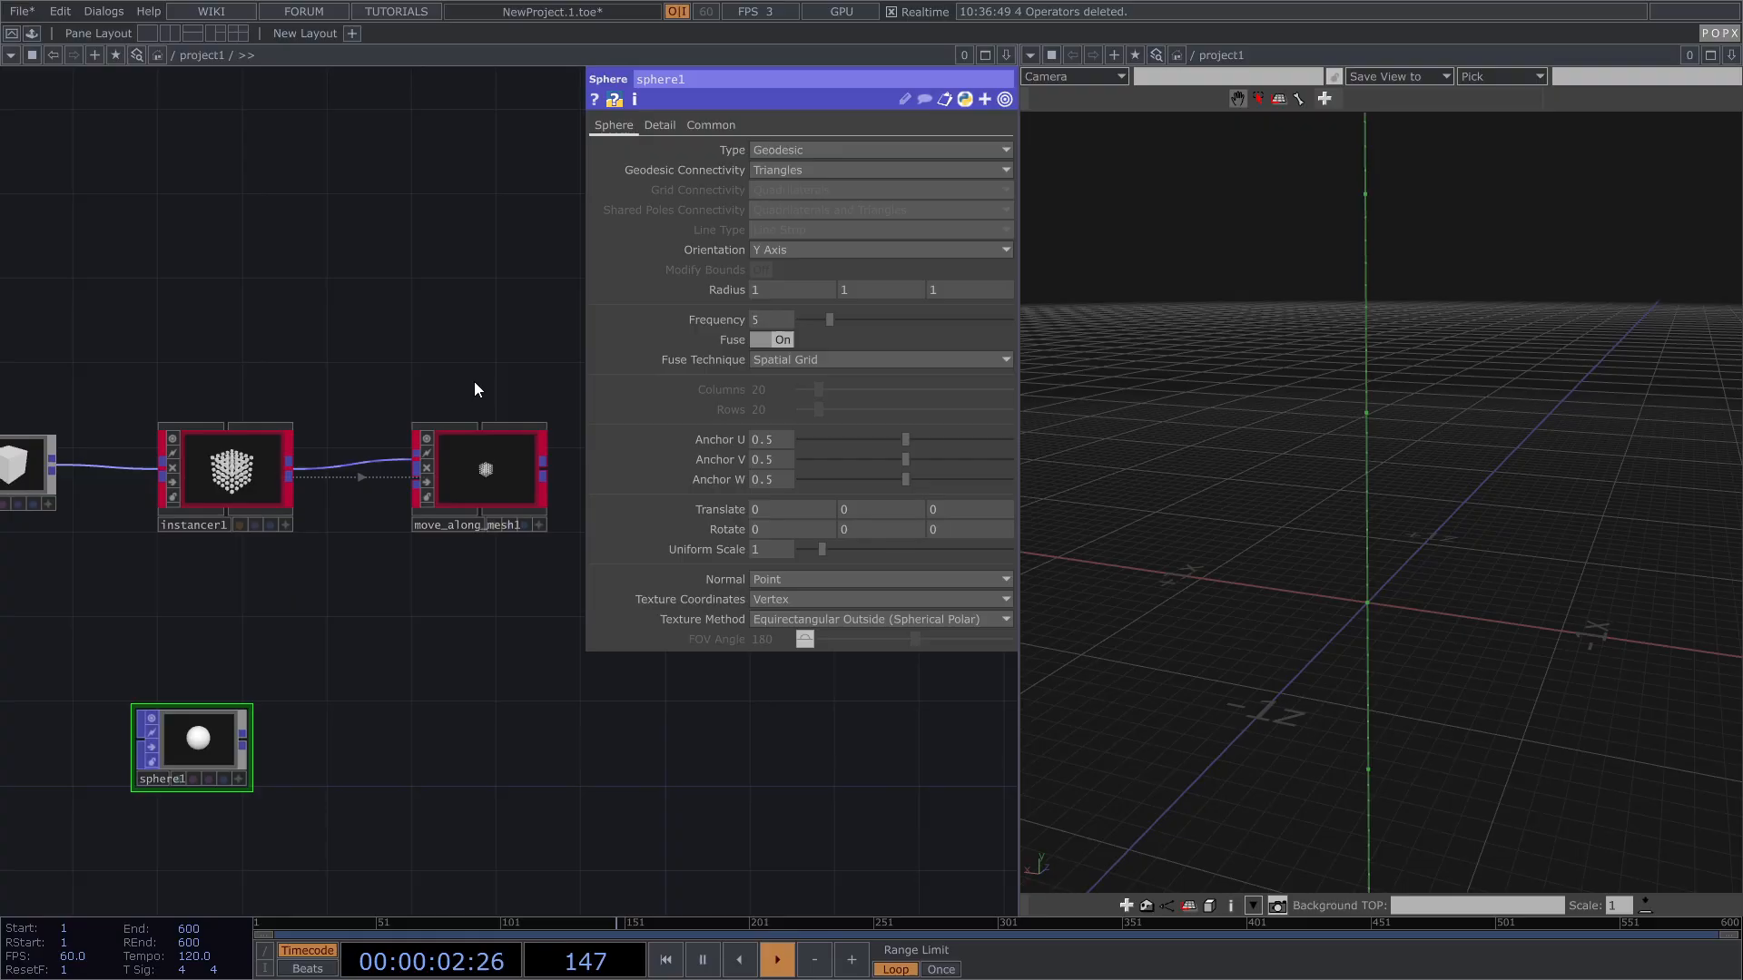
{"action": "scroll", "coordinate": [490, 534], "scroll_direction": "up", "scroll_amount": 3}
{"action": "left_click", "coordinate": [482, 530]}
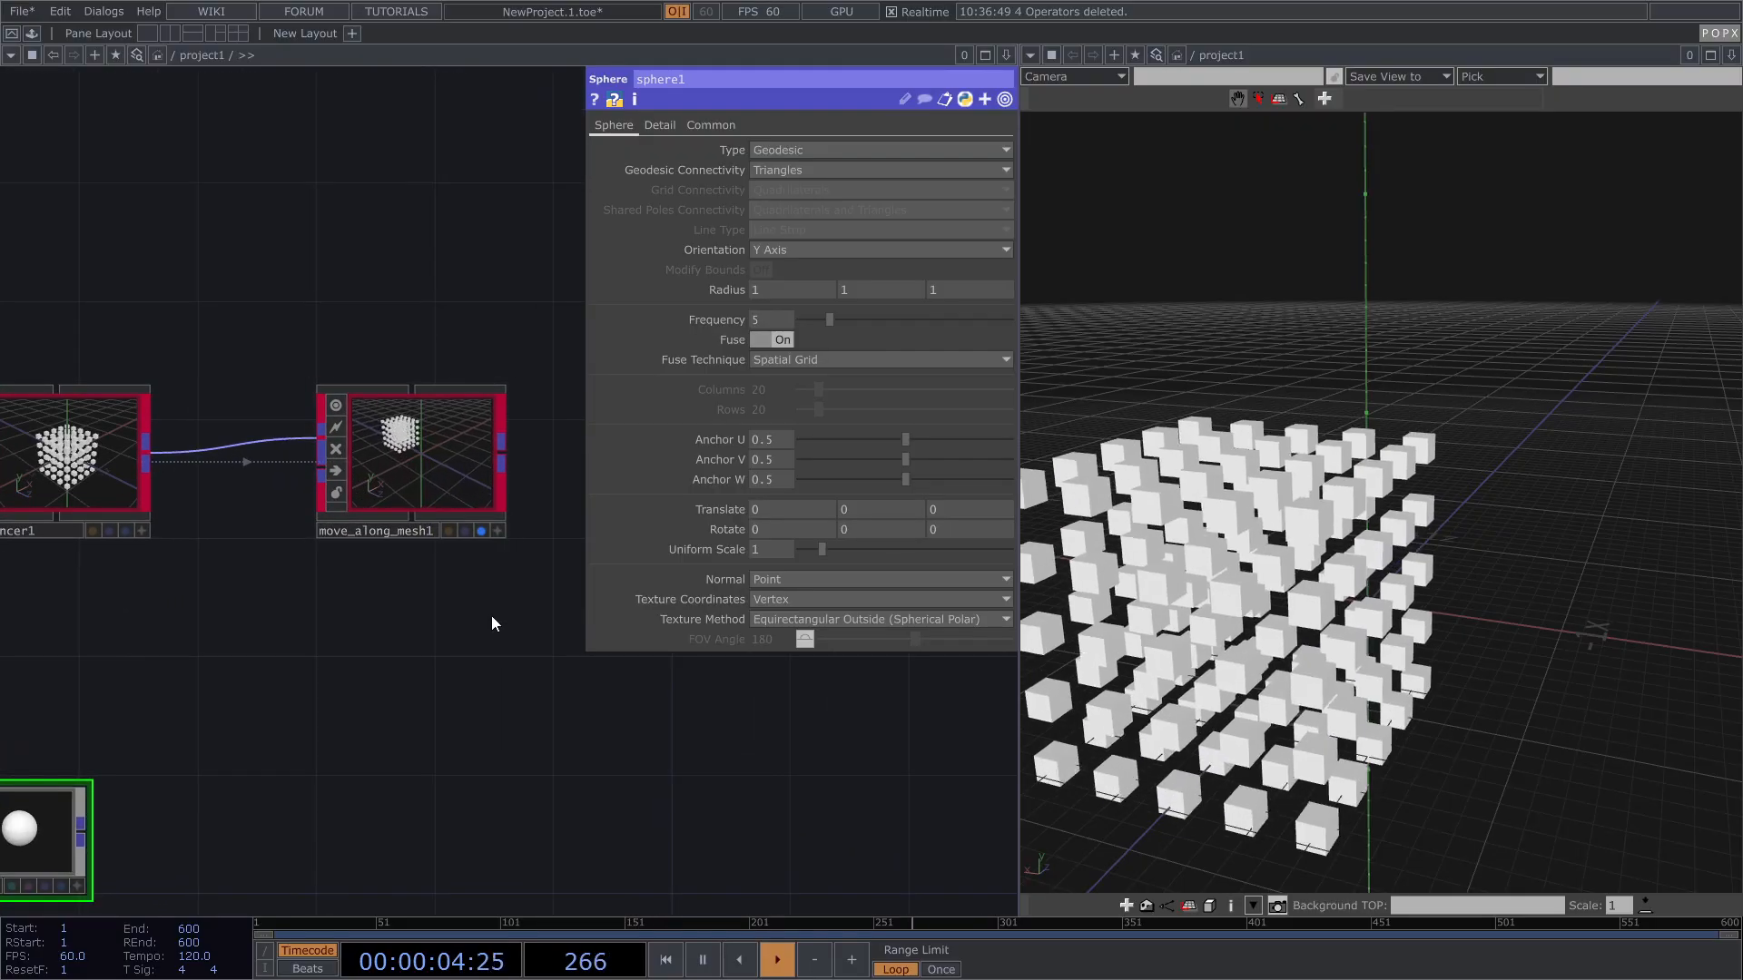
{"action": "scroll", "coordinate": [1372, 490], "scroll_direction": "down", "scroll_amount": 5}
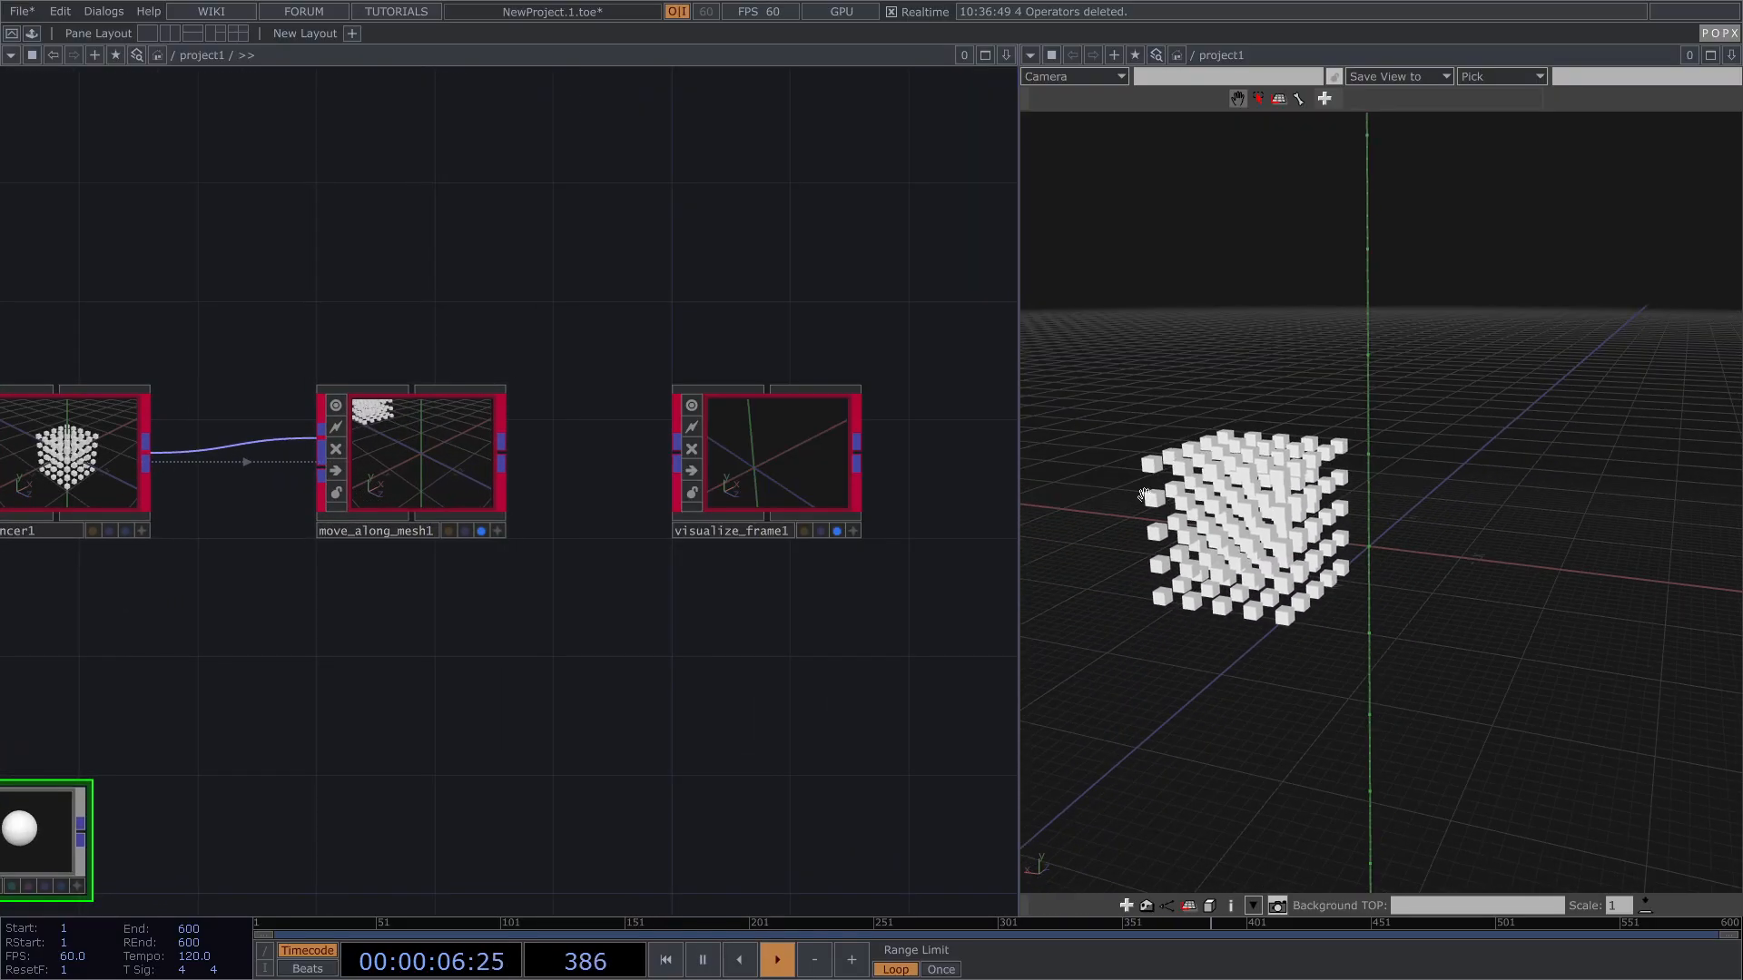
Step: Connect sphere1 as move_along_mesh1's mesh input
{"action": "left_click_drag", "start_coordinate": [1372, 489], "coordinate": [1416, 507]}
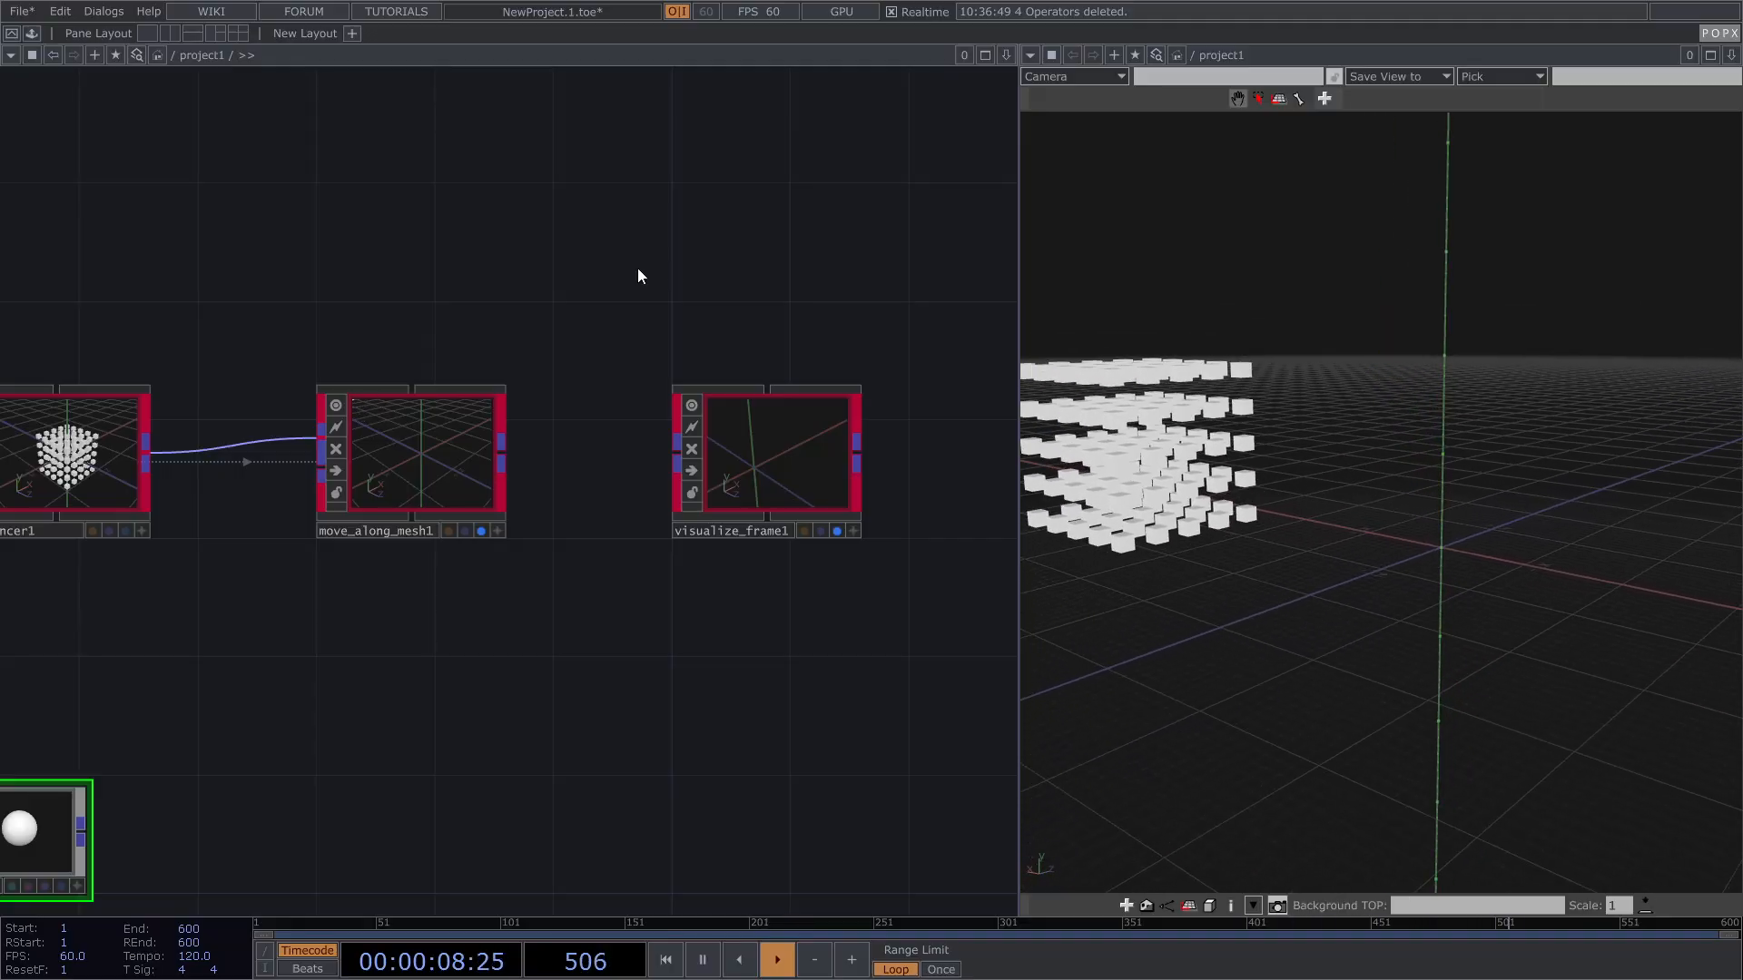
{"action": "left_click_drag", "start_coordinate": [125, 826], "coordinate": [309, 769]}
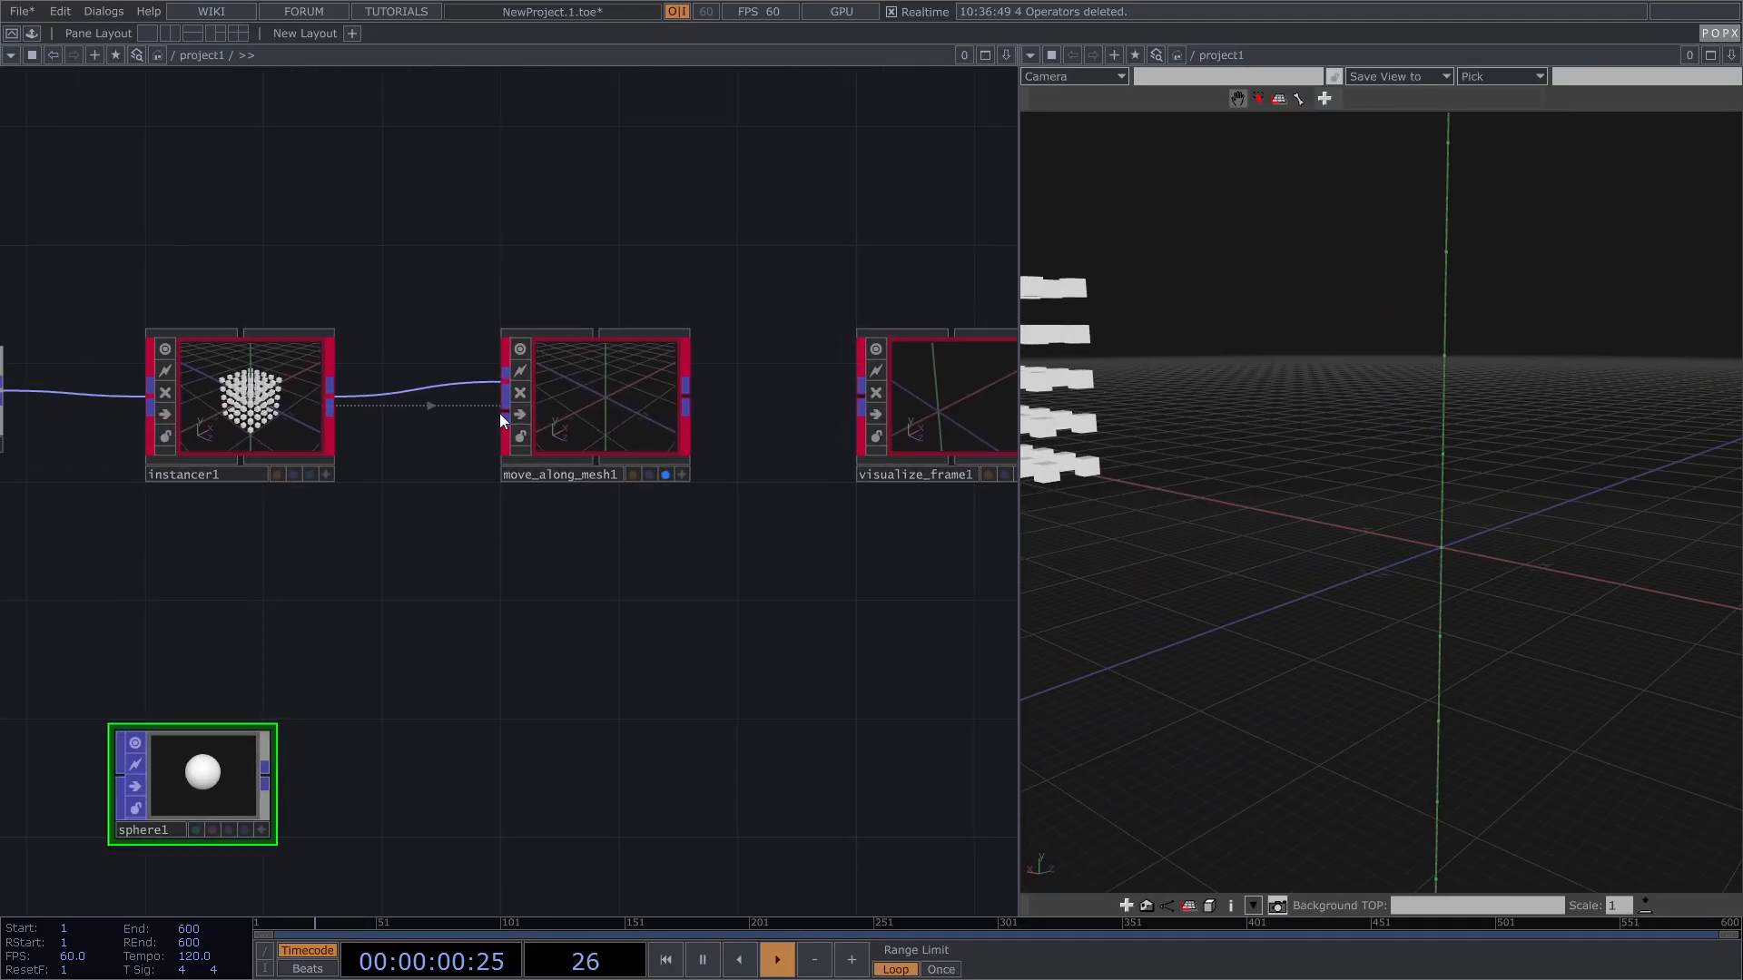
{"action": "left_click_drag", "start_coordinate": [553, 260], "coordinate": [509, 341]}
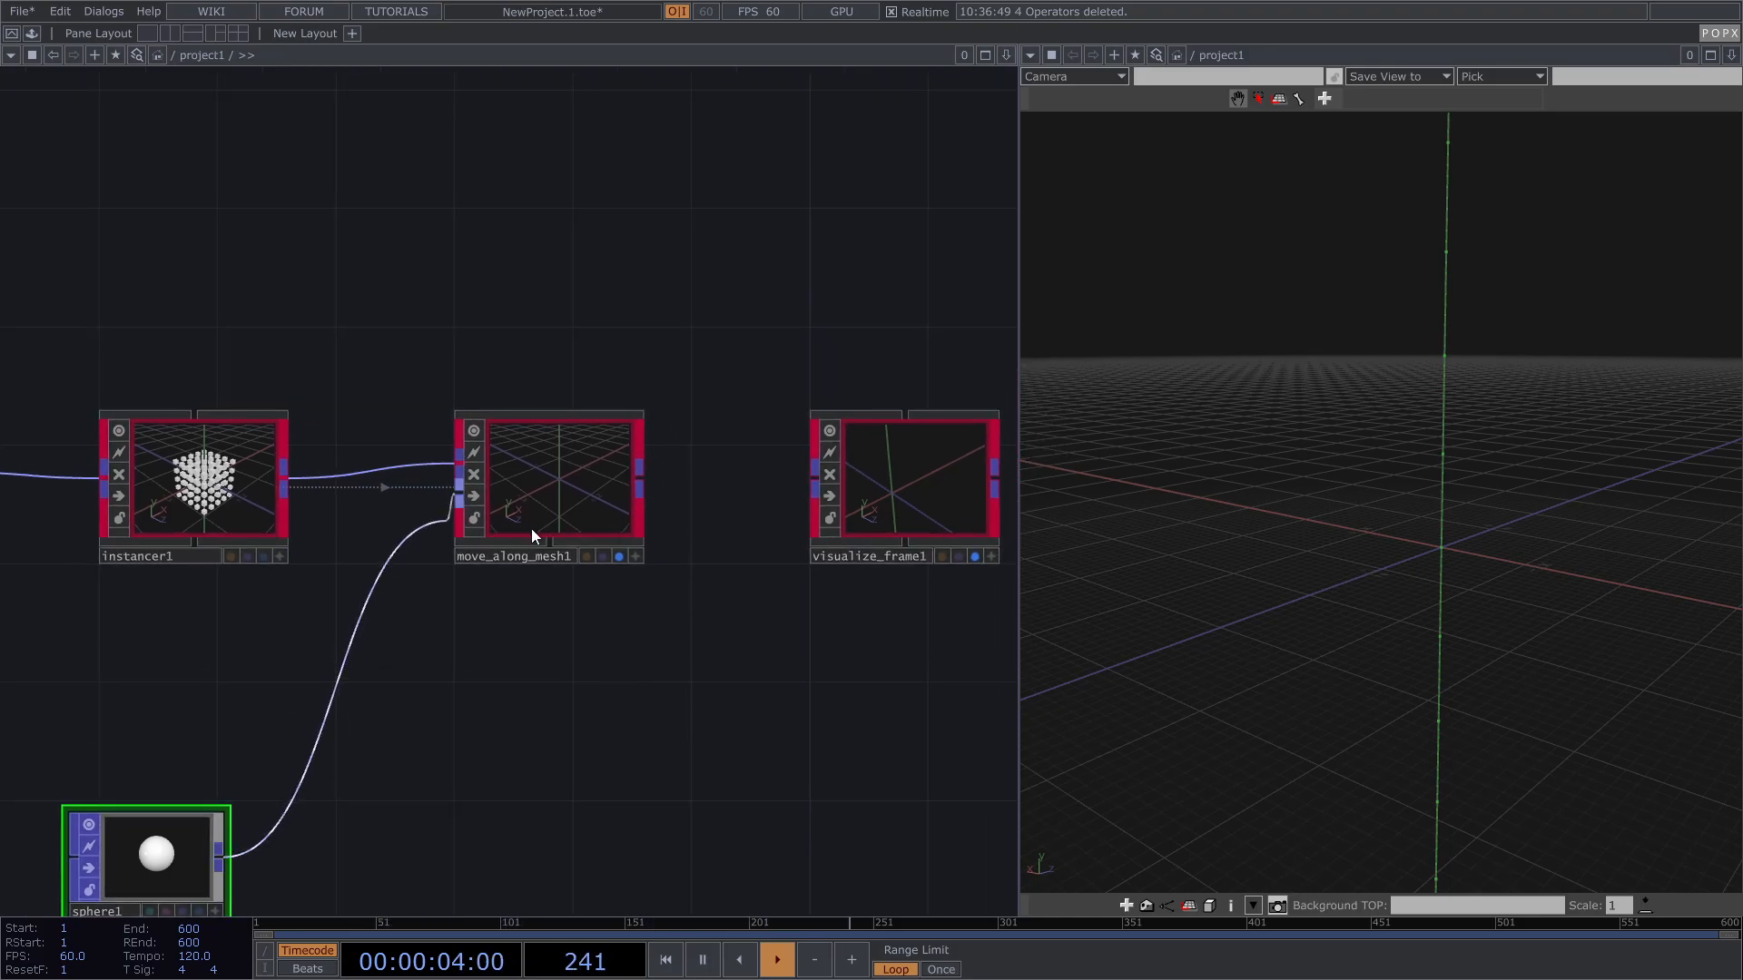
Step: Add a Keyboard In CHOP, keyboardin1, to the network
{"action": "left_click_drag", "start_coordinate": [515, 356], "coordinate": [401, 410]}
{"action": "key", "text": "Tab"}
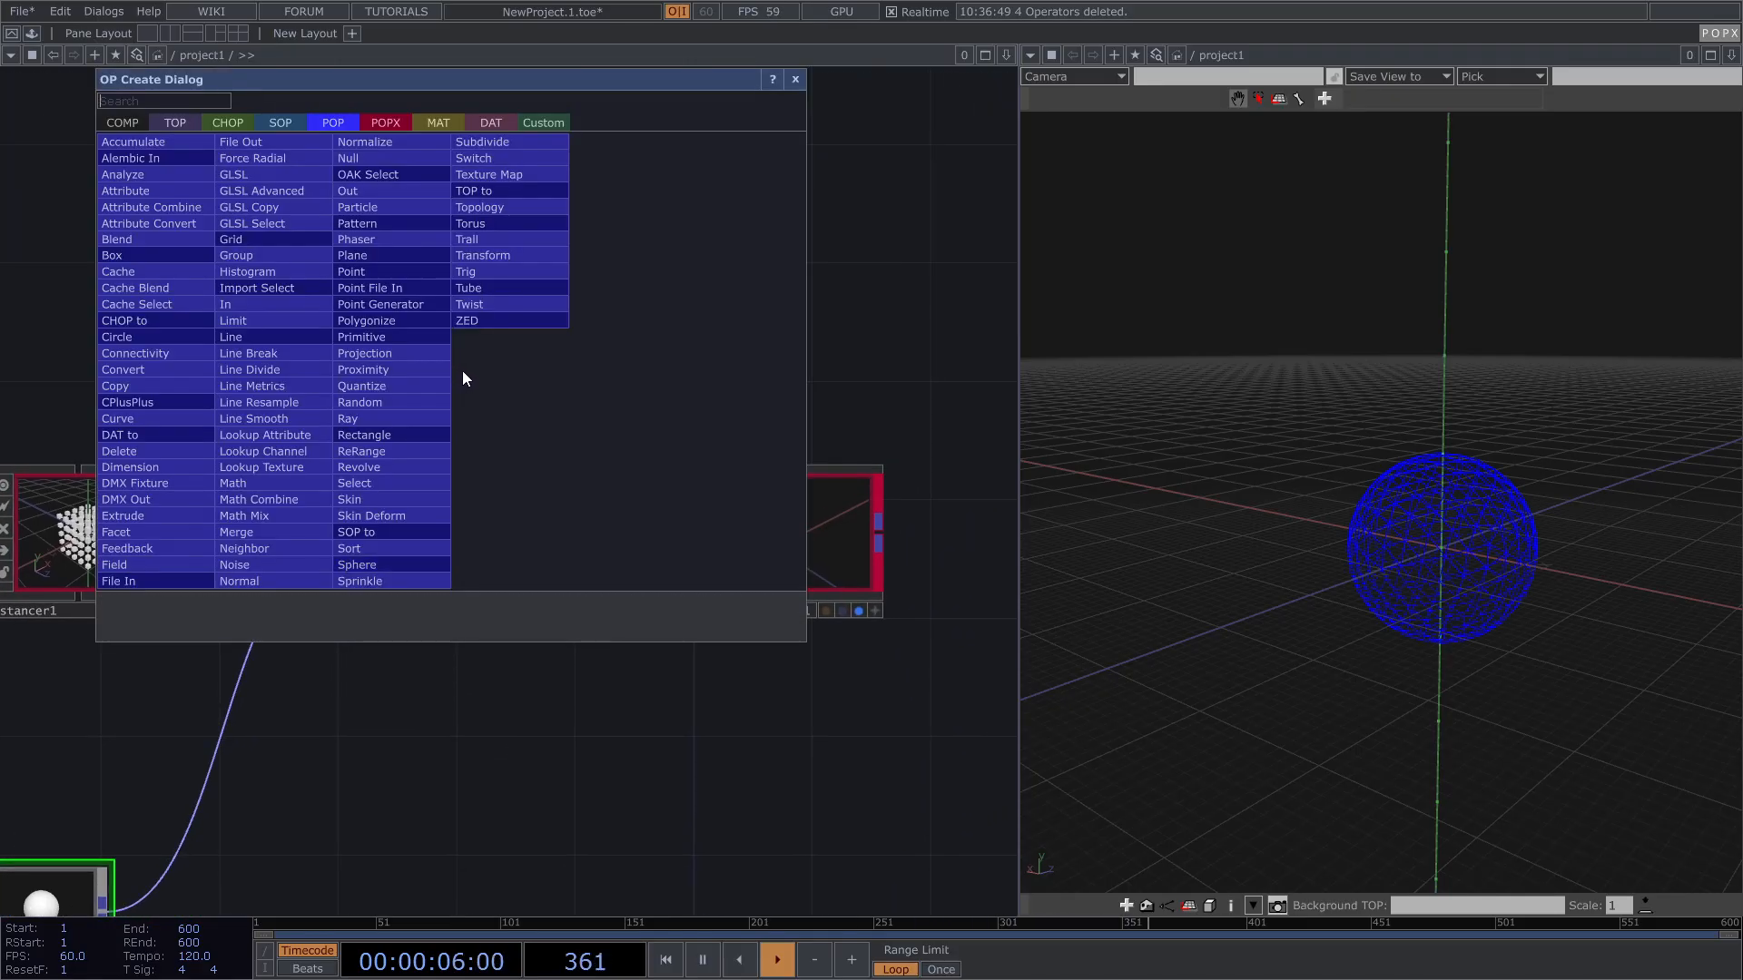
{"action": "left_click", "coordinate": [228, 123]}
{"action": "type", "text": "k"}
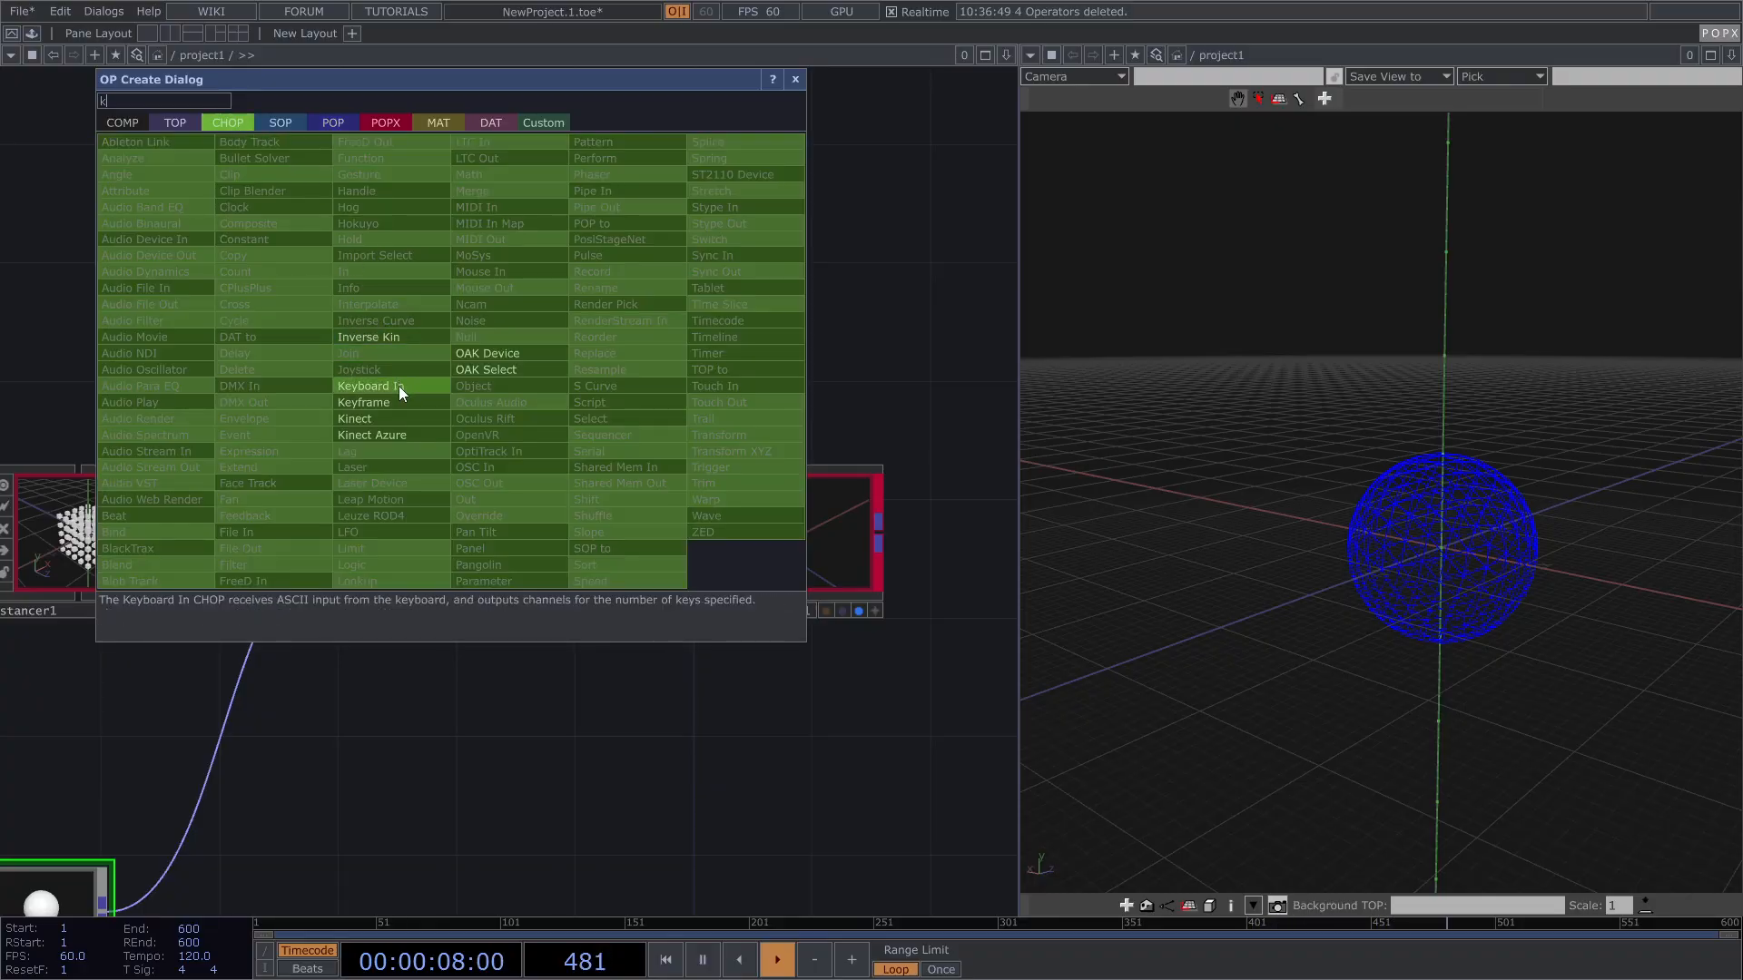
{"action": "left_click", "coordinate": [399, 385]}
{"action": "left_click", "coordinate": [424, 300]}
Step: Reference keyboardin1's k1 channel in move_along_mesh1's Play parameter and trigger it to move the cubes
{"action": "left_click_drag", "start_coordinate": [438, 298], "coordinate": [758, 320]}
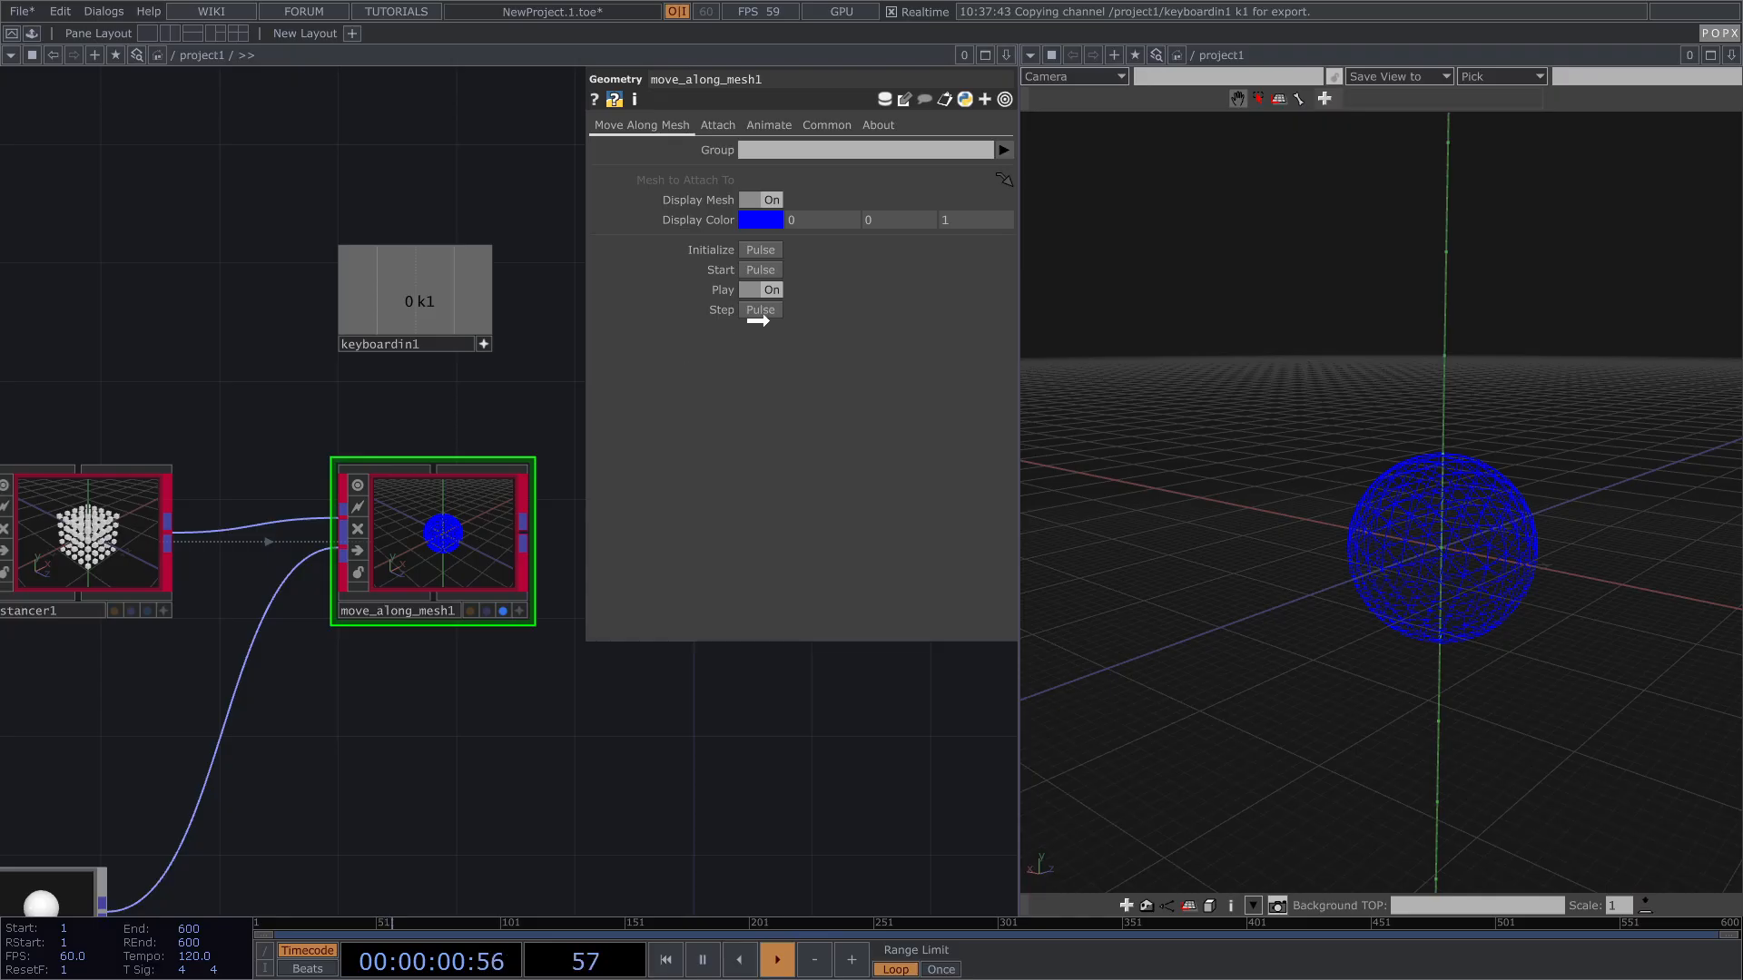
{"action": "left_click", "coordinate": [786, 269]}
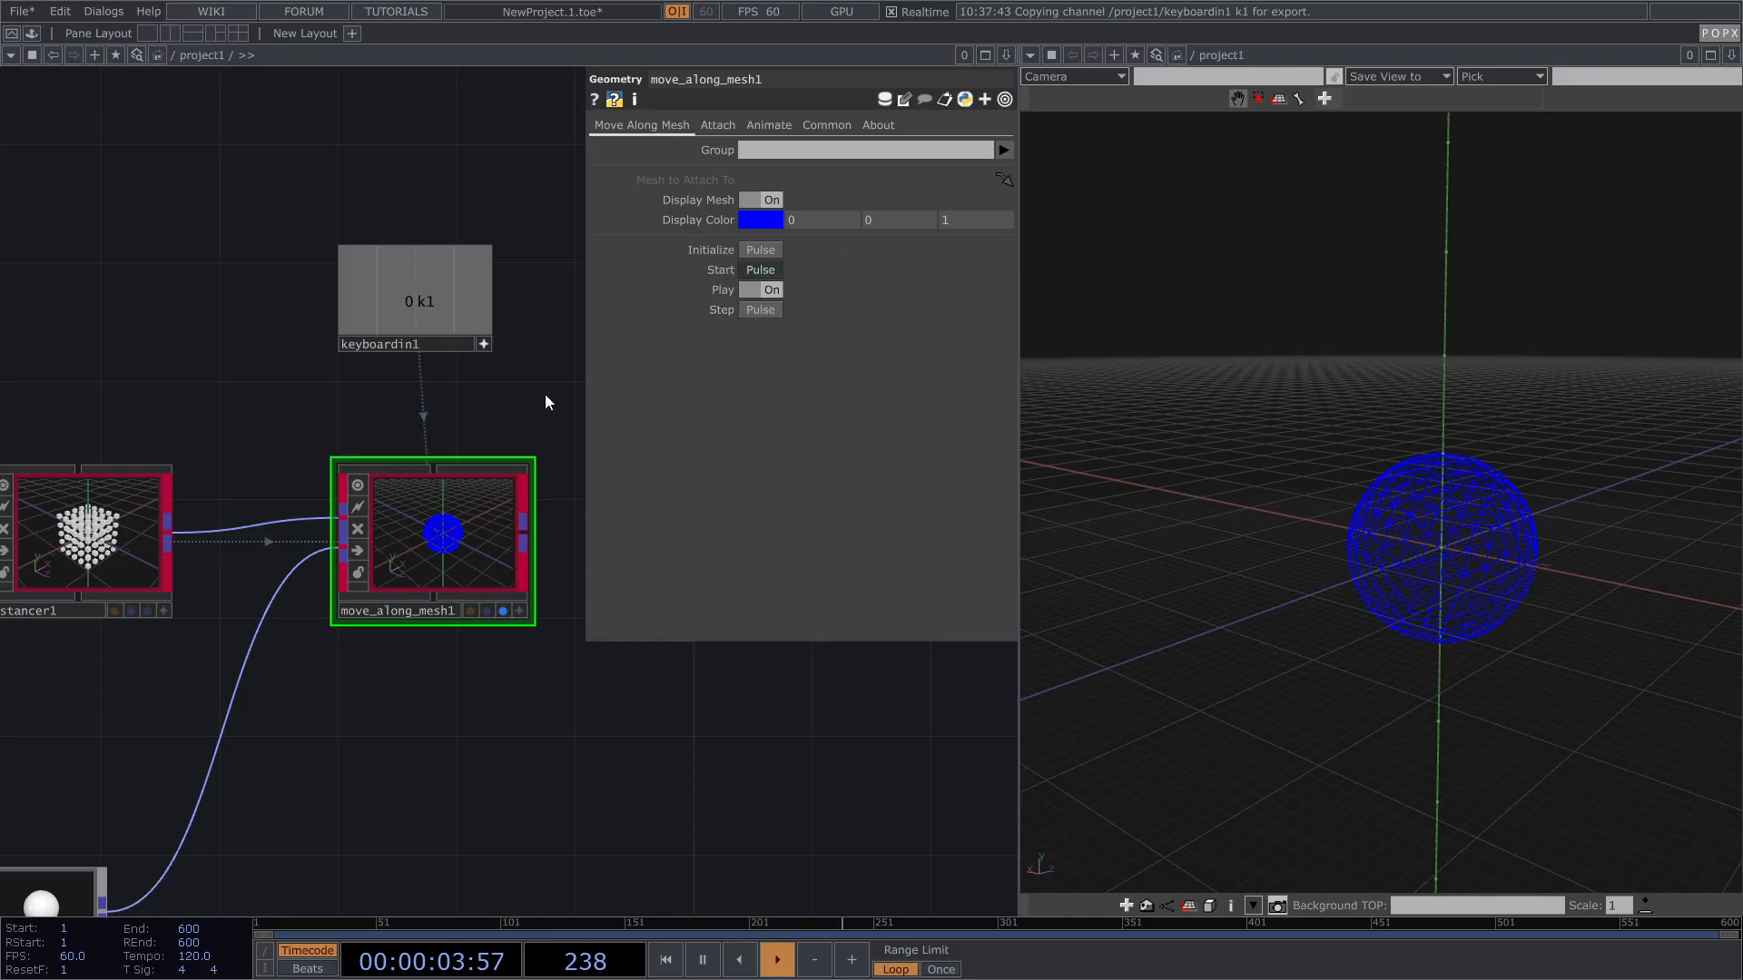
{"action": "key", "text": "1"}
{"action": "left_click_drag", "start_coordinate": [1516, 558], "coordinate": [1411, 468]}
{"action": "scroll", "coordinate": [1457, 534], "scroll_direction": "up", "scroll_amount": 4}
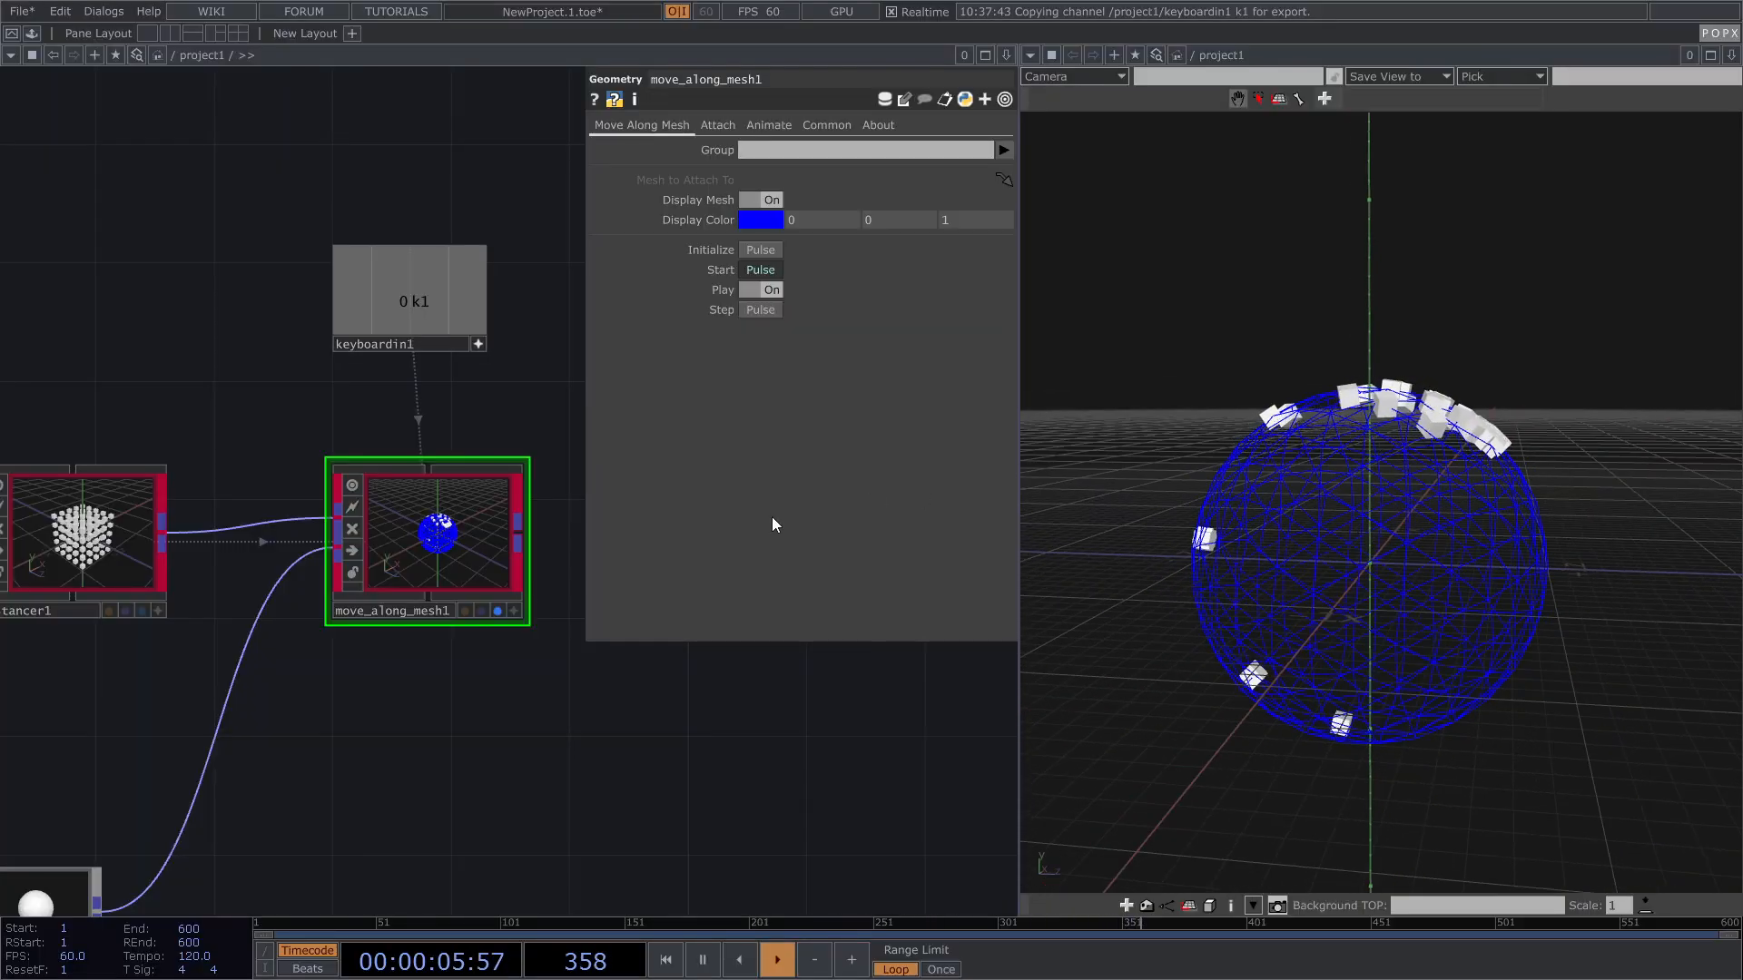
{"action": "scroll", "coordinate": [505, 570], "scroll_direction": "down", "scroll_amount": 2}
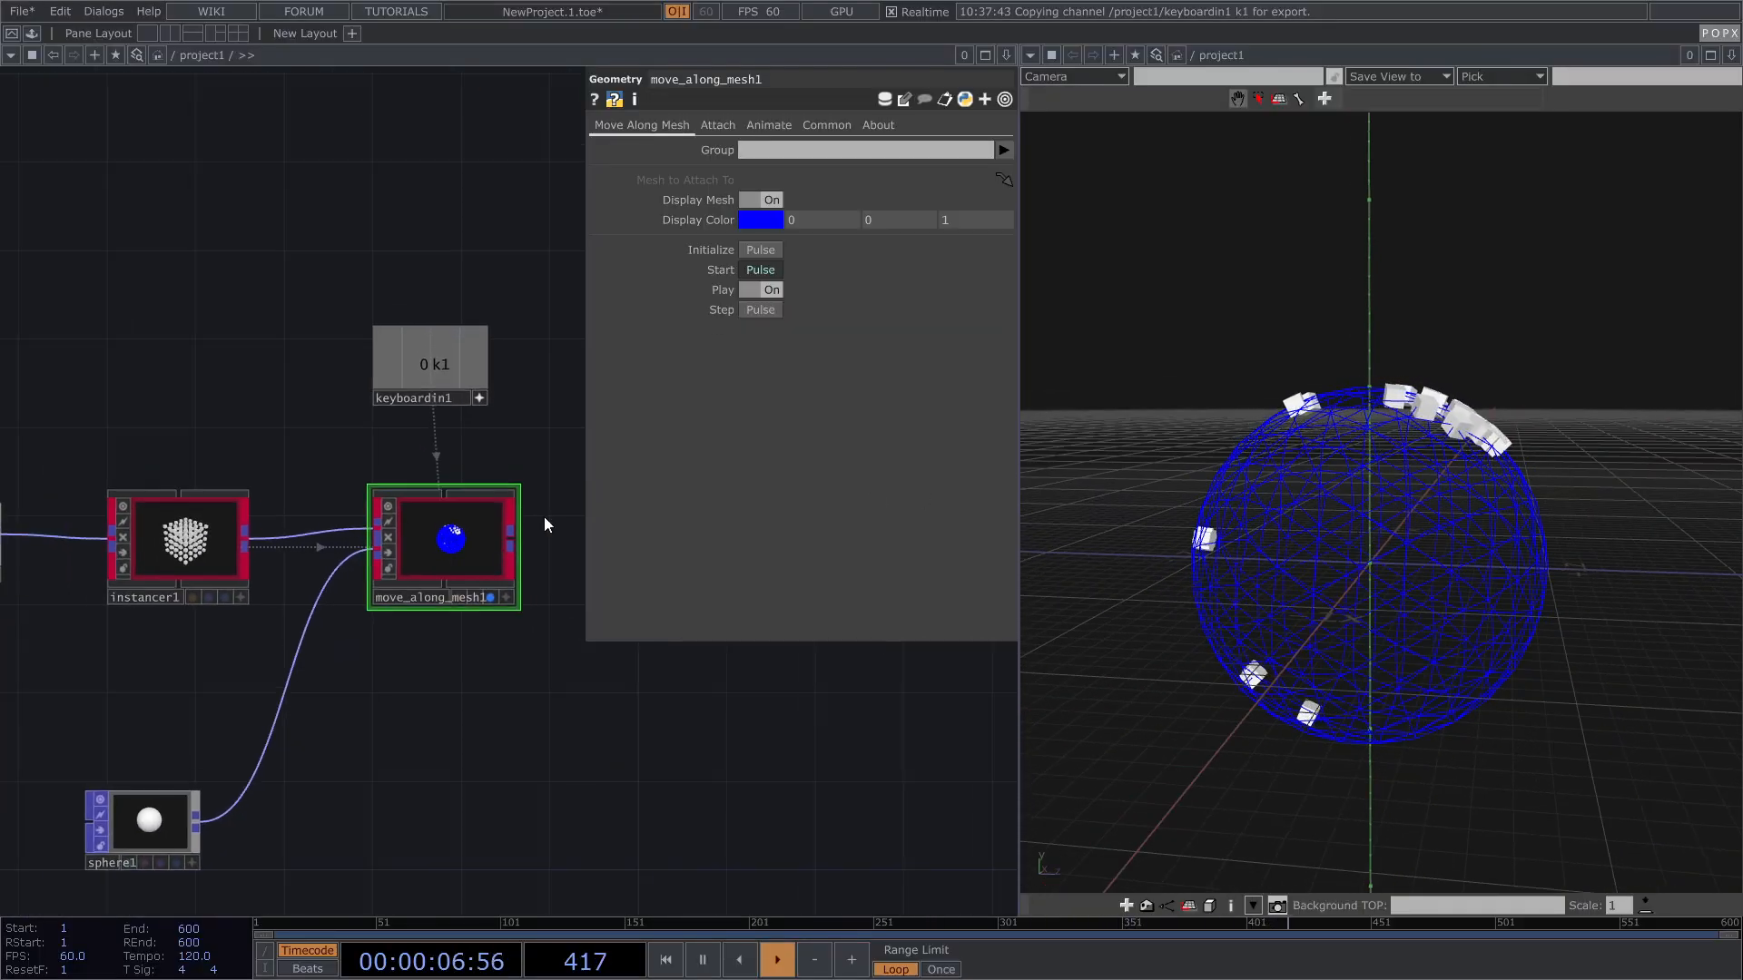
Step: Turn on Enable Life Time and Scale by Age on move_along_mesh1's Animate page
{"action": "left_click", "coordinate": [724, 122]}
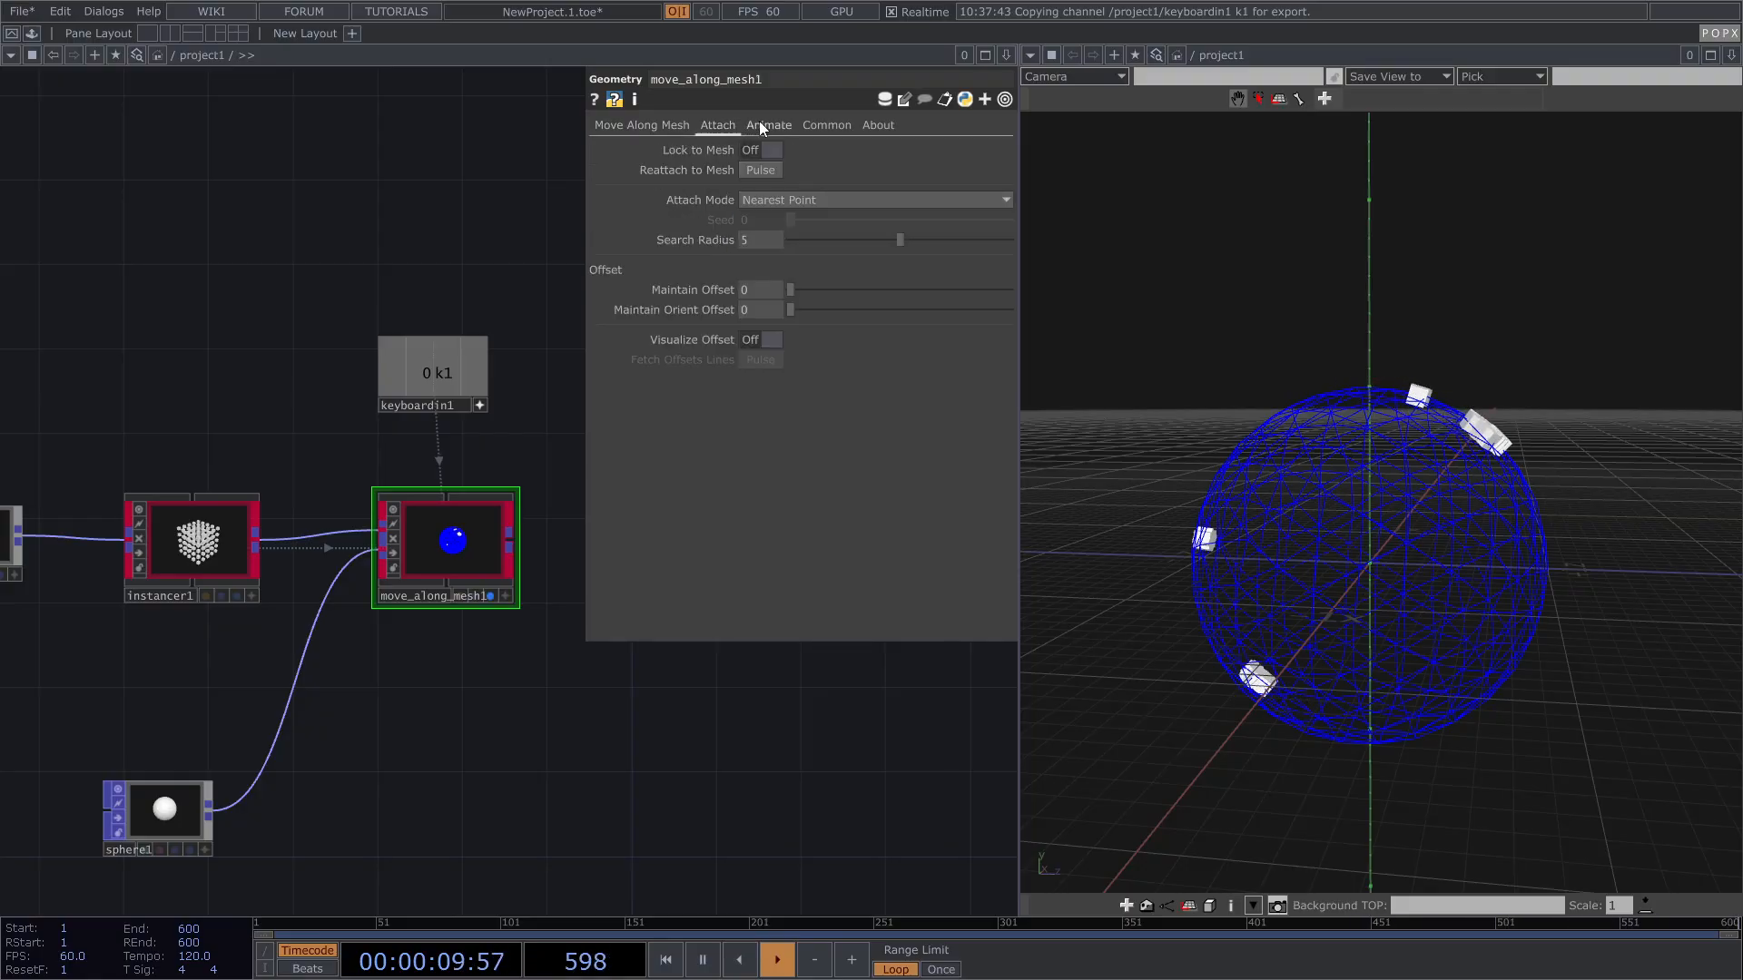
{"action": "left_click", "coordinate": [761, 125]}
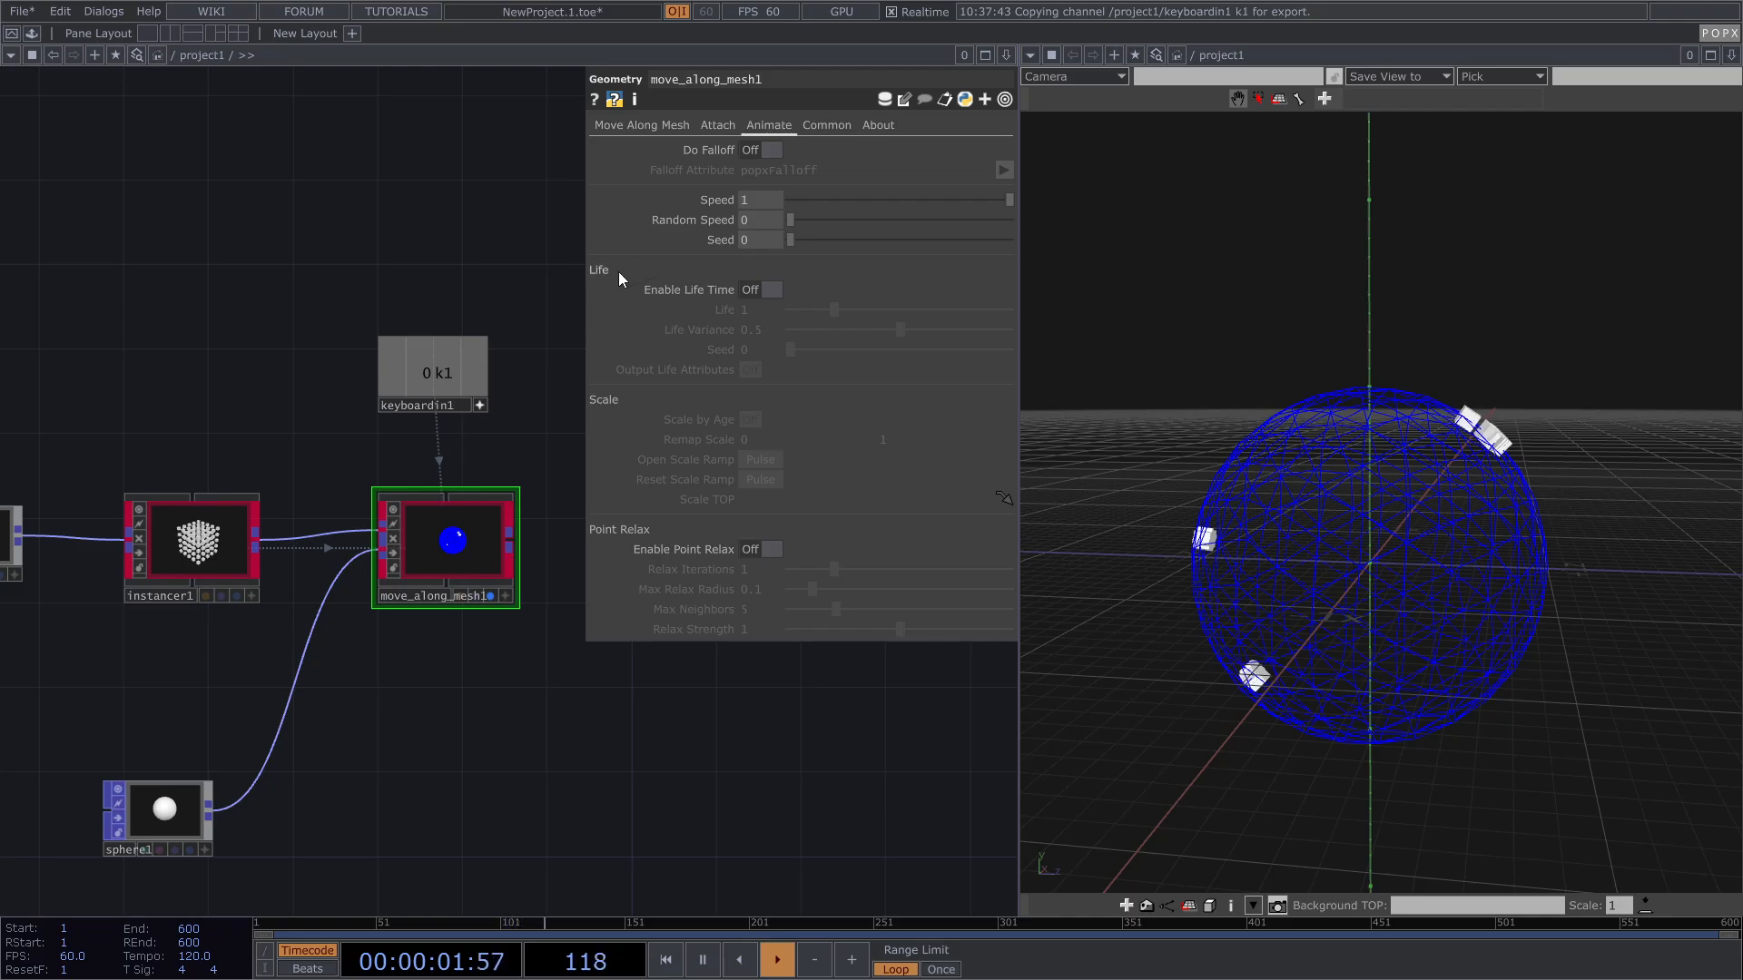
{"action": "left_click", "coordinate": [761, 289]}
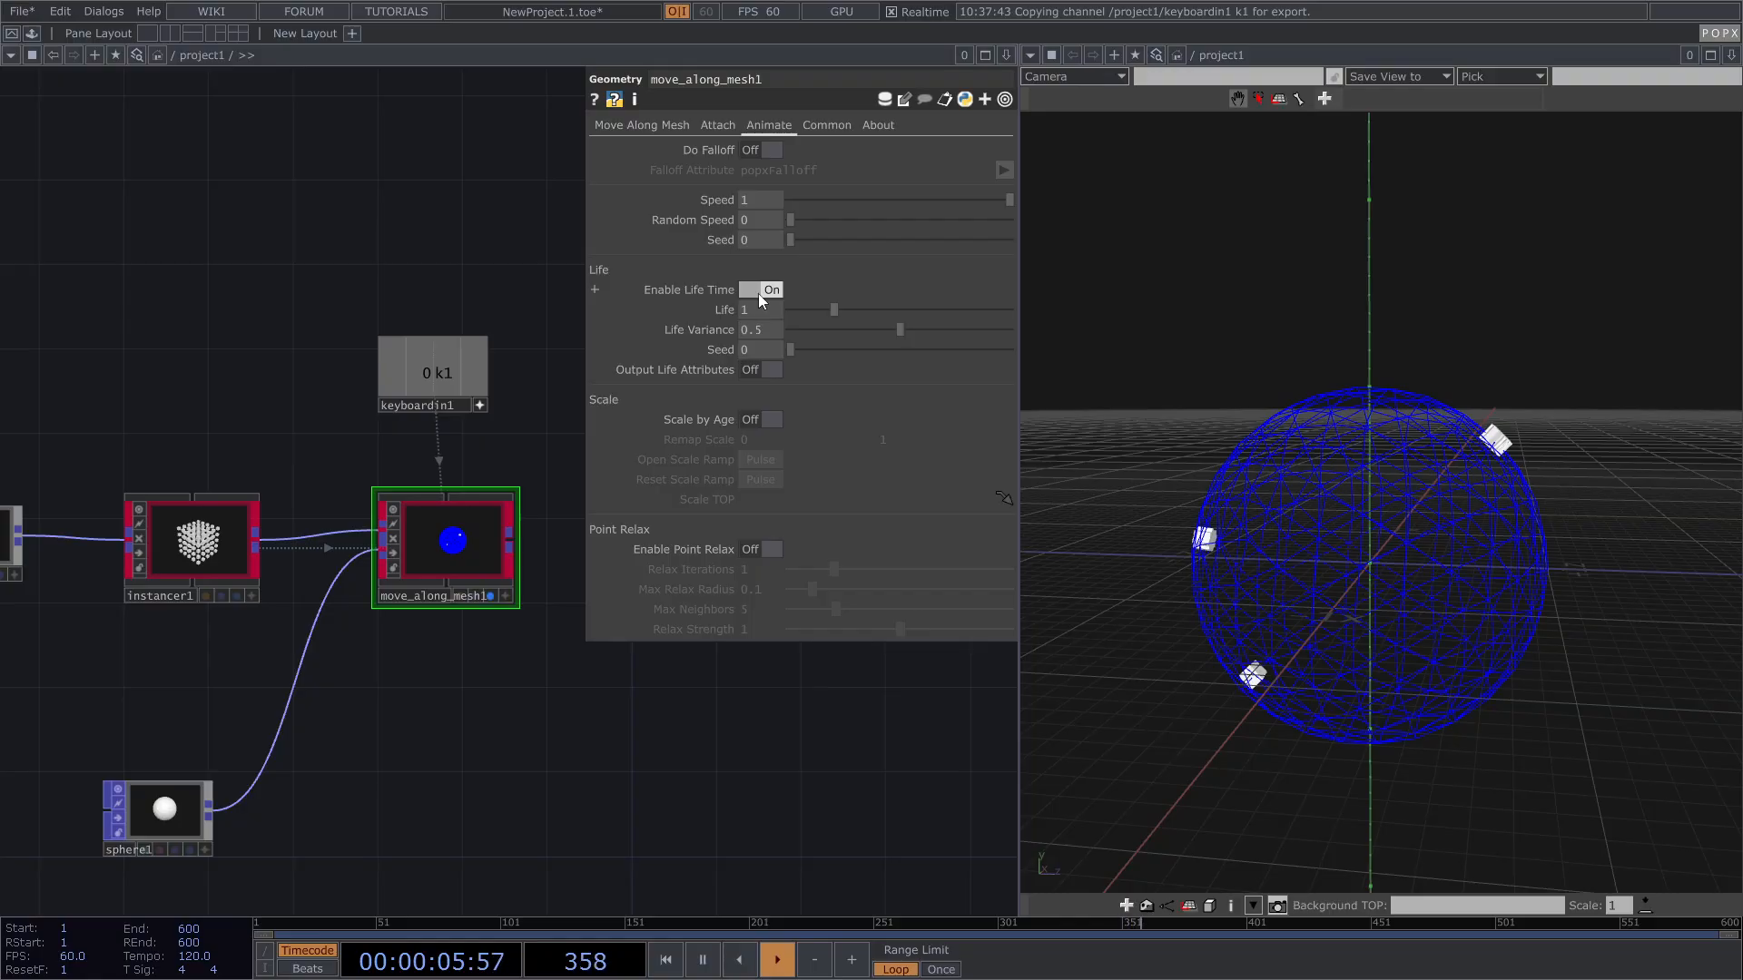
{"action": "left_click", "coordinate": [762, 419]}
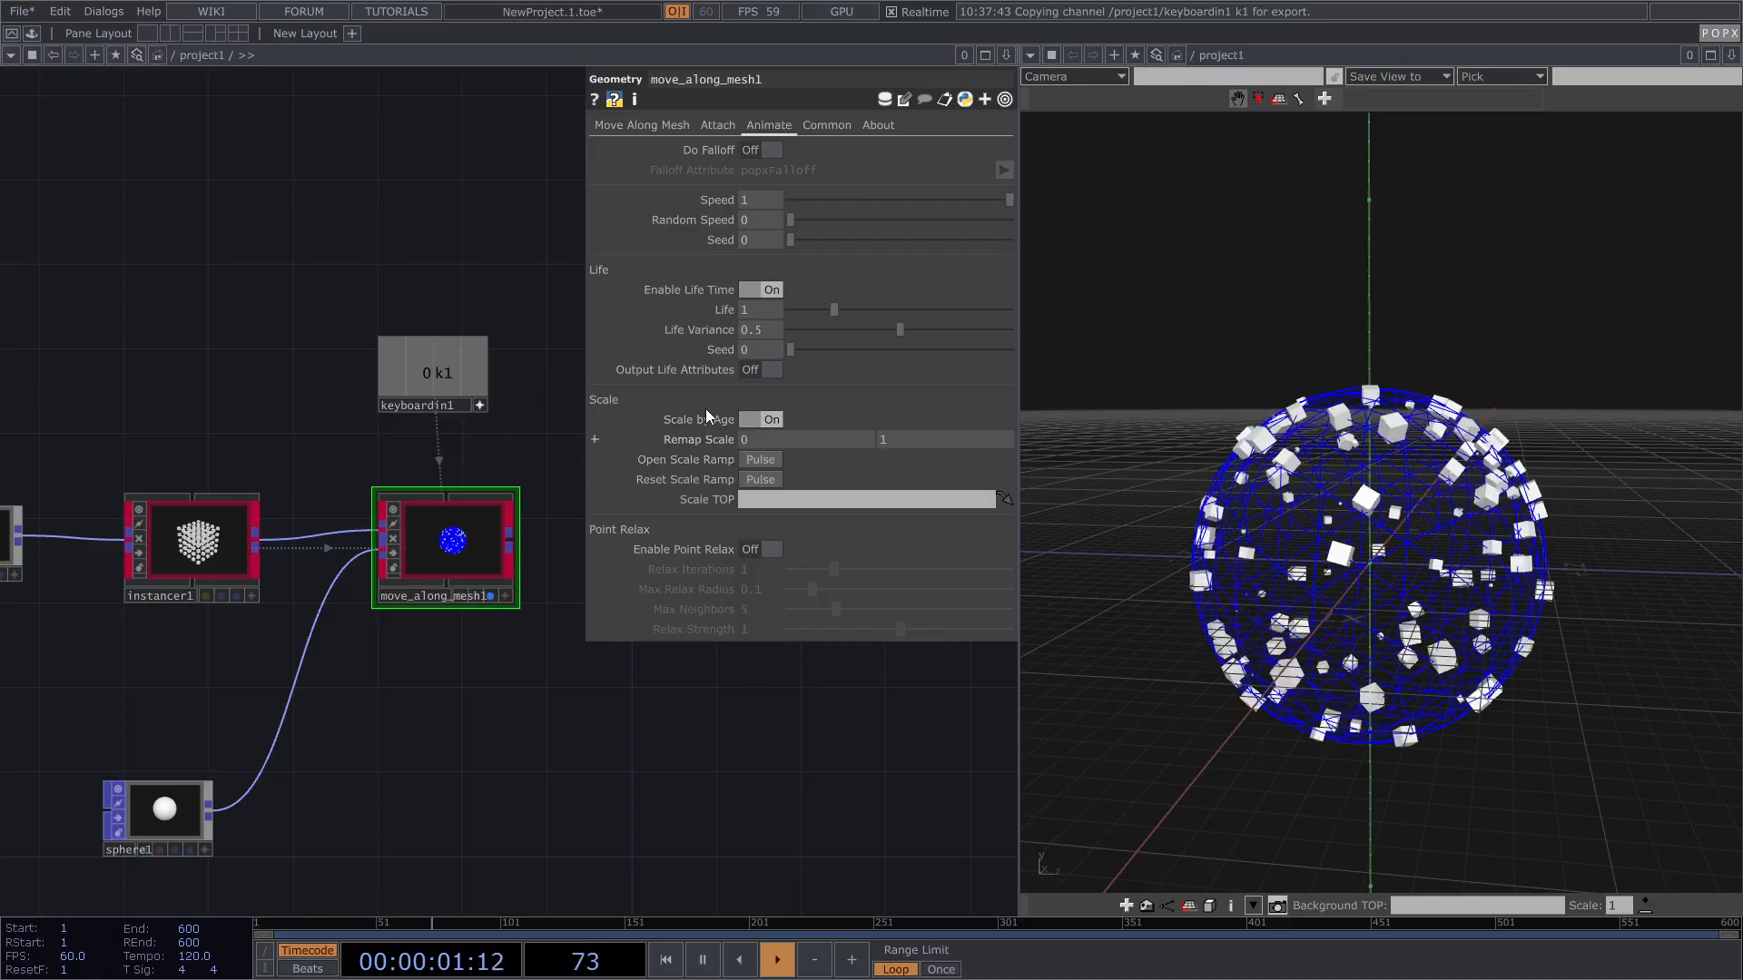
Step: Compare Scale by Age off and on, leave it on, and open the scale ramp editor
{"action": "left_click_drag", "start_coordinate": [1275, 510], "coordinate": [1467, 548]}
{"action": "left_click", "coordinate": [771, 418]}
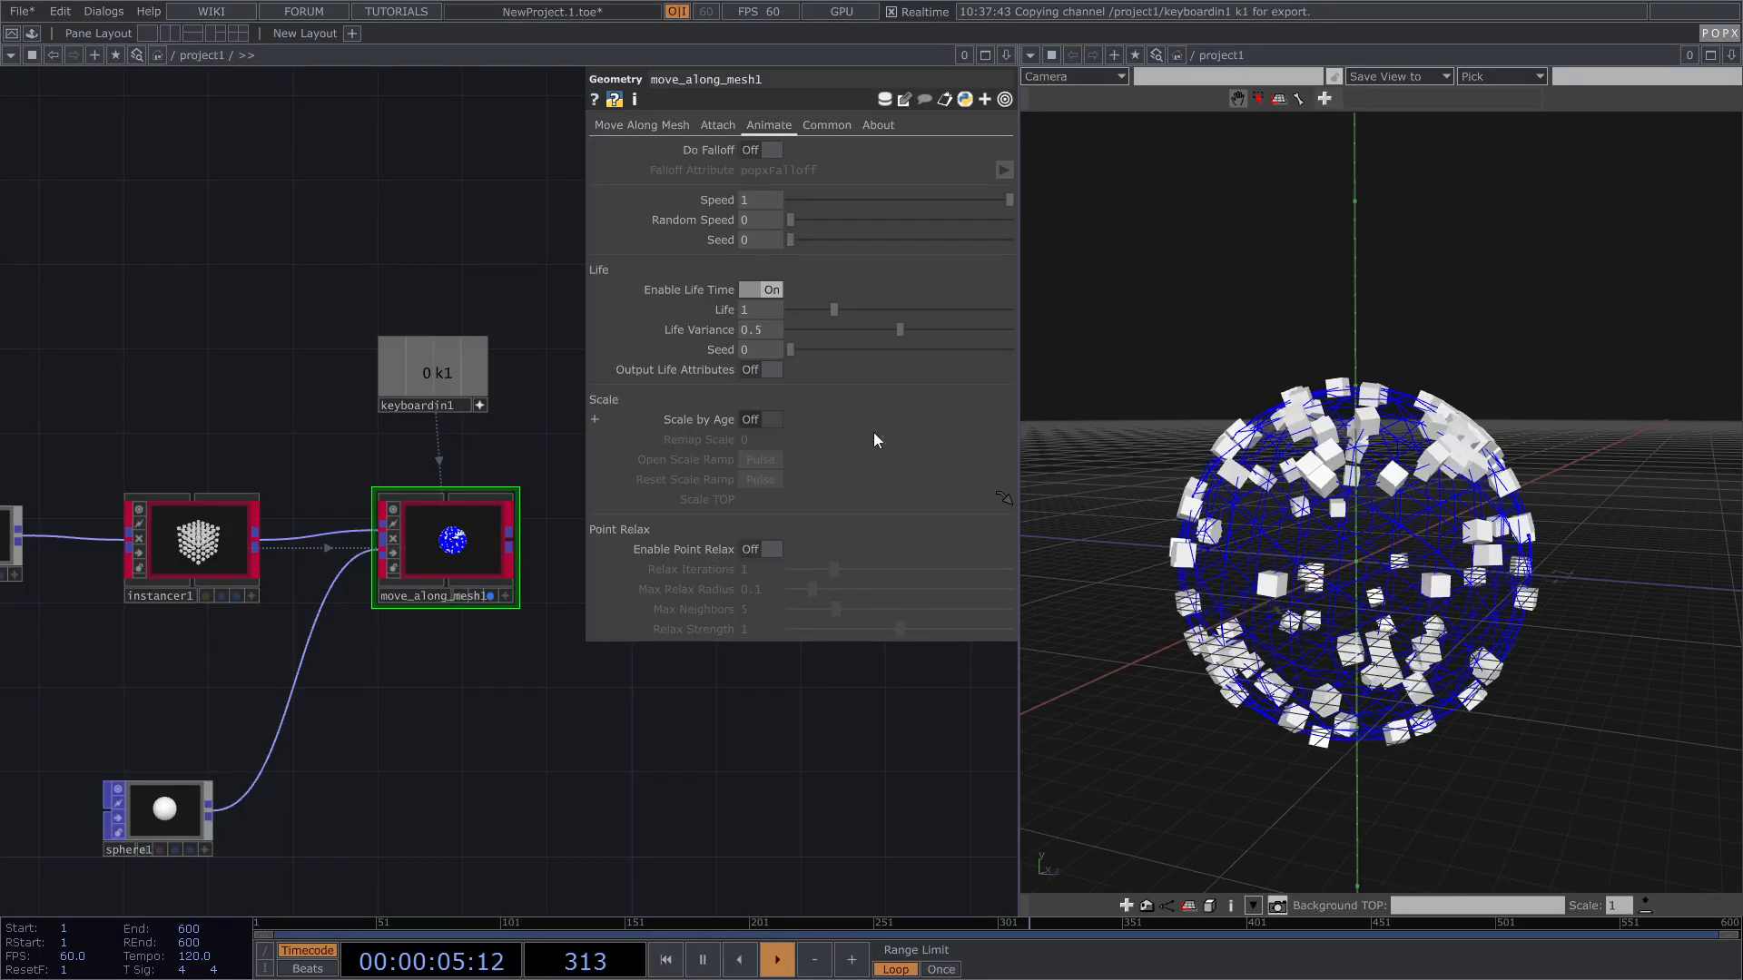
{"action": "left_click_drag", "start_coordinate": [1254, 515], "coordinate": [1272, 512]}
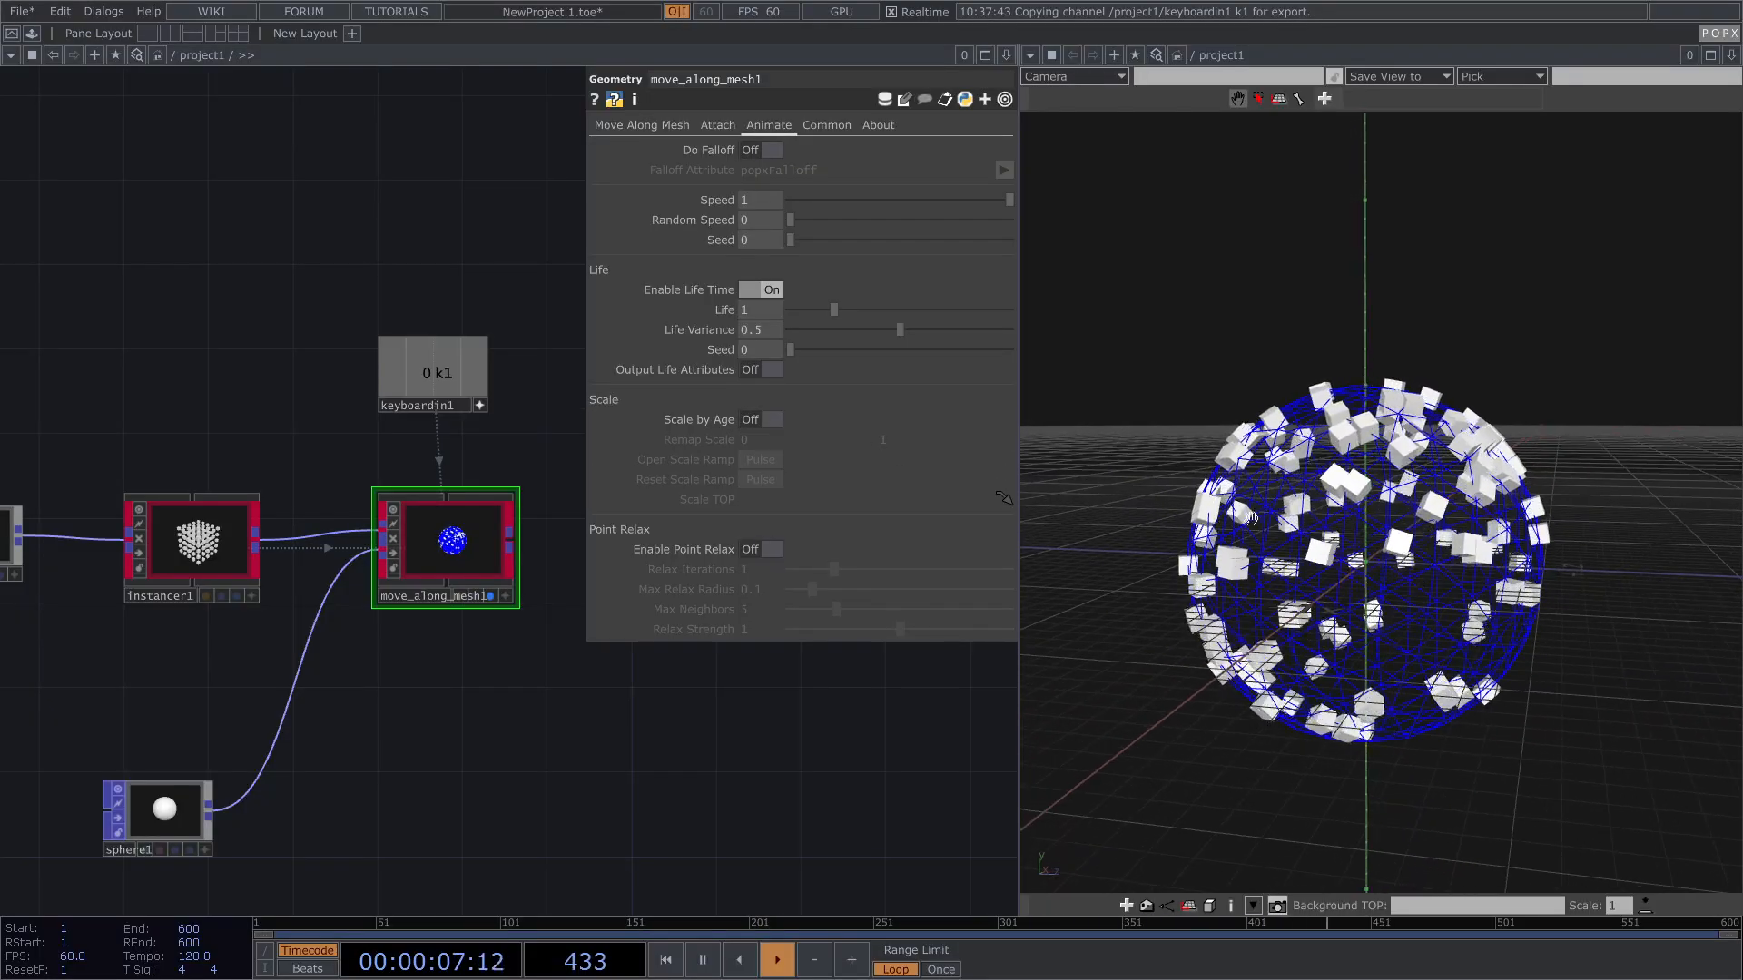
{"action": "left_click", "coordinate": [768, 423]}
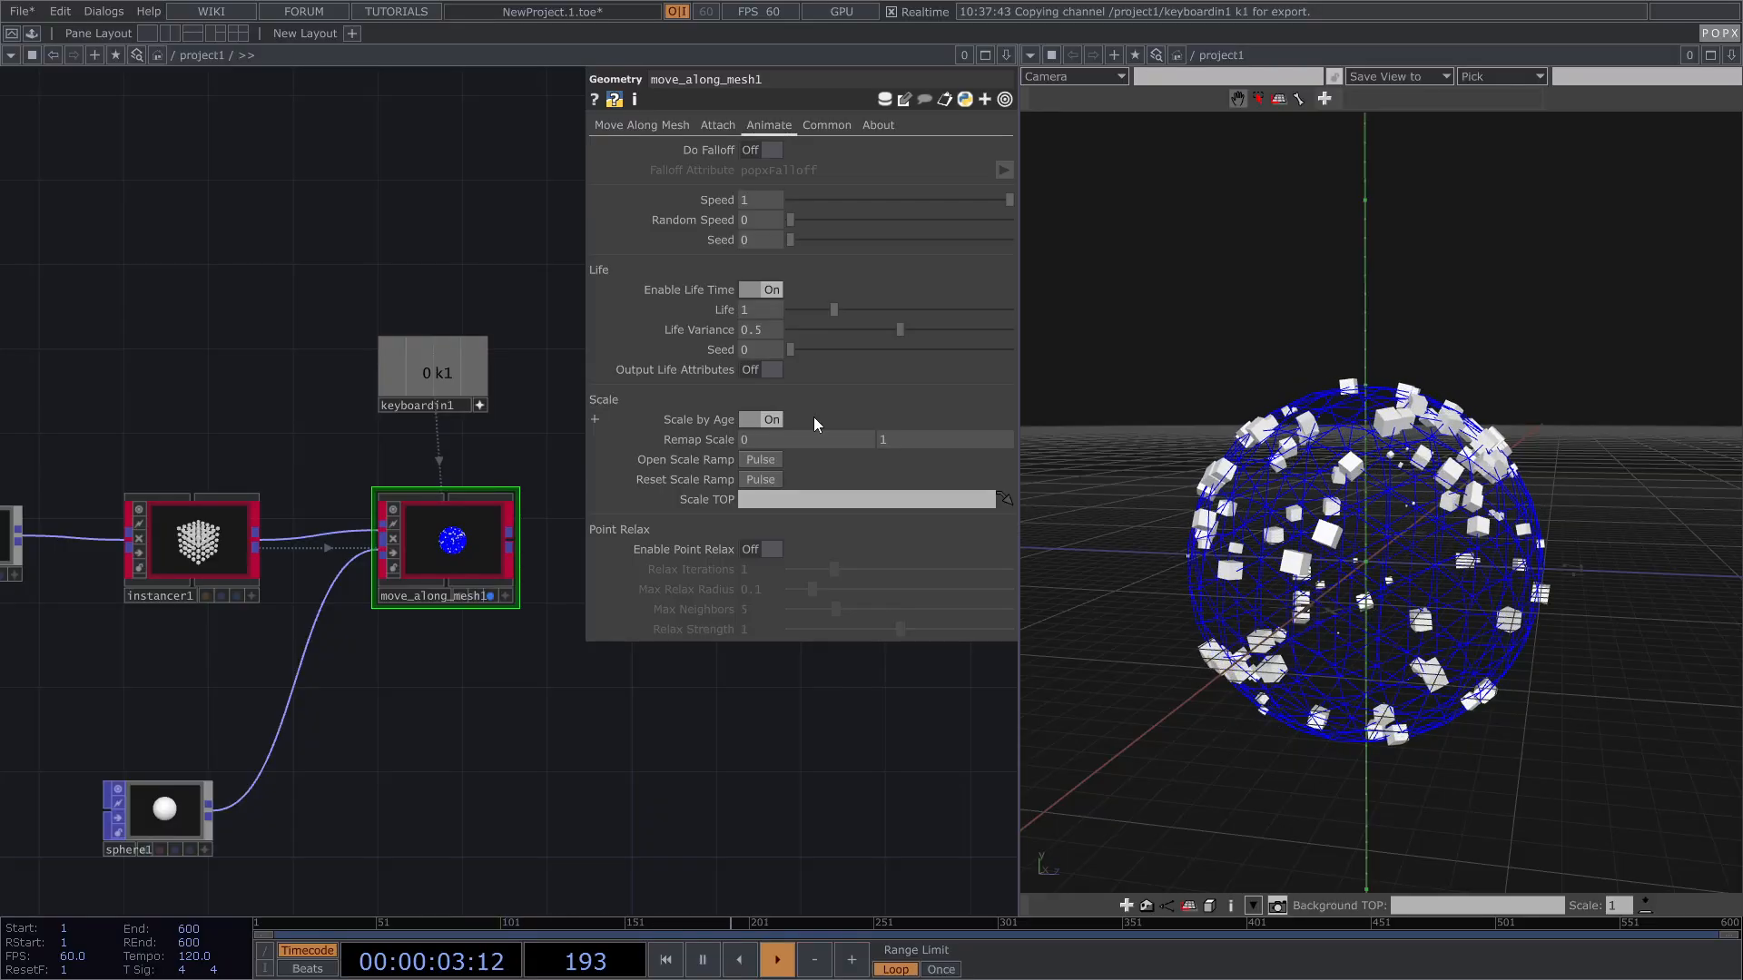
{"action": "left_click", "coordinate": [754, 459]}
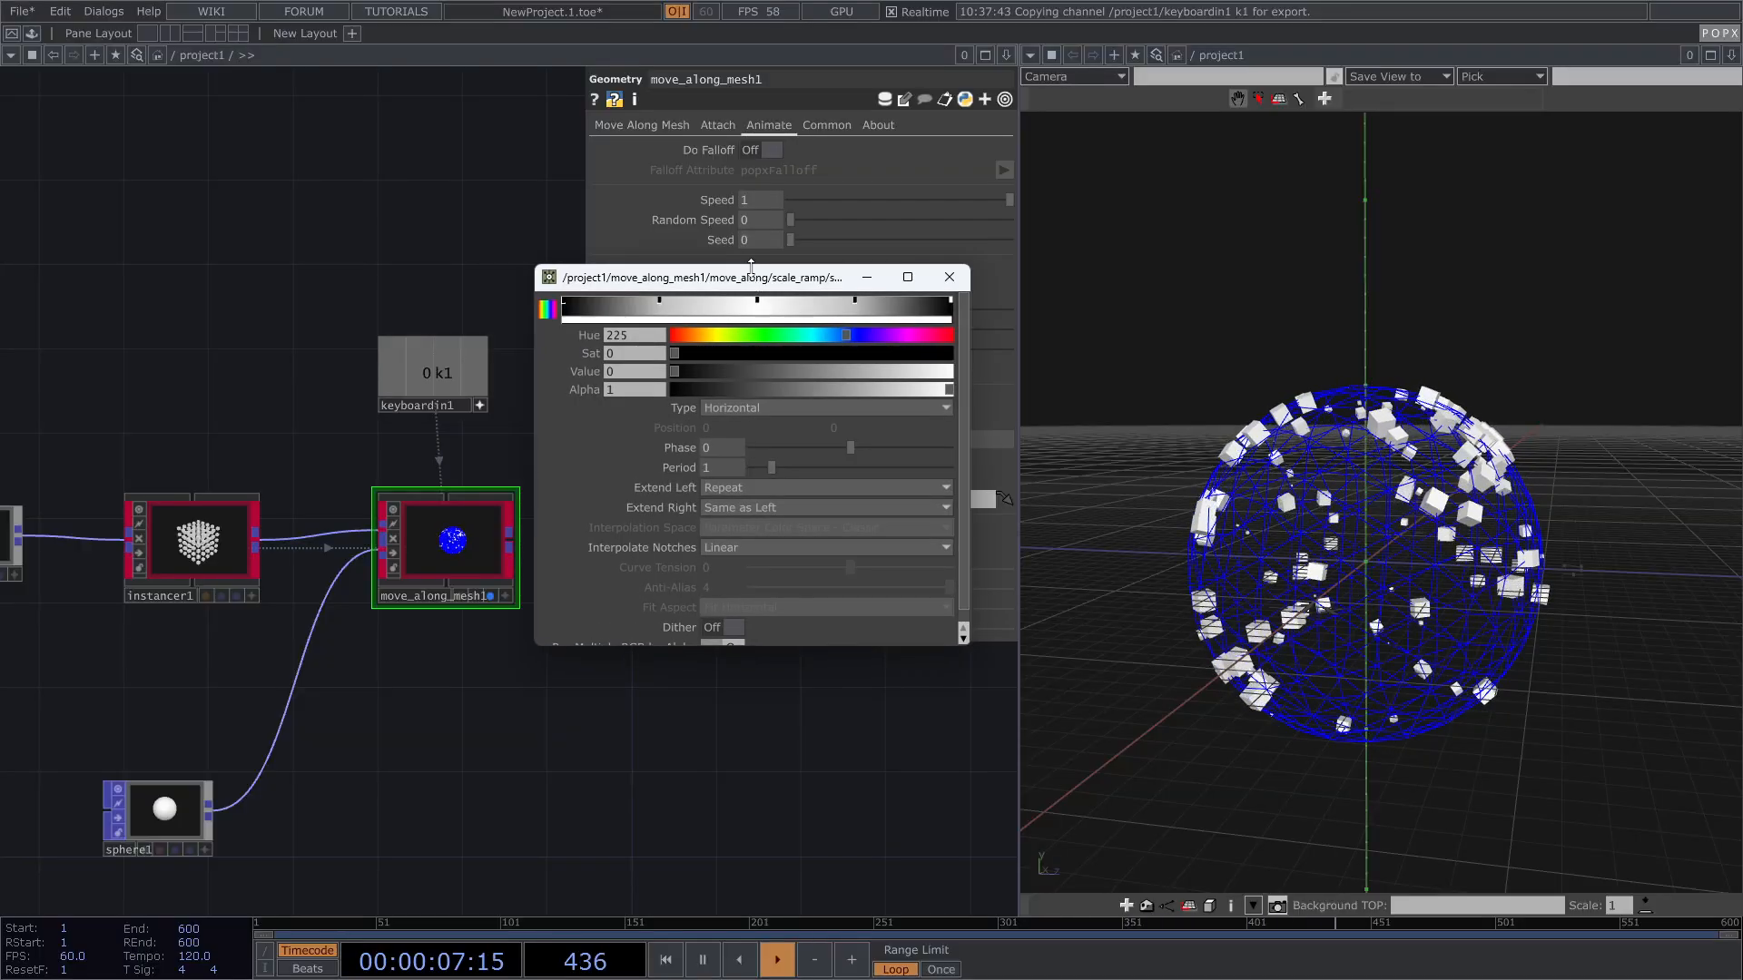
Step: Close the scale ramp editor and bring visualize_frame1 into view in the network
{"action": "left_click_drag", "start_coordinate": [760, 282], "coordinate": [403, 316]}
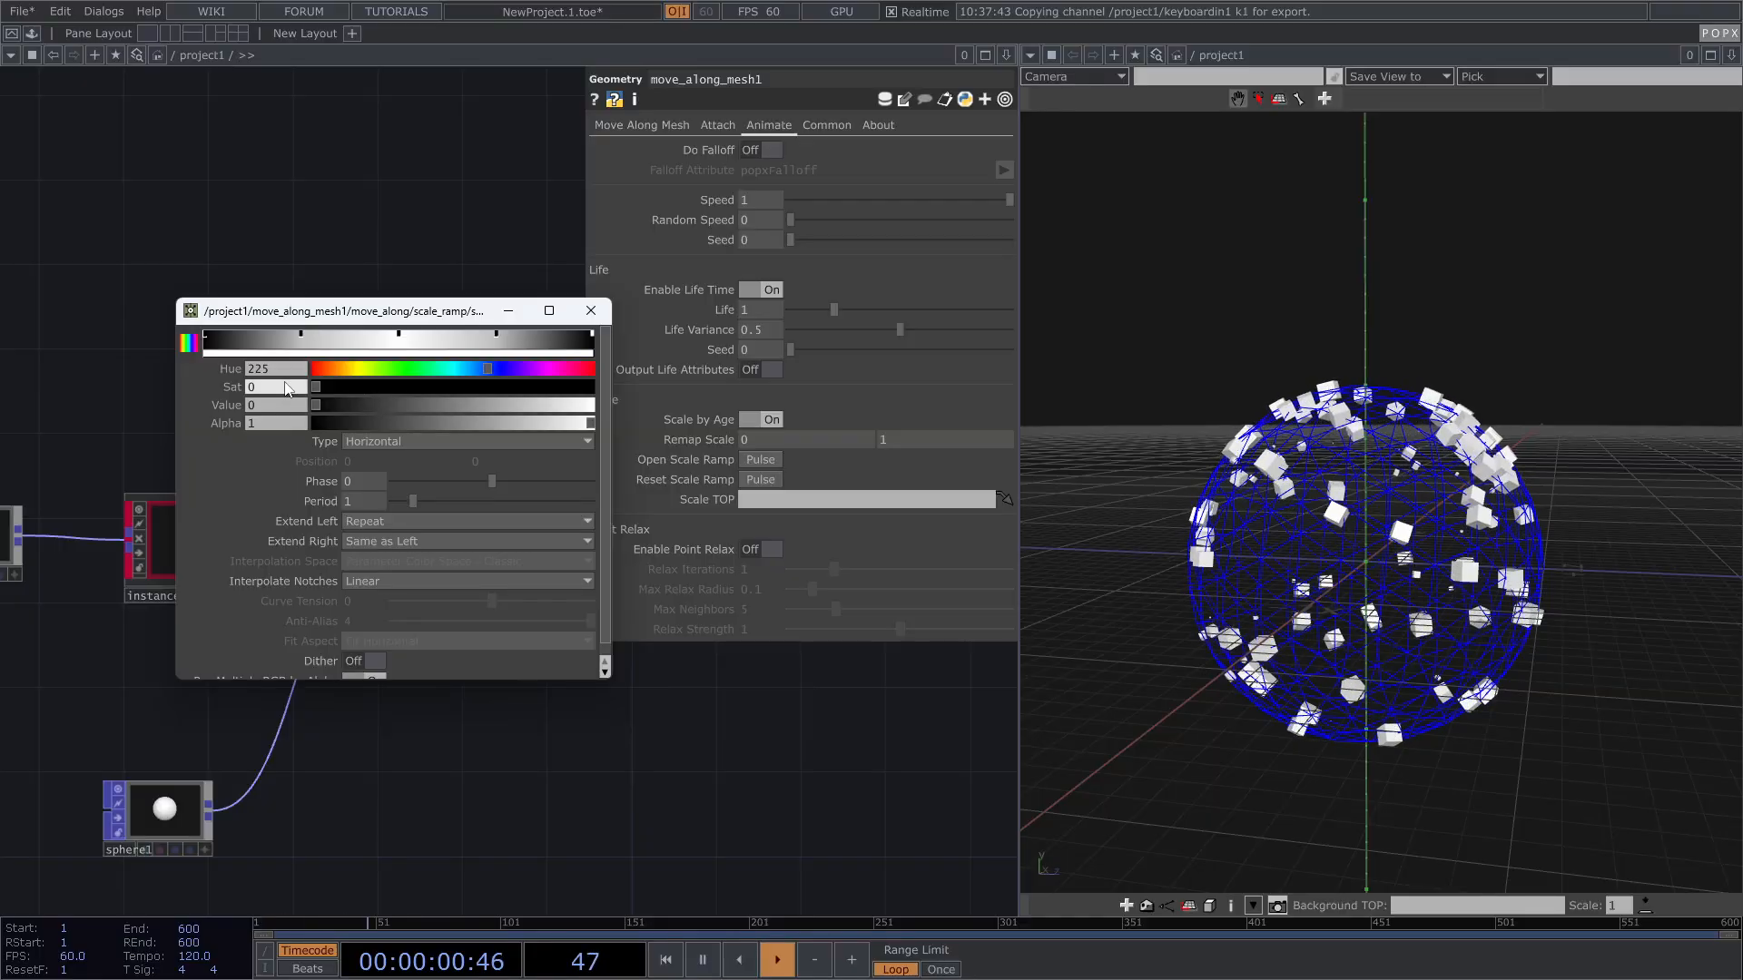
{"action": "left_click", "coordinate": [591, 311]}
{"action": "left_click_drag", "start_coordinate": [729, 711], "coordinate": [698, 650]}
{"action": "left_click_drag", "start_coordinate": [483, 663], "coordinate": [304, 693]}
Step: Wire move_along_mesh1's output into visualize_frame1 and orbit around the sphere to inspect the cubes
{"action": "scroll", "coordinate": [341, 595], "scroll_direction": "up", "scroll_amount": 2}
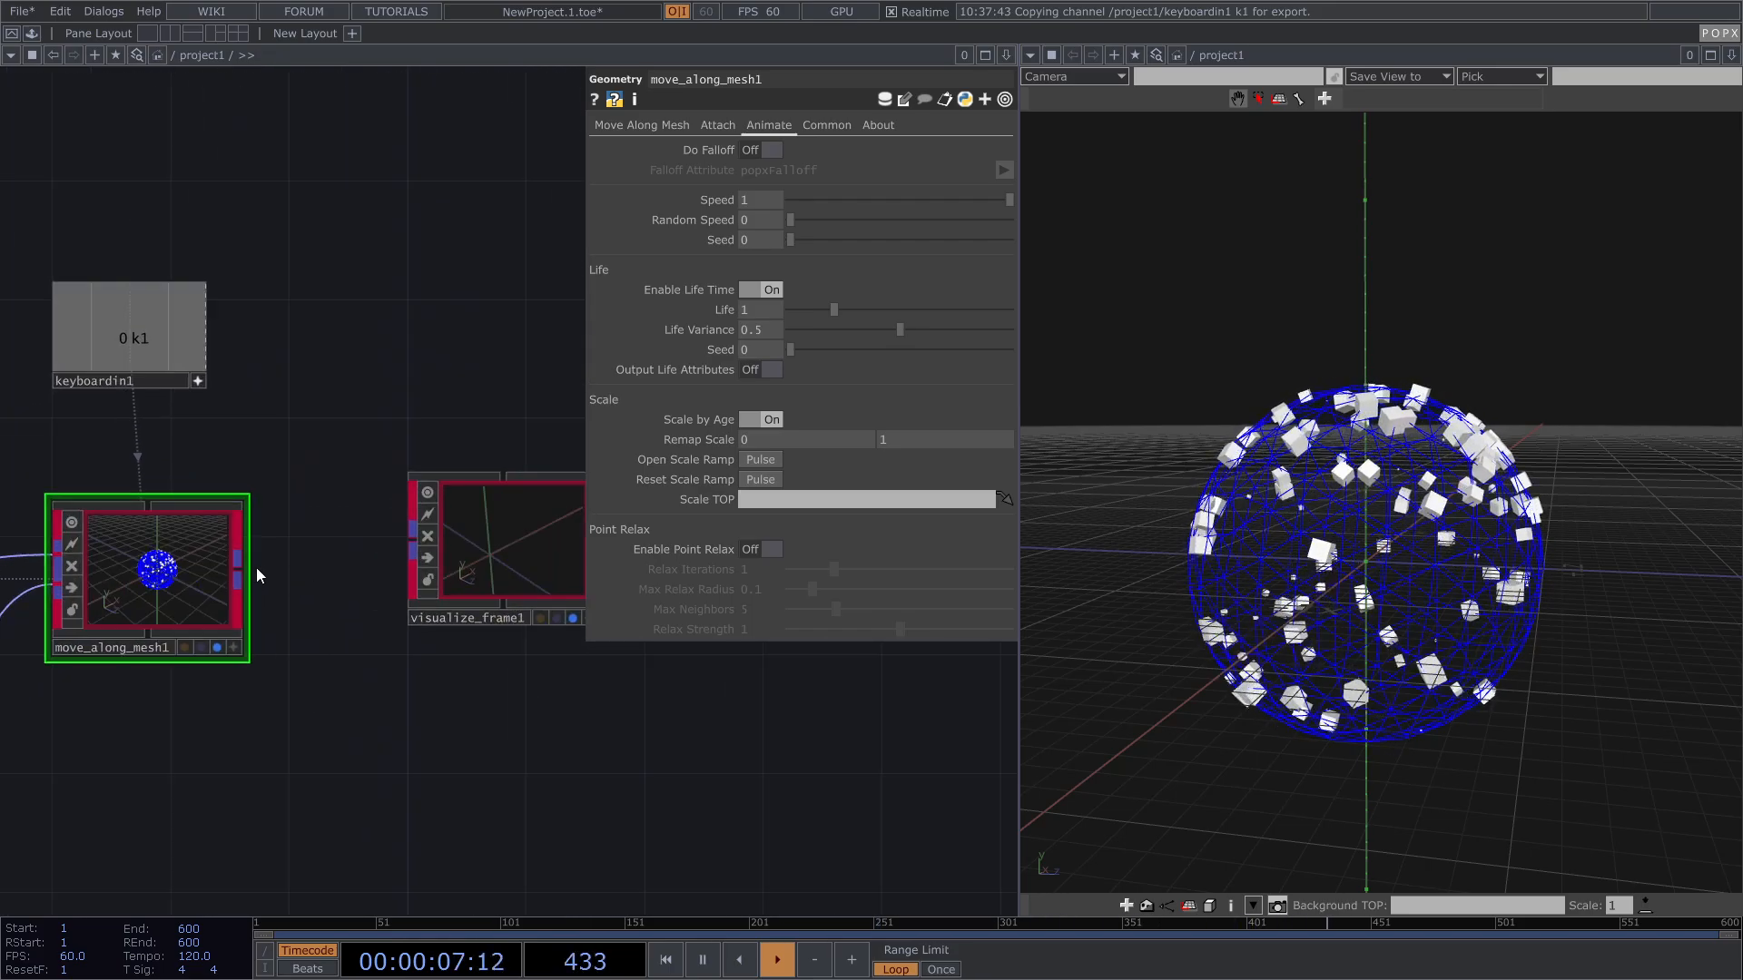
{"action": "left_click_drag", "start_coordinate": [240, 569], "coordinate": [401, 539]}
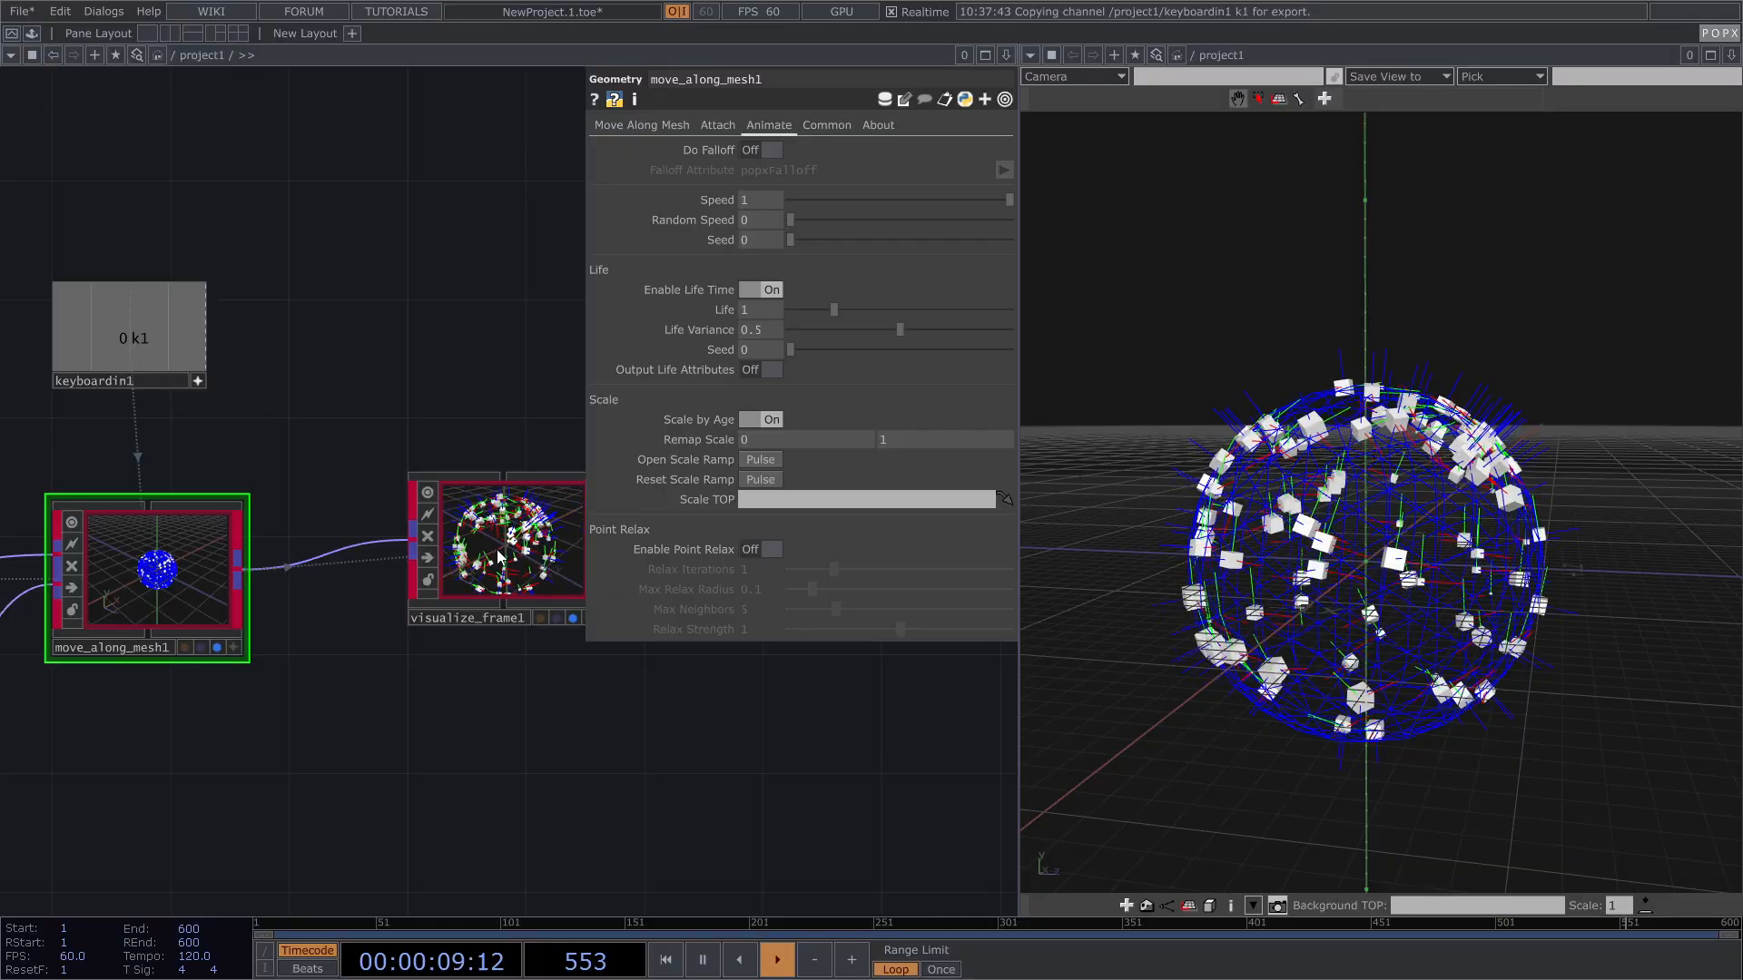
{"action": "scroll", "coordinate": [553, 532], "scroll_direction": "up", "scroll_amount": 3}
{"action": "scroll", "coordinate": [1180, 545], "scroll_direction": "up", "scroll_amount": 2}
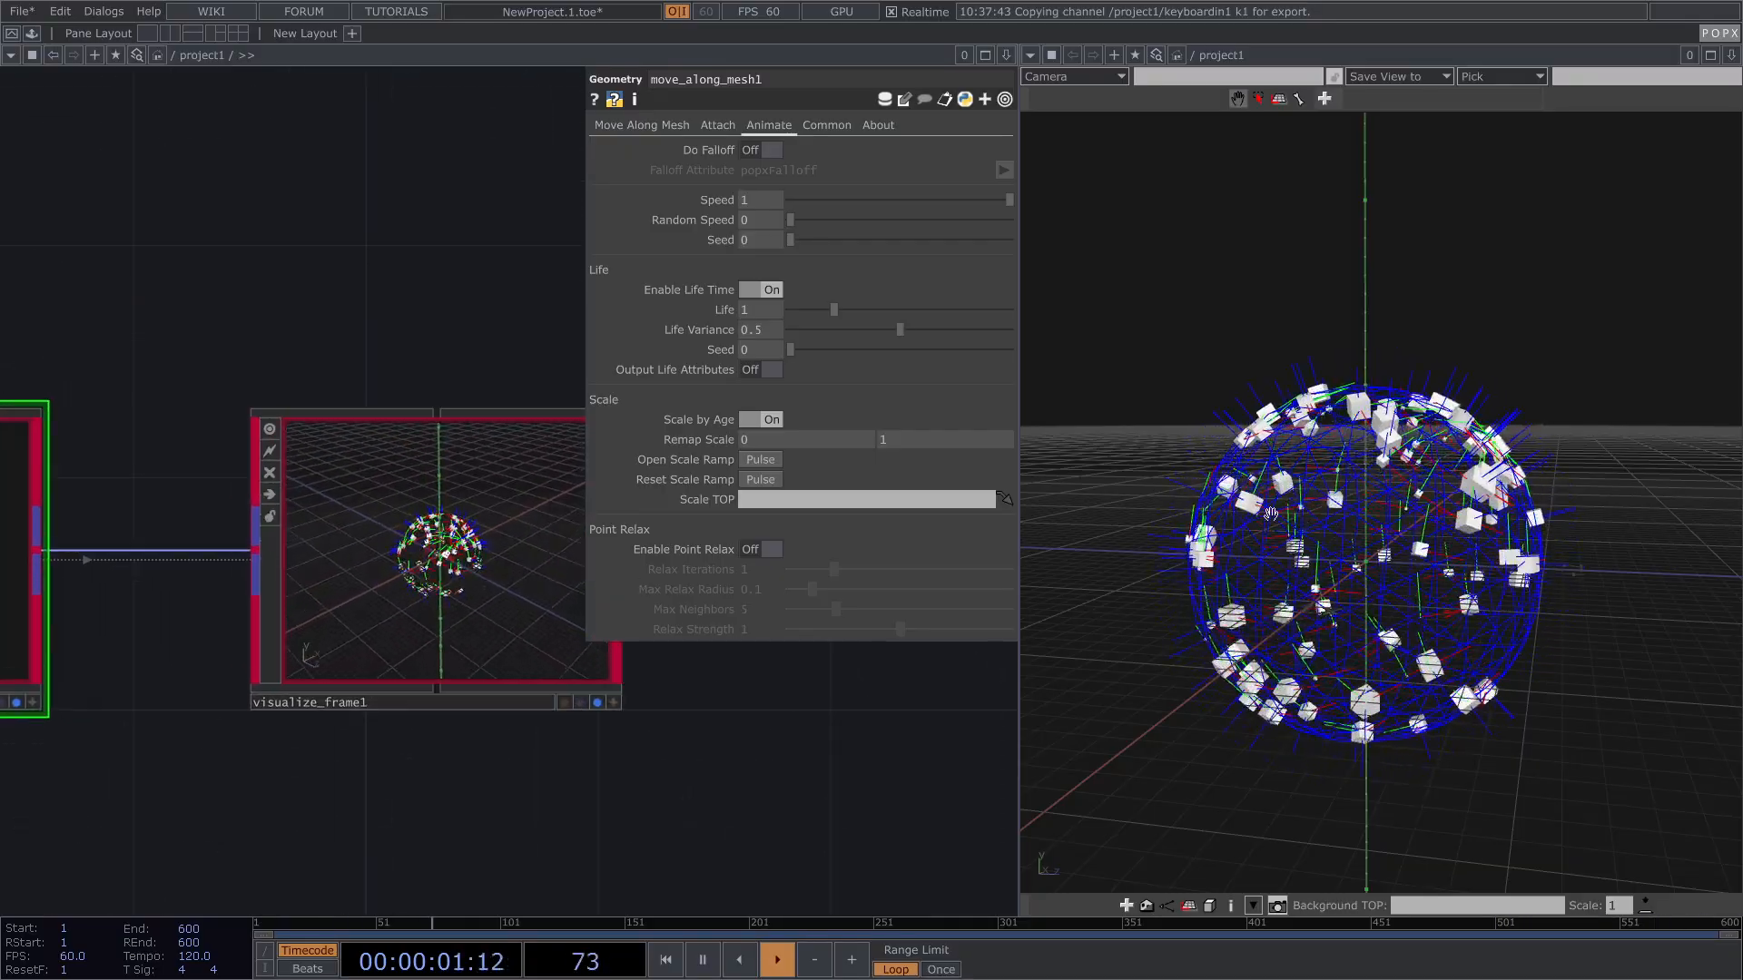
{"action": "scroll", "coordinate": [1296, 515], "scroll_direction": "up", "scroll_amount": 3}
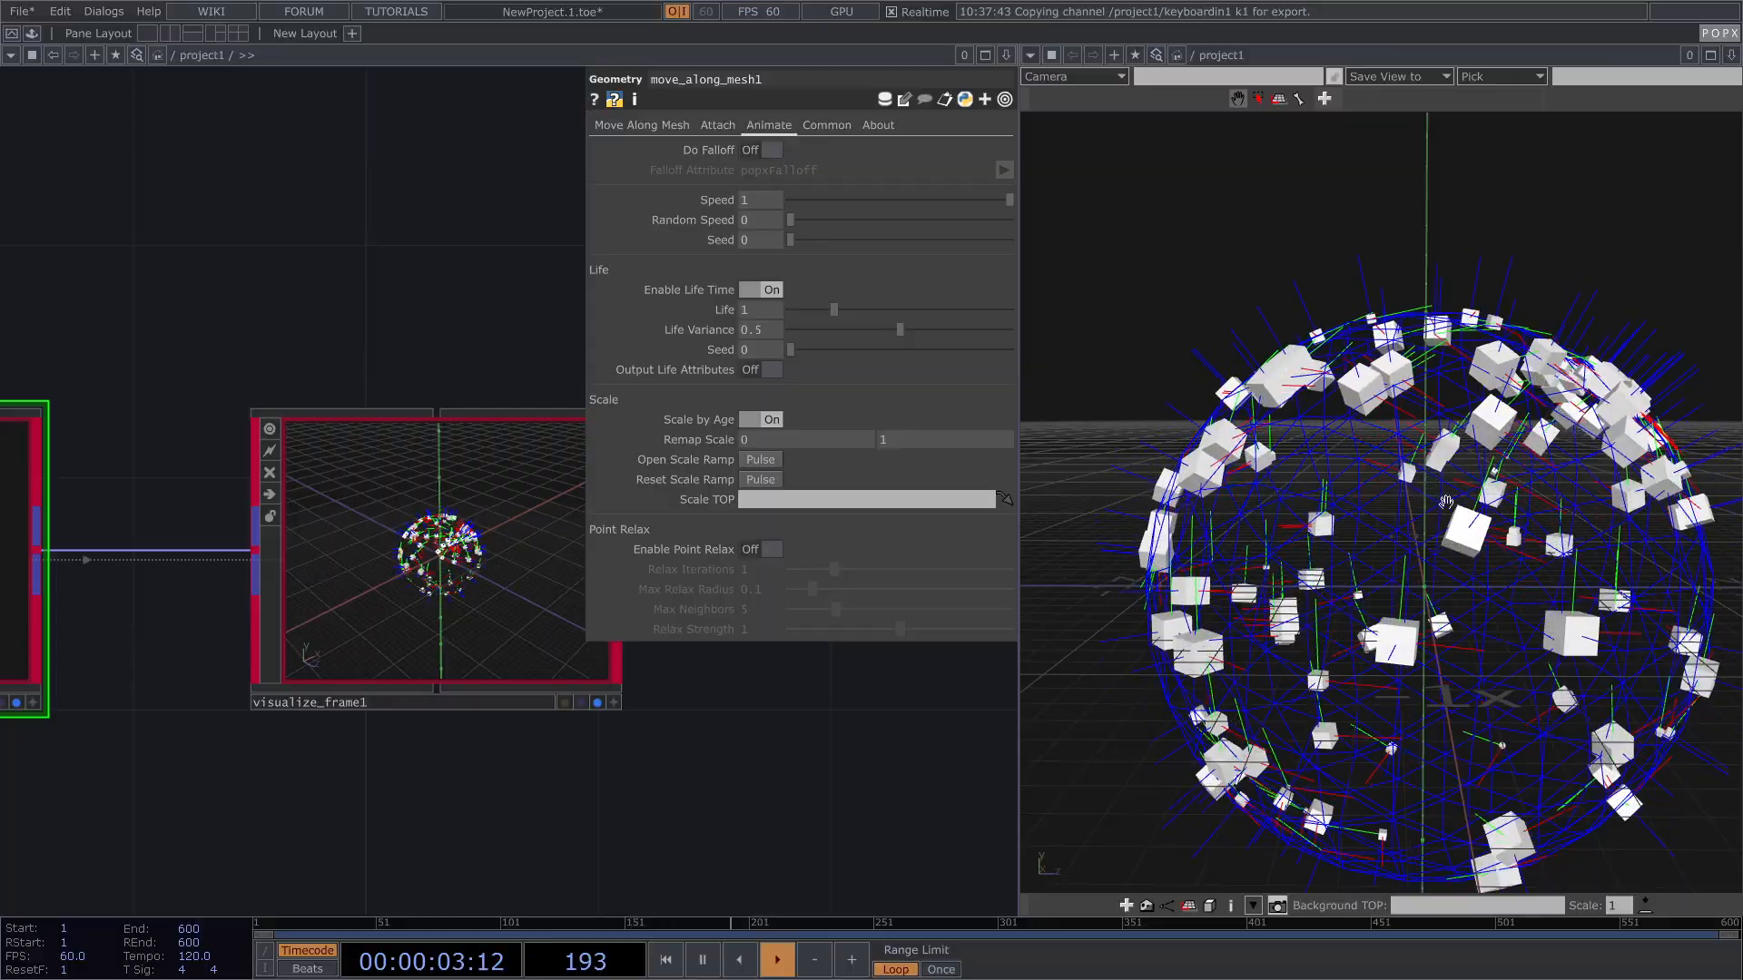
{"action": "left_click_drag", "start_coordinate": [1296, 514], "coordinate": [1268, 361]}
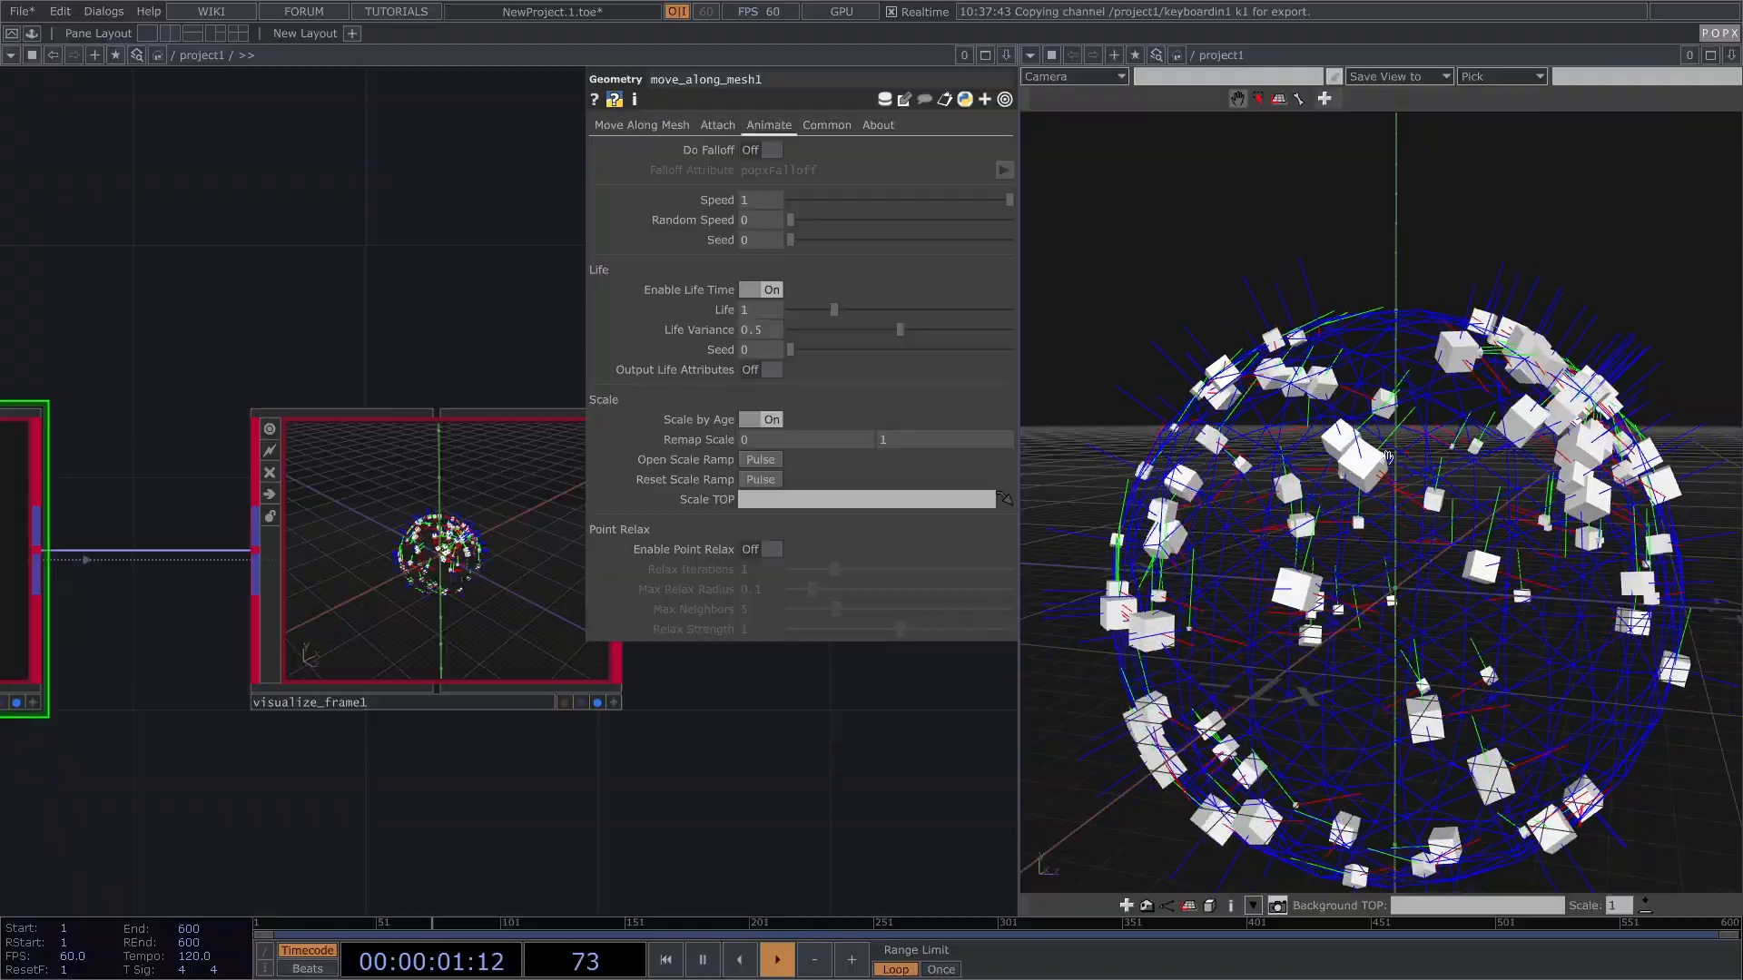
{"action": "left_click_drag", "start_coordinate": [1402, 453], "coordinate": [1295, 476]}
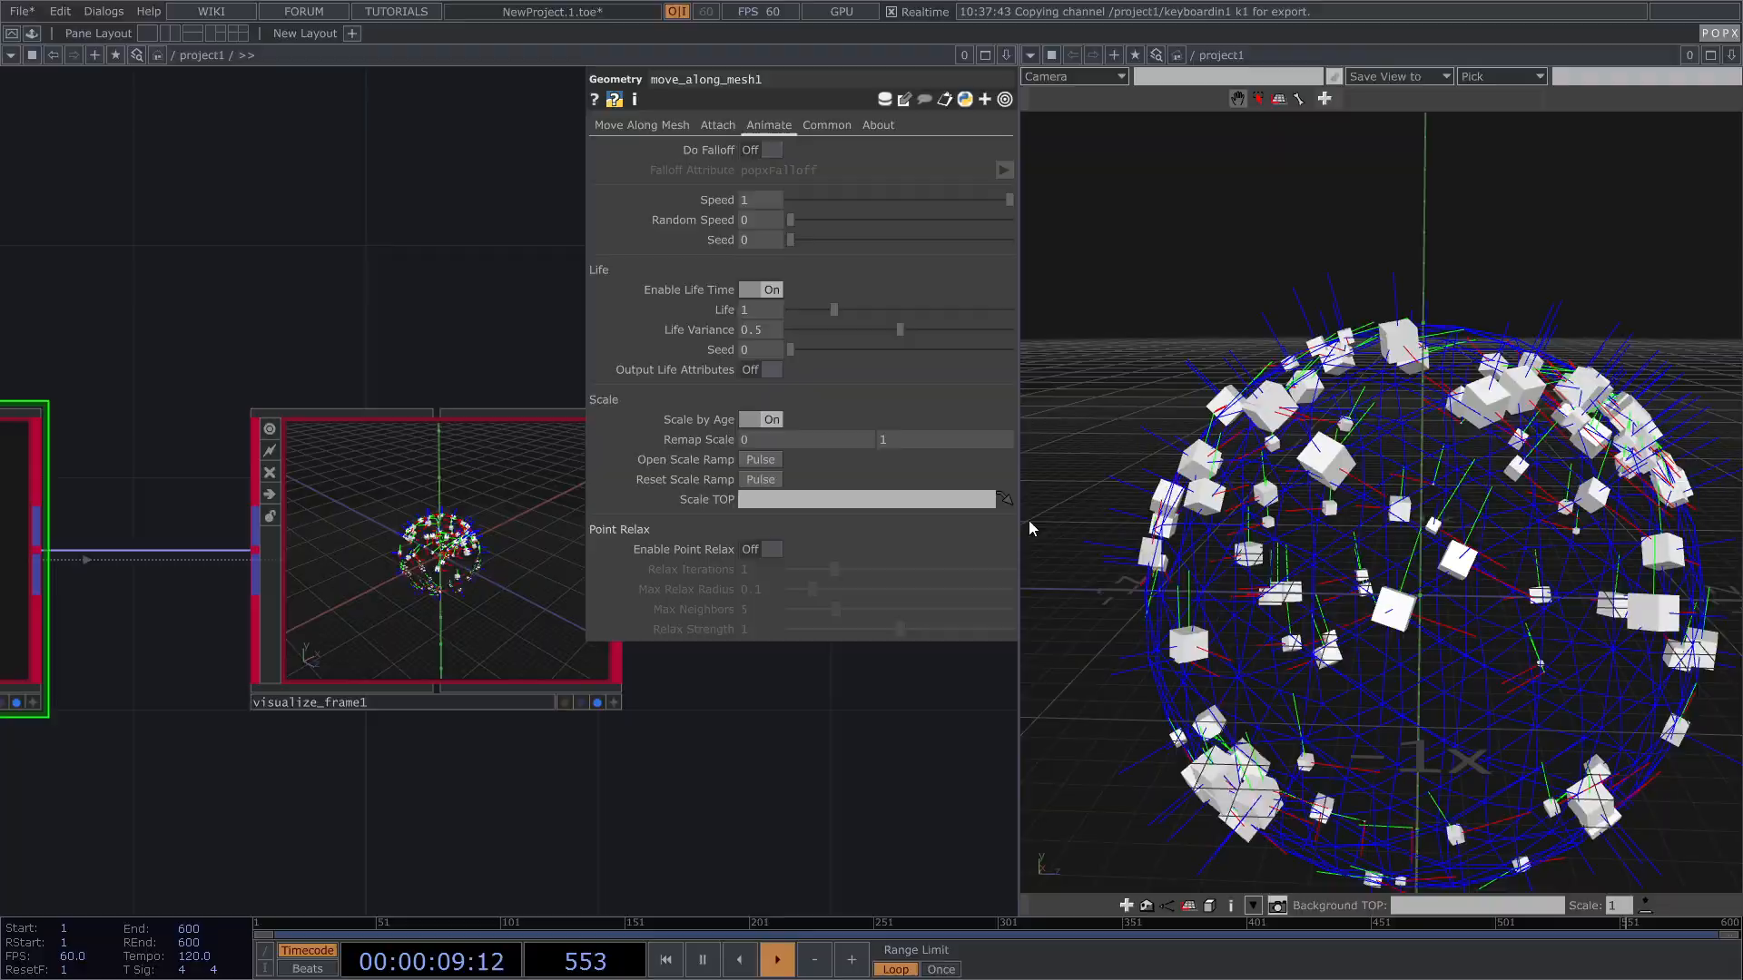
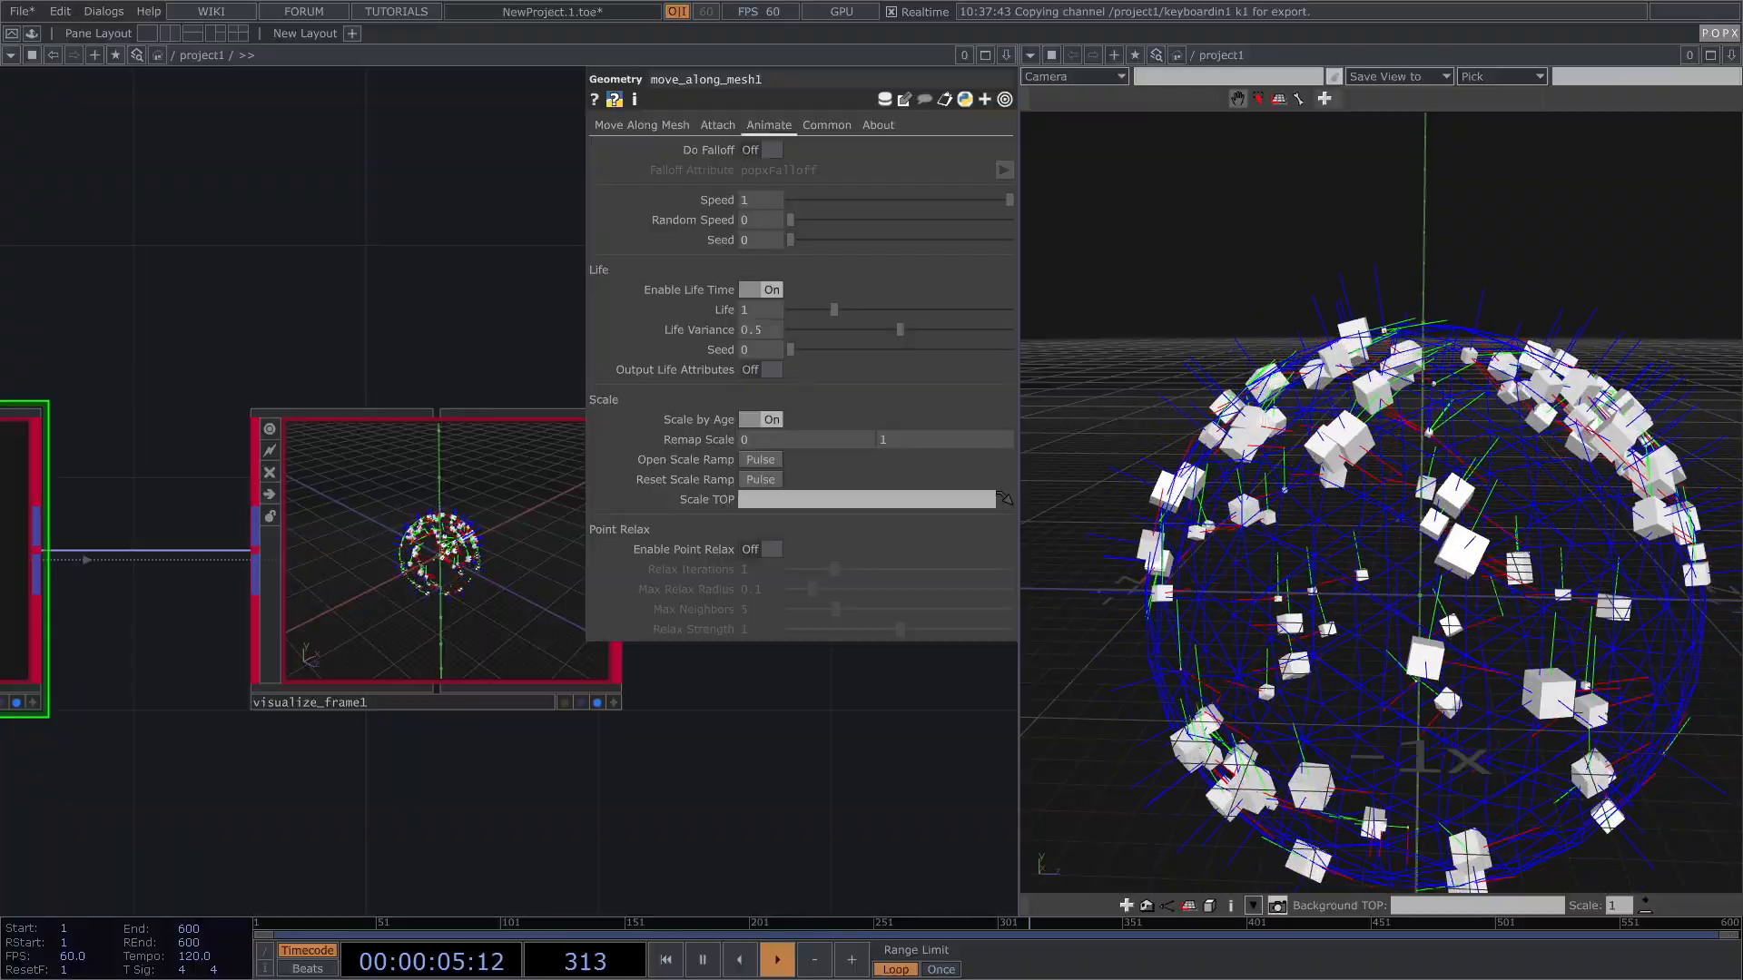
Step: Frame box1, instancer1 and sphere1 in the network and move sphere1 left beneath instancer1
{"action": "scroll", "coordinate": [367, 570], "scroll_direction": "down", "scroll_amount": 5}
{"action": "scroll", "coordinate": [367, 570], "scroll_direction": "down", "scroll_amount": 3}
{"action": "left_click_drag", "start_coordinate": [1246, 549], "coordinate": [1333, 528]}
{"action": "left_click_drag", "start_coordinate": [434, 668], "coordinate": [953, 583]}
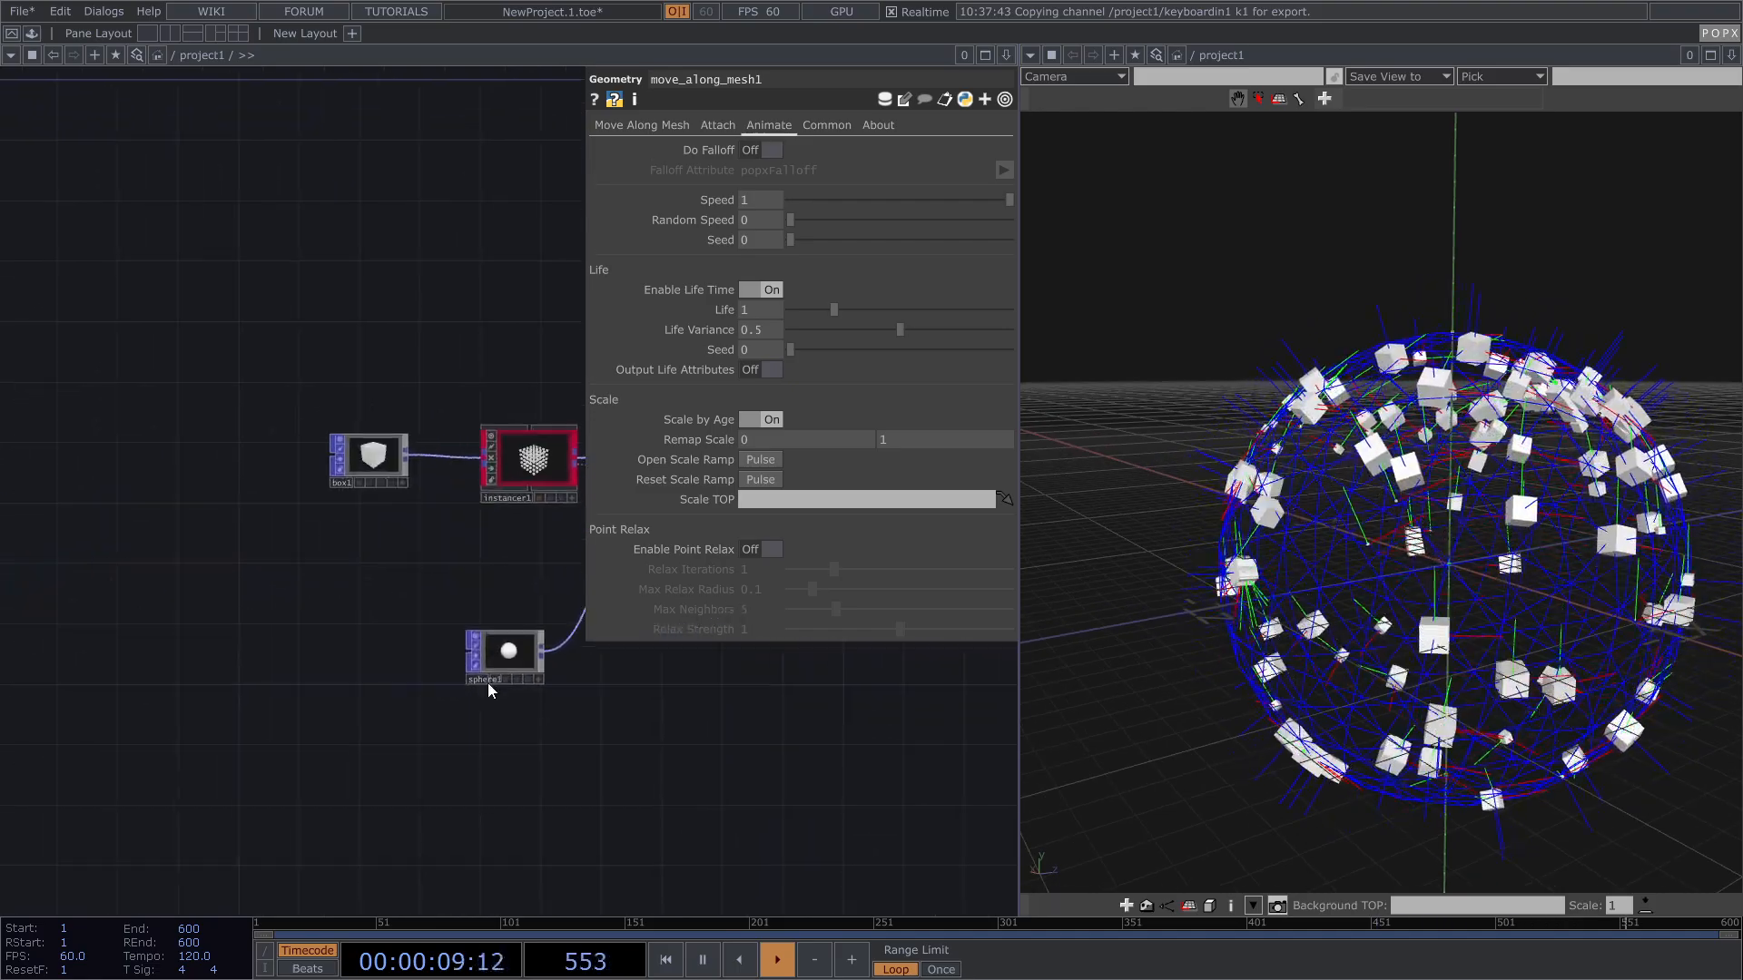
{"action": "left_click_drag", "start_coordinate": [492, 660], "coordinate": [431, 660]}
{"action": "left_click_drag", "start_coordinate": [539, 714], "coordinate": [432, 724]}
{"action": "scroll", "coordinate": [433, 724], "scroll_direction": "up", "scroll_amount": 5}
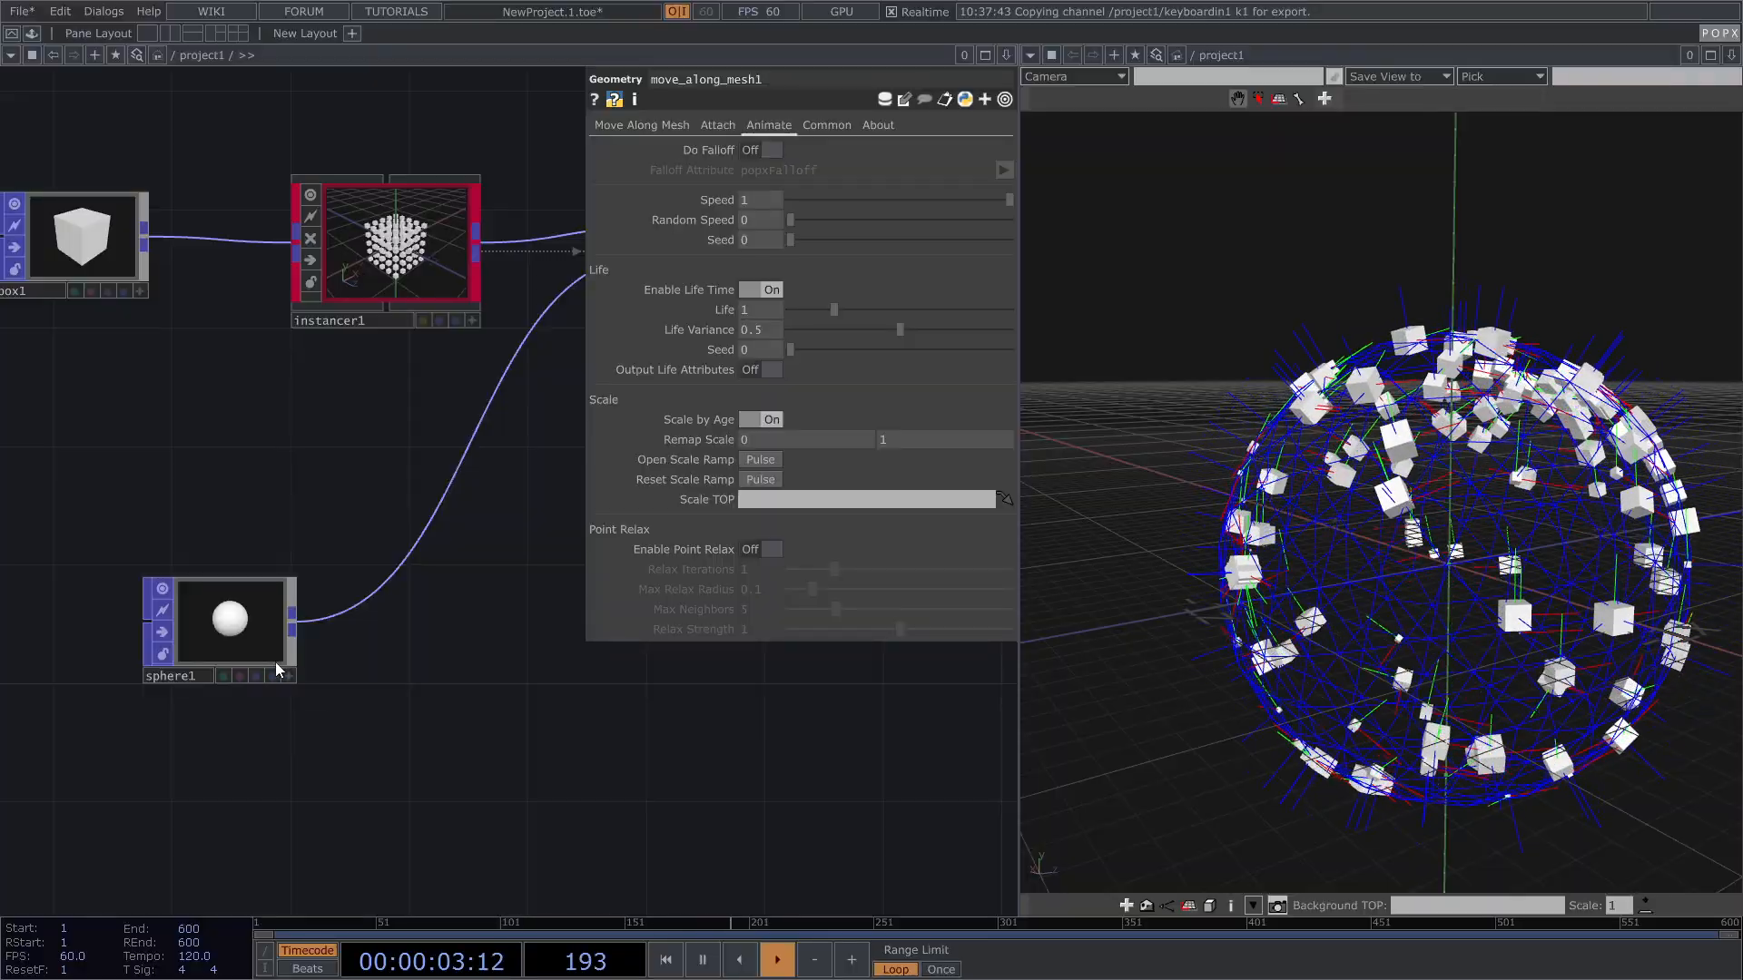
{"action": "left_click_drag", "start_coordinate": [237, 632], "coordinate": [267, 632]}
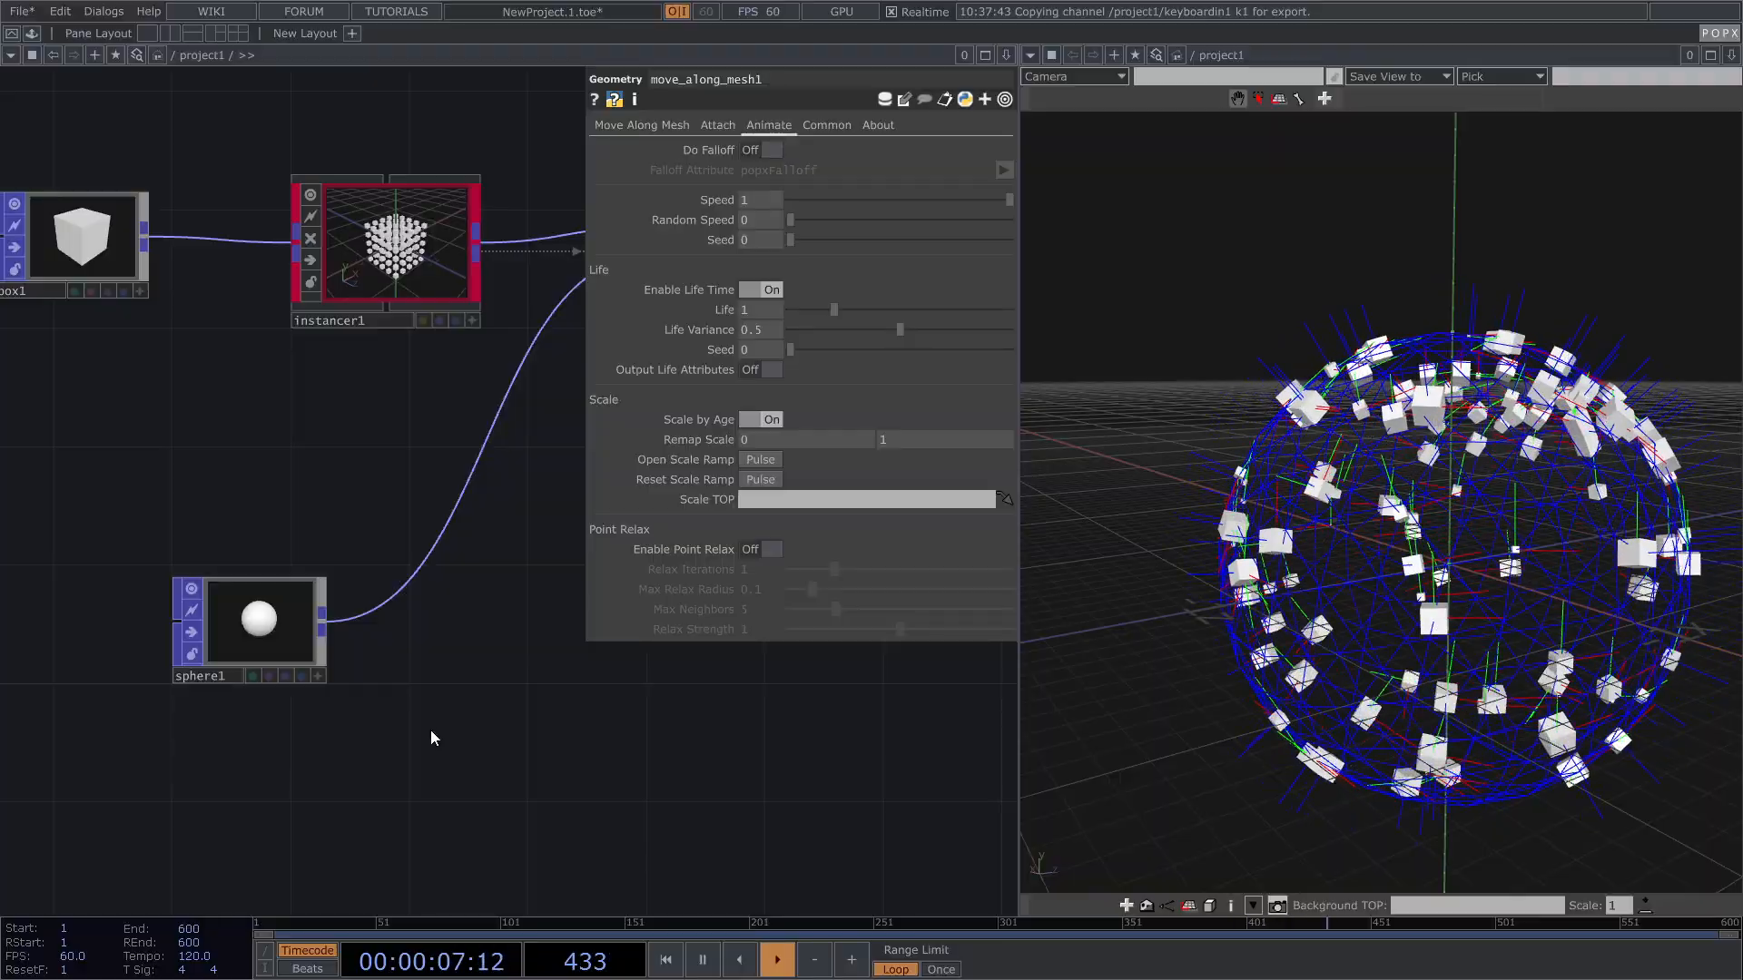
{"action": "key", "text": "Tab"}
Step: Create a POPX Orient Mesh node, orient_mesh1, placed after sphere1
{"action": "left_click", "coordinate": [354, 460]}
{"action": "left_click_drag", "start_coordinate": [385, 414], "coordinate": [509, 316]}
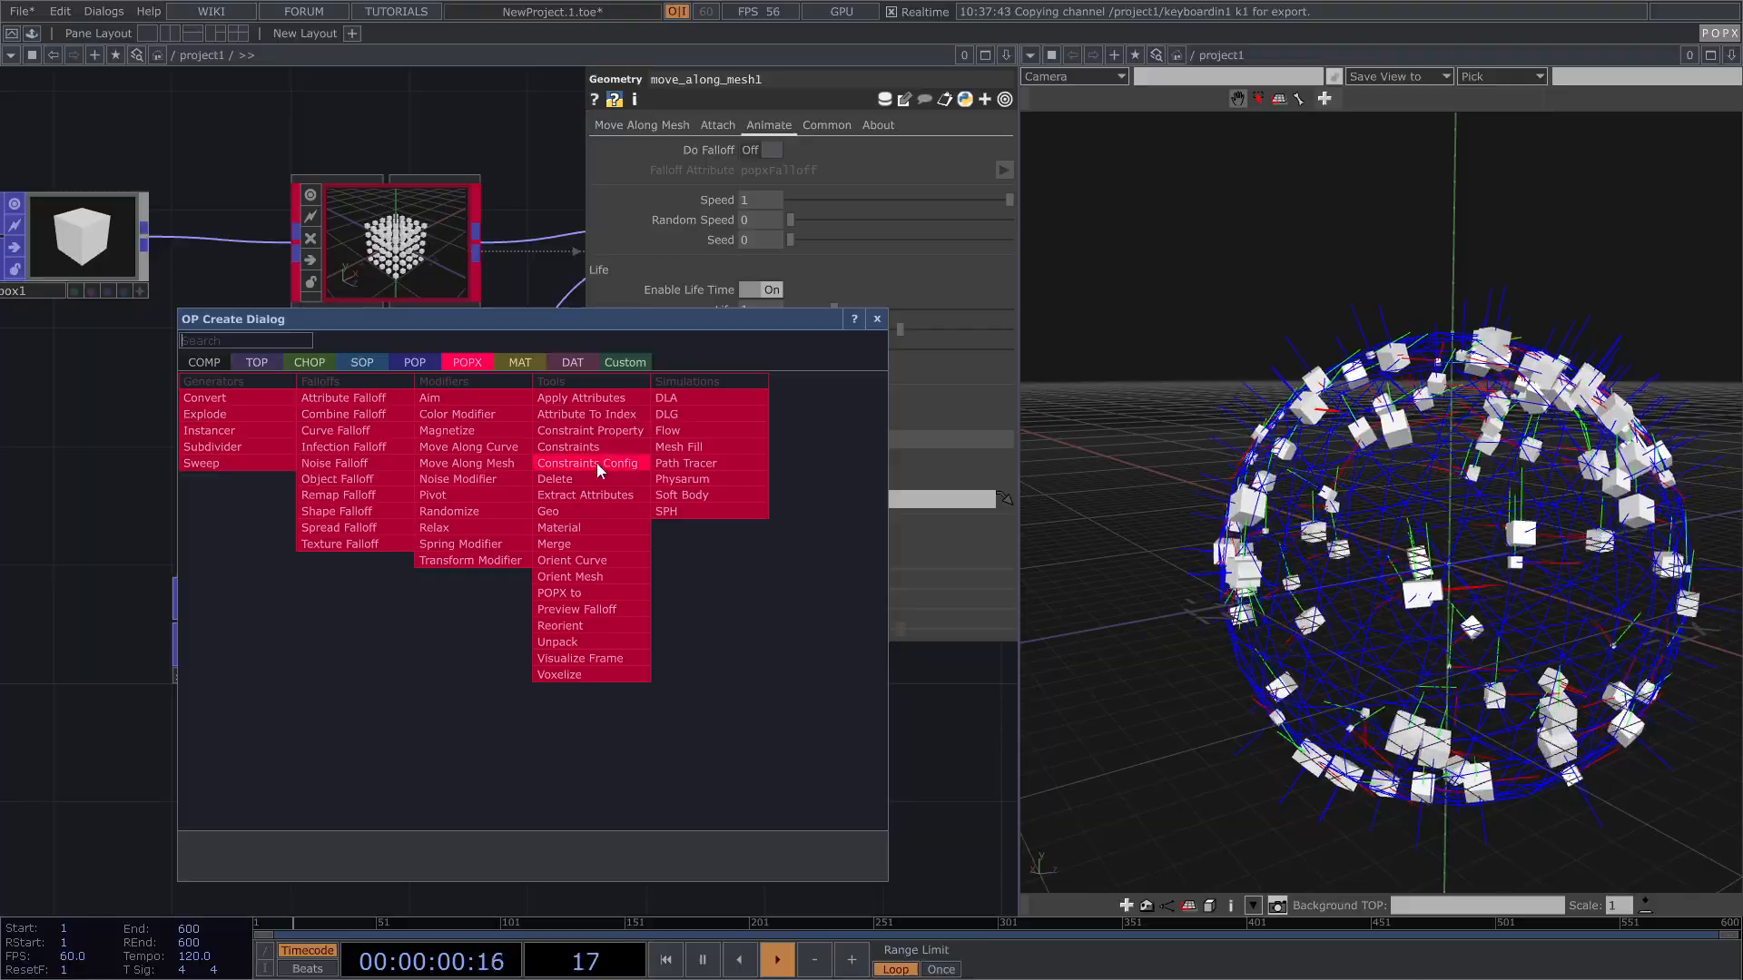
{"action": "left_click", "coordinate": [605, 577]}
{"action": "left_click", "coordinate": [505, 610]}
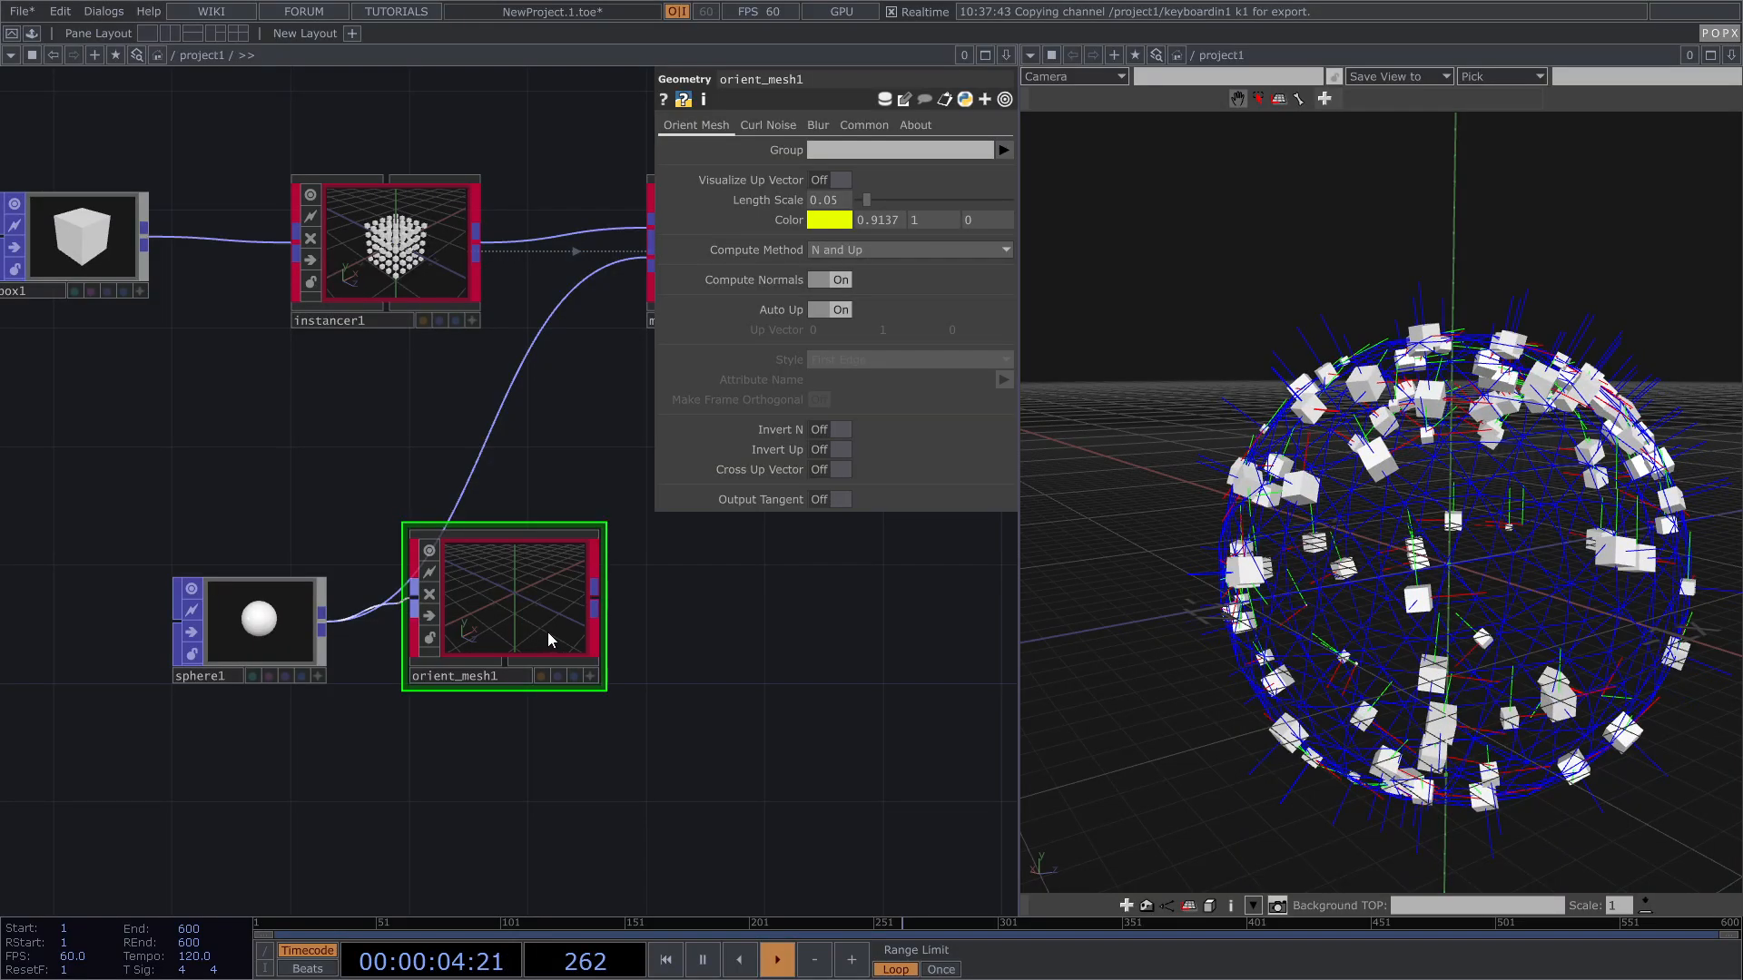
Step: Hide move_along_mesh1 from the viewer and display orient_mesh1's sphere instead
{"action": "scroll", "coordinate": [547, 632], "scroll_direction": "up", "scroll_amount": 5}
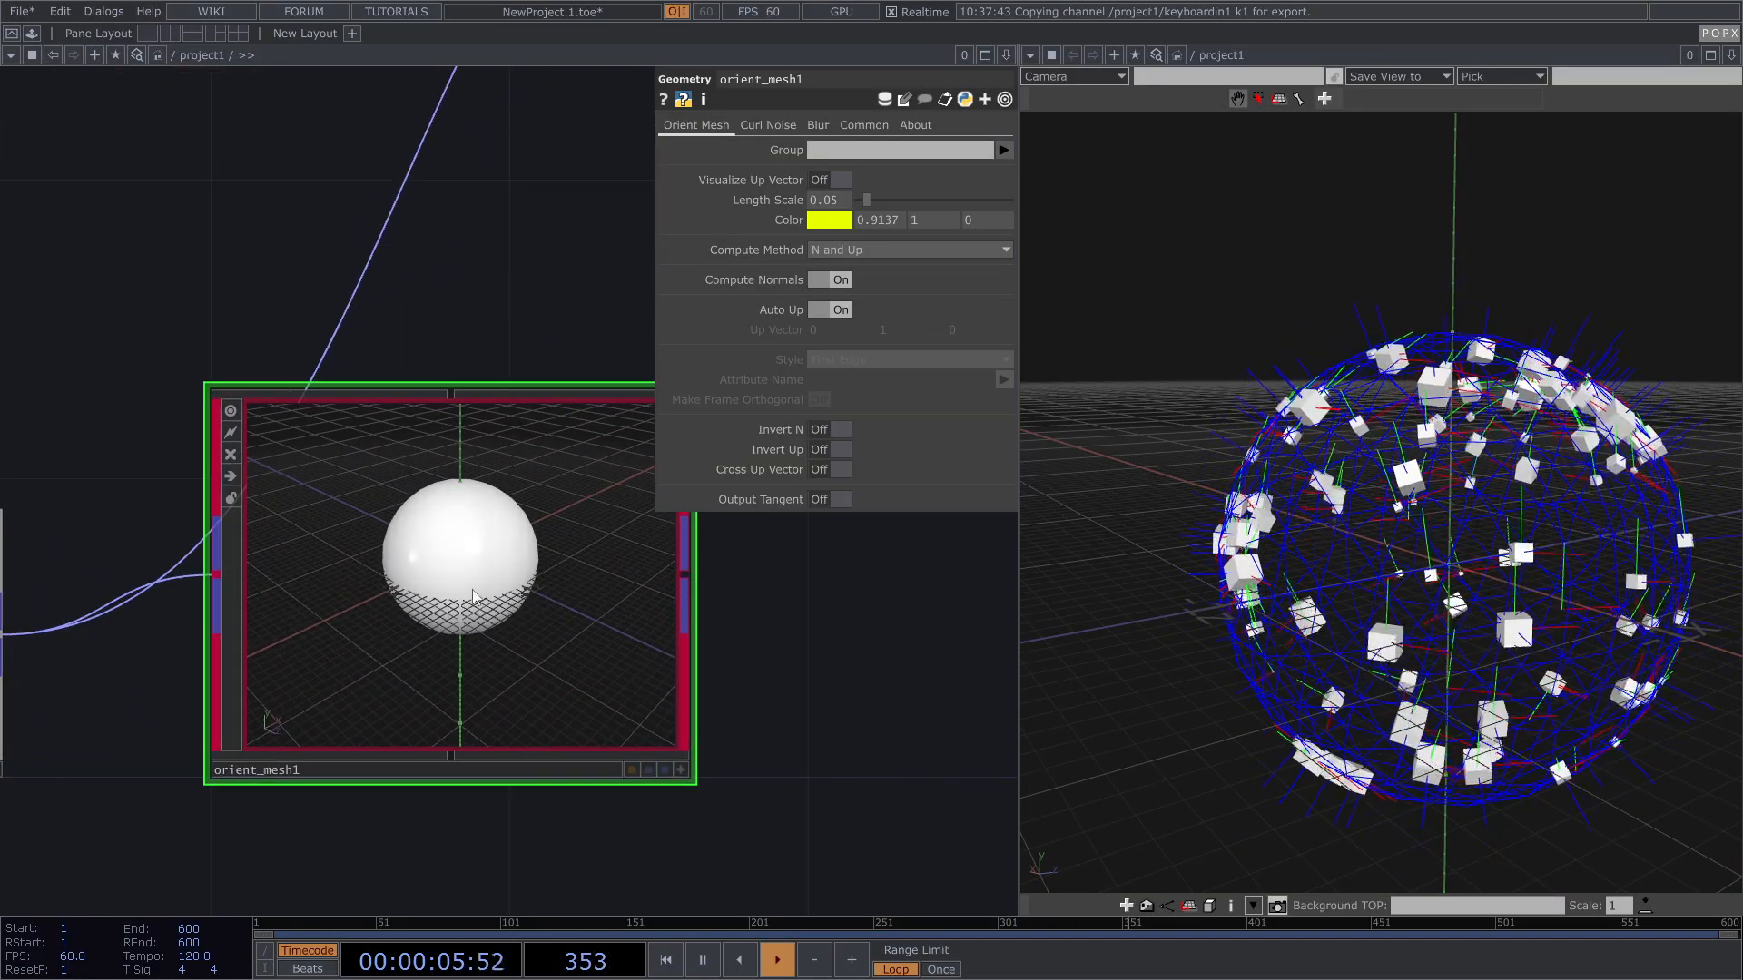
{"action": "scroll", "coordinate": [468, 624], "scroll_direction": "up", "scroll_amount": 5}
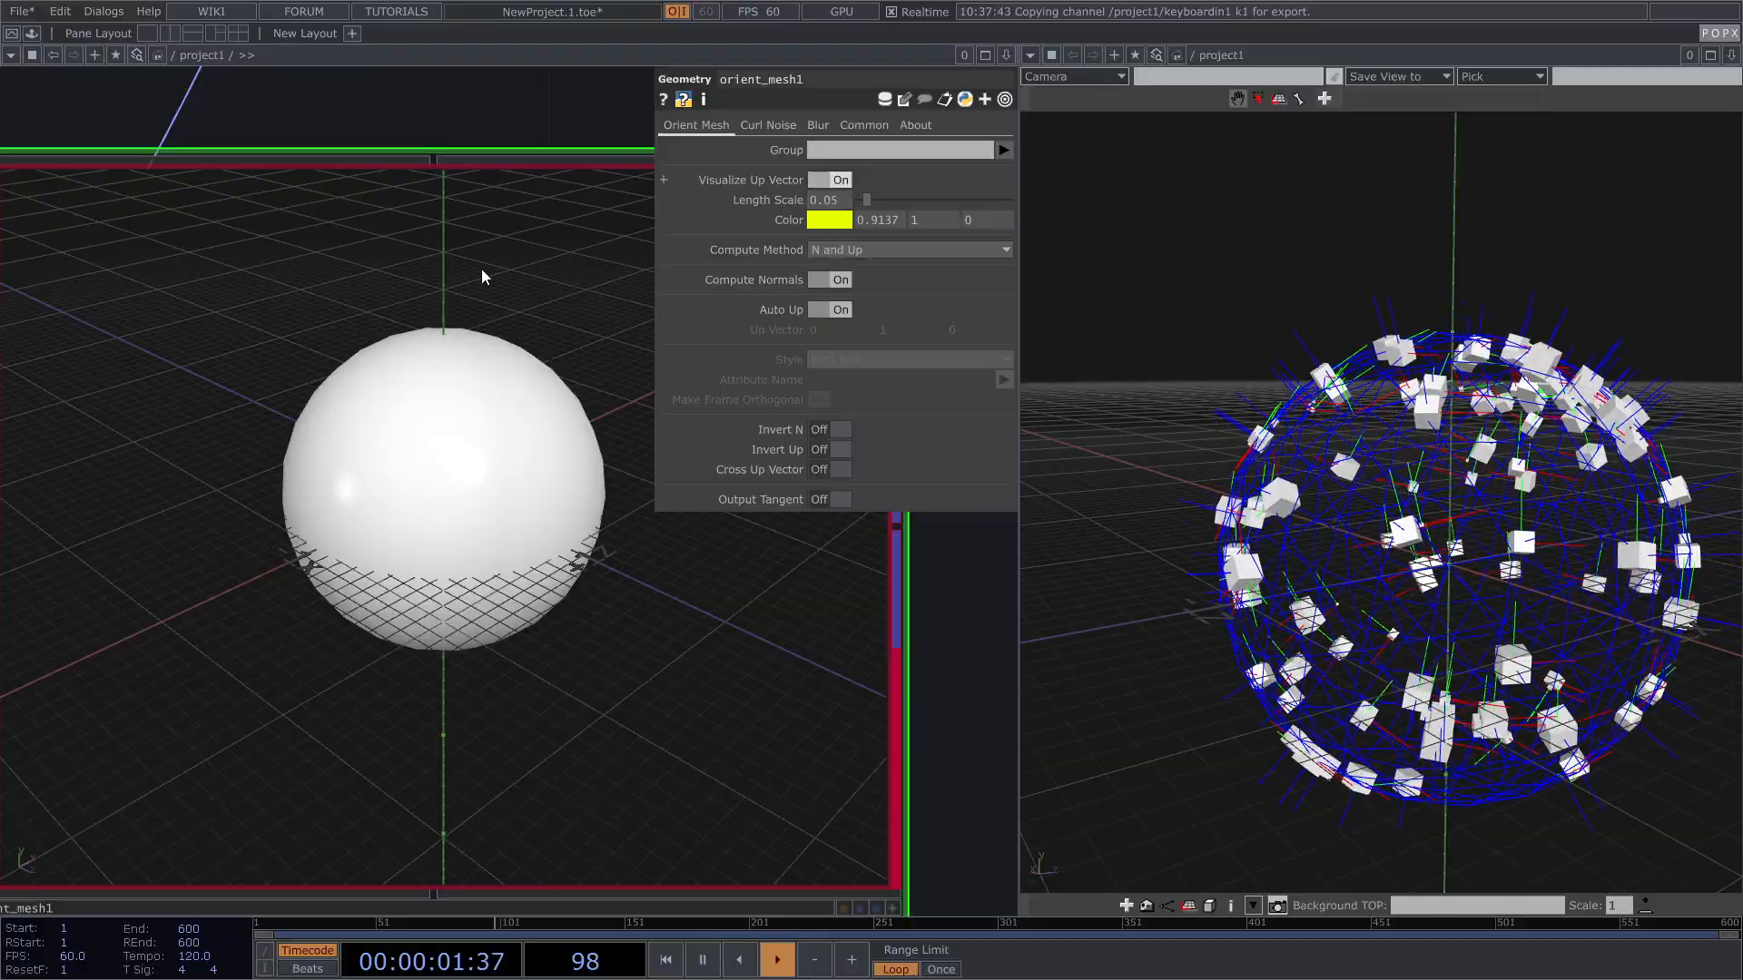
{"action": "scroll", "coordinate": [404, 459], "scroll_direction": "down", "scroll_amount": 10}
{"action": "left_click_drag", "start_coordinate": [426, 337], "coordinate": [145, 405]}
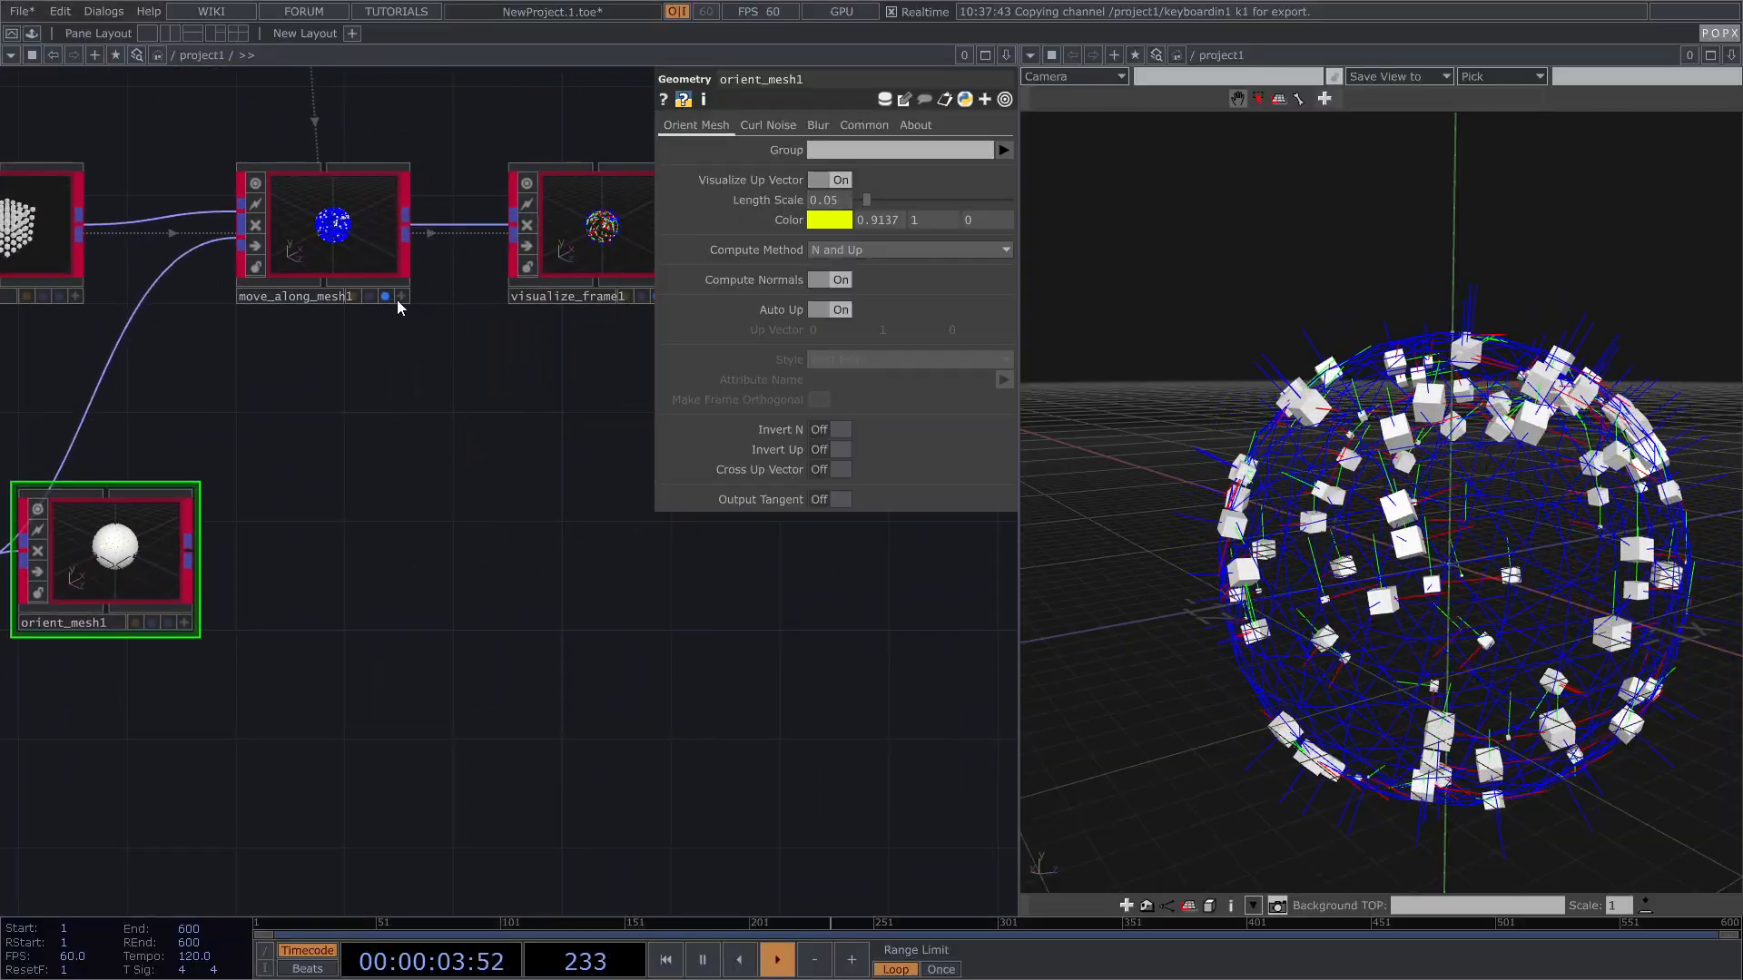
{"action": "left_click", "coordinate": [386, 297]}
{"action": "left_click_drag", "start_coordinate": [465, 330], "coordinate": [623, 266]}
{"action": "scroll", "coordinate": [324, 524], "scroll_direction": "up", "scroll_amount": 3}
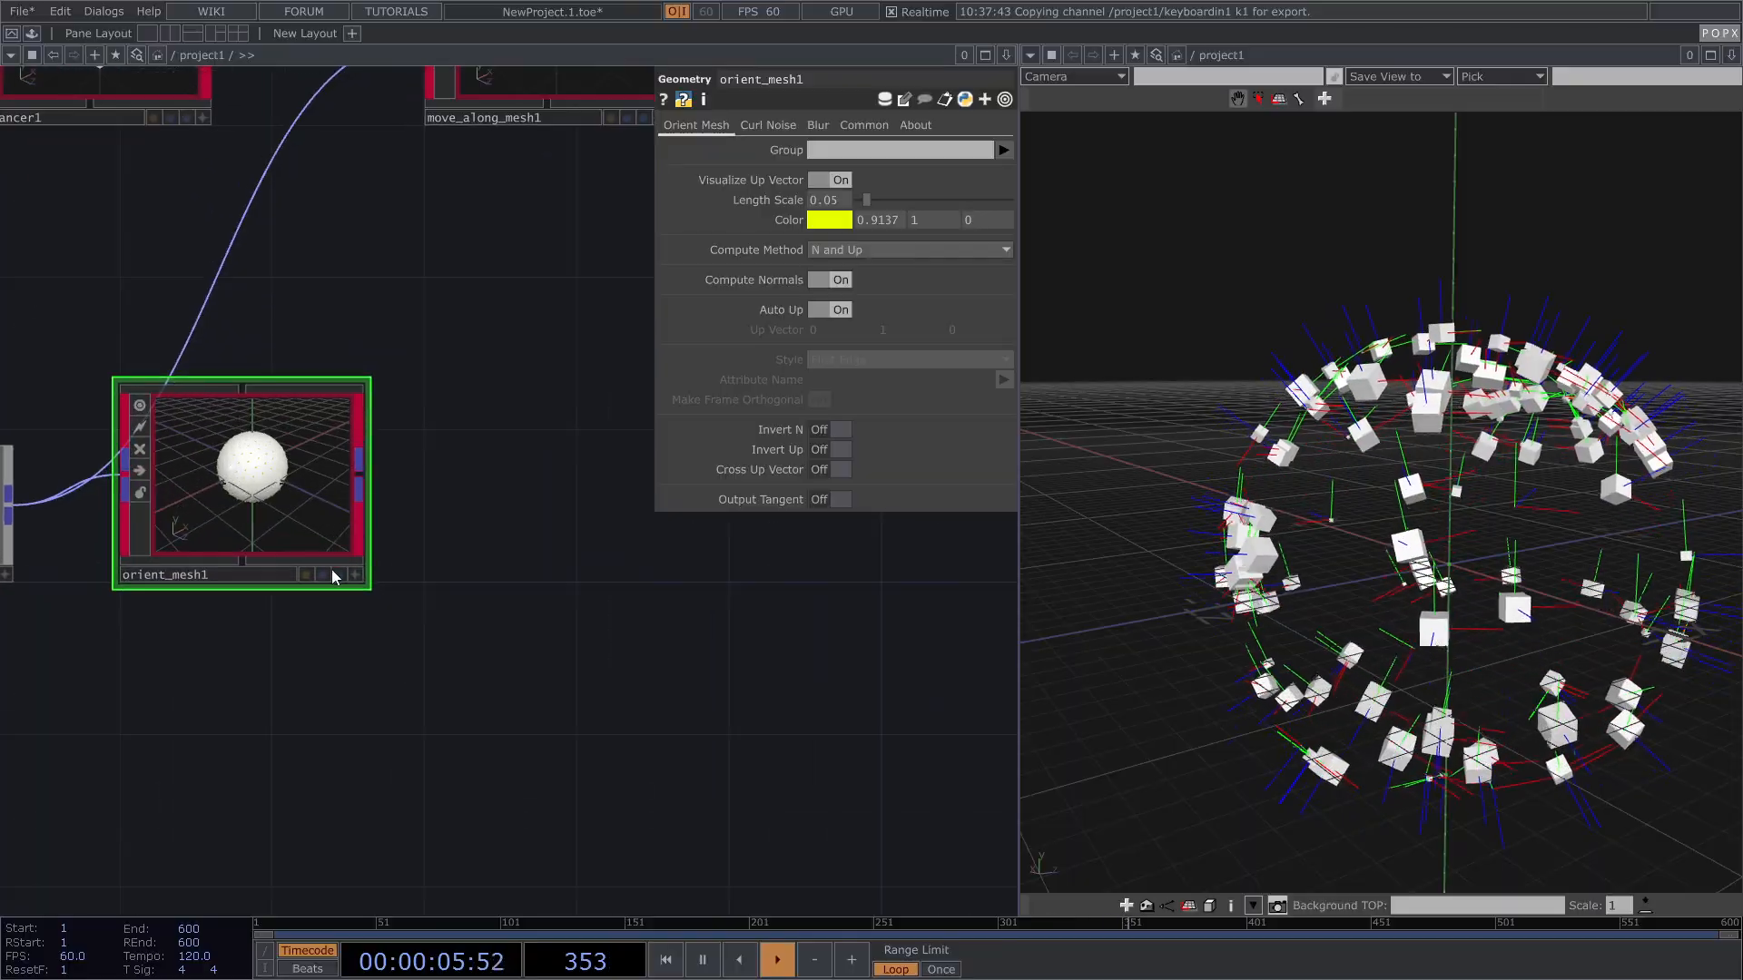
{"action": "left_click", "coordinate": [342, 573]}
Step: Hide visualize_frame1's markers and orbit to inspect orient_mesh1's up vectors
{"action": "left_click_drag", "start_coordinate": [501, 397], "coordinate": [299, 459]}
{"action": "scroll", "coordinate": [300, 460], "scroll_direction": "down", "scroll_amount": 2}
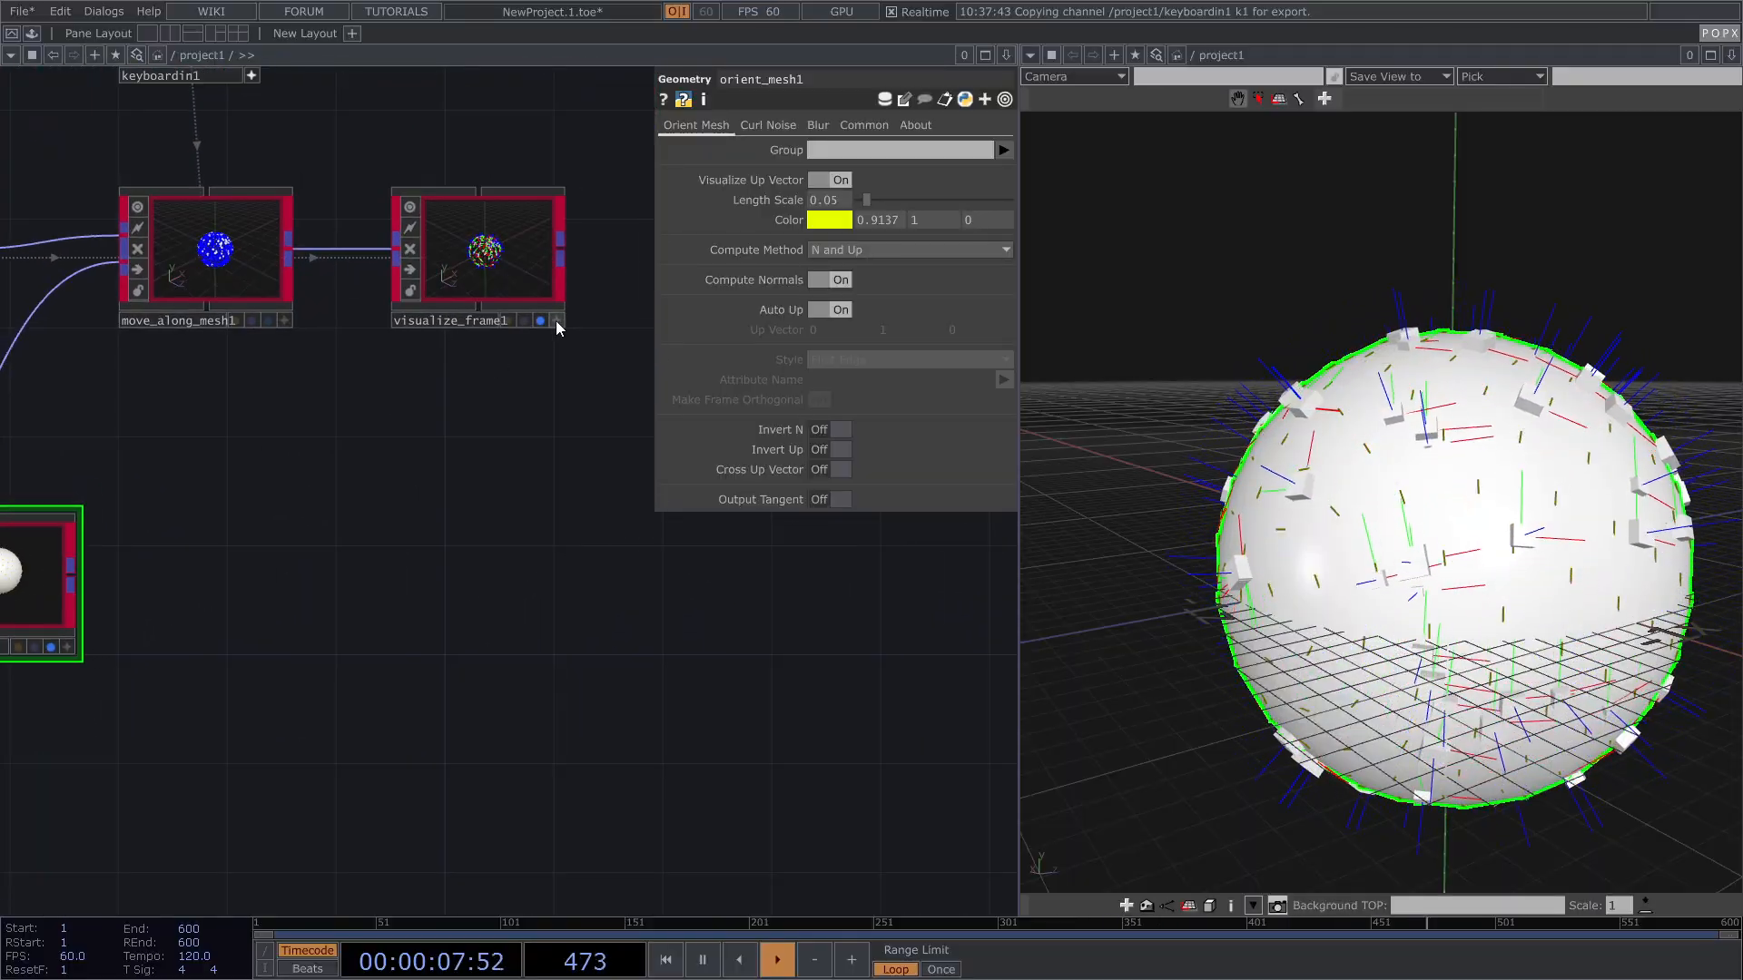
{"action": "left_click", "coordinate": [538, 324]}
{"action": "left_click_drag", "start_coordinate": [571, 522], "coordinate": [818, 493]}
{"action": "scroll", "coordinate": [235, 614], "scroll_direction": "up", "scroll_amount": 5}
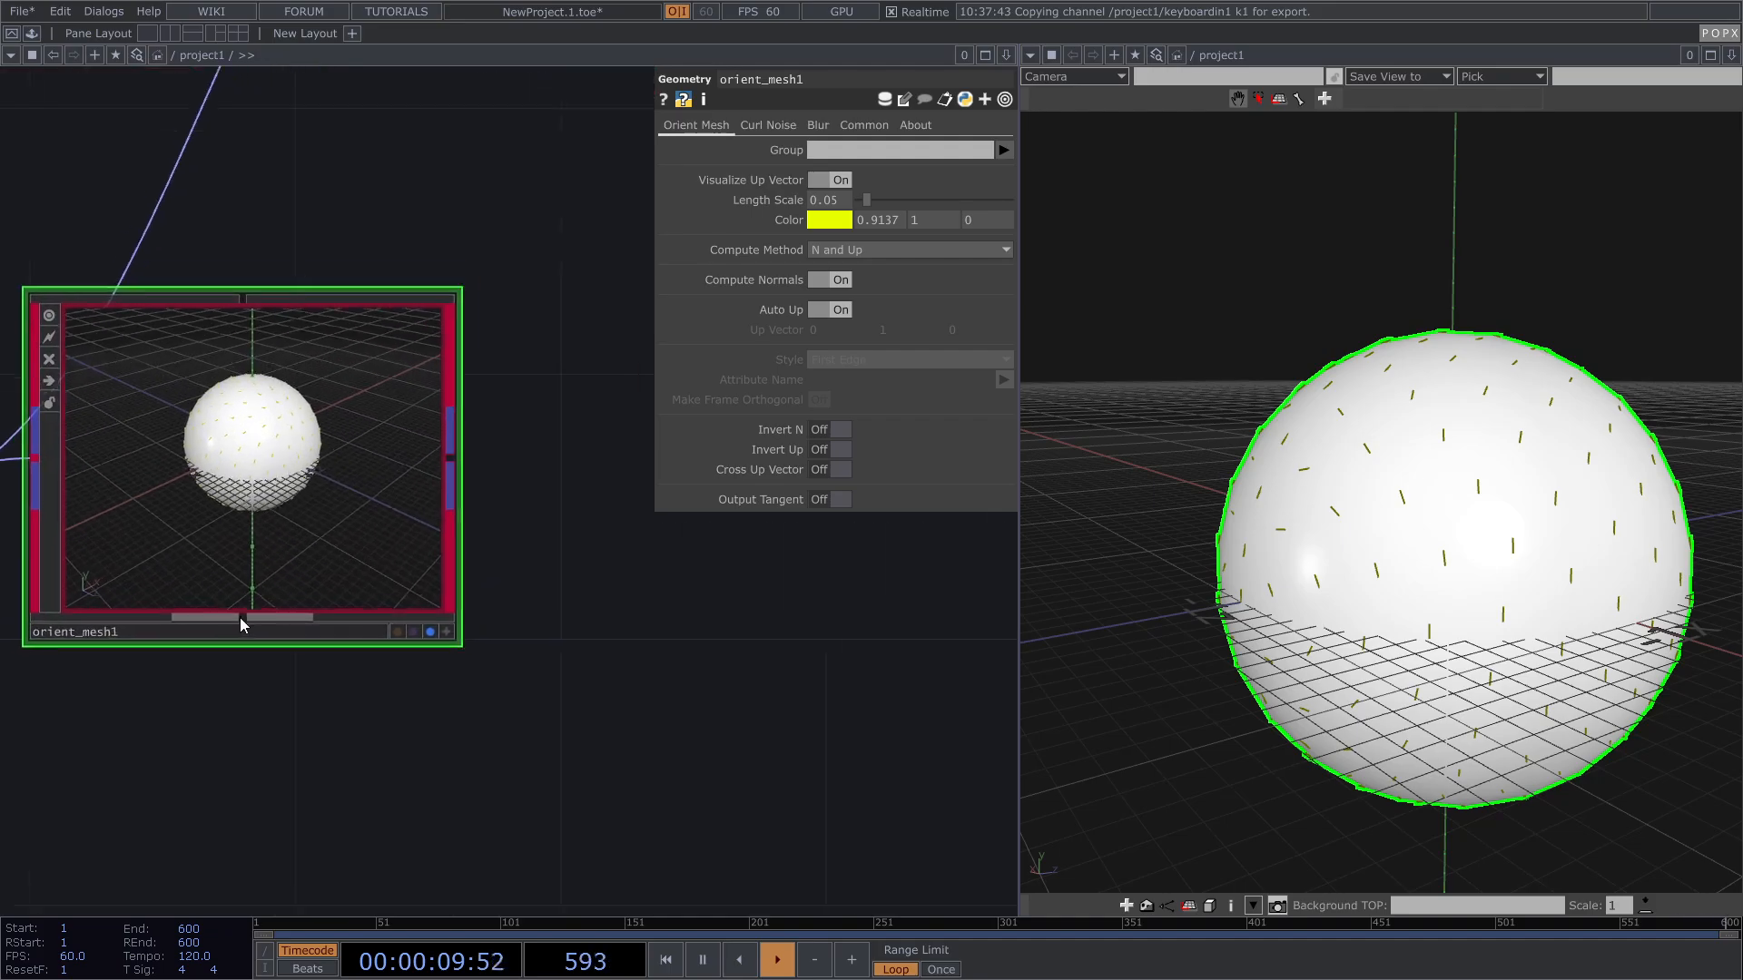
{"action": "left_click_drag", "start_coordinate": [1281, 533], "coordinate": [1487, 547]}
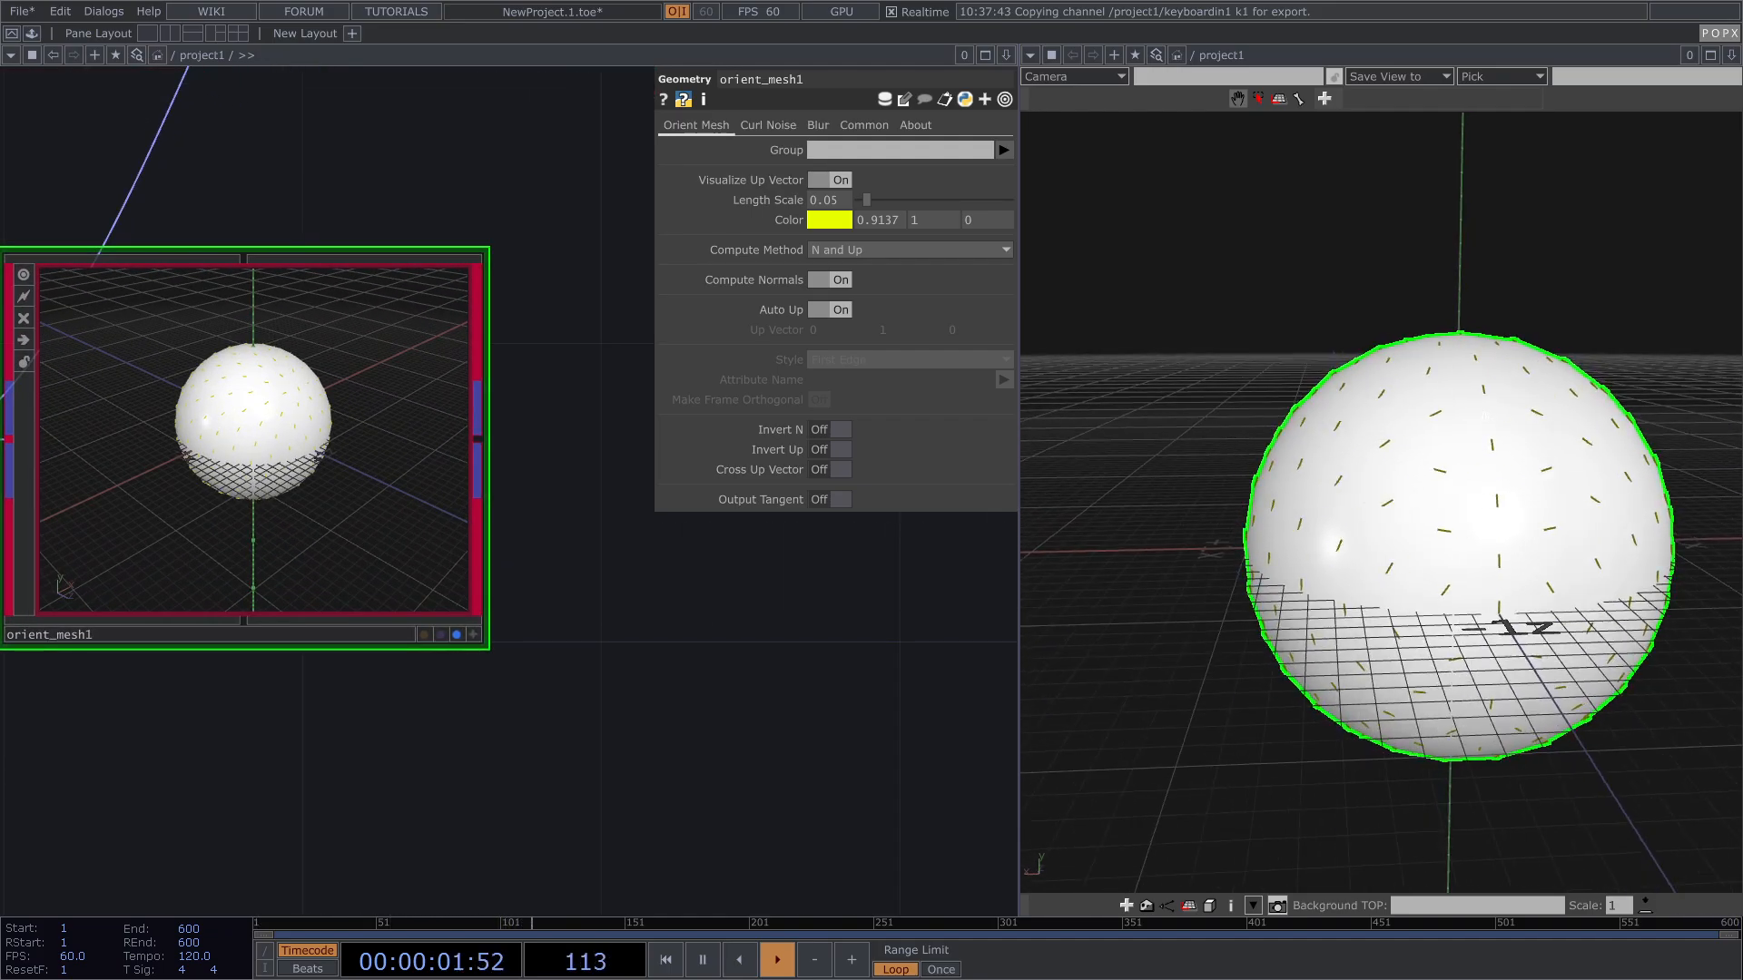
{"action": "right_click_drag", "start_coordinate": [1487, 547], "coordinate": [1474, 547]}
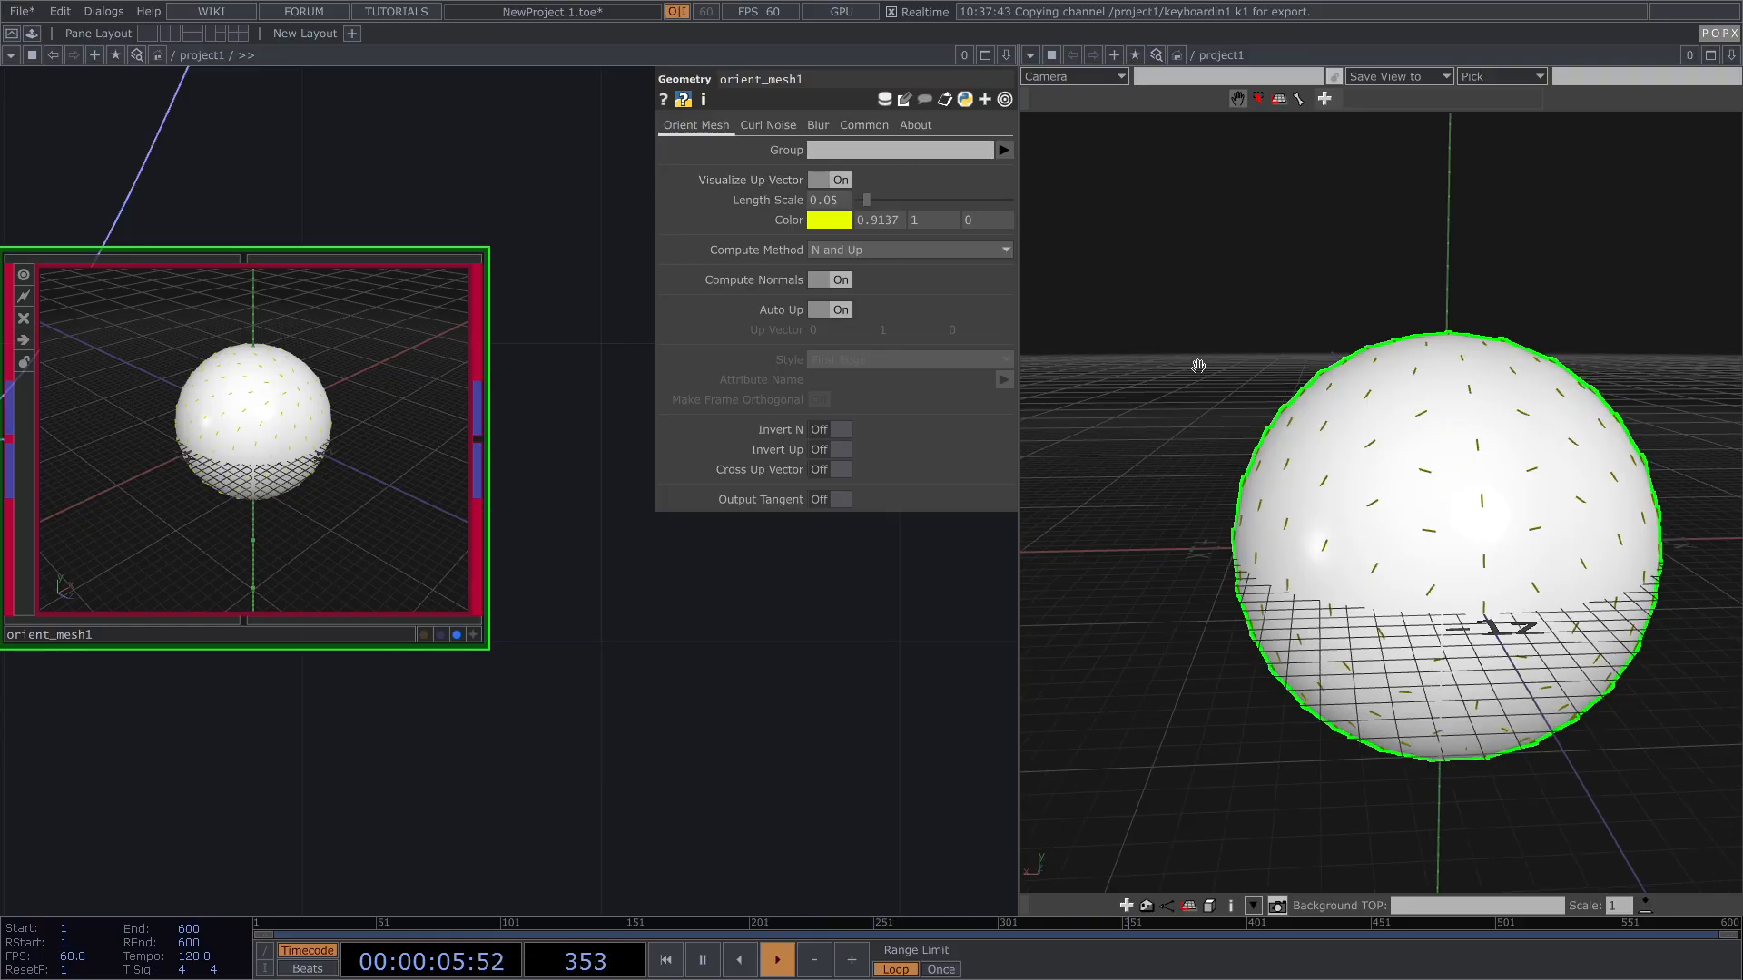
Step: Set orient_mesh1's Compute Method to Compute From Polygons and orbit to check the vectors
{"action": "left_click", "coordinate": [845, 247]}
{"action": "left_click", "coordinate": [845, 269]}
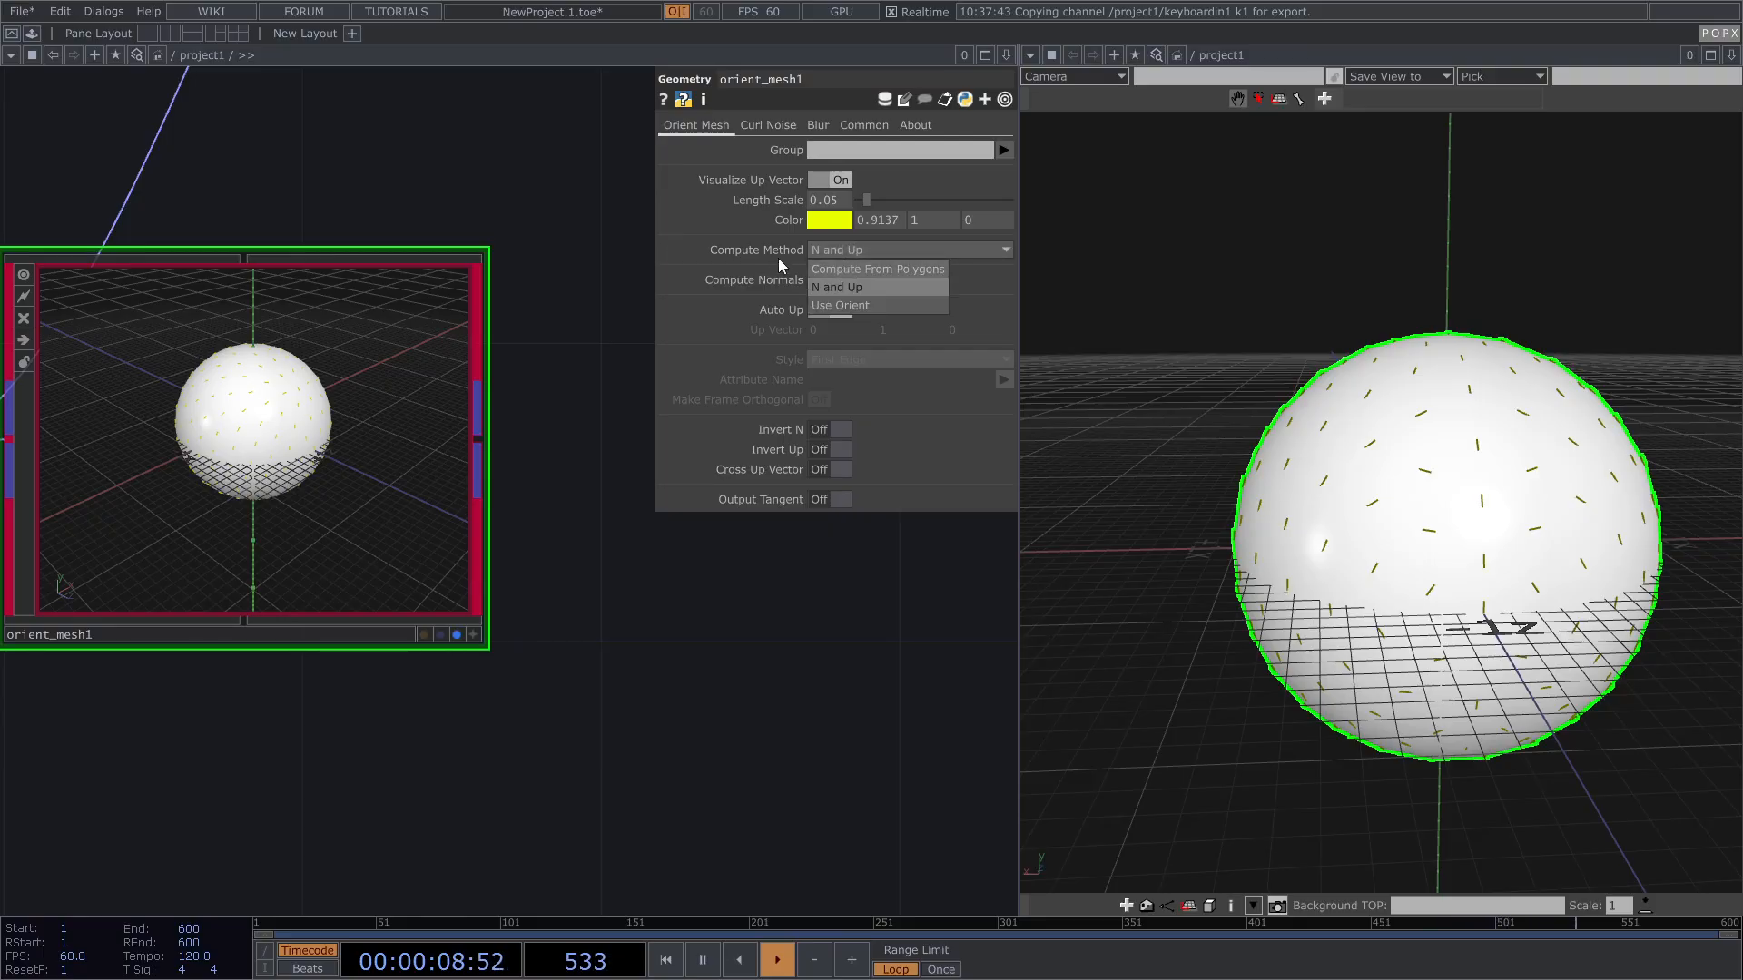
{"action": "left_click_drag", "start_coordinate": [1213, 364], "coordinate": [1171, 391]}
{"action": "left_click_drag", "start_coordinate": [1370, 454], "coordinate": [1544, 461]}
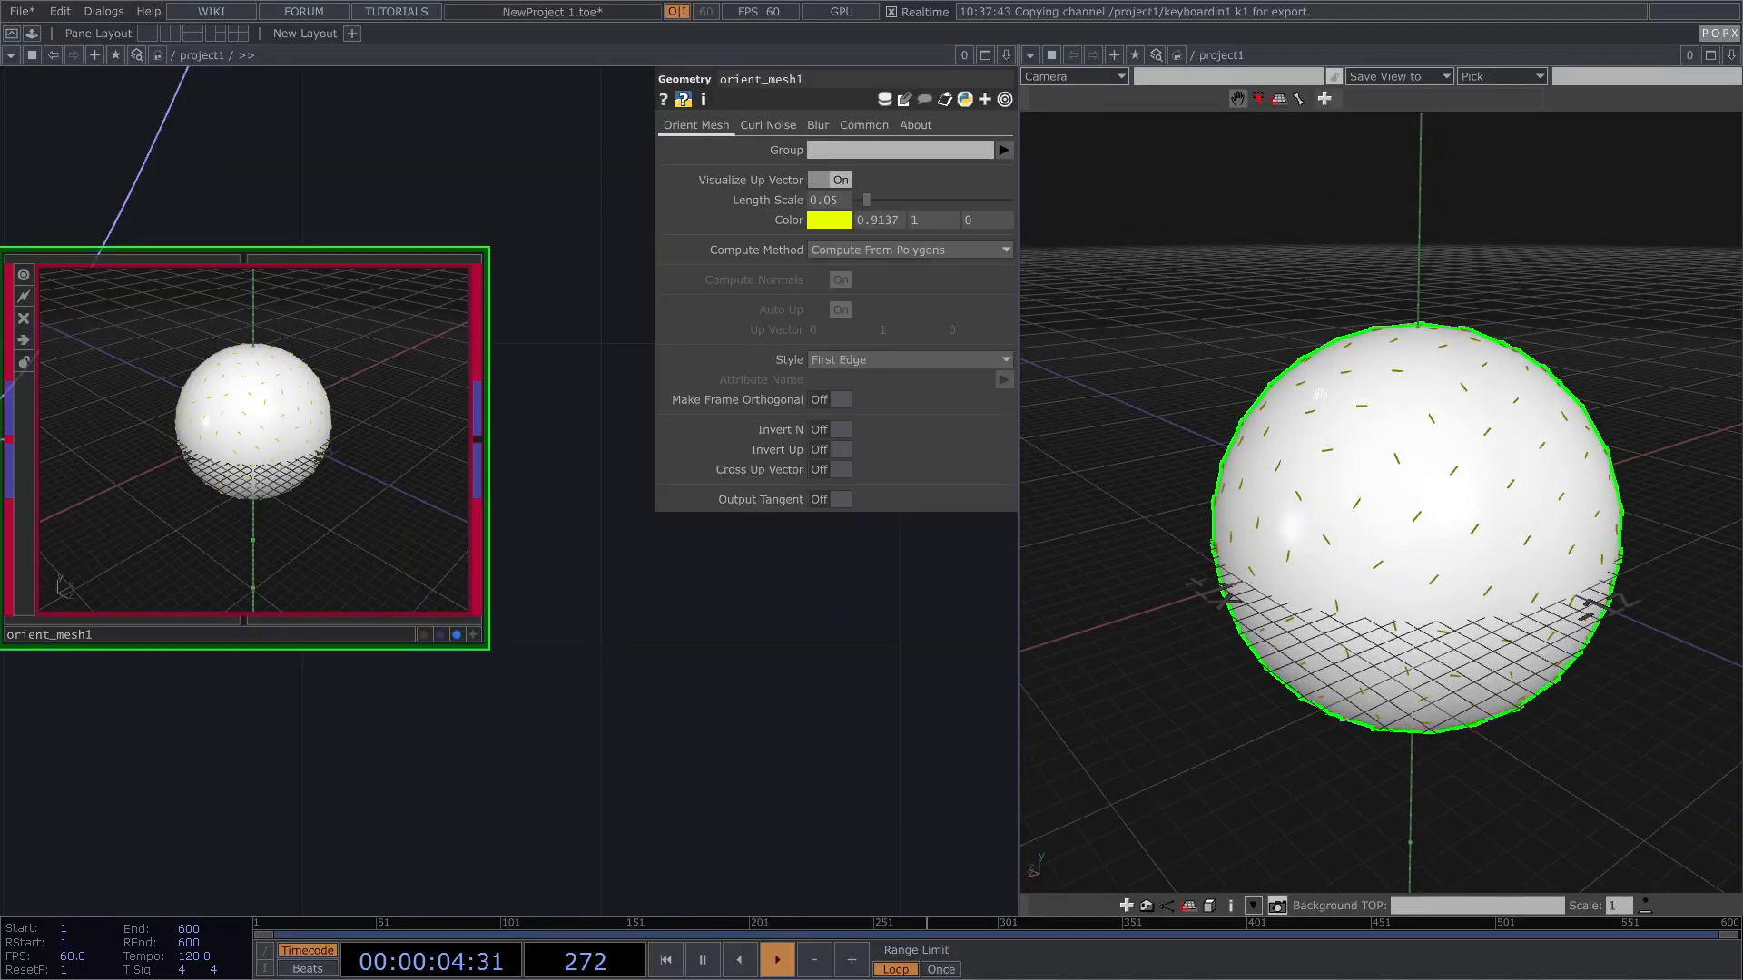
{"action": "left_click_drag", "start_coordinate": [1470, 482], "coordinate": [1260, 449]}
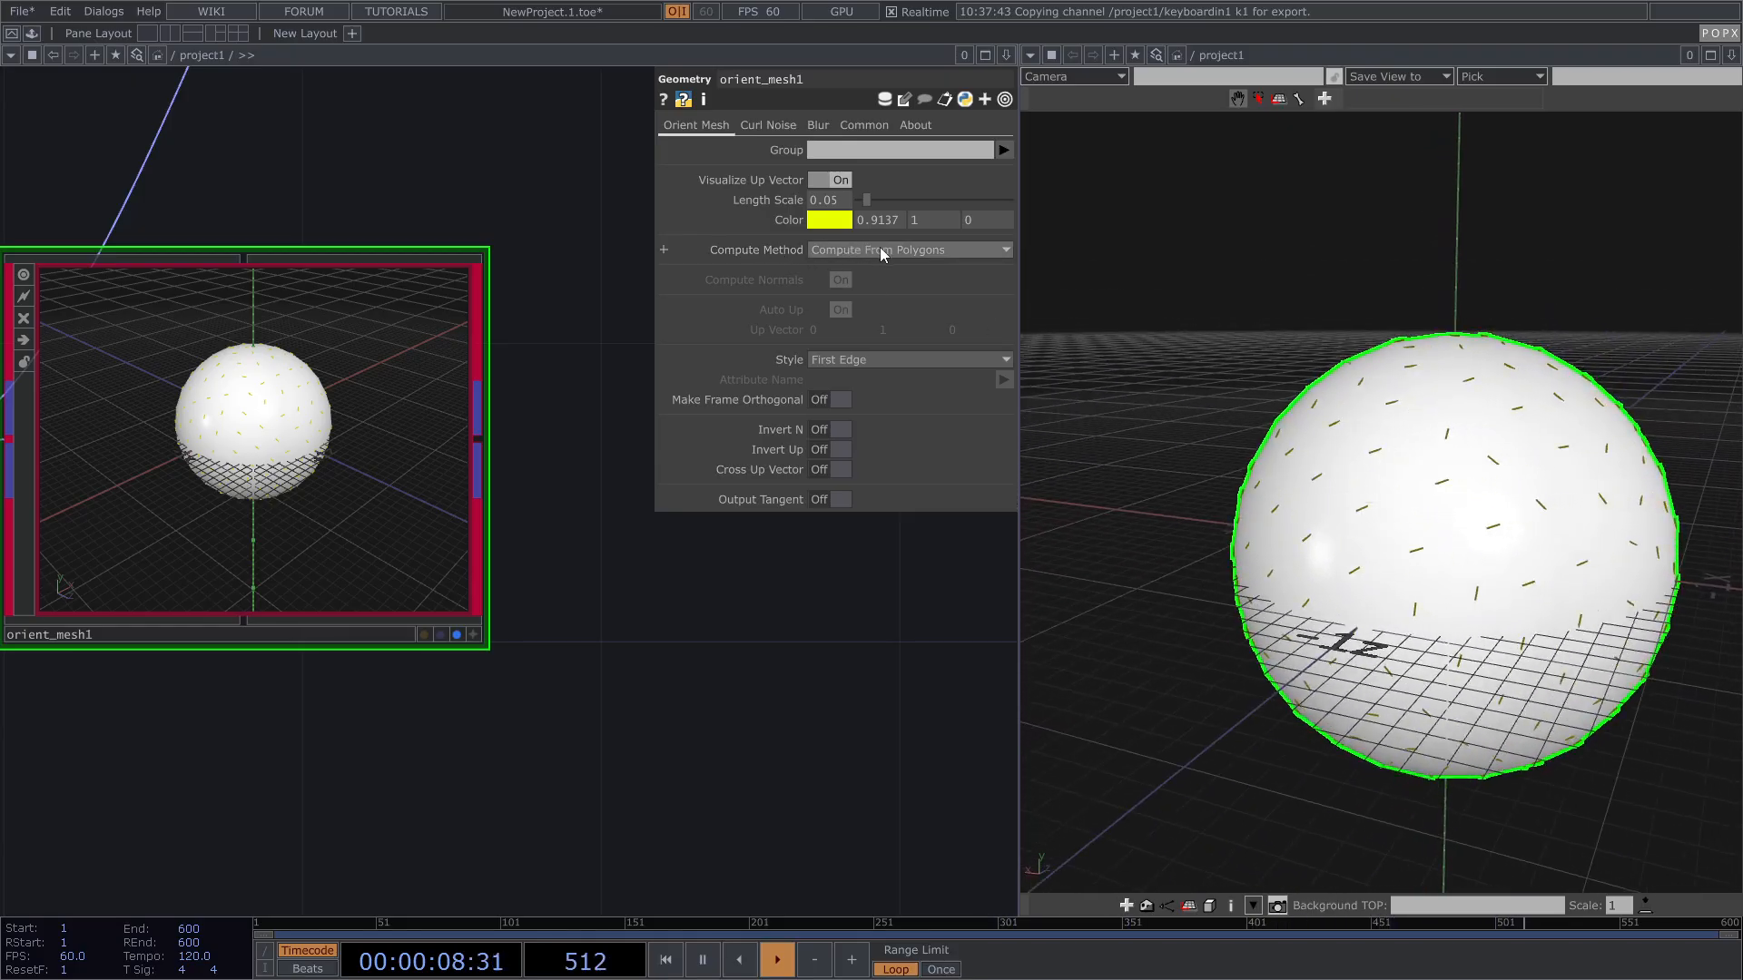
{"action": "right_click_drag", "start_coordinate": [1452, 545], "coordinate": [1382, 486]}
{"action": "left_click_drag", "start_coordinate": [1416, 490], "coordinate": [1612, 490]}
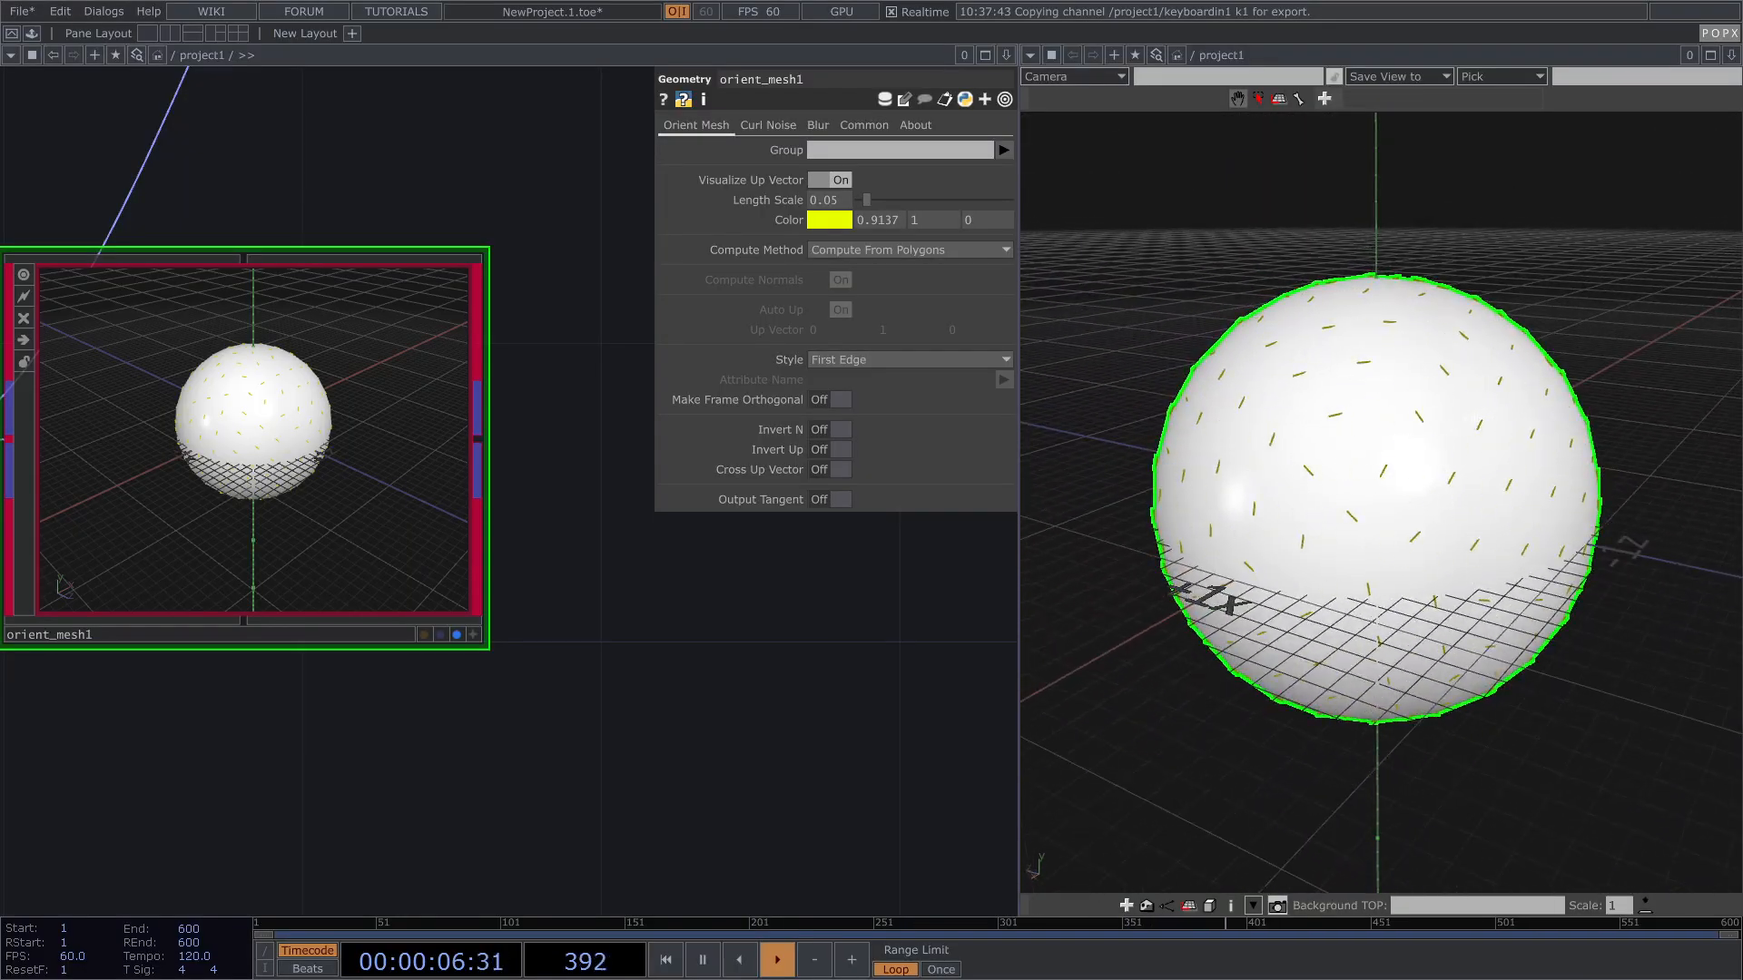
Step: Set sphere1's Frequency to 20 for a denser point sphere
{"action": "scroll", "coordinate": [841, 611], "scroll_direction": "down", "scroll_amount": 3}
{"action": "left_click", "coordinate": [268, 567]}
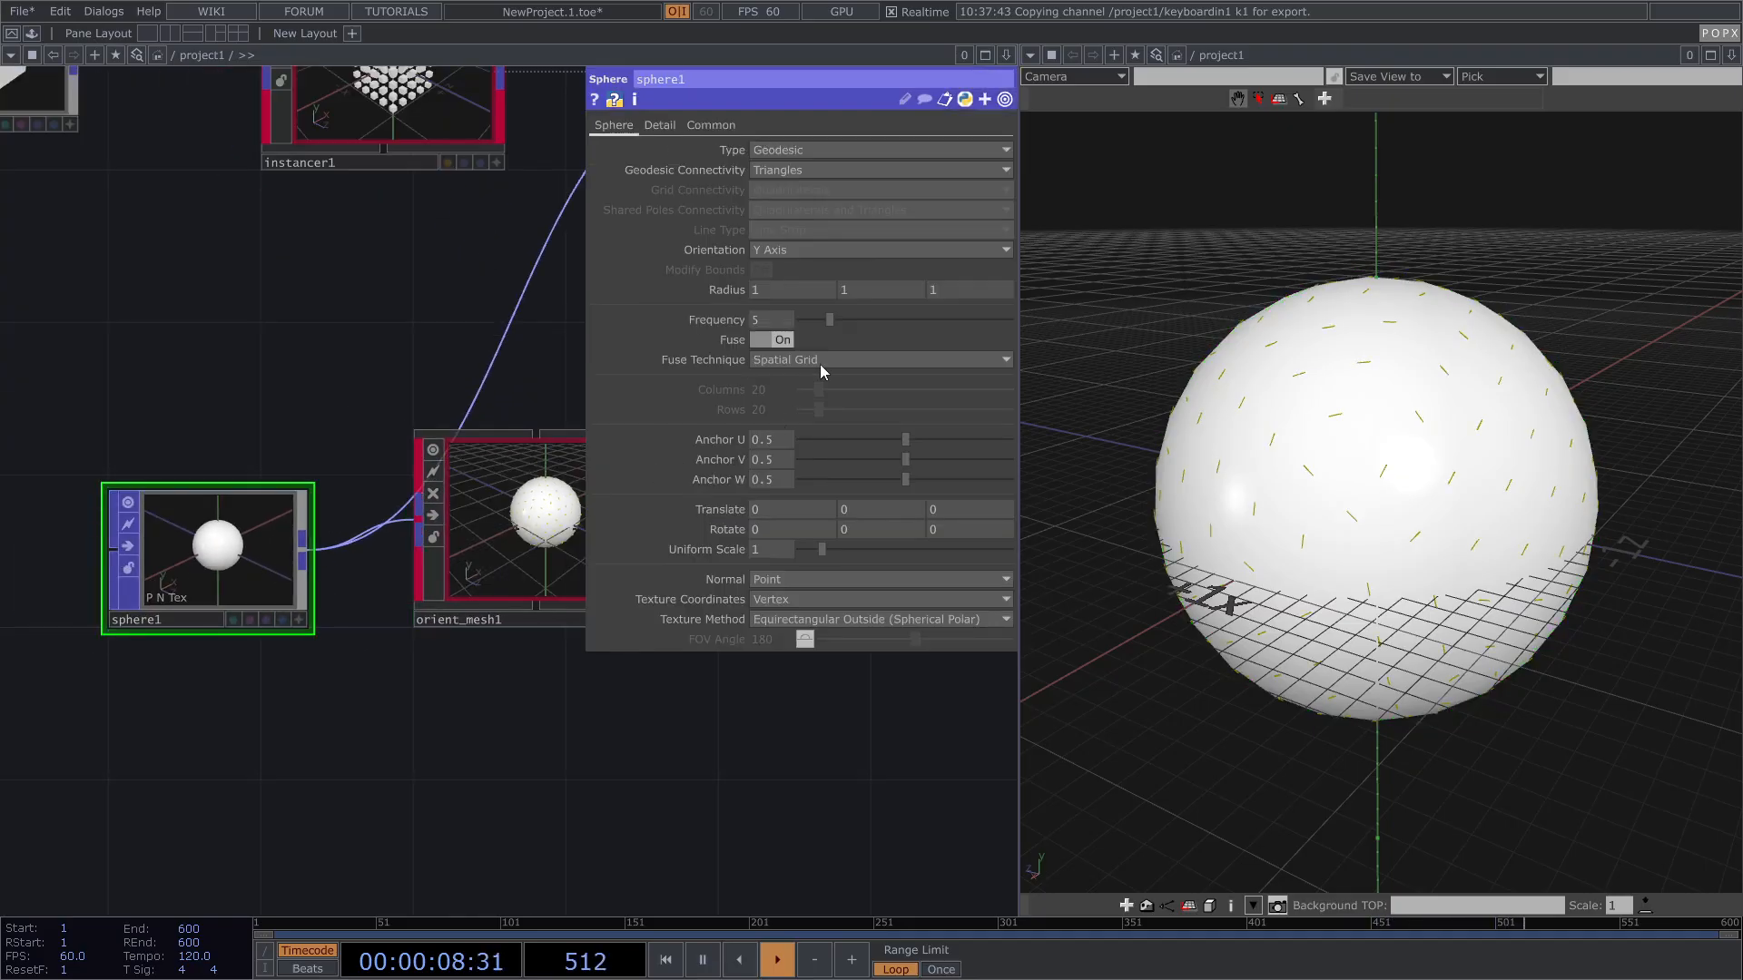
{"action": "type", "text": "20"}
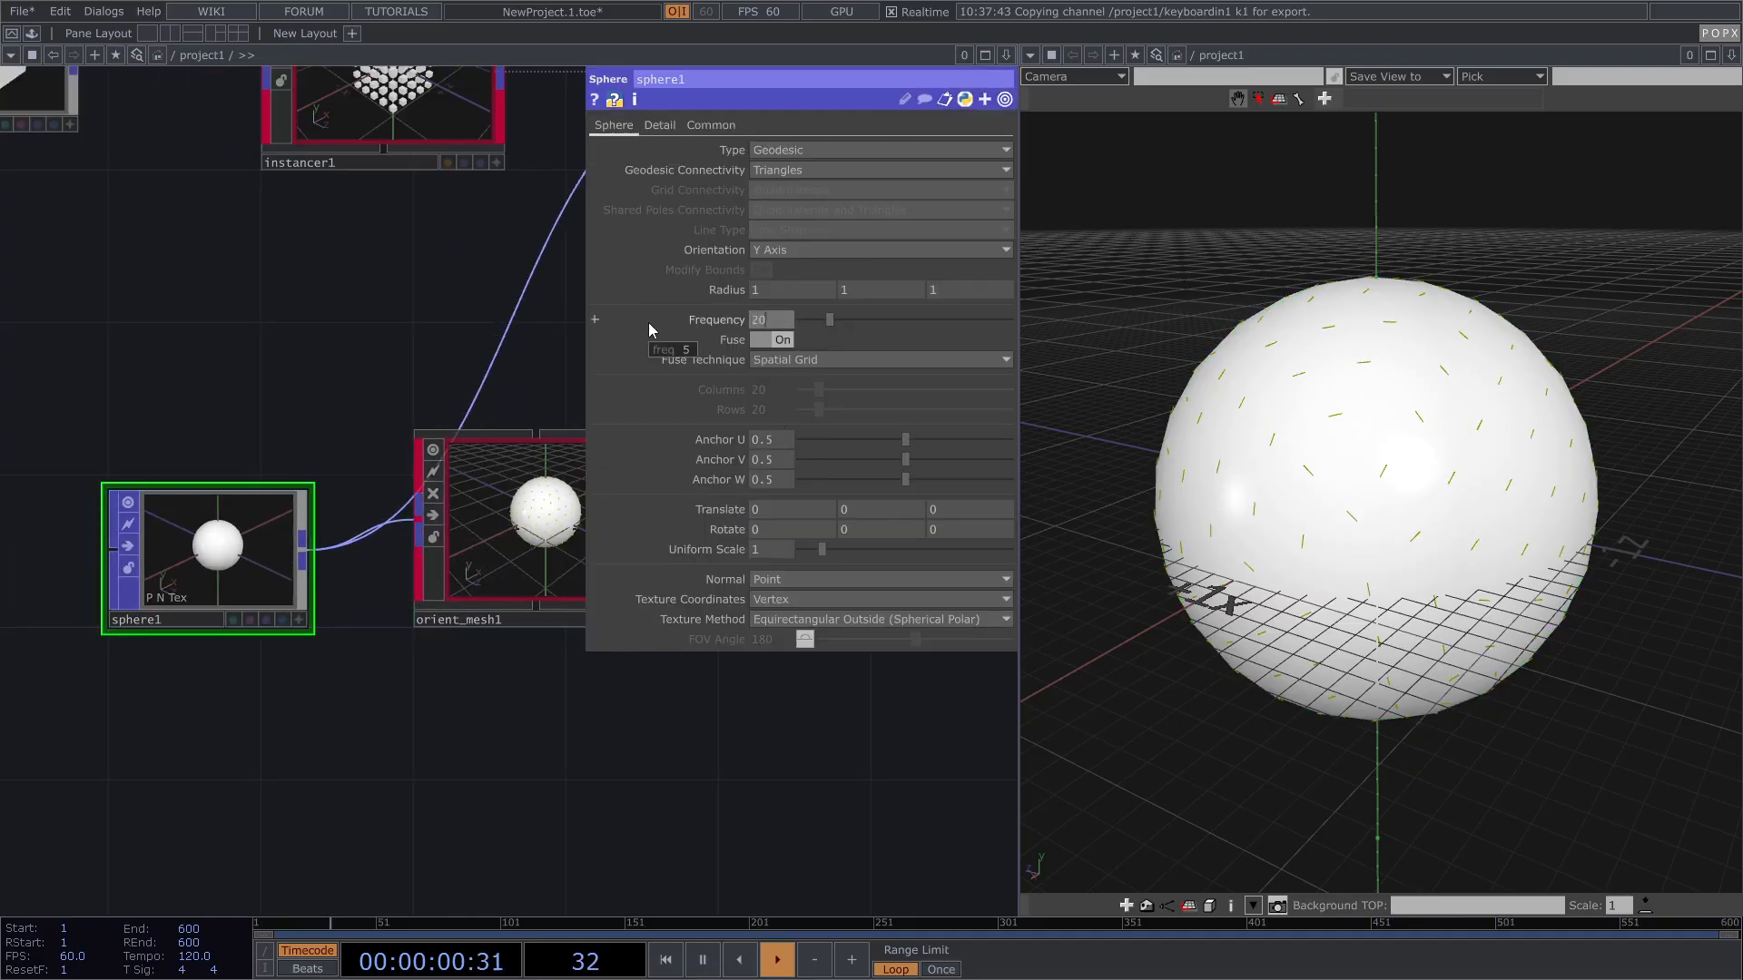
{"action": "key", "text": "Return"}
{"action": "left_click_drag", "start_coordinate": [1514, 409], "coordinate": [1344, 396]}
Step: Switch orient_mesh1's Compute Method back to N and Up
{"action": "left_click_drag", "start_coordinate": [352, 369], "coordinate": [158, 383]}
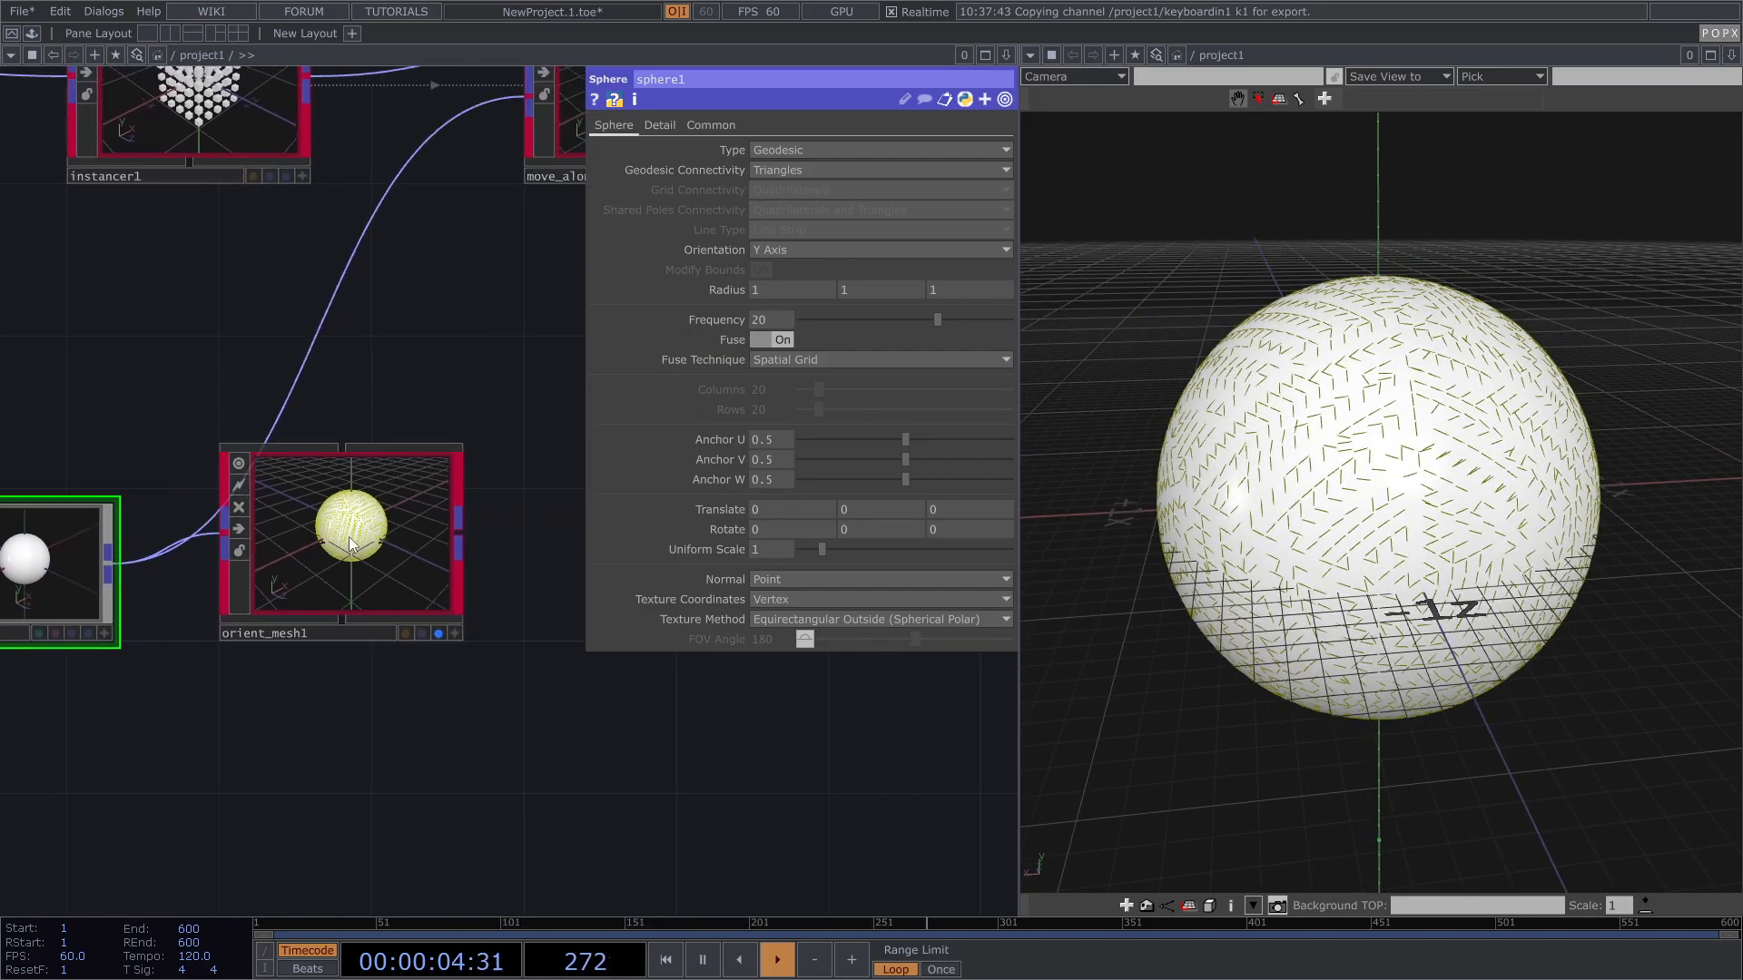
{"action": "left_click", "coordinate": [344, 545]}
{"action": "left_click", "coordinate": [852, 258]}
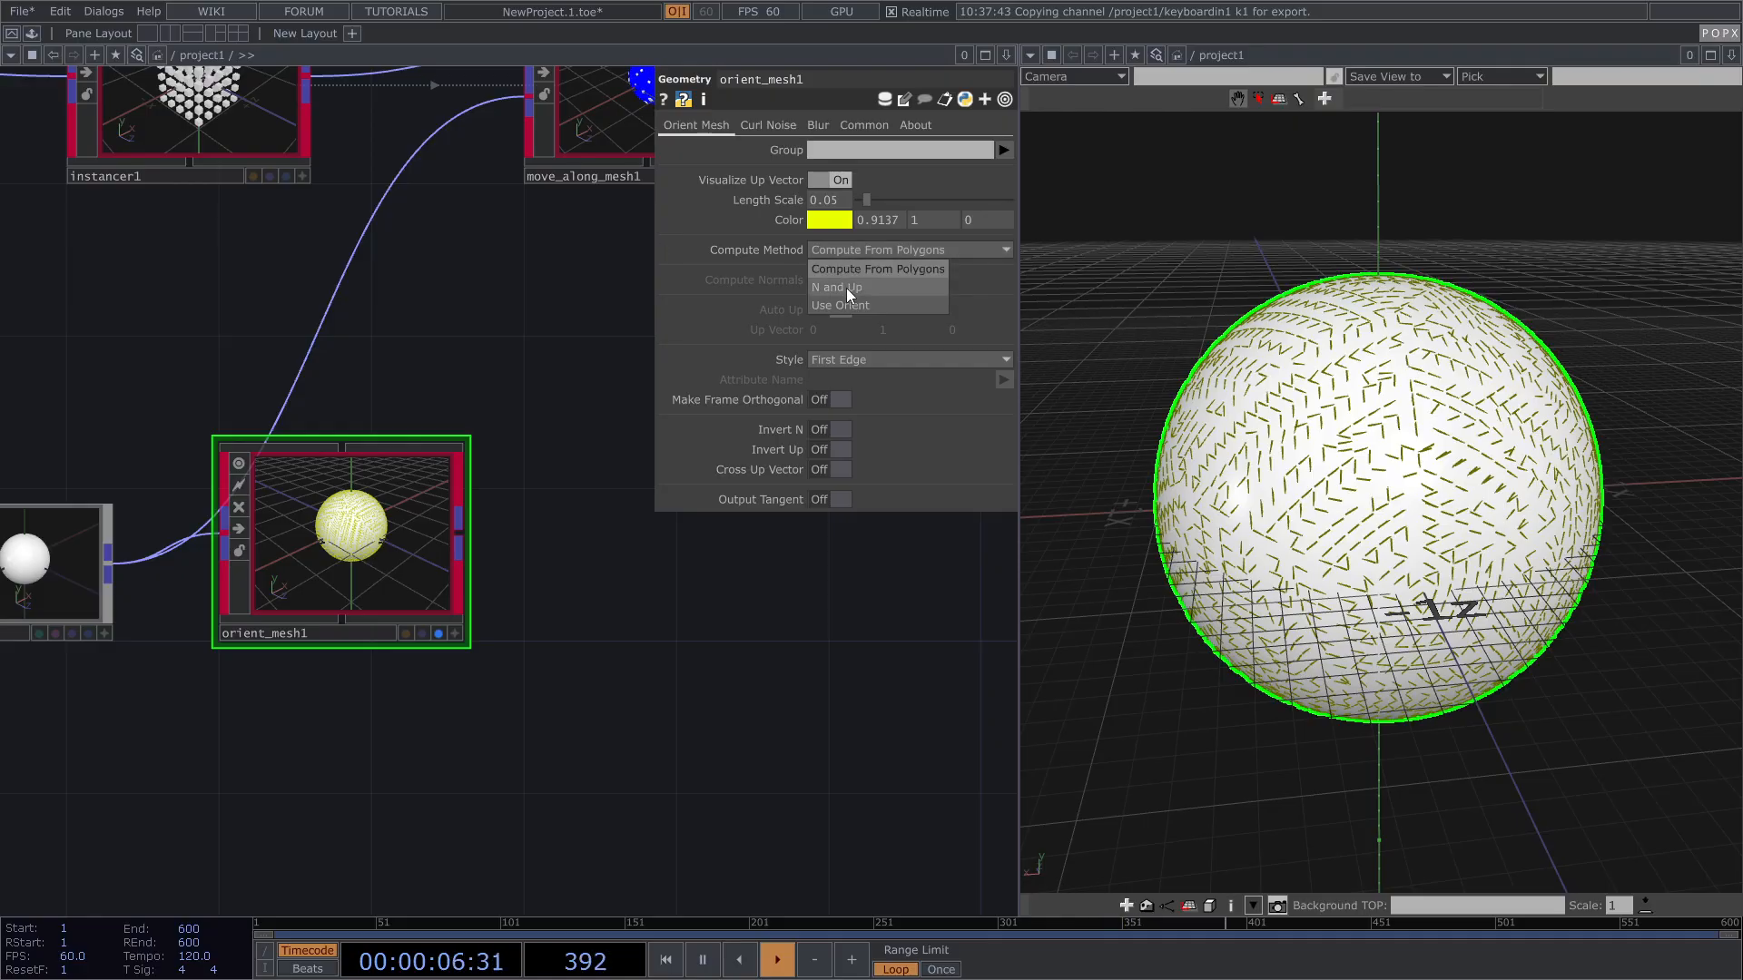
{"action": "left_click", "coordinate": [846, 287]}
{"action": "left_click_drag", "start_coordinate": [1569, 421], "coordinate": [1245, 371]}
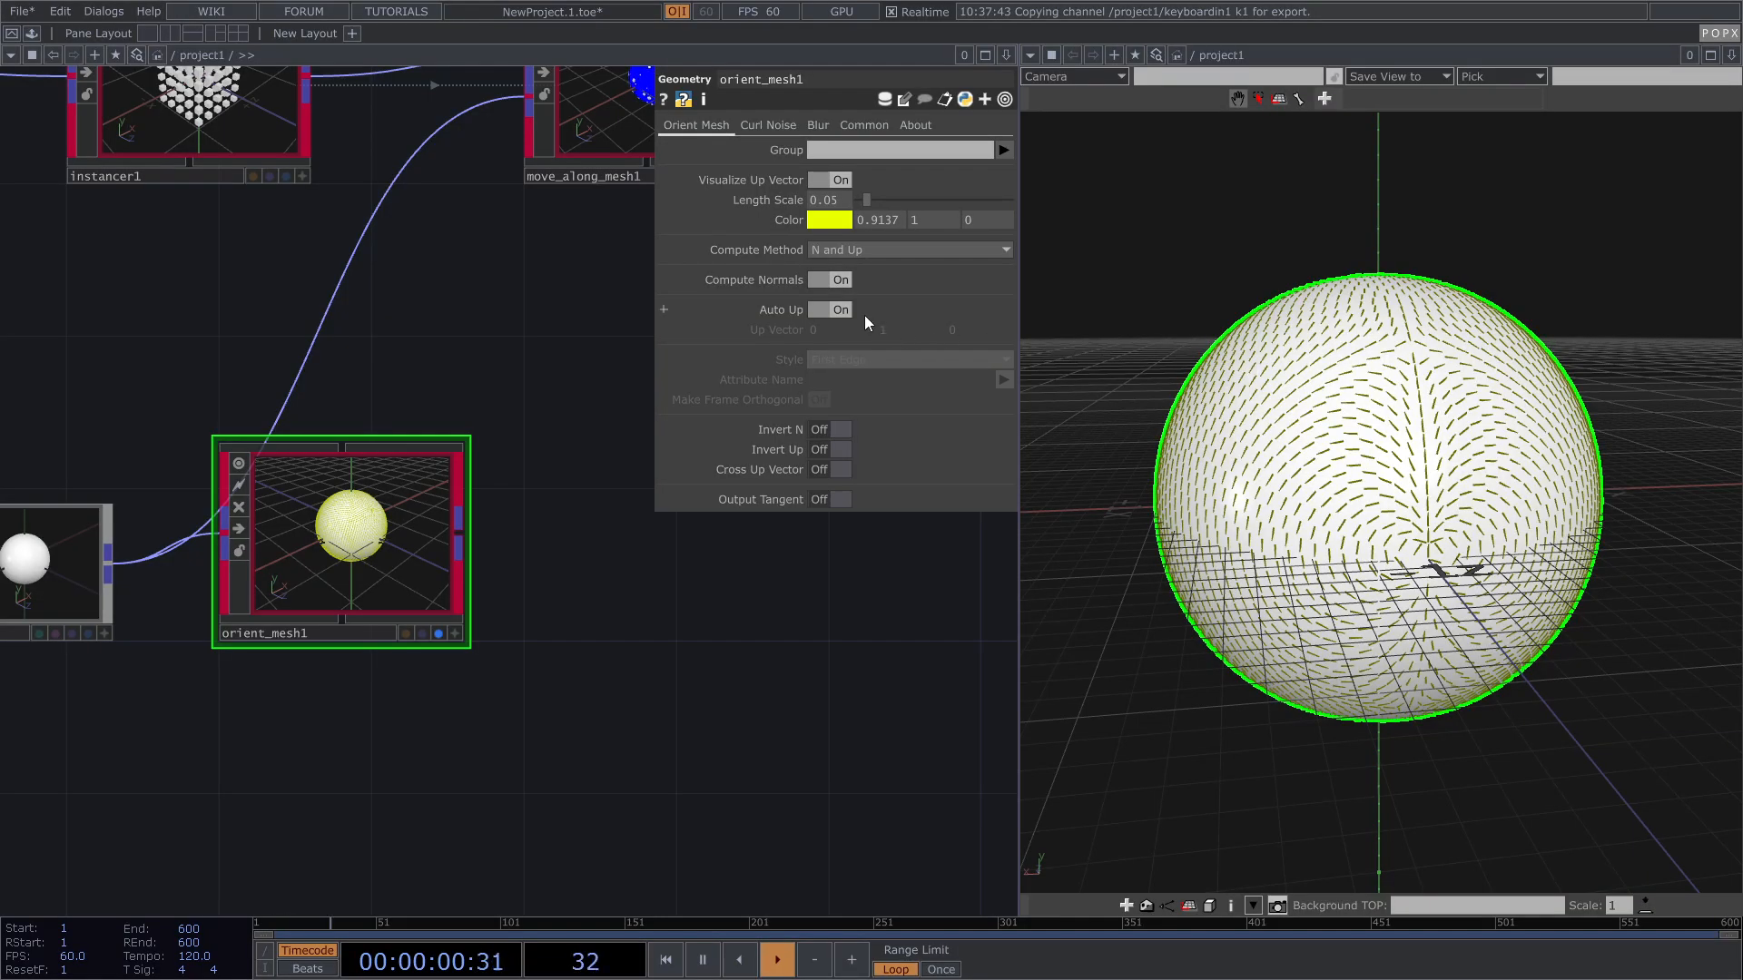
Step: Try orient_mesh1's Invert N, Invert Up and Cross Up Vector toggles
{"action": "left_click", "coordinate": [844, 433]}
{"action": "left_click", "coordinate": [841, 451]}
{"action": "left_click", "coordinate": [841, 449]}
{"action": "left_click", "coordinate": [838, 471]}
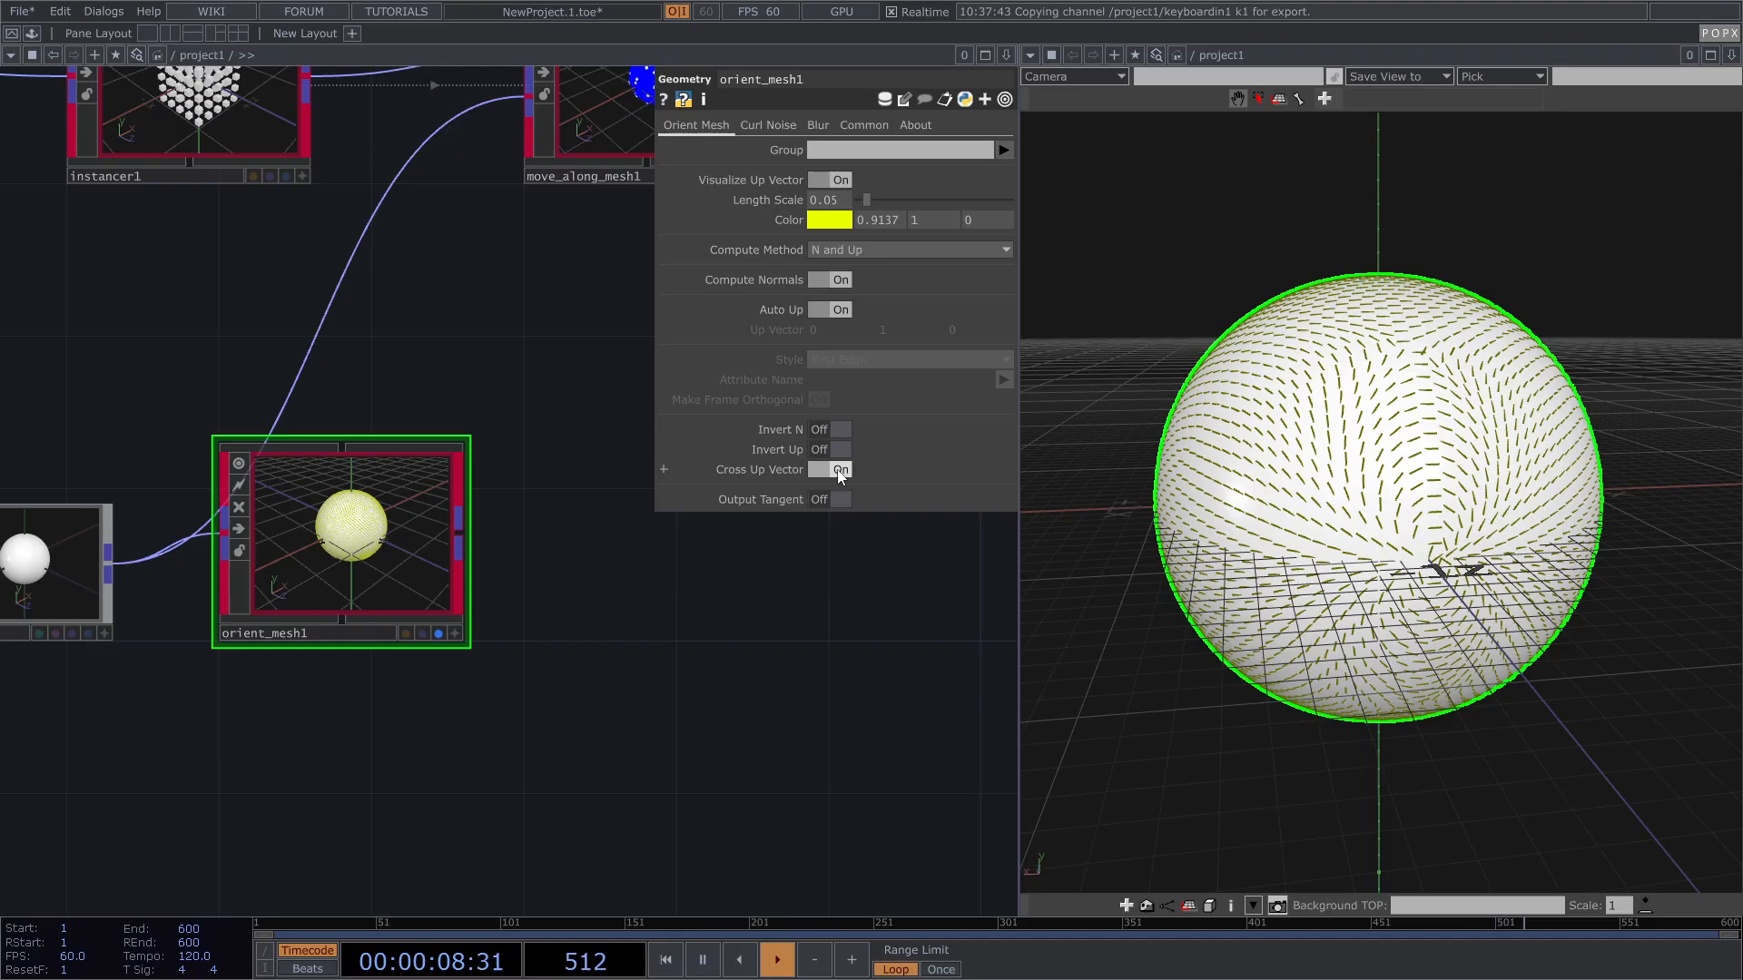
{"action": "left_click", "coordinate": [839, 472]}
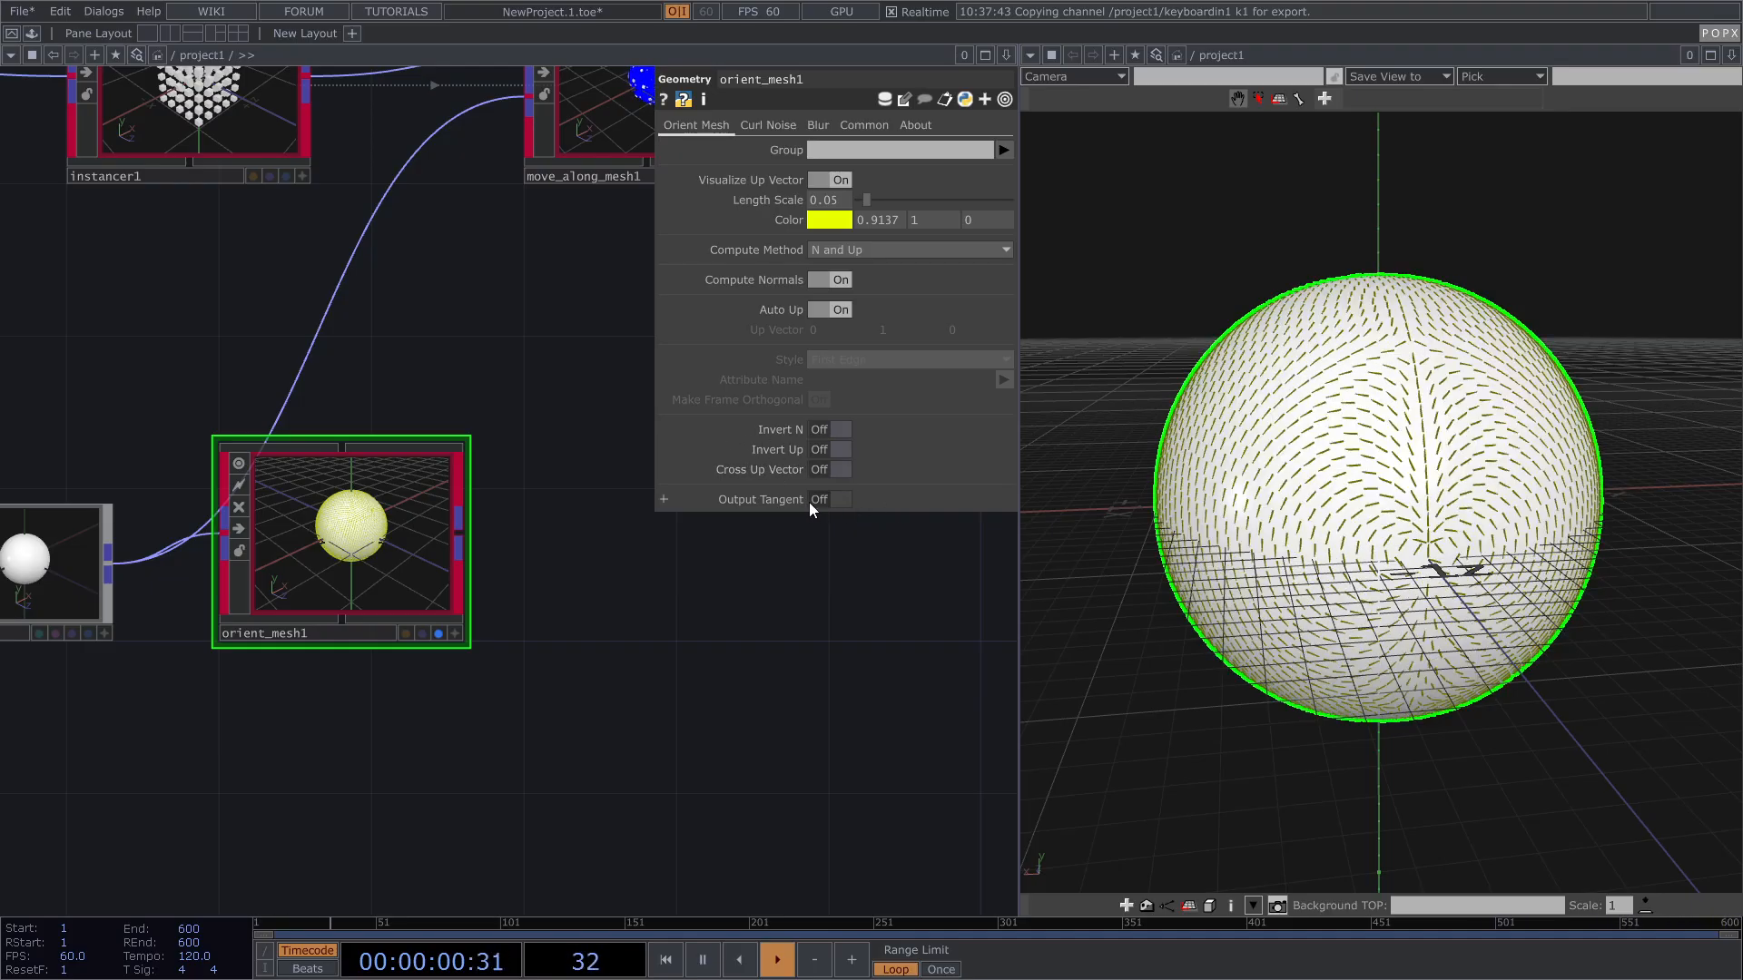
Step: Enable Curl Noise on orient_mesh1 with Blend reset to its default 0.5
{"action": "left_click", "coordinate": [754, 127]}
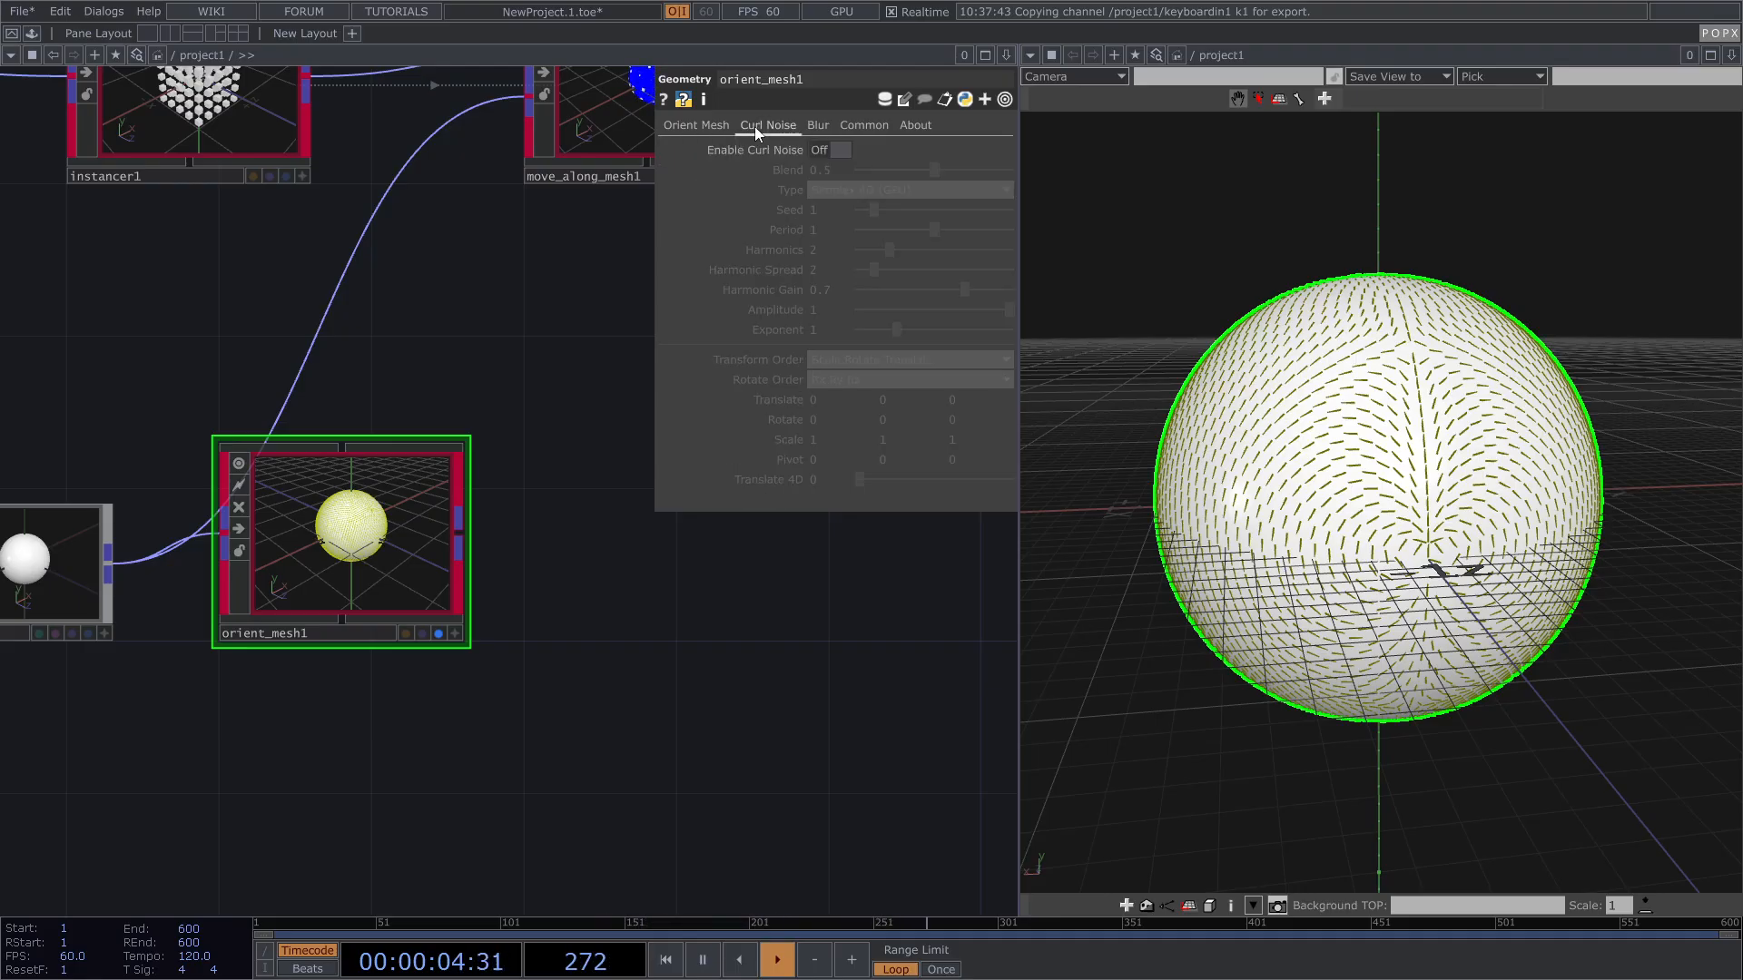
{"action": "left_click", "coordinate": [847, 149]}
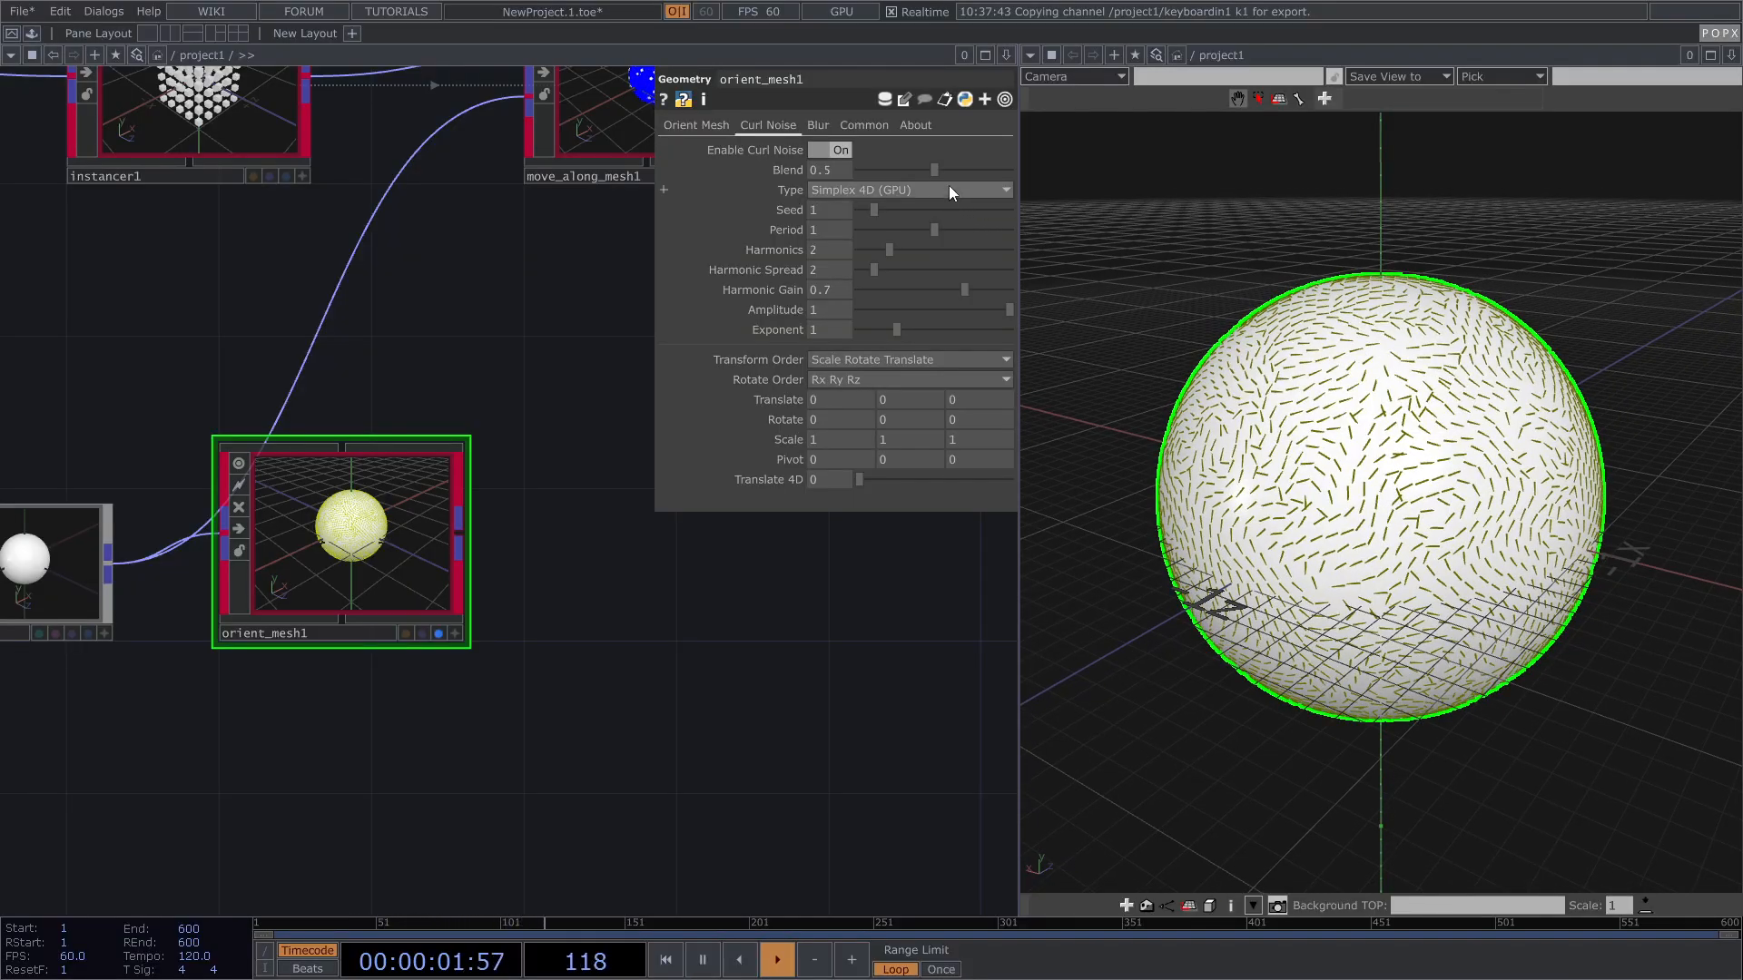
{"action": "mouse_move", "coordinate": [931, 169]}
{"action": "left_mouse_down"}
{"action": "mouse_move", "coordinate": [878, 173]}
{"action": "mouse_move", "coordinate": [959, 176]}
{"action": "mouse_move", "coordinate": [916, 174]}
{"action": "left_mouse_up"}
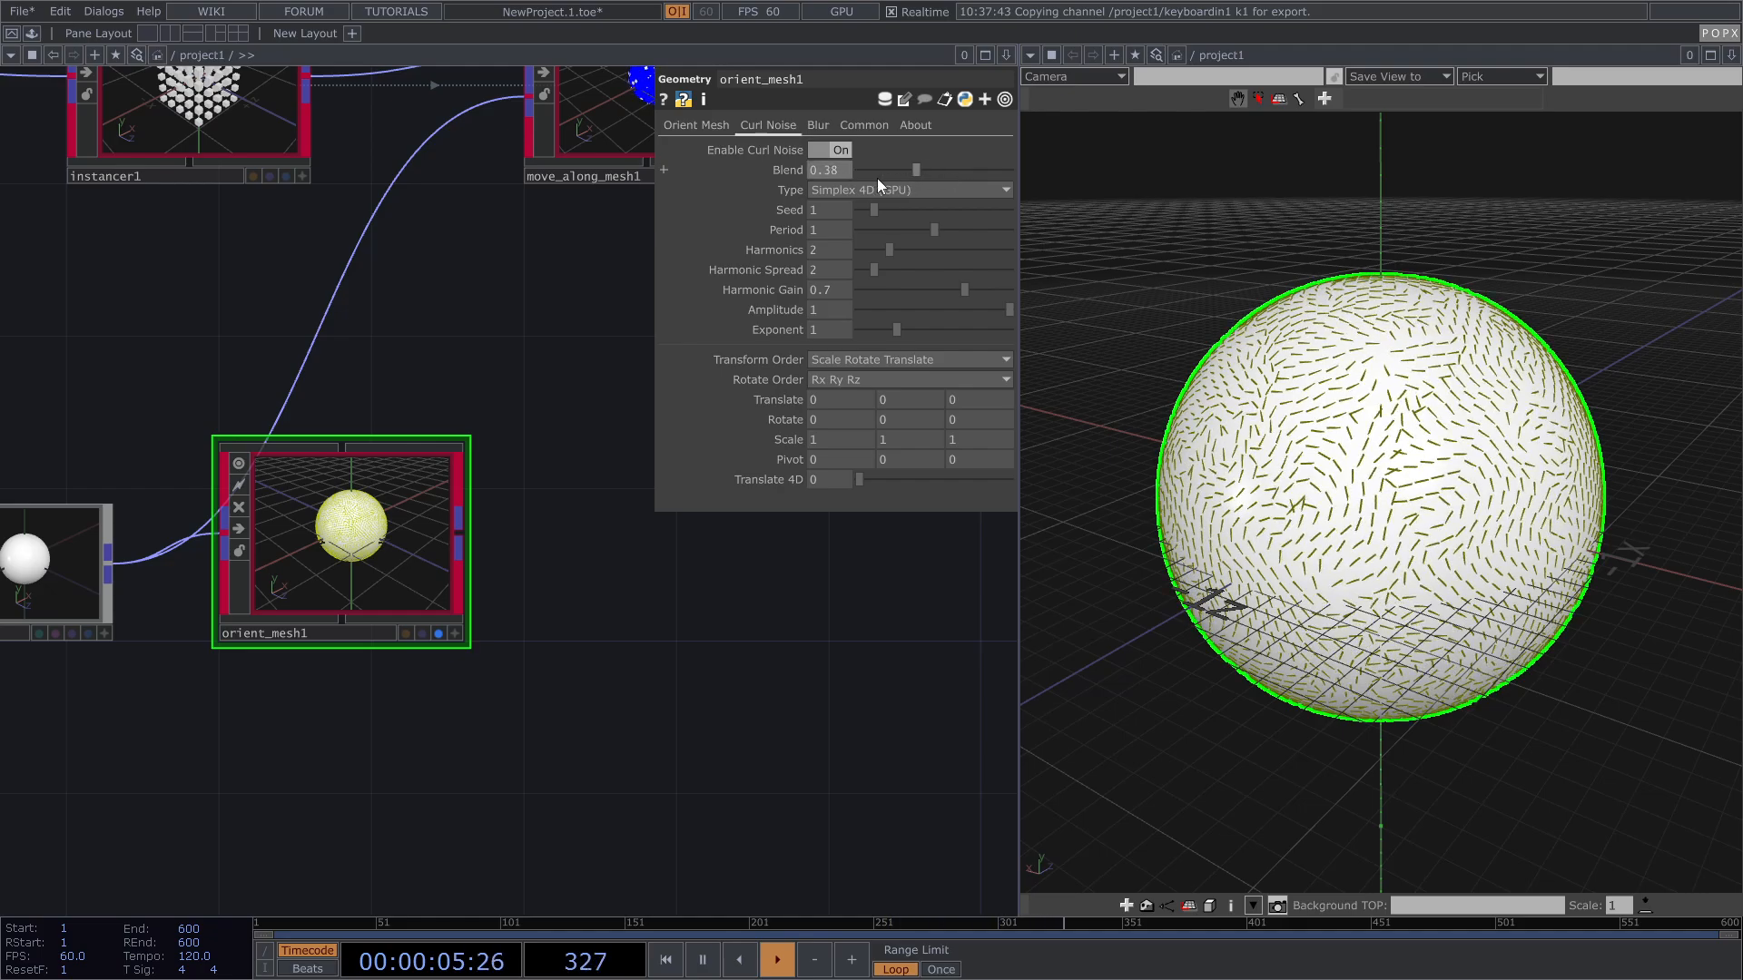
{"action": "right_click", "coordinate": [782, 173]}
{"action": "left_click", "coordinate": [836, 344]}
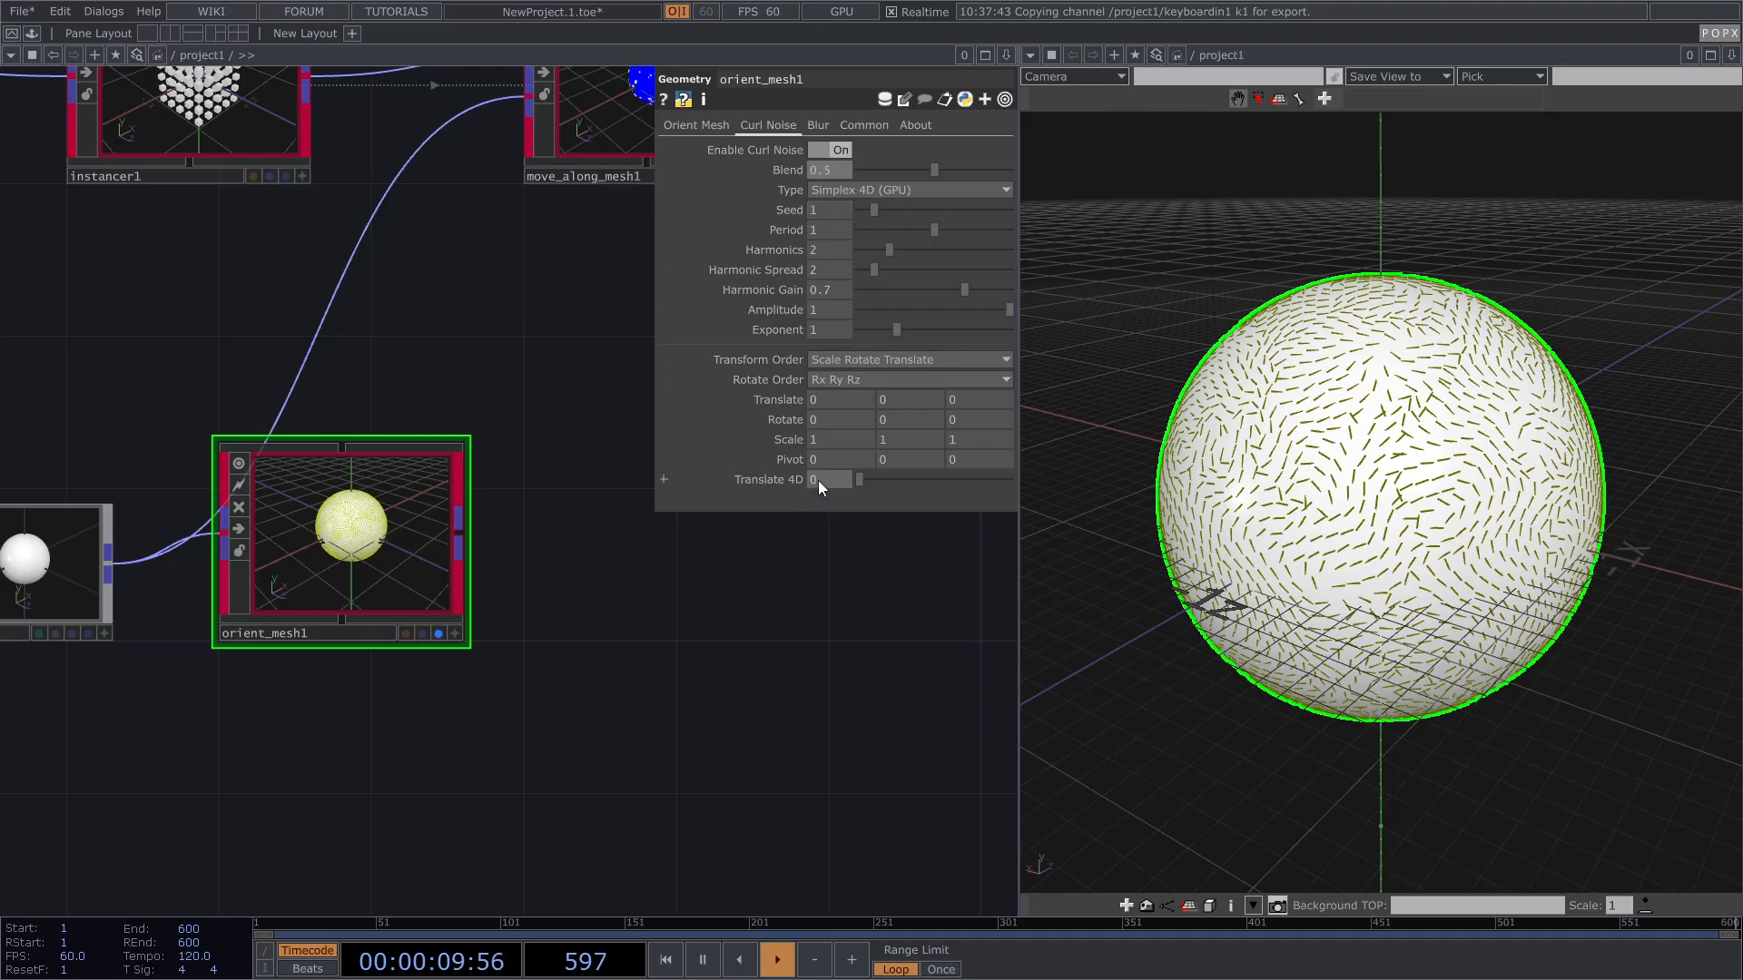
Step: Drive Translate 4D with the expression absTime.seconds*0.1 and orbit to watch it animate
{"action": "type", "text": "absTime"}
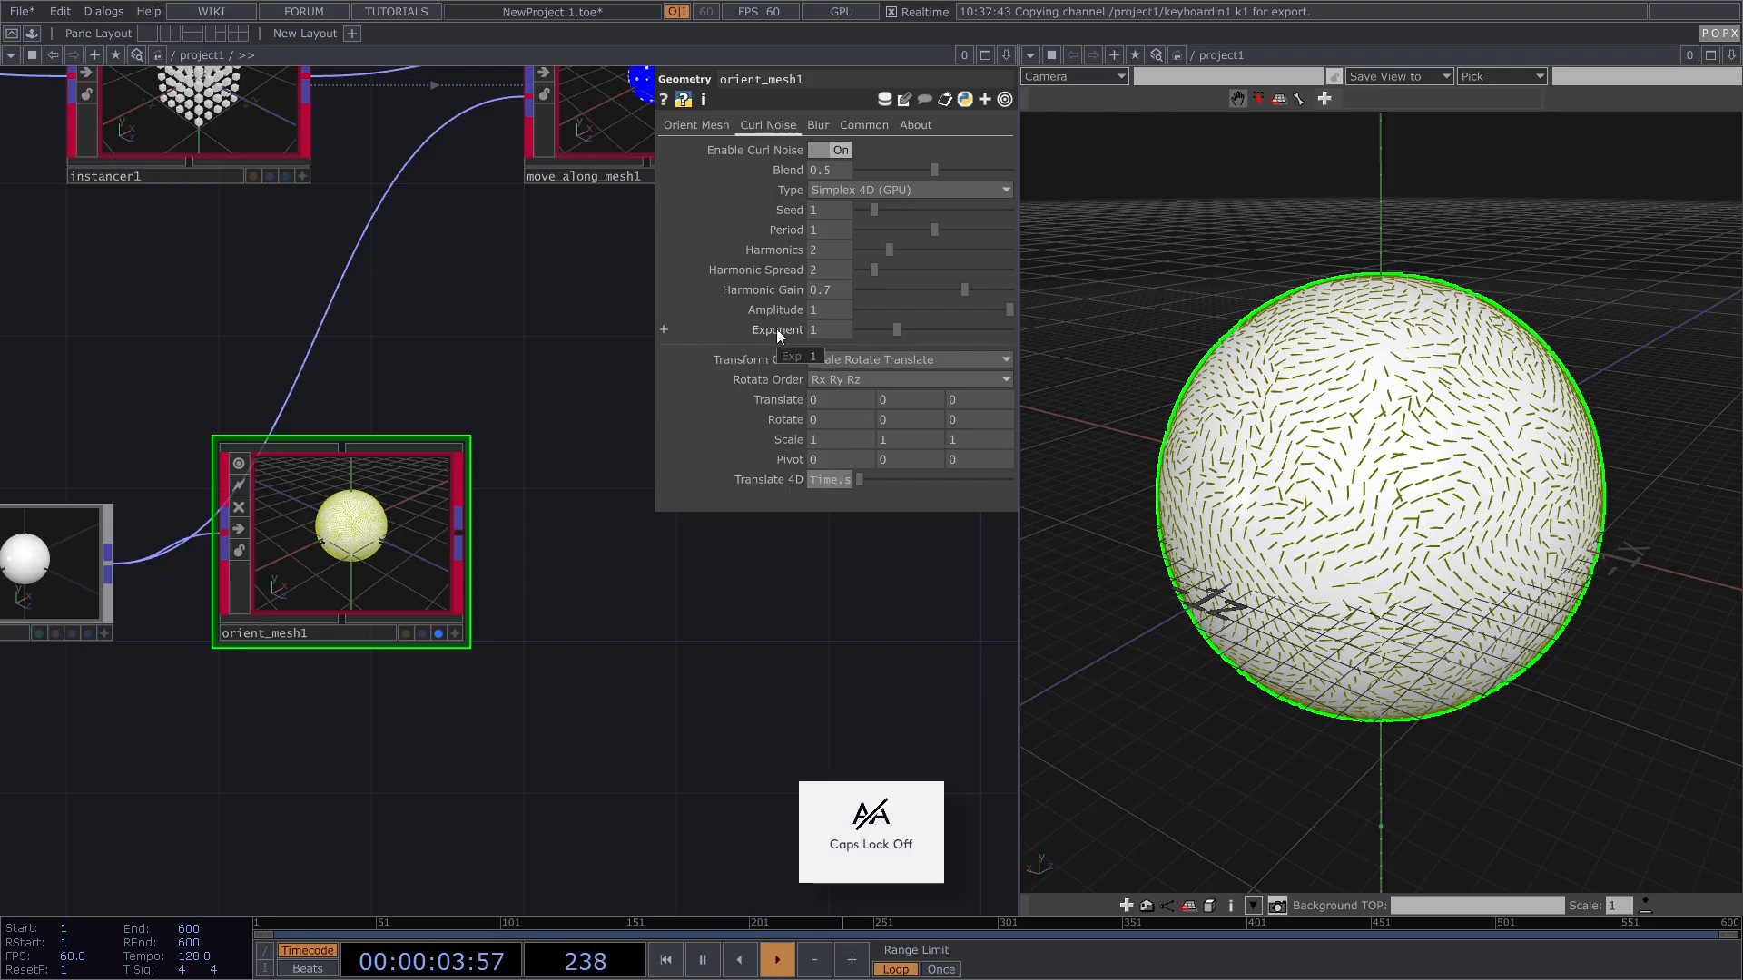
{"action": "type", "text": ".seco"}
{"action": "type", "text": "nds"}
{"action": "type", "text": "*0.1"}
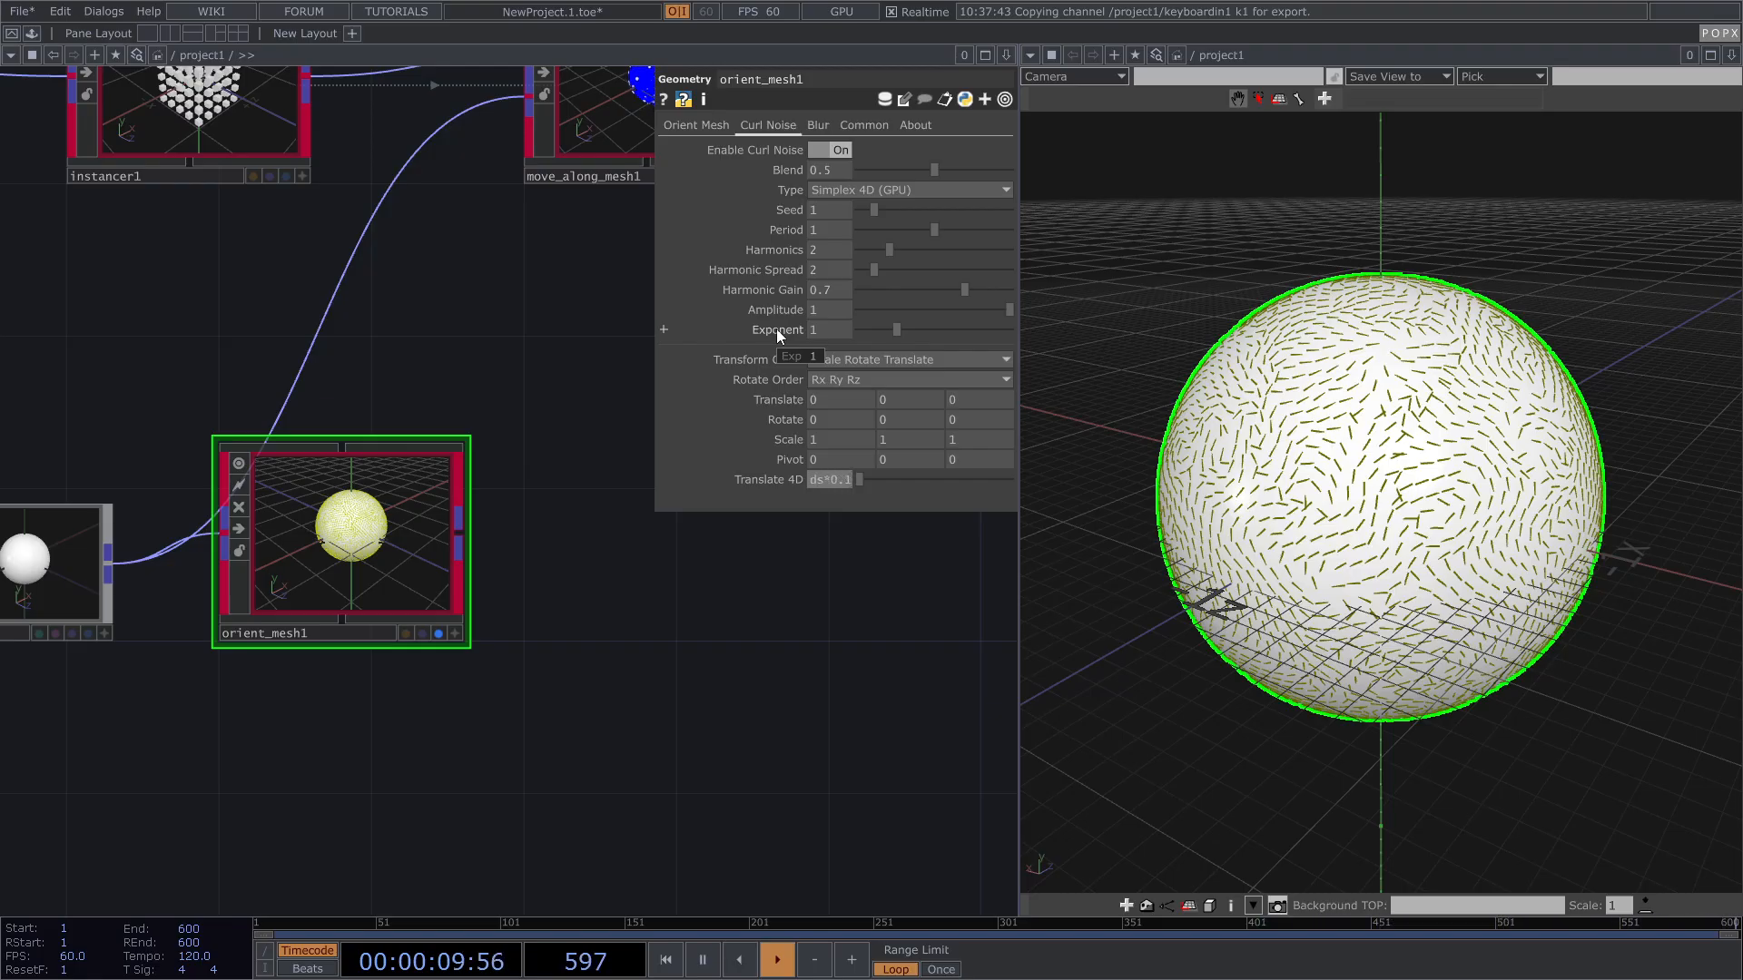
{"action": "key", "text": "Return"}
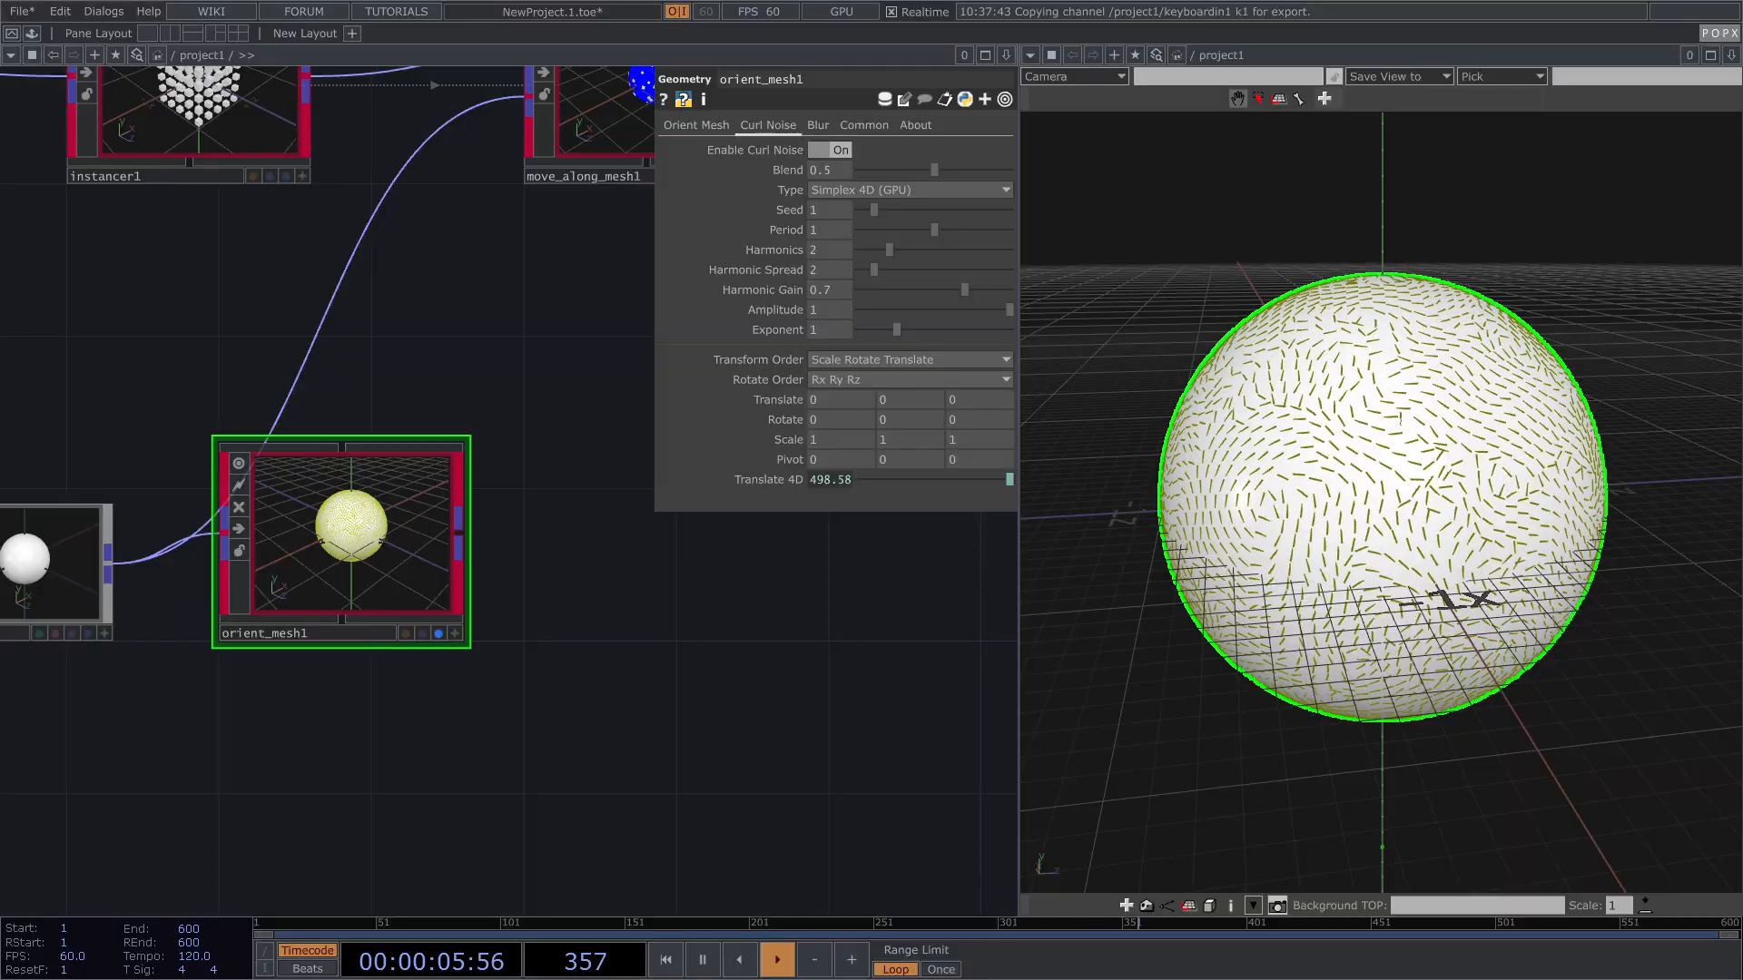
{"action": "left_click_drag", "start_coordinate": [1316, 545], "coordinate": [1416, 527]}
{"action": "left_click_drag", "start_coordinate": [714, 609], "coordinate": [636, 642]}
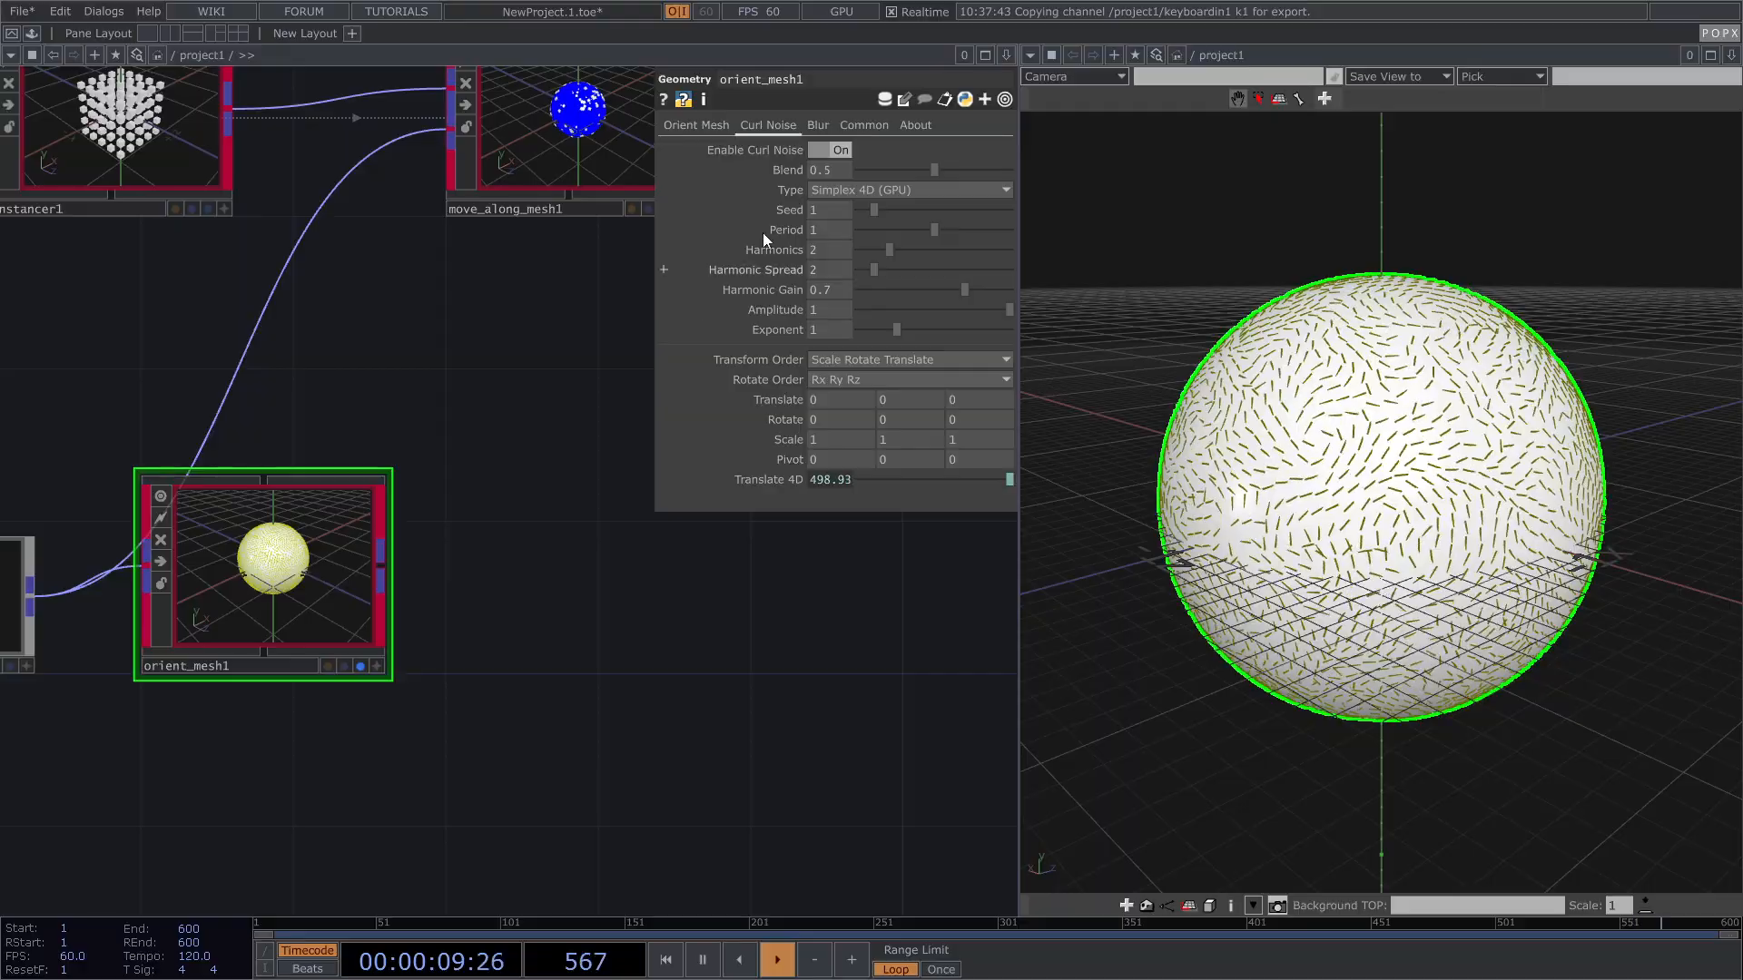
Step: Turn on Enable Blur for orient_mesh1's orientations
{"action": "left_click", "coordinate": [816, 127]}
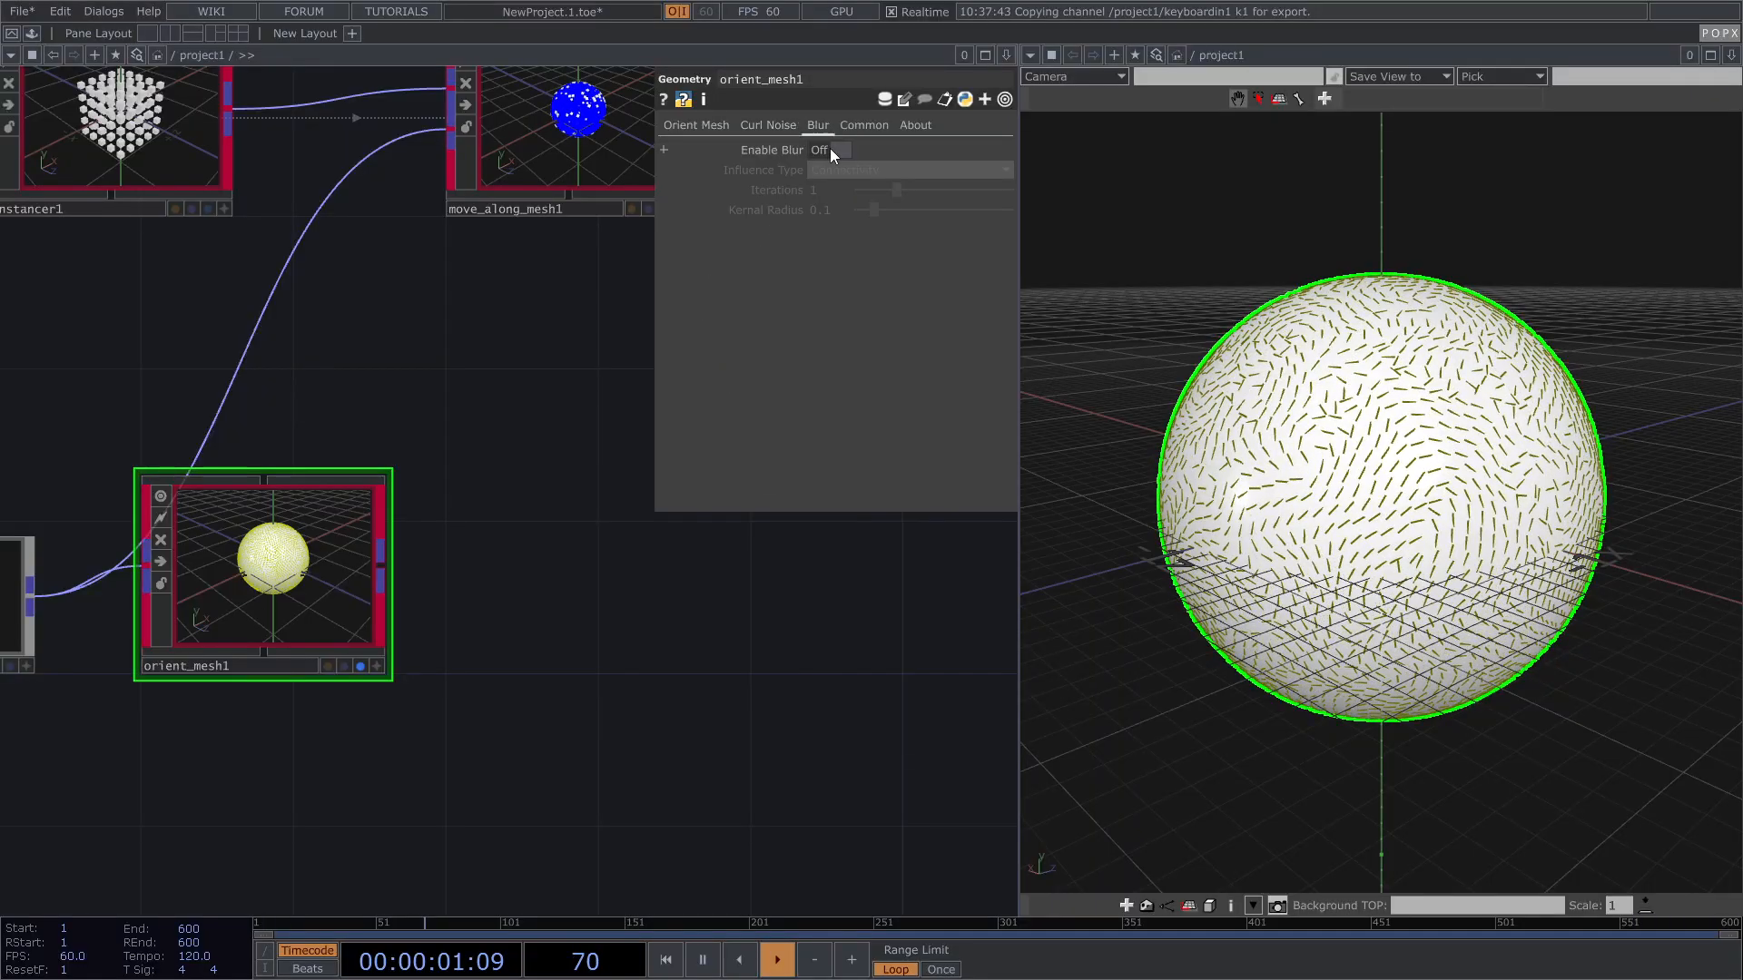
{"action": "left_click", "coordinate": [829, 149]}
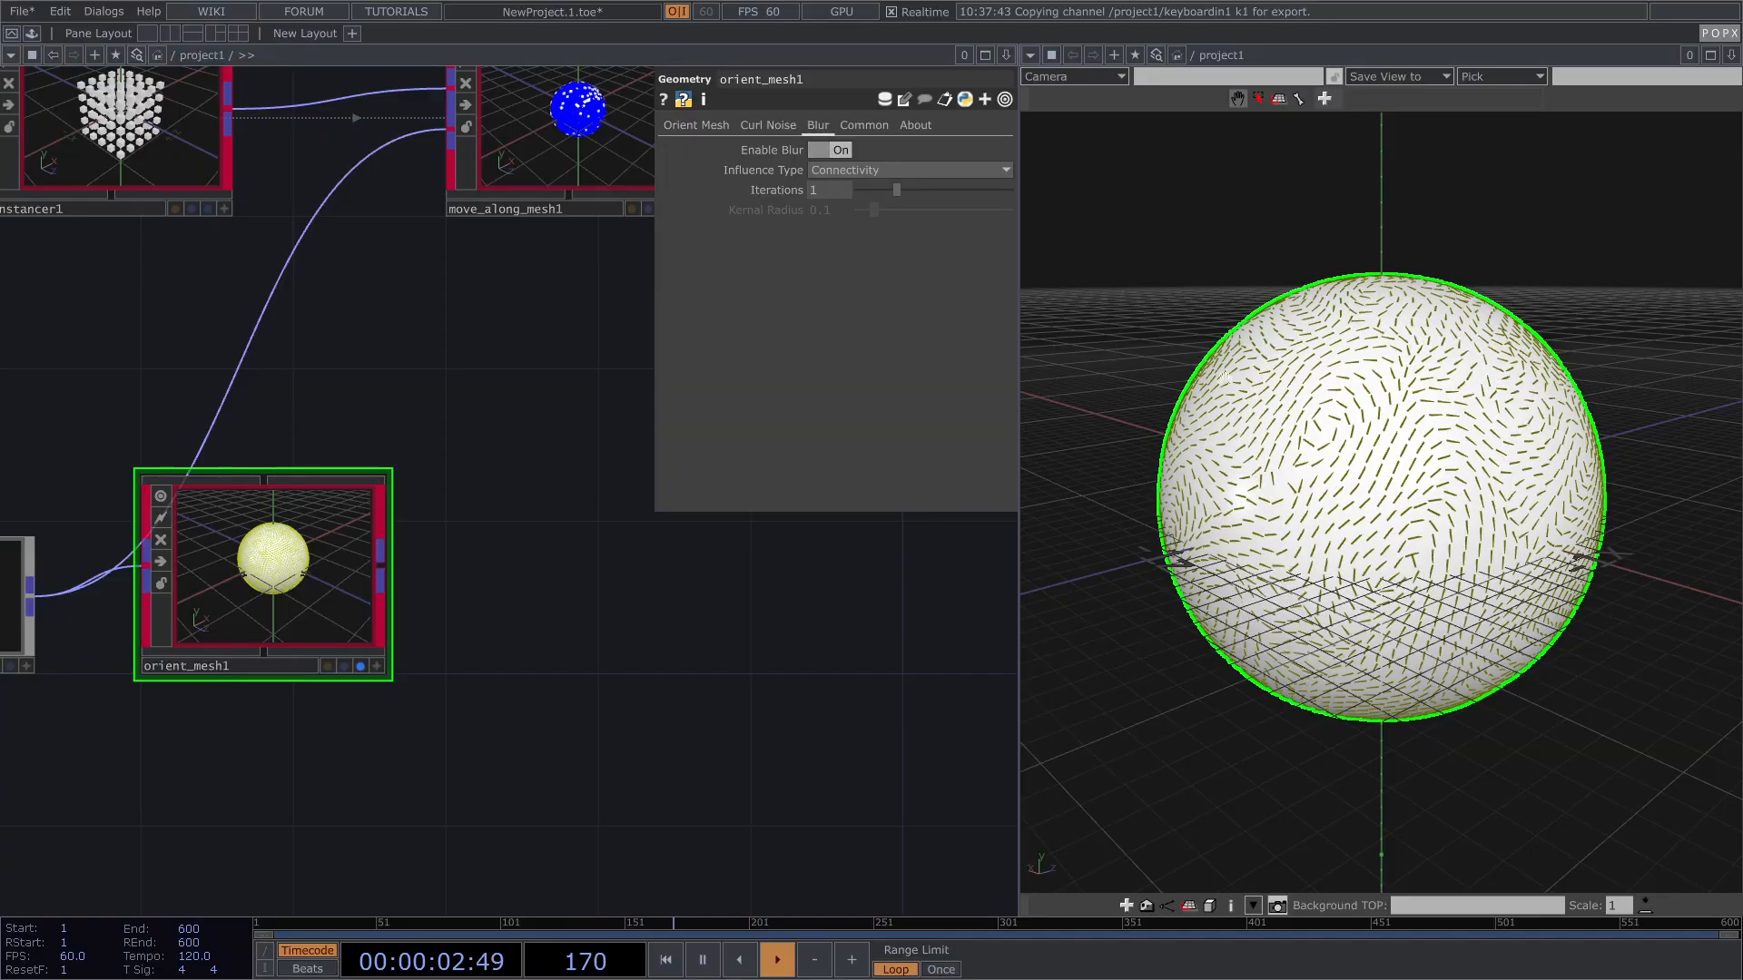
{"action": "left_click_drag", "start_coordinate": [1453, 377], "coordinate": [1377, 400]}
Step: Wire orient_mesh1's output into move_along_mesh1's input
{"action": "left_click_drag", "start_coordinate": [517, 508], "coordinate": [427, 680]}
{"action": "left_click_drag", "start_coordinate": [522, 629], "coordinate": [630, 570]}
{"action": "left_click", "coordinate": [400, 679]}
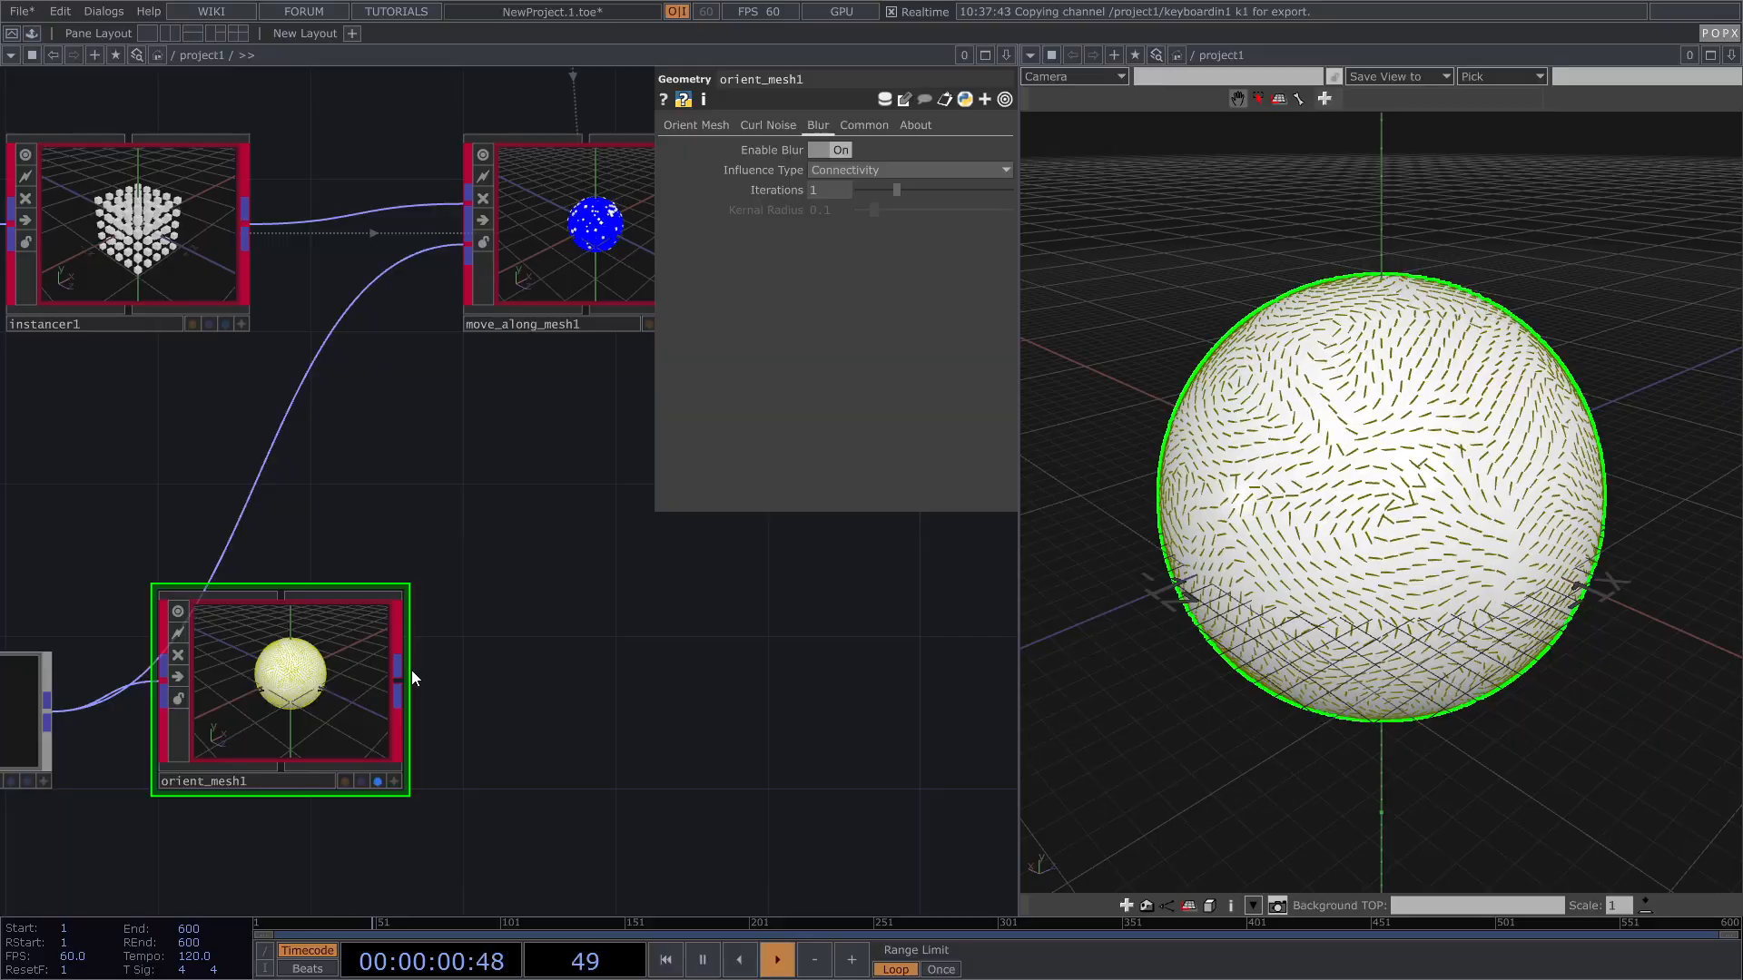
{"action": "left_click", "coordinate": [467, 247]}
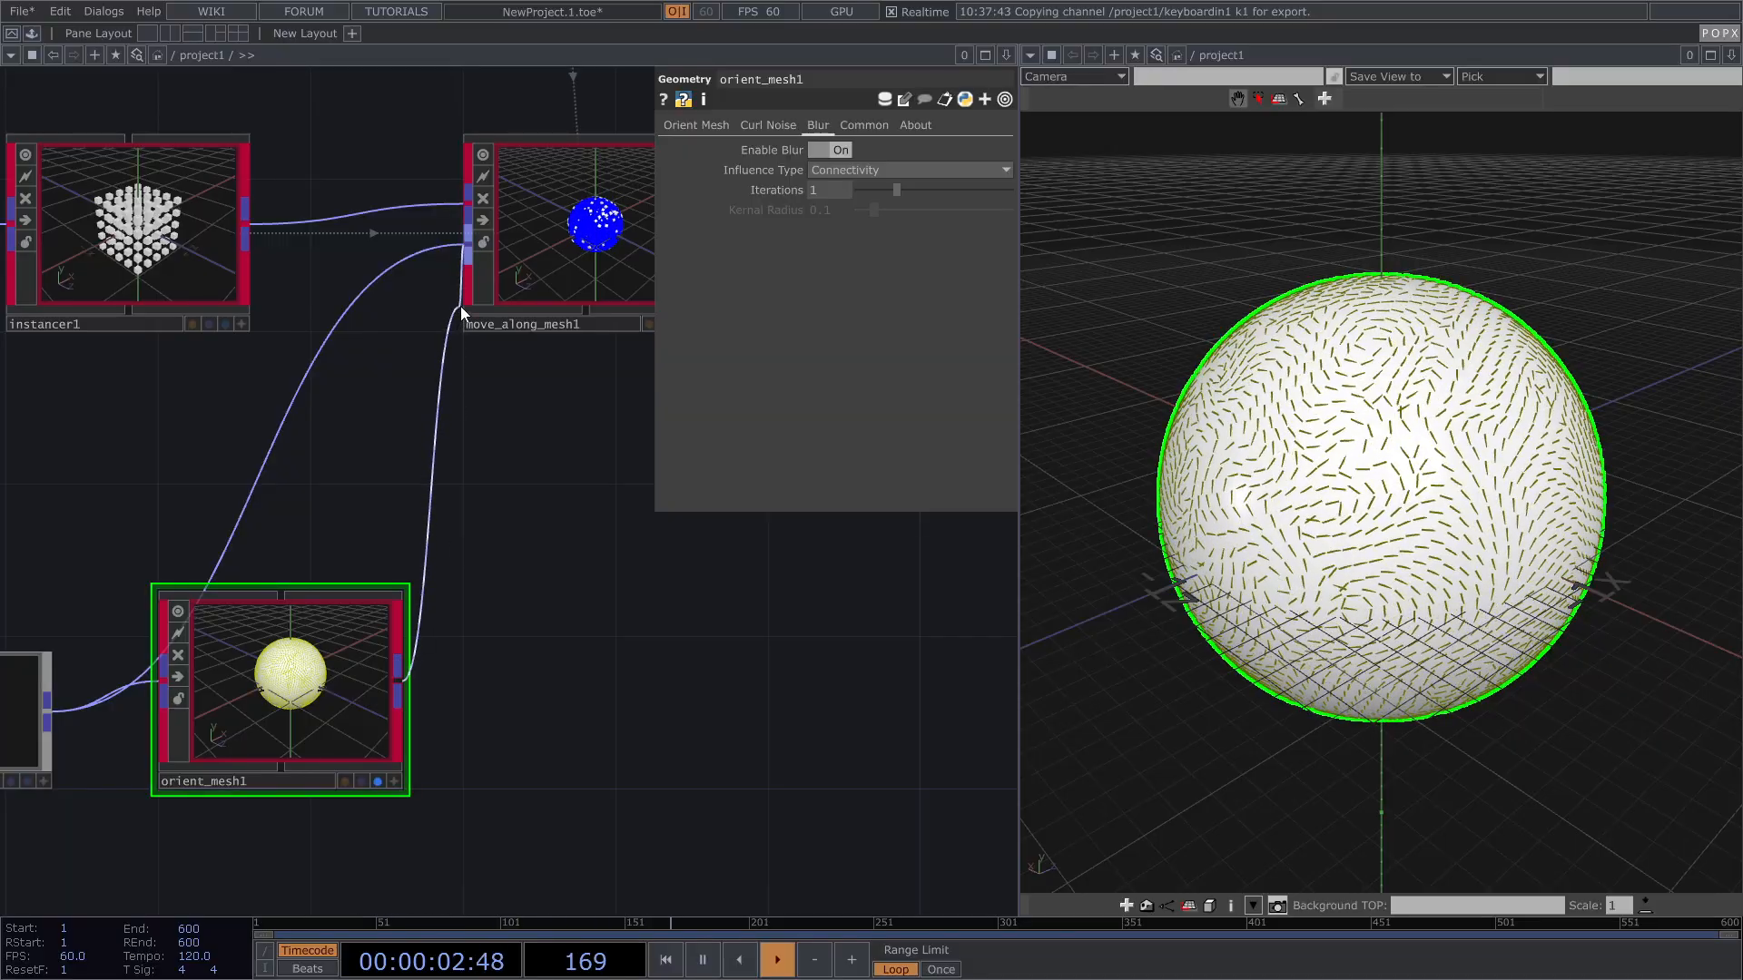
Step: Hide orient_mesh1 and set the display flag on visualize_frame1
{"action": "left_click_drag", "start_coordinate": [475, 505], "coordinate": [290, 579]}
{"action": "scroll", "coordinate": [291, 579], "scroll_direction": "down", "scroll_amount": 3}
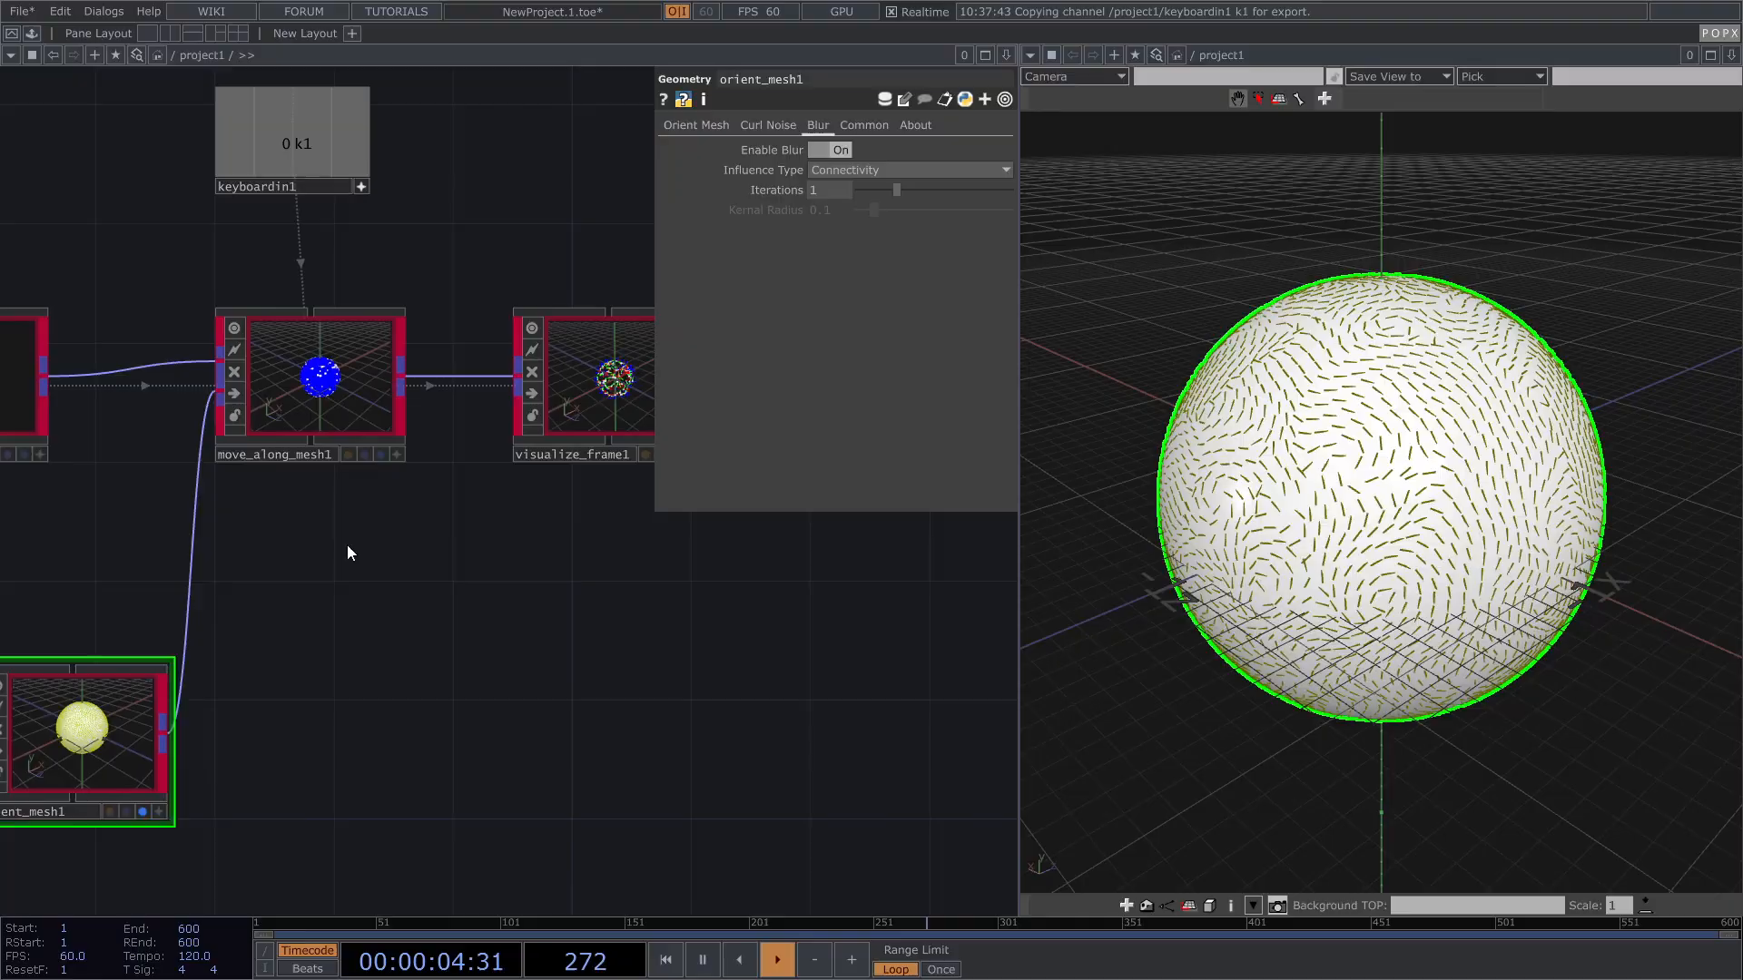
{"action": "left_click_drag", "start_coordinate": [527, 256], "coordinate": [472, 282]}
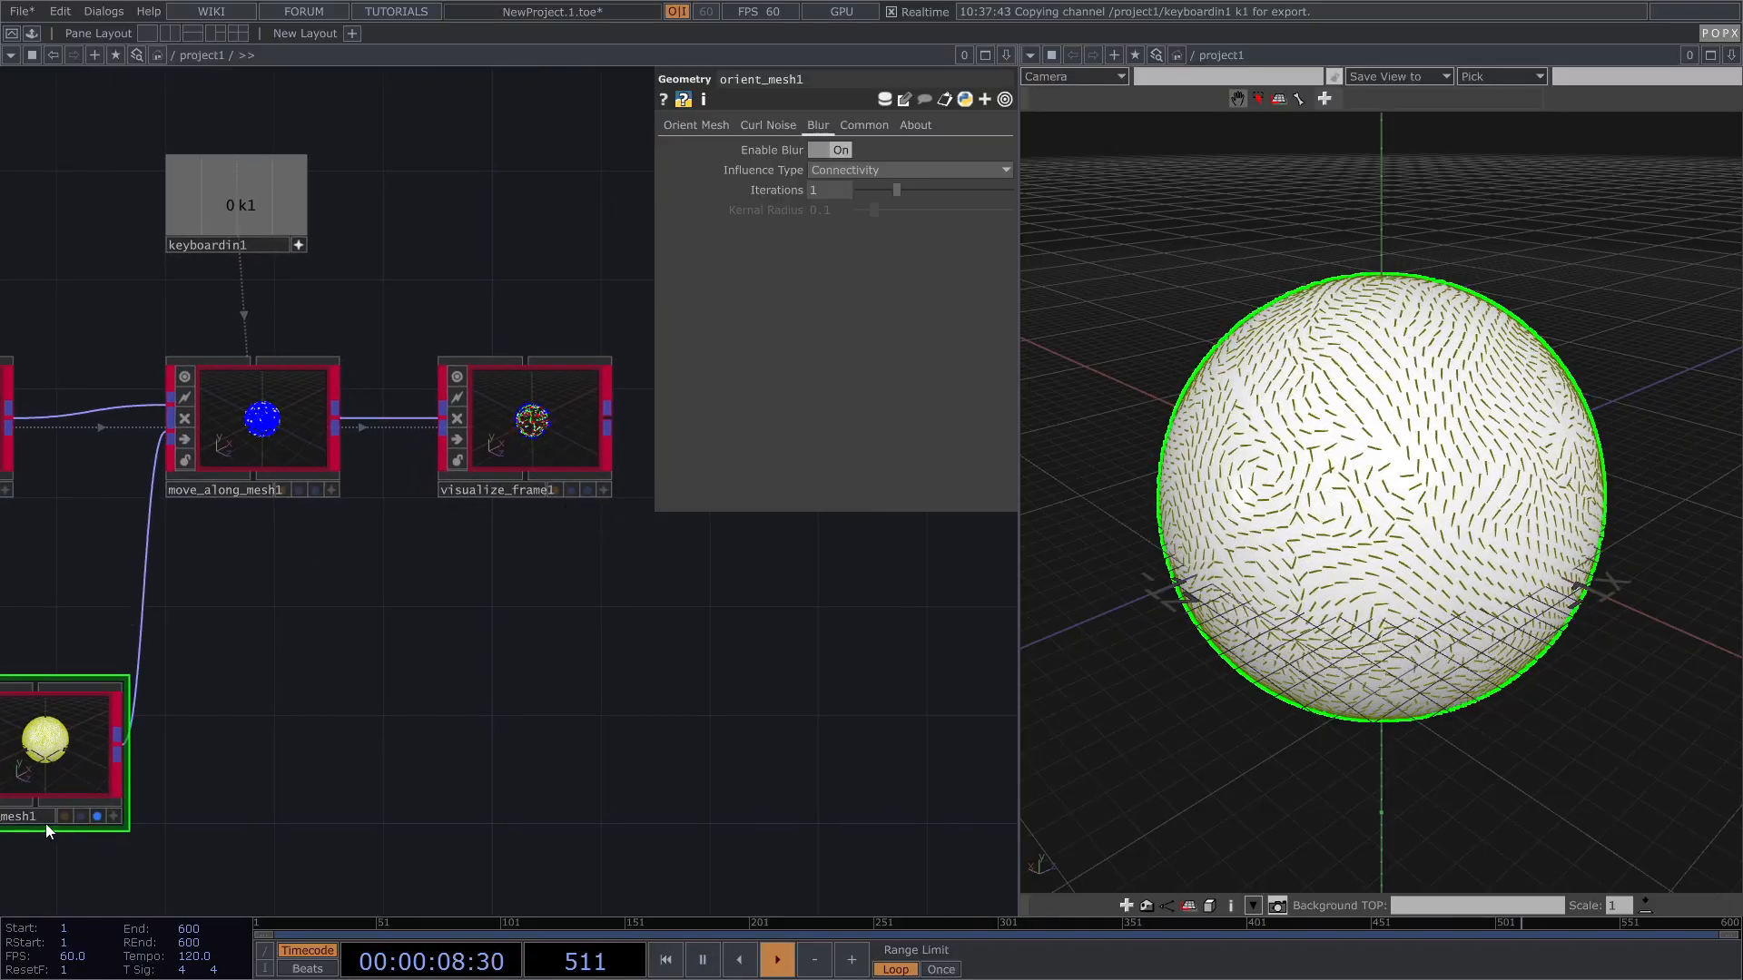
{"action": "left_click", "coordinate": [96, 816]}
{"action": "left_click", "coordinate": [587, 490]}
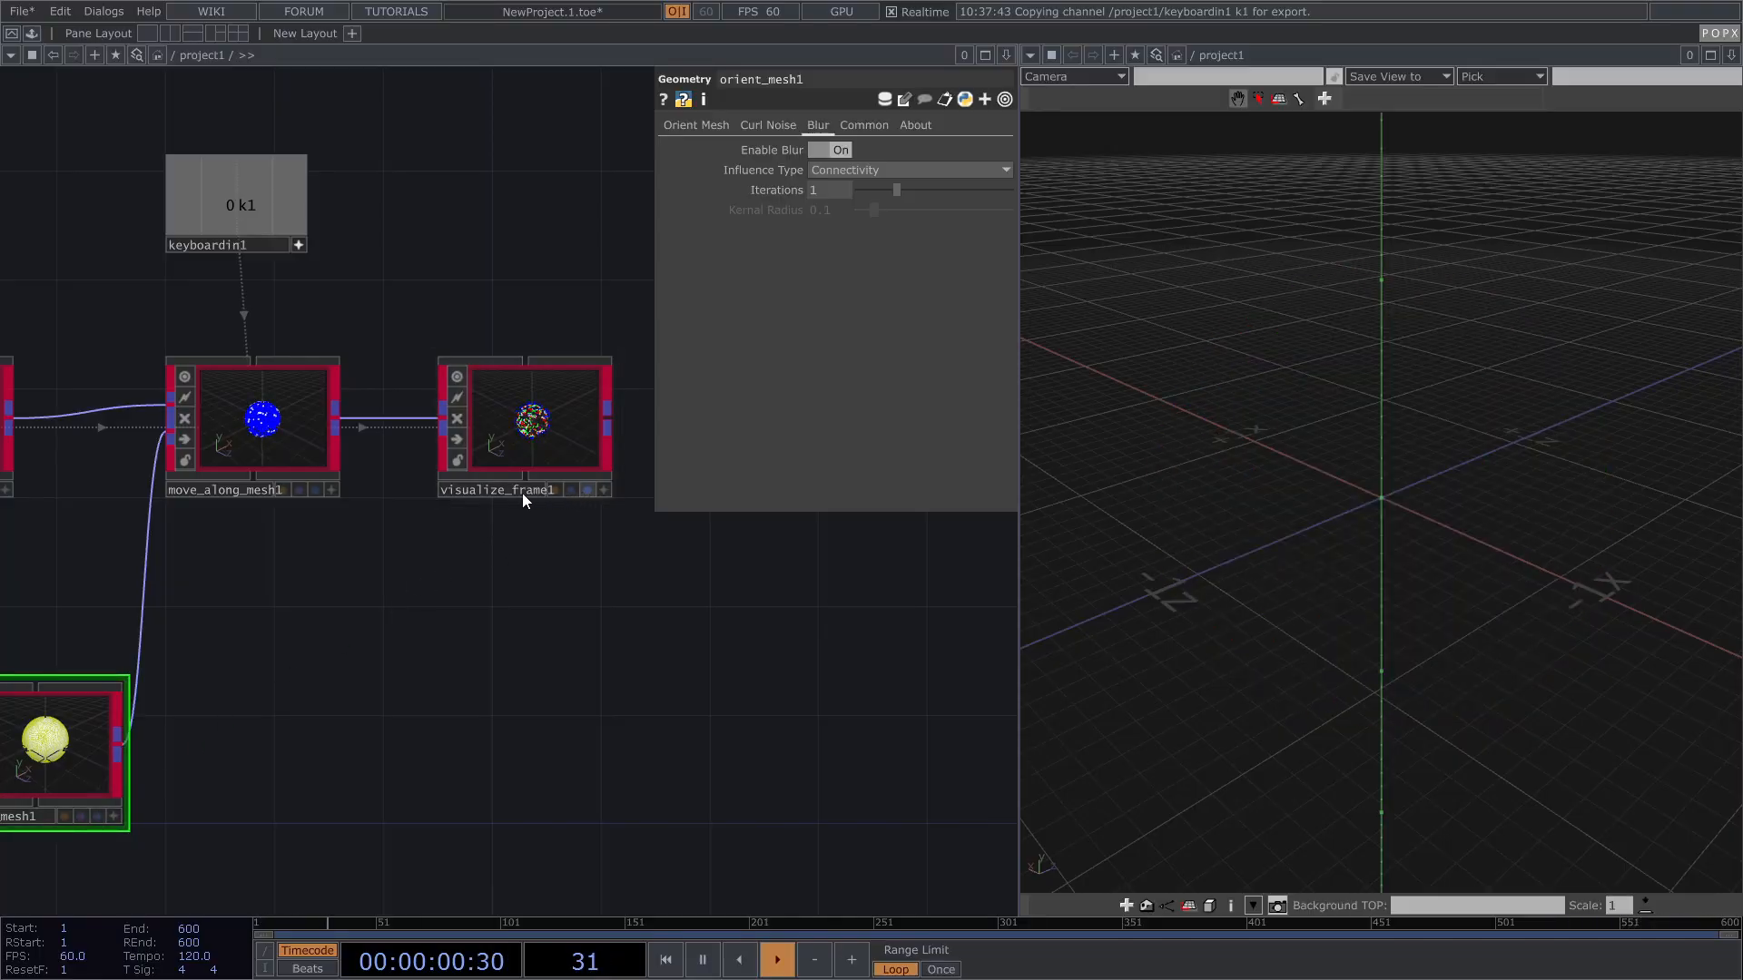
{"action": "left_click", "coordinate": [314, 490]}
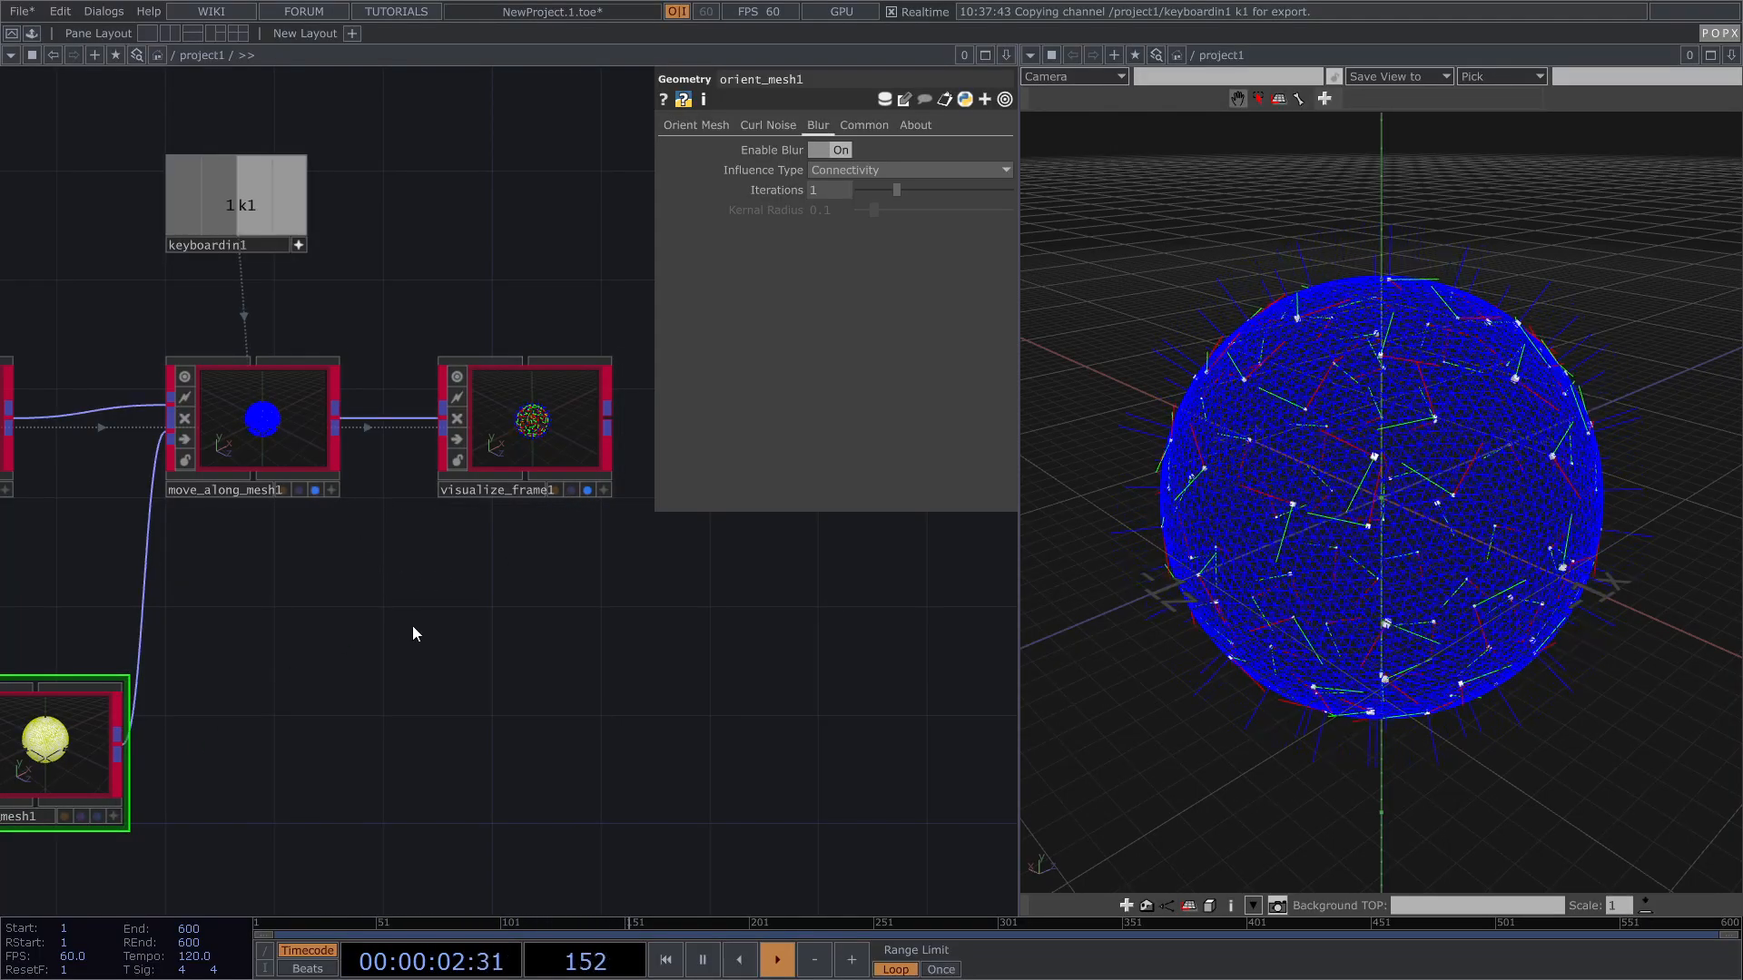
Step: Shorten visualize_frame1's orientation lines to Length Scale 0.072
{"action": "left_click_drag", "start_coordinate": [528, 602], "coordinate": [693, 580]}
{"action": "left_click_drag", "start_coordinate": [549, 536], "coordinate": [338, 581]}
{"action": "left_click", "coordinate": [478, 461]}
{"action": "left_click_drag", "start_coordinate": [892, 150], "coordinate": [870, 151]}
{"action": "left_click_drag", "start_coordinate": [589, 604], "coordinate": [924, 474]}
{"action": "left_click_drag", "start_coordinate": [282, 480], "coordinate": [404, 490]}
{"action": "left_click", "coordinate": [338, 327]}
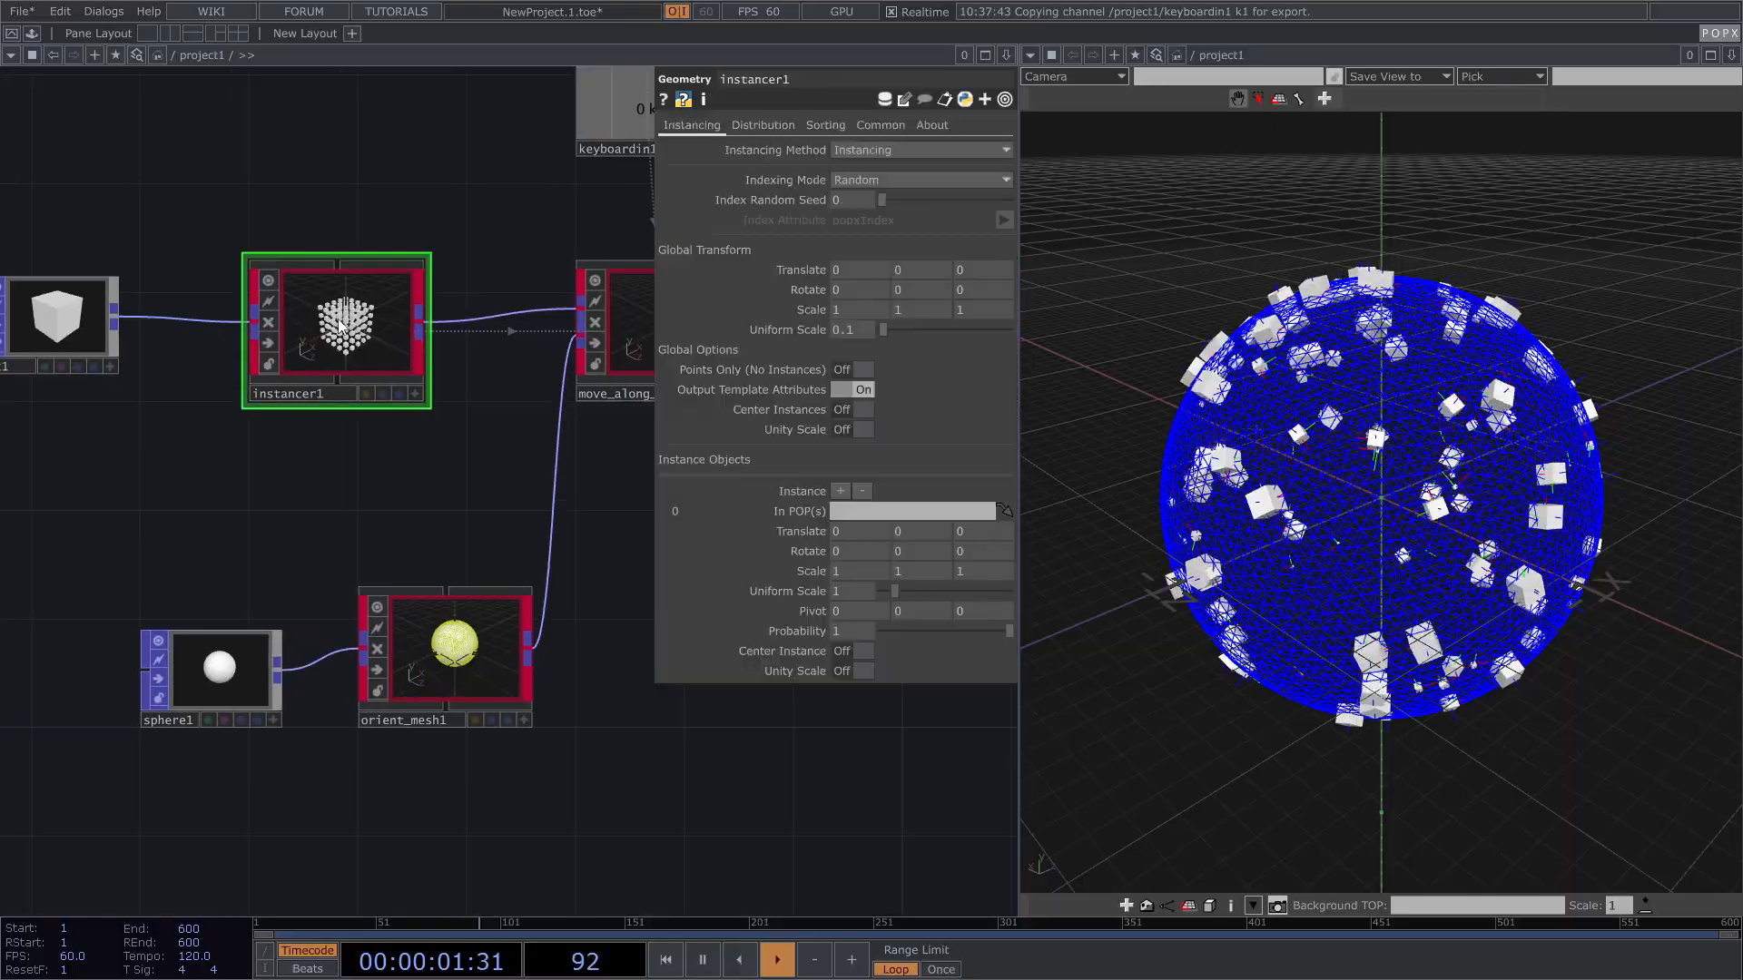
Step: Set instancer1's grid distribution to 10 × 10 × 10
{"action": "left_click", "coordinate": [760, 129]}
{"action": "left_click", "coordinate": [855, 239]}
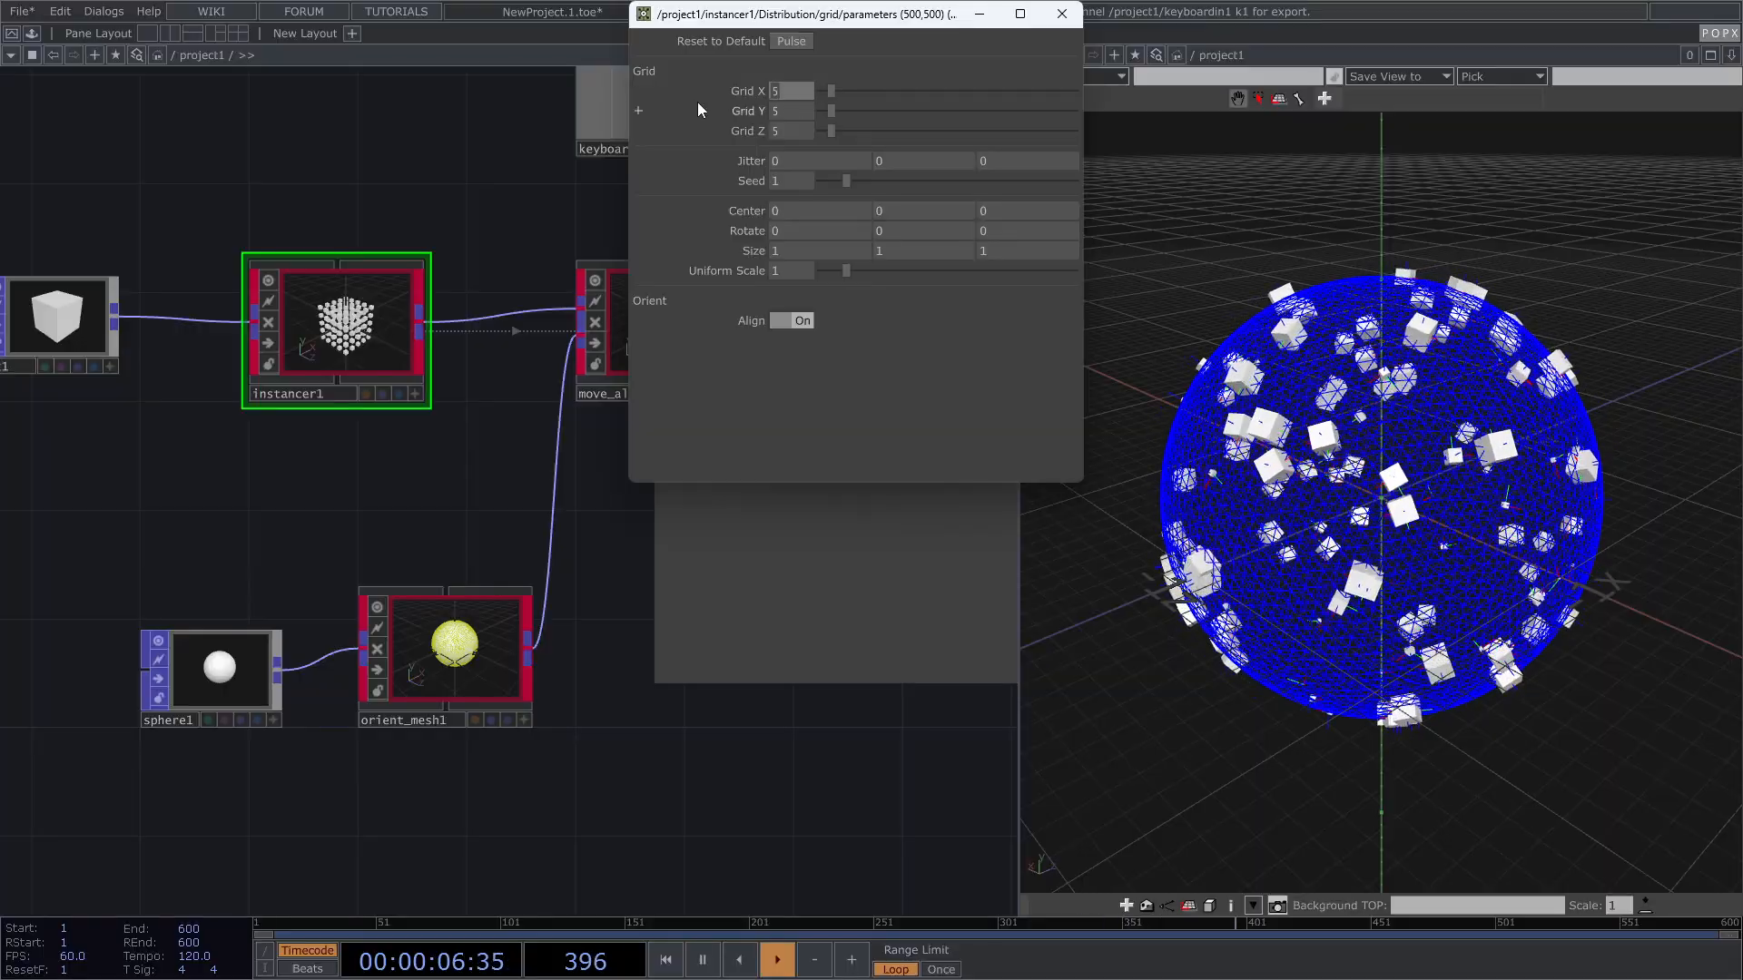
{"action": "type", "text": "10"}
{"action": "key", "text": "Tab"}
{"action": "type", "text": "10"}
{"action": "key", "text": "Tab"}
{"action": "type", "text": "10"}
{"action": "key", "text": "Return"}
{"action": "left_click", "coordinate": [1062, 14]}
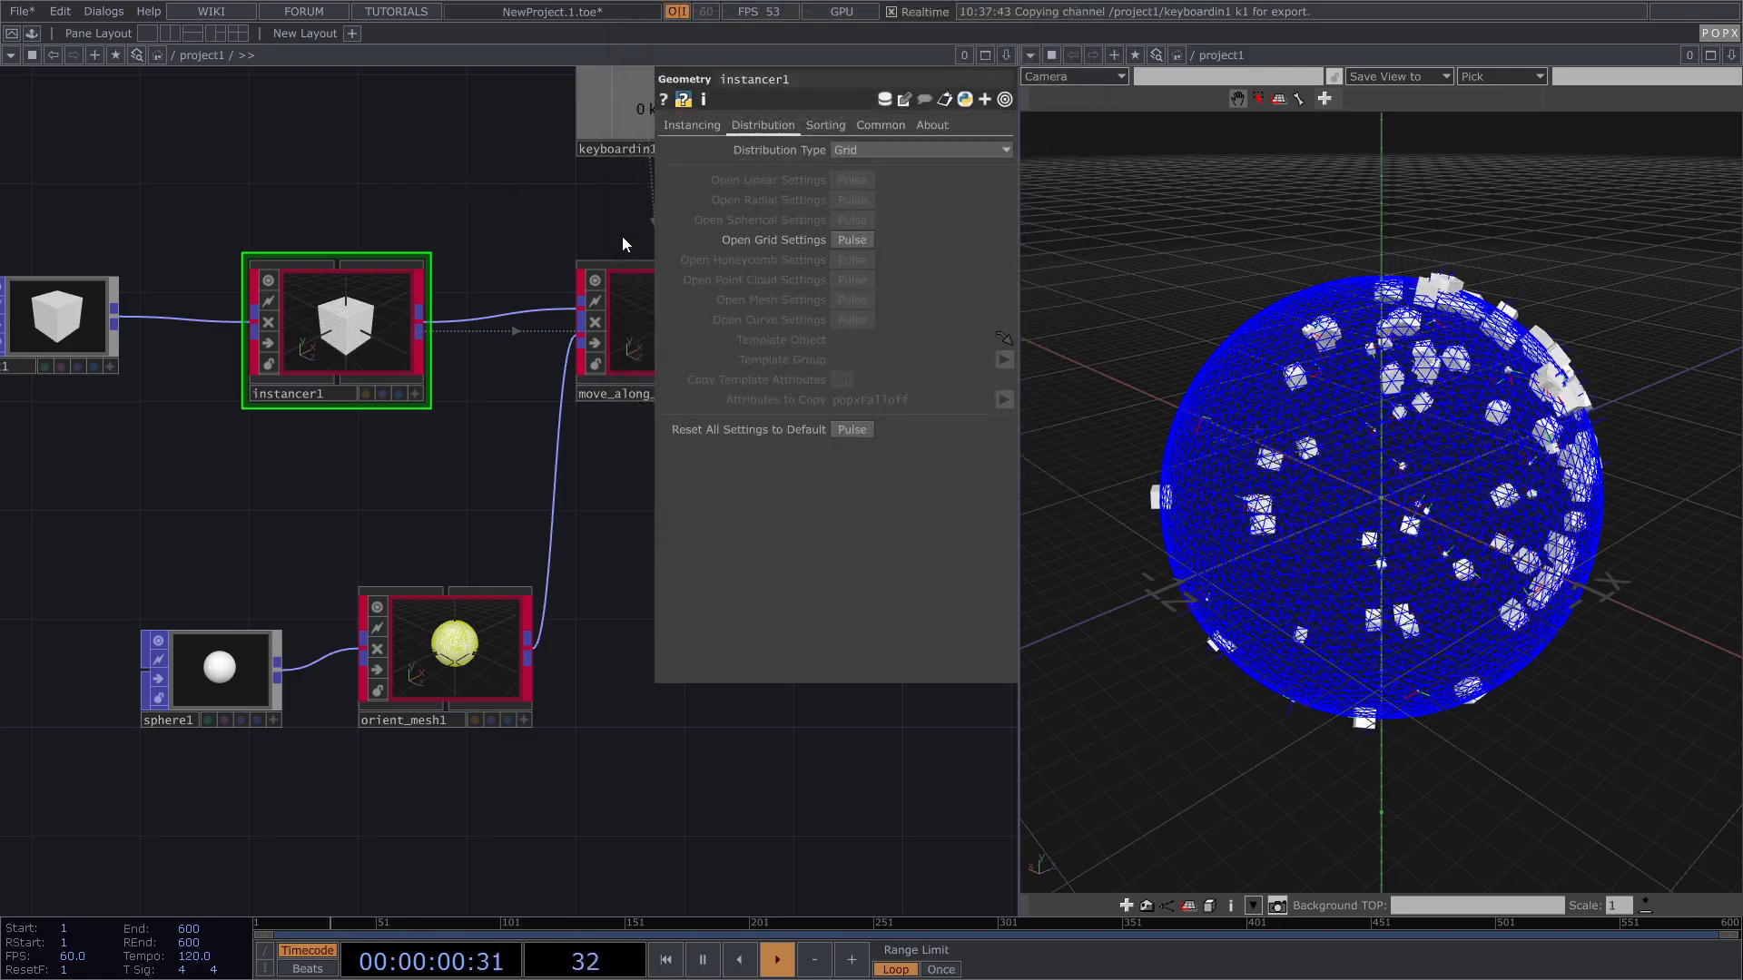
Step: Set move_along_mesh1's Attach Mode to Scatter across the sphere
{"action": "left_click_drag", "start_coordinate": [545, 241], "coordinate": [324, 253]}
{"action": "scroll", "coordinate": [292, 272], "scroll_direction": "down", "scroll_amount": 3}
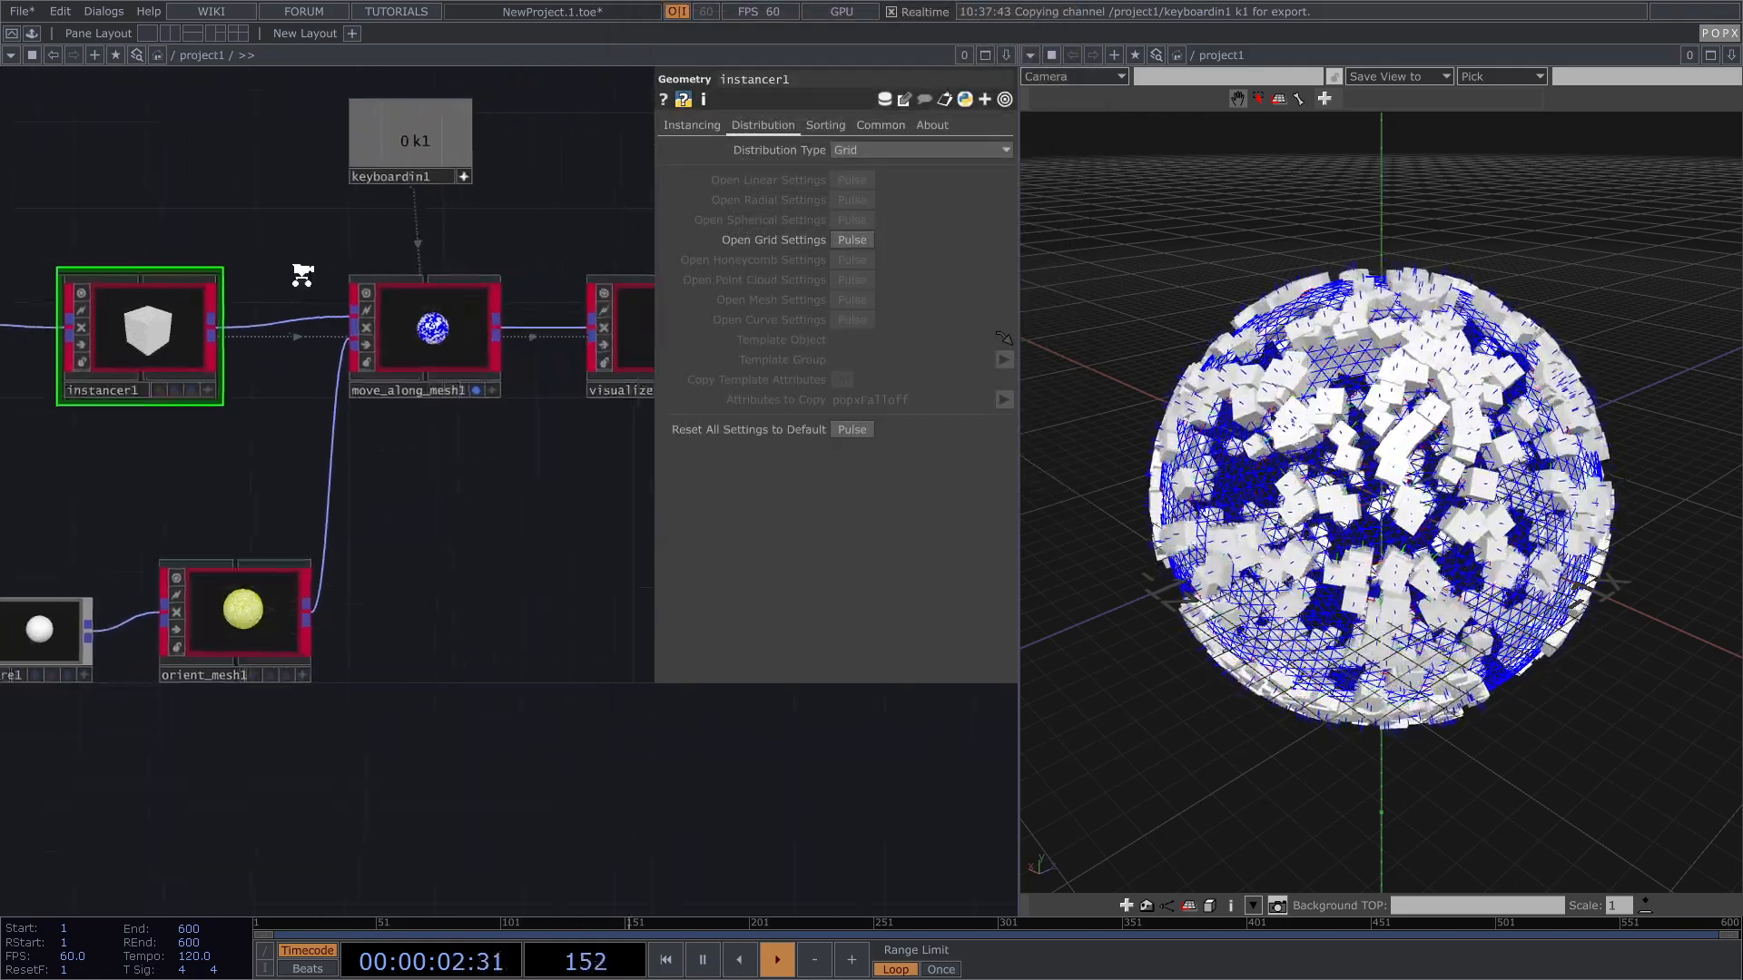
{"action": "left_click", "coordinate": [413, 345]}
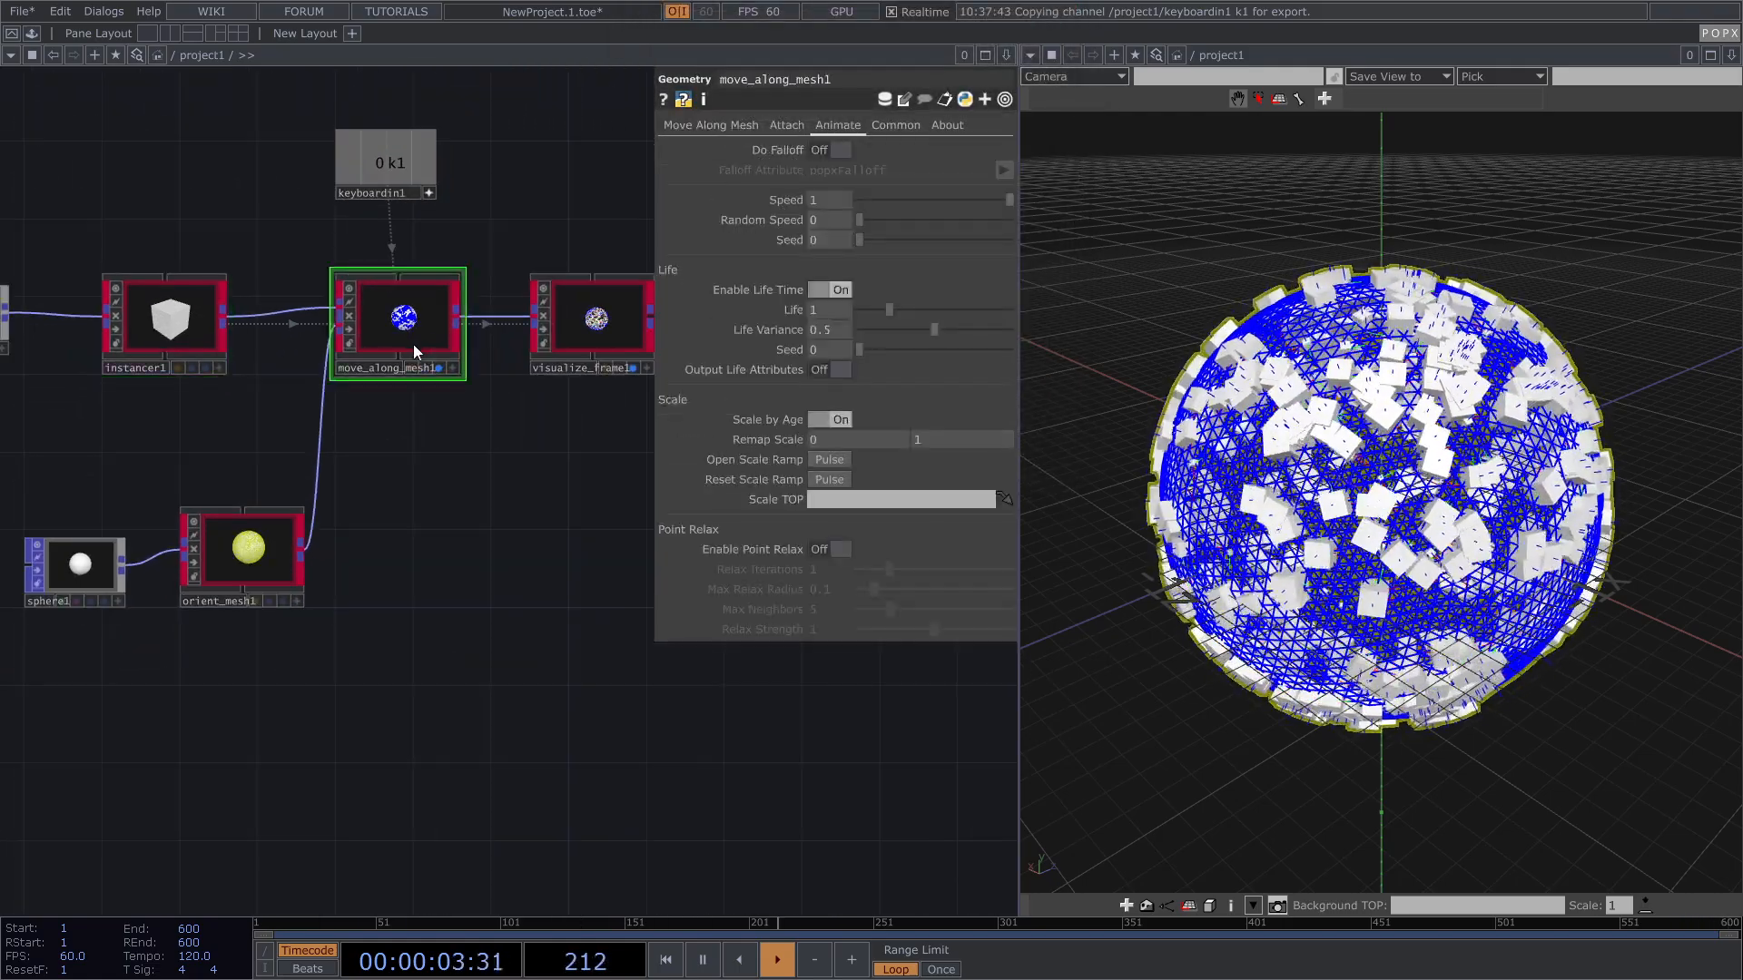
{"action": "left_click", "coordinate": [793, 124]}
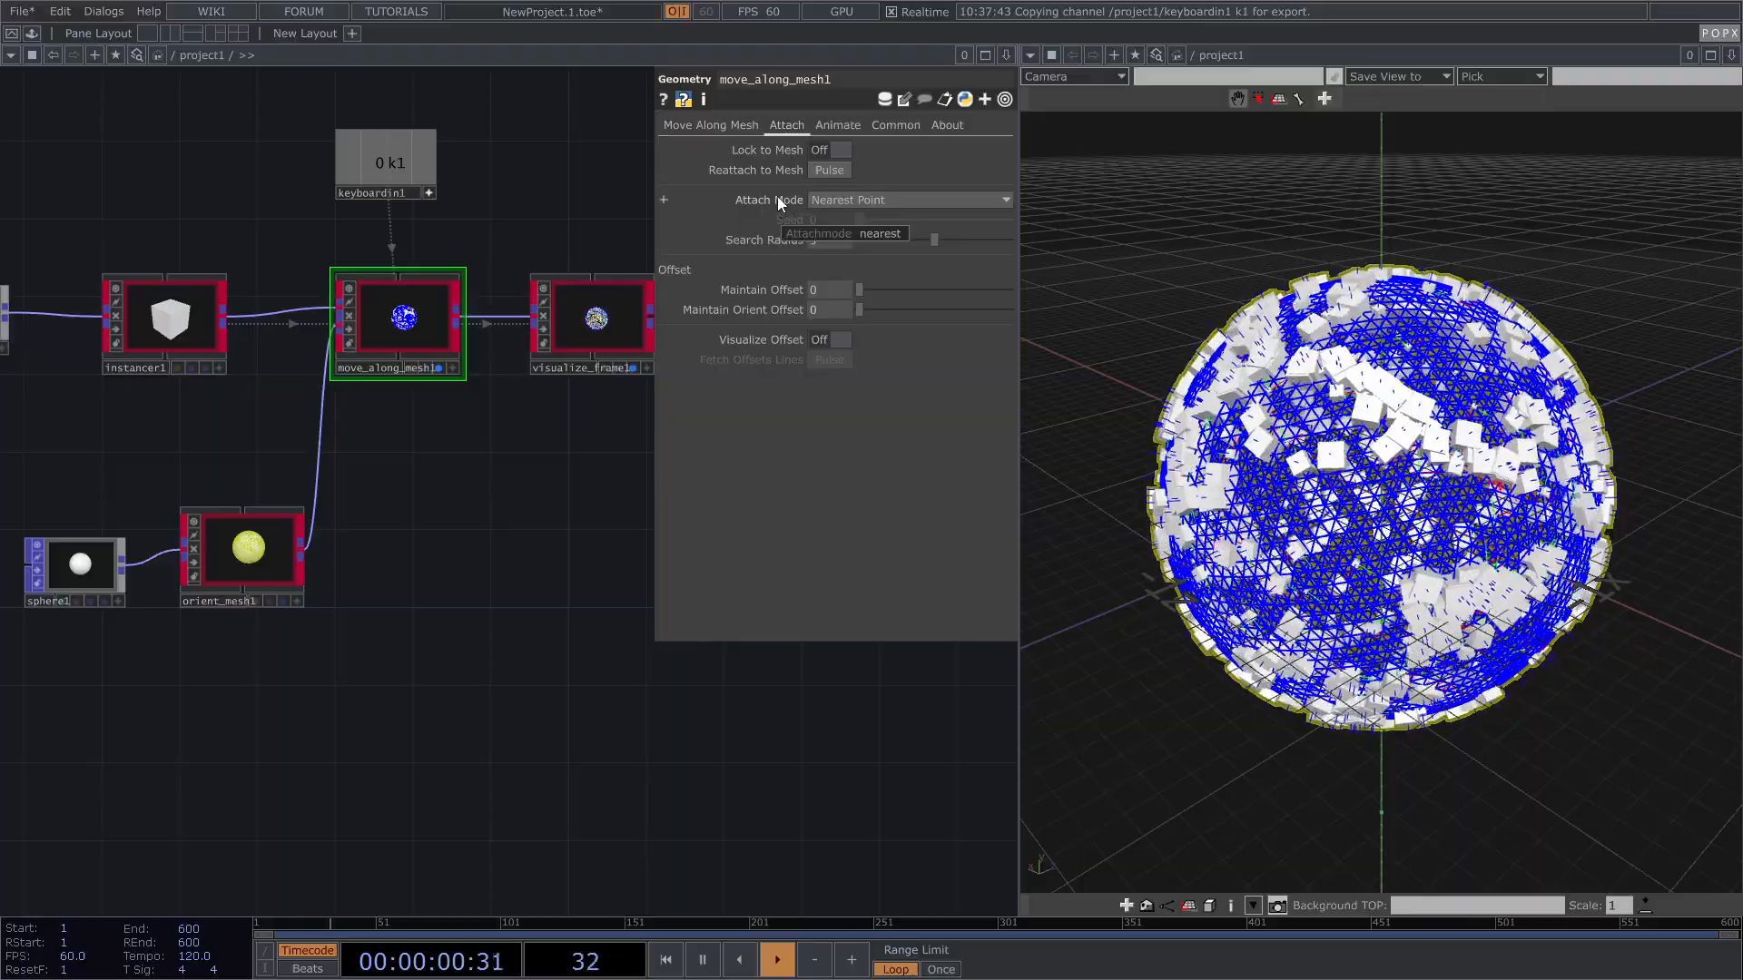
{"action": "left_click", "coordinate": [852, 200]}
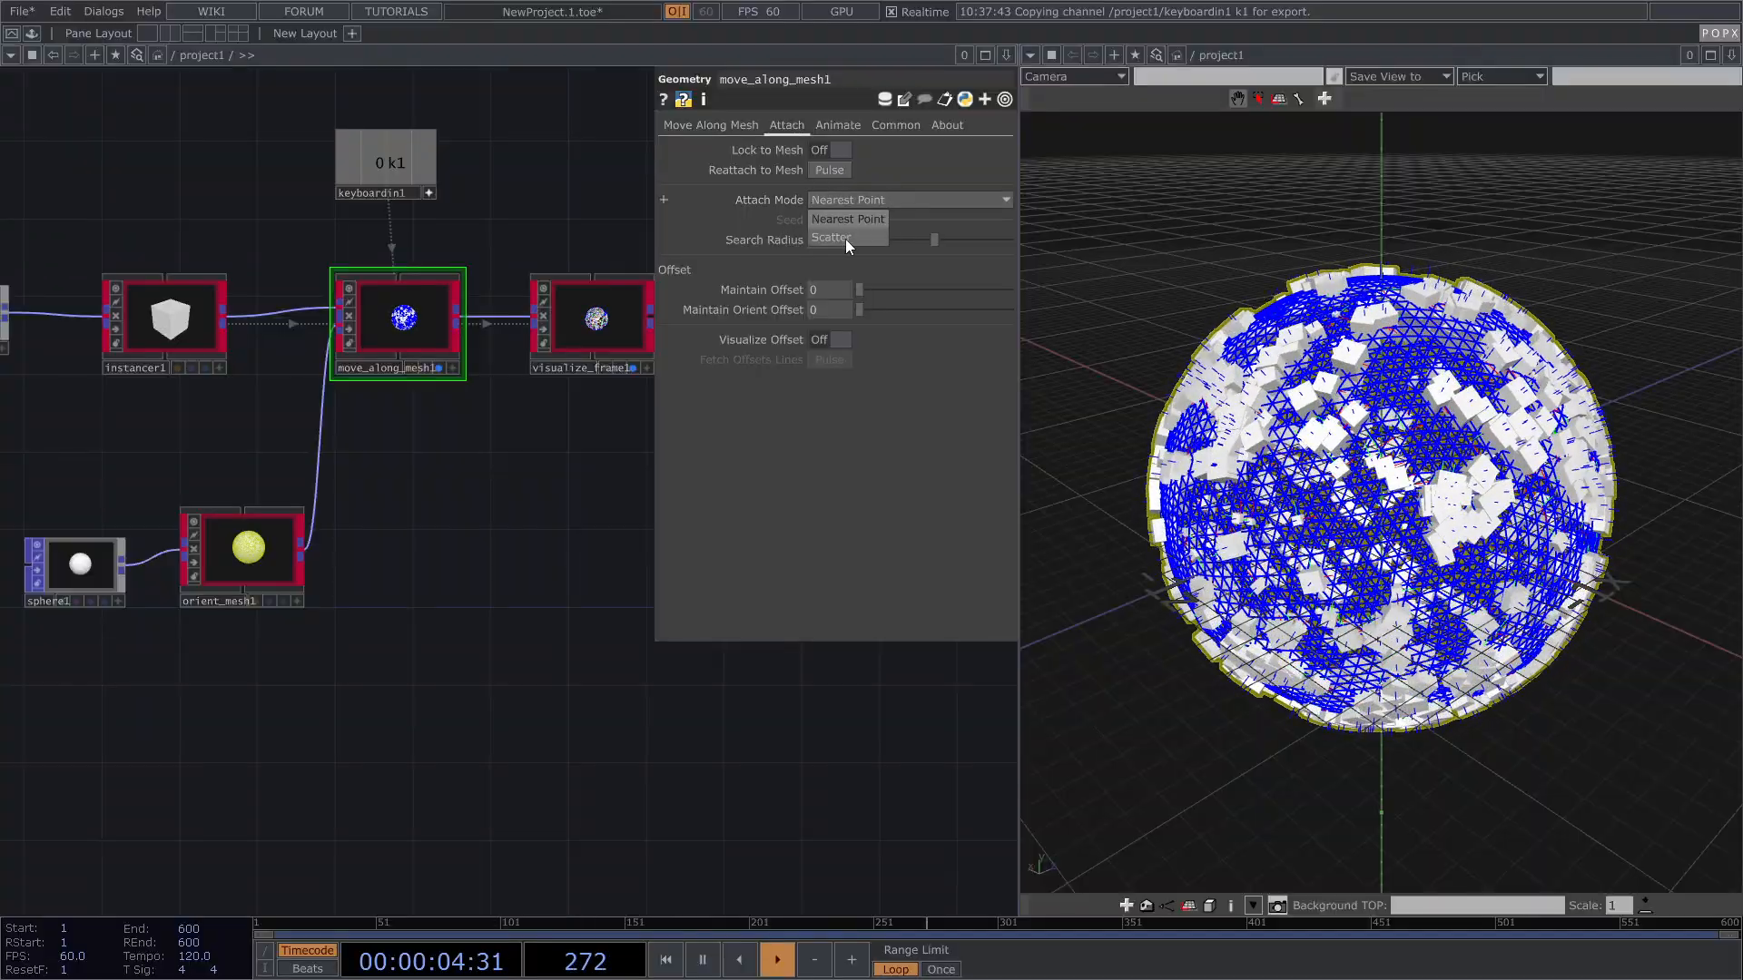
{"action": "left_click", "coordinate": [846, 238]}
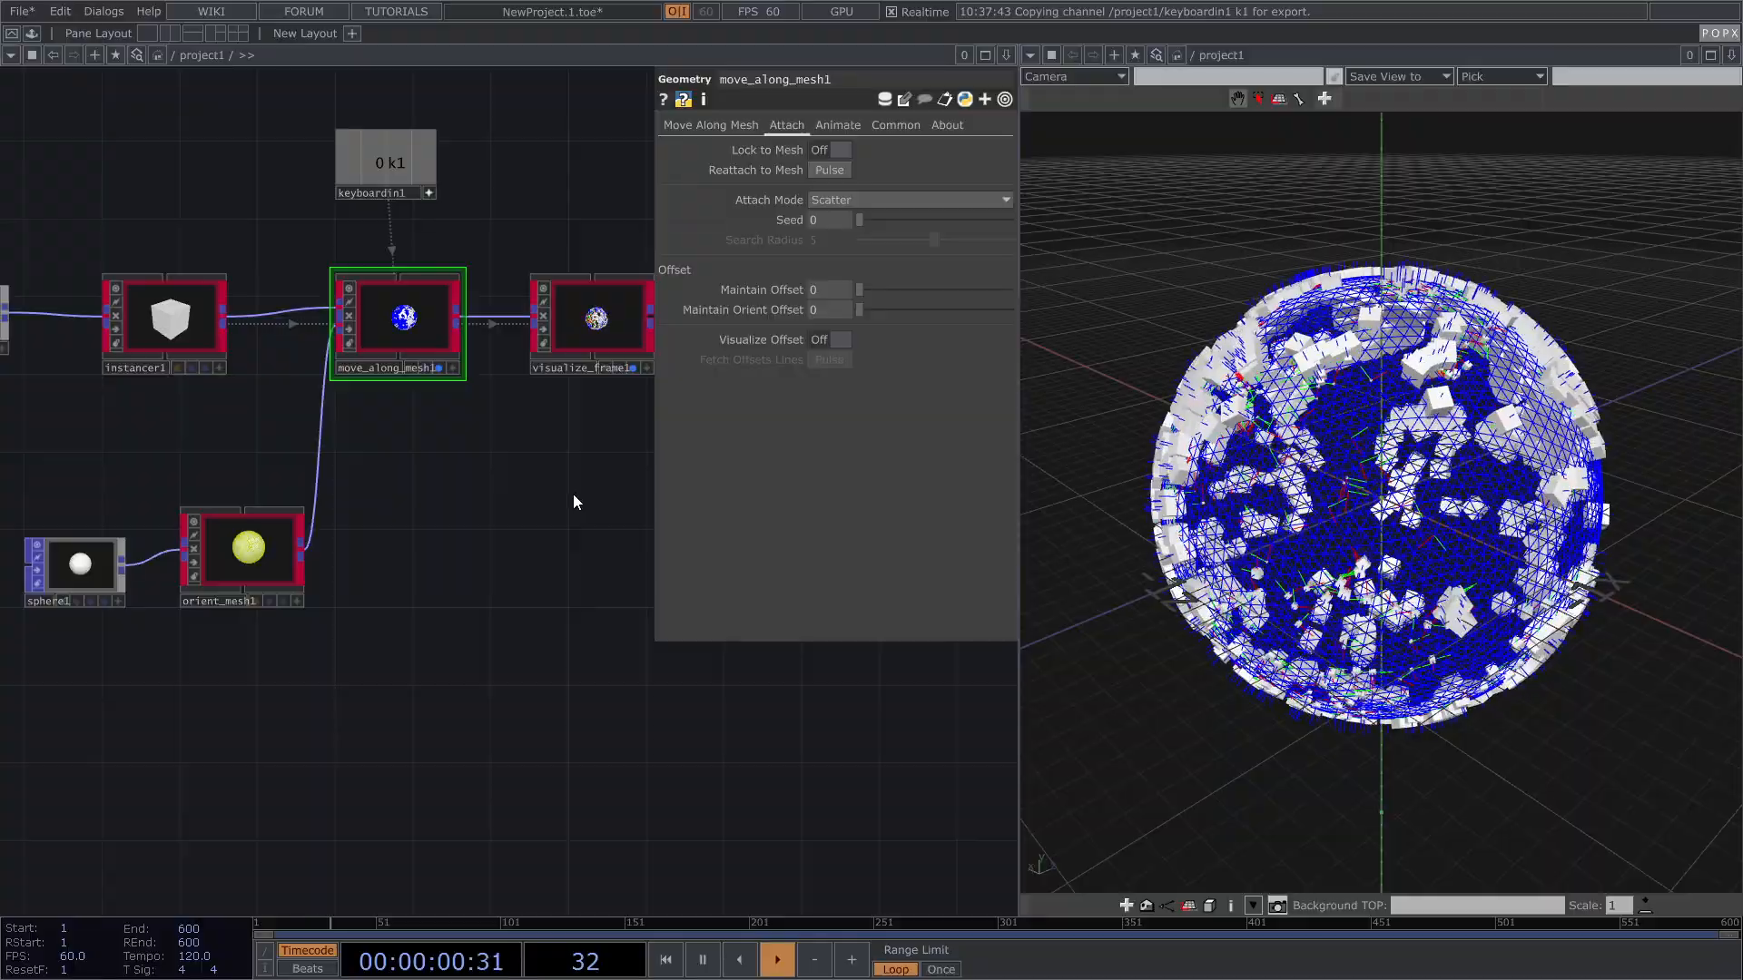
Step: Give instancer1's cubes Uniform Scale 0.05 and Scale Y 2
{"action": "scroll", "coordinate": [525, 492], "scroll_direction": "down", "scroll_amount": 2}
{"action": "left_click", "coordinate": [290, 395]}
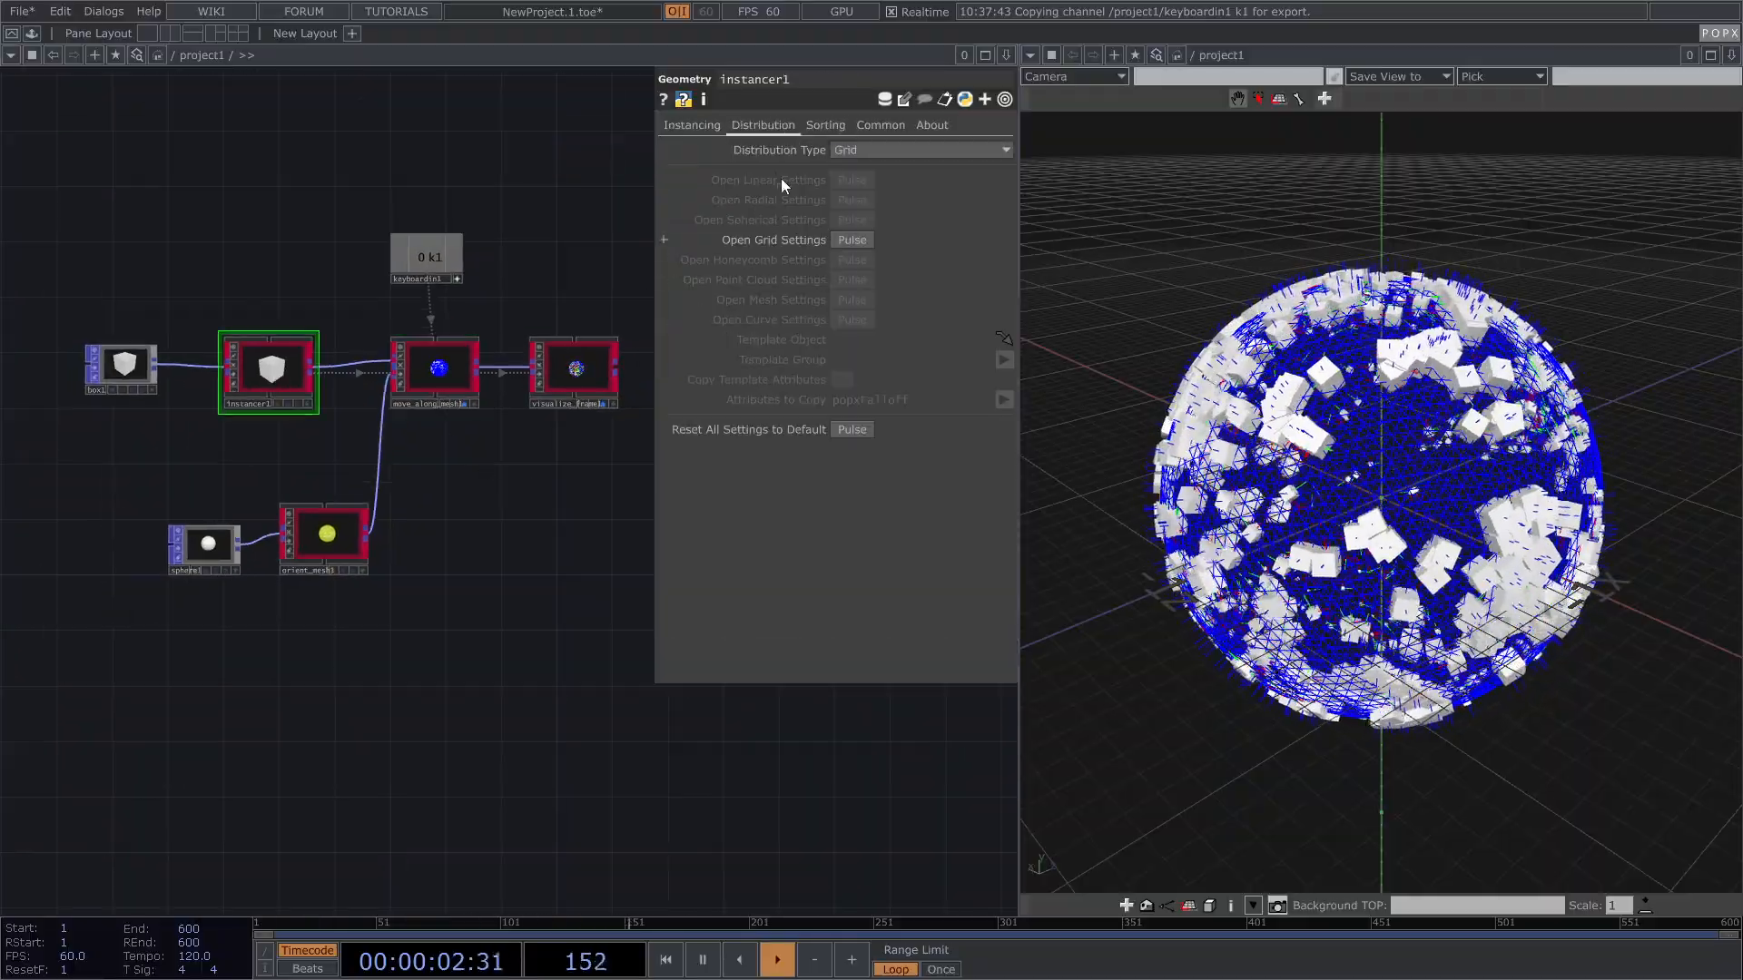
{"action": "left_click", "coordinate": [699, 127]}
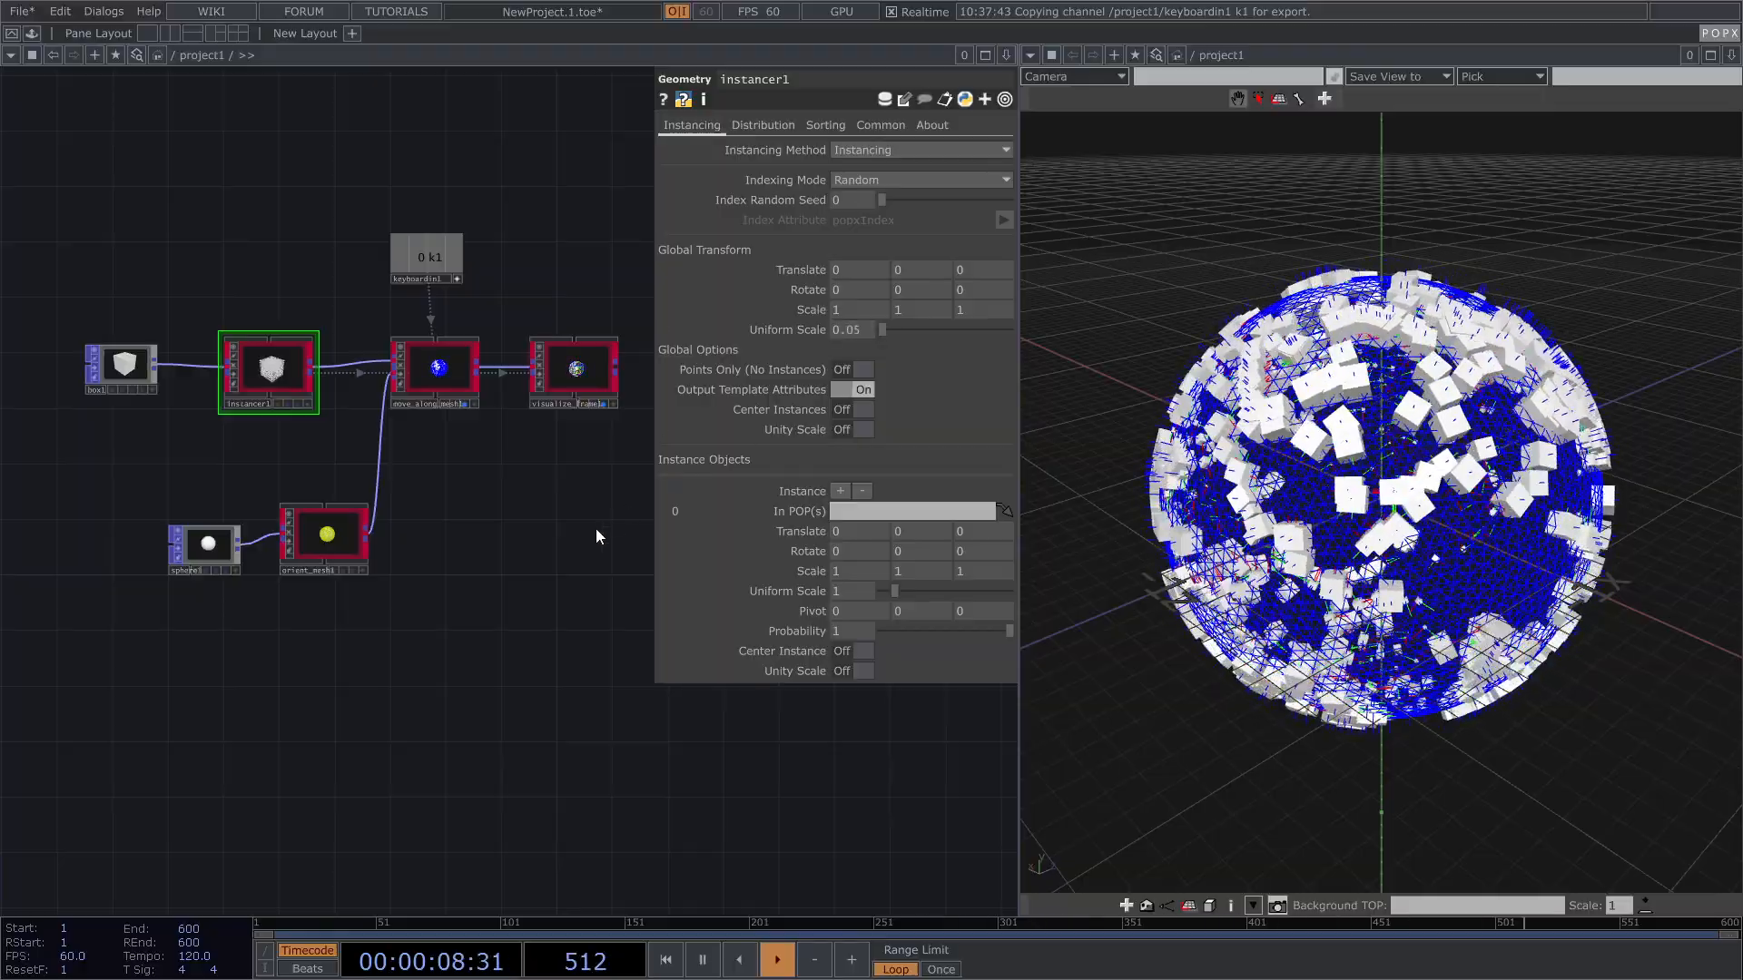
{"action": "scroll", "coordinate": [595, 395], "scroll_direction": "up", "scroll_amount": 3}
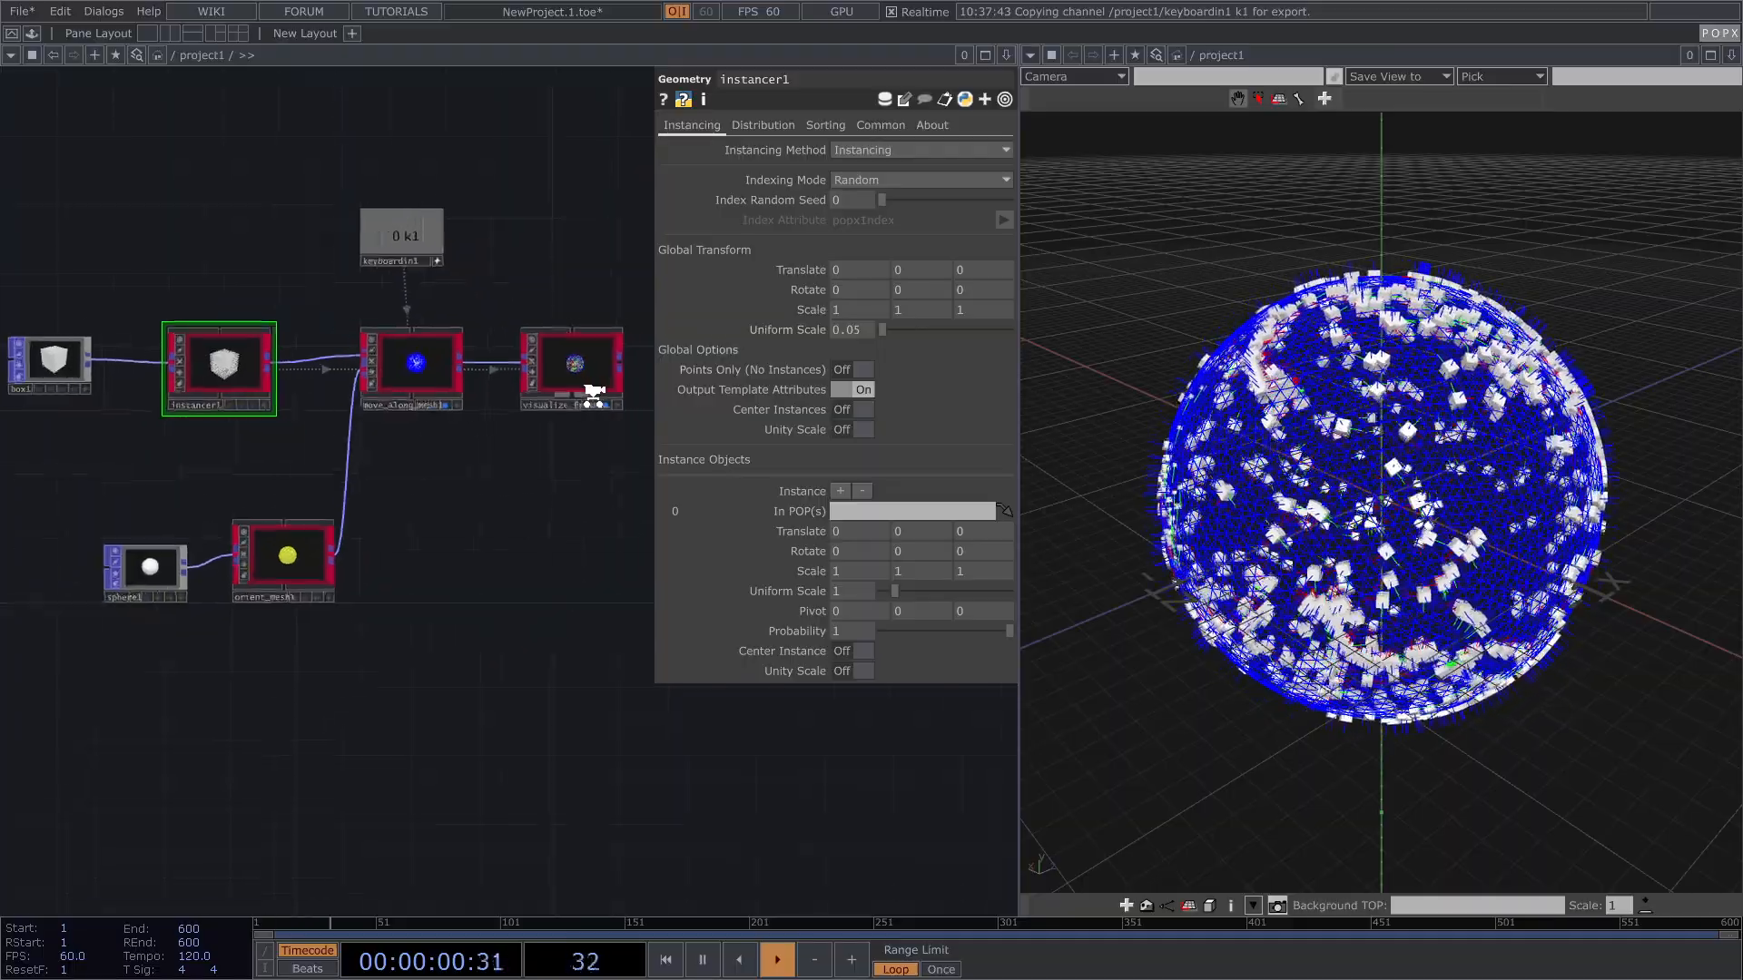
{"action": "left_click_drag", "start_coordinate": [532, 513], "coordinate": [600, 516]}
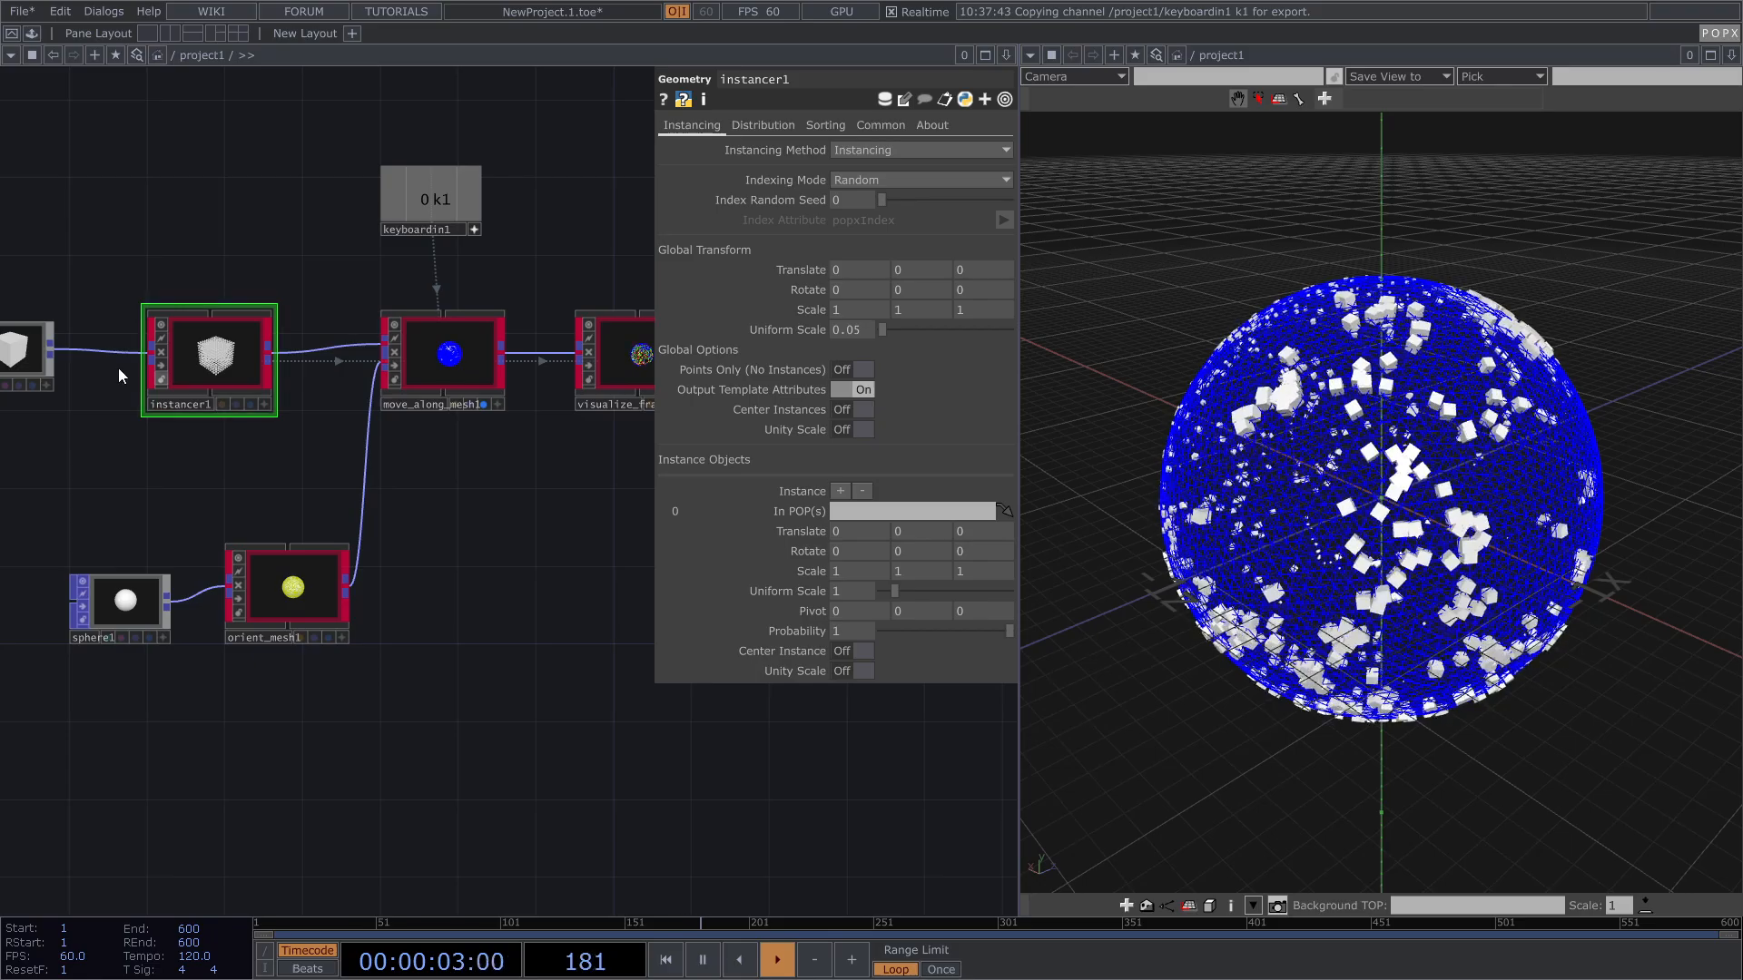
{"action": "left_click", "coordinate": [924, 310]}
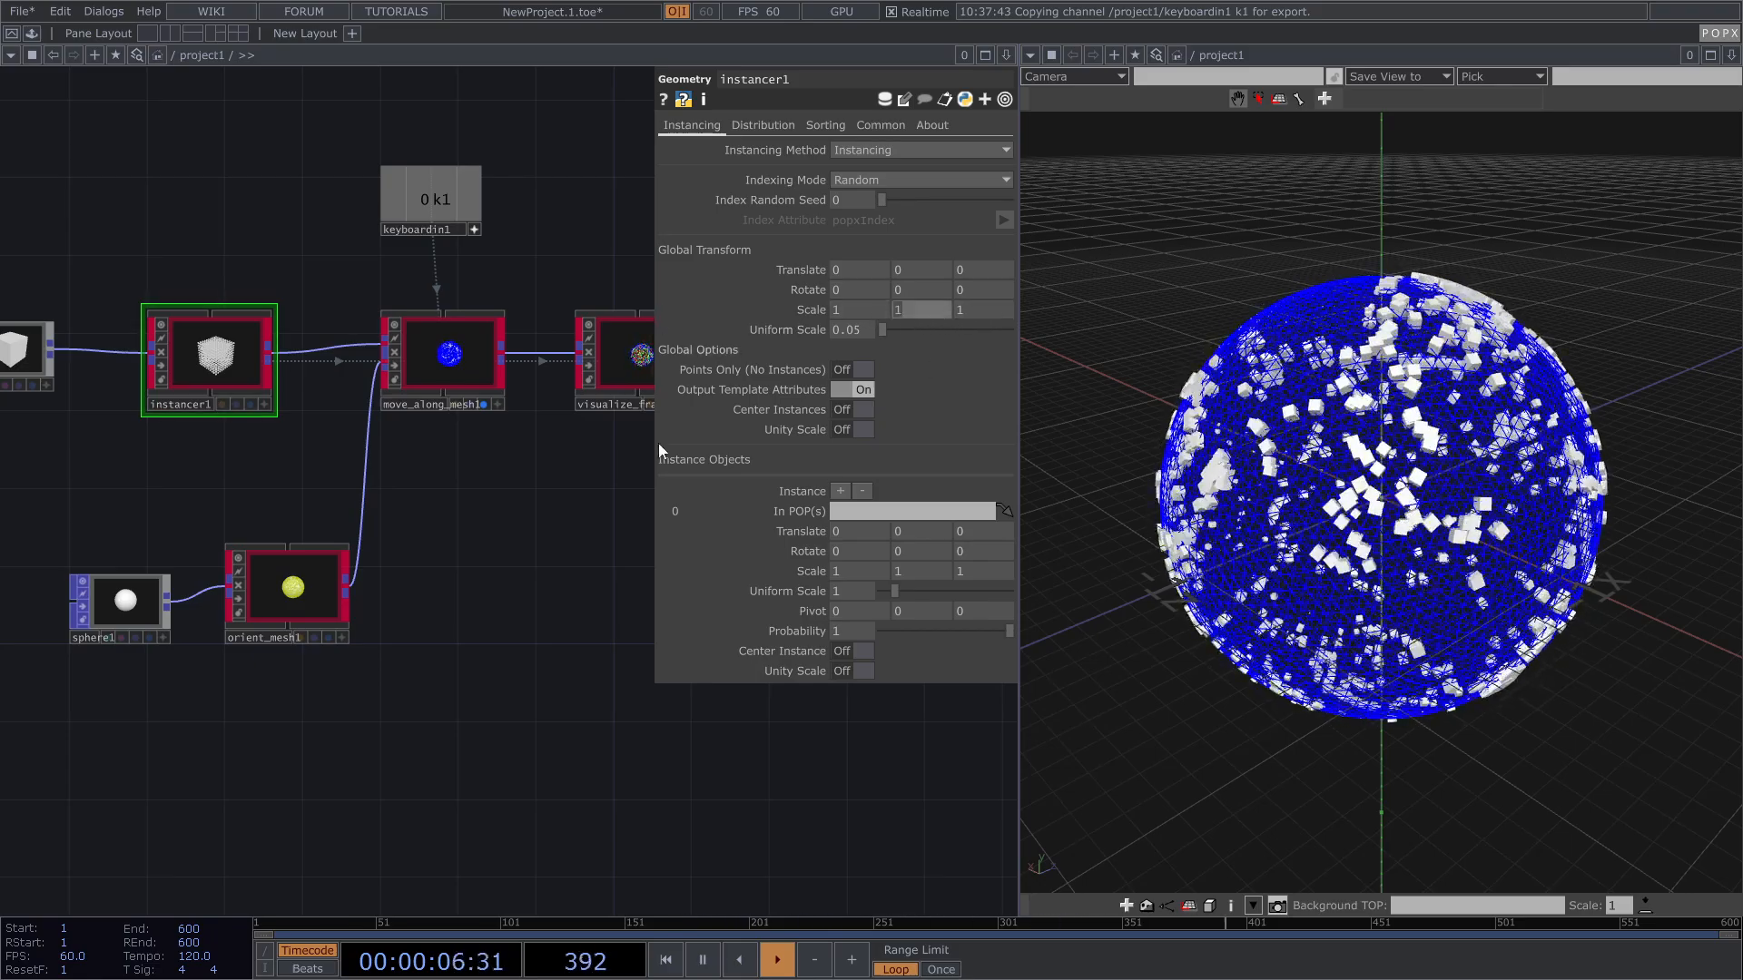
{"action": "key", "text": "Return"}
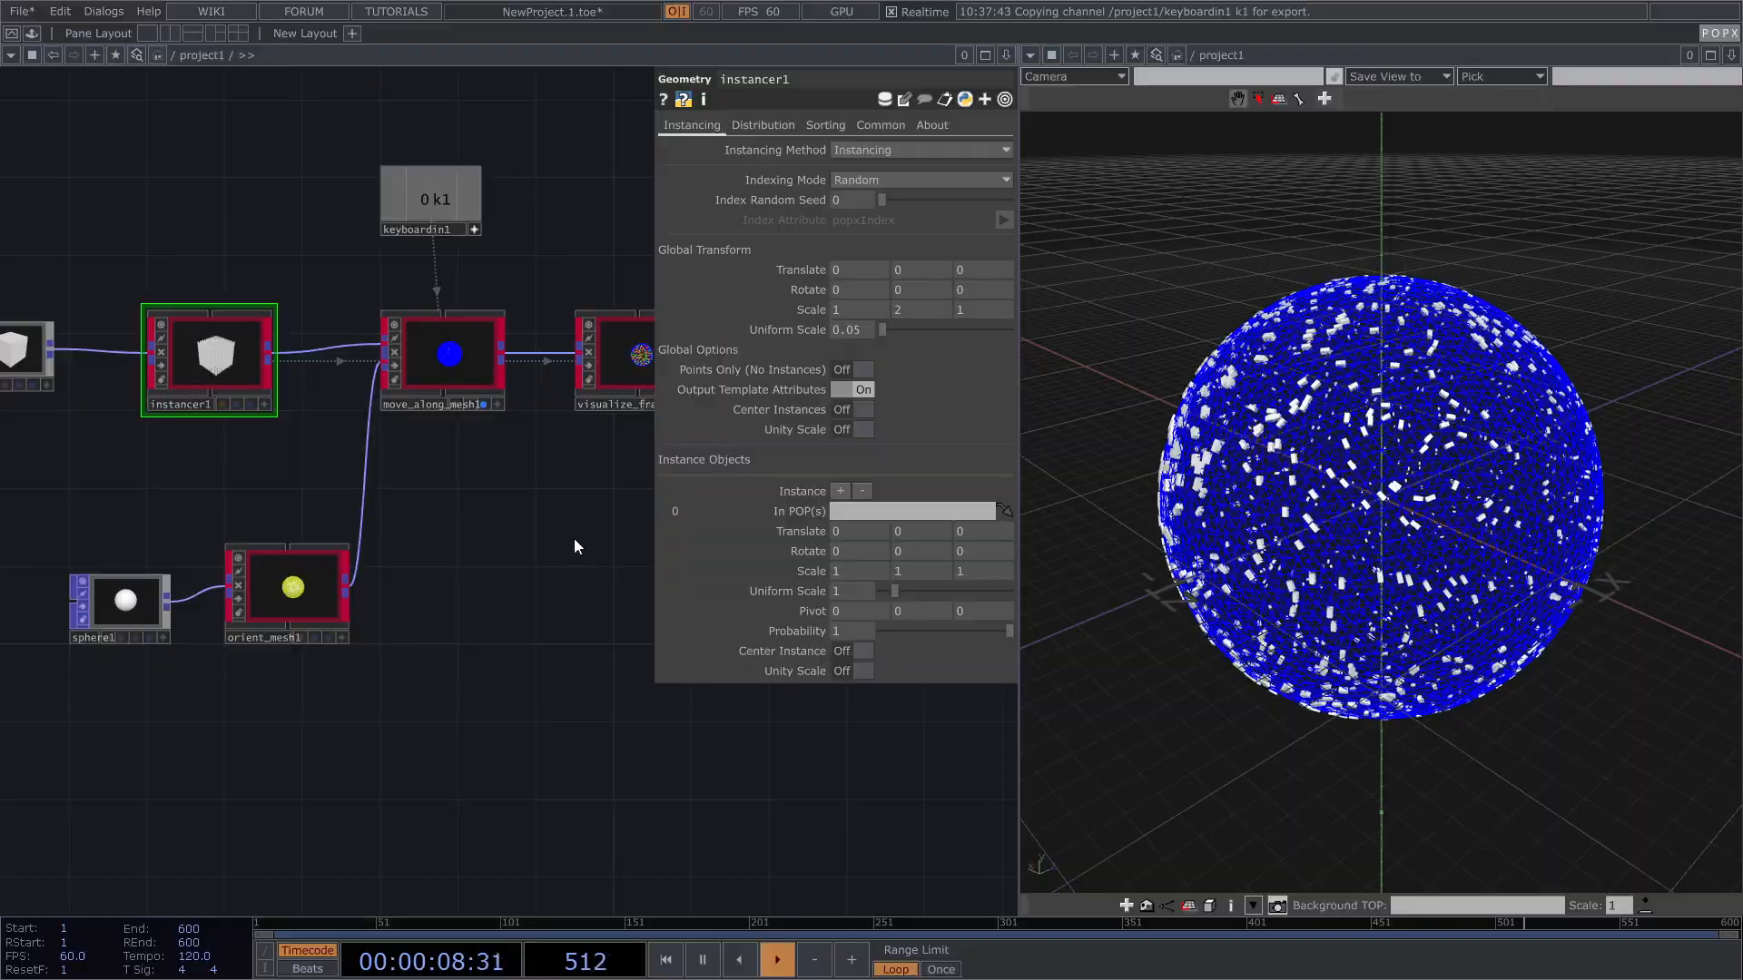
{"action": "scroll", "coordinate": [1385, 434], "scroll_direction": "up", "scroll_amount": 3}
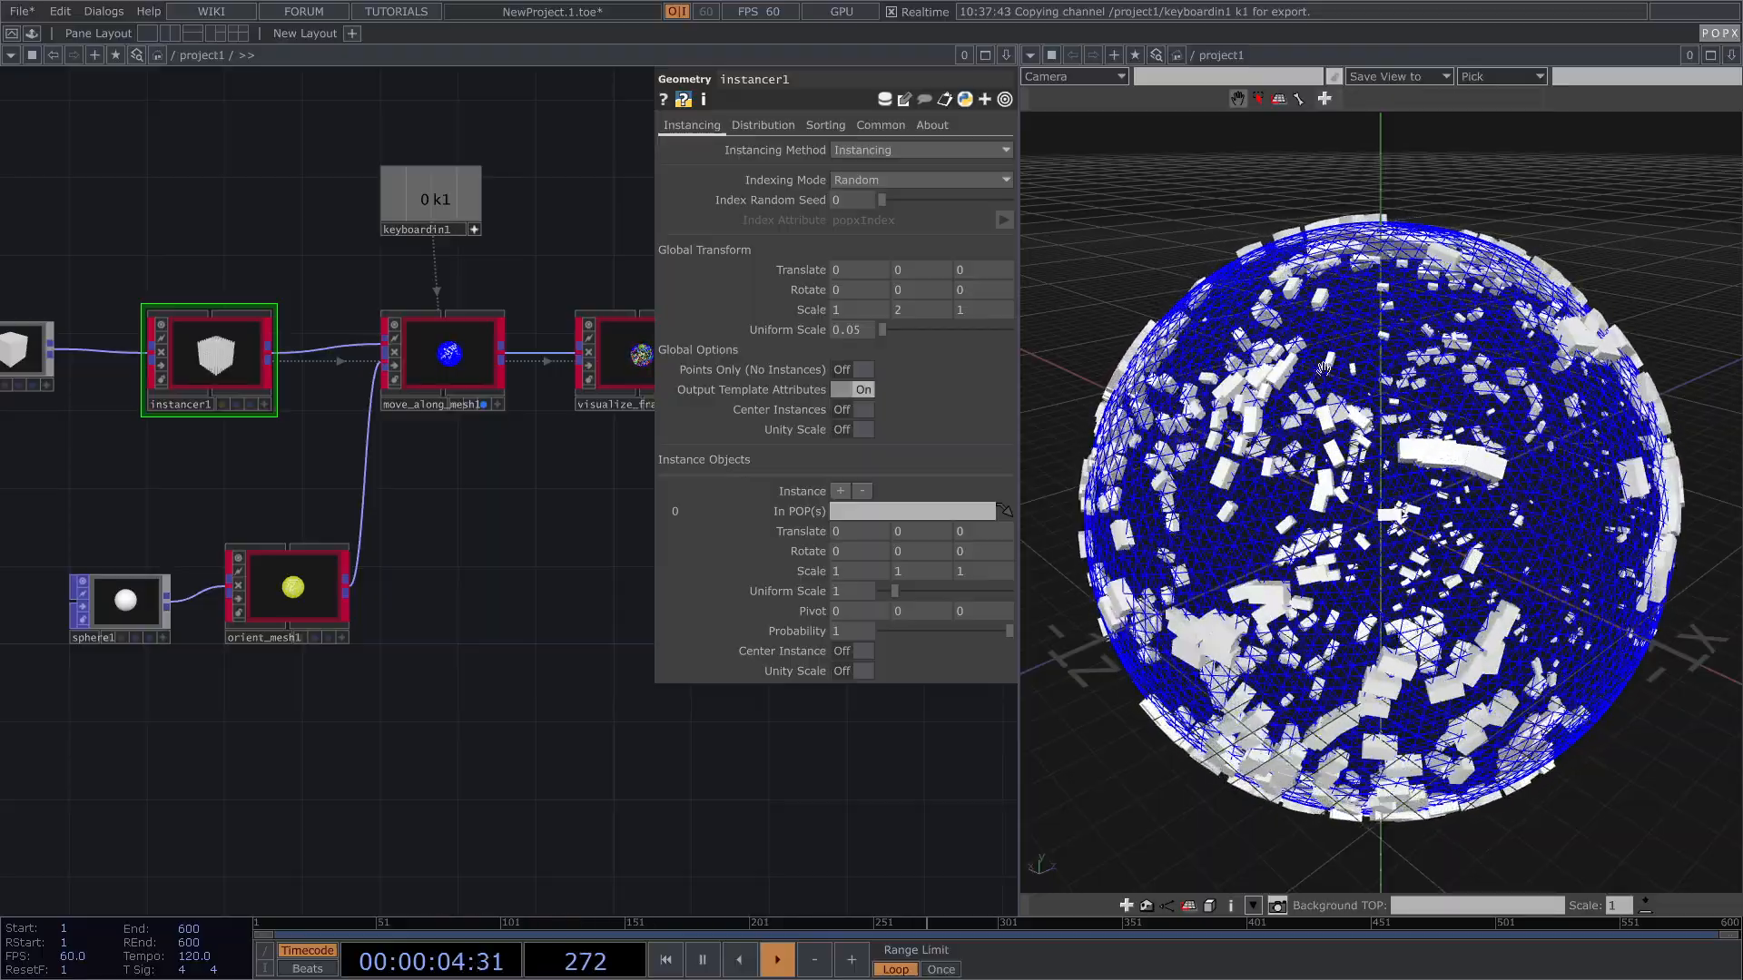
{"action": "left_click_drag", "start_coordinate": [565, 573], "coordinate": [538, 588]}
Step: Turn on Point Relax in move_along_mesh1's Animate settings
{"action": "left_click", "coordinate": [429, 381]}
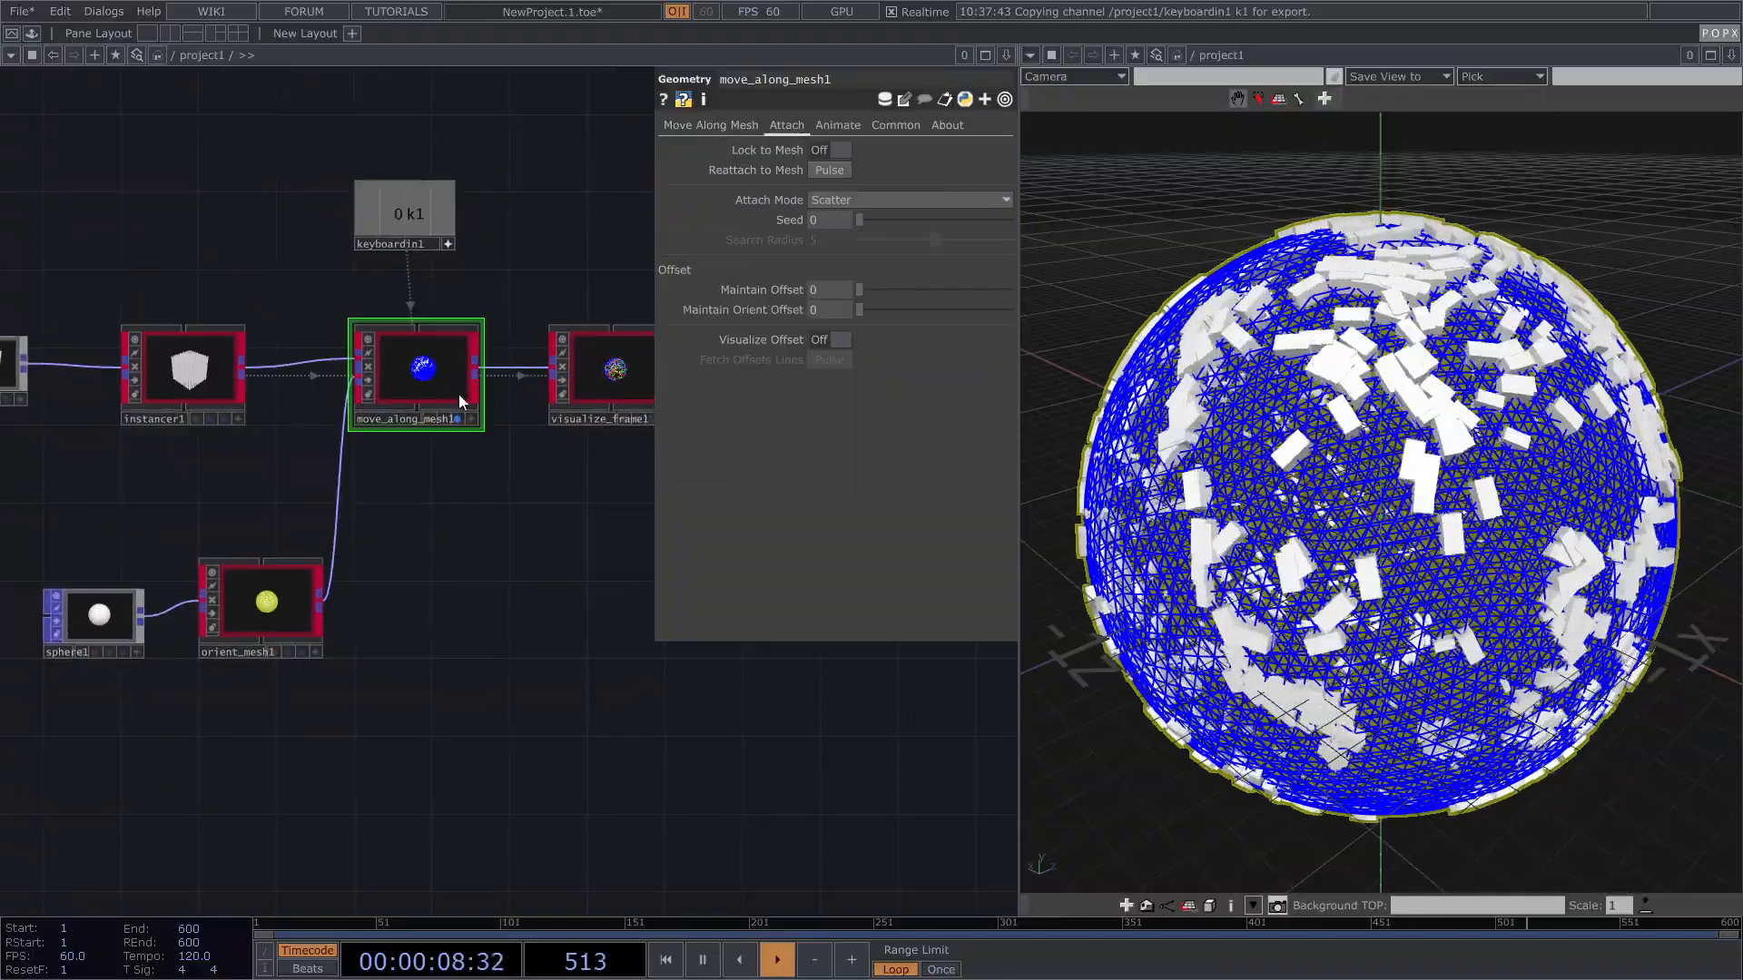
{"action": "left_click", "coordinate": [836, 122]}
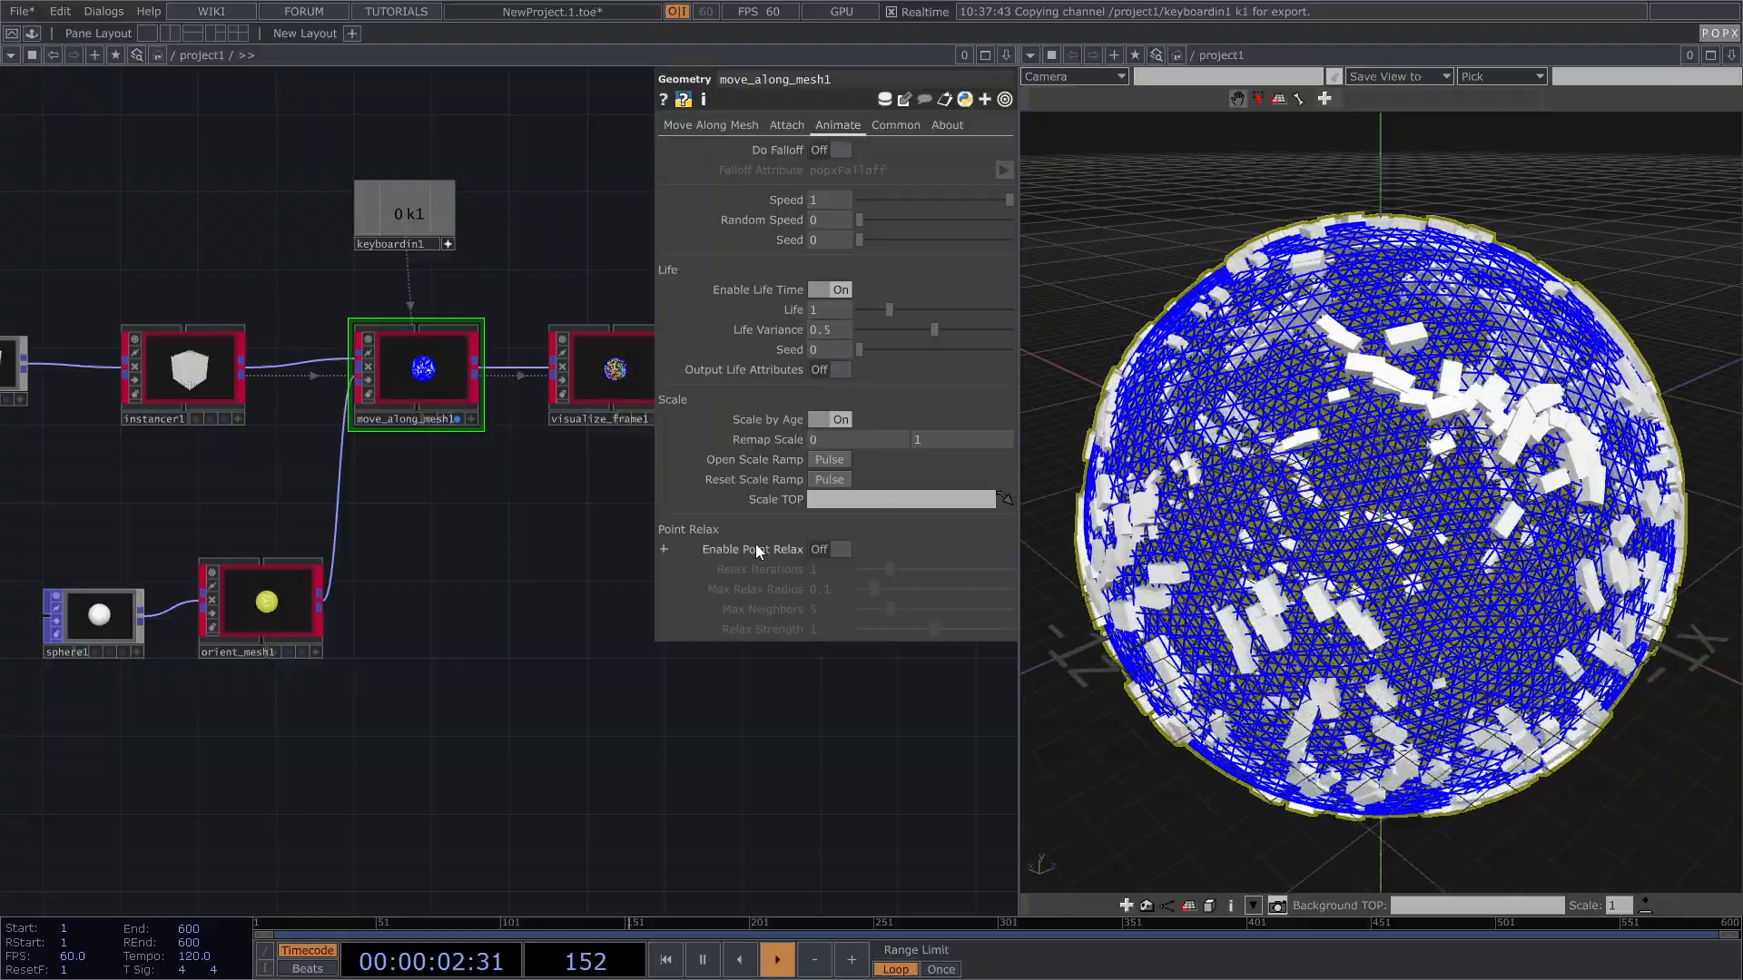
{"action": "left_click", "coordinate": [839, 549]}
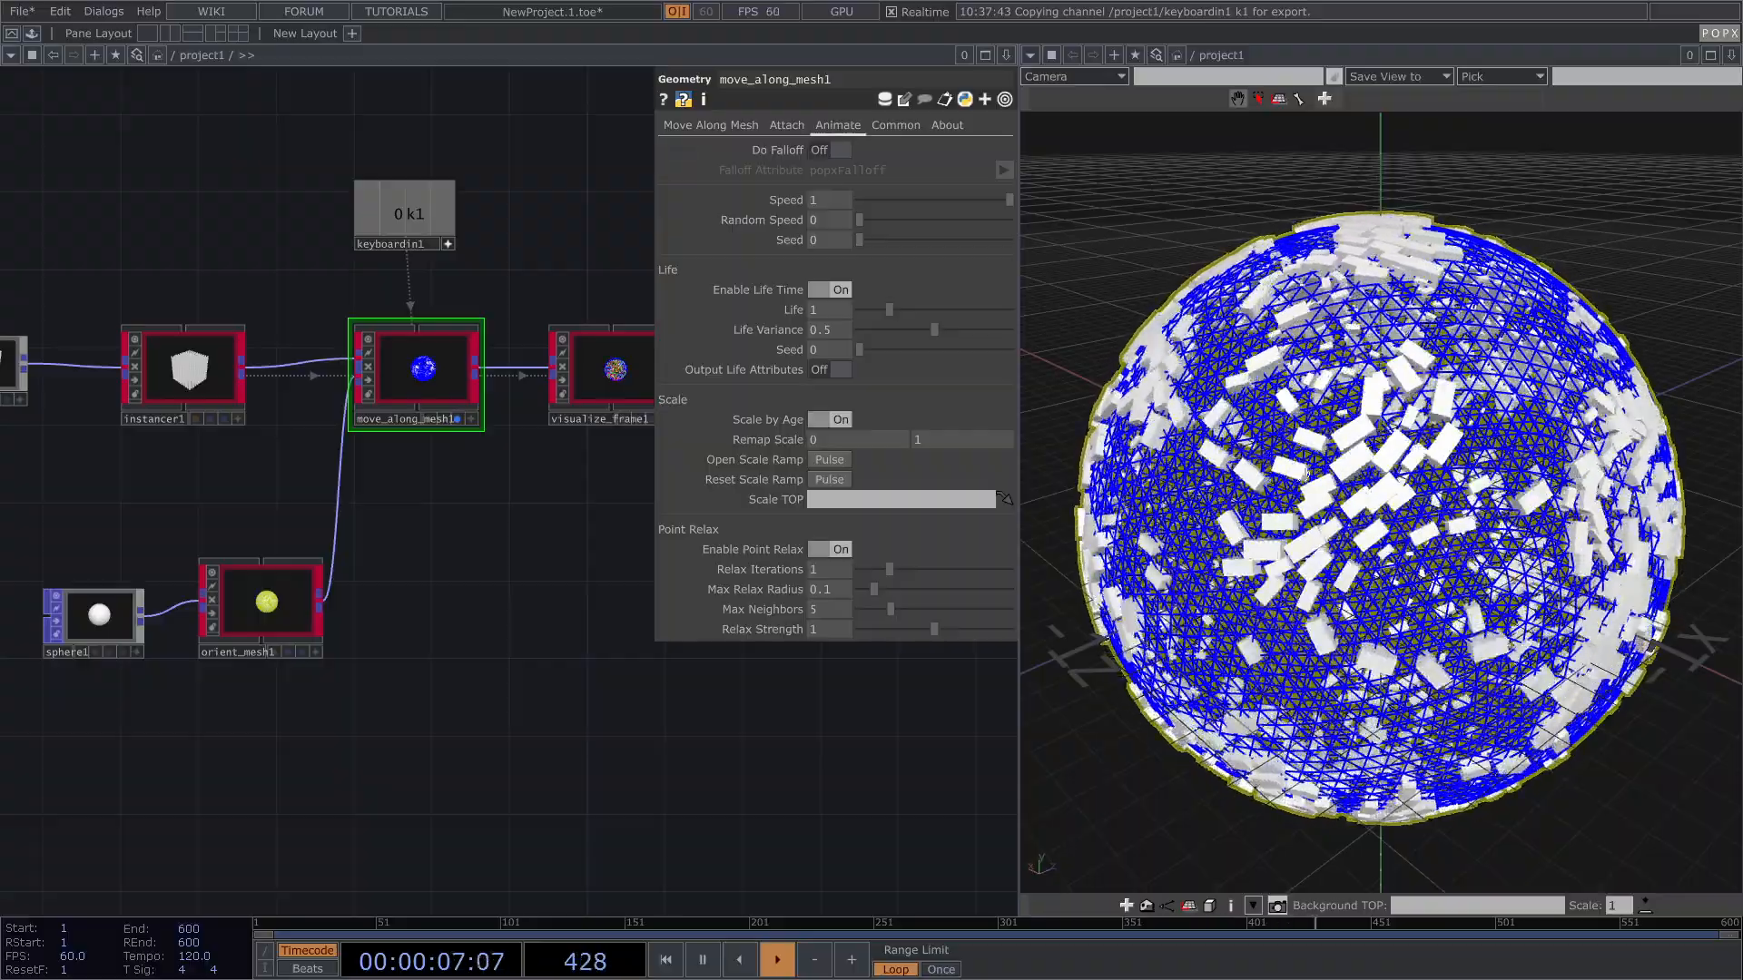
{"action": "scroll", "coordinate": [1428, 366], "scroll_direction": "down", "scroll_amount": 2}
{"action": "left_click_drag", "start_coordinate": [1389, 404], "coordinate": [1547, 454]}
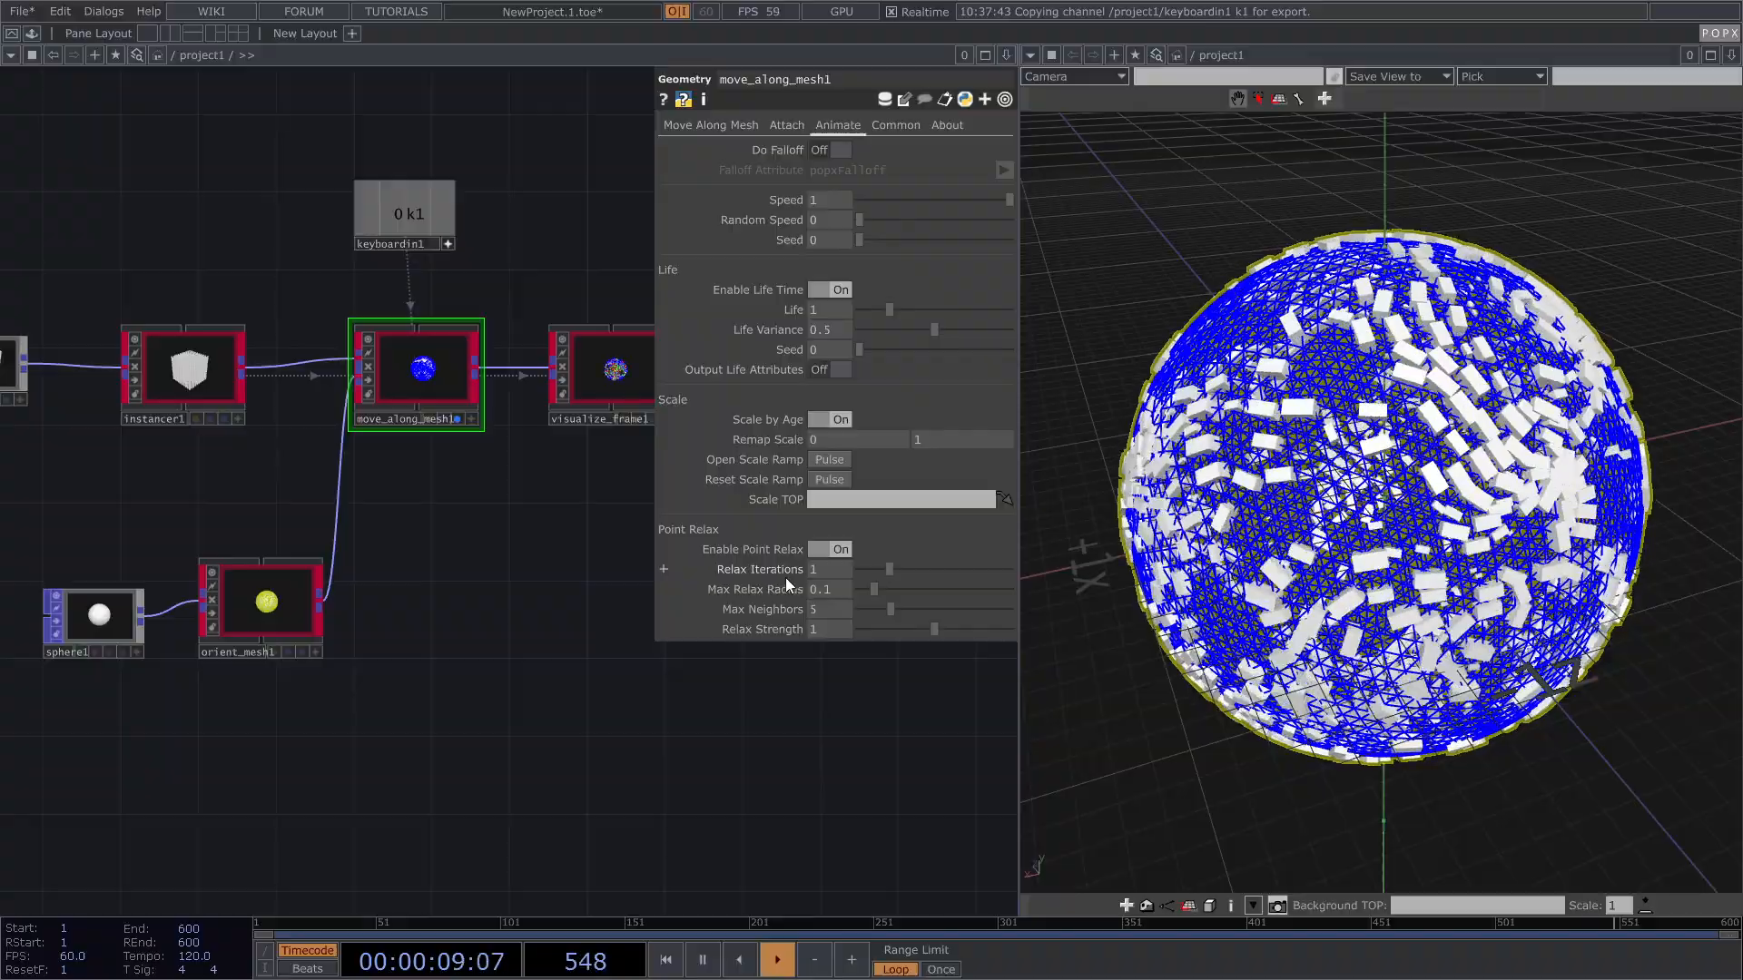
Step: Set Relax Iterations to 2 and Max Neighbors to 2, resetting the boxes with k1
{"action": "left_click", "coordinate": [828, 570]}
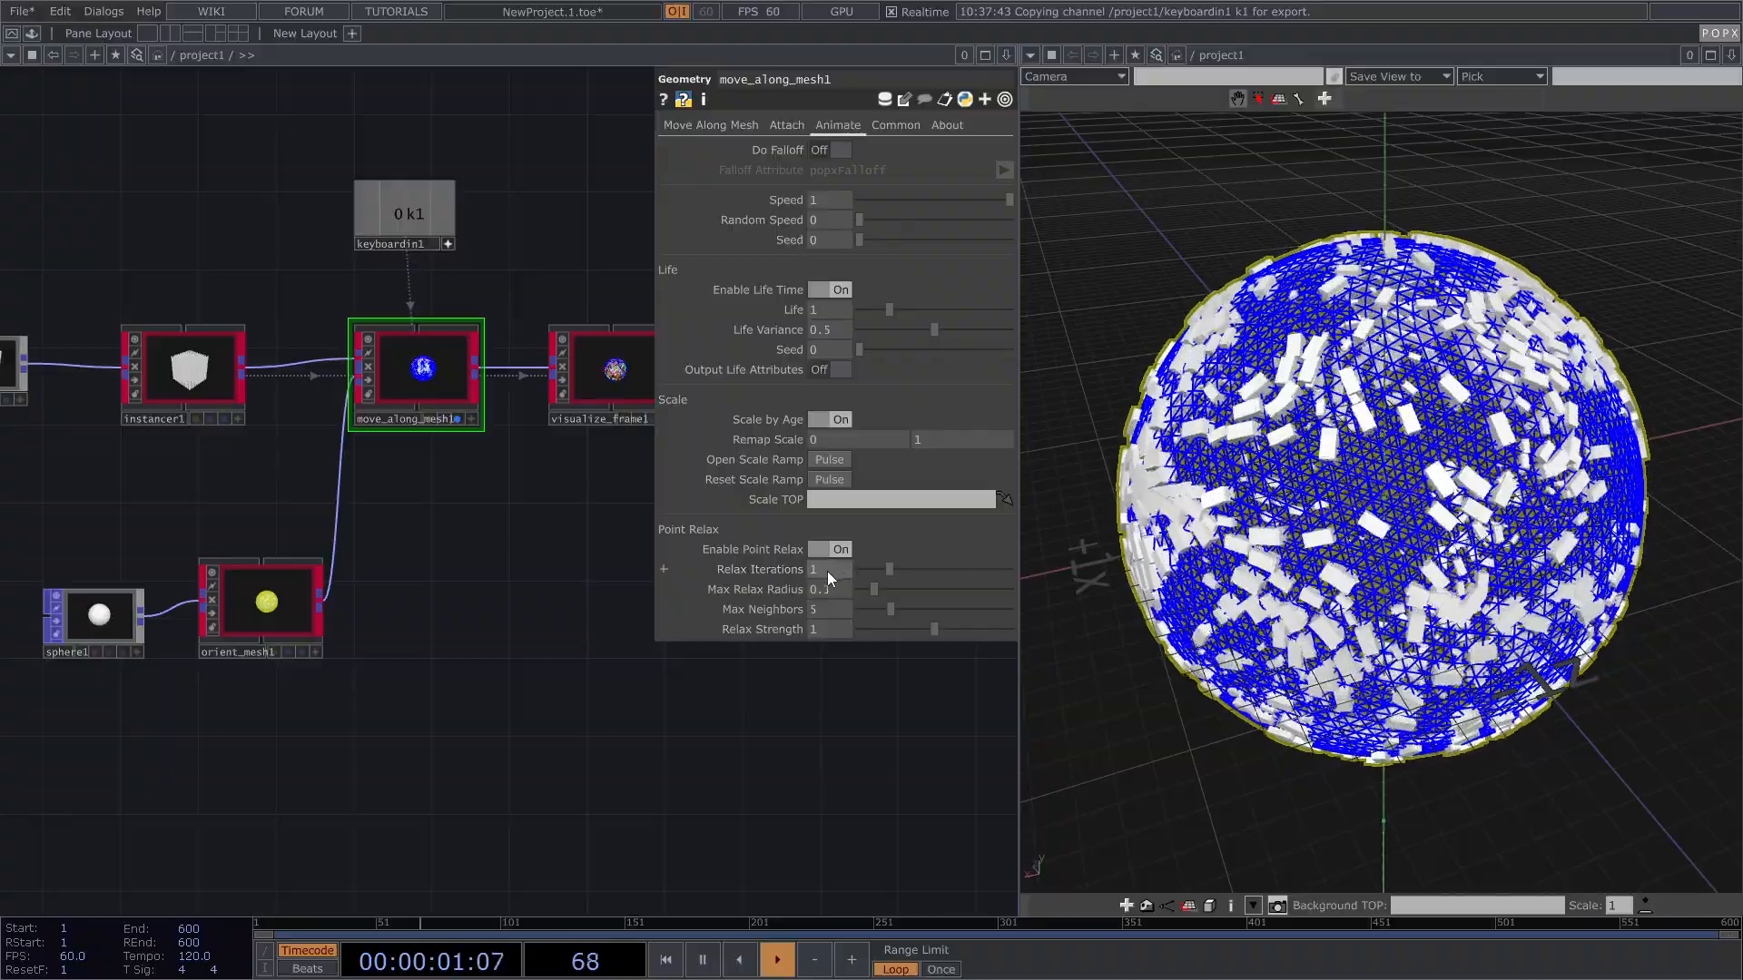
{"action": "type", "text": "2"}
{"action": "key", "text": "Return"}
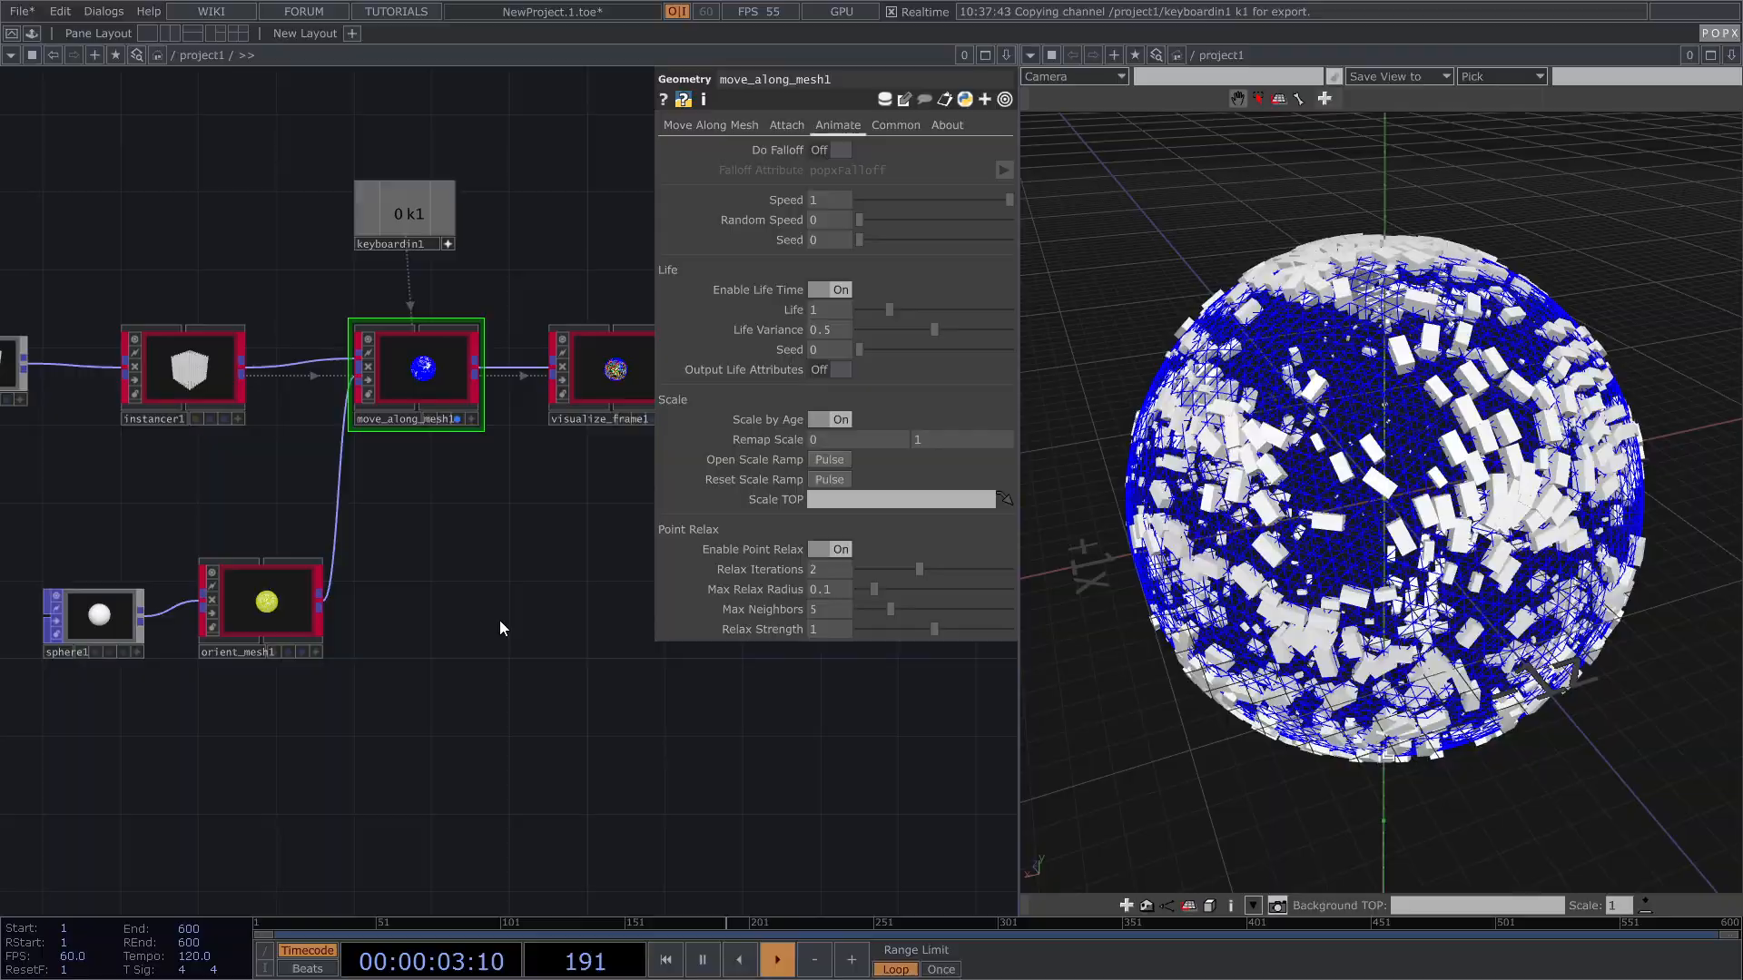
{"action": "key", "text": "1"}
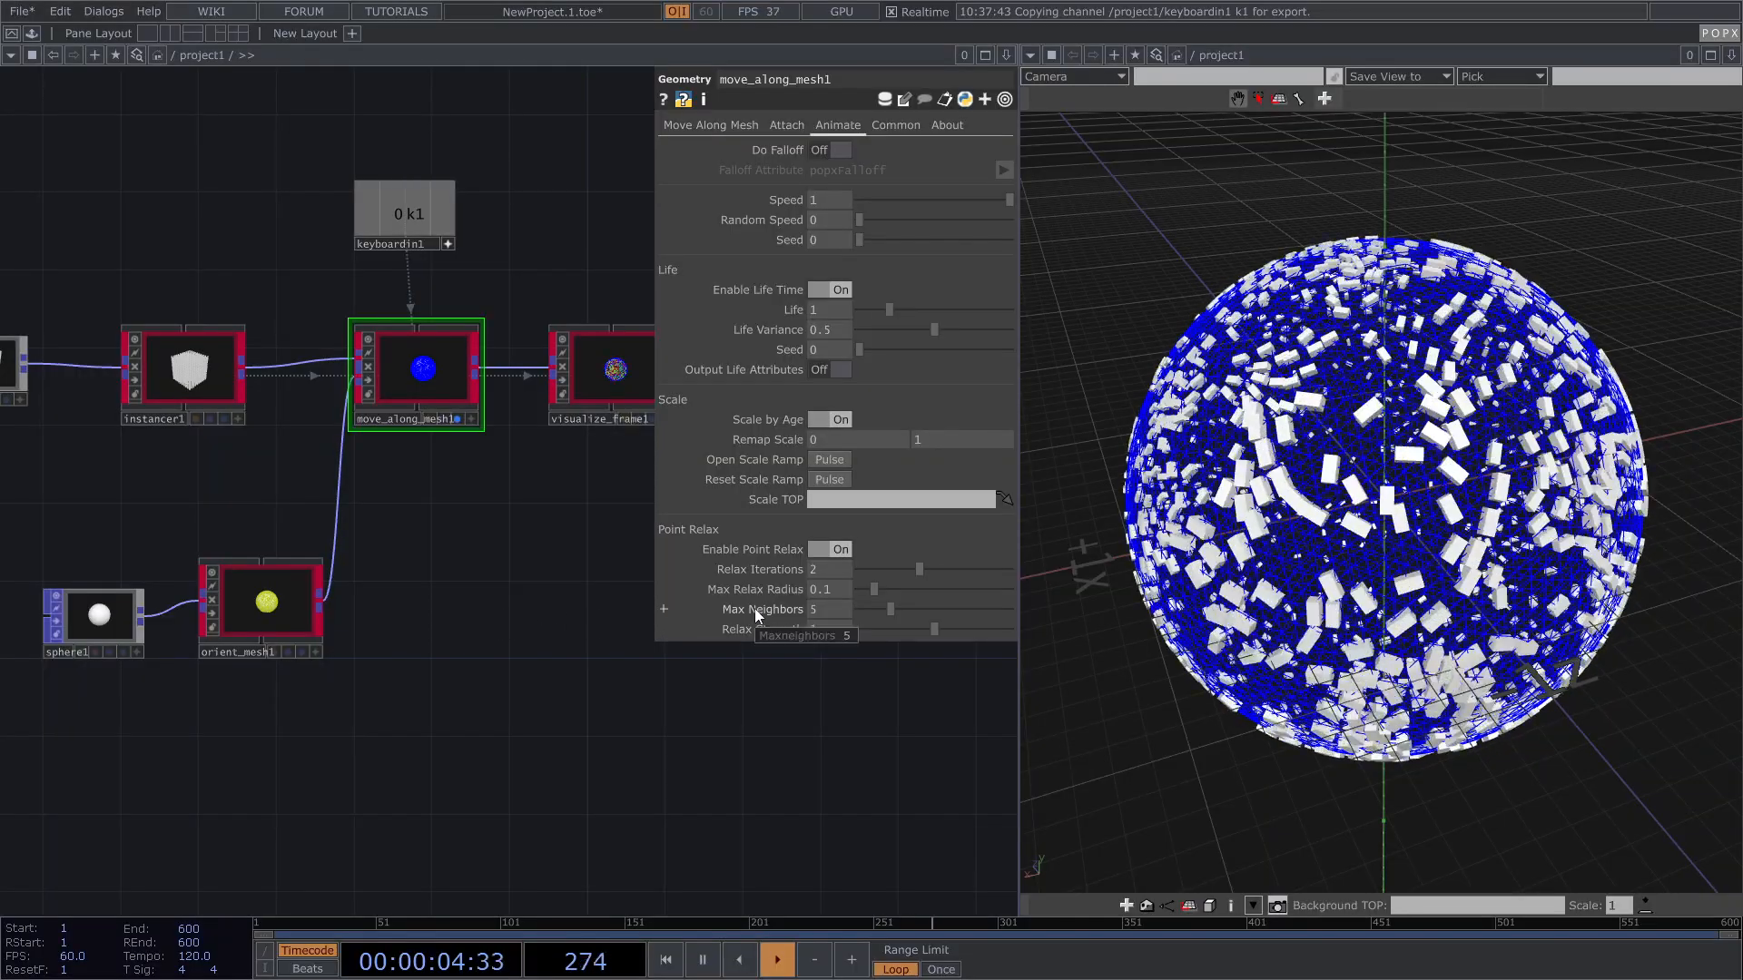
{"action": "left_click_drag", "start_coordinate": [820, 609], "coordinate": [594, 621]}
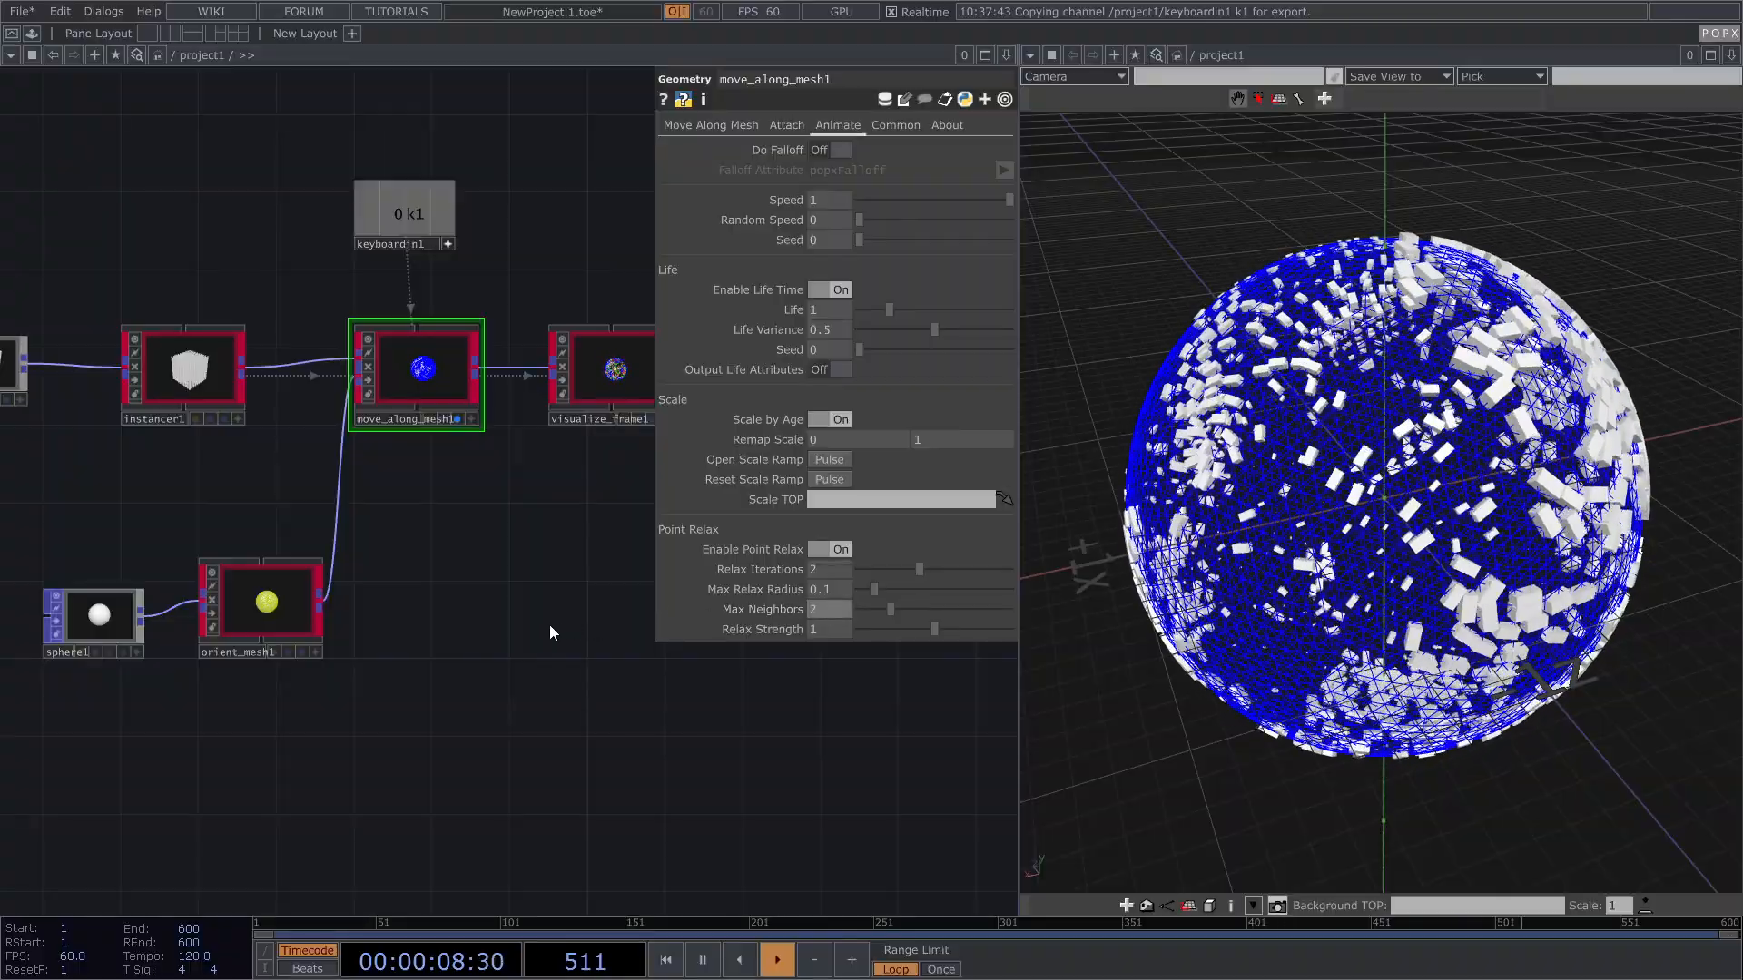
{"action": "type", "text": "2"}
{"action": "key", "text": "Return"}
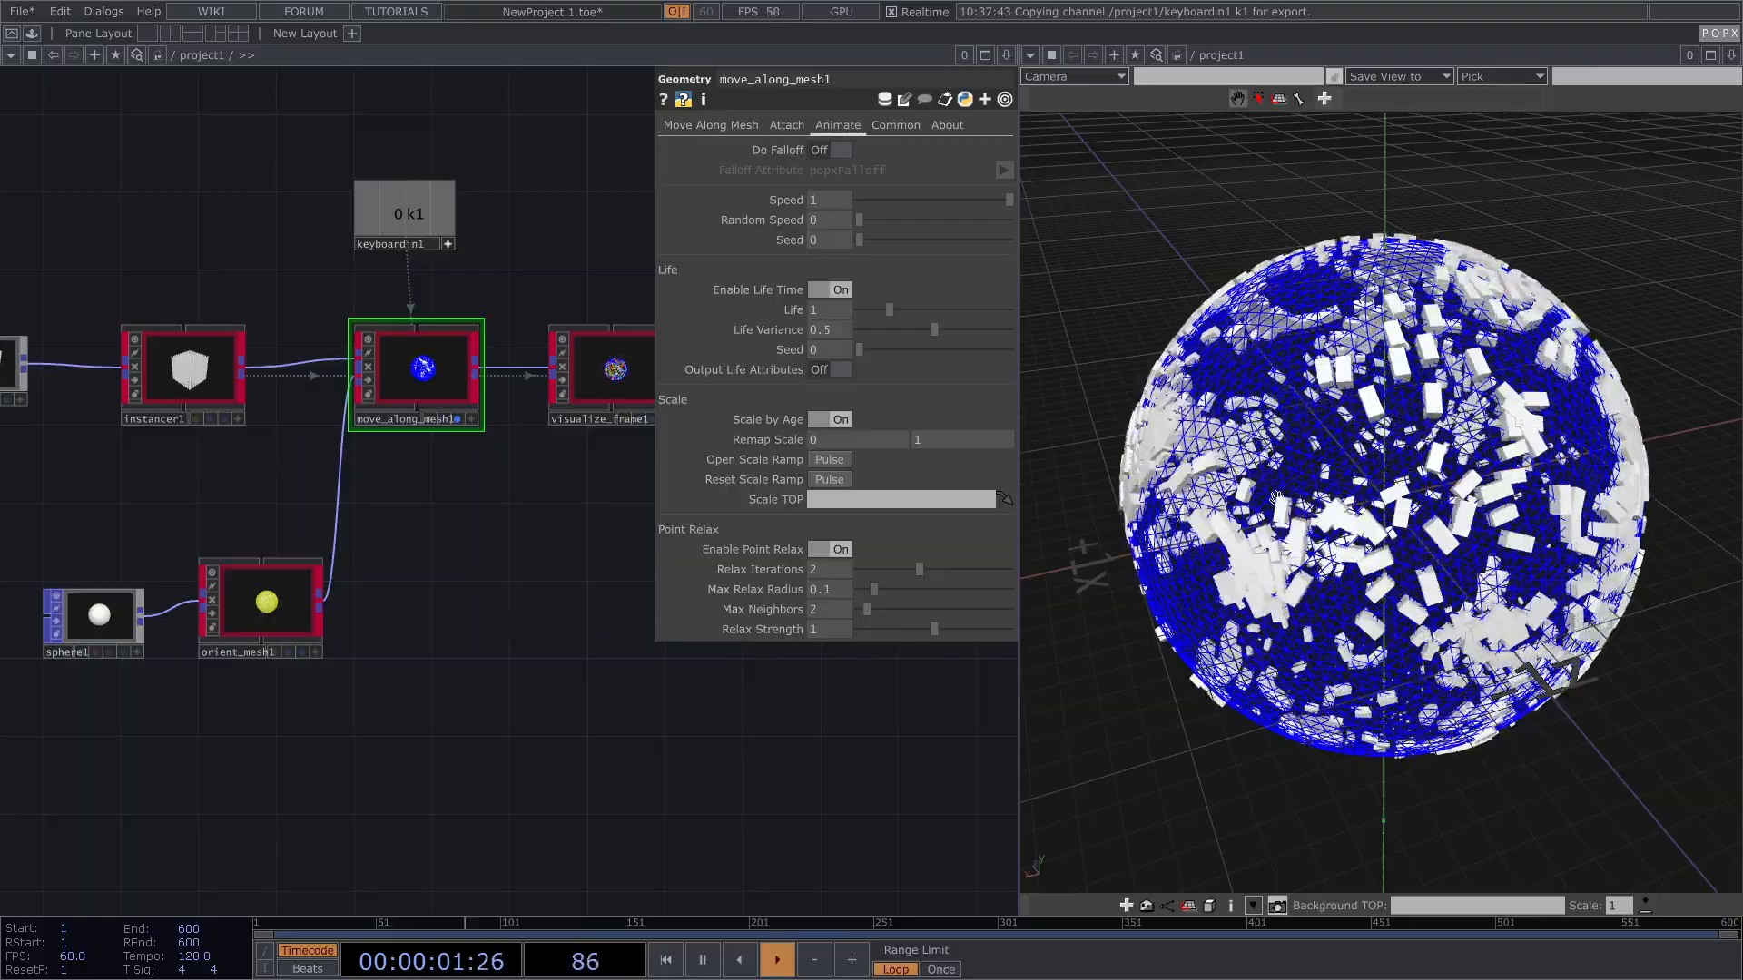
{"action": "left_click_drag", "start_coordinate": [1483, 521], "coordinate": [1316, 457]}
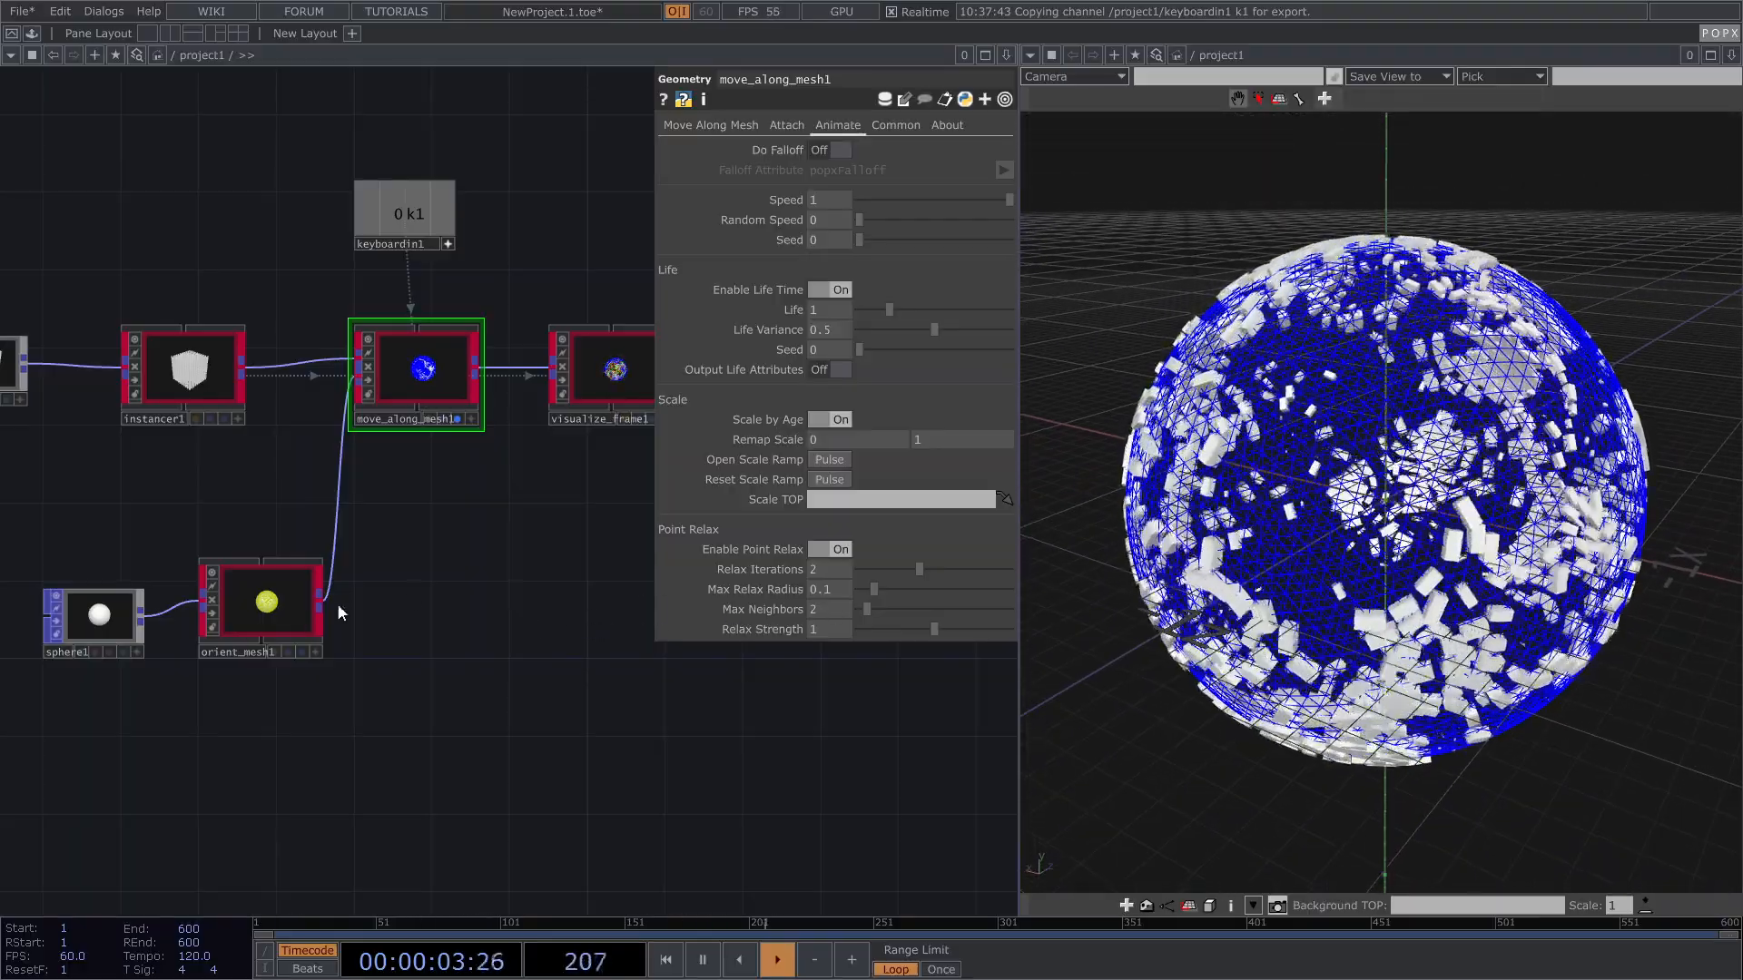
Step: Close the parameters and move visualize_frame1 up and to the right
{"action": "key", "text": "p"}
{"action": "scroll", "coordinate": [585, 597], "scroll_direction": "down", "scroll_amount": 3}
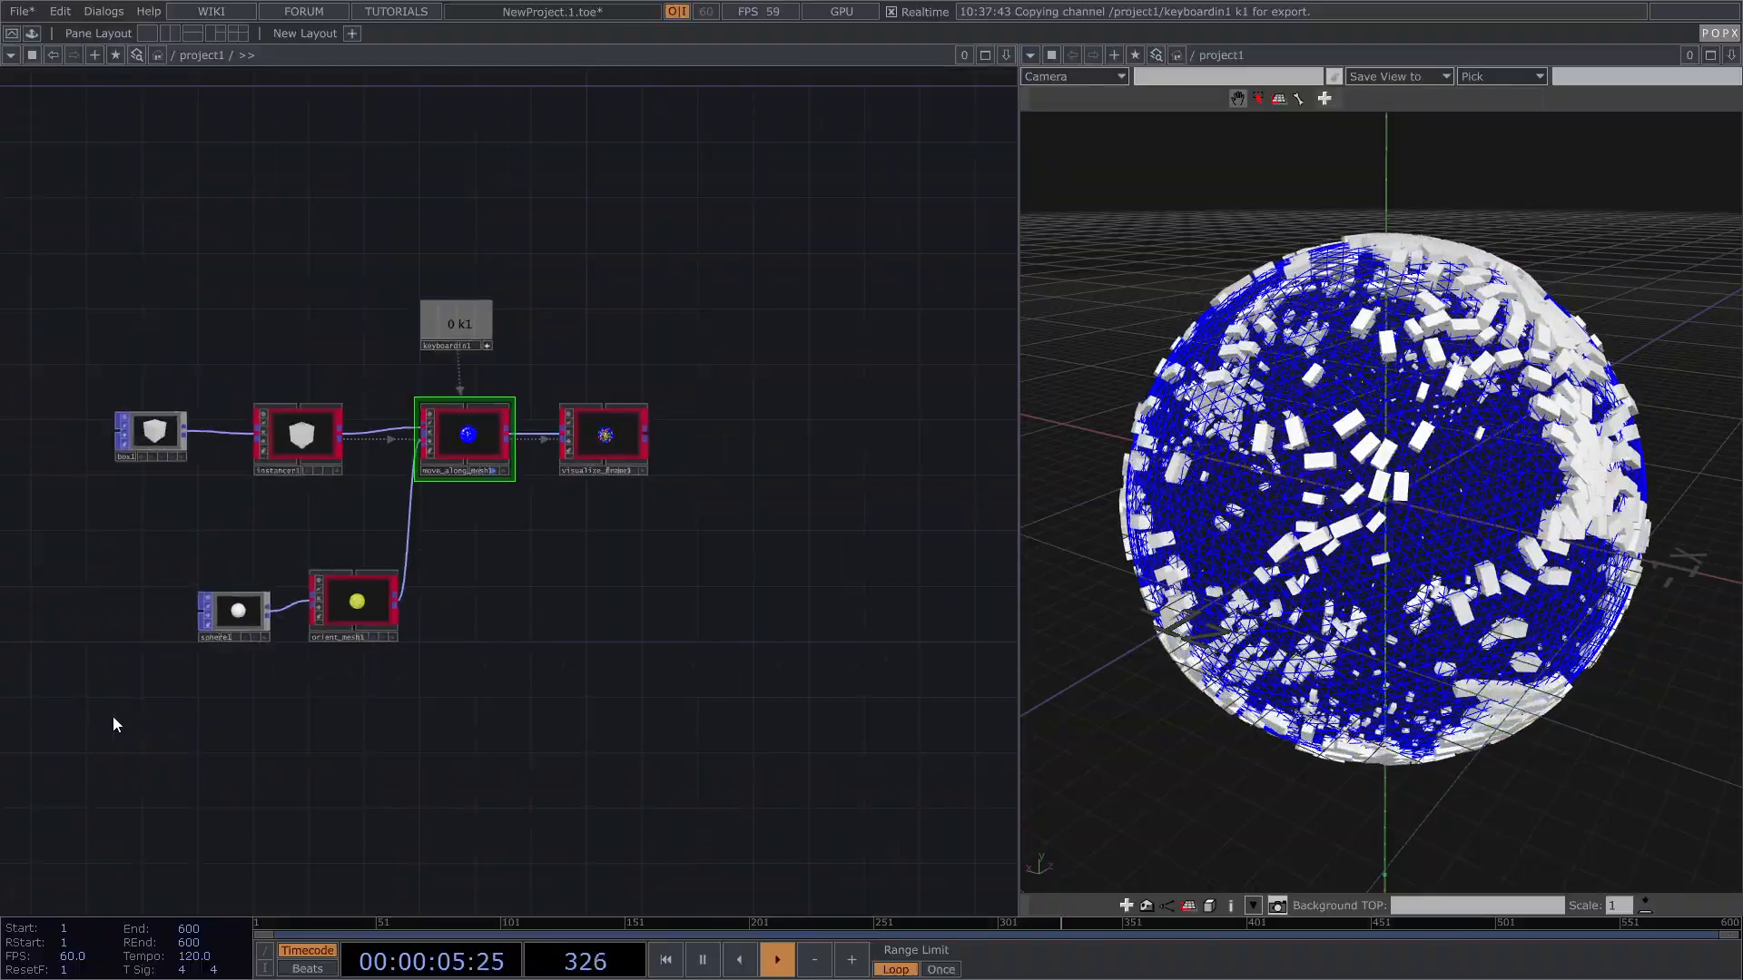
{"action": "left_click_drag", "start_coordinate": [52, 722], "coordinate": [527, 259]}
{"action": "left_click_drag", "start_coordinate": [605, 441], "coordinate": [662, 320]}
{"action": "scroll", "coordinate": [587, 436], "scroll_direction": "up", "scroll_amount": 3}
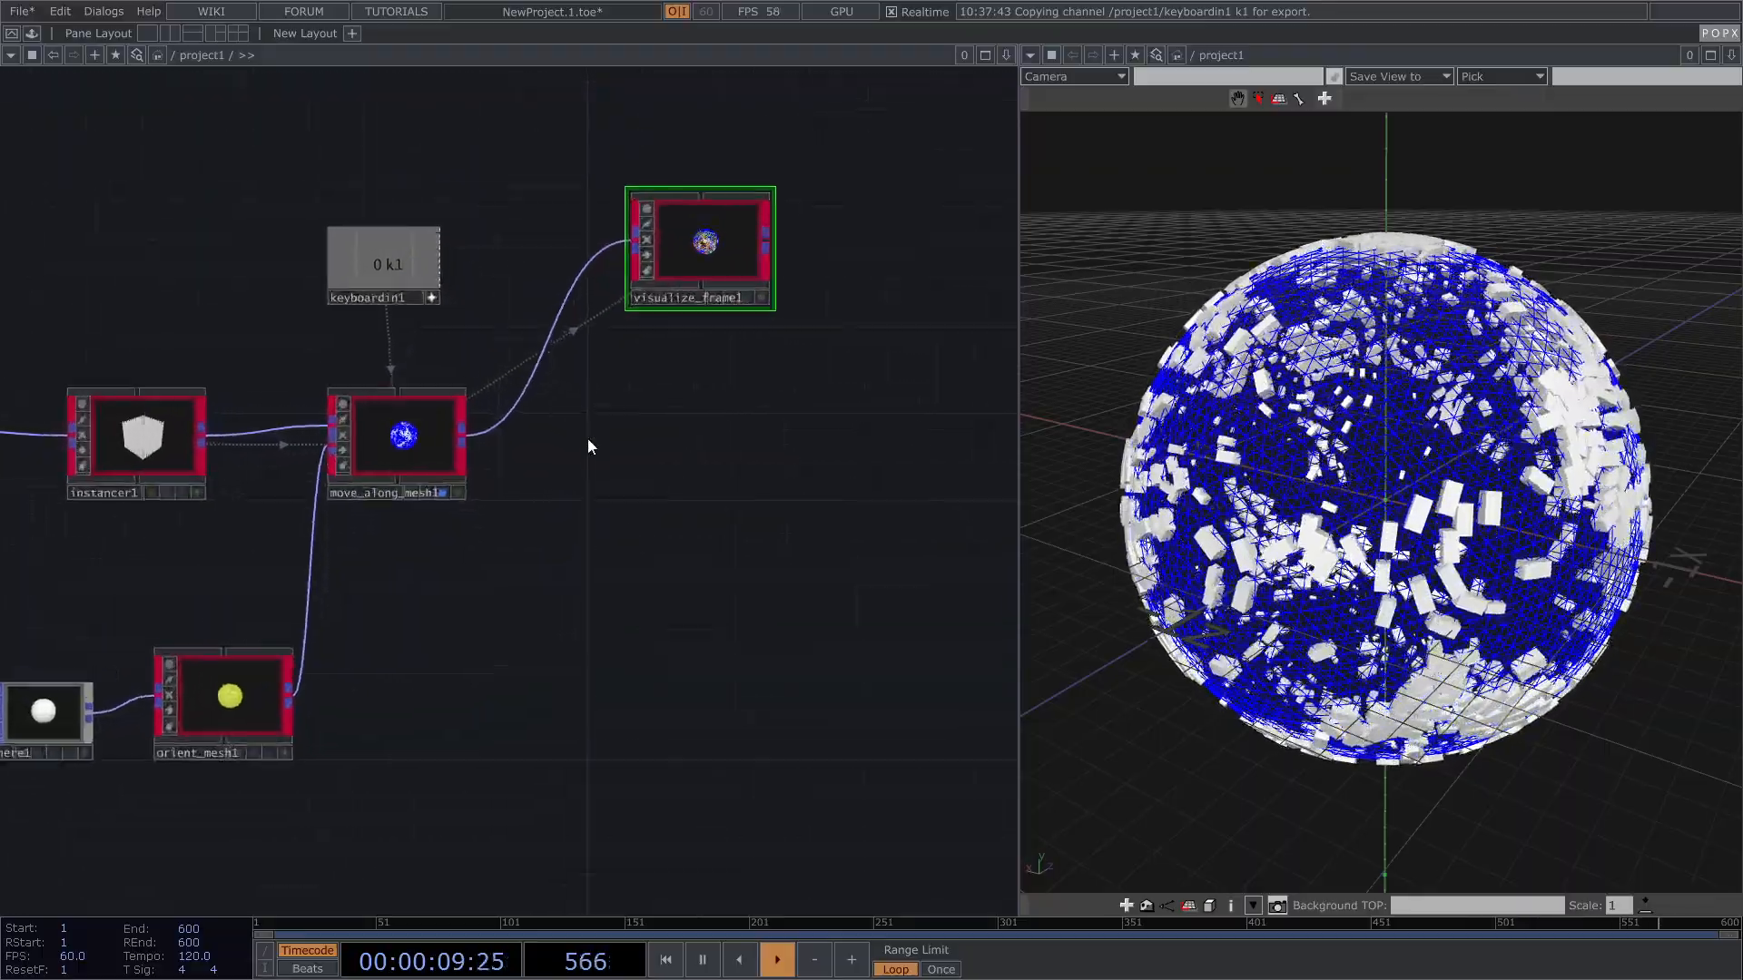
Step: Create a Trail POP, trail1, to the right of move_along_mesh1
{"action": "key", "text": "Tab"}
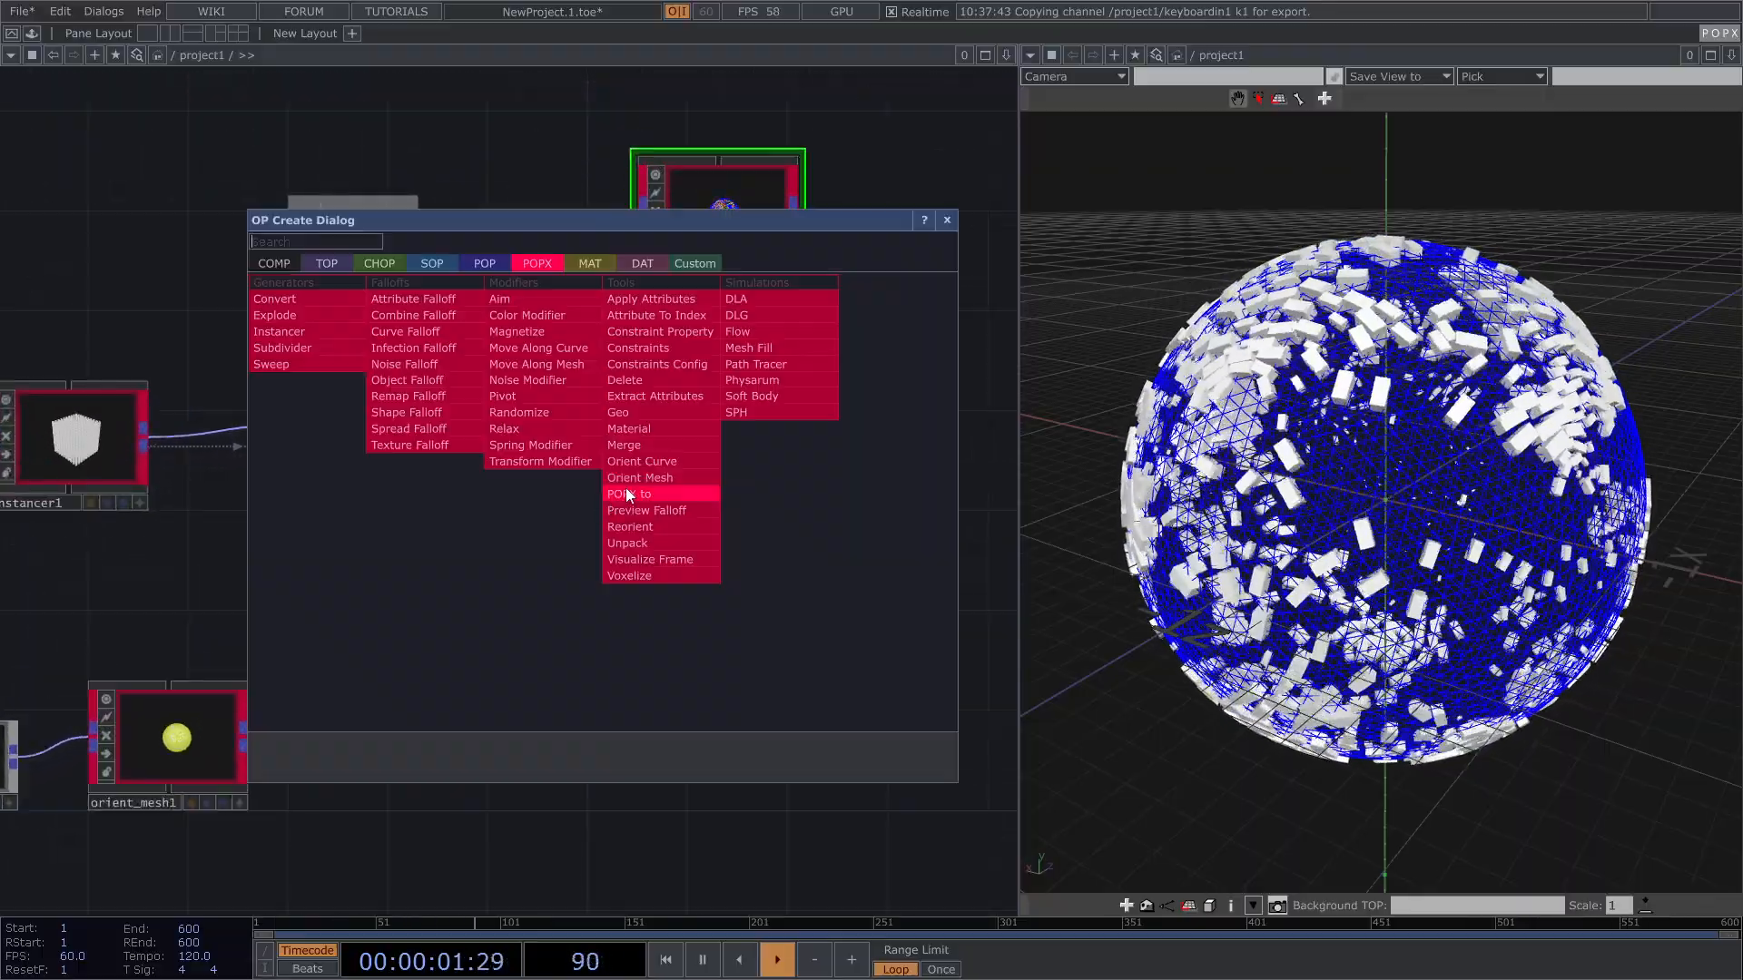
{"action": "left_click", "coordinate": [481, 264]}
{"action": "type", "text": "t"}
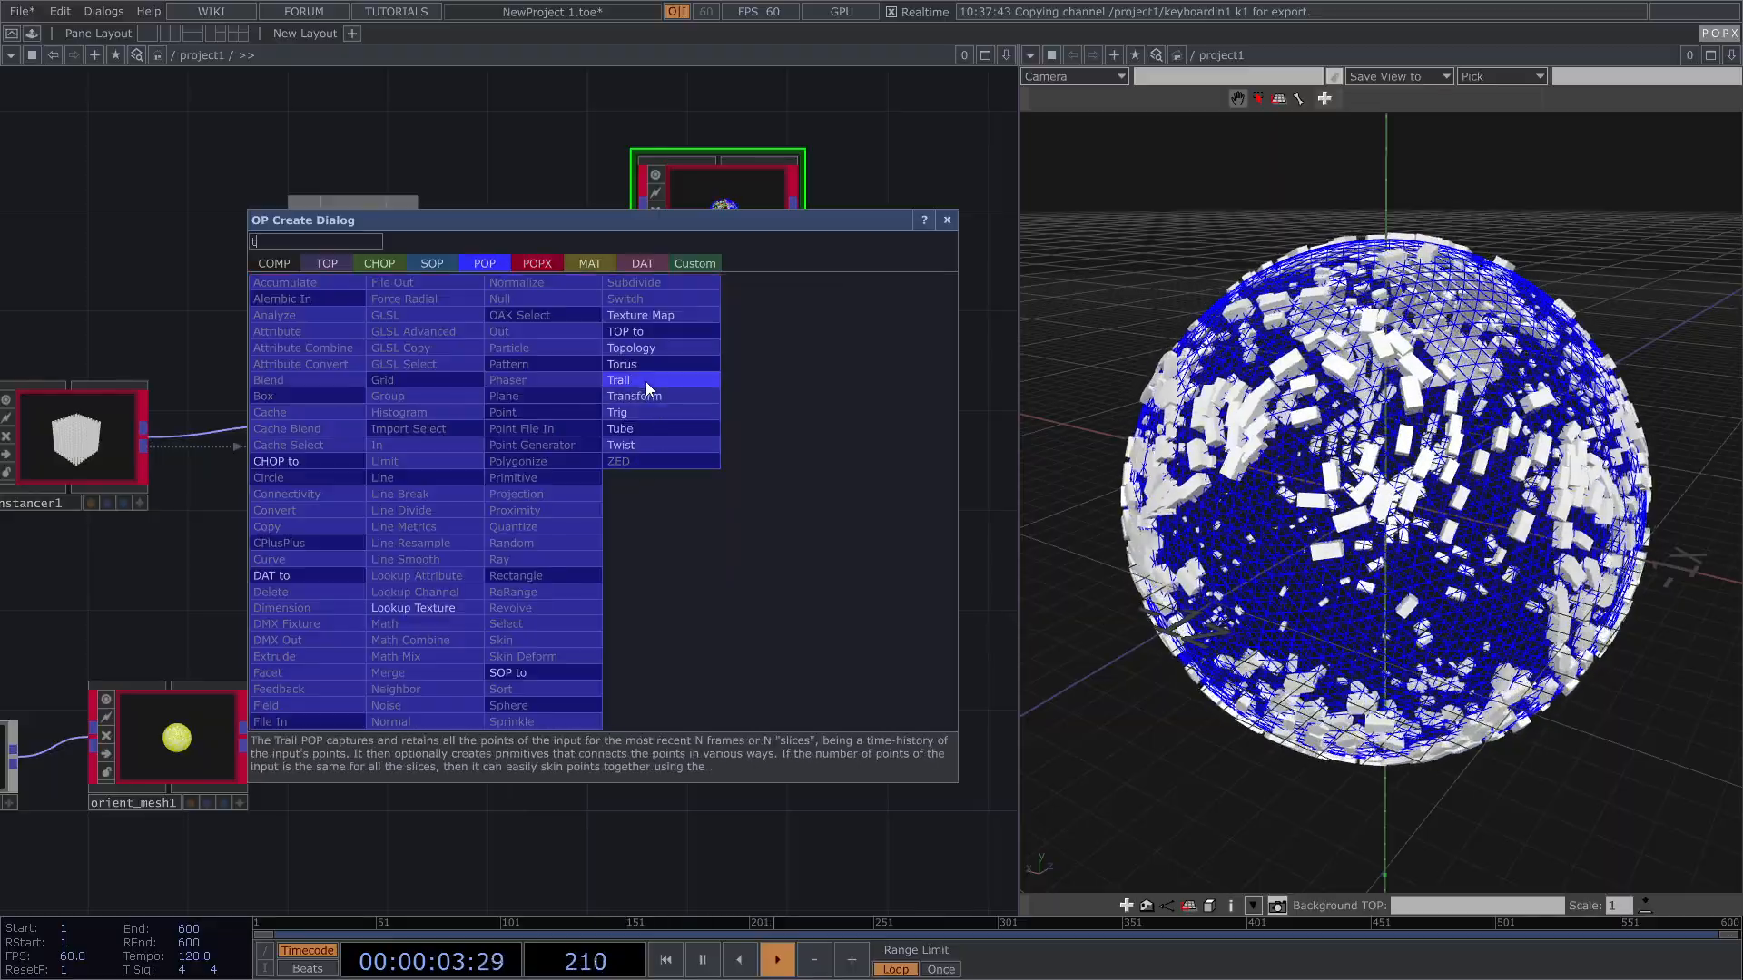
{"action": "left_click", "coordinate": [645, 381]}
{"action": "left_click", "coordinate": [625, 459]}
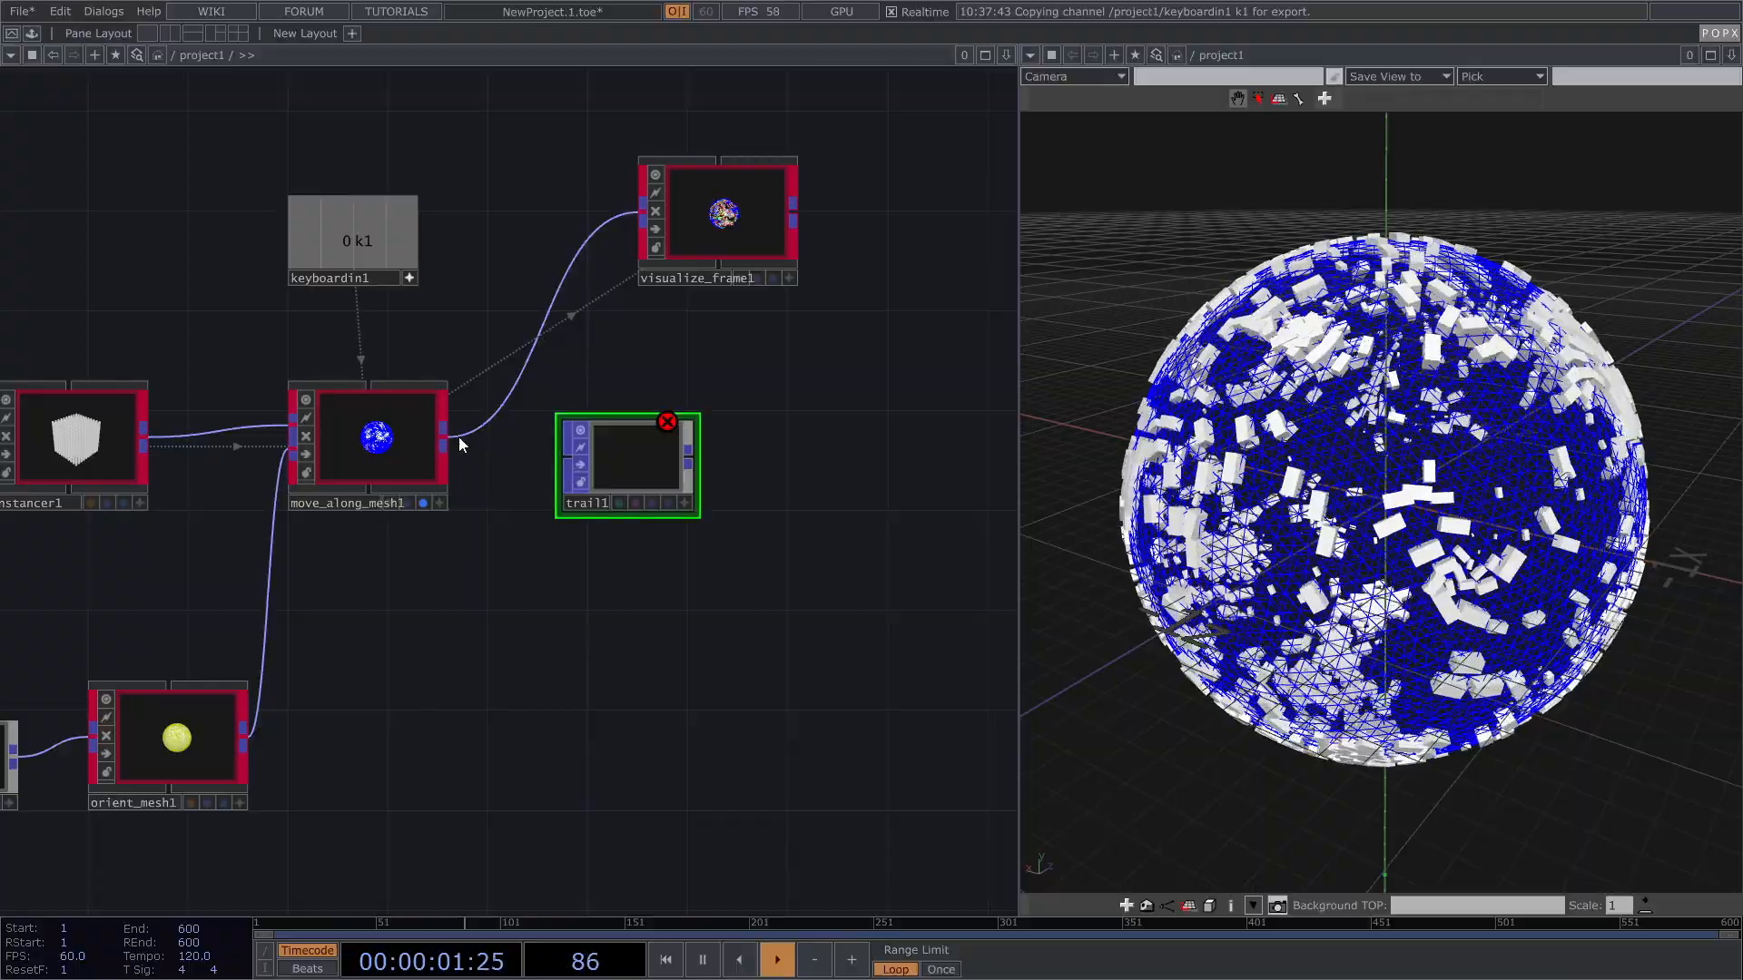
{"action": "left_click", "coordinate": [390, 443]}
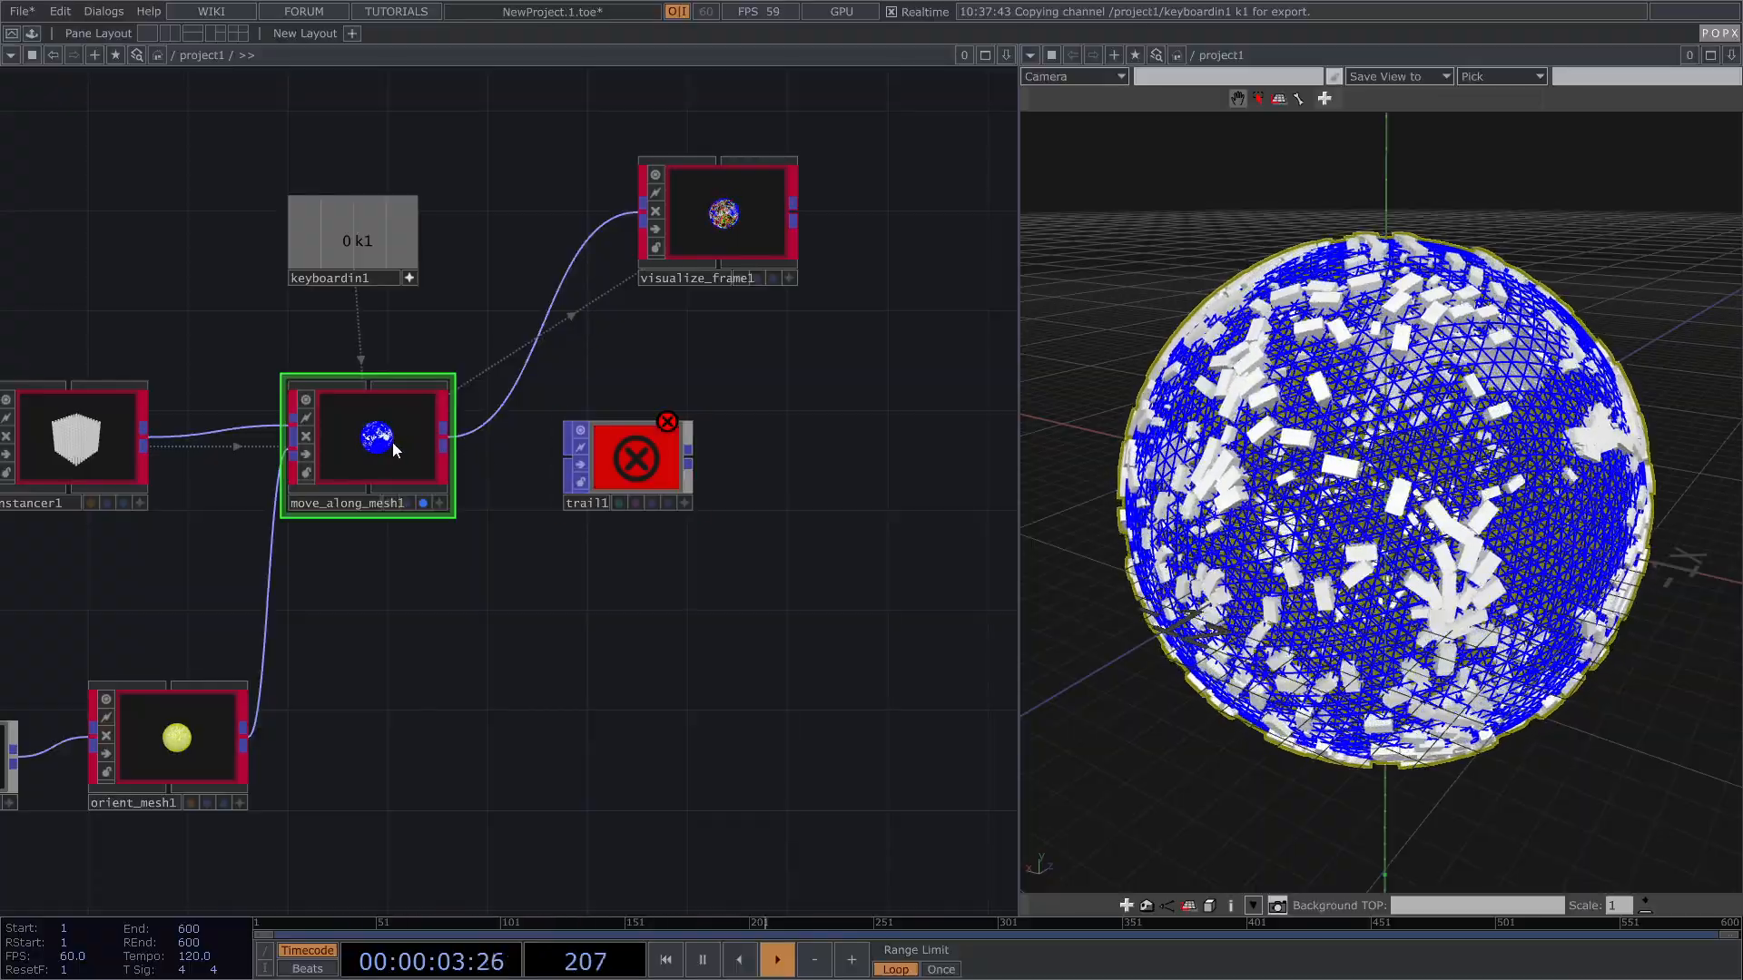
{"action": "key", "text": "p"}
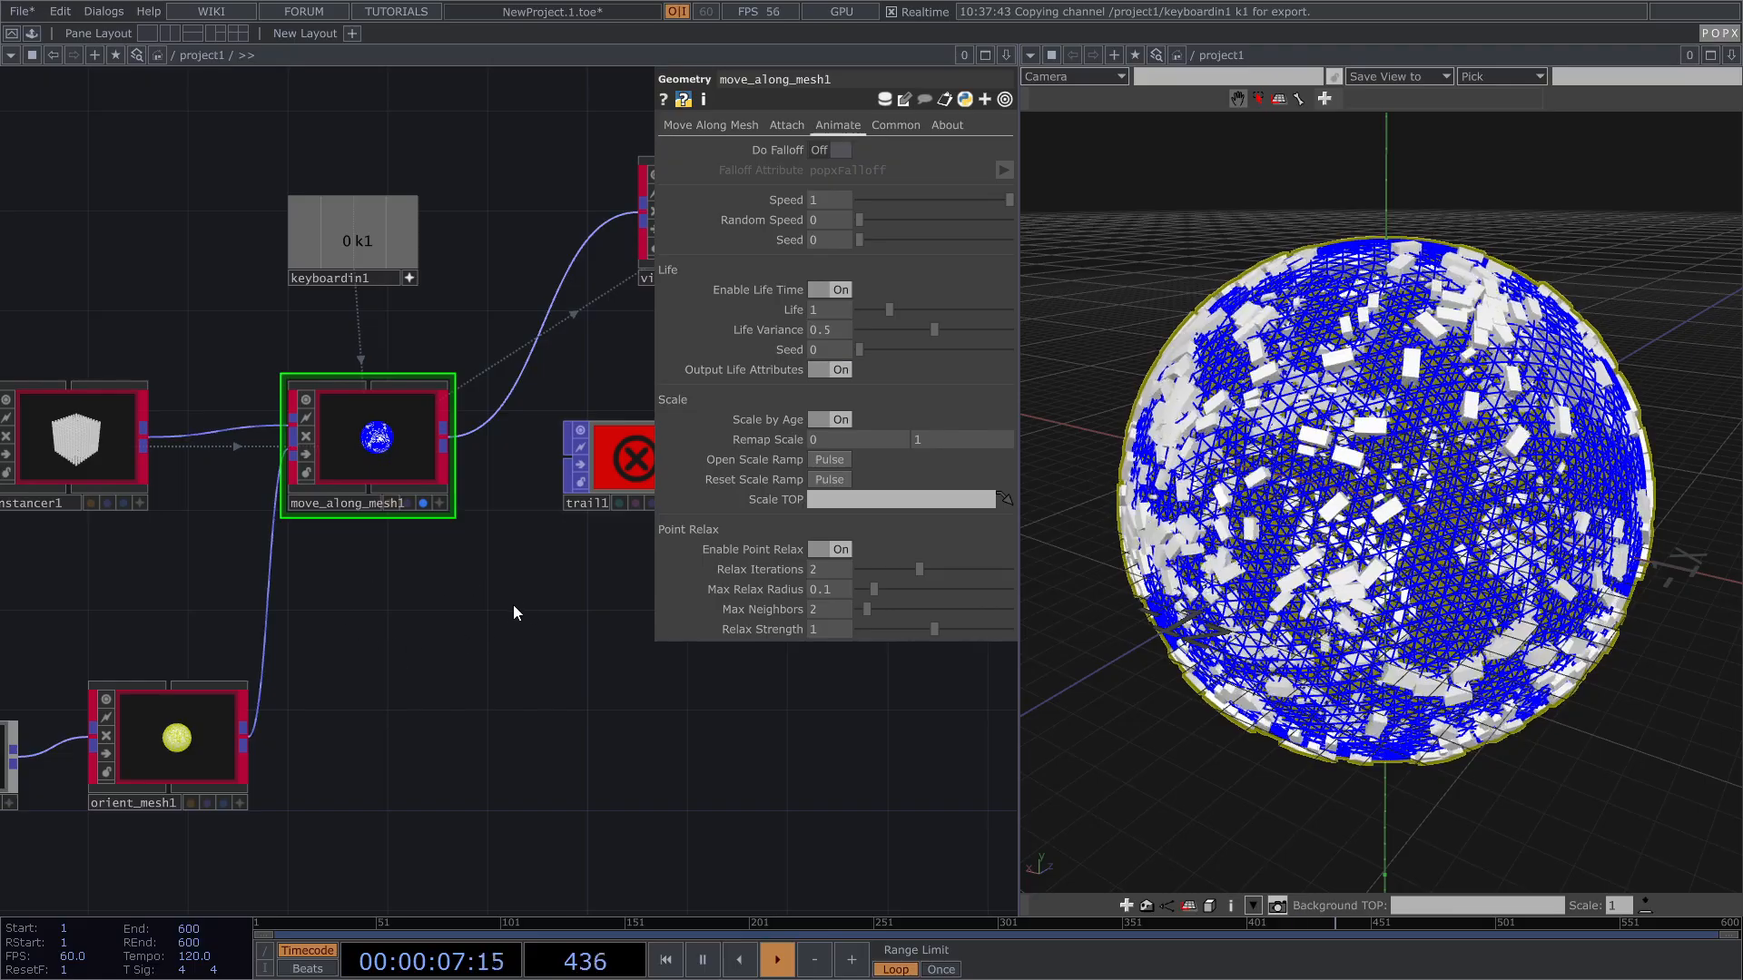
Step: Add a Null, null1, connected after move_along_mesh1
{"action": "left_click_drag", "start_coordinate": [512, 622], "coordinate": [478, 608]}
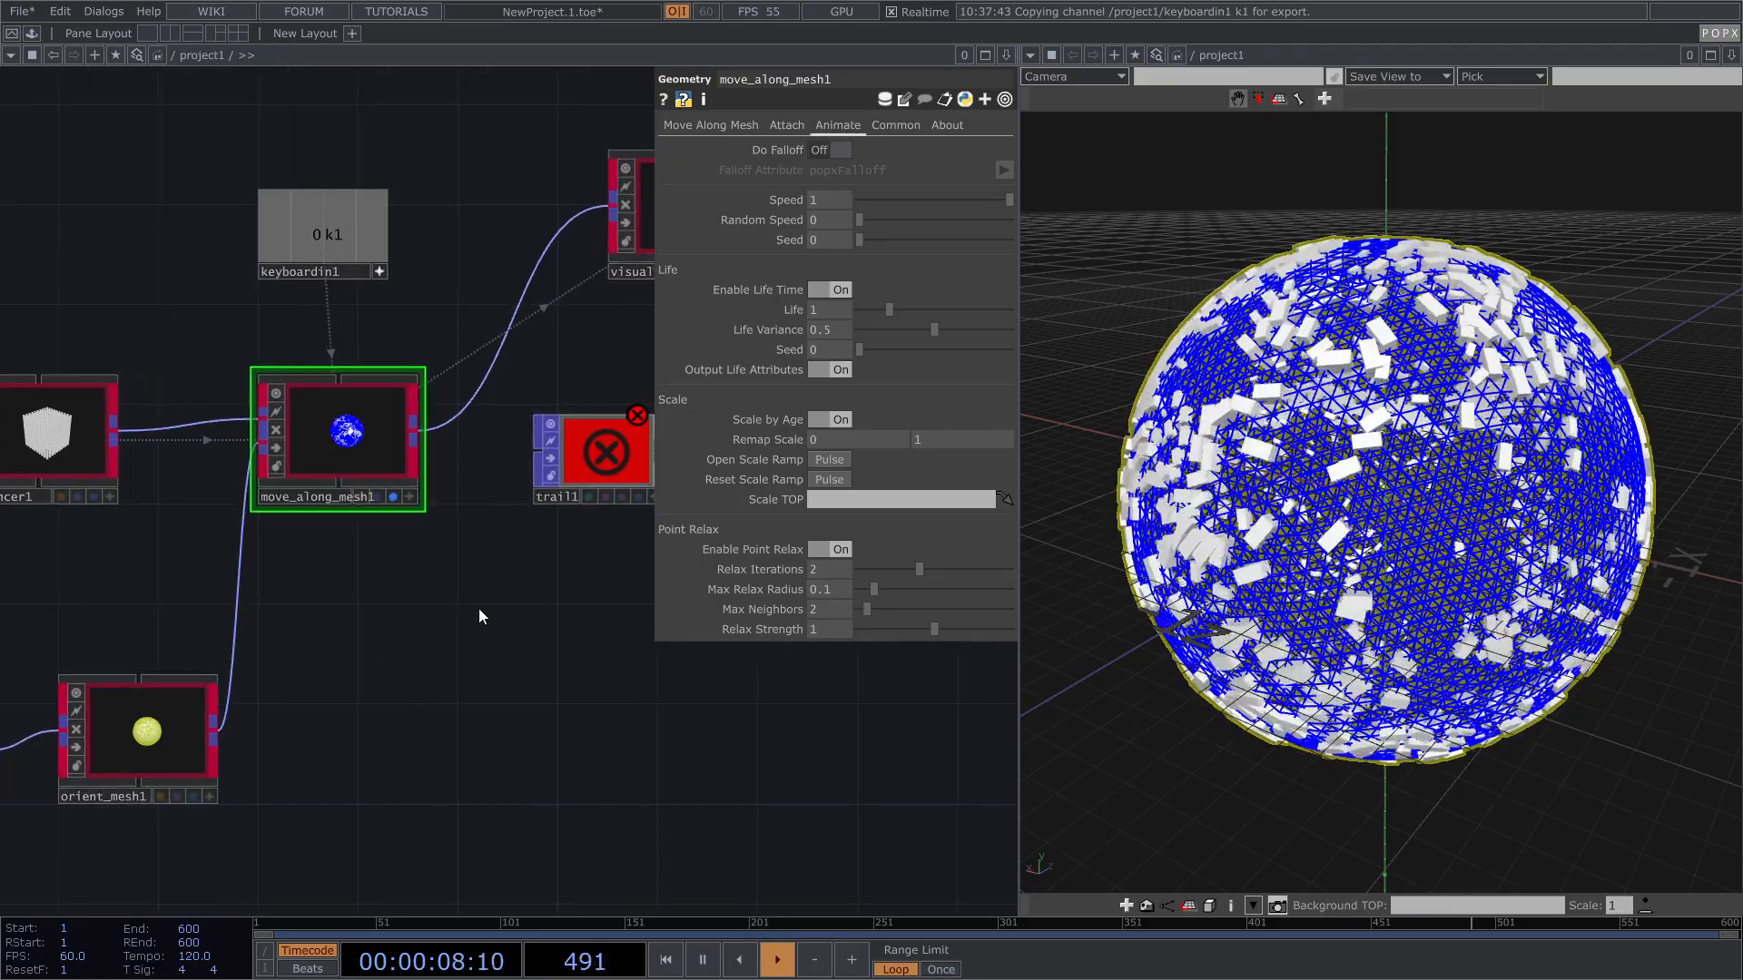
{"action": "right_click", "coordinate": [420, 435]}
{"action": "type", "text": "n"}
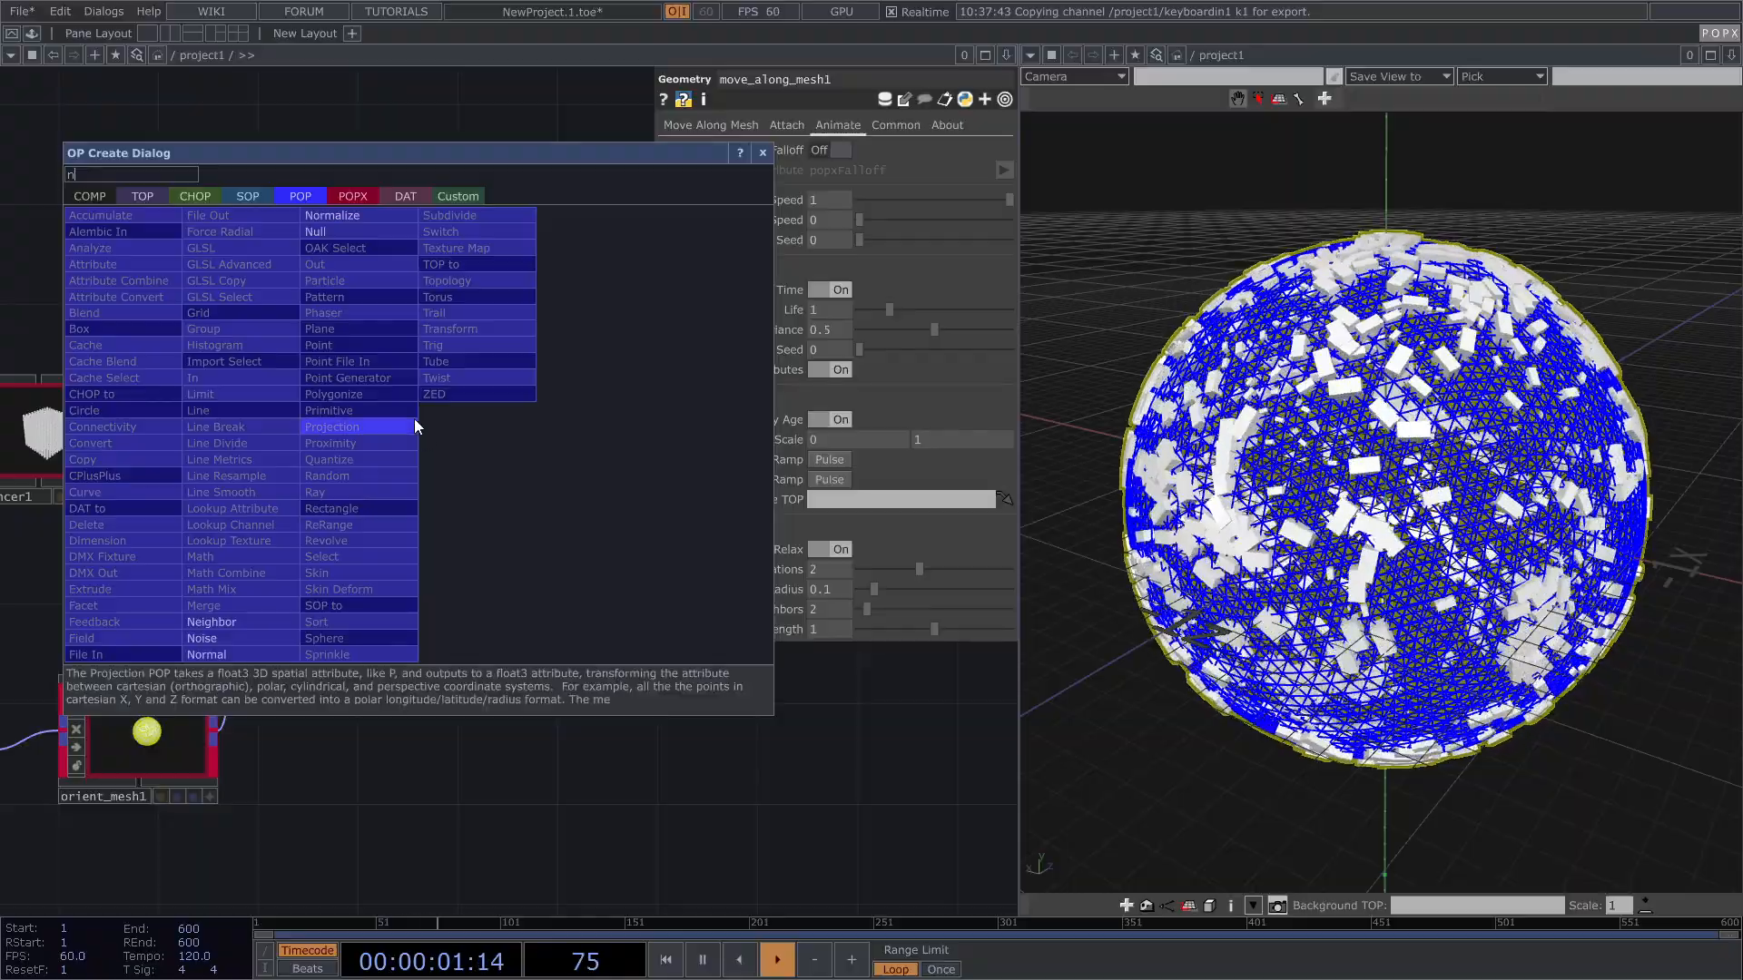
{"action": "left_click", "coordinate": [375, 227]}
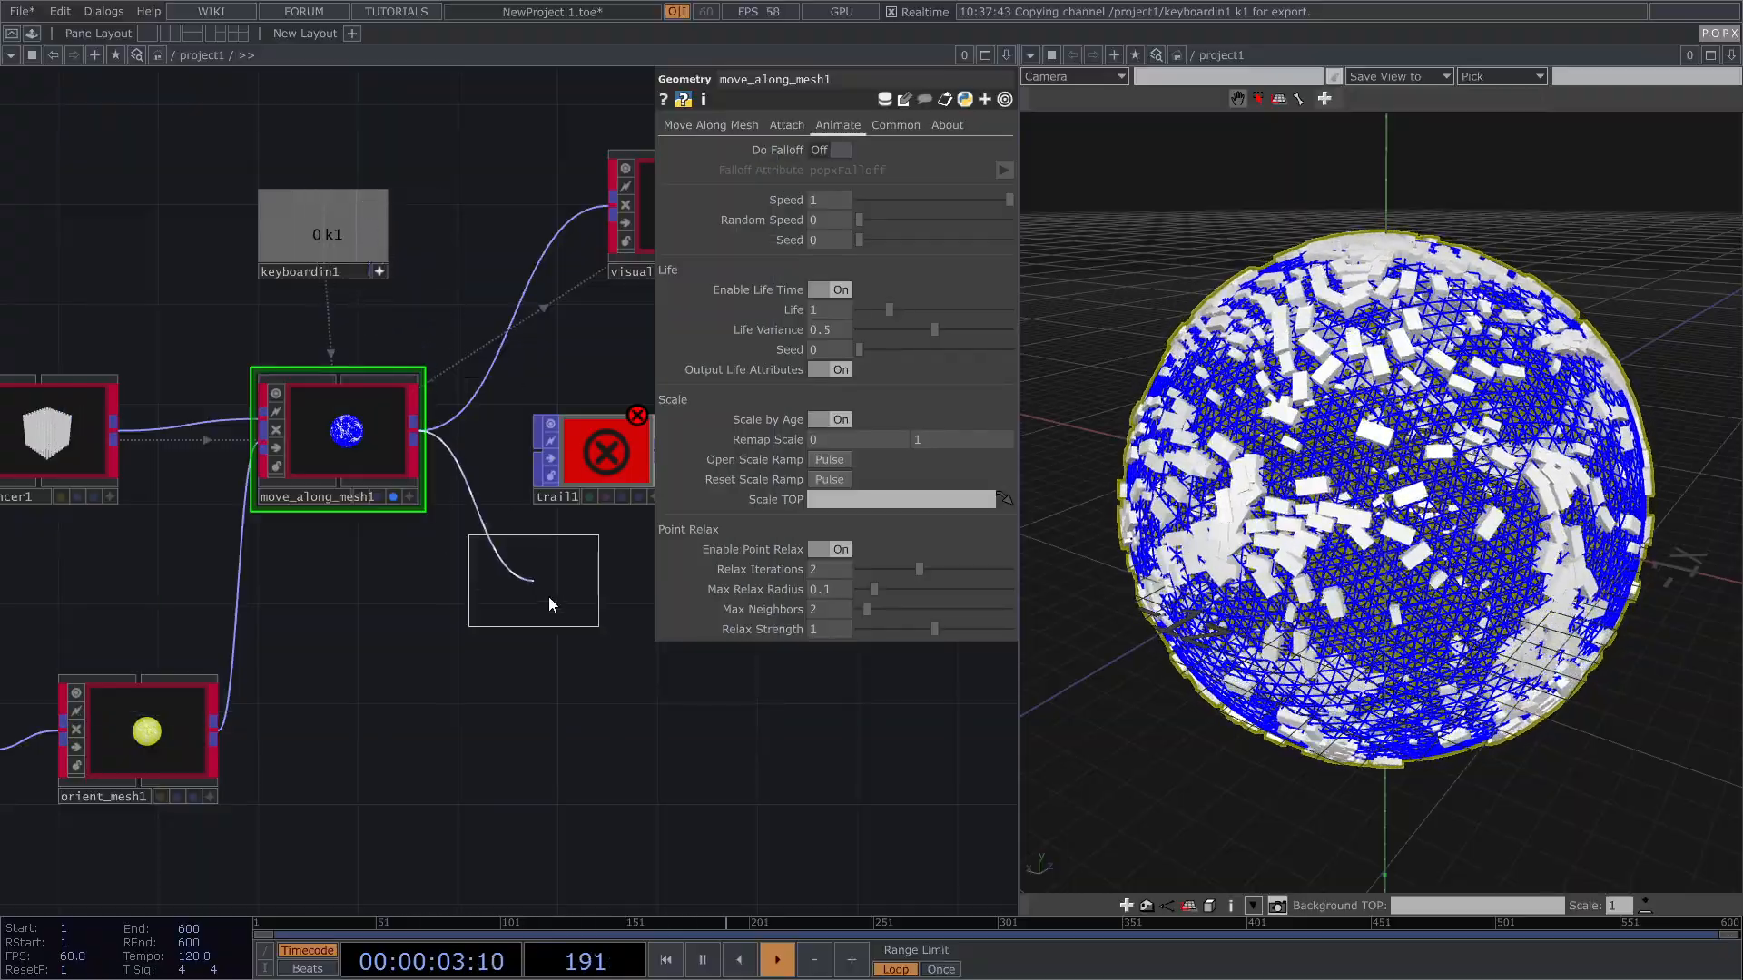
{"action": "left_click", "coordinate": [570, 617]}
{"action": "middle_click_drag", "start_coordinate": [570, 616], "coordinate": [954, 778]}
Step: Wire null1 into trail1, hide move_along_mesh1, and fire k1 to test the trails
{"action": "left_click_drag", "start_coordinate": [624, 454], "coordinate": [774, 454]}
{"action": "left_click_drag", "start_coordinate": [556, 613], "coordinate": [687, 455]}
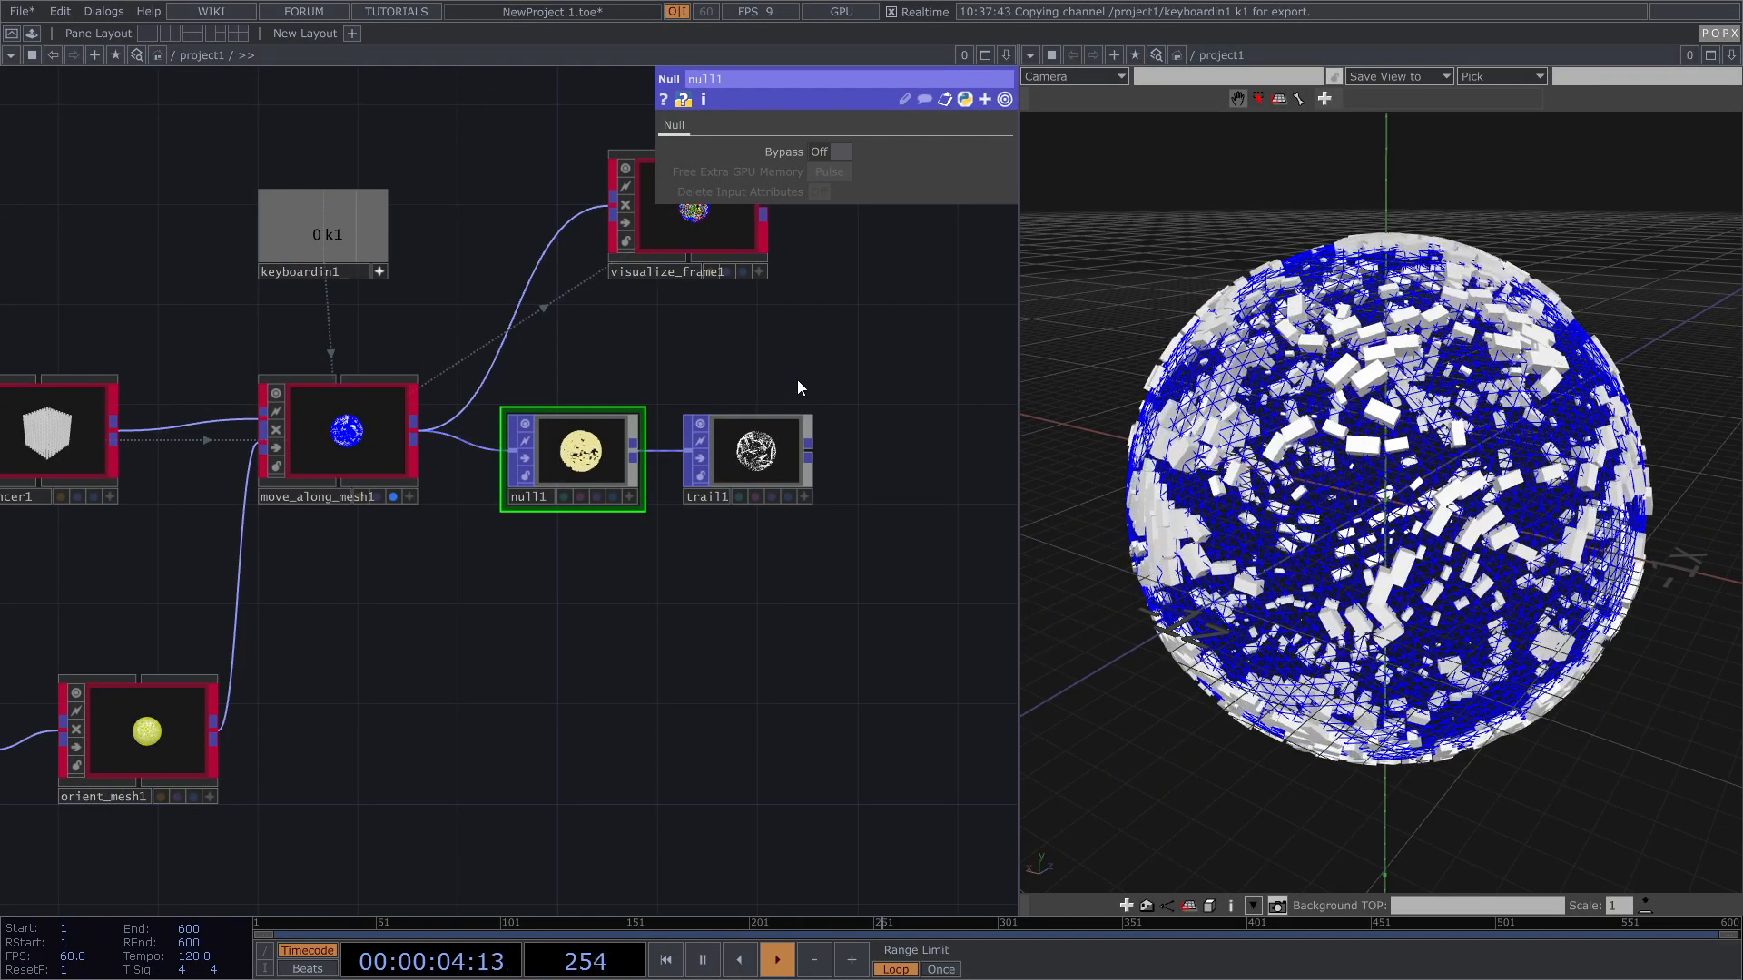
{"action": "left_click_drag", "start_coordinate": [782, 387], "coordinate": [697, 409]}
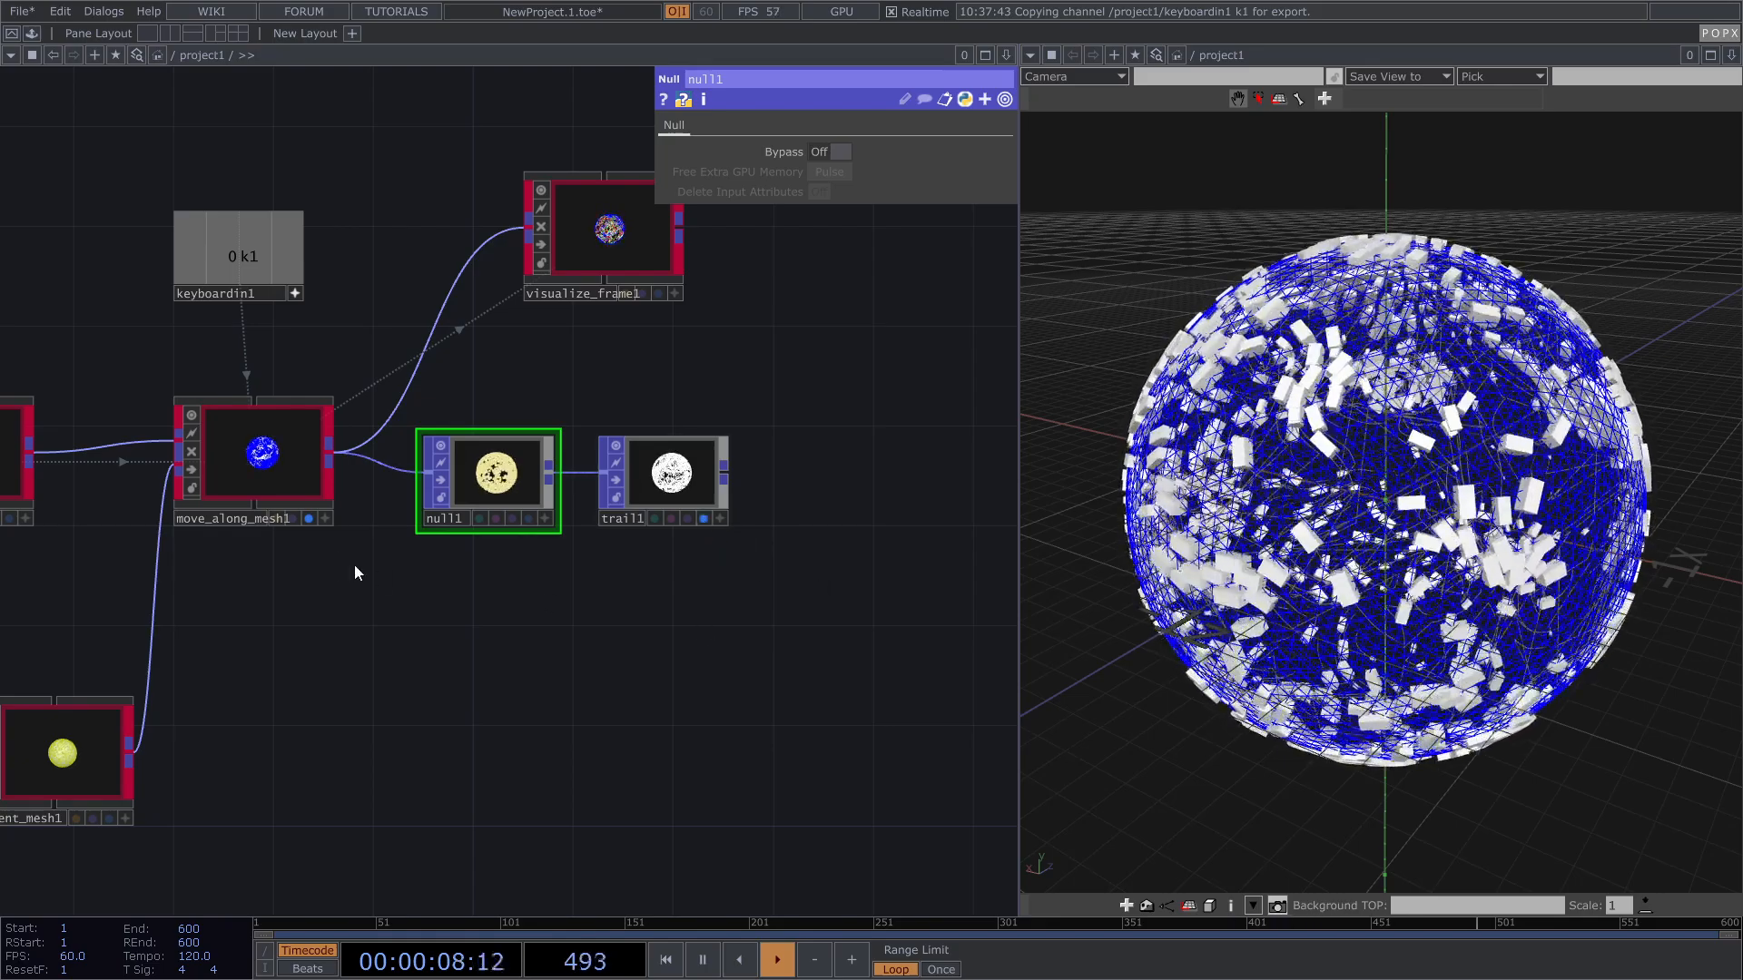
{"action": "left_click", "coordinate": [308, 518]}
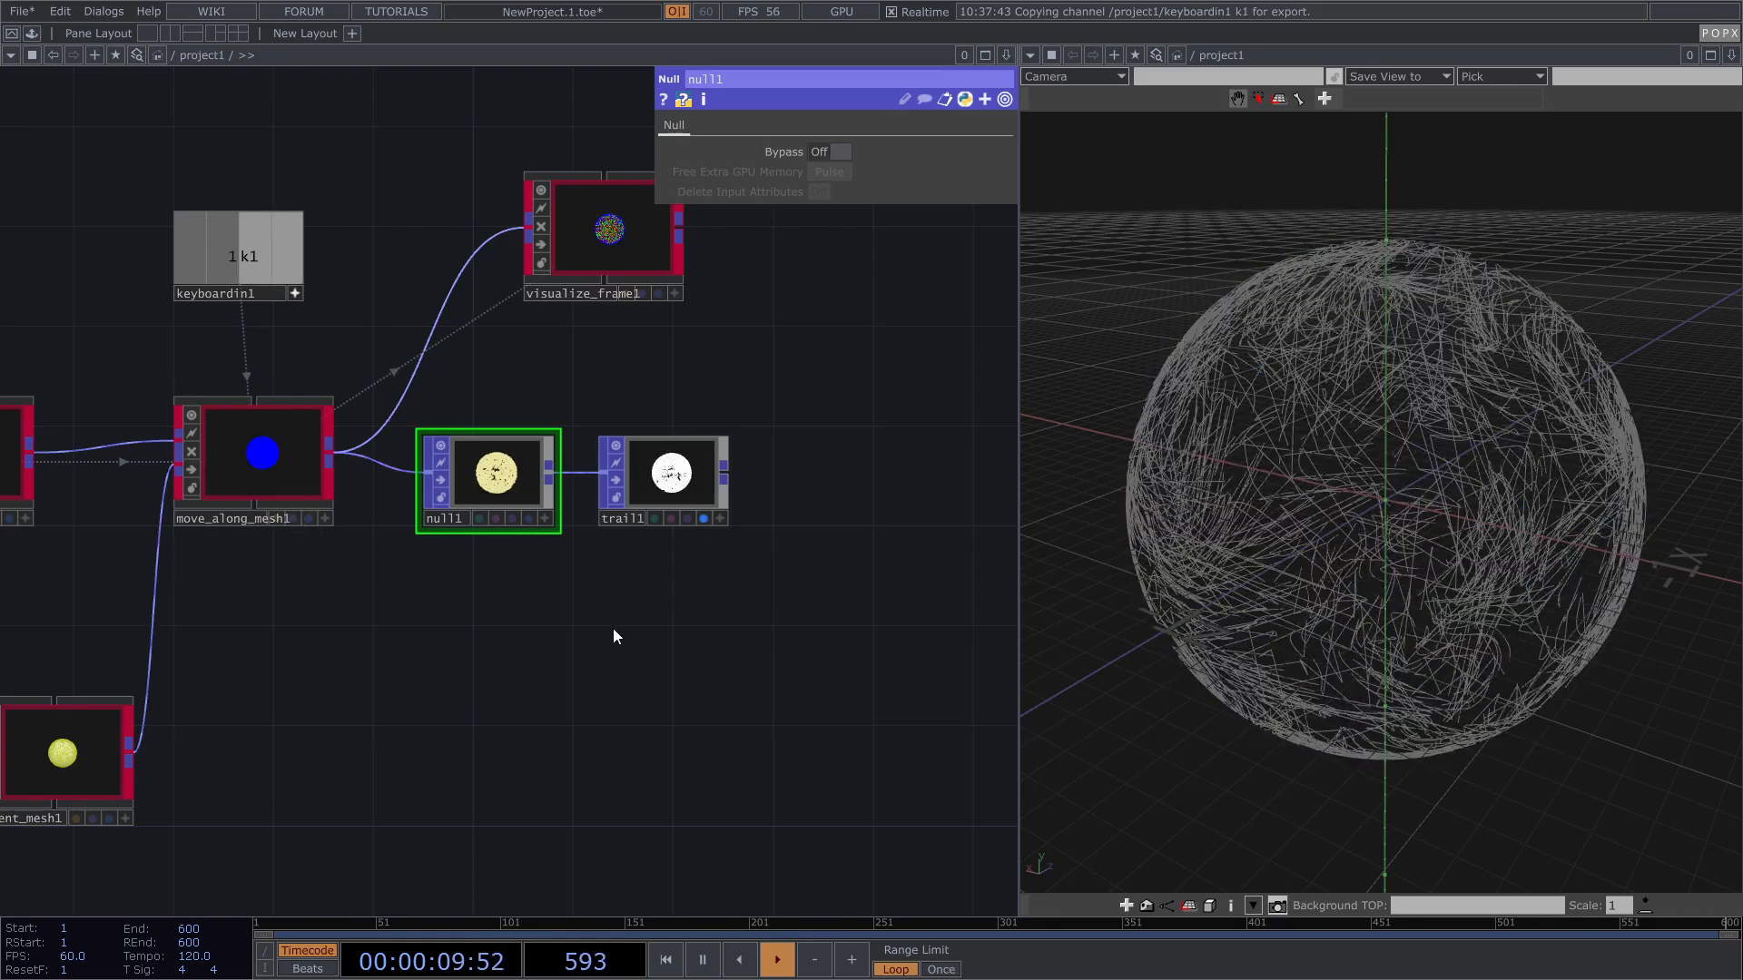
{"action": "left_click_drag", "start_coordinate": [1358, 478], "coordinate": [1310, 475]}
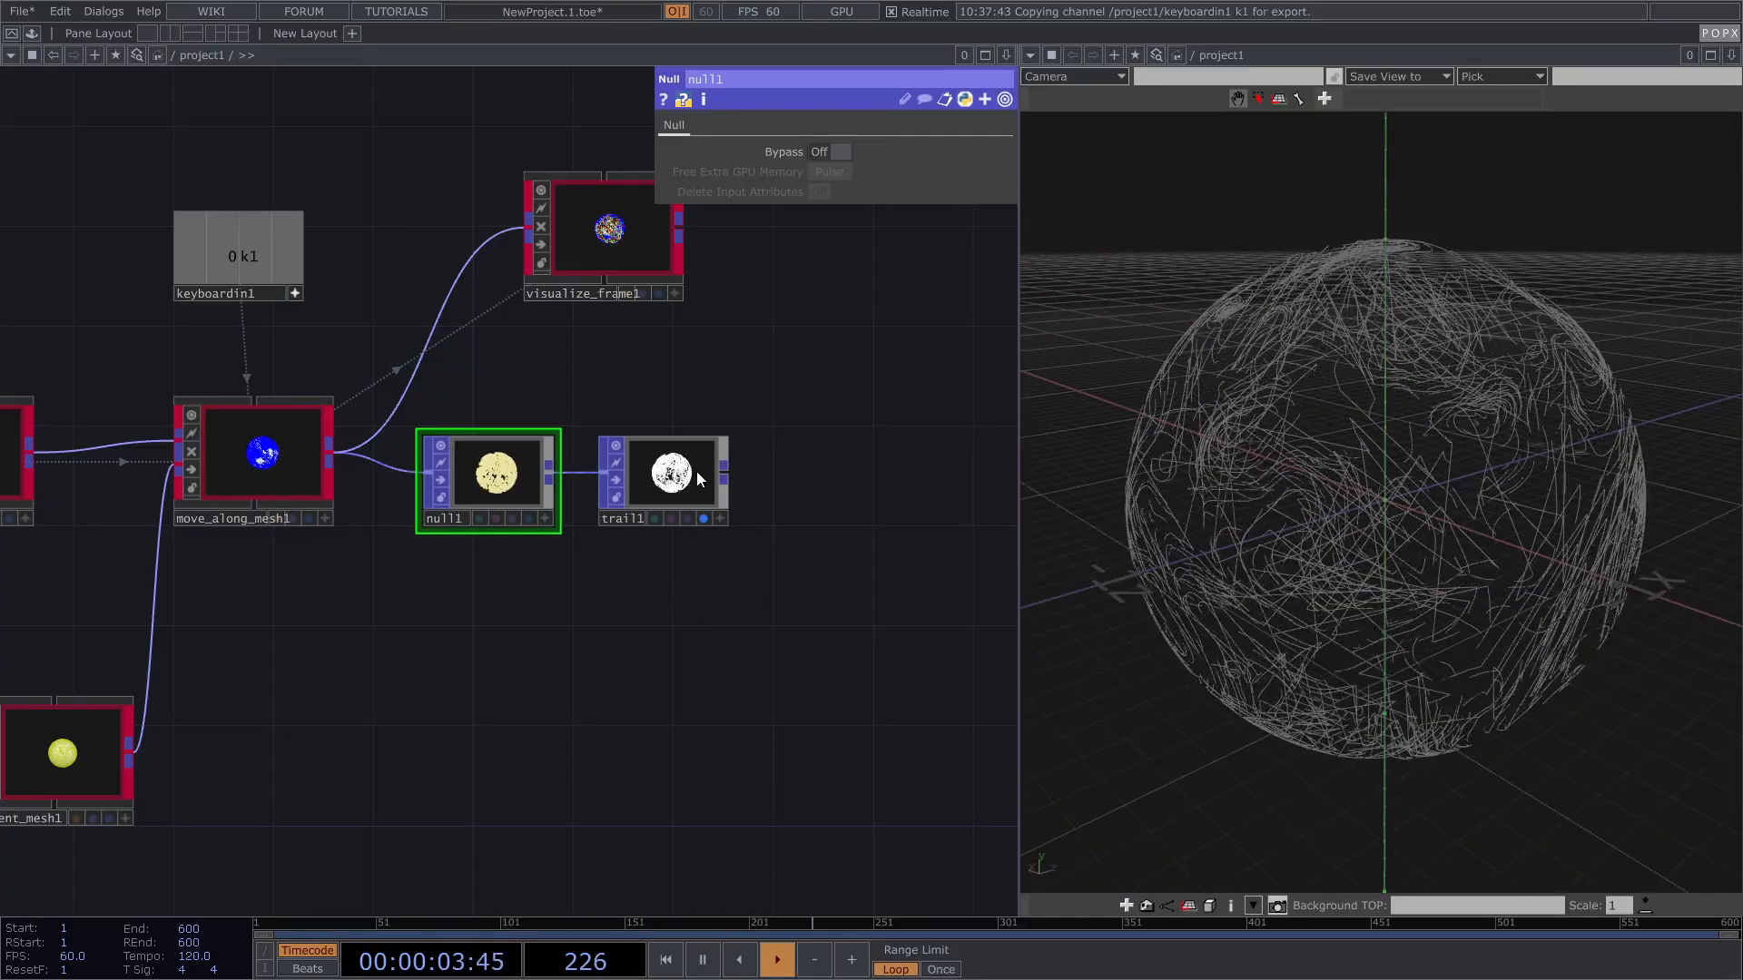
{"action": "key", "text": "1"}
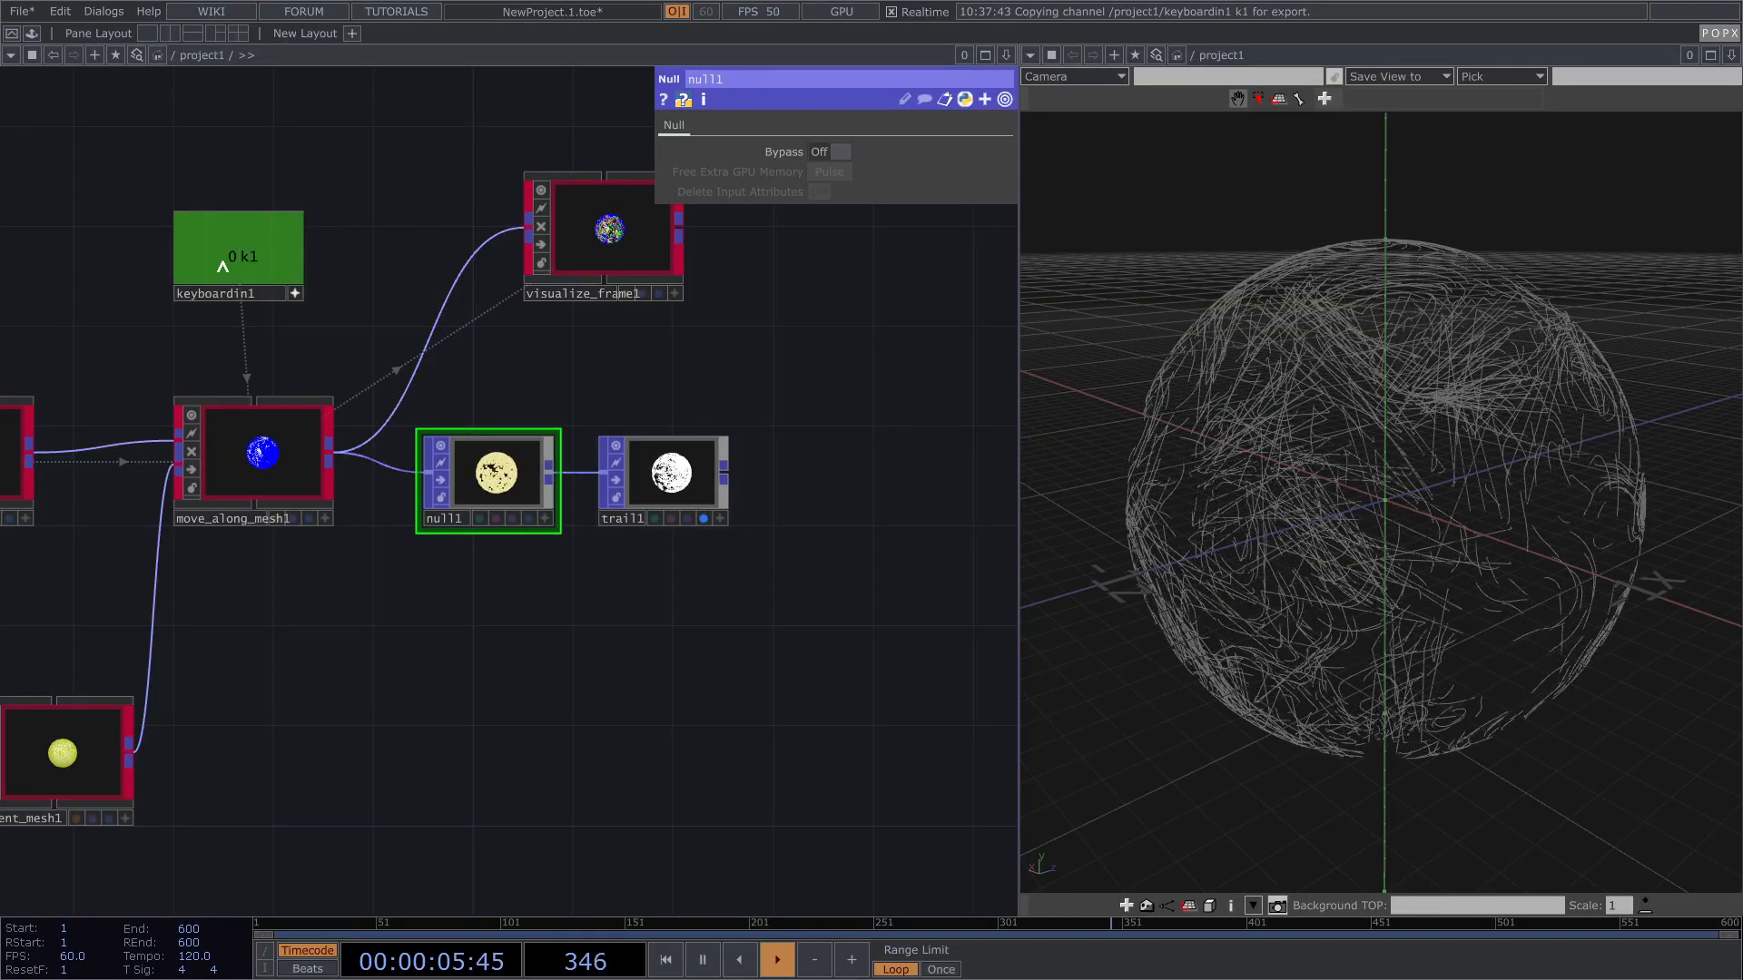
Step: Drive trail1's Reset Pulse from keyboardin1's k1, press 1 to regrow the trails, and orbit the viewer
{"action": "left_click", "coordinate": [667, 481]}
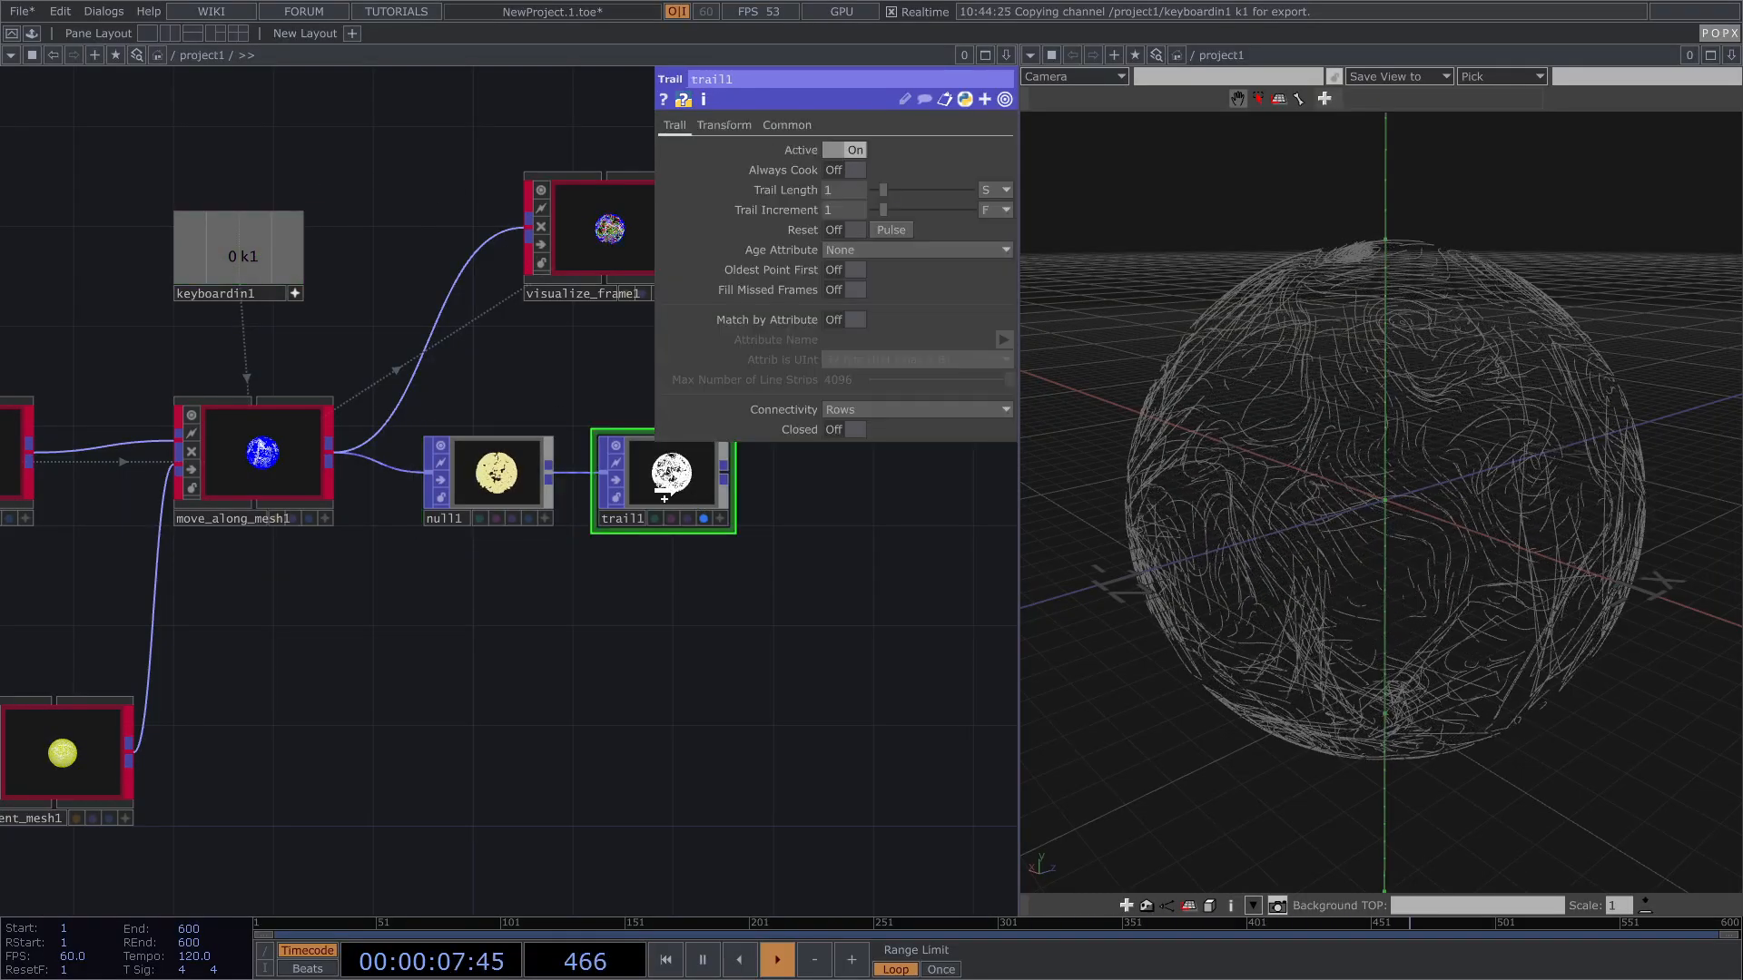
{"action": "left_click_drag", "start_coordinate": [869, 236], "coordinate": [906, 225]}
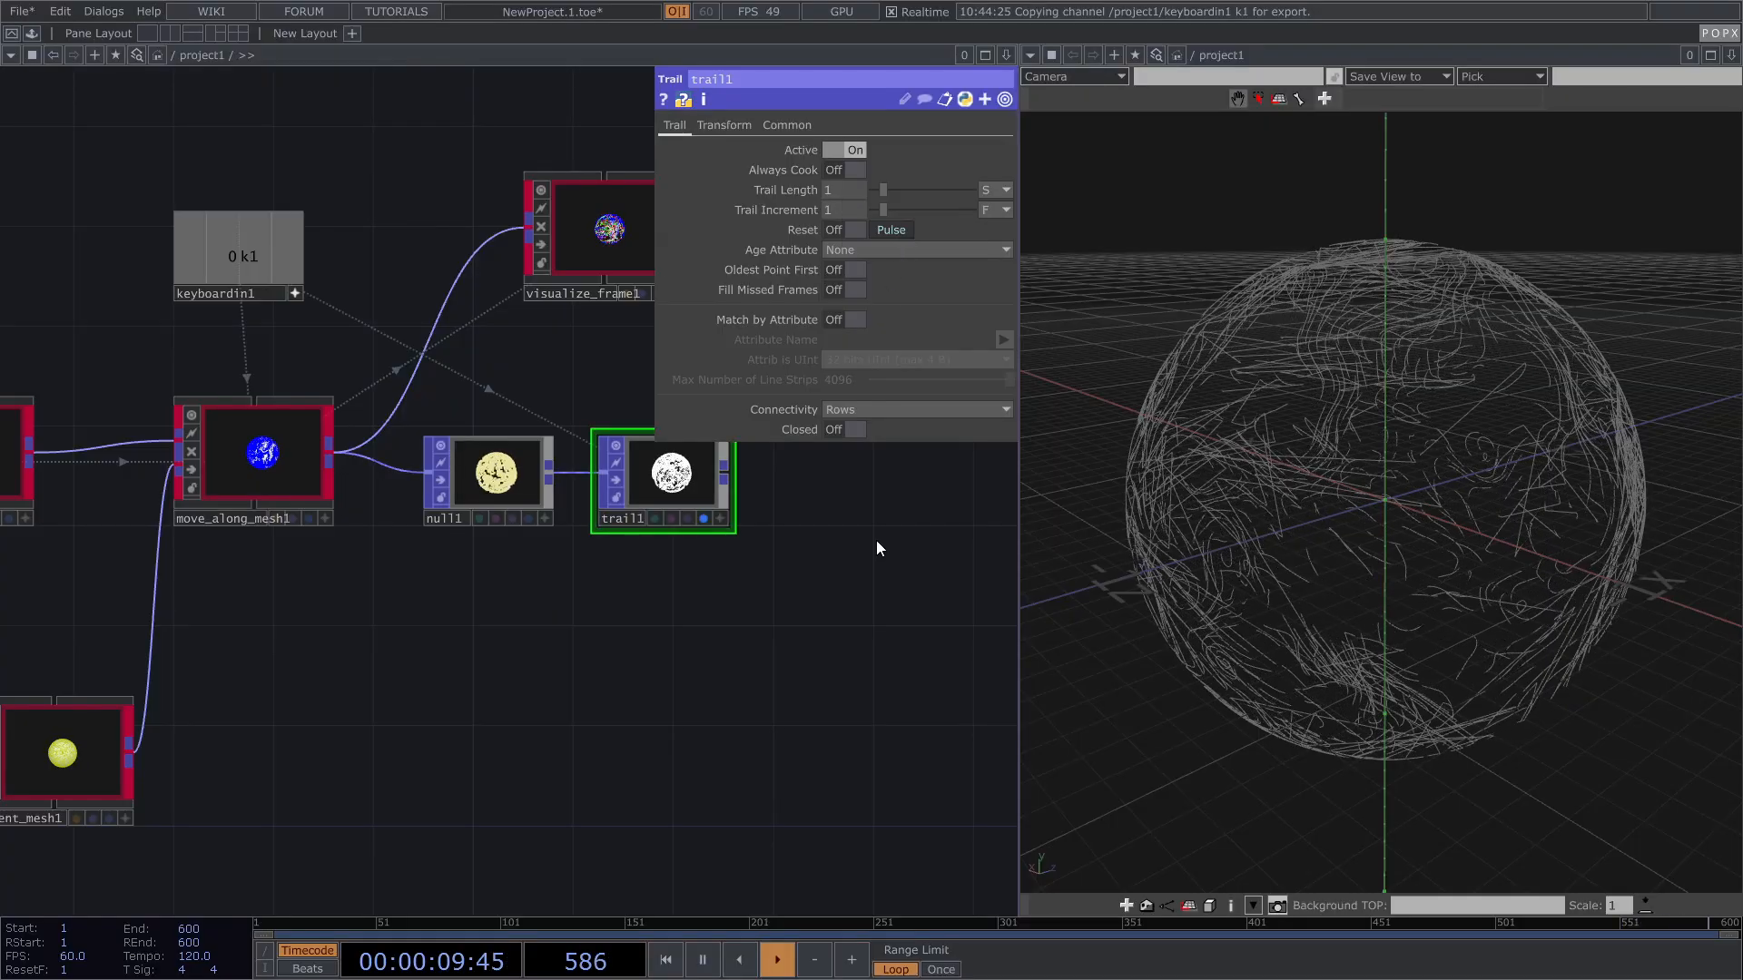
{"action": "key", "text": "1"}
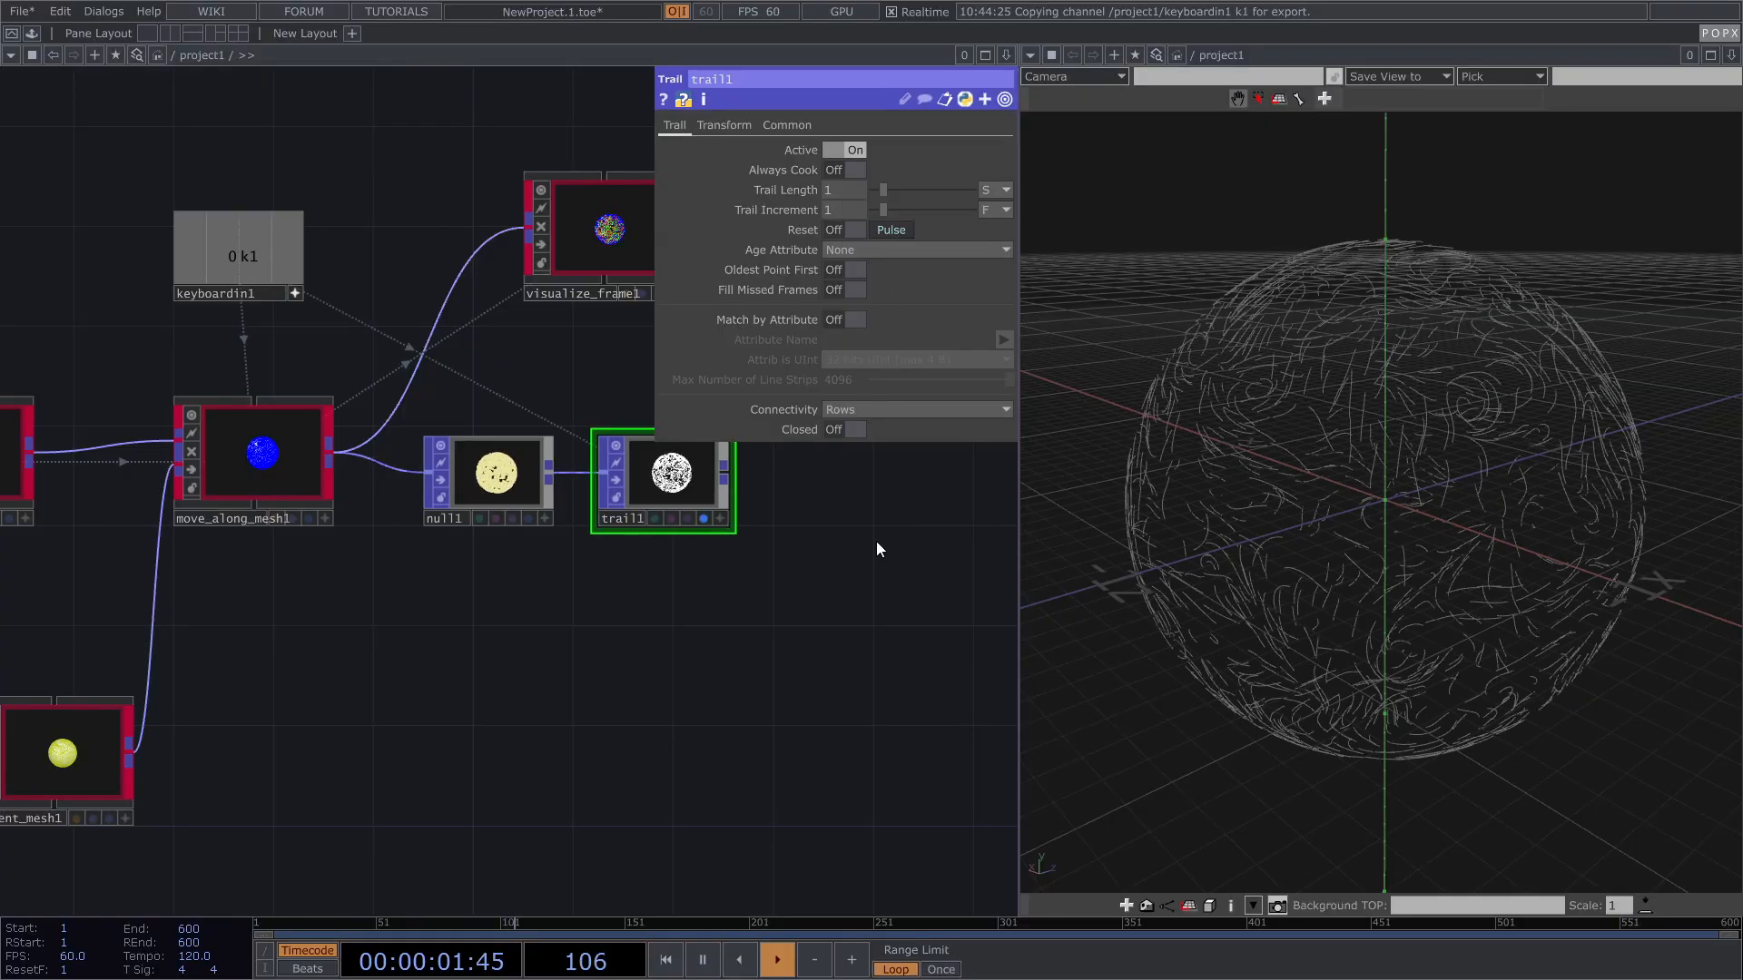
{"action": "left_click_drag", "start_coordinate": [858, 530], "coordinate": [772, 590]}
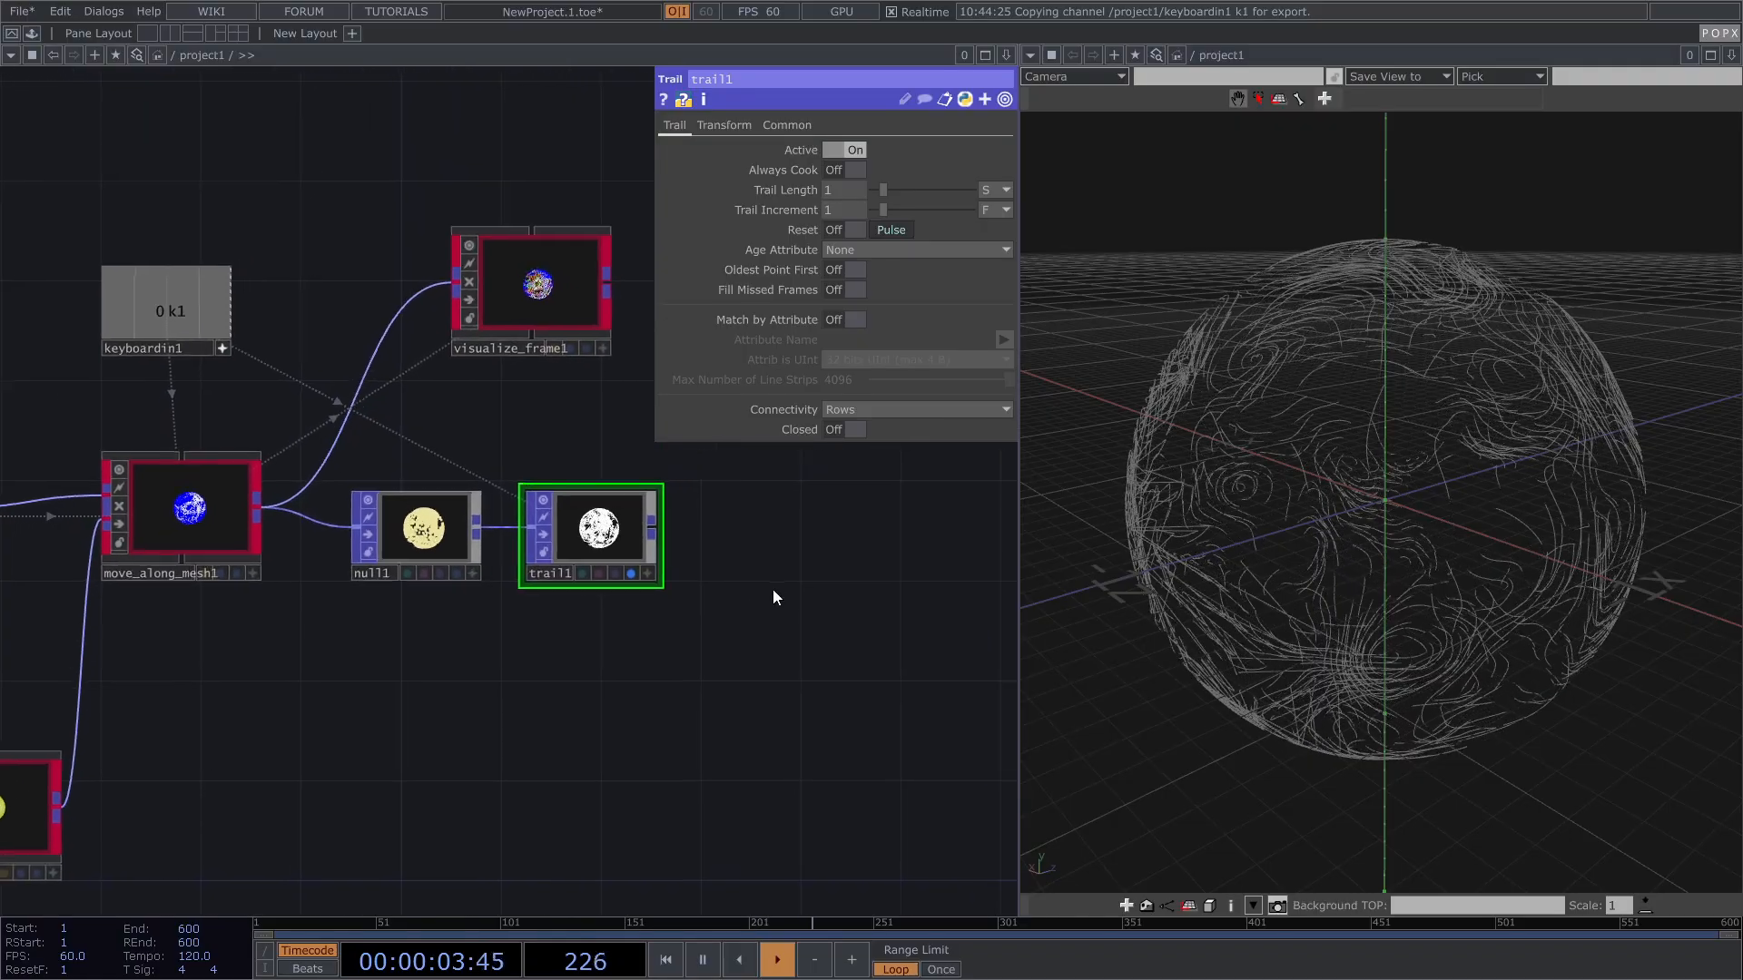
{"action": "left_click_drag", "start_coordinate": [1296, 467], "coordinate": [1438, 463]}
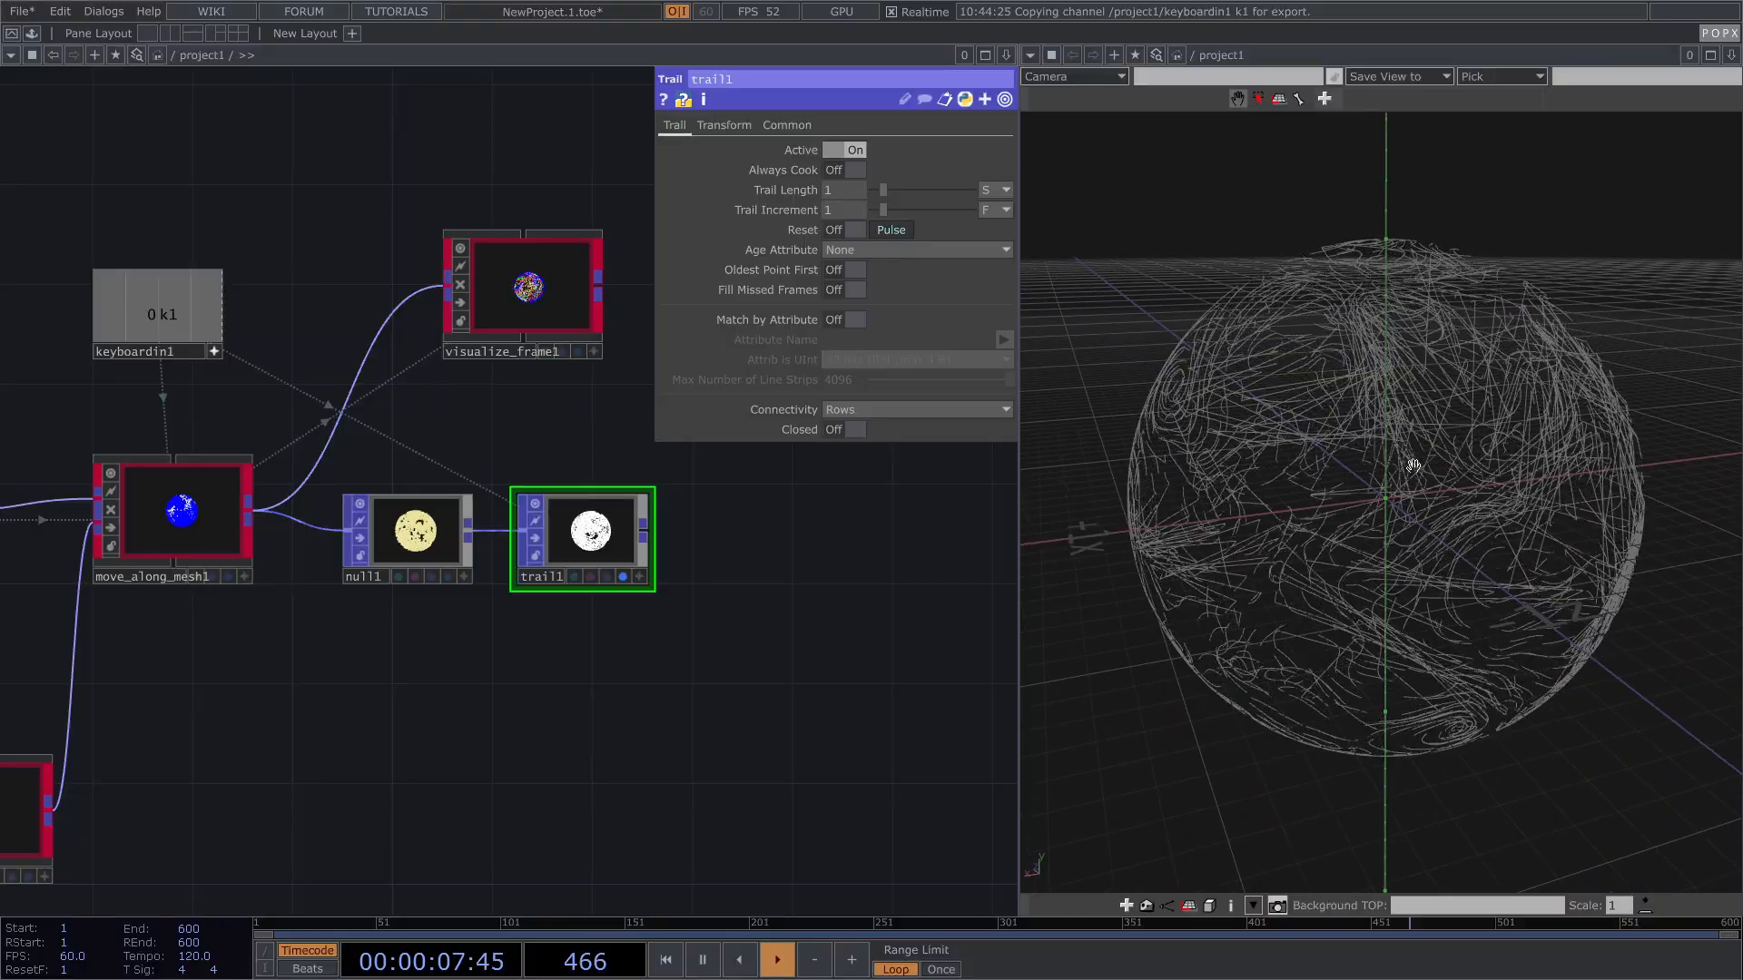
{"action": "scroll", "coordinate": [1411, 465], "scroll_direction": "down", "scroll_amount": 4}
{"action": "left_click_drag", "start_coordinate": [1434, 483], "coordinate": [1414, 478]}
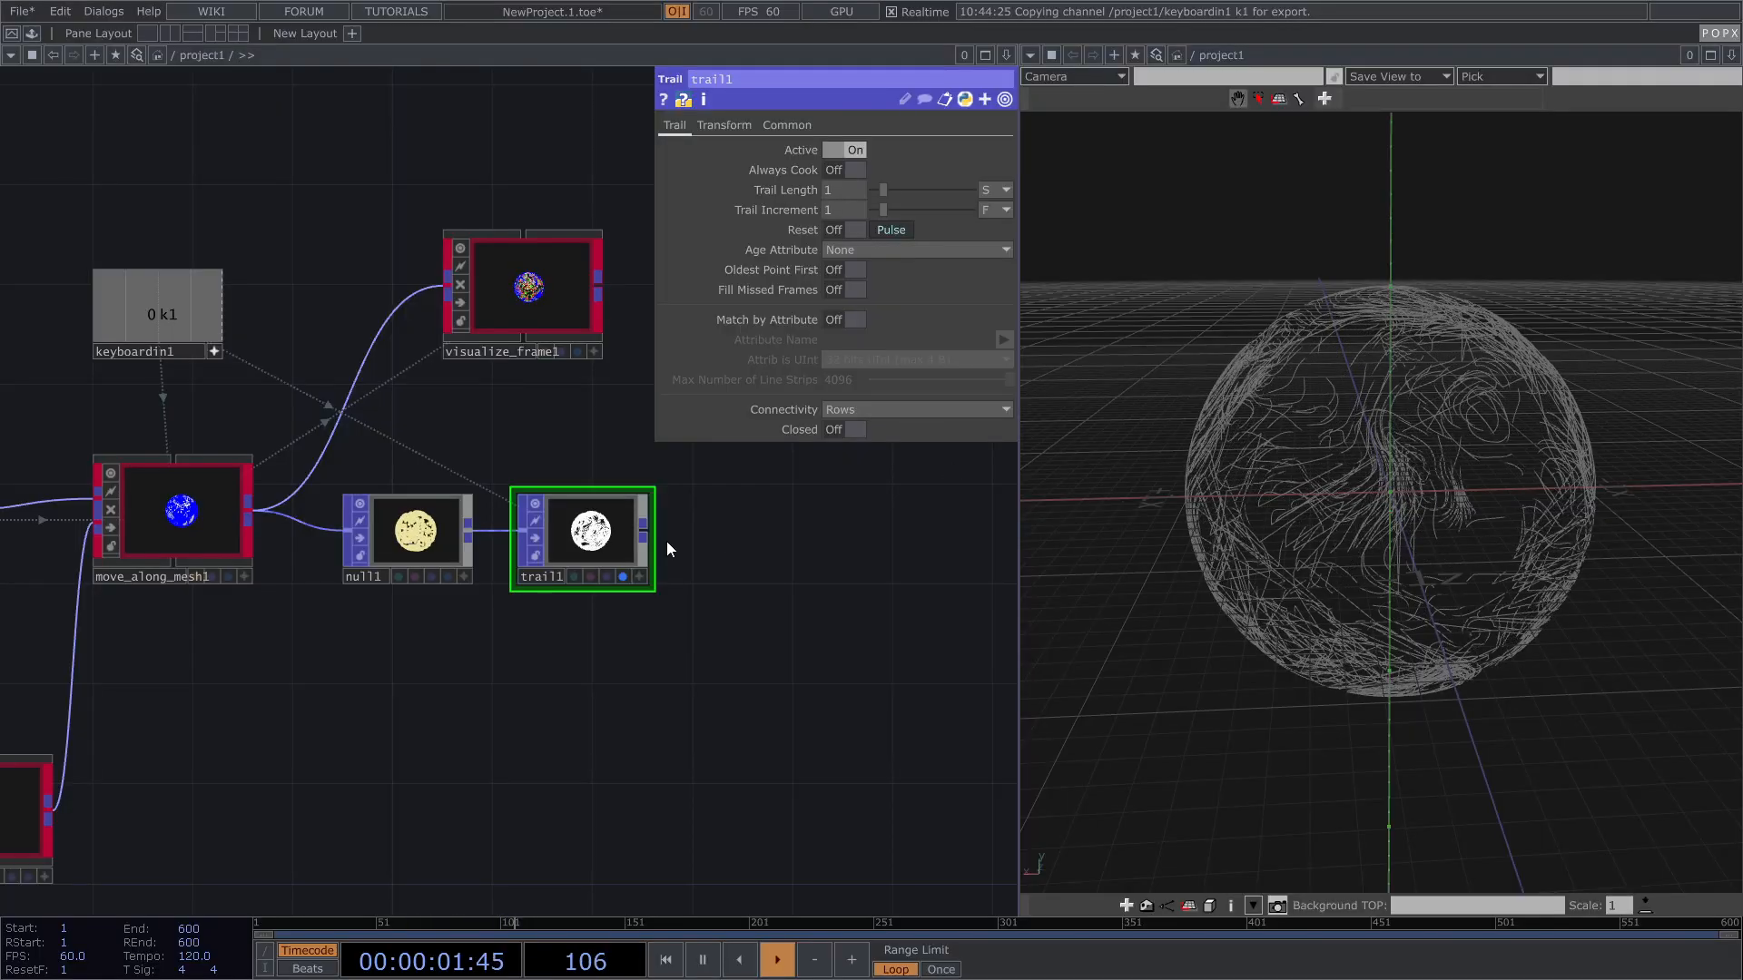
{"action": "key", "text": "Tab"}
Step: Add a Delete POP after trail1 with Line Strip Behavior set to Split Line Strip
{"action": "type", "text": "de"}
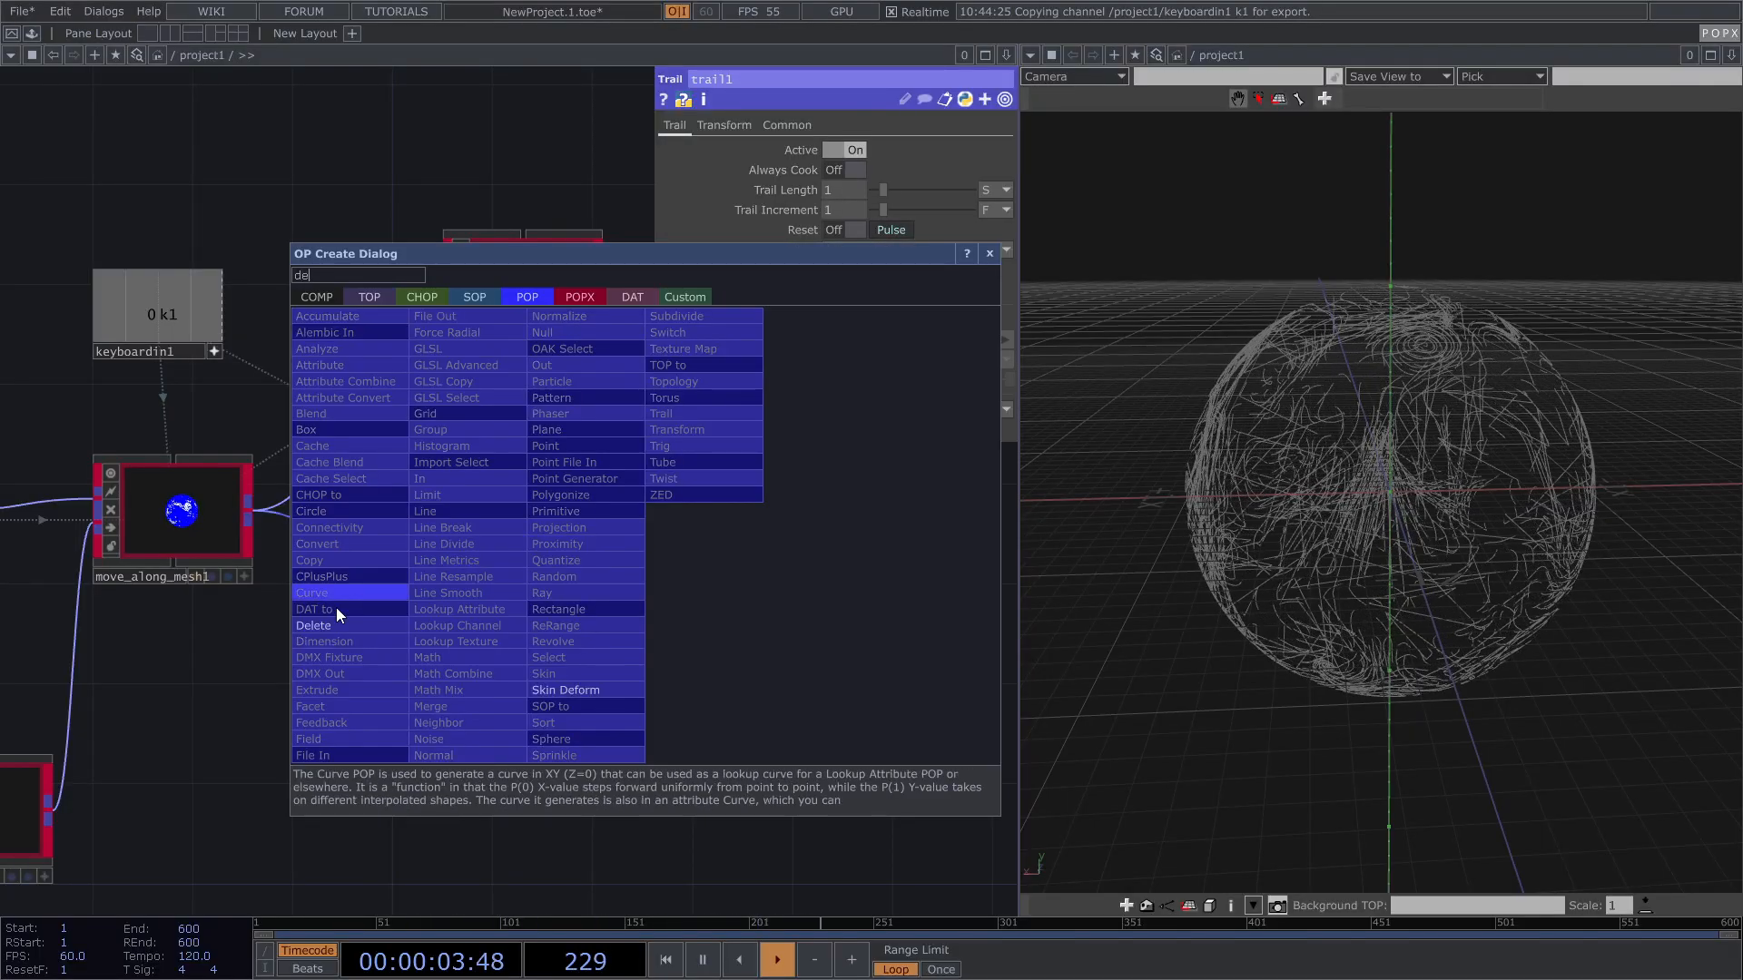
{"action": "left_click", "coordinate": [313, 626]}
{"action": "left_click", "coordinate": [758, 549]}
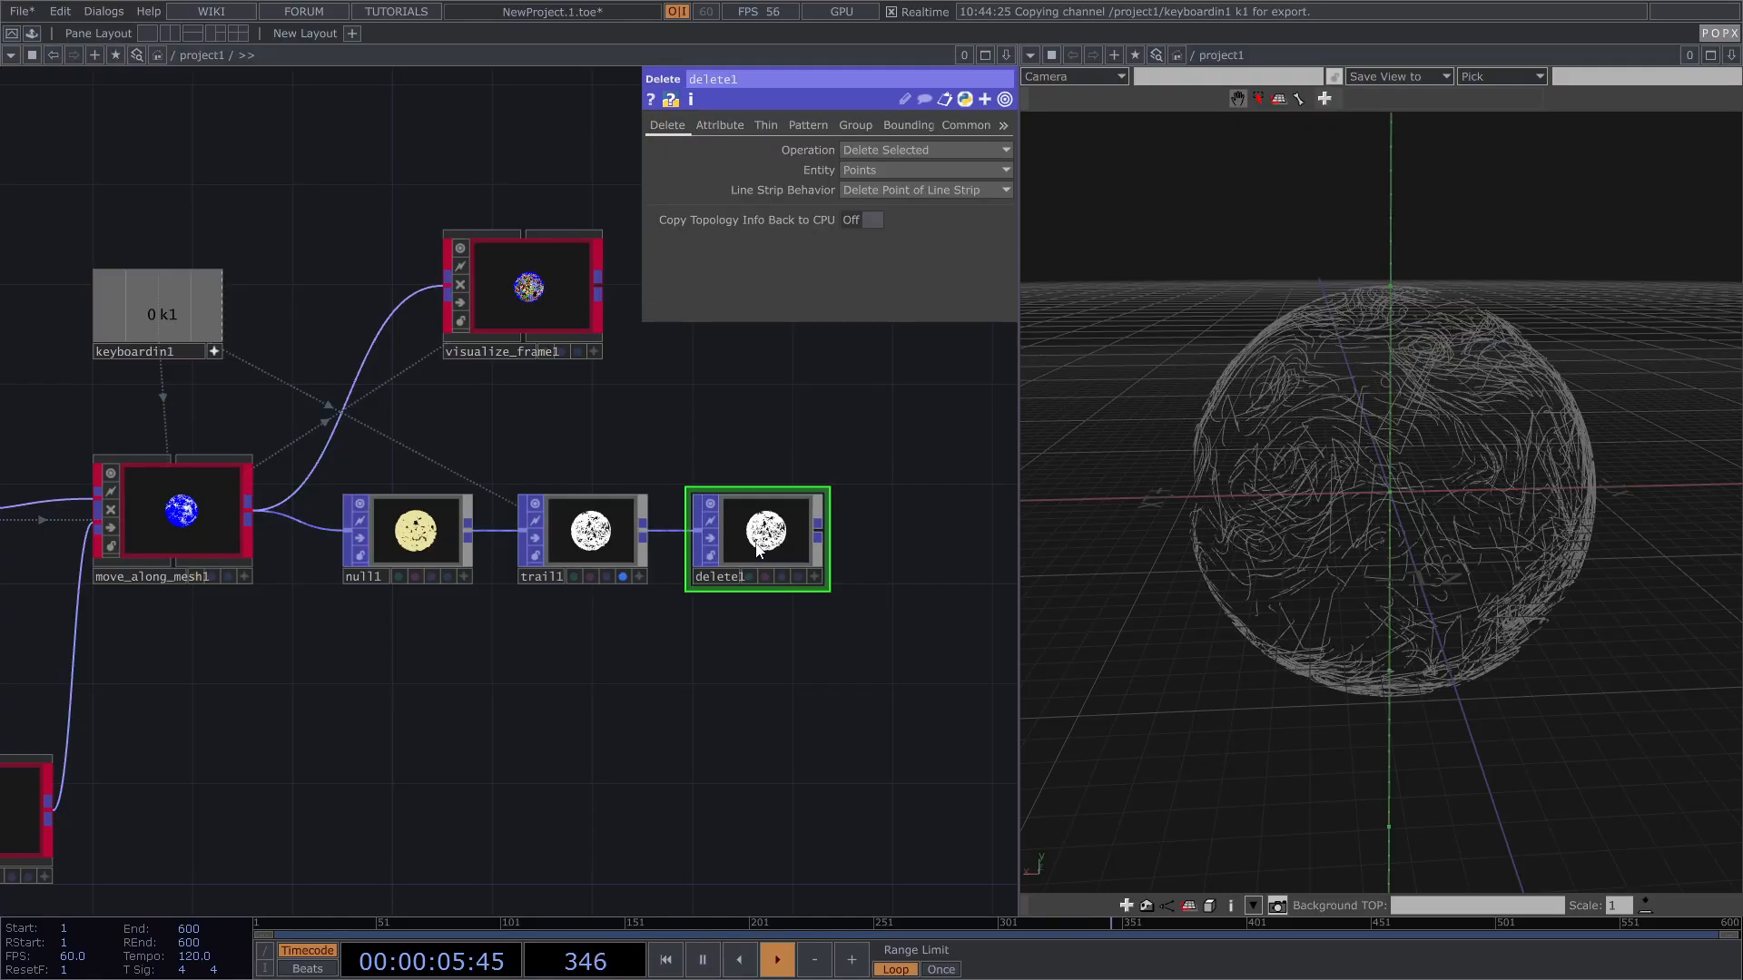
{"action": "left_click_drag", "start_coordinate": [724, 448], "coordinate": [639, 439]}
{"action": "scroll", "coordinate": [701, 546], "scroll_direction": "up", "scroll_amount": 3}
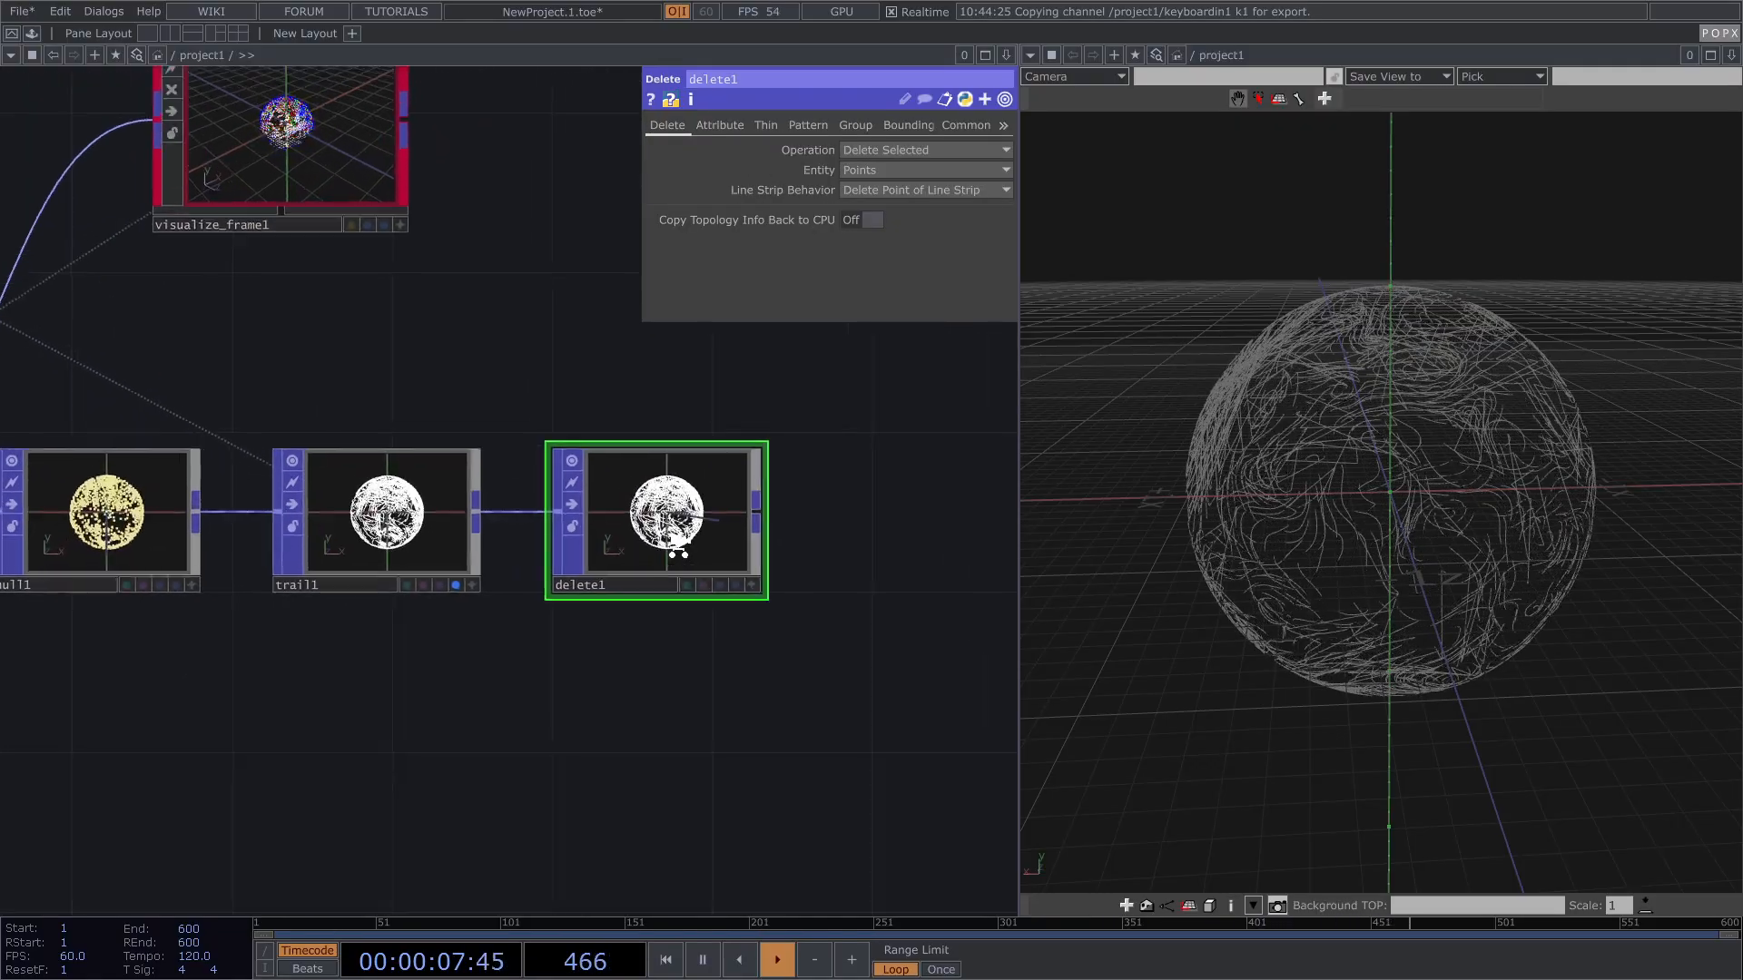
{"action": "scroll", "coordinate": [679, 551], "scroll_direction": "up", "scroll_amount": 2}
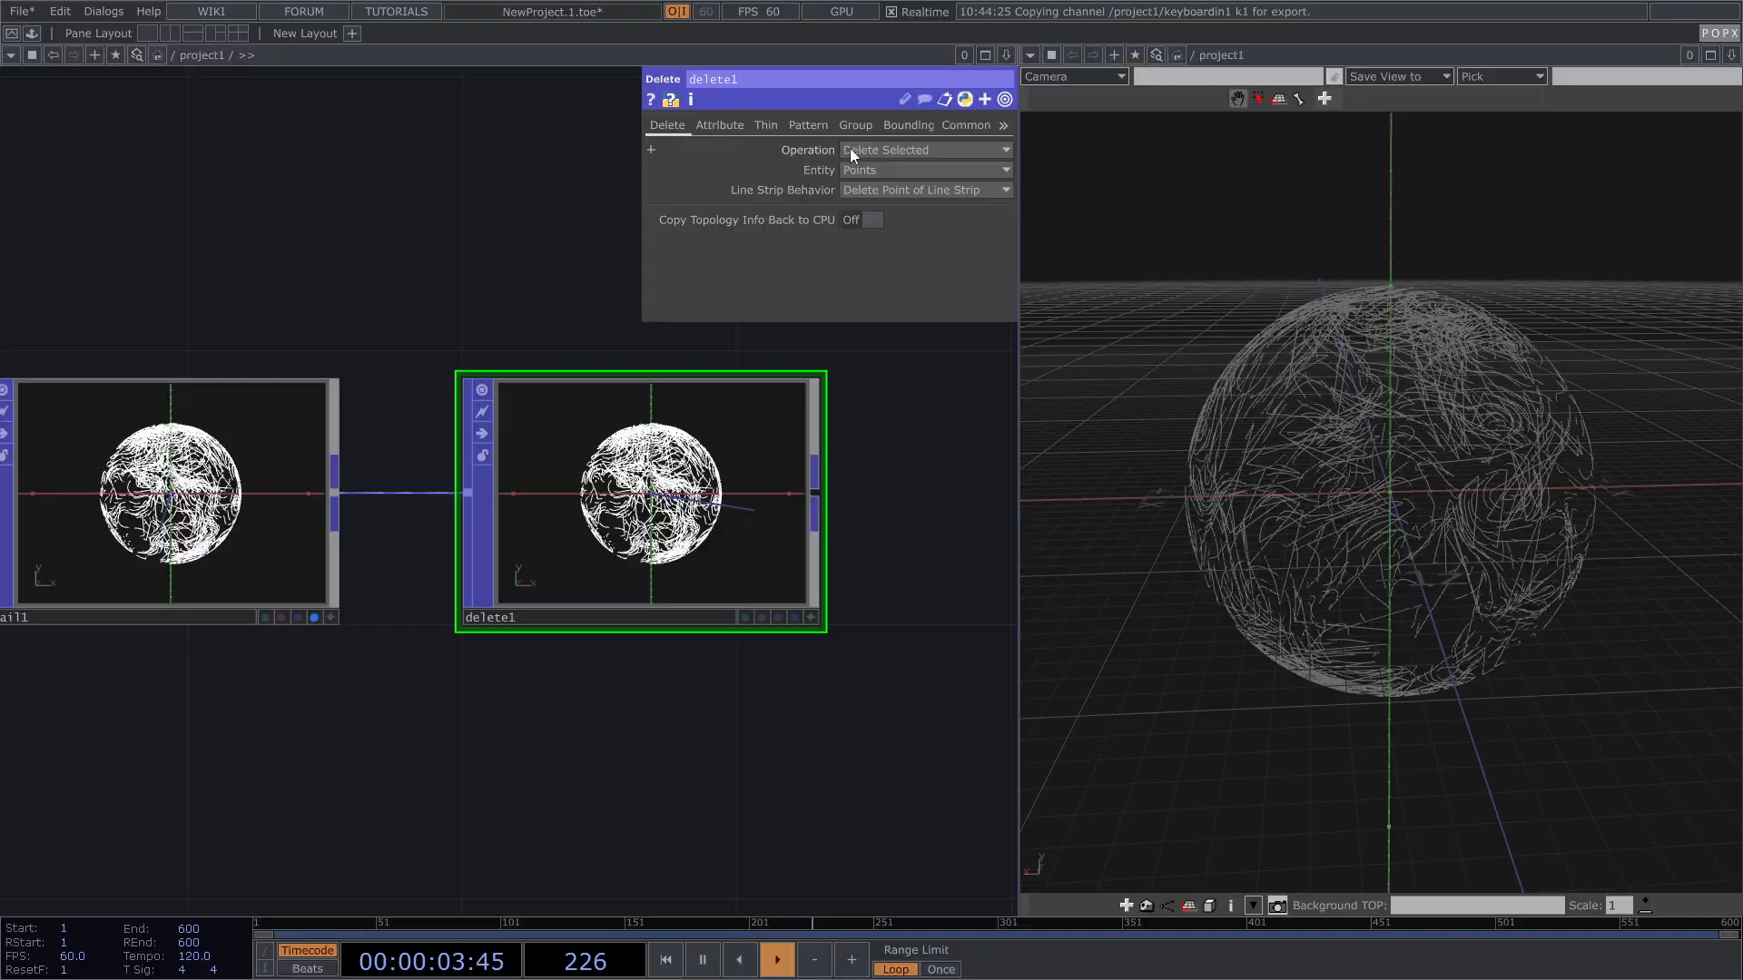
{"action": "left_click", "coordinate": [875, 190]}
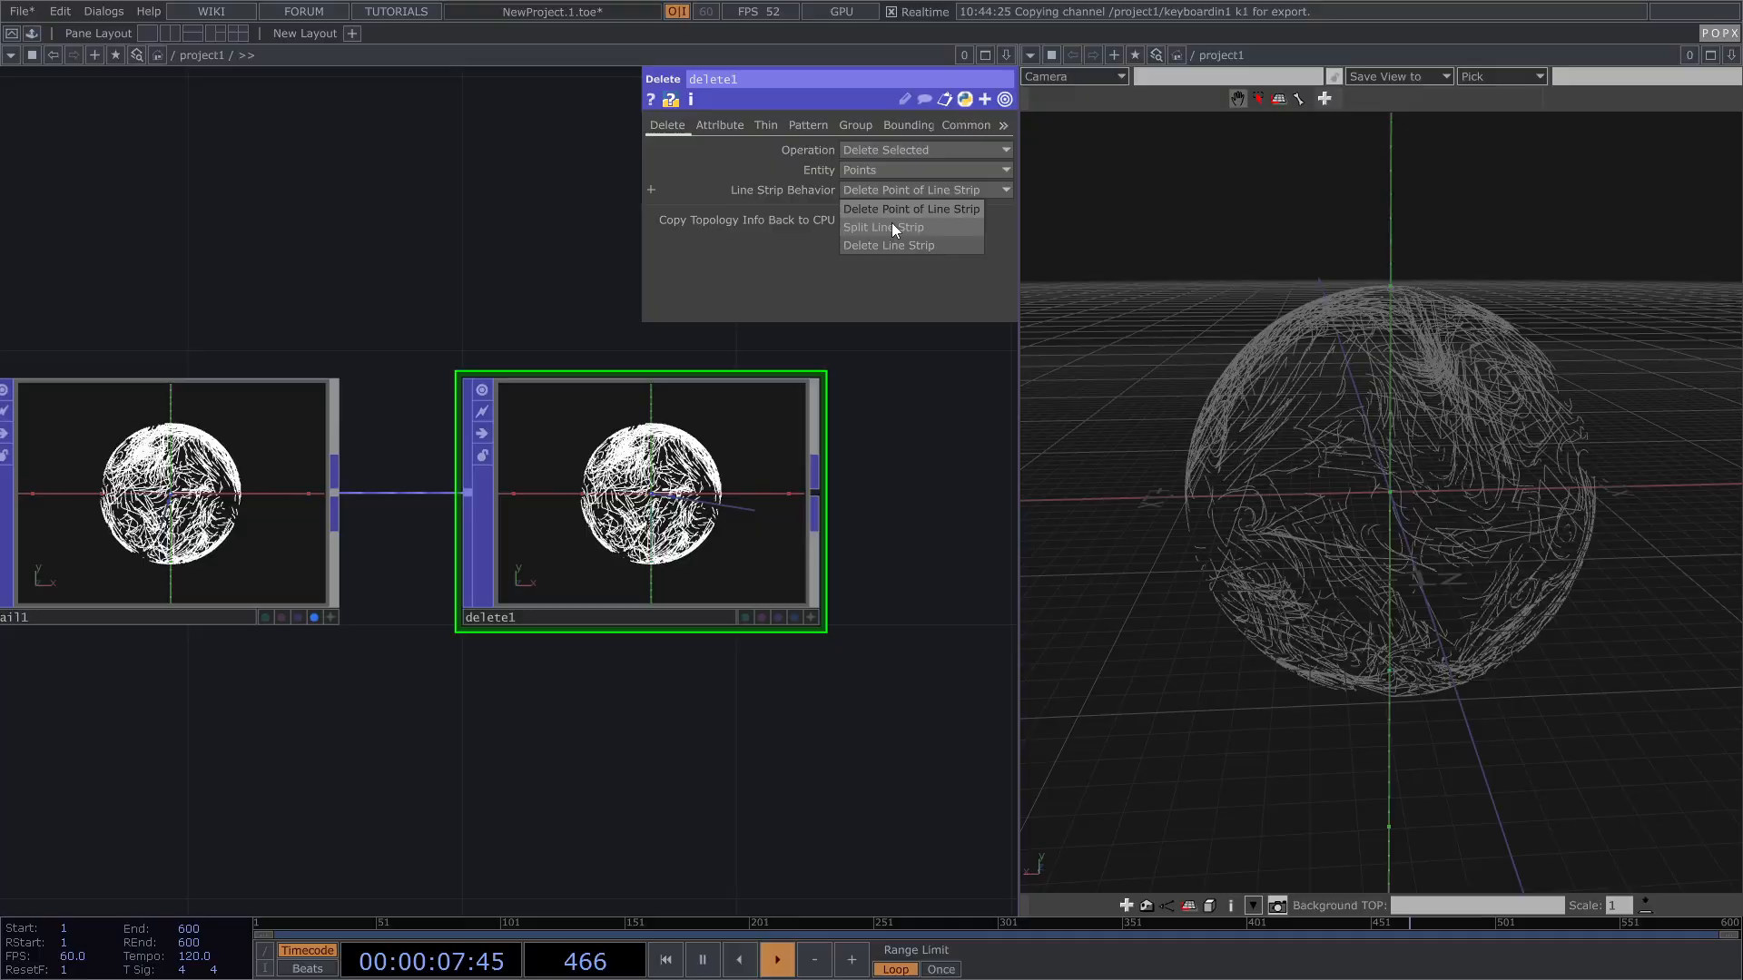
{"action": "left_click", "coordinate": [894, 230]}
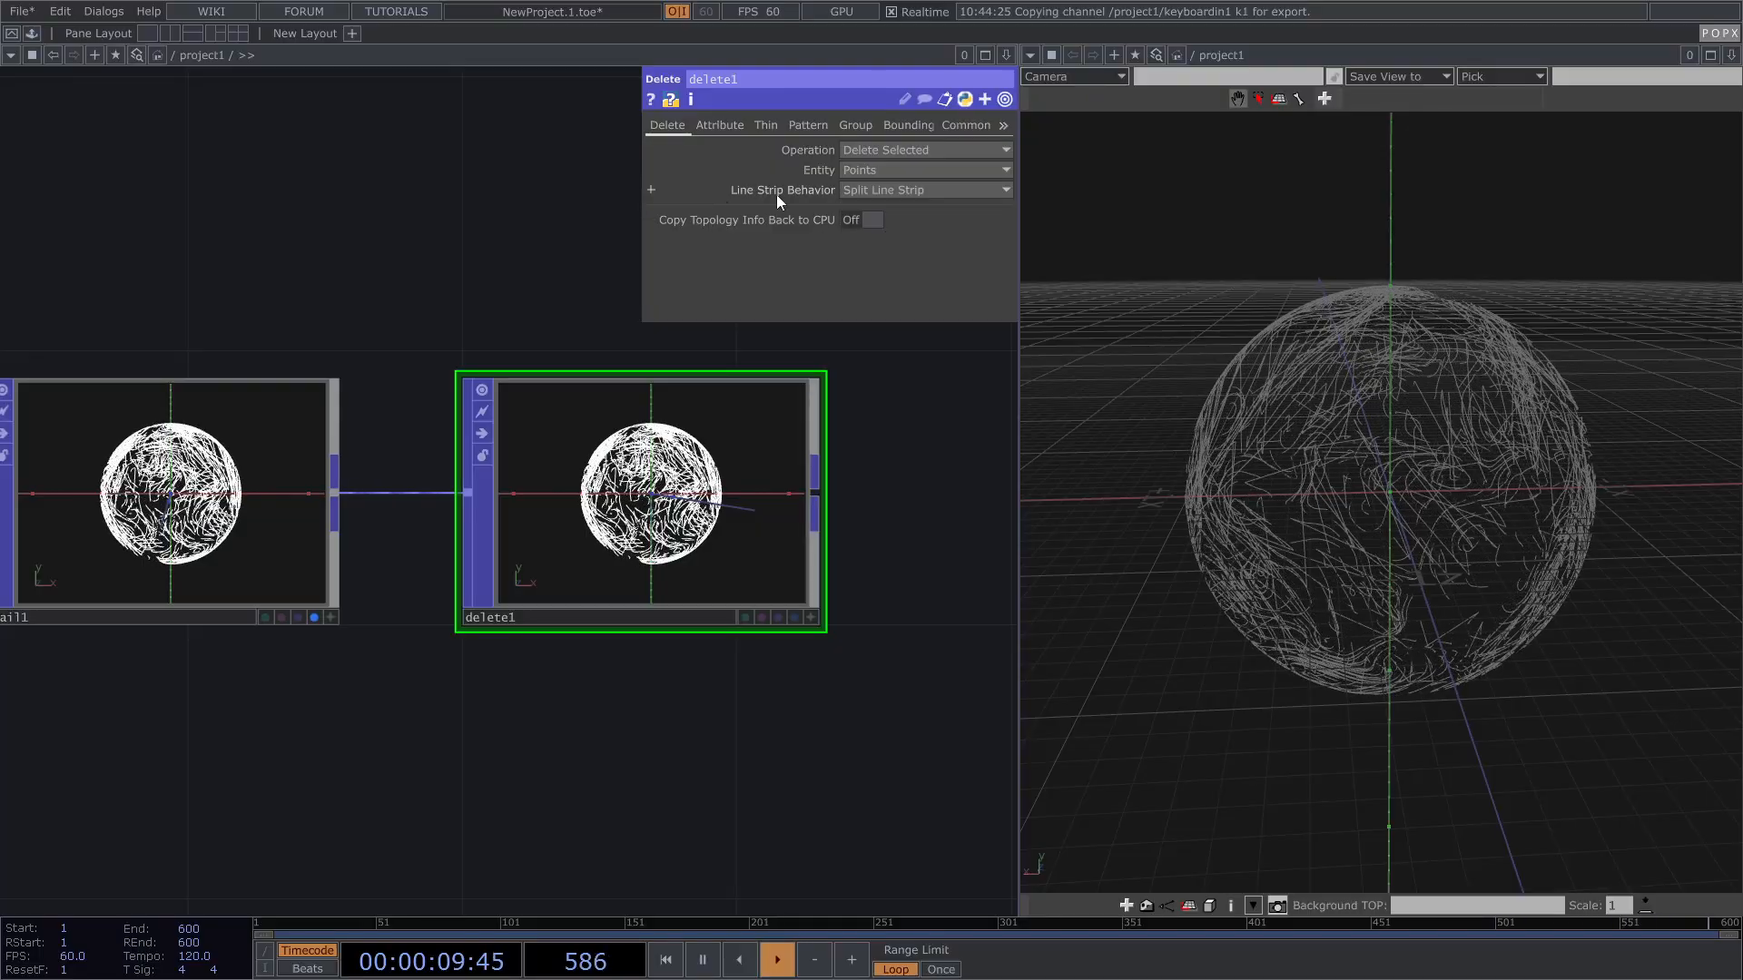
Step: Make delete1 remove points by Age below 0.092 and display its output in the viewer
{"action": "left_click", "coordinate": [713, 129]}
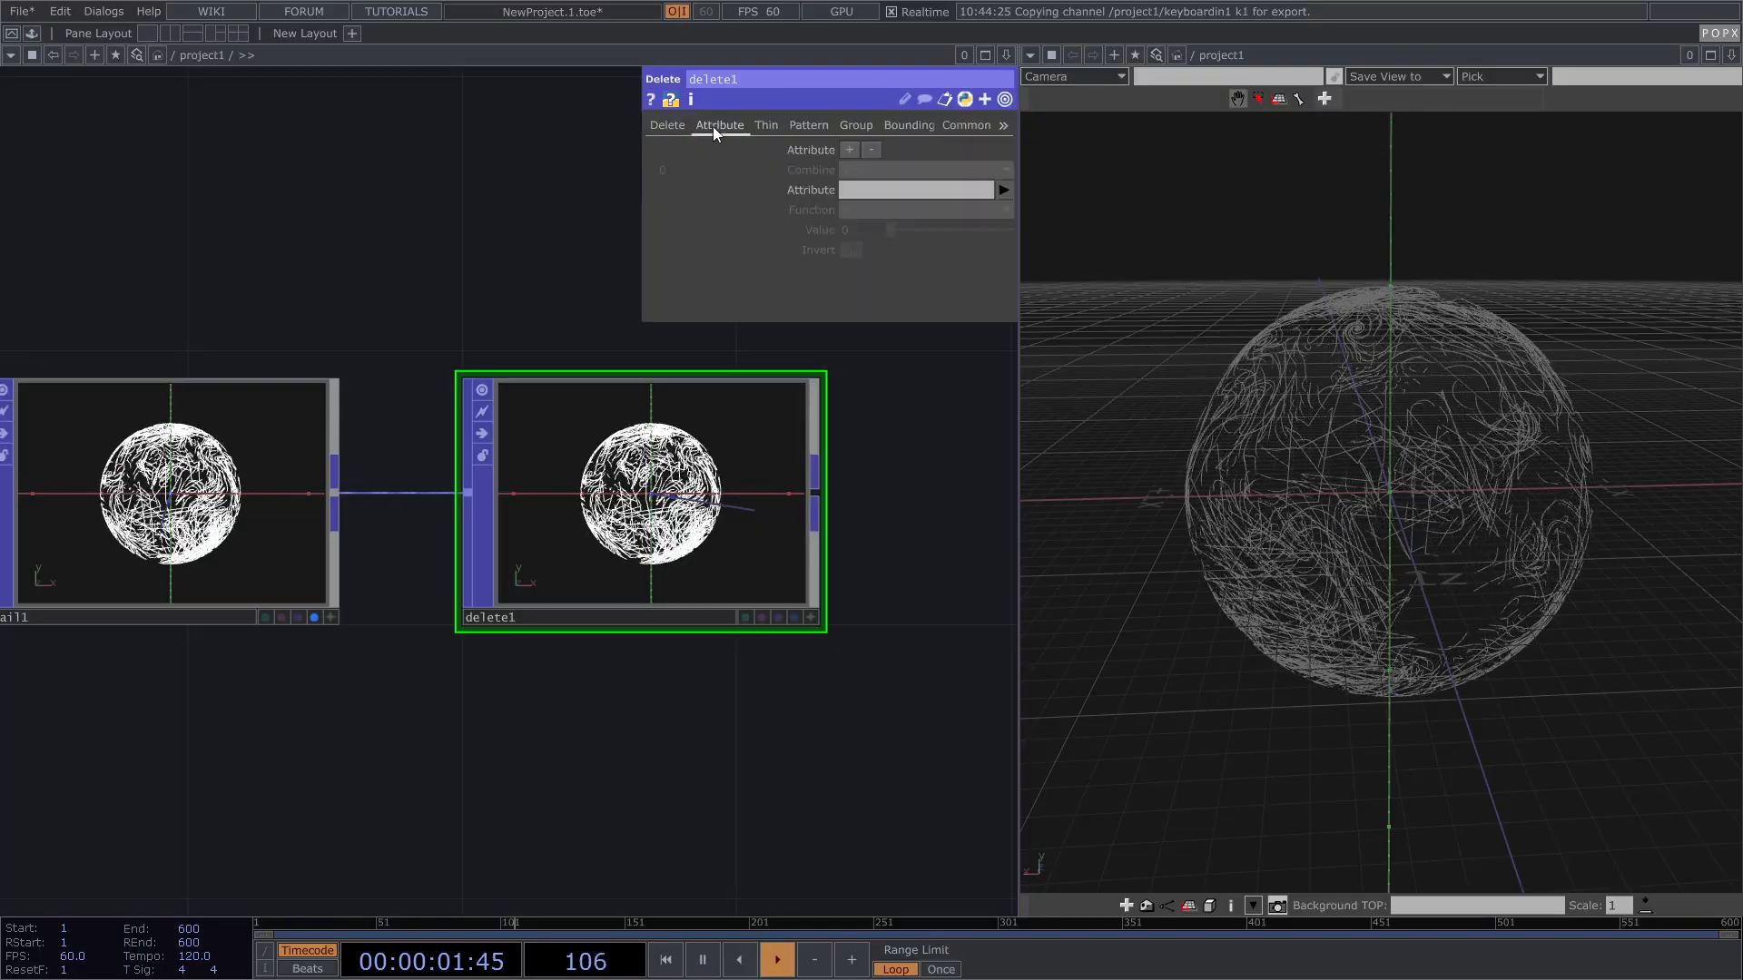
{"action": "left_click", "coordinate": [1003, 190]}
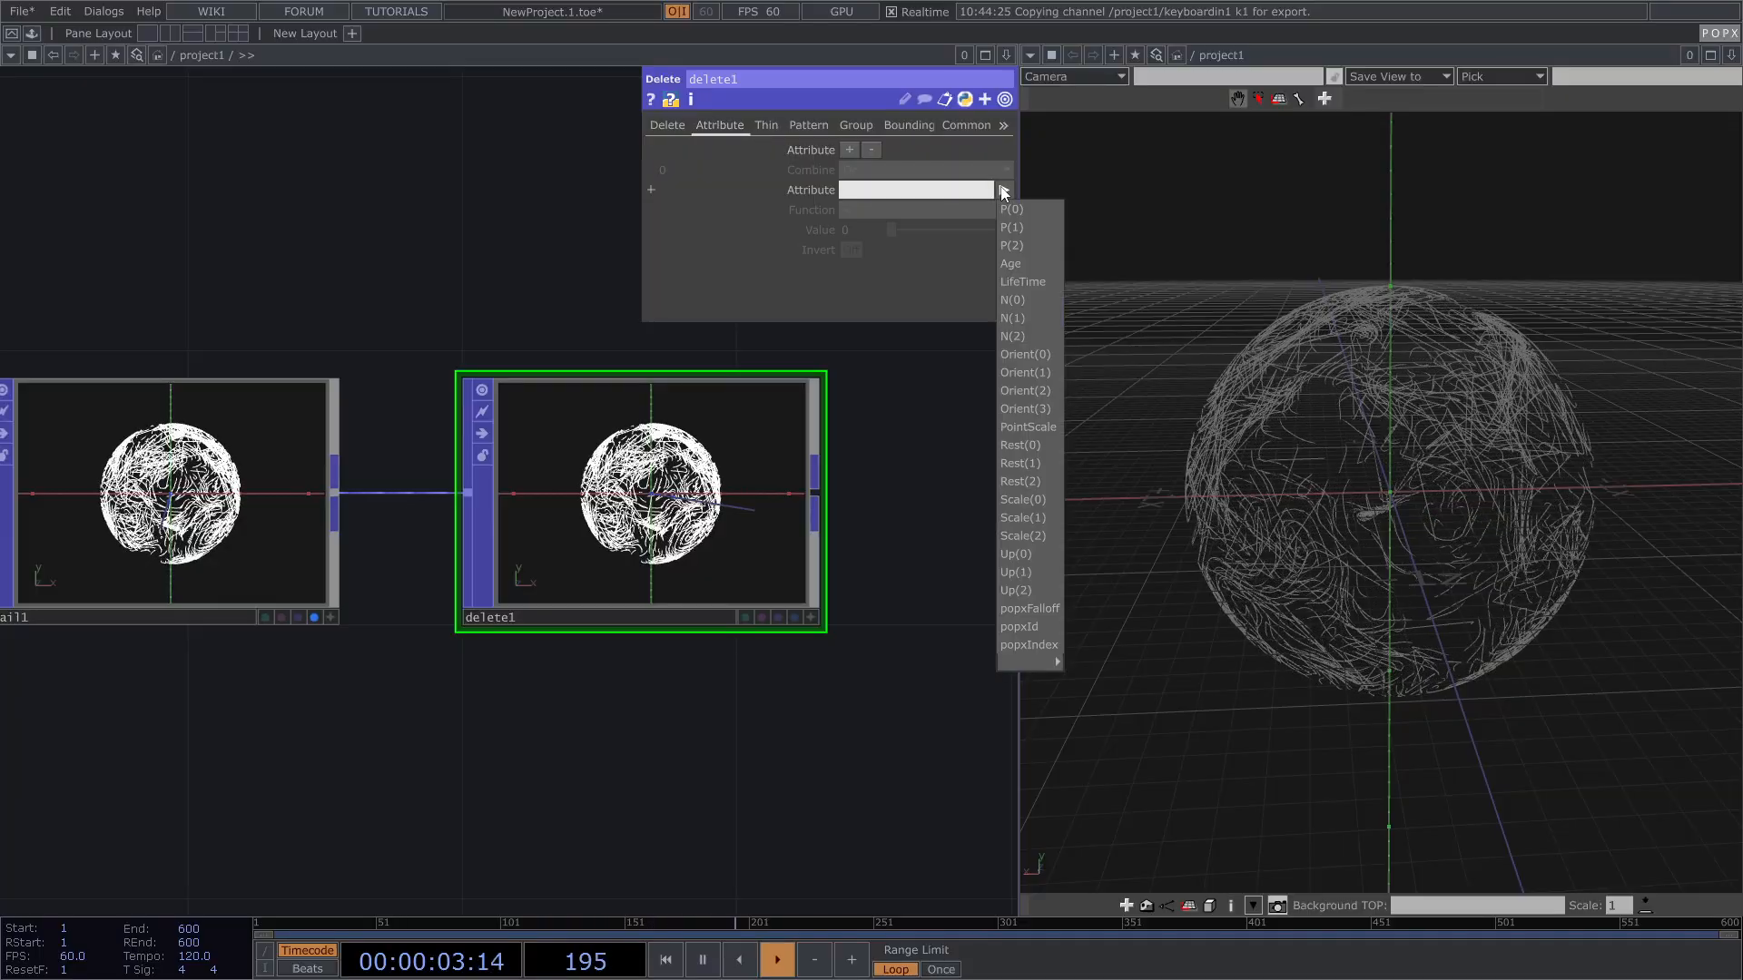
{"action": "left_click", "coordinate": [1024, 265]}
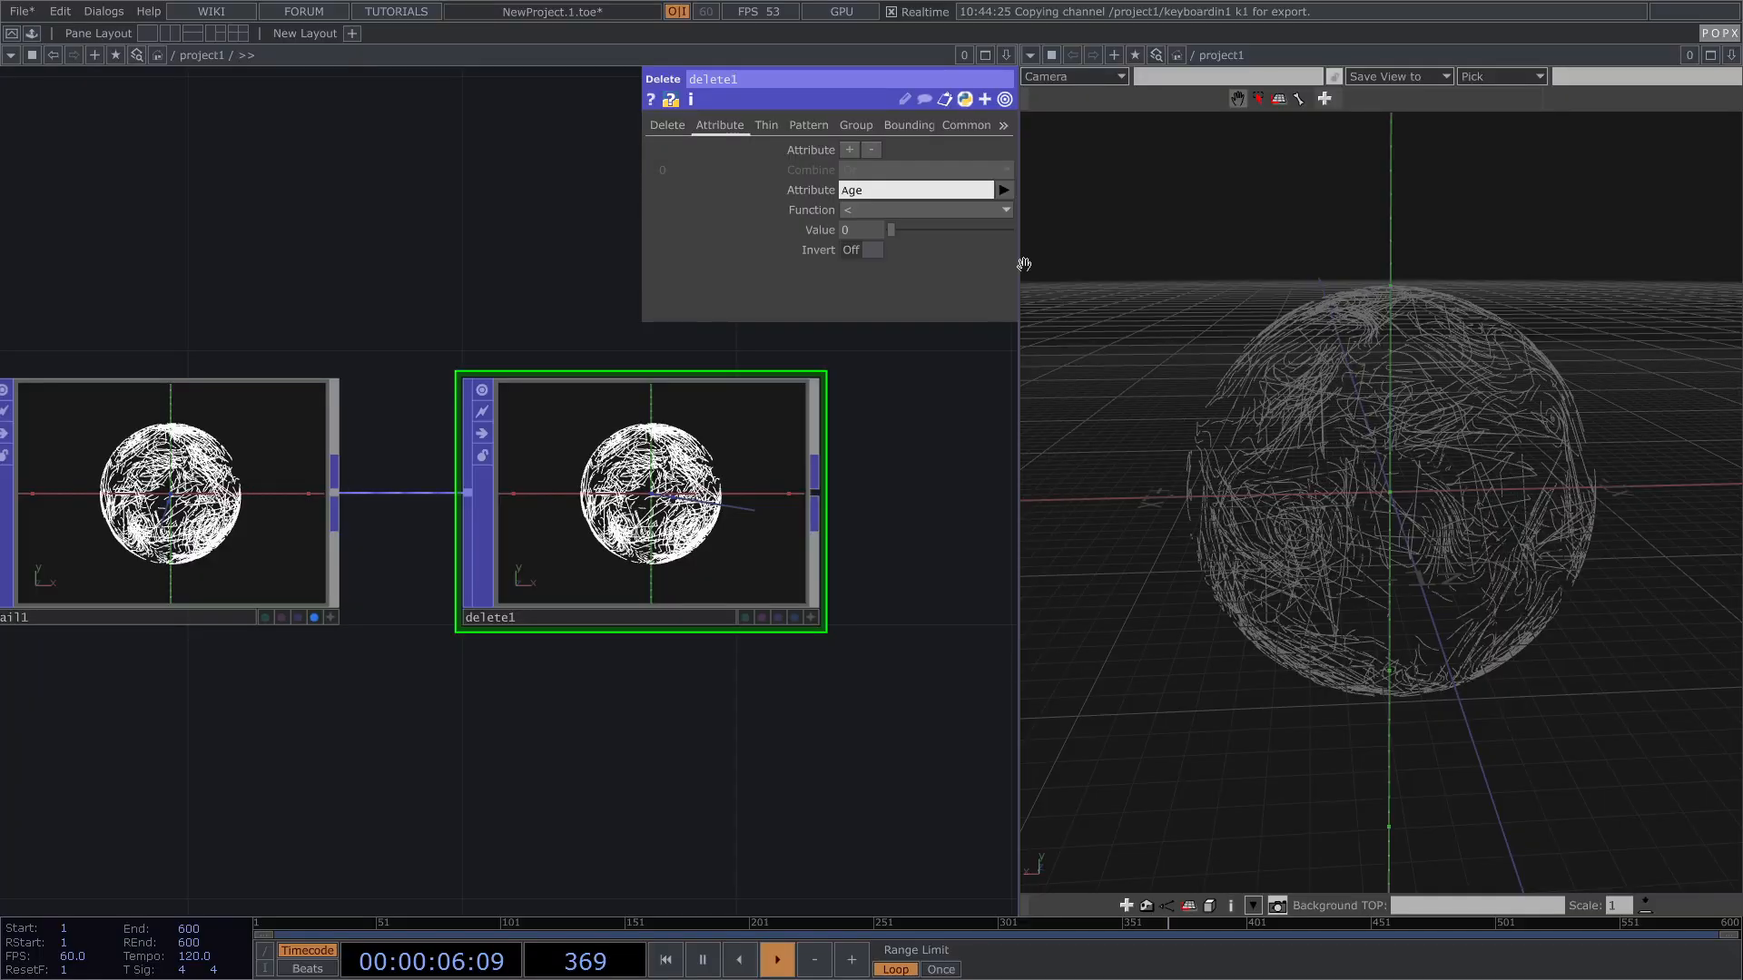
{"action": "left_click_drag", "start_coordinate": [899, 228], "coordinate": [932, 233]}
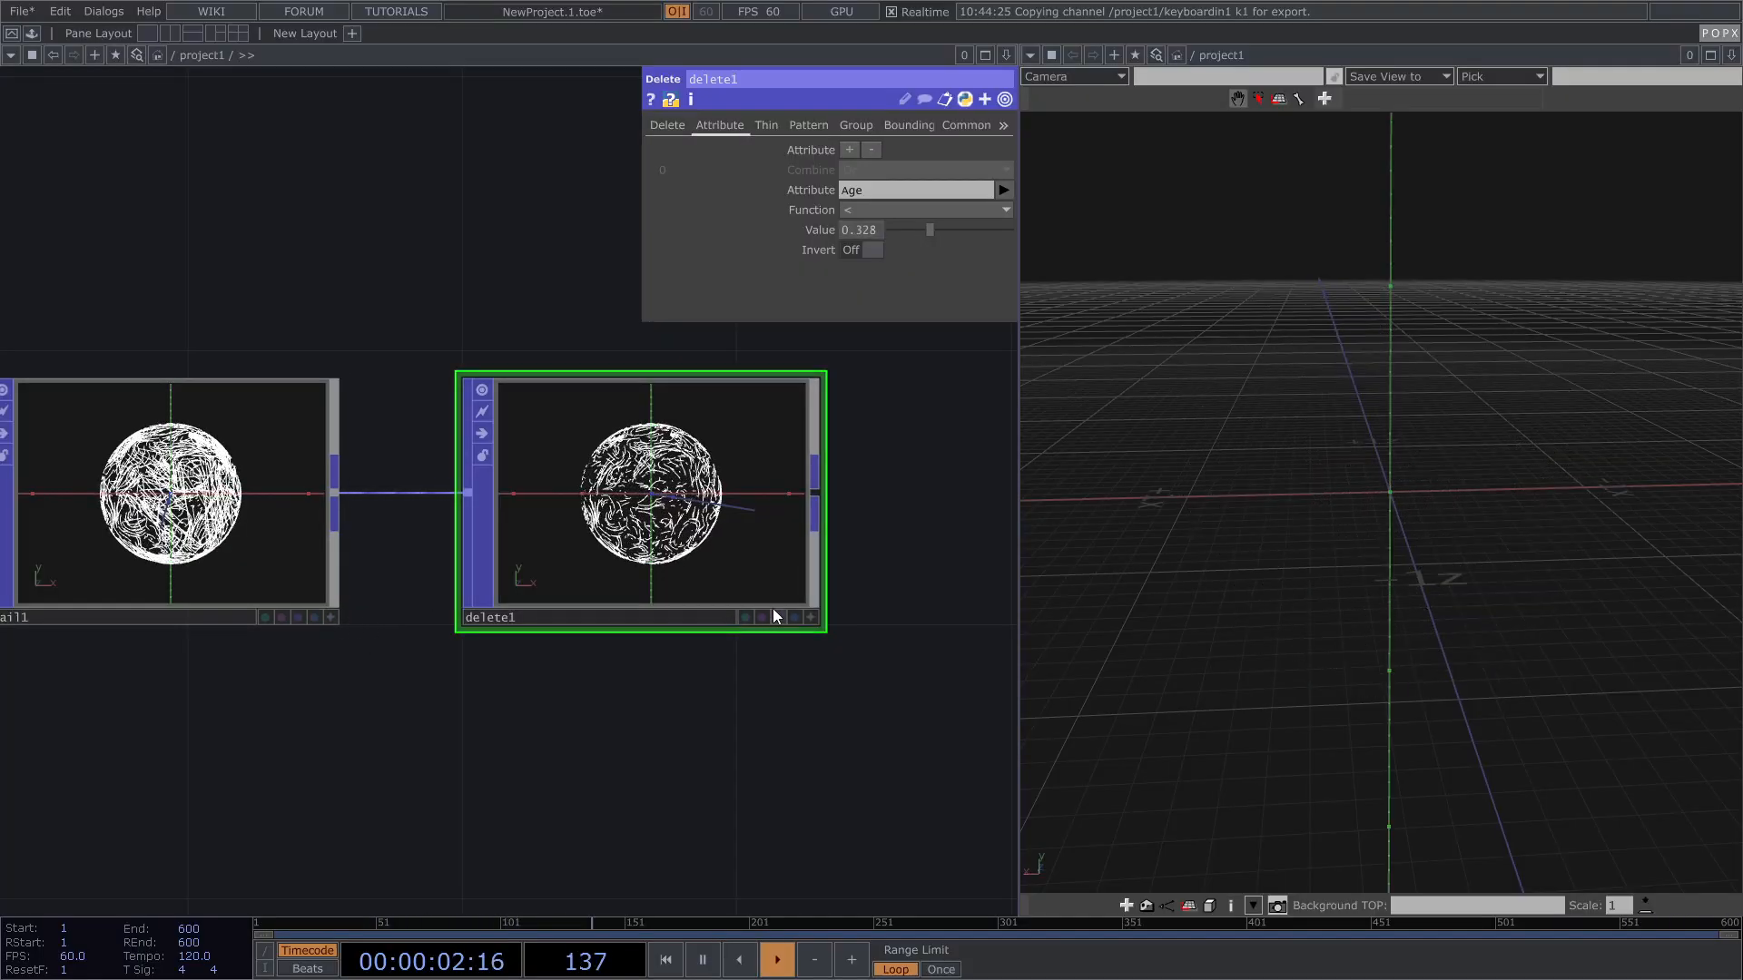
{"action": "left_click", "coordinate": [796, 617]}
{"action": "left_click_drag", "start_coordinate": [930, 229], "coordinate": [903, 226]}
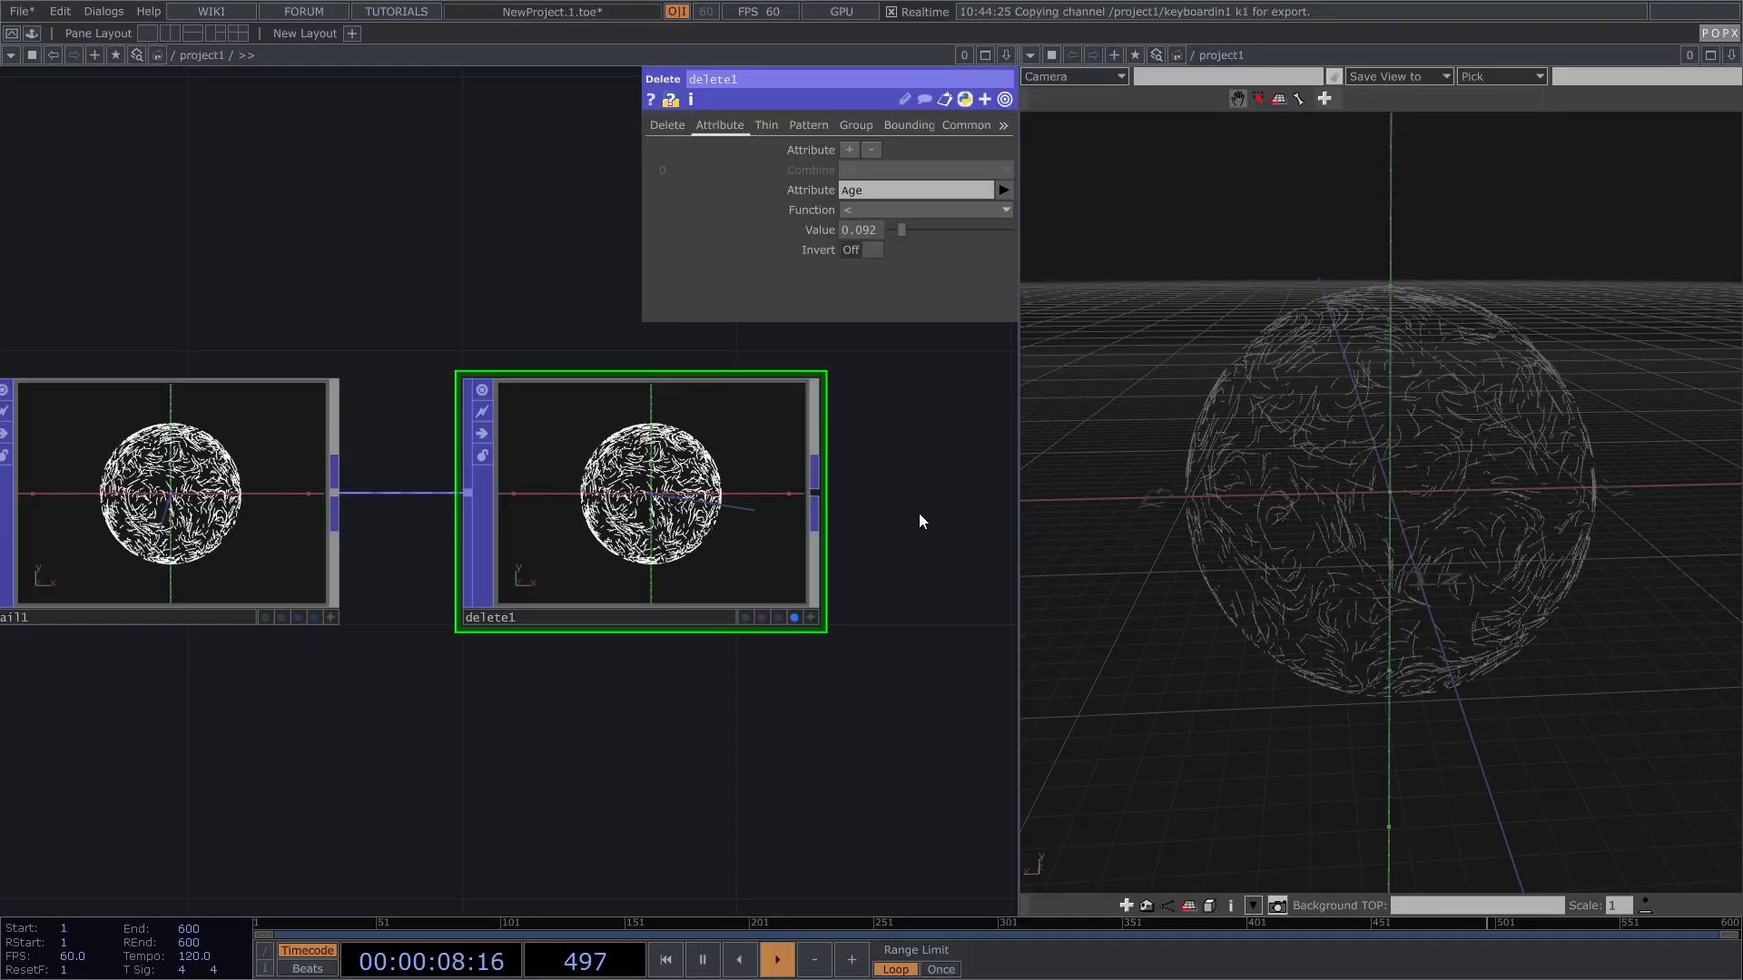
Step: Orbit and frame the thinned trail sphere, then pan the network to reveal upstream nodes
{"action": "left_click_drag", "start_coordinate": [1366, 378], "coordinate": [1323, 397]}
{"action": "scroll", "coordinate": [1338, 445], "scroll_direction": "up", "scroll_amount": 3}
{"action": "scroll", "coordinate": [417, 575], "scroll_direction": "down", "scroll_amount": 6}
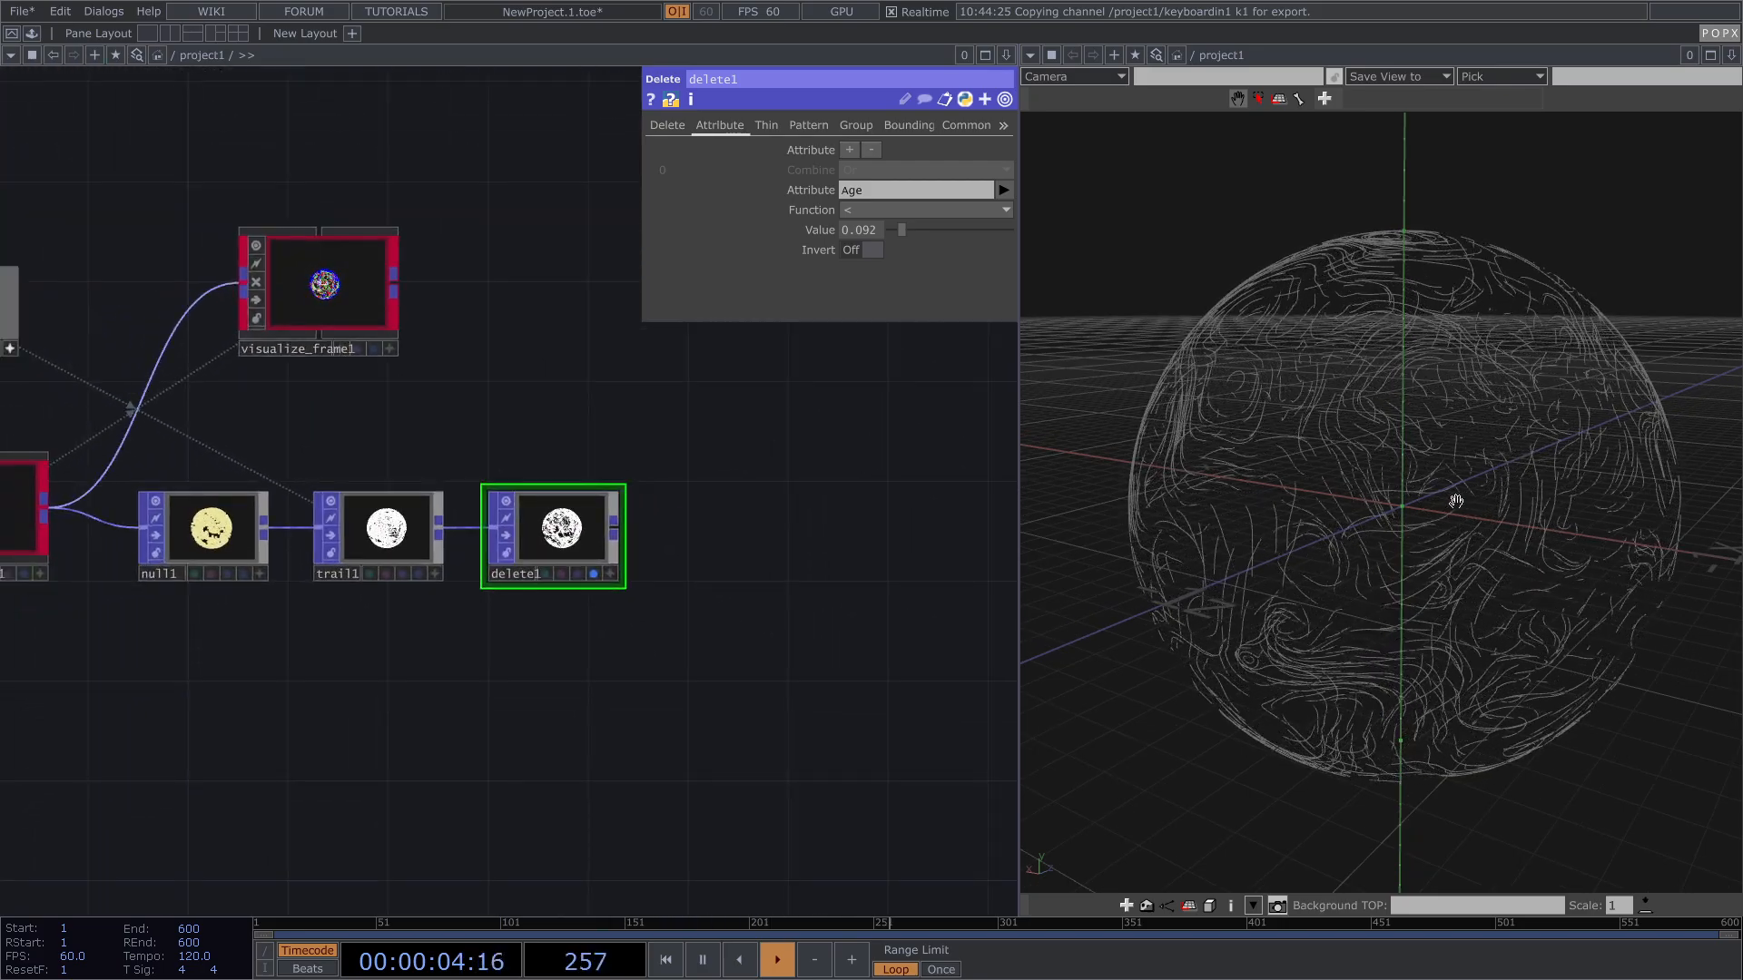
{"action": "key", "text": "h"}
{"action": "left_click_drag", "start_coordinate": [1456, 501], "coordinate": [1345, 484]}
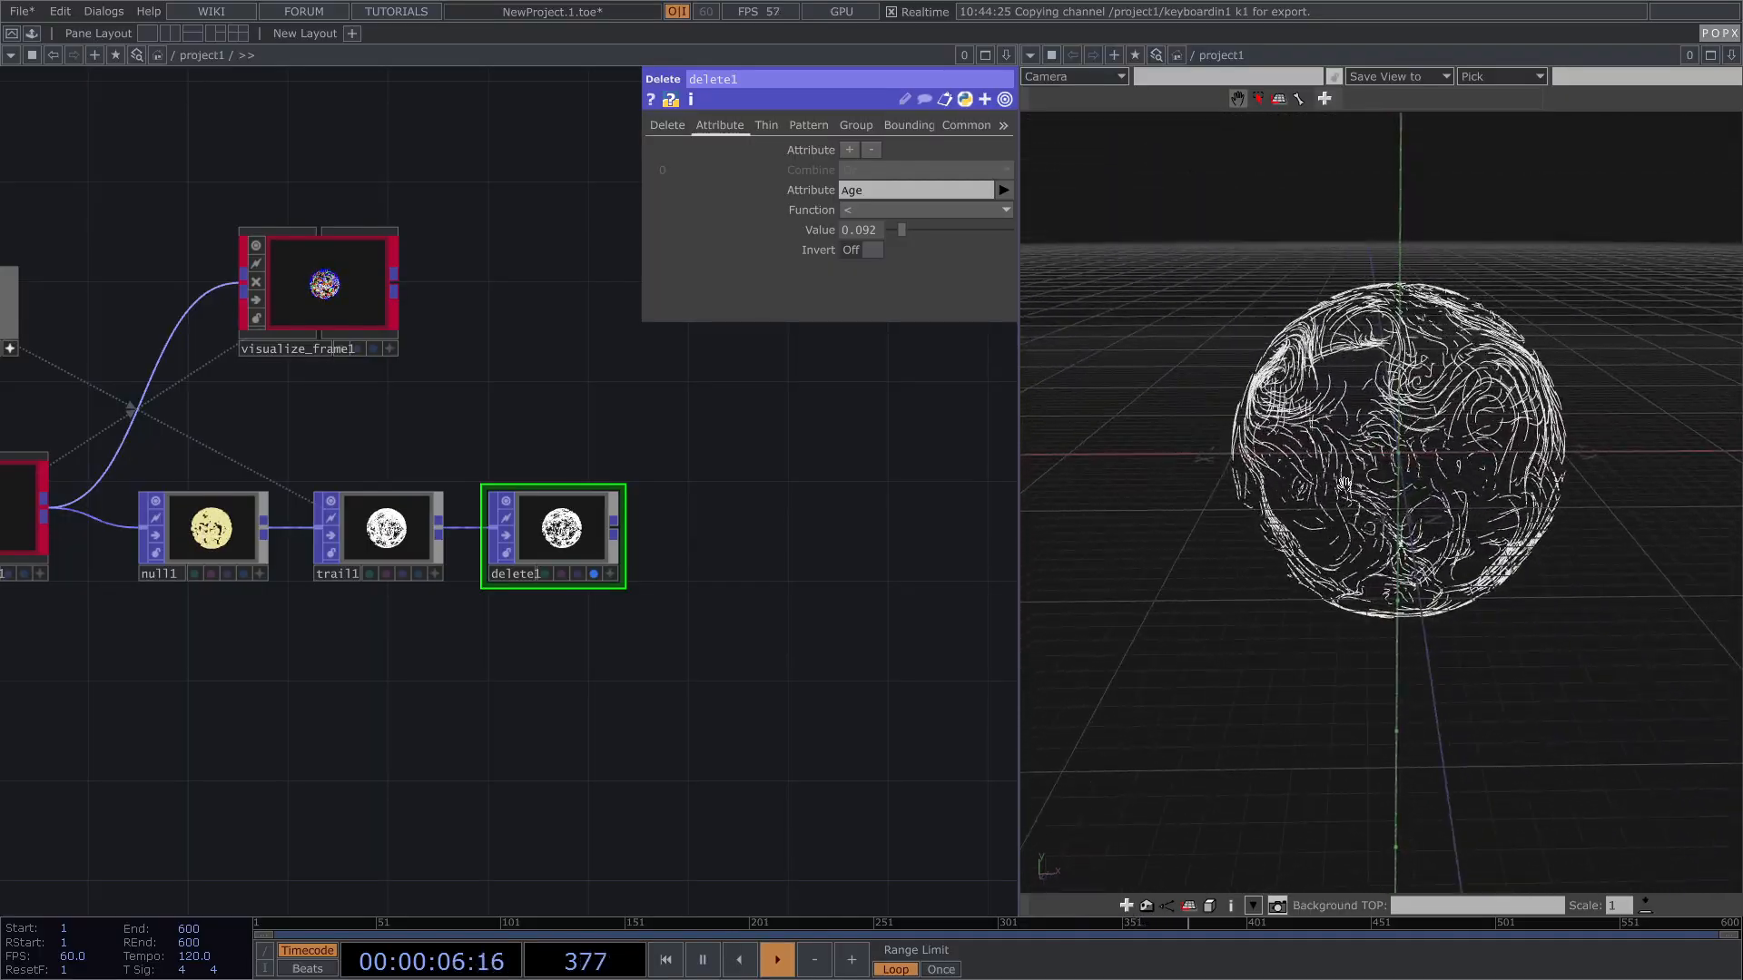
{"action": "scroll", "coordinate": [1408, 461], "scroll_direction": "up", "scroll_amount": 5}
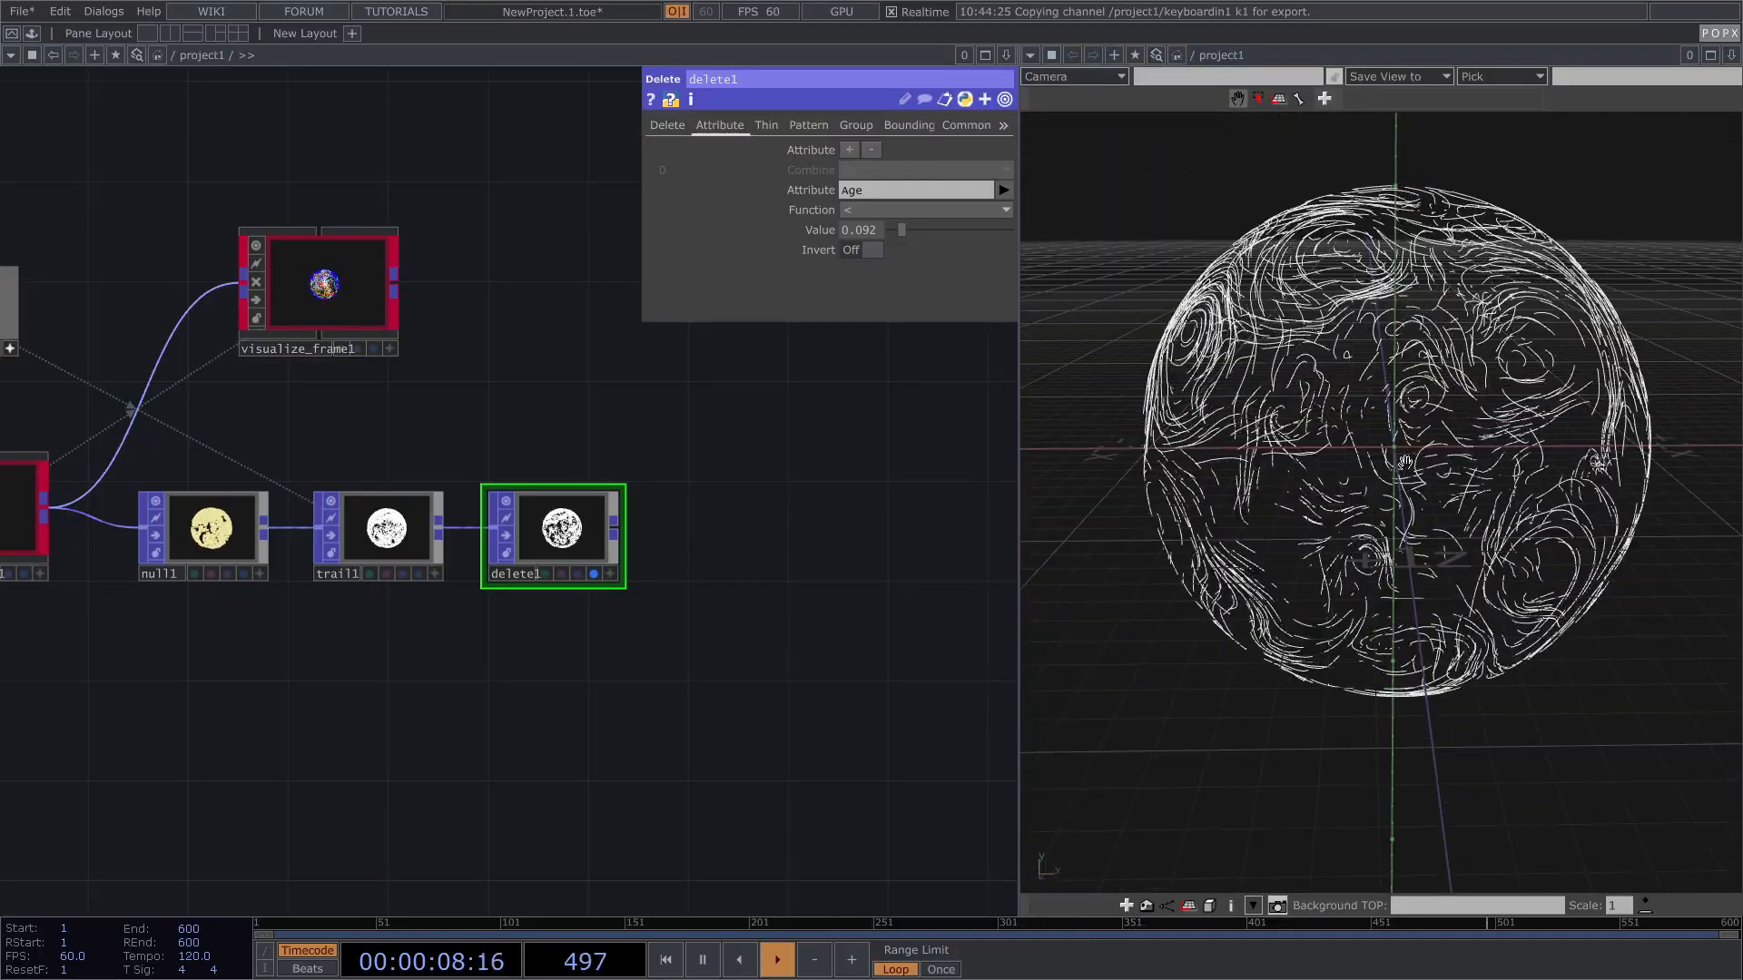
{"action": "right_click_drag", "start_coordinate": [1413, 438], "coordinate": [1409, 458]}
{"action": "left_click_drag", "start_coordinate": [762, 541], "coordinate": [797, 506]}
{"action": "left_click_drag", "start_coordinate": [724, 614], "coordinate": [774, 593]}
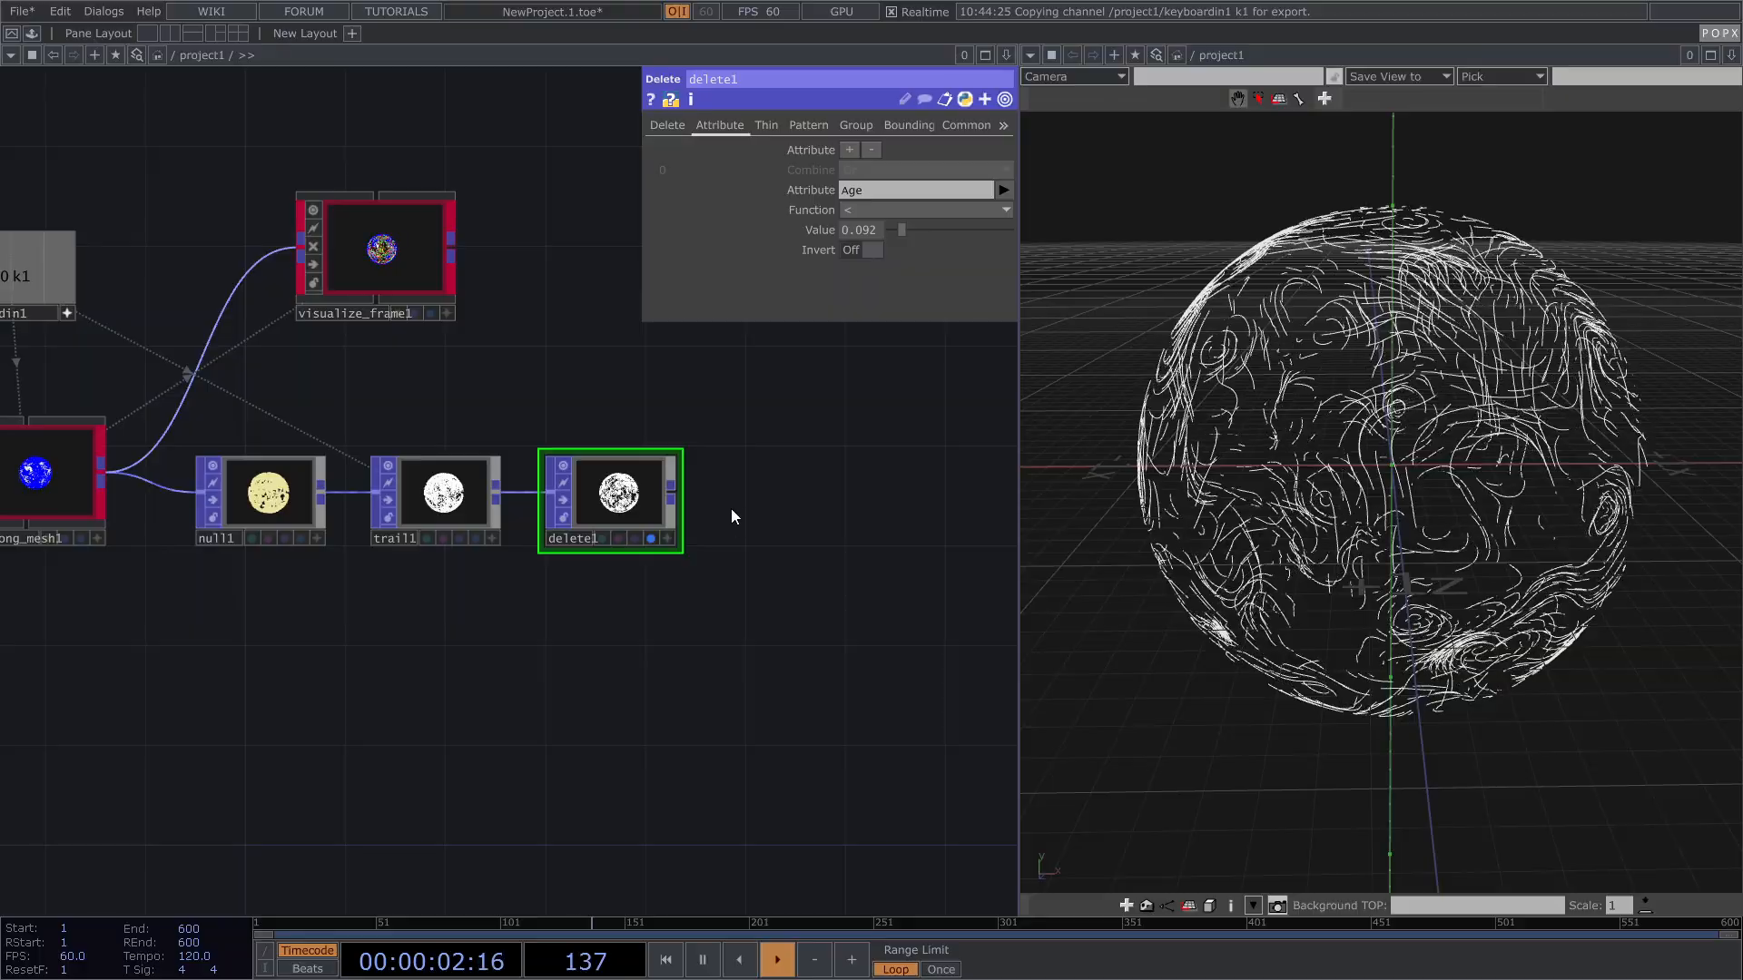
{"action": "scroll", "coordinate": [618, 510], "scroll_direction": "up", "scroll_amount": 5}
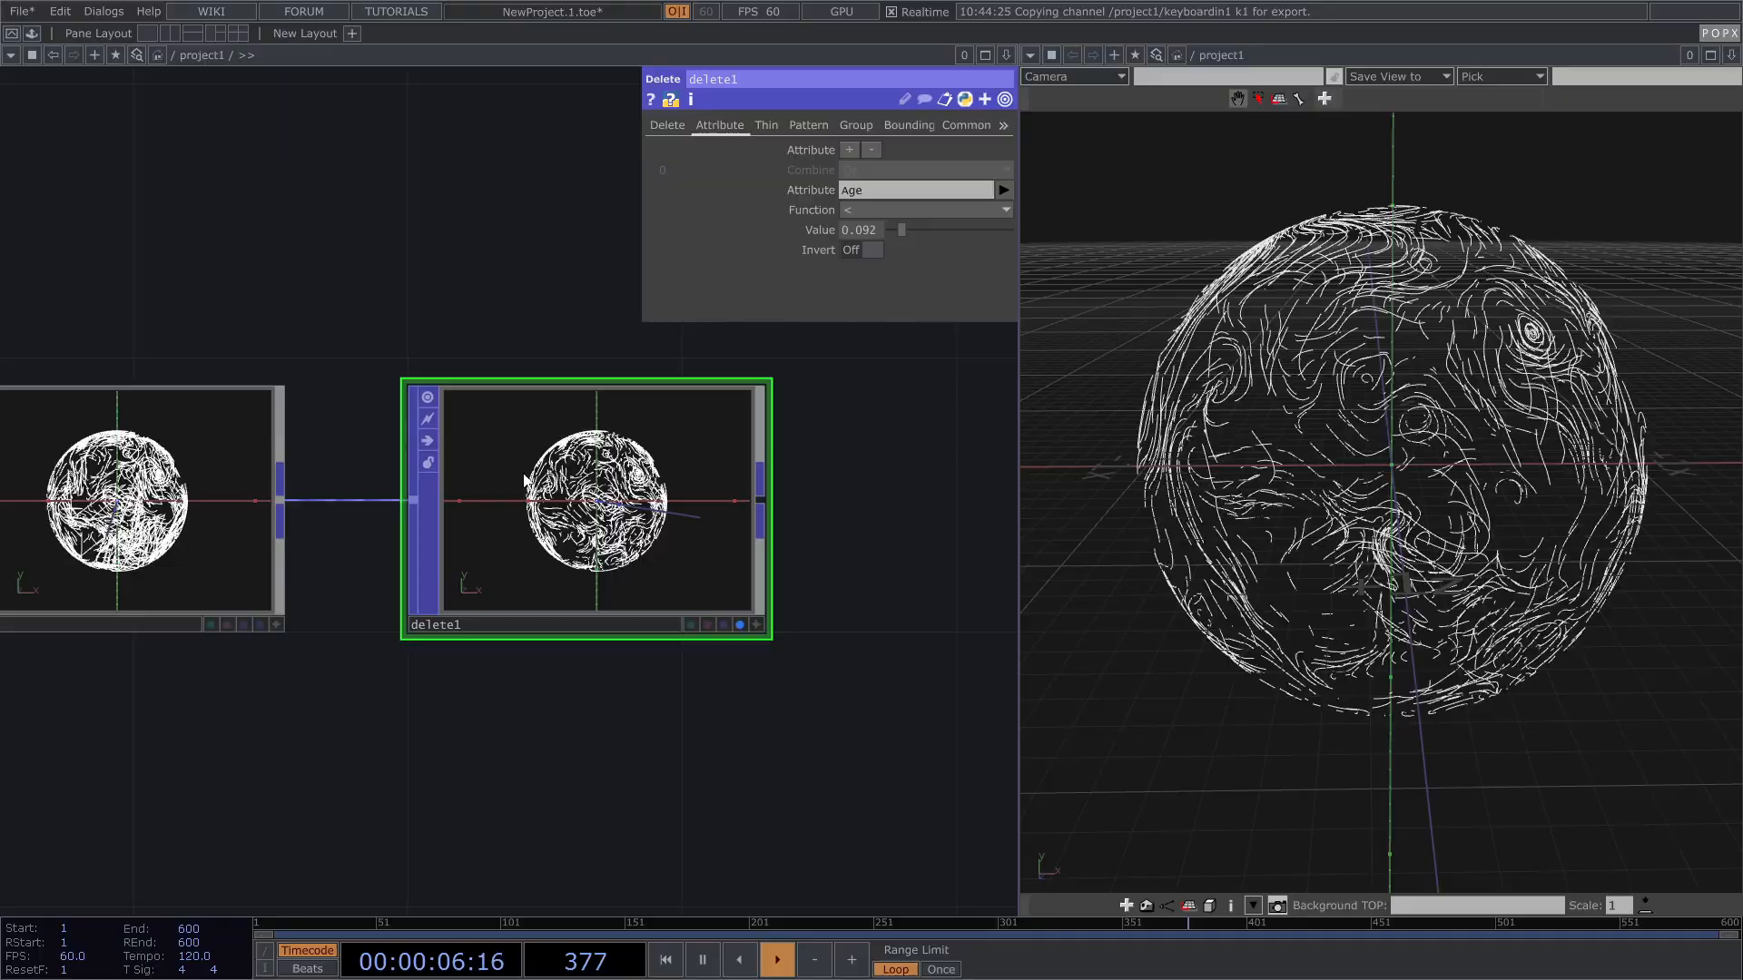
{"action": "scroll", "coordinate": [503, 513], "scroll_direction": "down", "scroll_amount": 5}
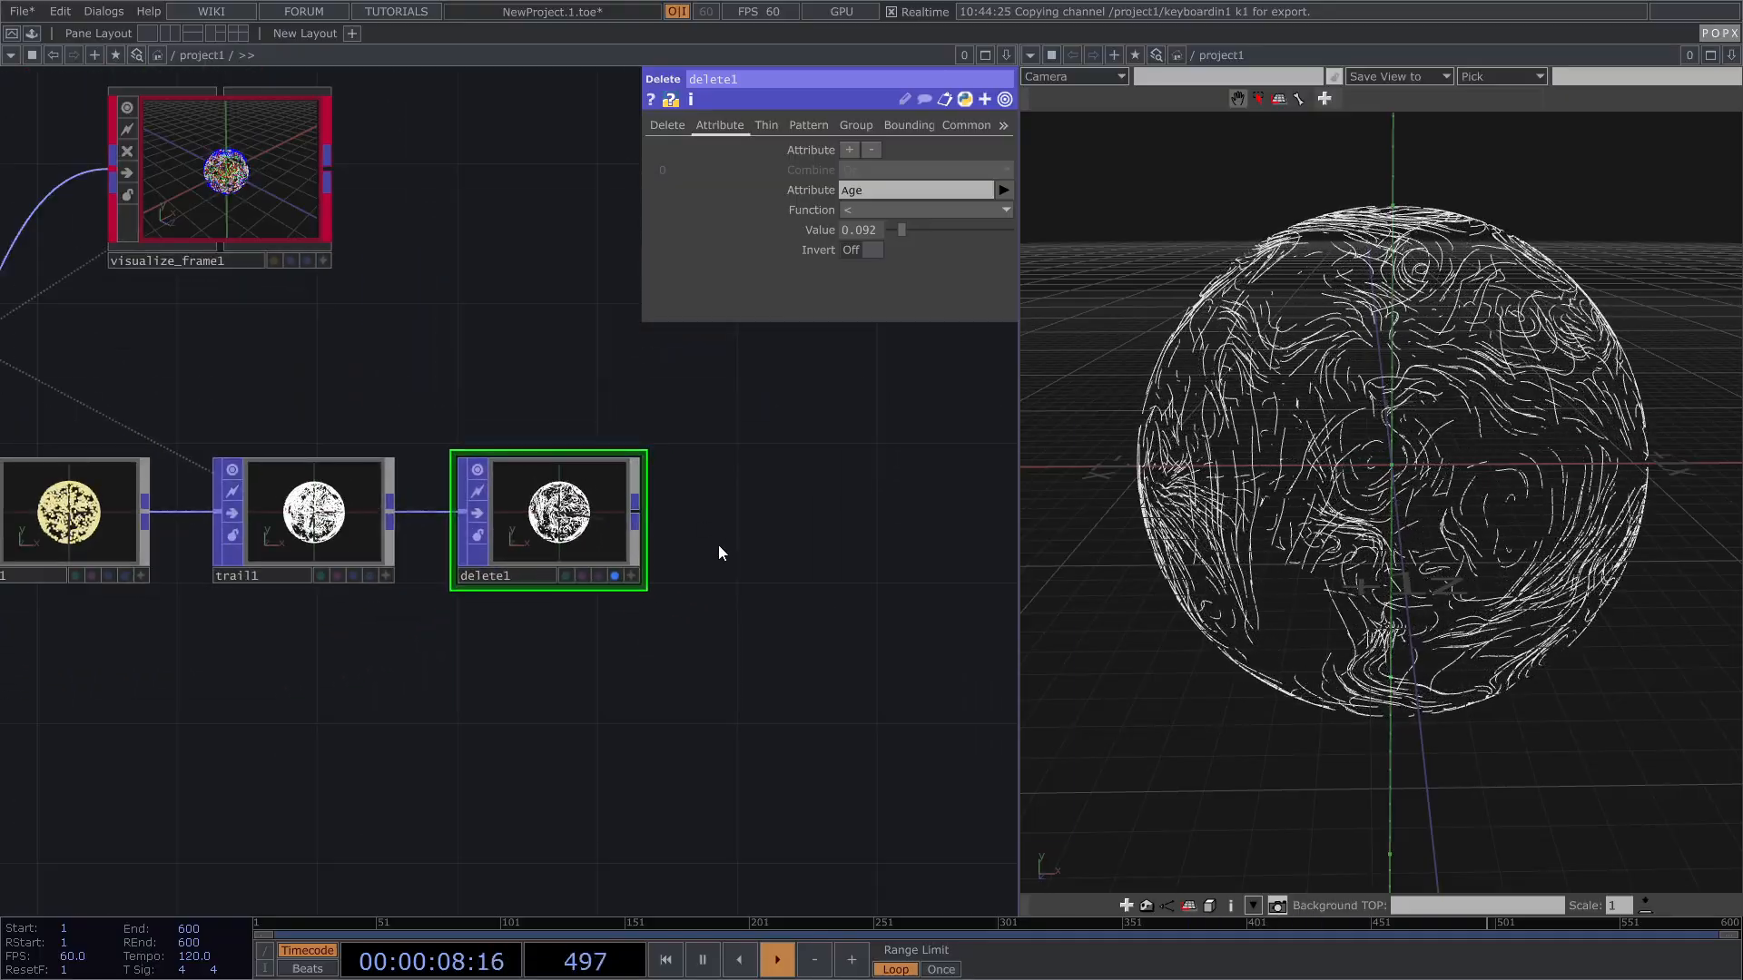
{"action": "key", "text": "Tab"}
Step: Create a POPX To node (popxto1) and wire delete1's output into it
{"action": "left_click", "coordinate": [650, 316]}
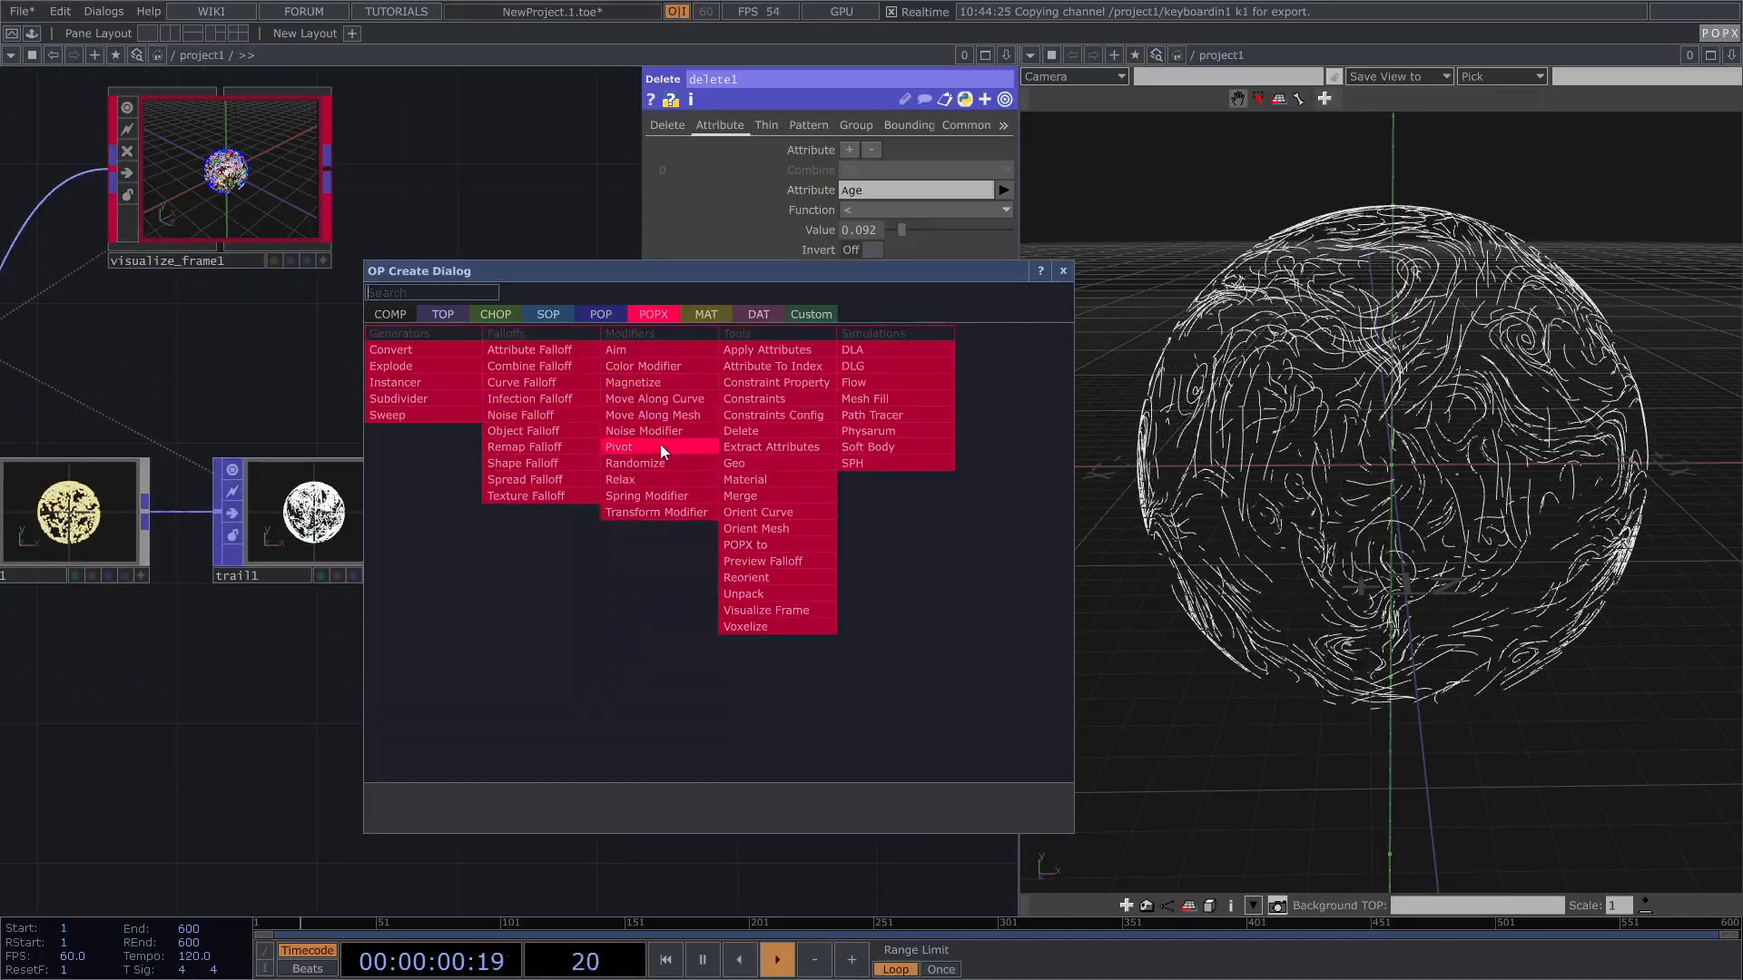
{"action": "left_click", "coordinate": [761, 545]}
{"action": "left_click", "coordinate": [824, 504]}
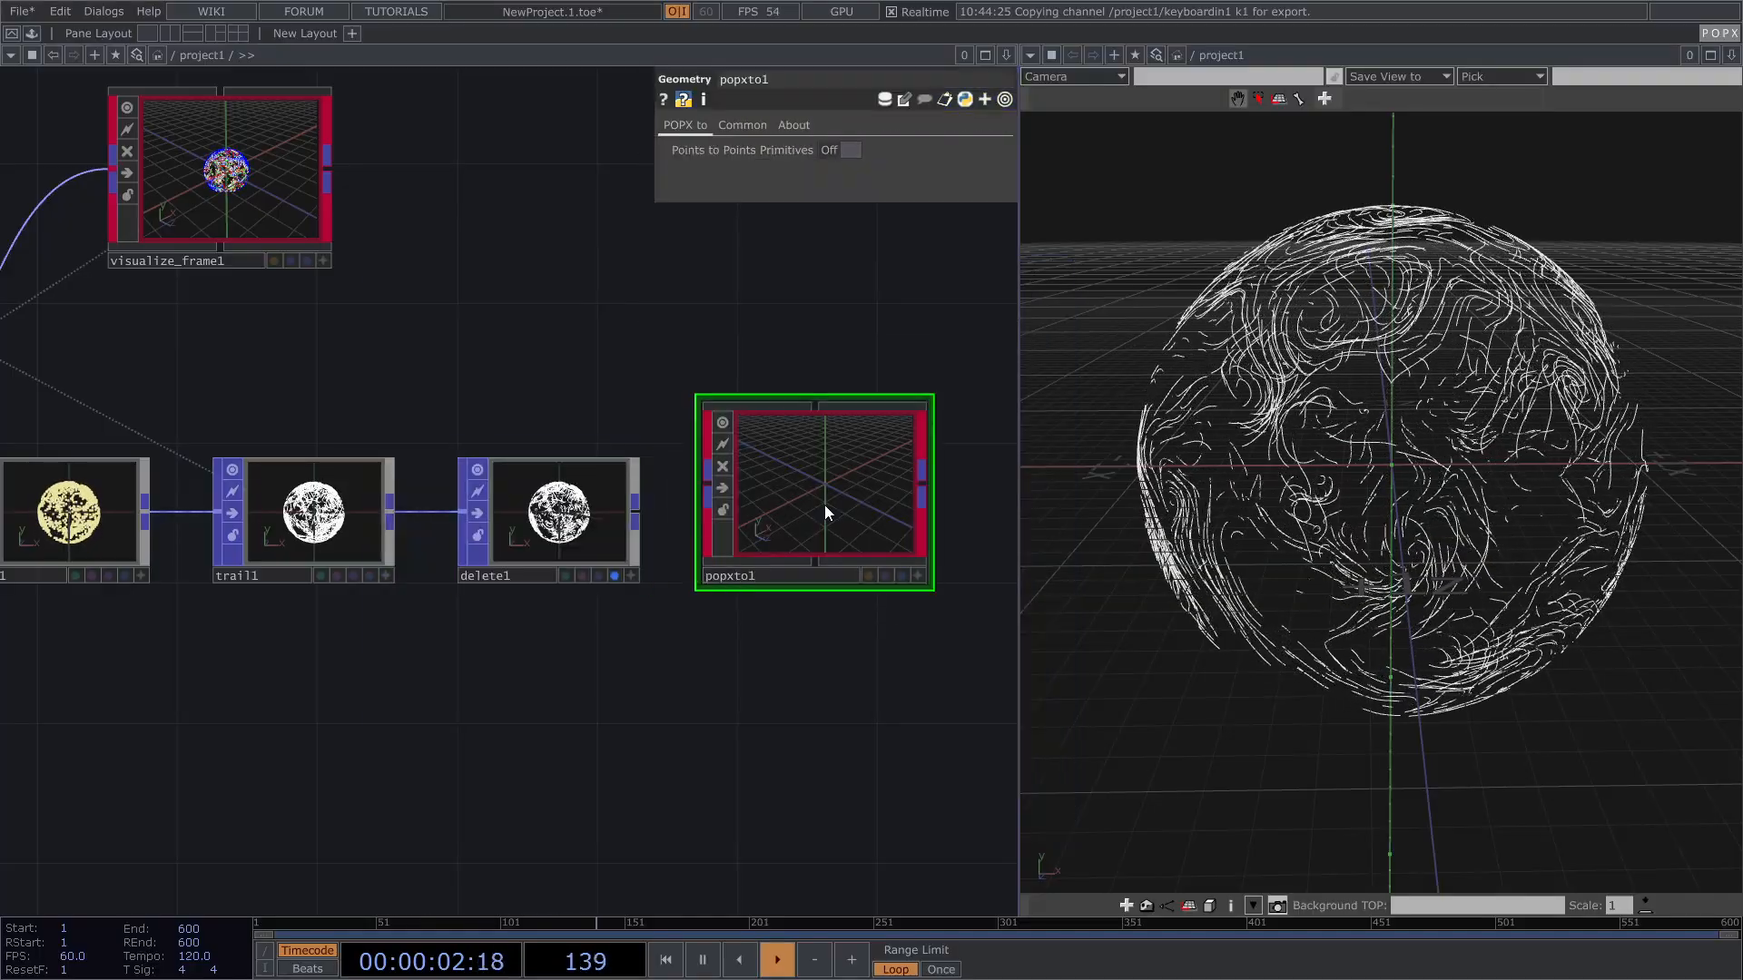
{"action": "scroll", "coordinate": [570, 428], "scroll_direction": "right", "scroll_amount": 1}
{"action": "left_click_drag", "start_coordinate": [596, 506], "coordinate": [666, 485]}
Step: Pan the network to show move_along_mesh1 and orient_mesh1, then centre popxto1 with room beside it
{"action": "scroll", "coordinate": [817, 490], "scroll_direction": "up", "scroll_amount": 6}
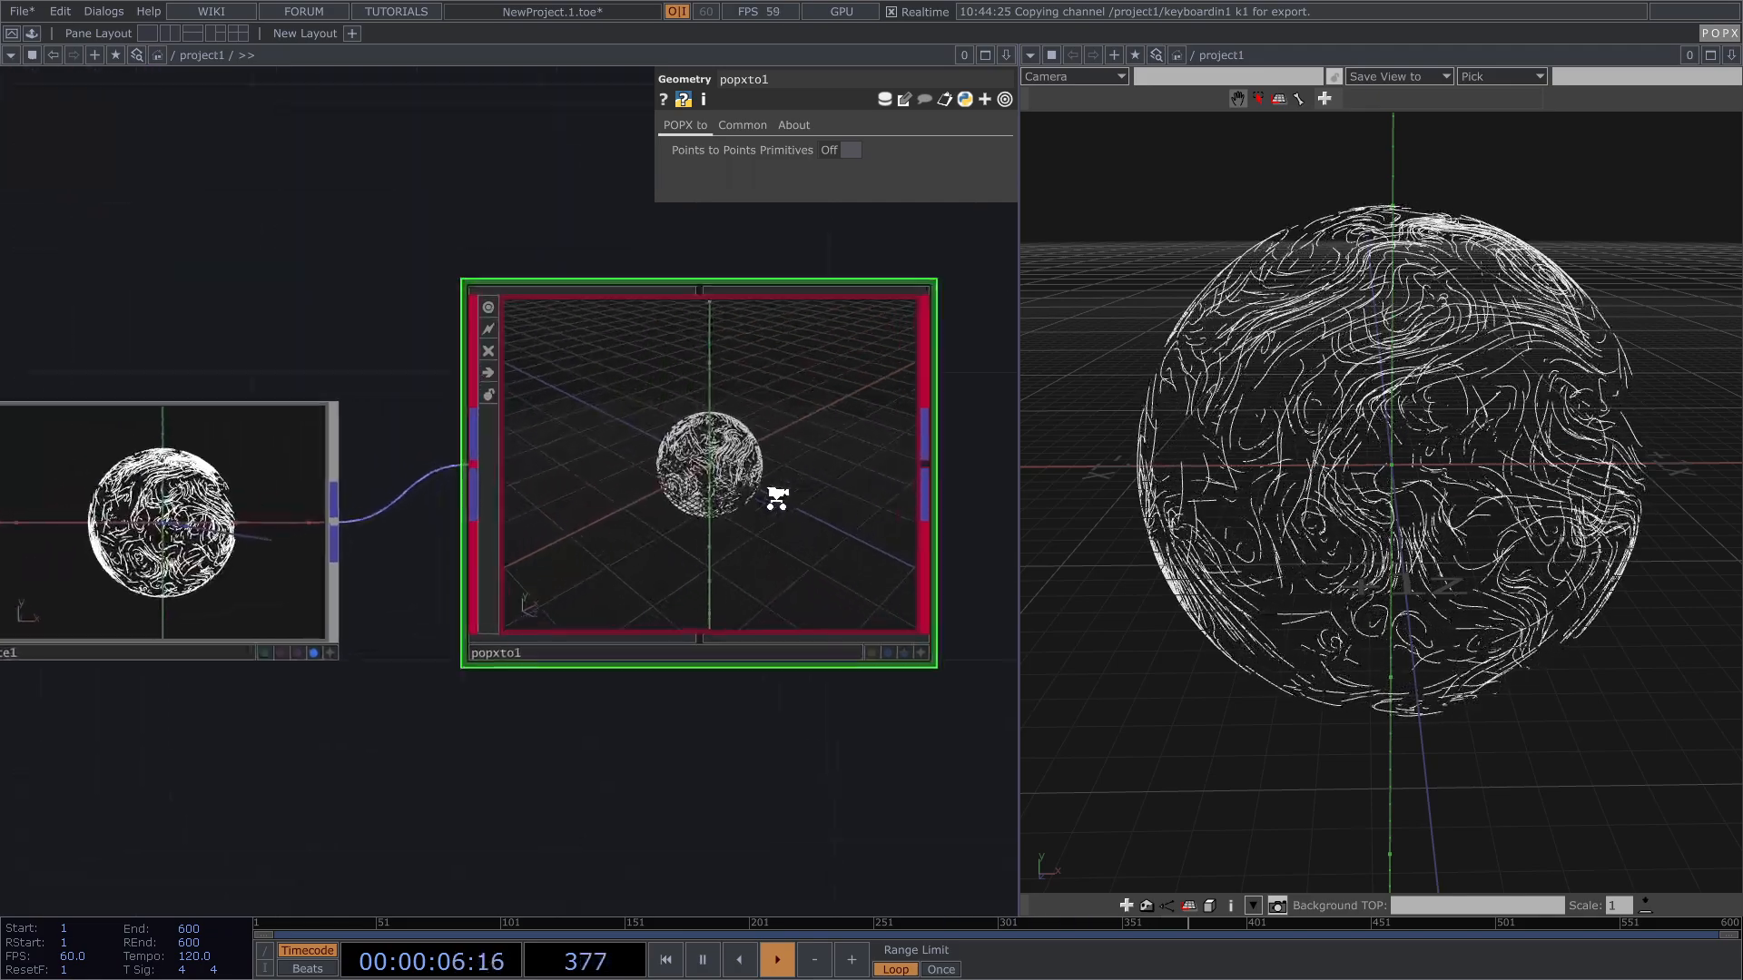
{"action": "scroll", "coordinate": [659, 466], "scroll_direction": "down", "scroll_amount": 6}
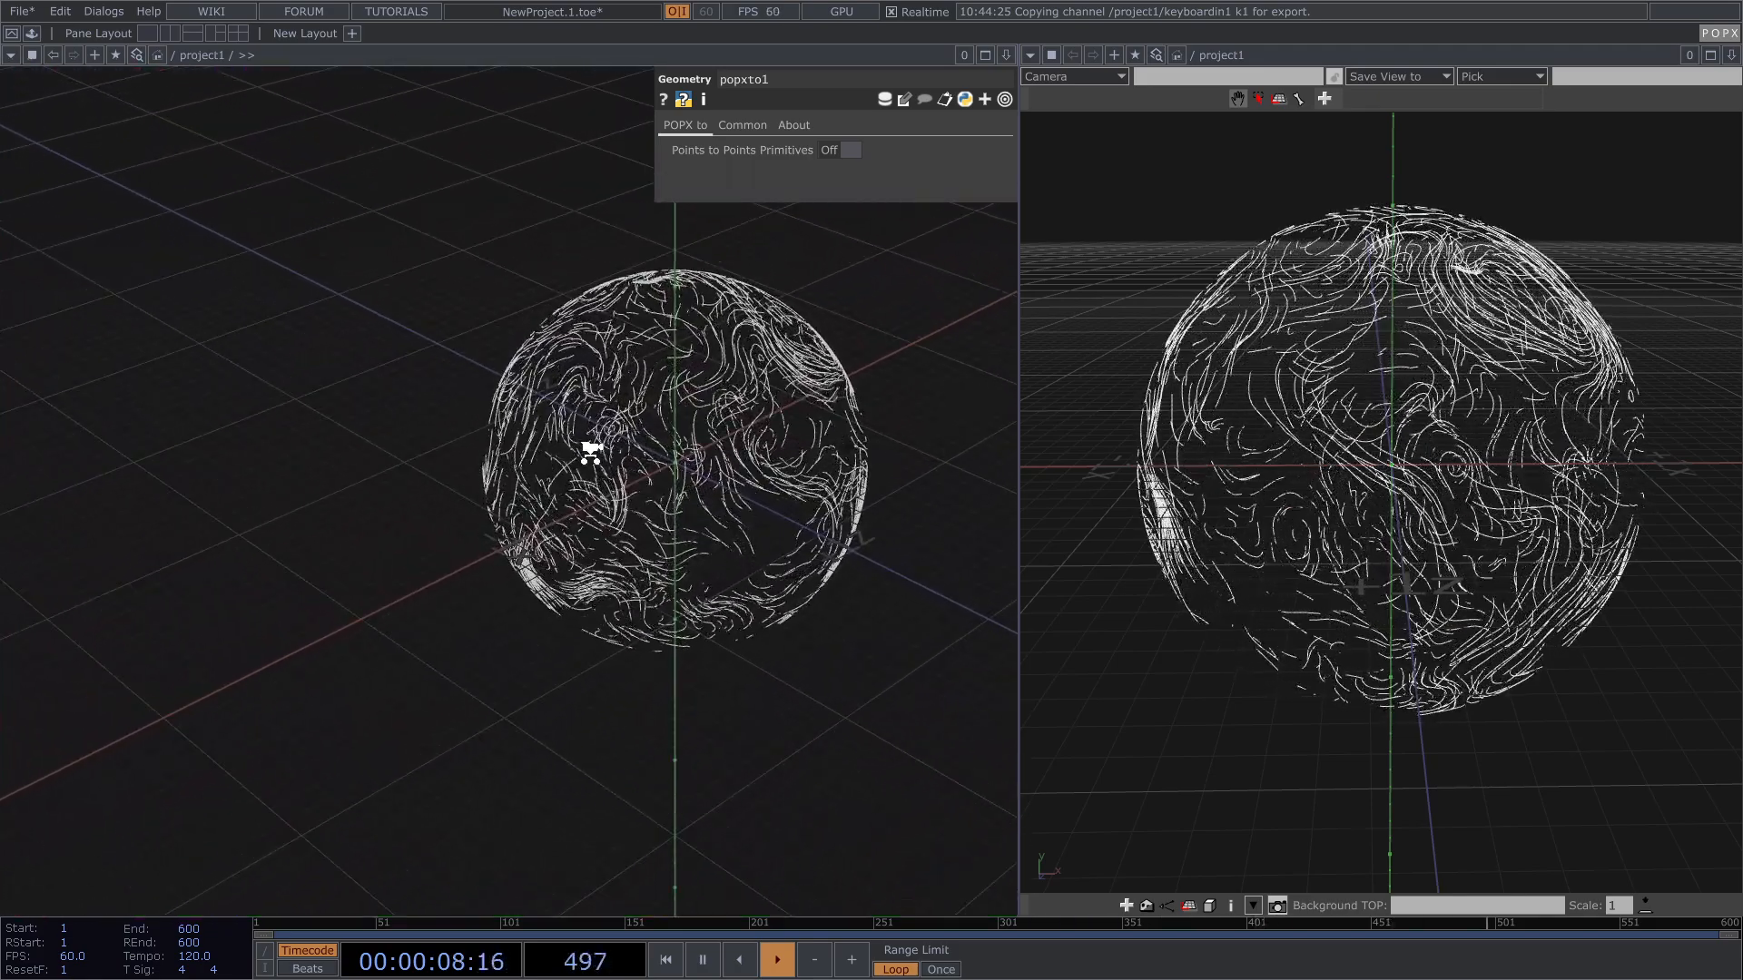
{"action": "left_click_drag", "start_coordinate": [419, 353], "coordinate": [504, 358]}
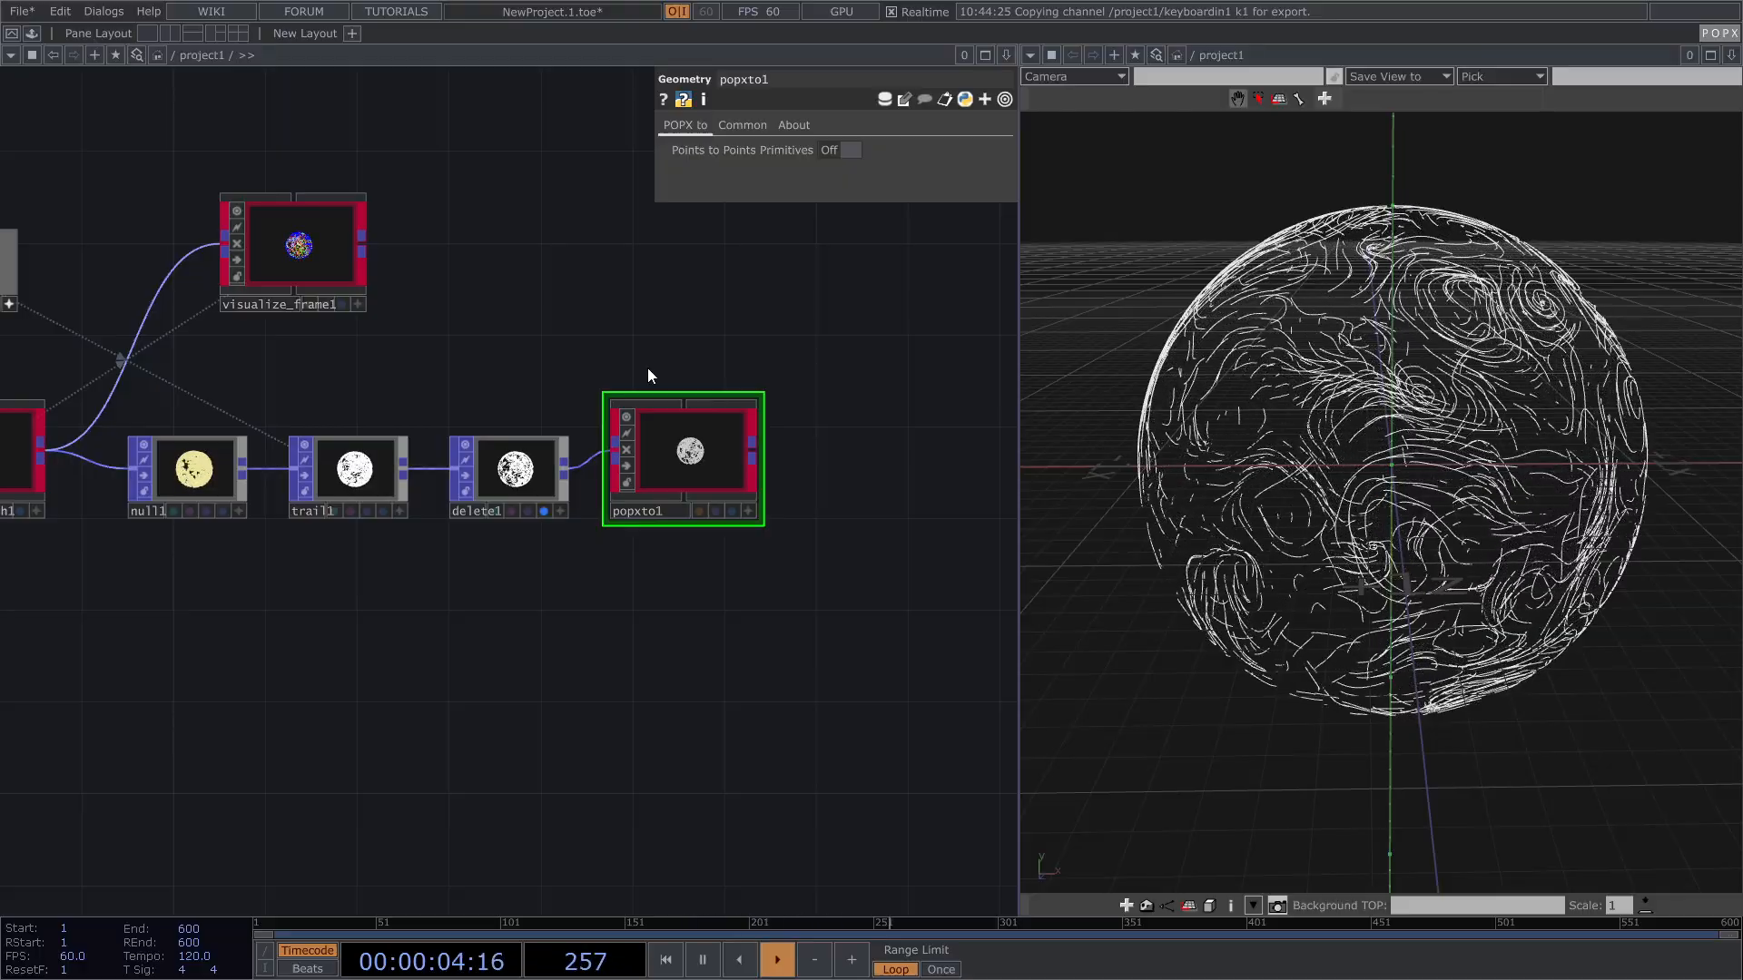
{"action": "left_click_drag", "start_coordinate": [593, 345], "coordinate": [889, 335]}
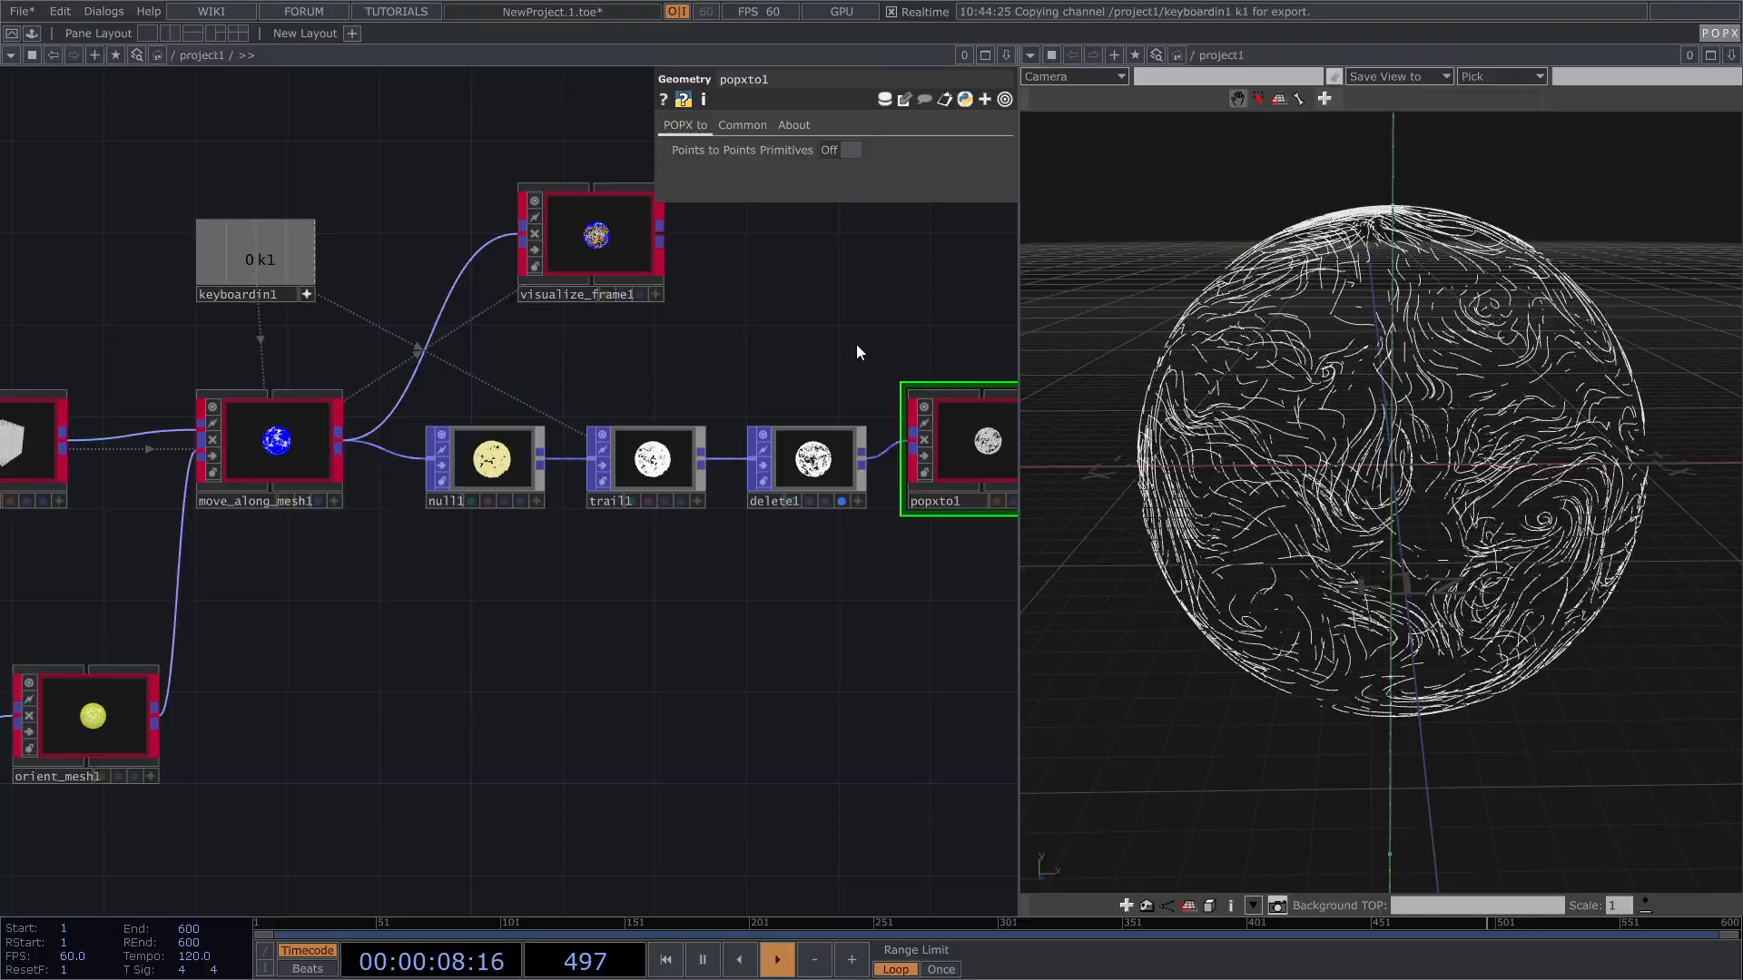
{"action": "left_click_drag", "start_coordinate": [689, 346], "coordinate": [428, 363]}
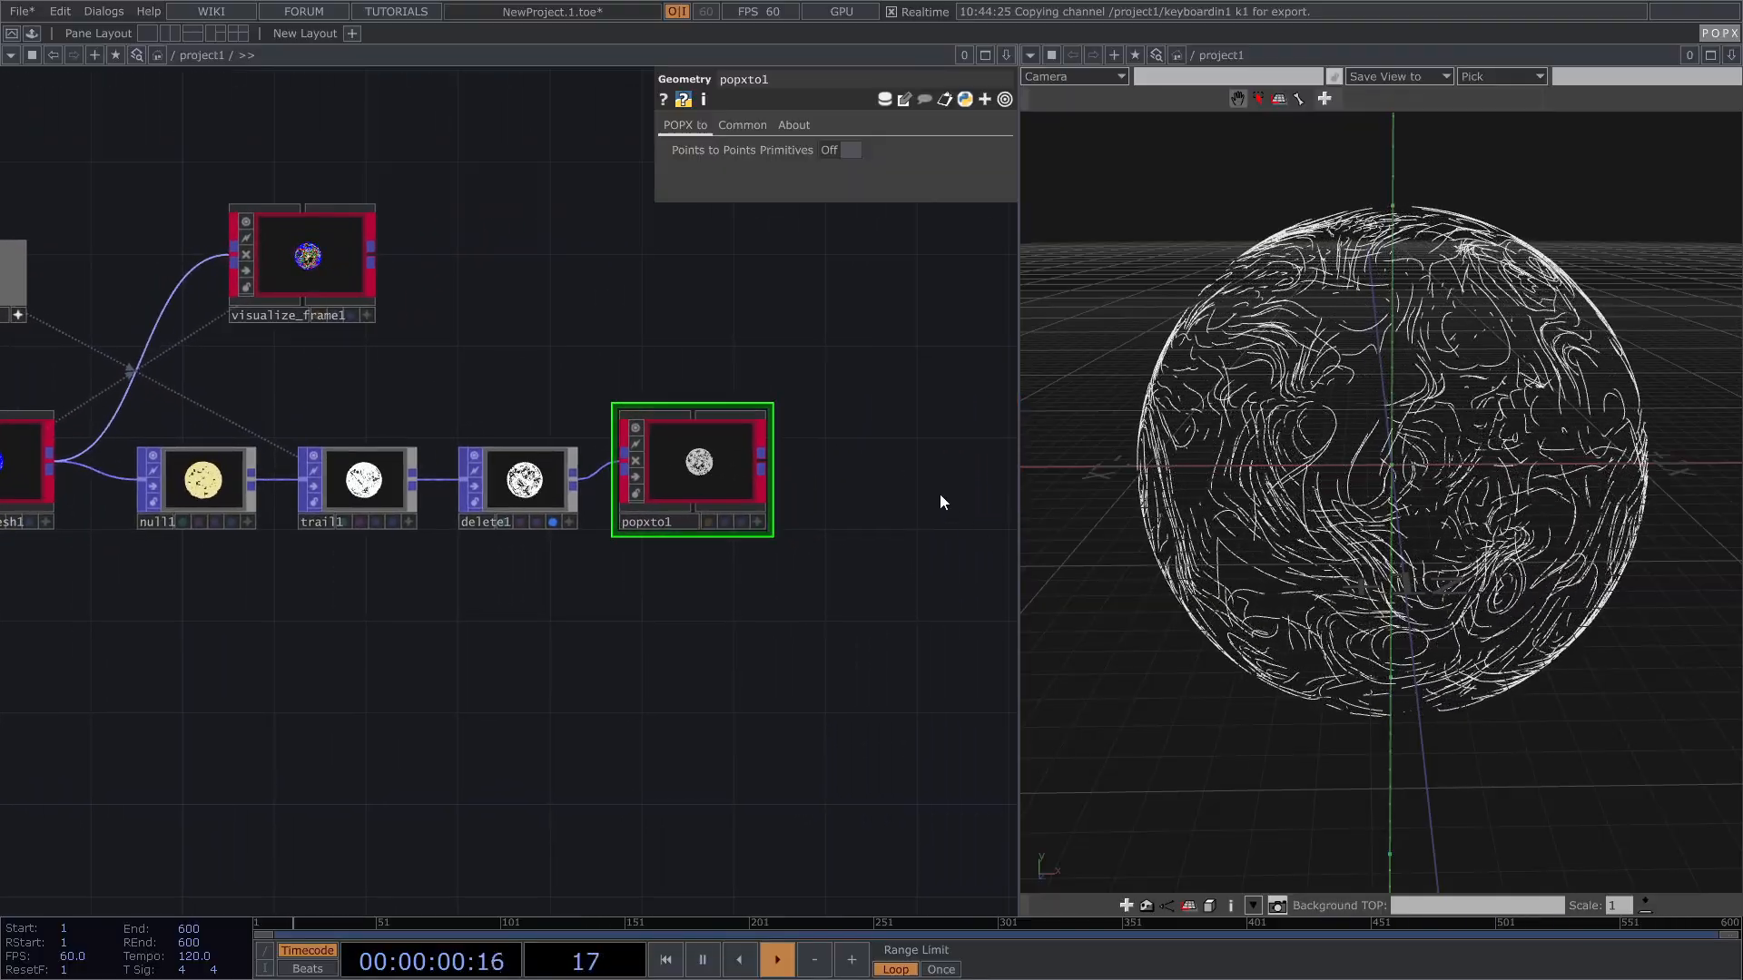
{"action": "left_click_drag", "start_coordinate": [881, 461], "coordinate": [754, 493]}
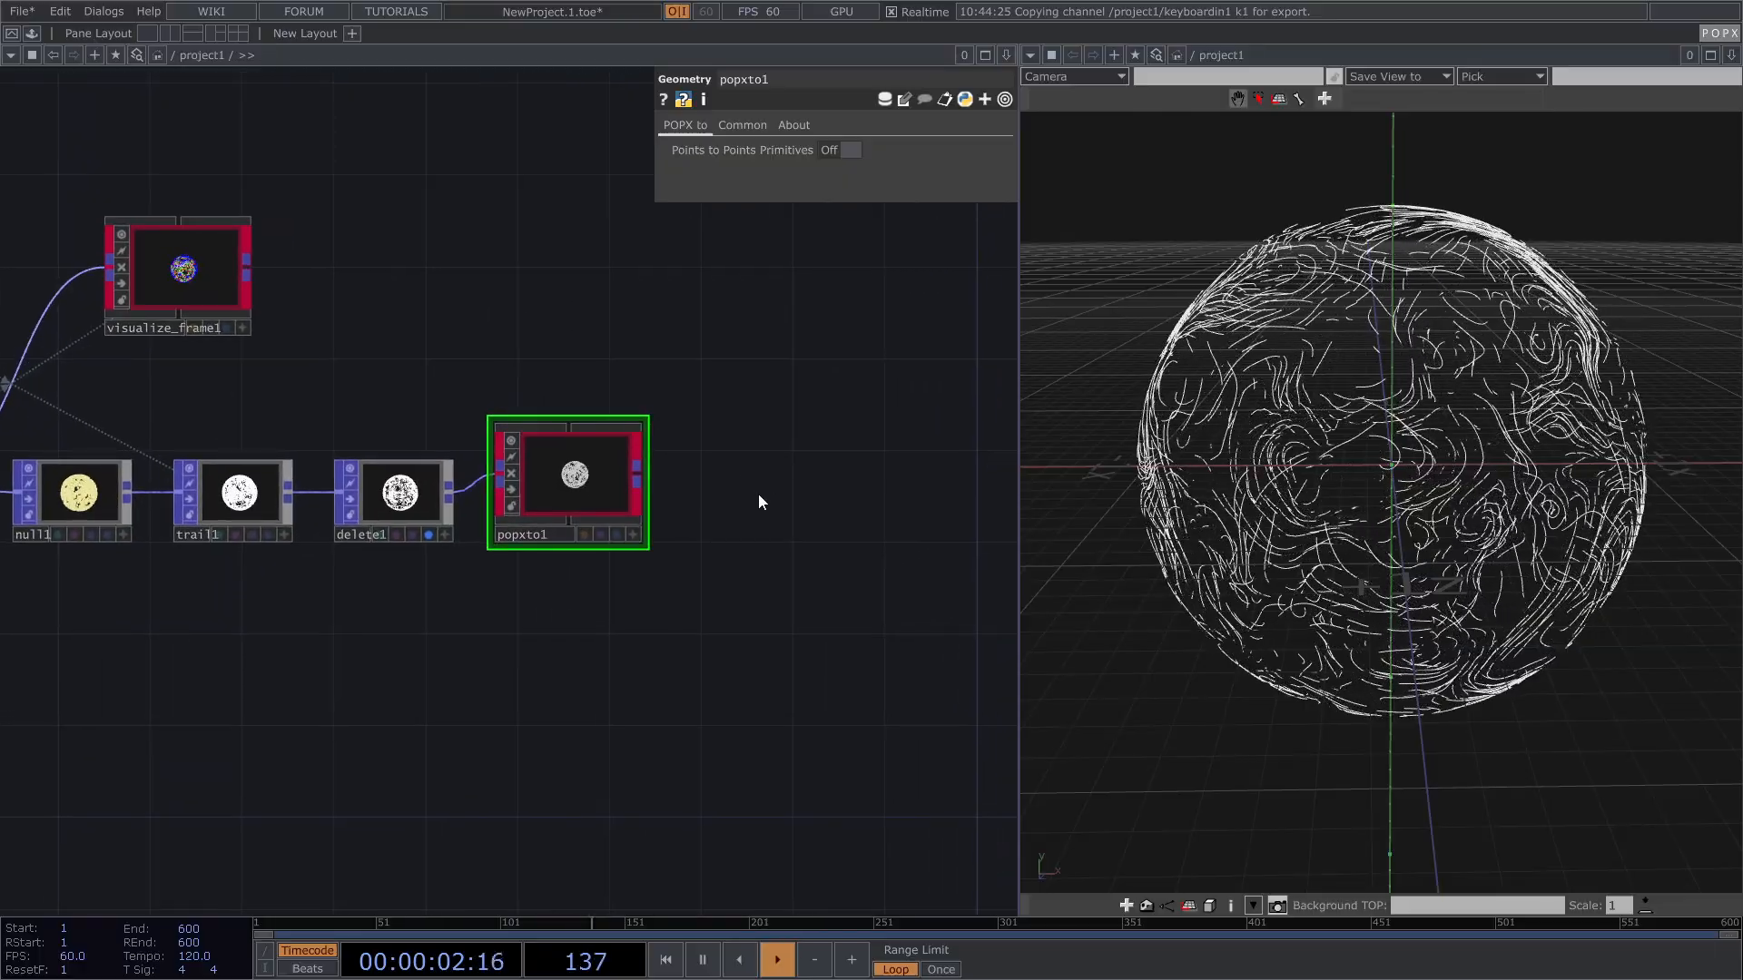
{"action": "key", "text": "Tab"}
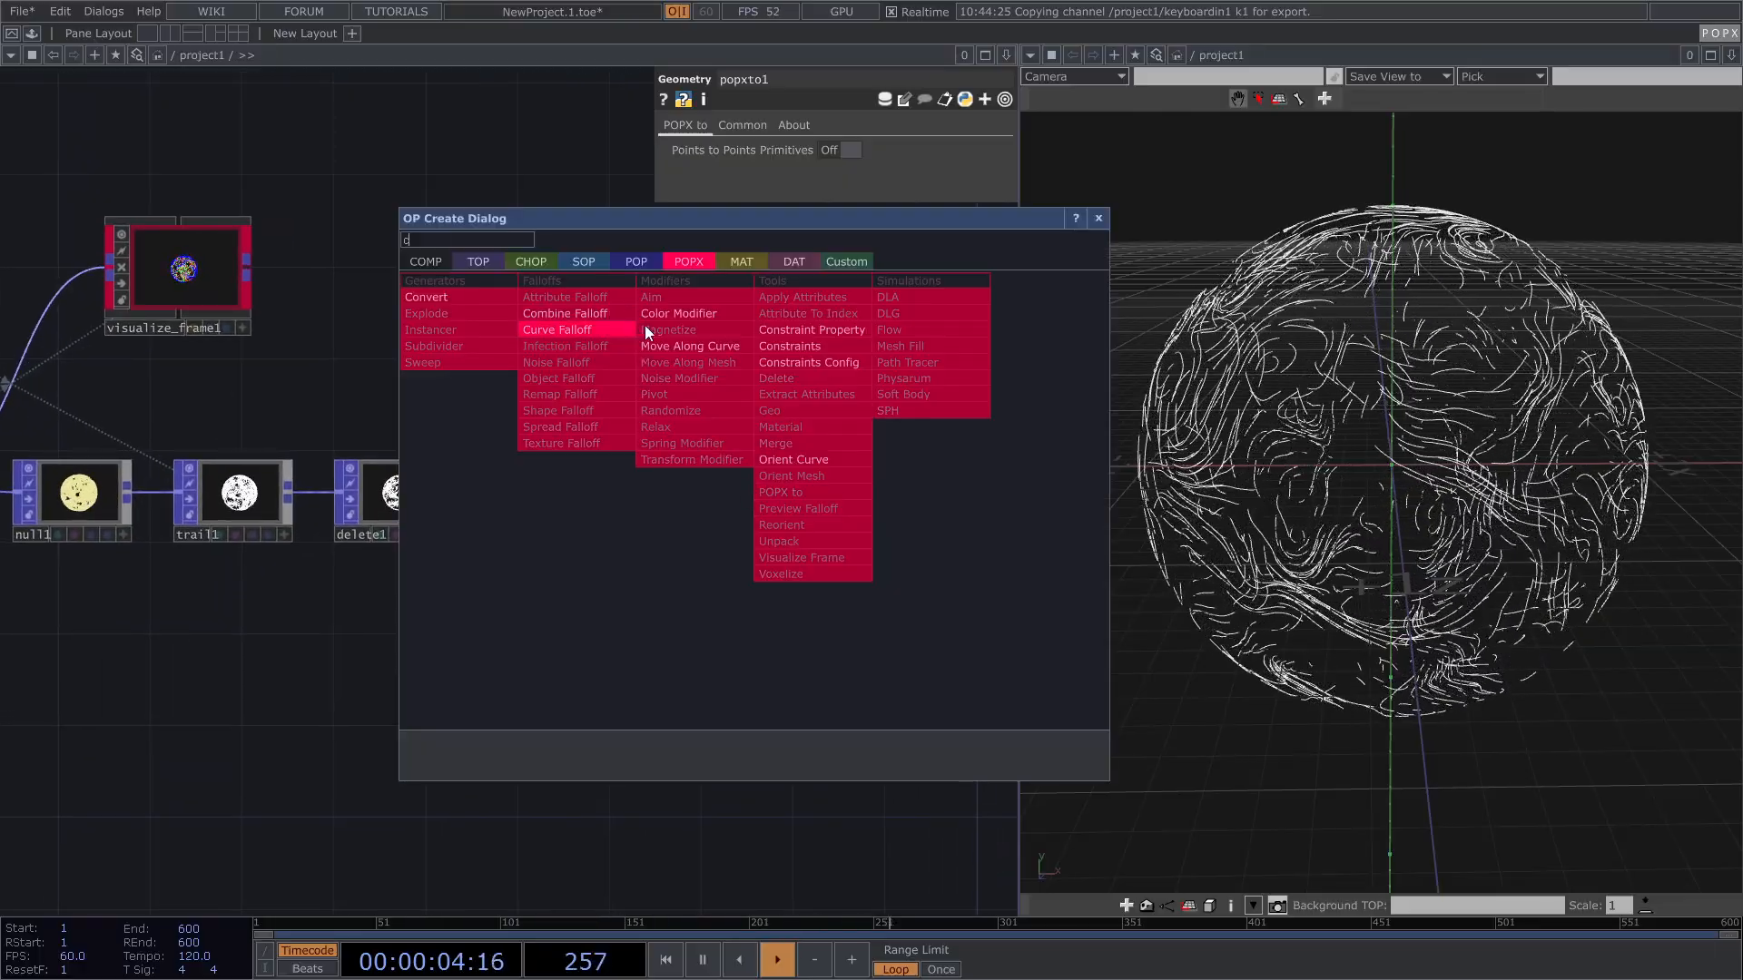
Step: Place color_modifier1 fed by popxto1 and turn off delete1's display flag
{"action": "key", "text": "Escape"}
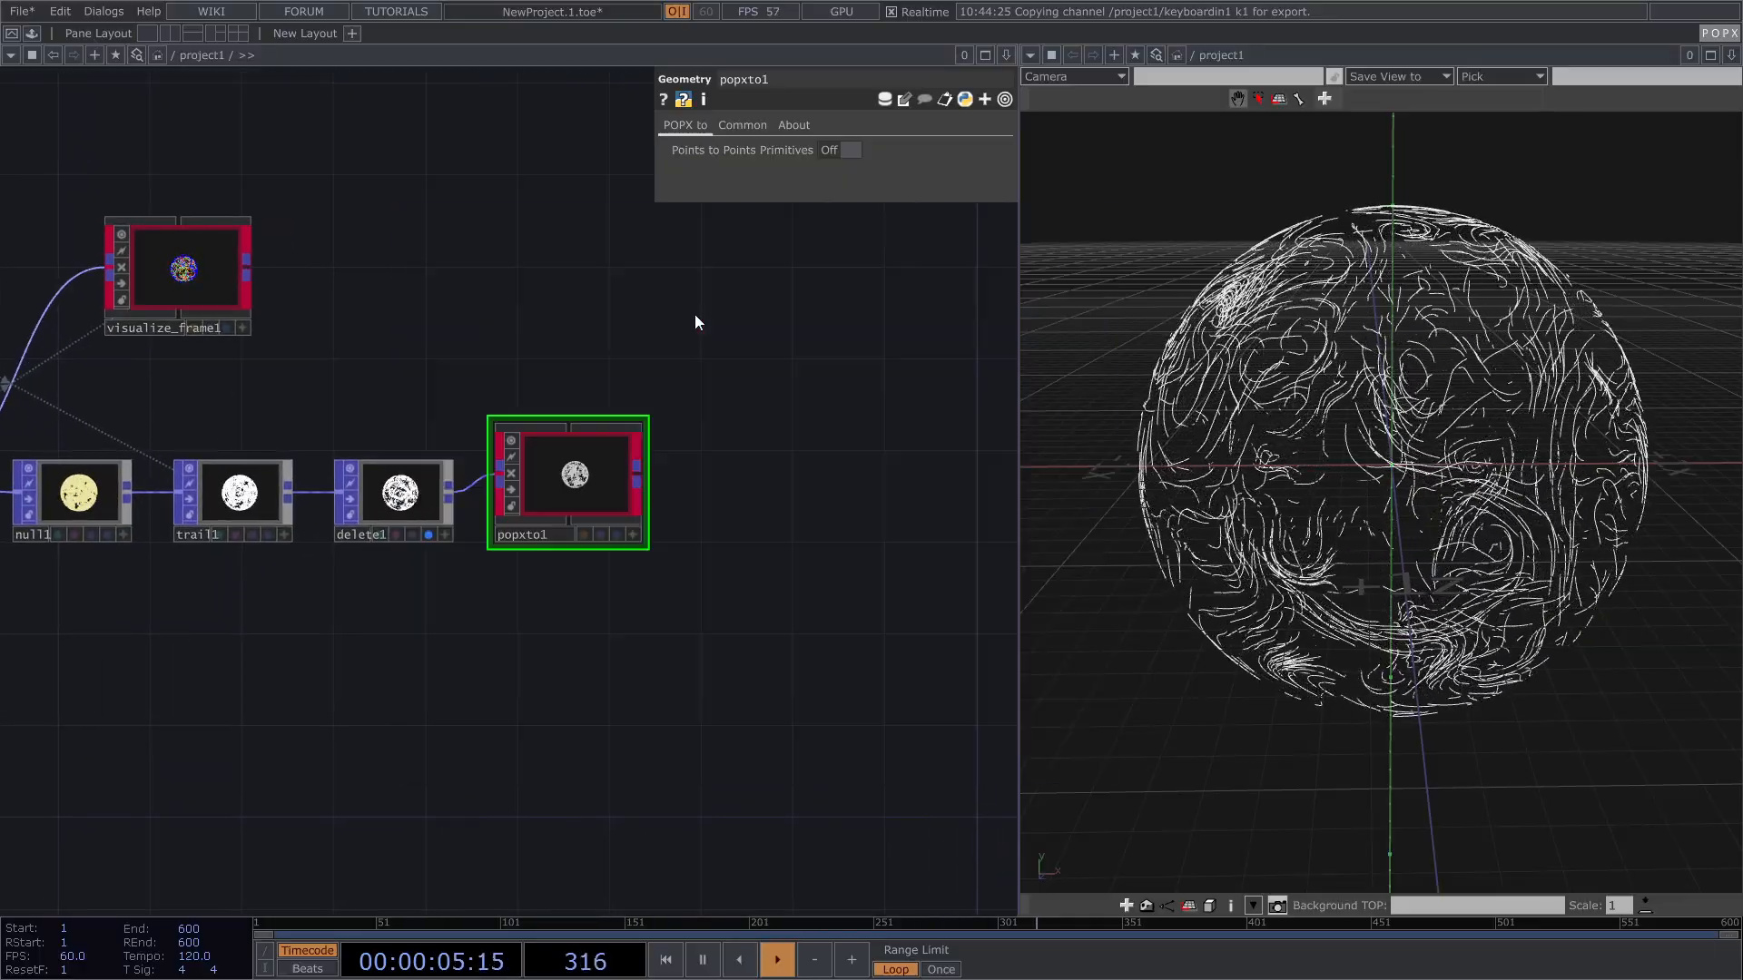
{"action": "left_click", "coordinate": [775, 484]}
{"action": "left_click_drag", "start_coordinate": [646, 475], "coordinate": [705, 474]}
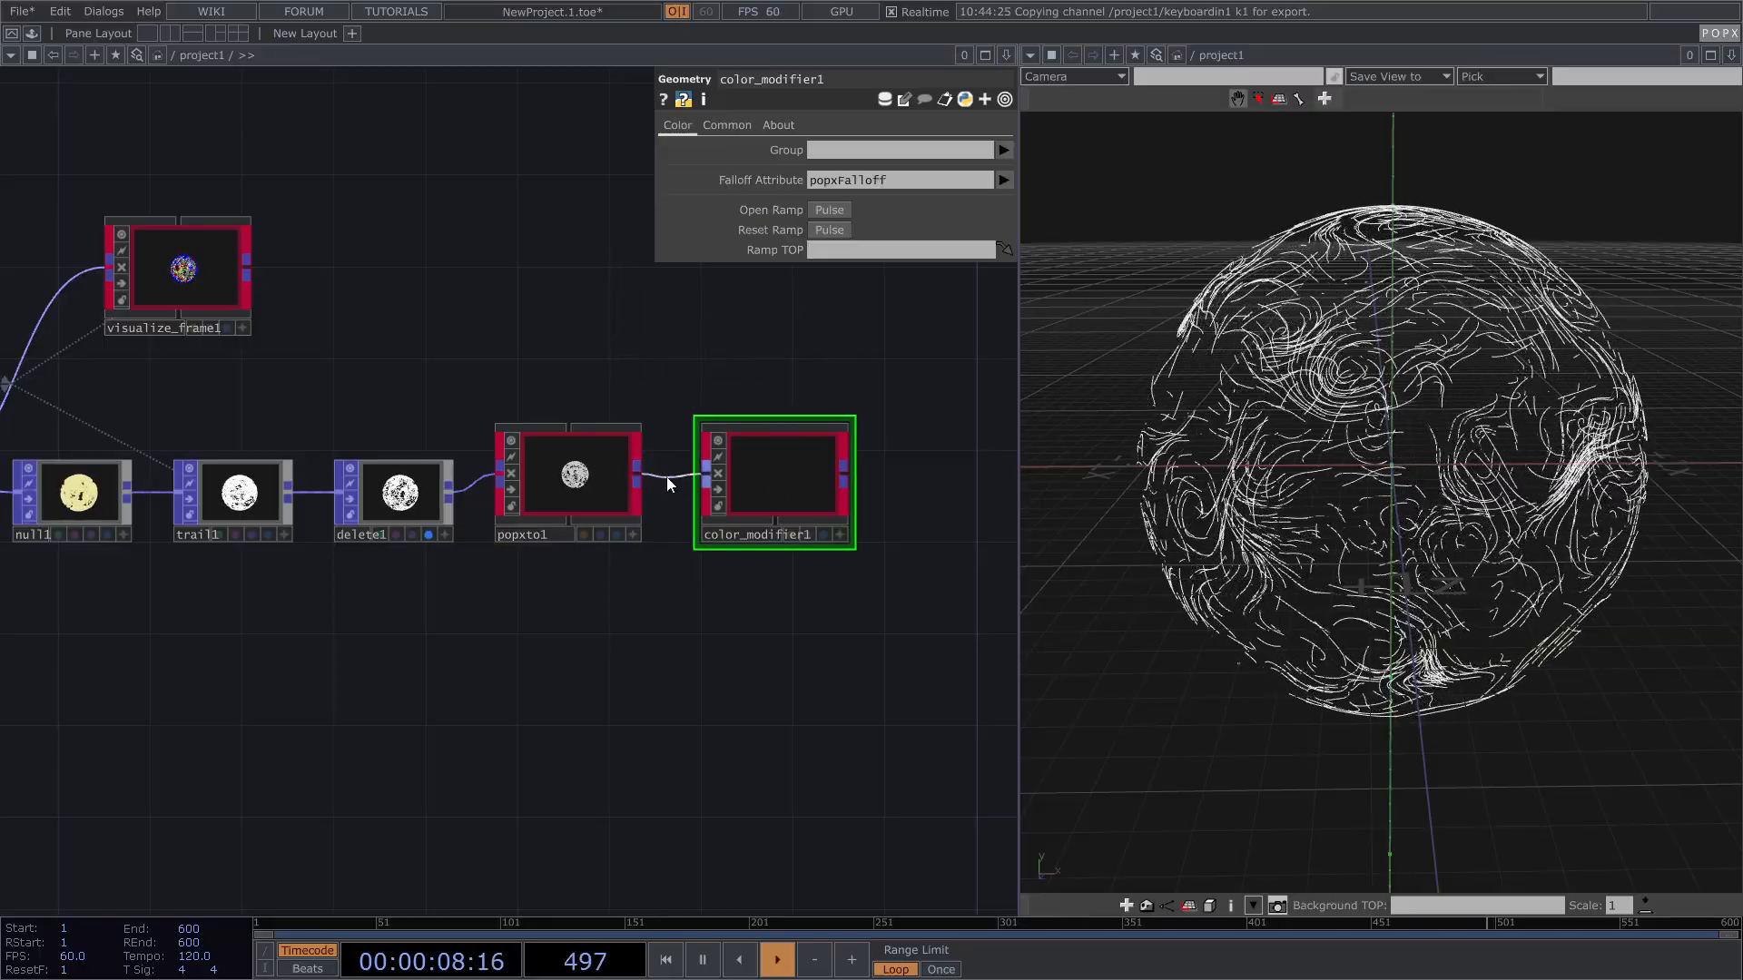
{"action": "left_click", "coordinate": [429, 534]}
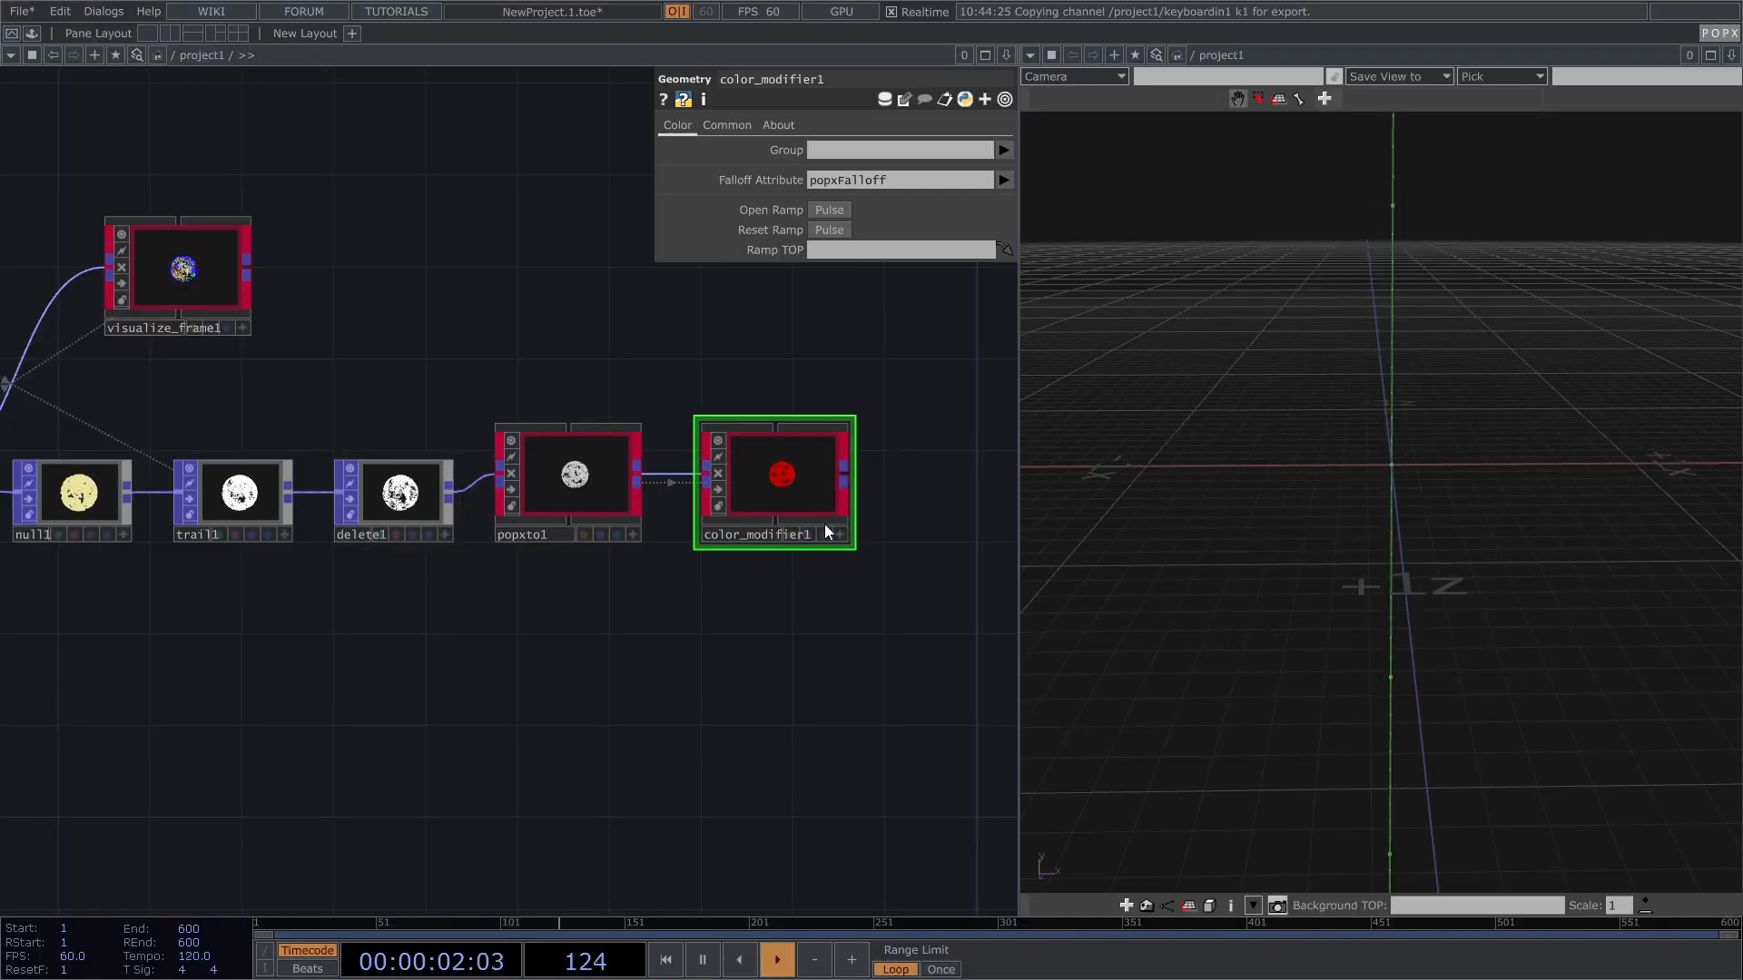
Step: Pan and zoom the network to frame popxto1 and color_modifier1
{"action": "left_click_drag", "start_coordinate": [820, 357], "coordinate": [783, 364]}
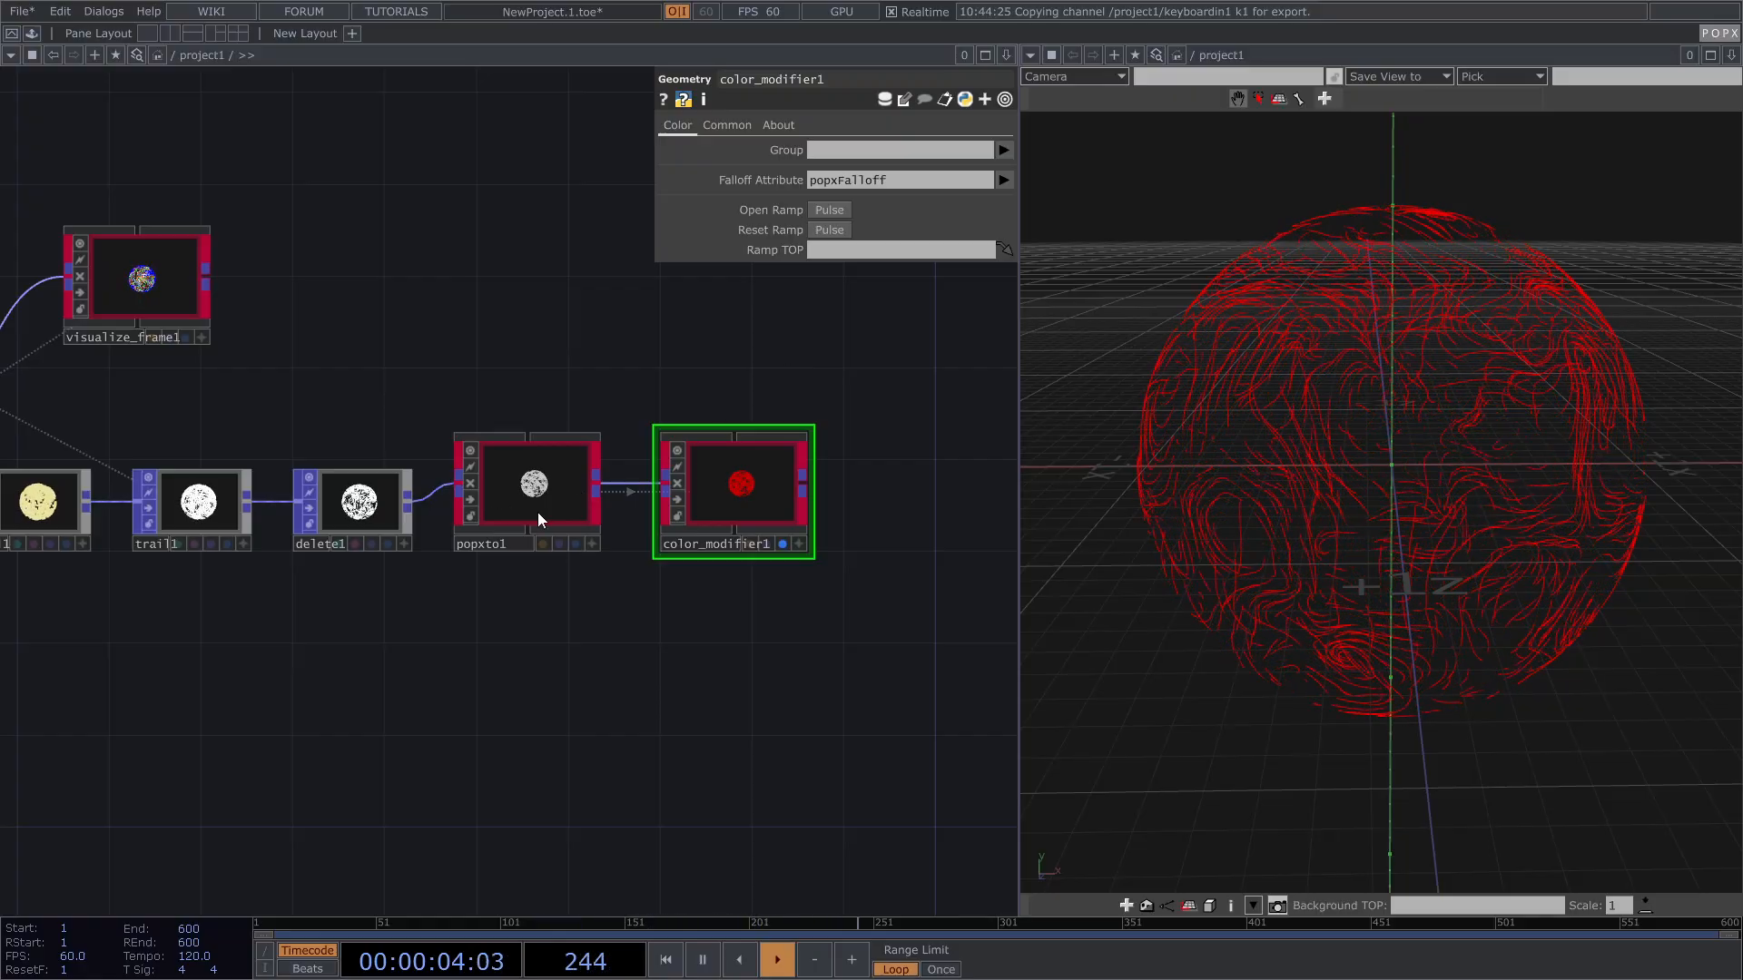
{"action": "scroll", "coordinate": [722, 487], "scroll_direction": "up", "scroll_amount": 2}
{"action": "scroll", "coordinate": [193, 515], "scroll_direction": "up", "scroll_amount": 1}
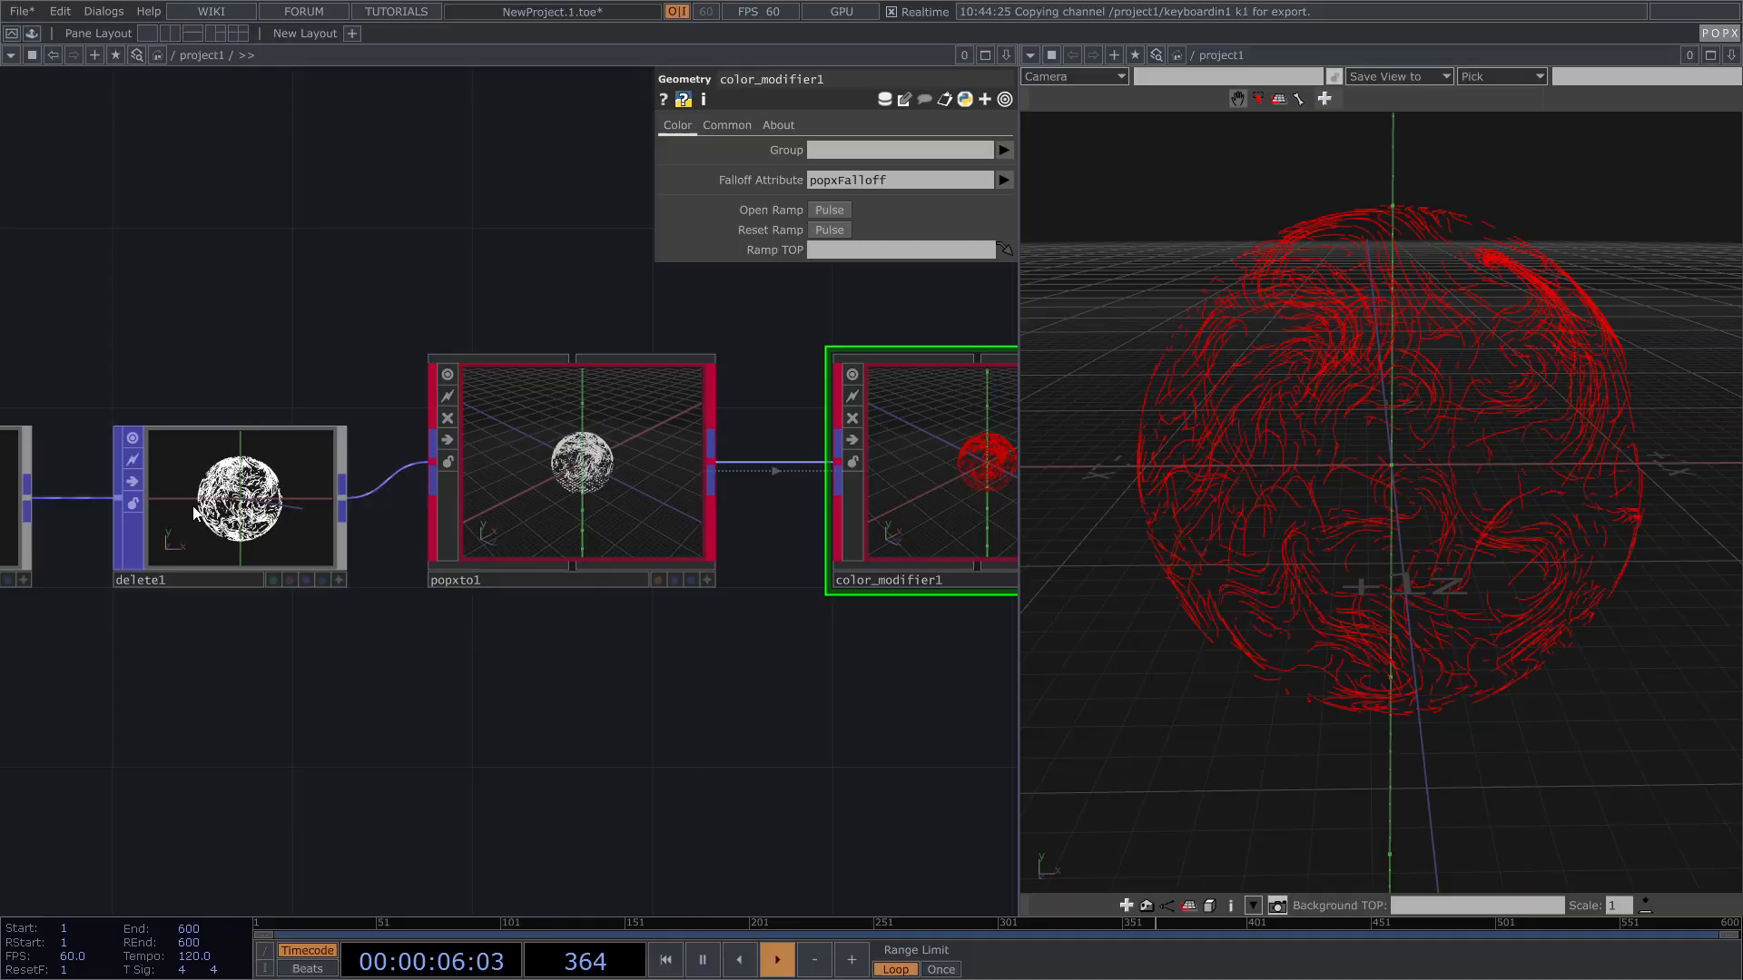
{"action": "scroll", "coordinate": [194, 514], "scroll_direction": "up", "scroll_amount": 1}
{"action": "scroll", "coordinate": [129, 535], "scroll_direction": "down", "scroll_amount": 2}
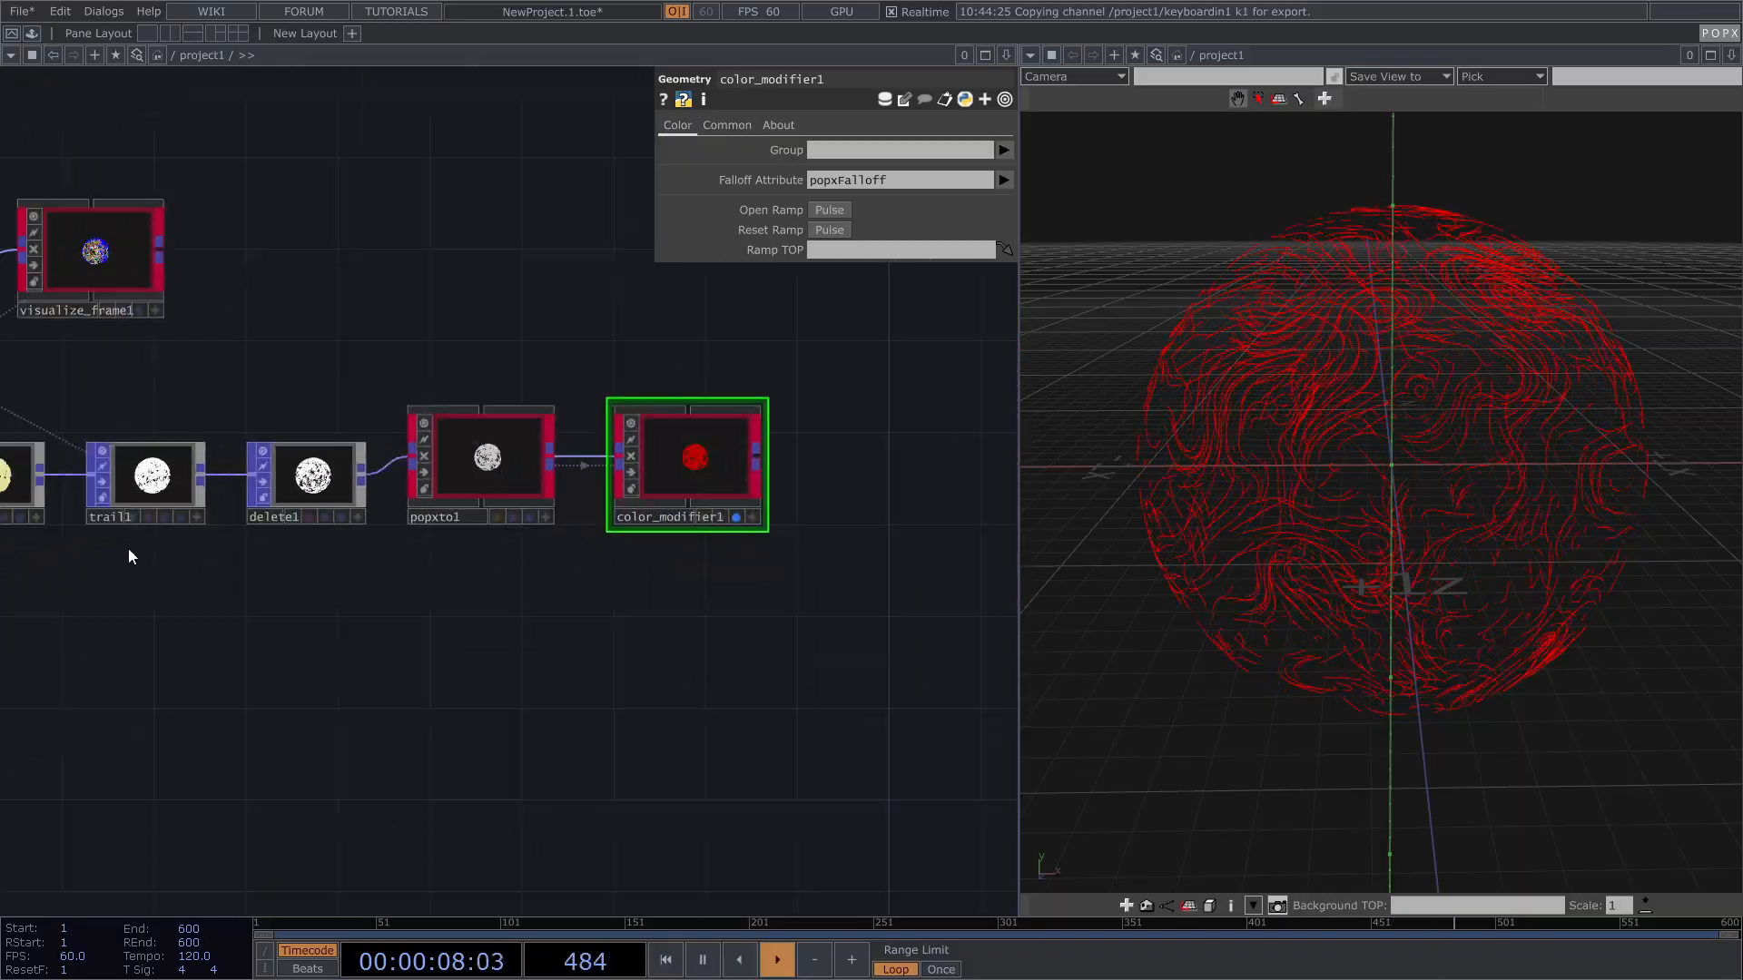
{"action": "scroll", "coordinate": [111, 508], "scroll_direction": "up", "scroll_amount": 4}
{"action": "left_click_drag", "start_coordinate": [558, 634], "coordinate": [94, 585]}
{"action": "scroll", "coordinate": [226, 607], "scroll_direction": "down", "scroll_amount": 2}
{"action": "left_click_drag", "start_coordinate": [742, 627], "coordinate": [493, 695]}
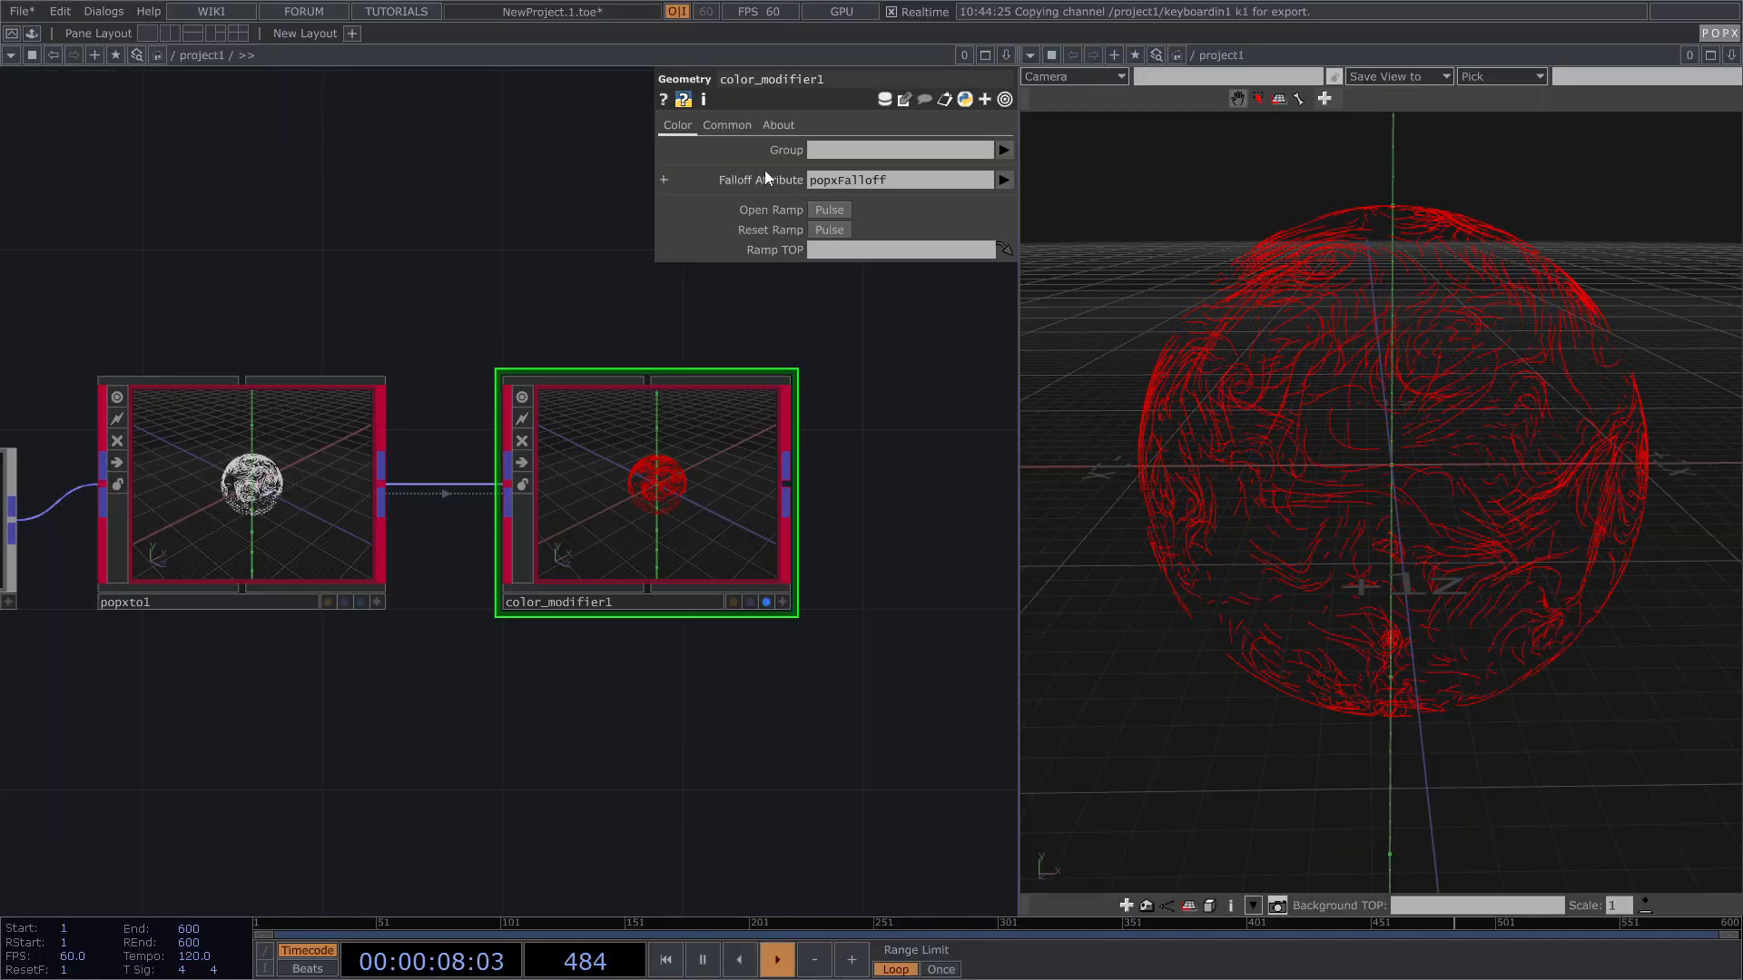
Step: Set color_modifier1's Falloff Attribute to Age
{"action": "left_click", "coordinate": [1004, 181]}
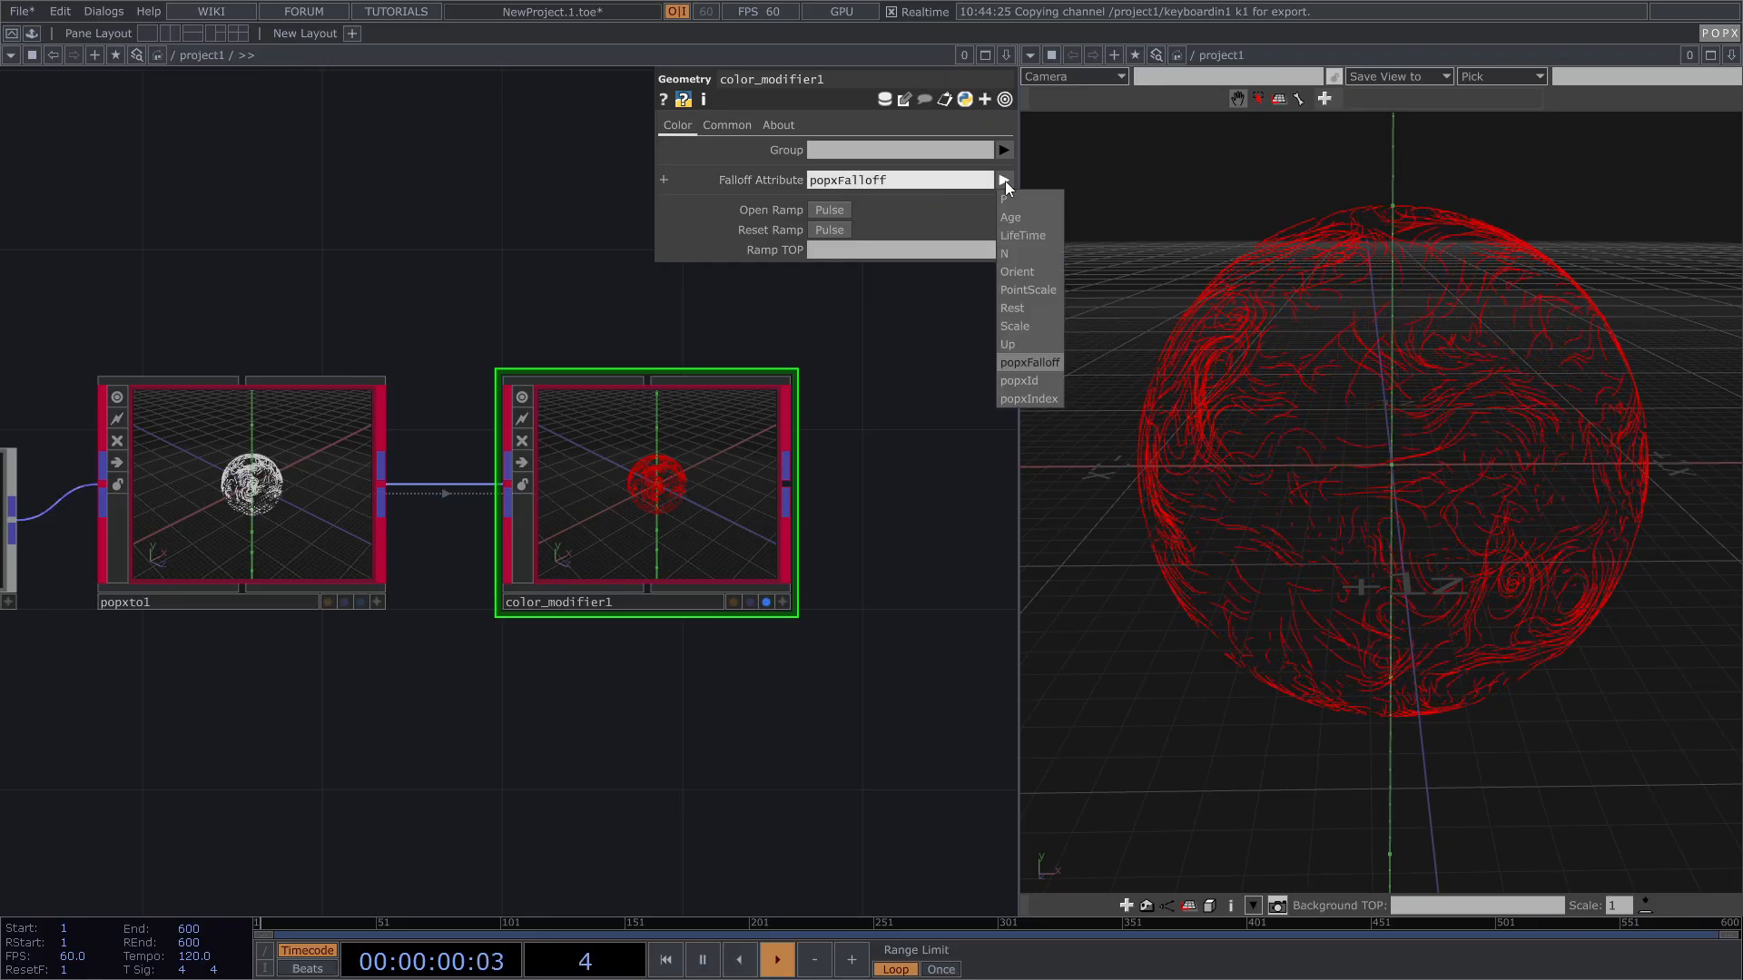
{"action": "left_click", "coordinate": [1016, 217]}
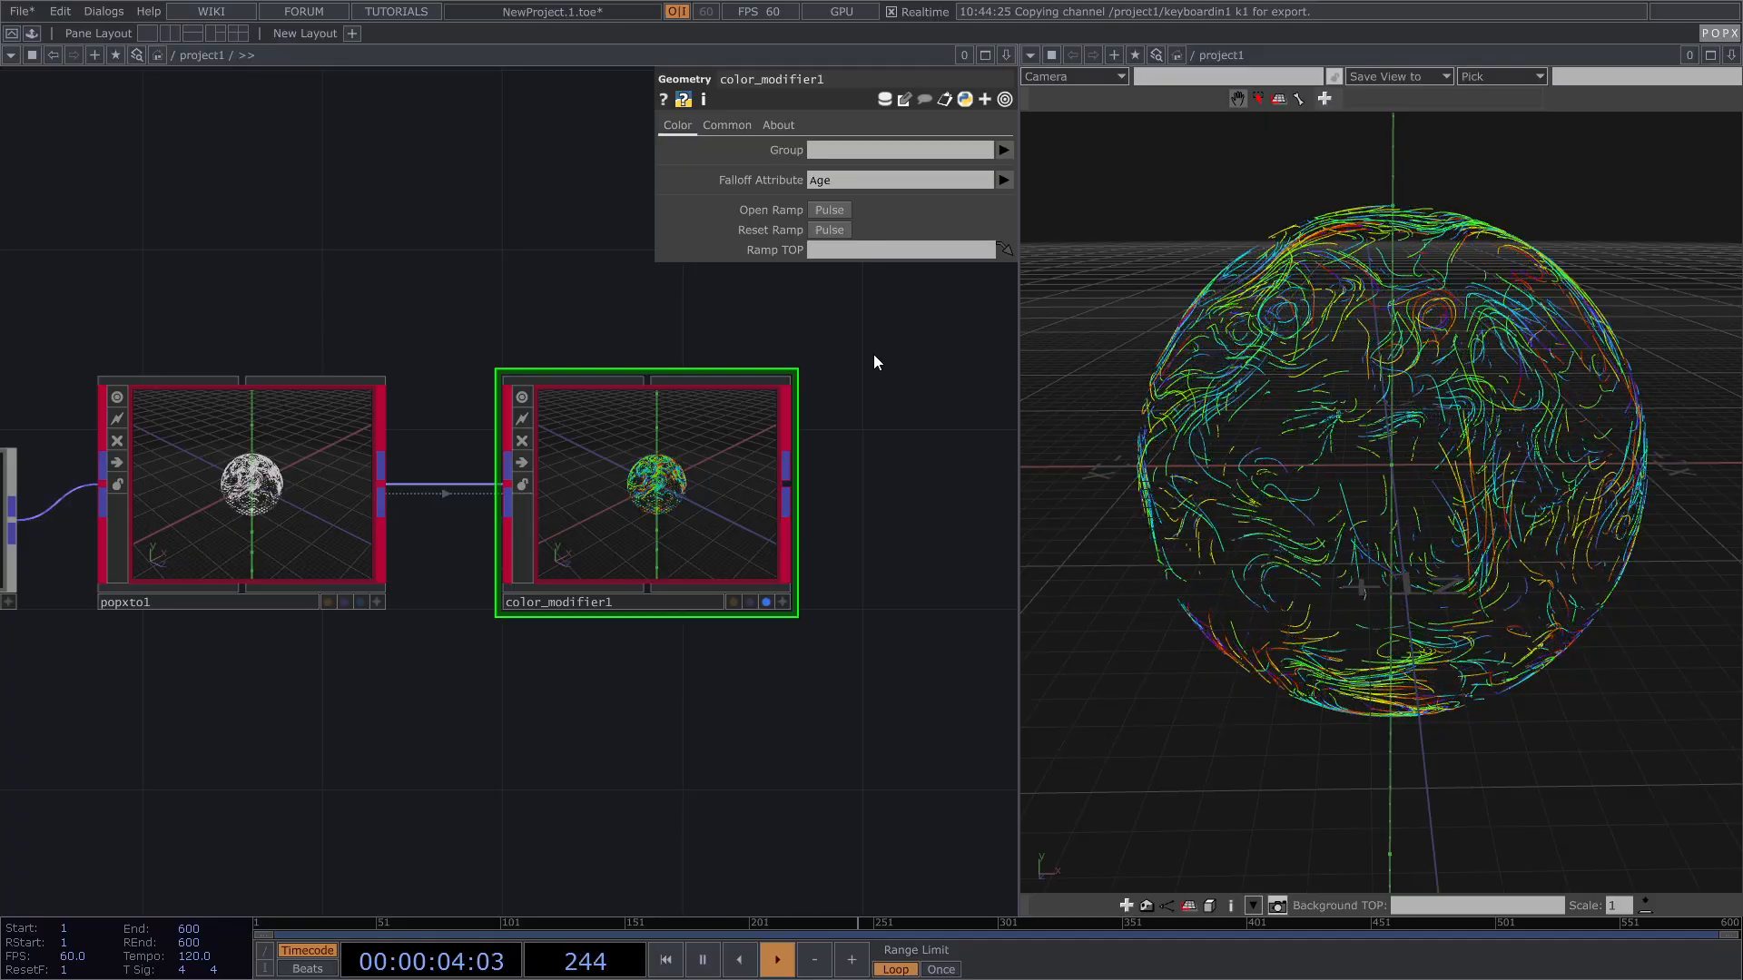
{"action": "left_click_drag", "start_coordinate": [1436, 421], "coordinate": [1439, 446]}
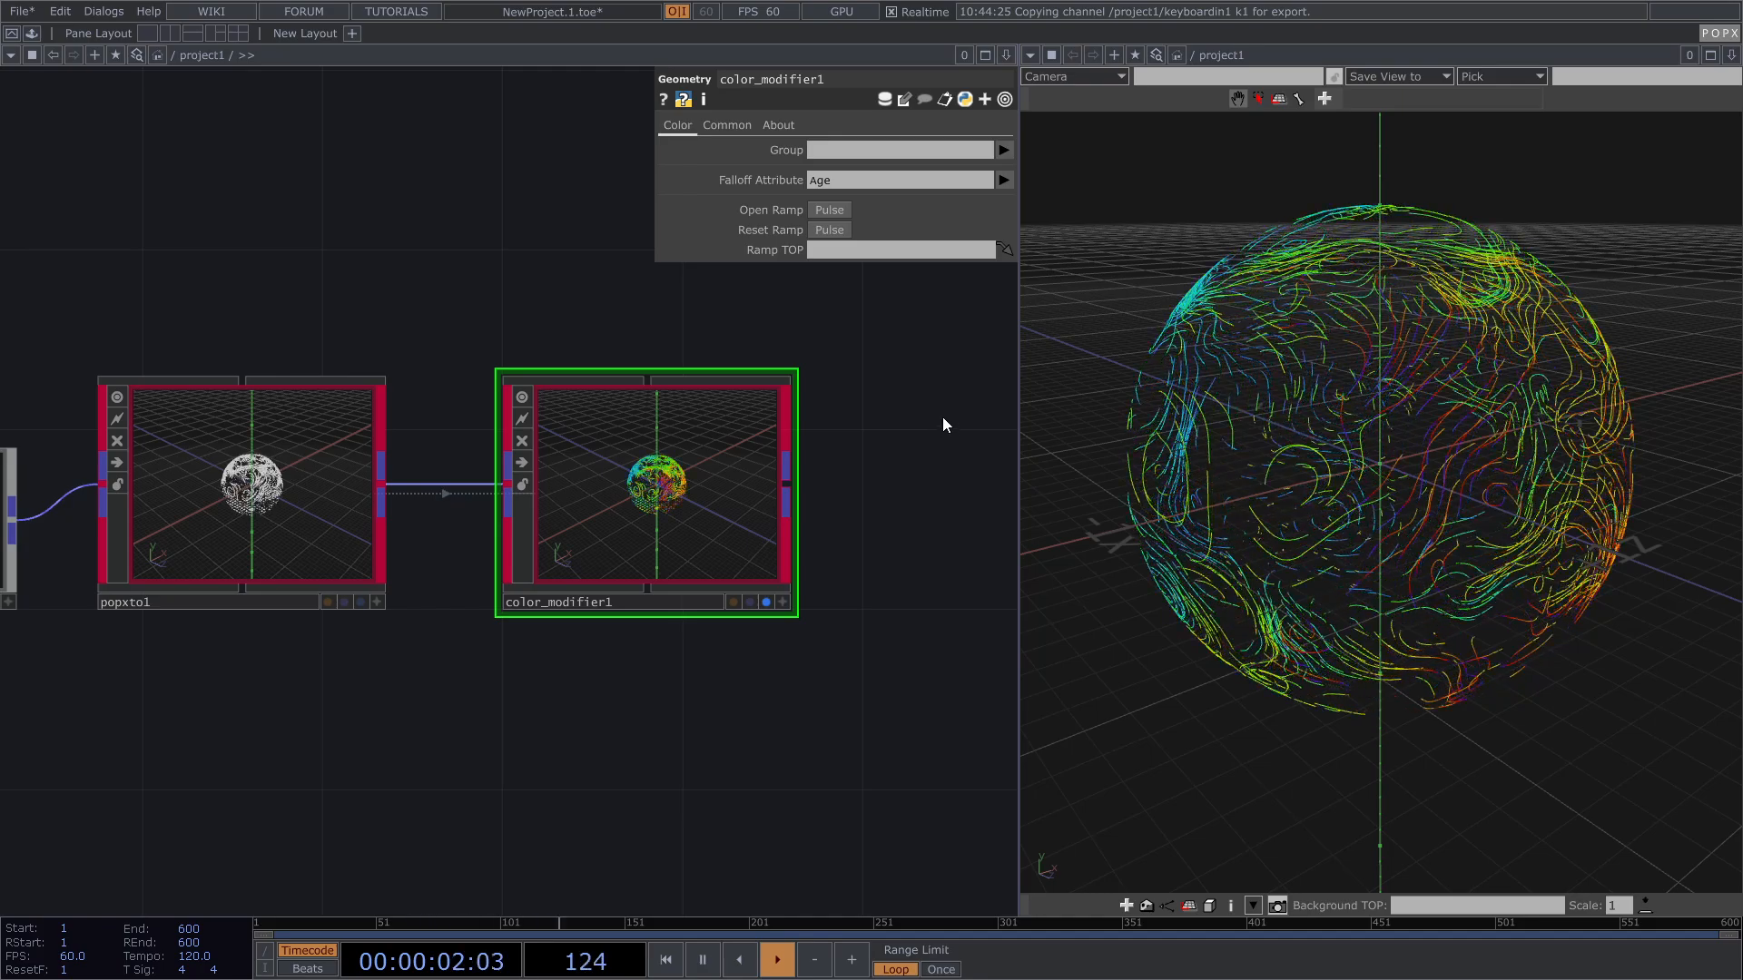
Step: Delete the blue and yellow stops in the colour ramp so it runs purple to red
{"action": "left_click", "coordinate": [841, 211]}
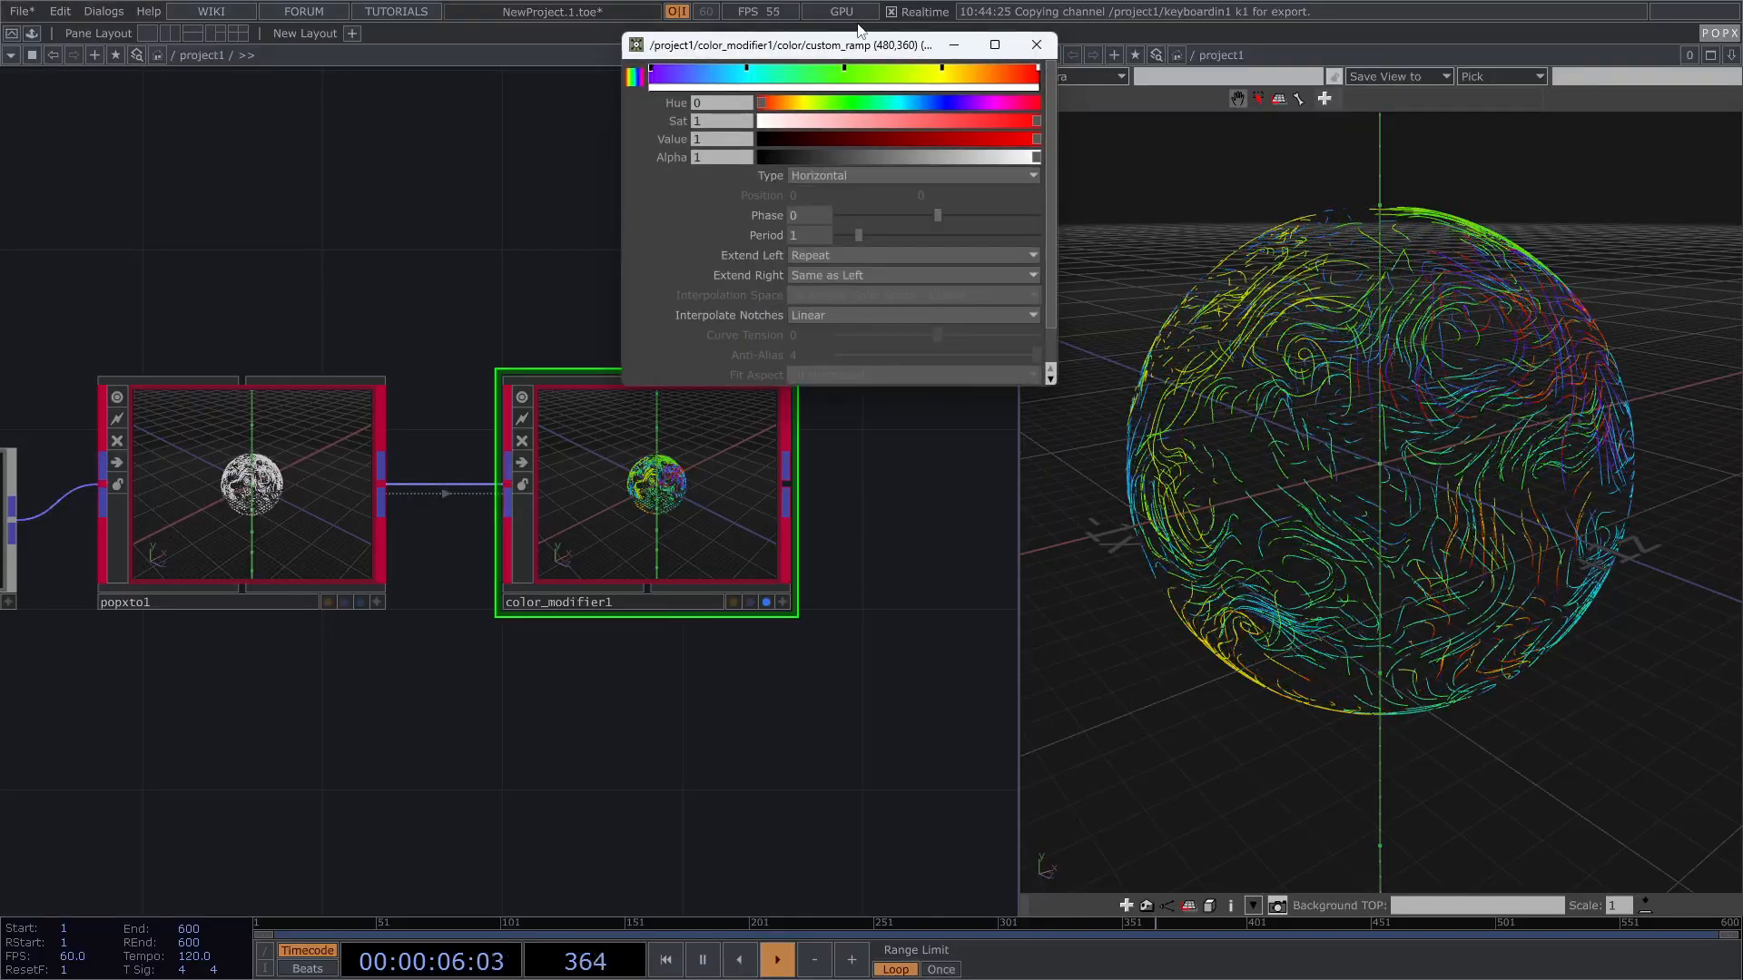
{"action": "left_click_drag", "start_coordinate": [869, 45], "coordinate": [590, 154]}
{"action": "left_click", "coordinate": [781, 132]}
{"action": "left_click_drag", "start_coordinate": [772, 130], "coordinate": [848, 247]}
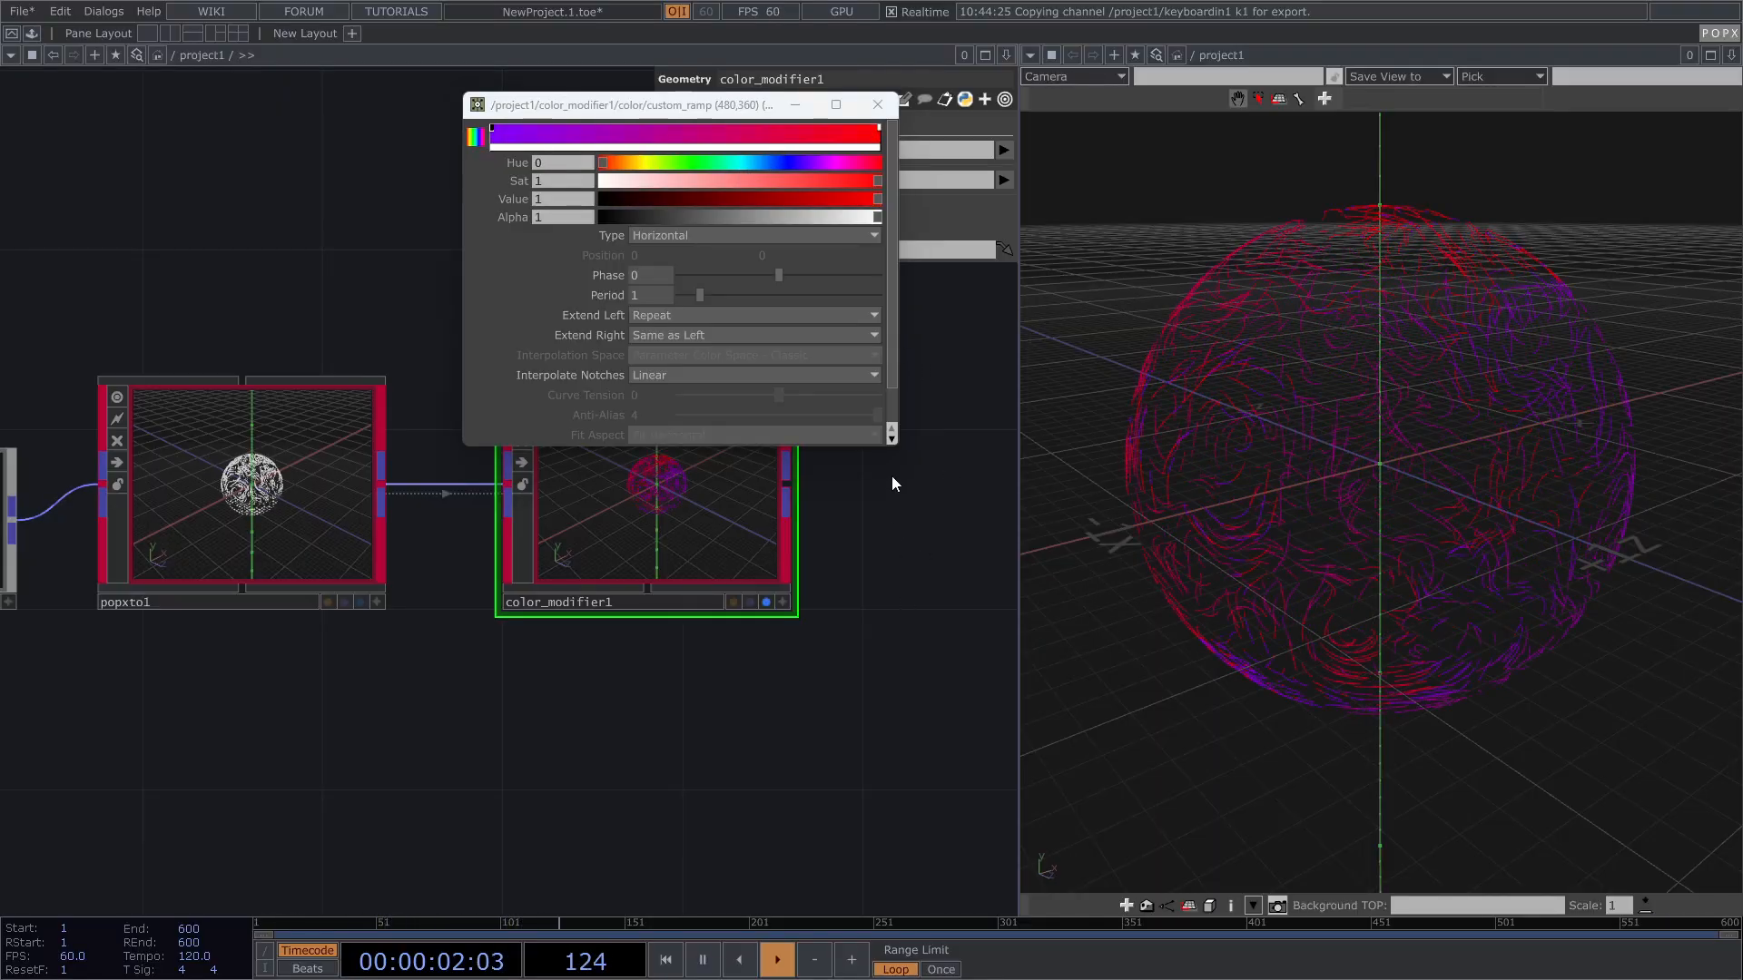
{"action": "left_click", "coordinate": [877, 109]}
Step: Bring trail1 into view and select it to inspect its settings
{"action": "scroll", "coordinate": [529, 622], "scroll_direction": "down", "scroll_amount": 5}
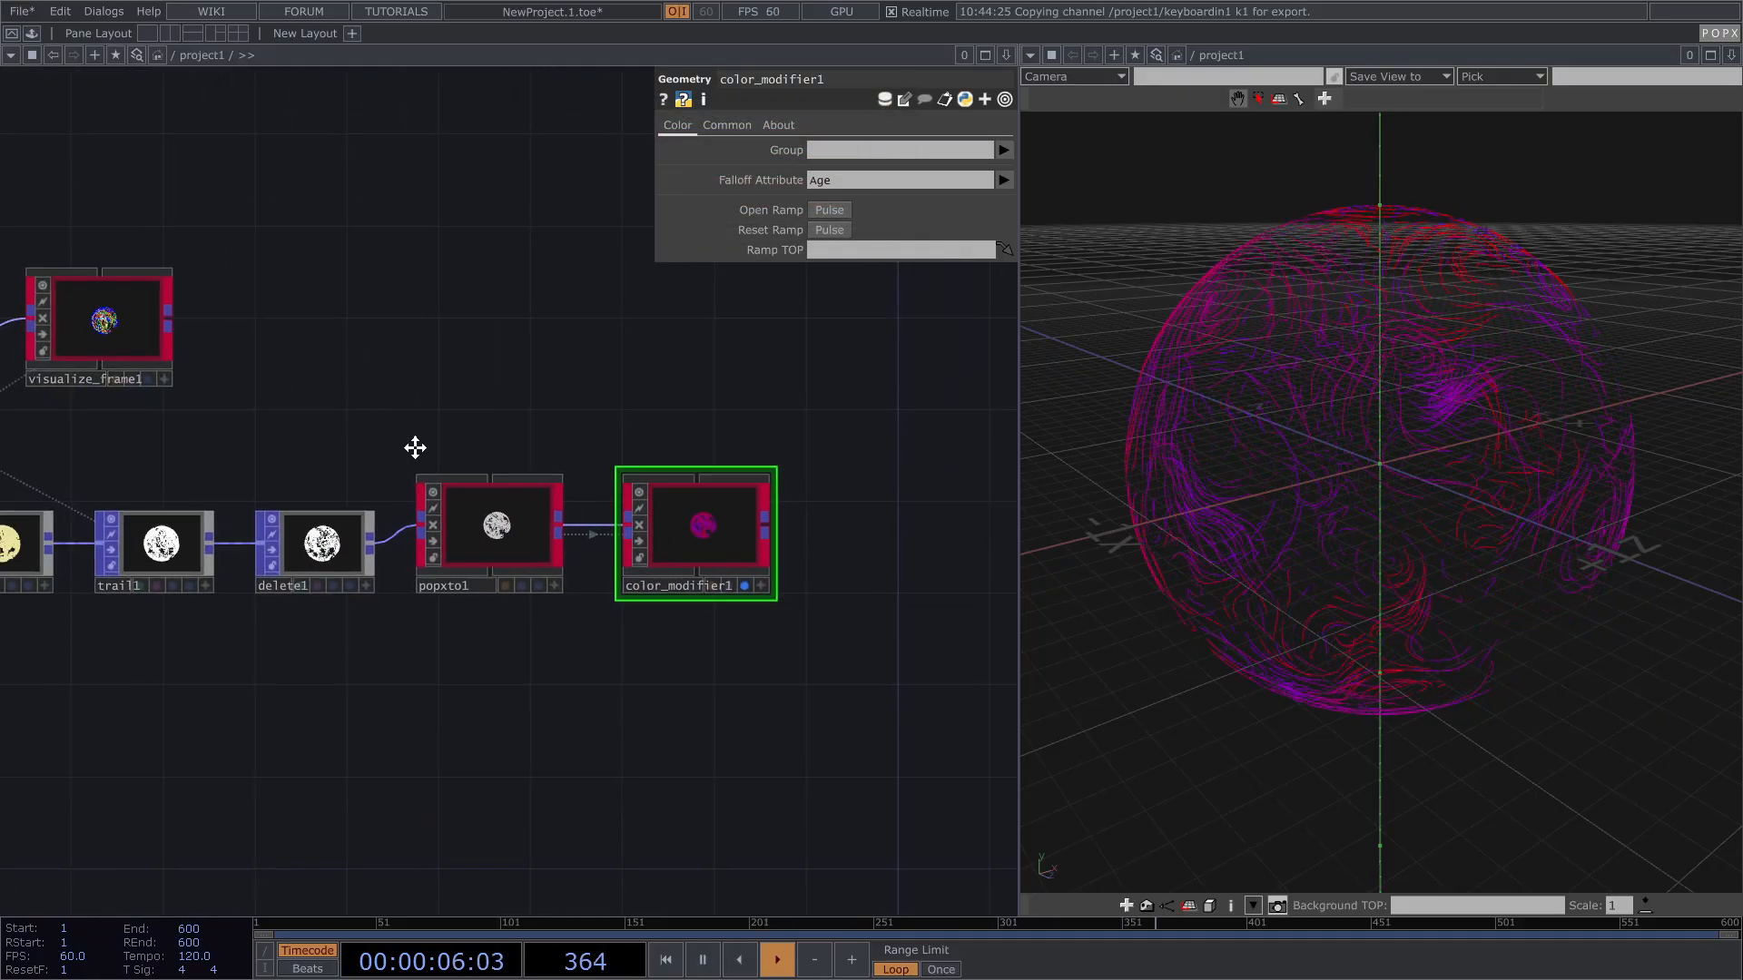
{"action": "left_click_drag", "start_coordinate": [397, 448], "coordinate": [487, 444]}
{"action": "left_click", "coordinate": [318, 548]}
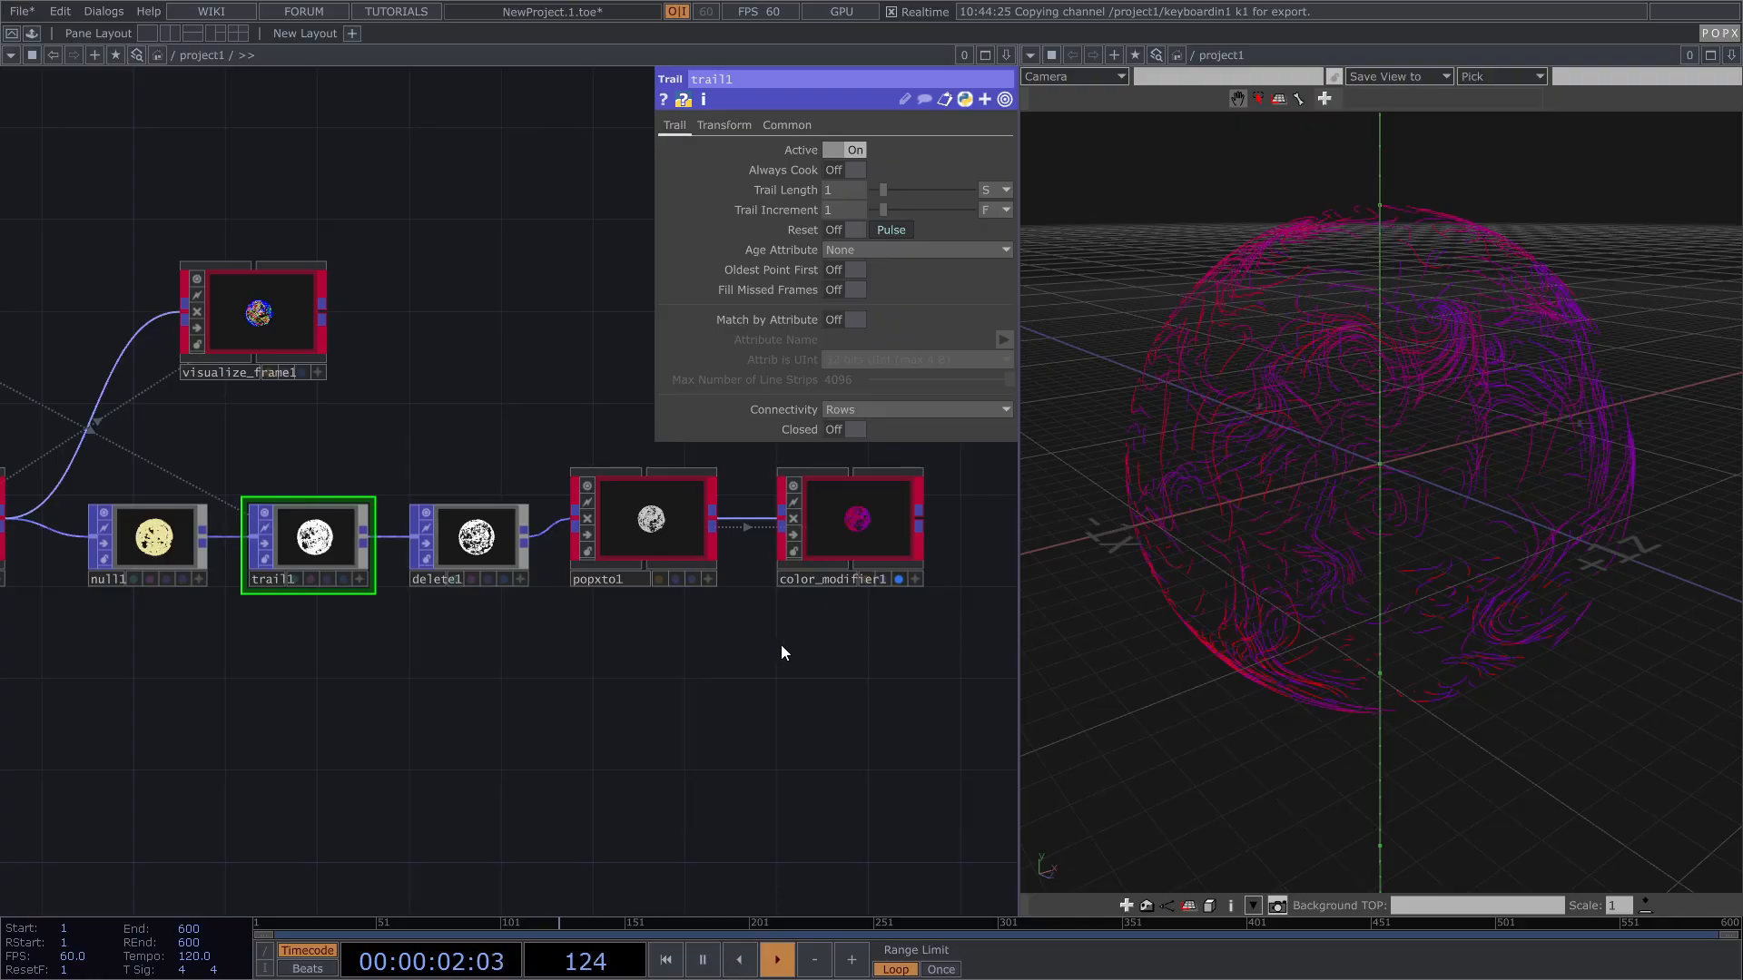
Step: Zoom in on move_along_mesh1 and briefly preview its output in the viewer
{"action": "left_click_drag", "start_coordinate": [272, 663], "coordinate": [483, 642]}
{"action": "middle_click_drag", "start_coordinate": [131, 579], "coordinate": [280, 559]}
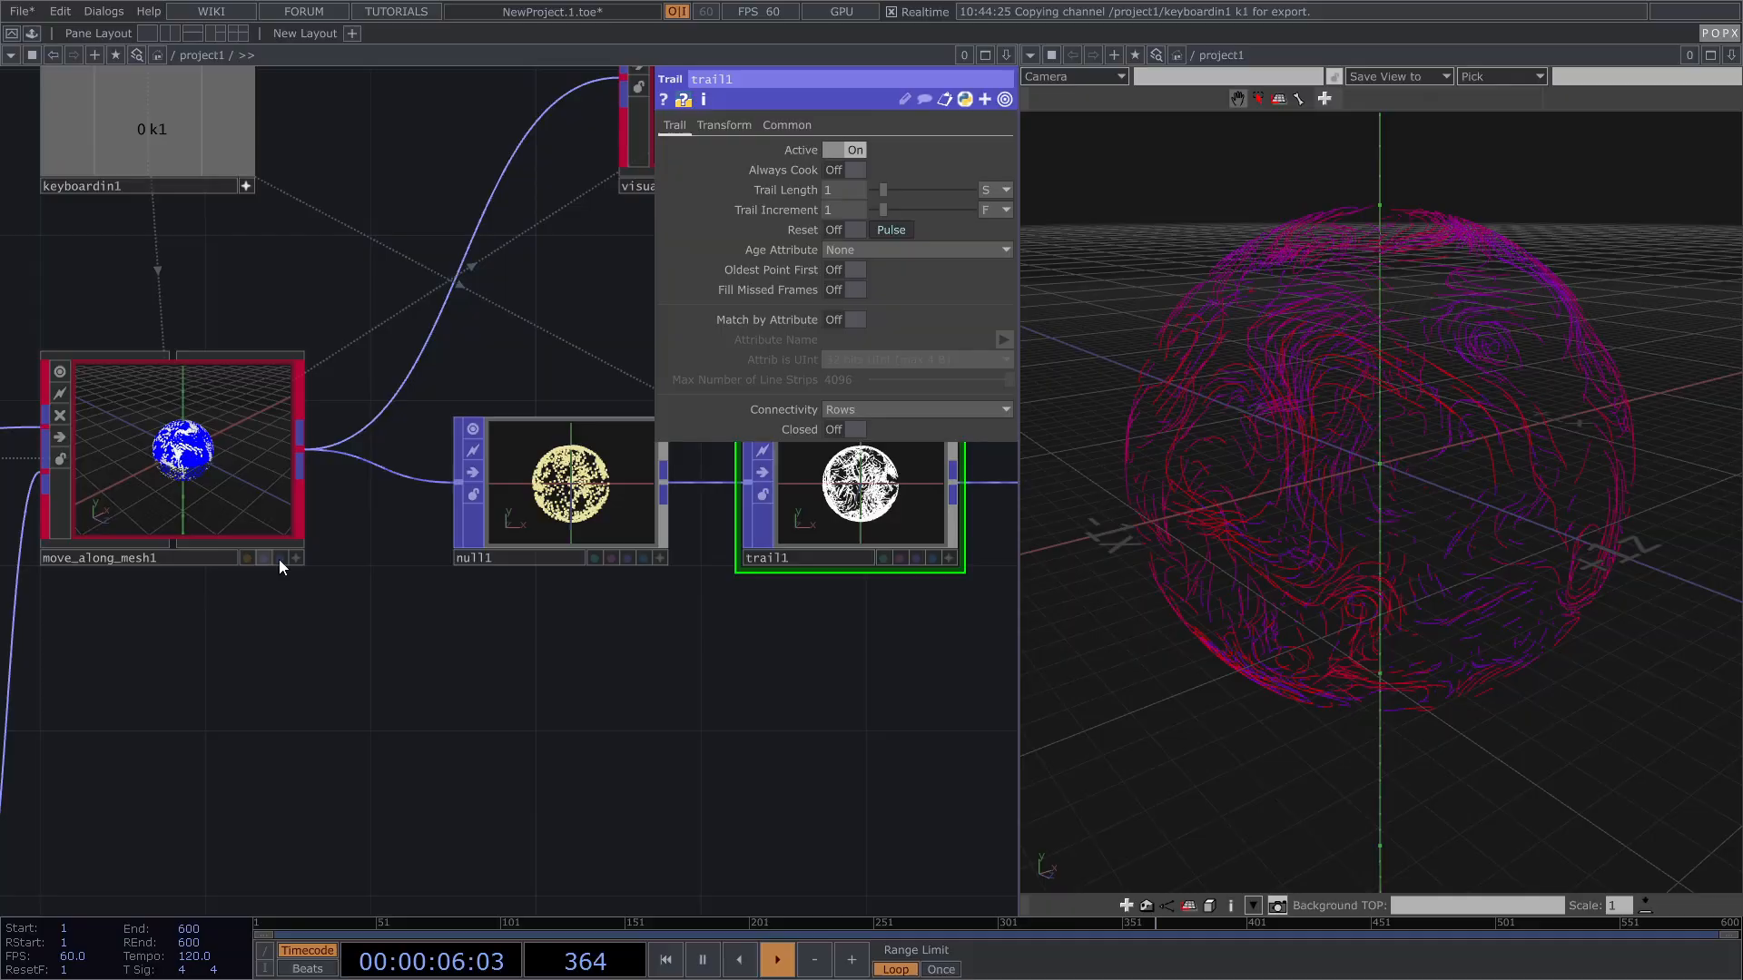
{"action": "left_click", "coordinate": [279, 559]}
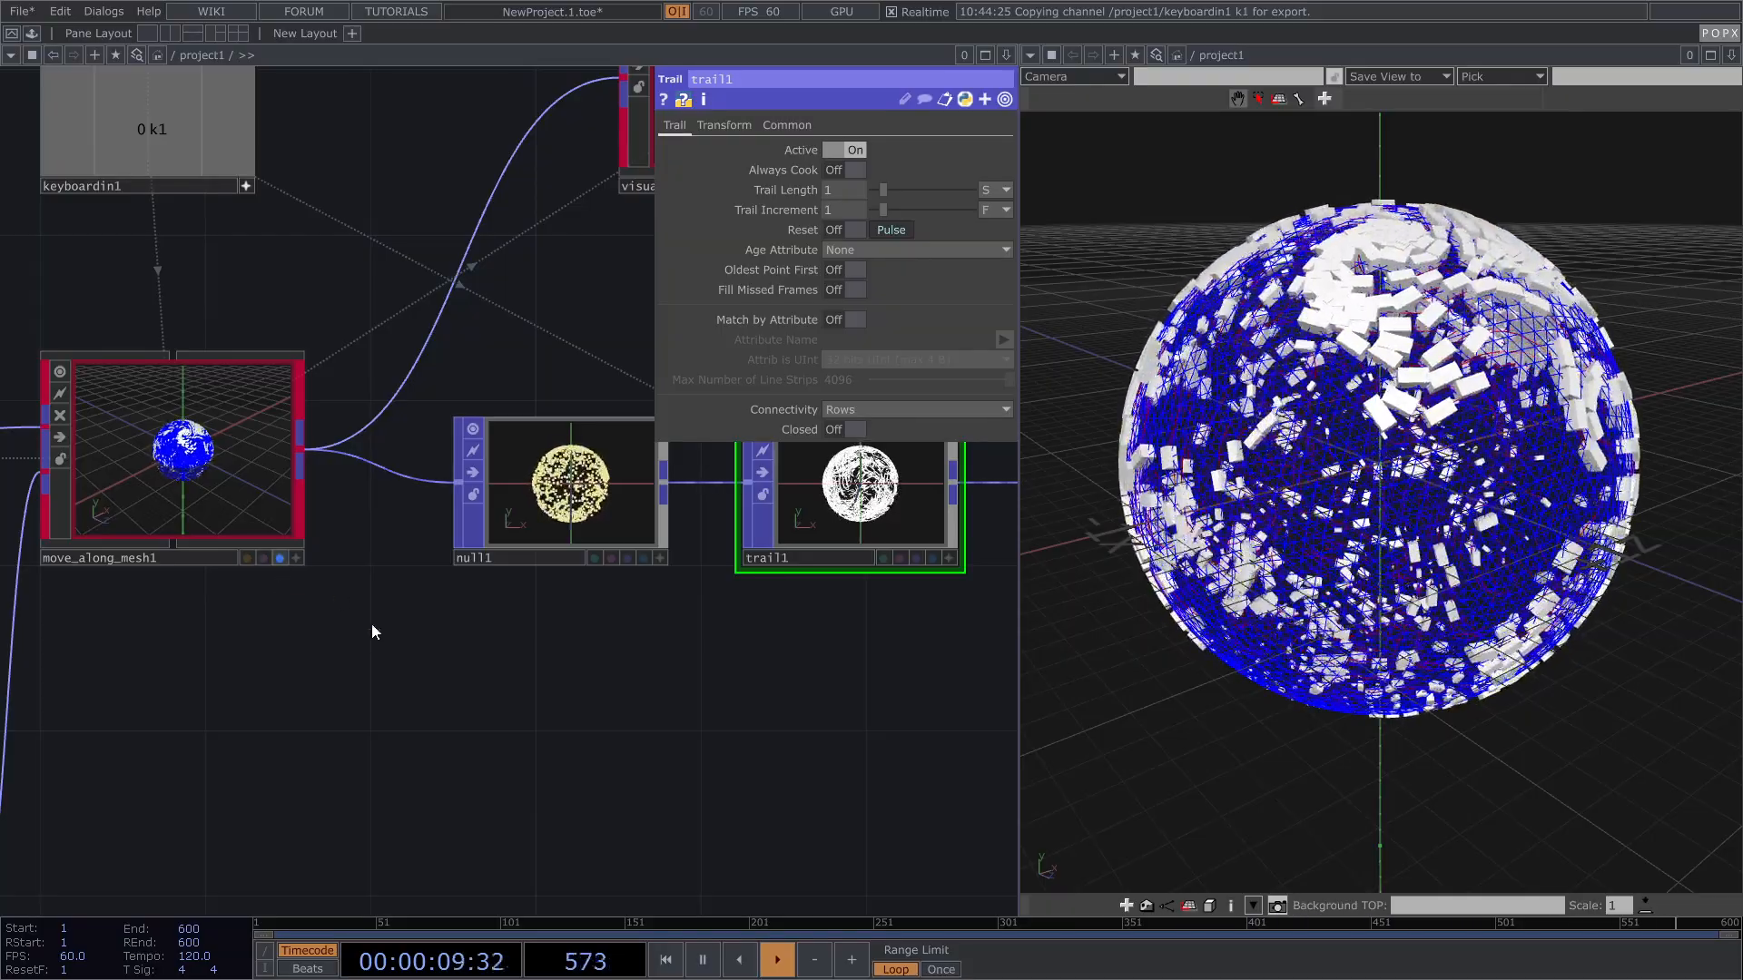
{"action": "left_click", "coordinate": [280, 557]}
{"action": "middle_click_drag", "start_coordinate": [281, 556], "coordinate": [368, 692]}
Step: Add a Geo node (geo1) fed by move_along_mesh1's output
{"action": "key", "text": "Tab"}
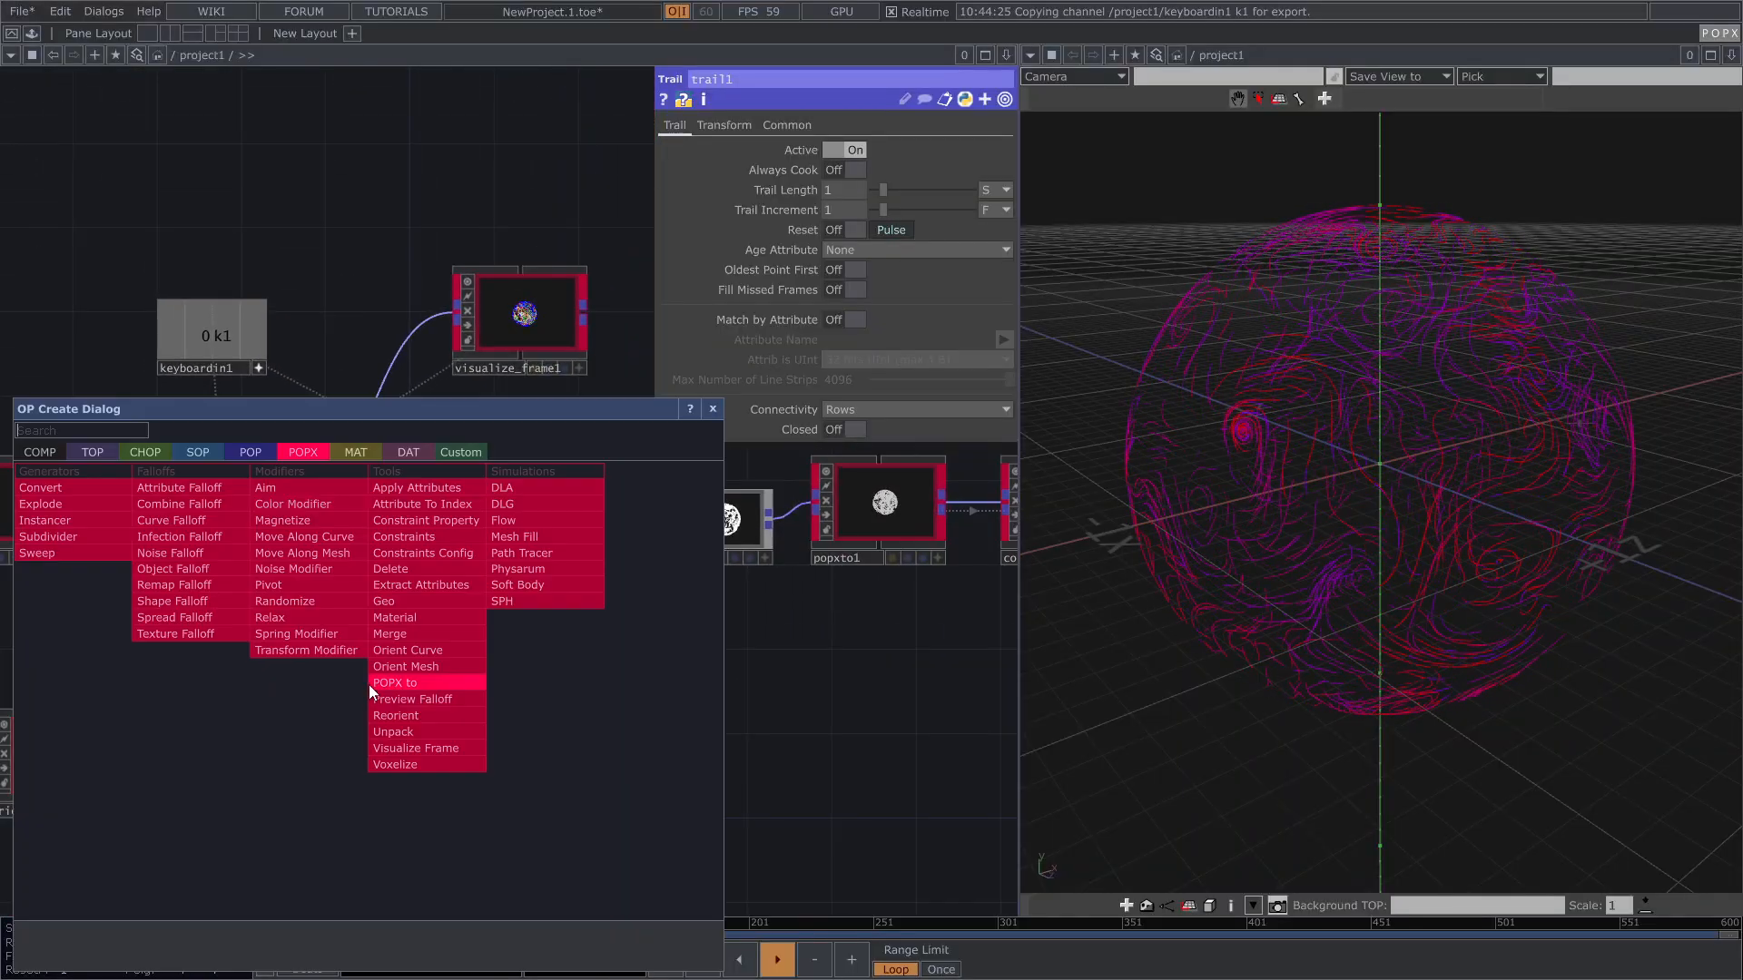
{"action": "type", "text": "ge"}
{"action": "left_click", "coordinate": [378, 602]}
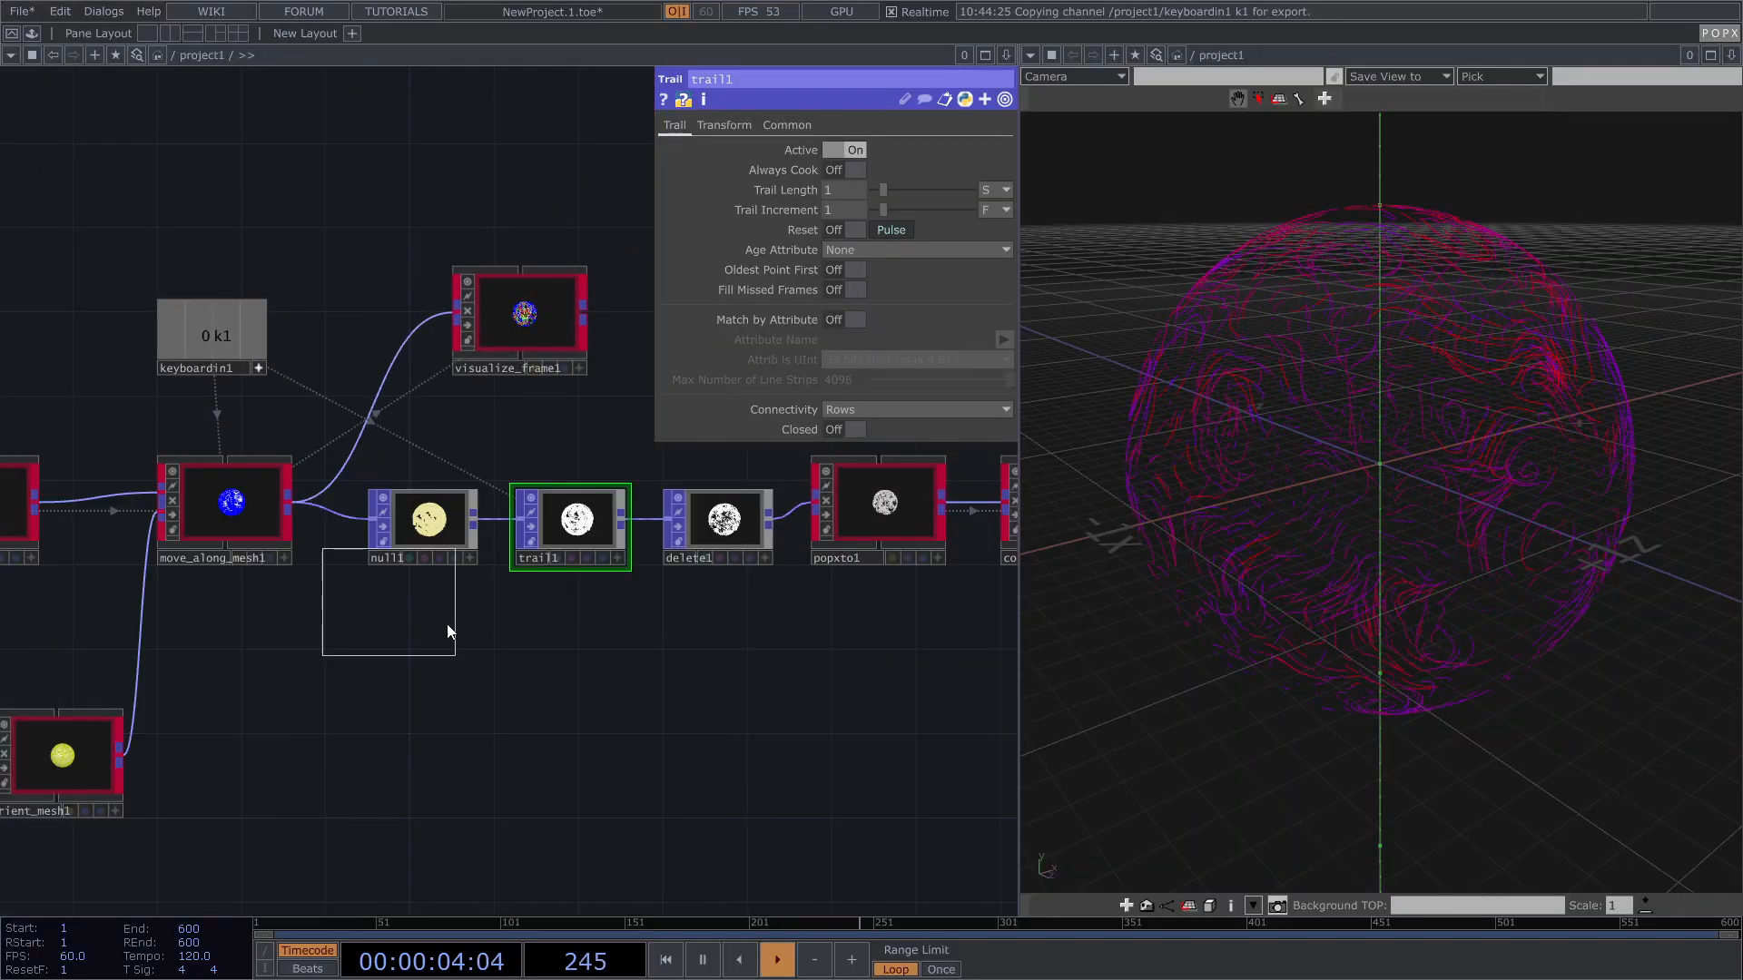
{"action": "left_click", "coordinate": [861, 697]}
{"action": "left_click_drag", "start_coordinate": [251, 634], "coordinate": [156, 623]}
{"action": "left_click_drag", "start_coordinate": [291, 684], "coordinate": [137, 642]}
{"action": "scroll", "coordinate": [149, 605], "scroll_direction": "down", "scroll_amount": 3}
{"action": "mouse_move", "coordinate": [69, 492]}
{"action": "left_mouse_down"}
{"action": "mouse_move", "coordinate": [320, 630]}
{"action": "mouse_move", "coordinate": [426, 621]}
{"action": "left_mouse_up"}
{"action": "key", "text": "p"}
Step: Set move_along_mesh1's Common Render Primitives to Off
{"action": "left_click_drag", "start_coordinate": [311, 655], "coordinate": [470, 655]}
{"action": "scroll", "coordinate": [155, 501], "scroll_direction": "up", "scroll_amount": 3}
{"action": "left_click", "coordinate": [208, 496]}
{"action": "key", "text": "p"}
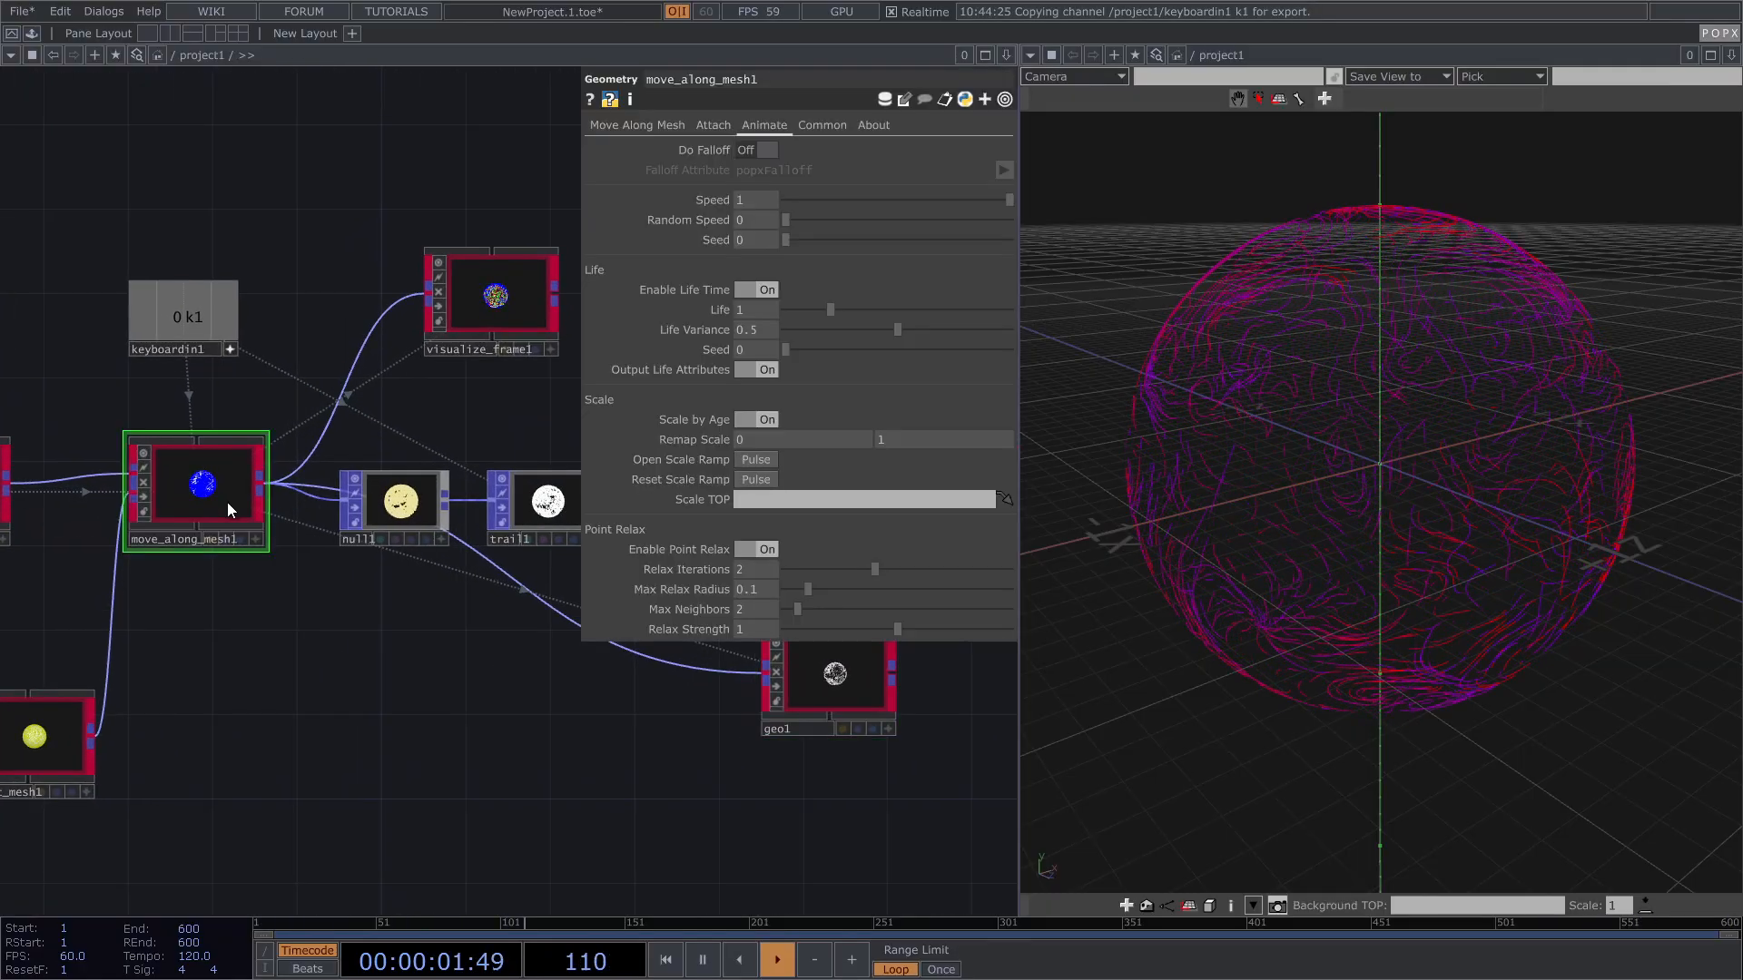
{"action": "left_click", "coordinate": [822, 125]}
{"action": "left_click", "coordinate": [748, 200]}
Step: Turn on geo1's display flag so white boxes render over the sphere
{"action": "left_click_drag", "start_coordinate": [556, 676], "coordinate": [152, 640]}
{"action": "scroll", "coordinate": [537, 670], "scroll_direction": "up", "scroll_amount": 3}
{"action": "left_click", "coordinate": [435, 717]}
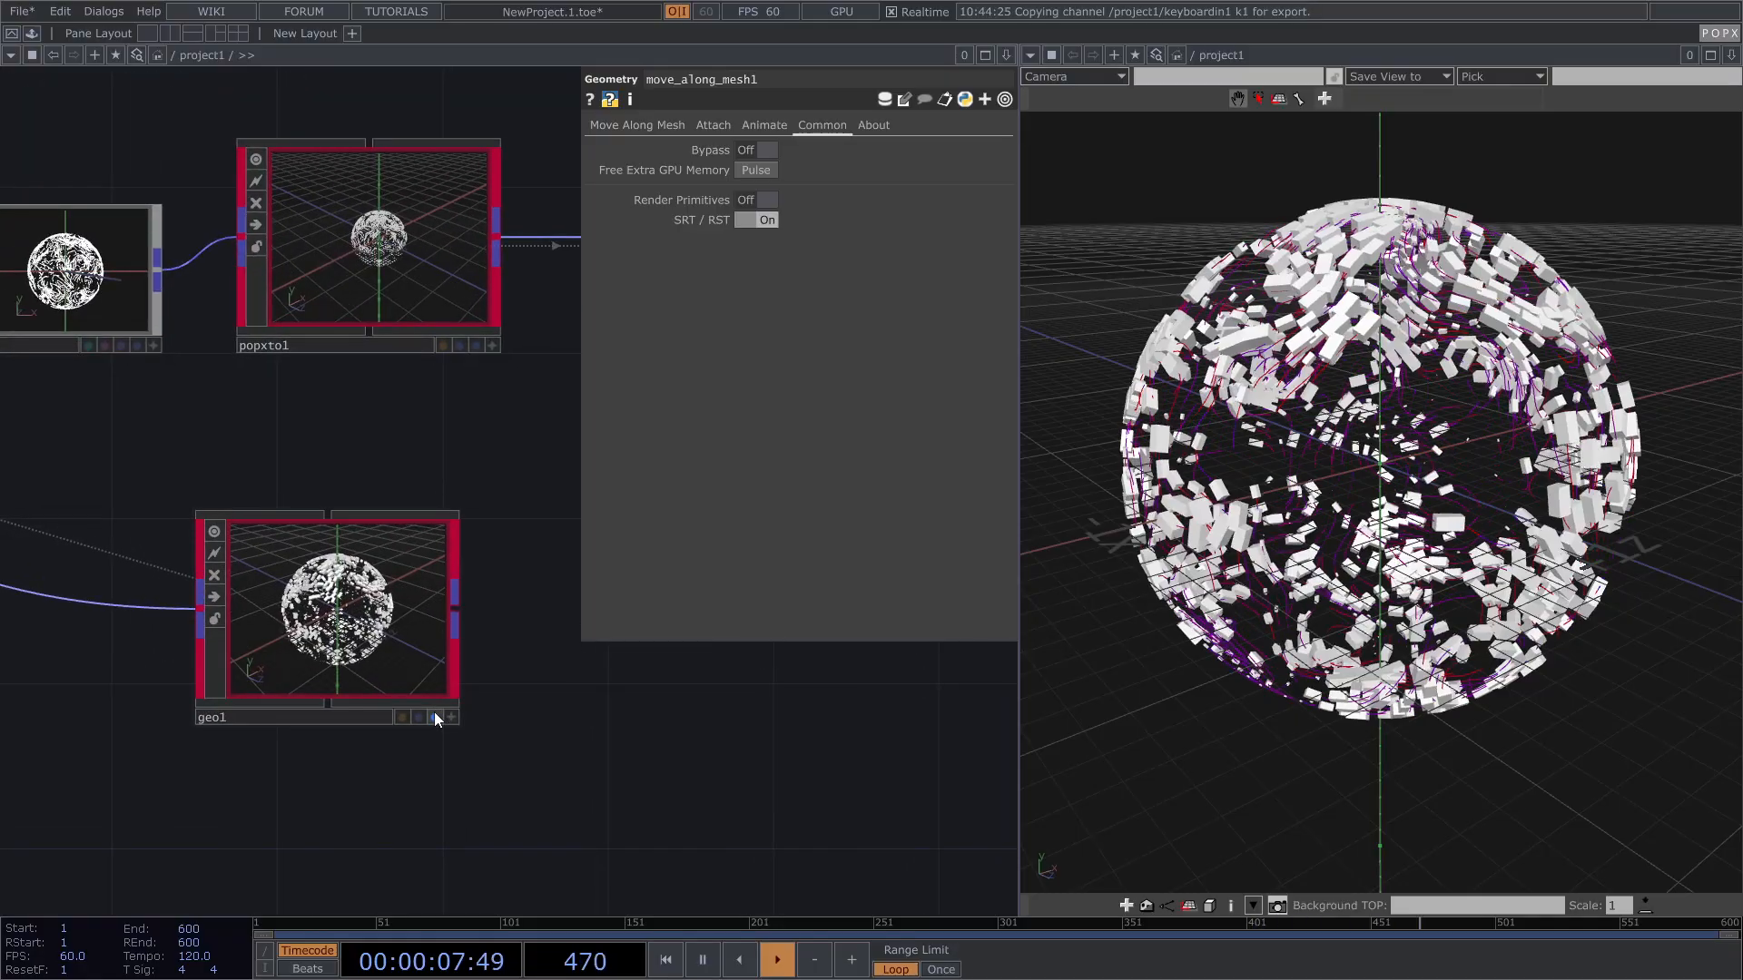
{"action": "key", "text": "p"}
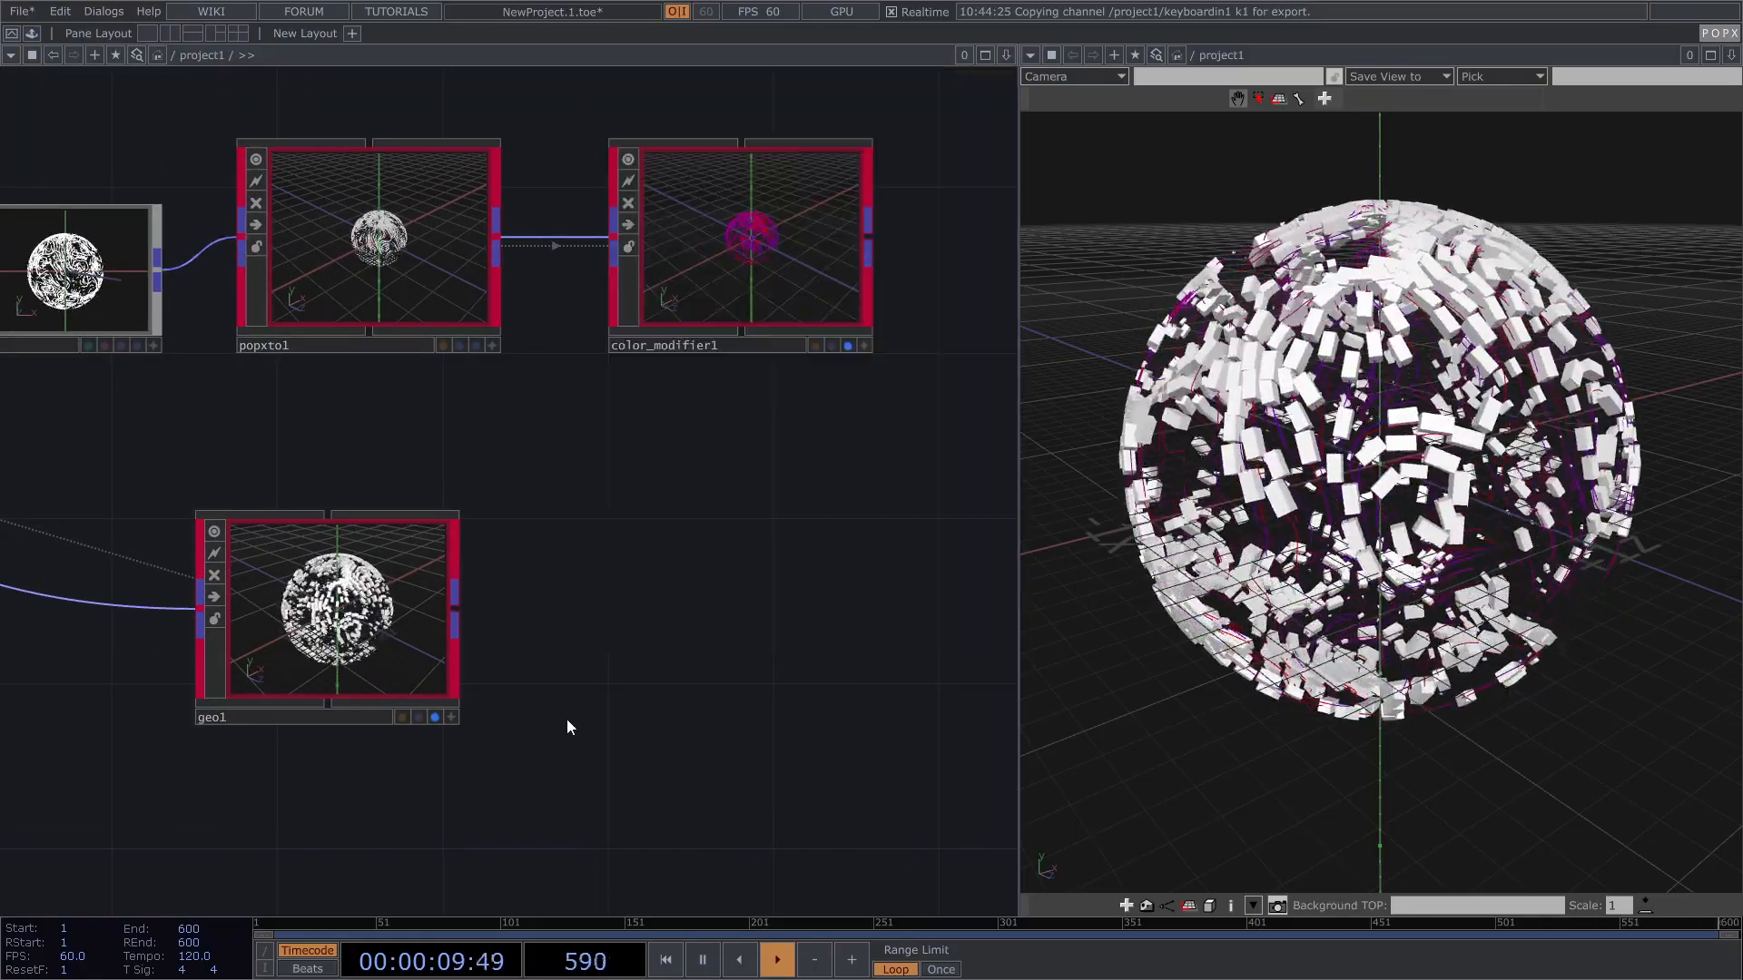
{"action": "left_click_drag", "start_coordinate": [285, 650], "coordinate": [411, 650]}
{"action": "scroll", "coordinate": [776, 573], "scroll_direction": "down", "scroll_amount": 1}
{"action": "scroll", "coordinate": [776, 574], "scroll_direction": "down", "scroll_amount": 5}
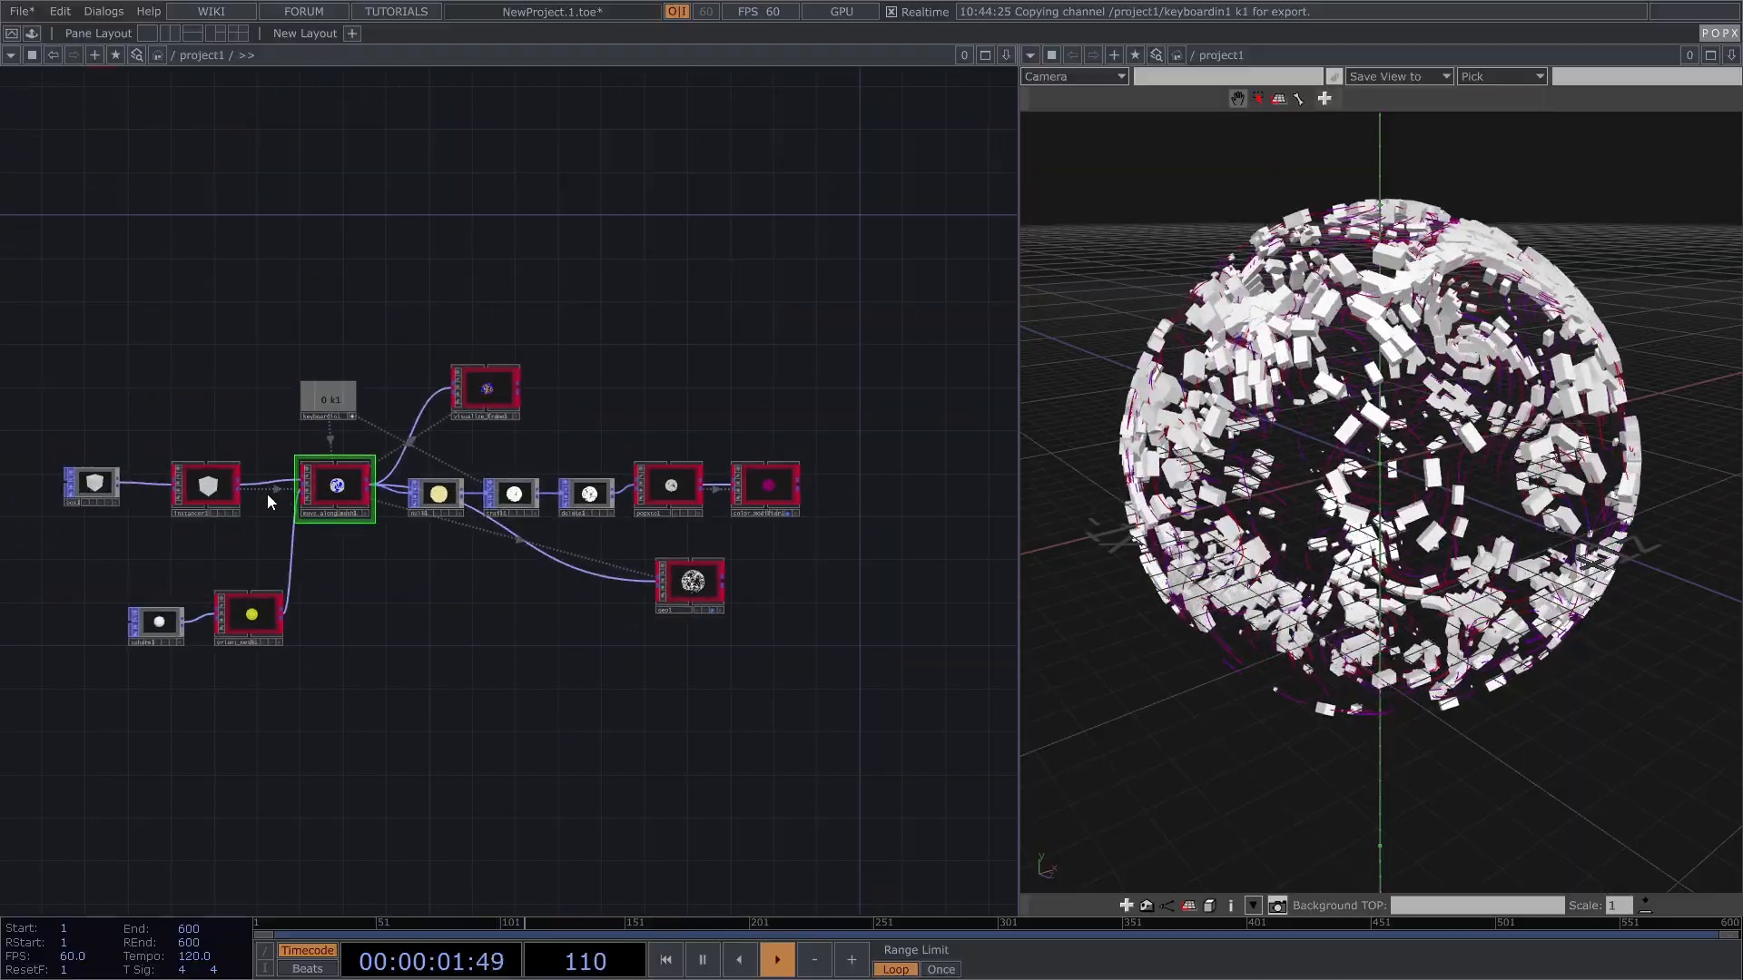
Step: Set instancer1's Global Transform Uniform Scale to 0.02
{"action": "left_click", "coordinate": [211, 498]}
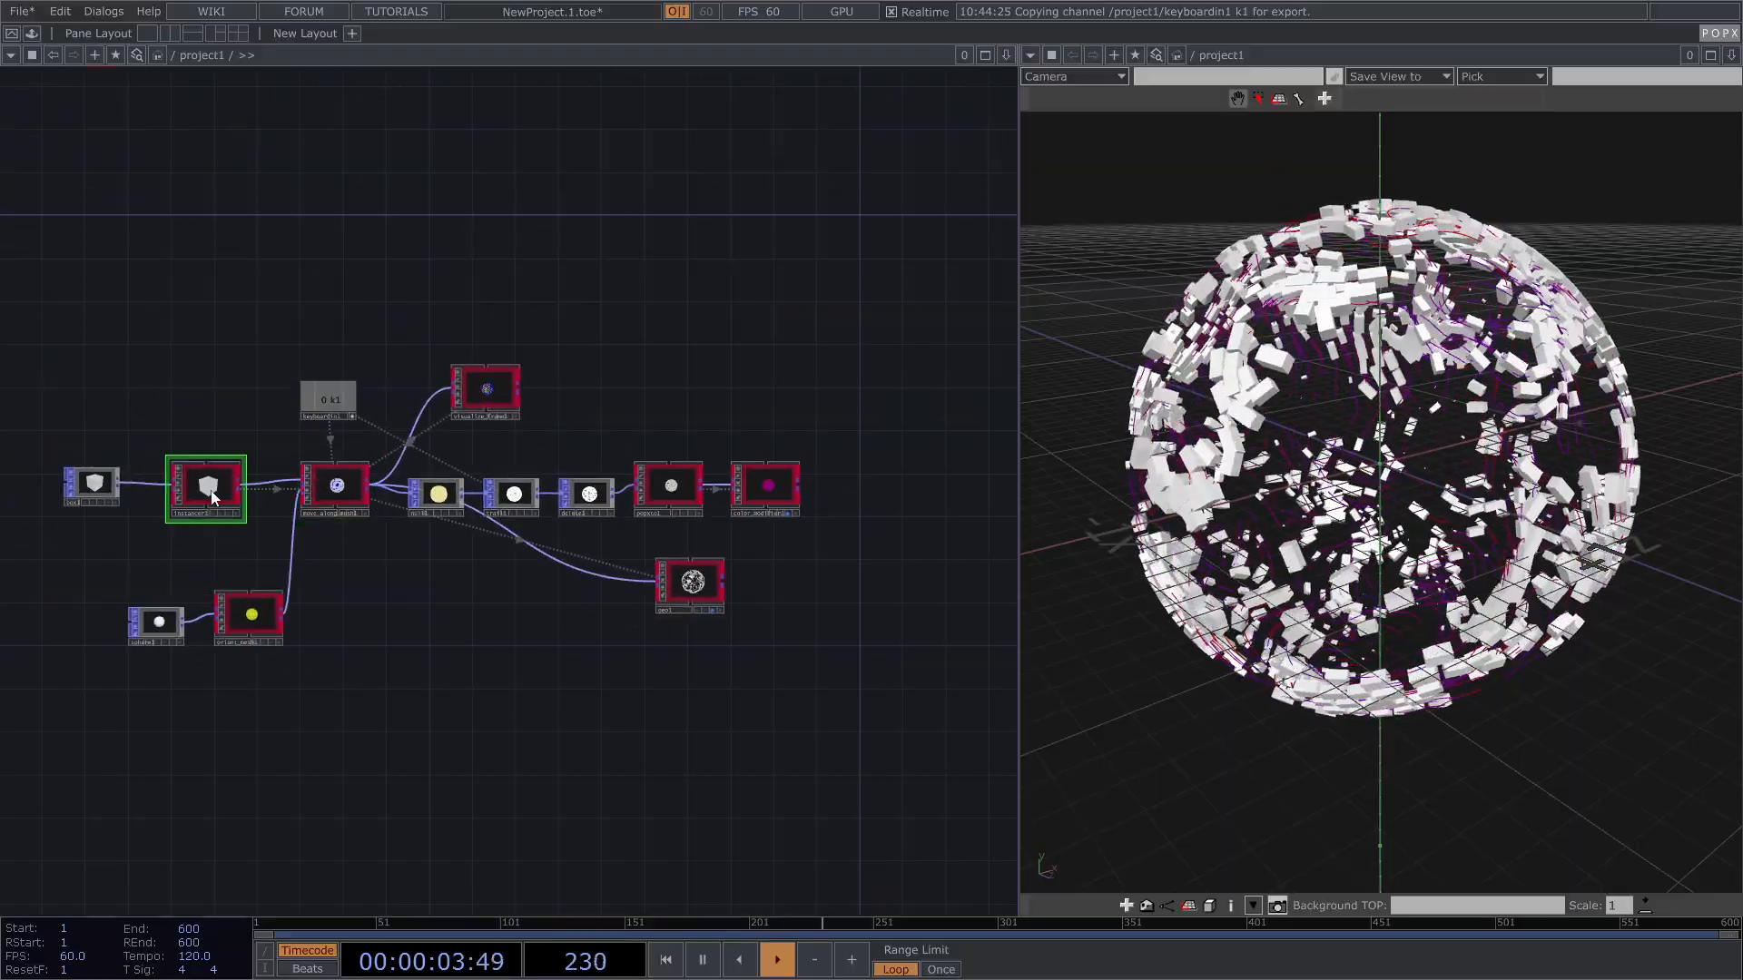
{"action": "key", "text": "p"}
{"action": "left_click_drag", "start_coordinate": [808, 334], "coordinate": [804, 334]}
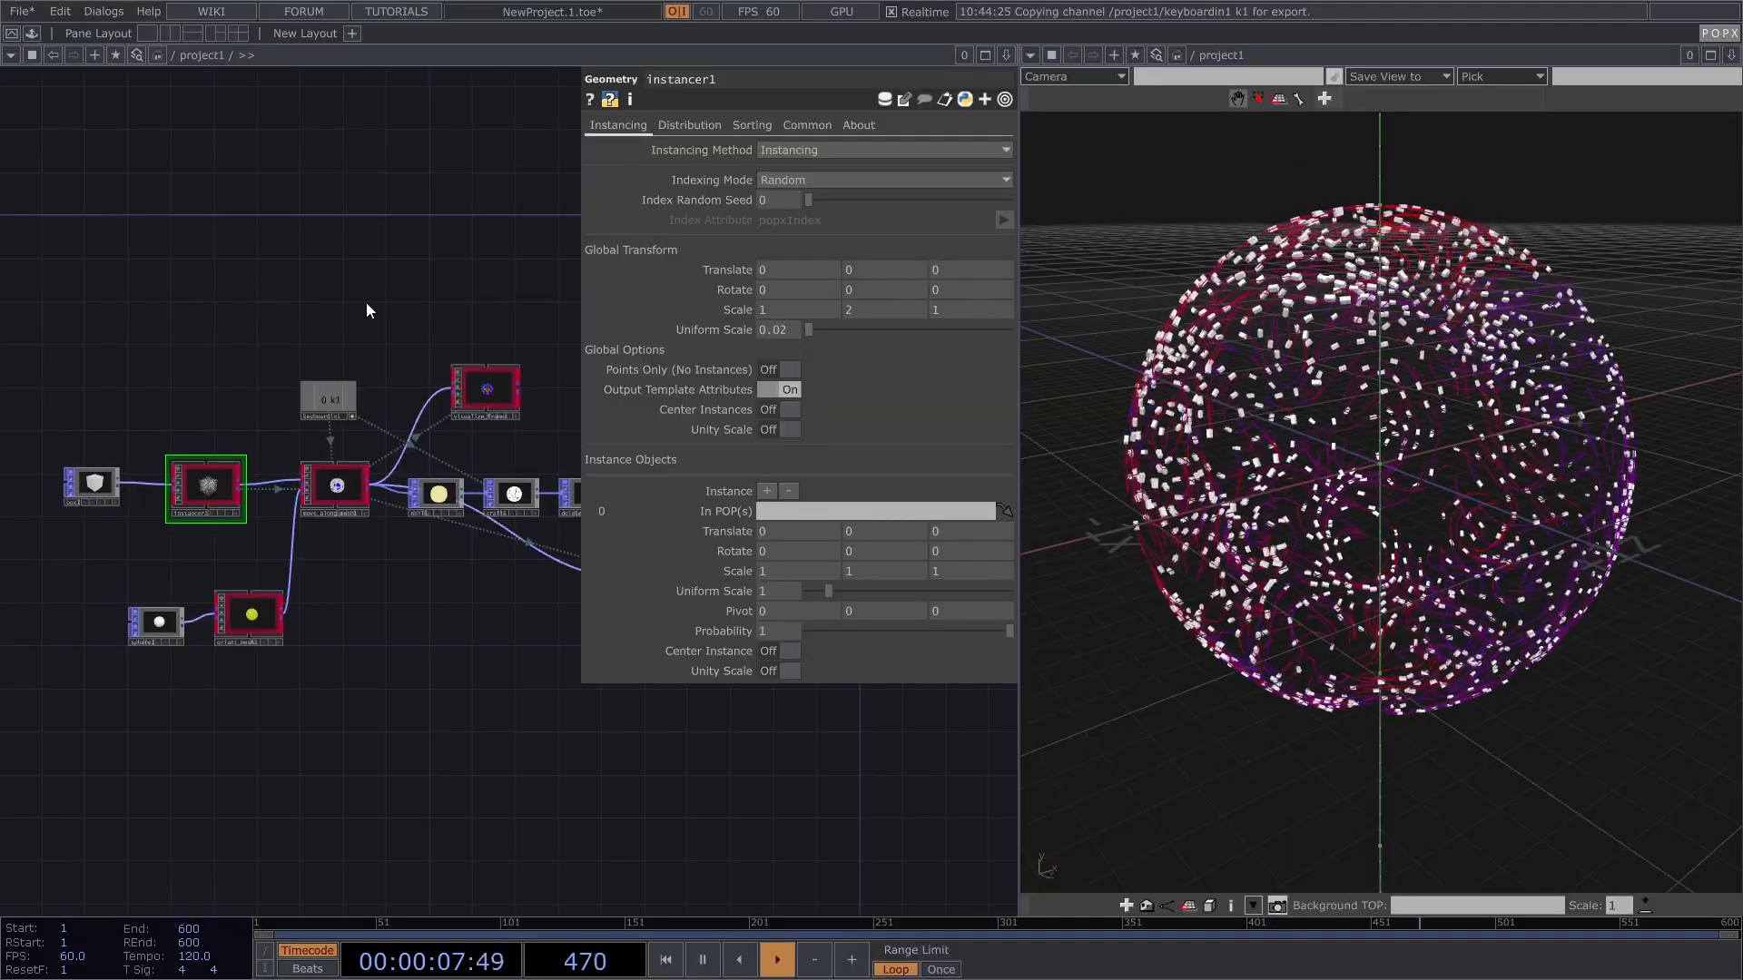
Step: Orbit the viewer around the shrunken boxes to show the horizon, then recentre the network
{"action": "left_click_drag", "start_coordinate": [1319, 402], "coordinate": [1375, 444]}
{"action": "scroll", "coordinate": [1376, 478], "scroll_direction": "up", "scroll_amount": 5}
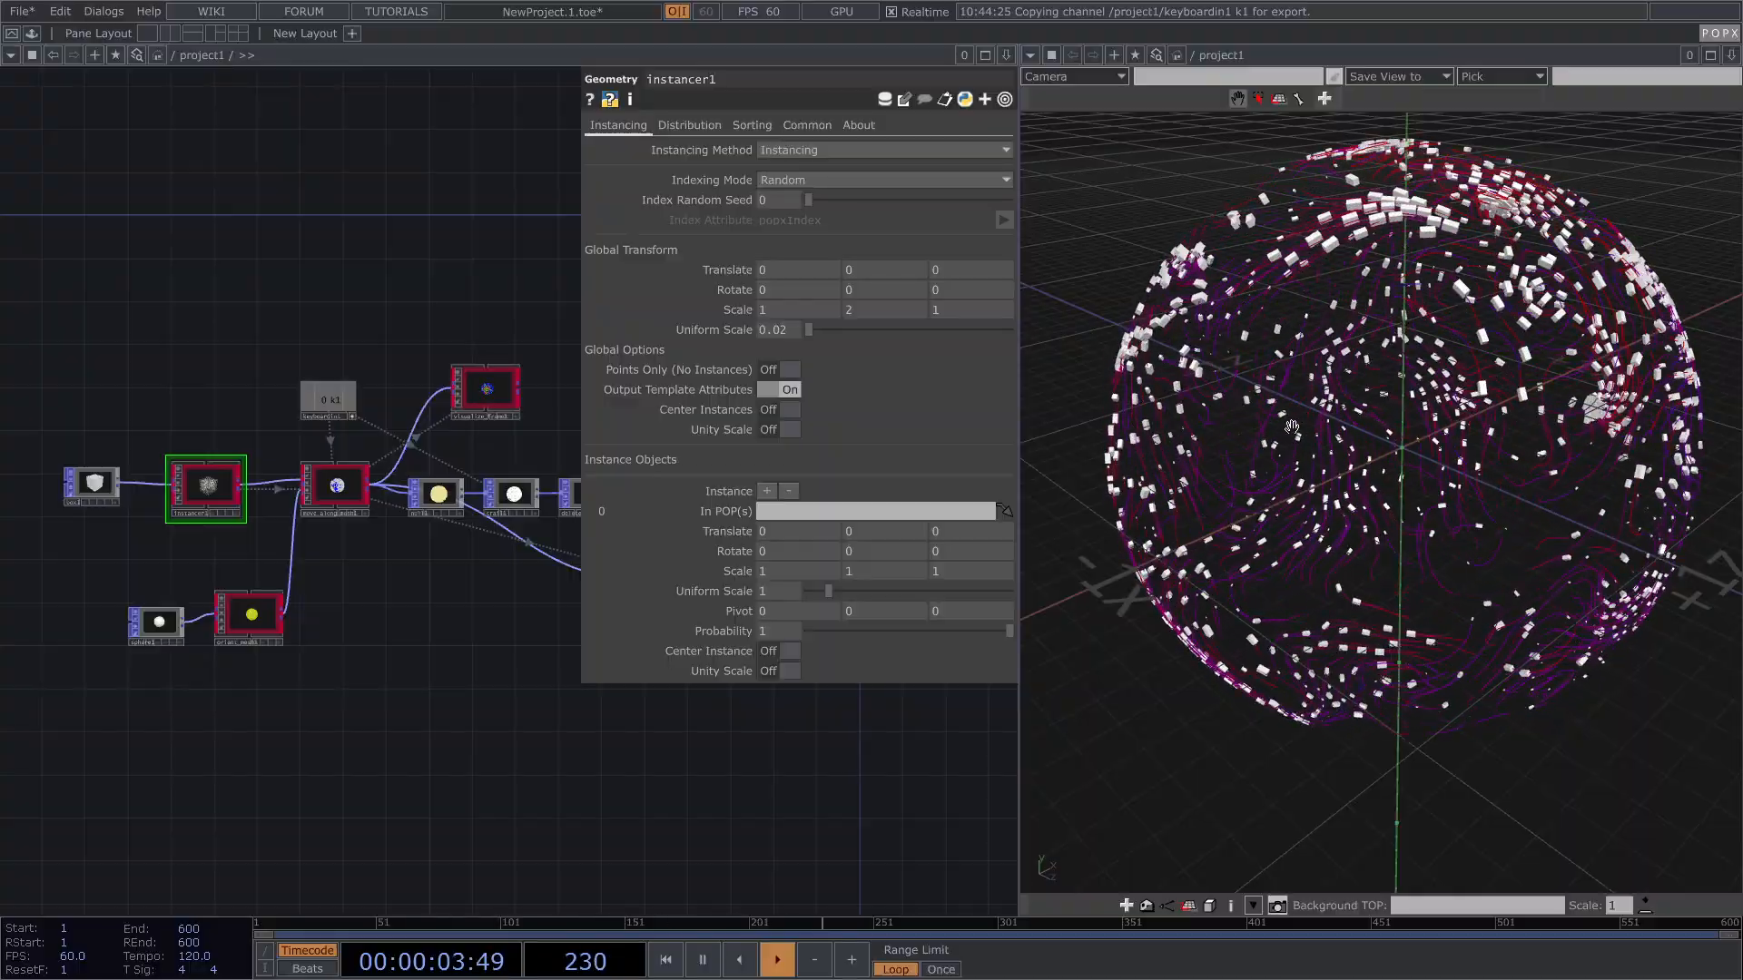
{"action": "left_click_drag", "start_coordinate": [1295, 427], "coordinate": [1156, 471]}
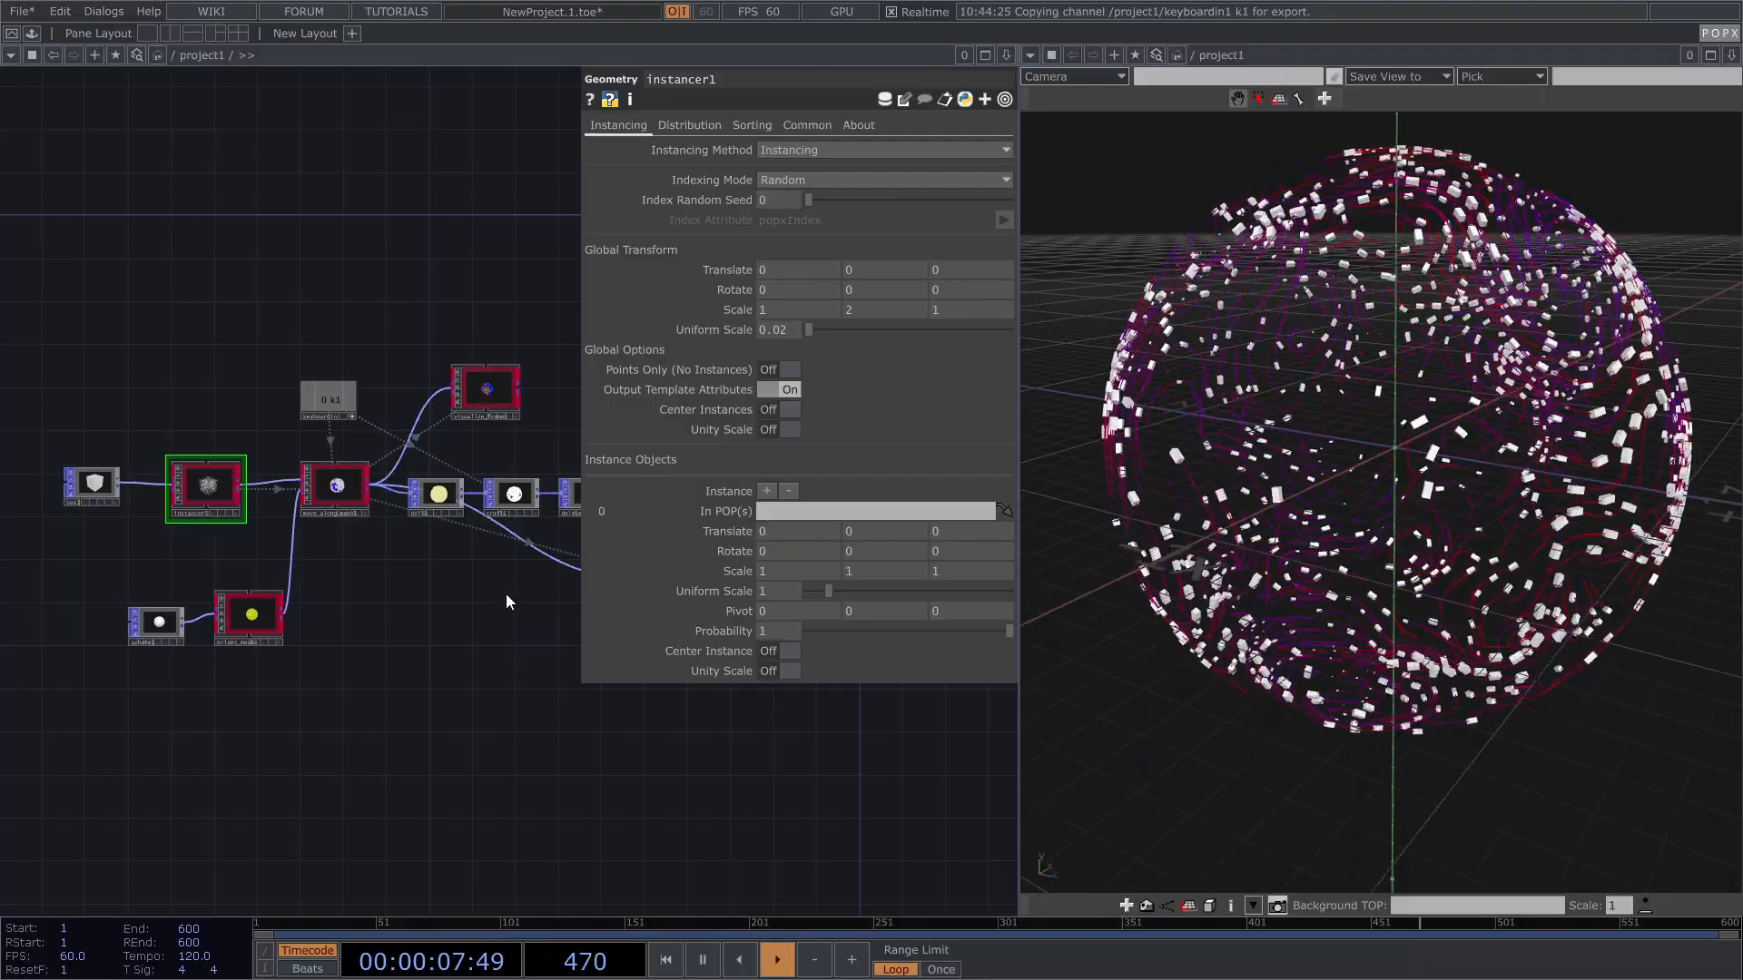
{"action": "key", "text": "p"}
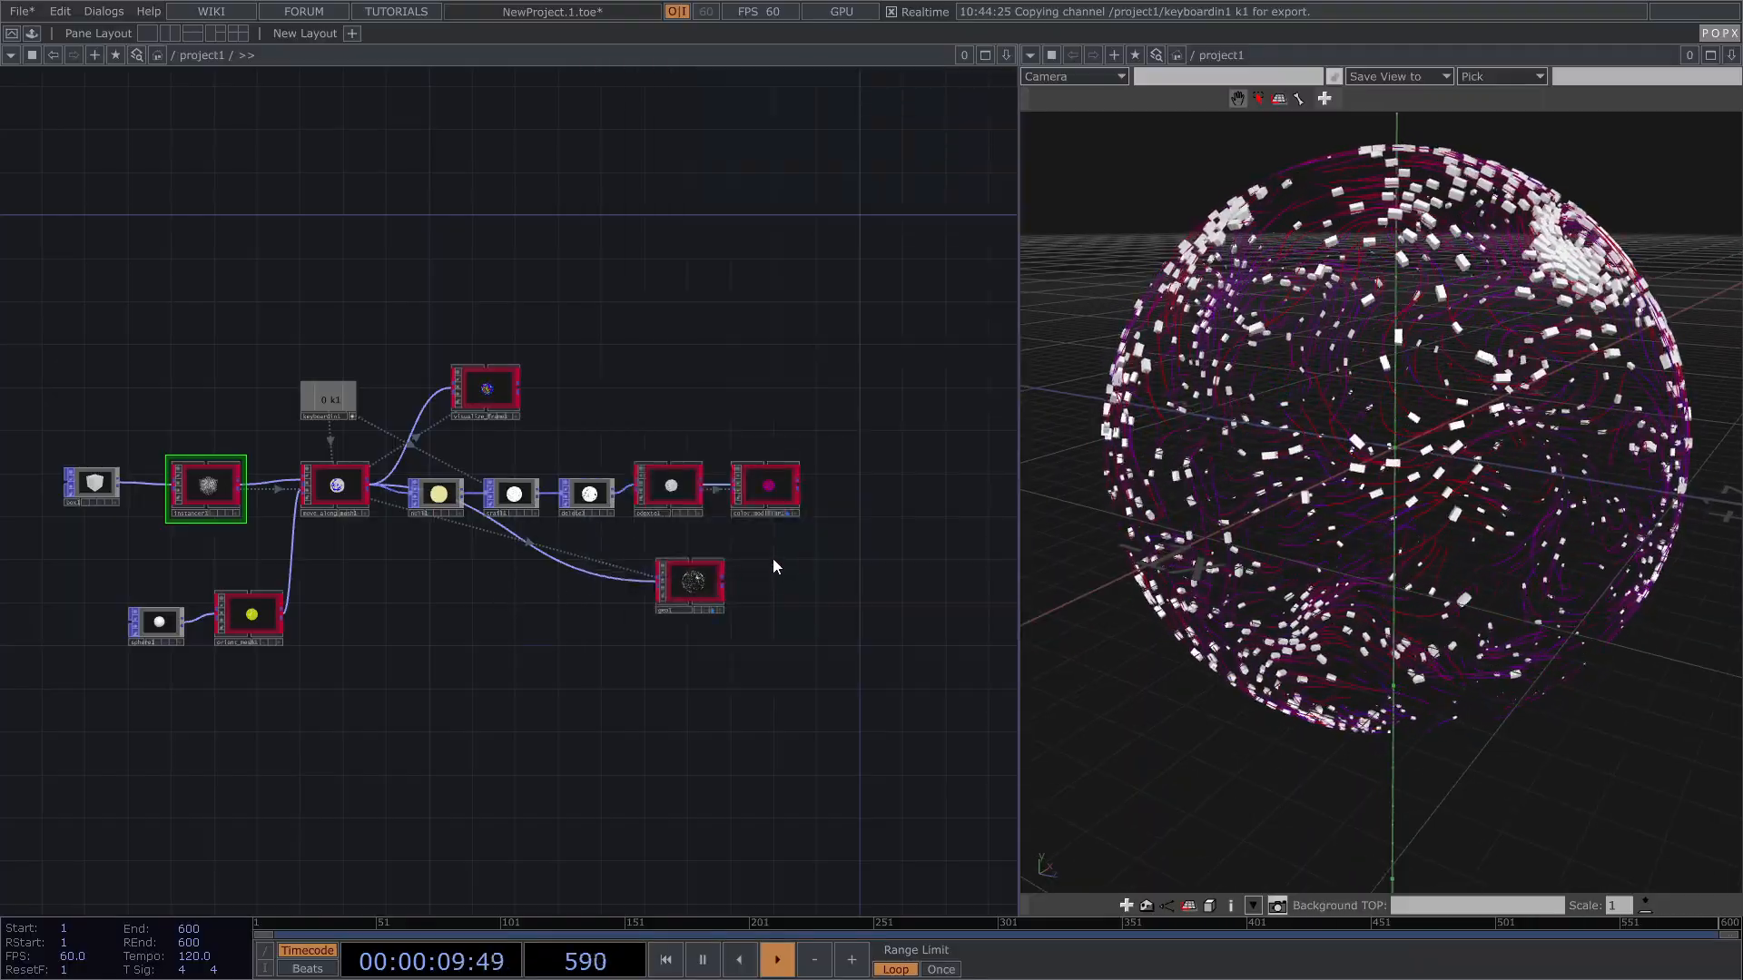
{"action": "left_click_drag", "start_coordinate": [452, 650], "coordinate": [496, 546]}
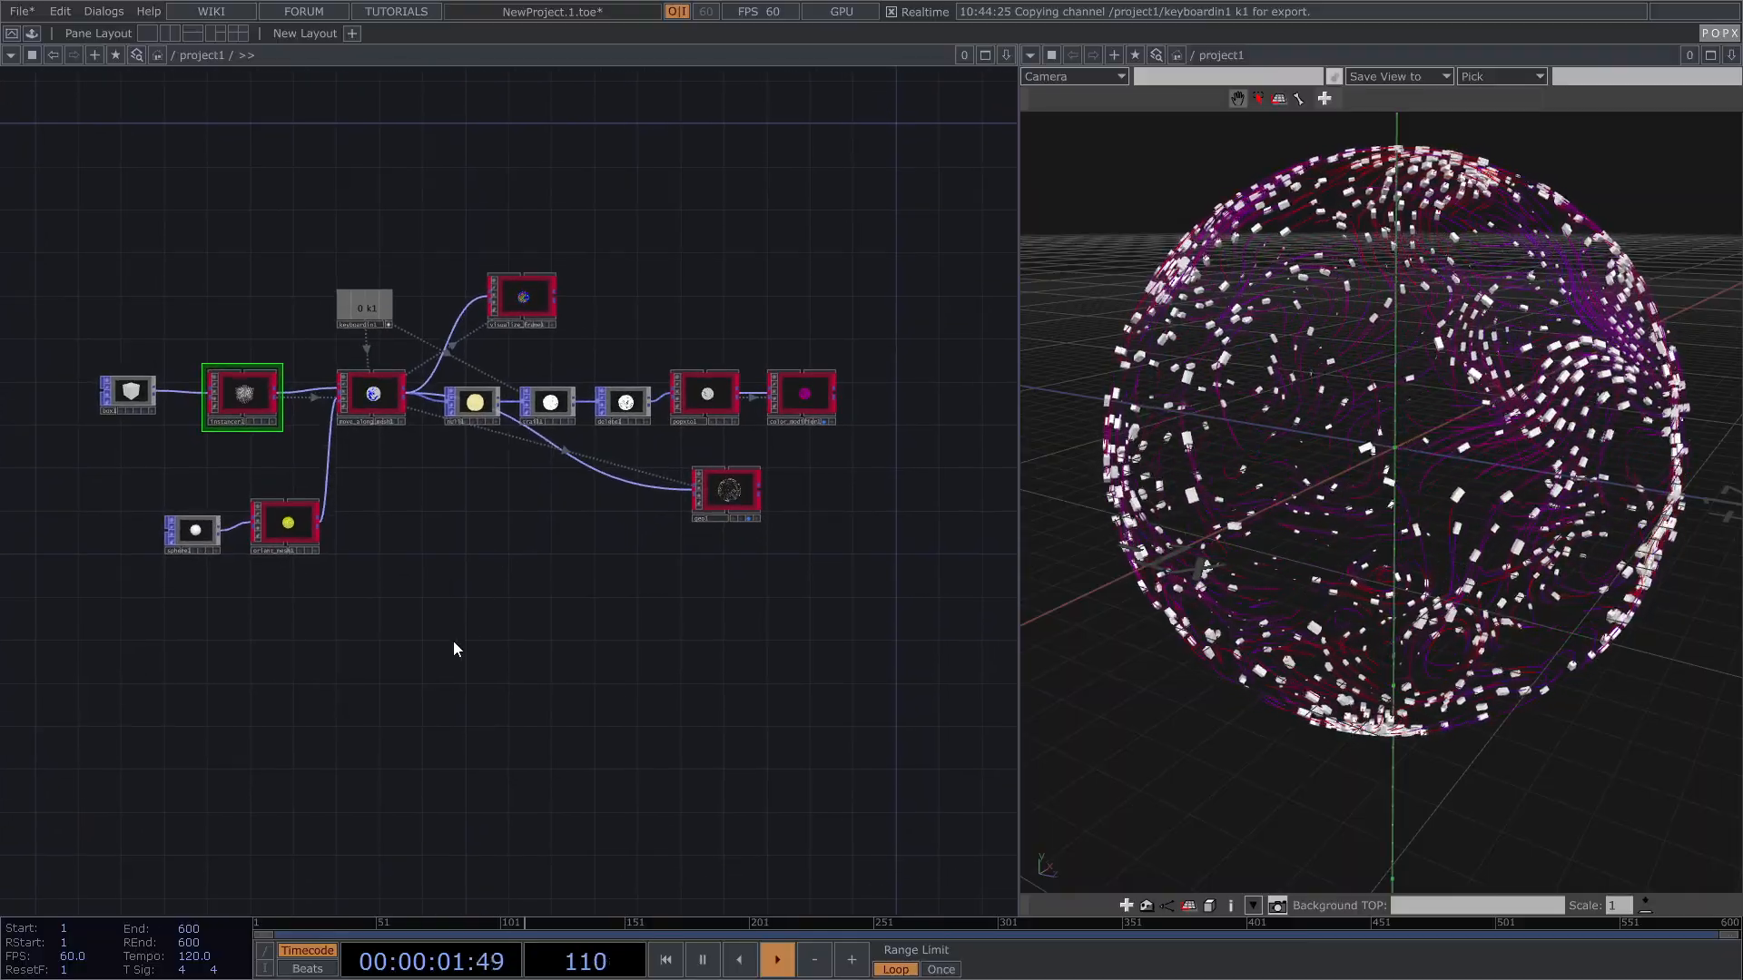
{"action": "key", "text": "Tab"}
{"action": "left_click_drag", "start_coordinate": [465, 367], "coordinate": [503, 363]}
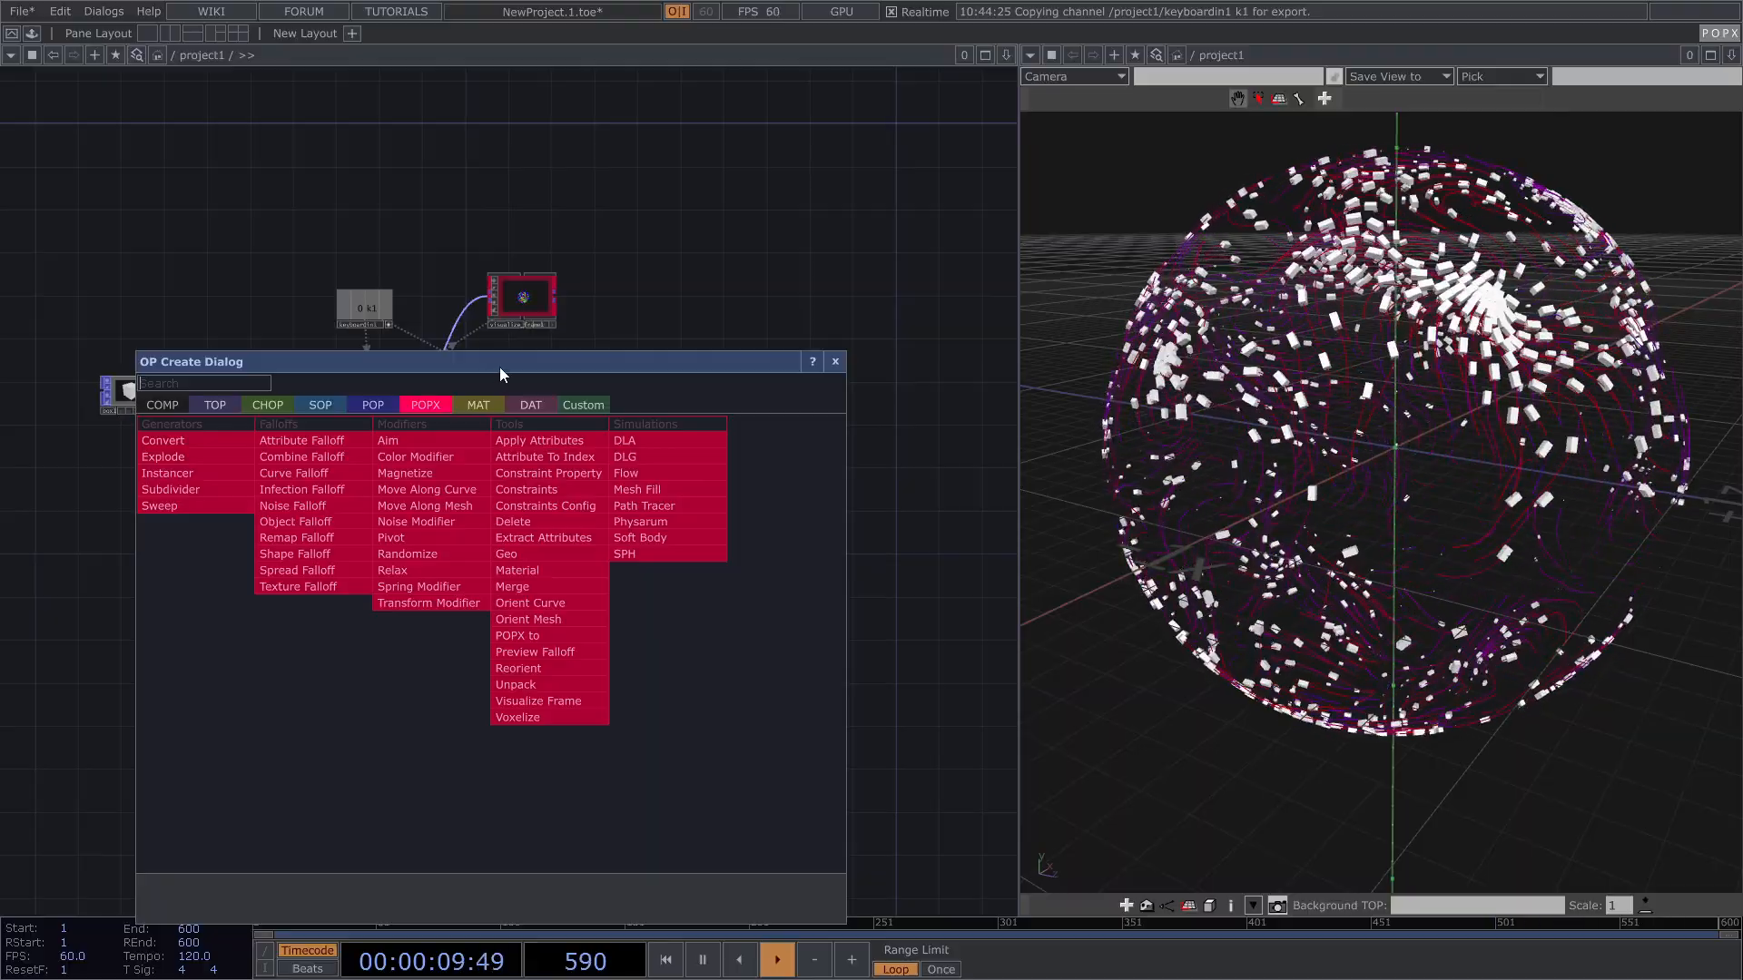
Step: Delete the sphere-related operators, including sphere1, from the network
{"action": "left_click_drag", "start_coordinate": [499, 367], "coordinate": [532, 357]}
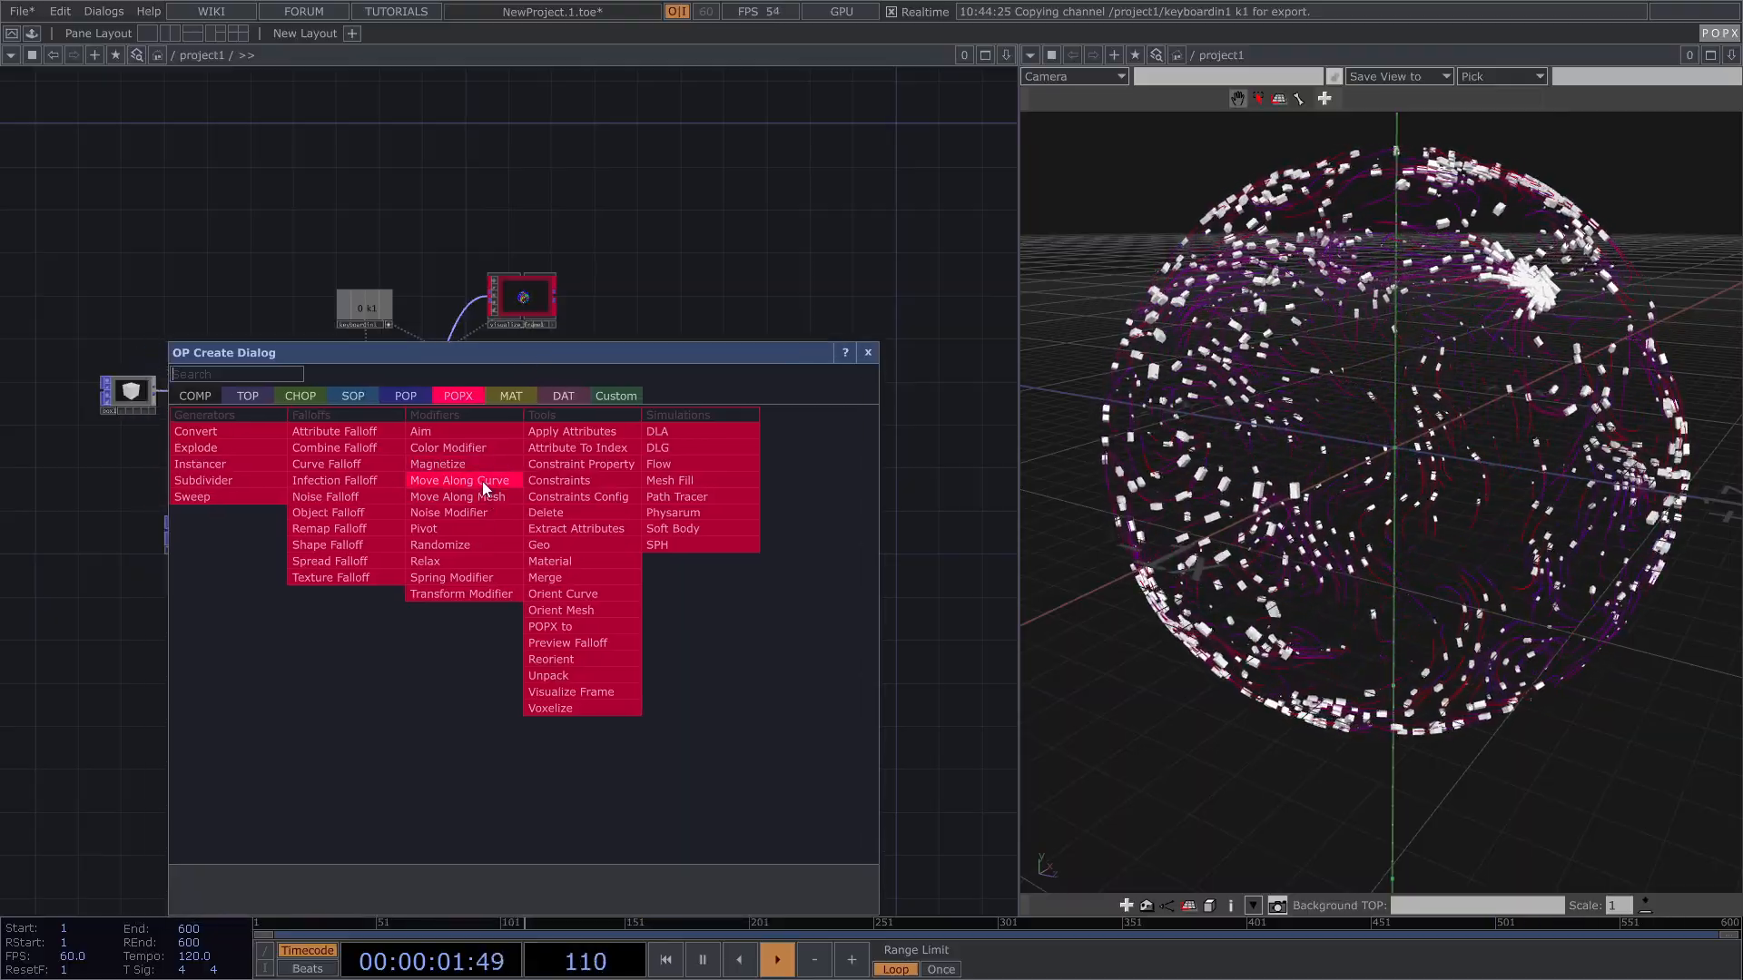
{"action": "left_click", "coordinate": [868, 352]}
{"action": "left_click_drag", "start_coordinate": [316, 635], "coordinate": [939, 231]}
{"action": "key", "text": "Delete"}
{"action": "right_click_drag", "start_coordinate": [150, 575], "coordinate": [243, 506]}
{"action": "key", "text": "Delete"}
Step: Turn on instancer1's display flag to show box1's cube grid of small boxes
{"action": "left_click_drag", "start_coordinate": [309, 527], "coordinate": [442, 535]}
{"action": "scroll", "coordinate": [355, 418], "scroll_direction": "up", "scroll_amount": 8}
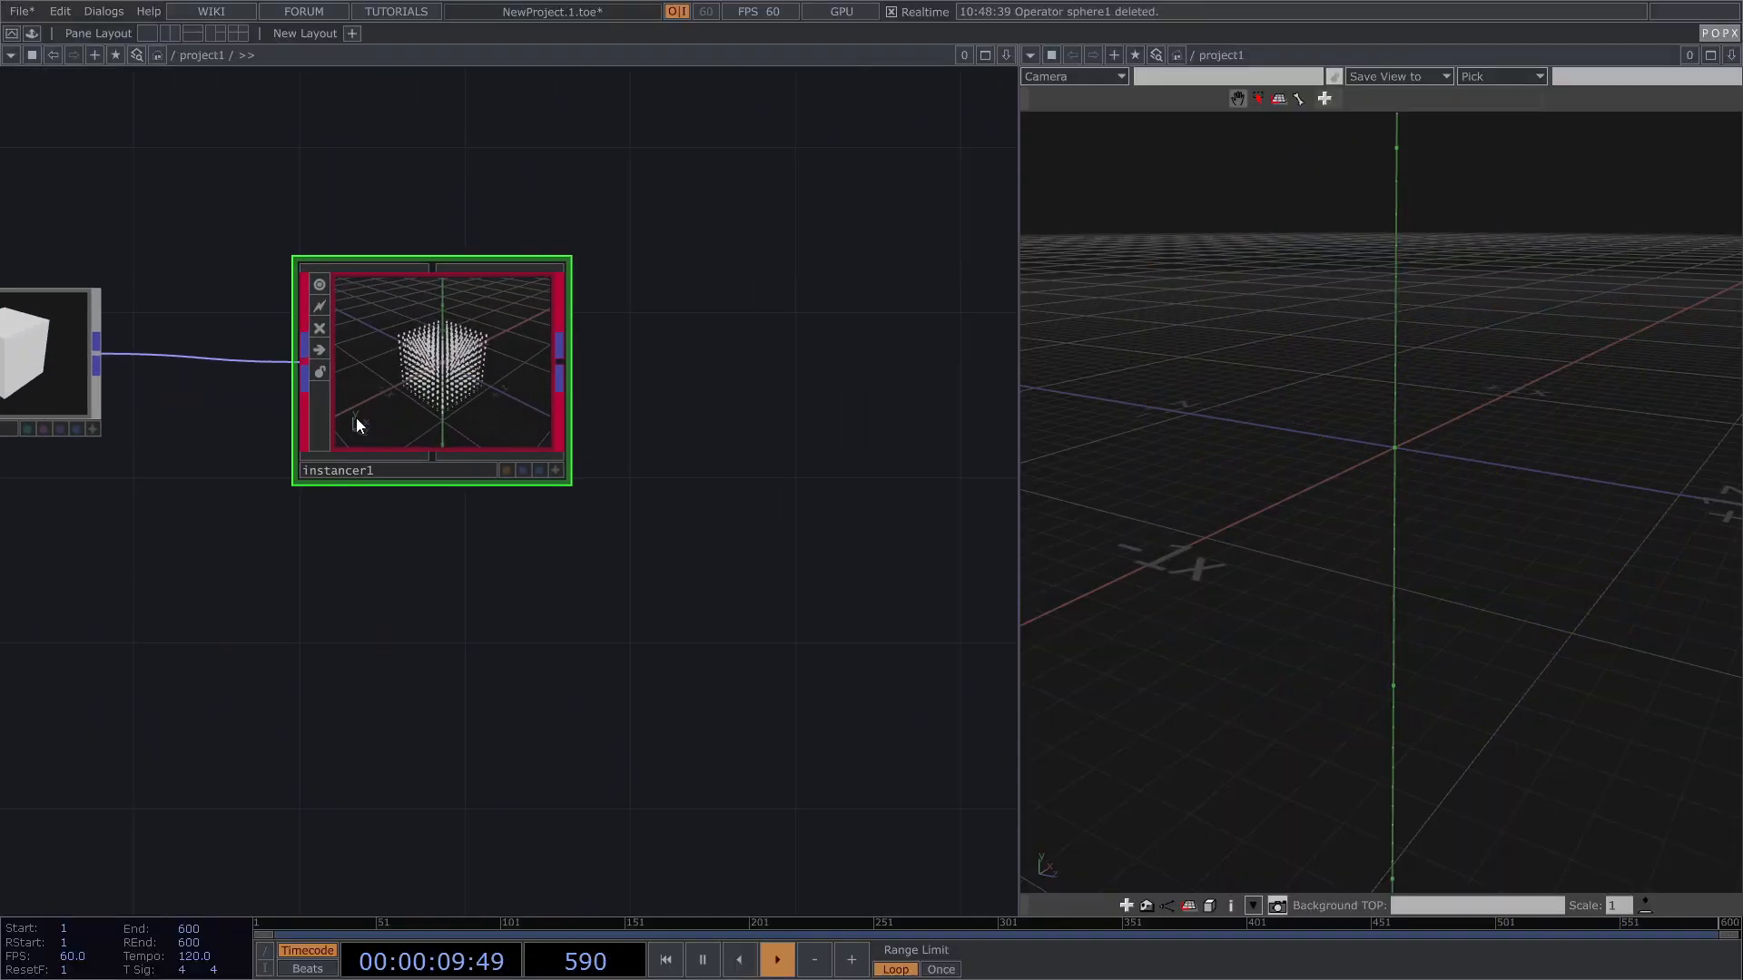
{"action": "left_click_drag", "start_coordinate": [446, 401], "coordinate": [397, 408]}
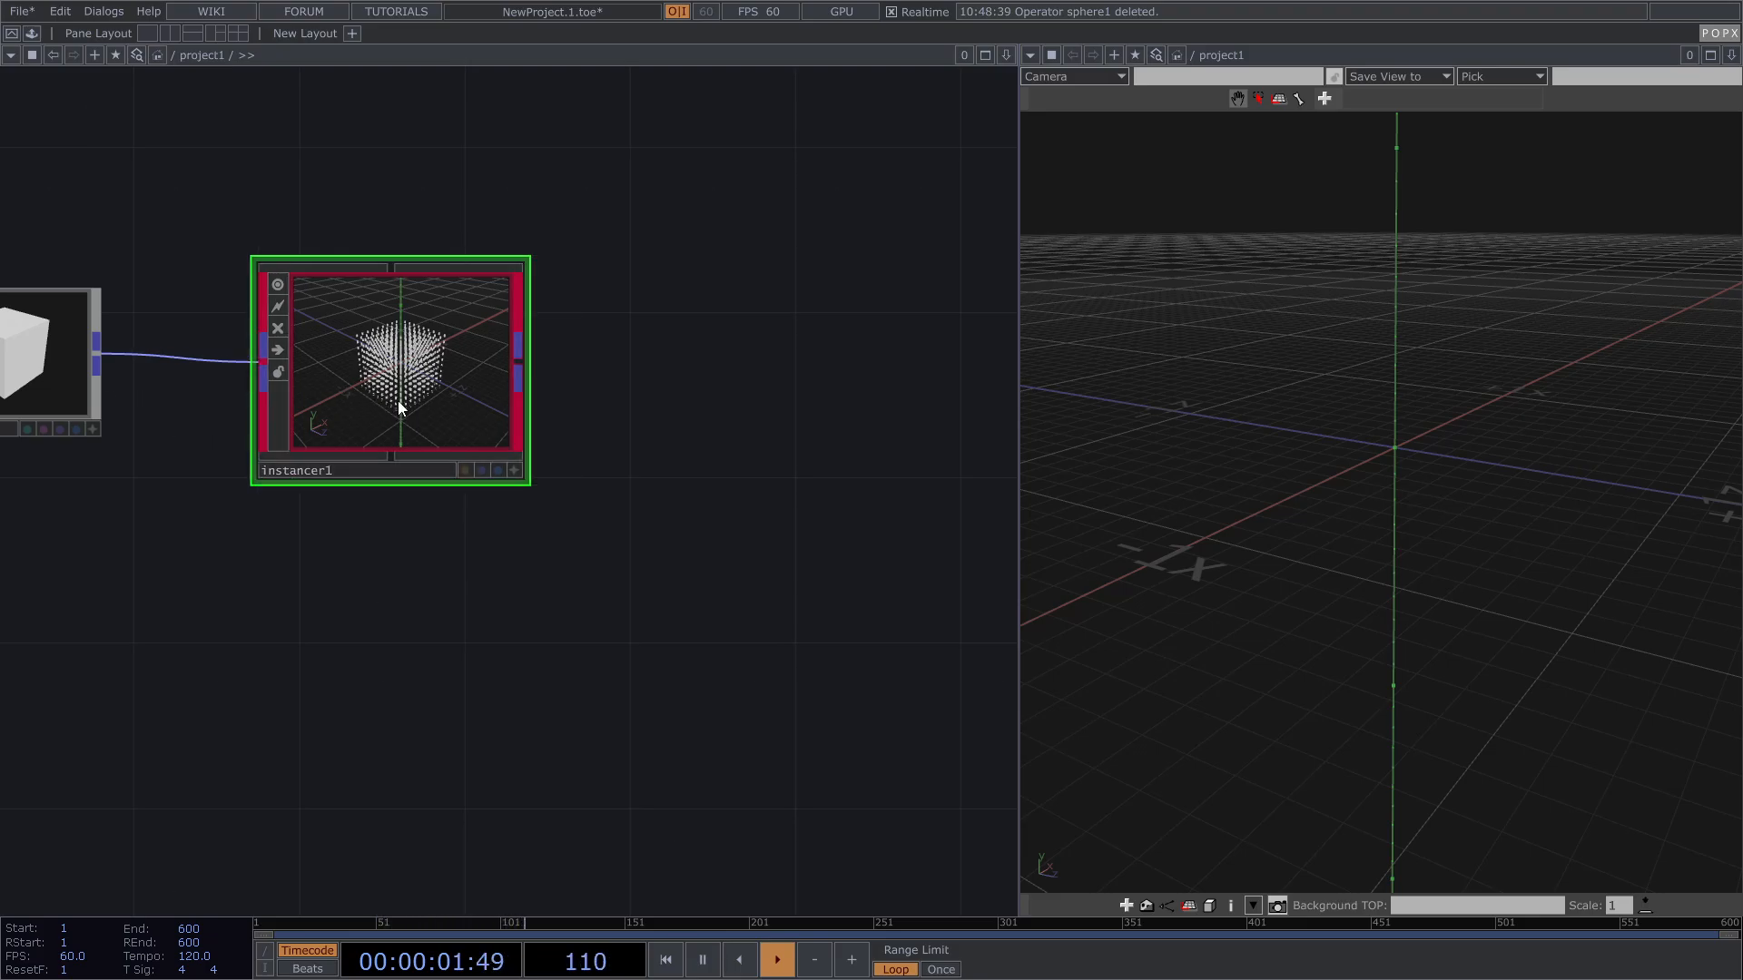
{"action": "key", "text": "p"}
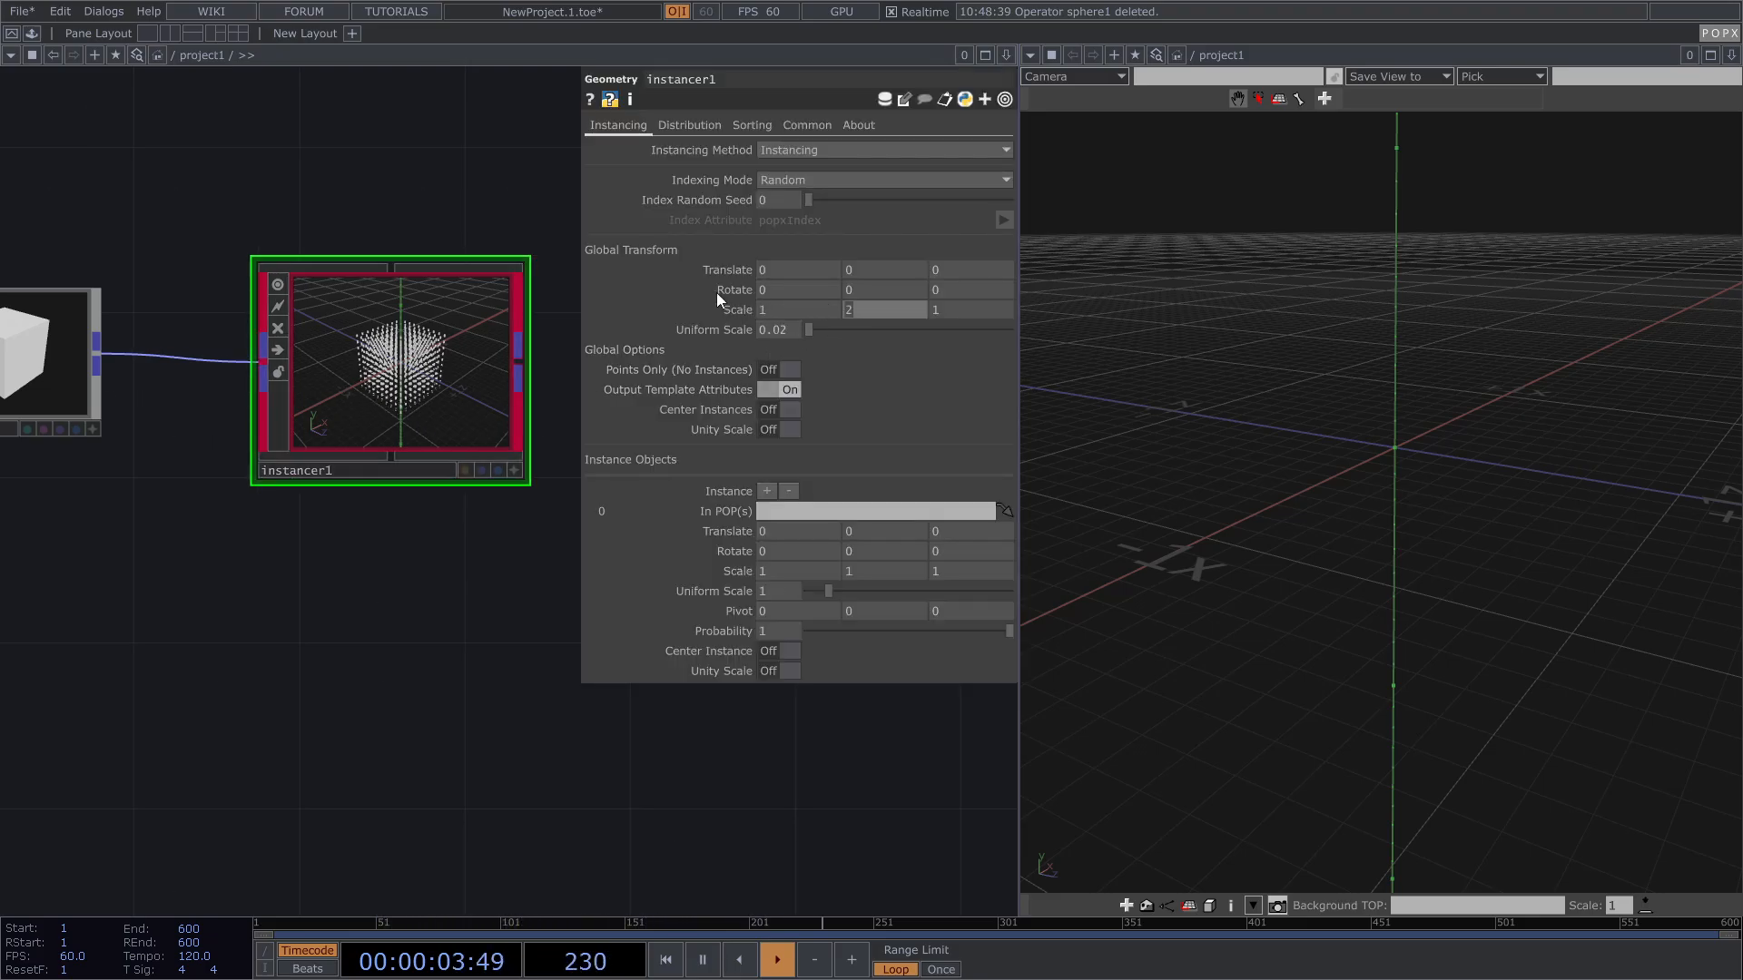
{"action": "scroll", "coordinate": [378, 347], "scroll_direction": "up", "scroll_amount": 6}
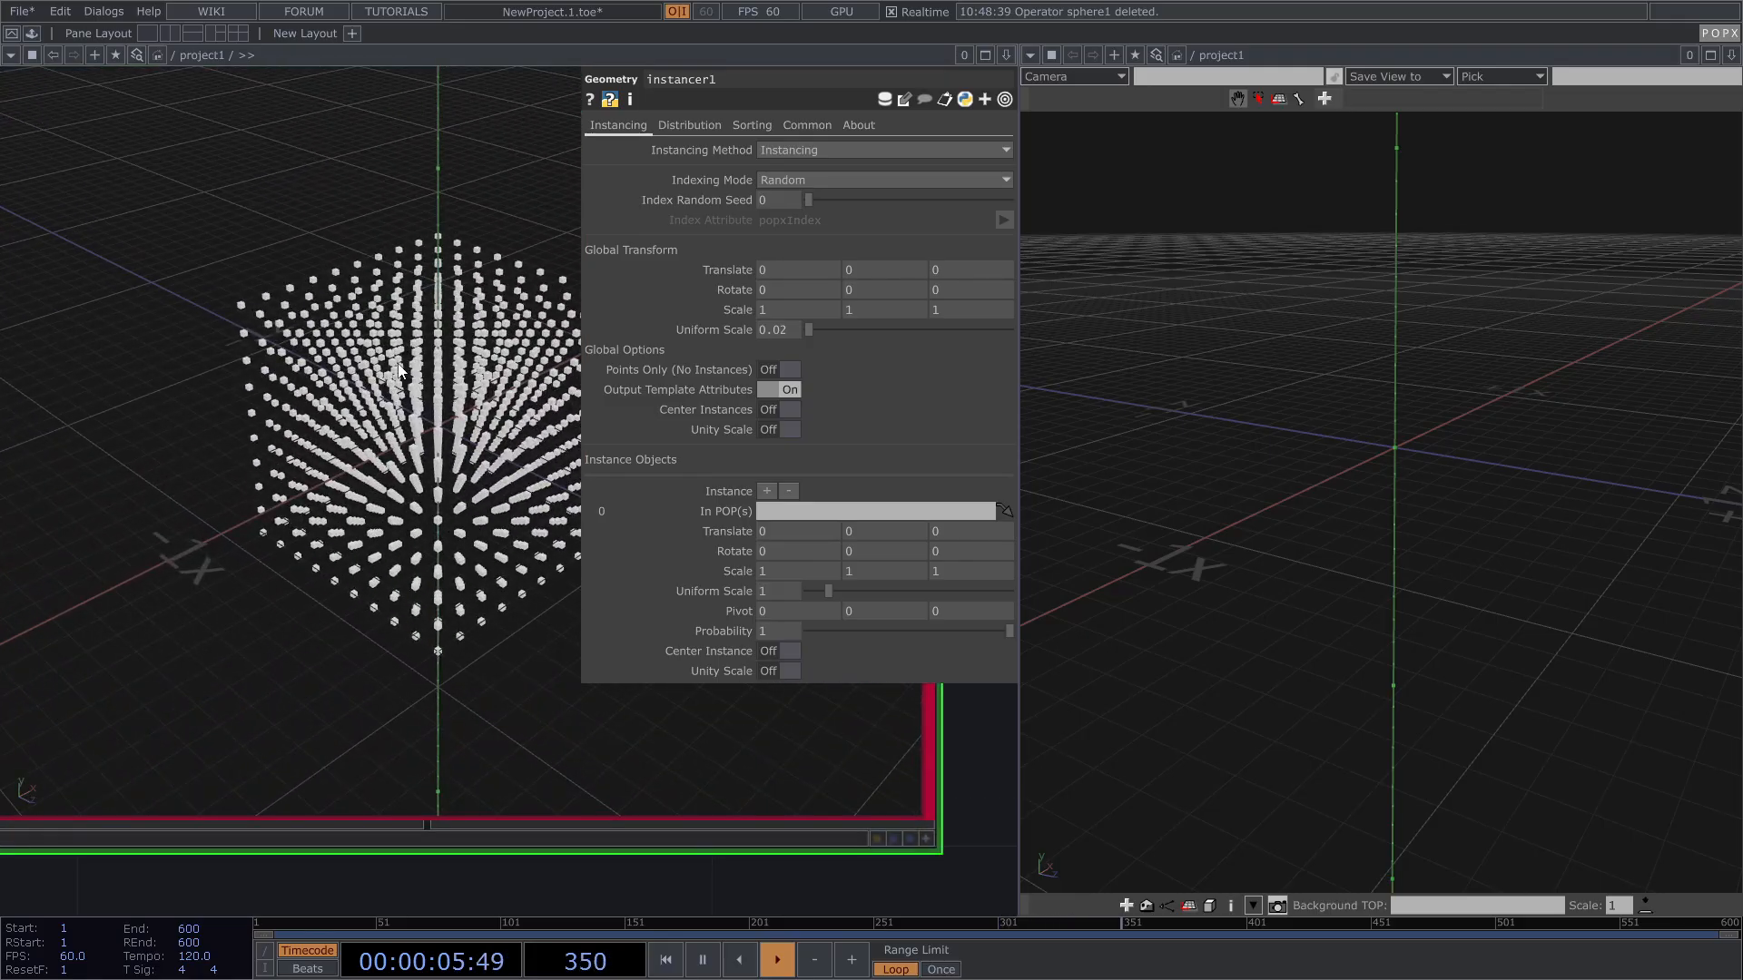
{"action": "scroll", "coordinate": [396, 377], "scroll_direction": "down", "scroll_amount": 6}
{"action": "left_click", "coordinate": [455, 463]}
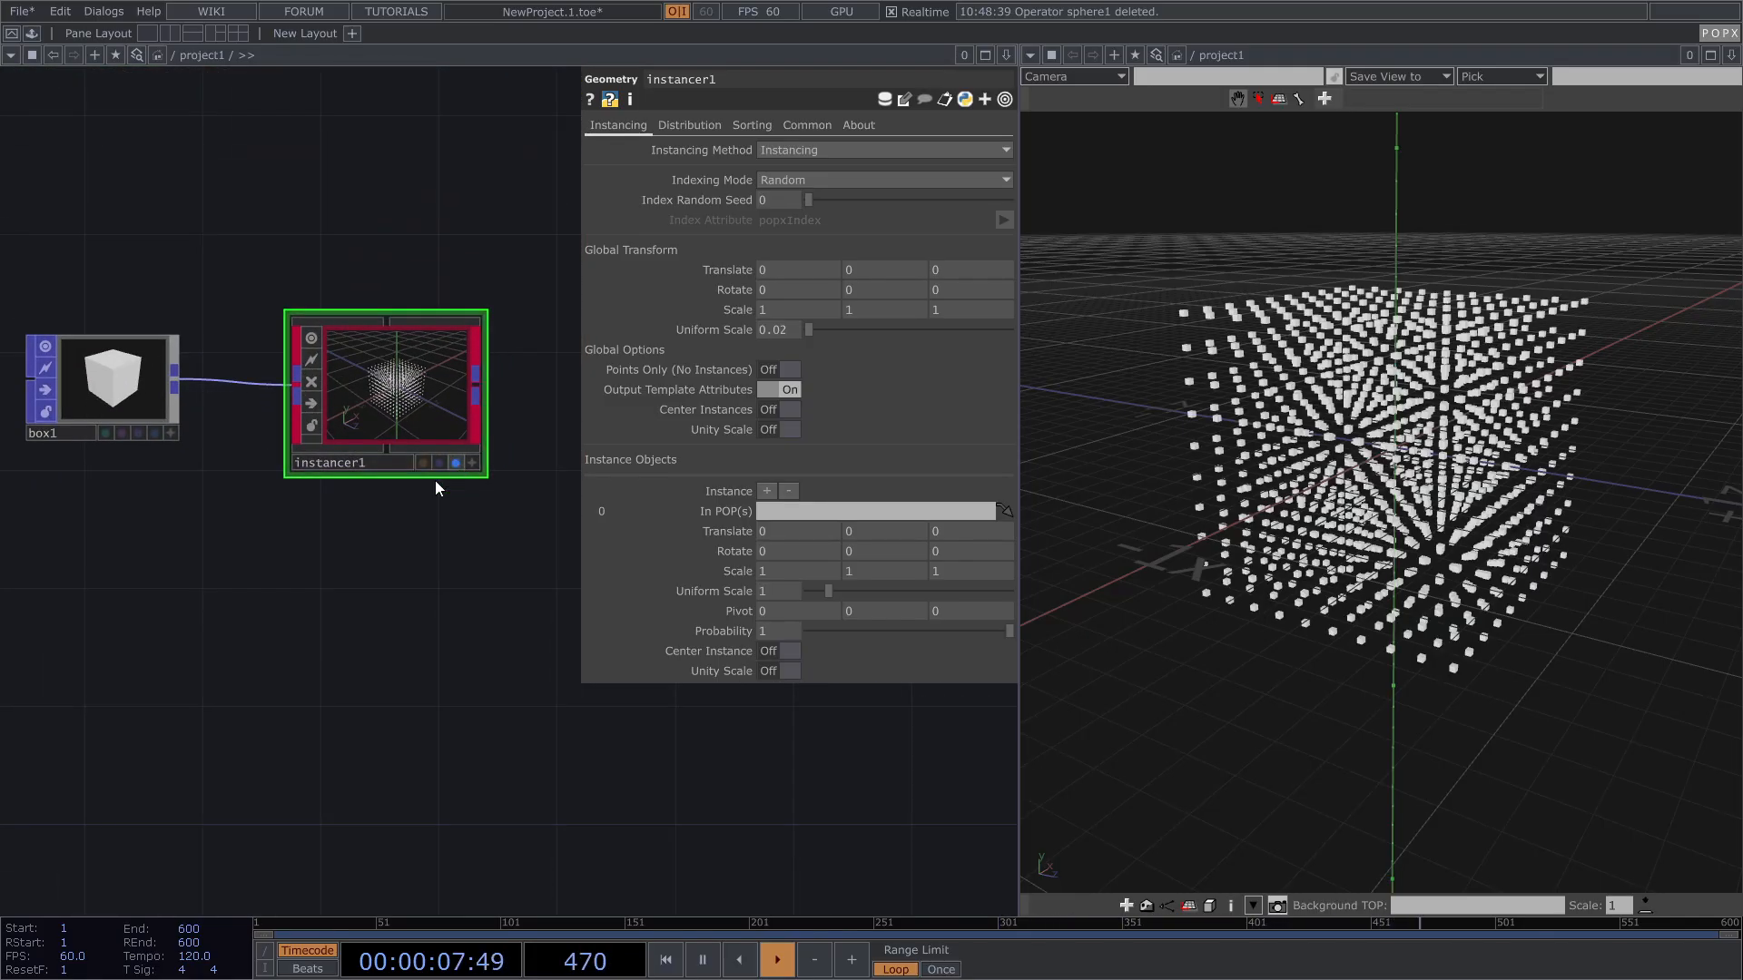
{"action": "key", "text": "p"}
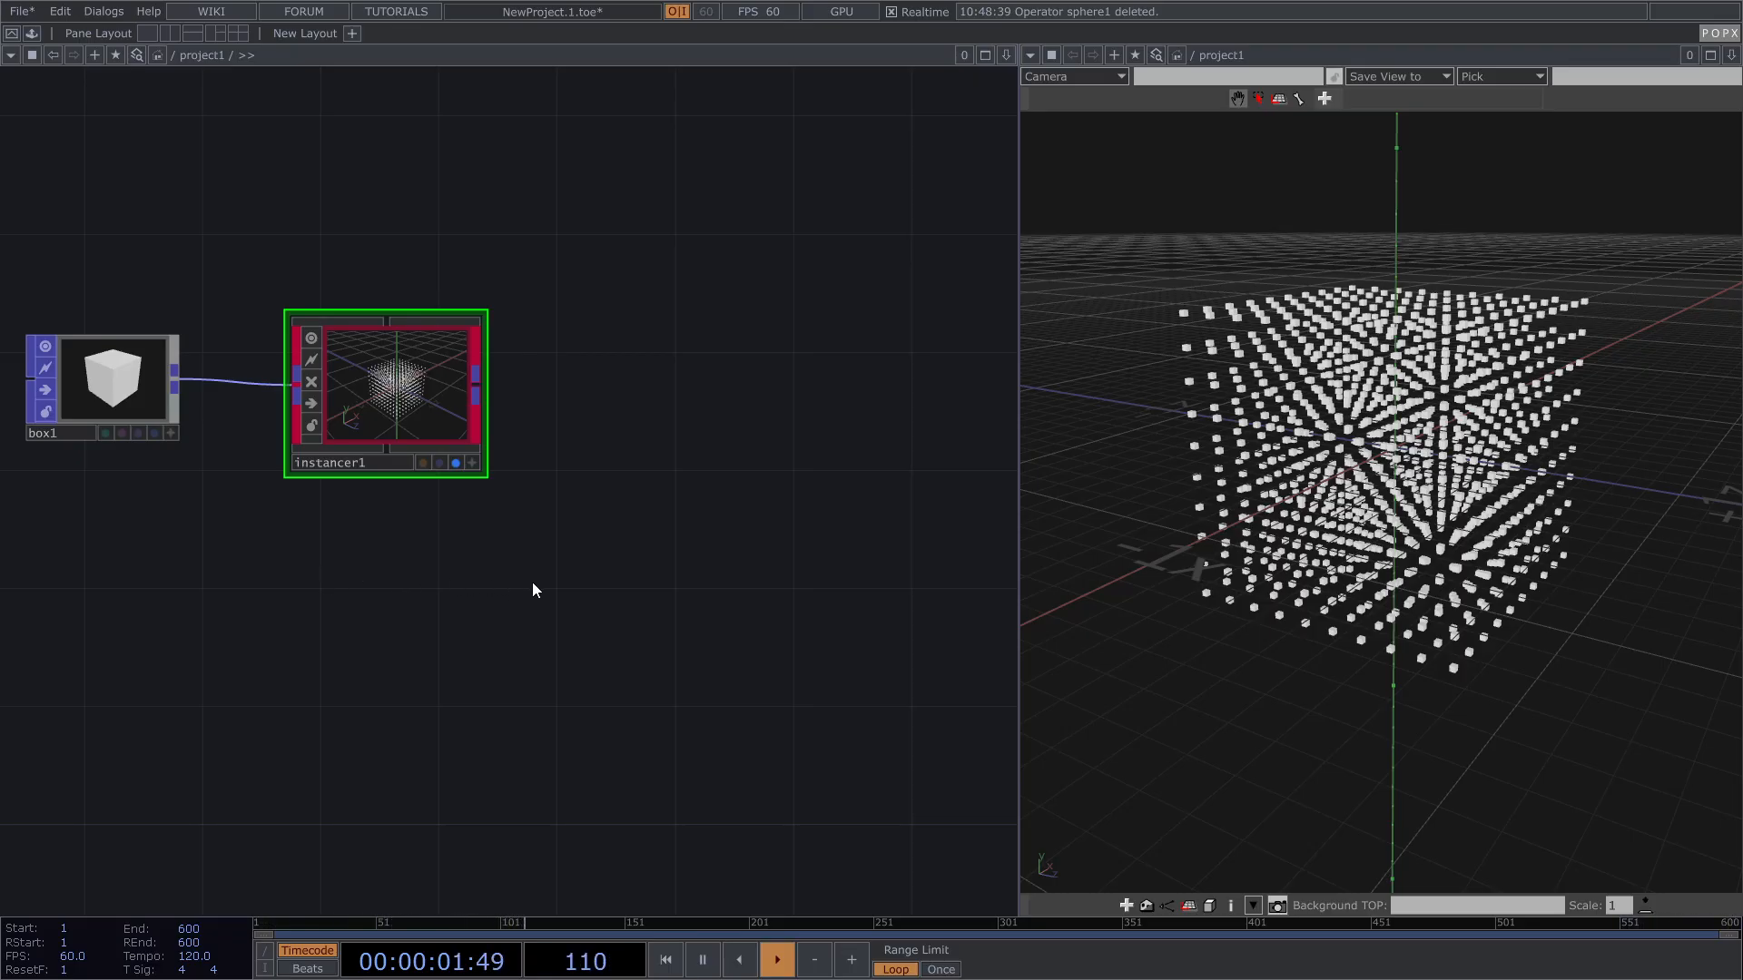
{"action": "key", "text": "Tab"}
{"action": "left_click_drag", "start_coordinate": [506, 299], "coordinate": [573, 270]}
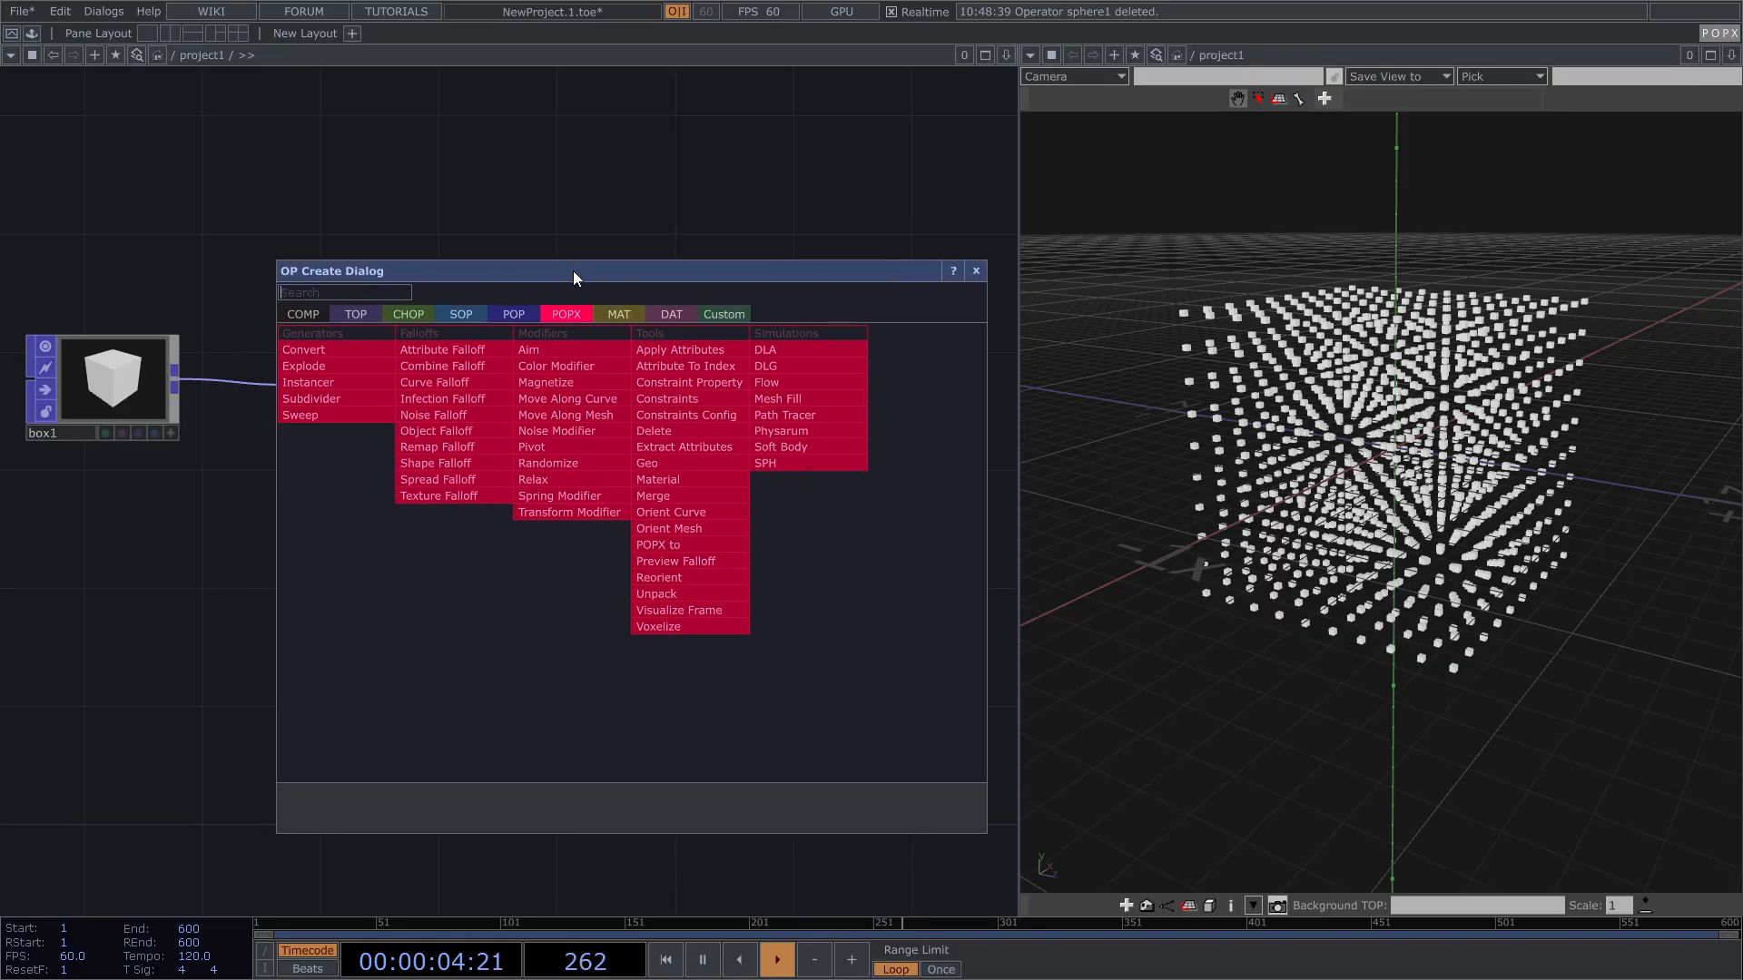
Step: Add move_along_curve1, wire instancer1 into it, and move the display flag onto it
{"action": "left_click", "coordinate": [592, 401]}
{"action": "left_click", "coordinate": [833, 396]}
{"action": "left_click_drag", "start_coordinate": [537, 423], "coordinate": [385, 425]}
{"action": "left_click", "coordinate": [364, 414]}
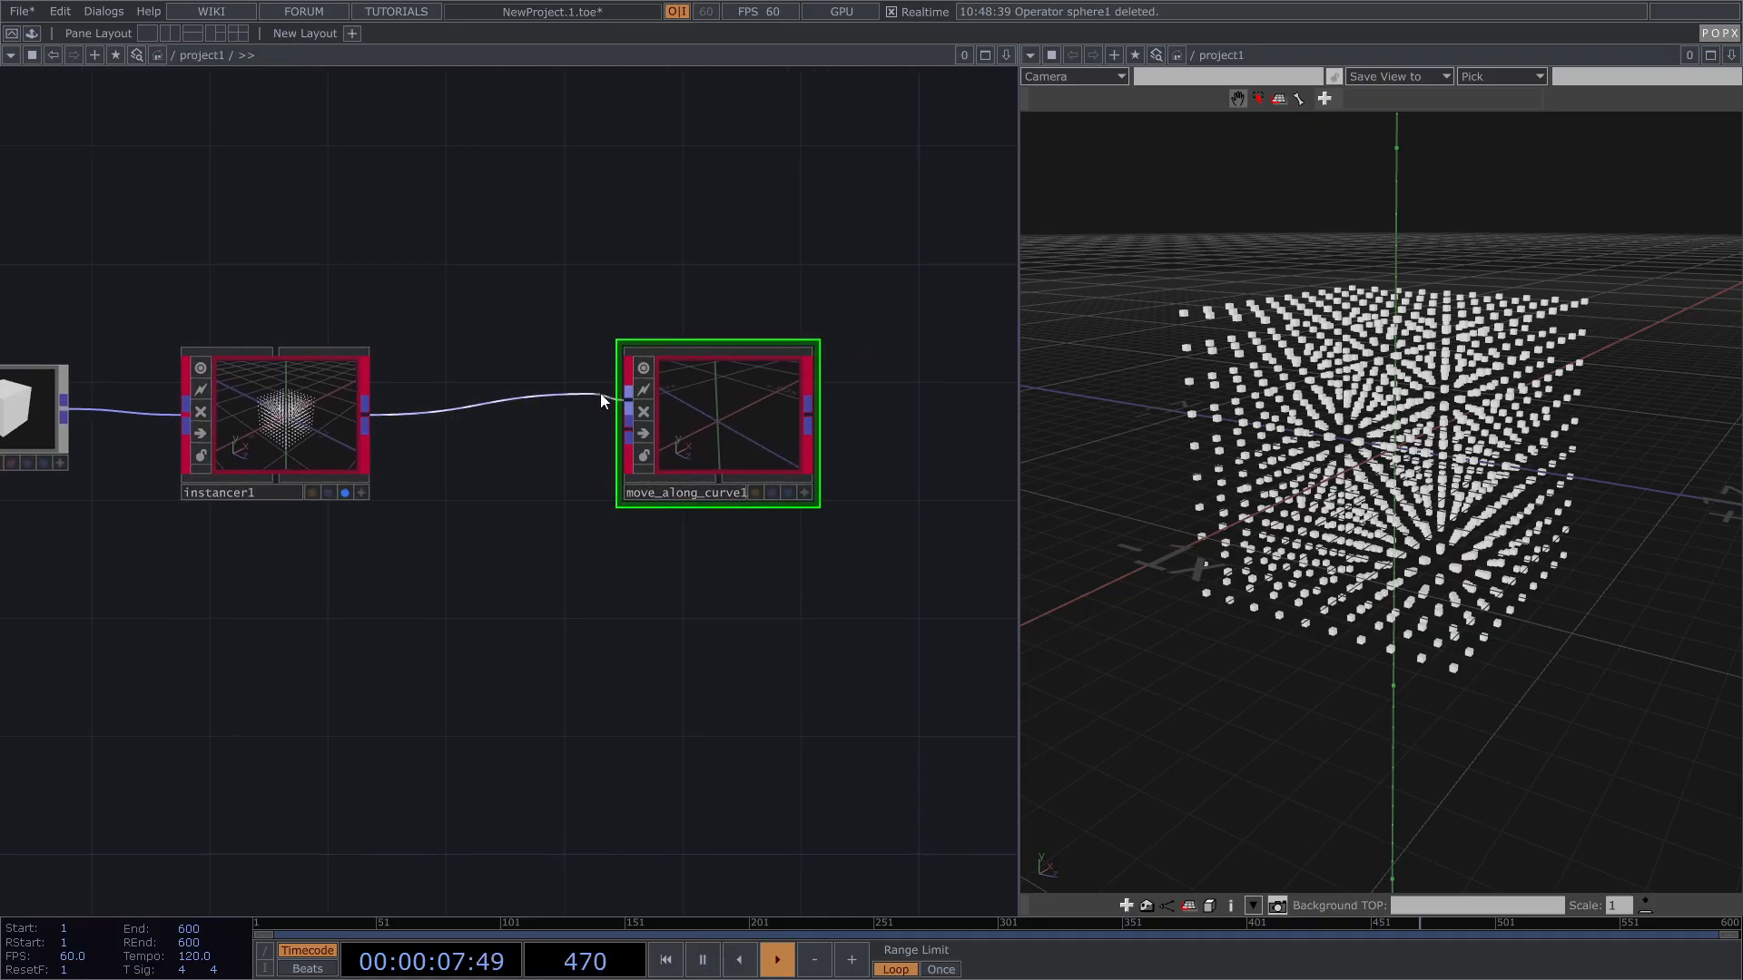
{"action": "left_click", "coordinate": [346, 492]}
{"action": "left_click", "coordinate": [787, 492]}
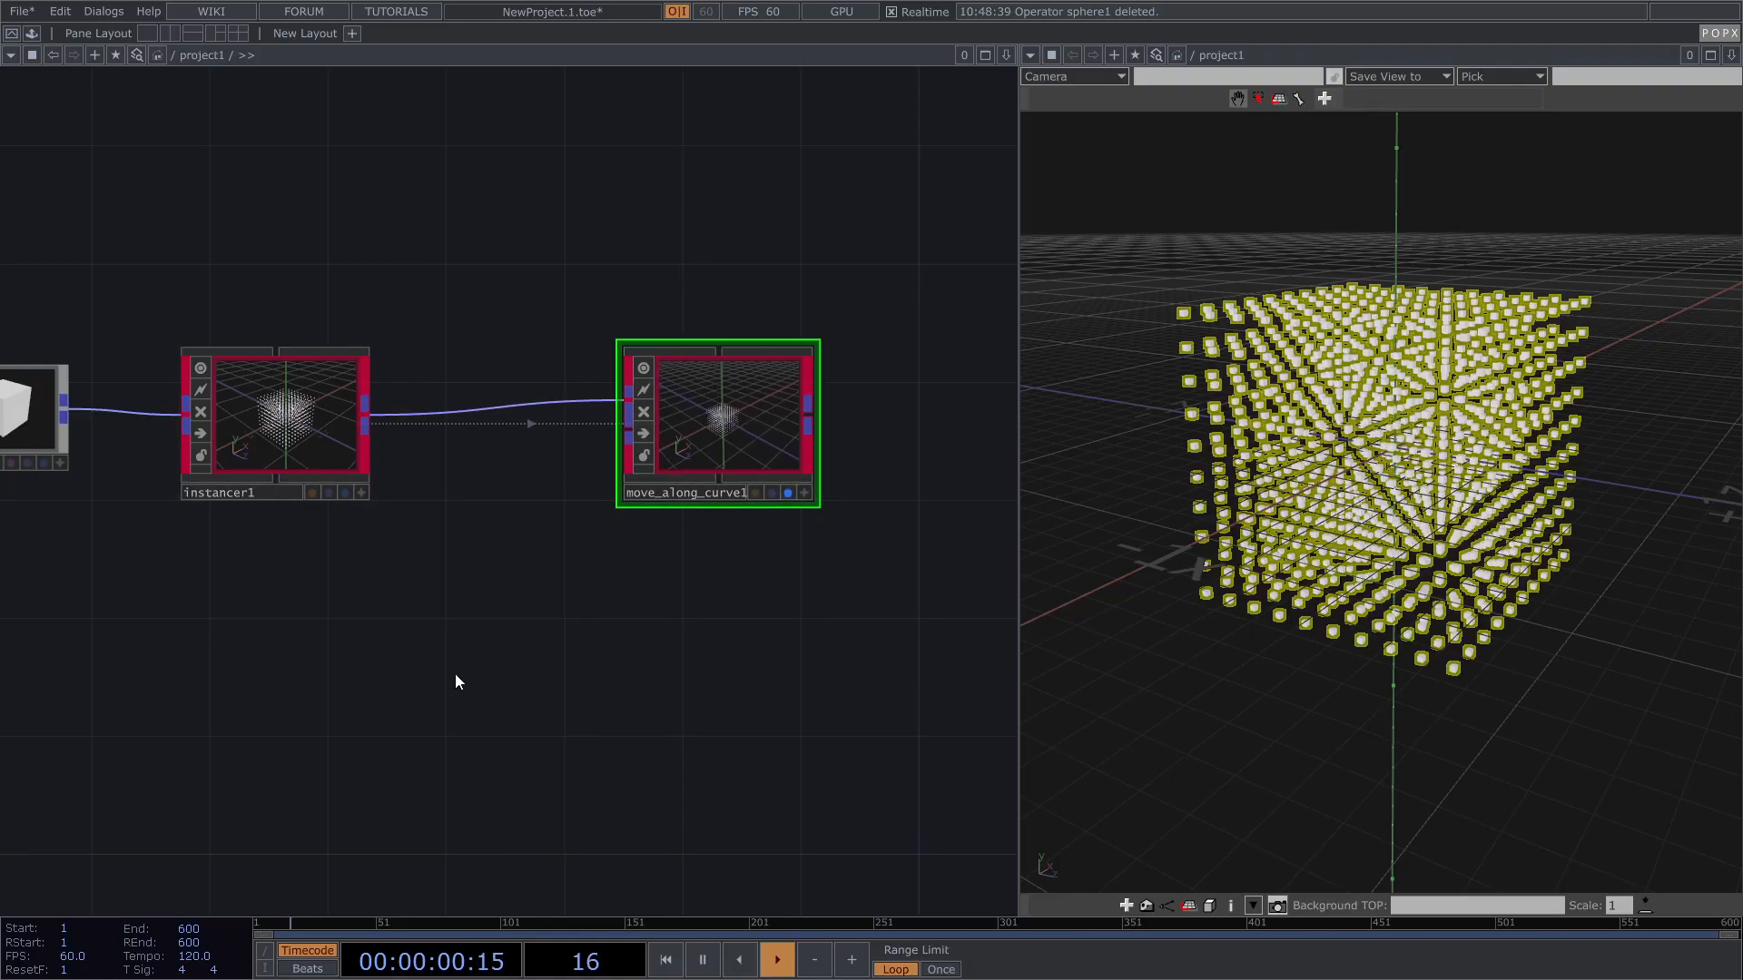
Step: Create a Pattern POP, pattern1, followed by a Null, null1
{"action": "left_click_drag", "start_coordinate": [459, 672], "coordinate": [557, 569]}
{"action": "key", "text": "Tab"}
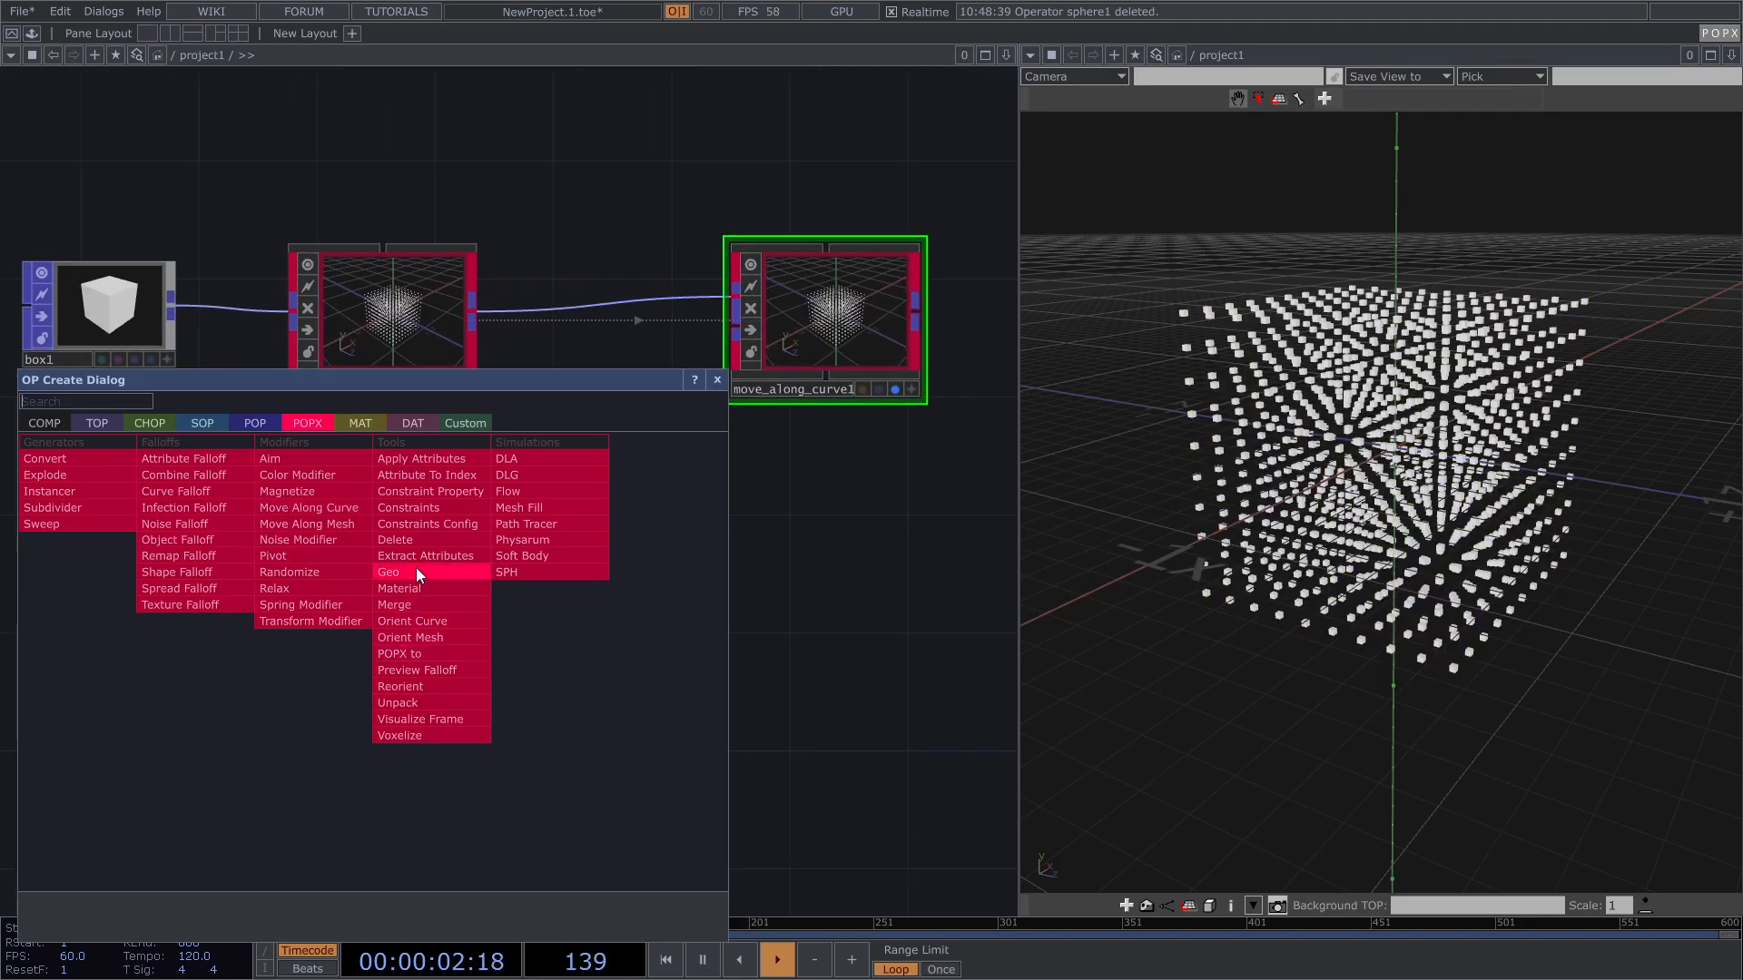
{"action": "left_click", "coordinate": [258, 423]}
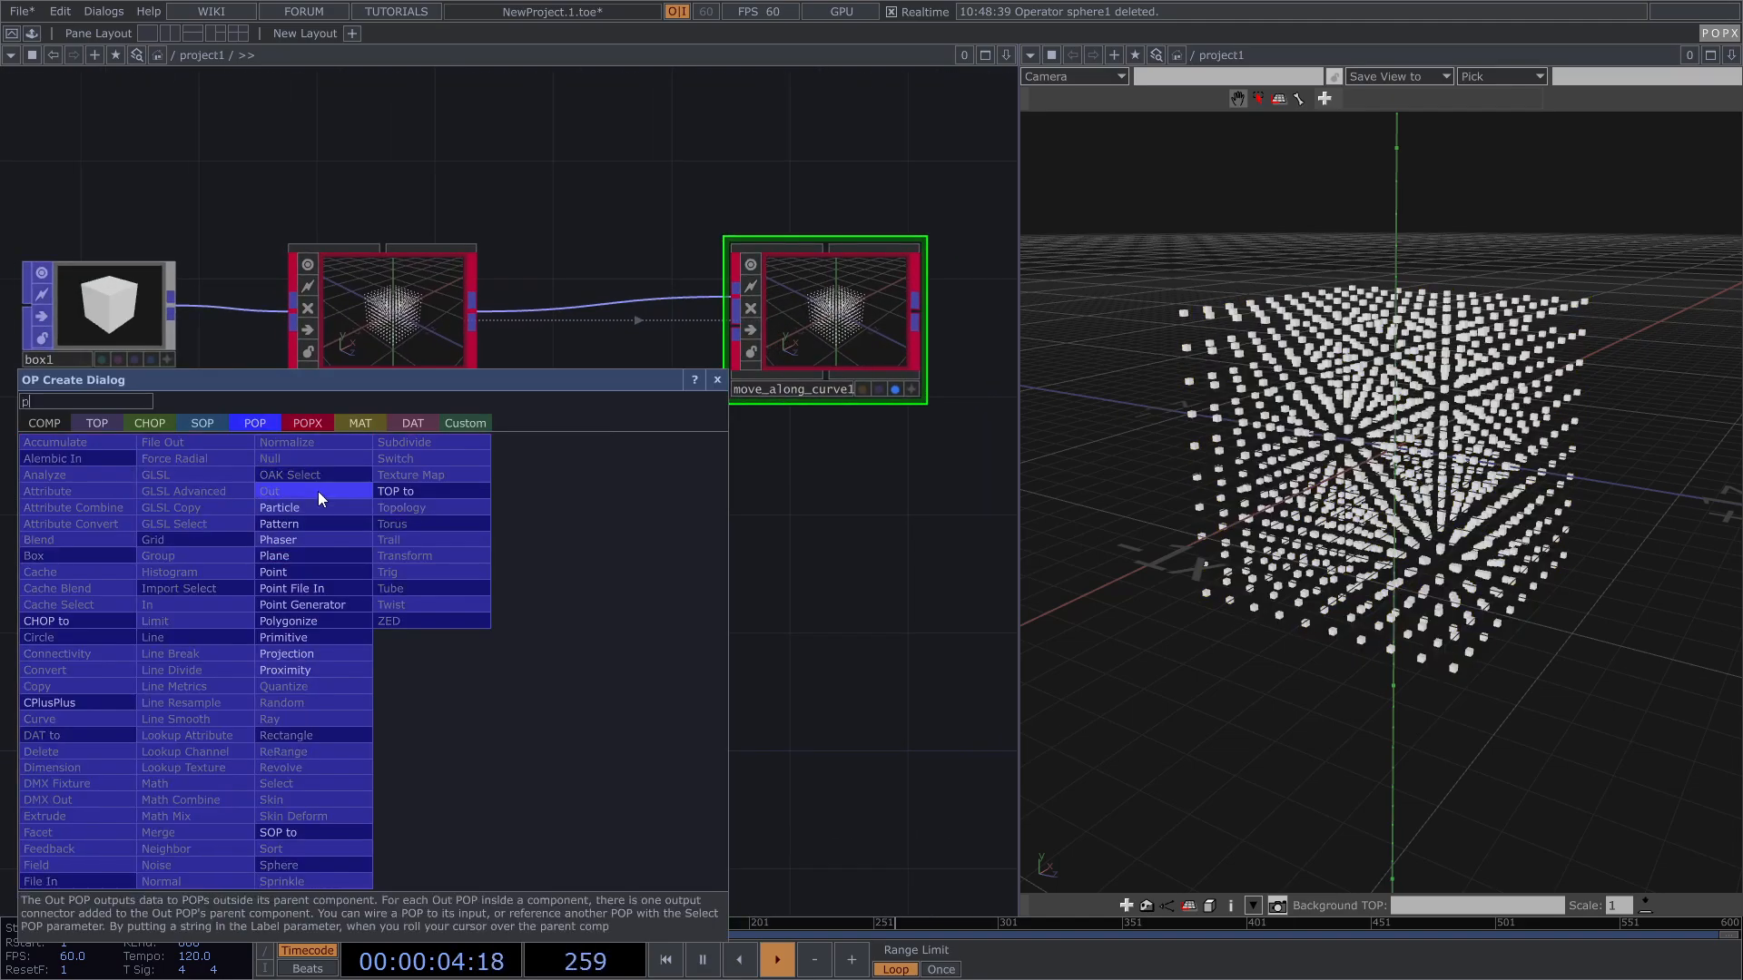
{"action": "left_click", "coordinate": [314, 525]}
{"action": "left_click", "coordinate": [429, 643]}
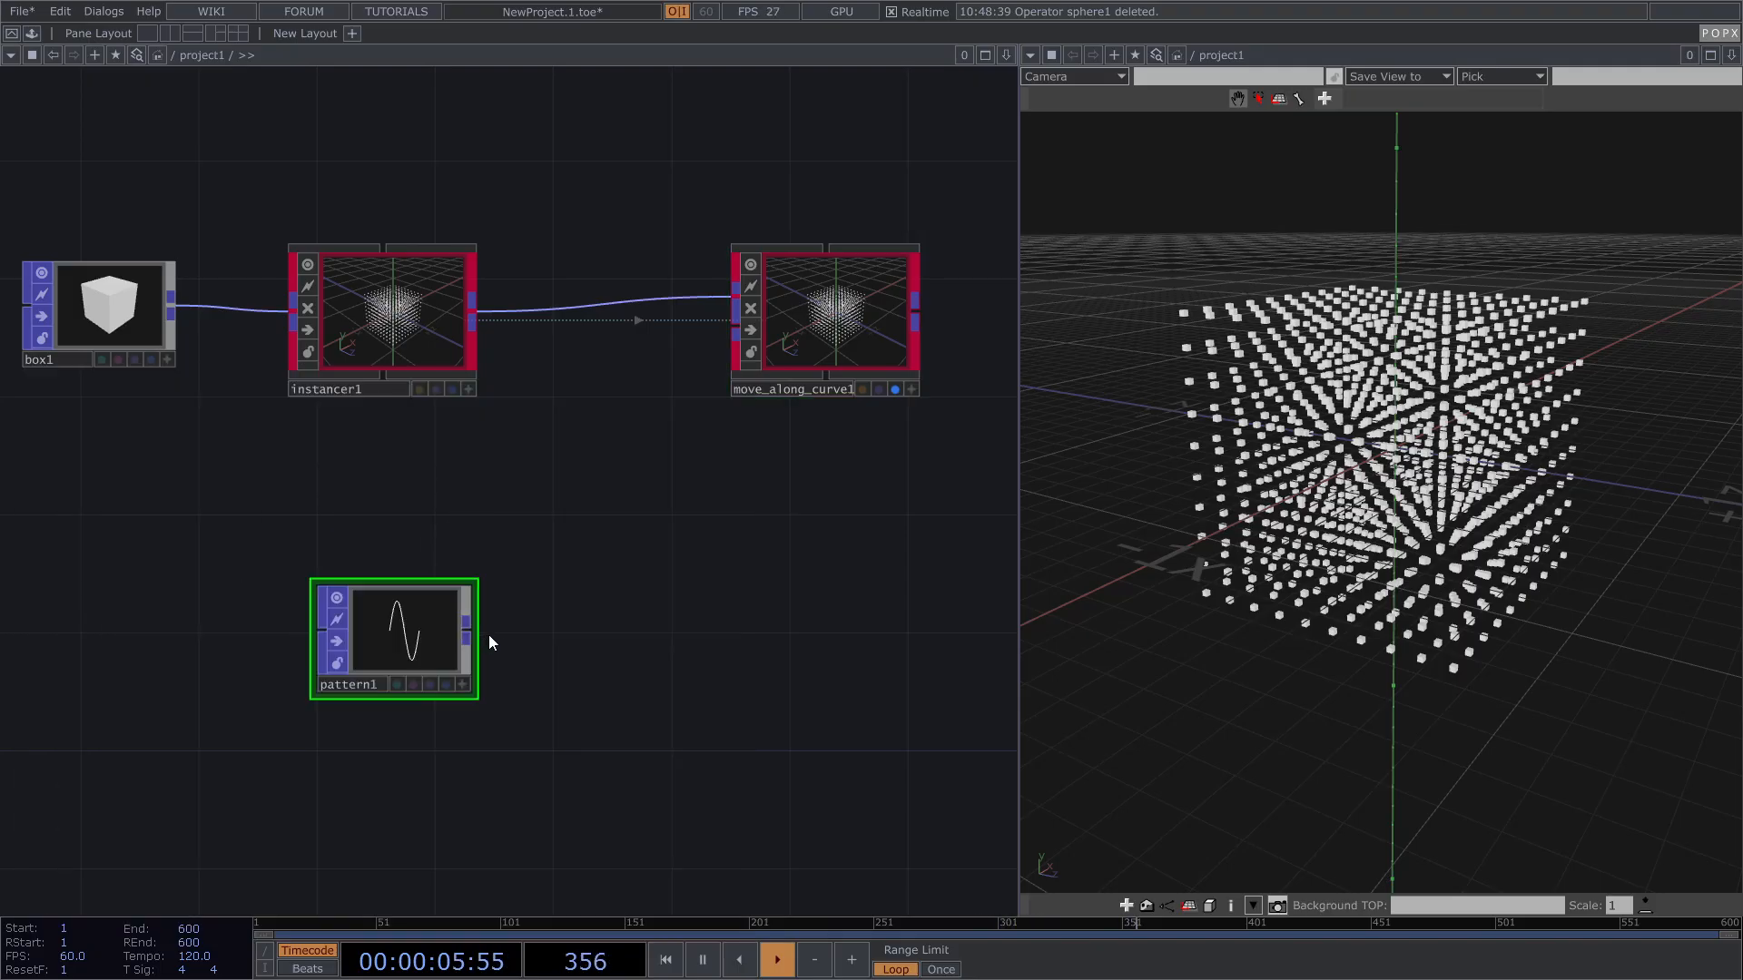
{"action": "key", "text": "alt+n"}
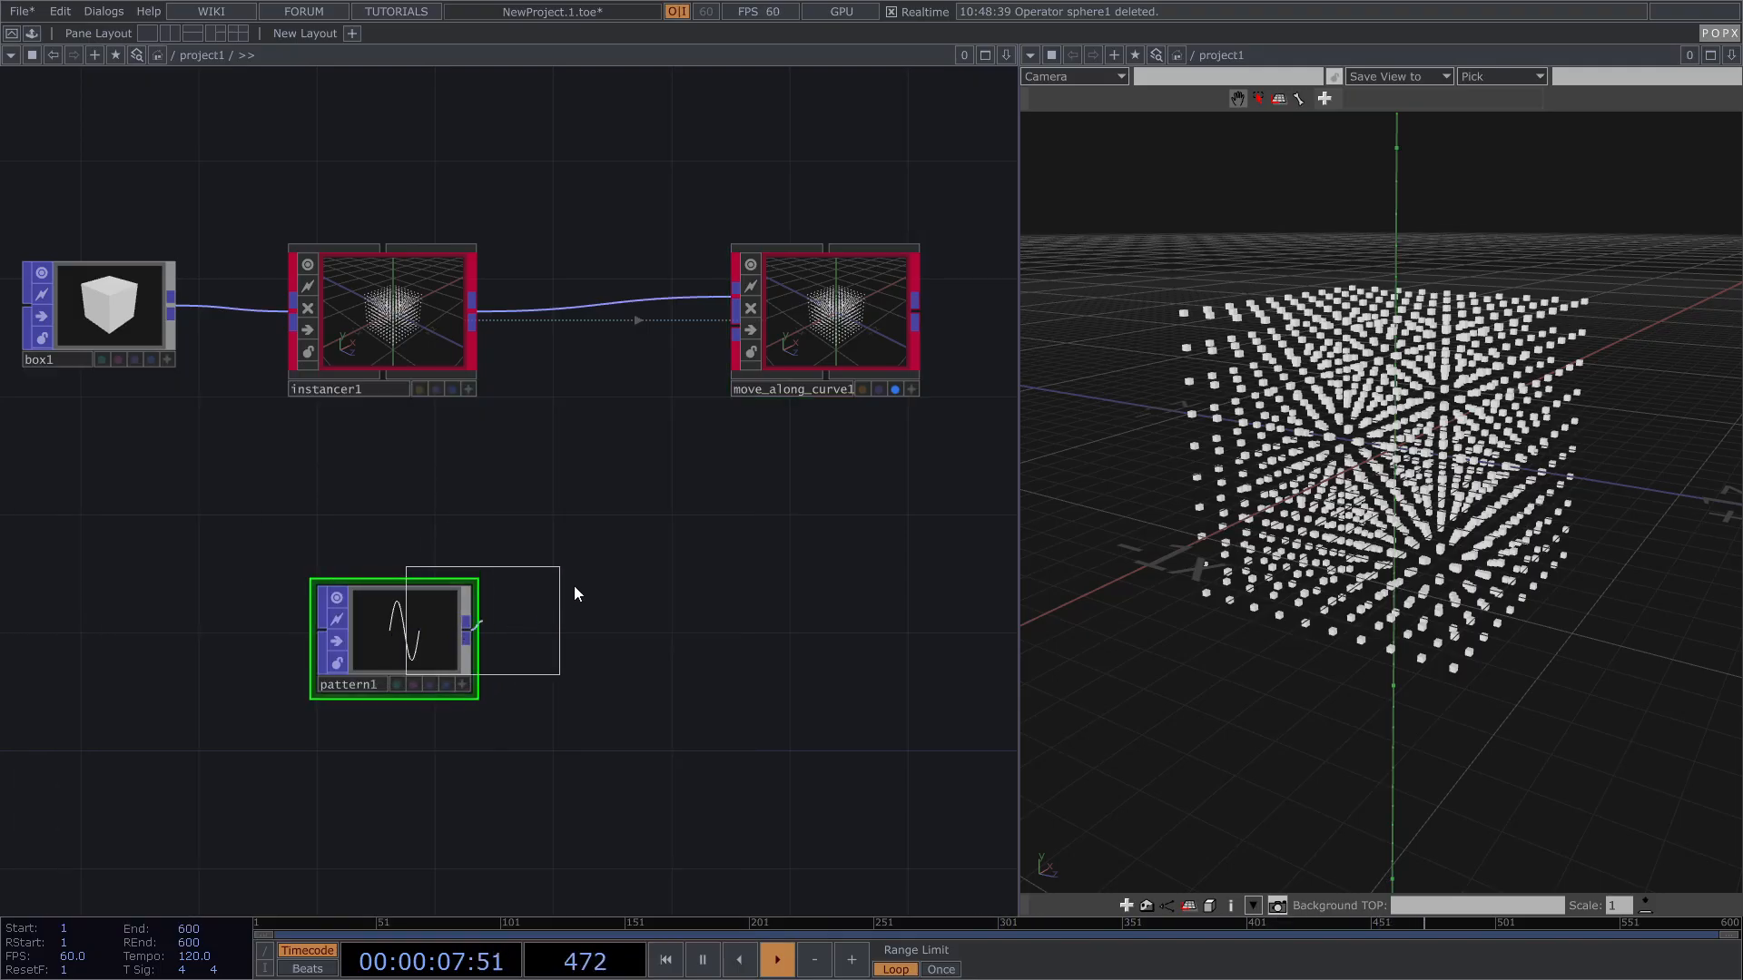
{"action": "left_click", "coordinate": [634, 526]}
Step: Rearrange pattern1 and null1, then wire null1 into move_along_curve1's curve input
{"action": "left_click_drag", "start_coordinate": [380, 643], "coordinate": [241, 713]}
{"action": "left_click_drag", "start_coordinate": [462, 499], "coordinate": [428, 503]}
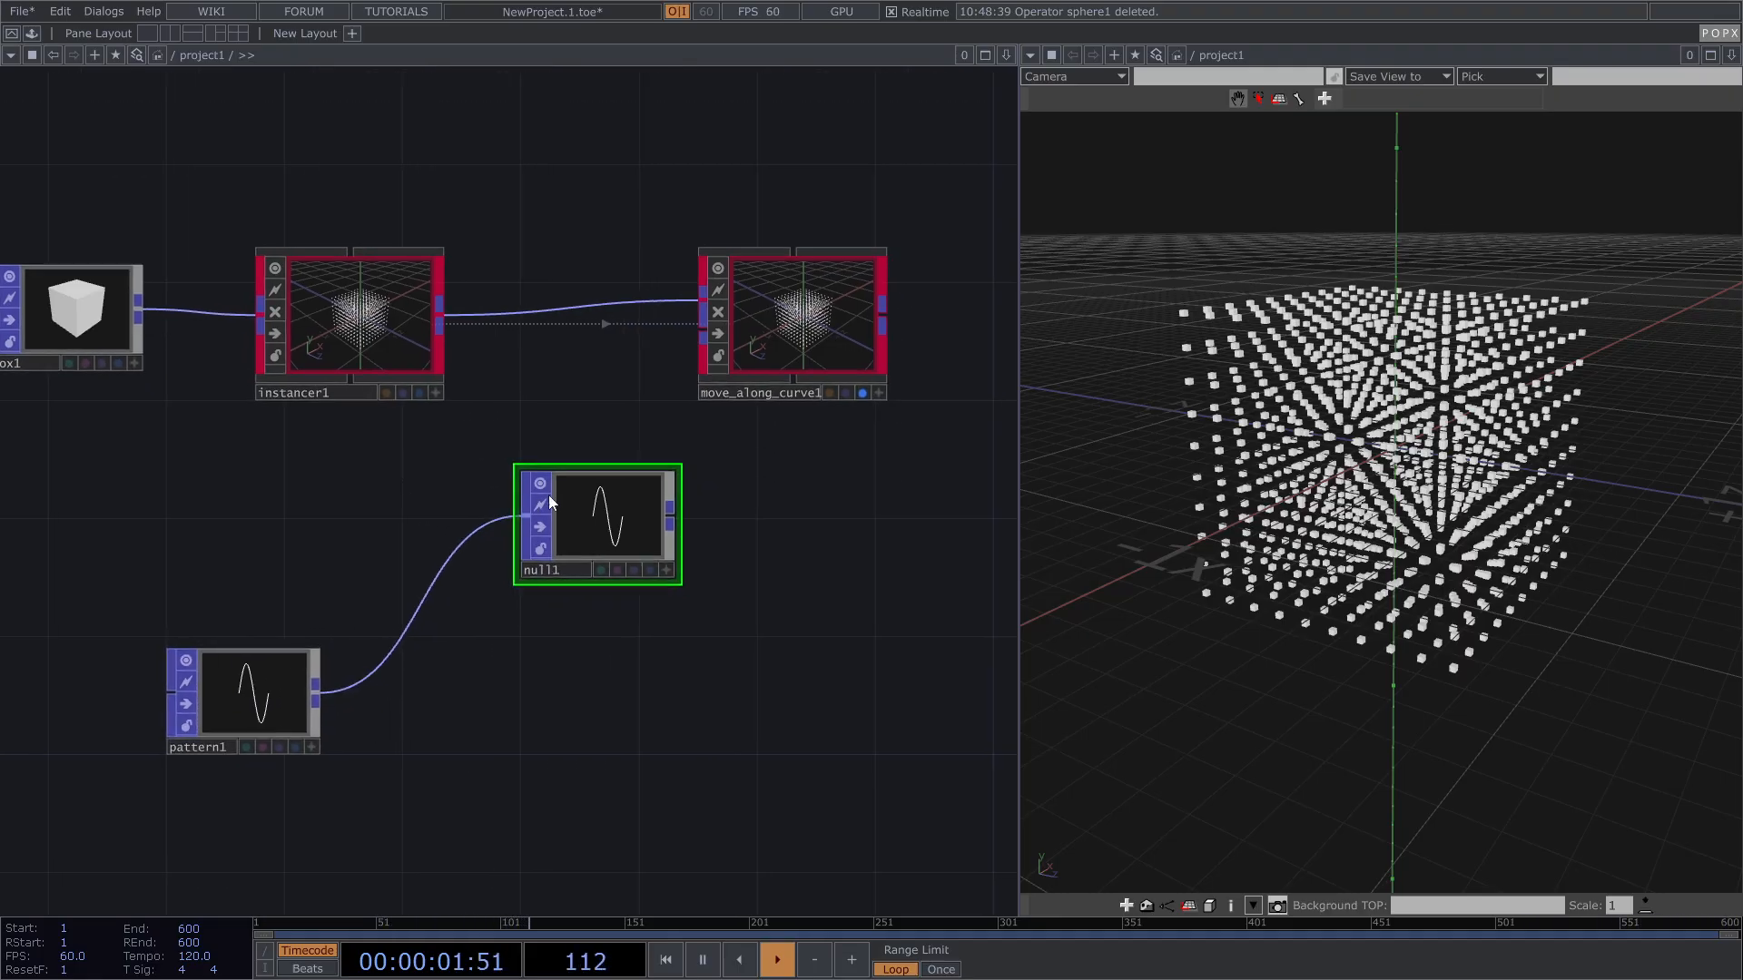
{"action": "left_click_drag", "start_coordinate": [581, 535], "coordinate": [650, 414]}
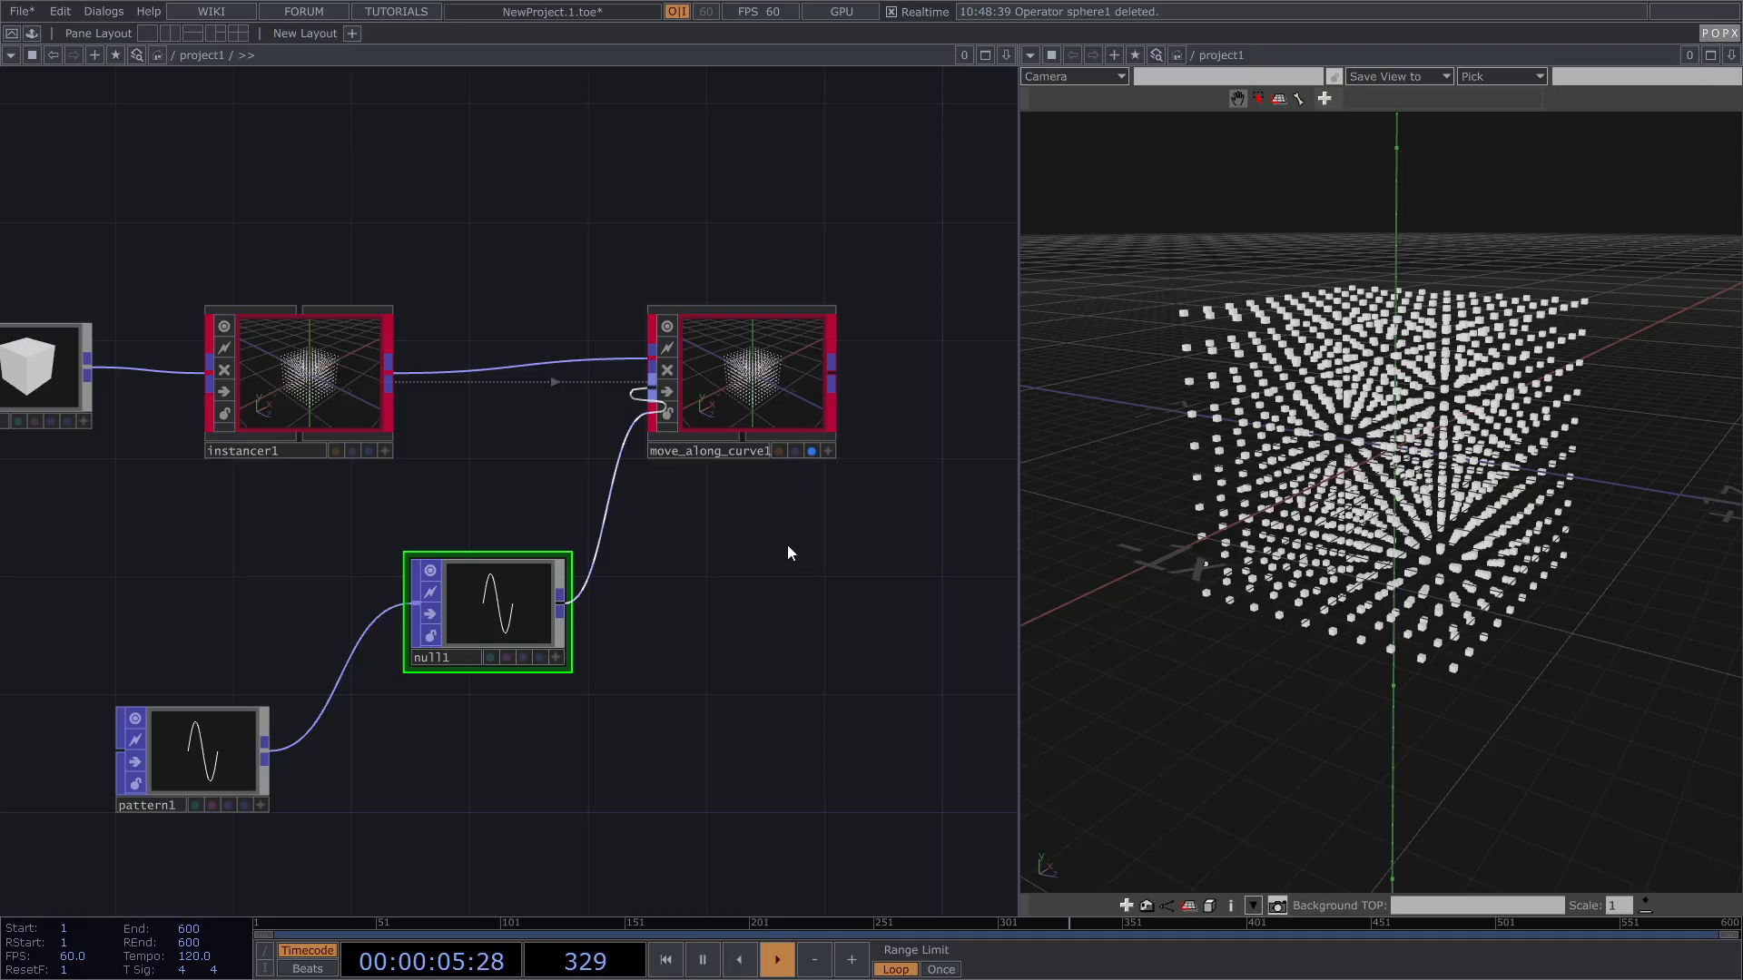
{"action": "left_click_drag", "start_coordinate": [725, 561], "coordinate": [616, 648]}
{"action": "left_click_drag", "start_coordinate": [1443, 393], "coordinate": [1381, 499]}
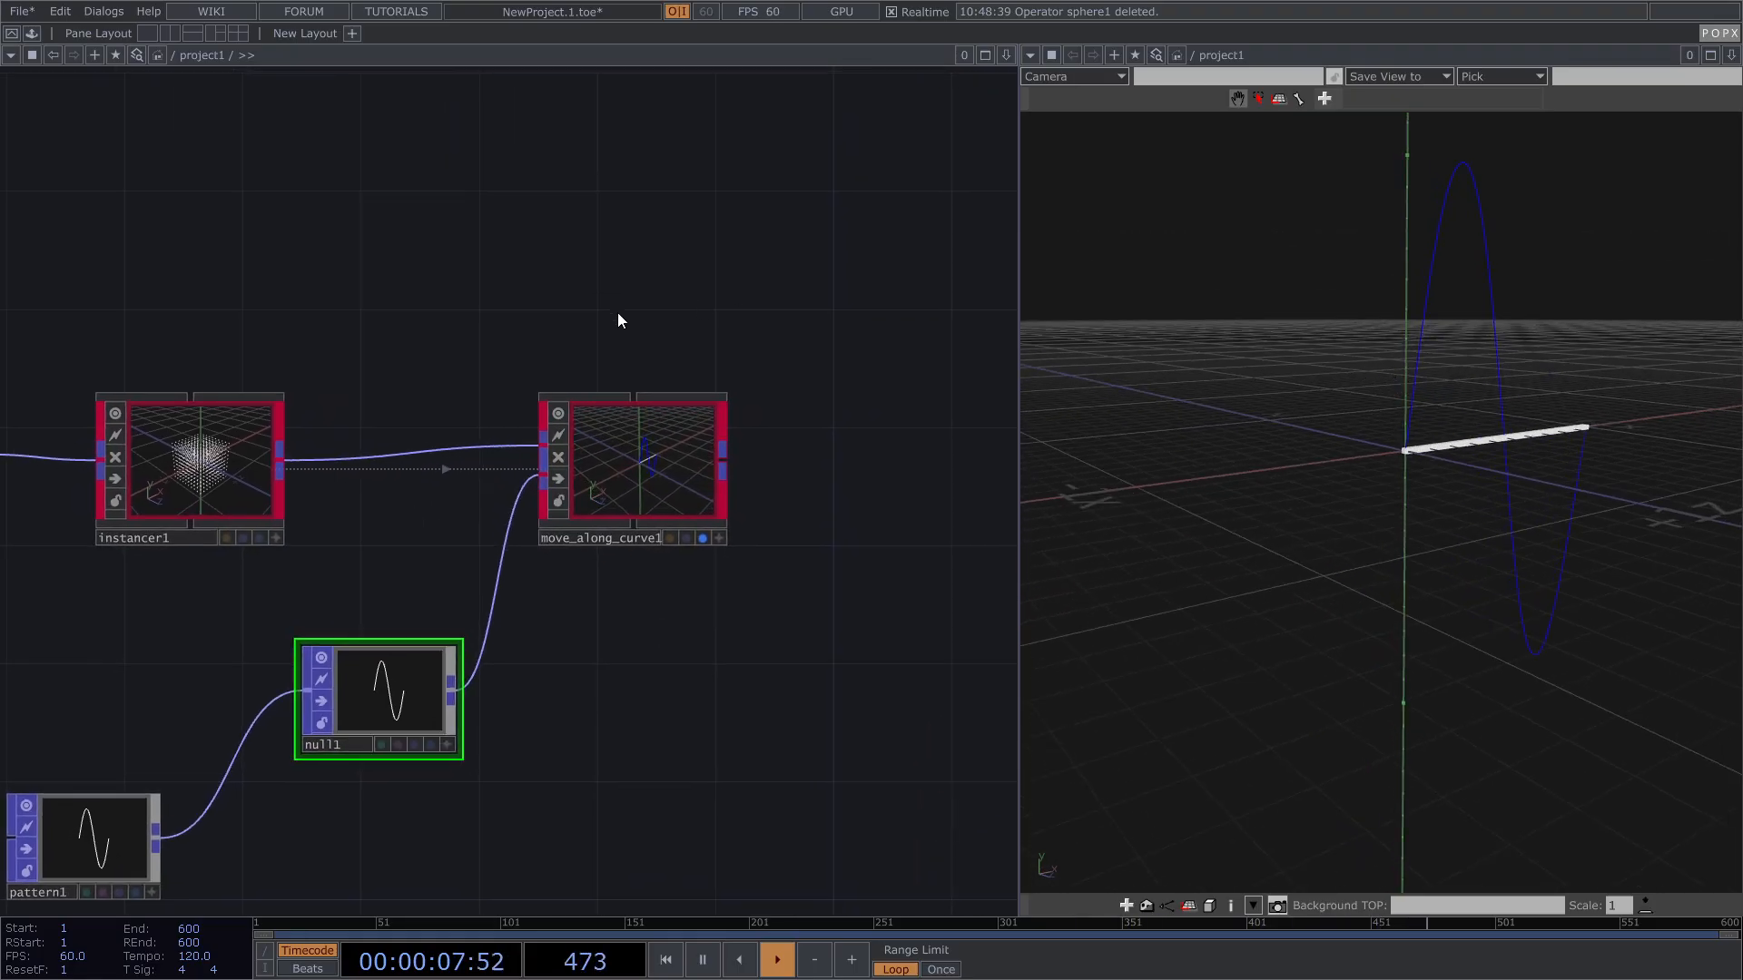
Step: Pulse Start on move_along_curve1 so the boxes travel along the sine curve
{"action": "left_click", "coordinate": [654, 451]}
{"action": "key", "text": "p"}
{"action": "left_click_drag", "start_coordinate": [343, 297], "coordinate": [210, 297]}
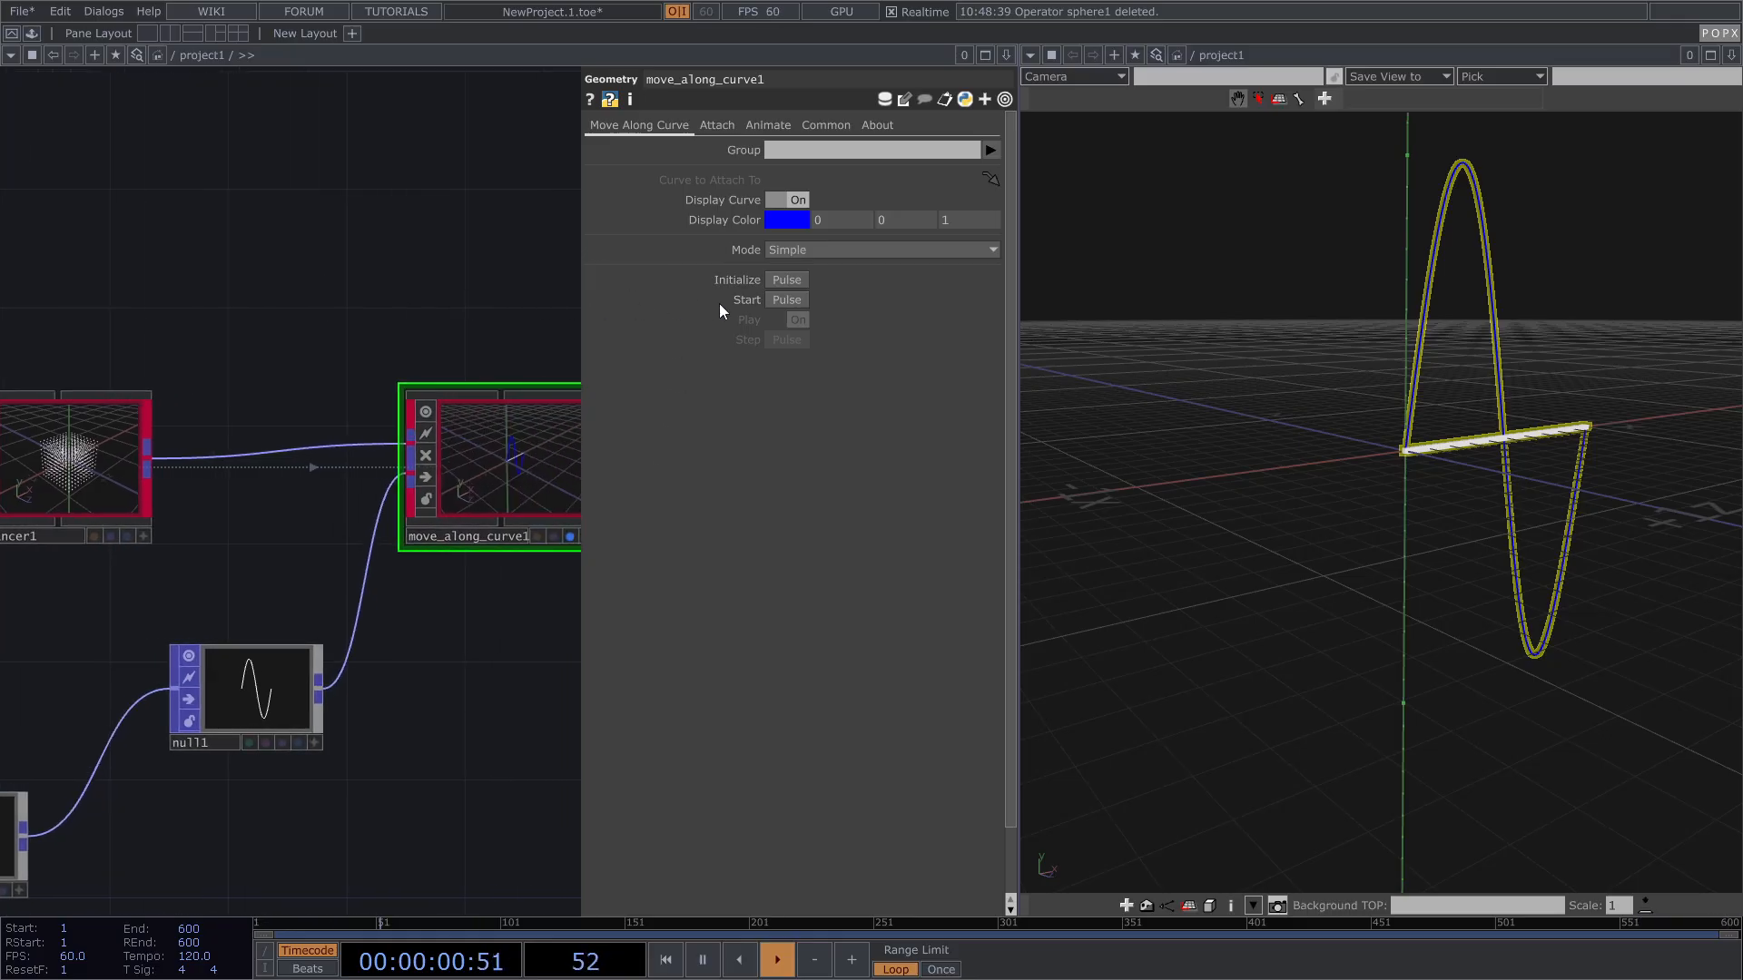
{"action": "left_click", "coordinate": [787, 300]}
{"action": "left_click_drag", "start_coordinate": [1534, 399], "coordinate": [1498, 452]}
{"action": "left_click_drag", "start_coordinate": [1378, 313], "coordinate": [1191, 316]}
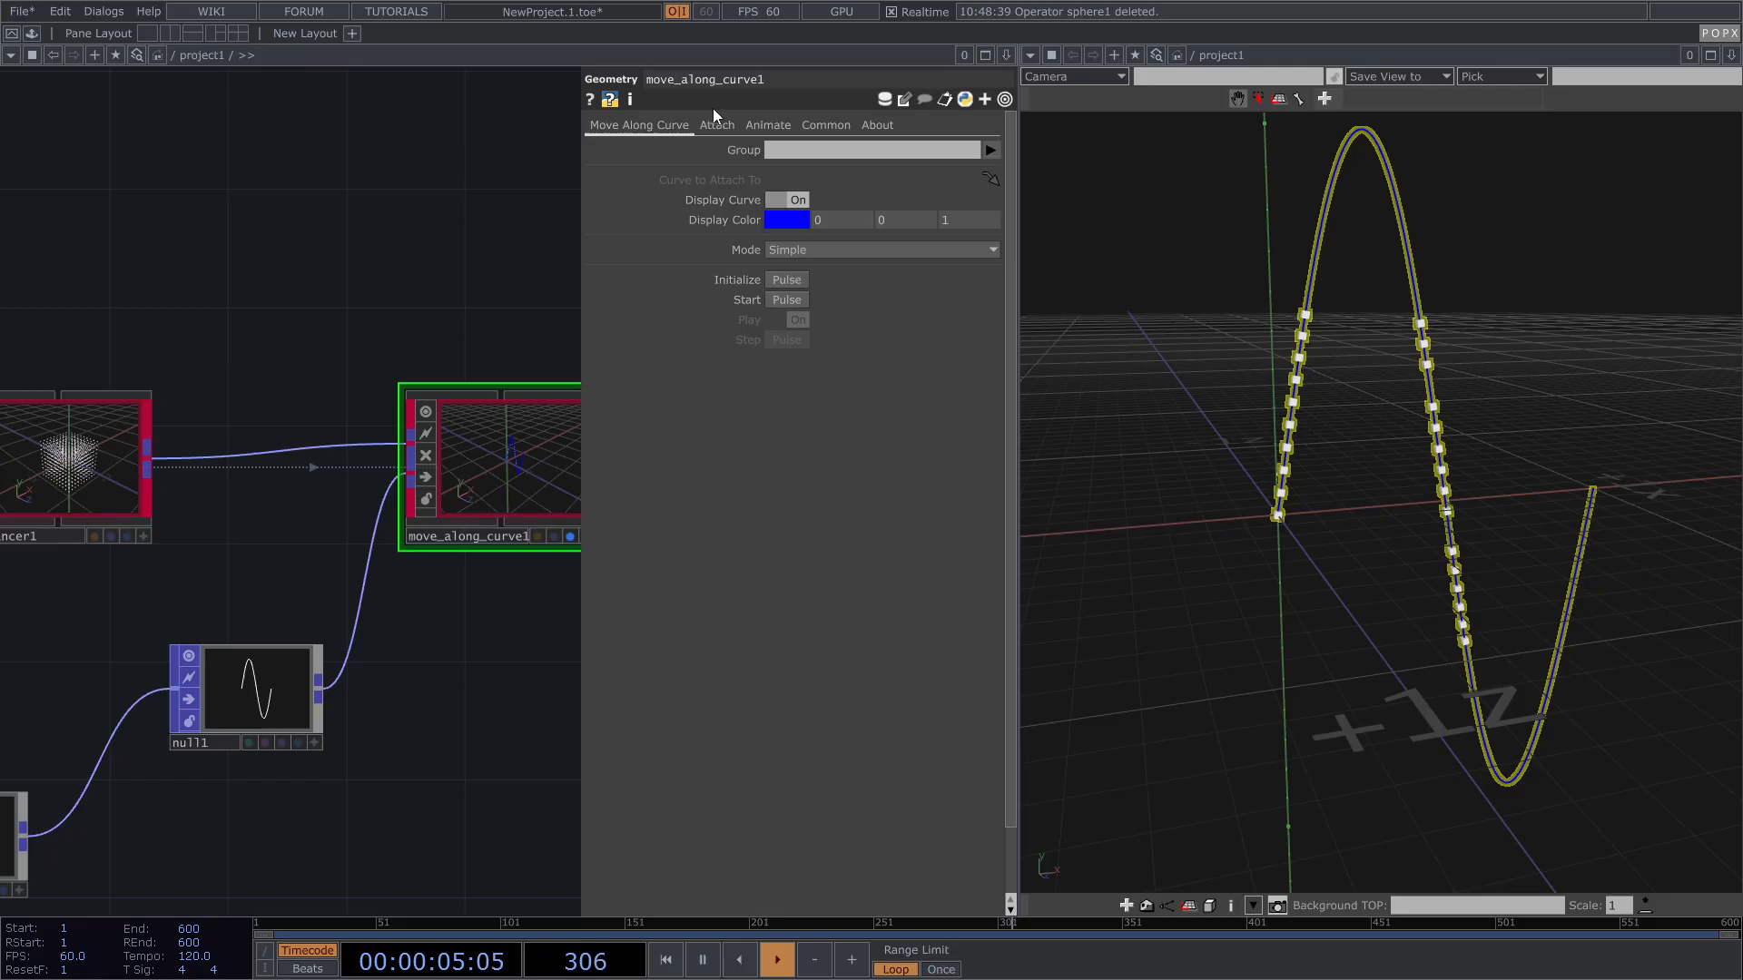
Step: Experiment with the Animate page's Goal slider, ending around 0.882
{"action": "left_click", "coordinate": [763, 125]}
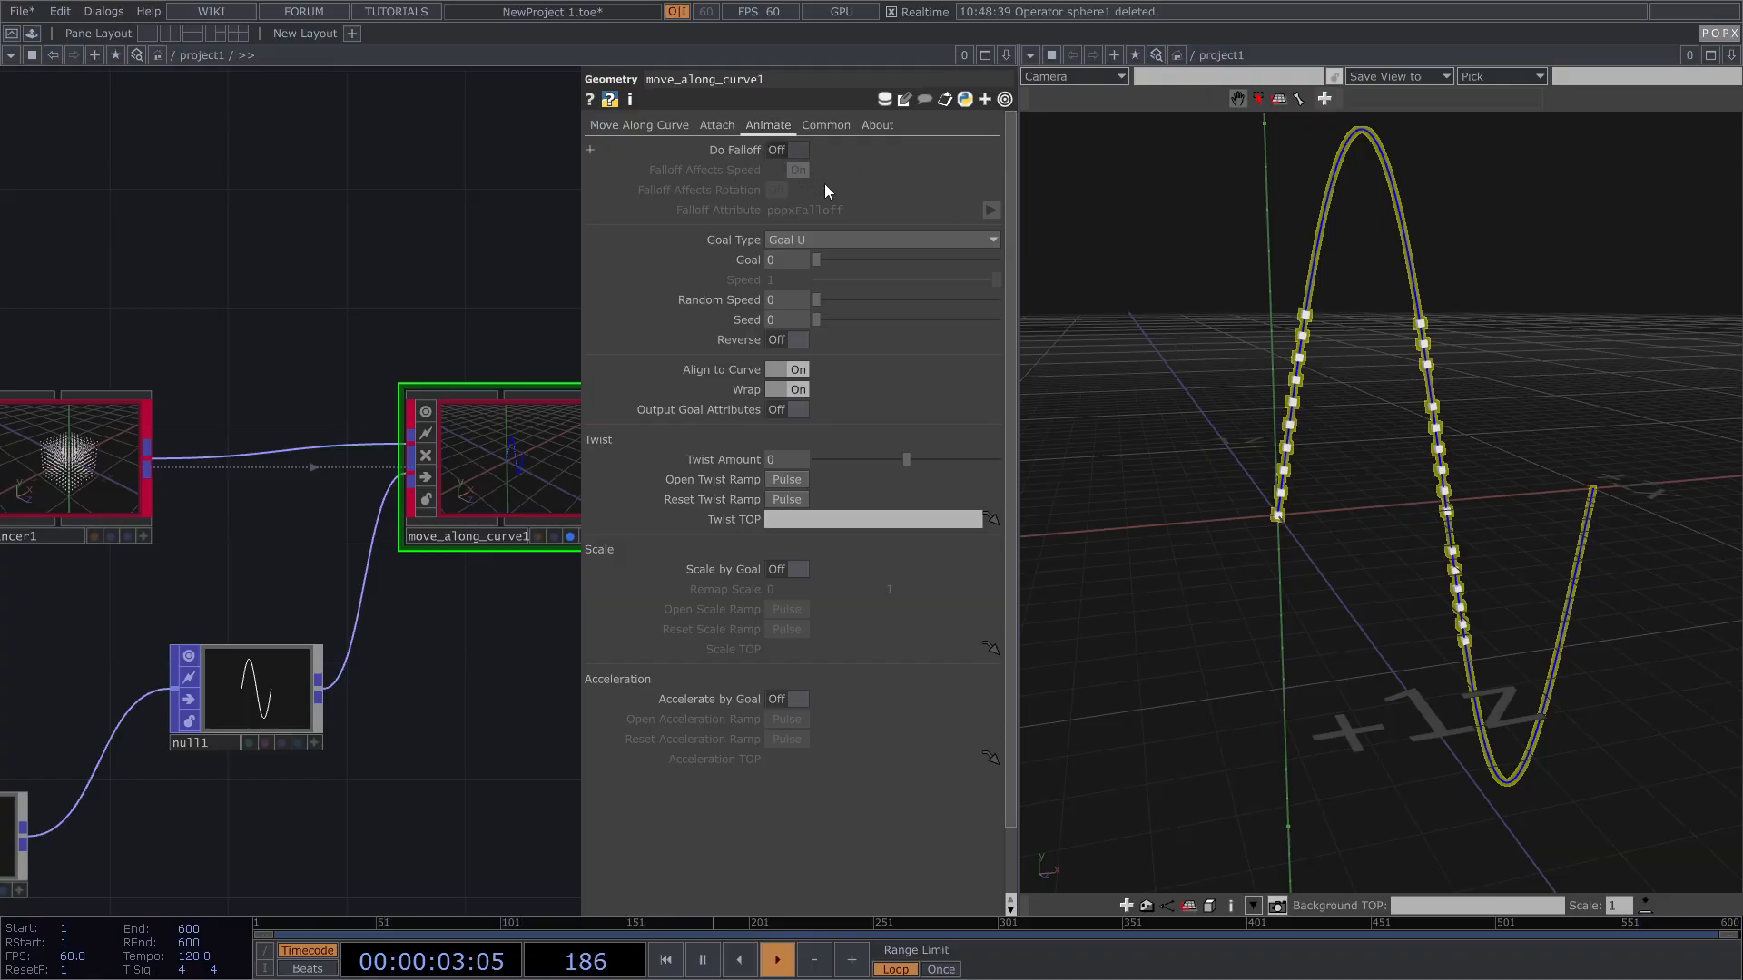
{"action": "left_click_drag", "start_coordinate": [824, 260], "coordinate": [918, 270]}
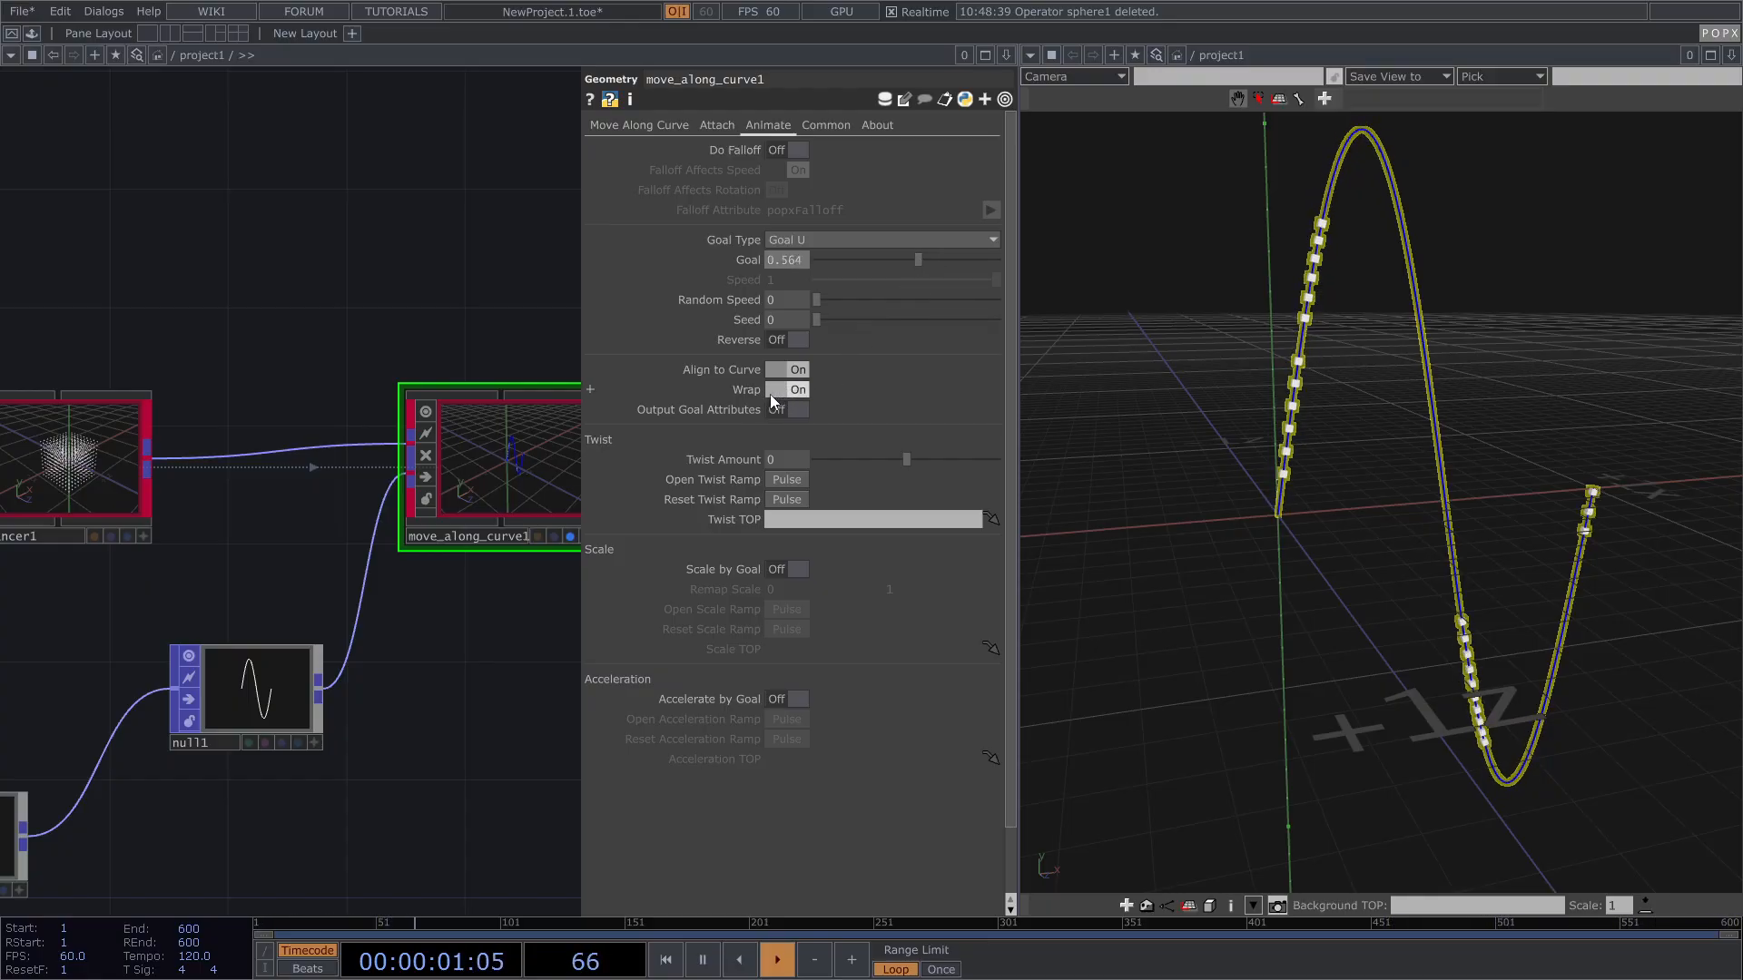
{"action": "left_click_drag", "start_coordinate": [919, 260], "coordinate": [804, 259]}
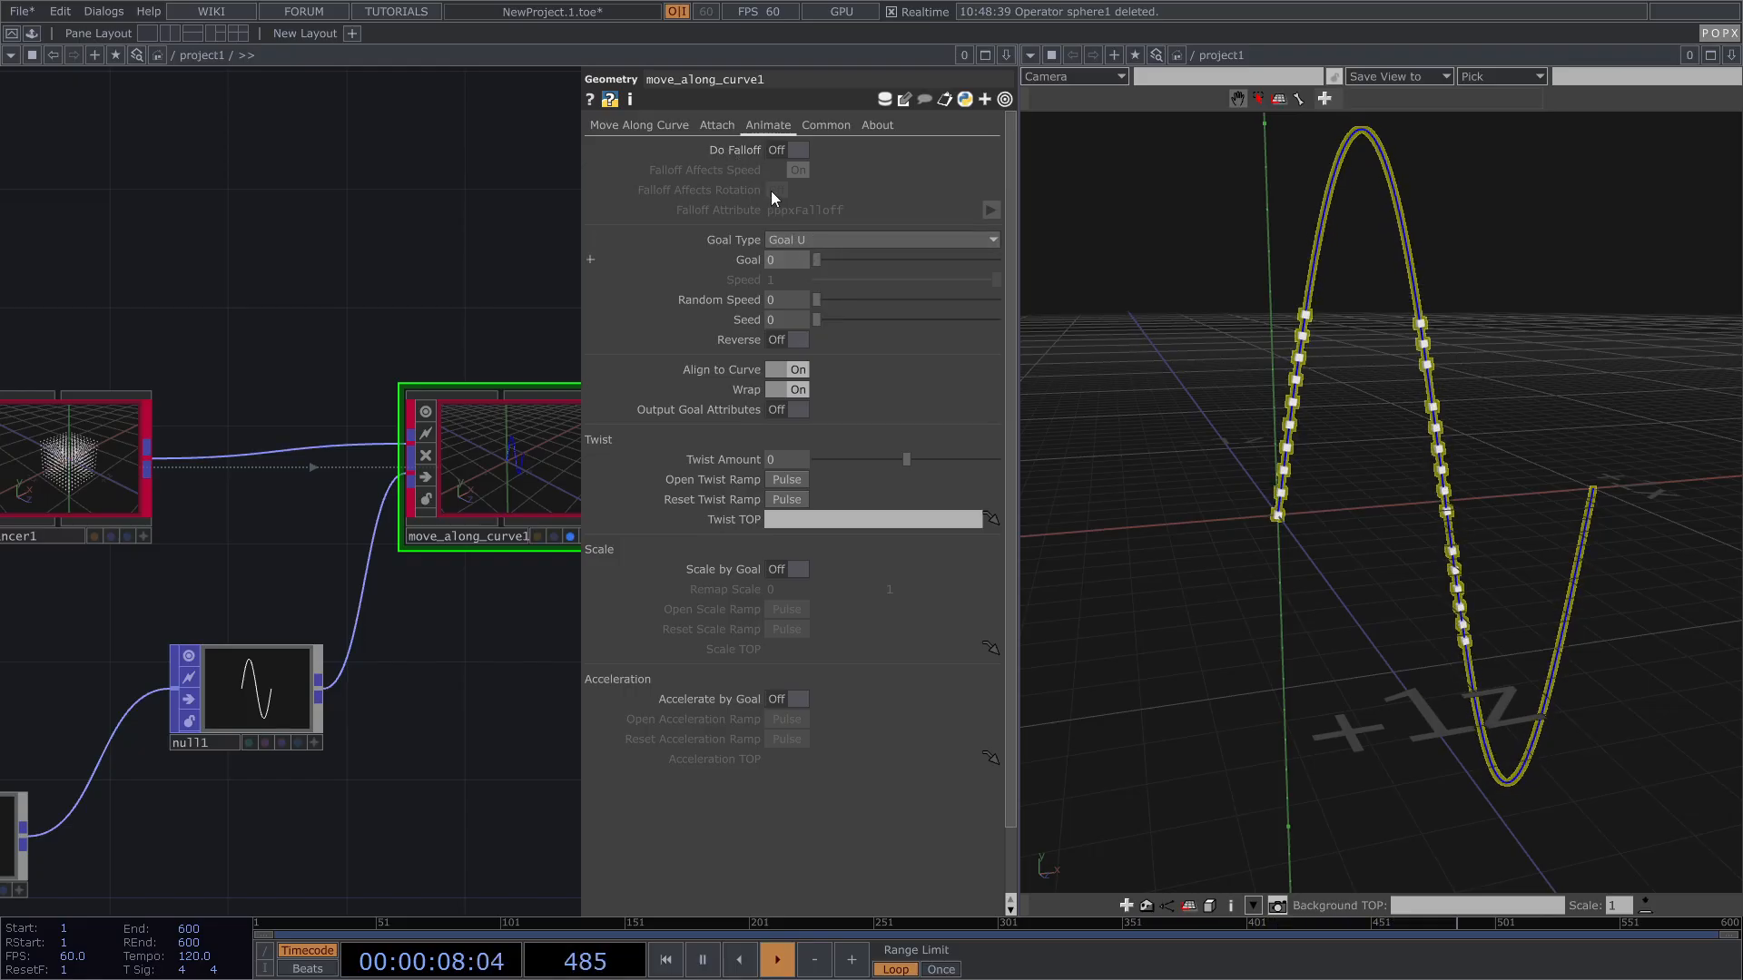
Step: Set move_along_curve1's Mode to Solver on the Move Along Curve page
{"action": "left_click", "coordinate": [718, 125]}
{"action": "left_click", "coordinate": [667, 127]}
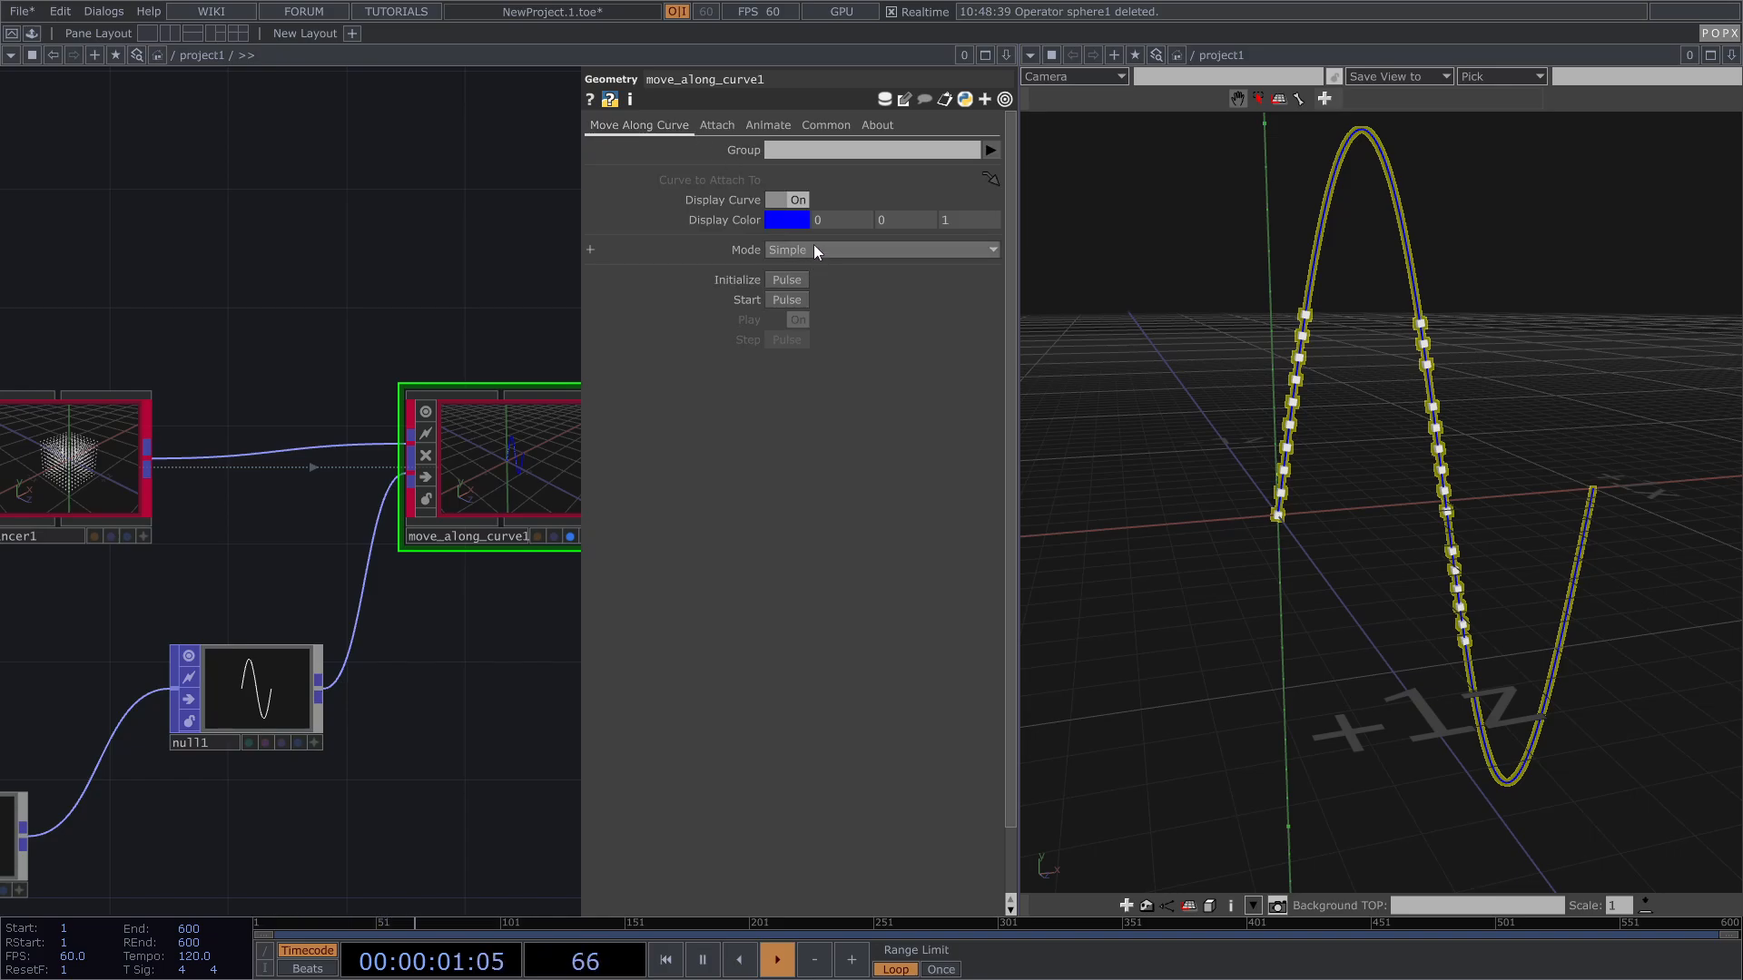
{"action": "left_click", "coordinate": [813, 249]}
{"action": "left_click", "coordinate": [789, 288]}
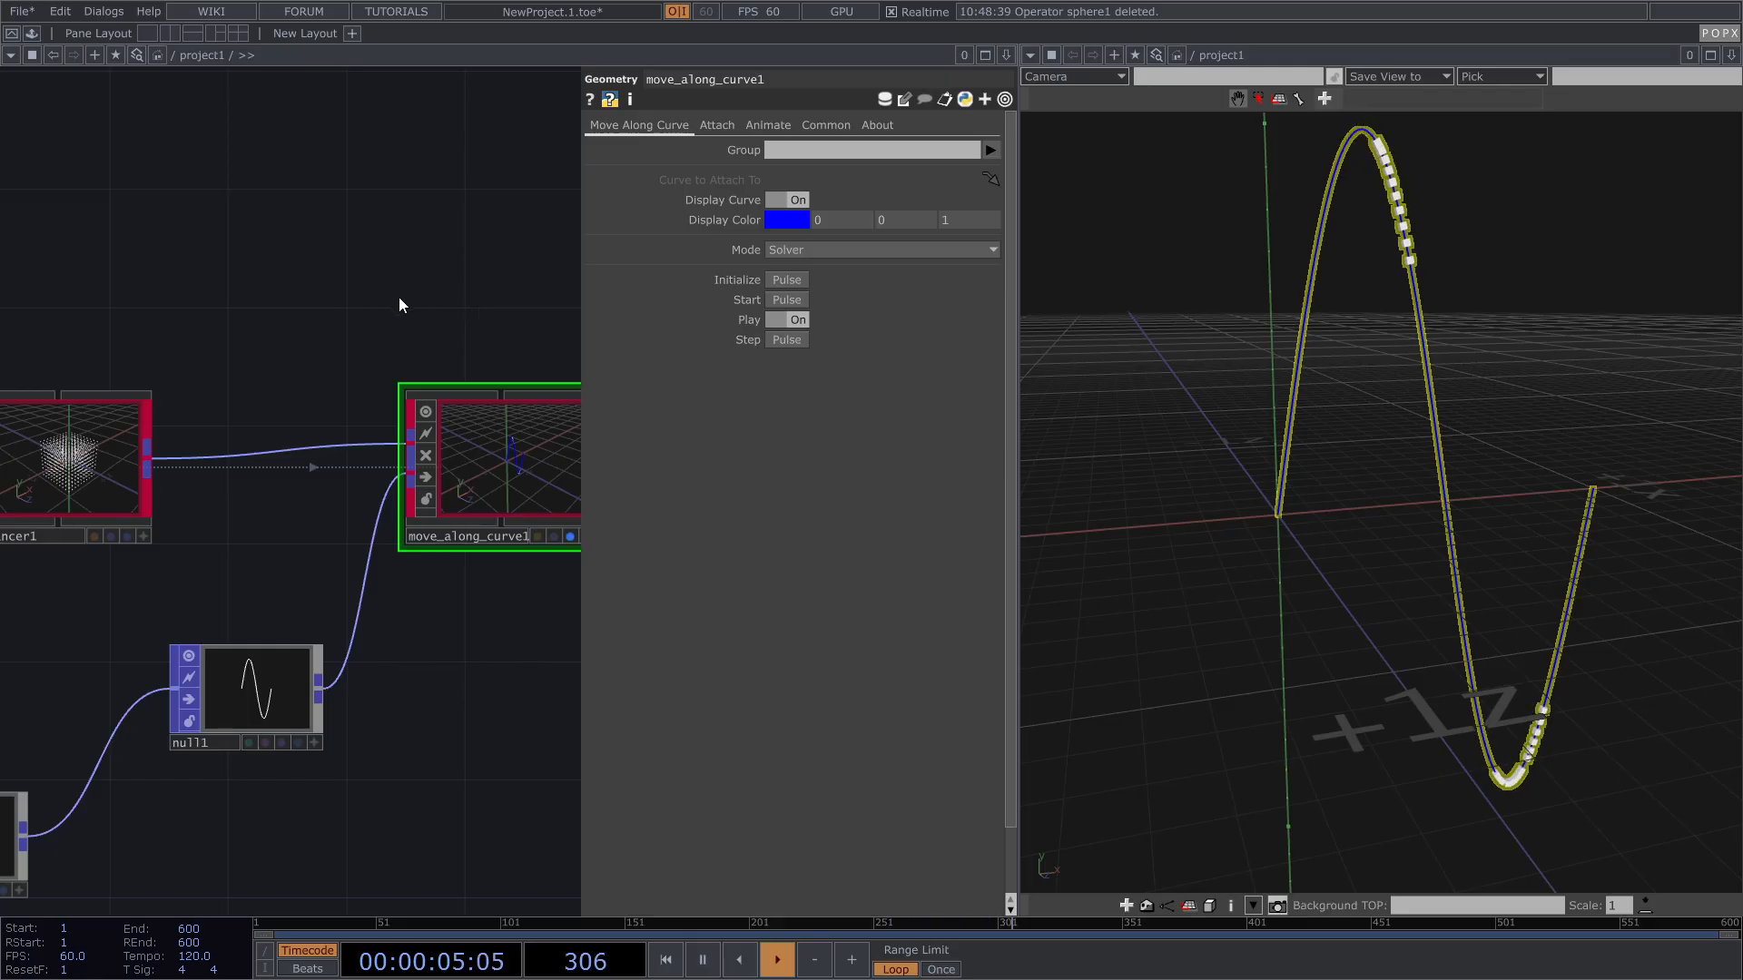
{"action": "key", "text": "Tab"}
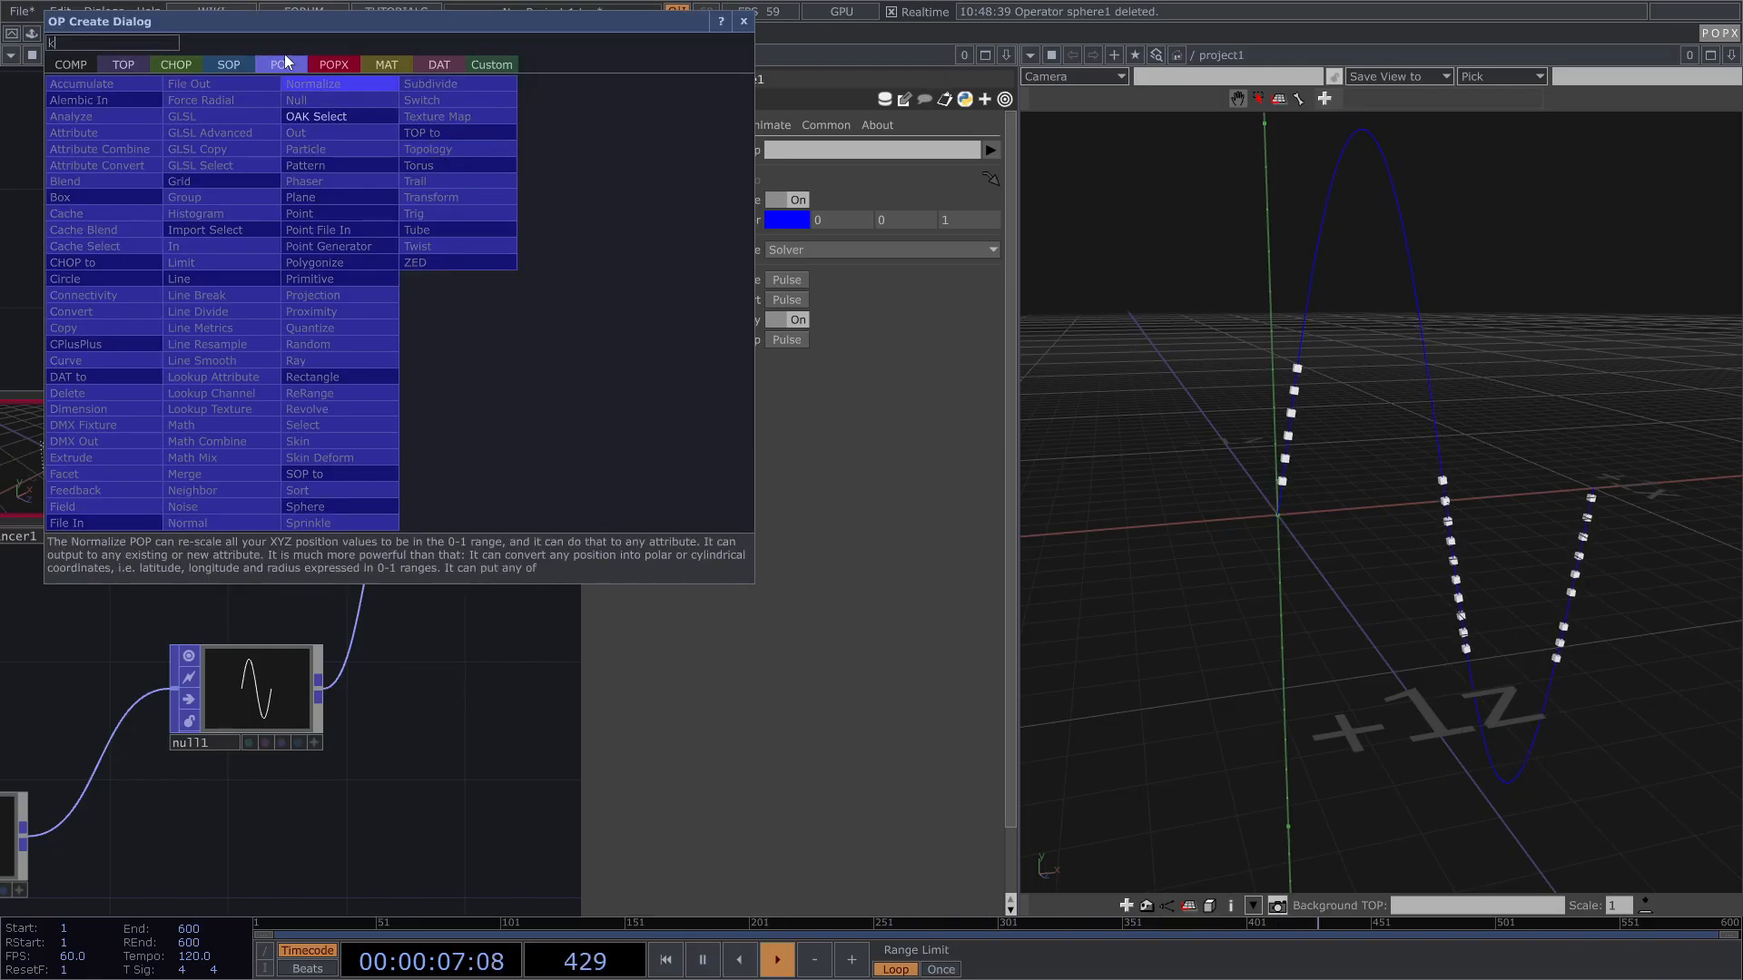
Step: Add a Keyboard In CHOP and link its k1 channel to move_along_curve1's Start
{"action": "left_click", "coordinate": [182, 64]}
{"action": "type", "text": "k"}
{"action": "left_click", "coordinate": [335, 325]}
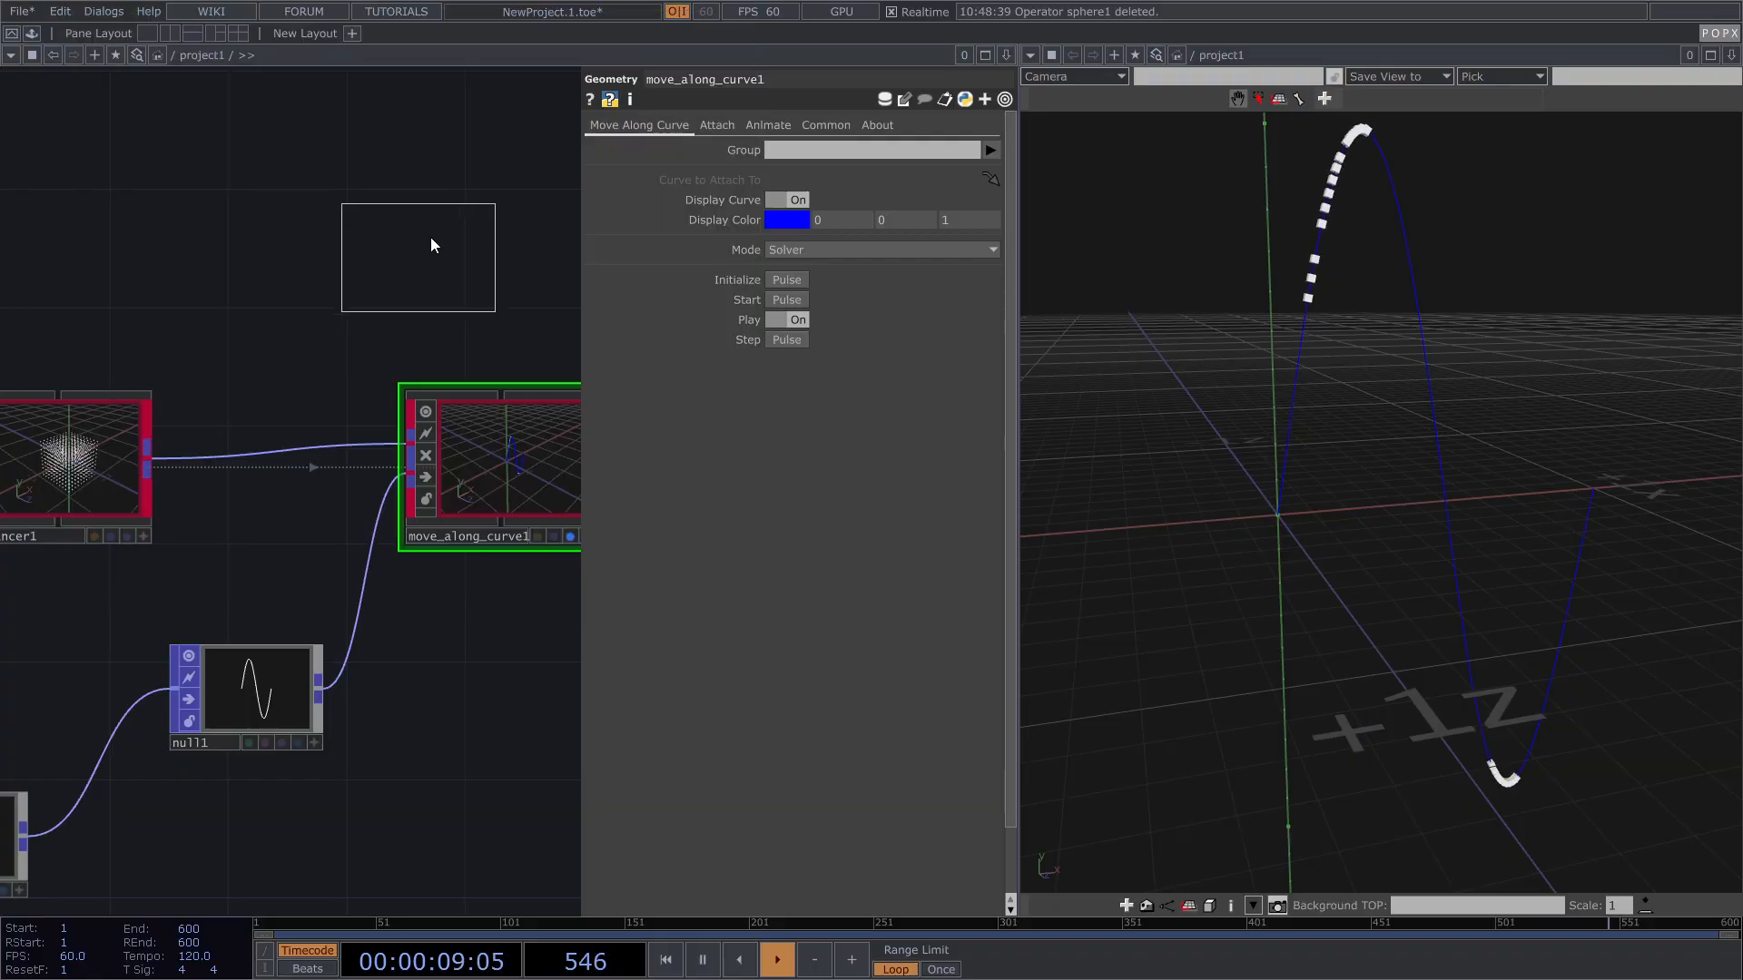
{"action": "left_click", "coordinate": [432, 207]}
{"action": "left_click_drag", "start_coordinate": [440, 224], "coordinate": [856, 313]}
{"action": "left_click_drag", "start_coordinate": [838, 300], "coordinate": [853, 297]}
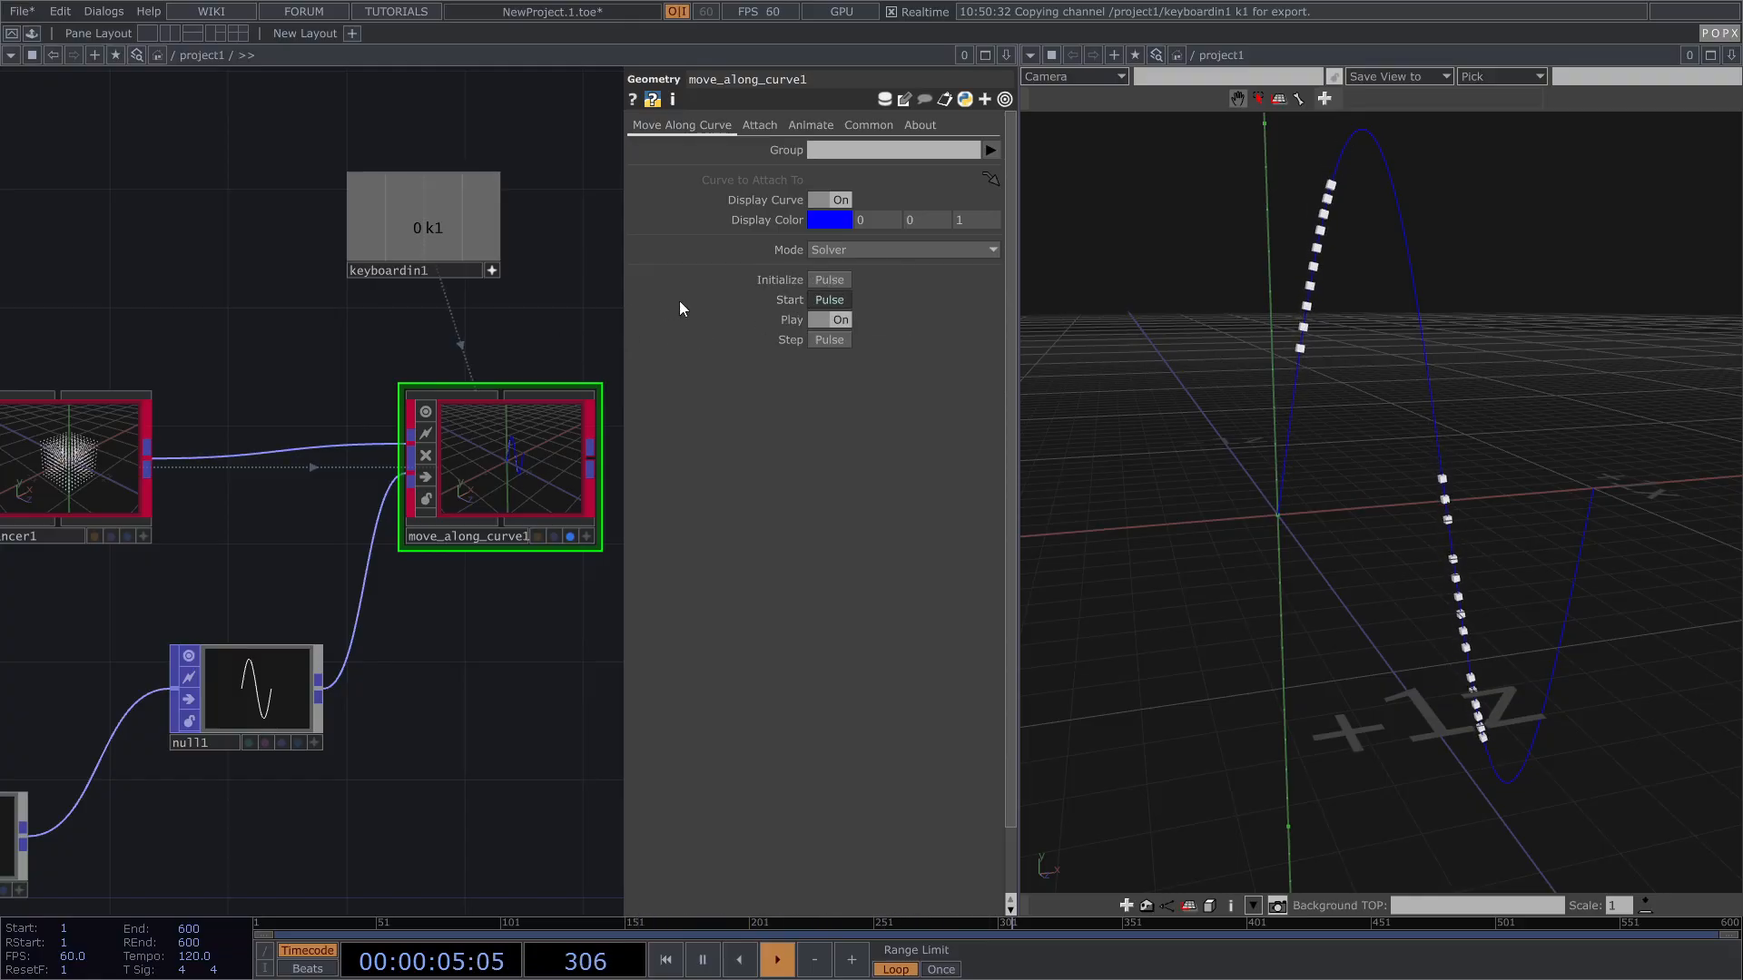
Step: Set Attach Method to Distribute and fire k1 to restart the motion
{"action": "left_click", "coordinate": [759, 128]}
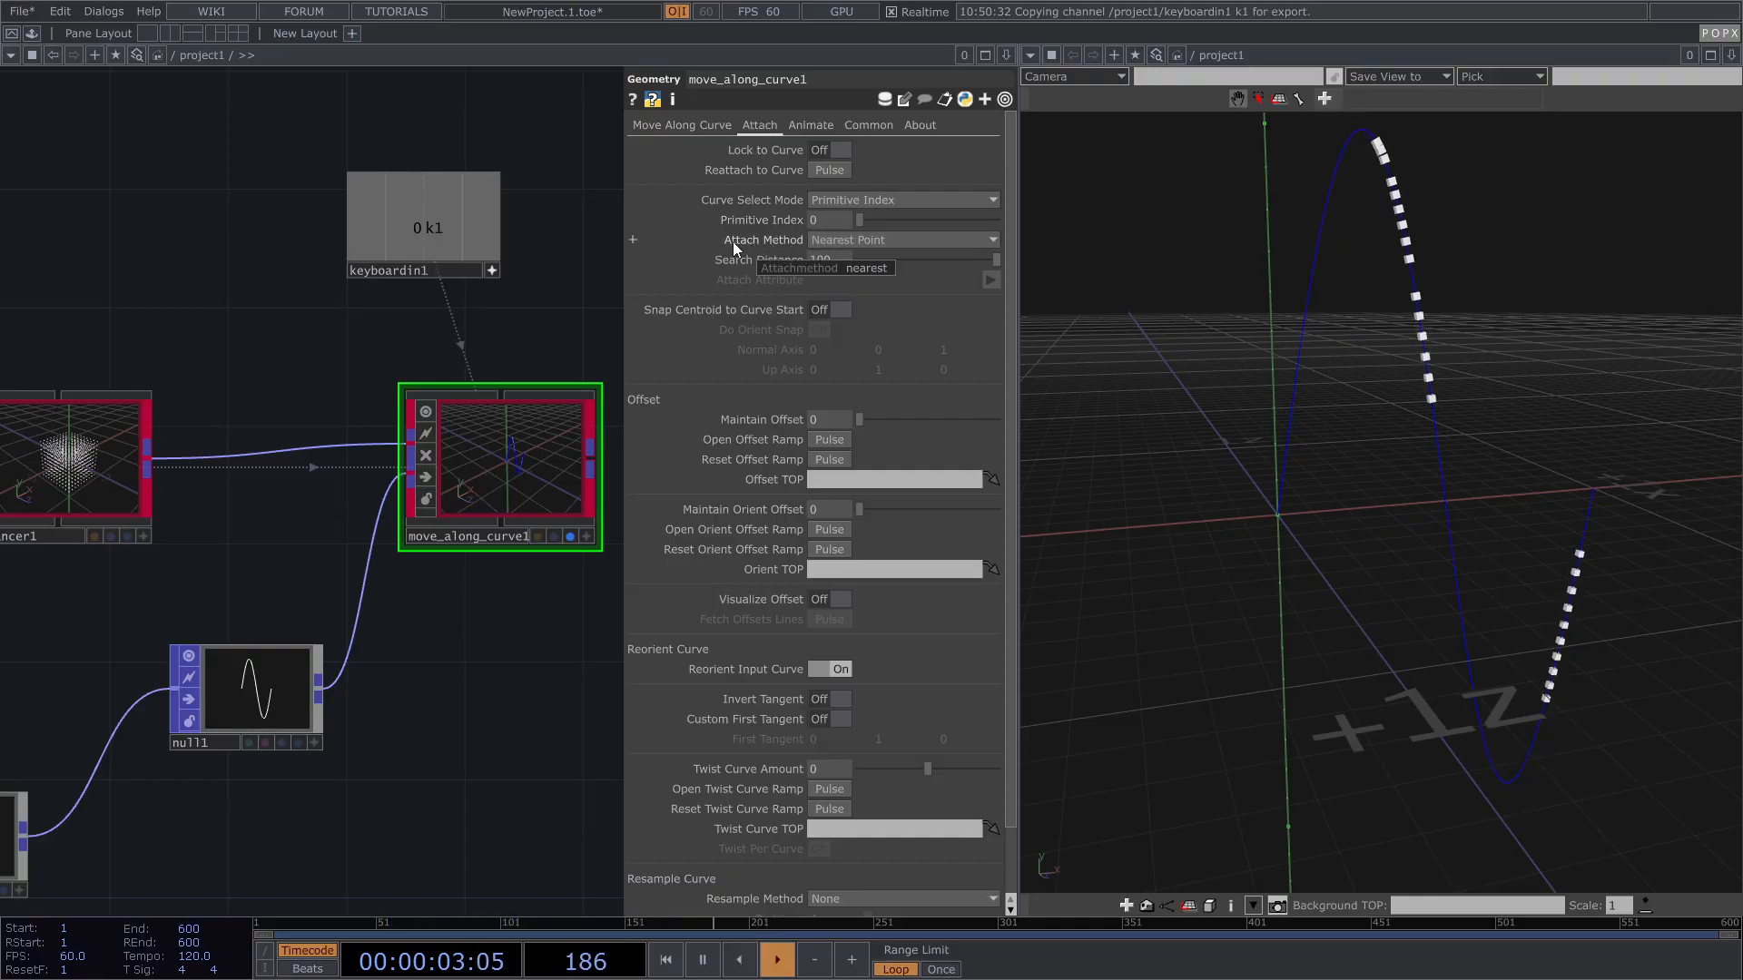
{"action": "left_click", "coordinate": [886, 240]}
{"action": "left_click", "coordinate": [855, 277]}
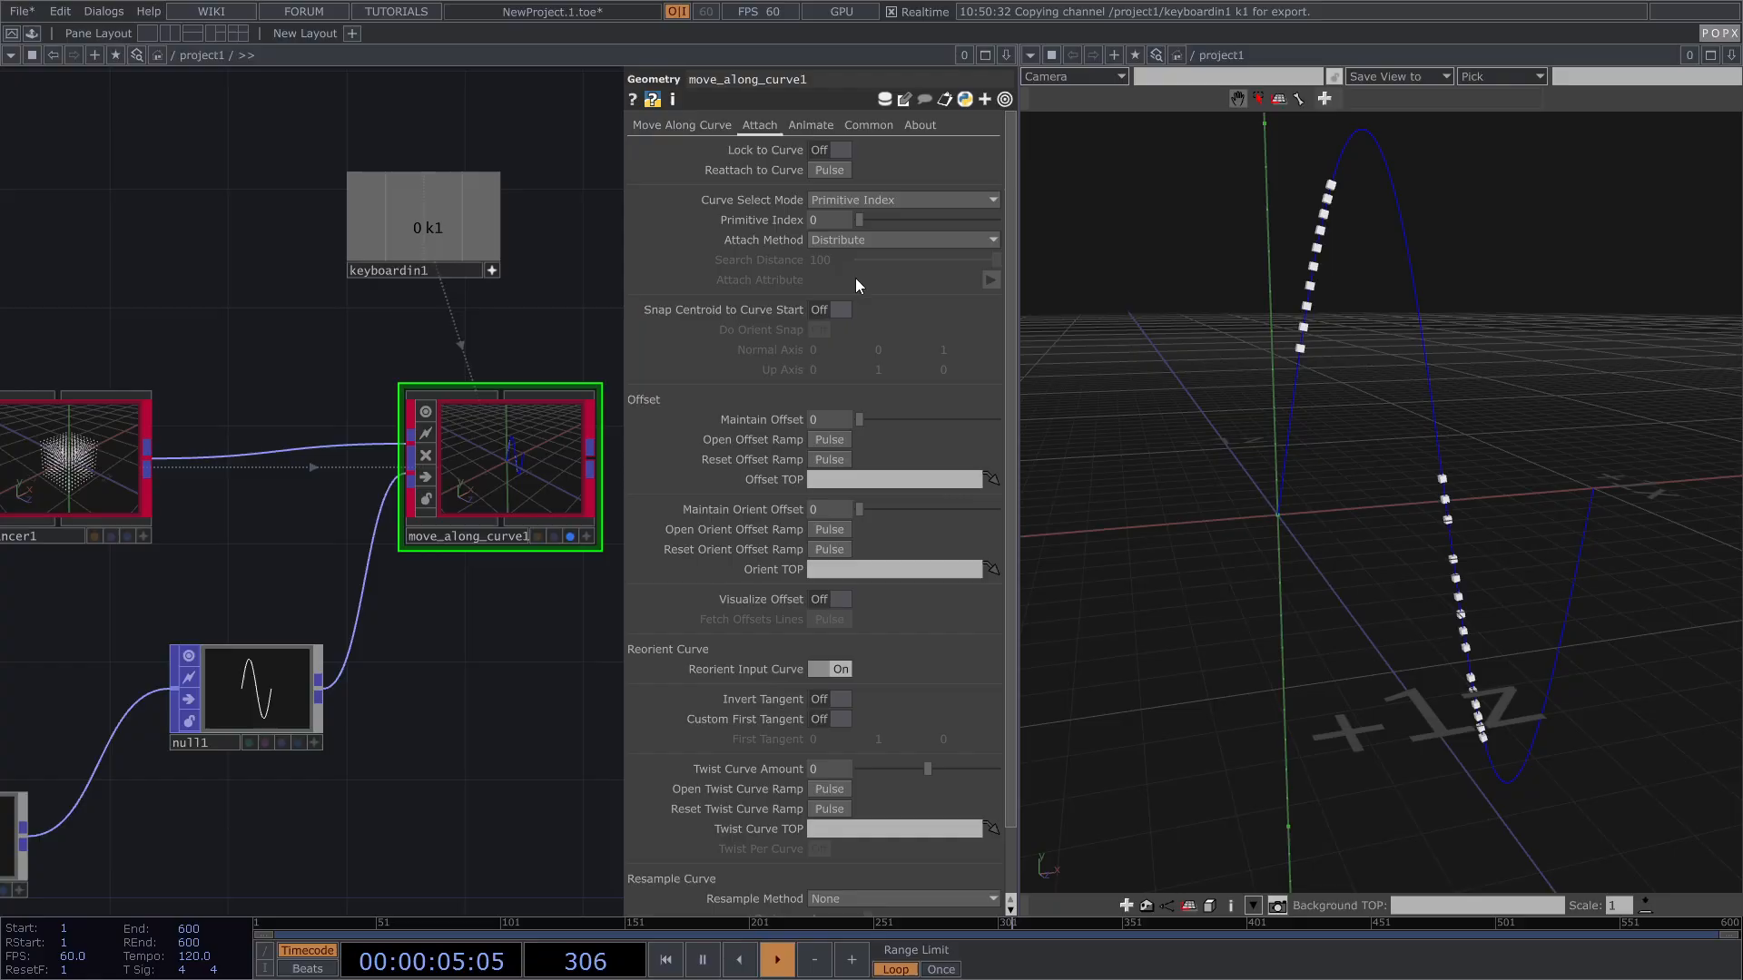
{"action": "key", "text": "1"}
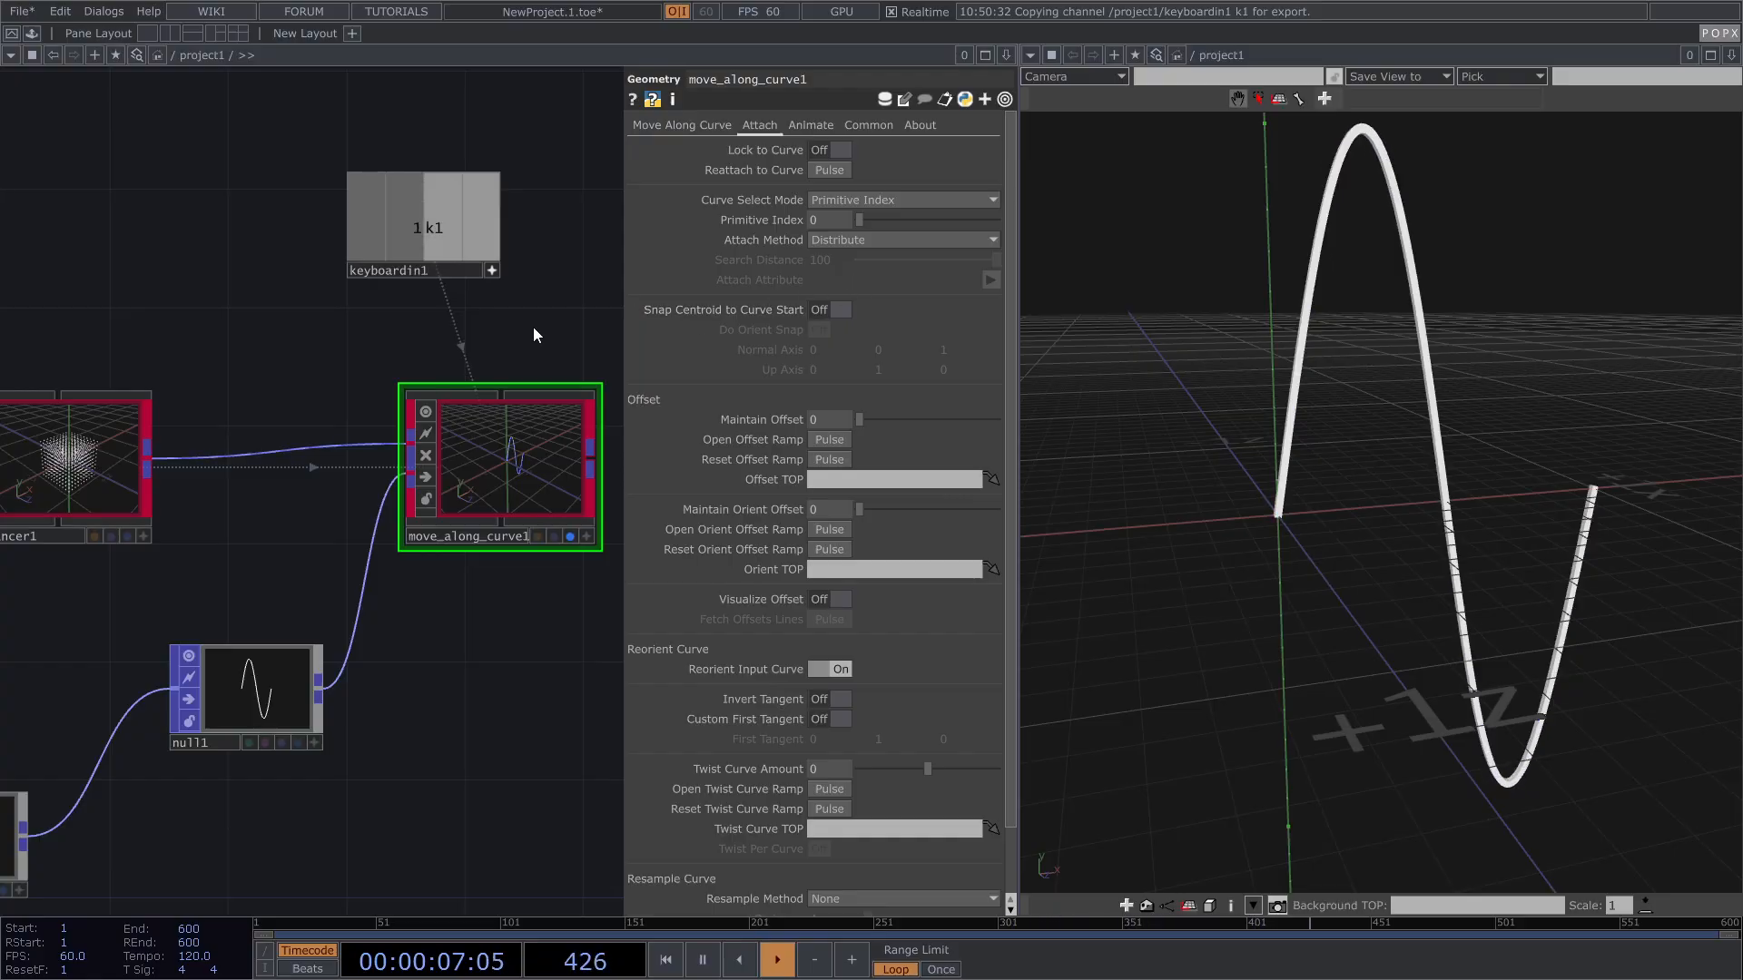
{"action": "left_click_drag", "start_coordinate": [1356, 222], "coordinate": [1398, 370]}
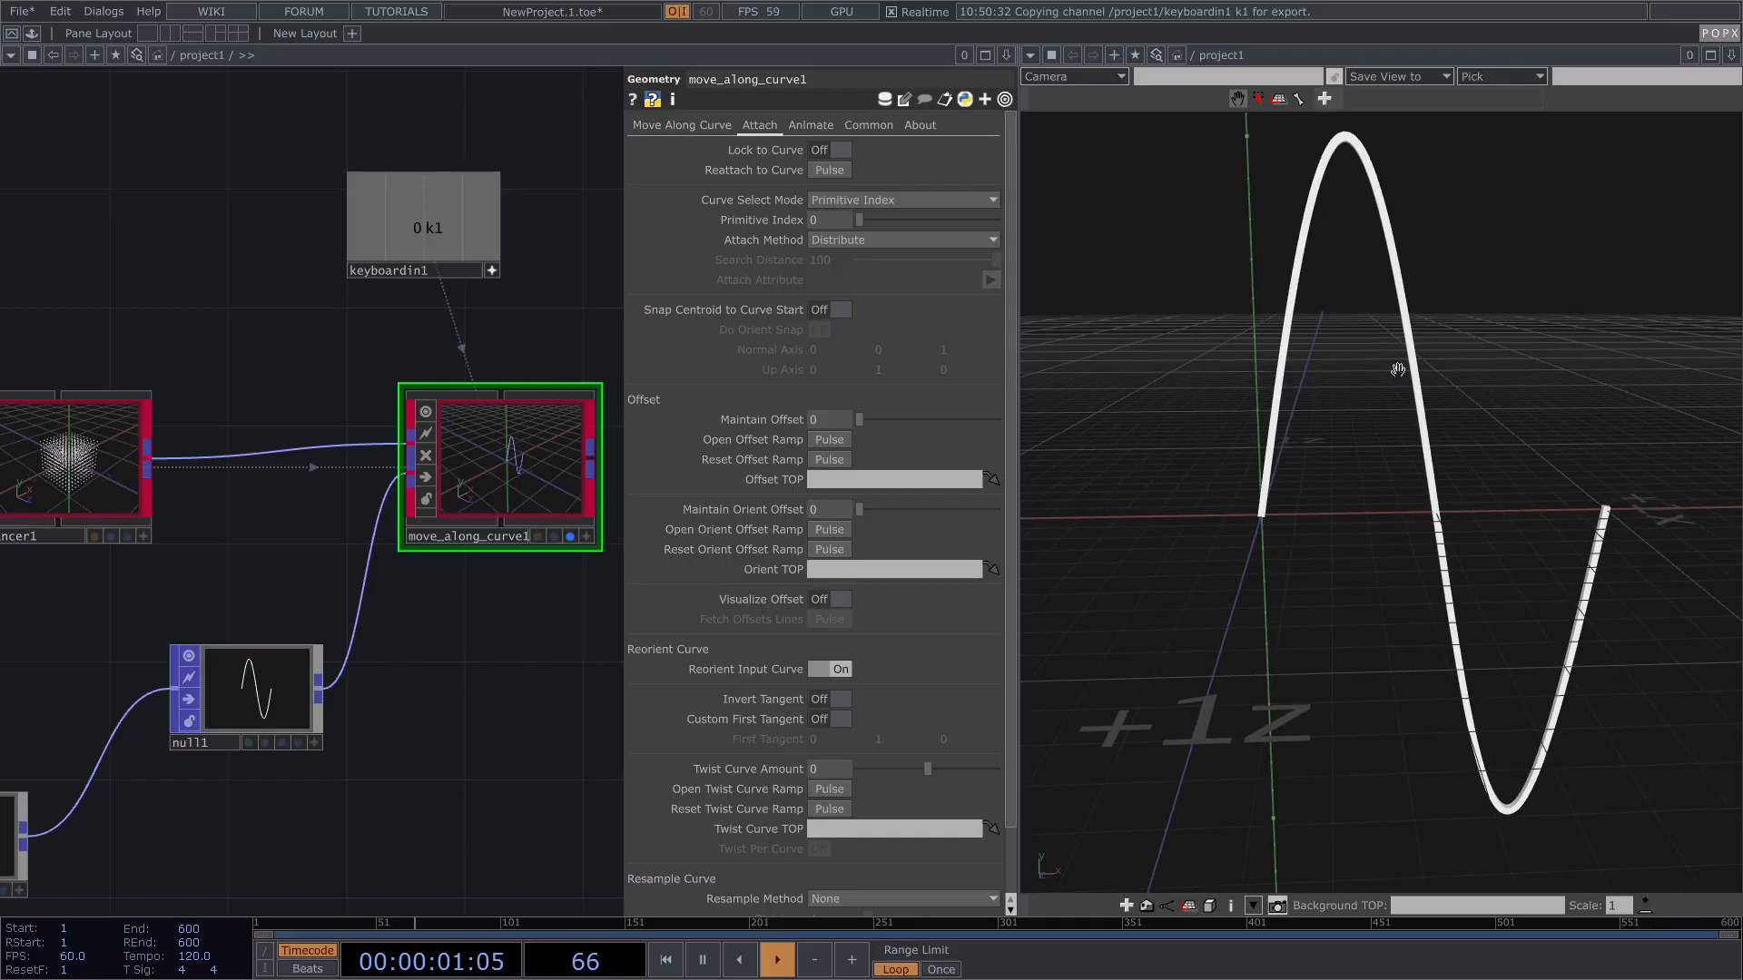
{"action": "scroll", "coordinate": [520, 411], "scroll_direction": "down", "scroll_amount": 6}
{"action": "scroll", "coordinate": [297, 436], "scroll_direction": "up", "scroll_amount": 3}
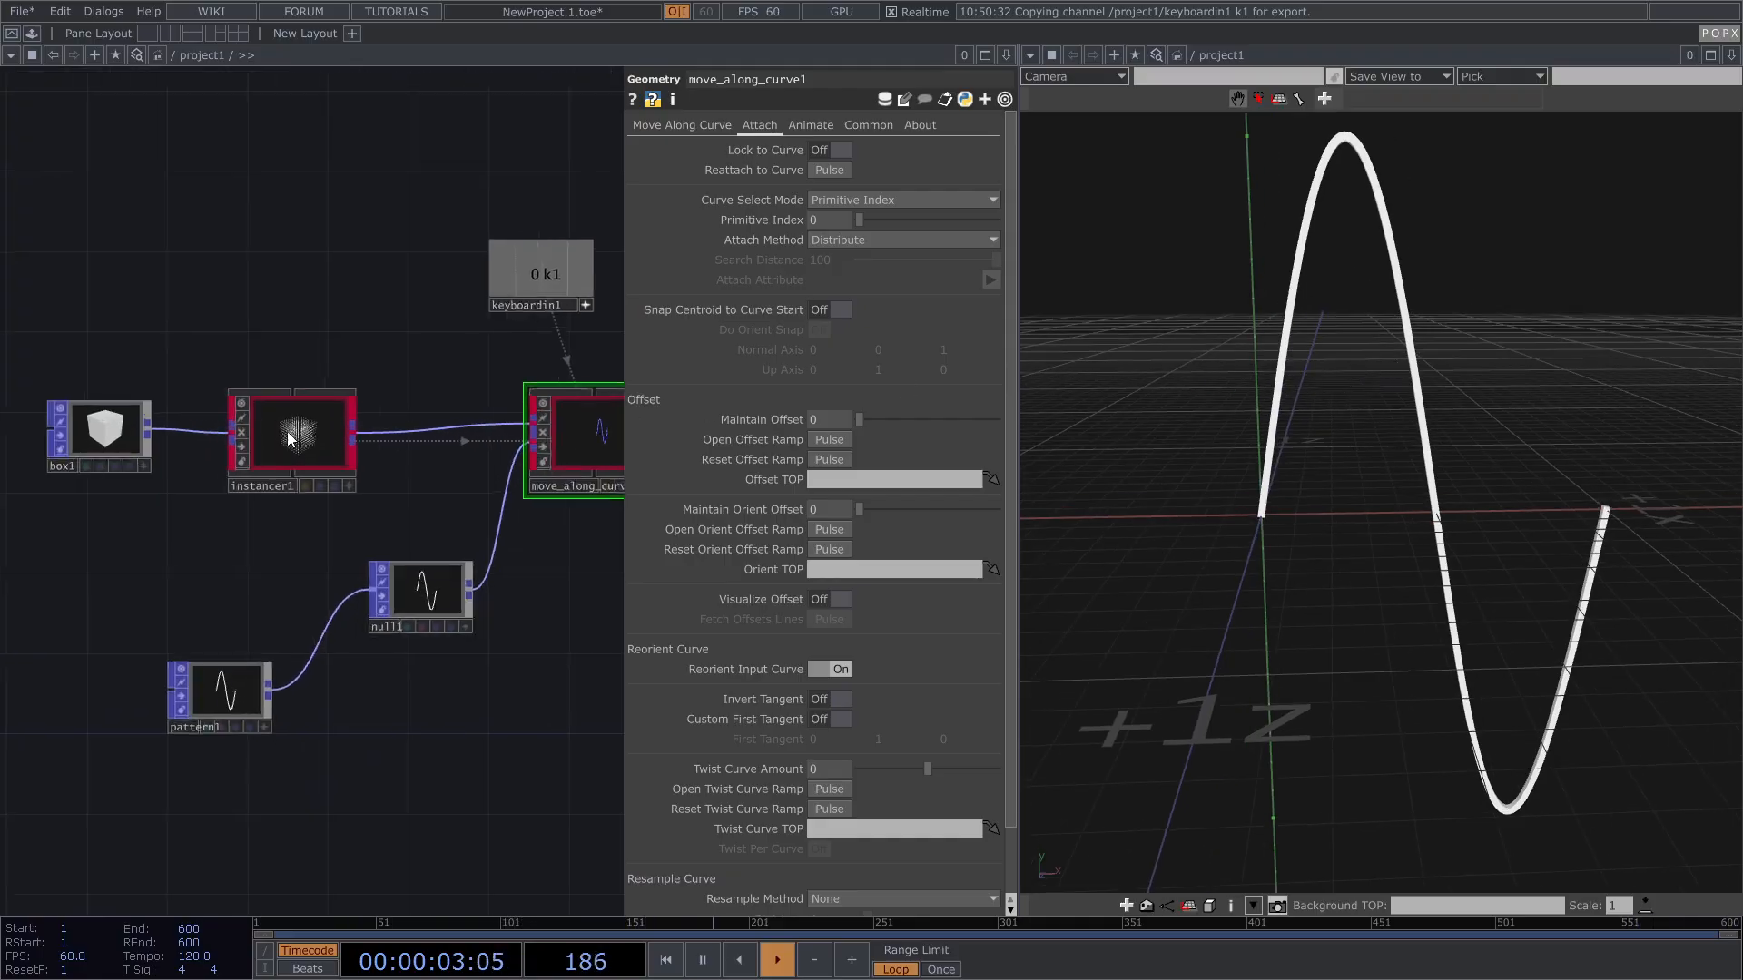
{"action": "left_click", "coordinate": [297, 438]}
{"action": "left_click", "coordinate": [732, 126]}
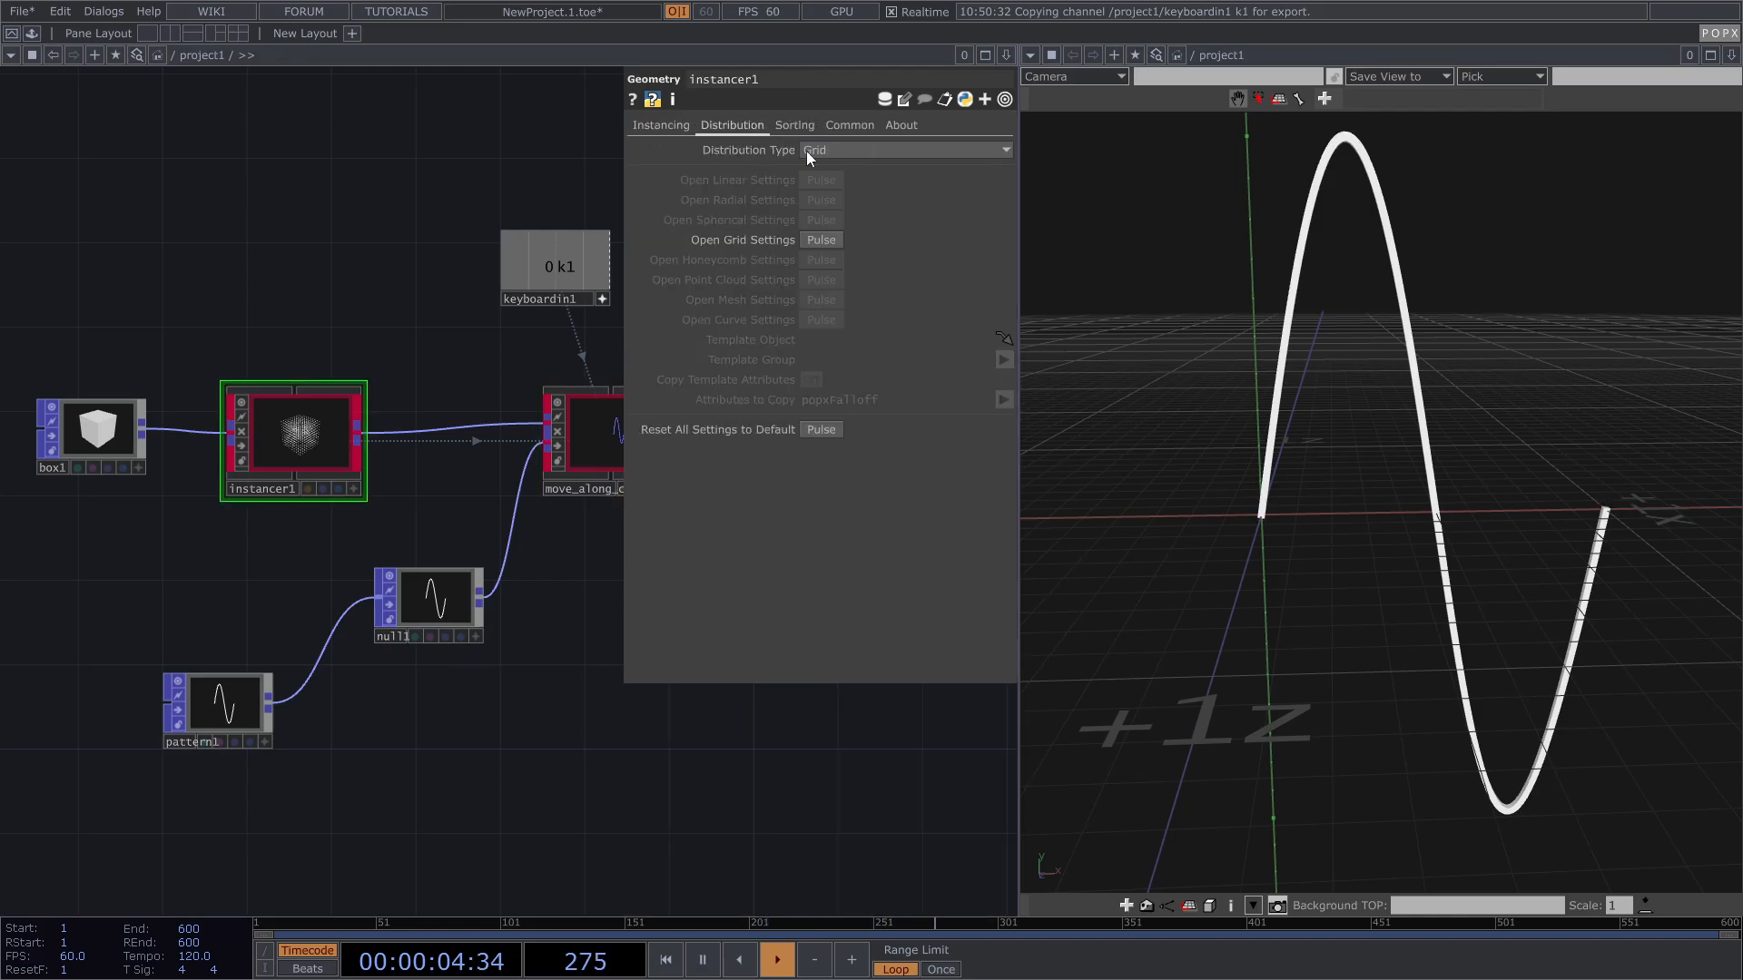
{"action": "left_click", "coordinate": [822, 239]}
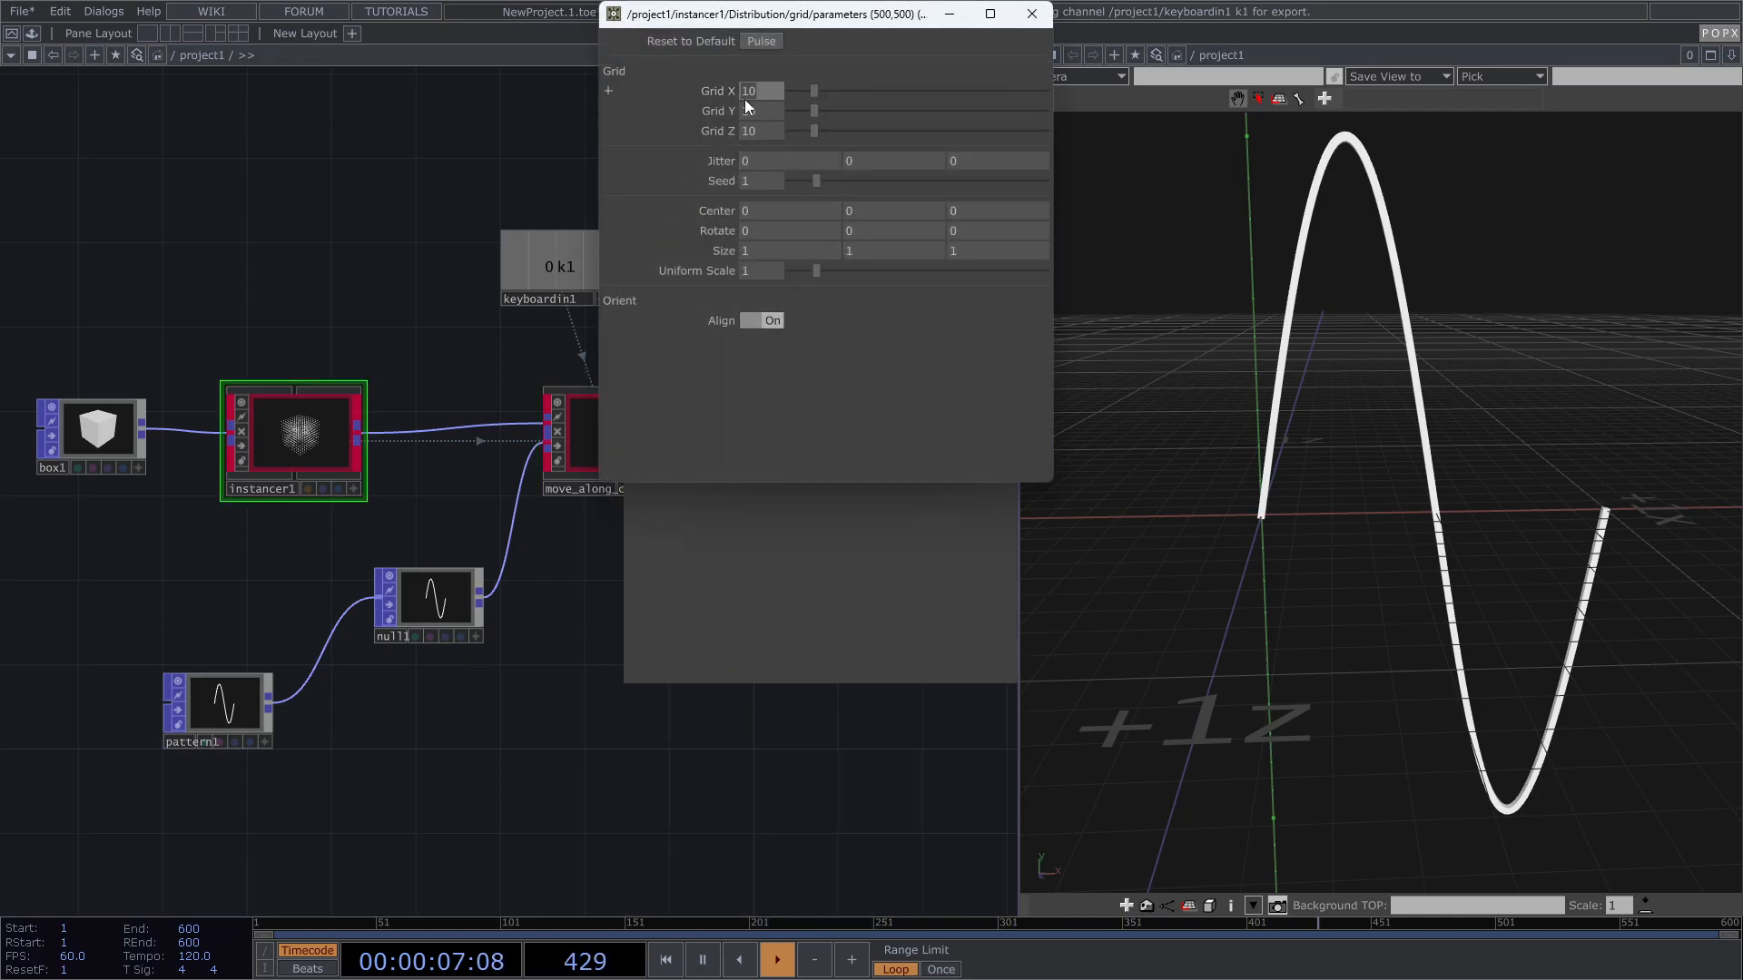
{"action": "left_click_drag", "start_coordinate": [763, 115], "coordinate": [711, 136]}
{"action": "type", "text": "44"}
{"action": "left_click", "coordinate": [414, 216]}
{"action": "left_click", "coordinate": [1032, 13]}
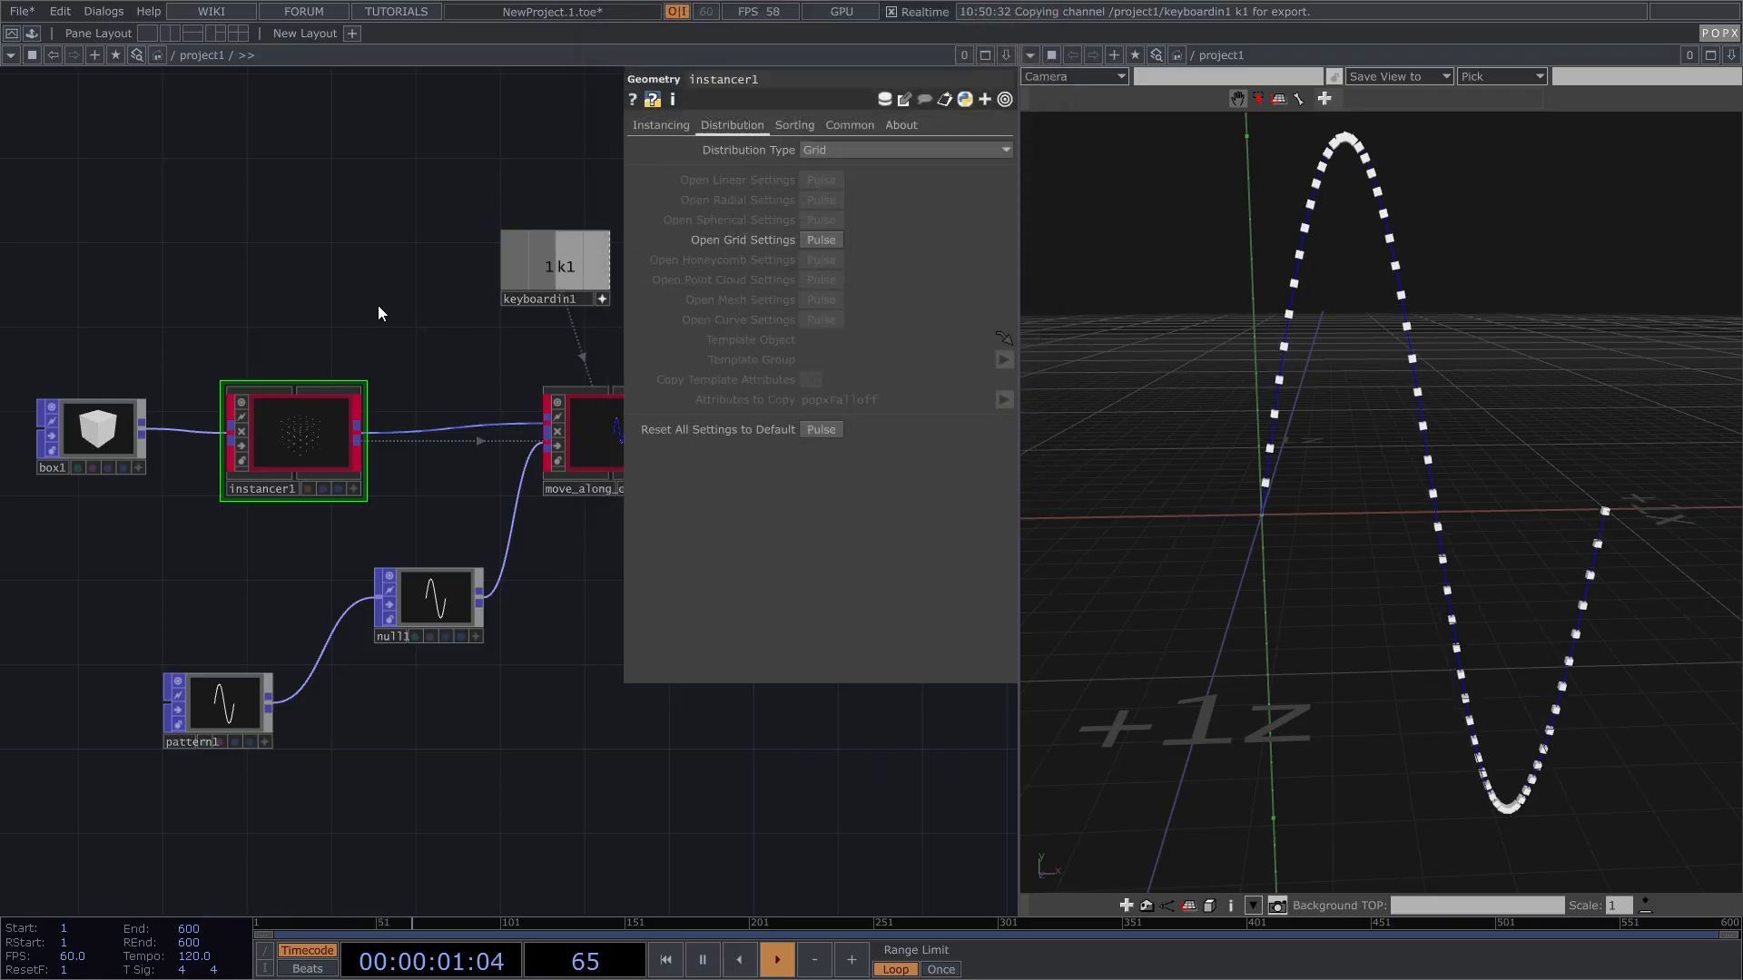
{"action": "left_click_drag", "start_coordinate": [1538, 521], "coordinate": [1510, 505]}
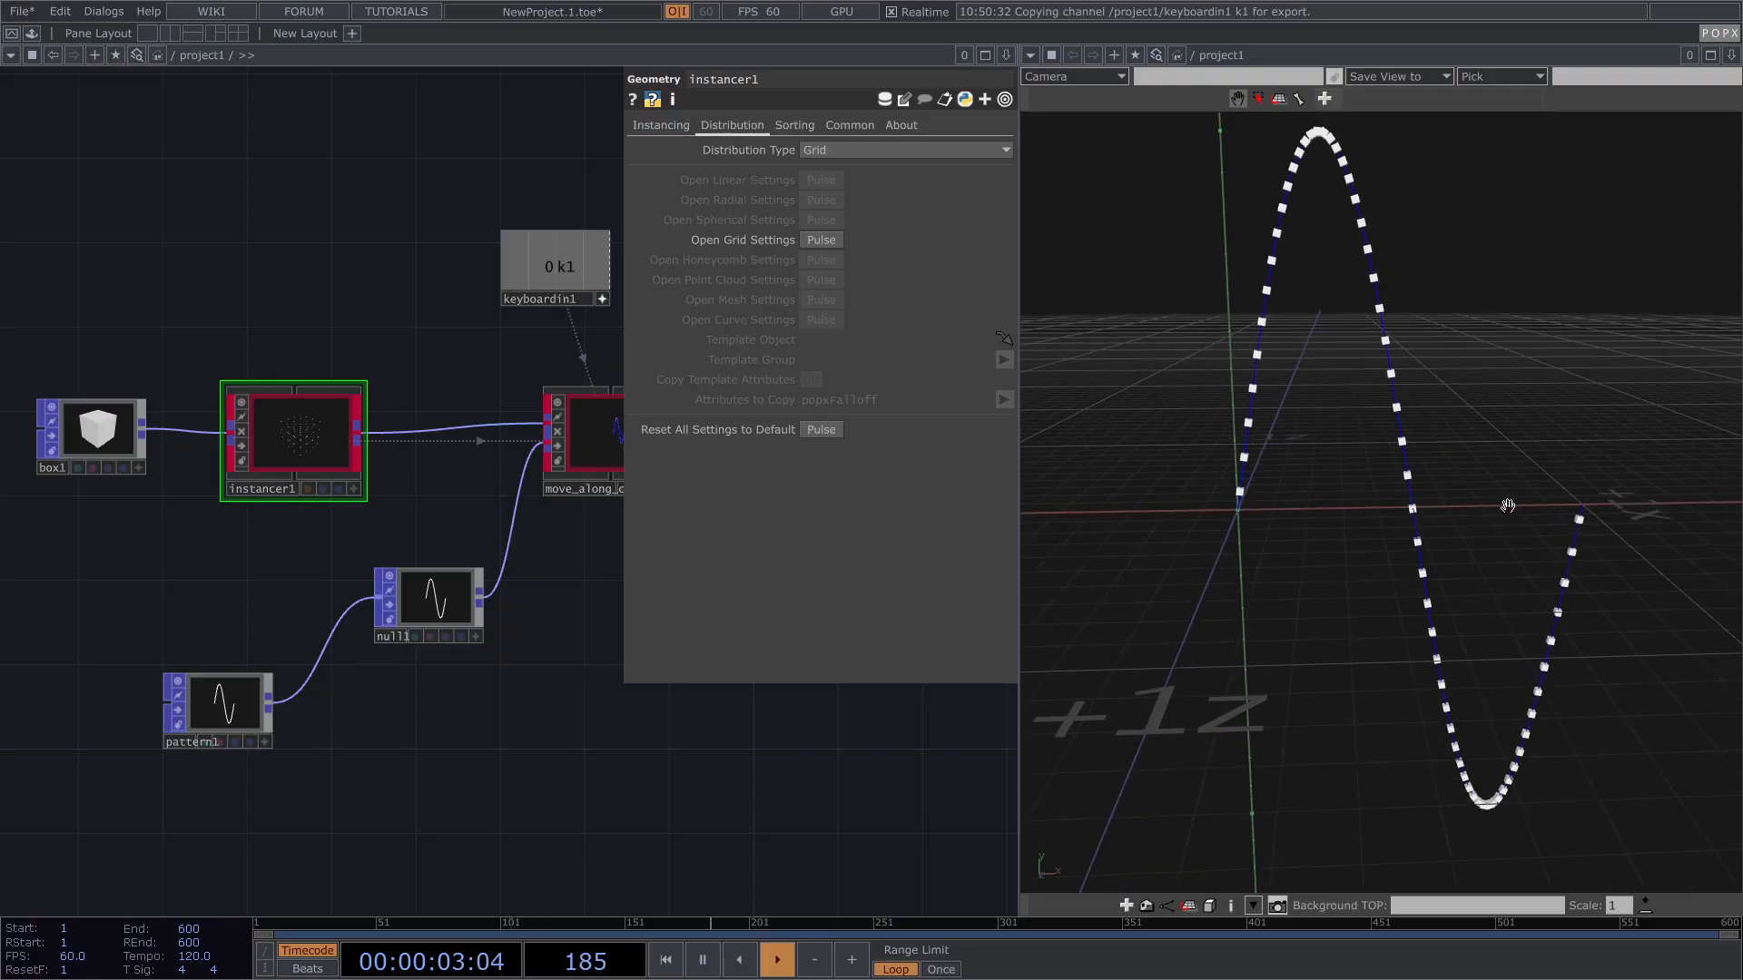
{"action": "left_click_drag", "start_coordinate": [545, 746], "coordinate": [453, 776]}
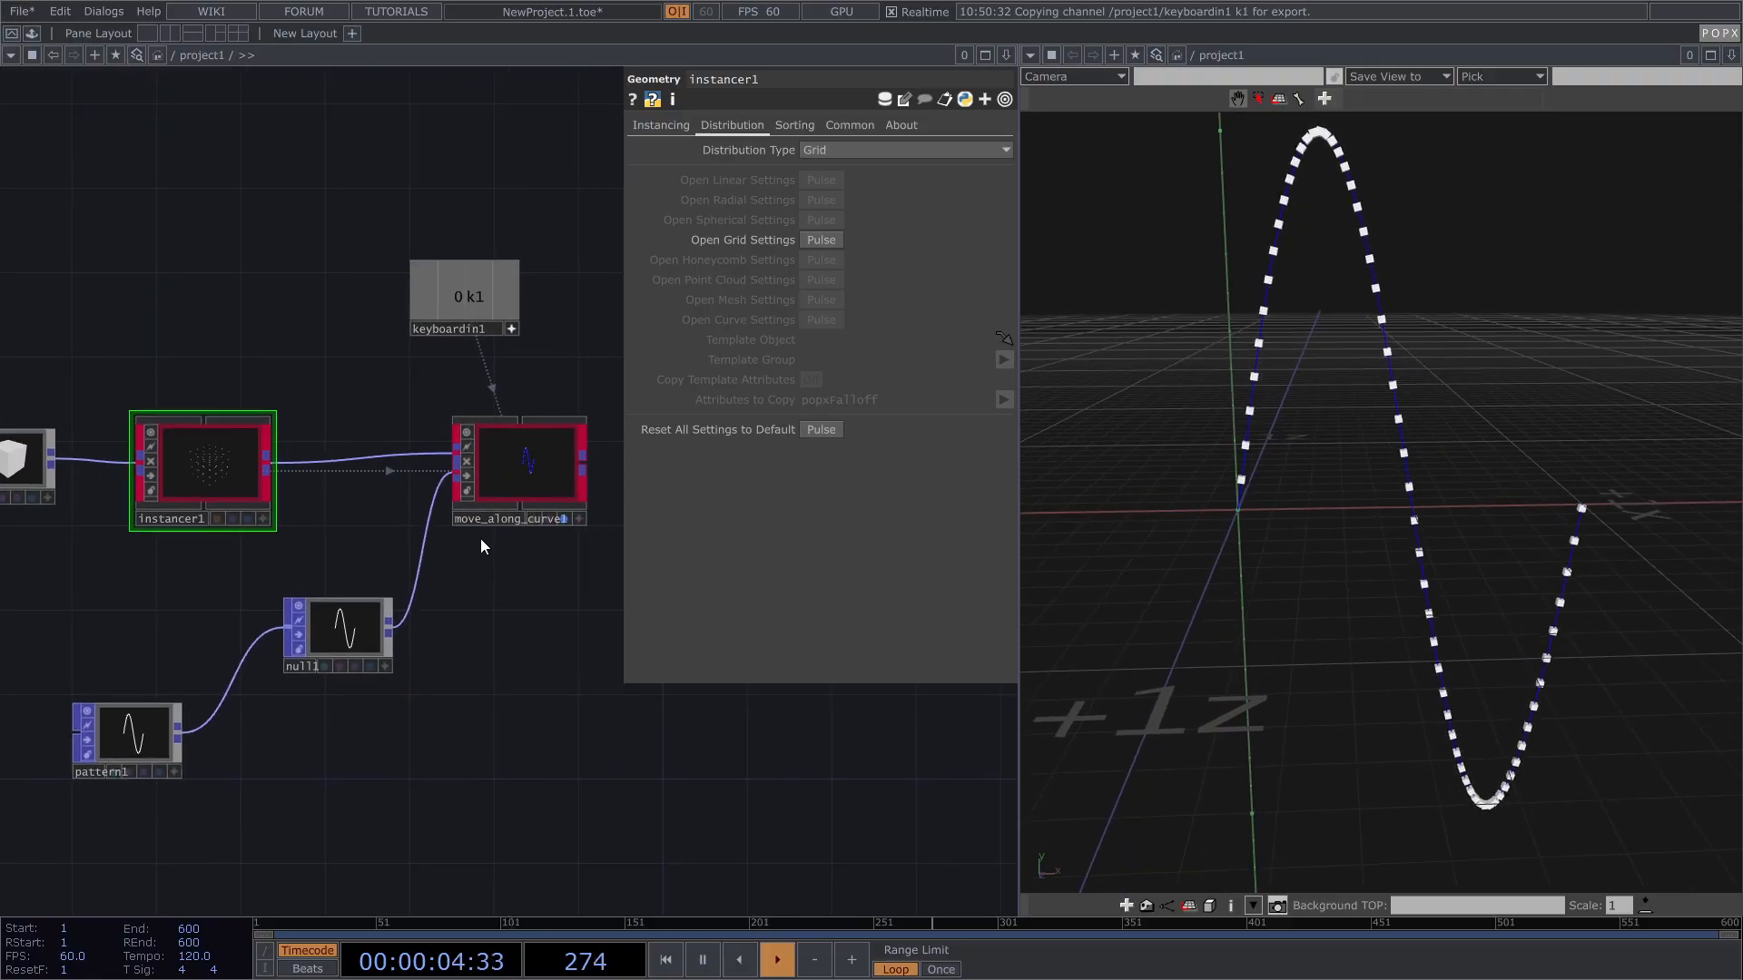
{"action": "left_click", "coordinate": [515, 465]}
{"action": "left_click_drag", "start_coordinate": [557, 330], "coordinate": [526, 340]}
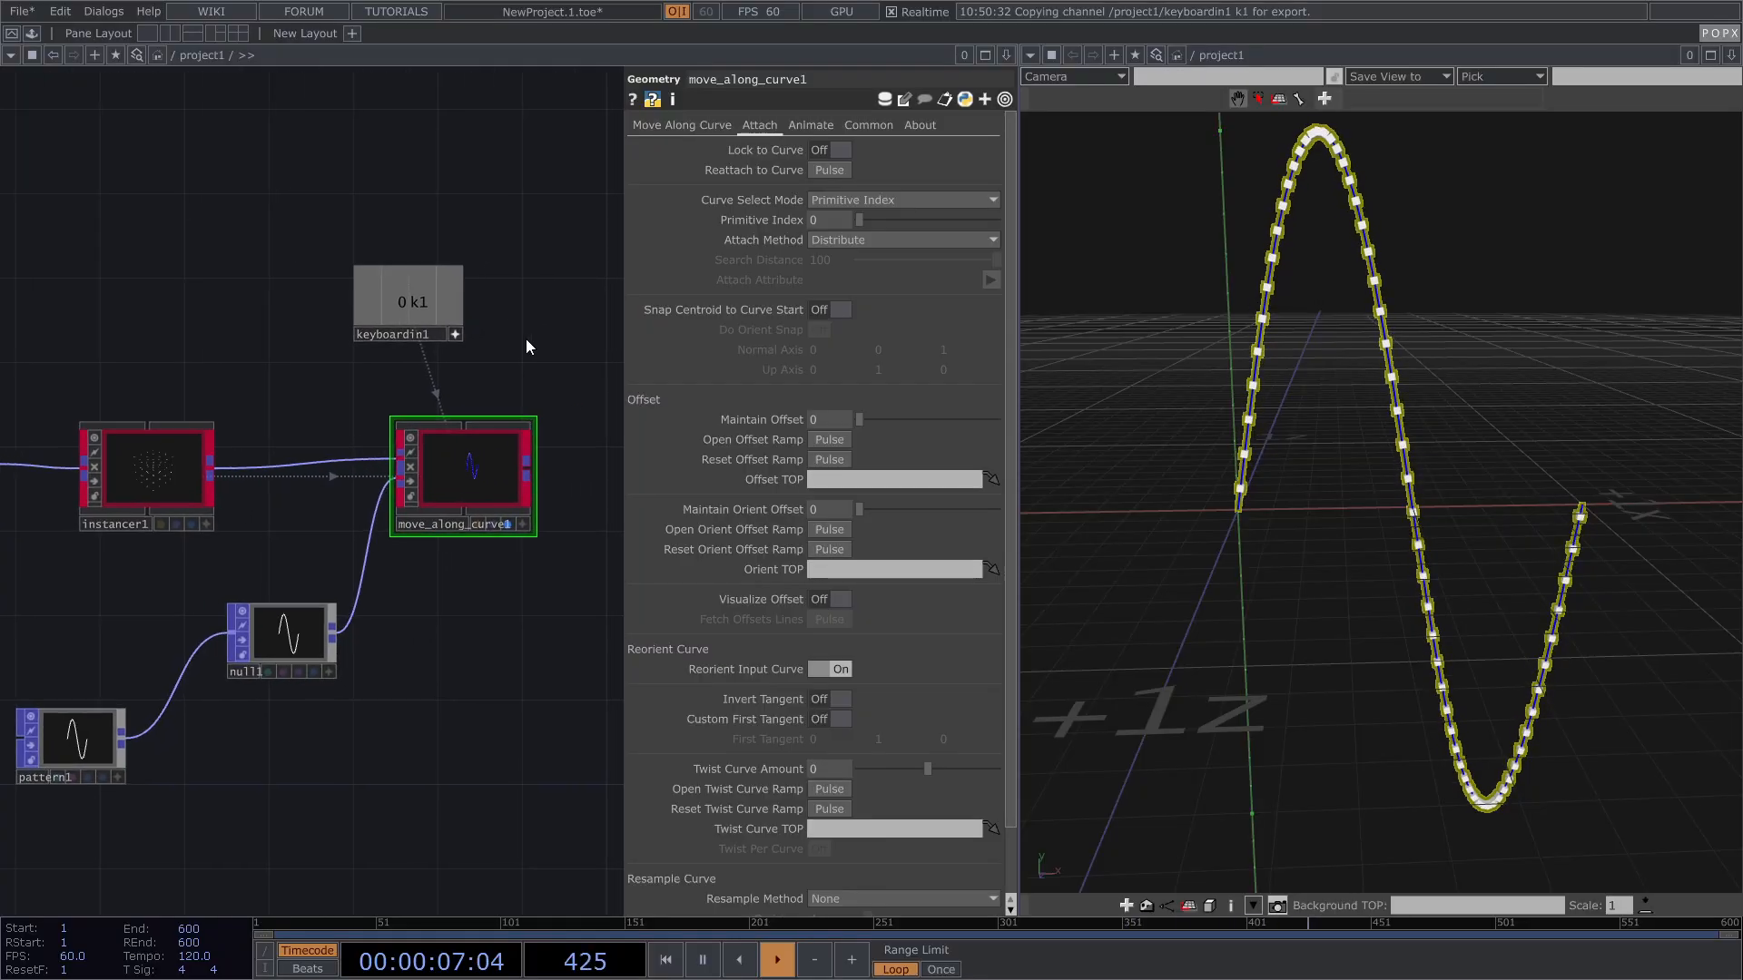
{"action": "left_click", "coordinate": [870, 242]}
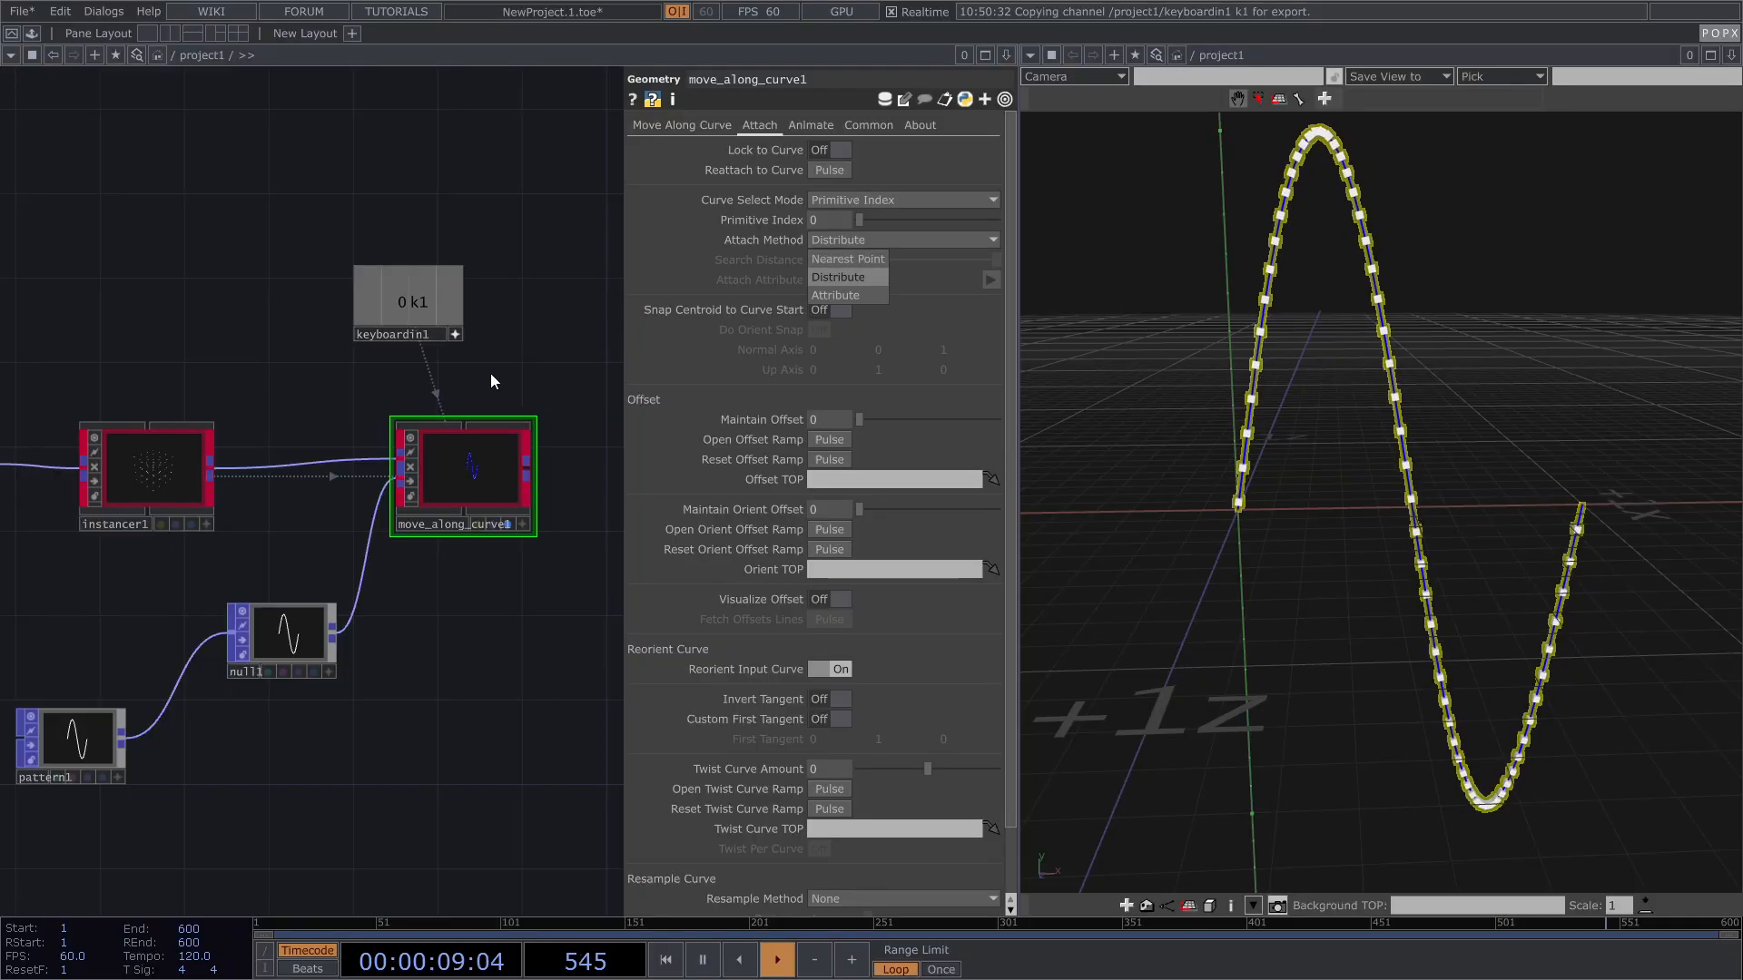
{"action": "left_click", "coordinate": [519, 364]}
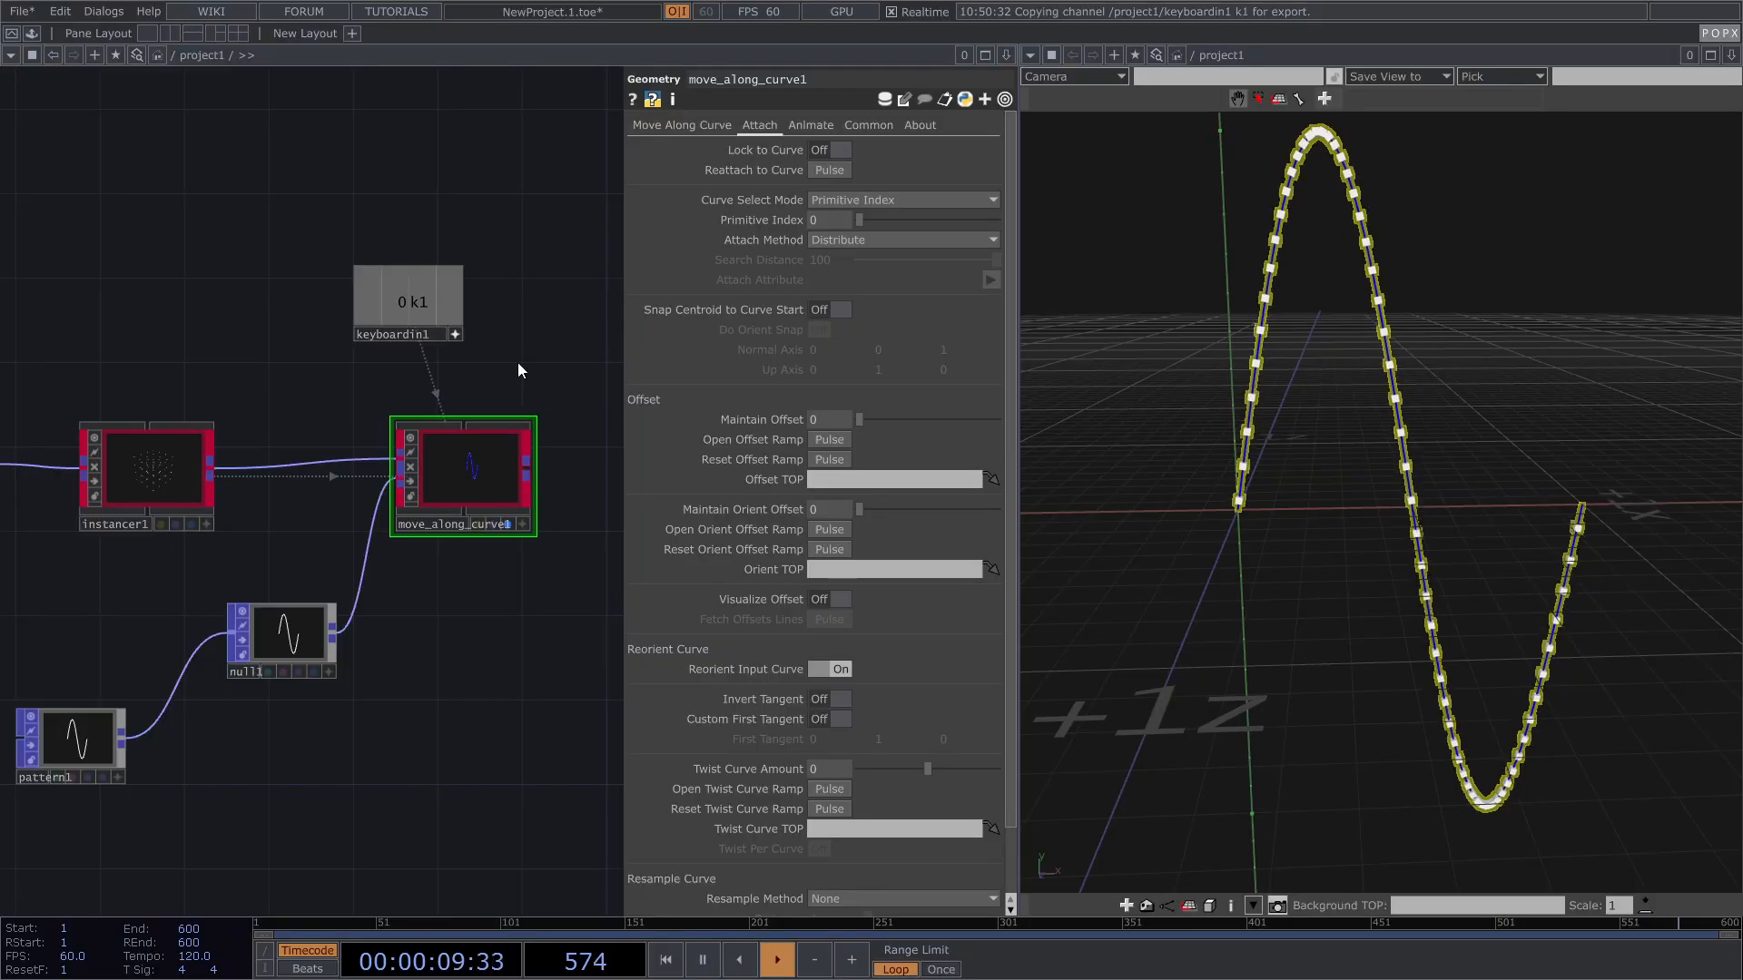
{"action": "left_click", "coordinate": [868, 242]}
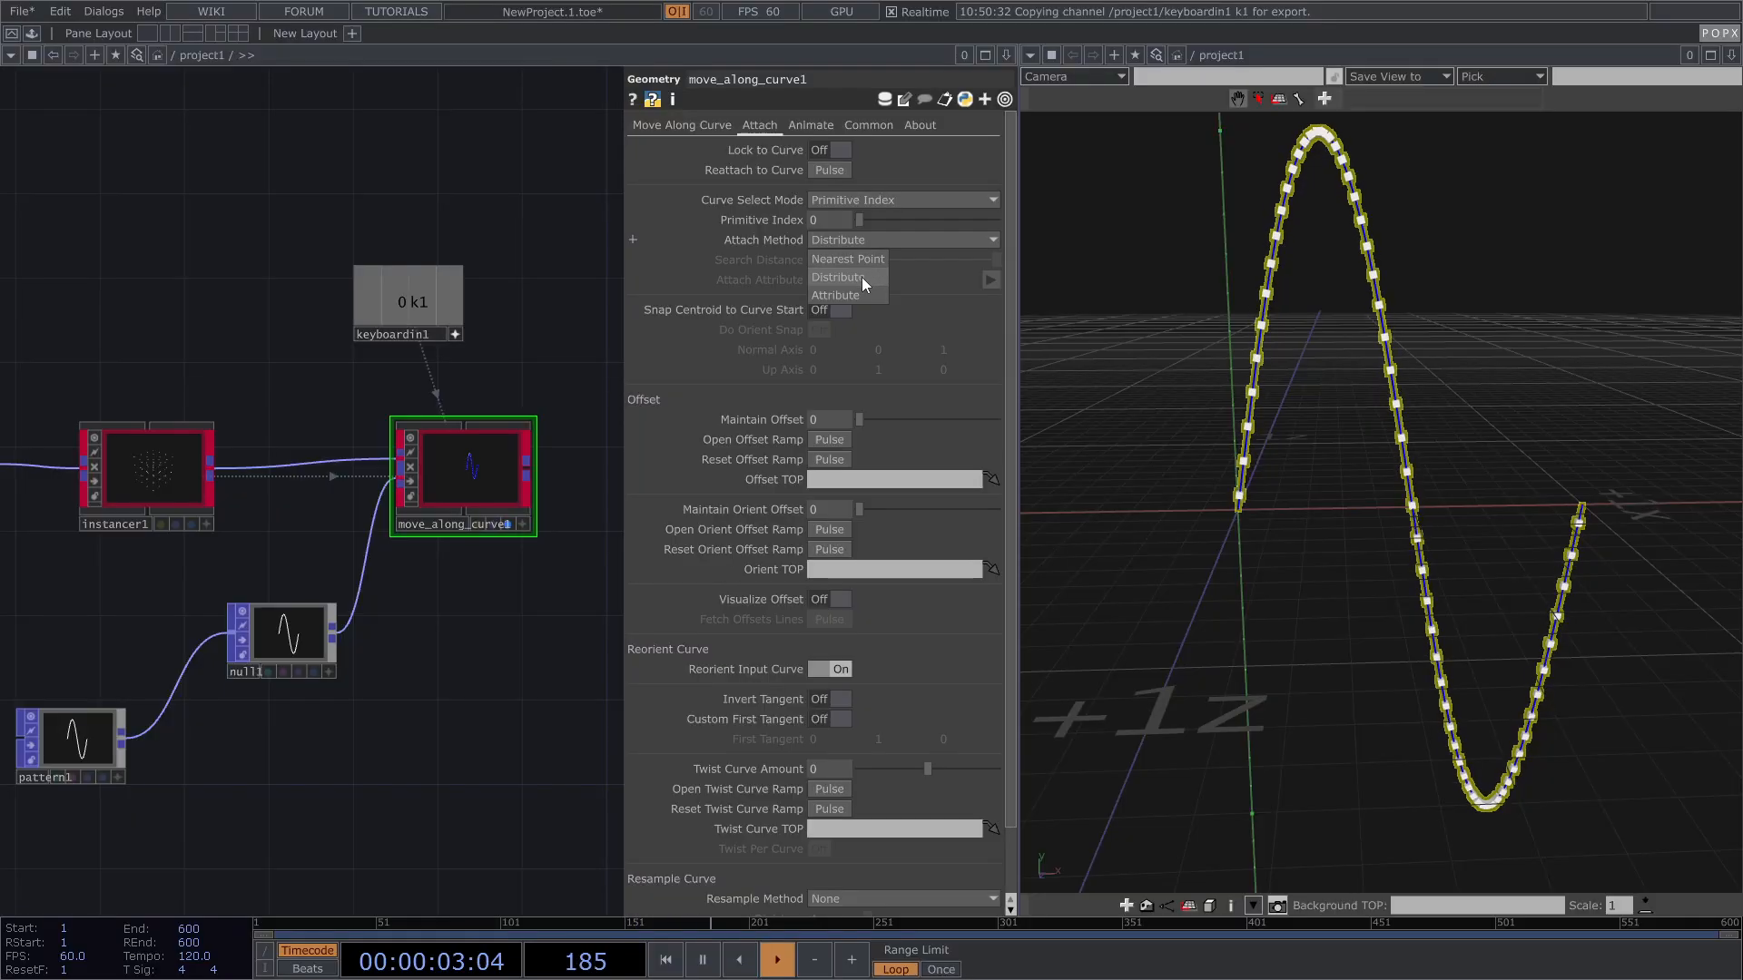
{"action": "left_click", "coordinate": [510, 351]}
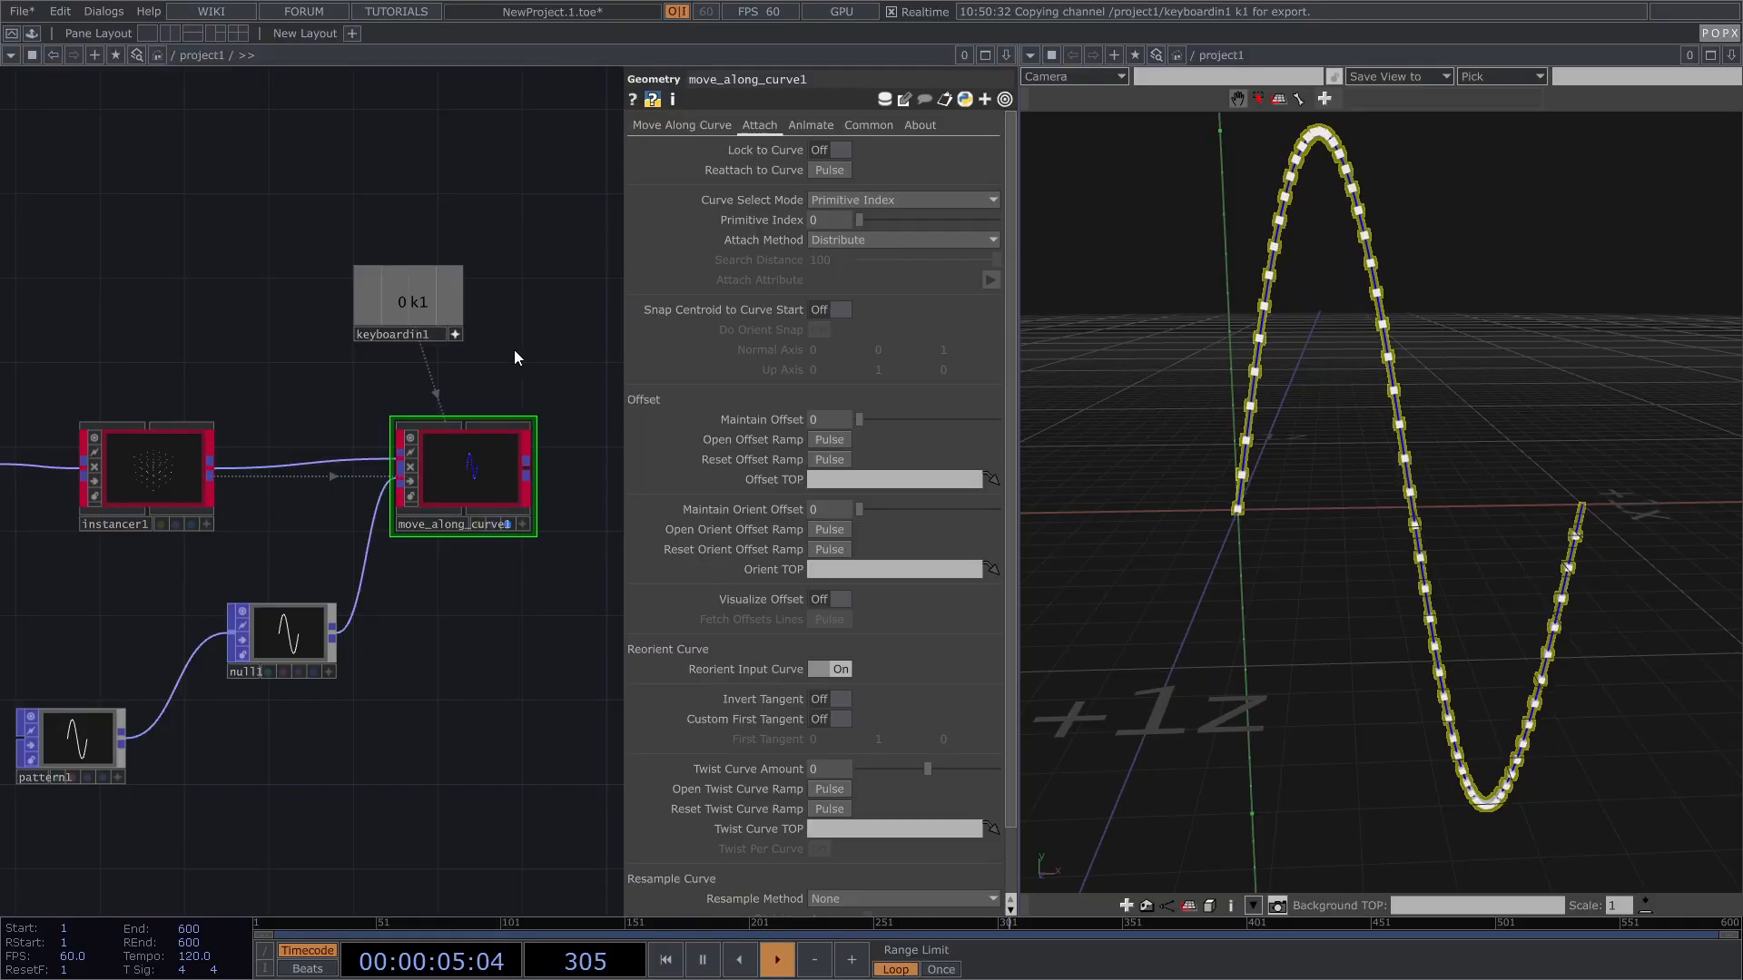
{"action": "left_click", "coordinate": [836, 199]}
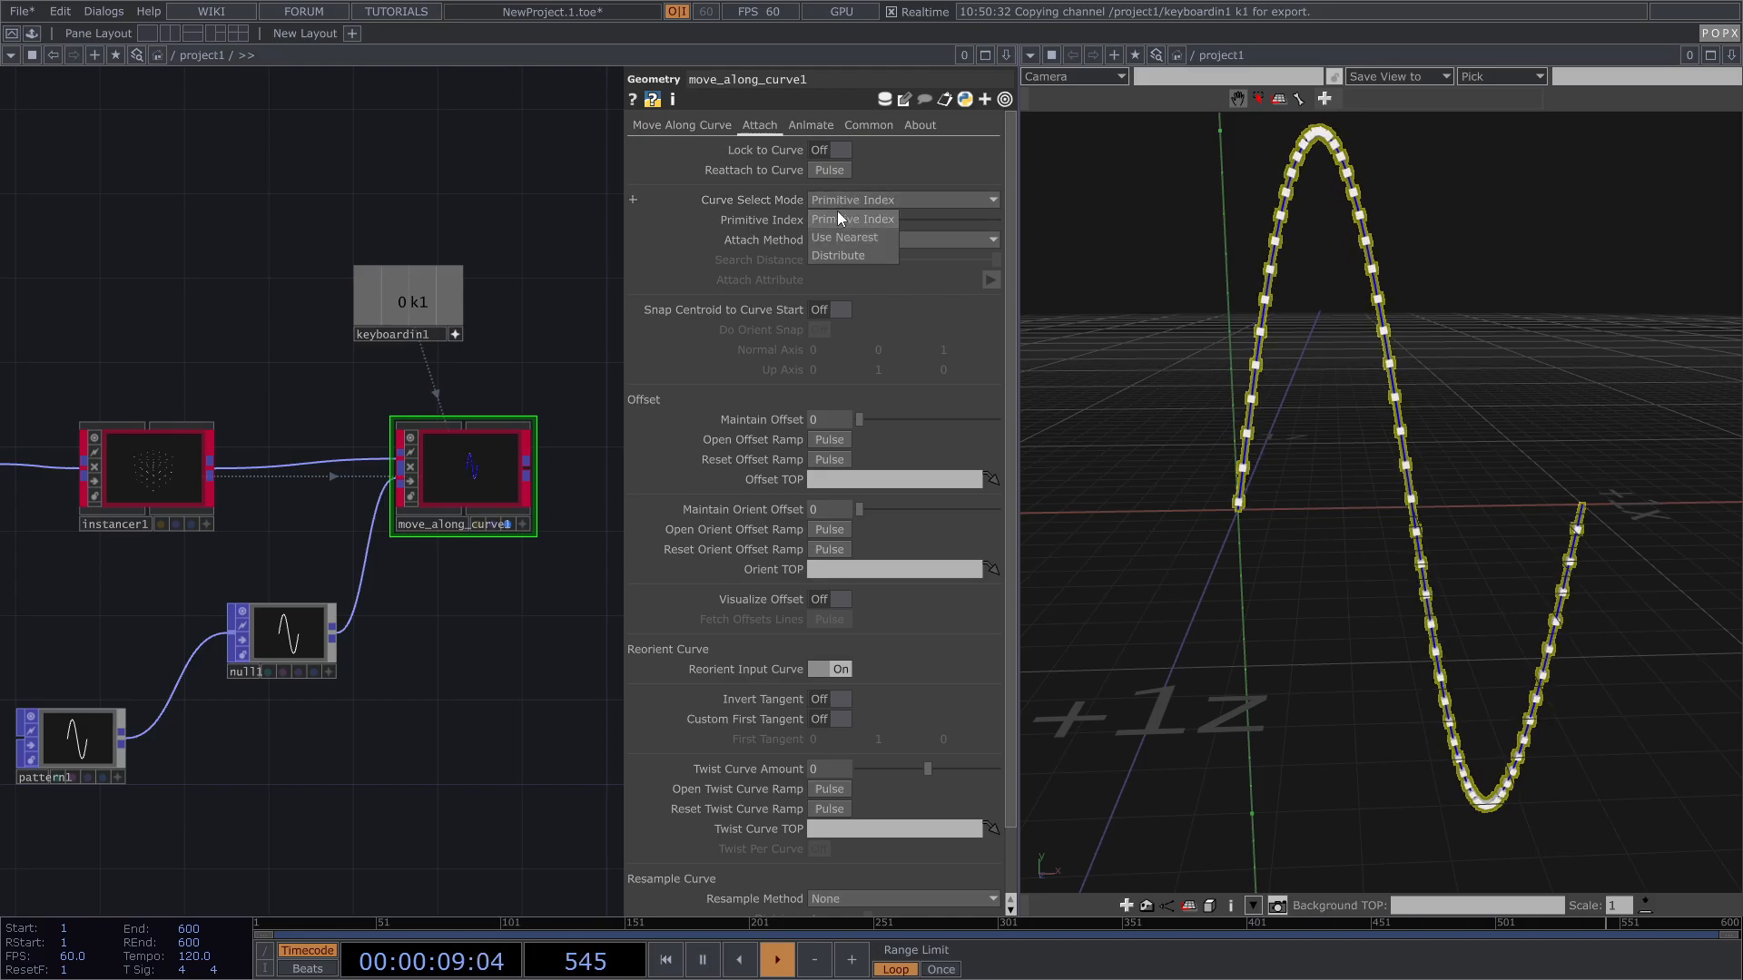
{"action": "left_click", "coordinate": [527, 325]}
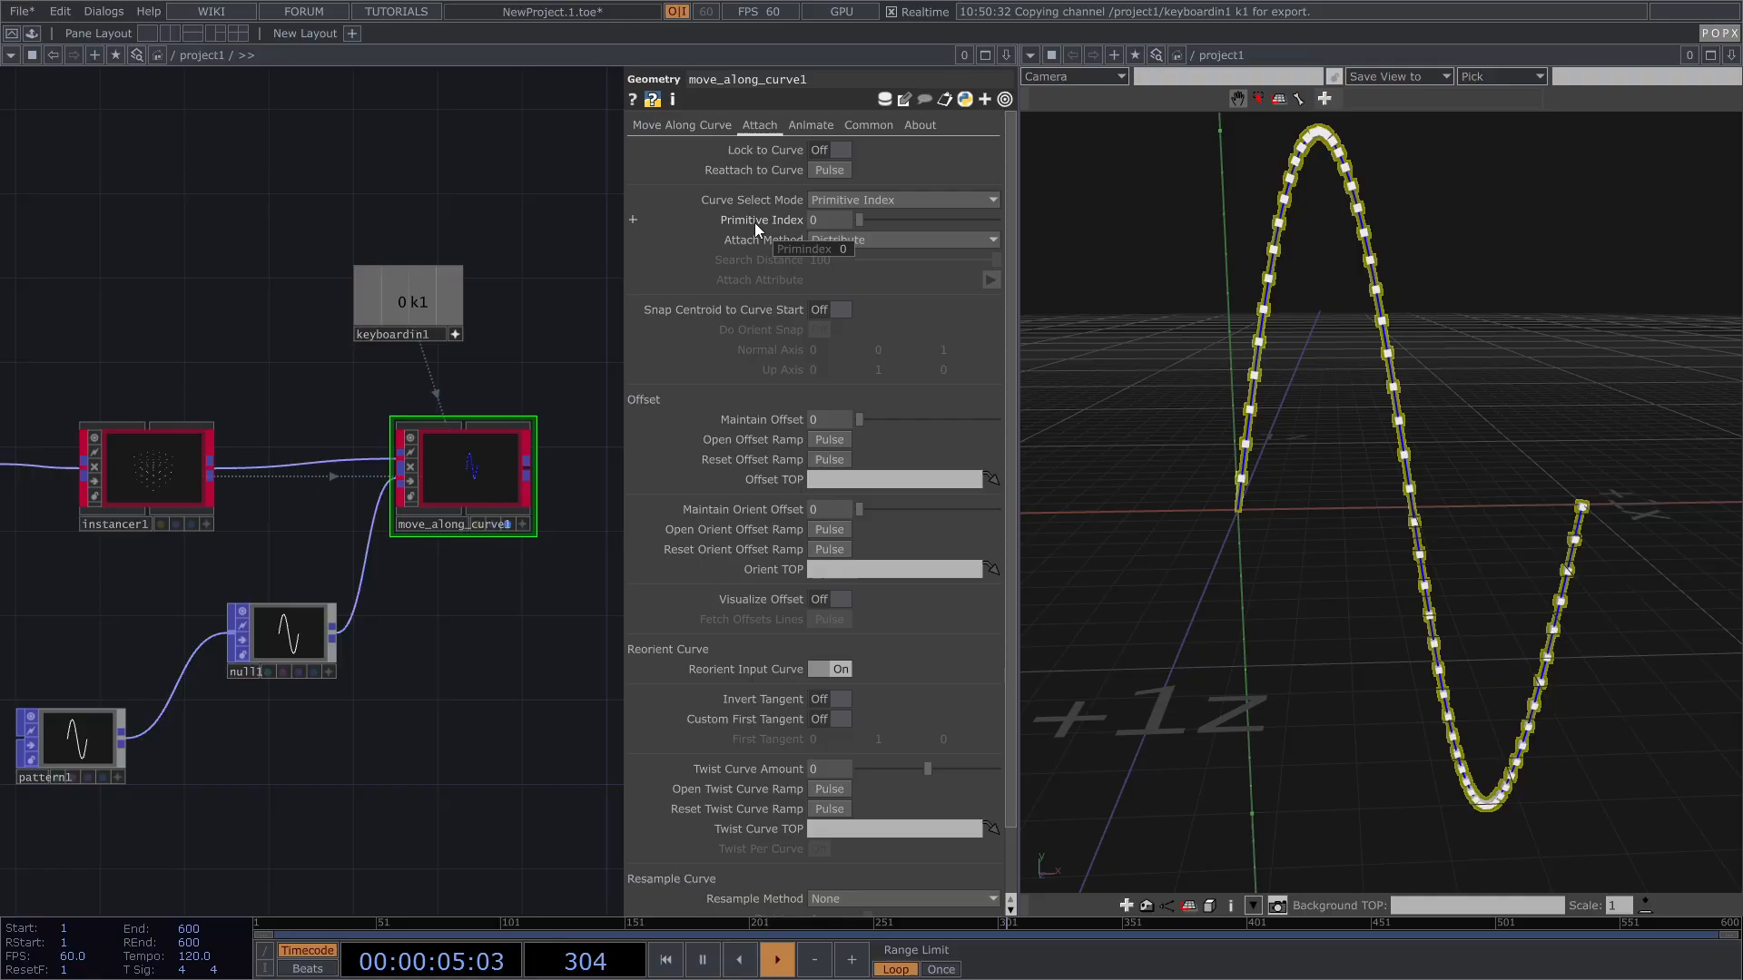
{"action": "mouse_move", "coordinate": [859, 220]}
{"action": "left_mouse_down"}
{"action": "mouse_move", "coordinate": [885, 216]}
{"action": "mouse_move", "coordinate": [844, 219]}
{"action": "left_mouse_up"}
{"action": "scroll", "coordinate": [606, 254], "scroll_direction": "down", "scroll_amount": 3}
{"action": "left_click_drag", "start_coordinate": [232, 596], "coordinate": [218, 561]}
Step: Duplicate pattern1 as pattern2 and append a Transform POP, transform1, after it
{"action": "scroll", "coordinate": [346, 569], "scroll_direction": "up", "scroll_amount": 5}
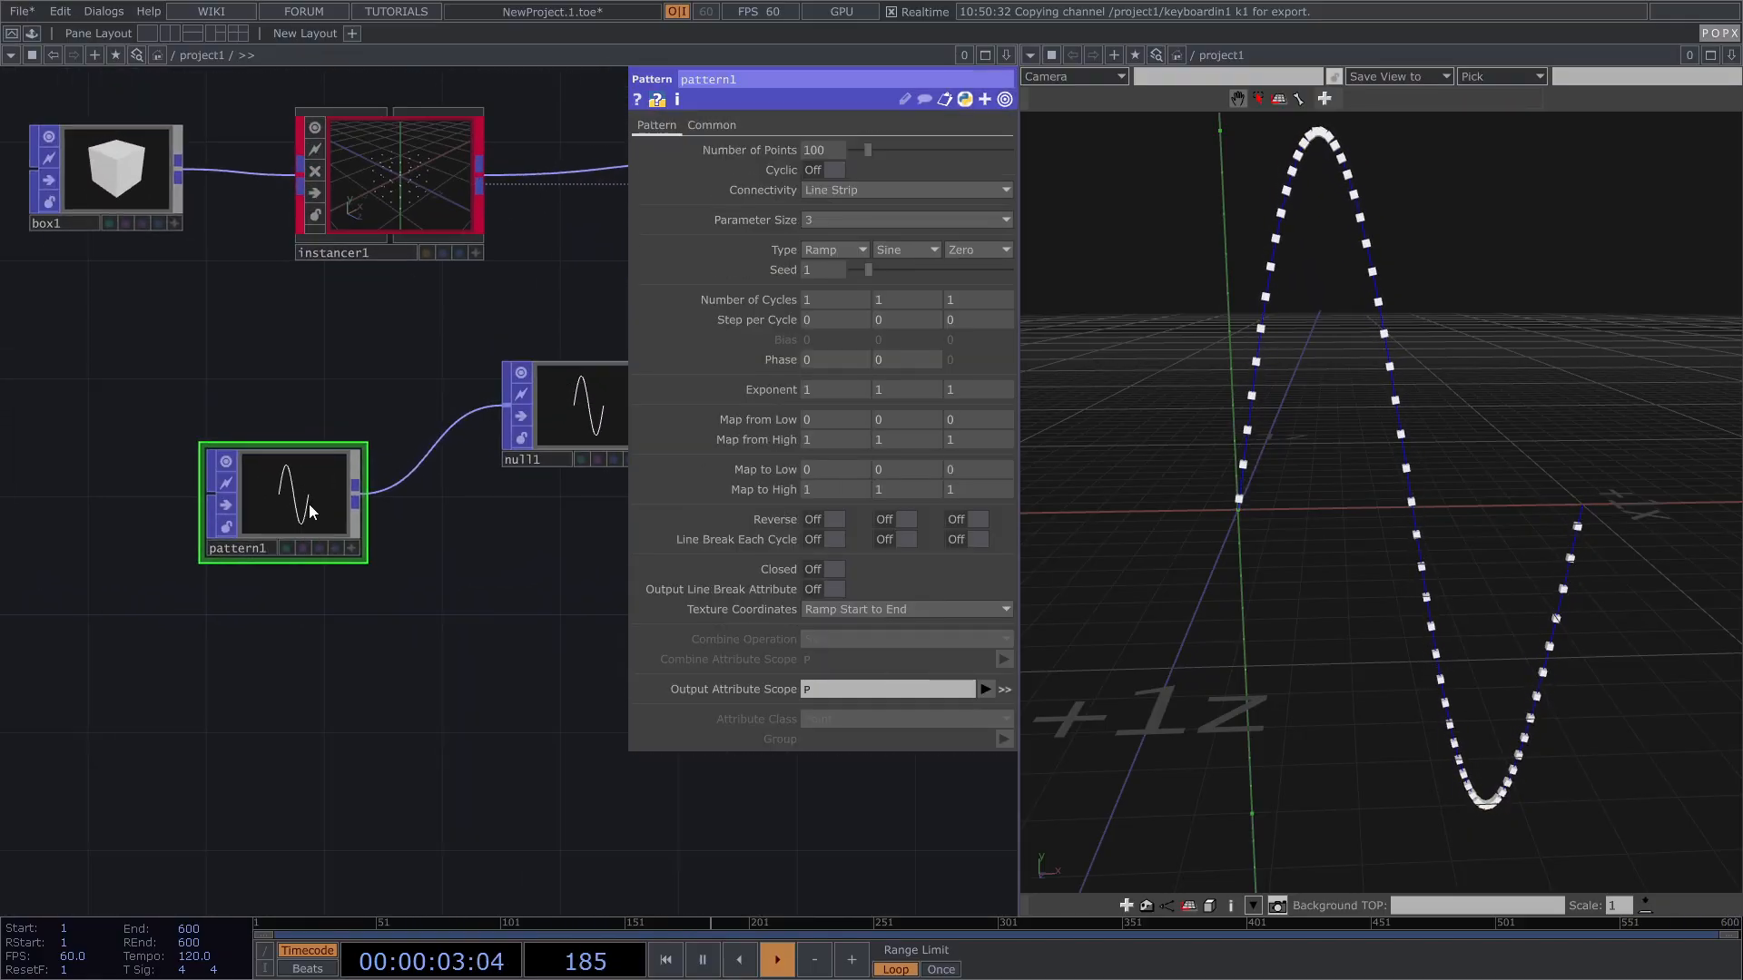
{"action": "key", "text": "ctrl+c"}
{"action": "key", "text": "ctrl+v"}
{"action": "left_click", "coordinate": [428, 681]}
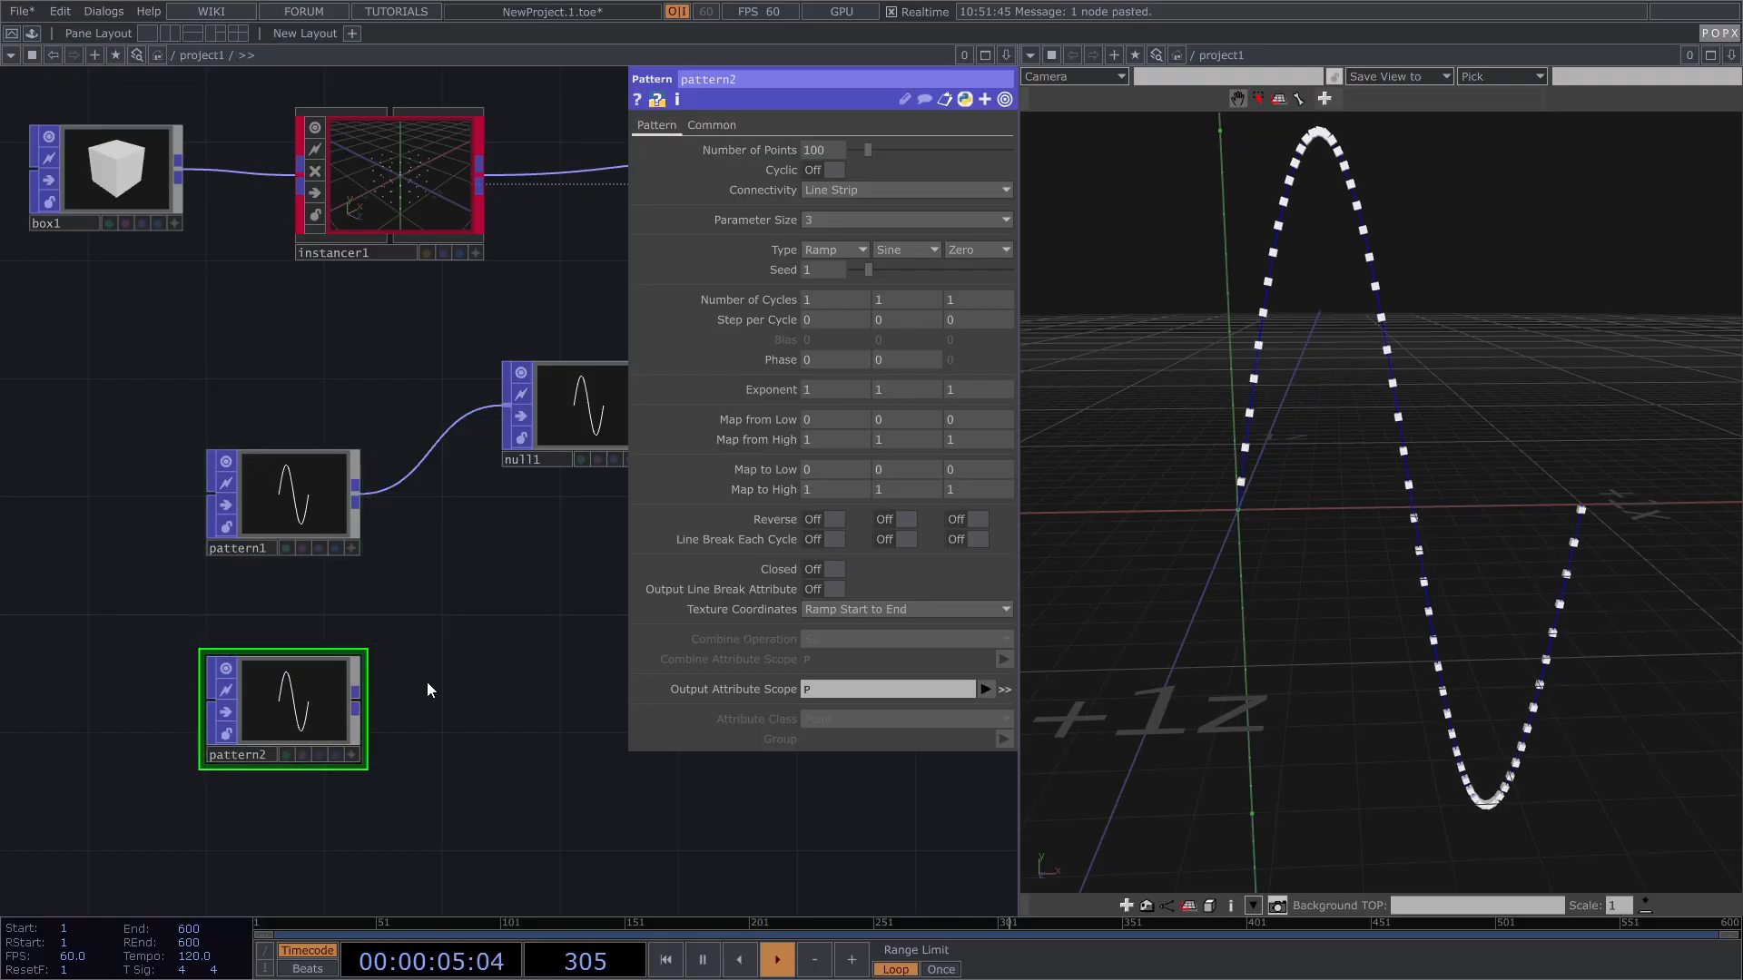
{"action": "right_click", "coordinate": [360, 704]}
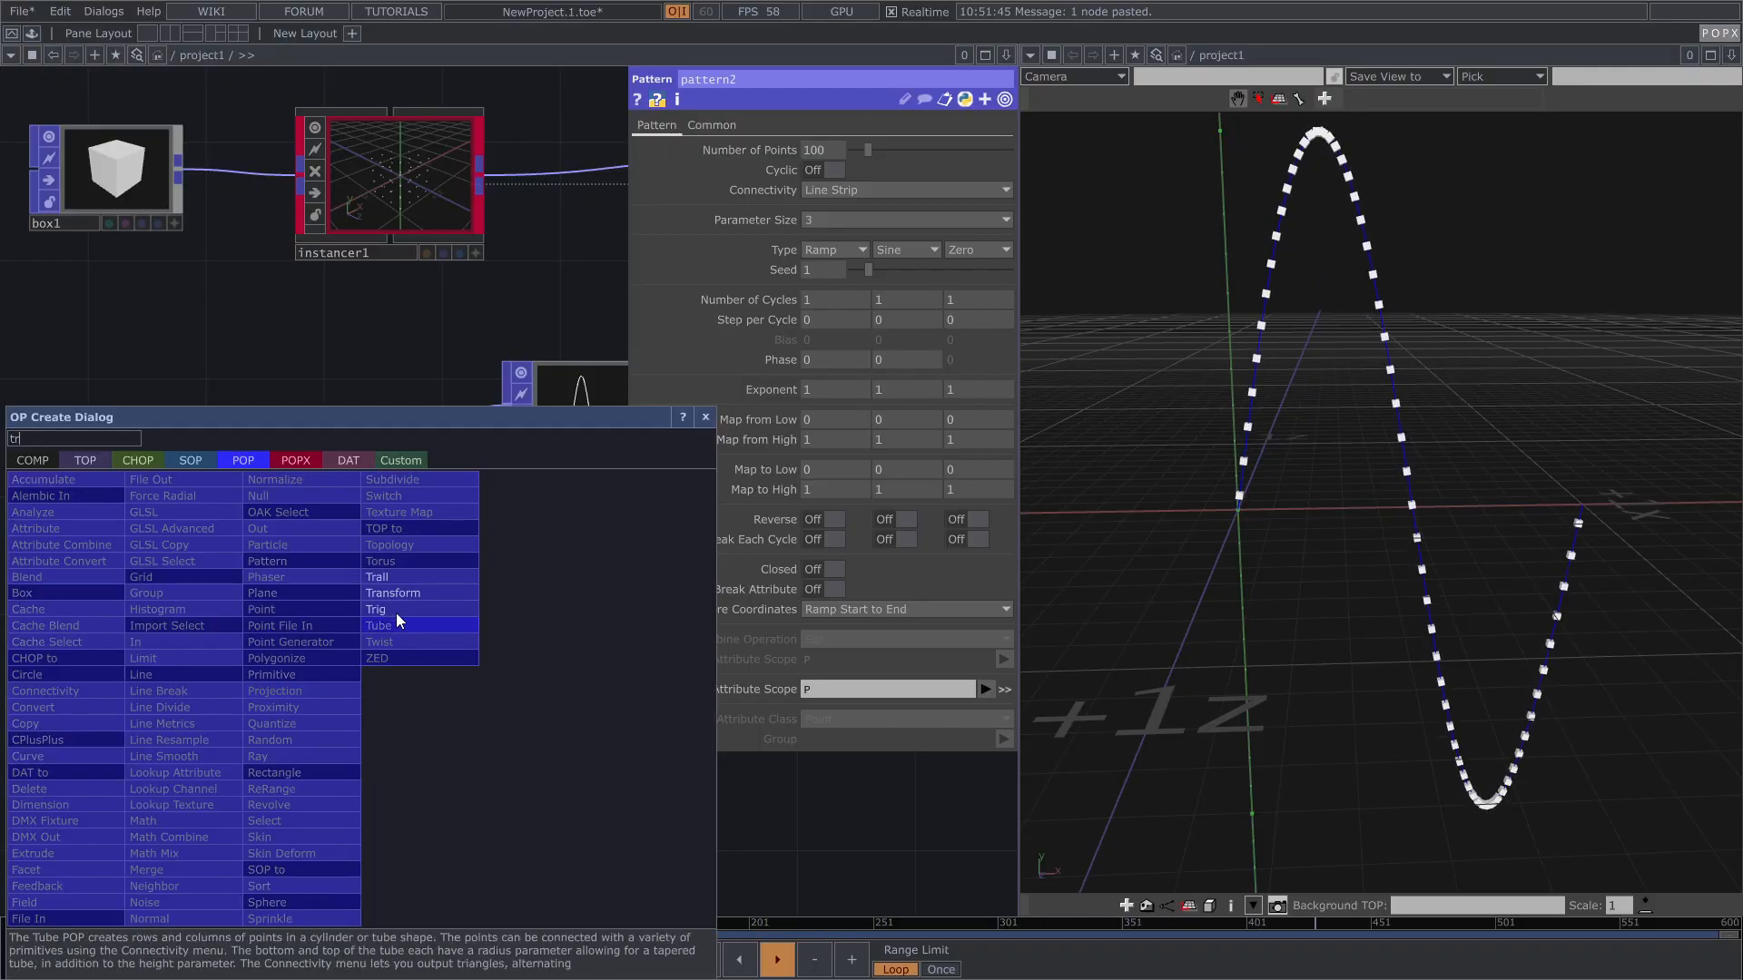
{"action": "left_click", "coordinate": [394, 621]}
{"action": "left_click", "coordinate": [547, 700]}
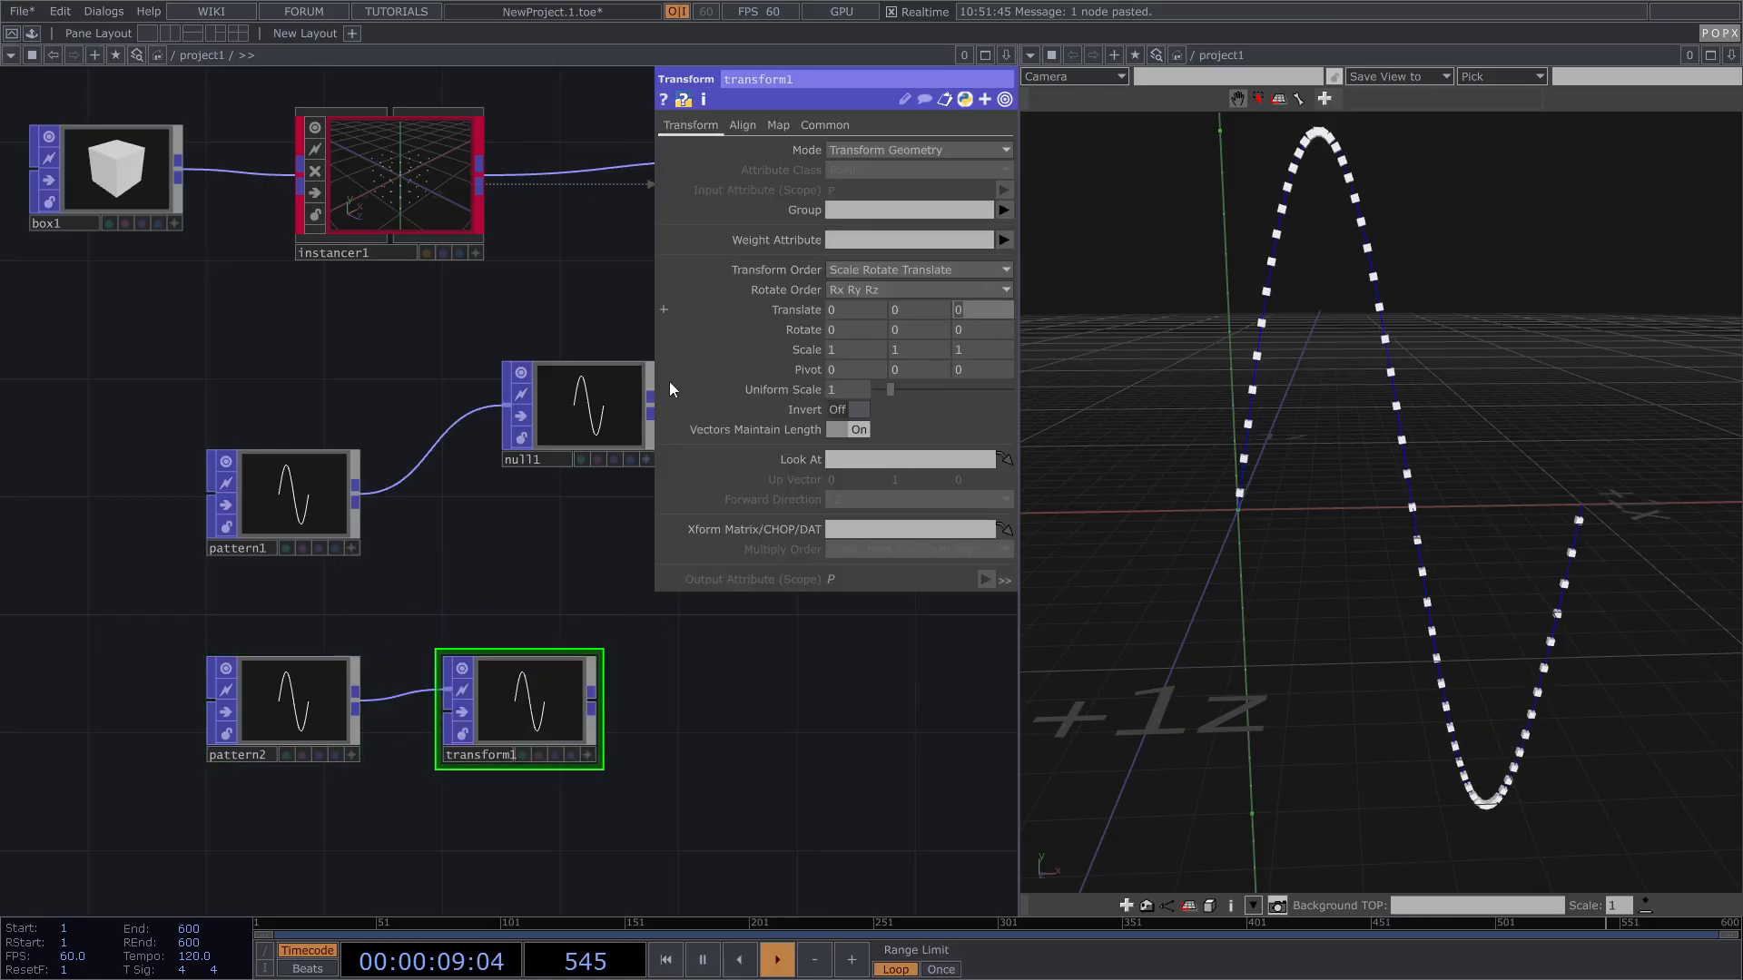
Step: Add merge1 combining pattern1 and transform1, and wire merge1 into null1
{"action": "key", "text": "h"}
{"action": "key", "text": "Tab"}
{"action": "type", "text": "m"}
{"action": "left_click", "coordinate": [250, 715]}
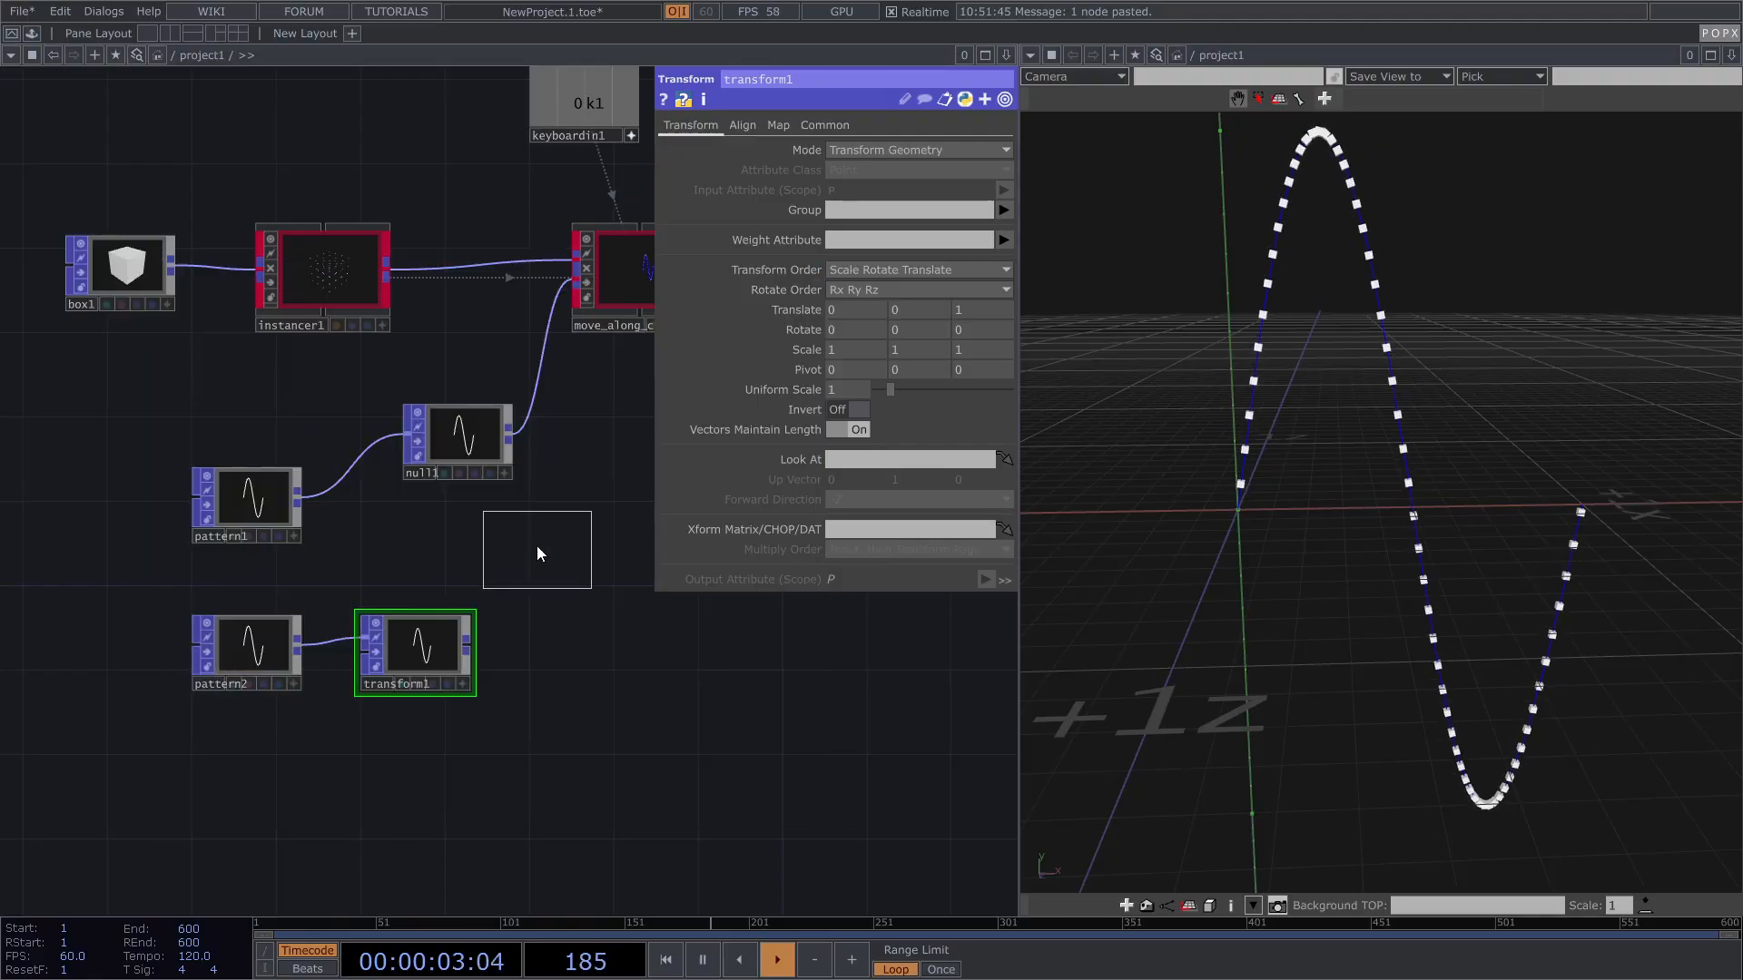
{"action": "left_click", "coordinate": [536, 546]}
{"action": "left_click_drag", "start_coordinate": [298, 496], "coordinate": [490, 581]}
{"action": "left_click_drag", "start_coordinate": [466, 639], "coordinate": [409, 447]}
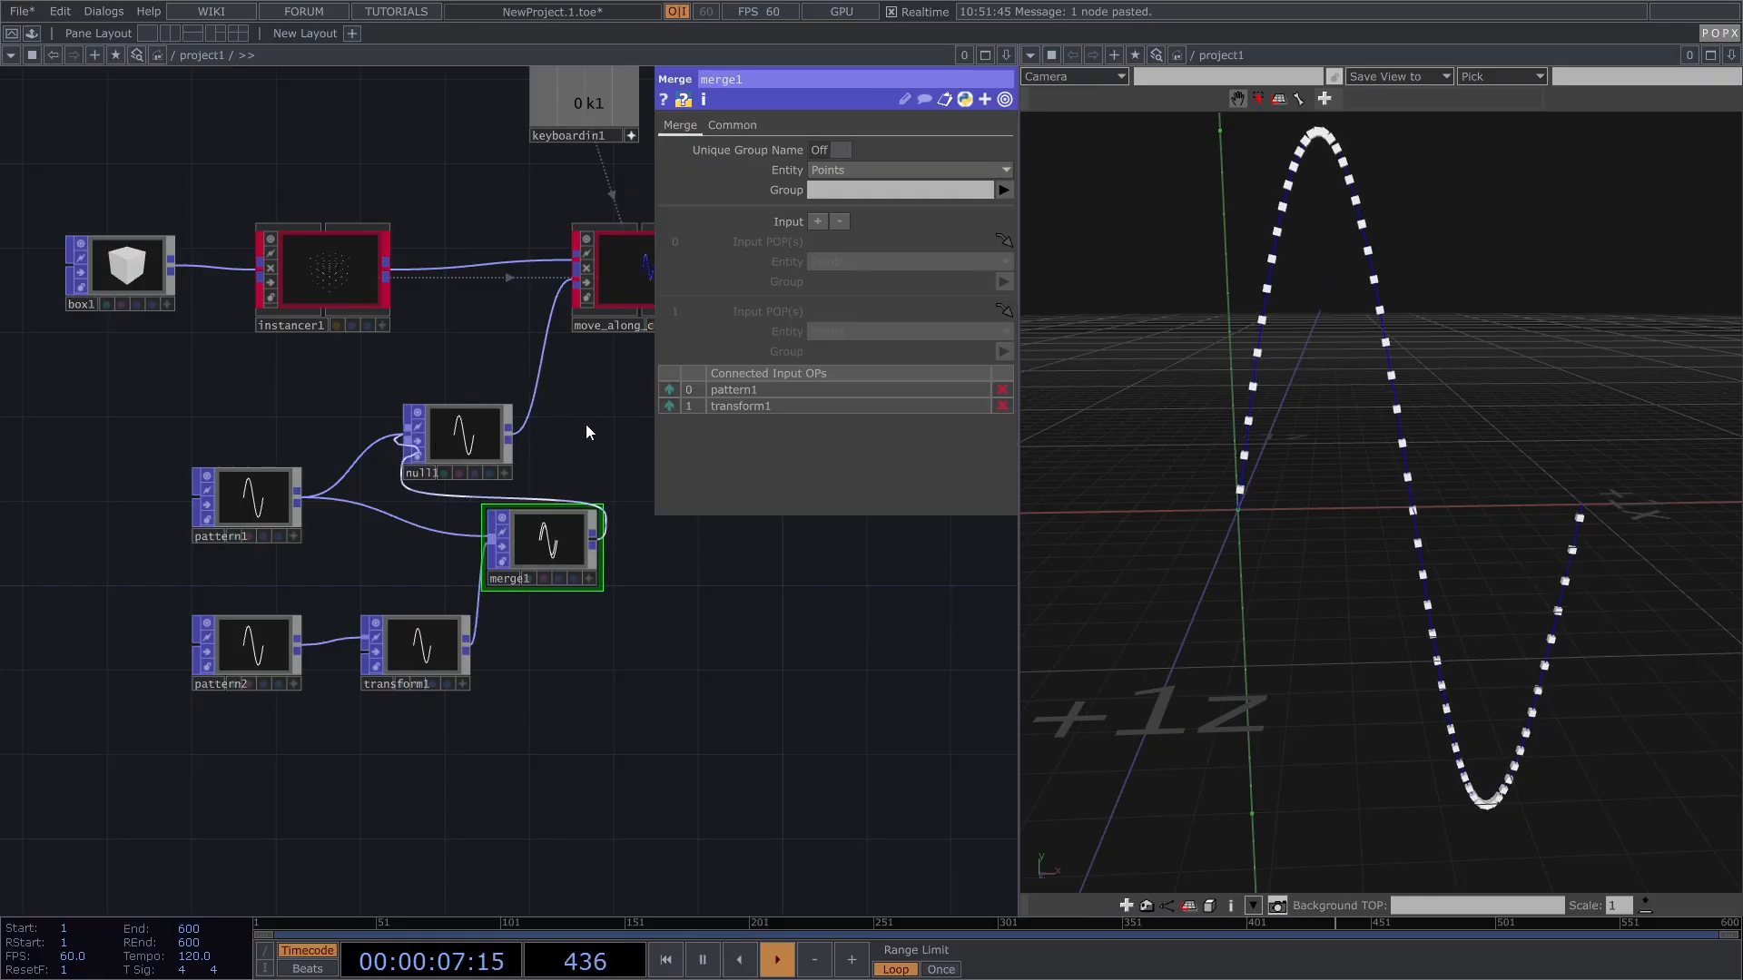
{"action": "left_click_drag", "start_coordinate": [560, 451], "coordinate": [443, 520]}
{"action": "scroll", "coordinate": [1259, 426], "scroll_direction": "down", "scroll_amount": 3}
{"action": "left_click_drag", "start_coordinate": [1259, 426], "coordinate": [1396, 513]}
Step: Set move_along_curve1's Primitive Index to 1, moving the cubes to the second curve
{"action": "key", "text": "1"}
{"action": "left_click_drag", "start_coordinate": [1591, 646], "coordinate": [1515, 597]}
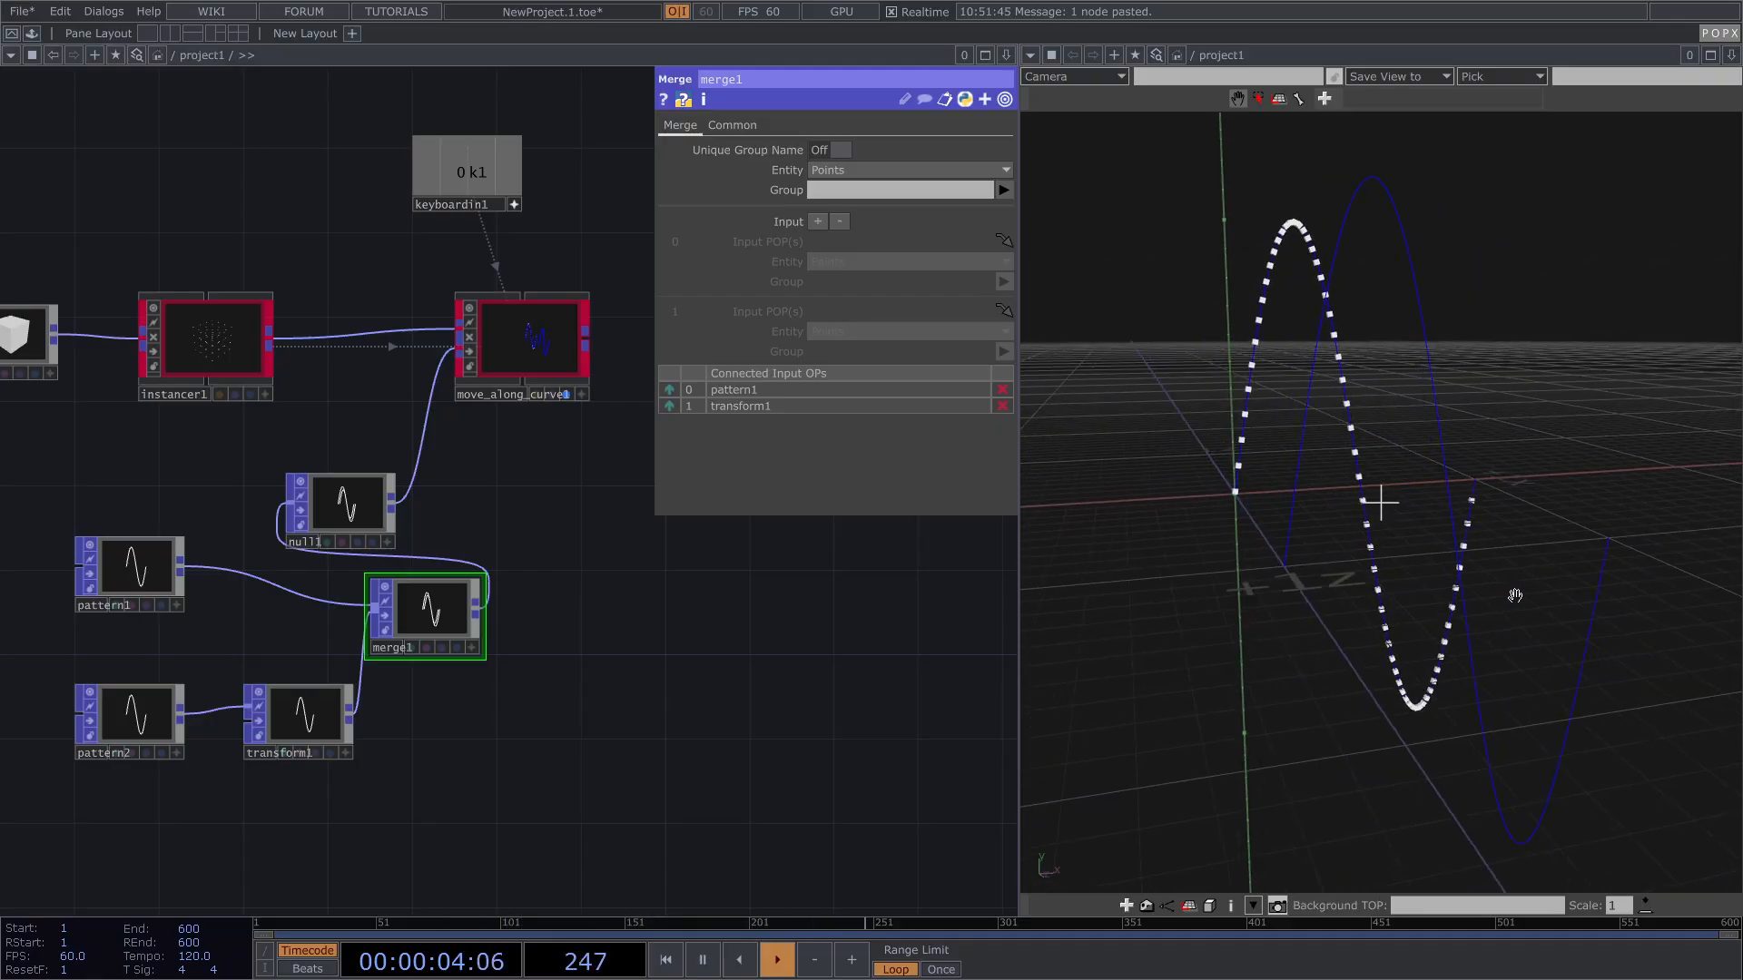
{"action": "left_click", "coordinate": [492, 346]}
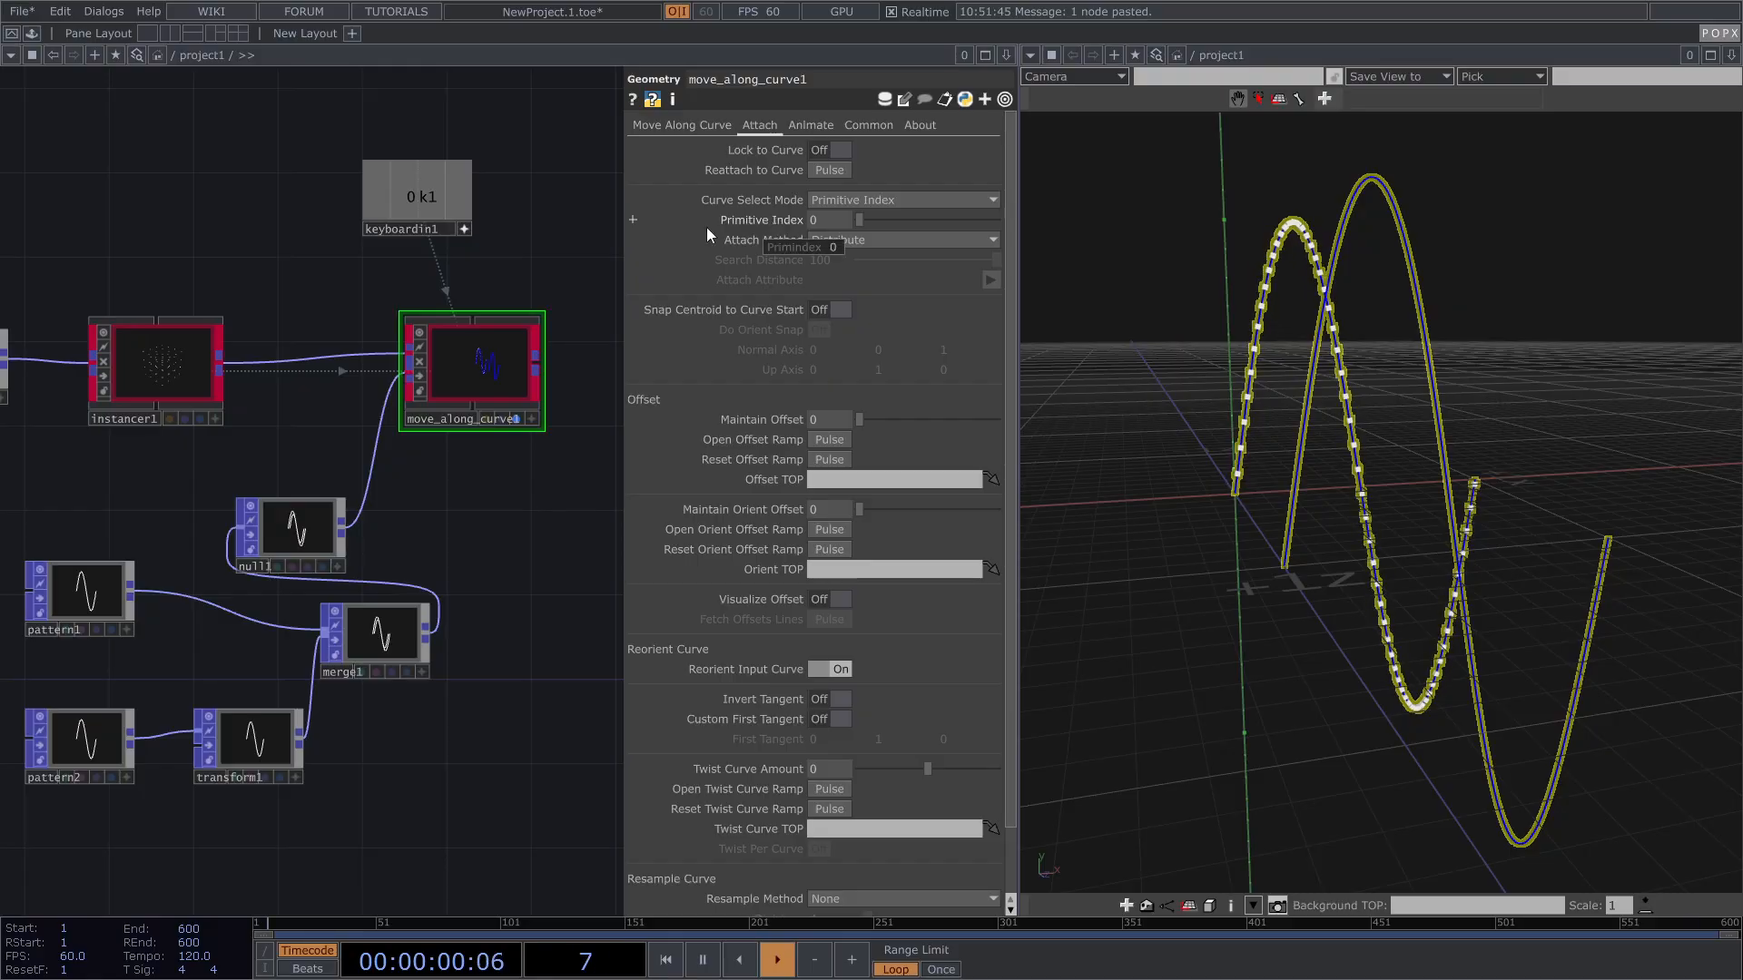
{"action": "left_click_drag", "start_coordinate": [824, 218], "coordinate": [760, 221]}
{"action": "type", "text": "1"}
{"action": "key", "text": "Return"}
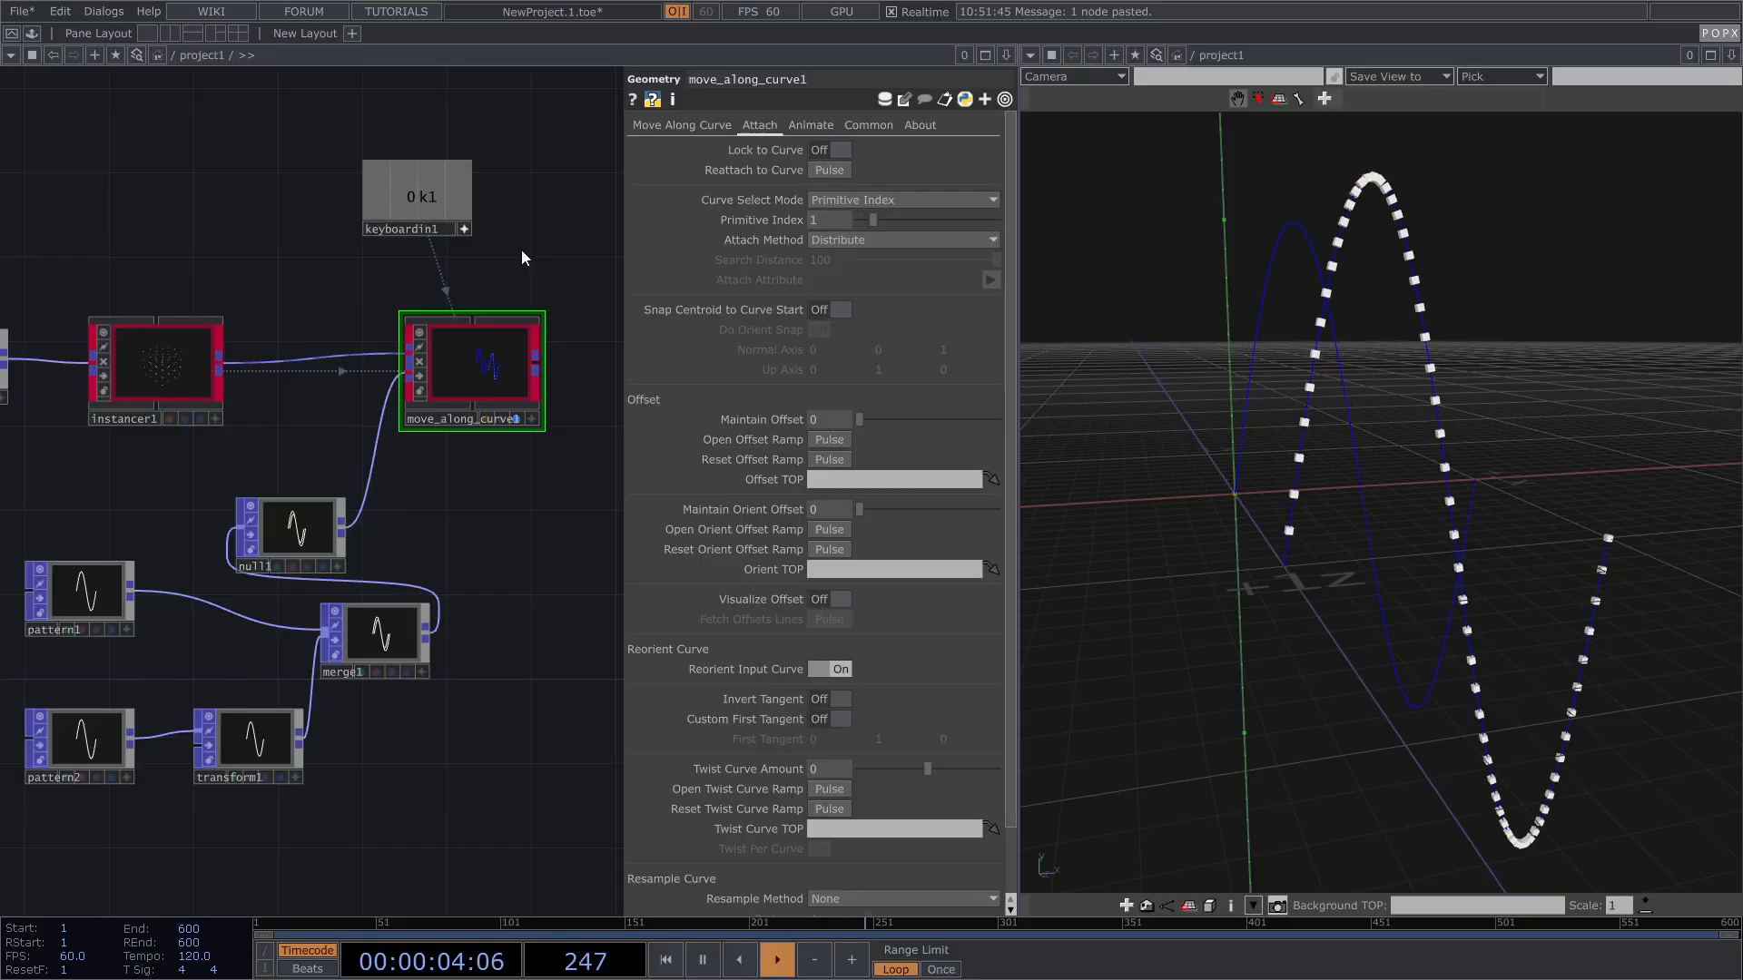
{"action": "mouse_move", "coordinate": [1472, 351]}
{"action": "left_mouse_down"}
{"action": "mouse_move", "coordinate": [1455, 351]}
{"action": "mouse_move", "coordinate": [1506, 349]}
{"action": "left_mouse_up"}
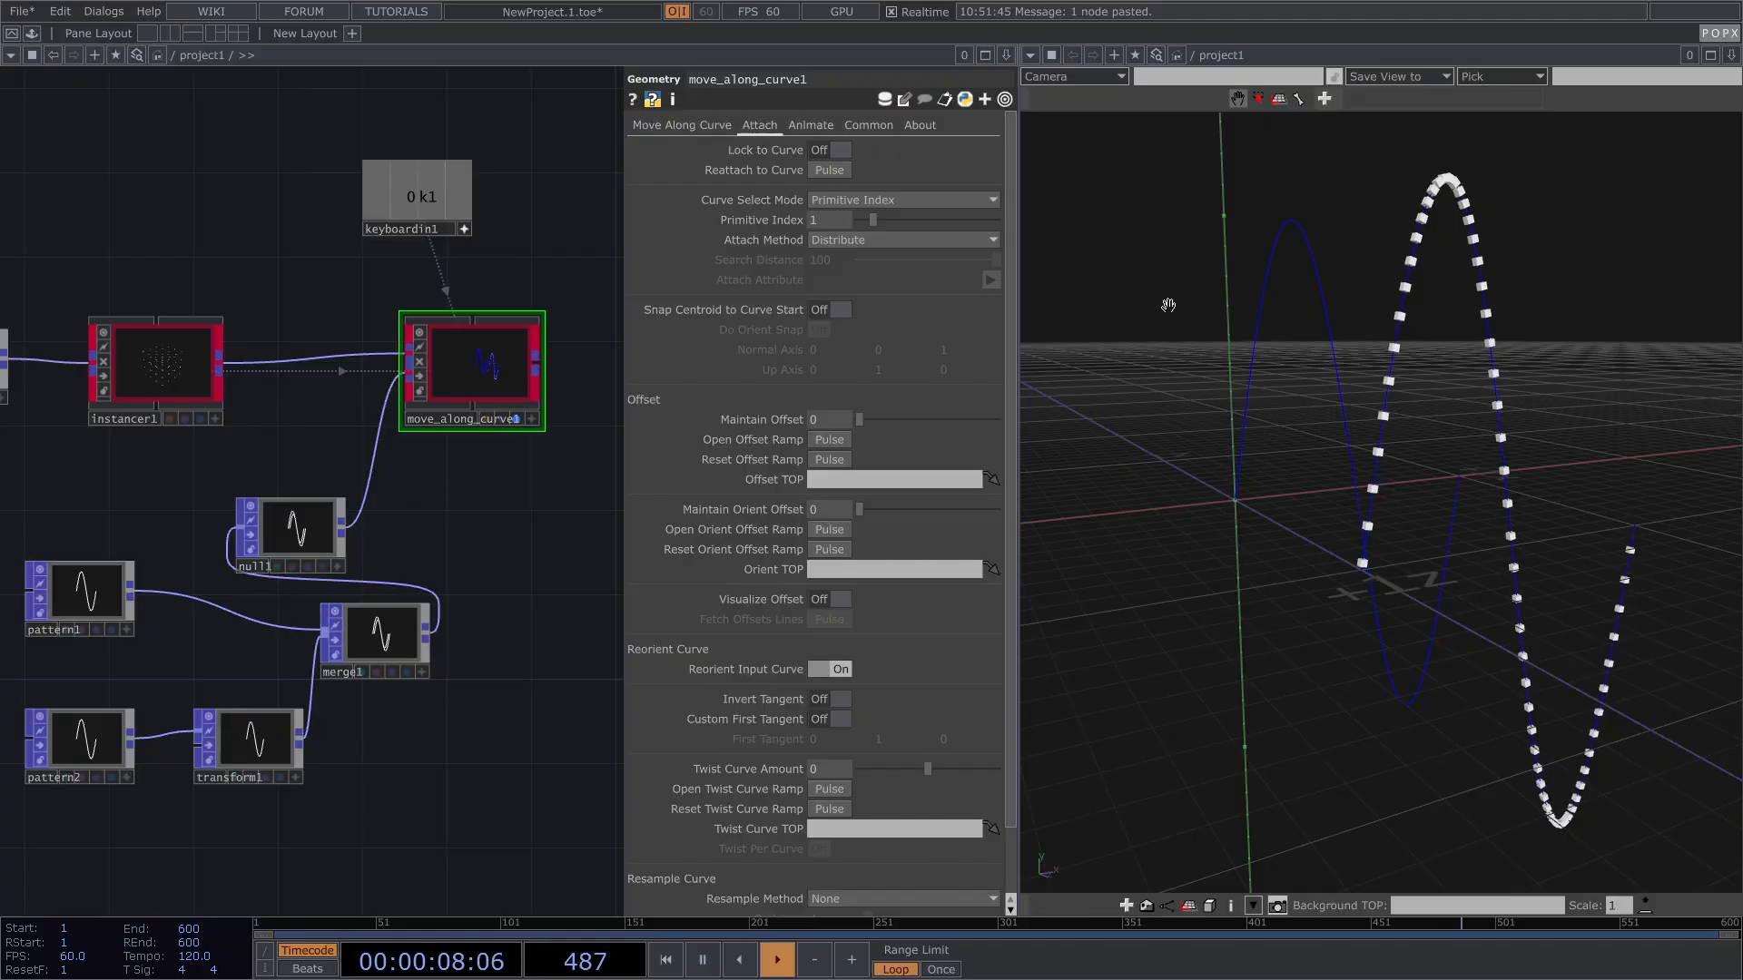
Step: Switch Curve Select Mode to Use Nearest, then Distribute, and retrigger with key 1
{"action": "left_click", "coordinate": [832, 199]}
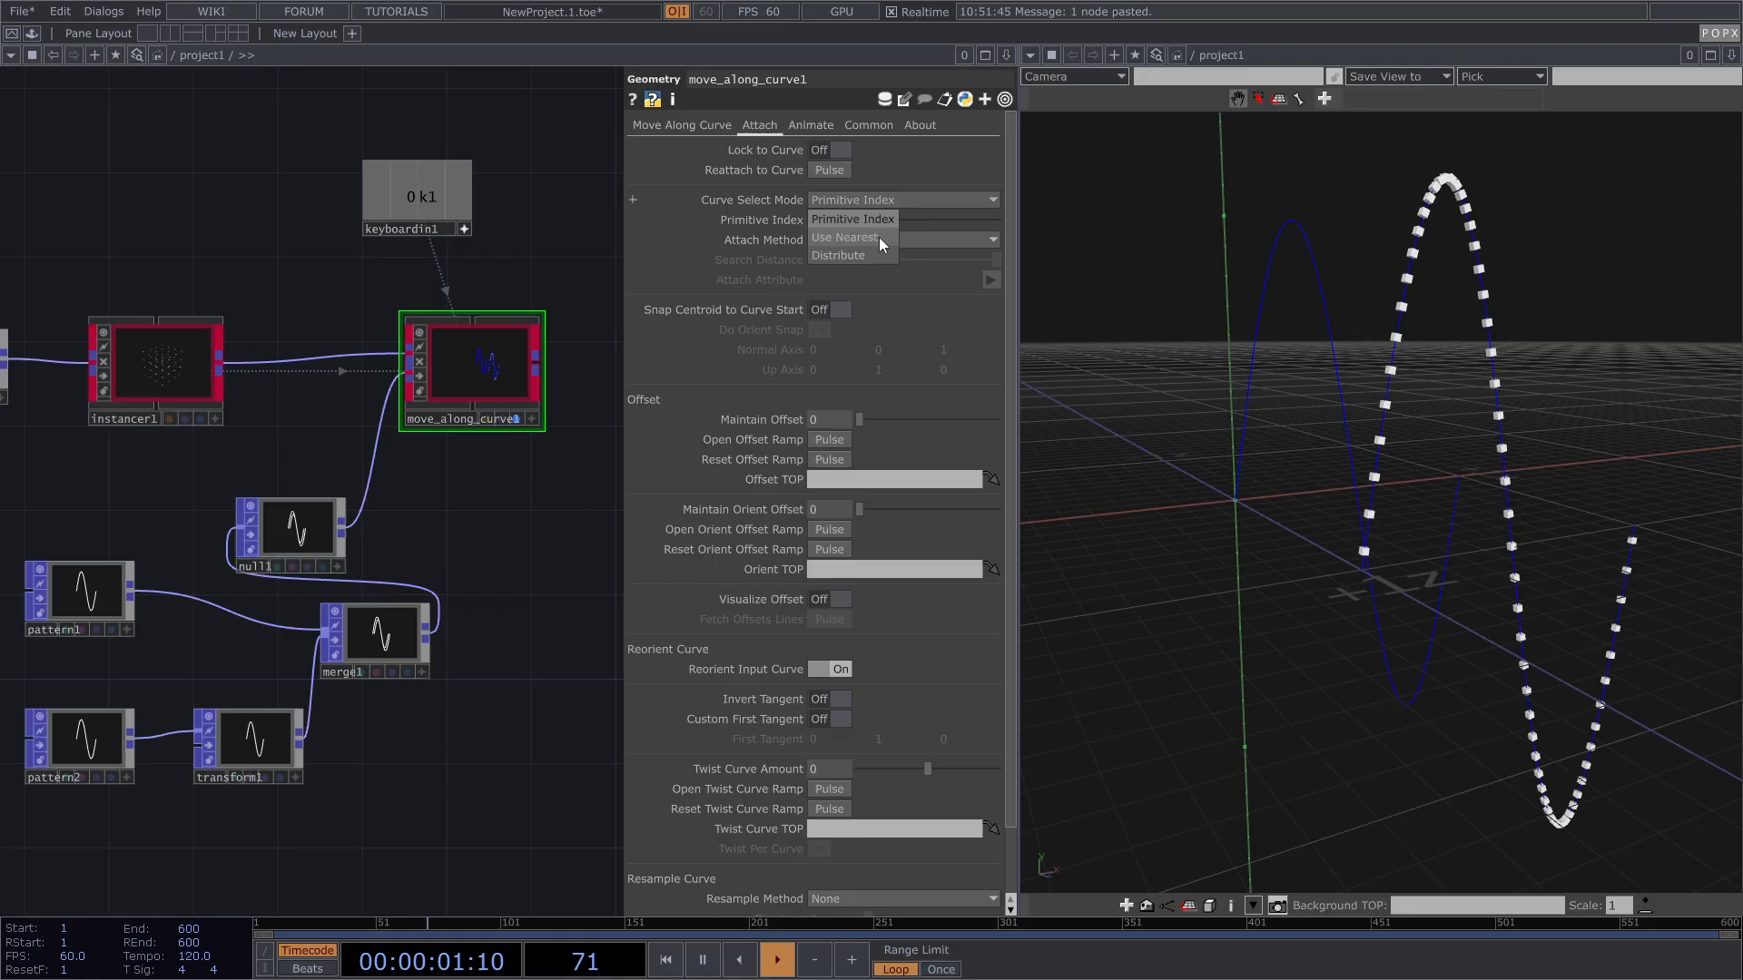
{"action": "left_click", "coordinate": [868, 242]}
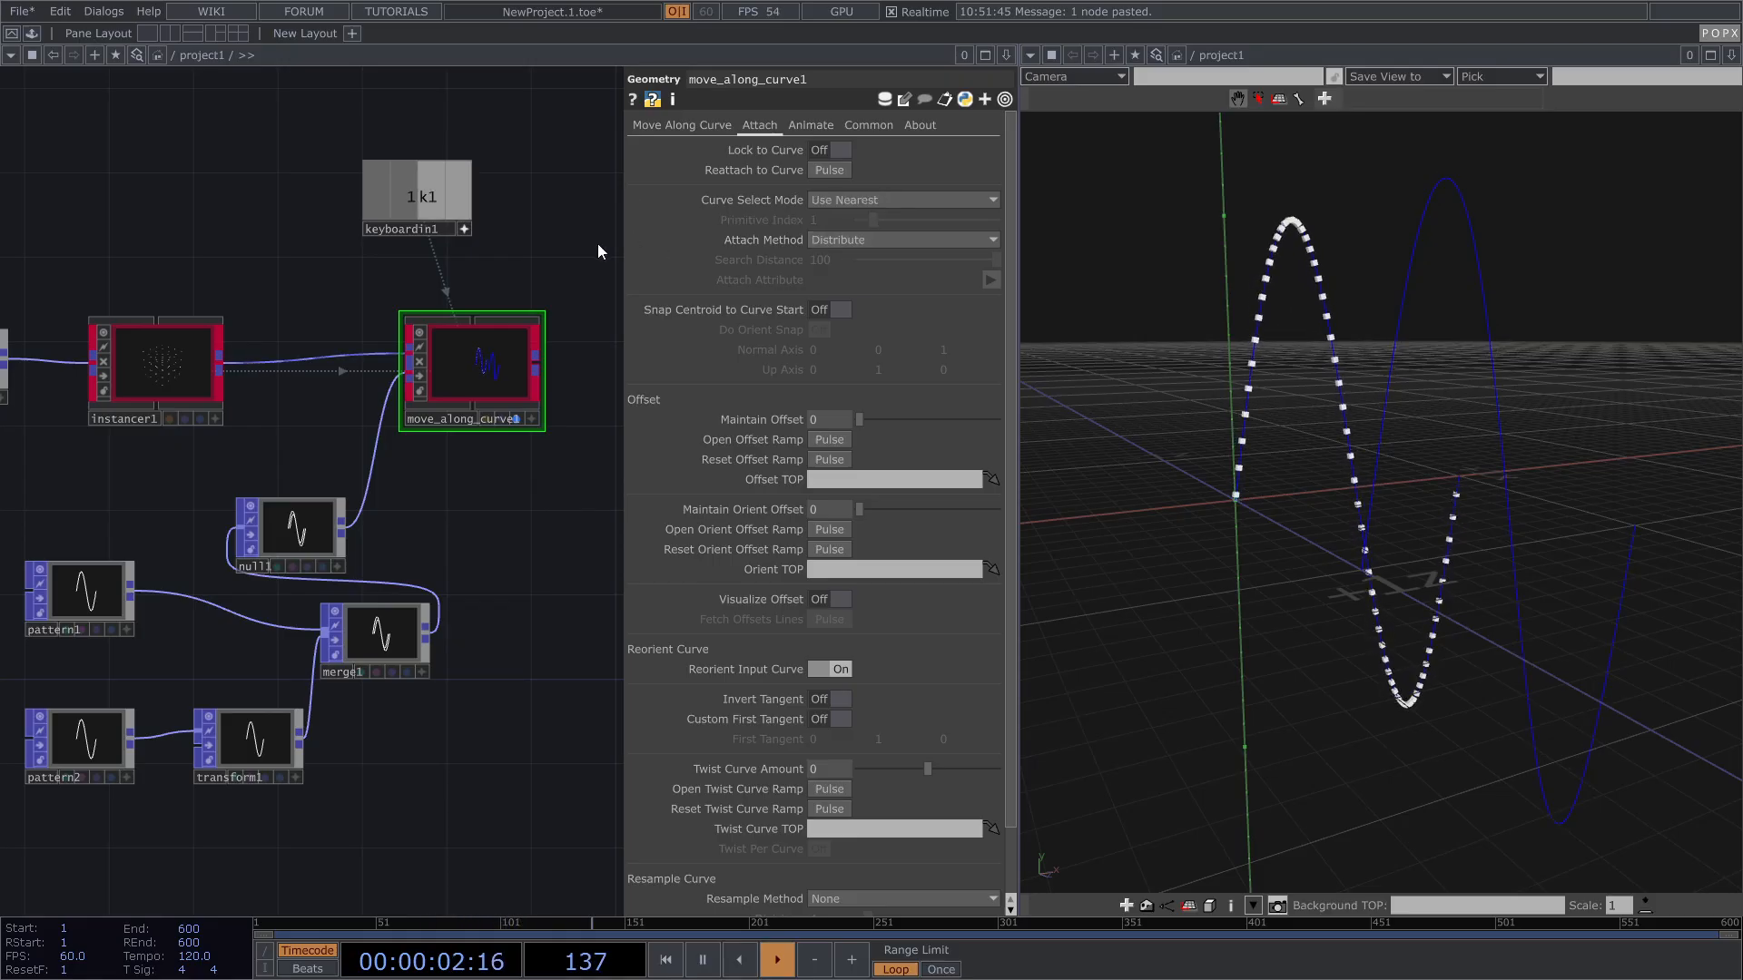
{"action": "left_click_drag", "start_coordinate": [1371, 452], "coordinate": [1442, 468]}
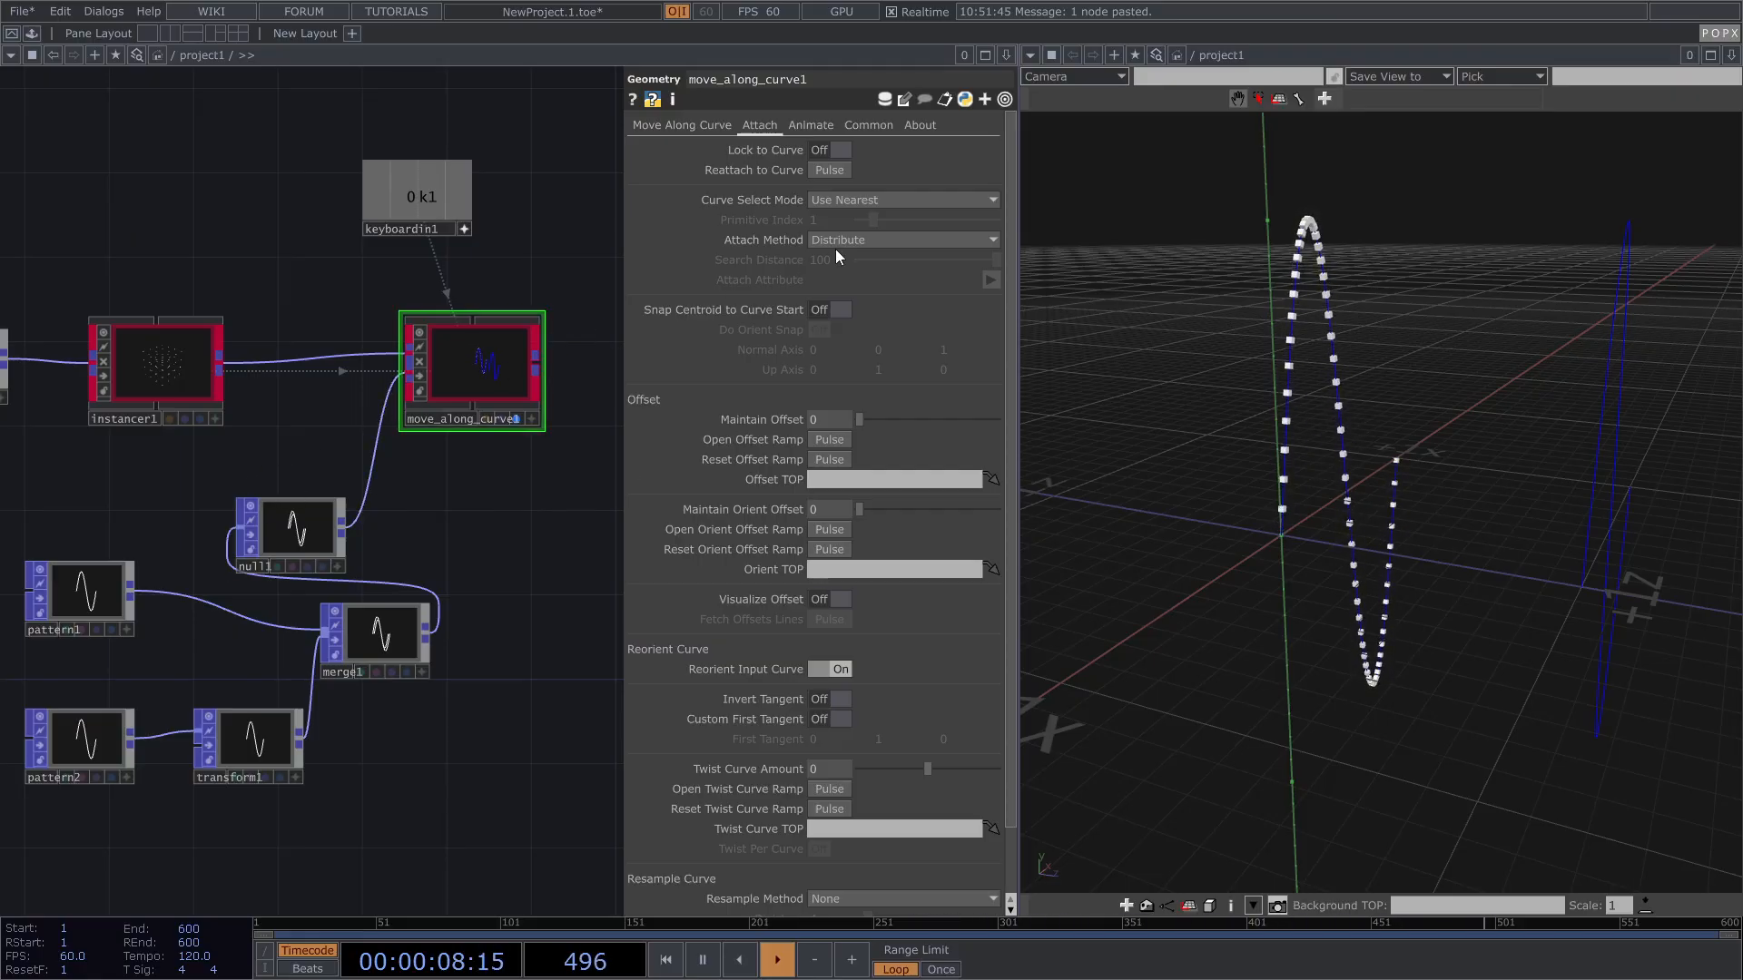
{"action": "left_click", "coordinate": [865, 200]}
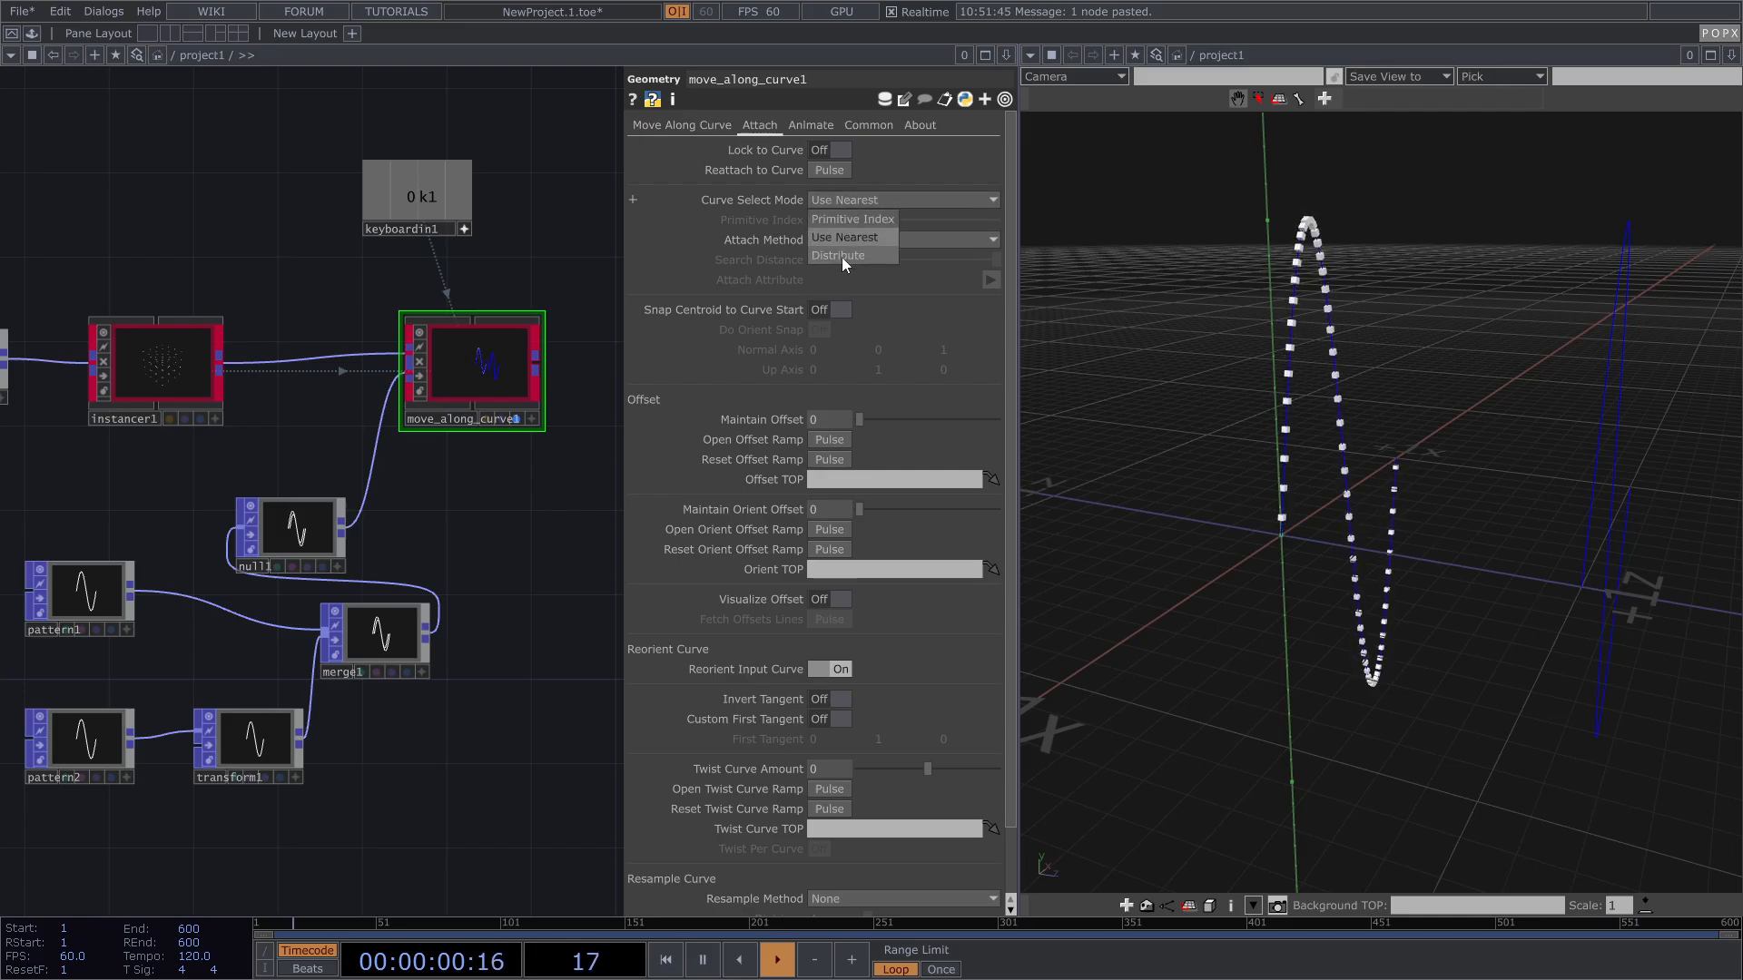
{"action": "left_click", "coordinate": [842, 256]}
{"action": "key", "text": "1"}
{"action": "left_click_drag", "start_coordinate": [1463, 381], "coordinate": [1346, 366]}
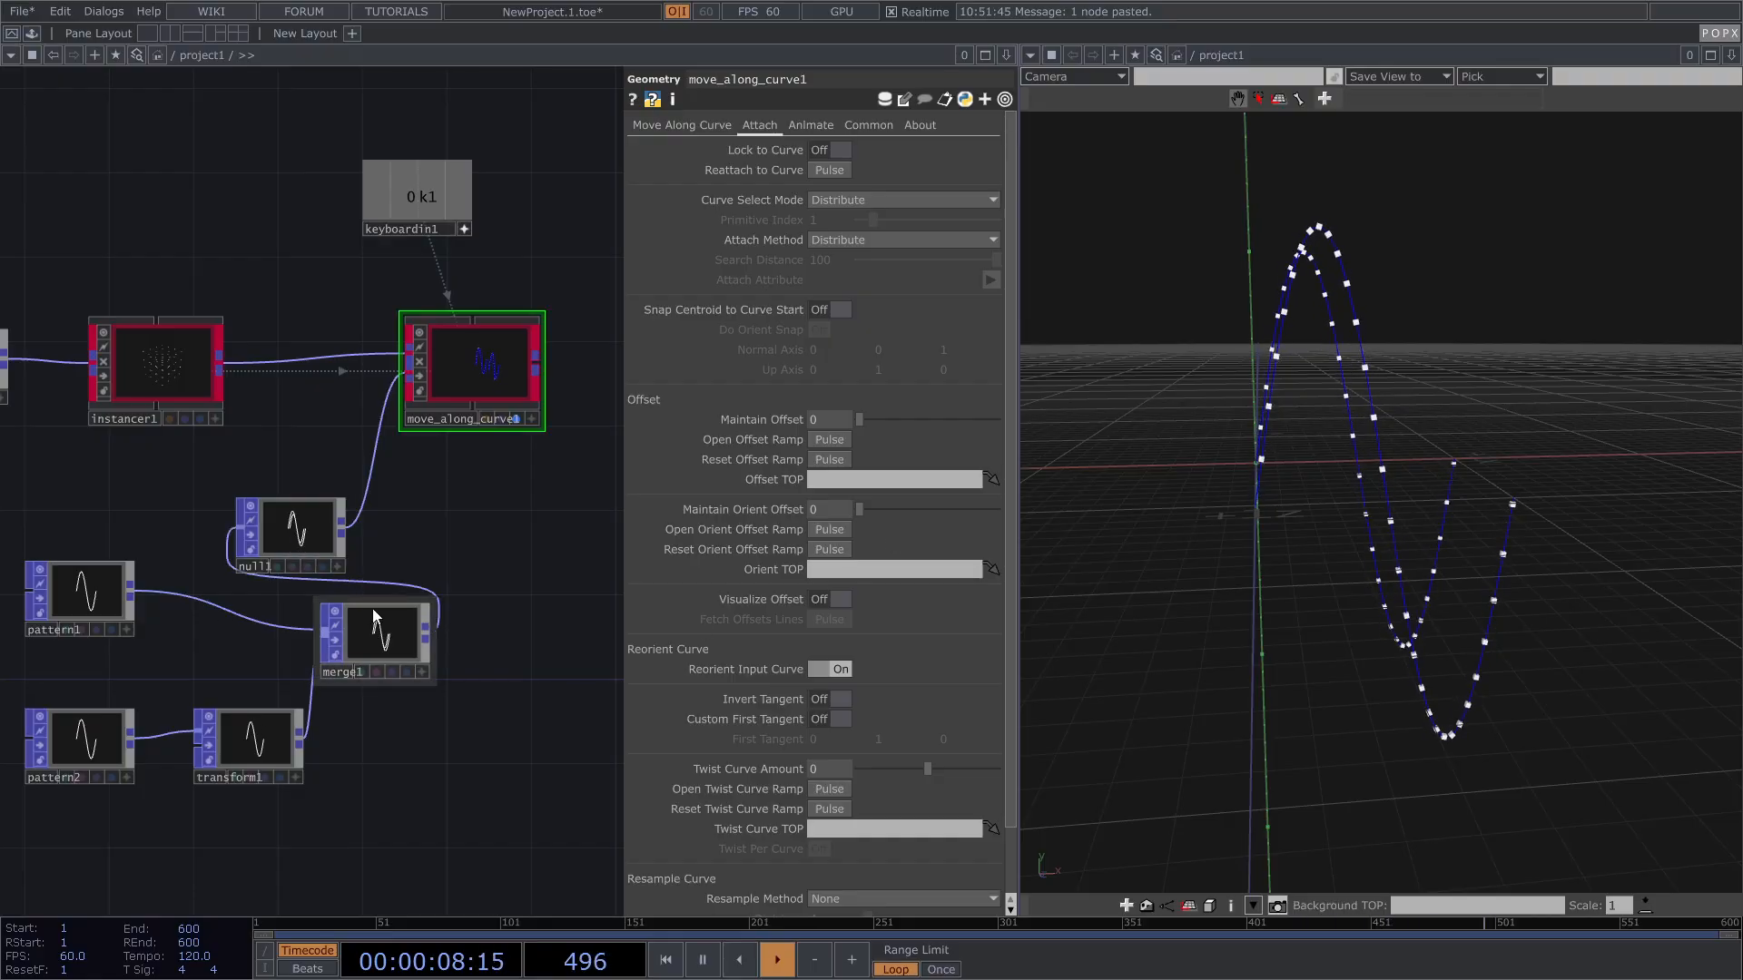
Step: Reposition null1 and merge1, then box-select the pattern, transform and merge nodes and shift them left
{"action": "left_click_drag", "start_coordinate": [299, 528], "coordinate": [342, 507]}
{"action": "left_click_drag", "start_coordinate": [403, 622], "coordinate": [340, 621]}
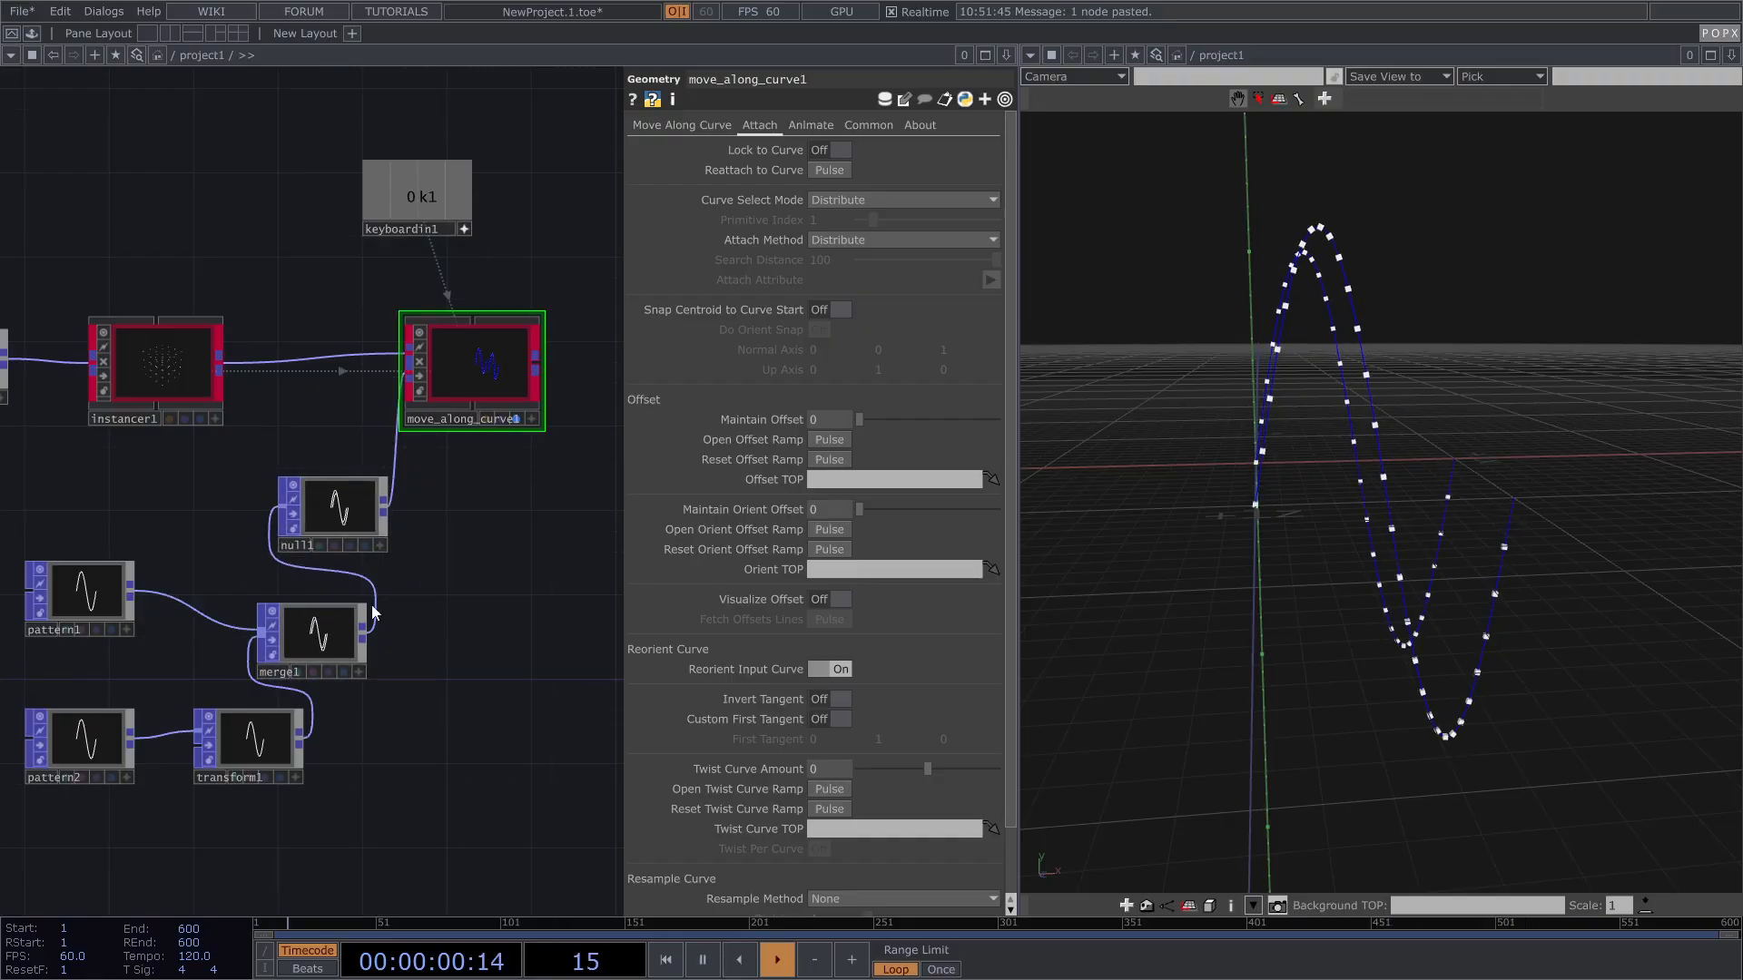
{"action": "left_click_drag", "start_coordinate": [485, 565], "coordinate": [416, 575]}
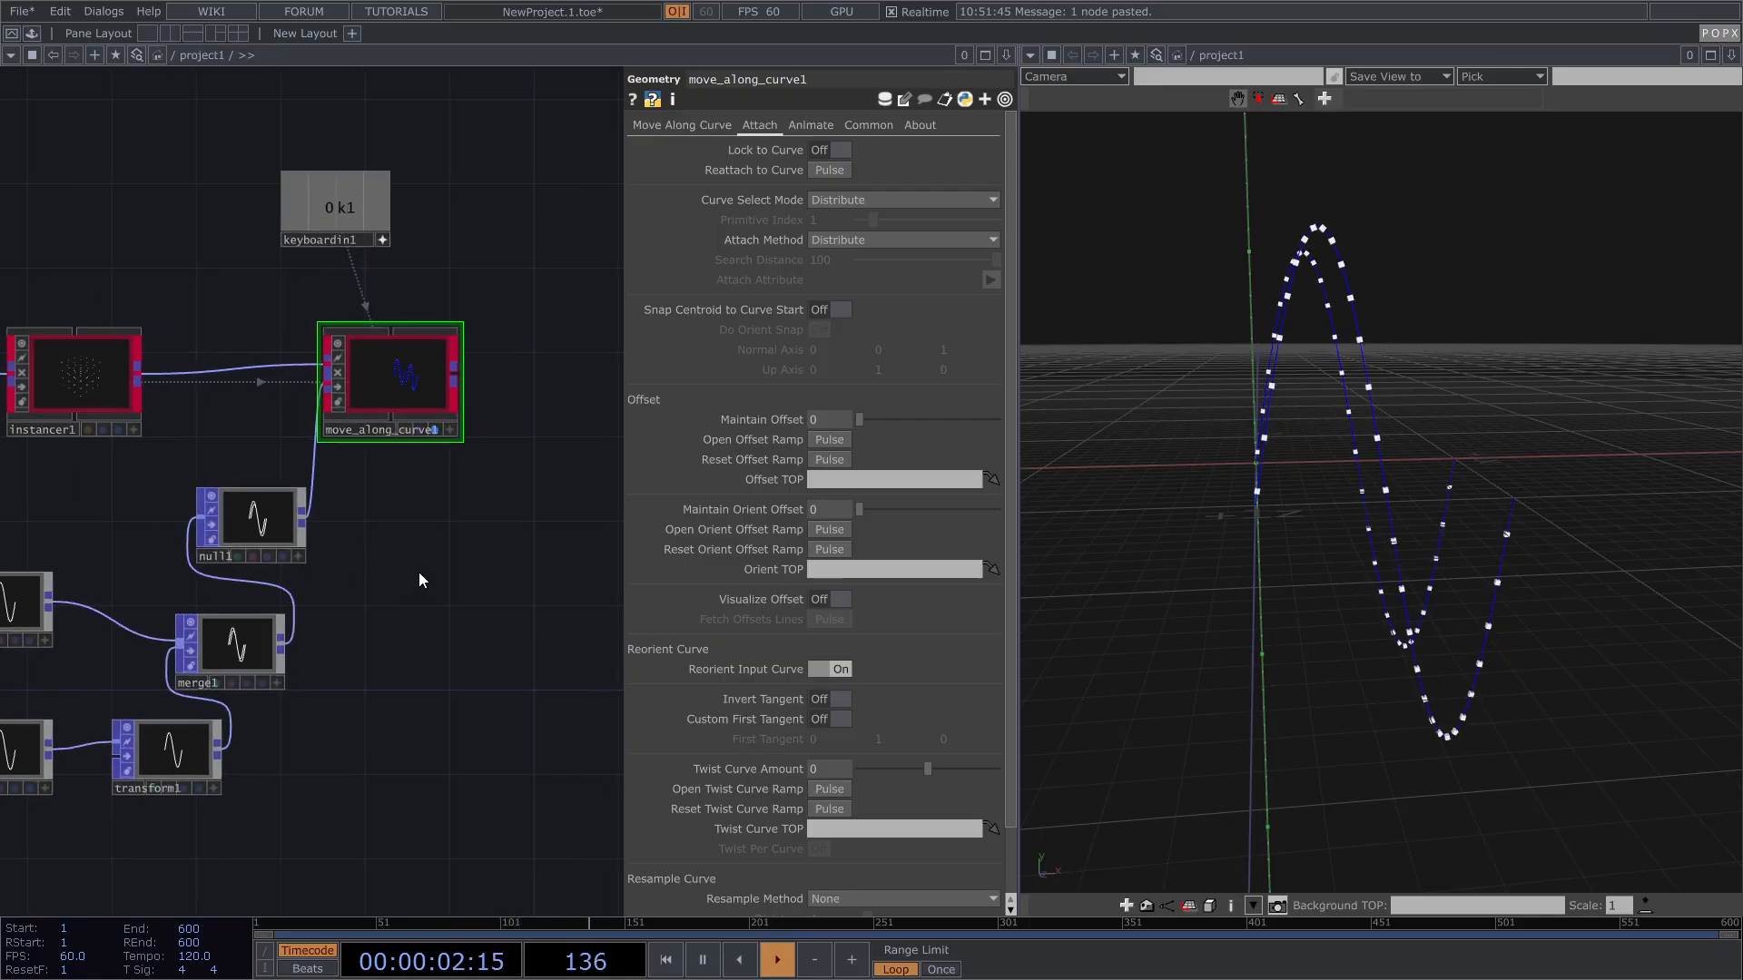
{"action": "scroll", "coordinate": [534, 558], "scroll_direction": "down", "scroll_amount": 4}
{"action": "left_click_drag", "start_coordinate": [136, 735], "coordinate": [449, 581]}
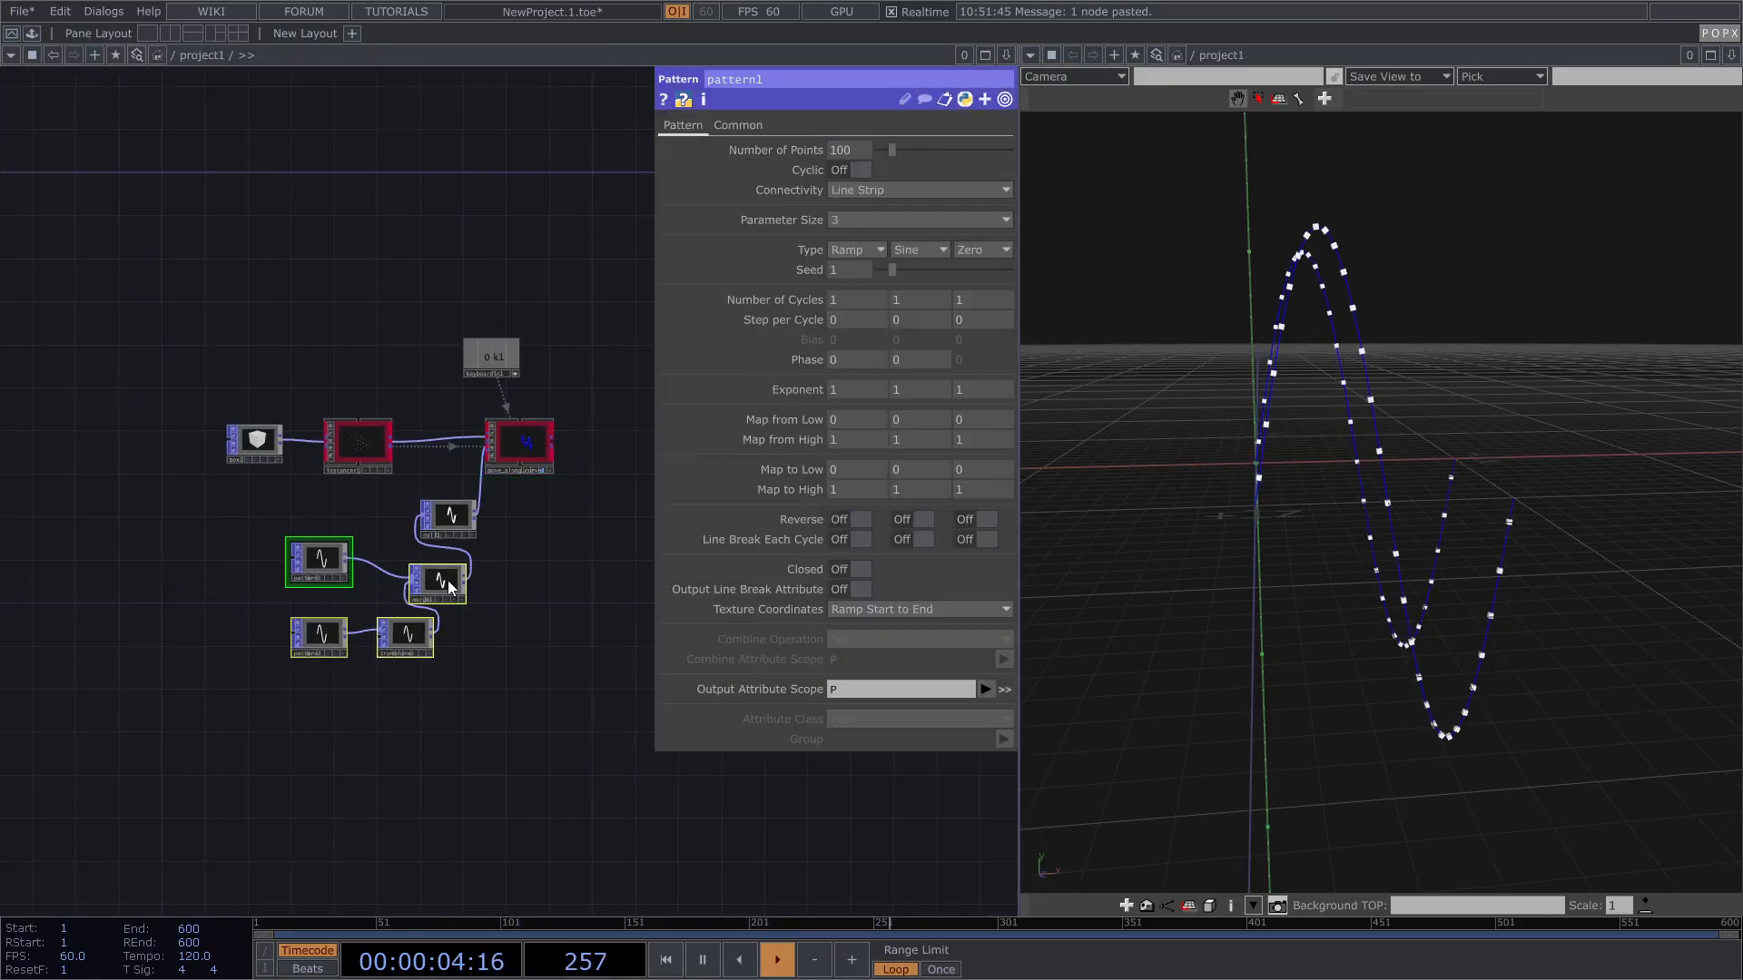
{"action": "left_click_drag", "start_coordinate": [300, 596], "coordinate": [298, 602]}
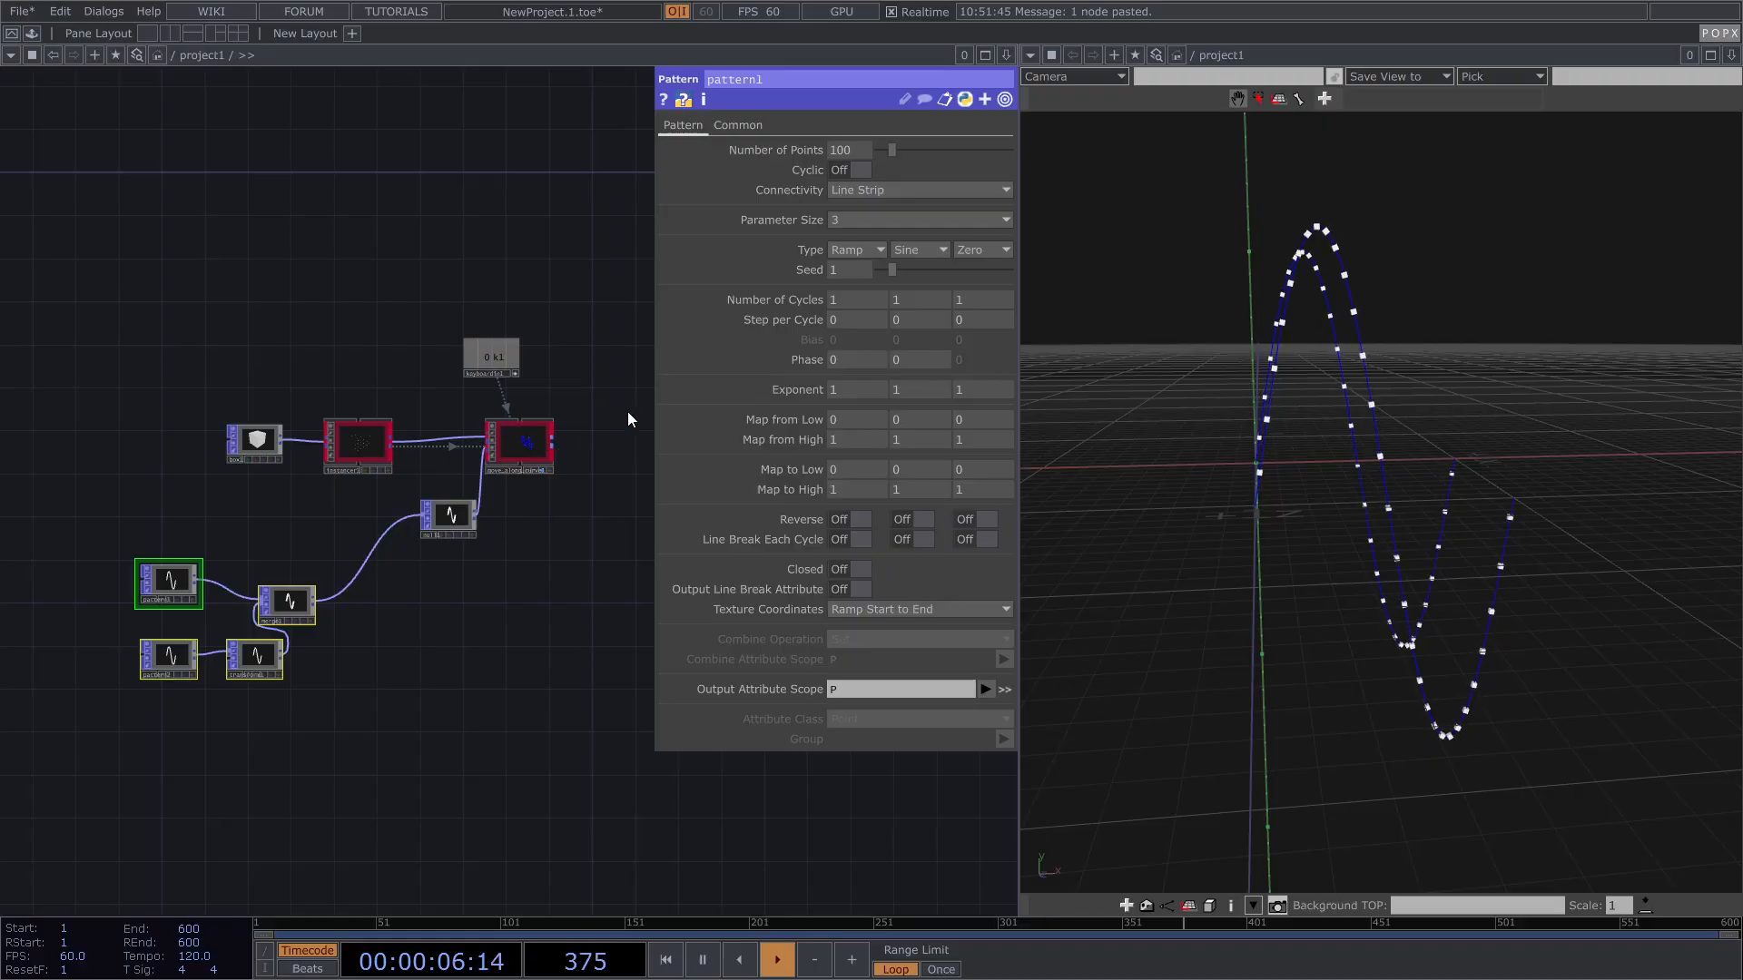
Step: Select move_along_curve1 and scroll through its attach parameters
{"action": "left_click", "coordinate": [533, 445]}
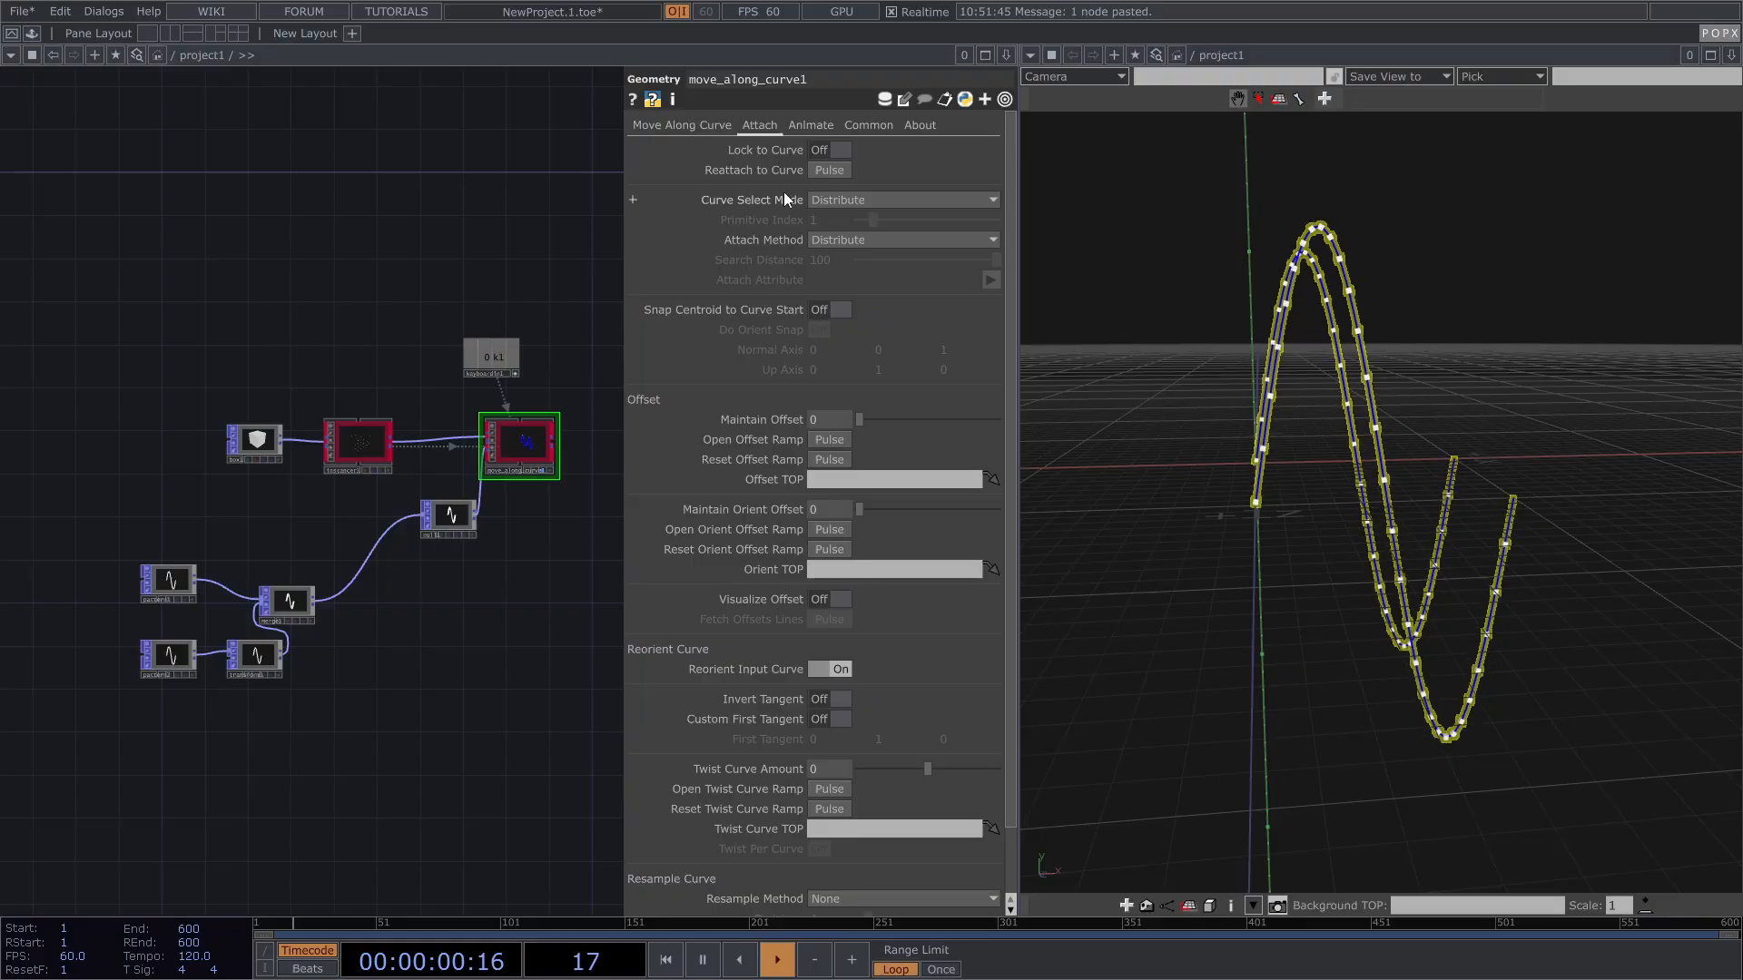
{"action": "scroll", "coordinate": [560, 457], "scroll_direction": "up", "scroll_amount": 5}
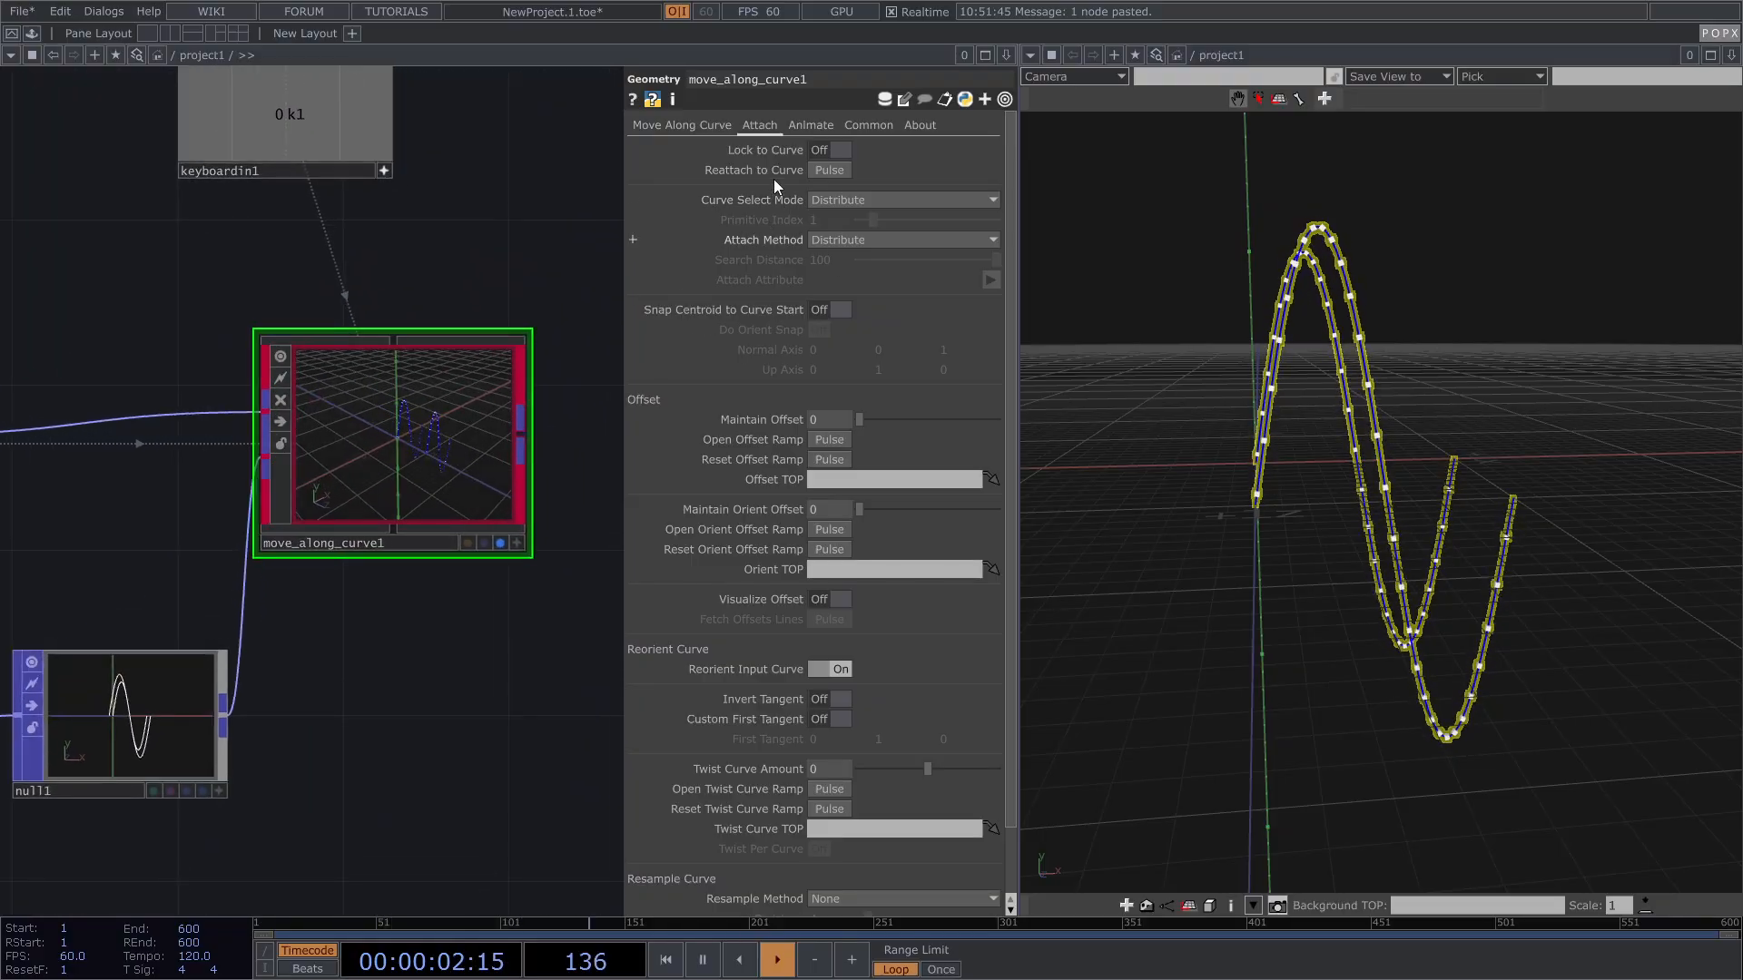
{"action": "scroll", "coordinate": [839, 261], "scroll_direction": "down", "scroll_amount": 1}
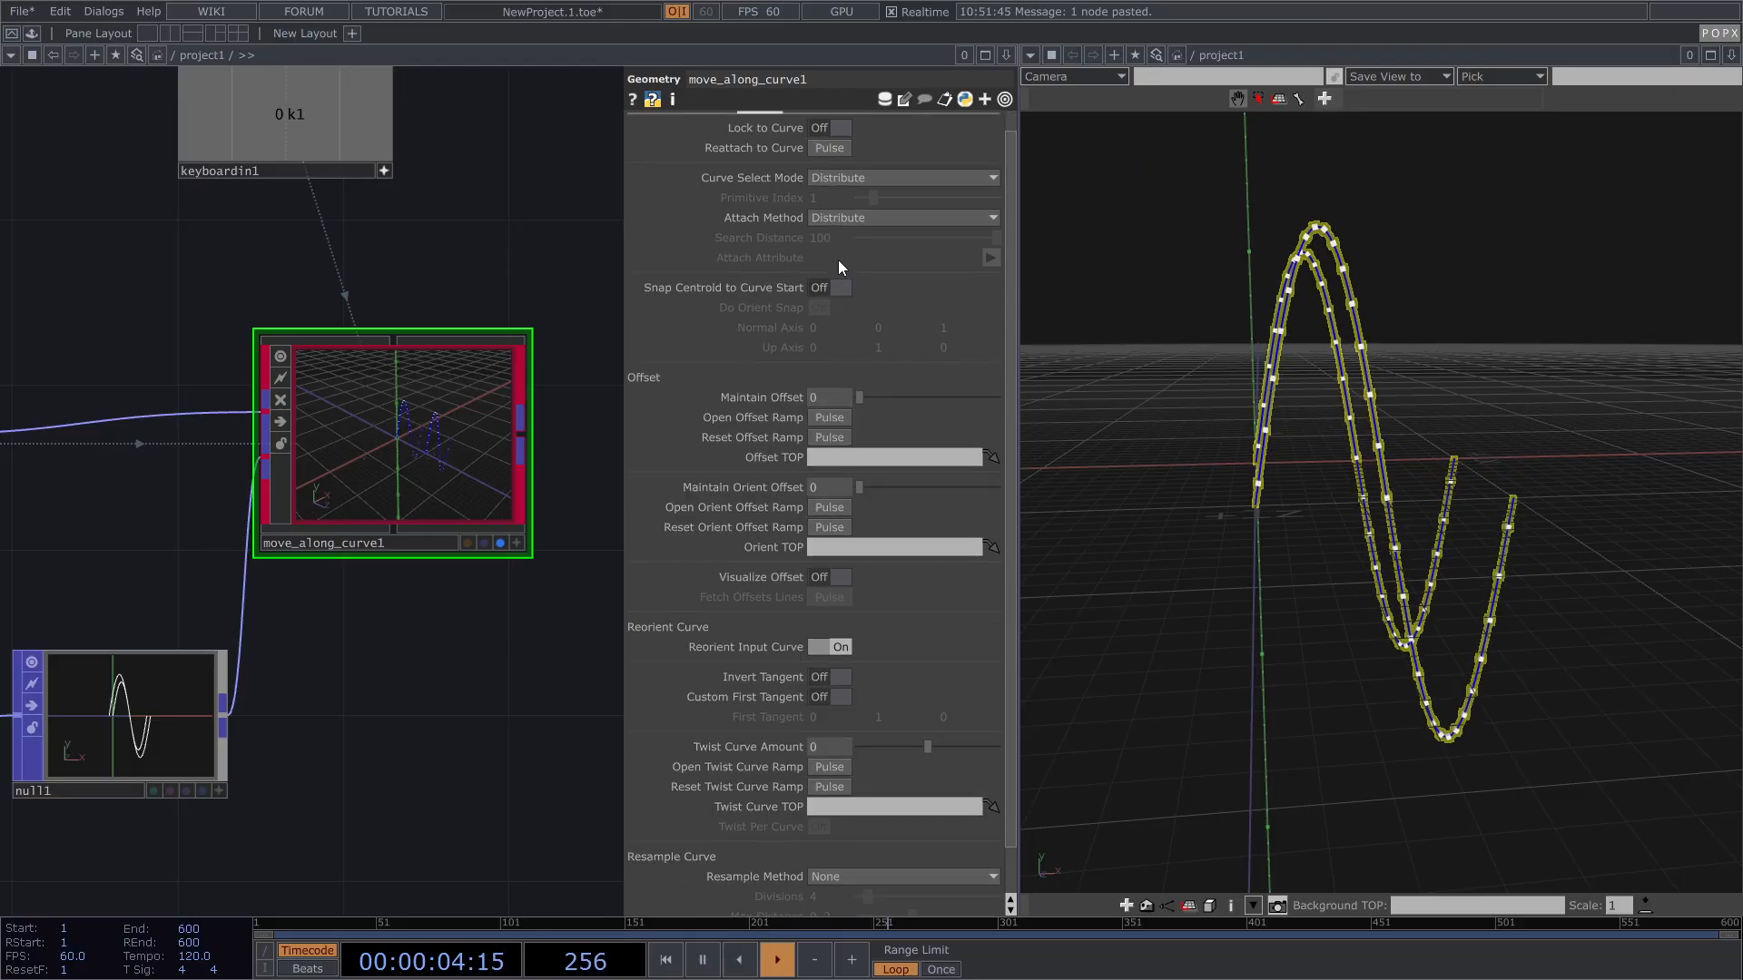
{"action": "scroll", "coordinate": [846, 345], "scroll_direction": "down", "scroll_amount": 2}
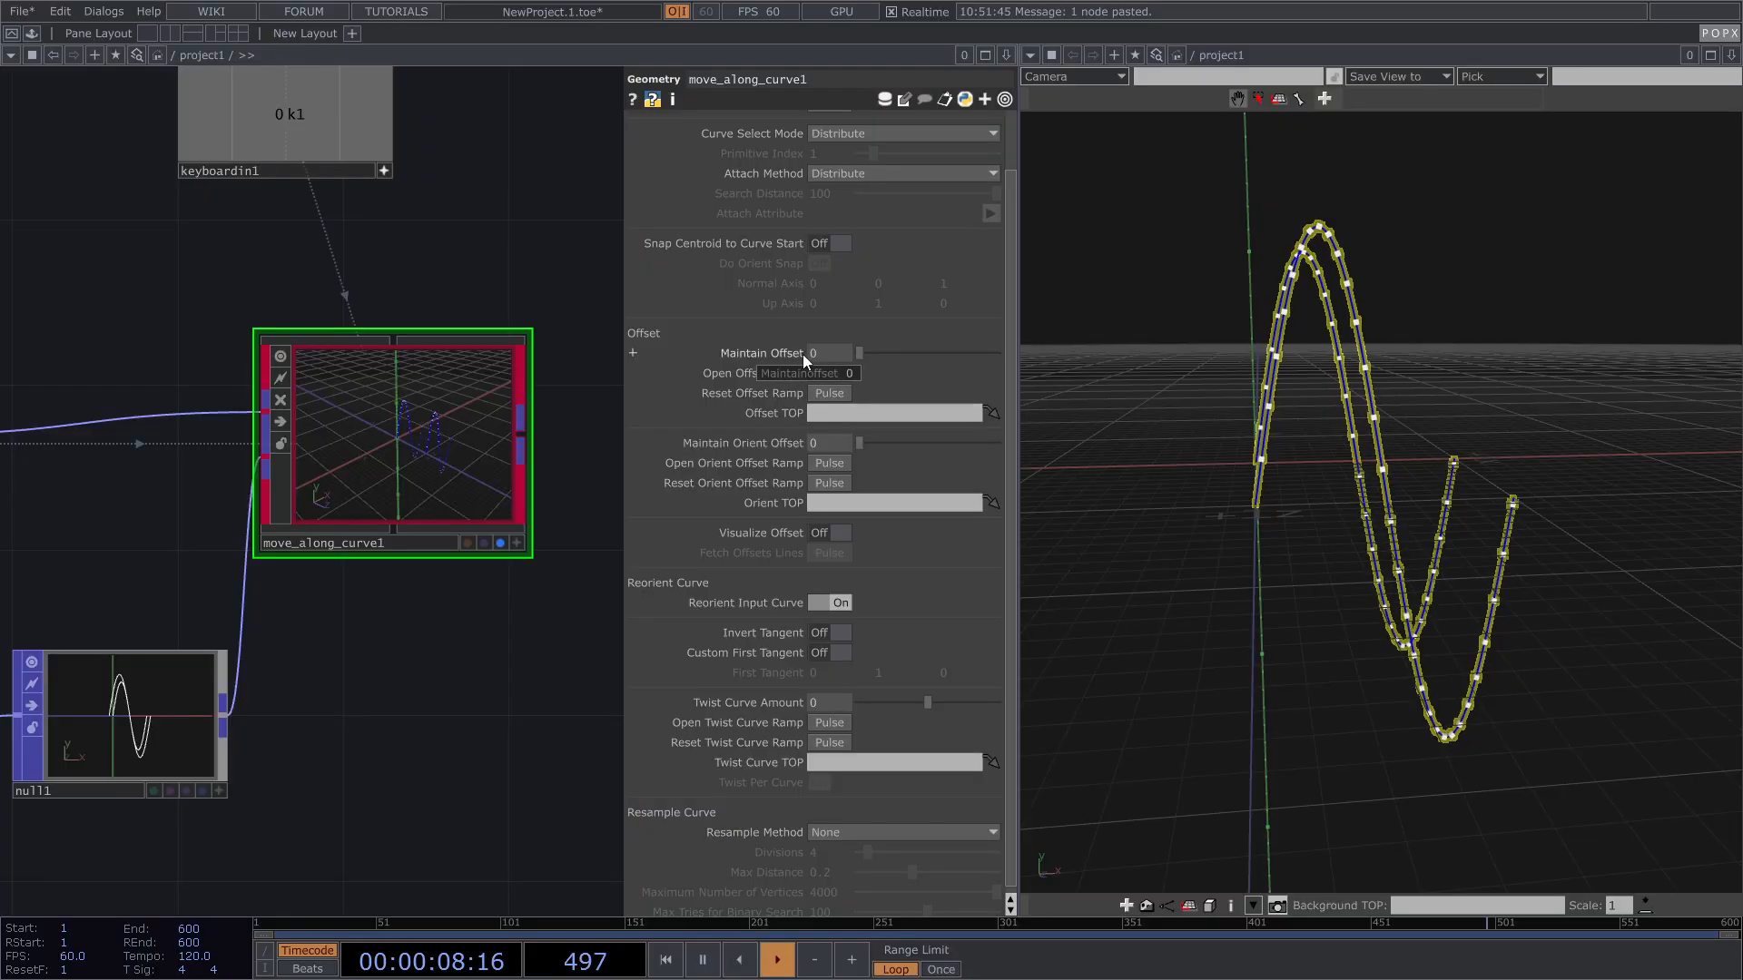
Step: Drag move_along_curve1's Maintain Offset from 0.304 down to 0, snapping cubes onto both curves
{"action": "left_click", "coordinate": [900, 351]}
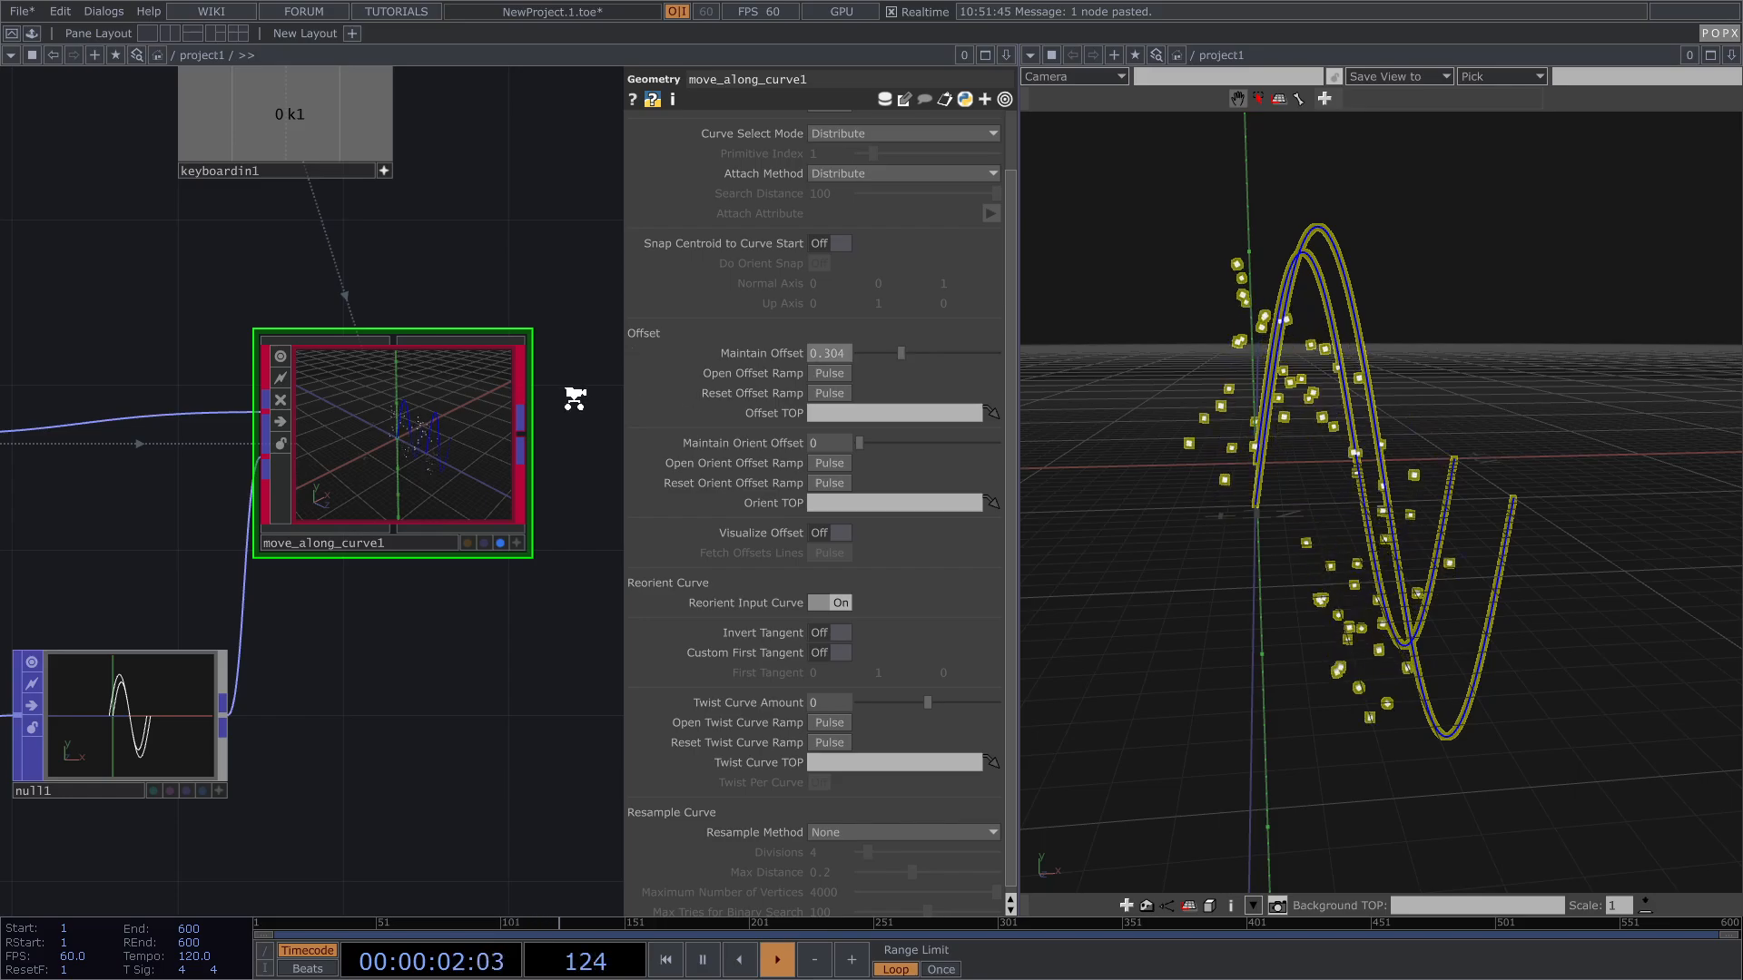
{"action": "scroll", "coordinate": [575, 398], "scroll_direction": "down", "scroll_amount": 5}
{"action": "scroll", "coordinate": [254, 419], "scroll_direction": "up", "scroll_amount": 8}
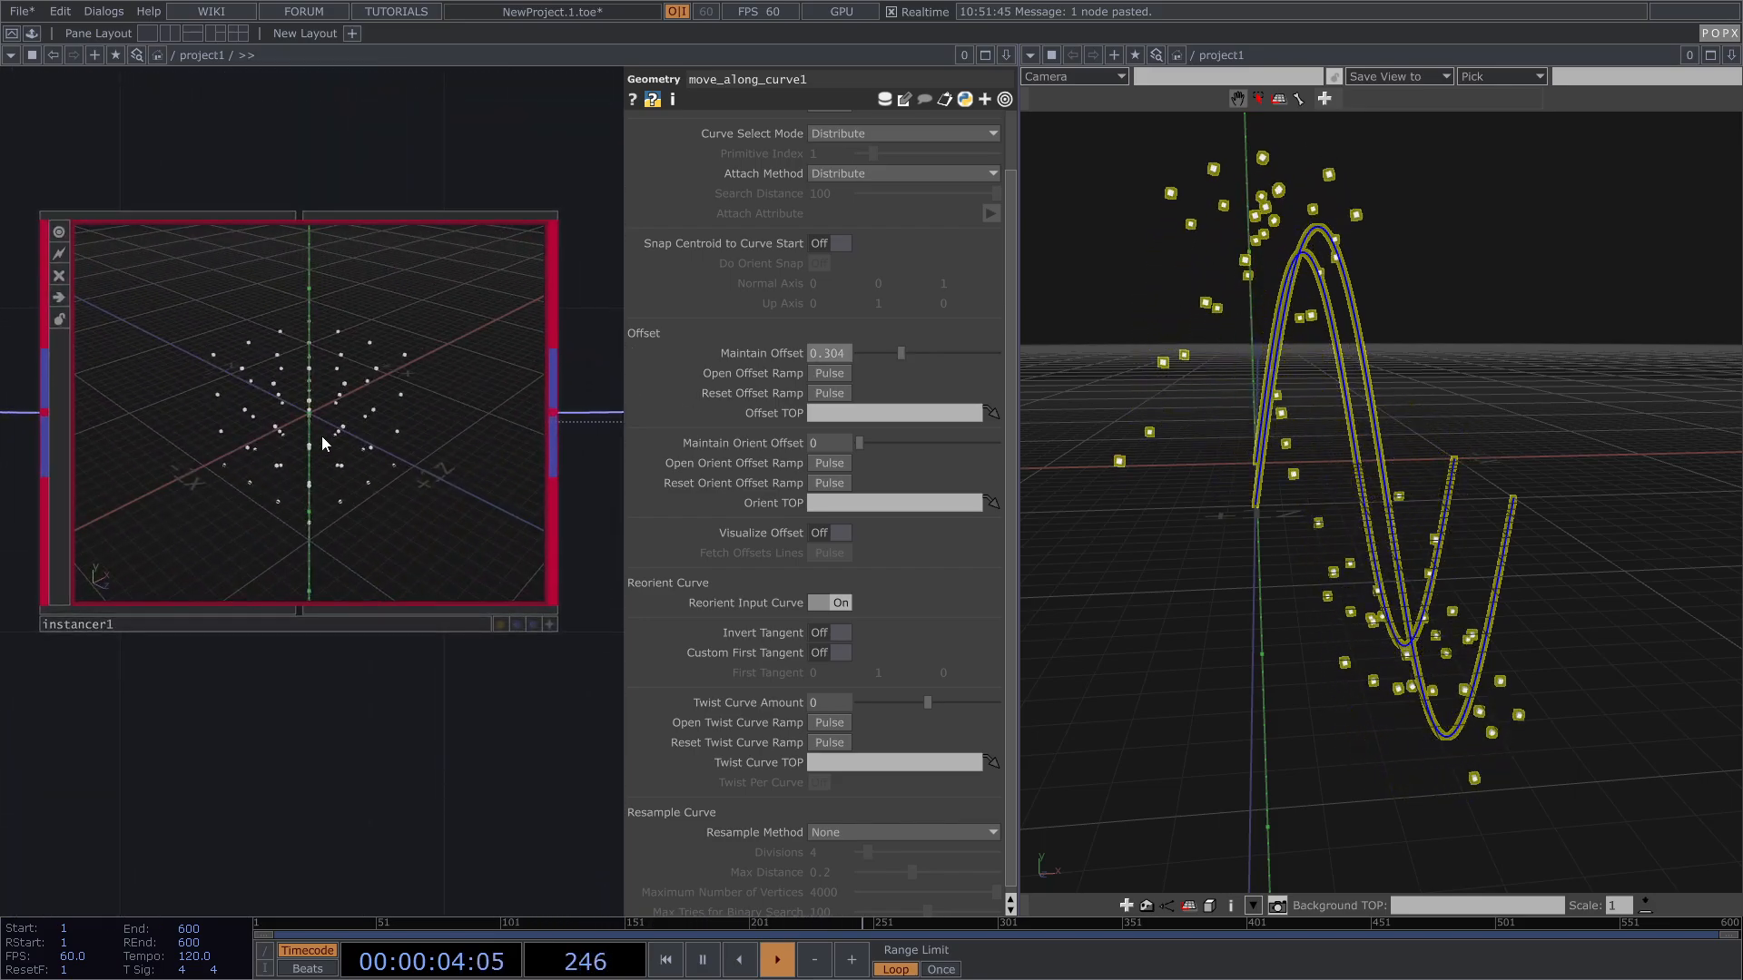
{"action": "scroll", "coordinate": [357, 404], "scroll_direction": "up", "scroll_amount": 3}
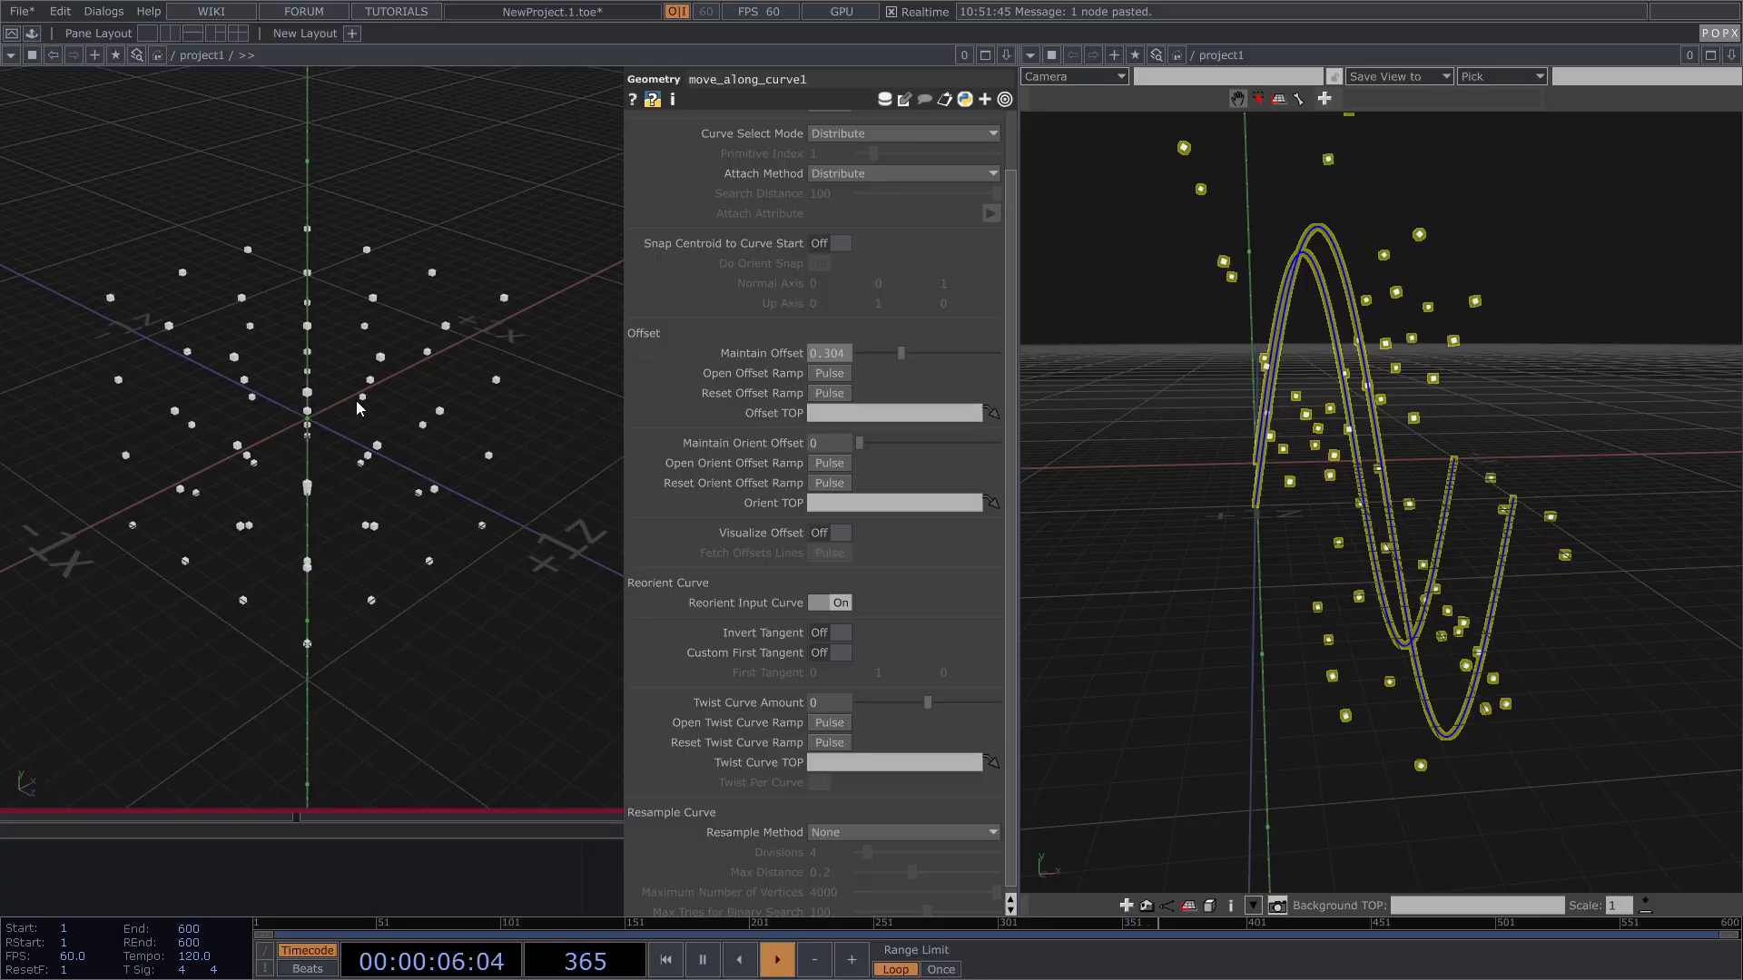
{"action": "scroll", "coordinate": [313, 389], "scroll_direction": "down", "scroll_amount": 6}
{"action": "scroll", "coordinate": [275, 392], "scroll_direction": "up", "scroll_amount": 4}
{"action": "scroll", "coordinate": [263, 405], "scroll_direction": "down", "scroll_amount": 7}
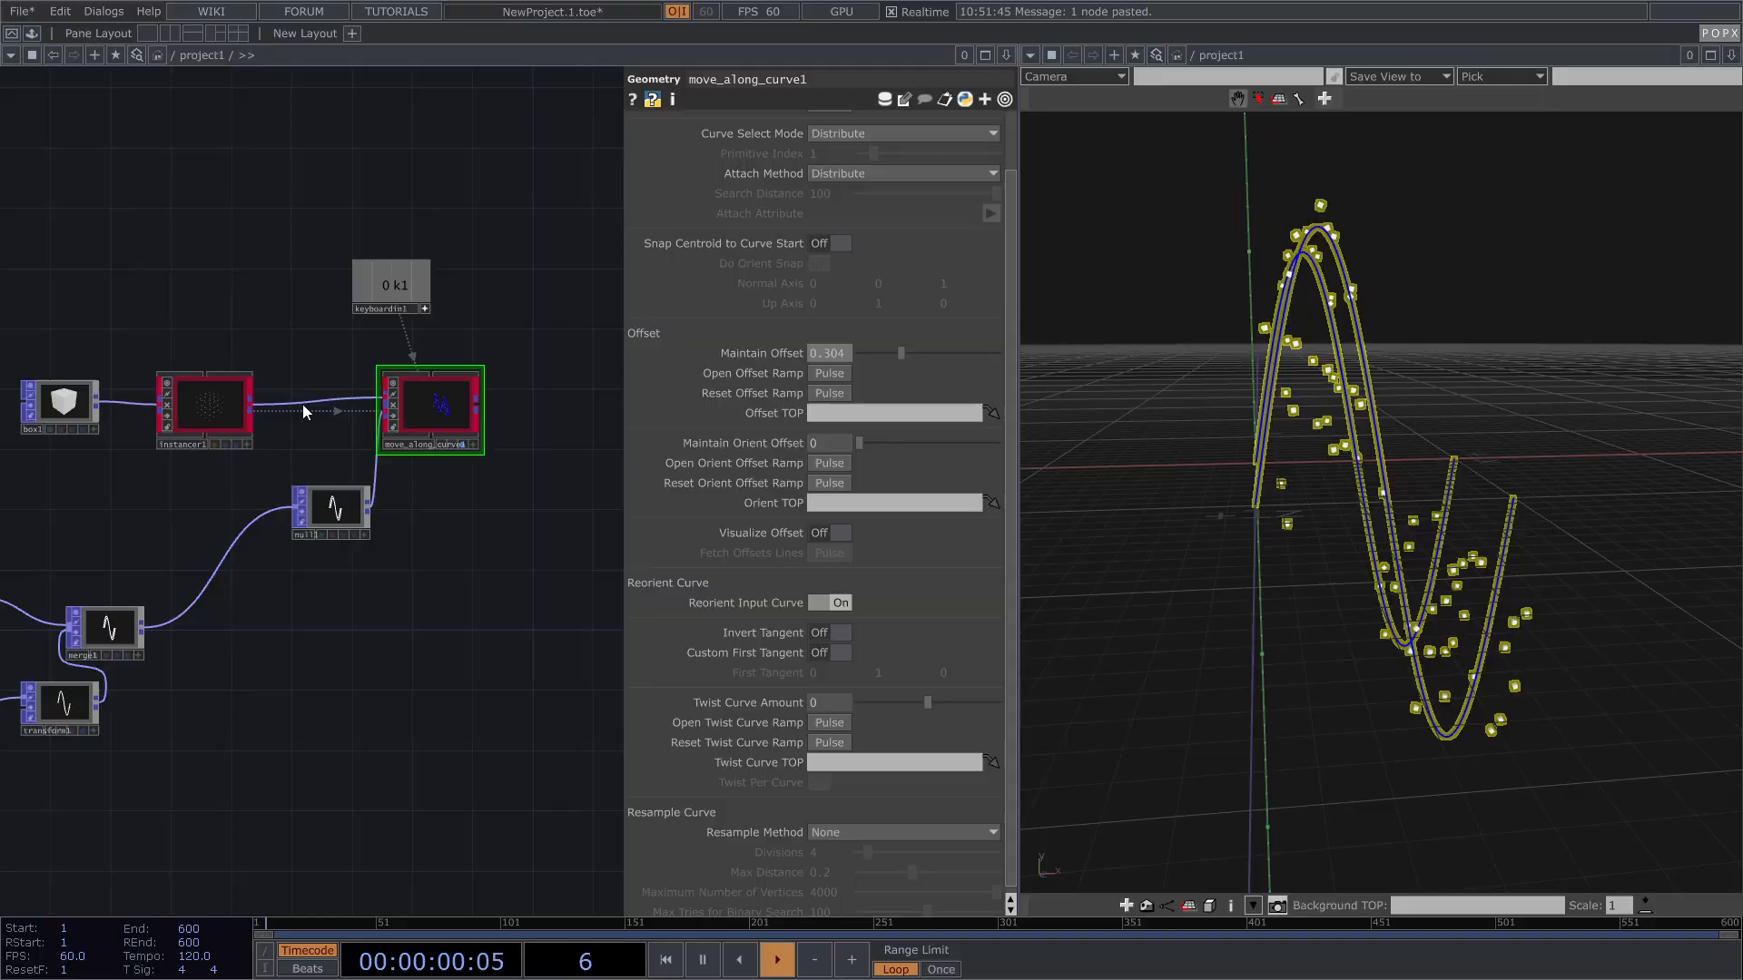
{"action": "left_click_drag", "start_coordinate": [1313, 390], "coordinate": [1350, 399]}
{"action": "left_click_drag", "start_coordinate": [901, 352], "coordinate": [844, 355]}
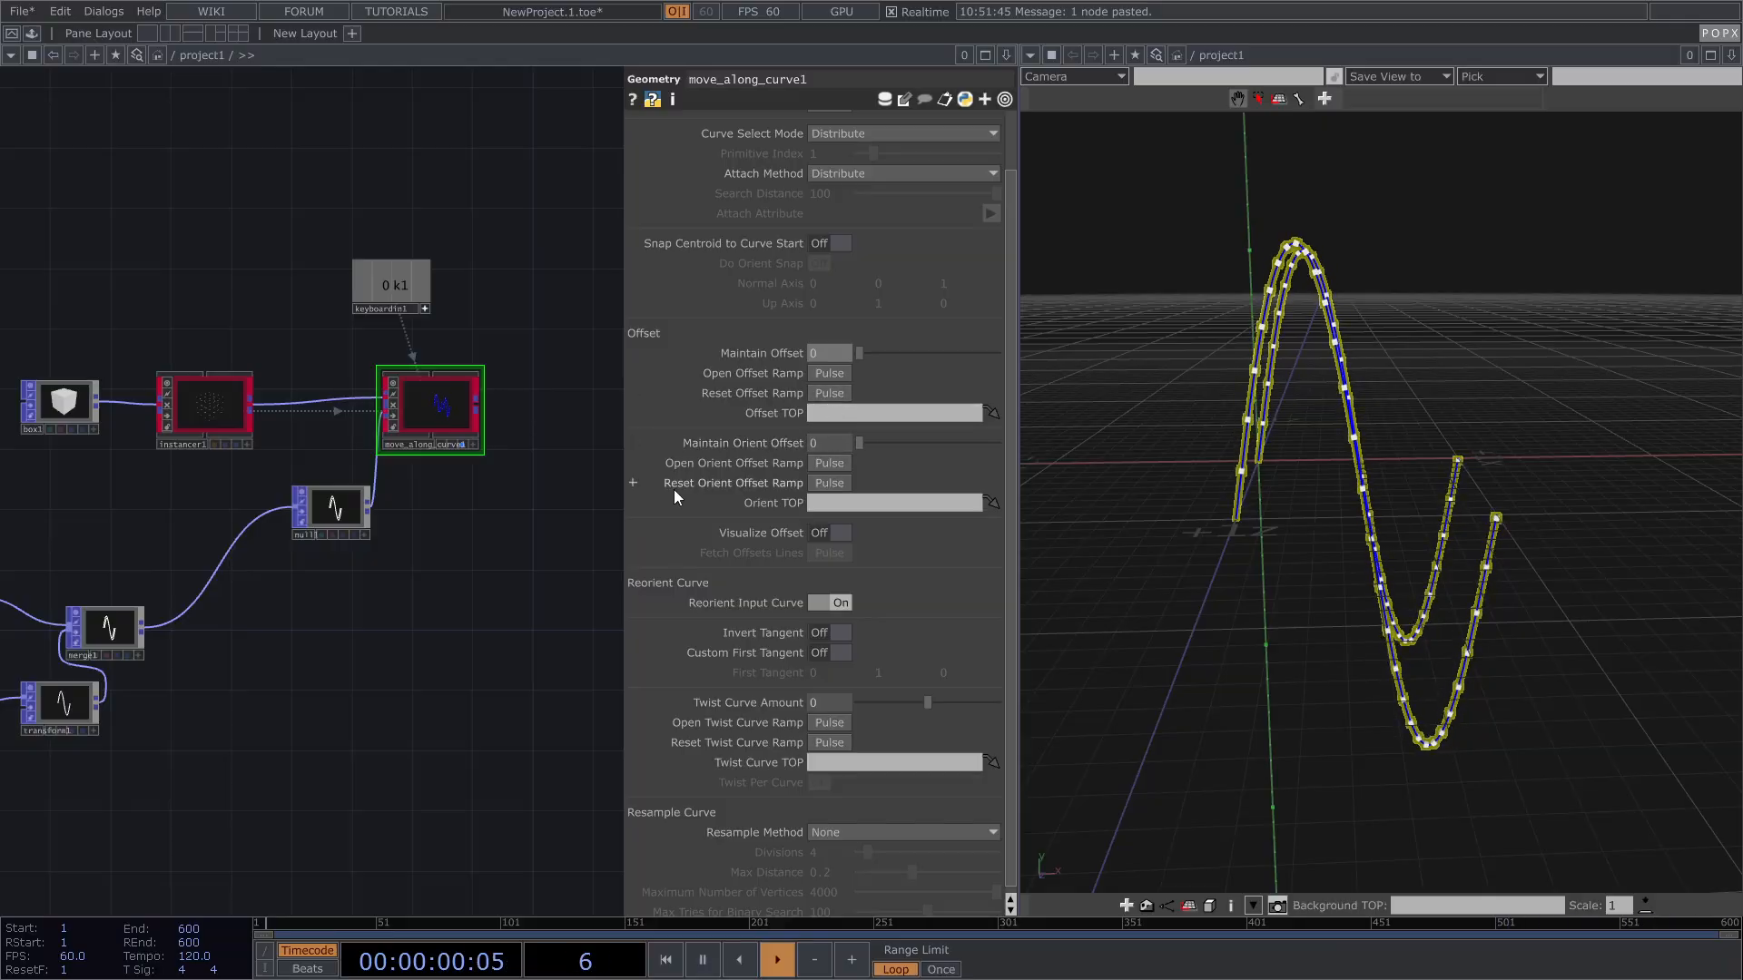
{"action": "scroll", "coordinate": [1280, 404], "scroll_direction": "up", "scroll_amount": 5}
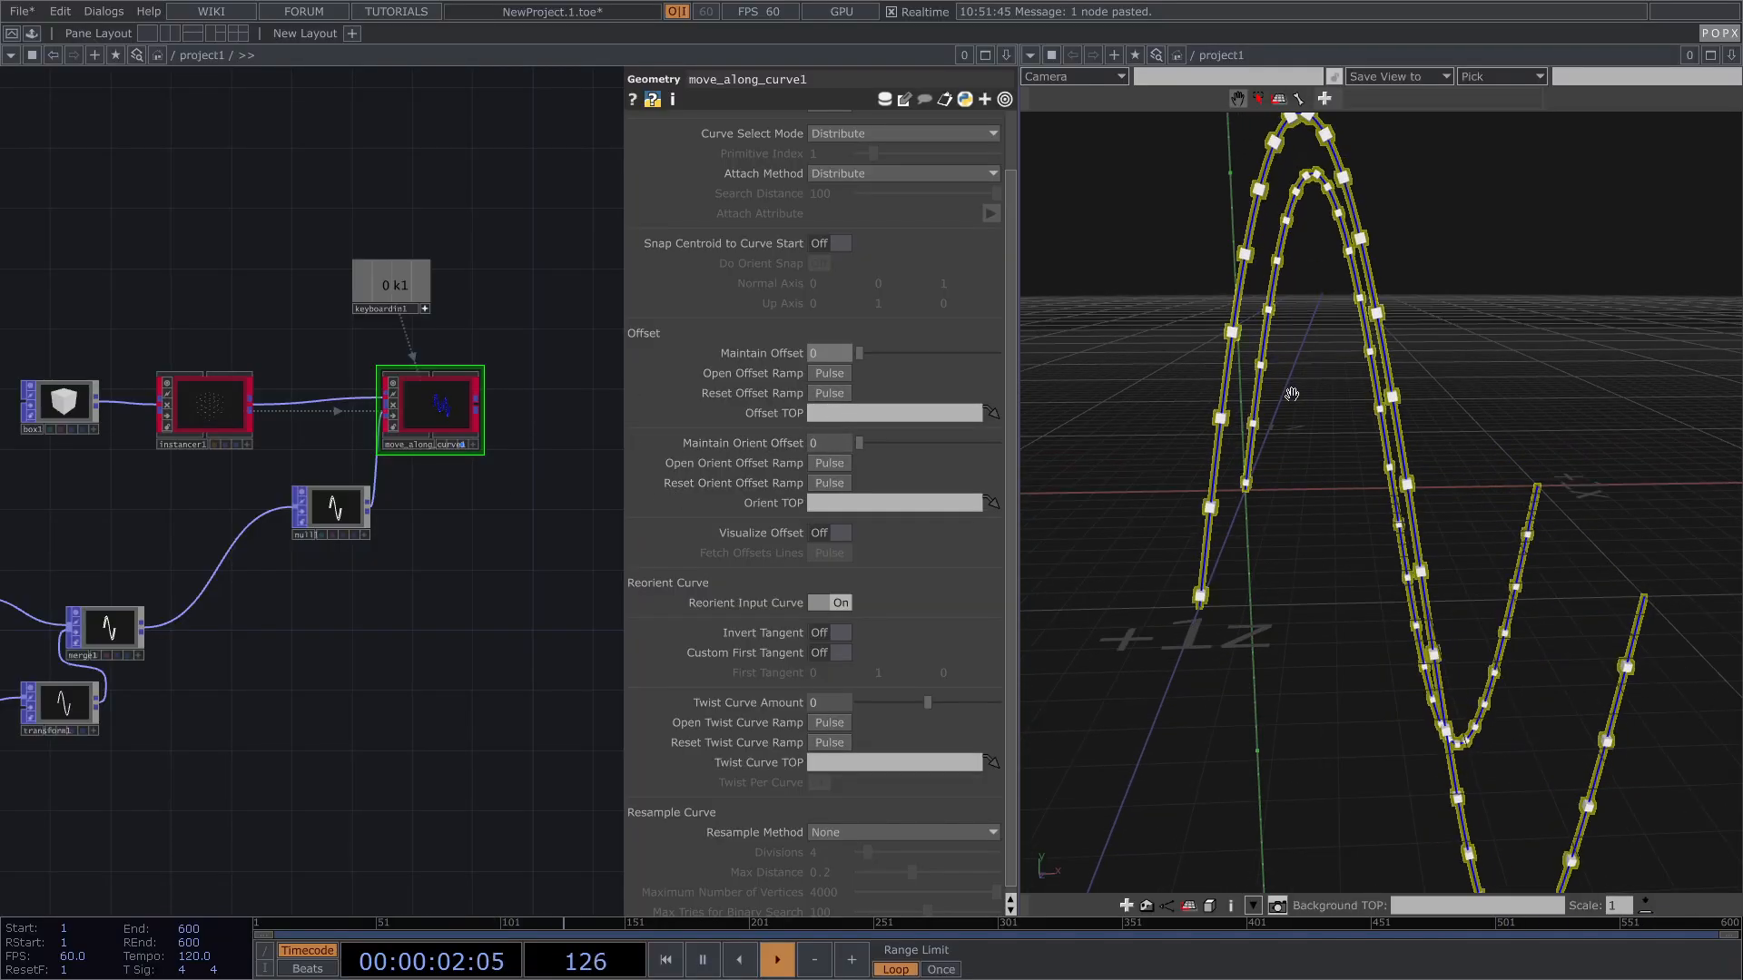
{"action": "left_click_drag", "start_coordinate": [1404, 396], "coordinate": [1375, 510]}
{"action": "scroll", "coordinate": [1330, 198], "scroll_direction": "up", "scroll_amount": 3}
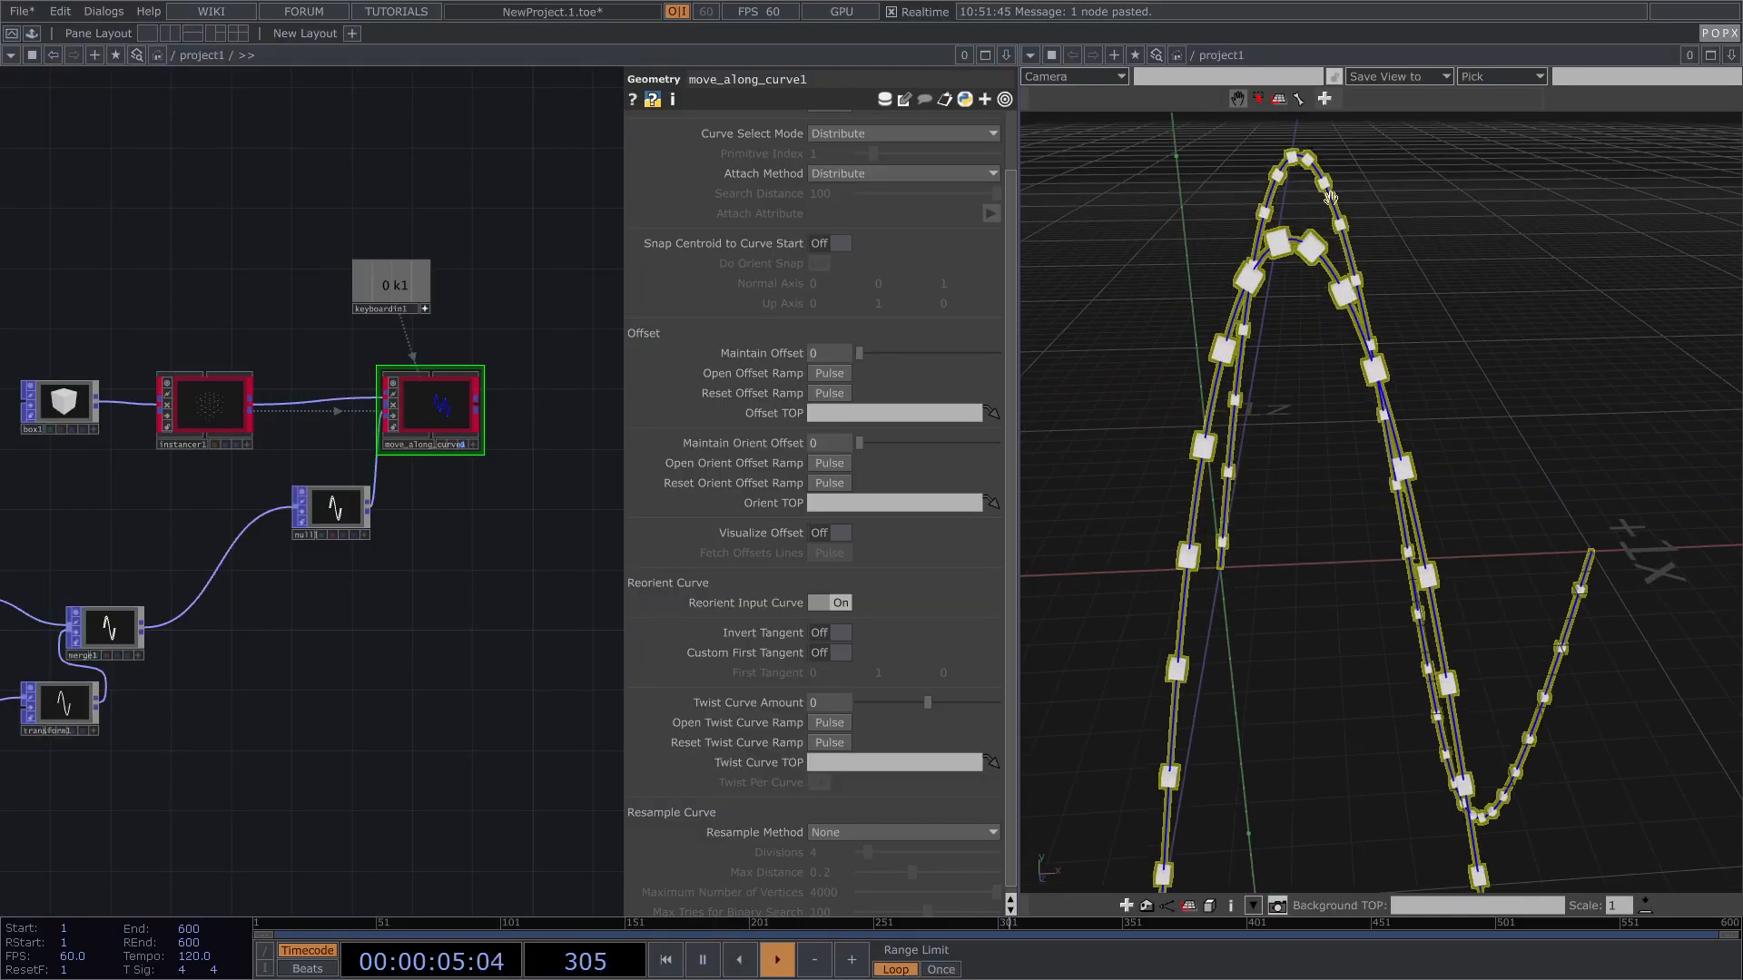
{"action": "left_click", "coordinate": [482, 589]}
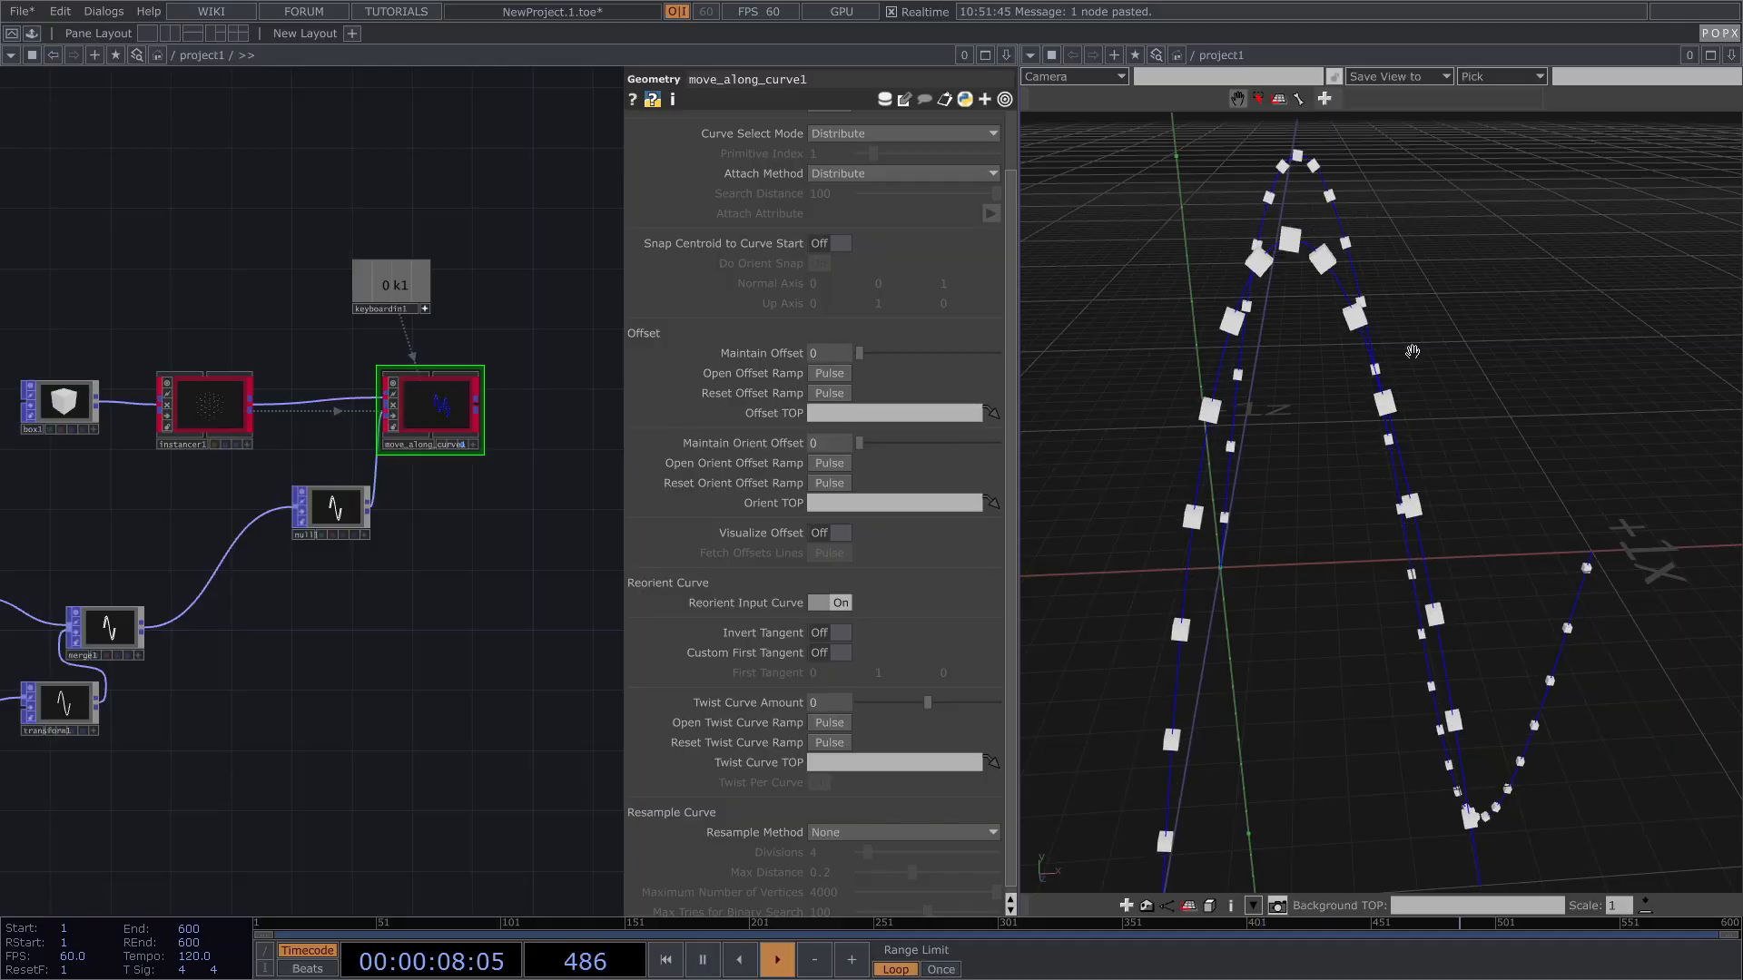
{"action": "left_click_drag", "start_coordinate": [859, 443], "coordinate": [1023, 436]}
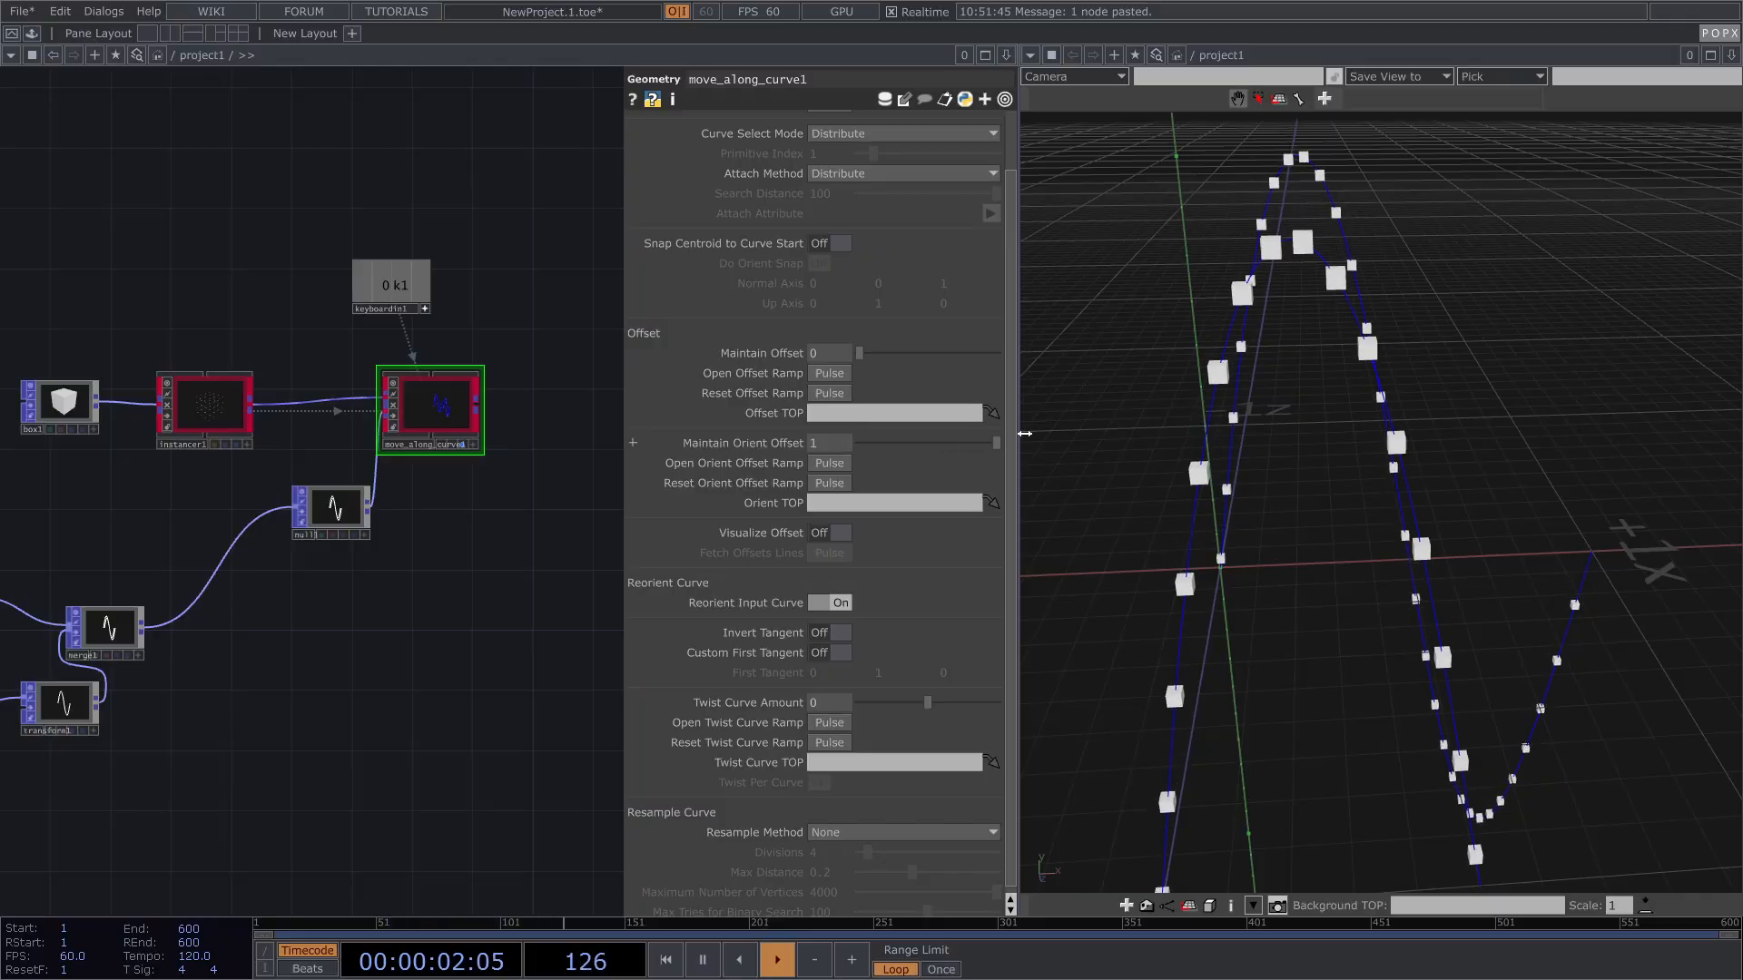
{"action": "left_click_drag", "start_coordinate": [1366, 367], "coordinate": [1366, 402]}
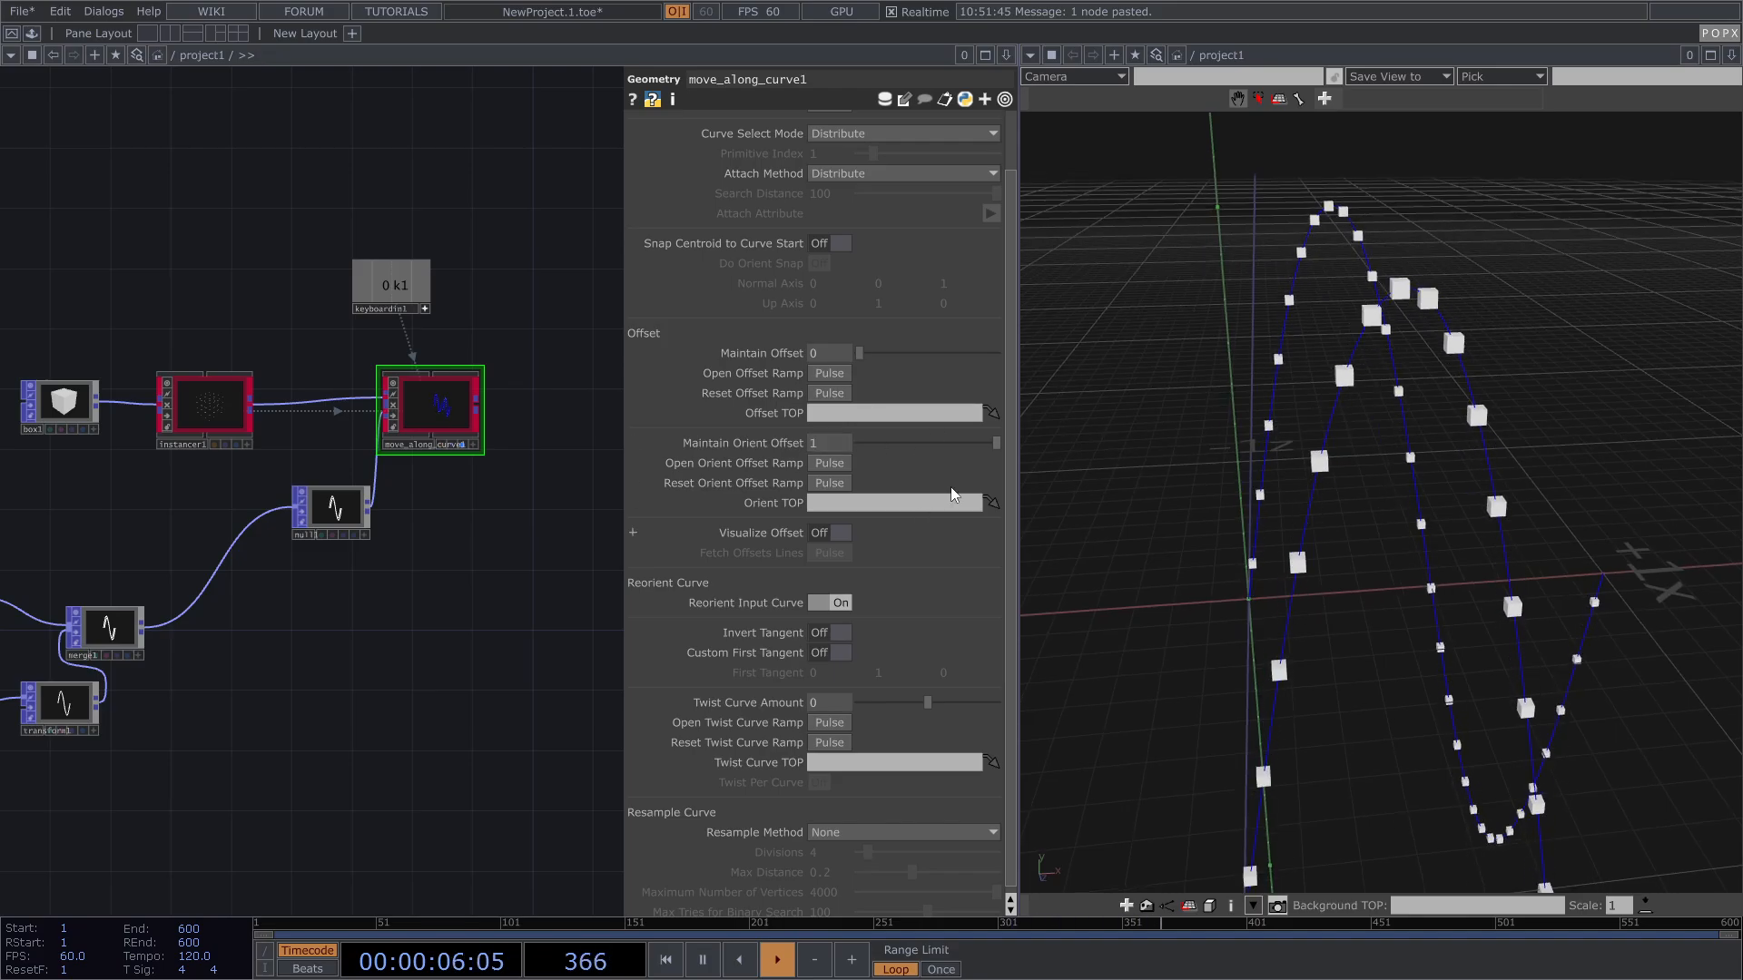
{"action": "left_click_drag", "start_coordinate": [962, 445], "coordinate": [776, 445]}
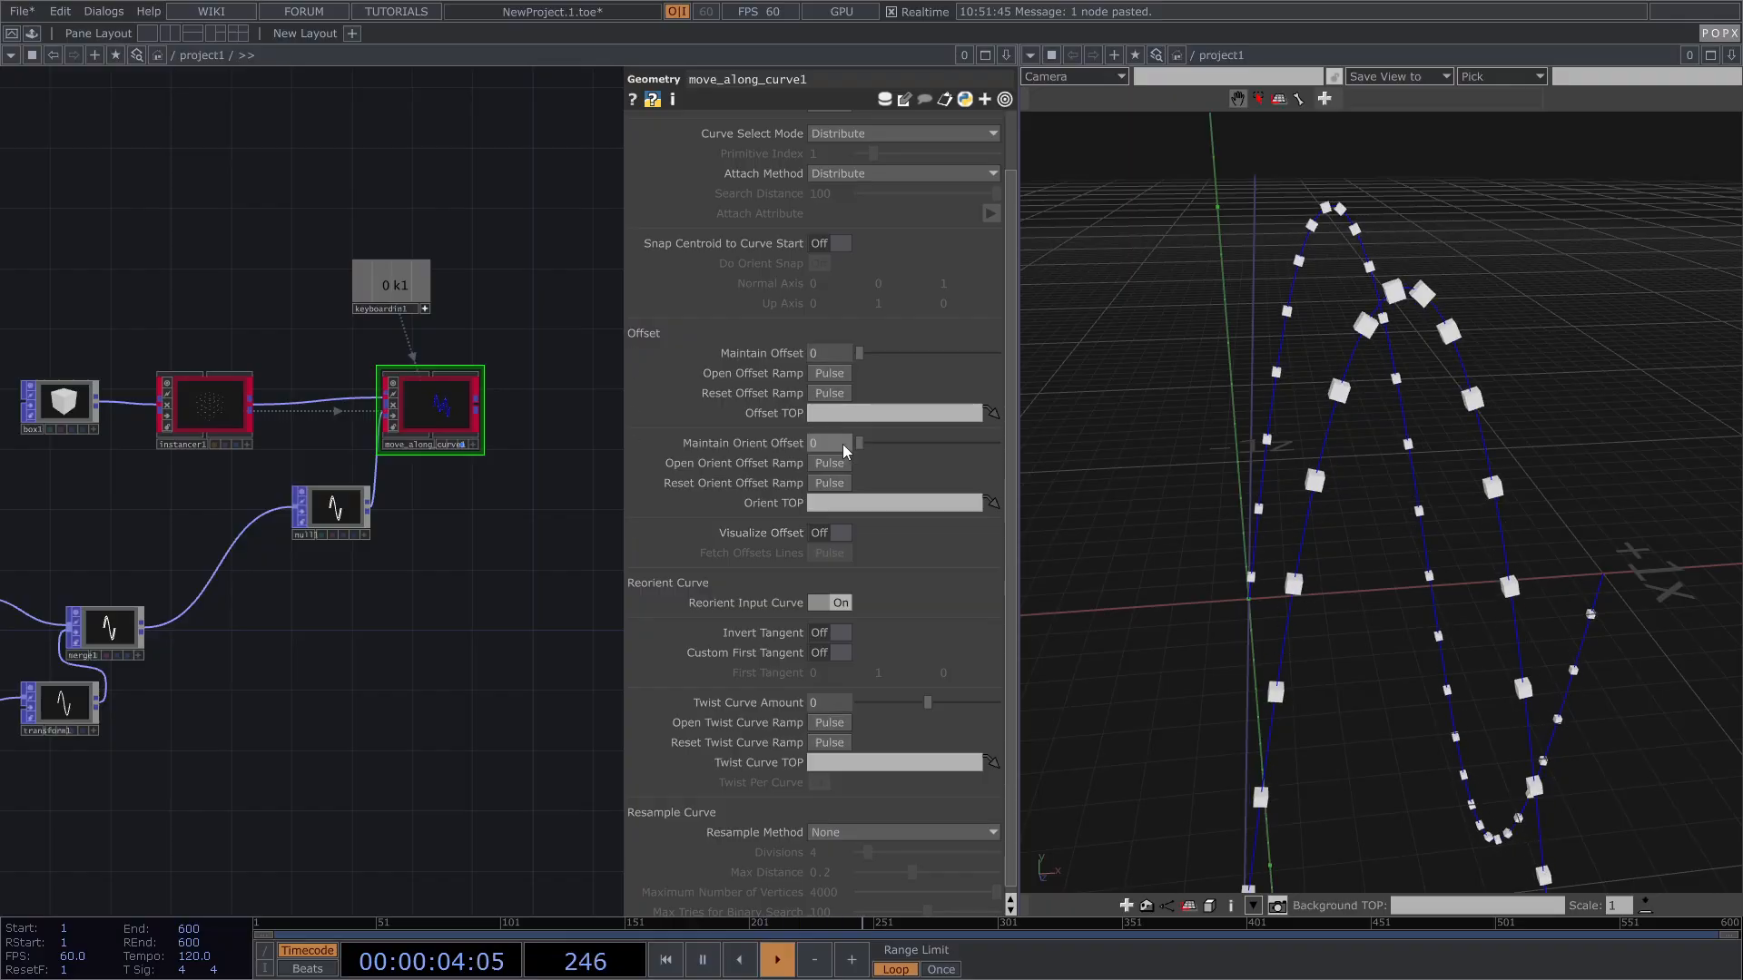
{"action": "left_click", "coordinate": [828, 375]}
{"action": "left_click_drag", "start_coordinate": [839, 198], "coordinate": [539, 286]}
{"action": "left_click_drag", "start_coordinate": [497, 292], "coordinate": [474, 291]}
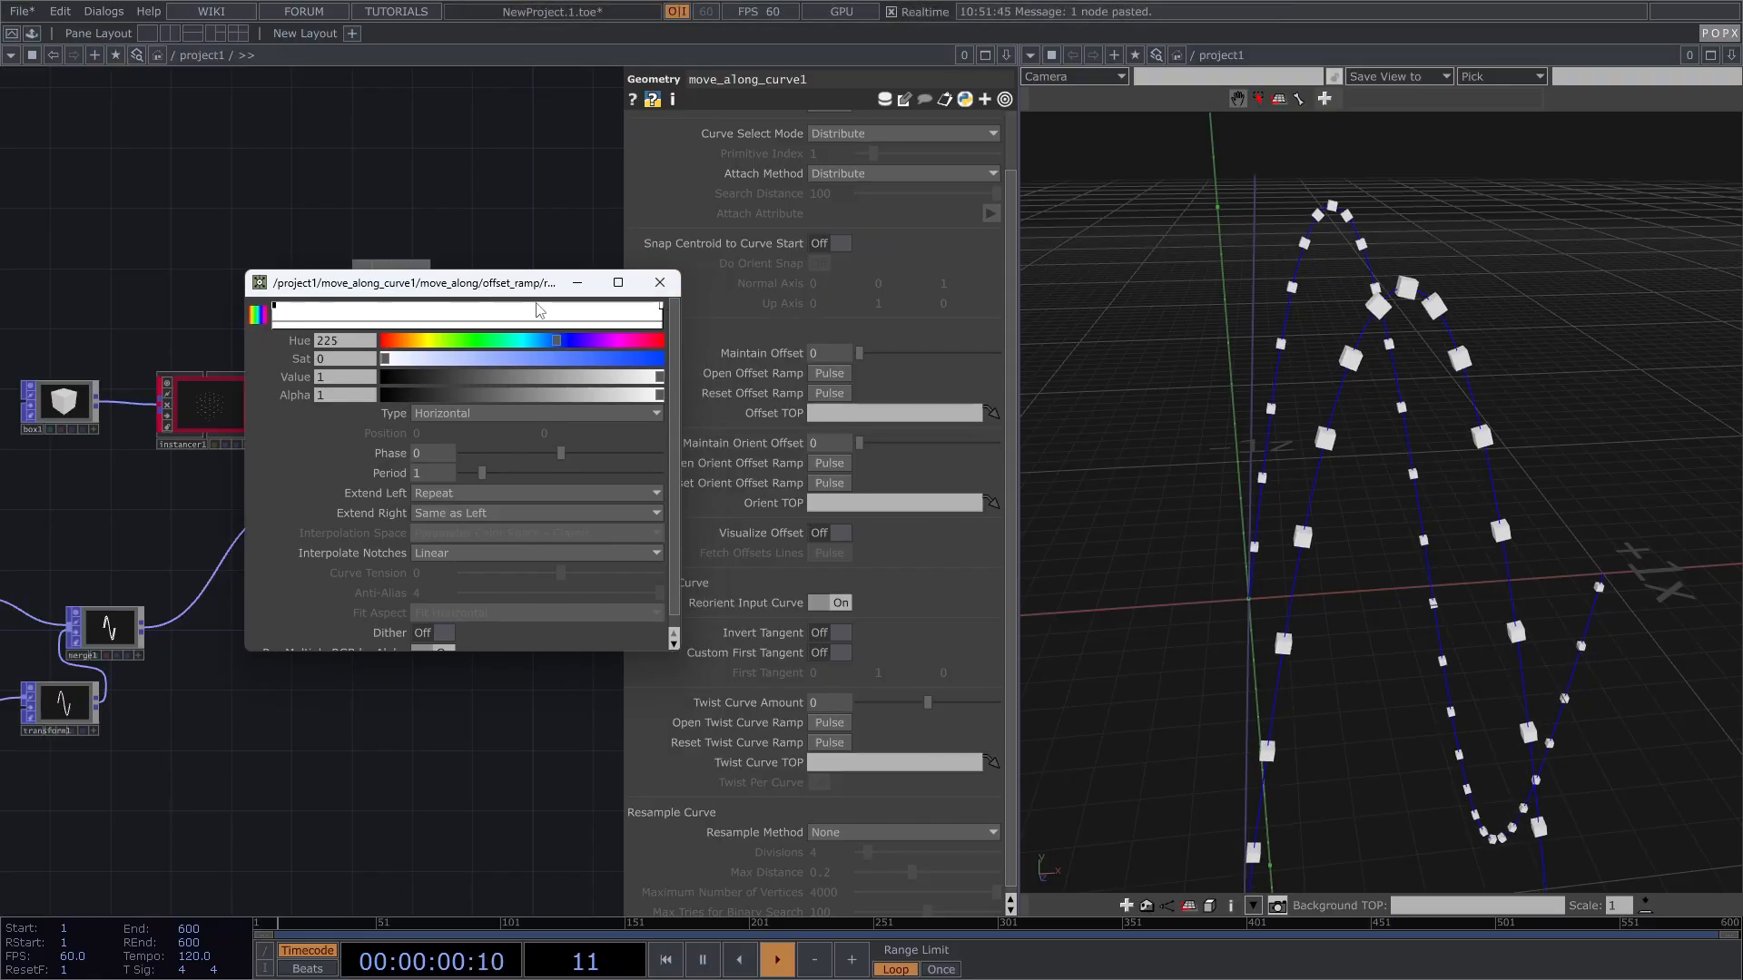
{"action": "left_click", "coordinate": [660, 282]}
{"action": "right_click_drag", "start_coordinate": [1364, 540], "coordinate": [1239, 375]}
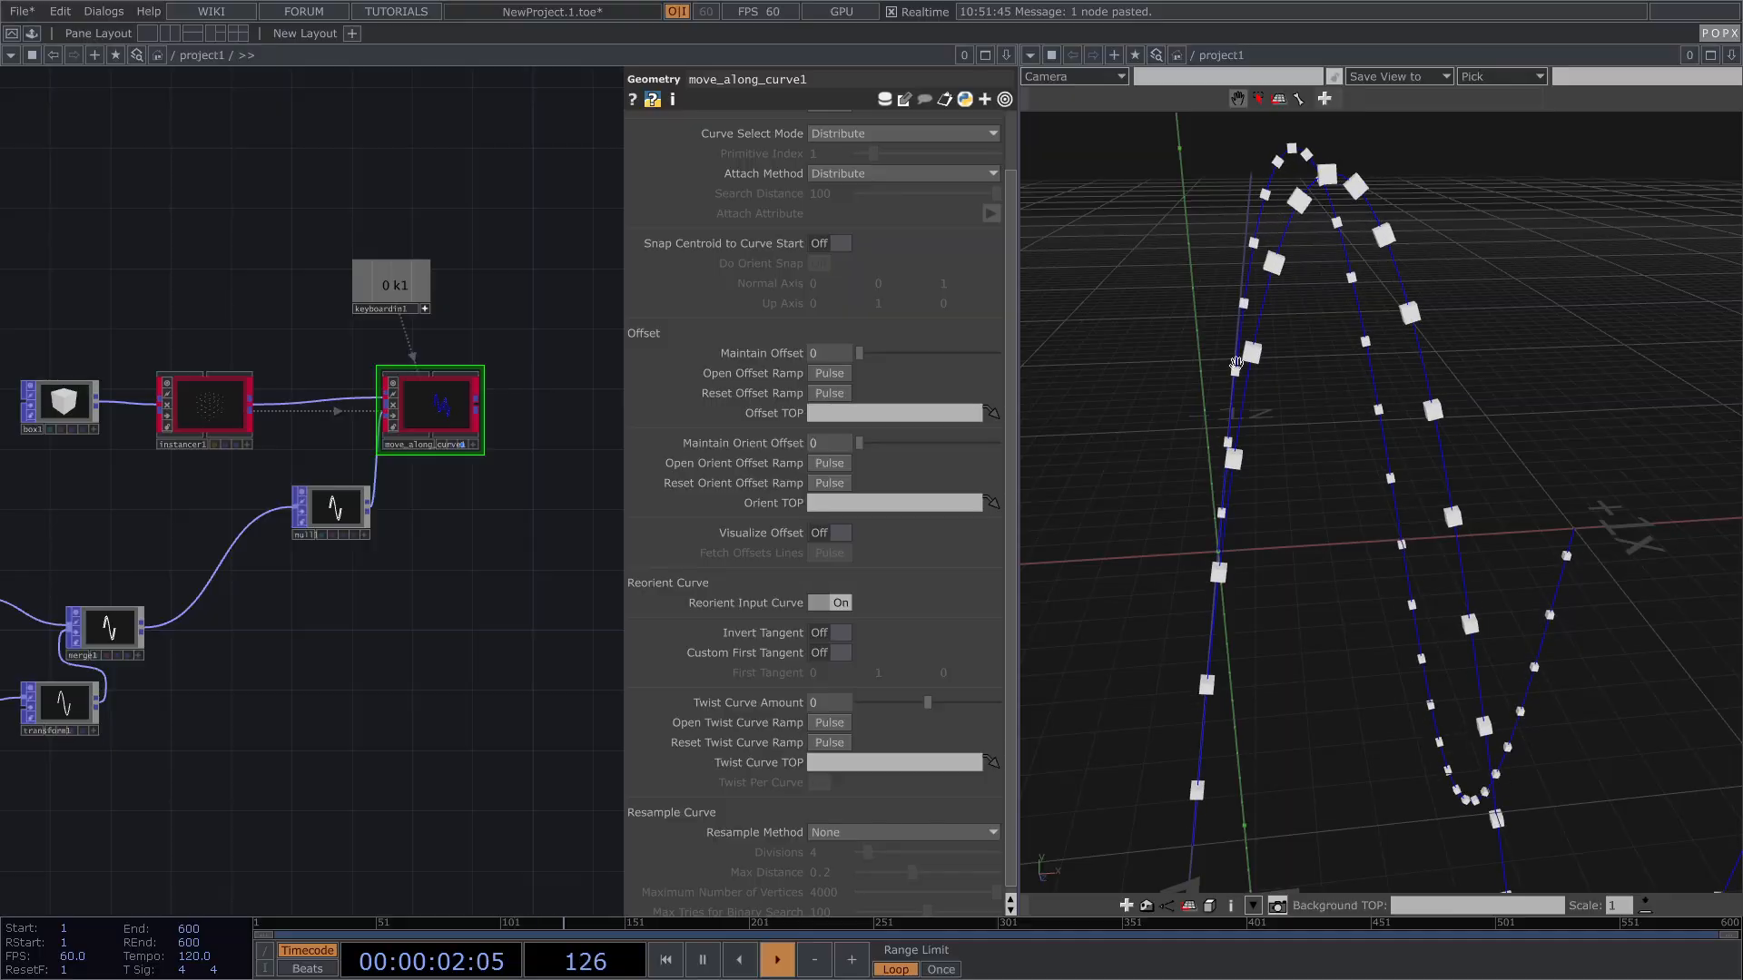
{"action": "right_click_drag", "start_coordinate": [1553, 619], "coordinate": [1539, 576]}
{"action": "scroll", "coordinate": [1398, 526], "scroll_direction": "down", "scroll_amount": 4}
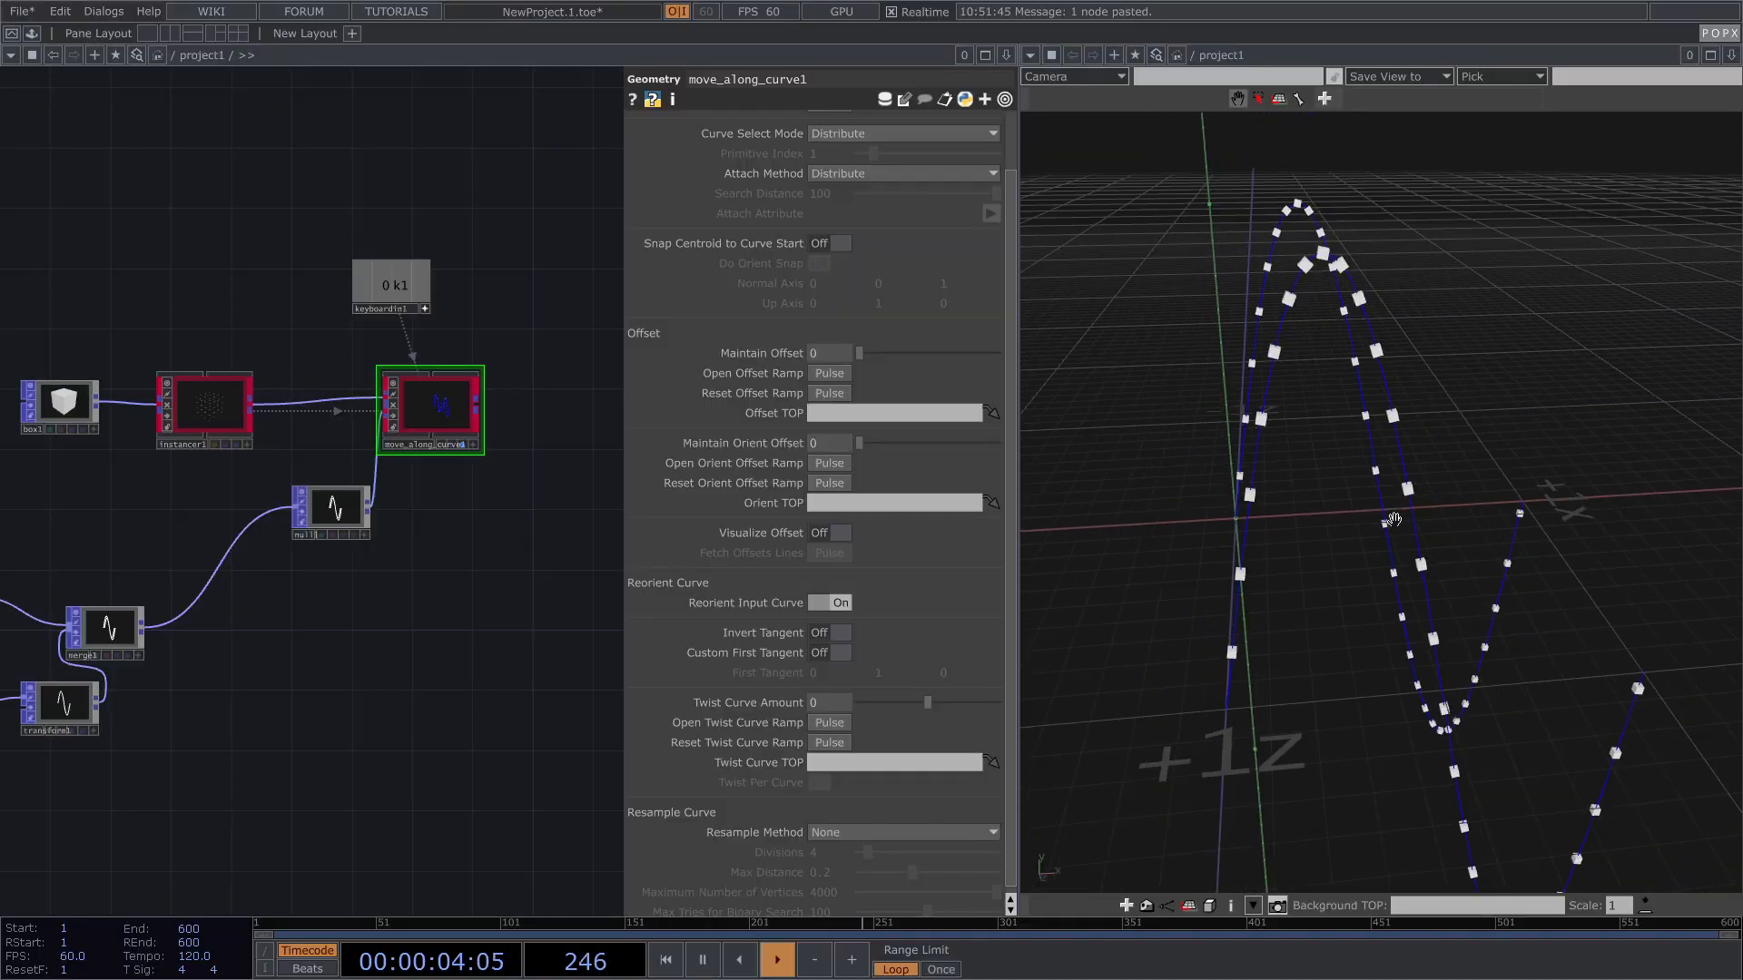
{"action": "right_click_drag", "start_coordinate": [1424, 601], "coordinate": [1407, 553]}
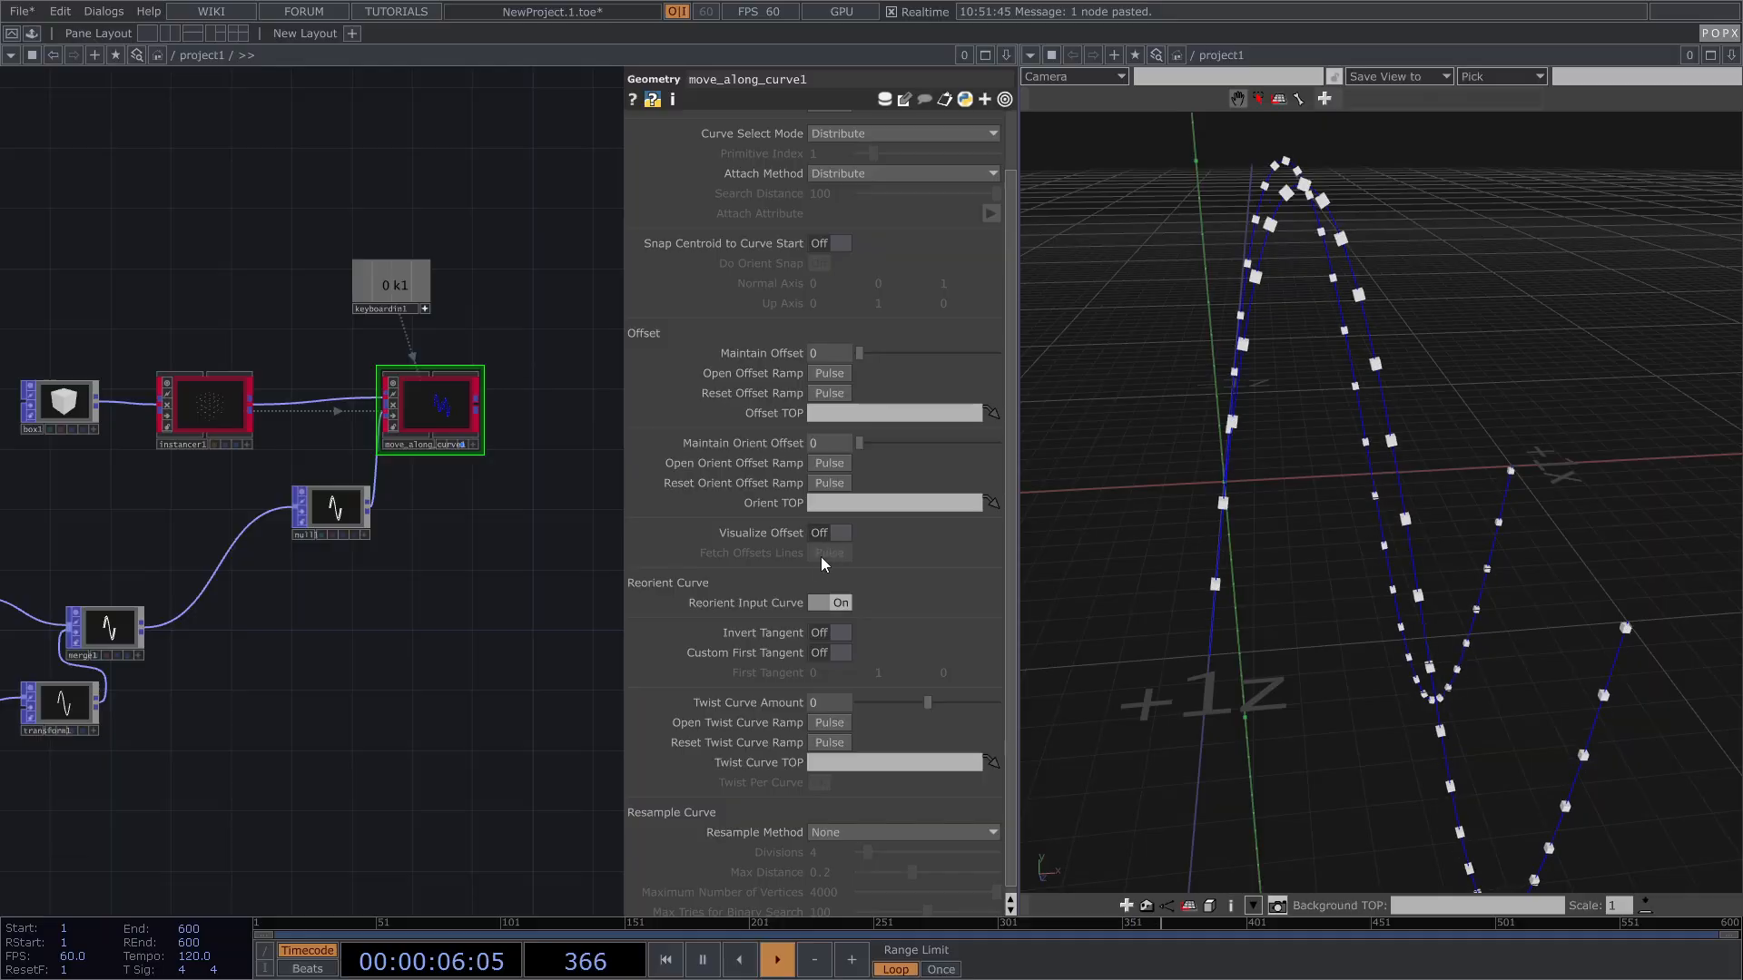
{"action": "scroll", "coordinate": [801, 639], "scroll_direction": "down", "scroll_amount": 1}
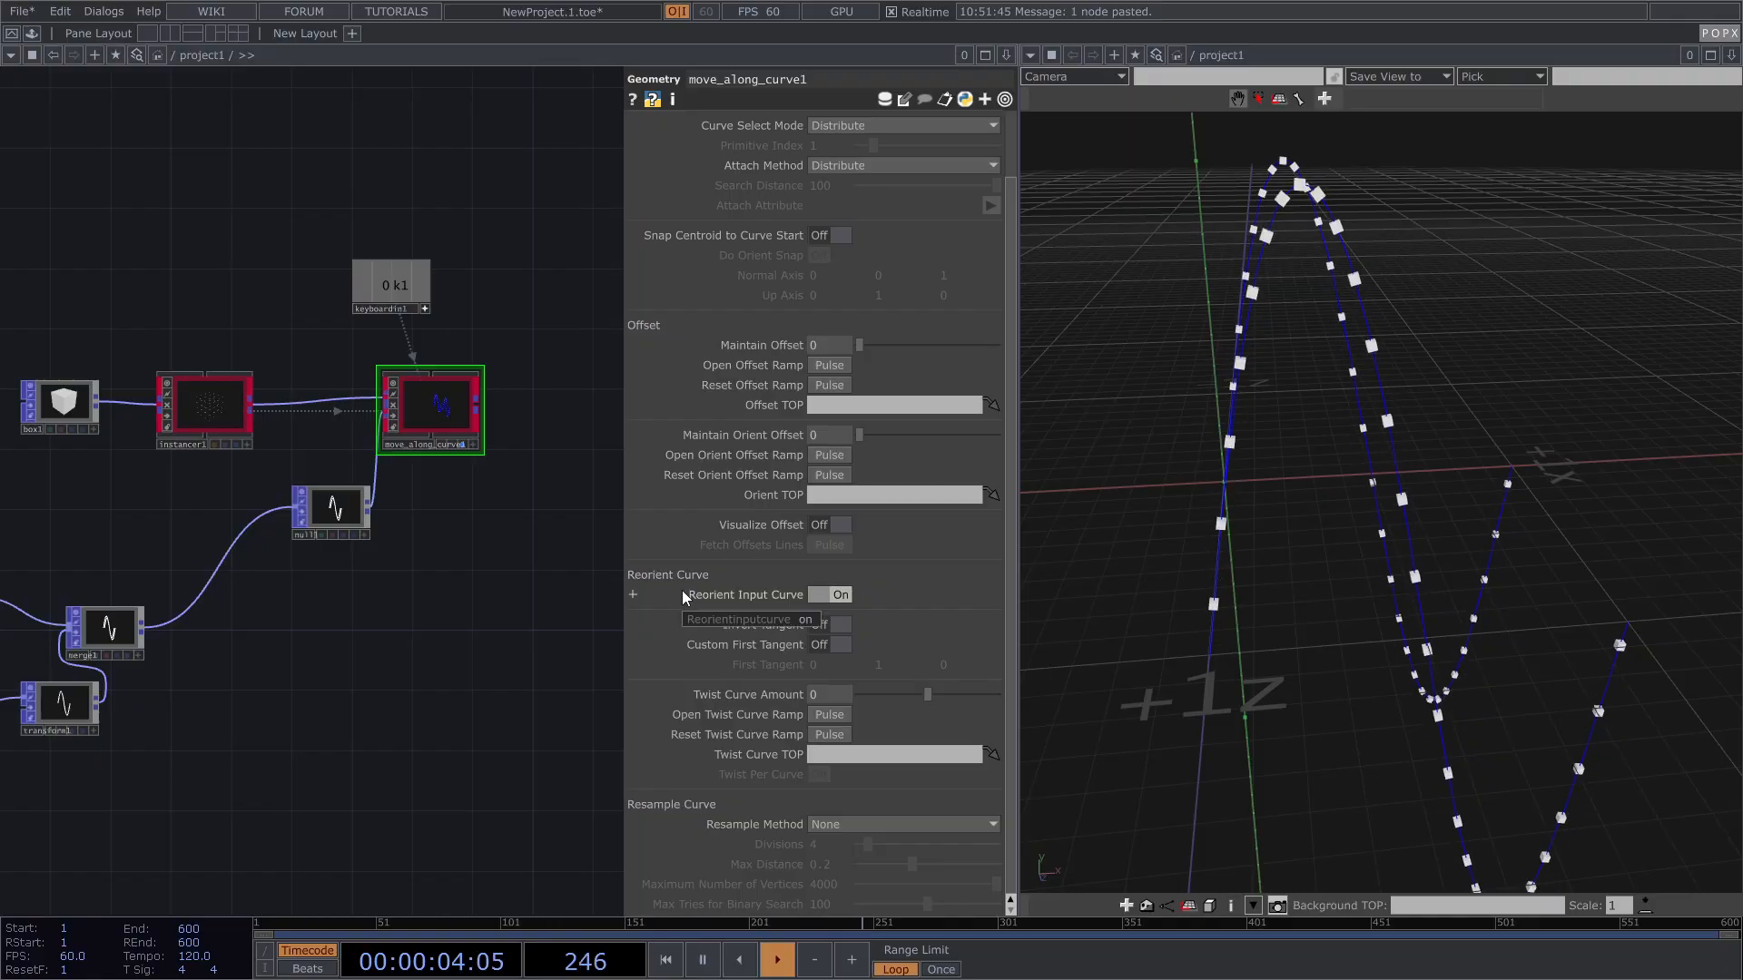
{"action": "scroll", "coordinate": [354, 536], "scroll_direction": "up", "scroll_amount": 5}
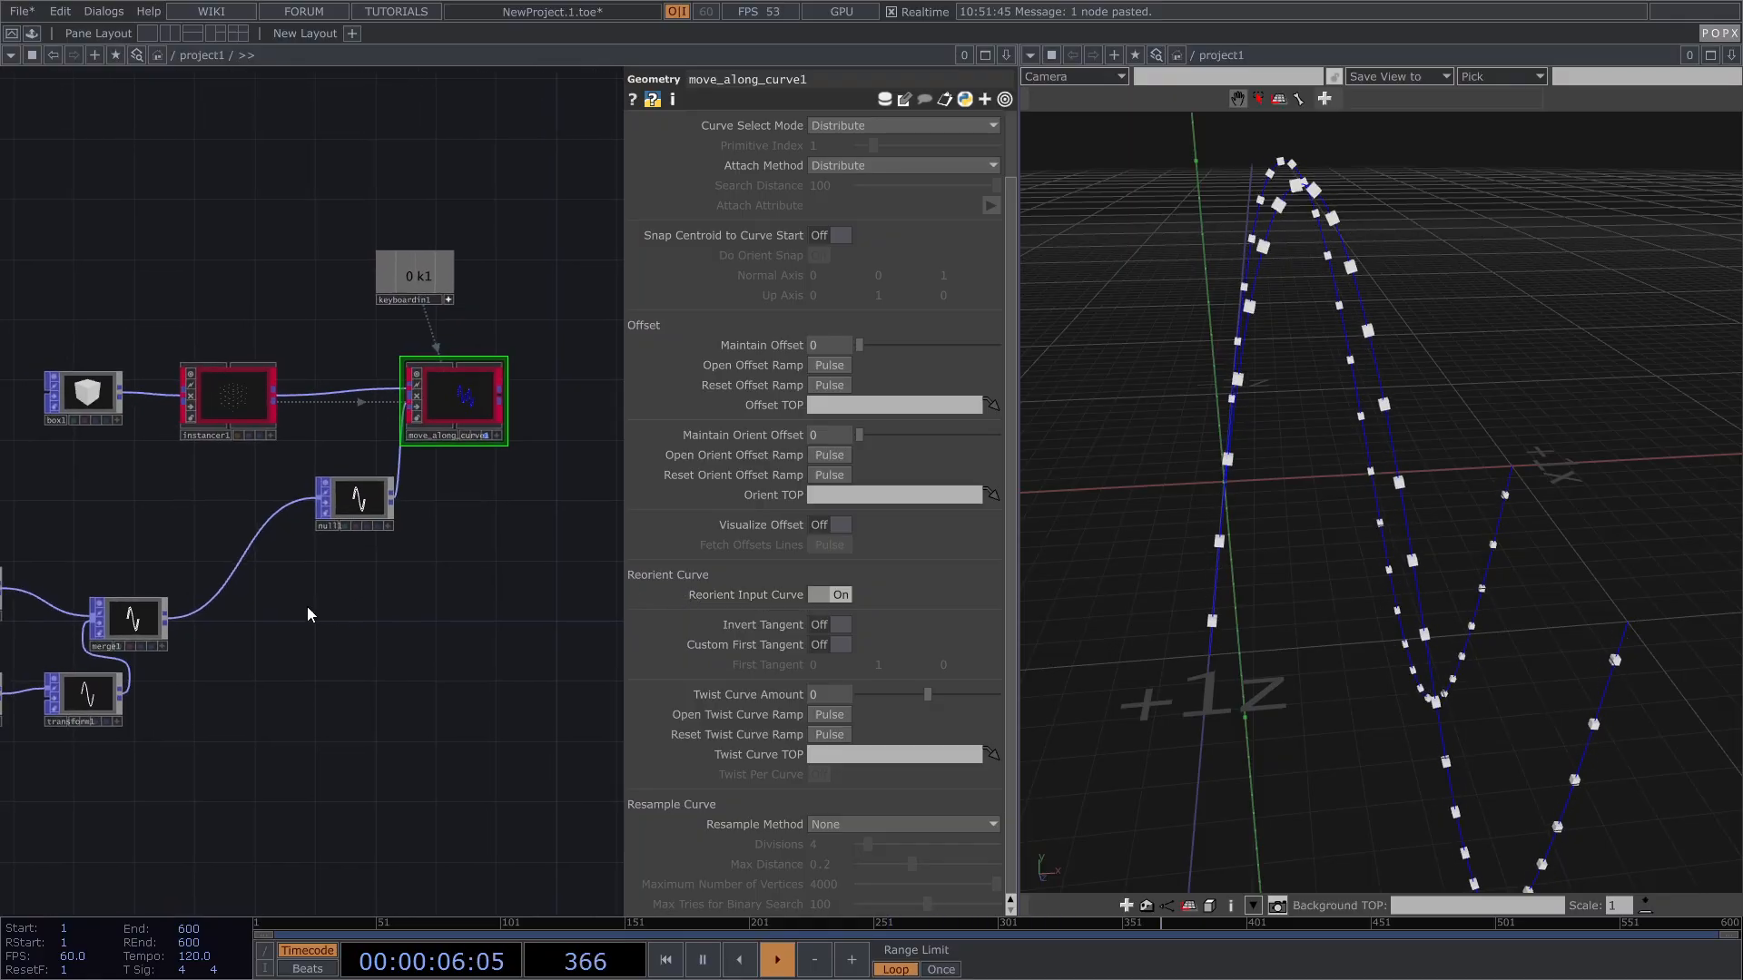
{"action": "scroll", "coordinate": [362, 481], "scroll_direction": "up", "scroll_amount": 2}
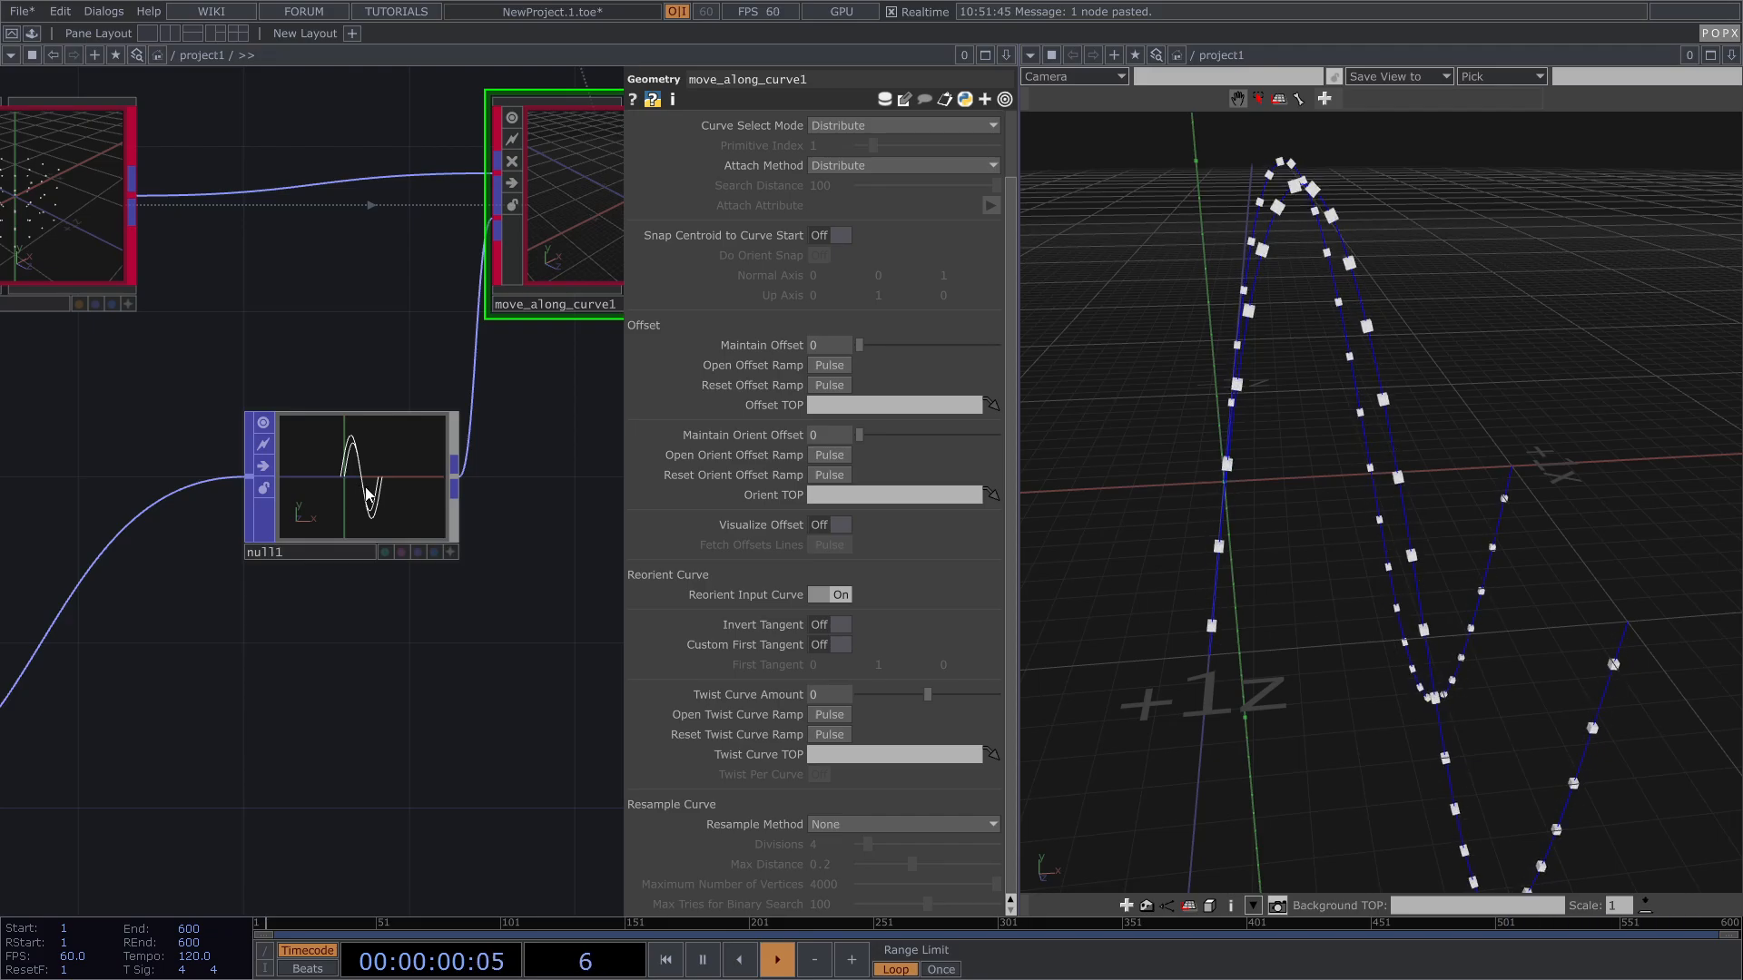
{"action": "scroll", "coordinate": [360, 493], "scroll_direction": "up", "scroll_amount": 2}
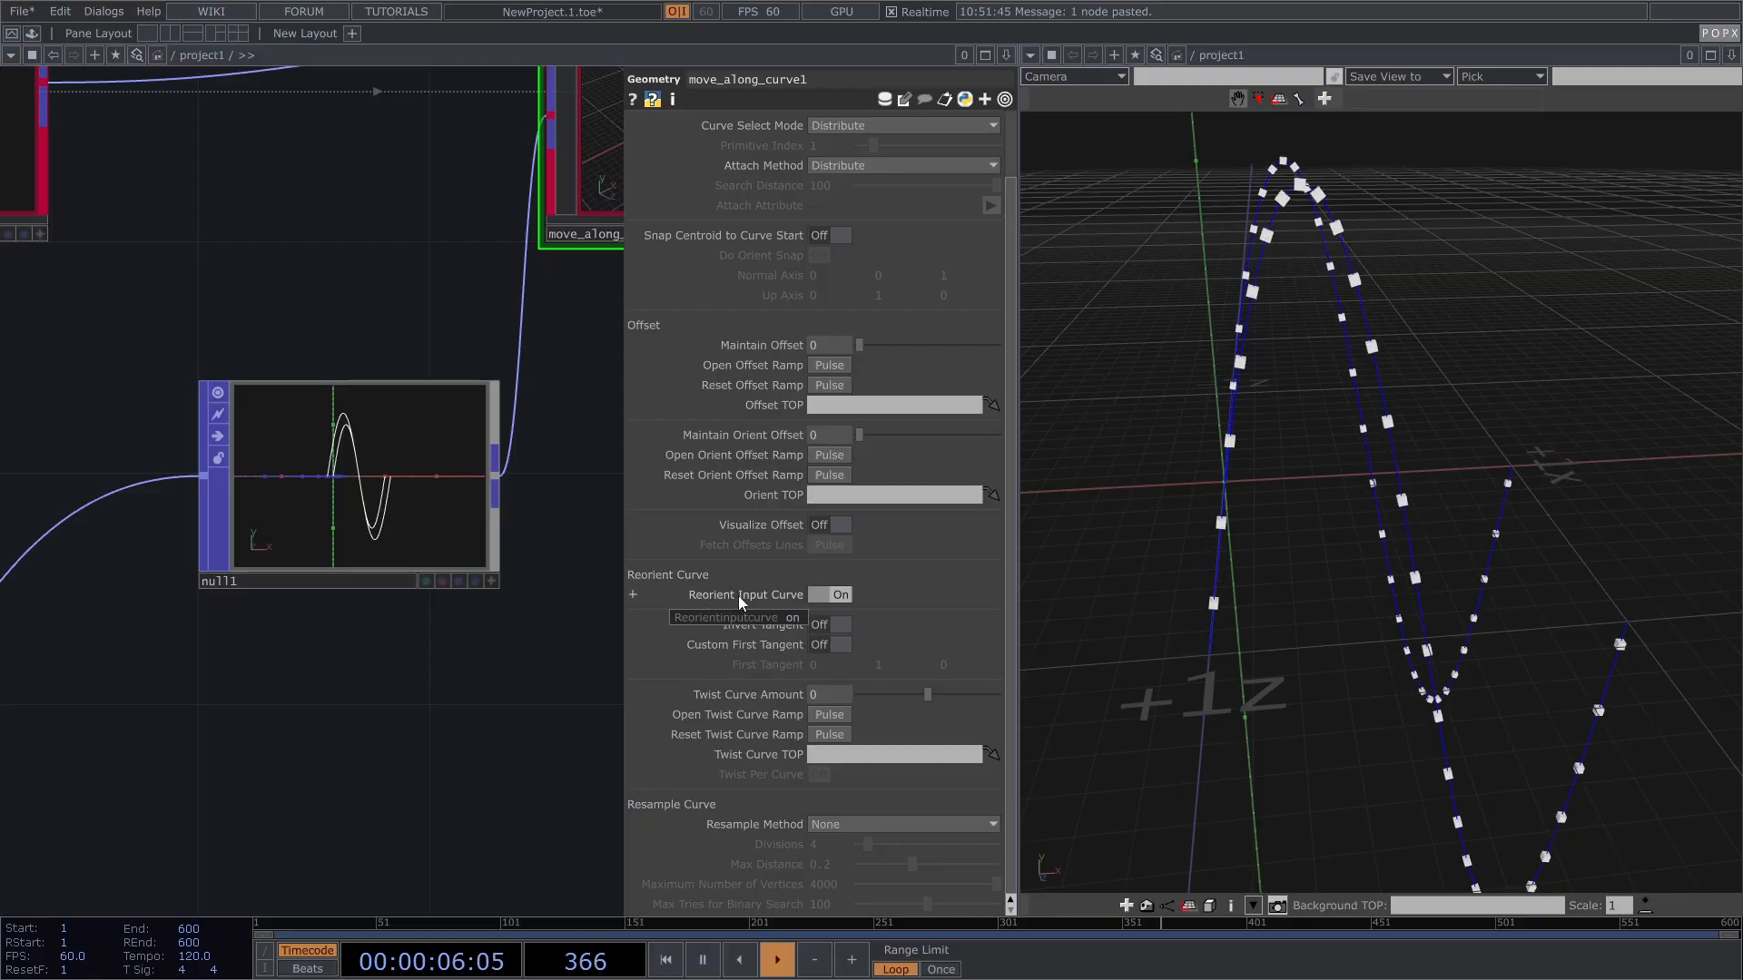
{"action": "left_click_drag", "start_coordinate": [1324, 476], "coordinate": [1436, 503]}
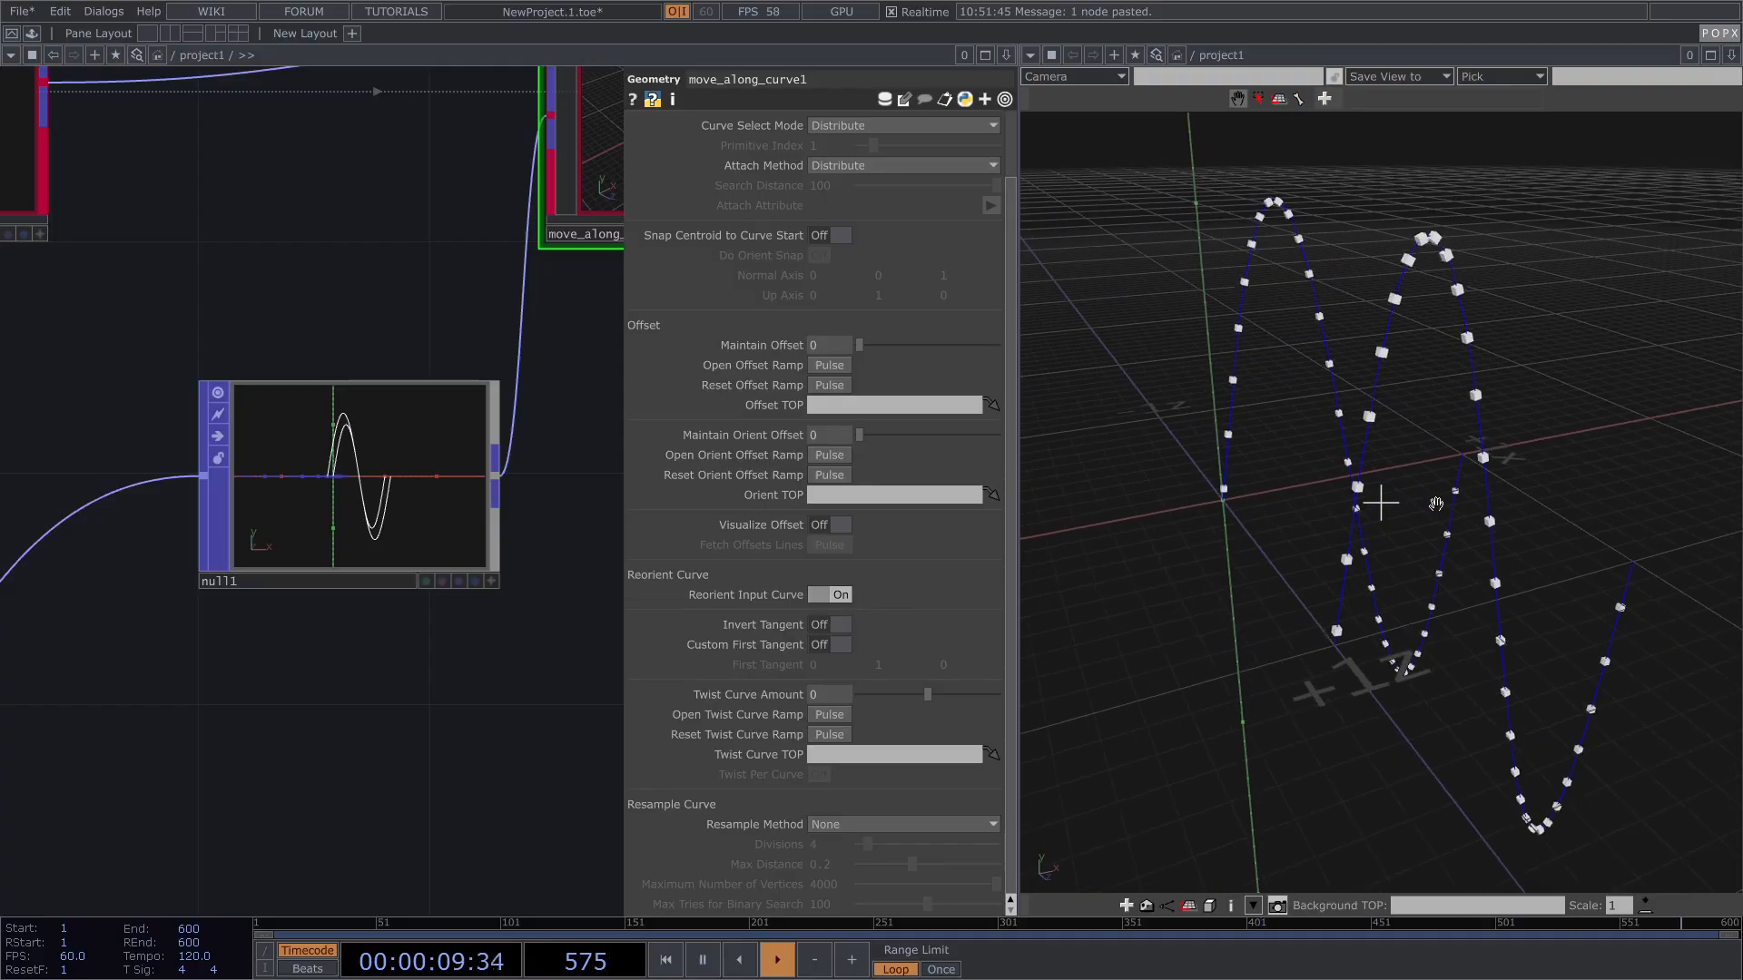
{"action": "left_click", "coordinate": [834, 597]}
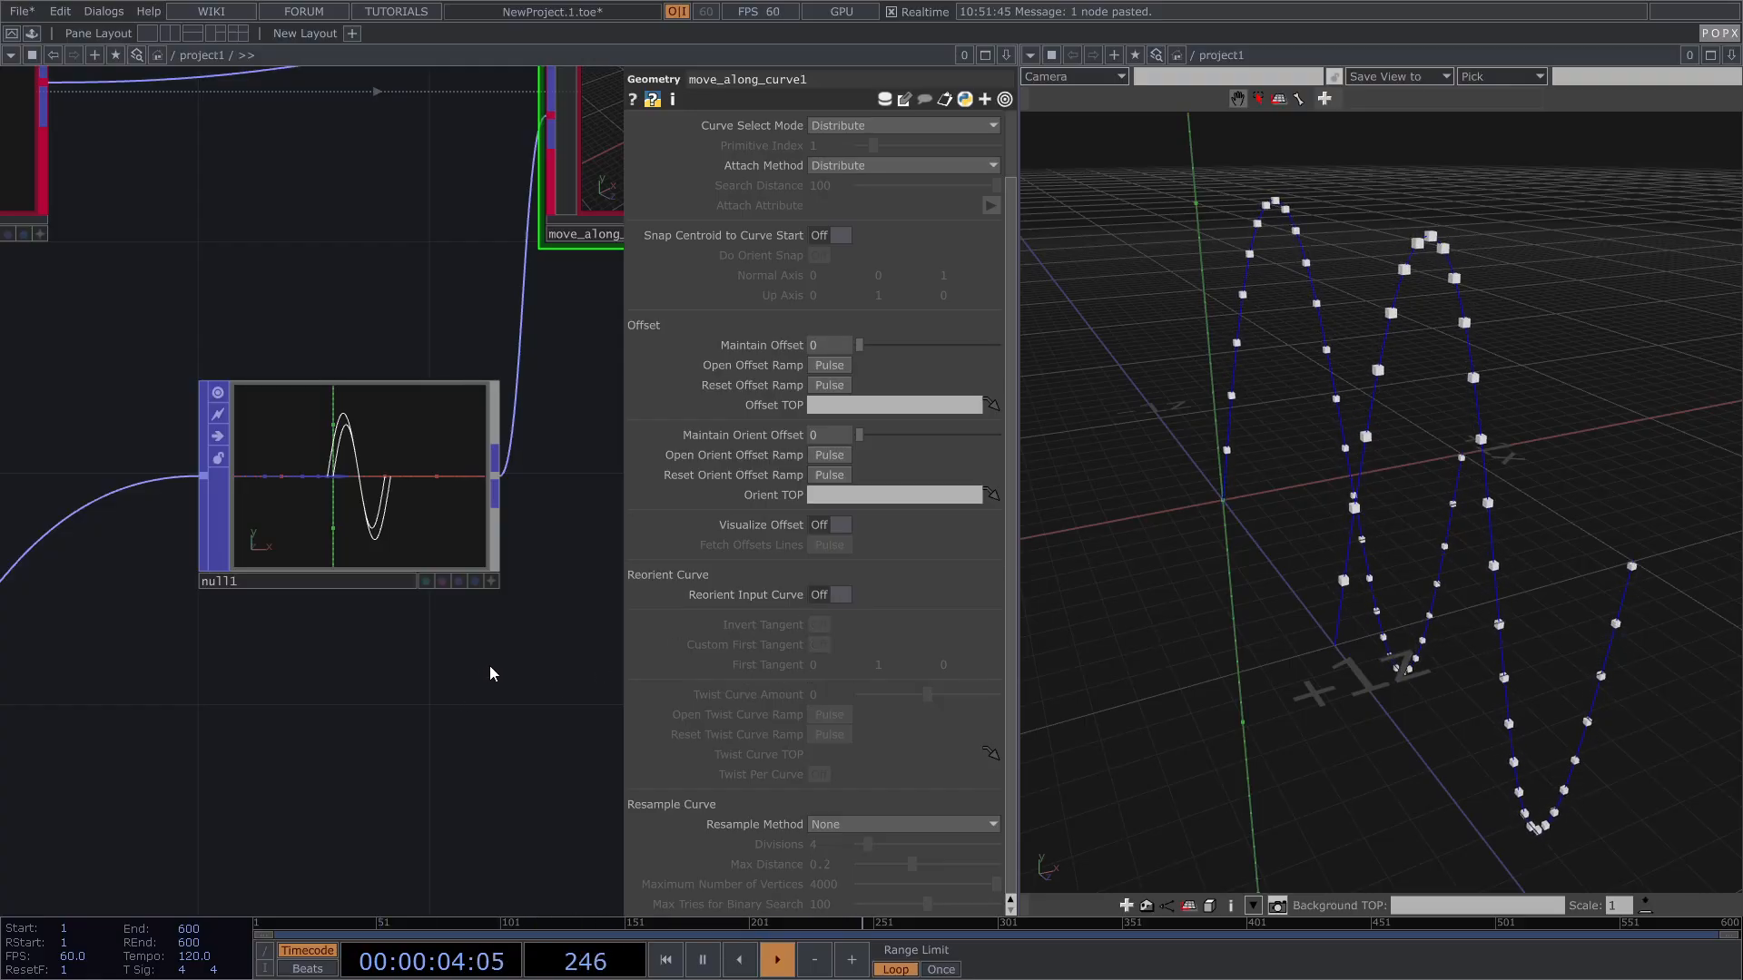
{"action": "left_click_drag", "start_coordinate": [1521, 350], "coordinate": [1359, 287]}
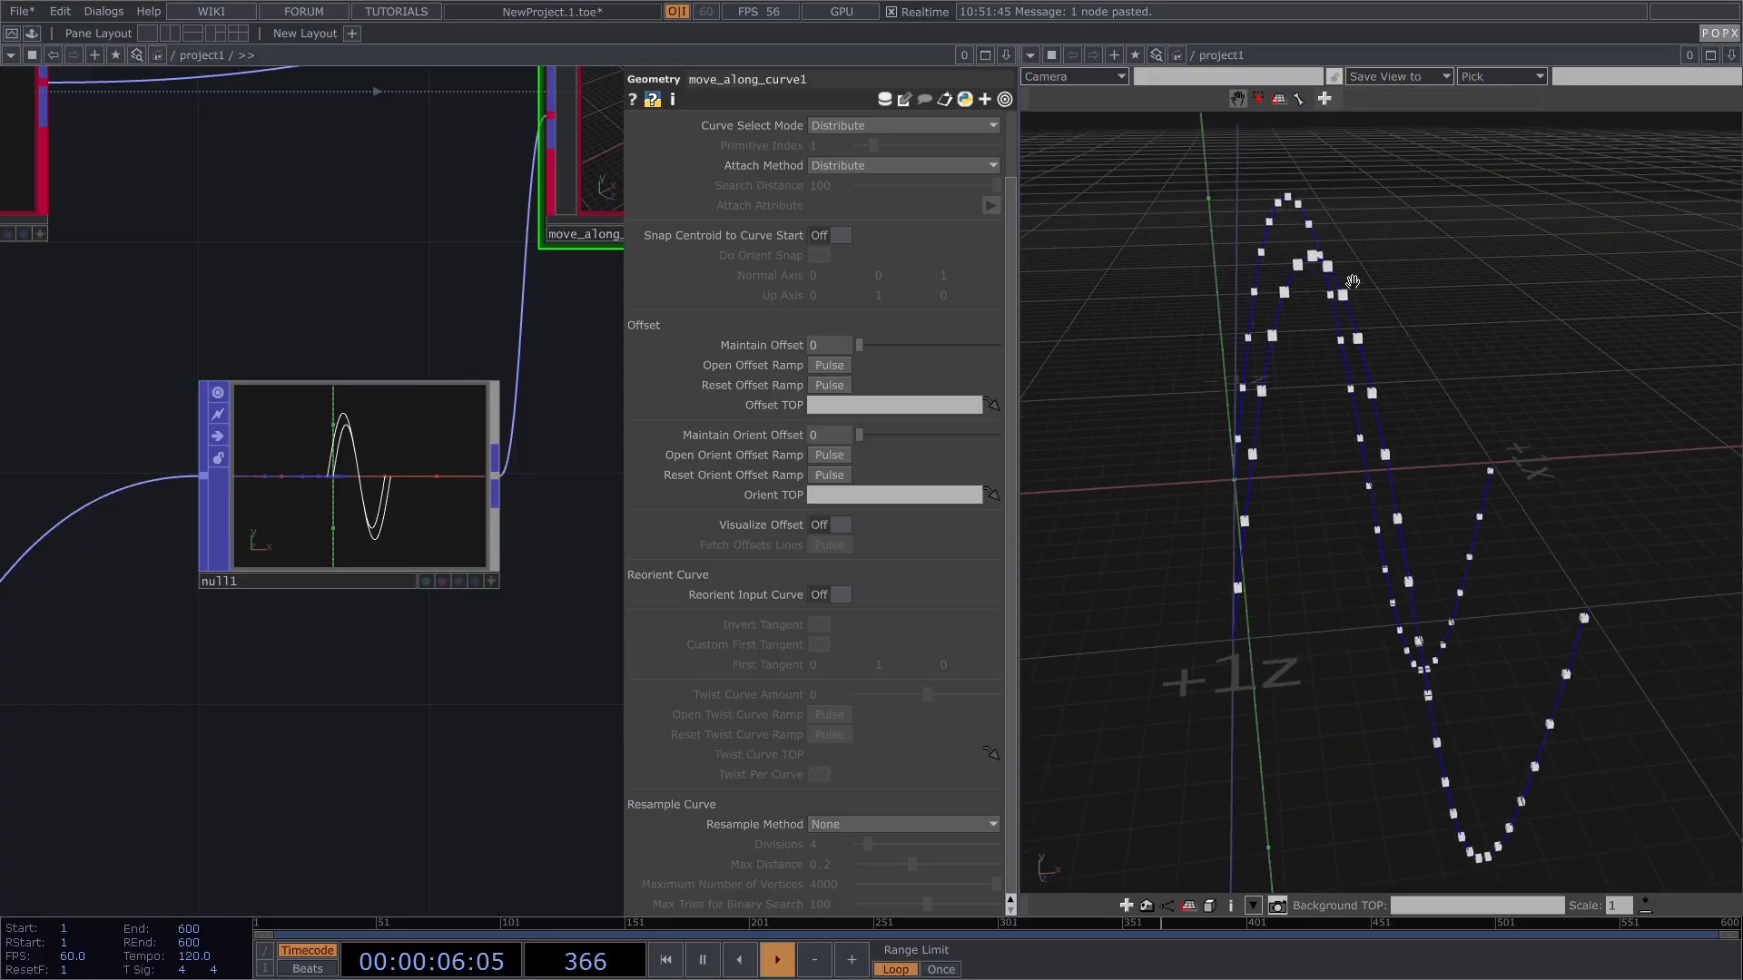
{"action": "scroll", "coordinate": [1307, 259], "scroll_direction": "up", "scroll_amount": 2}
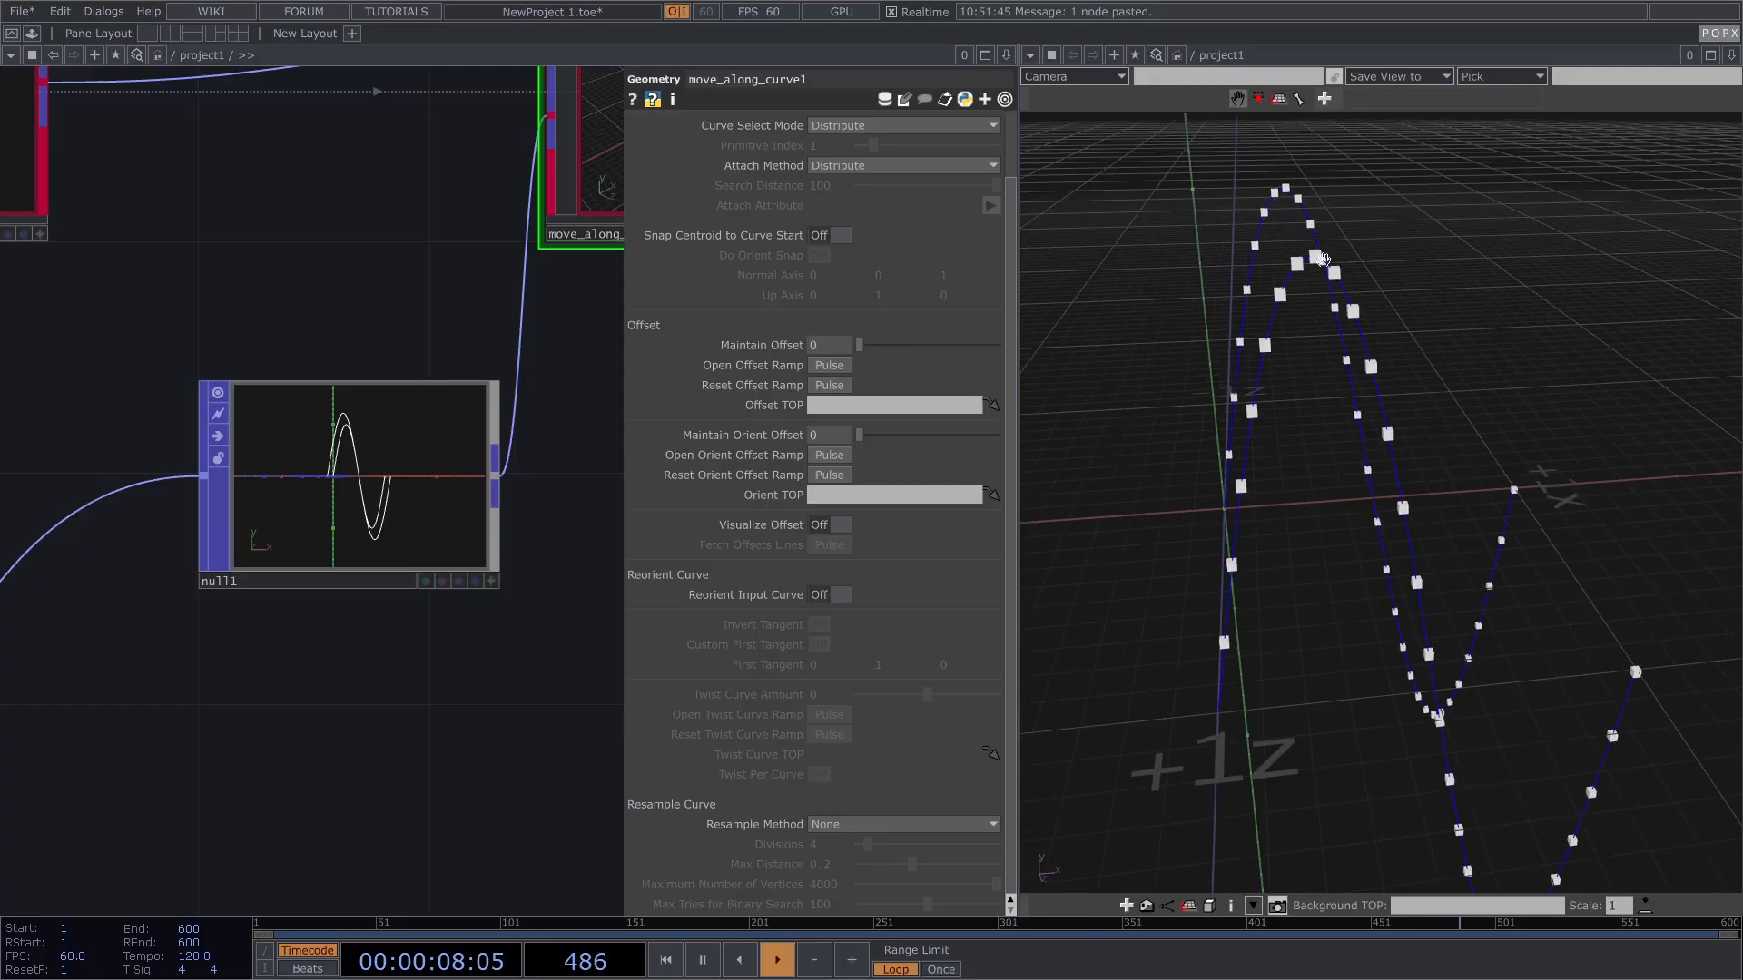
{"action": "left_click_drag", "start_coordinate": [1326, 270], "coordinate": [1399, 333]}
{"action": "scroll", "coordinate": [1402, 338], "scroll_direction": "up", "scroll_amount": 1}
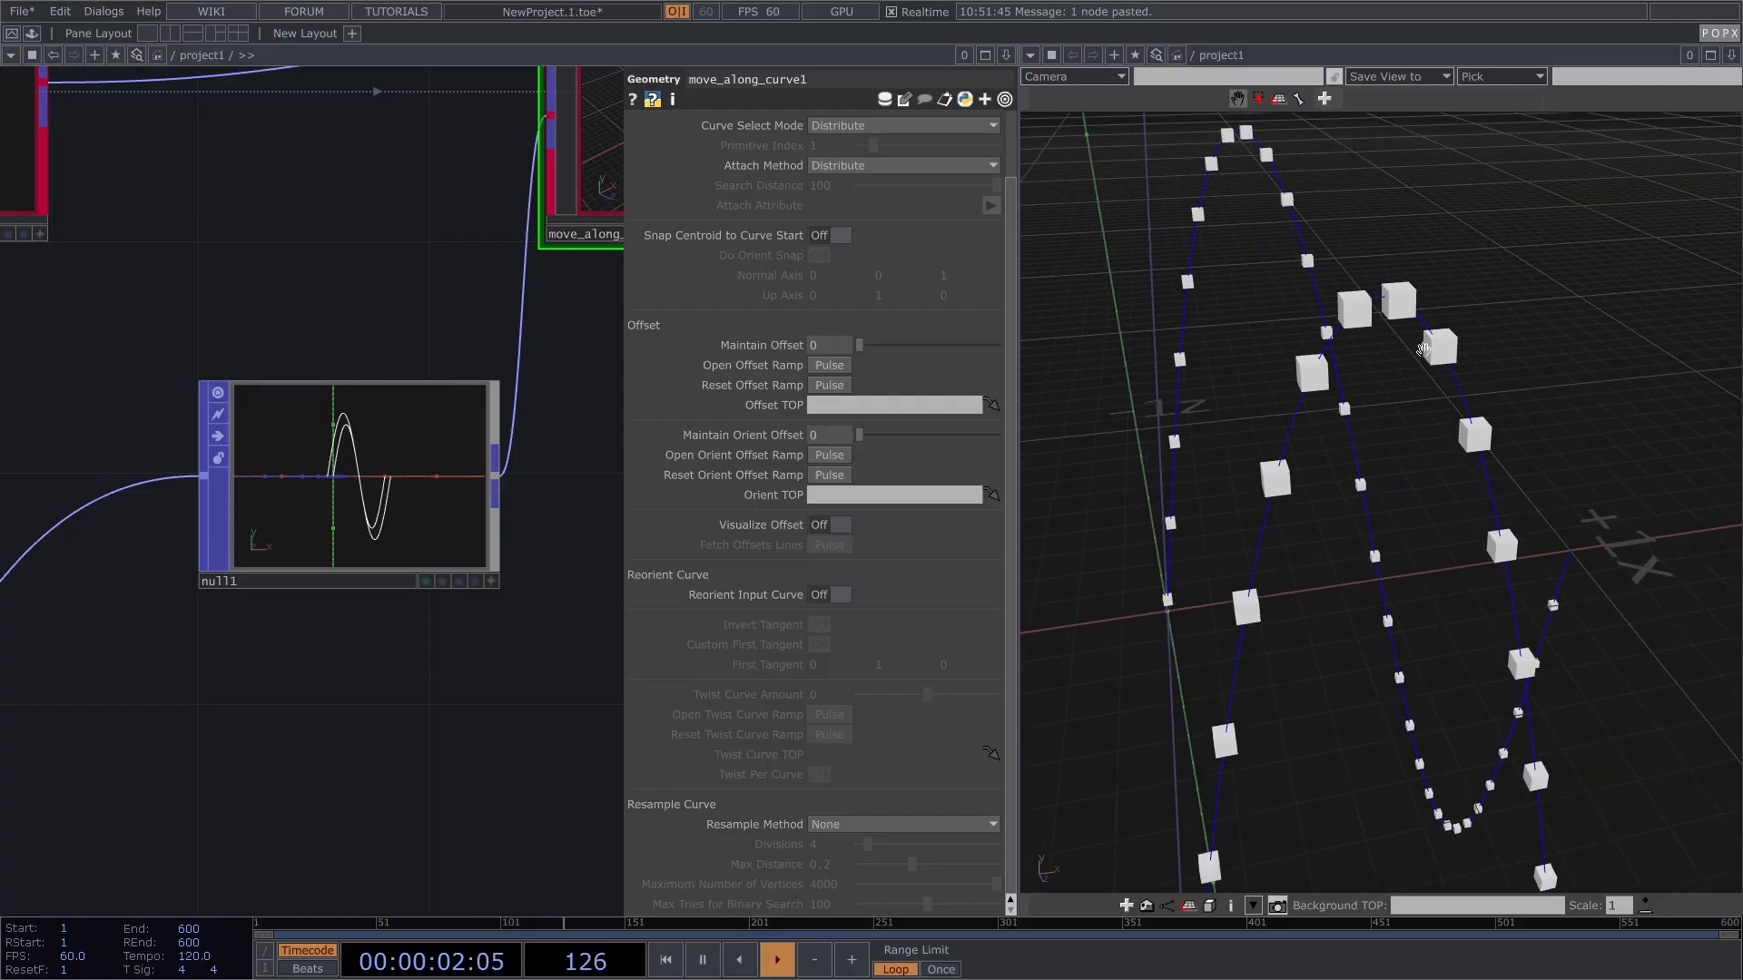
{"action": "left_click", "coordinate": [839, 596]}
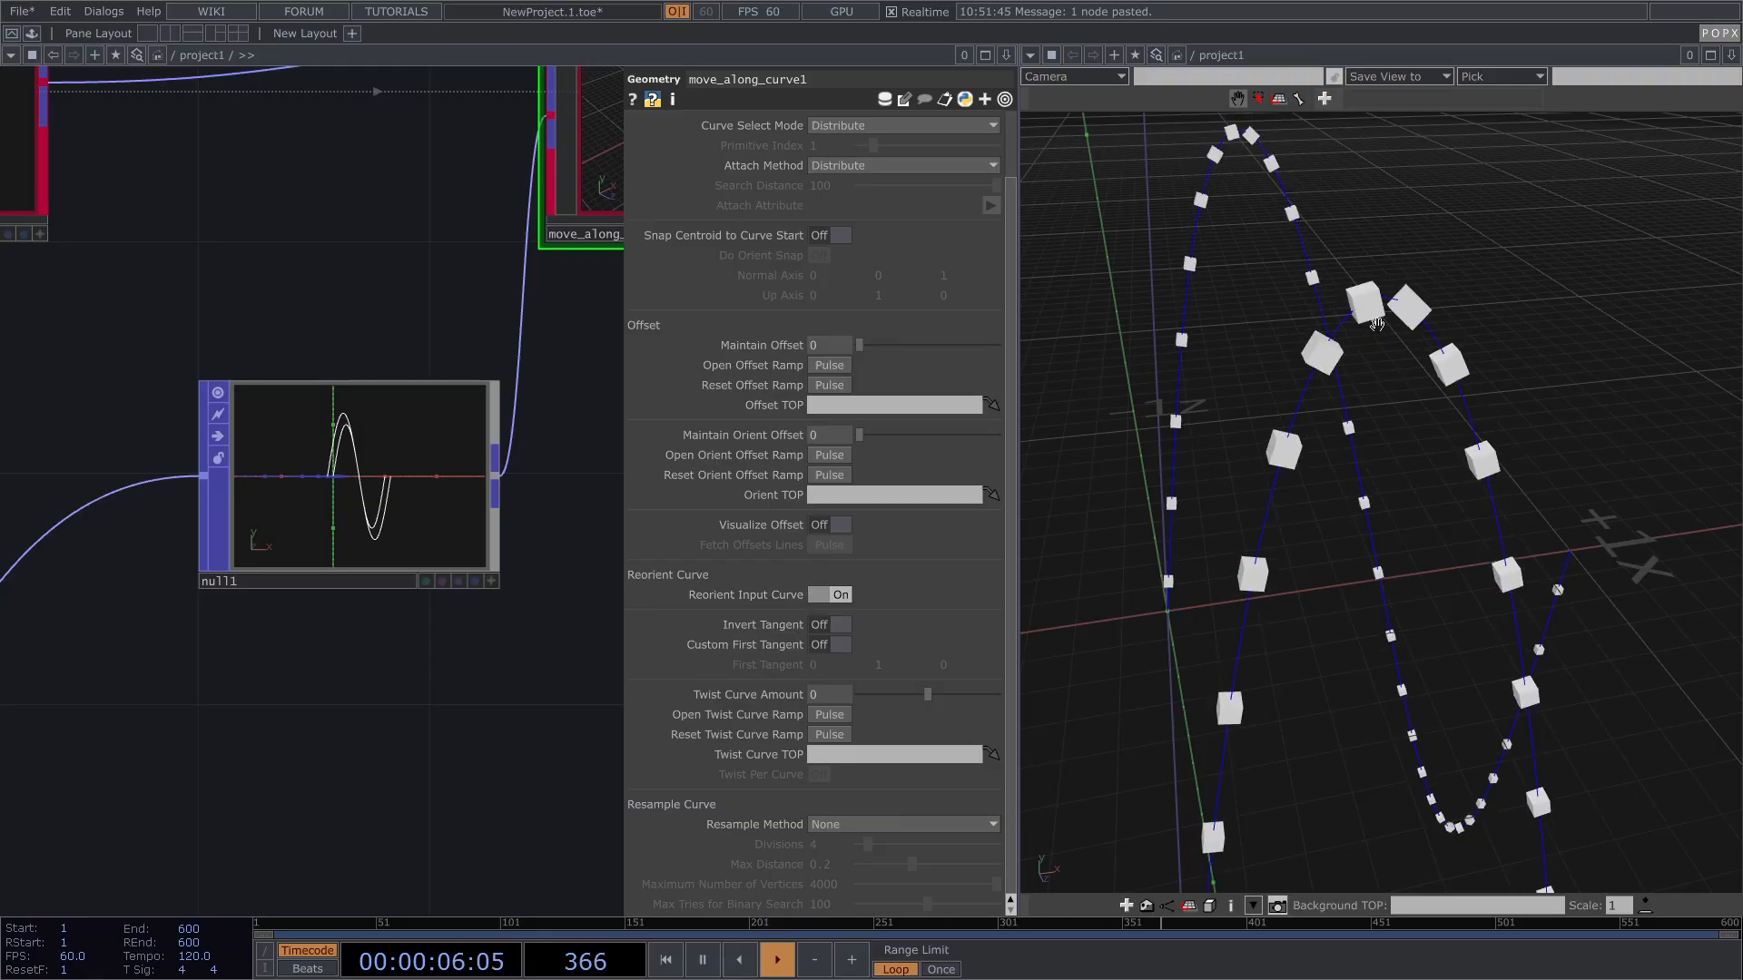
{"action": "scroll", "coordinate": [1391, 296], "scroll_direction": "up", "scroll_amount": 1}
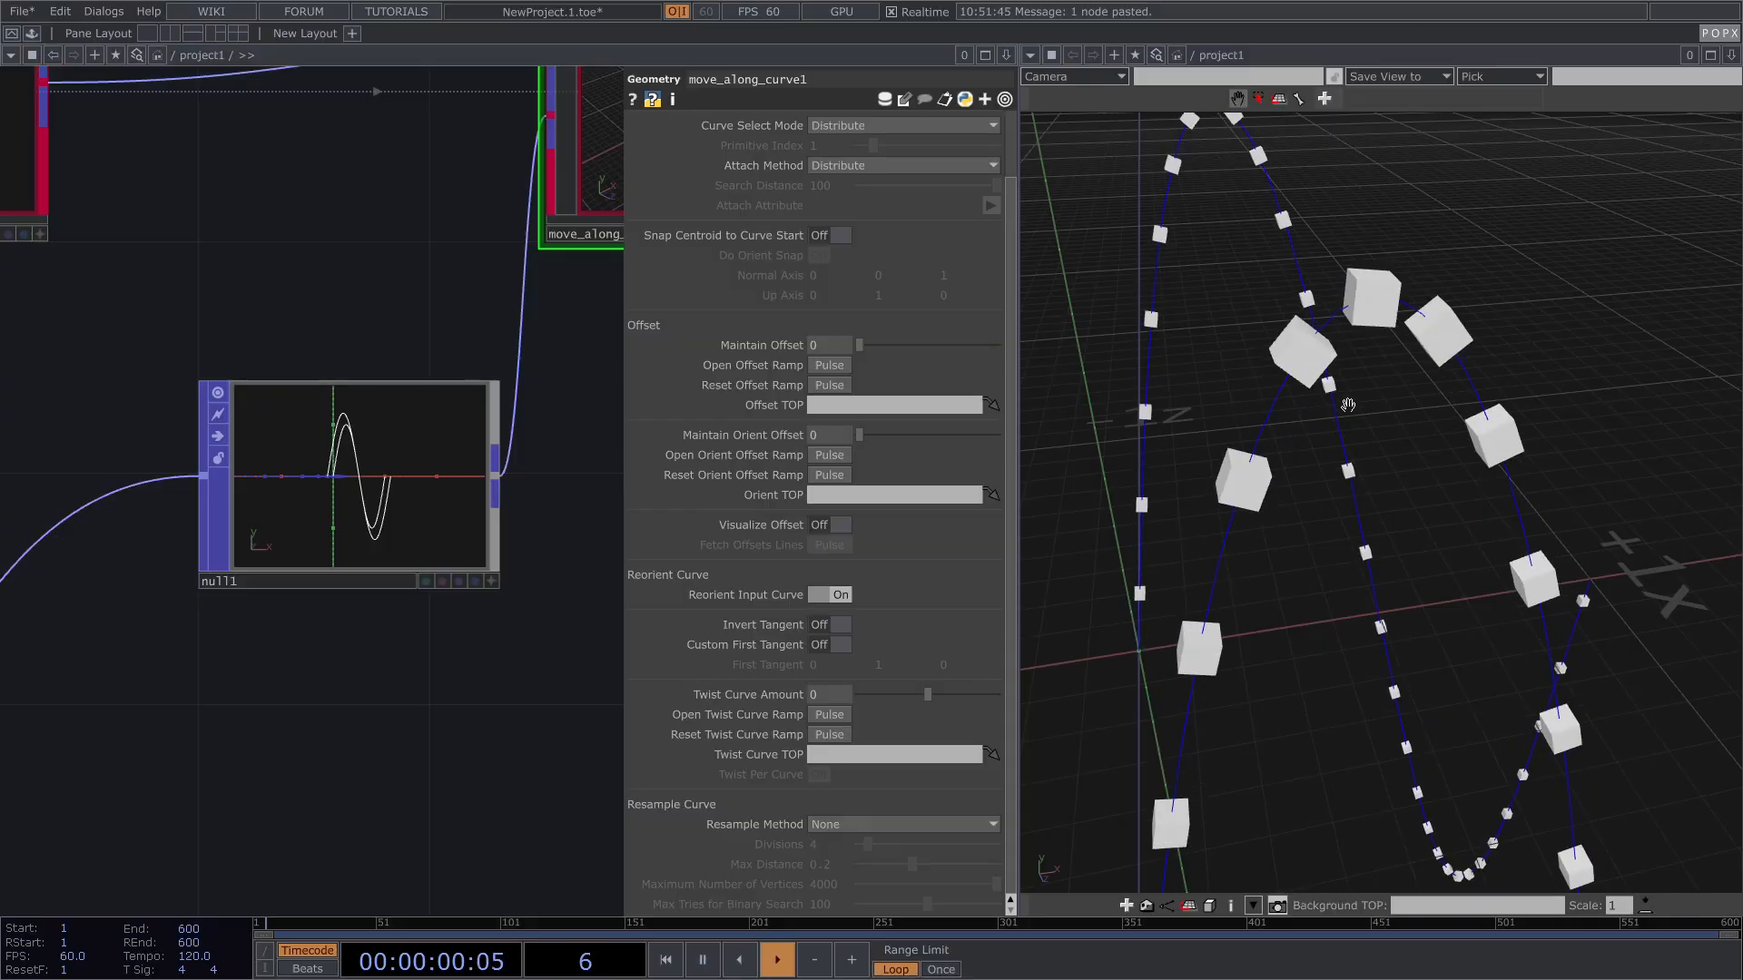
{"action": "scroll", "coordinate": [458, 449], "scroll_direction": "down", "scroll_amount": 3}
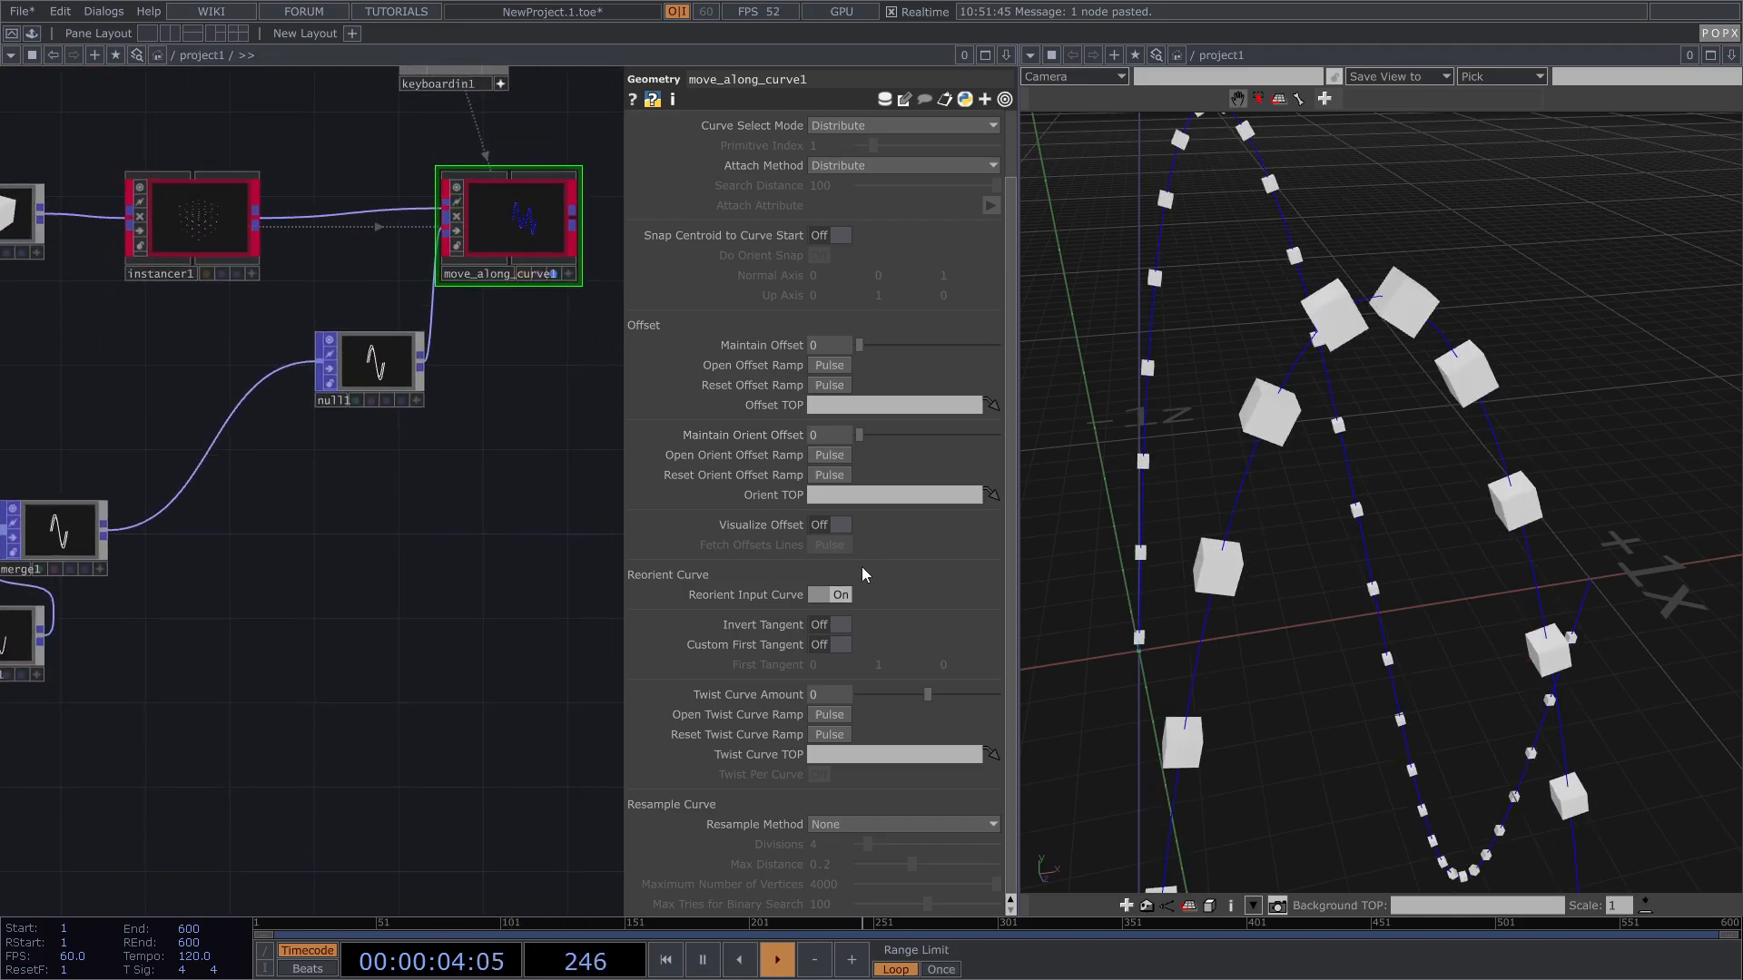
Step: Create an Orient Curve node, orient_curve1, from the POPX family and place it in the network
{"action": "key", "text": "Tab"}
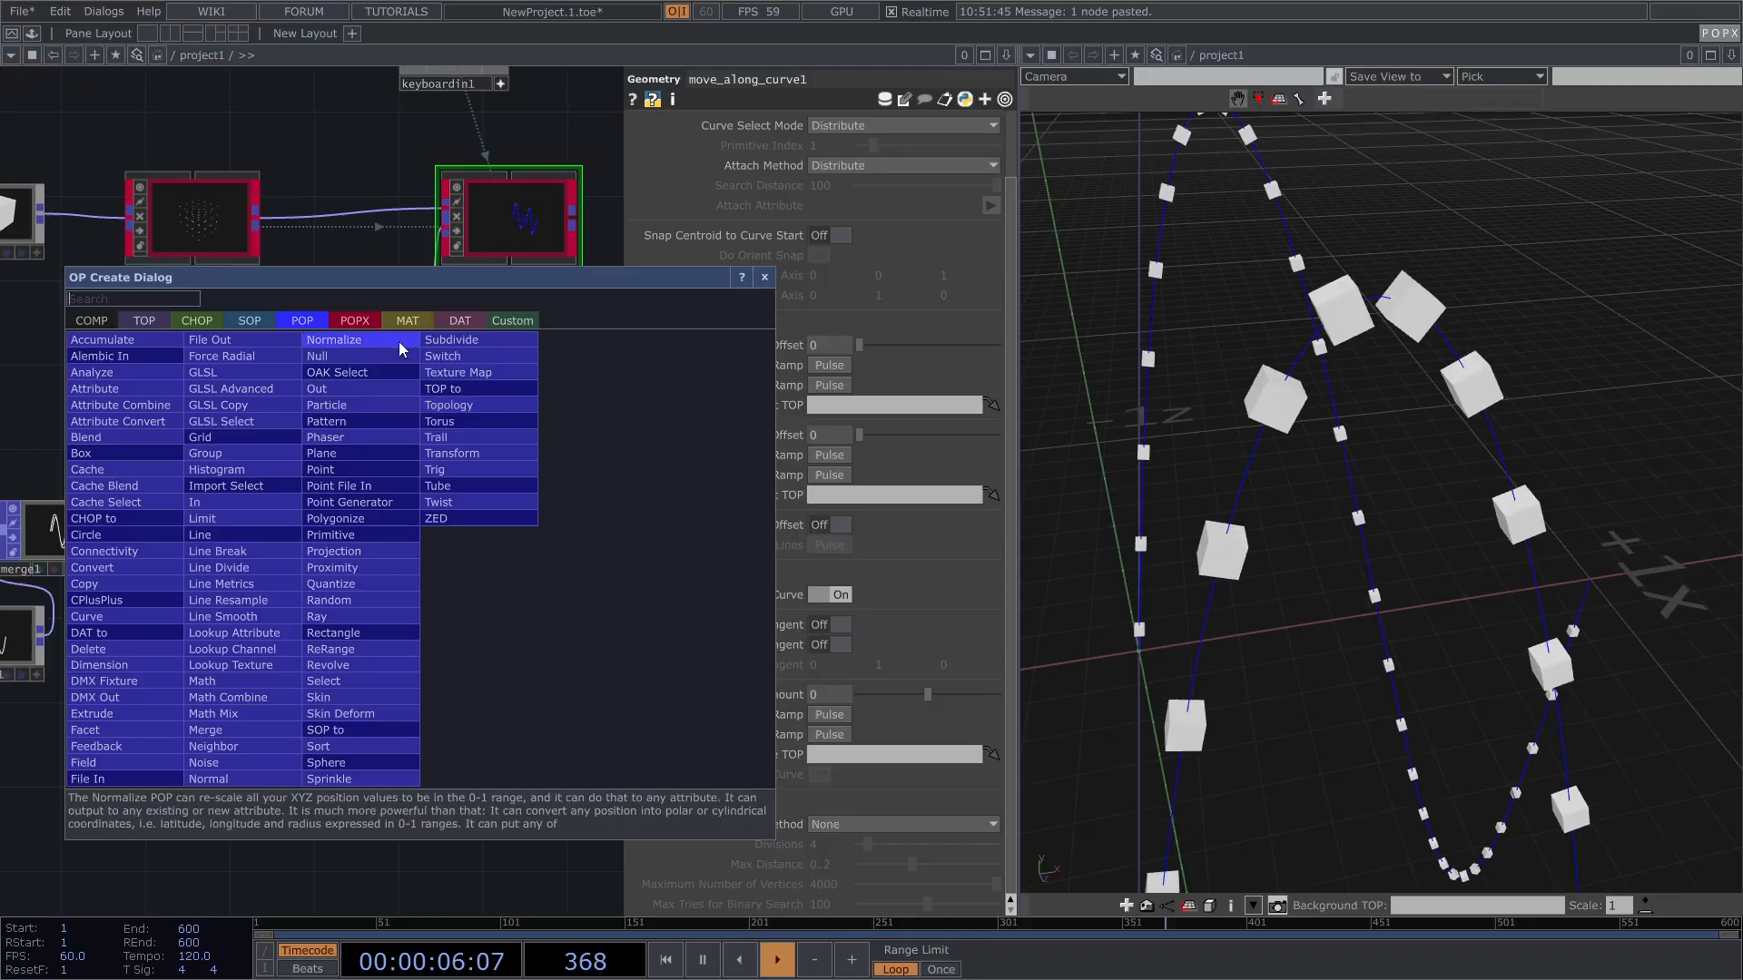
{"action": "left_click", "coordinate": [367, 325]}
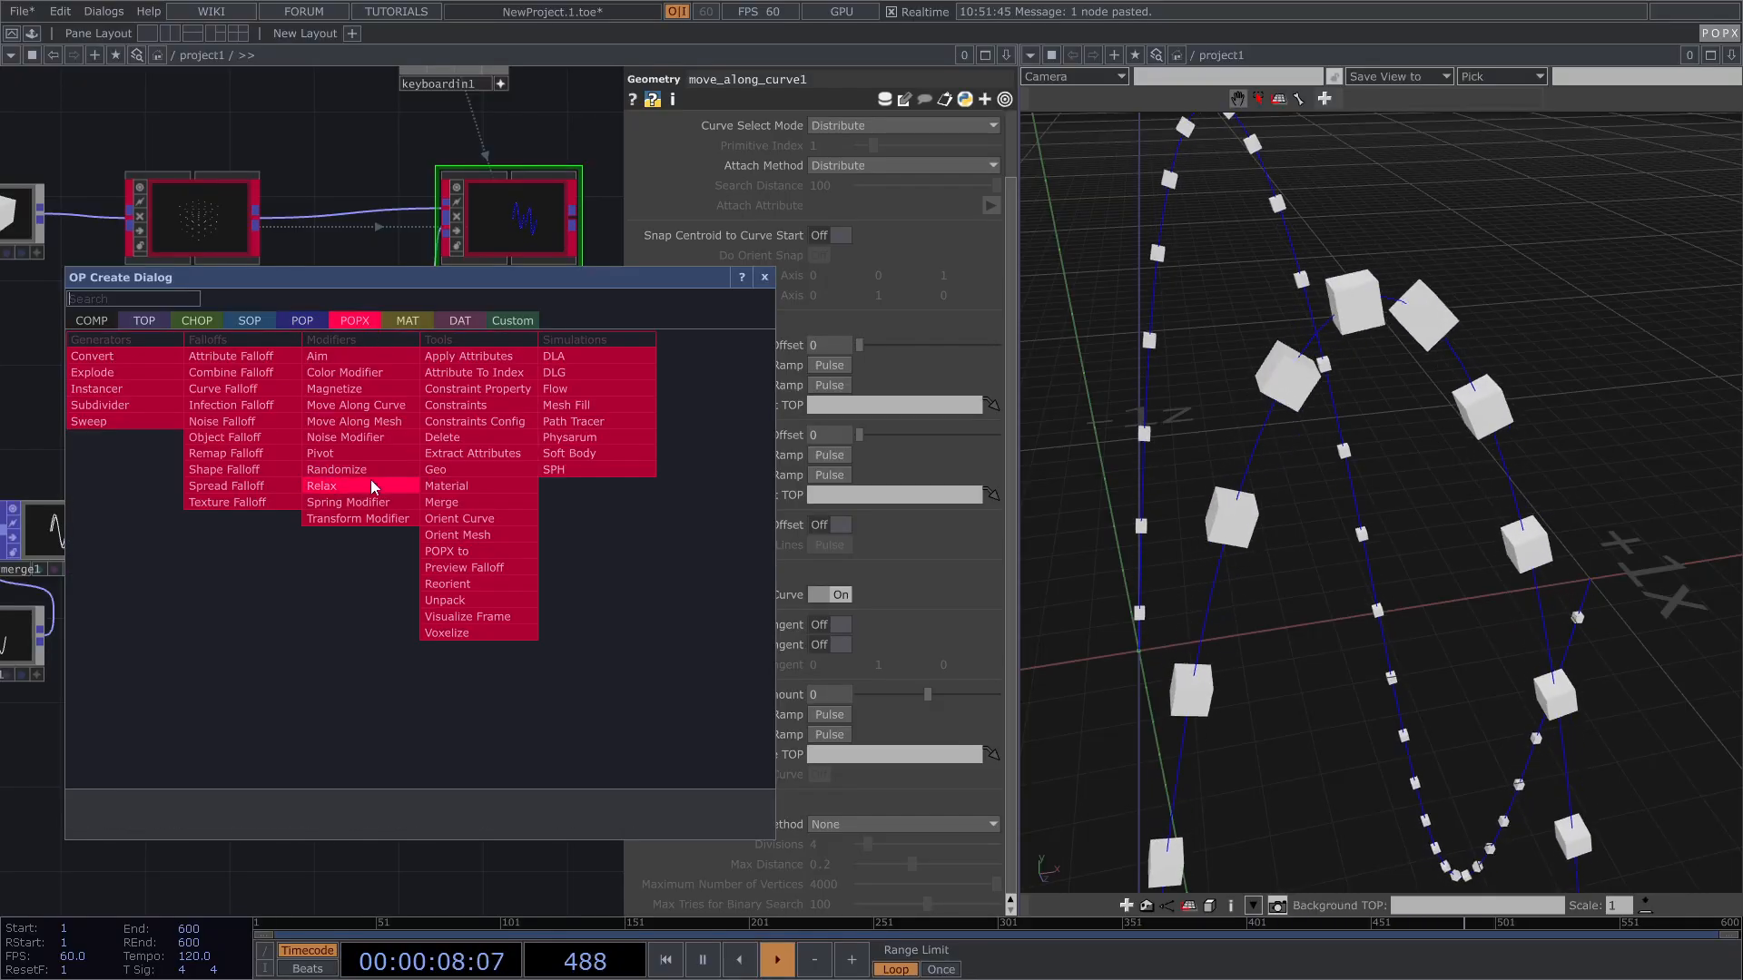
{"action": "left_click", "coordinate": [483, 530]}
{"action": "left_click", "coordinate": [451, 598]}
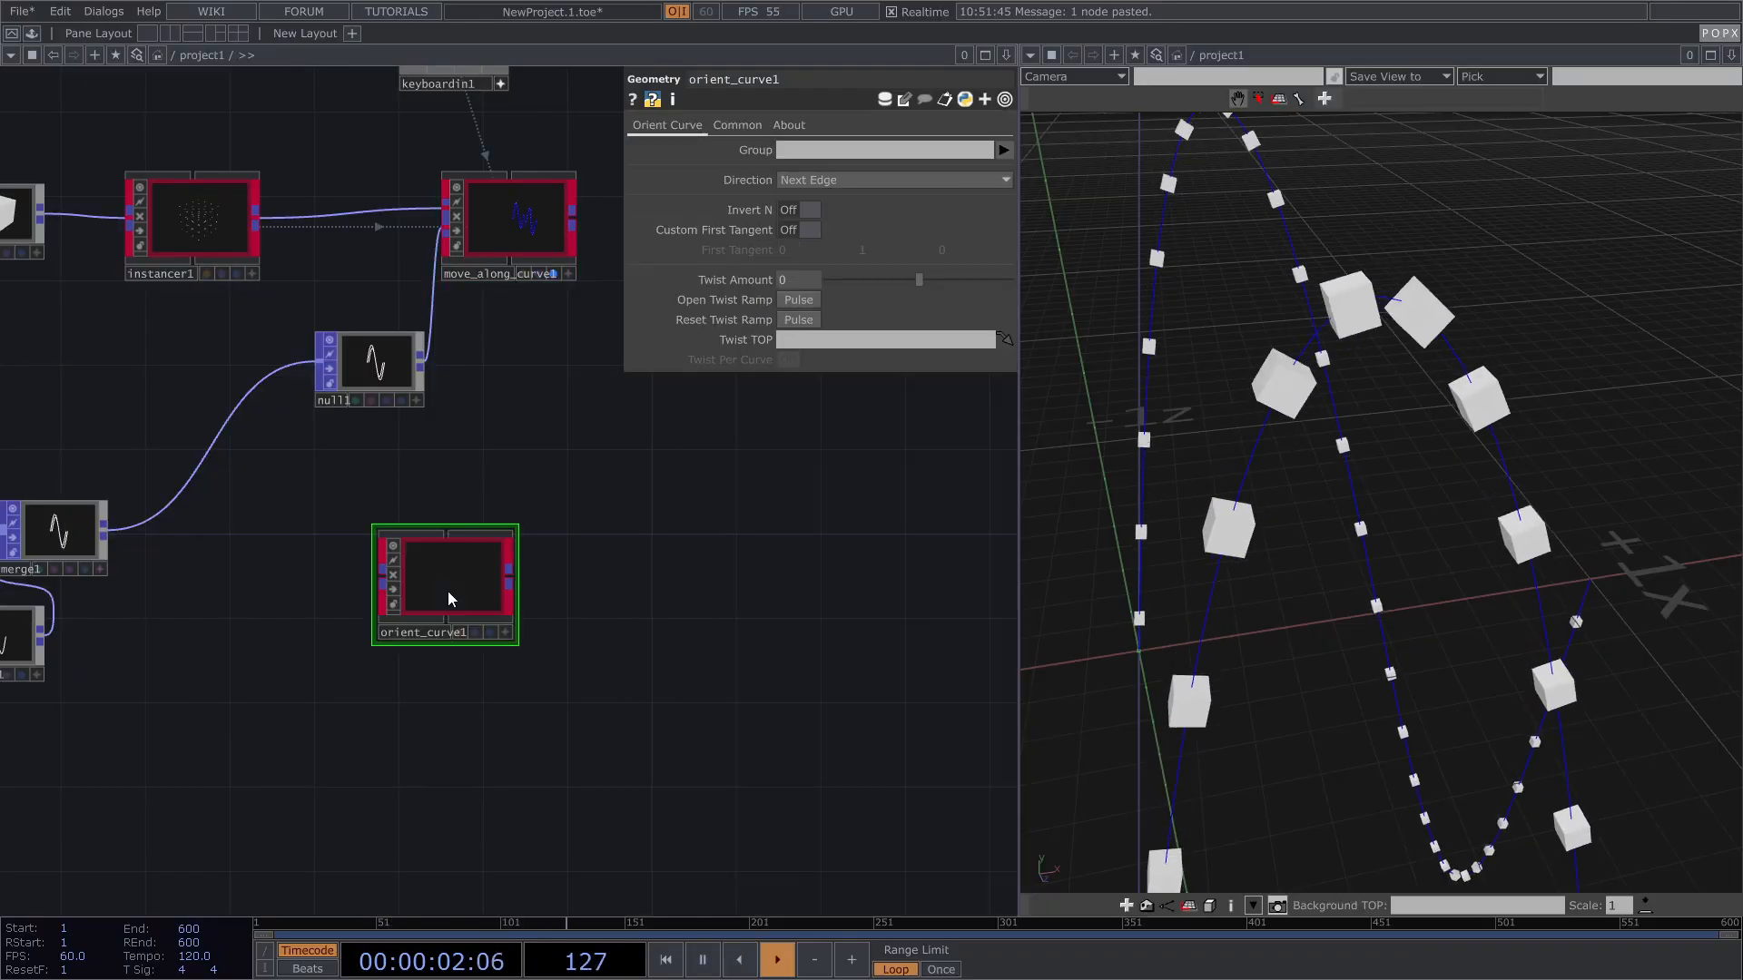
{"action": "scroll", "coordinate": [475, 576], "scroll_direction": "up", "scroll_amount": 4}
{"action": "scroll", "coordinate": [487, 583], "scroll_direction": "down", "scroll_amount": 3}
{"action": "scroll", "coordinate": [272, 590], "scroll_direction": "down", "scroll_amount": 1}
{"action": "left_click_drag", "start_coordinate": [303, 584], "coordinate": [441, 579]}
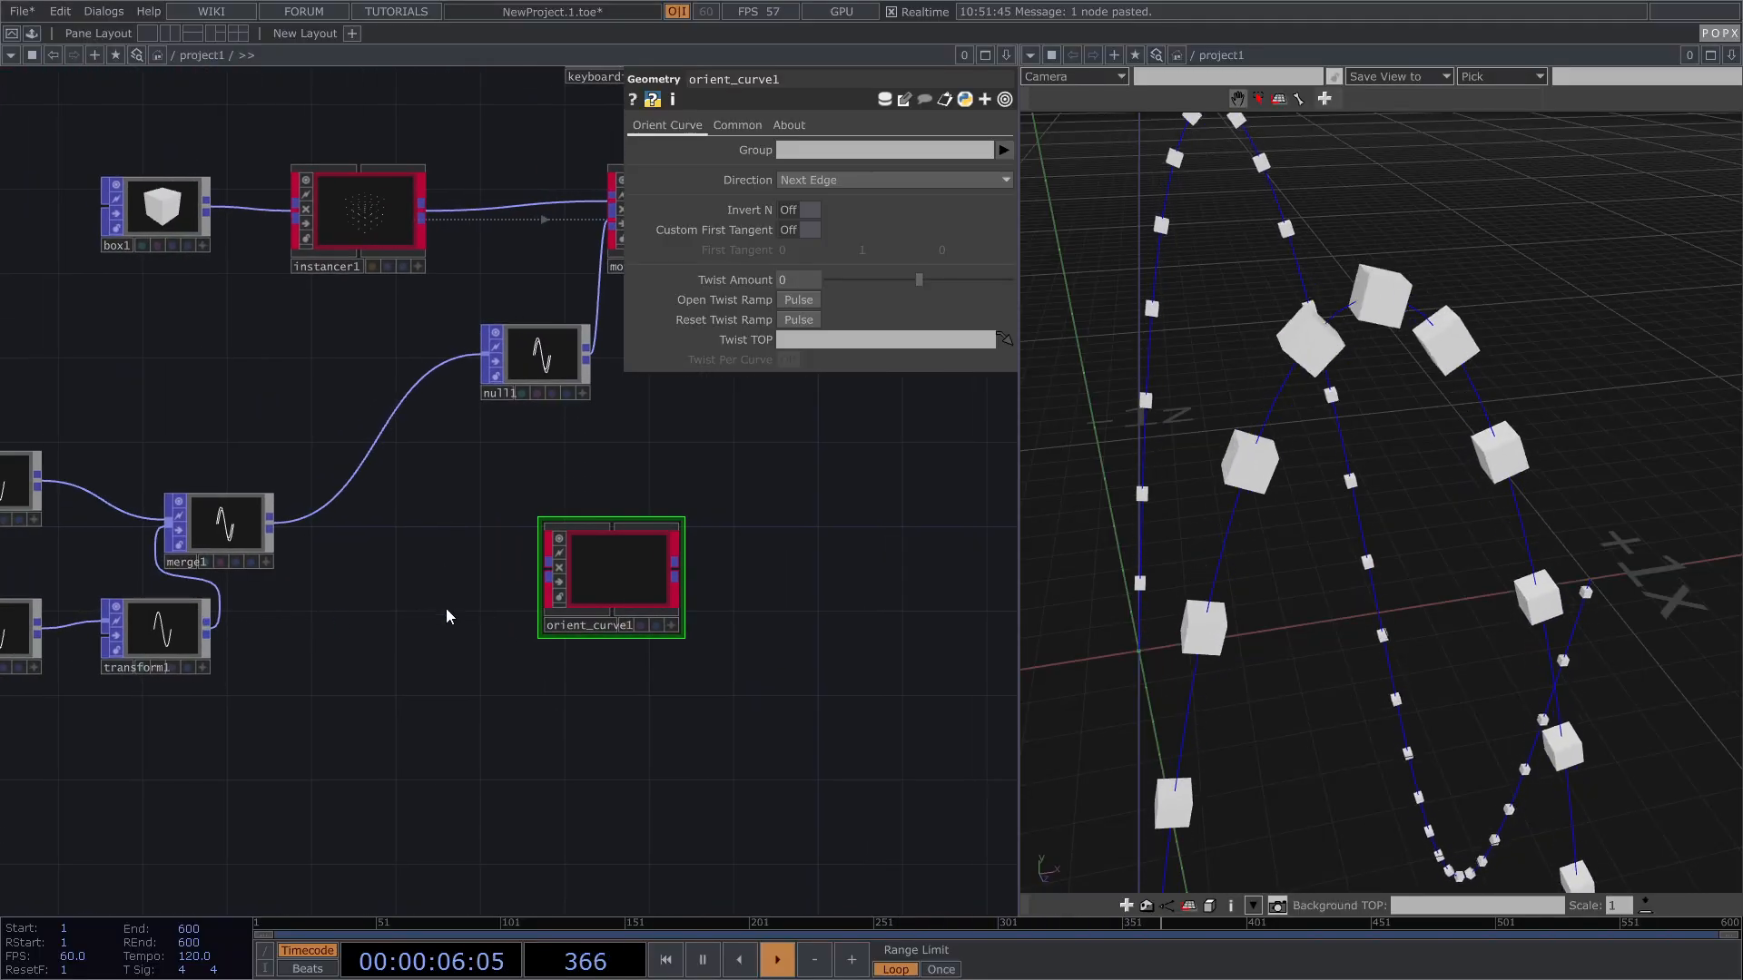
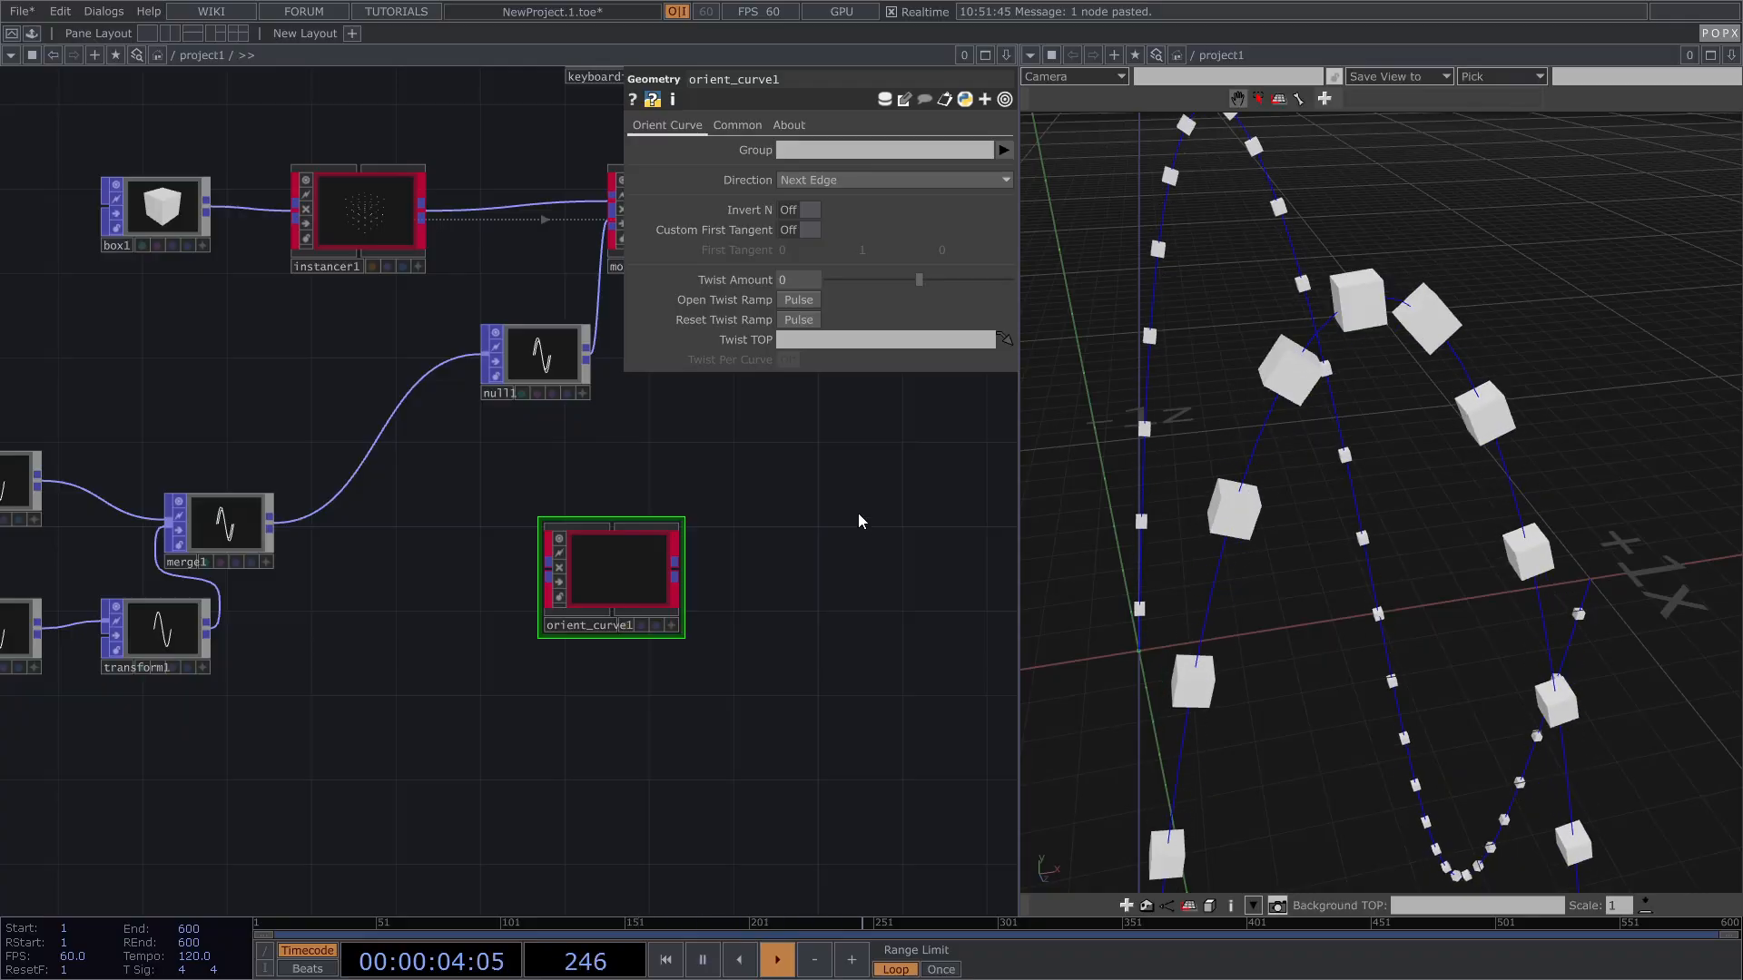
Step: Hide move_along_curve1's instanced cubes and display orient_curve1's sine curve in the viewer
{"action": "left_click_drag", "start_coordinate": [781, 549], "coordinate": [590, 691]}
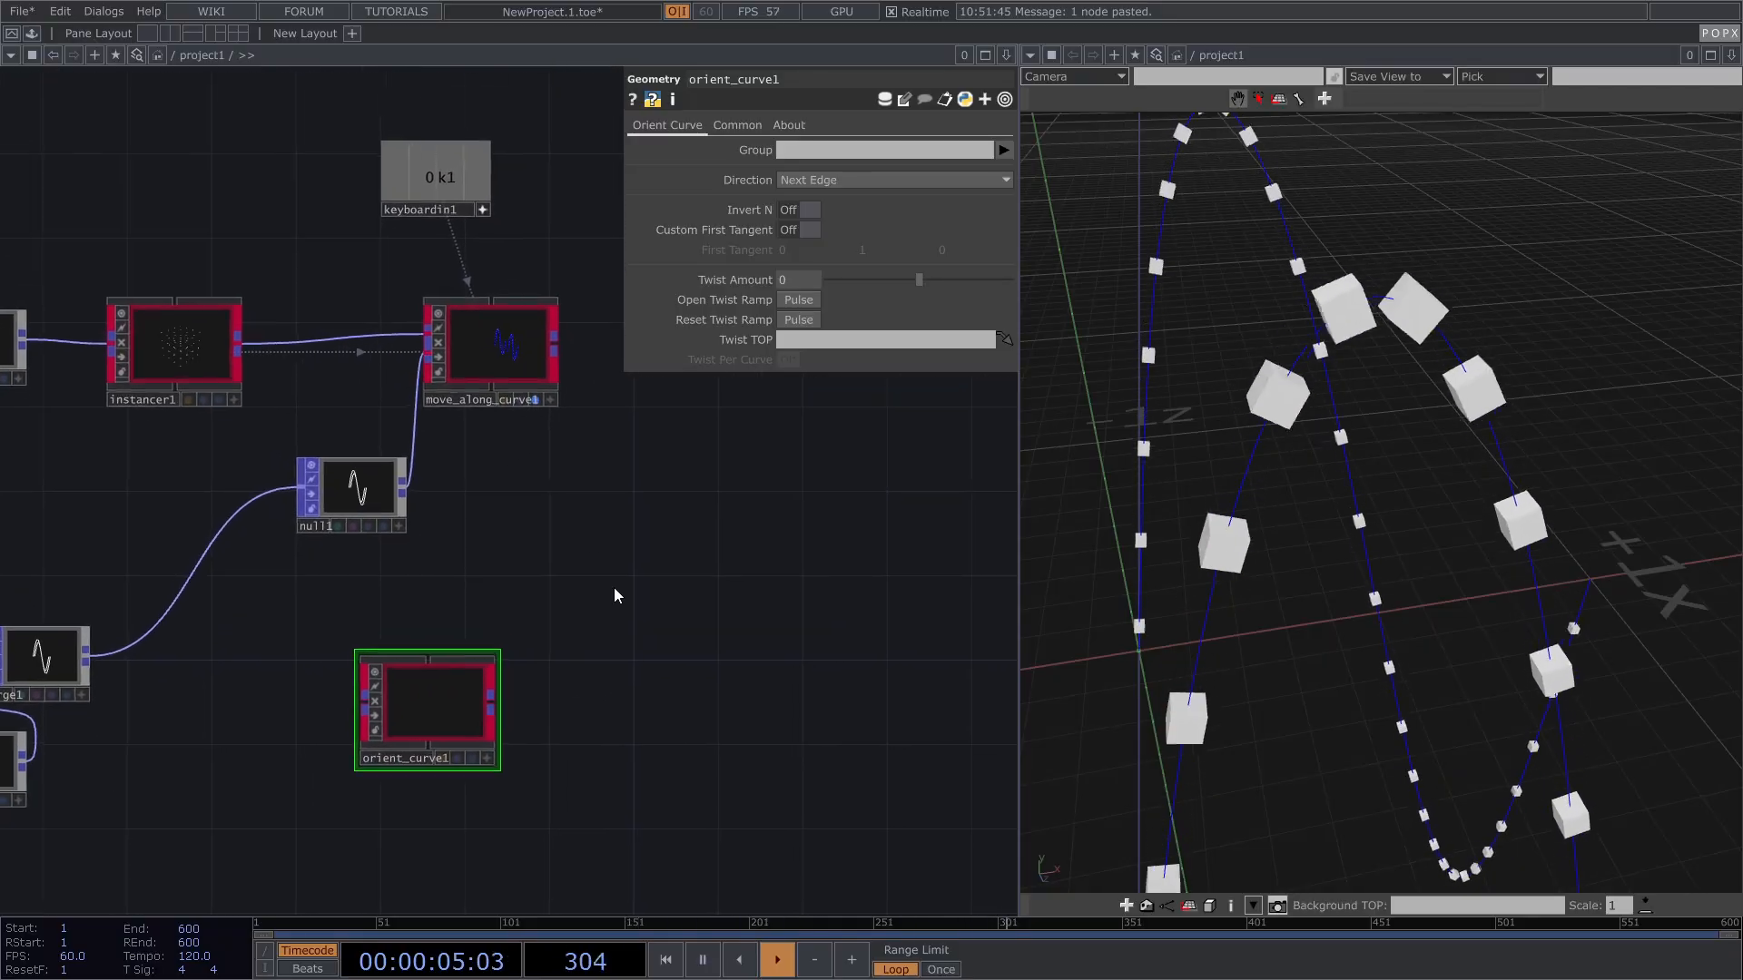
{"action": "left_click", "coordinate": [530, 411]}
{"action": "left_click_drag", "start_coordinate": [613, 557], "coordinate": [661, 475]}
{"action": "key", "text": "p"}
{"action": "left_click_drag", "start_coordinate": [778, 602], "coordinate": [851, 491]}
{"action": "left_click_drag", "start_coordinate": [564, 525], "coordinate": [564, 545]}
{"action": "left_click_drag", "start_coordinate": [203, 615], "coordinate": [354, 586]}
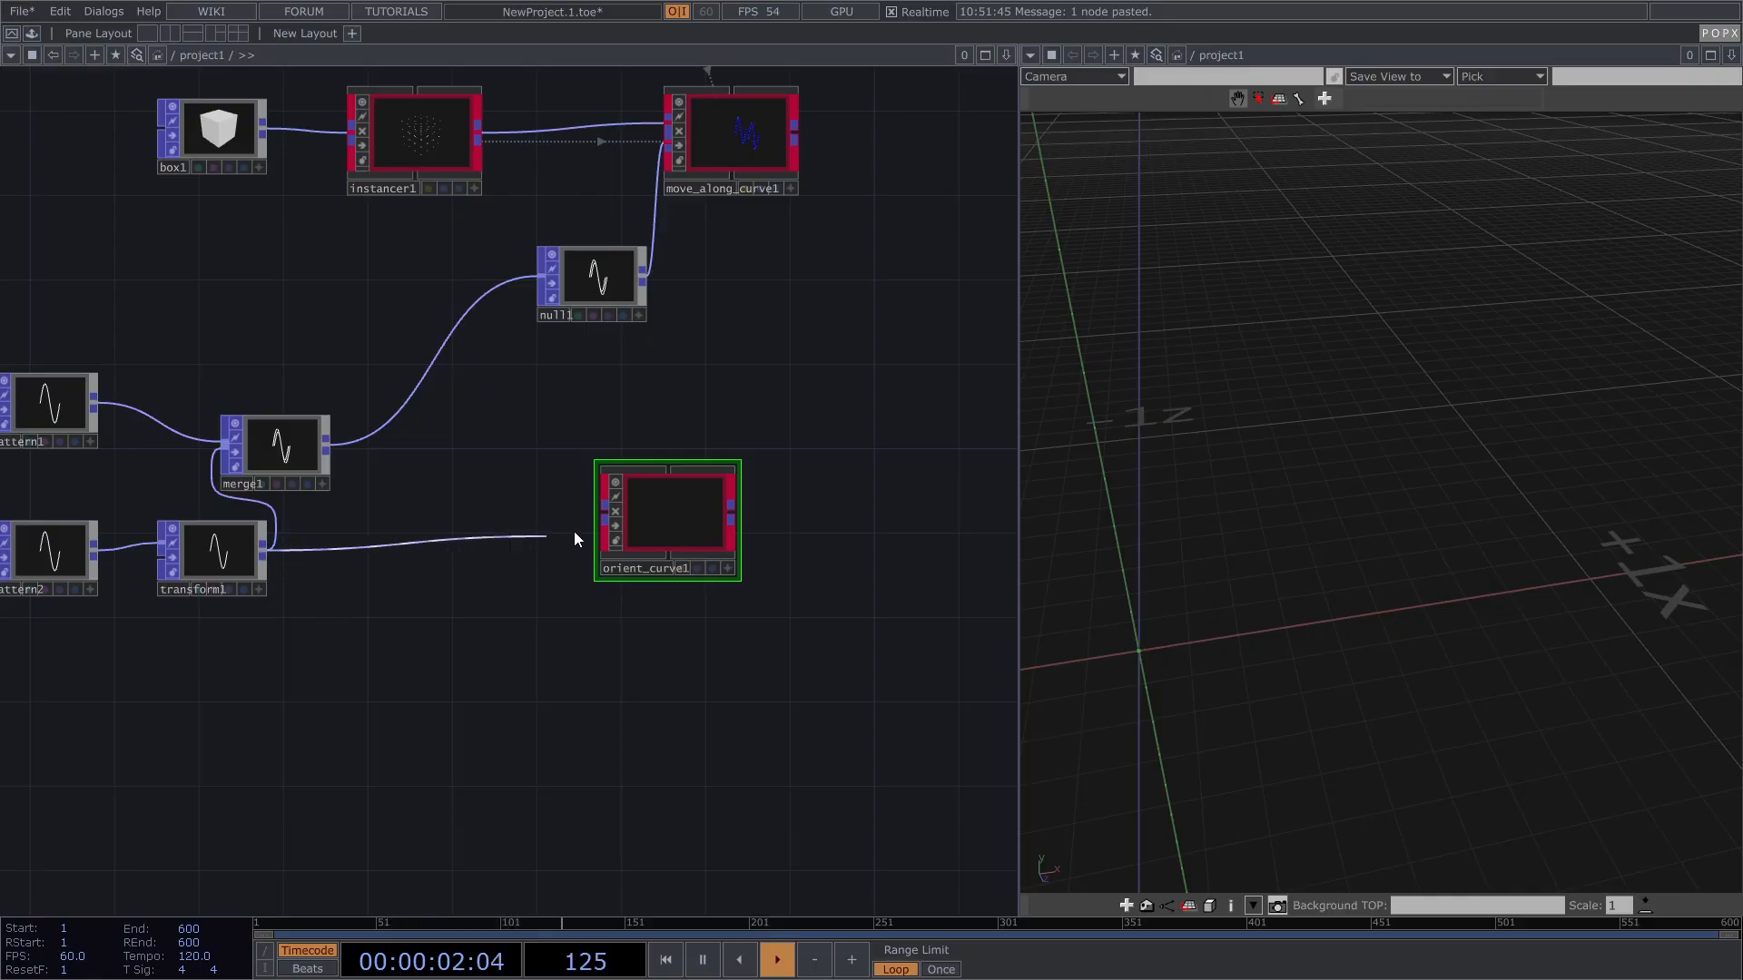
{"action": "scroll", "coordinate": [695, 553], "scroll_direction": "up", "scroll_amount": 8}
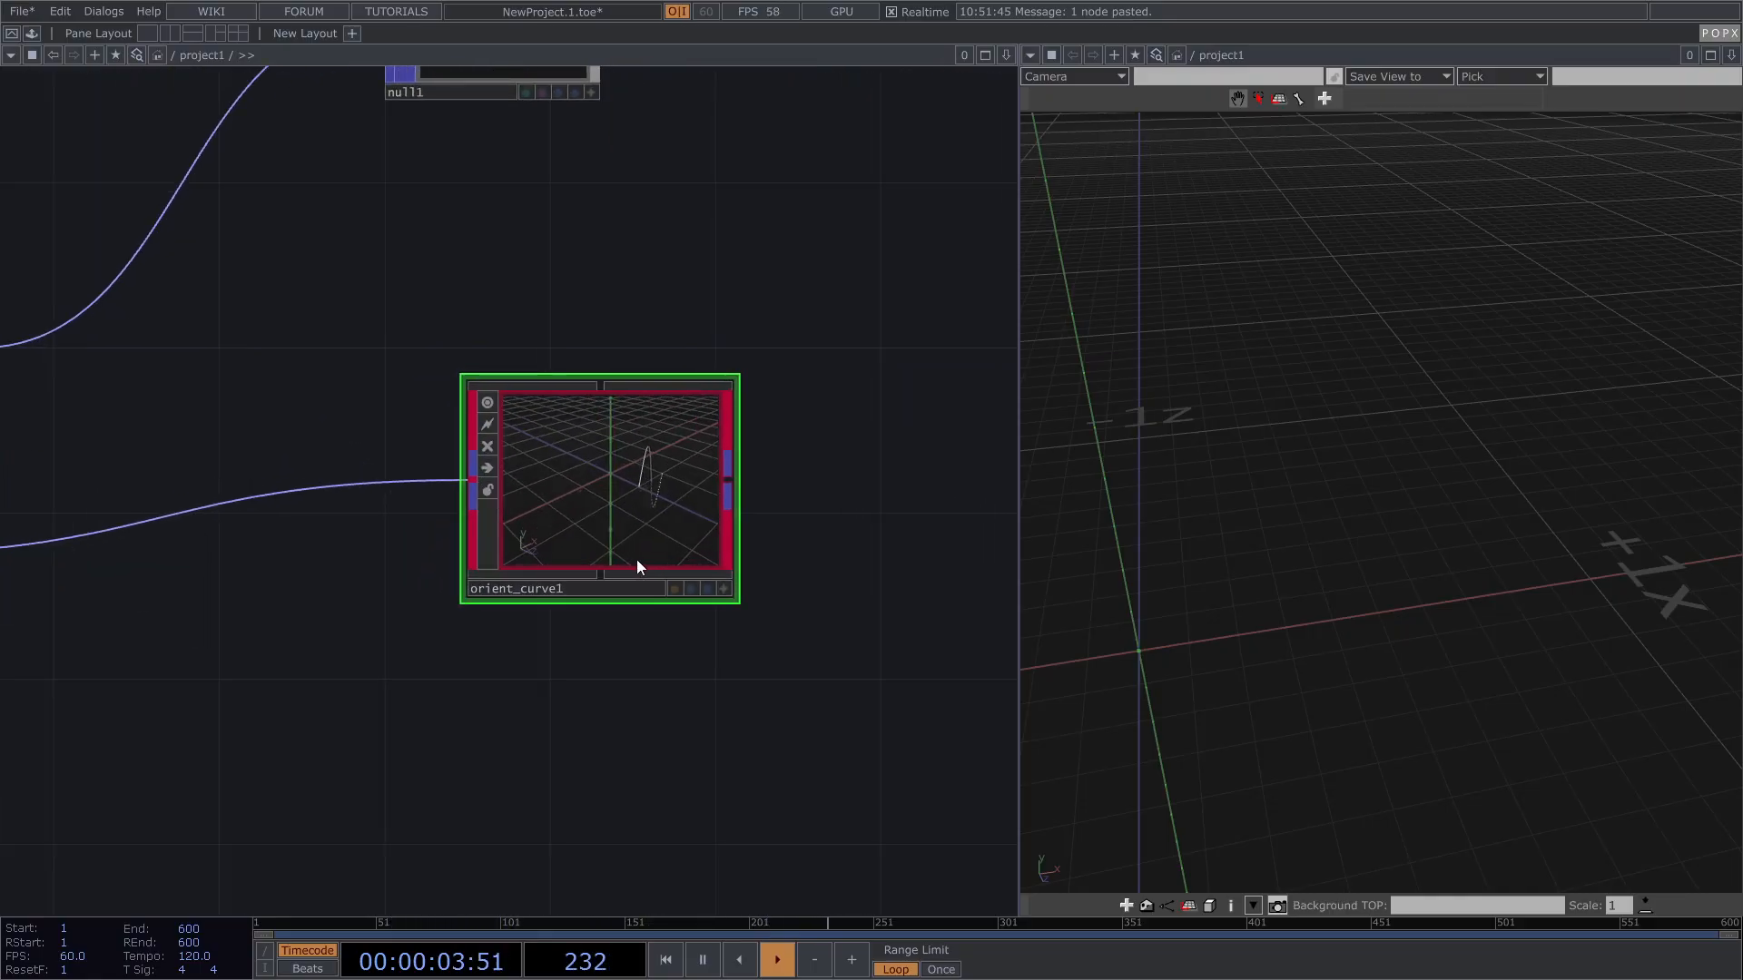
{"action": "left_click", "coordinate": [800, 622]}
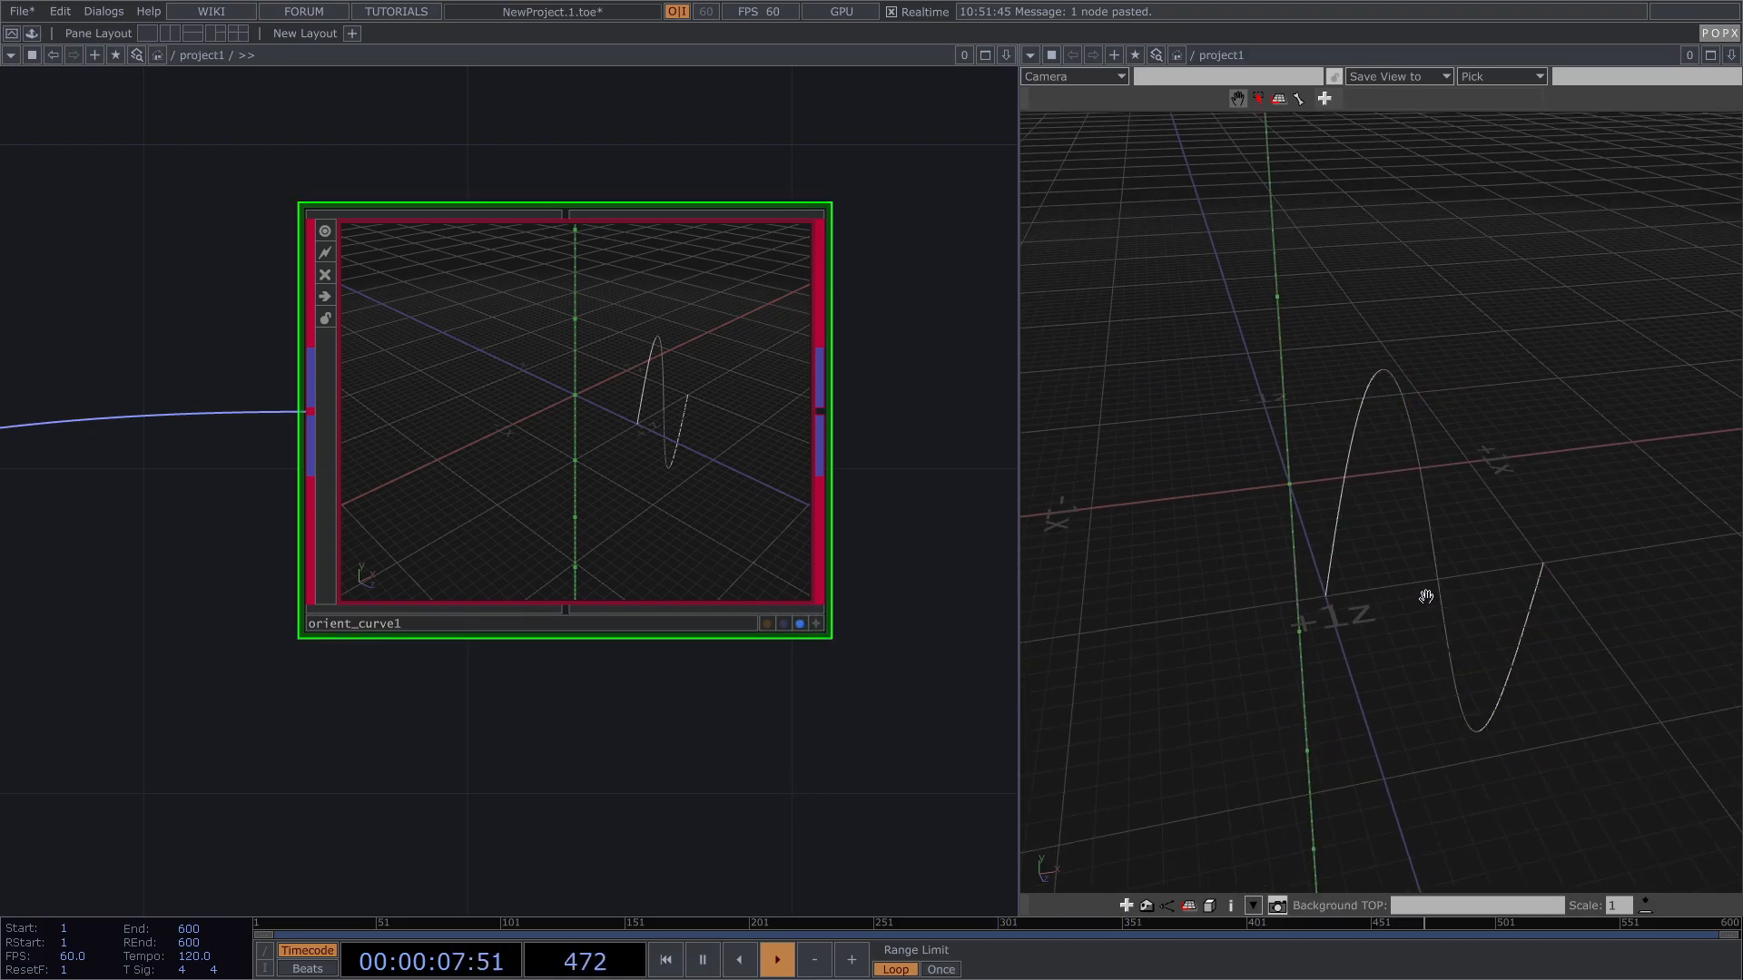
{"action": "scroll", "coordinate": [603, 610], "scroll_direction": "down", "scroll_amount": 10}
{"action": "scroll", "coordinate": [568, 673], "scroll_direction": "down", "scroll_amount": 2}
{"action": "scroll", "coordinate": [568, 667], "scroll_direction": "up", "scroll_amount": 5}
{"action": "scroll", "coordinate": [592, 630], "scroll_direction": "up", "scroll_amount": 2}
Step: Add a Visualize Frame node, visualize_frame1, fed from orient_curve1's output
{"action": "key", "text": "Tab"}
{"action": "type", "text": "v"}
{"action": "left_click", "coordinate": [647, 694]}
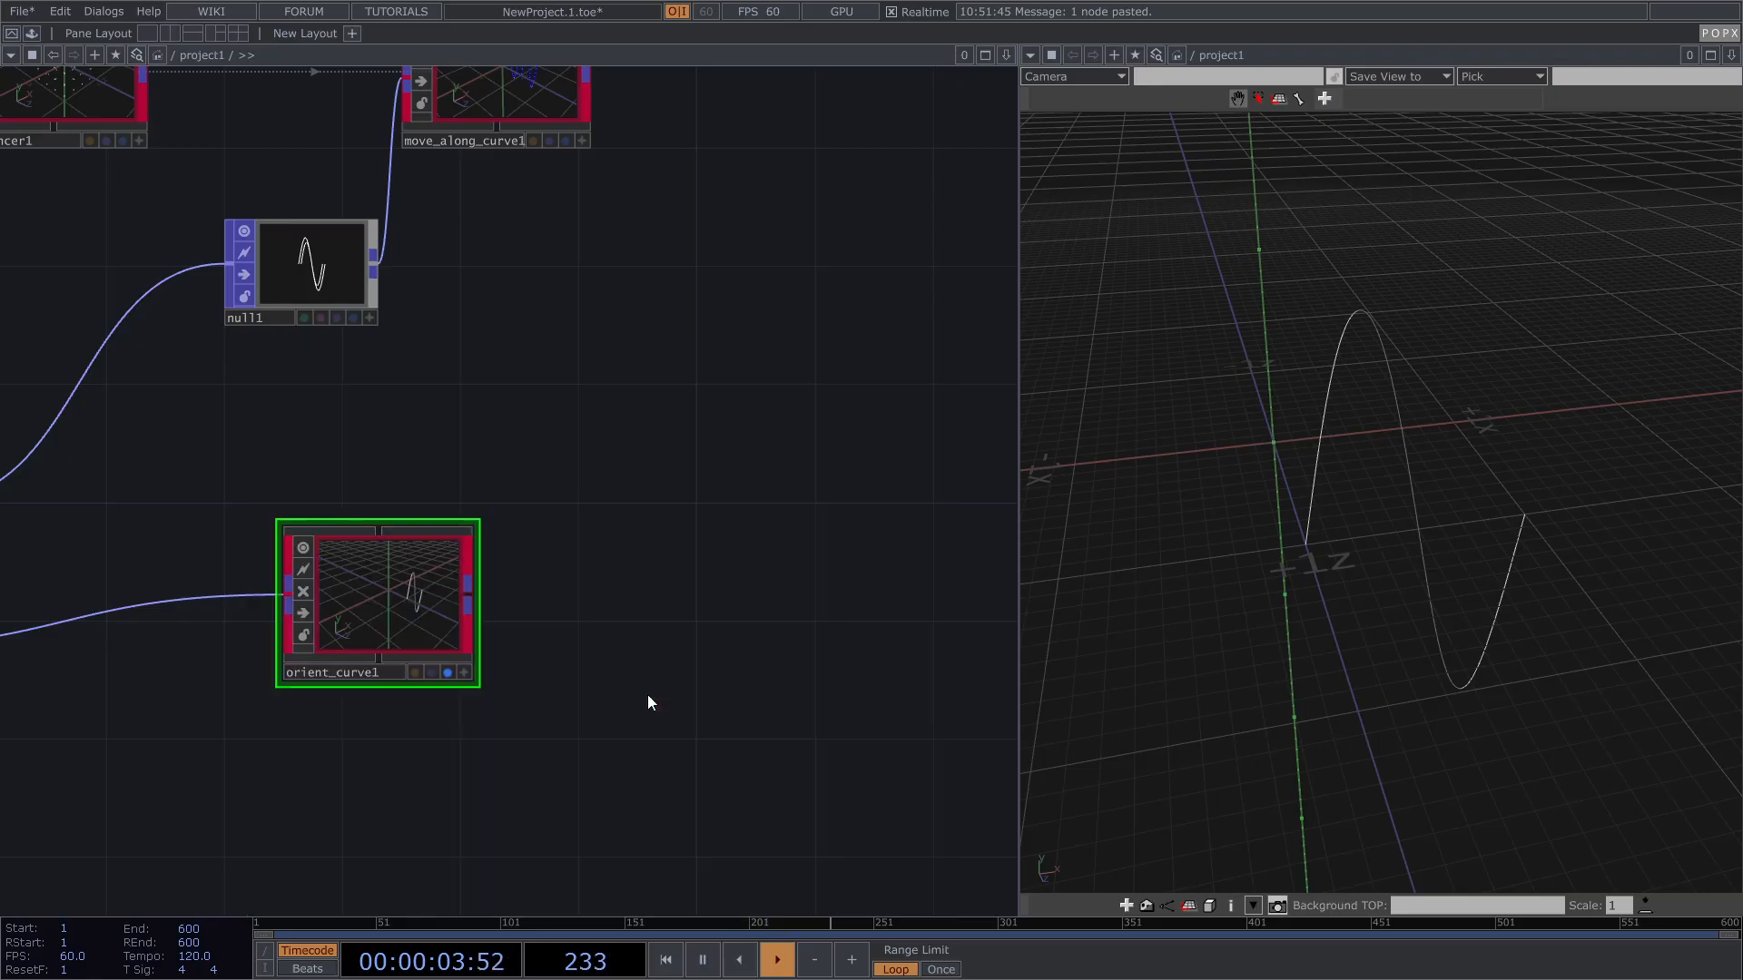
{"action": "left_click", "coordinate": [733, 437]}
{"action": "left_click_drag", "start_coordinate": [467, 585], "coordinate": [643, 419]}
{"action": "left_click_drag", "start_coordinate": [711, 470], "coordinate": [697, 588]}
Step: Display visualize_frame1 and shorten its frame axes to a Length Scale of 0.055
{"action": "left_click", "coordinate": [742, 585]}
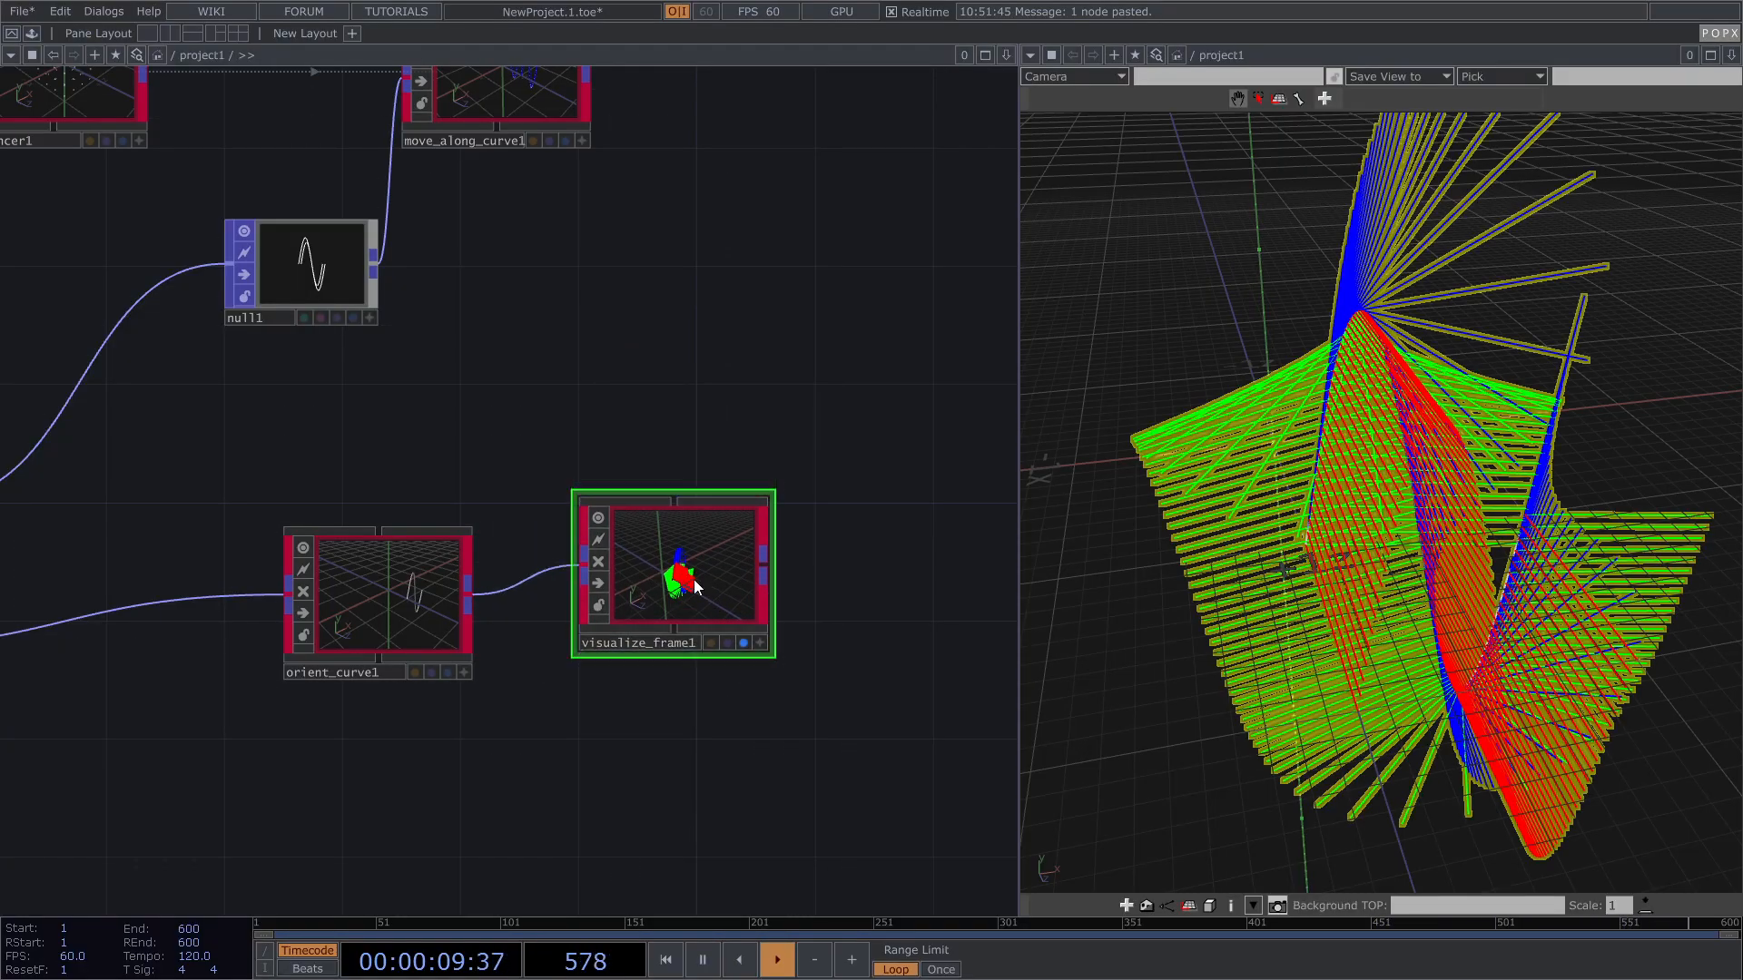
{"action": "key", "text": "p"}
{"action": "left_click_drag", "start_coordinate": [899, 152], "coordinate": [849, 157]}
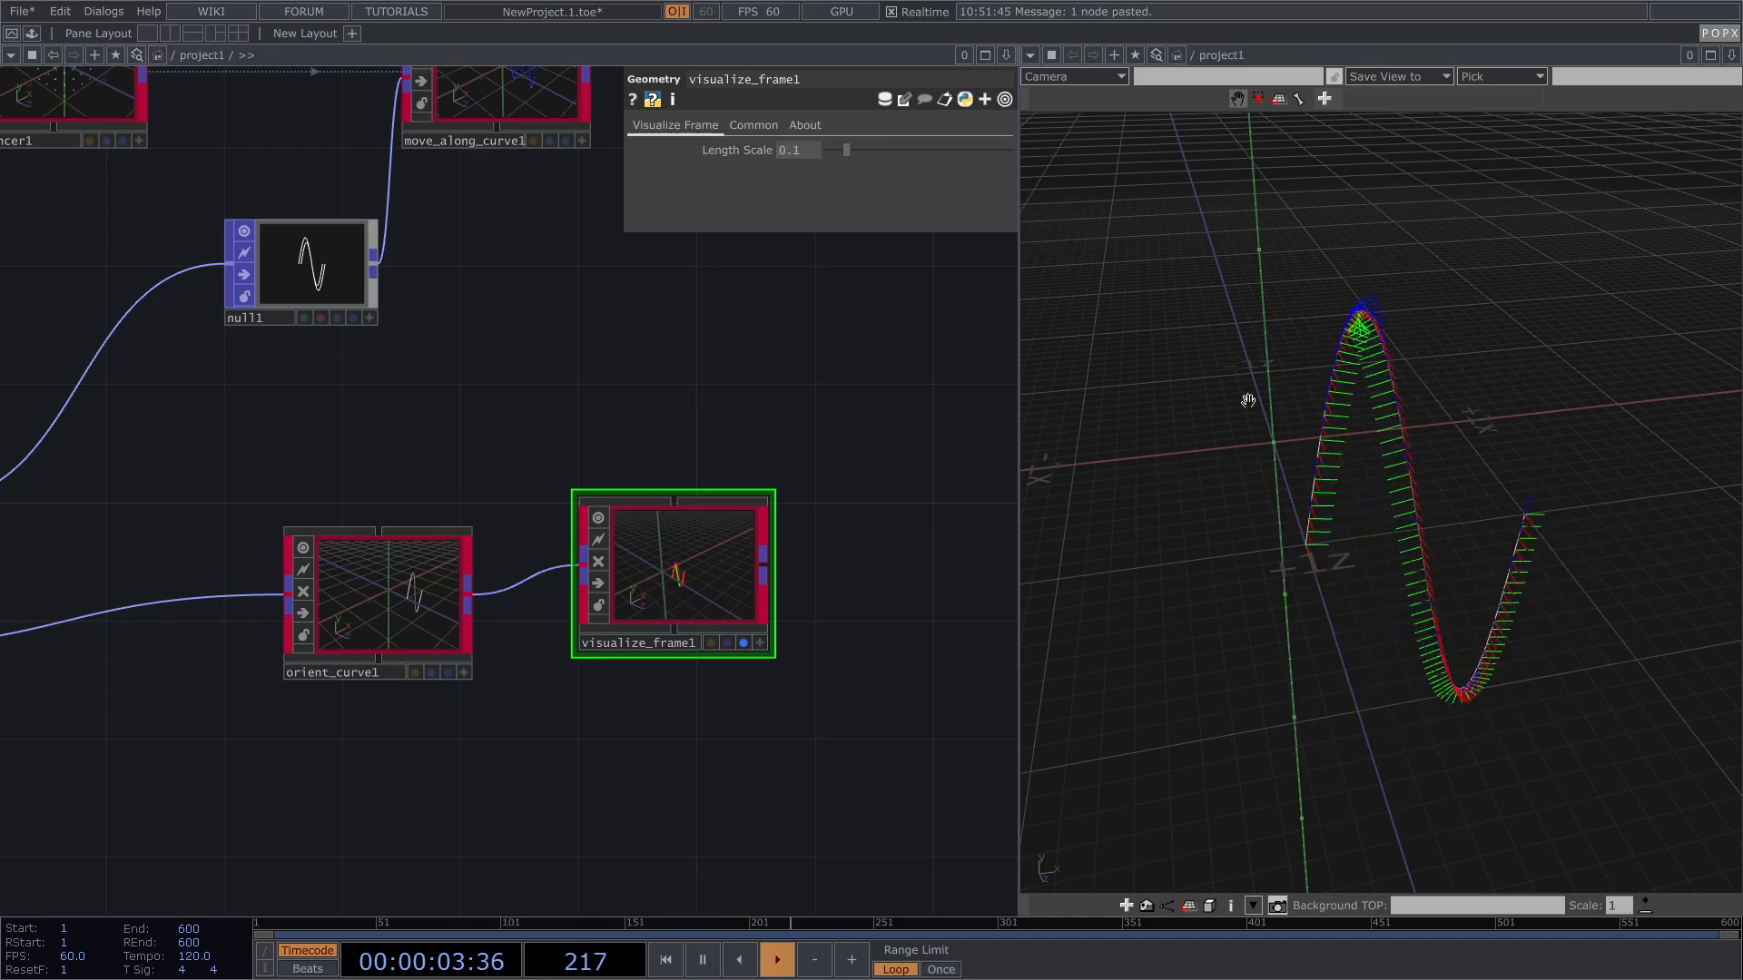
{"action": "scroll", "coordinate": [1439, 463], "scroll_direction": "up", "scroll_amount": 3}
{"action": "left_click_drag", "start_coordinate": [1471, 544], "coordinate": [1400, 514]}
{"action": "scroll", "coordinate": [1339, 481], "scroll_direction": "up", "scroll_amount": 4}
{"action": "left_click_drag", "start_coordinate": [1321, 435], "coordinate": [1162, 377]}
{"action": "left_click_drag", "start_coordinate": [848, 150], "coordinate": [840, 150]}
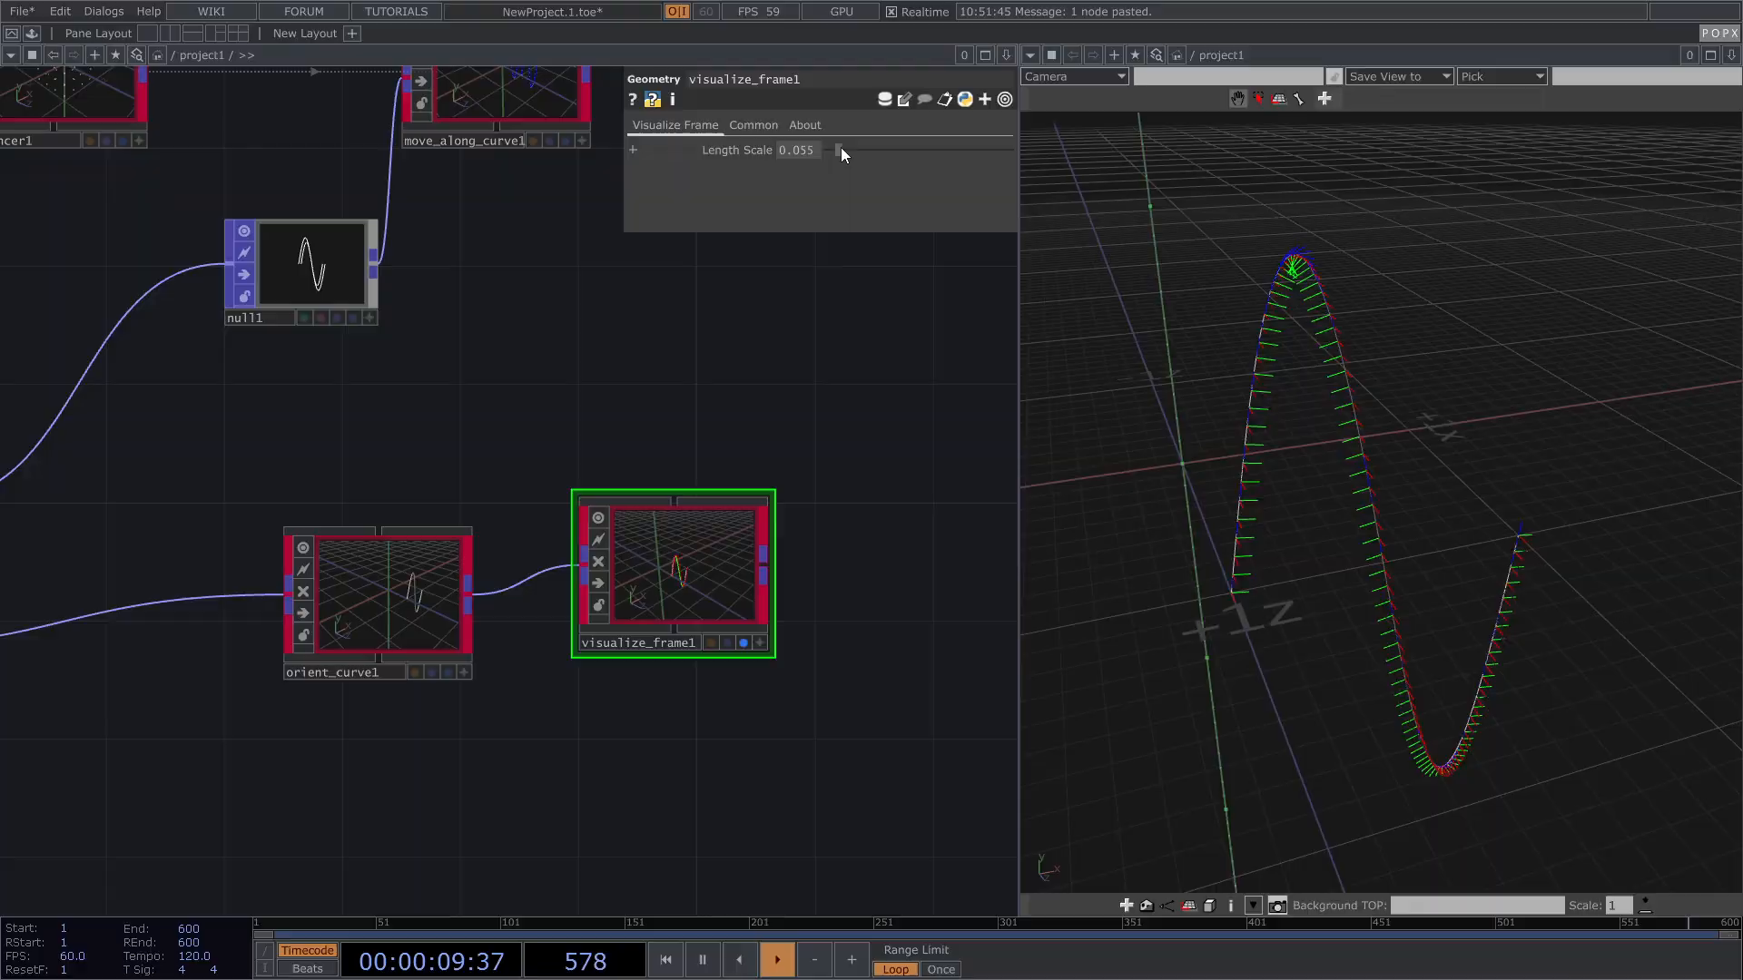
{"action": "scroll", "coordinate": [1324, 280], "scroll_direction": "up", "scroll_amount": 2}
{"action": "left_click_drag", "start_coordinate": [1392, 421], "coordinate": [1405, 428]}
{"action": "right_click_drag", "start_coordinate": [1404, 427], "coordinate": [1342, 241]}
{"action": "left_click_drag", "start_coordinate": [1424, 491], "coordinate": [1285, 460]}
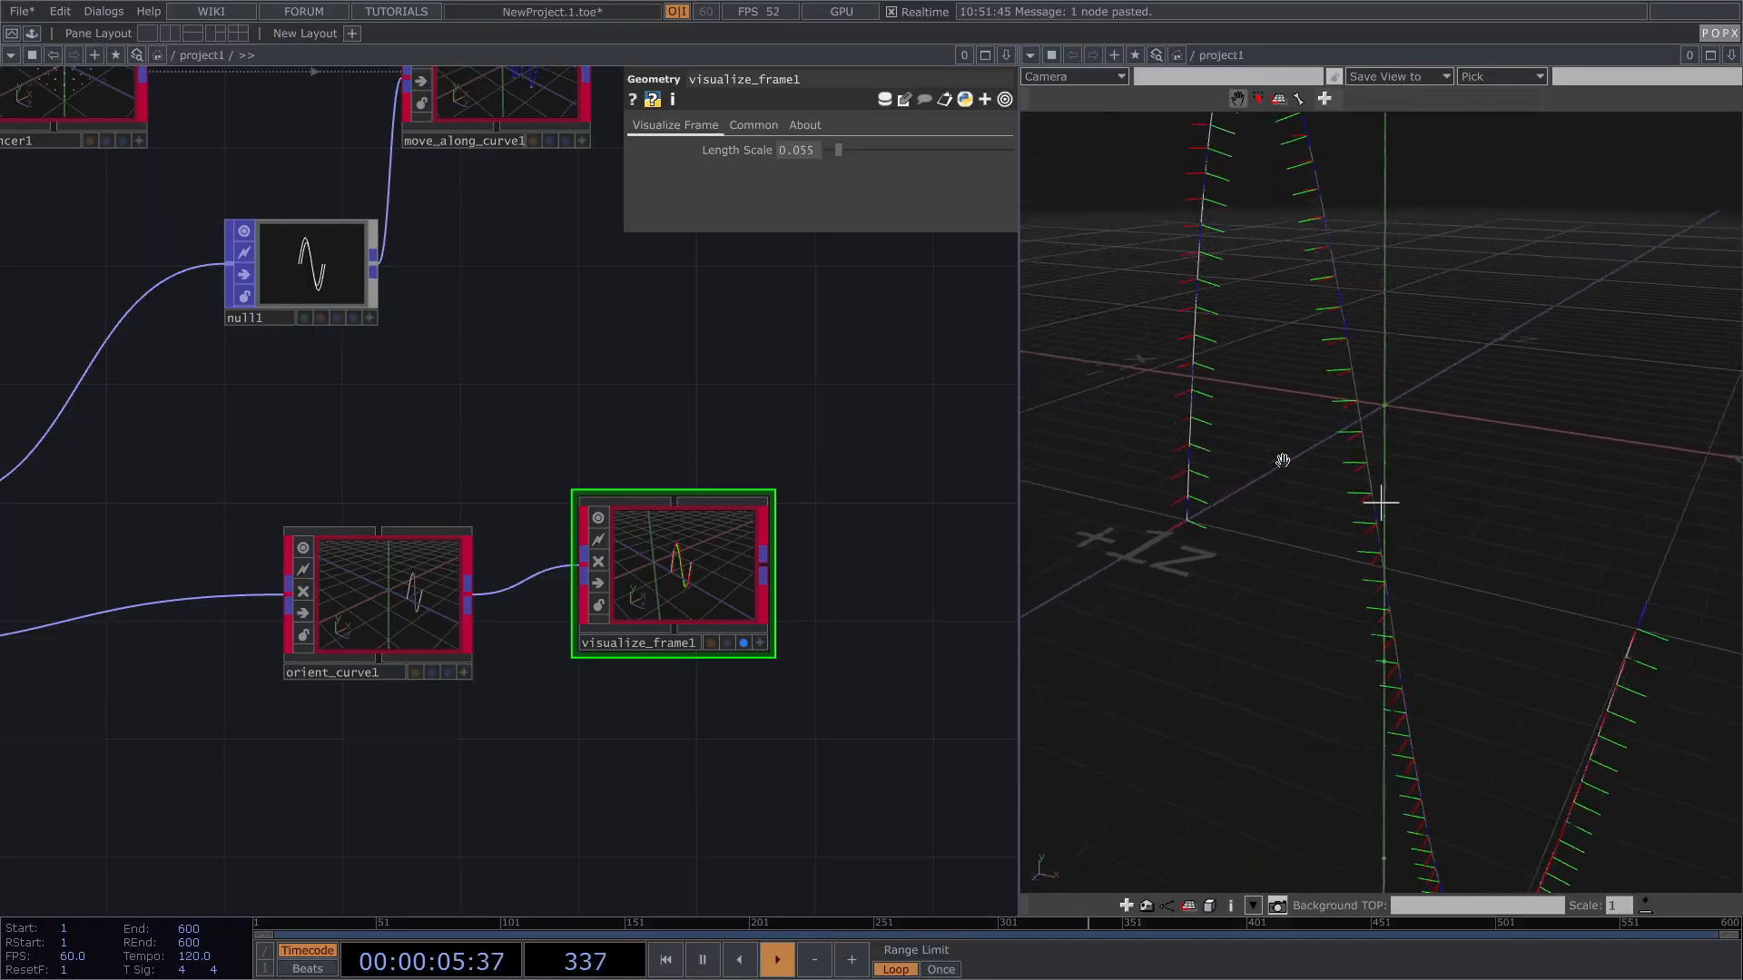
Step: Turn orient_curve1's Bypass on to compare the unoriented frames
{"action": "left_click", "coordinate": [335, 579]}
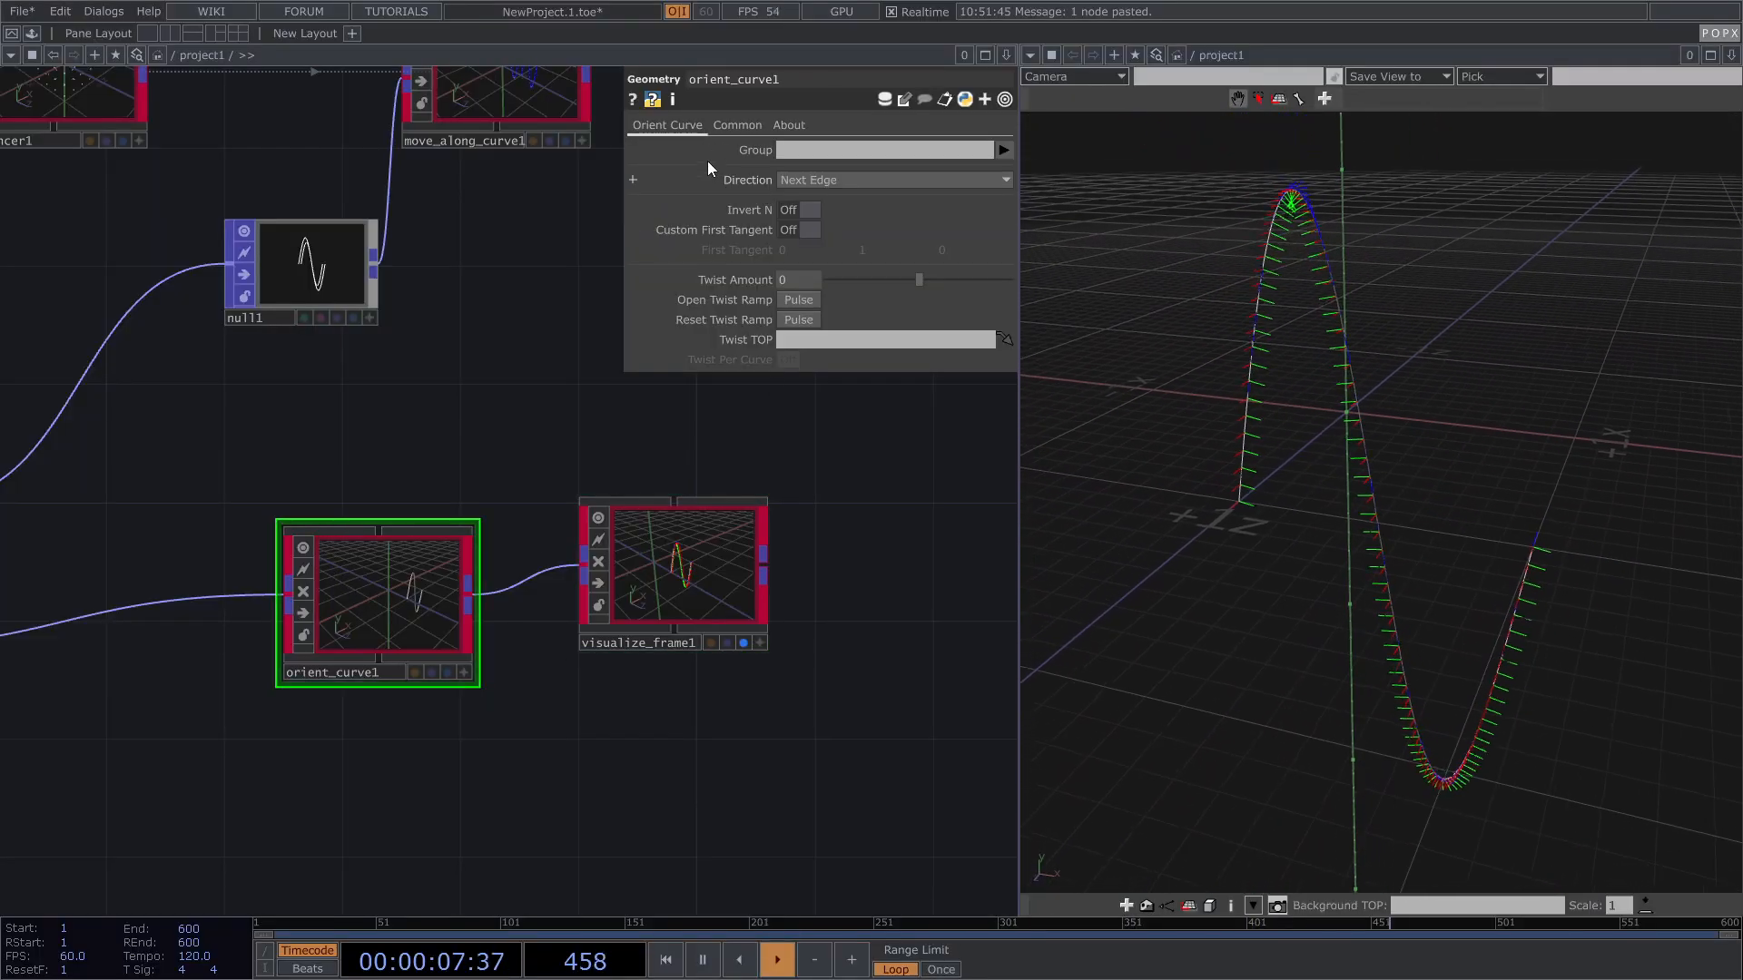
{"action": "left_click", "coordinate": [737, 127]}
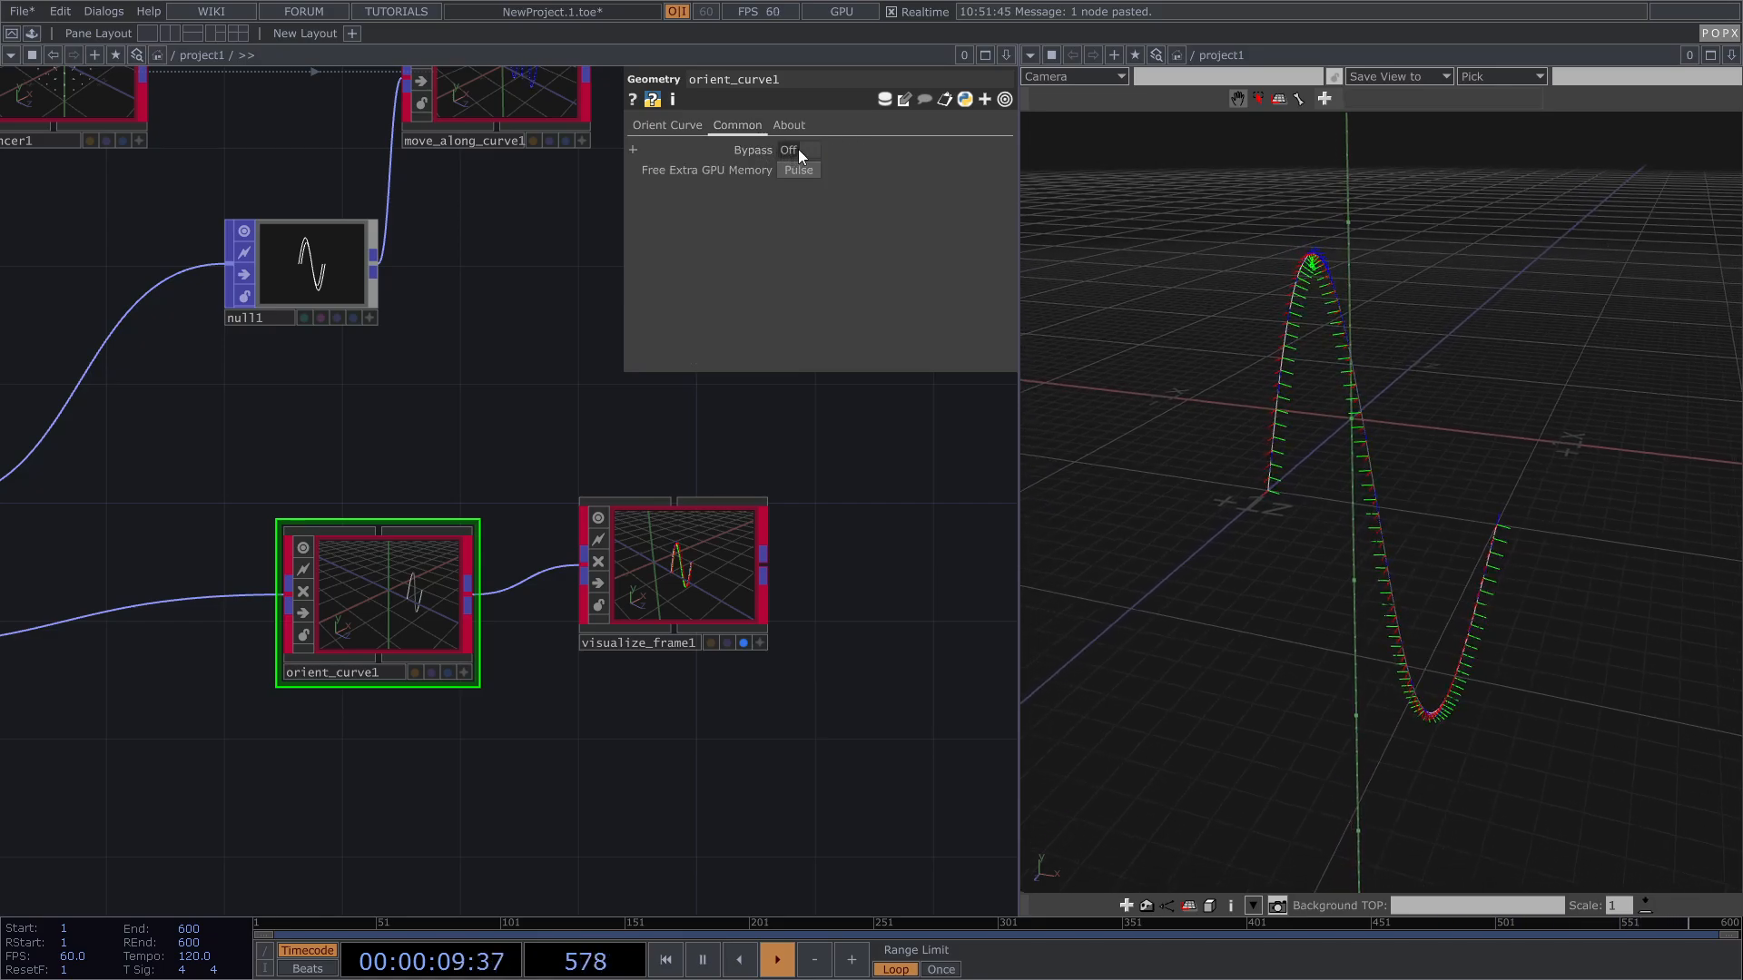
{"action": "left_click", "coordinate": [807, 150]}
{"action": "left_click_drag", "start_coordinate": [1136, 265], "coordinate": [1287, 292]}
{"action": "scroll", "coordinate": [1310, 301], "scroll_direction": "up", "scroll_amount": 5}
{"action": "left_click_drag", "start_coordinate": [1397, 354], "coordinate": [1358, 393]}
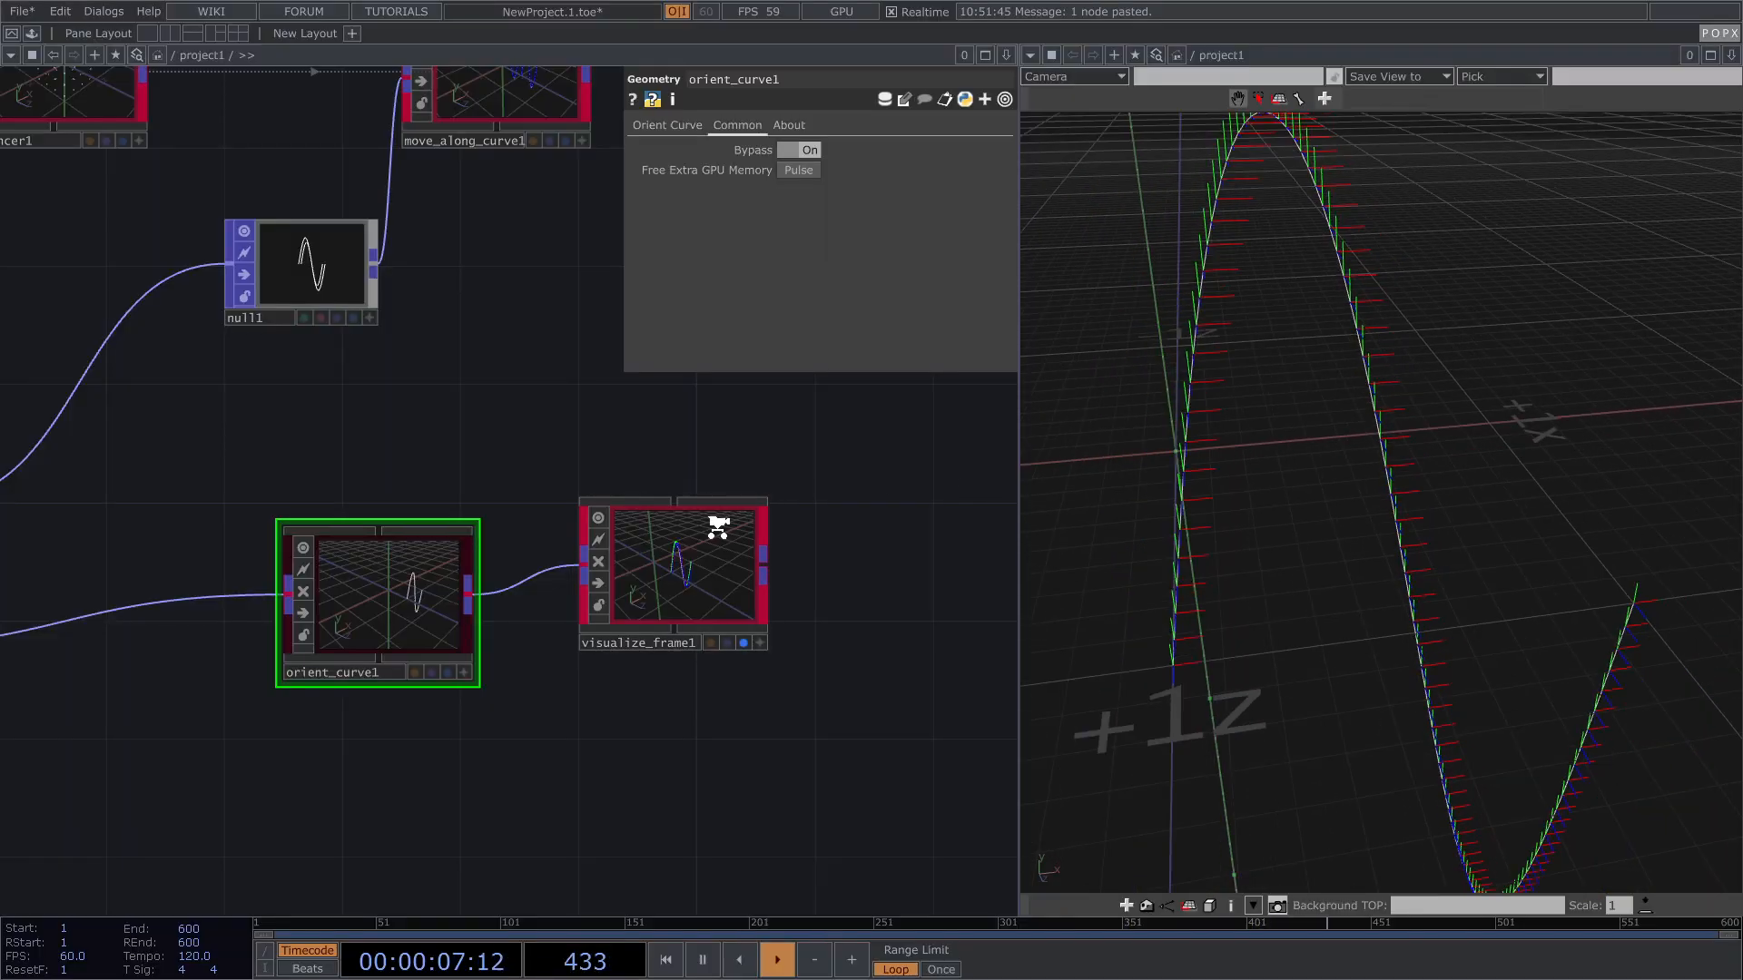
{"action": "scroll", "coordinate": [679, 529], "scroll_direction": "down", "scroll_amount": 4}
Step: Insert a POP Noise node, noise1, between transform1 and orient_curve1 to jitter the curve
{"action": "key", "text": "Tab"}
{"action": "type", "text": "n"}
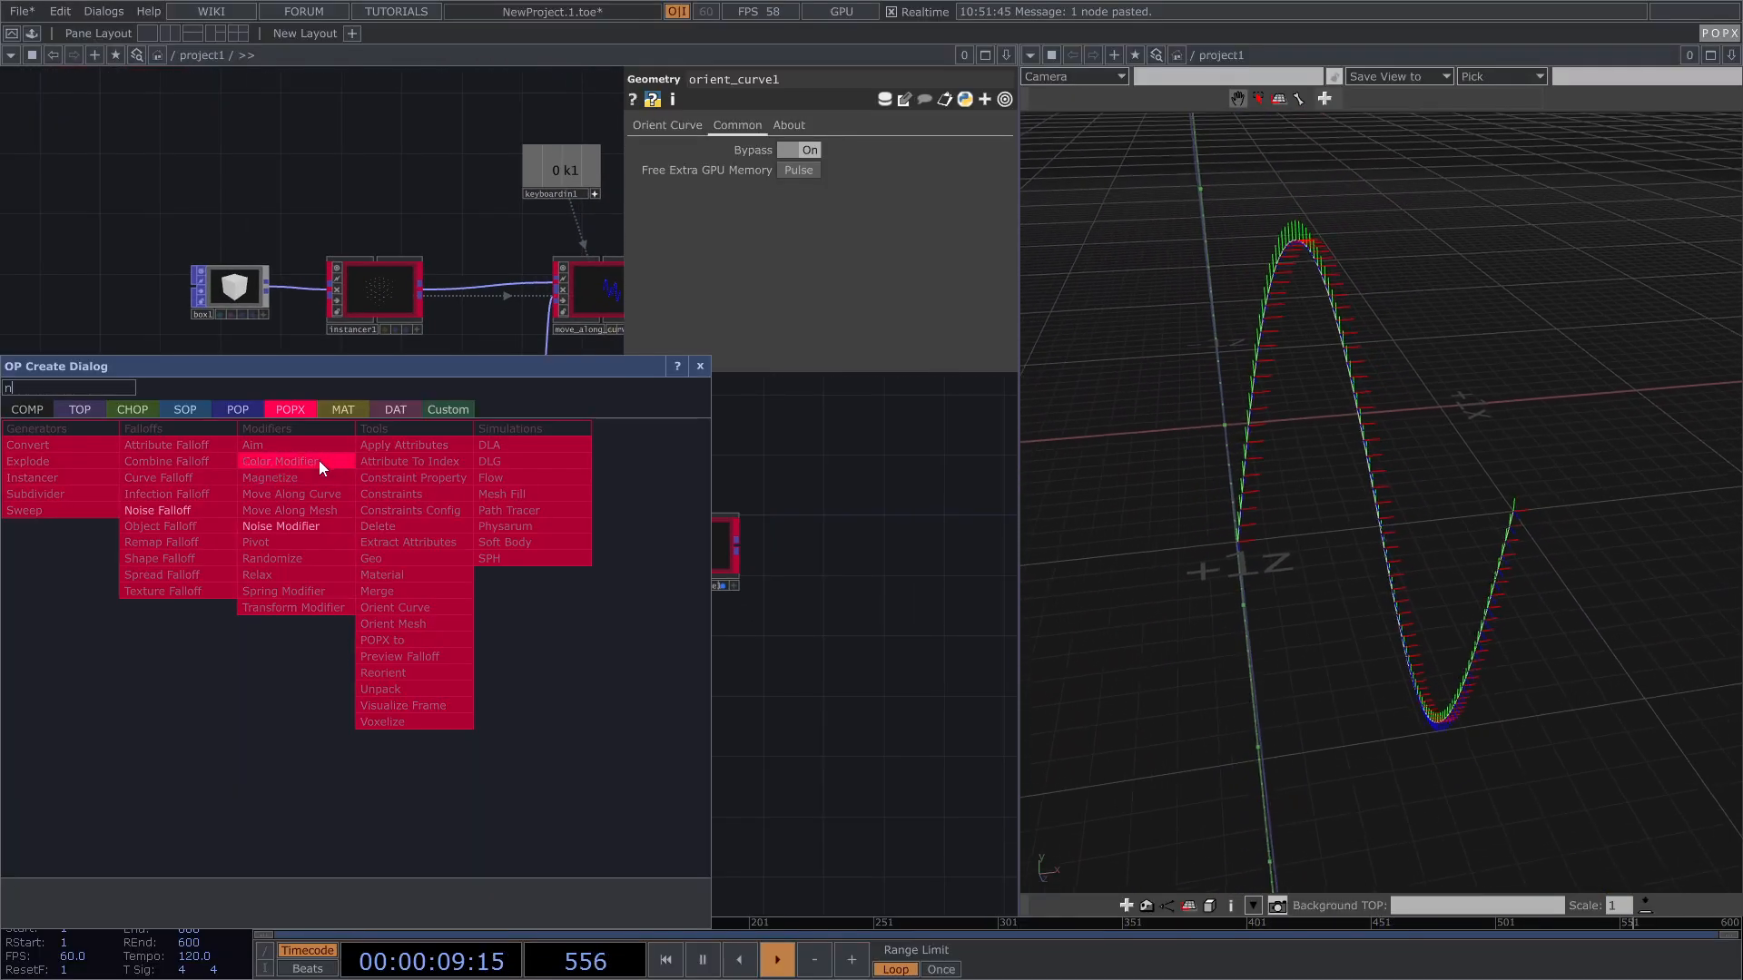
{"action": "left_click", "coordinate": [236, 409]}
{"action": "left_click", "coordinate": [162, 850]}
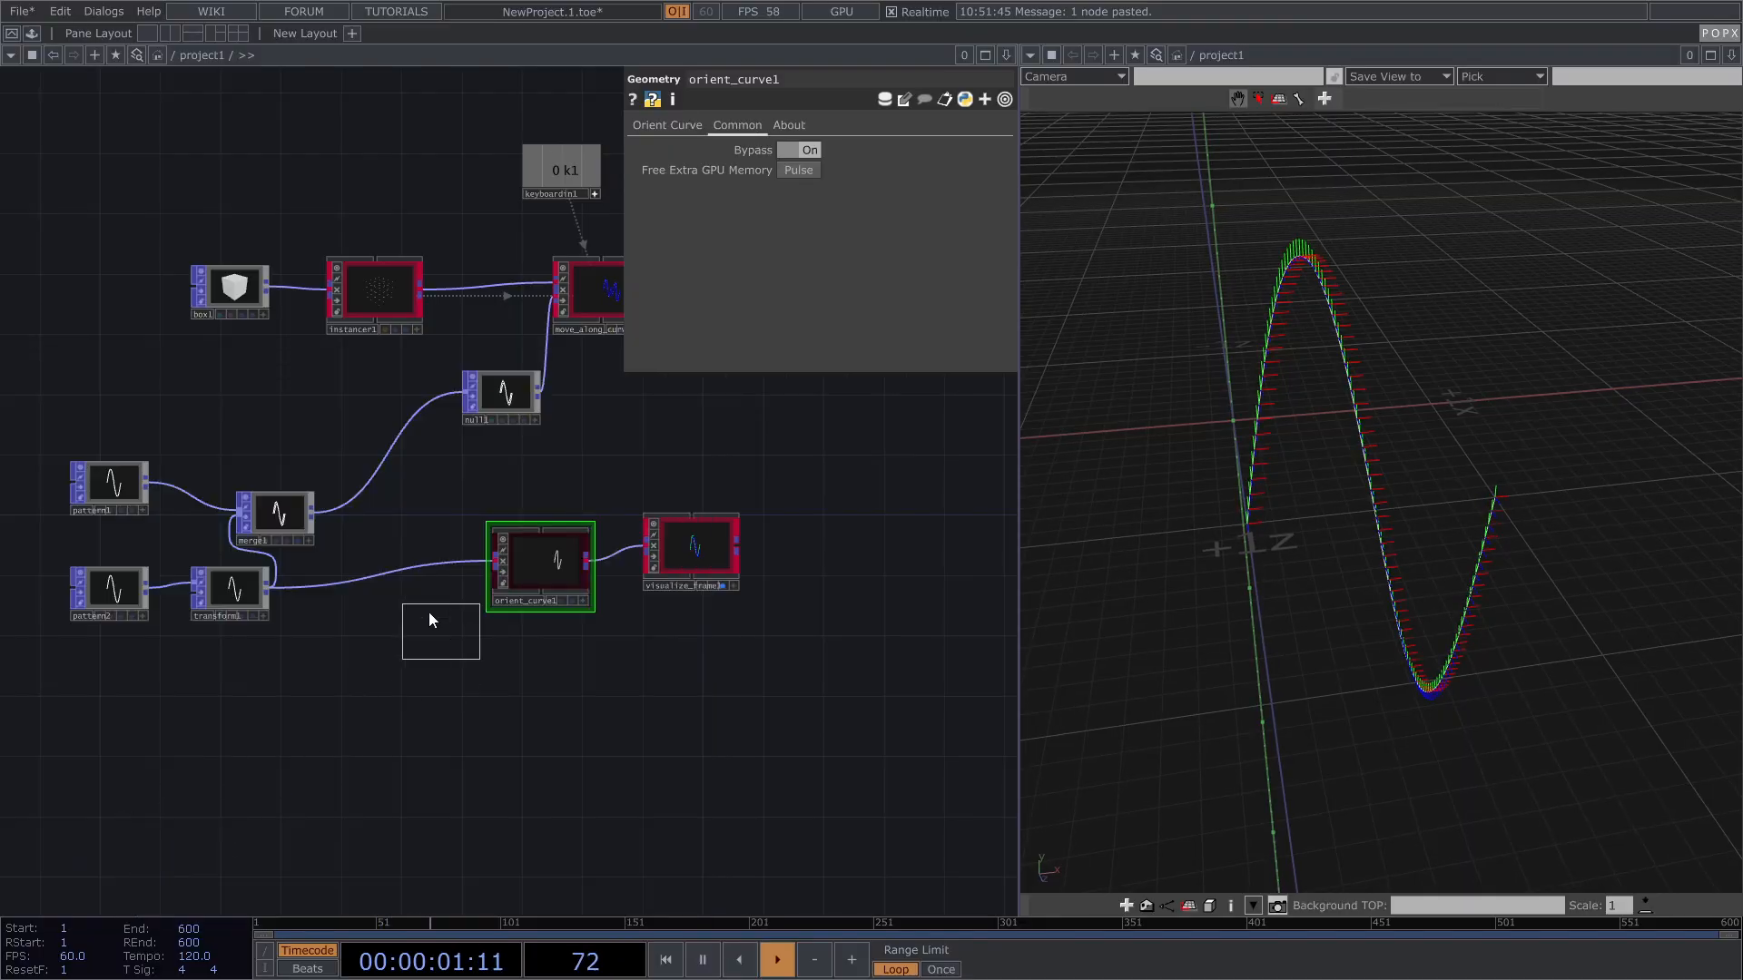
{"action": "left_click", "coordinate": [352, 599]}
{"action": "scroll", "coordinate": [323, 621], "scroll_direction": "up", "scroll_amount": 4}
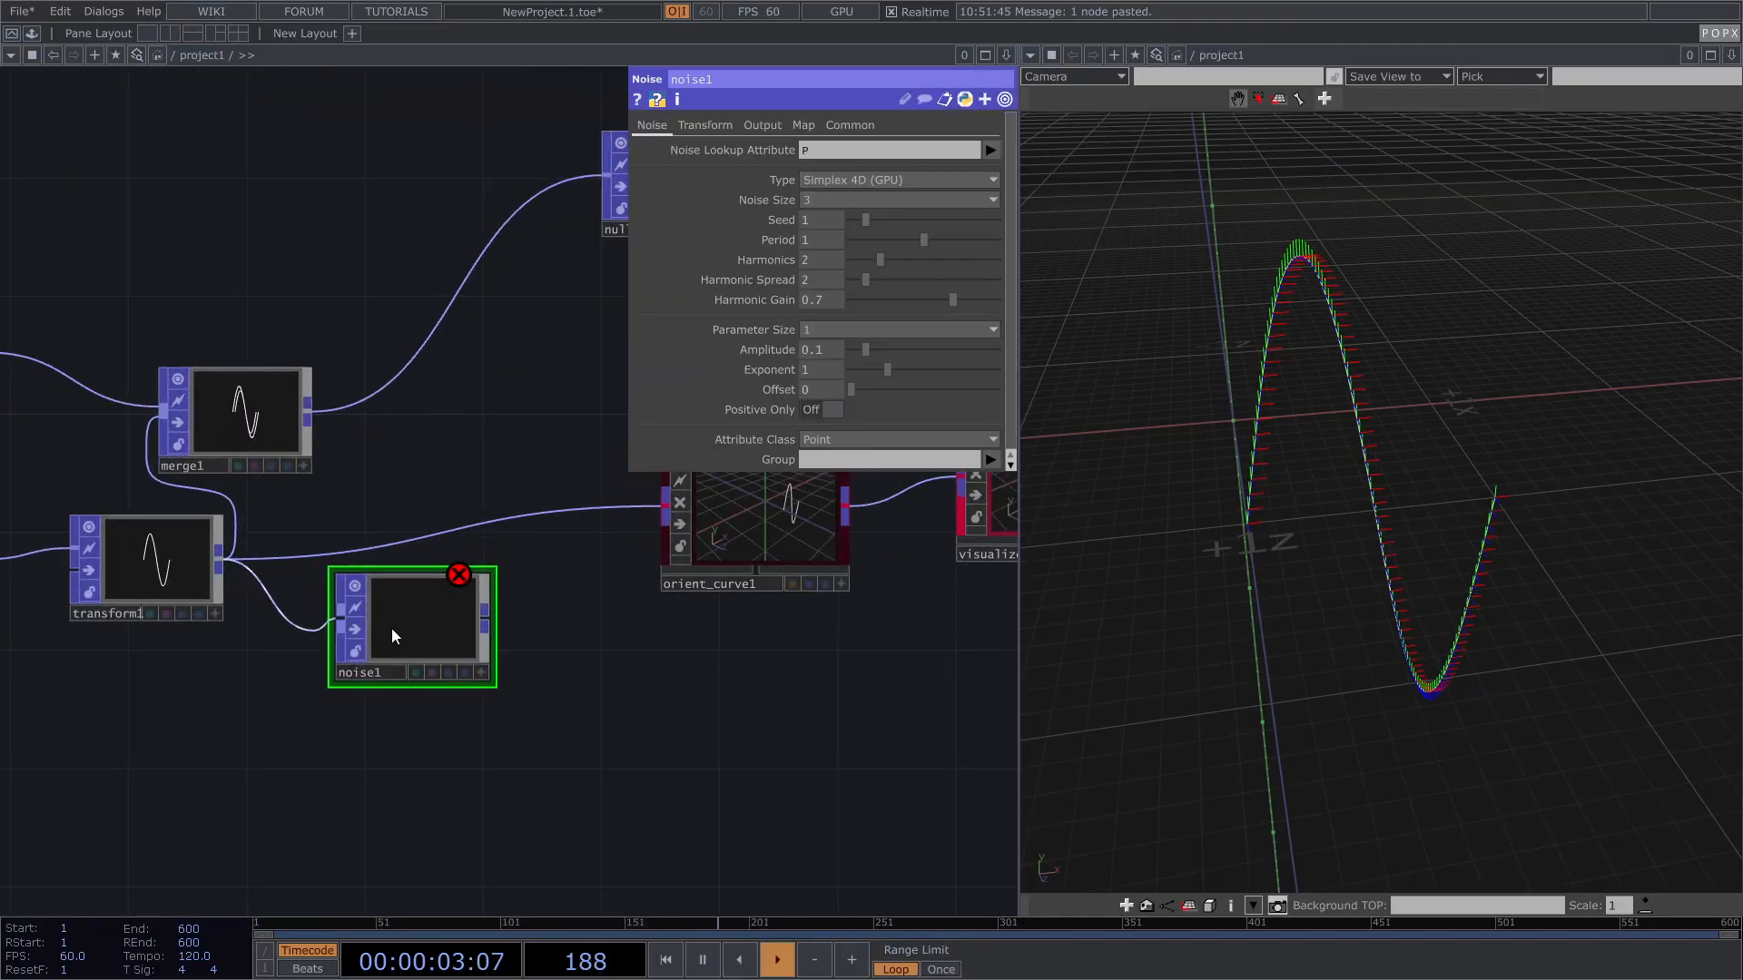
{"action": "scroll", "coordinate": [412, 617], "scroll_direction": "up", "scroll_amount": 6}
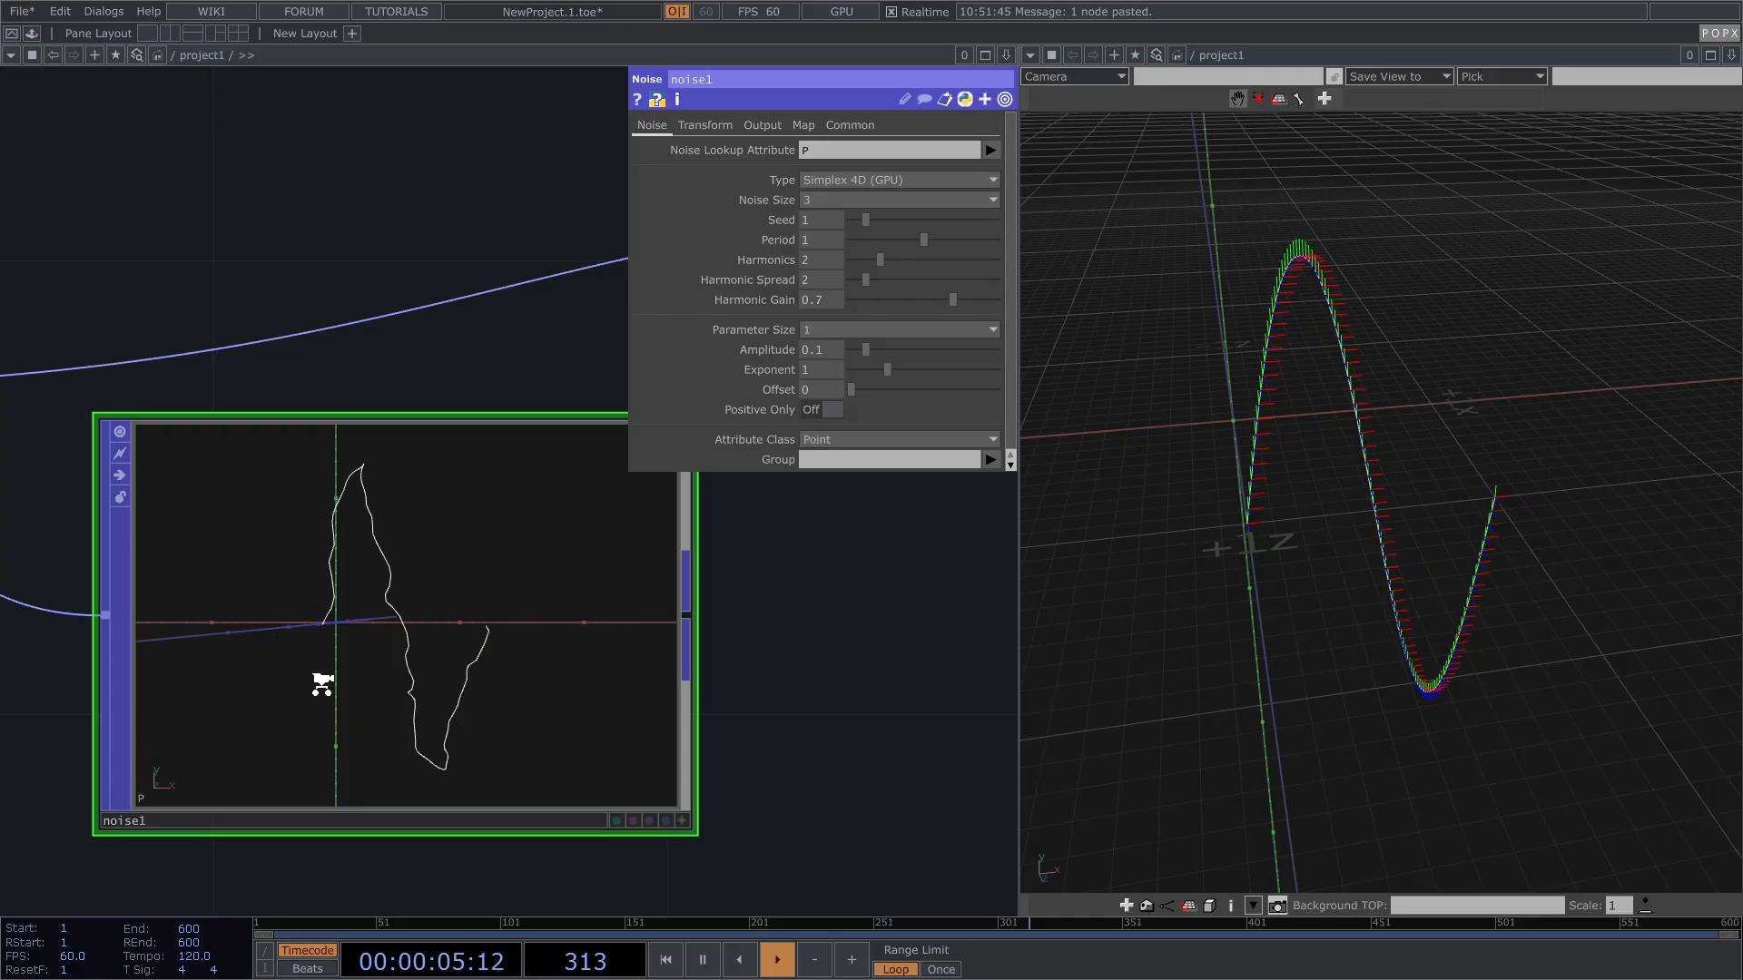
{"action": "scroll", "coordinate": [320, 681], "scroll_direction": "down", "scroll_amount": 6}
{"action": "left_click_drag", "start_coordinate": [412, 661], "coordinate": [498, 554]}
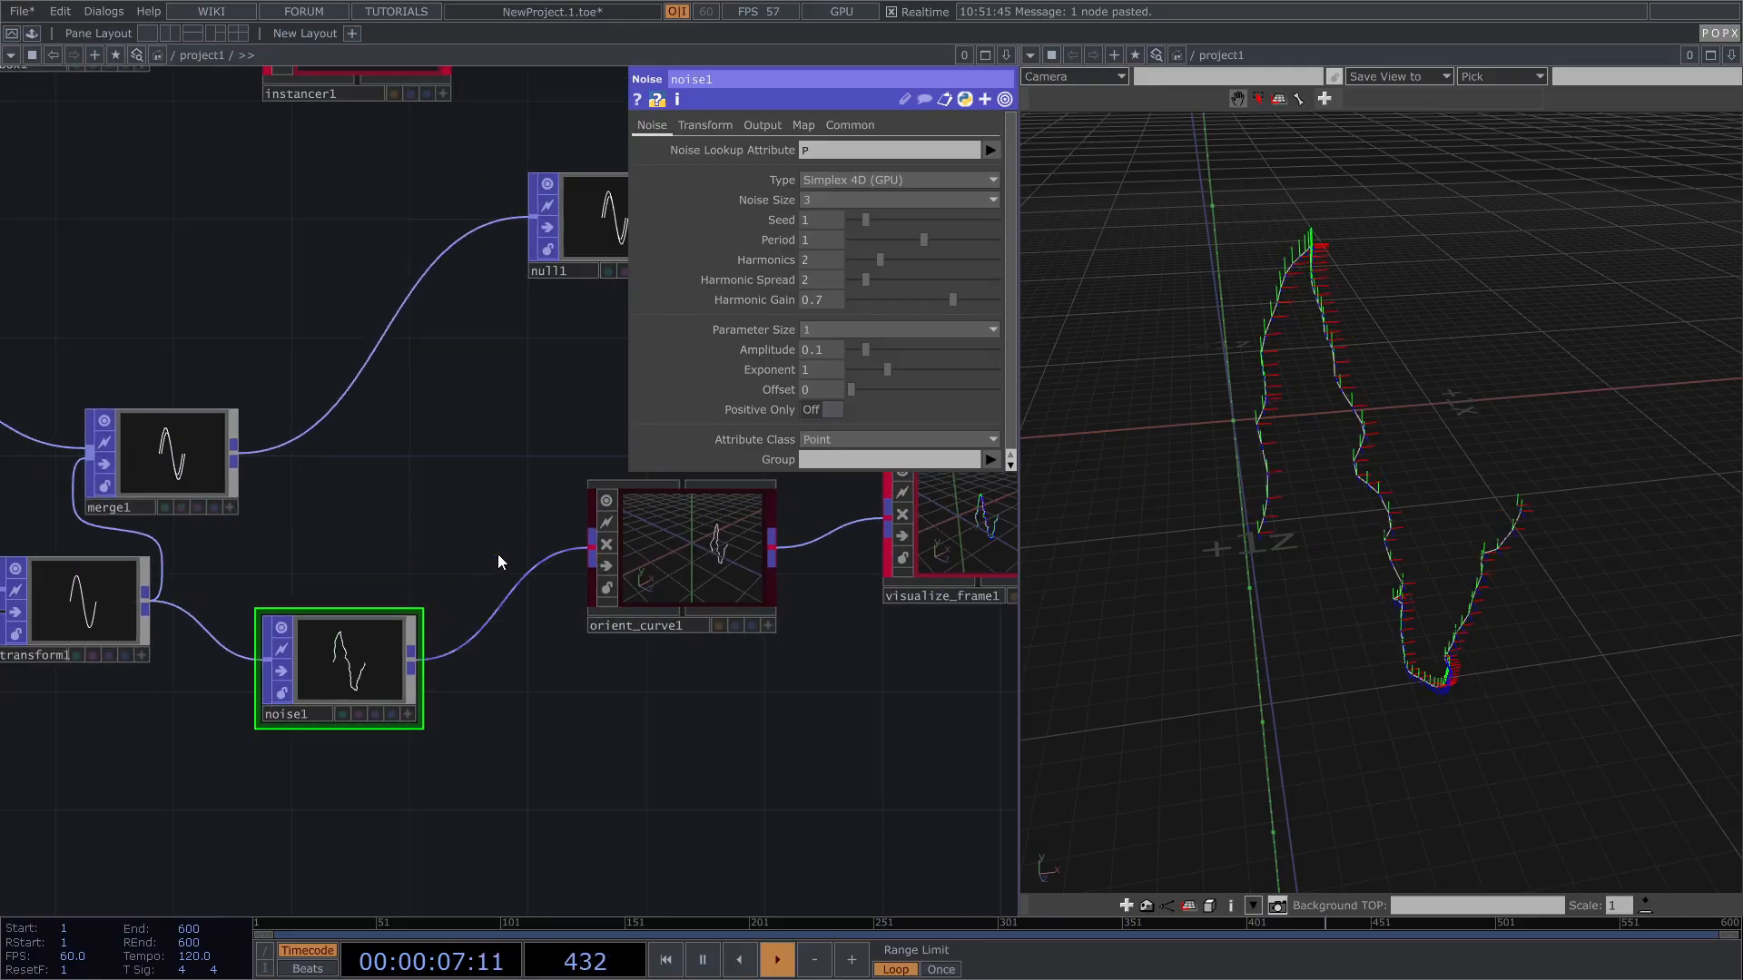
{"action": "left_click_drag", "start_coordinate": [370, 652], "coordinate": [394, 613]}
{"action": "left_click_drag", "start_coordinate": [1412, 421], "coordinate": [1373, 393]}
{"action": "scroll", "coordinate": [1319, 339], "scroll_direction": "up", "scroll_amount": 3}
{"action": "scroll", "coordinate": [1374, 393], "scroll_direction": "up", "scroll_amount": 2}
{"action": "right_click_drag", "start_coordinate": [1443, 444], "coordinate": [1410, 413]}
{"action": "left_click_drag", "start_coordinate": [1405, 496], "coordinate": [1411, 485]}
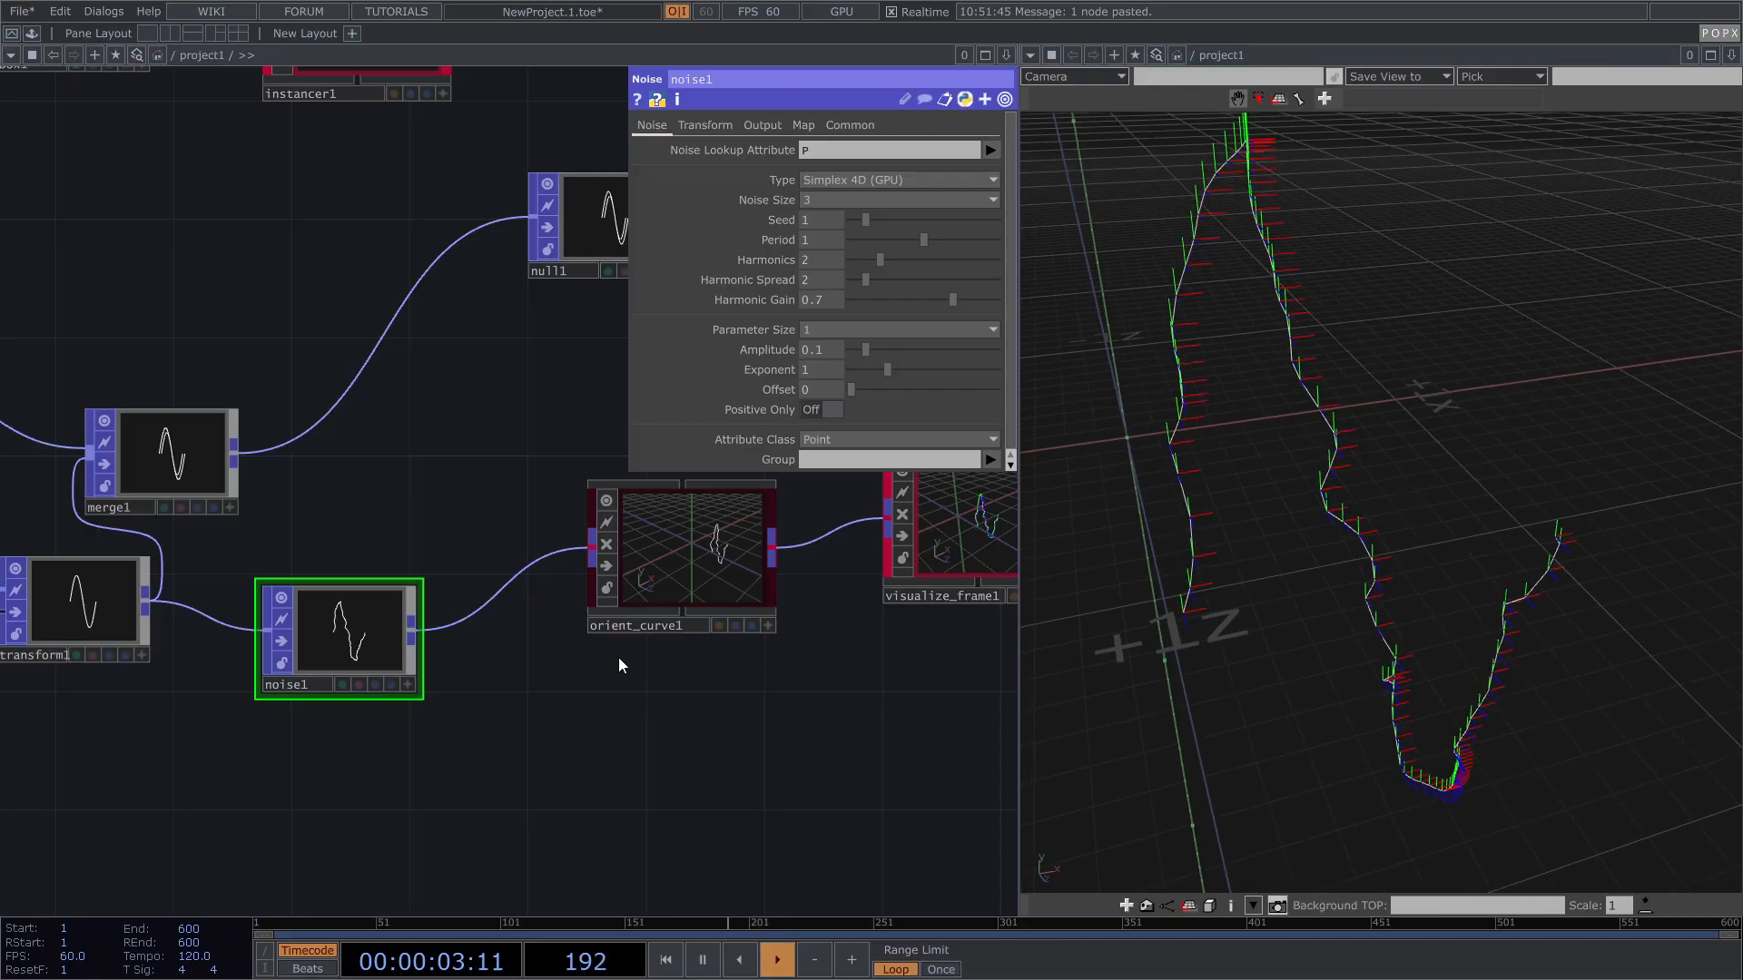
Step: Set orient_curve1's Bypass back to Off so frames follow the noisy curve
{"action": "left_click", "coordinate": [680, 569]}
{"action": "left_click_drag", "start_coordinate": [327, 564], "coordinate": [105, 620]}
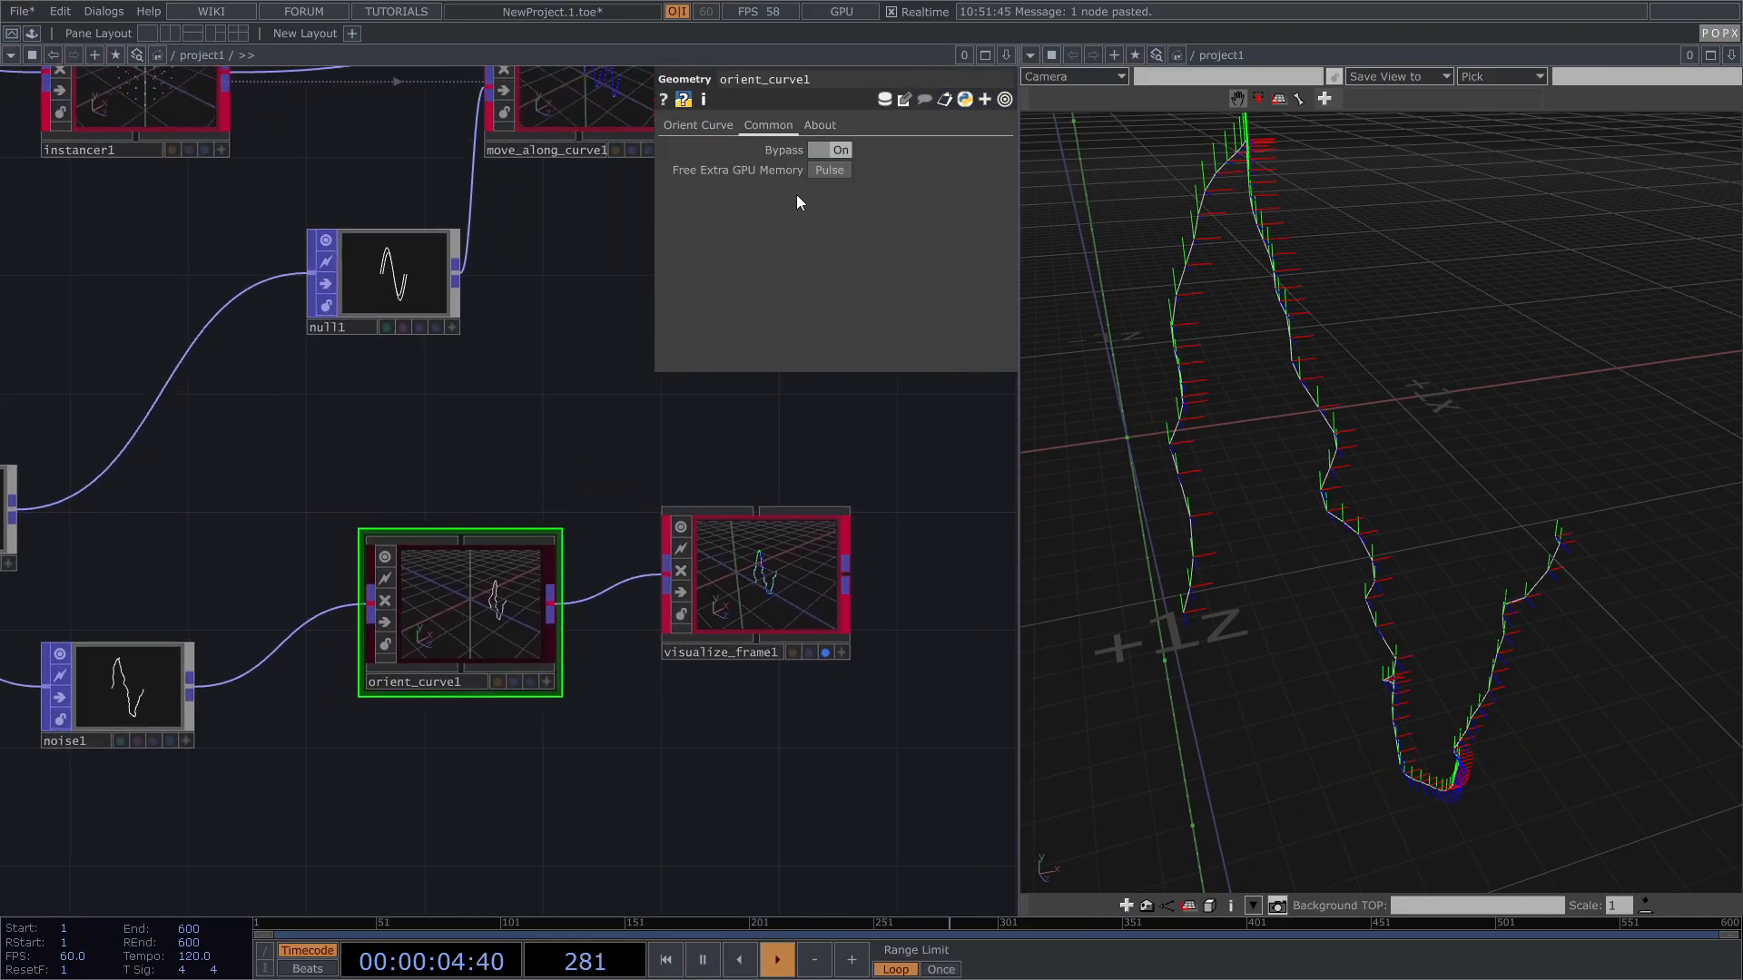
{"action": "left_click", "coordinate": [828, 149]}
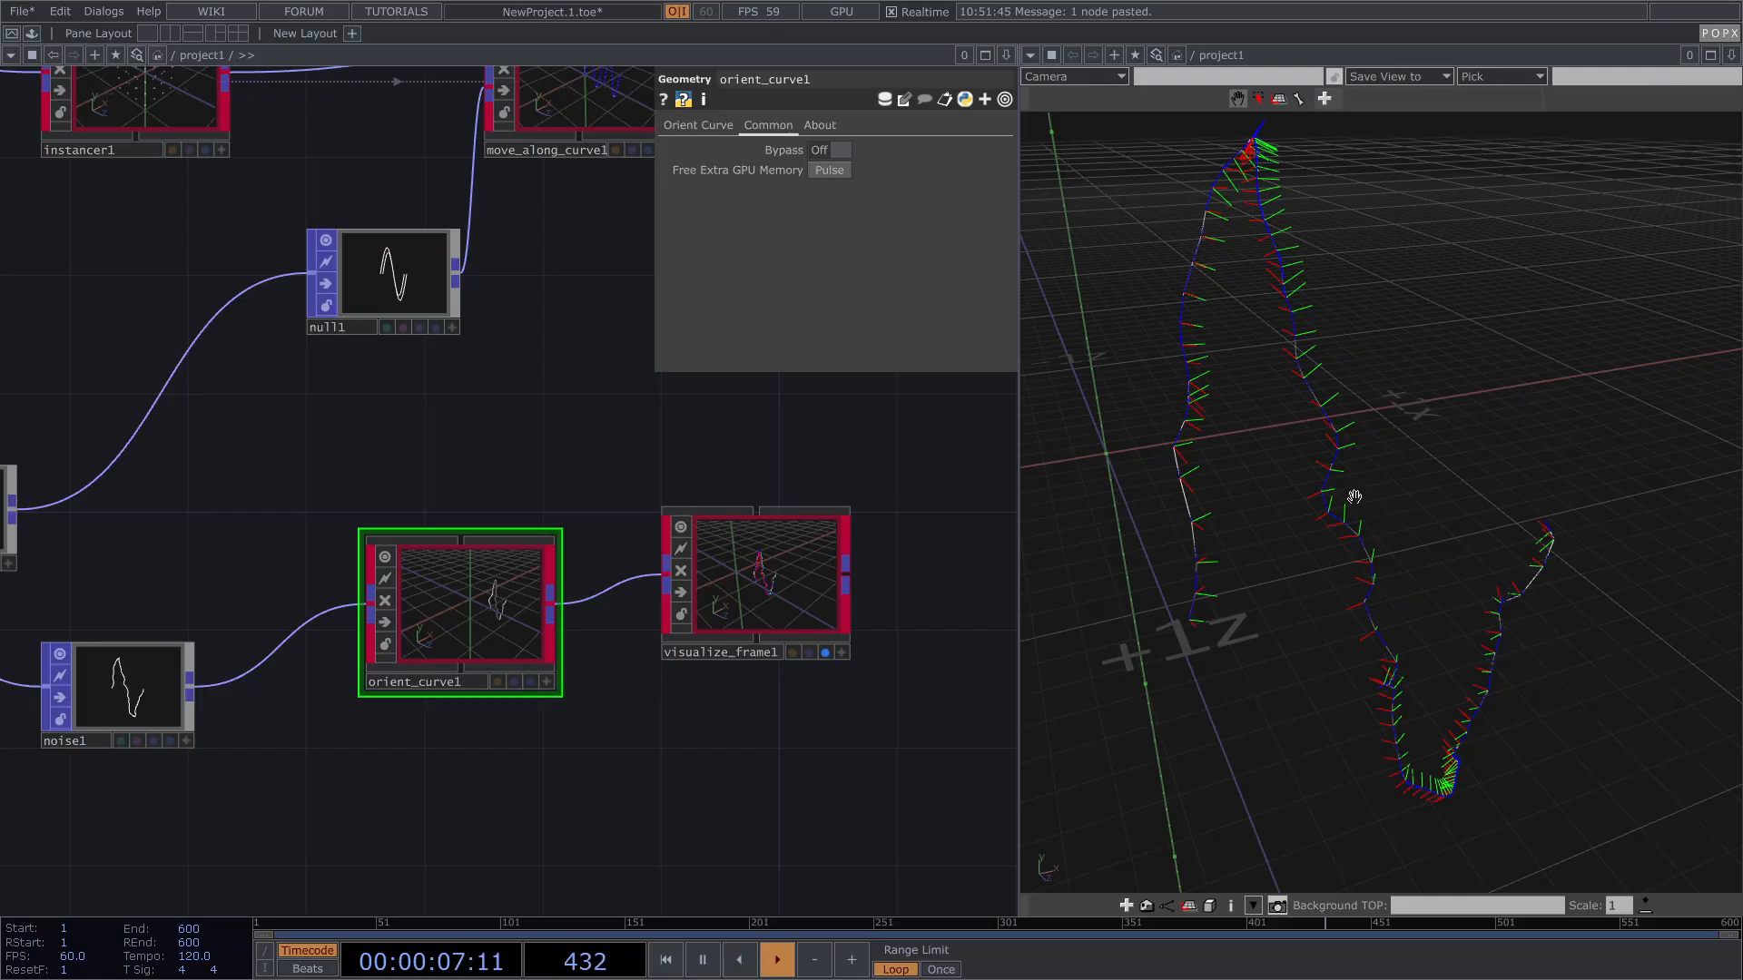
{"action": "scroll", "coordinate": [1353, 497], "scroll_direction": "up", "scroll_amount": 3}
{"action": "right_click_drag", "start_coordinate": [1193, 519], "coordinate": [1207, 725]}
{"action": "right_click_drag", "start_coordinate": [1416, 514], "coordinate": [1398, 422]}
{"action": "scroll", "coordinate": [617, 508], "scroll_direction": "down", "scroll_amount": 3}
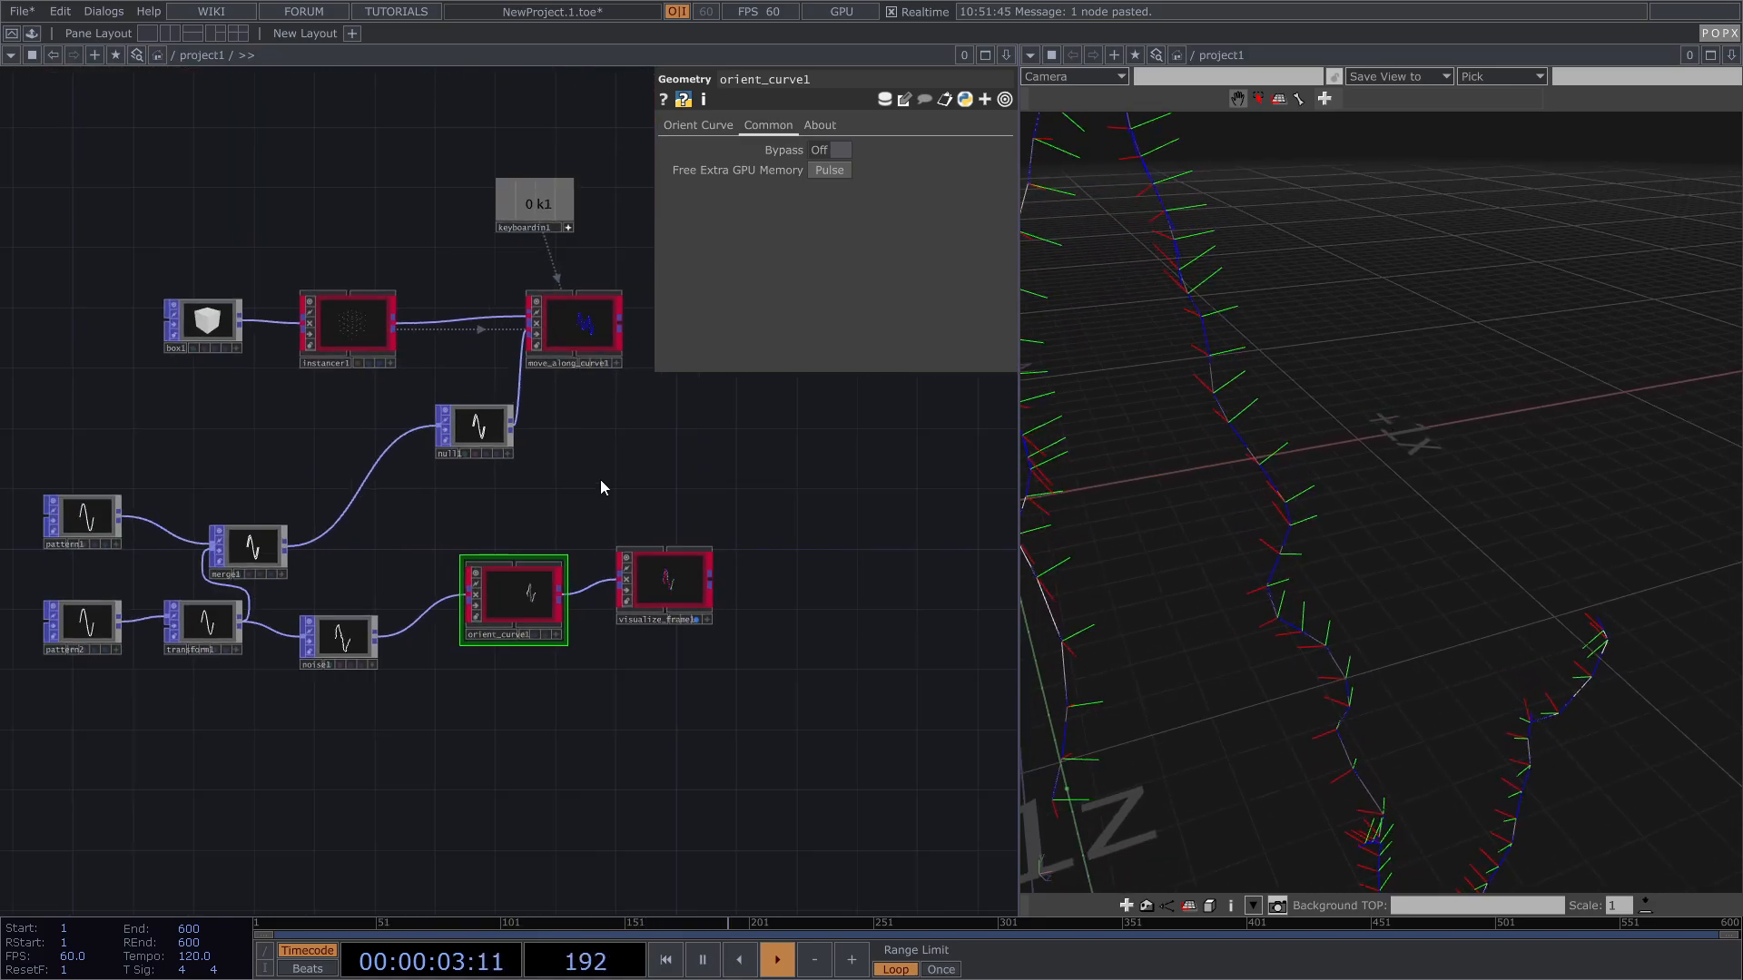
Step: Raise move_along_curve1's Twist Curve Amount to twist the cubes progressively along the curve
{"action": "left_click", "coordinate": [564, 408]}
{"action": "scroll", "coordinate": [568, 417], "scroll_direction": "up", "scroll_amount": 4}
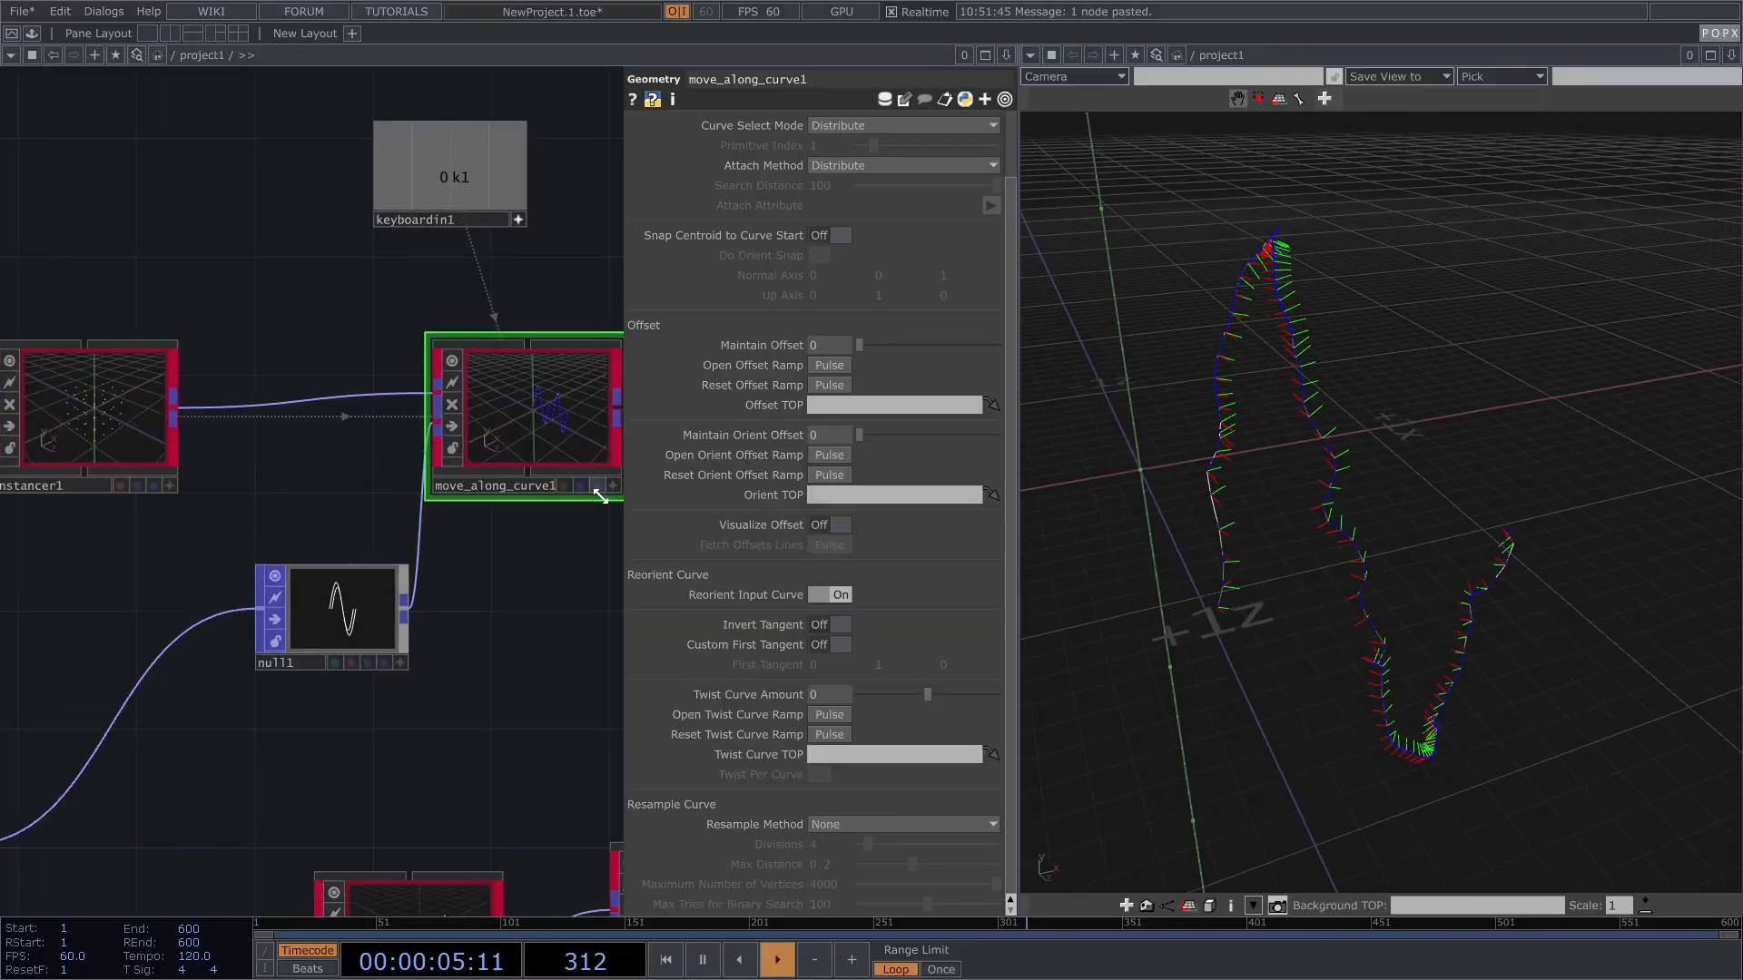
{"action": "scroll", "coordinate": [255, 485], "scroll_direction": "down", "scroll_amount": 3}
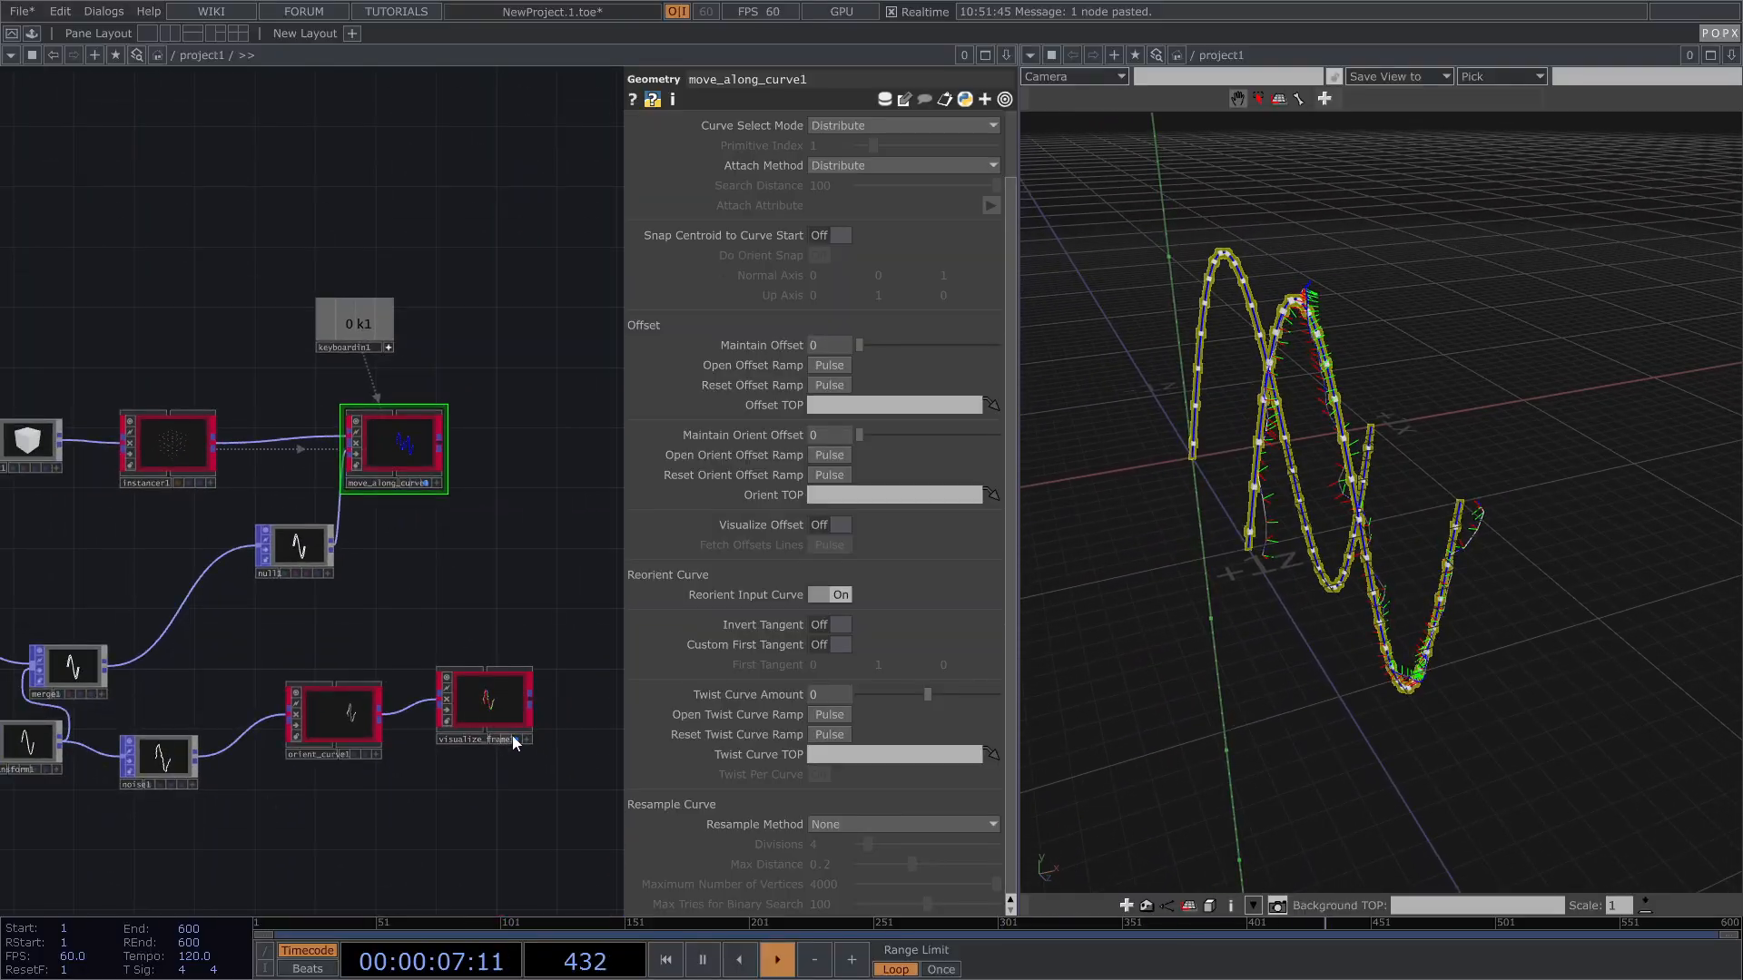
{"action": "left_click_drag", "start_coordinate": [487, 568], "coordinate": [502, 617]}
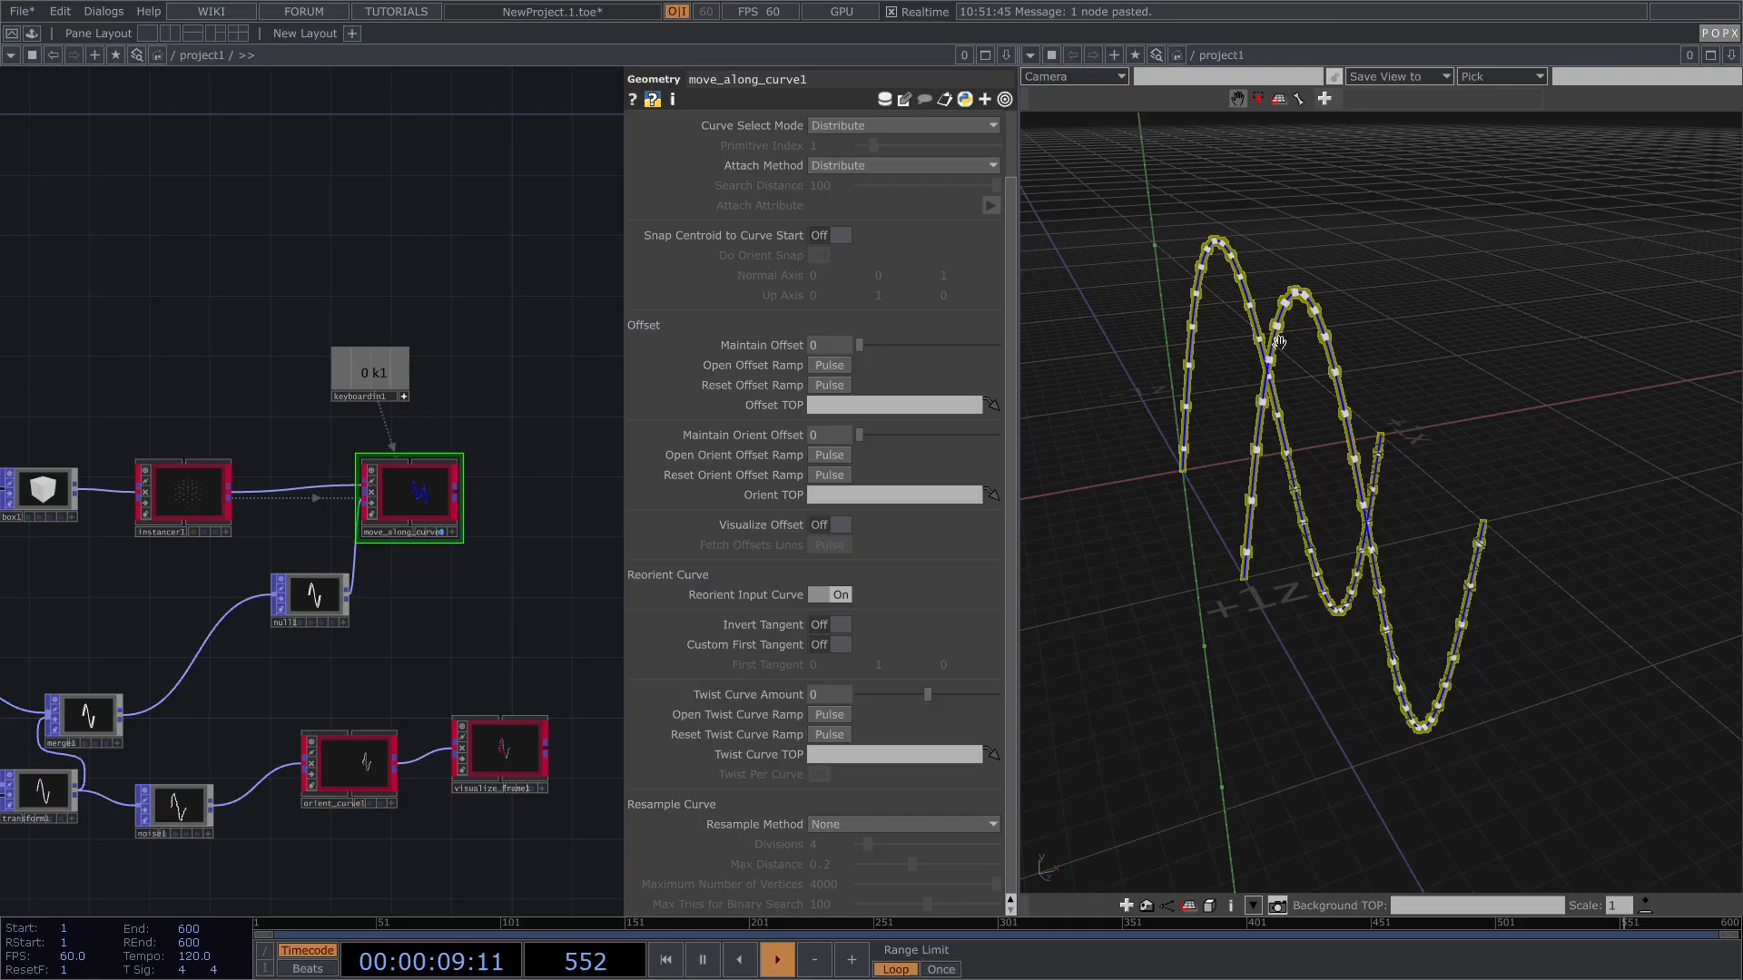
{"action": "scroll", "coordinate": [1278, 343], "scroll_direction": "up", "scroll_amount": 2}
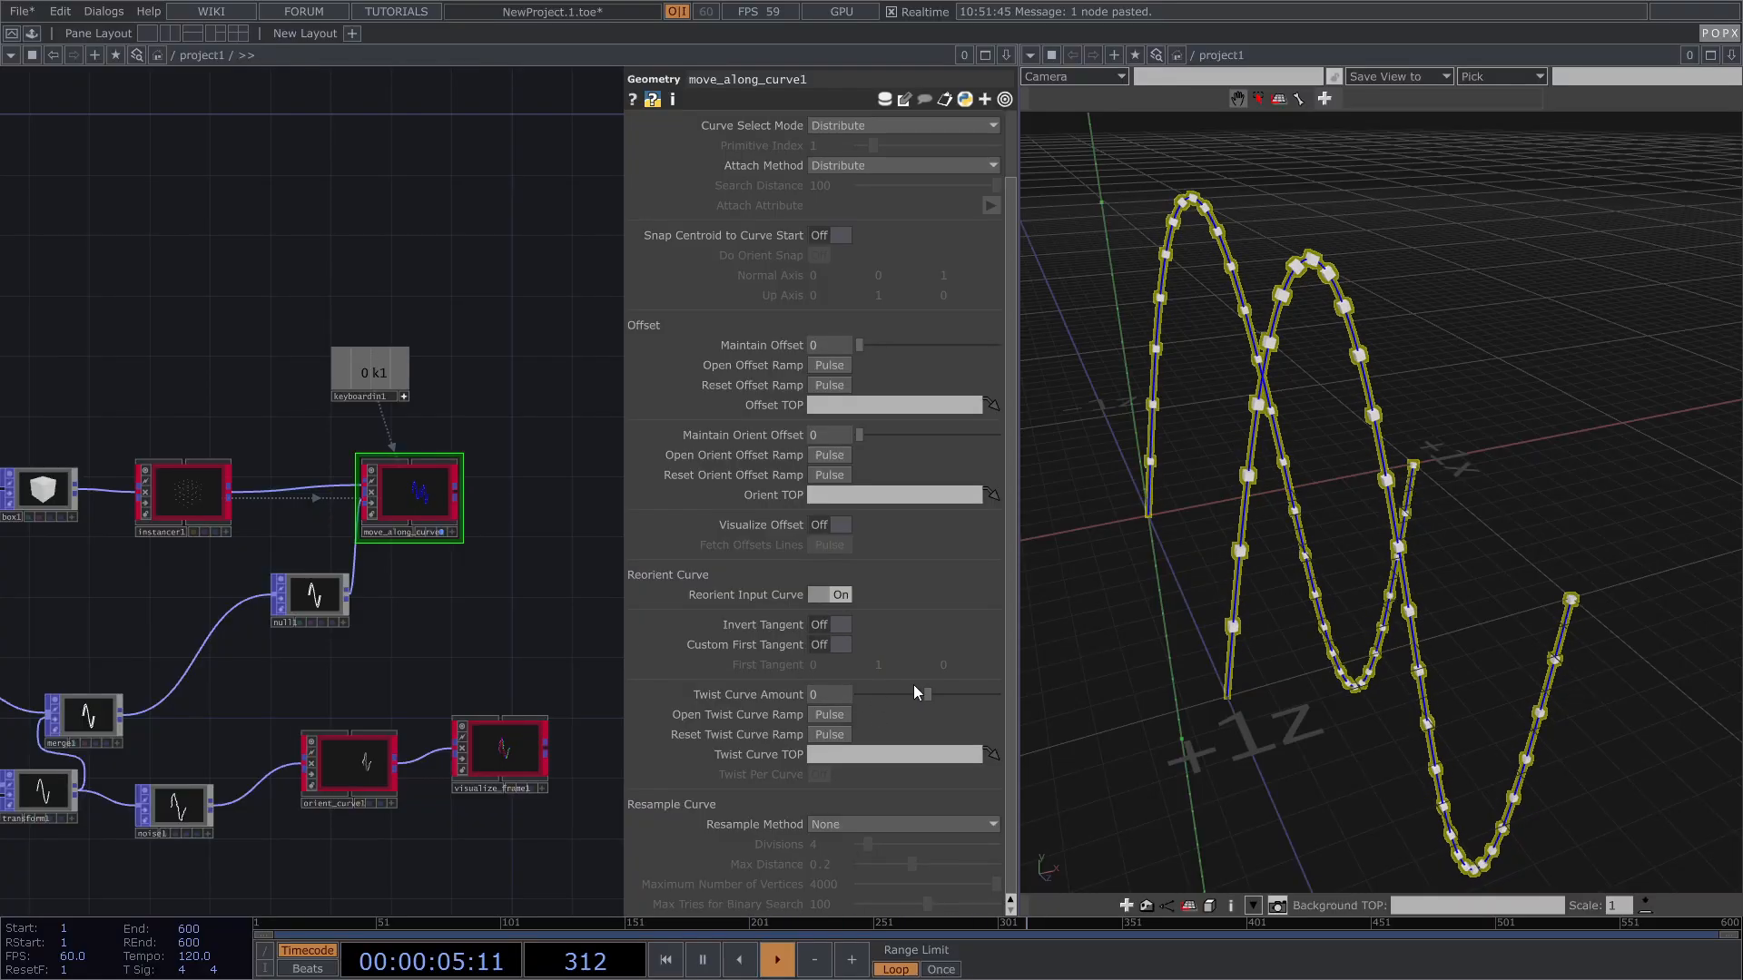
{"action": "left_click_drag", "start_coordinate": [928, 694], "coordinate": [1069, 683]}
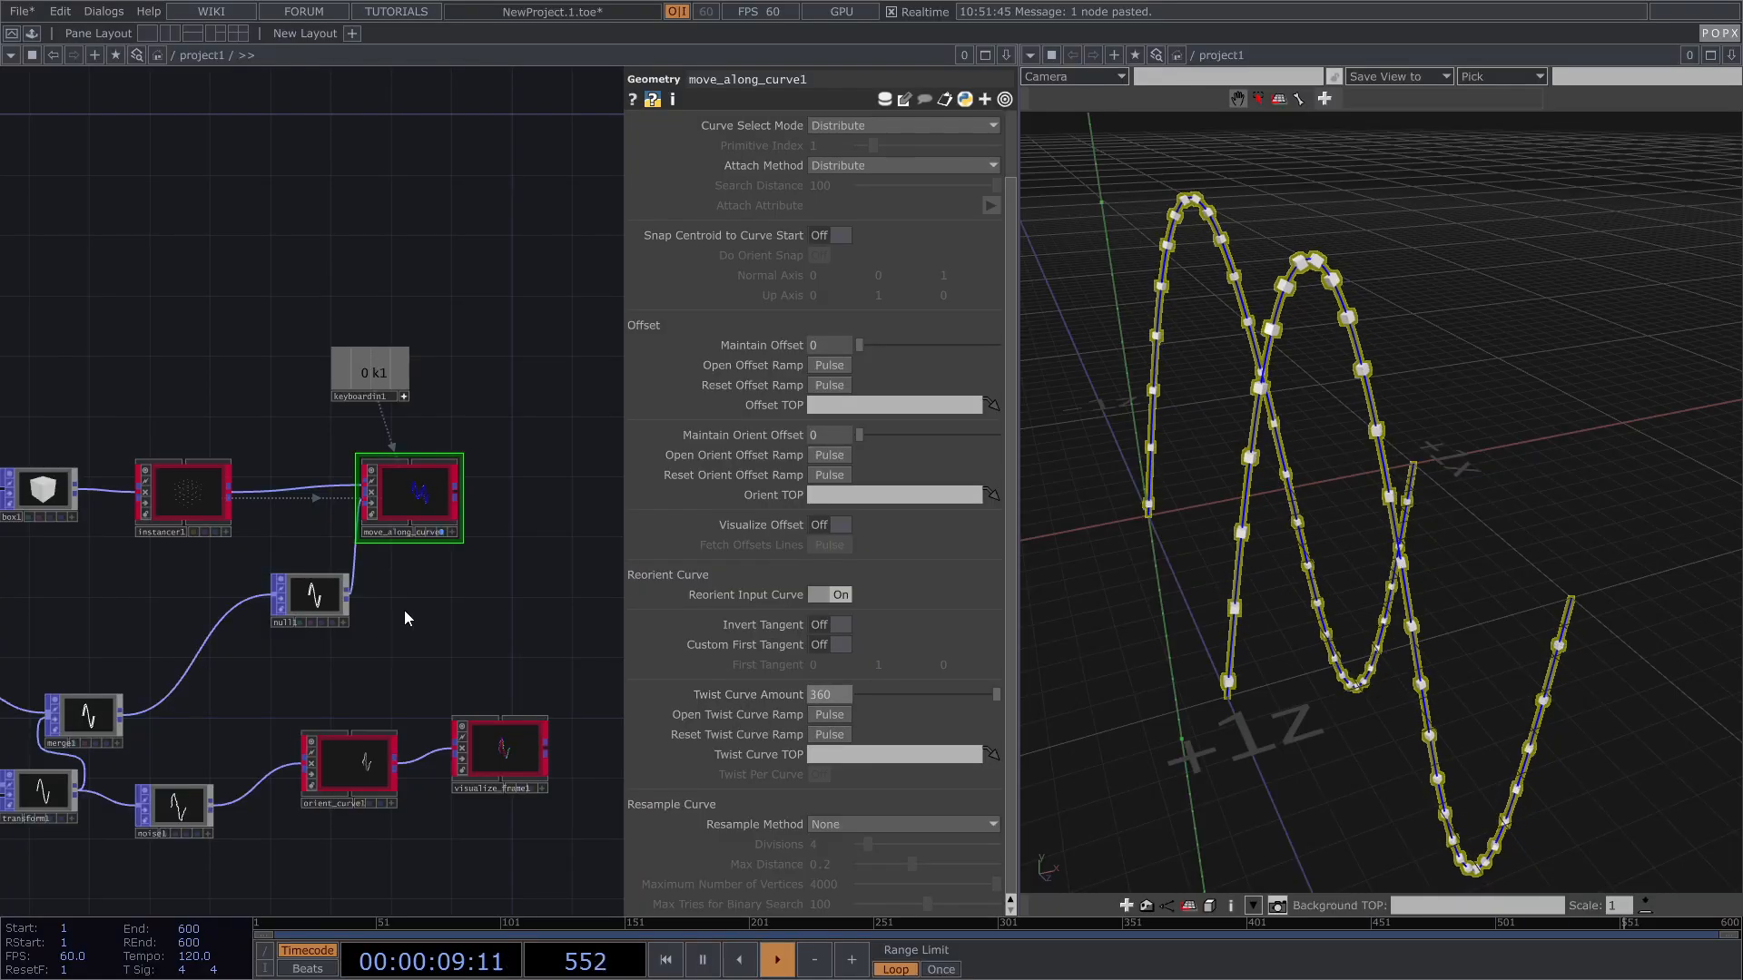
Step: Increase instancer1's cube scale to 0.05
{"action": "left_click", "coordinate": [190, 482]}
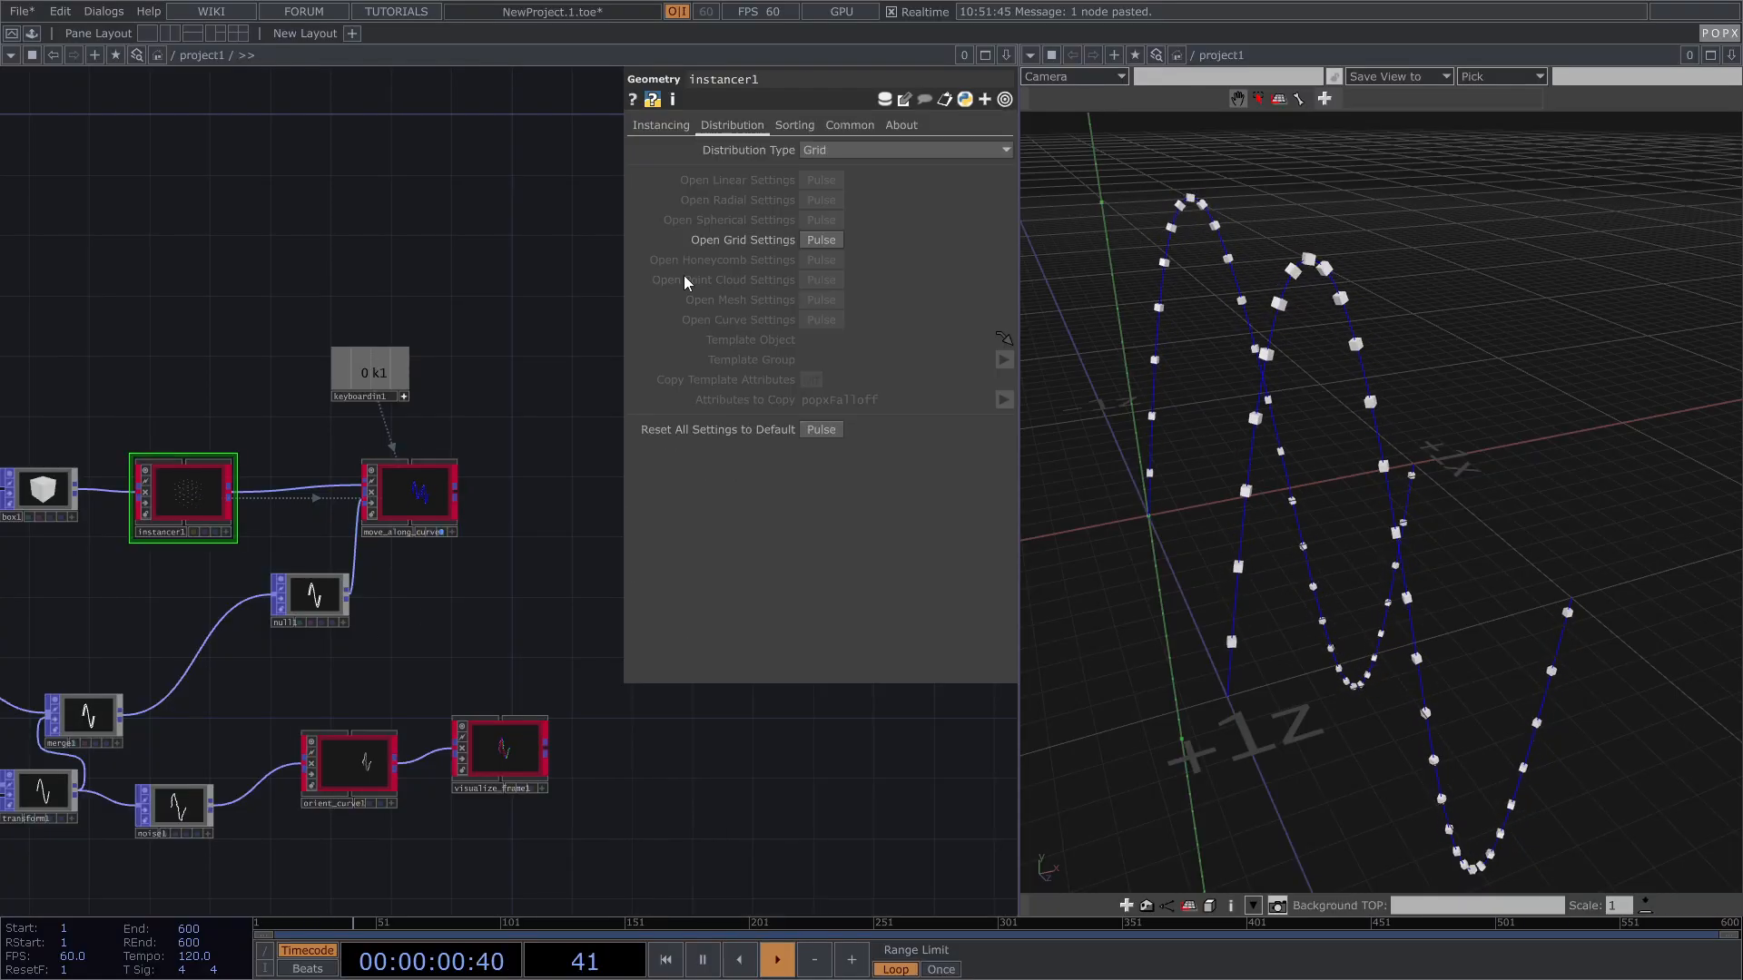
{"action": "left_click", "coordinate": [664, 127]}
{"action": "type", "text": "0.05"}
{"action": "key", "text": "Return"}
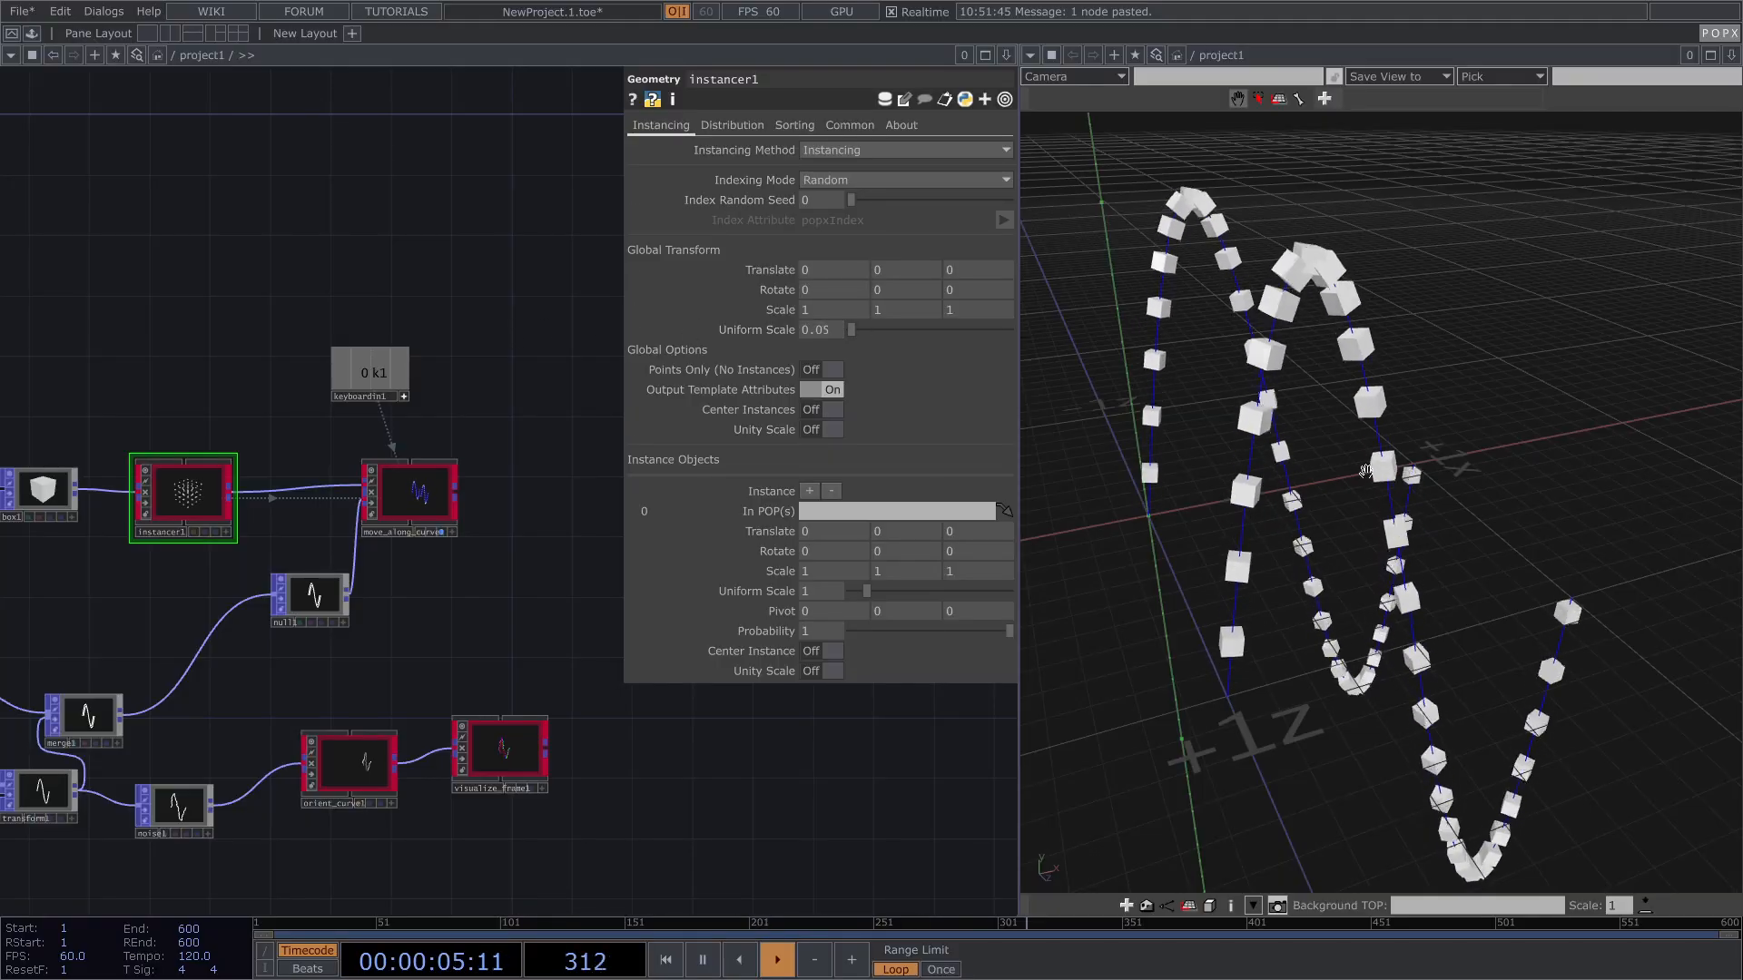
Step: Wire pattern1 directly into null1 so the cubes follow a single sine curve
{"action": "left_click", "coordinate": [416, 495]}
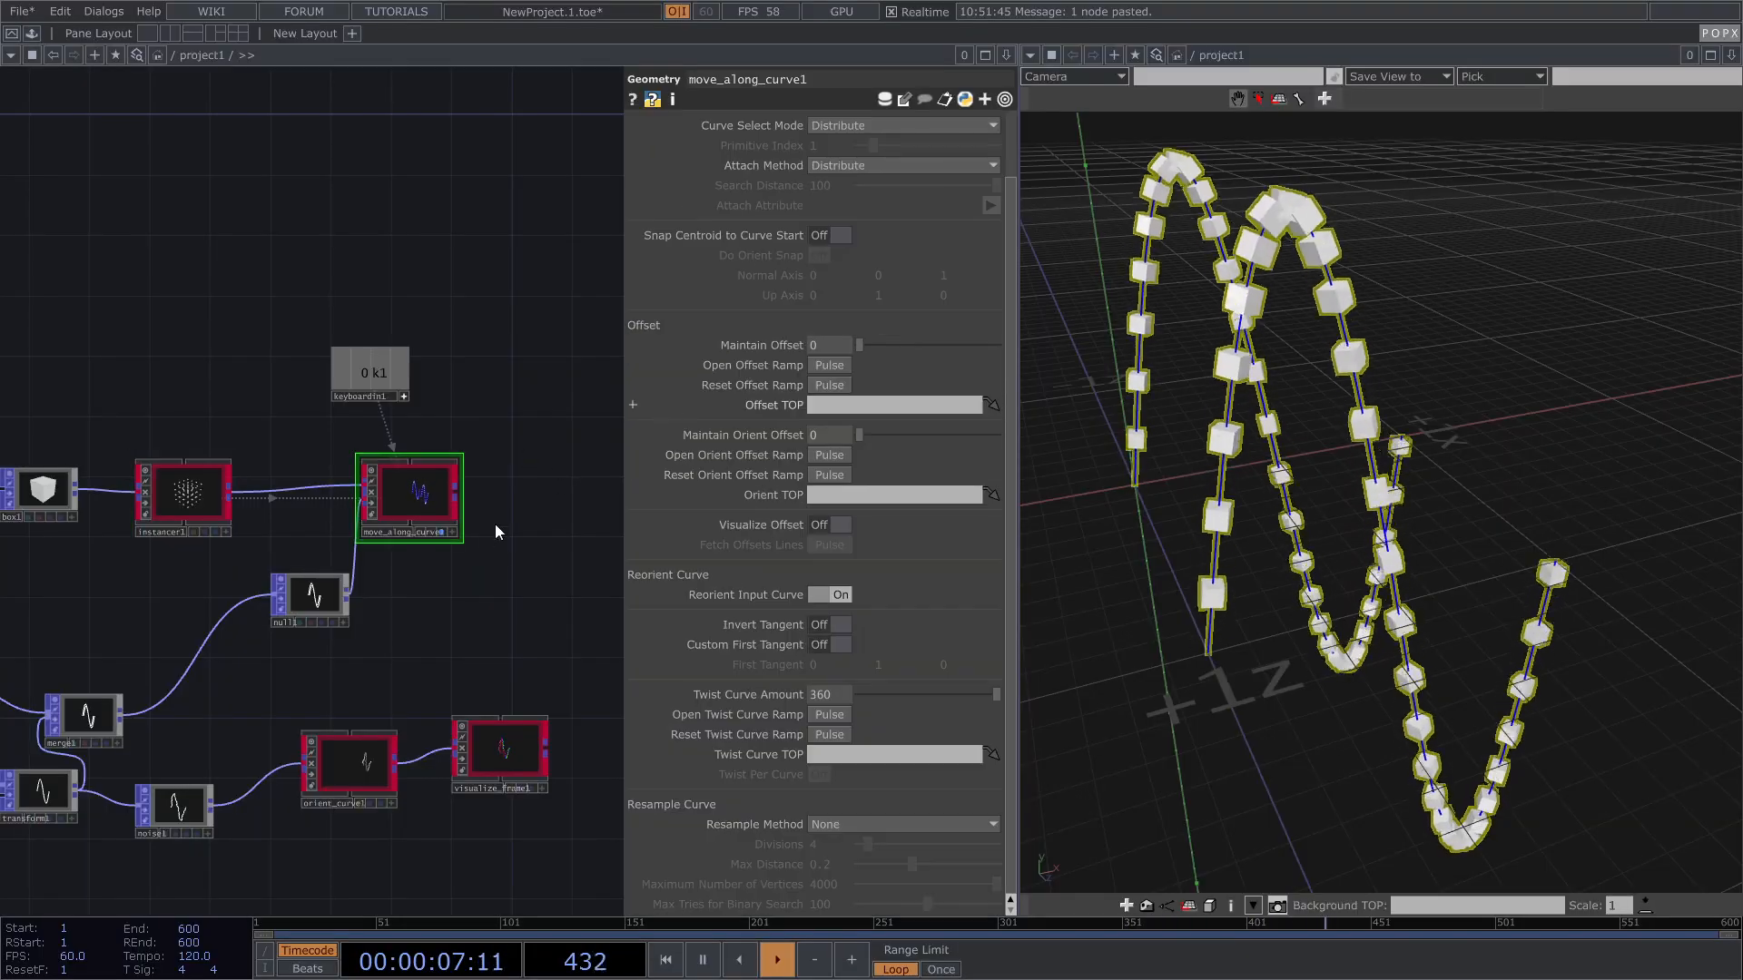
{"action": "left_click_drag", "start_coordinate": [7, 657], "coordinate": [417, 585]}
{"action": "right_click_drag", "start_coordinate": [1211, 351], "coordinate": [1192, 380]}
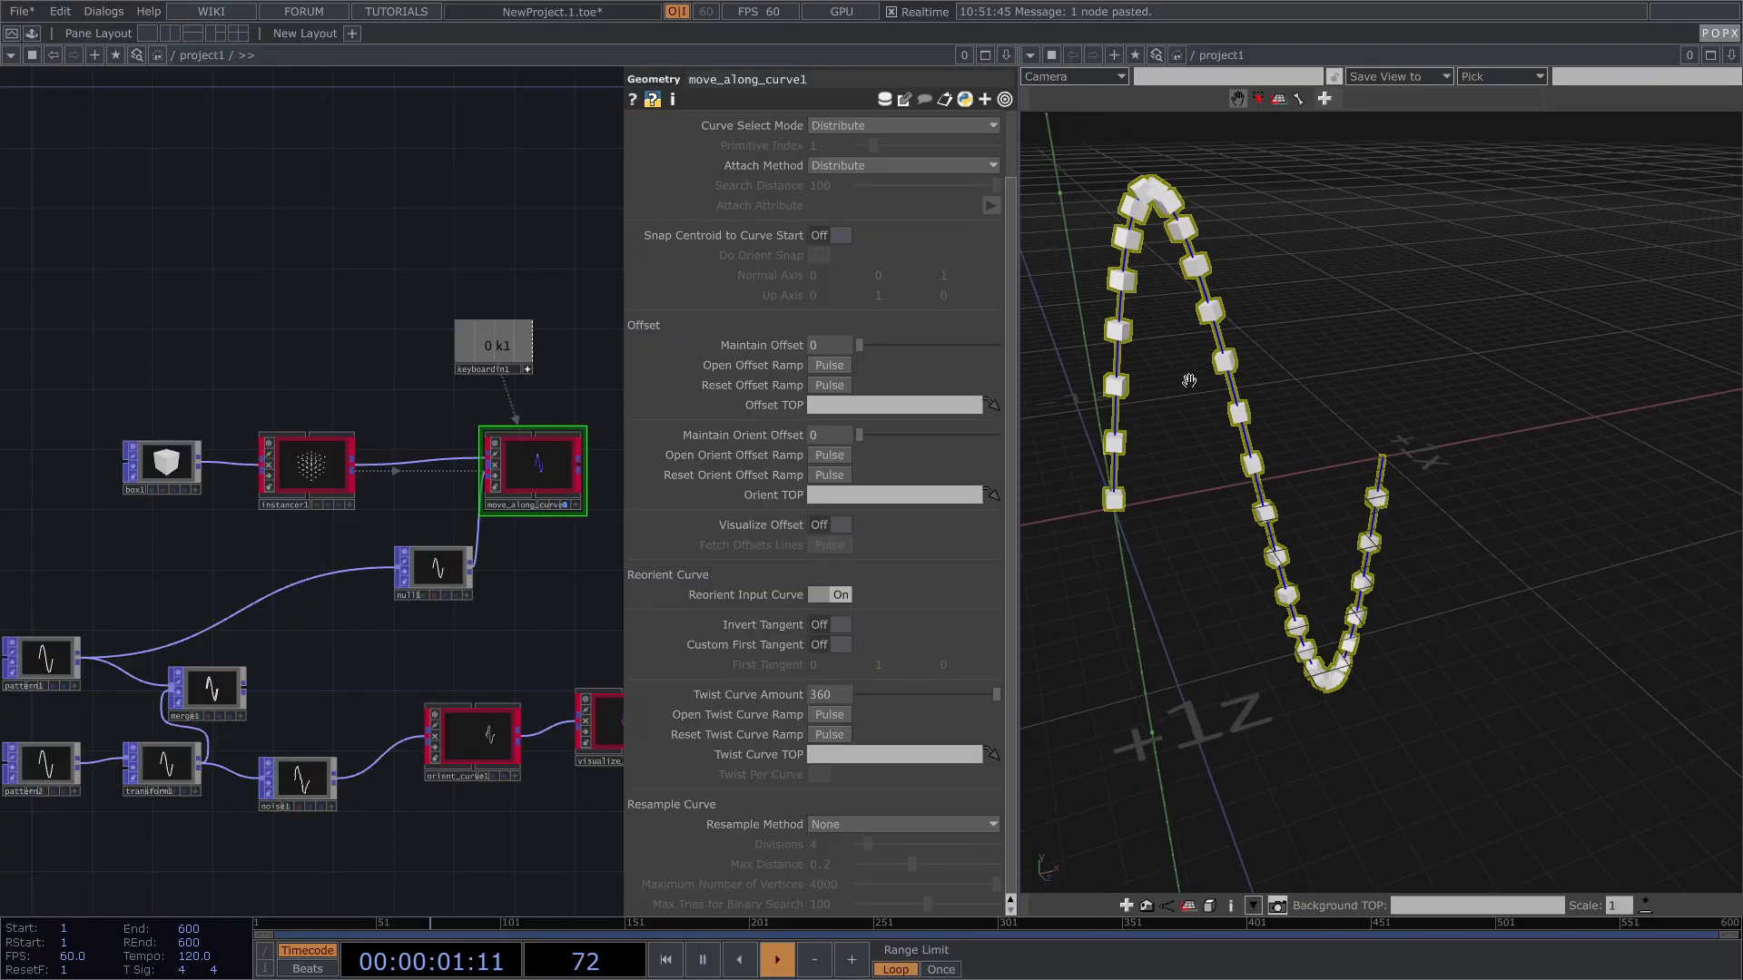
{"action": "left_click_drag", "start_coordinate": [460, 226], "coordinate": [357, 256]}
{"action": "scroll", "coordinate": [850, 633], "scroll_direction": "up", "scroll_amount": 2}
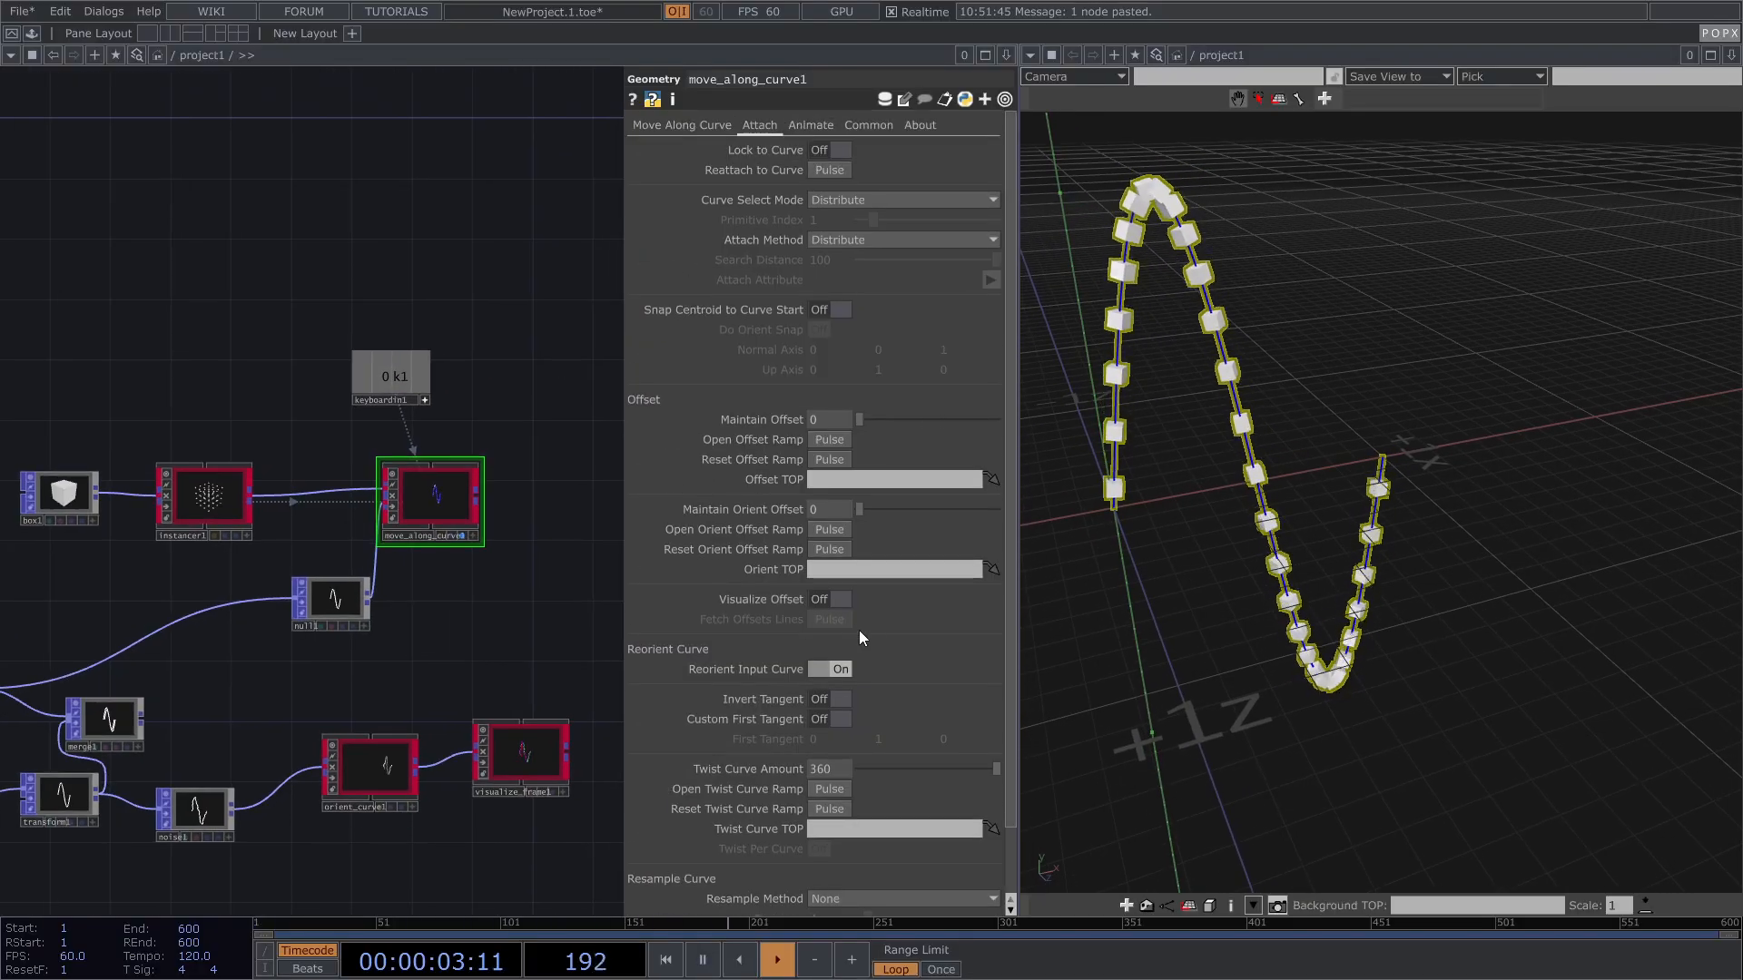
{"action": "left_click_drag", "start_coordinate": [971, 770], "coordinate": [903, 773]}
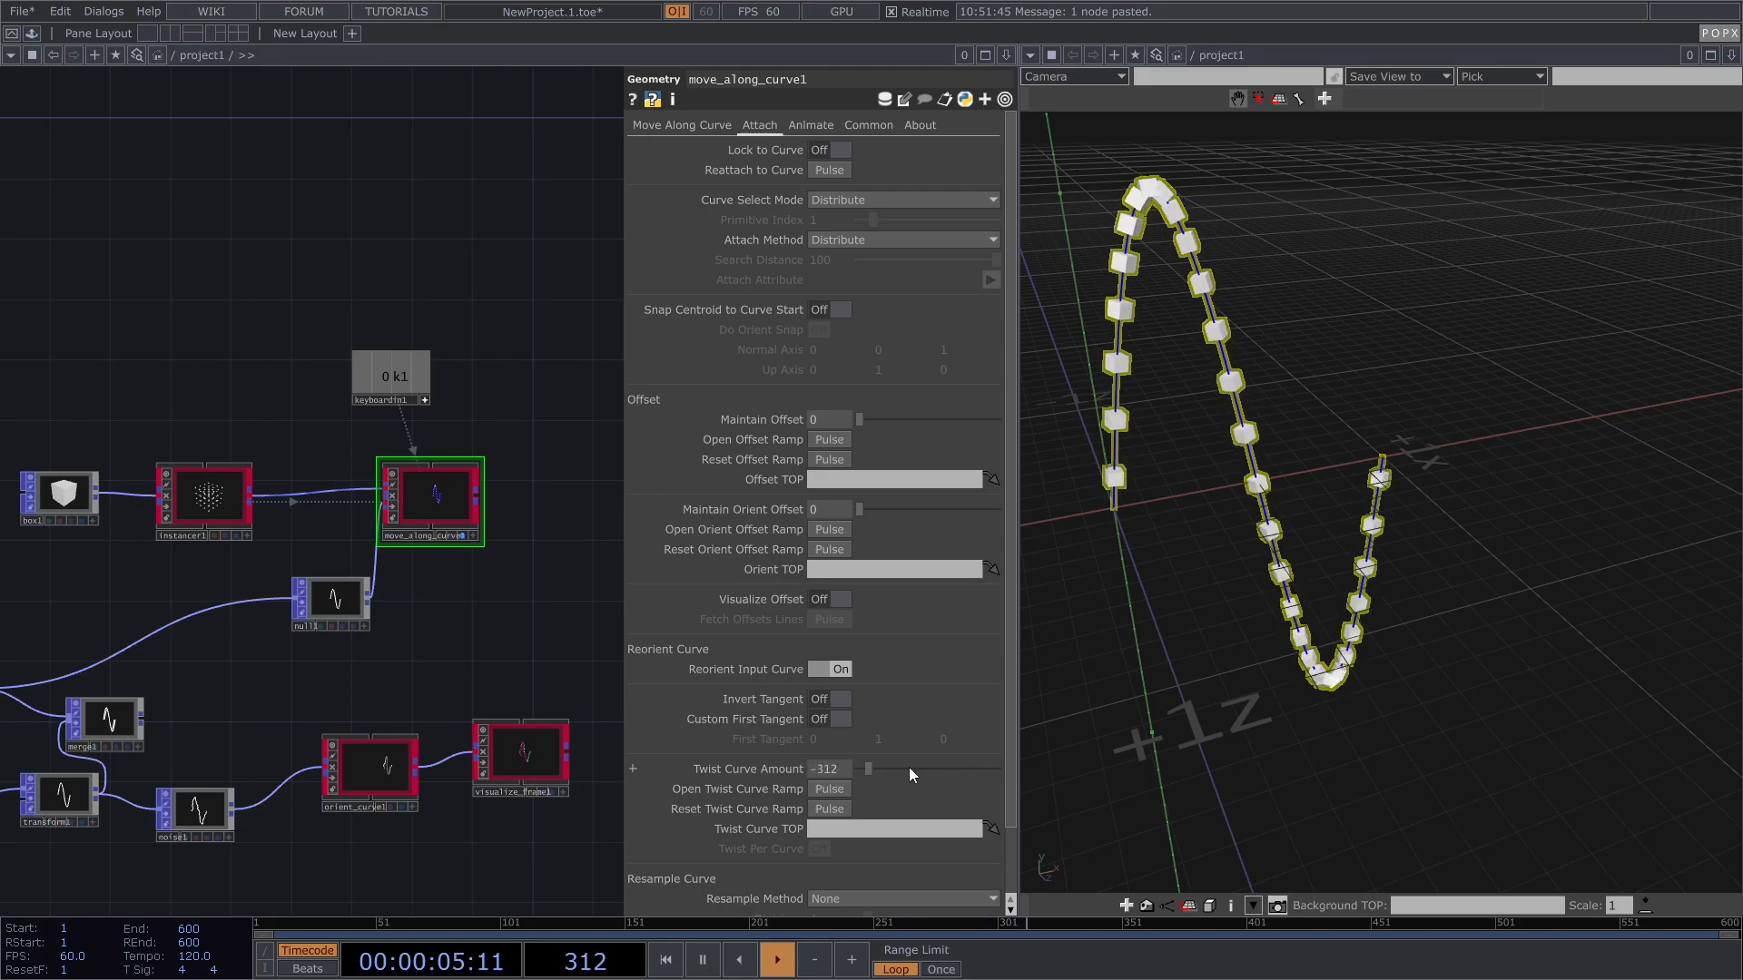
Step: Set move_along_curve1's Animate Speed to 0.25, then fine-tune it to about 0.28
{"action": "left_click", "coordinate": [810, 126]}
{"action": "left_click", "coordinate": [829, 281]}
{"action": "type", "text": "0.25"}
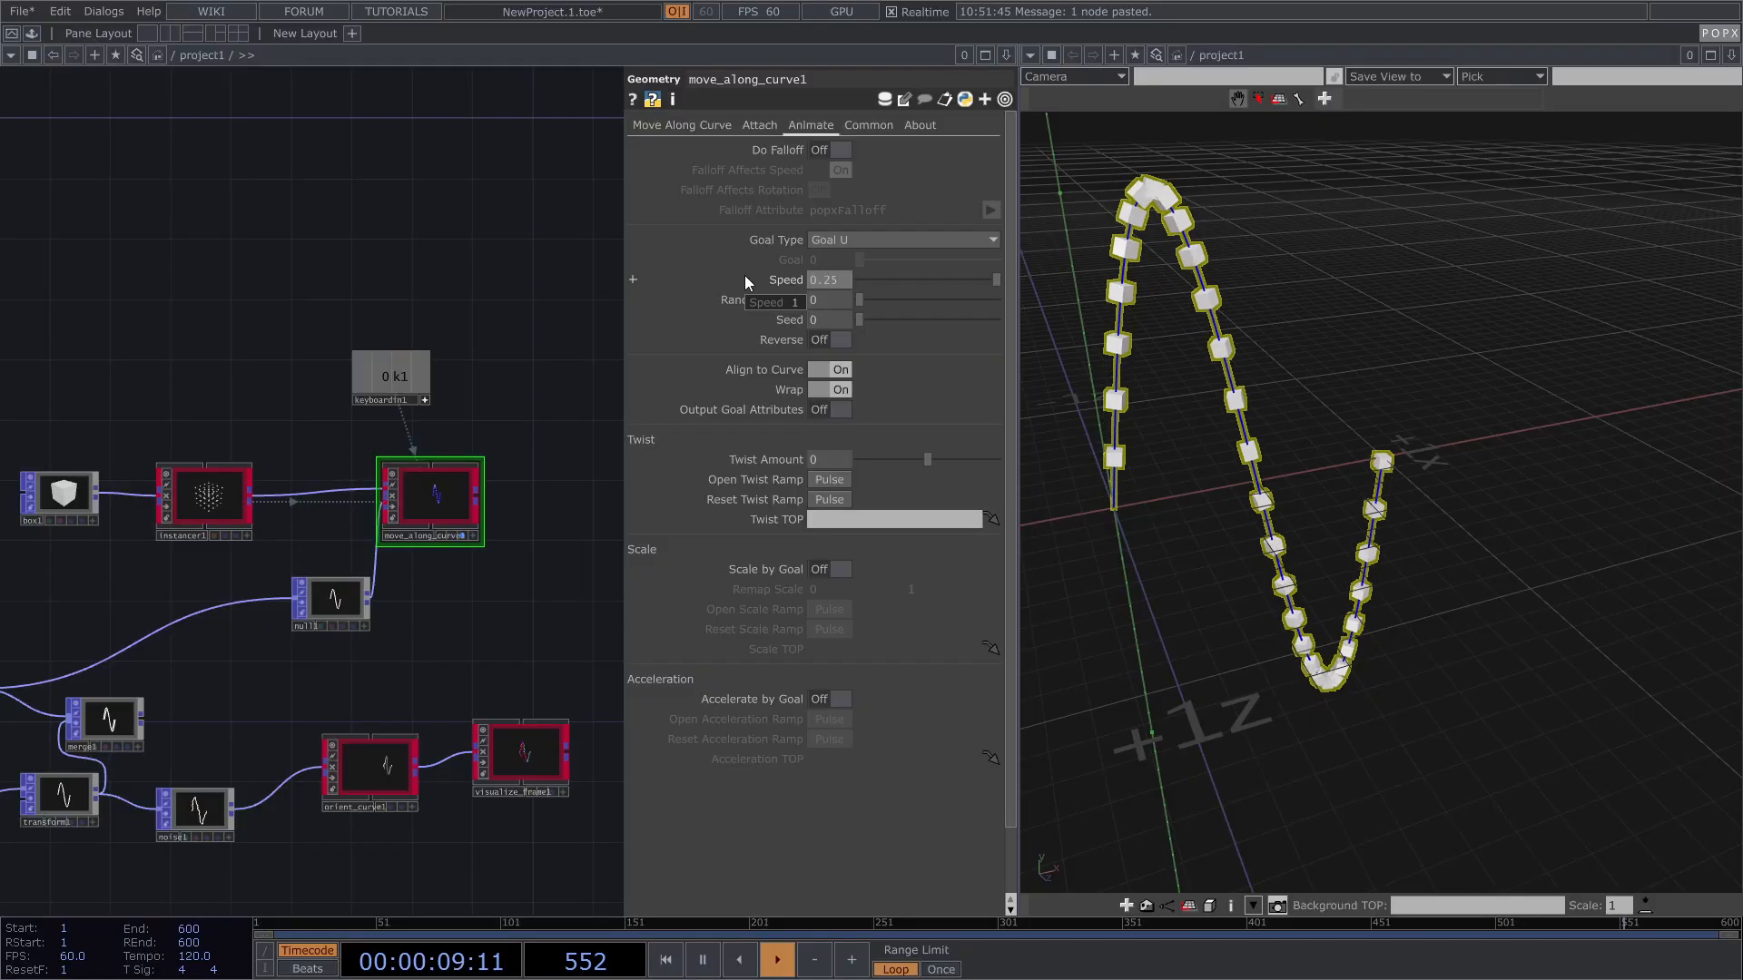
{"action": "key", "text": "Return"}
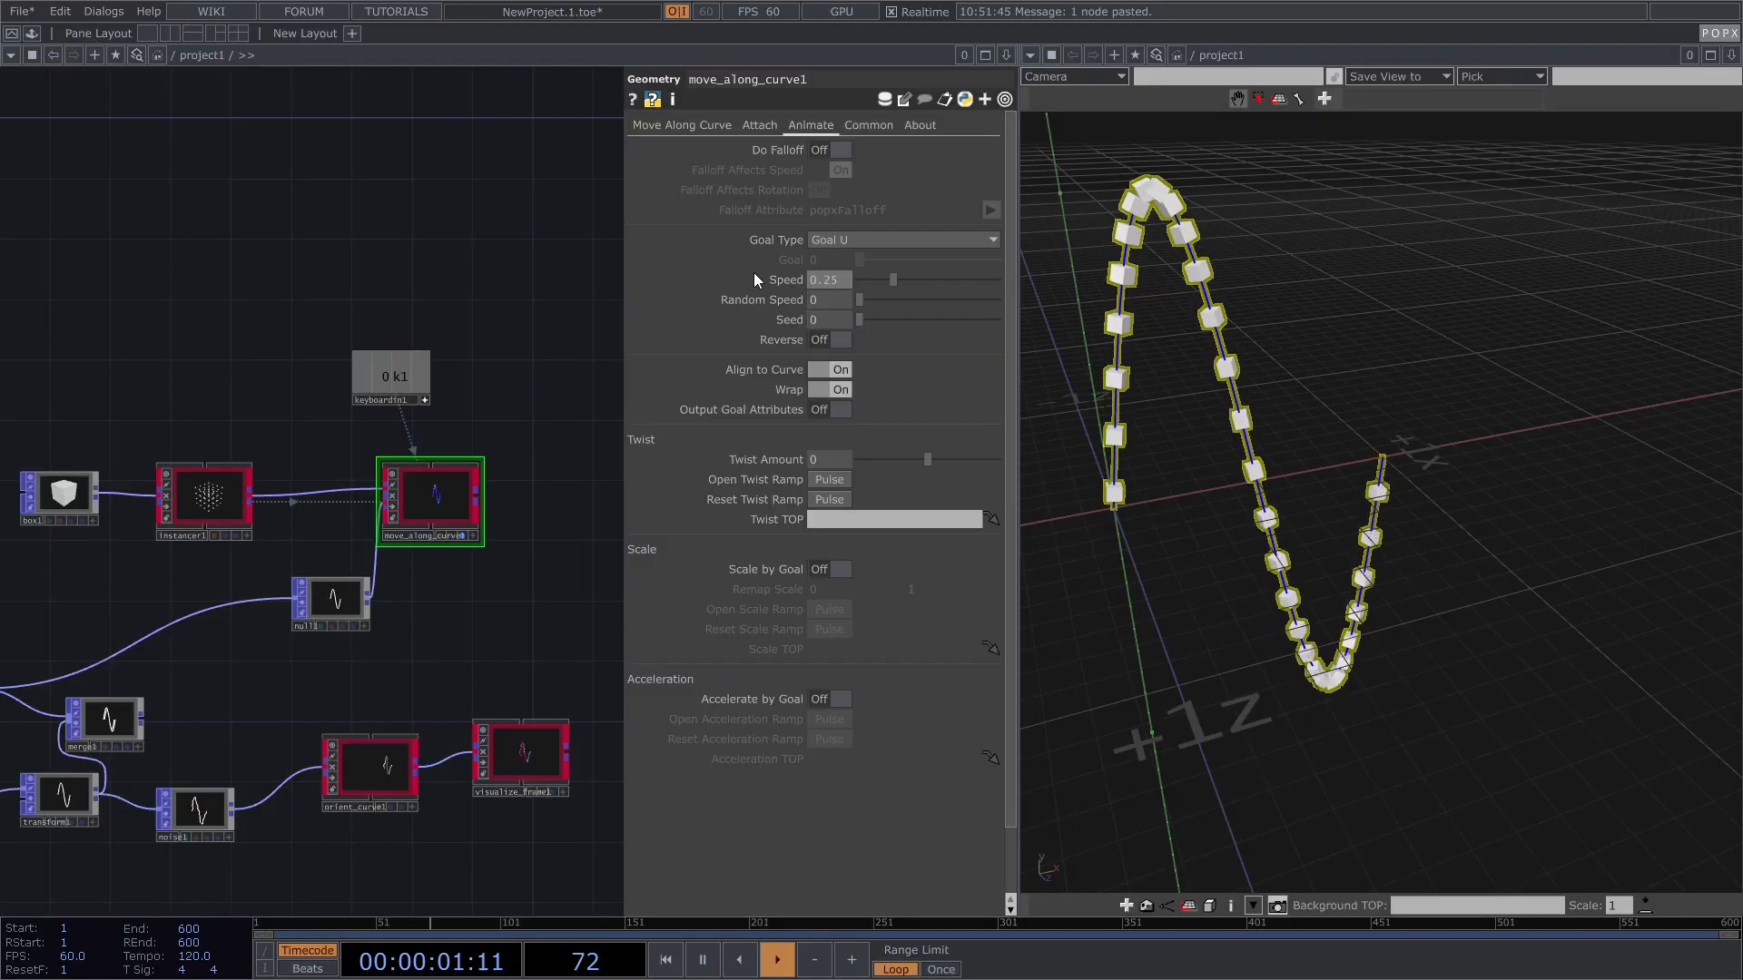
{"action": "middle_click_drag", "start_coordinate": [826, 281], "coordinate": [833, 300]}
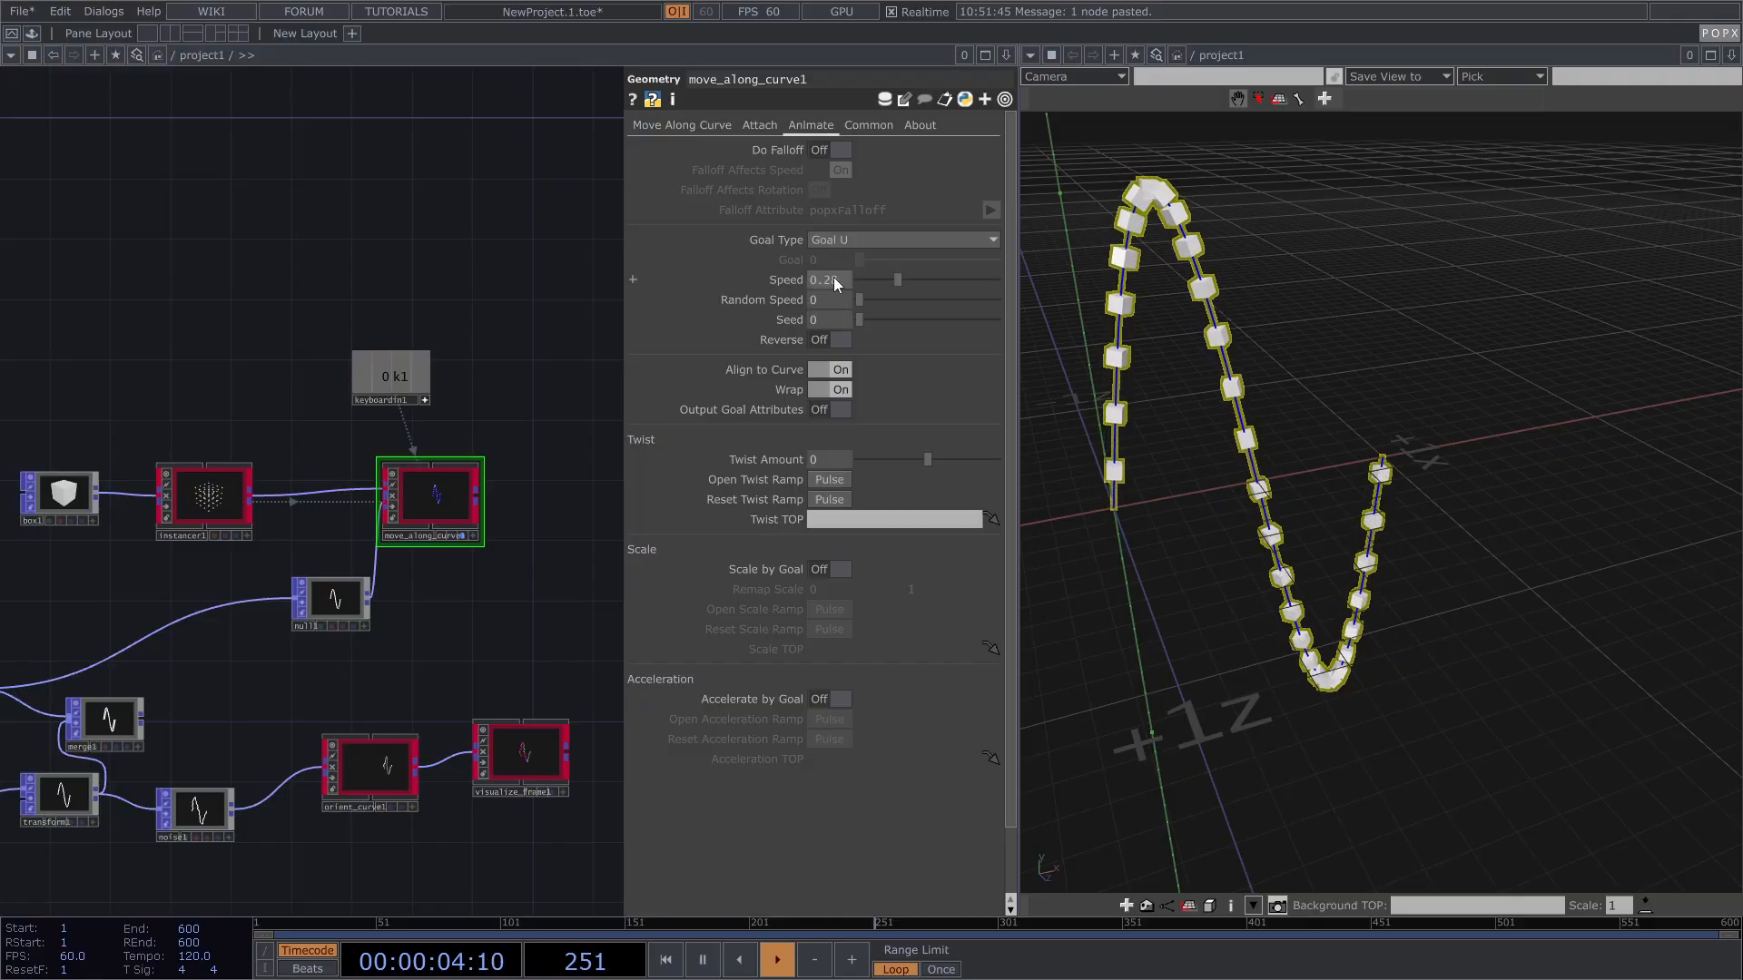
{"action": "left_click", "coordinate": [759, 129]}
{"action": "left_click", "coordinate": [810, 125]}
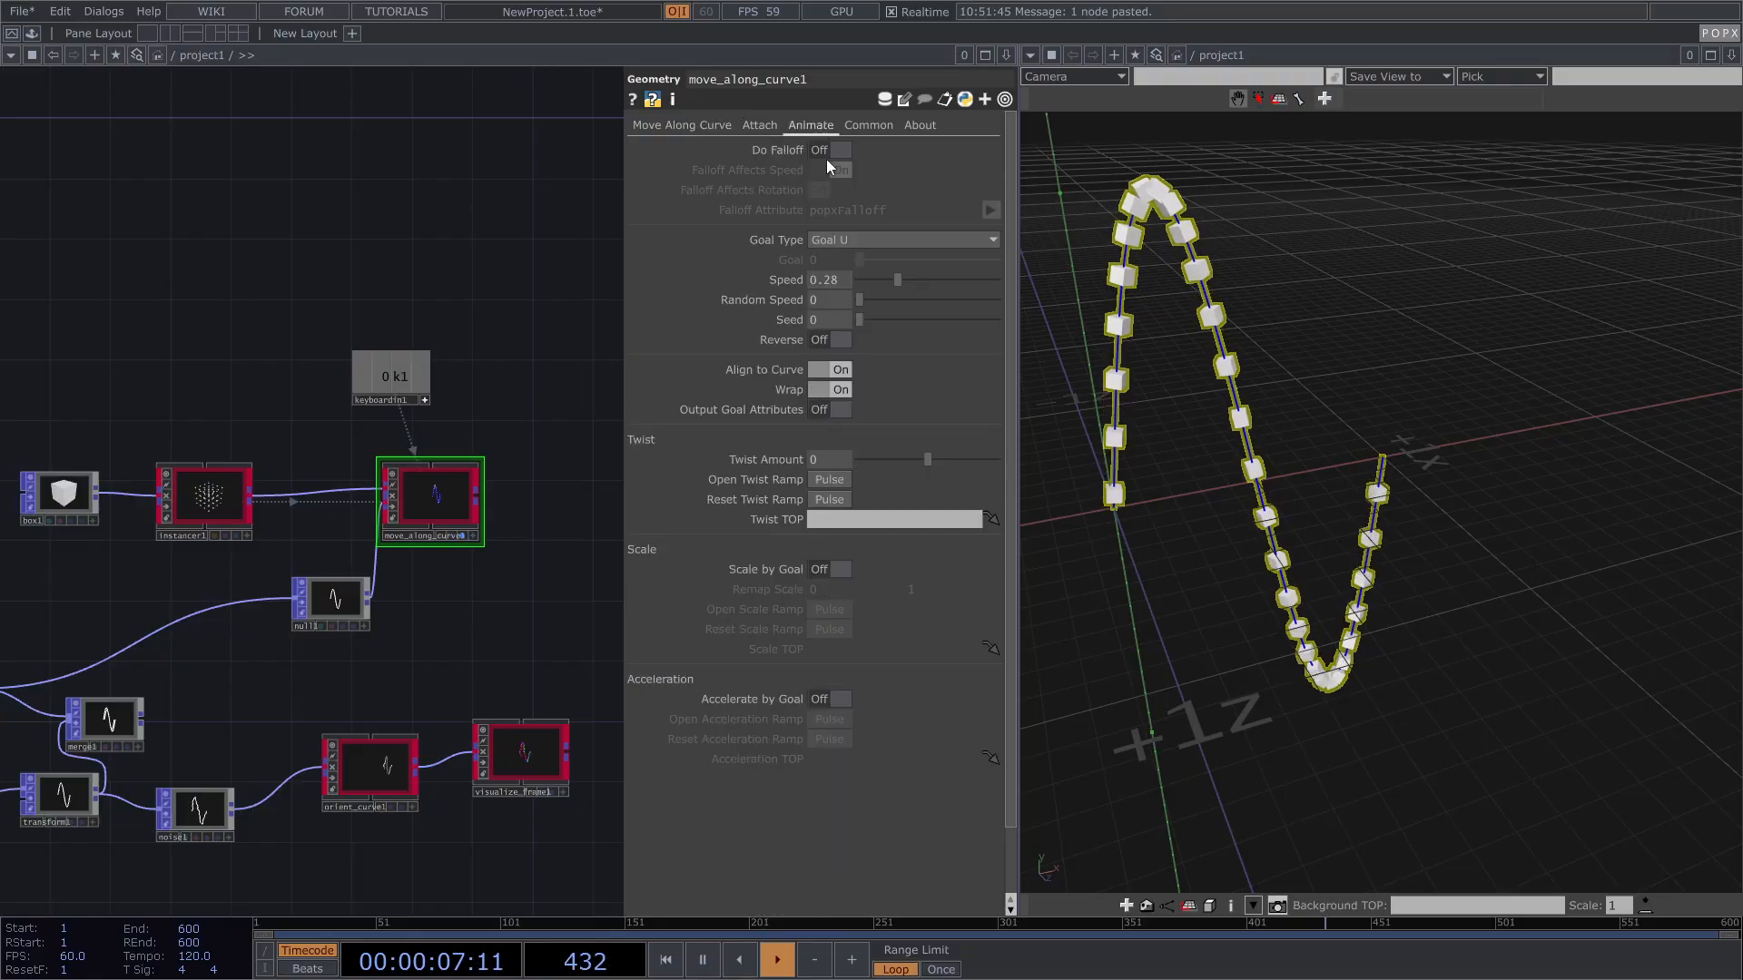
Step: Try different Twist Curve Amounts, settle on 360, and inspect the twist ramp
{"action": "left_click", "coordinate": [689, 124]}
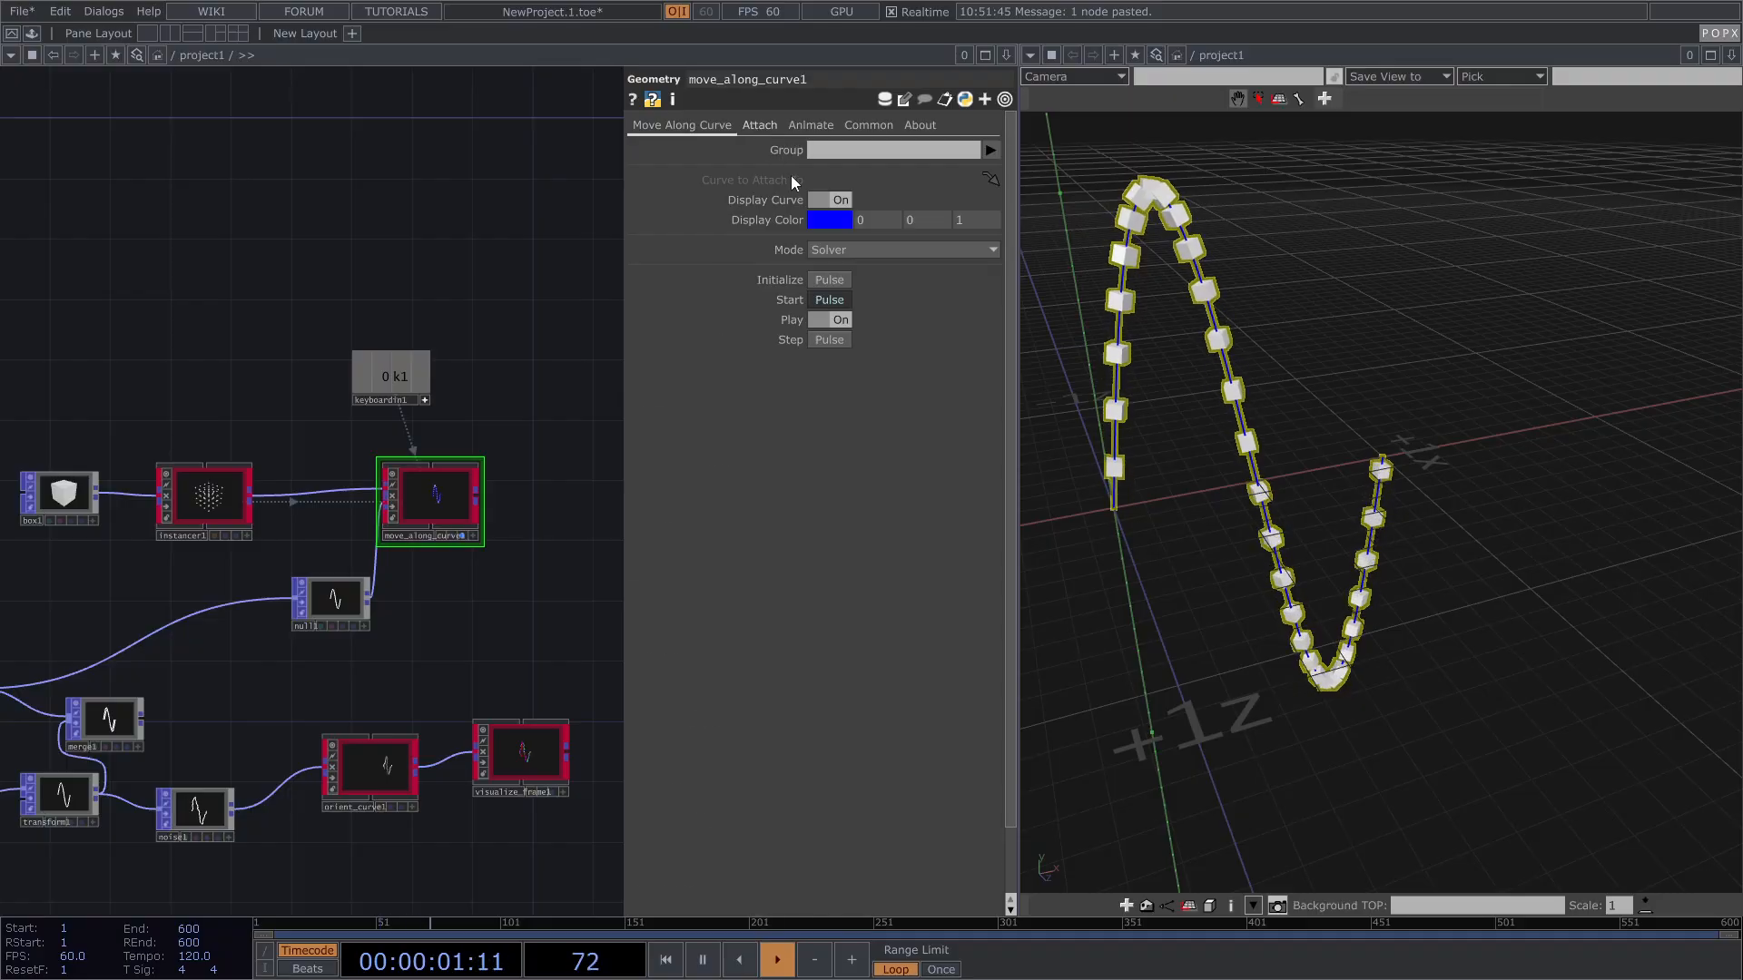
{"action": "left_click", "coordinate": [759, 125]}
{"action": "left_click_drag", "start_coordinate": [955, 765], "coordinate": [1035, 740]}
{"action": "left_click_drag", "start_coordinate": [1292, 510], "coordinate": [1304, 530]}
{"action": "right_click_drag", "start_coordinate": [1304, 531], "coordinate": [1353, 544]}
{"action": "scroll", "coordinate": [1281, 476], "scroll_direction": "up", "scroll_amount": 4}
{"action": "mouse_move", "coordinate": [970, 768]}
{"action": "left_mouse_down"}
{"action": "mouse_move", "coordinate": [843, 772]}
{"action": "mouse_move", "coordinate": [1000, 767]}
{"action": "left_mouse_up"}
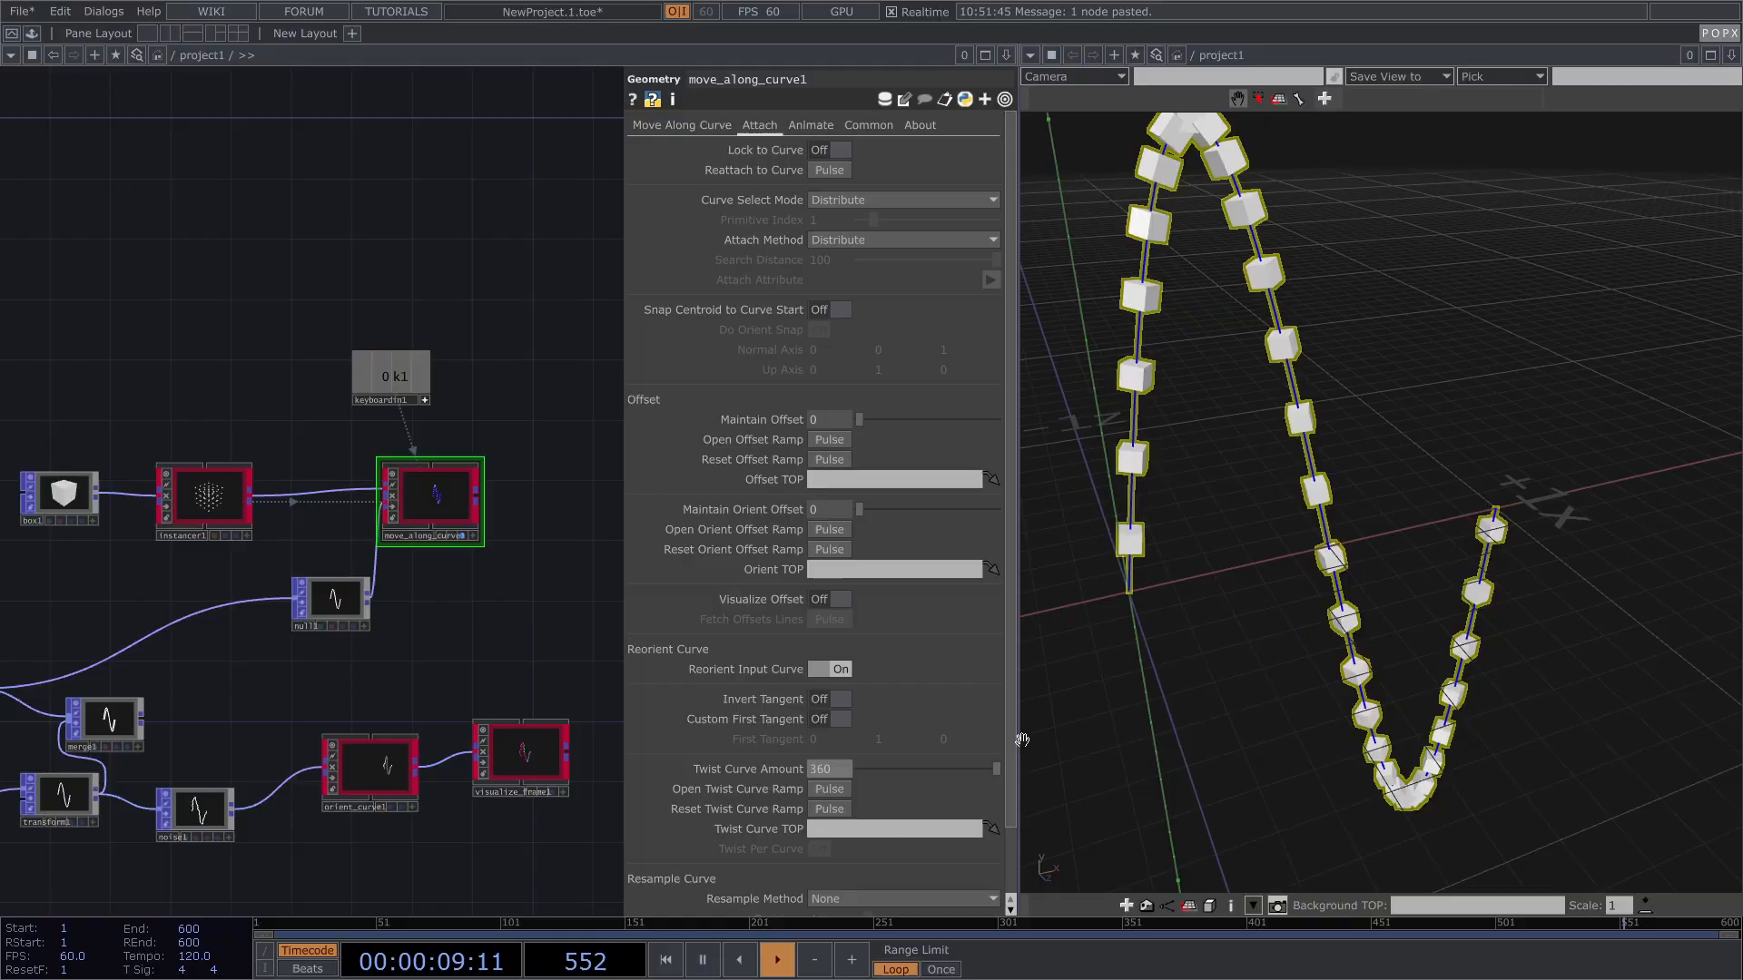
{"action": "left_click", "coordinate": [831, 789]}
{"action": "left_click_drag", "start_coordinate": [825, 603], "coordinate": [436, 498]}
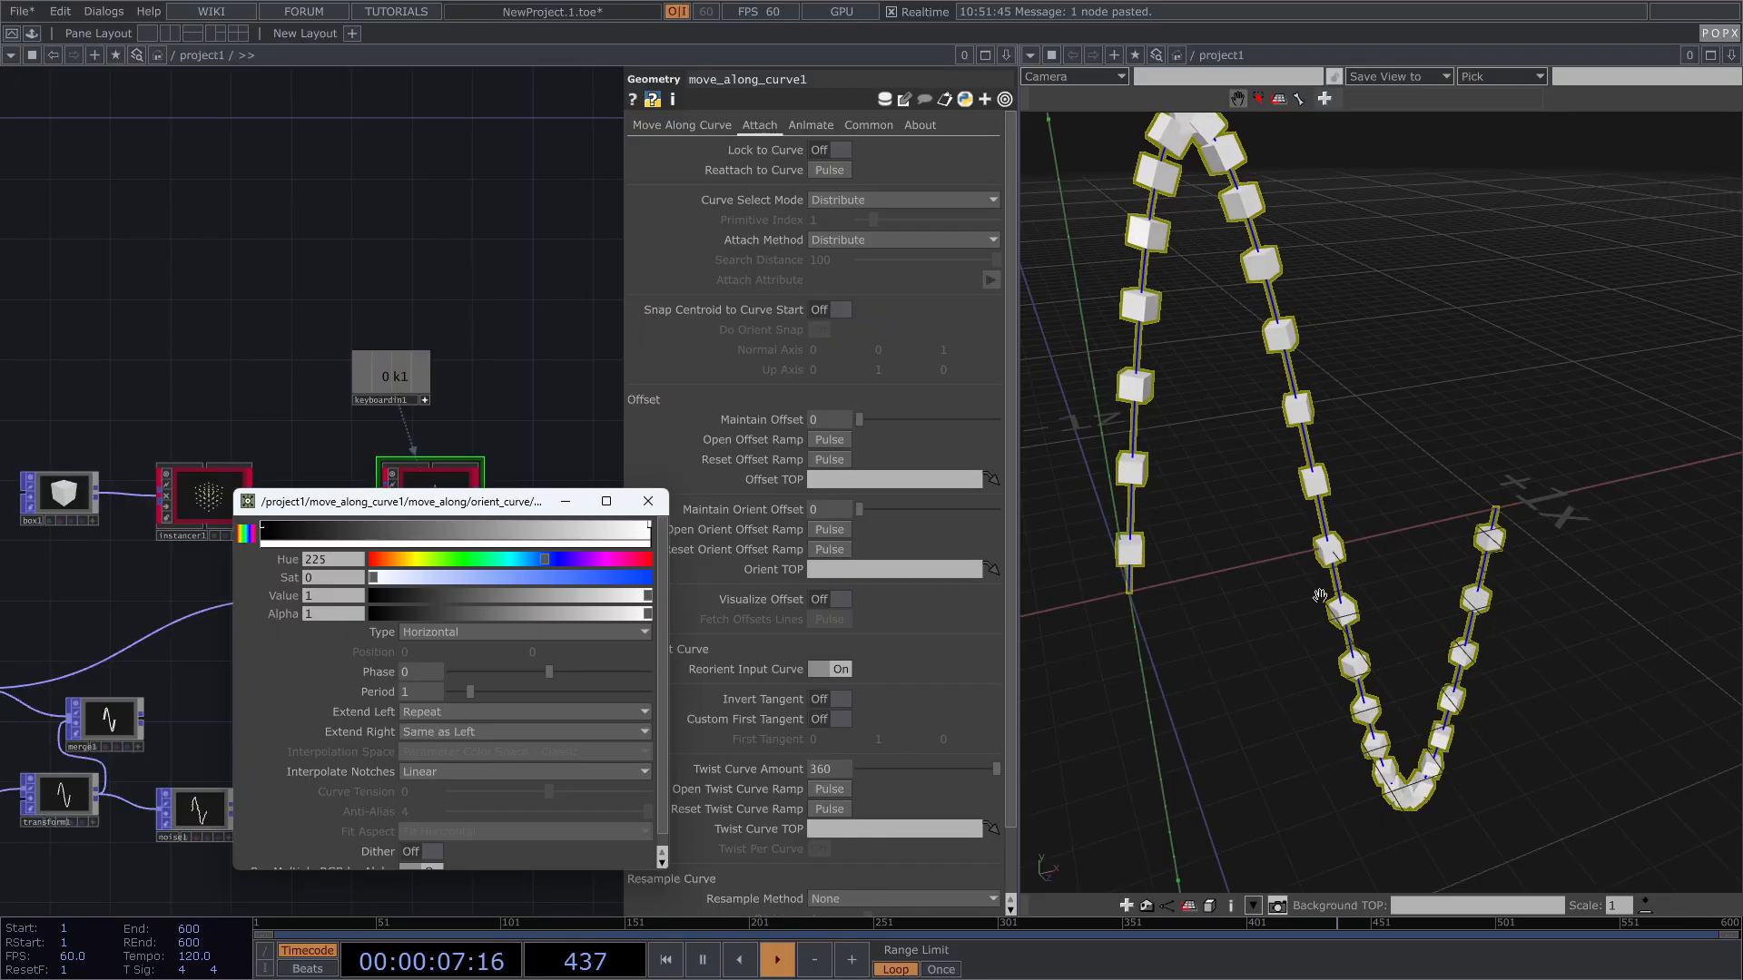
{"action": "left_click", "coordinate": [640, 510]}
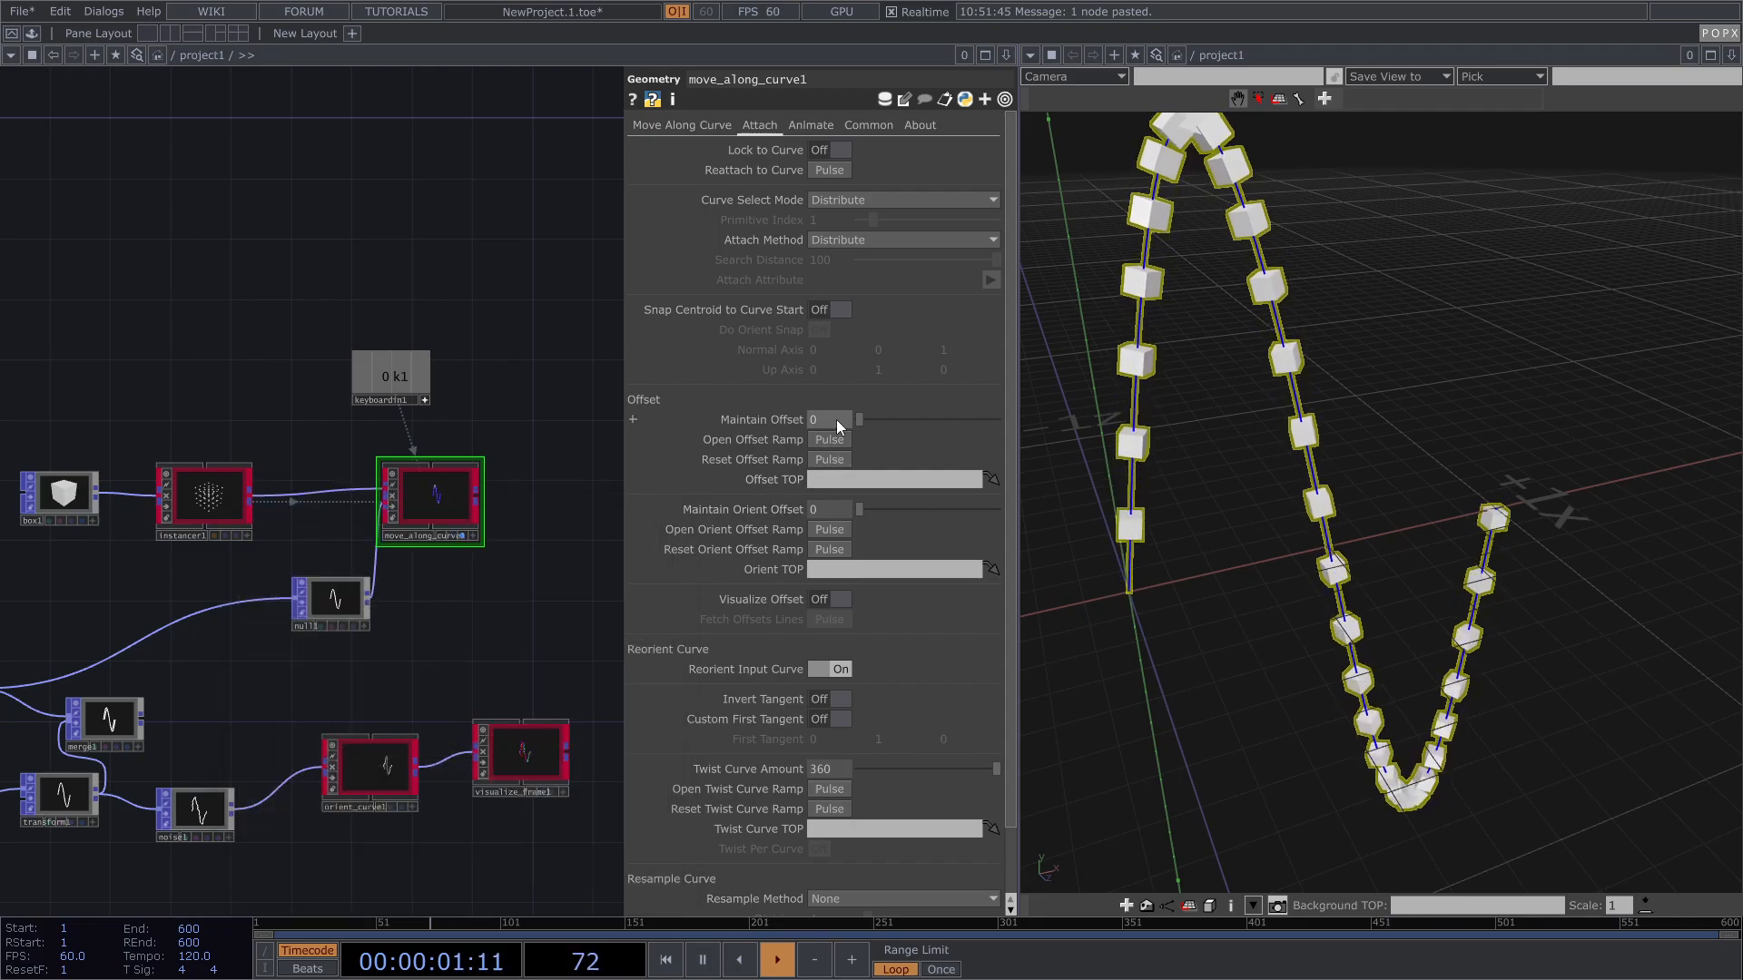
{"action": "left_click", "coordinate": [222, 496]}
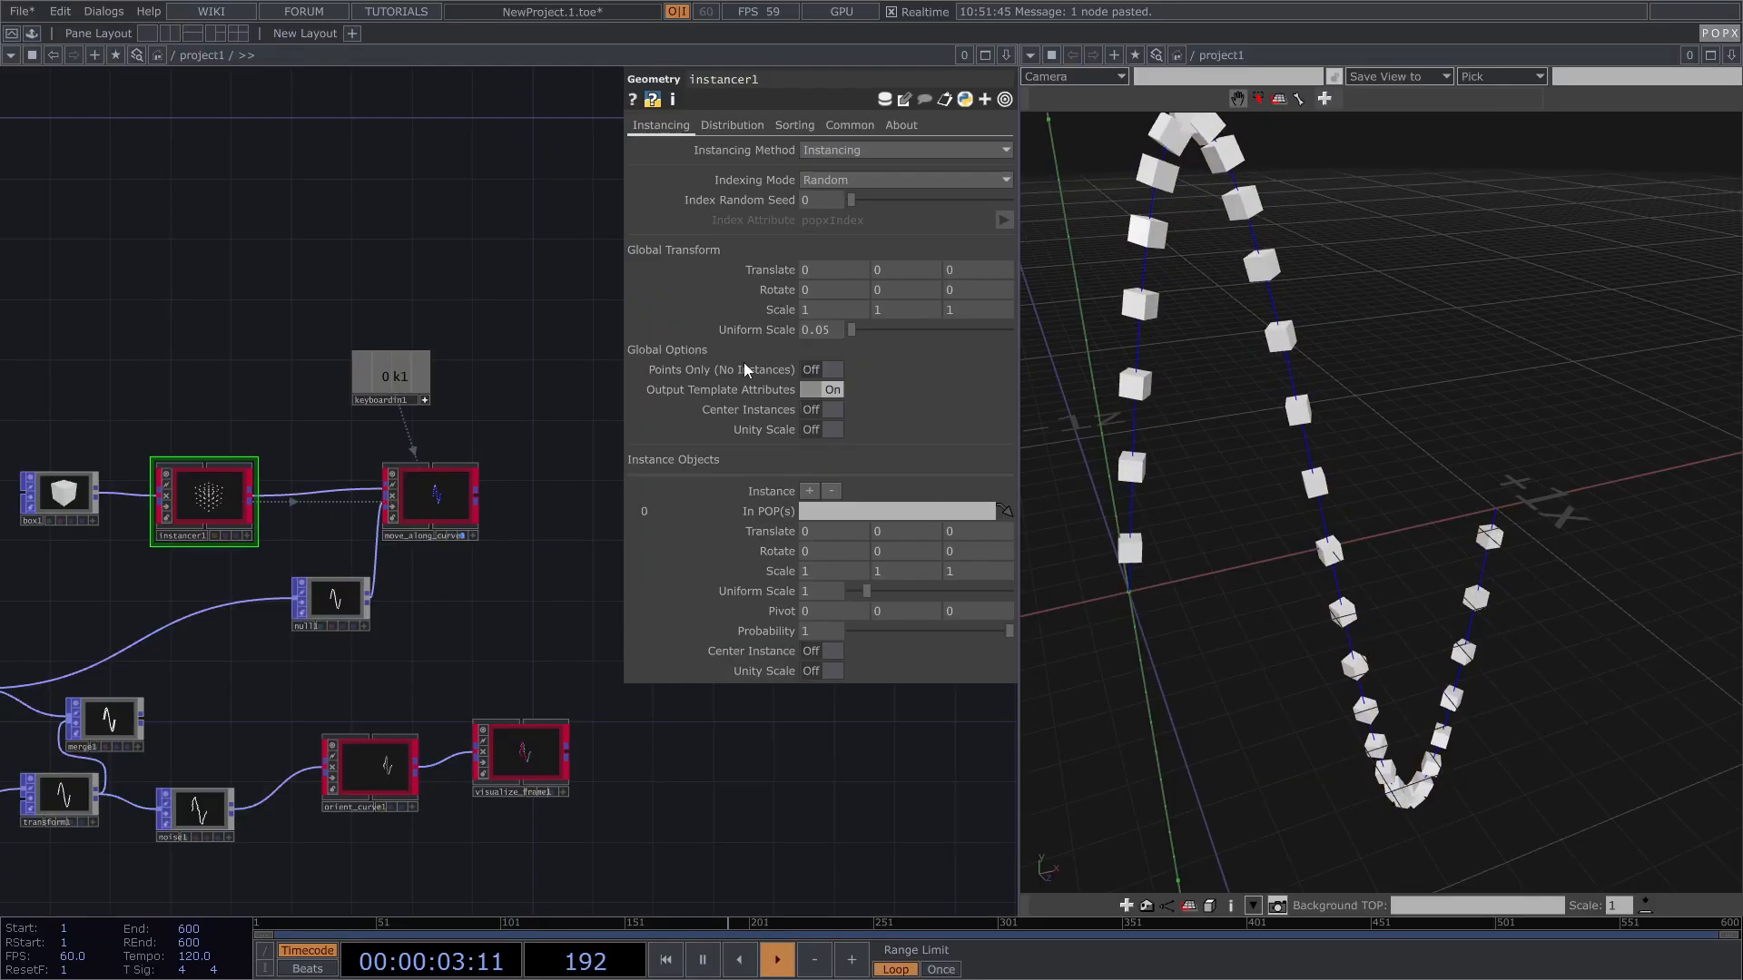
Step: Set instancer1's Uniform Scale to 0.17 and move_along_curve1's Twist Curve Amount to 720
{"action": "middle_click_drag", "start_coordinate": [824, 339], "coordinate": [826, 297]}
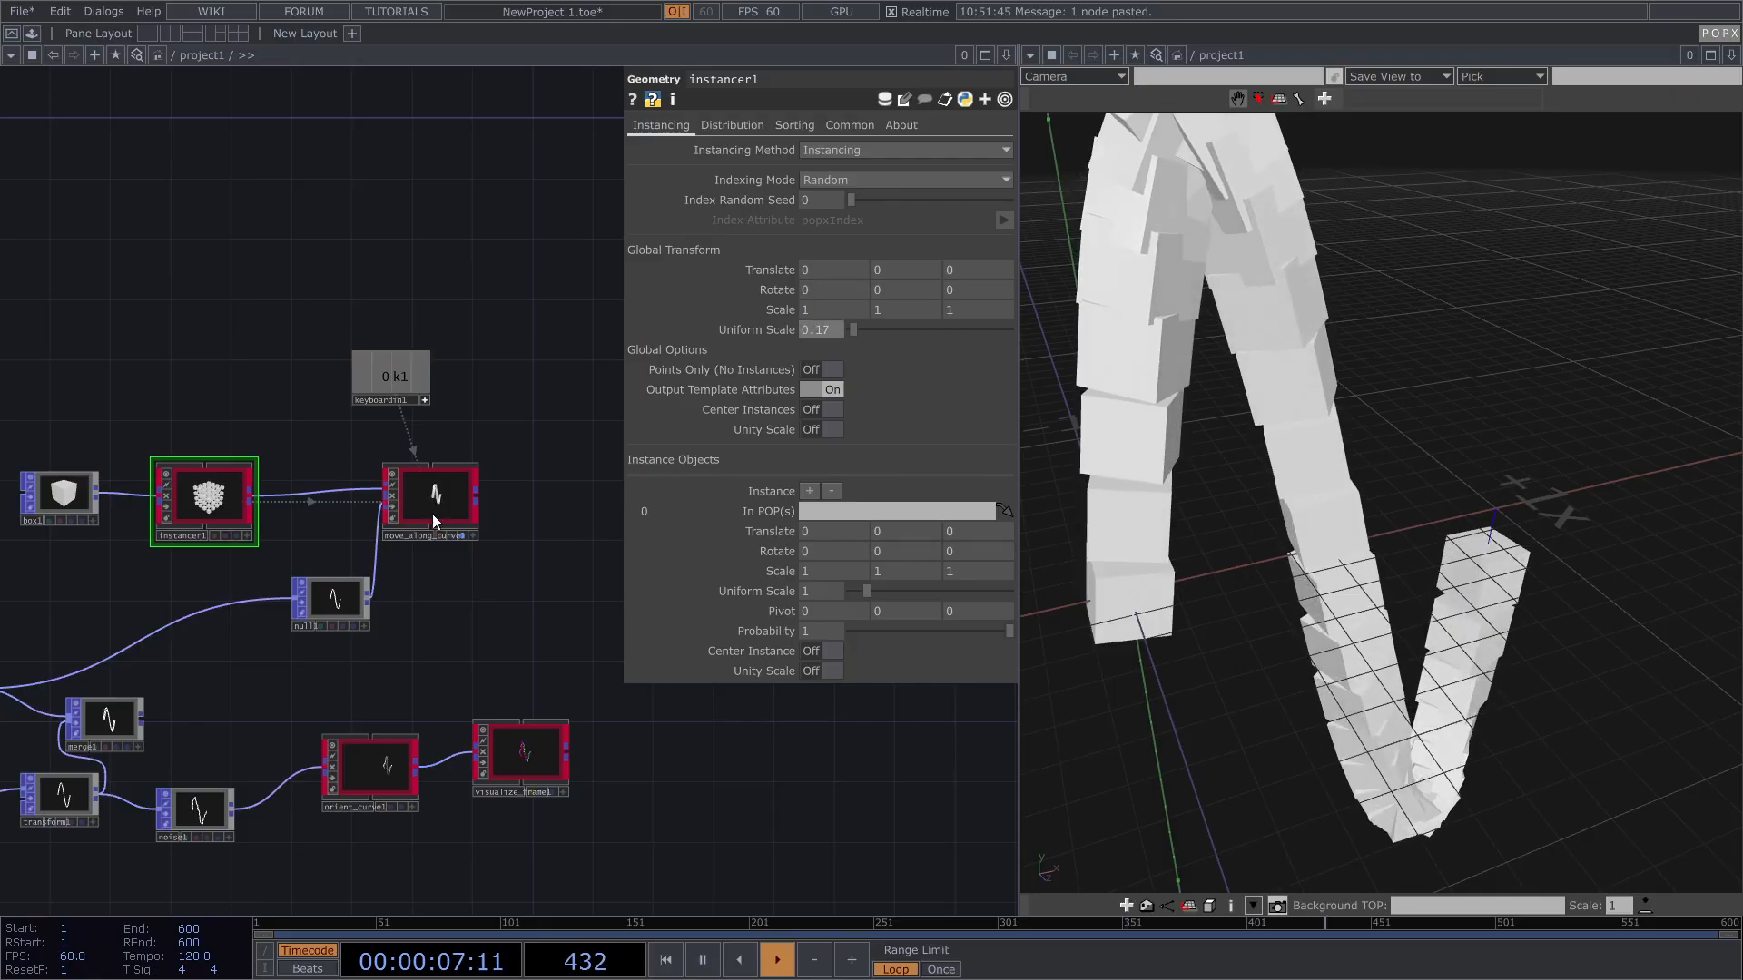
{"action": "left_click", "coordinate": [444, 483]}
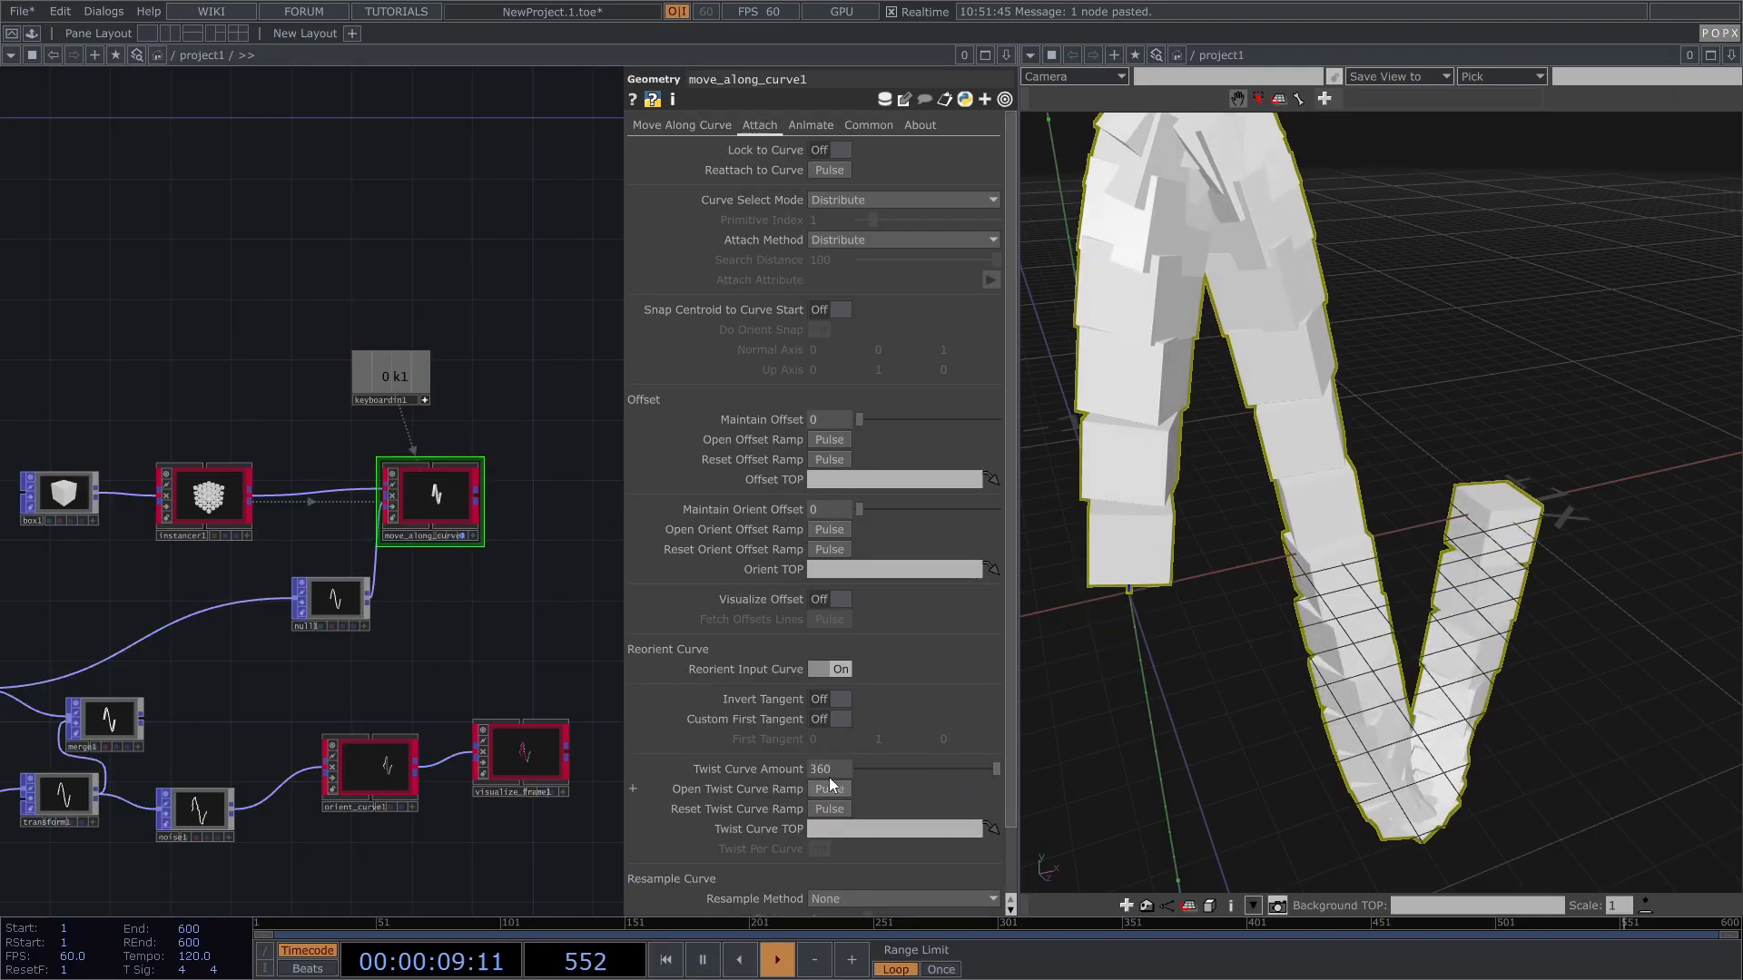
{"action": "left_click_drag", "start_coordinate": [841, 770], "coordinate": [550, 764]}
{"action": "type", "text": "720"}
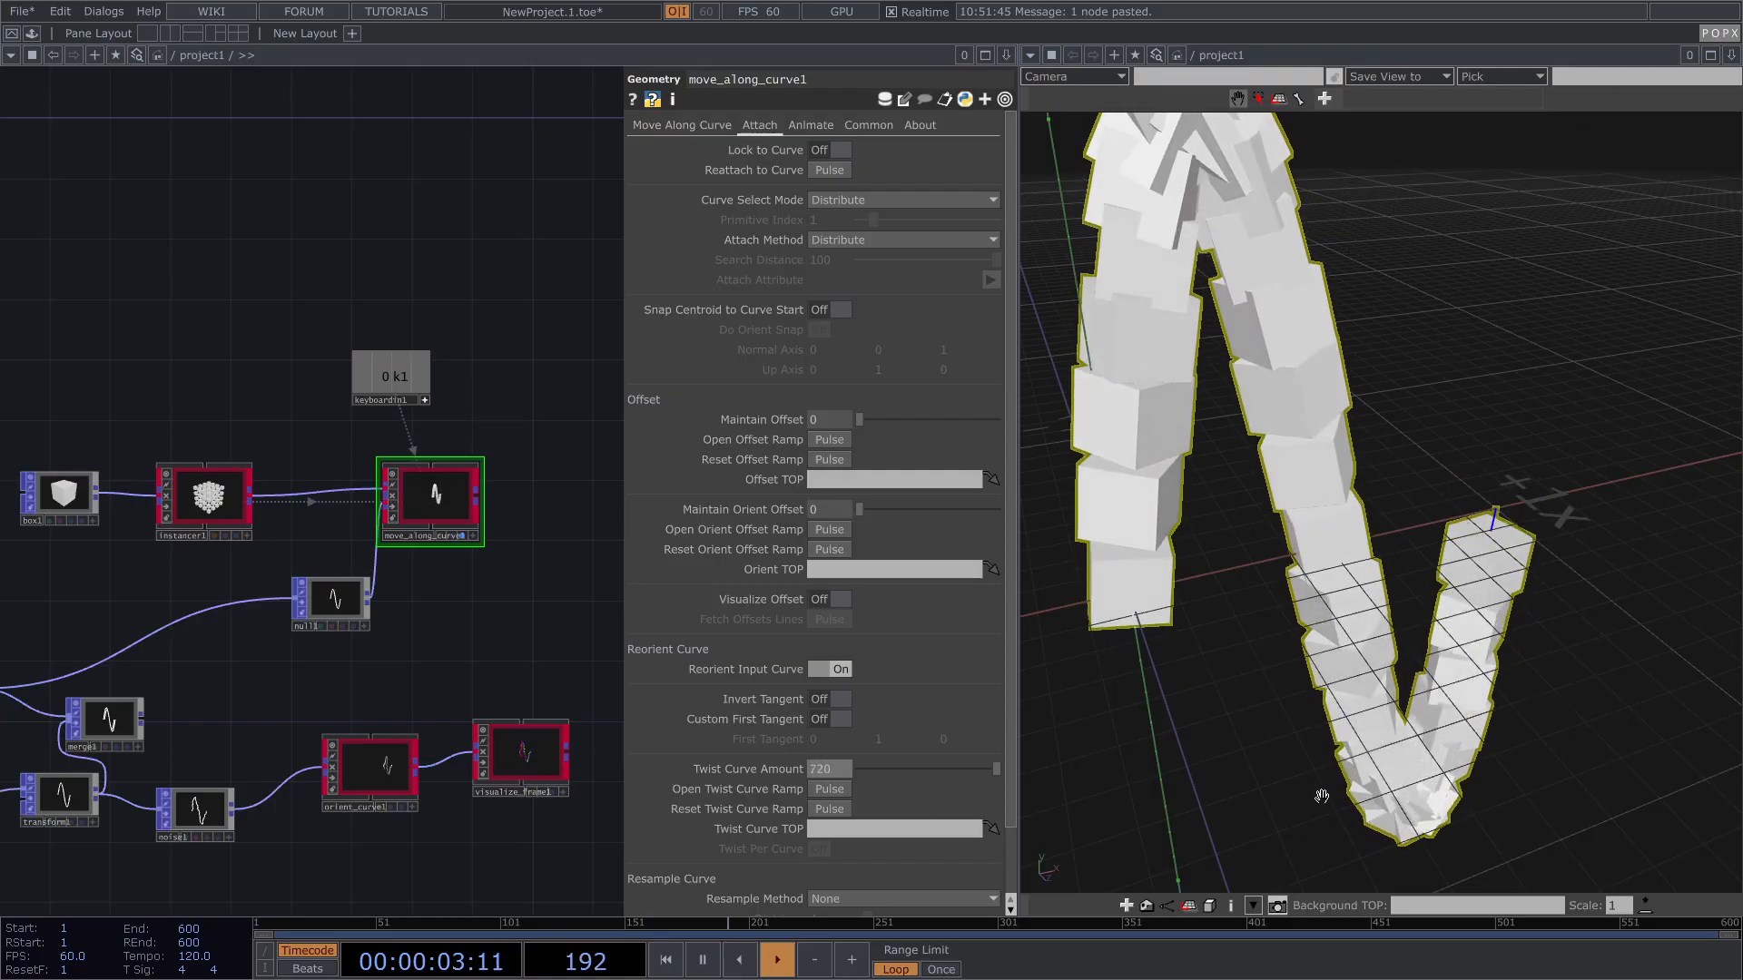
{"action": "left_click_drag", "start_coordinate": [1314, 597], "coordinate": [1244, 594]}
Step: Insert a Transform POP, transform2, on the curve wire with Scale 2.6, 0.5, 1
{"action": "left_click_drag", "start_coordinate": [383, 665], "coordinate": [652, 602]}
{"action": "right_click", "coordinate": [388, 586]}
{"action": "left_click", "coordinate": [412, 572]}
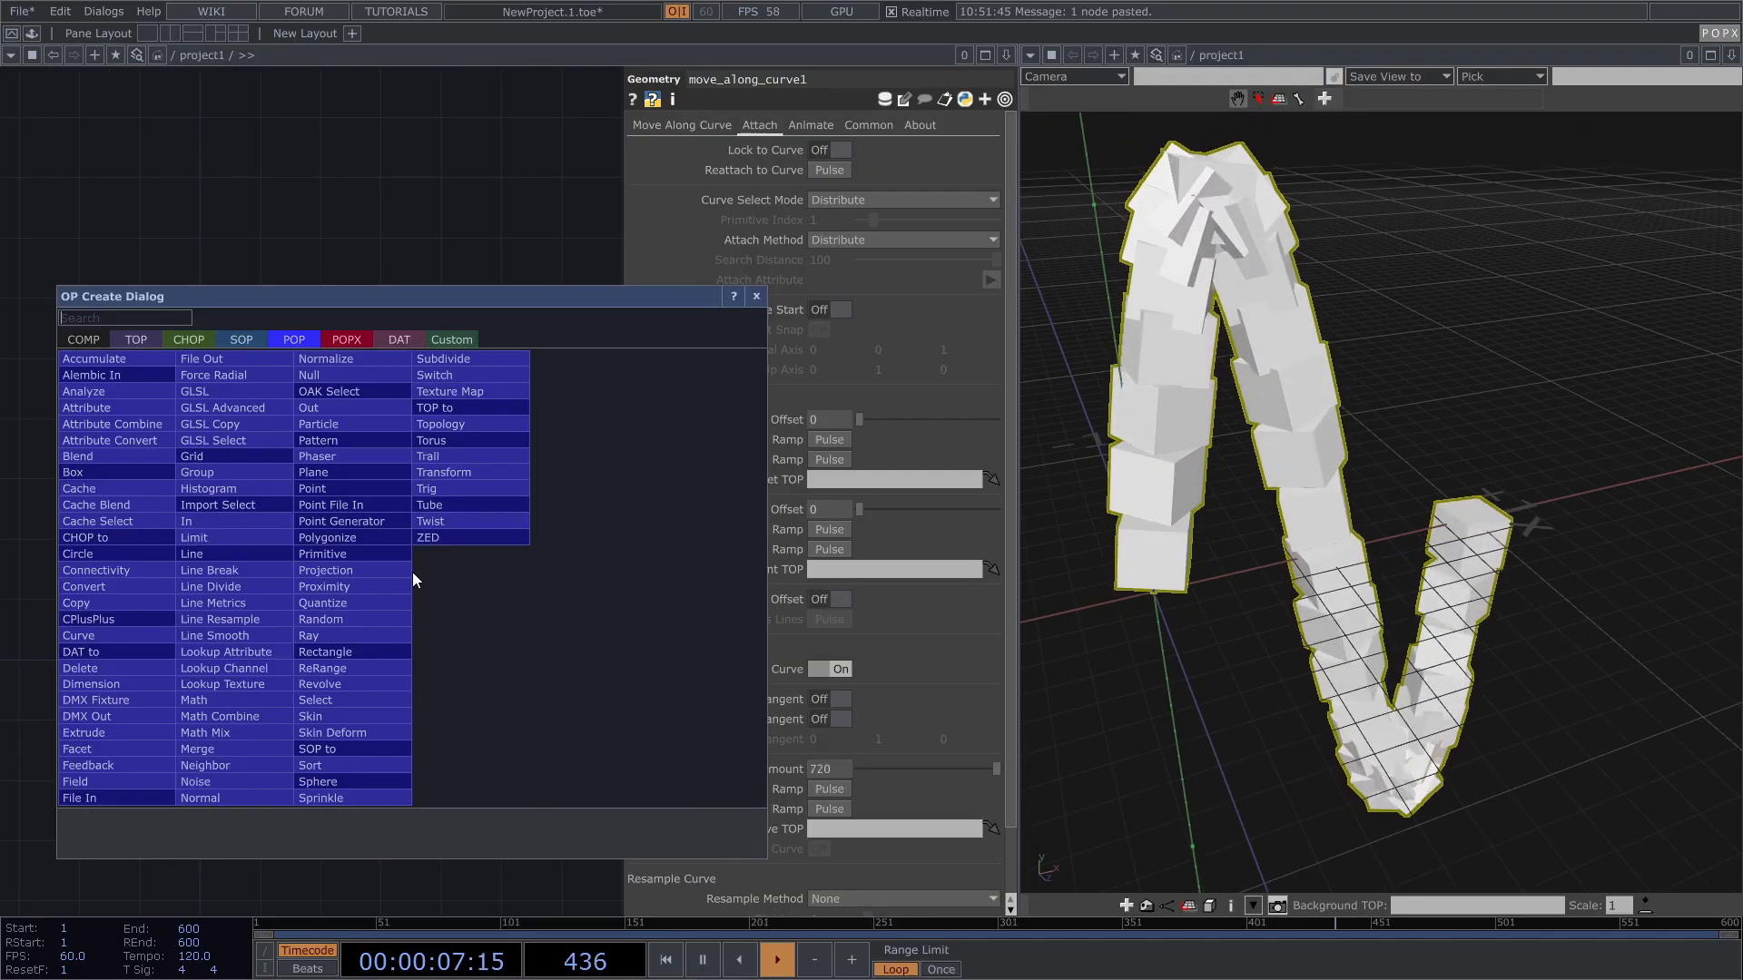
{"action": "left_click", "coordinate": [443, 472]}
{"action": "left_click", "coordinate": [372, 602]}
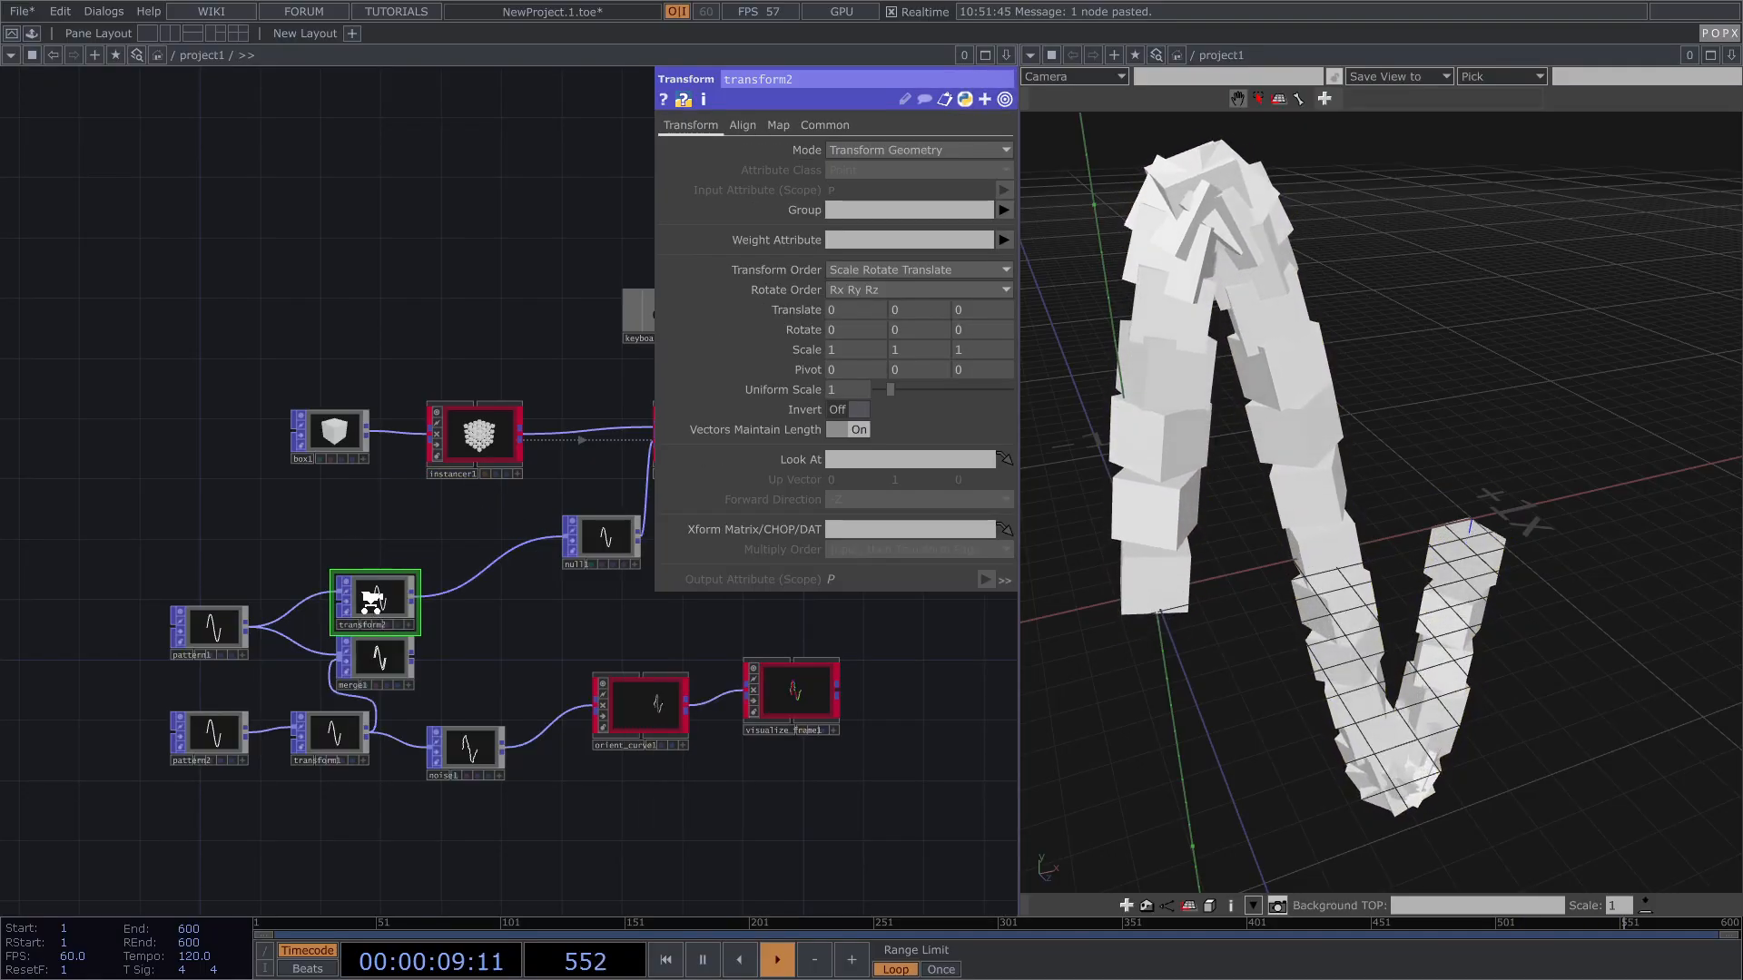
{"action": "scroll", "coordinate": [372, 602], "scroll_direction": "up", "scroll_amount": 10}
{"action": "middle_click_drag", "start_coordinate": [915, 313], "coordinate": [971, 352]}
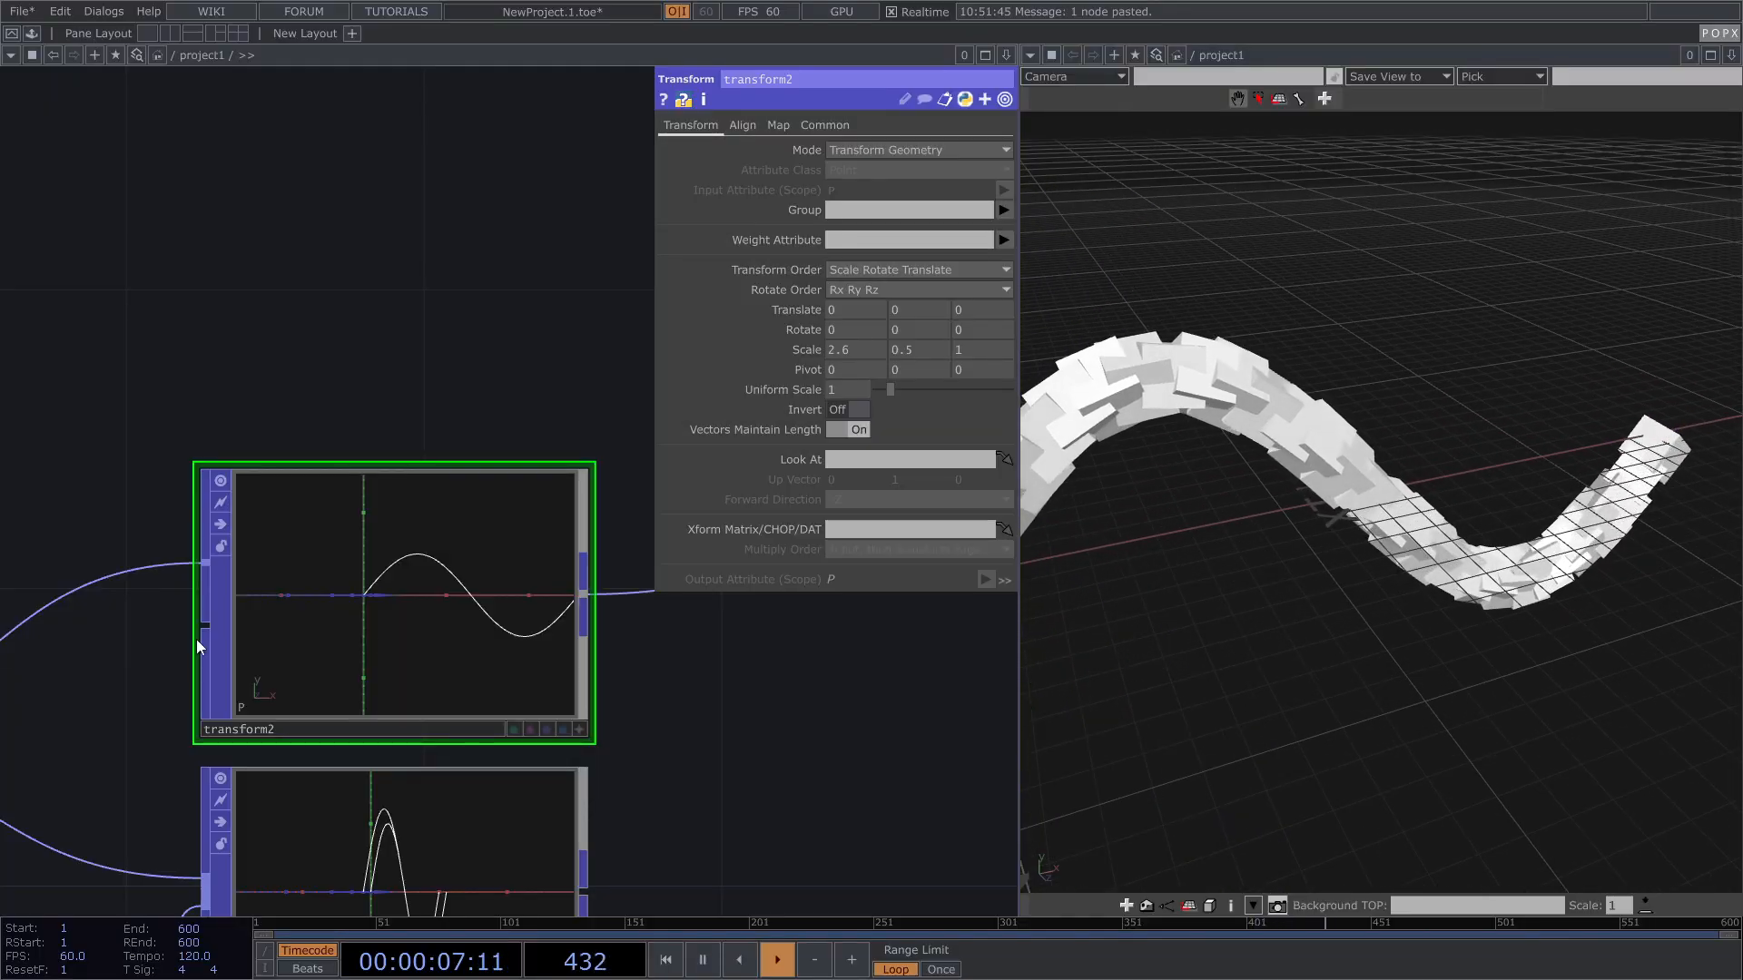
{"action": "scroll", "coordinate": [113, 626], "scroll_direction": "down", "scroll_amount": 8}
{"action": "left_click", "coordinate": [202, 506]}
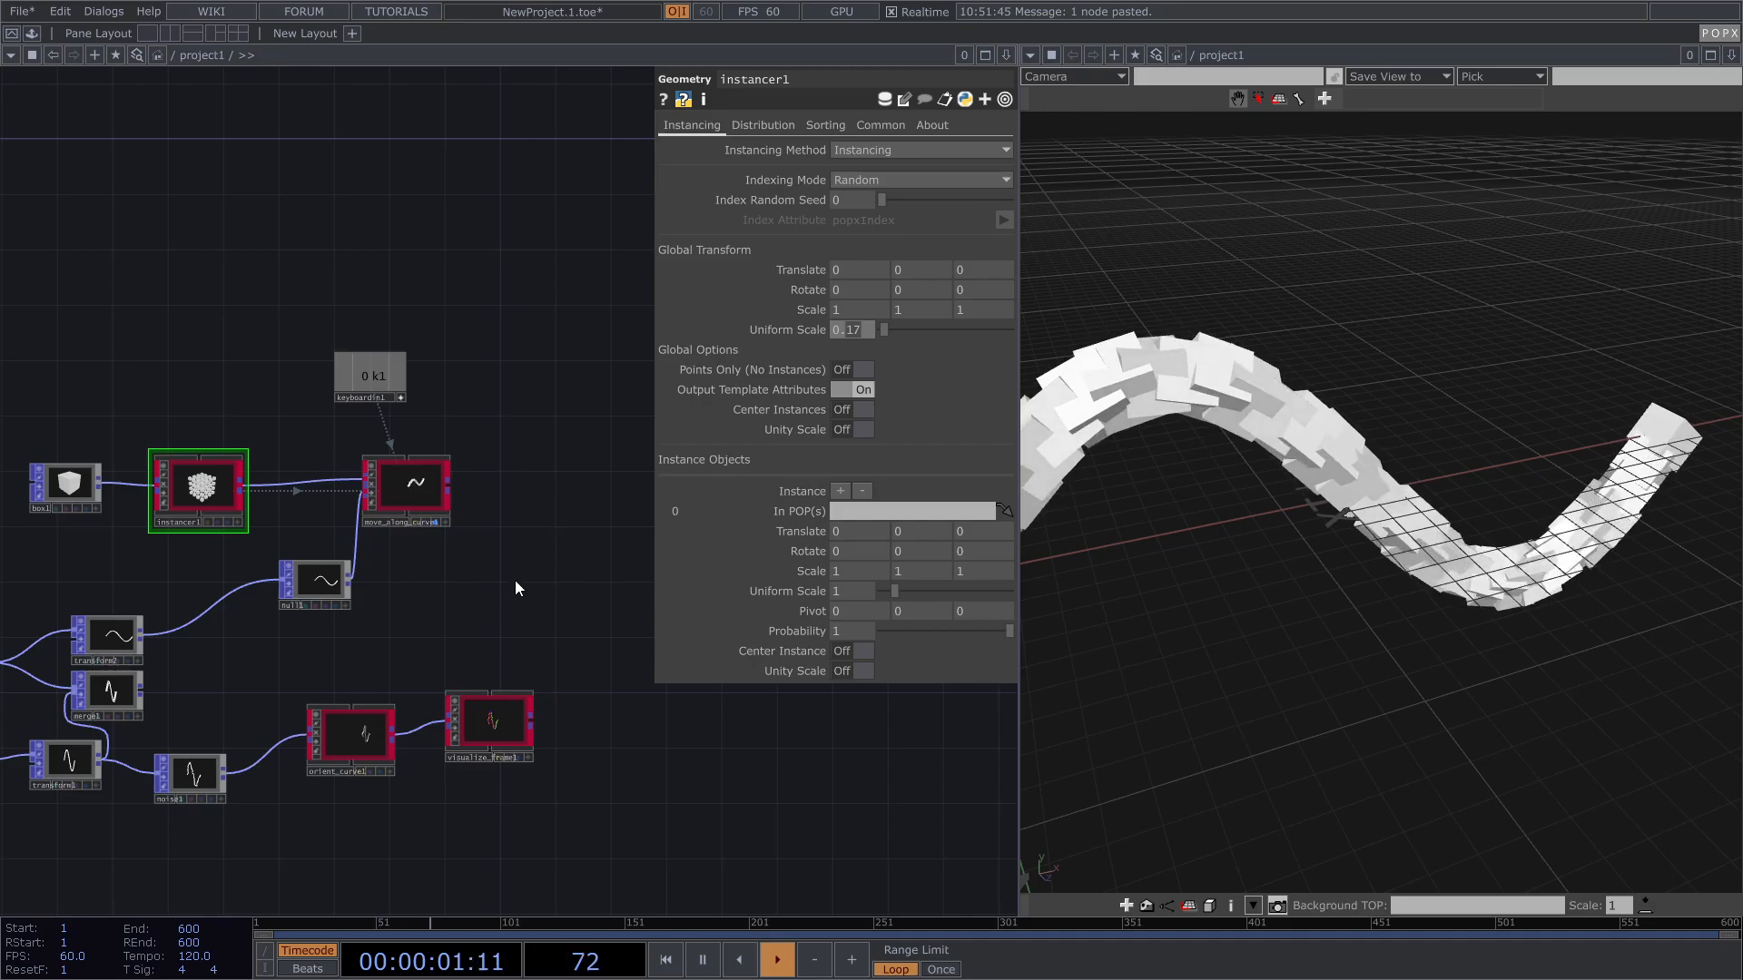
Step: Return instancer1's Uniform Scale to 0.1 and move_along_curve1's Twist Curve Amount to 360
{"action": "scroll", "coordinate": [427, 508], "scroll_direction": "up", "scroll_amount": 3}
{"action": "left_click", "coordinate": [425, 481]}
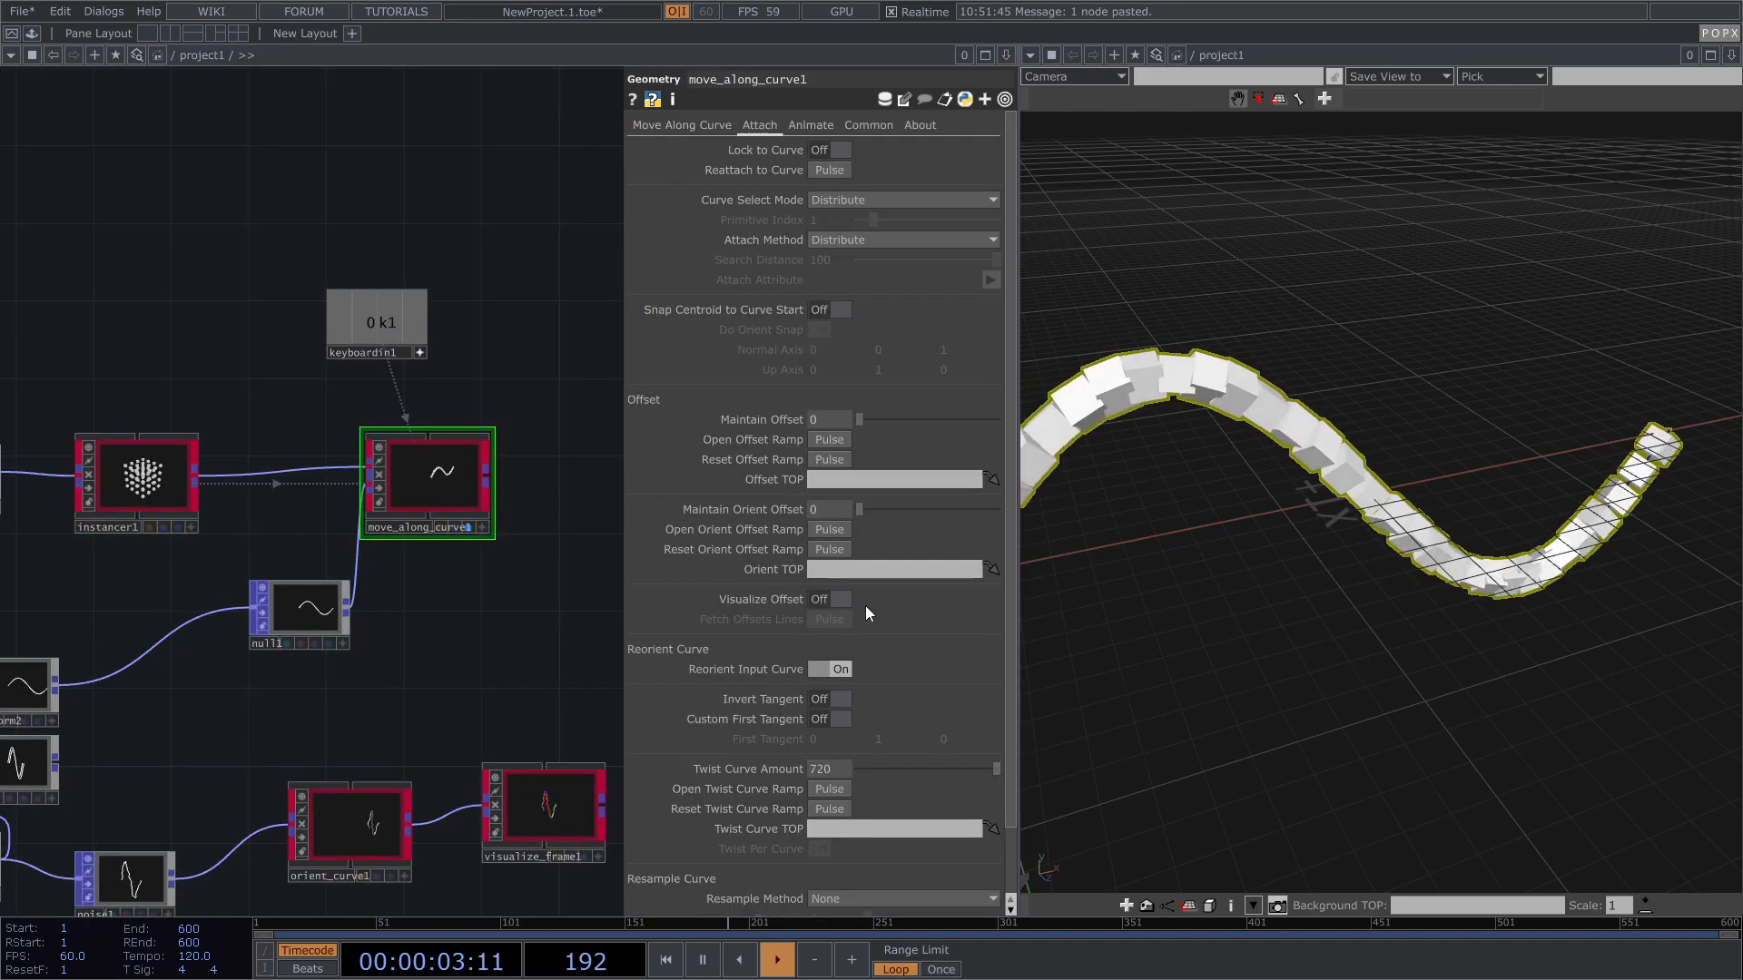
{"action": "left_click_drag", "start_coordinate": [986, 771], "coordinate": [1009, 769]}
{"action": "scroll", "coordinate": [1403, 537], "scroll_direction": "down", "scroll_amount": 2}
{"action": "right_click_drag", "start_coordinate": [1402, 538], "coordinate": [1462, 527]}
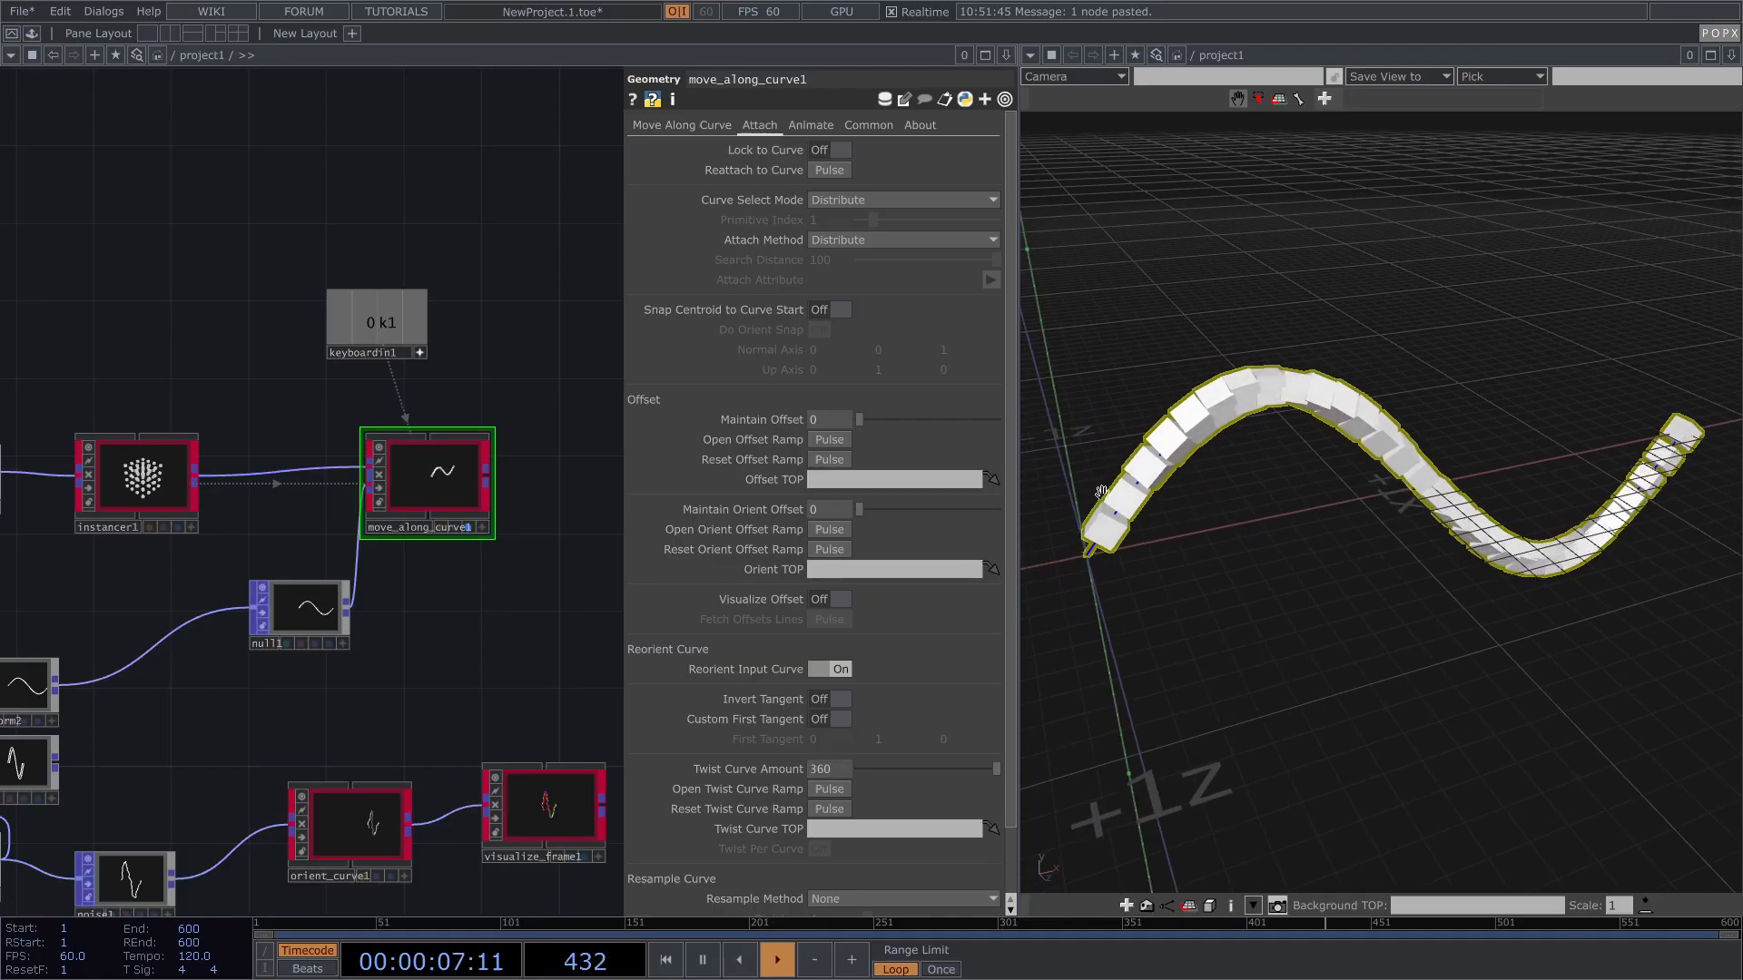
{"action": "left_click", "coordinate": [797, 125]}
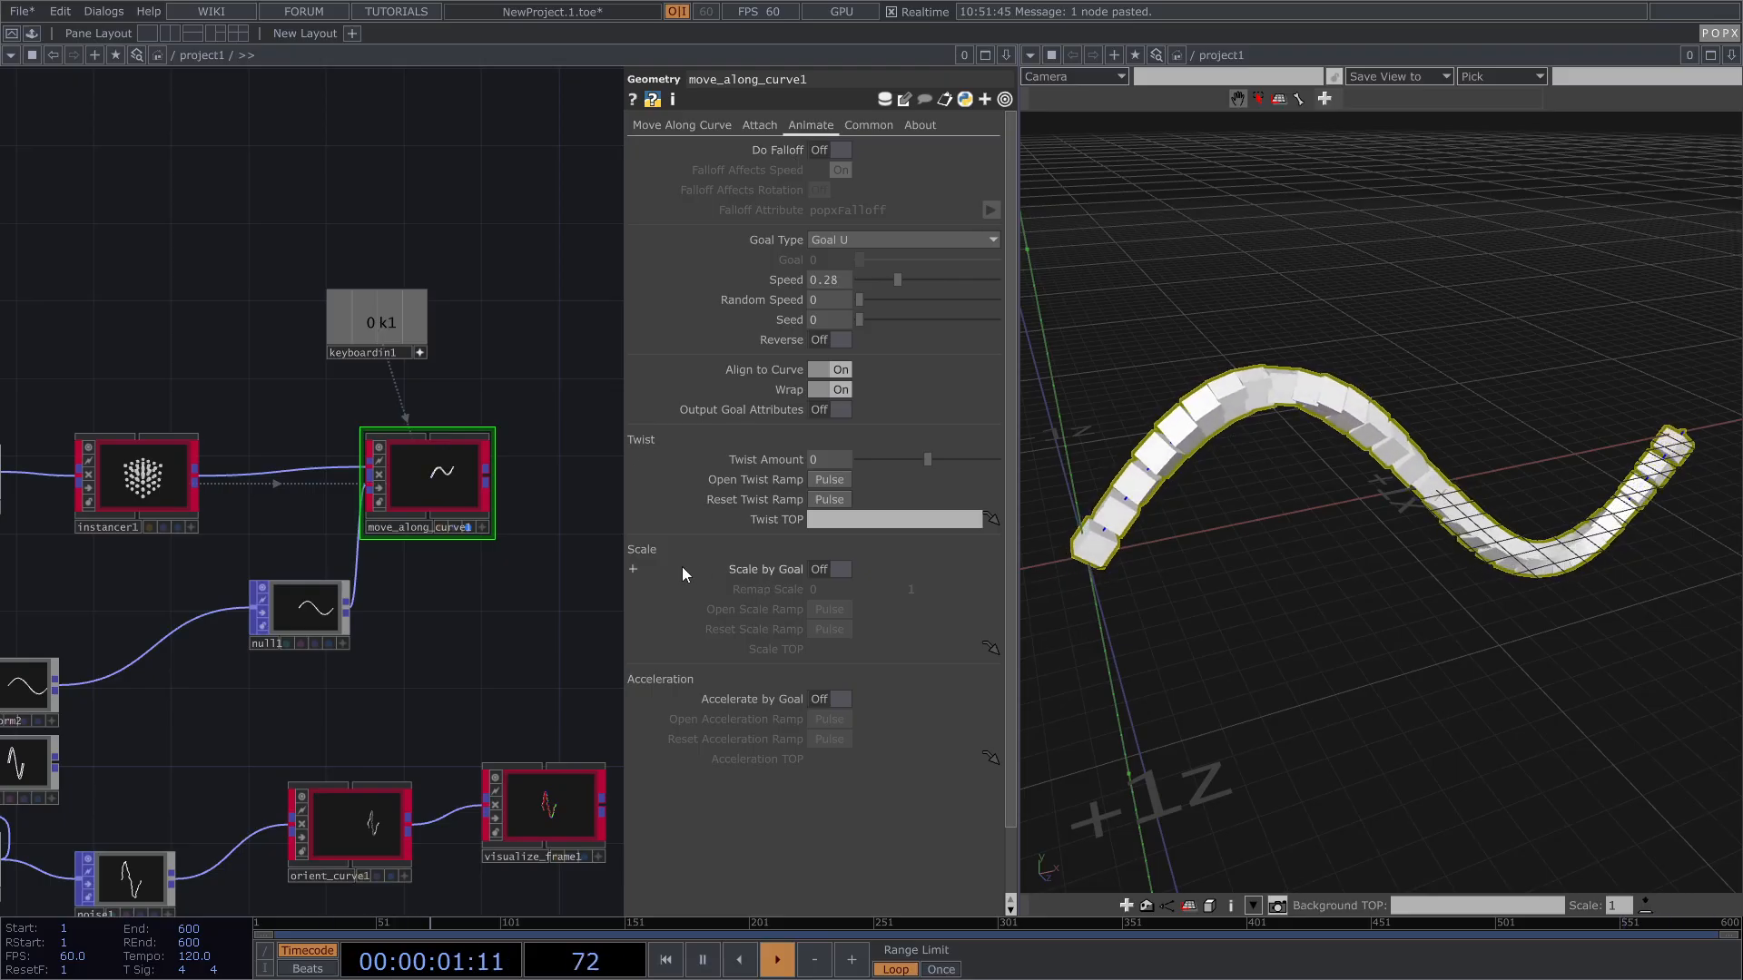
Step: Turn Scale by Goal on, restart the travel, and set the Animate Twist Amount to 360
{"action": "left_click", "coordinate": [840, 569]}
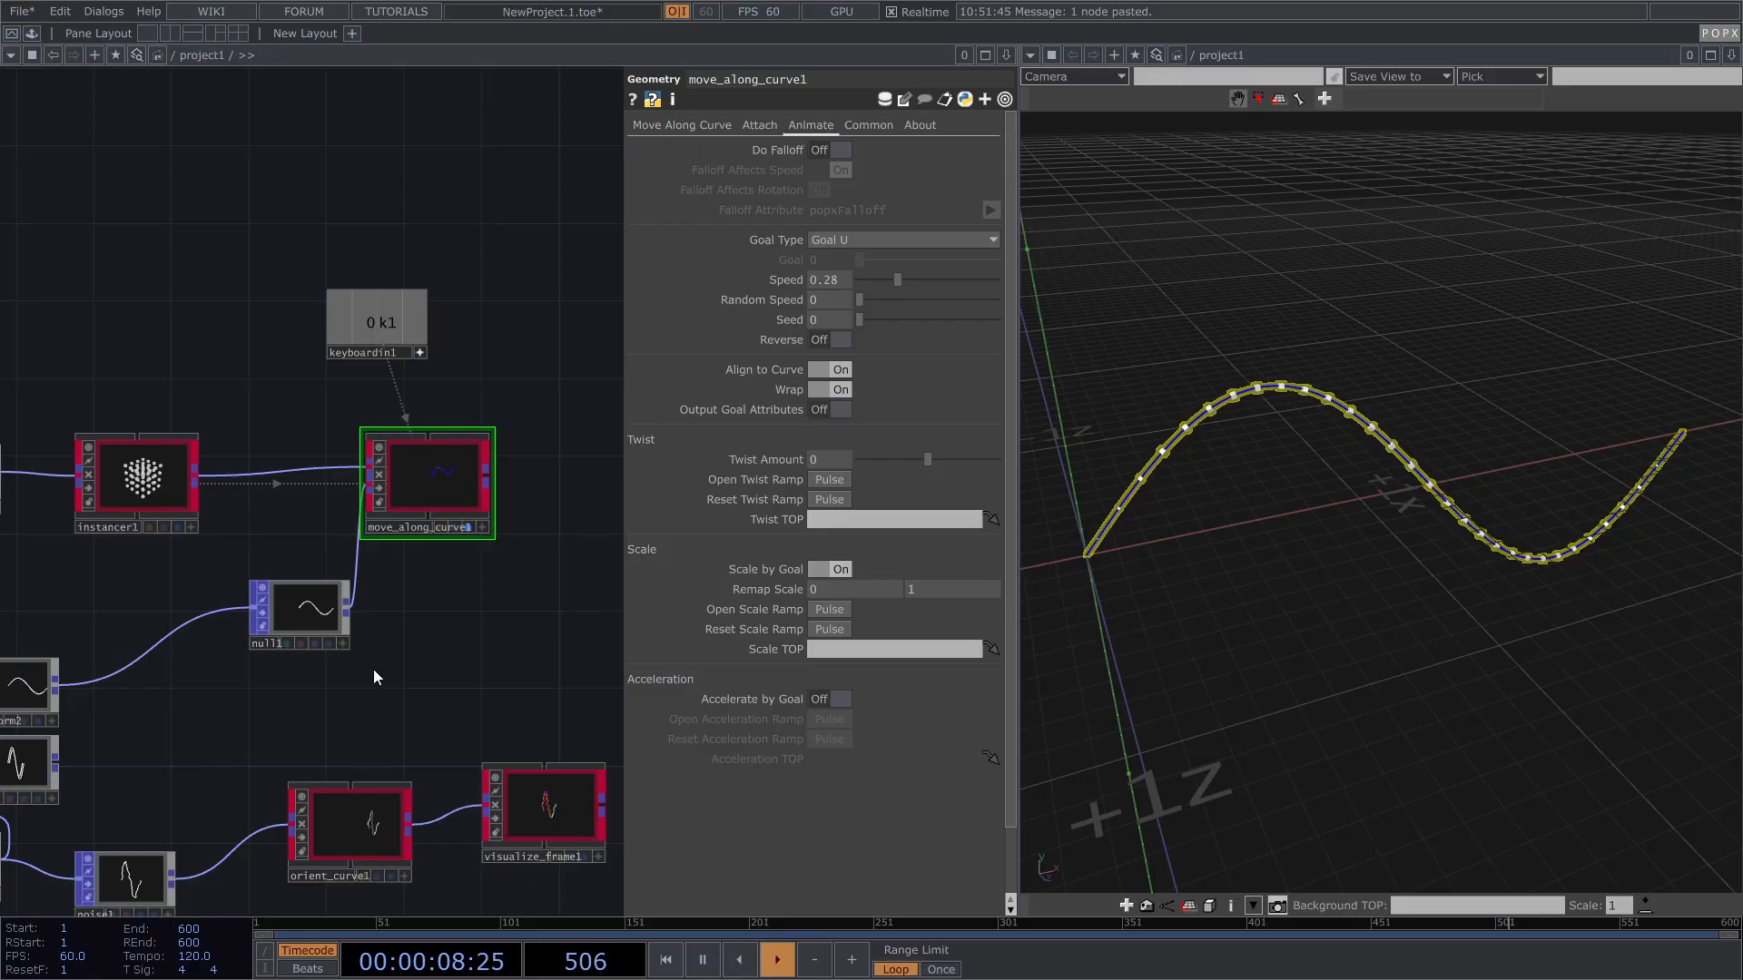
{"action": "key", "text": "1"}
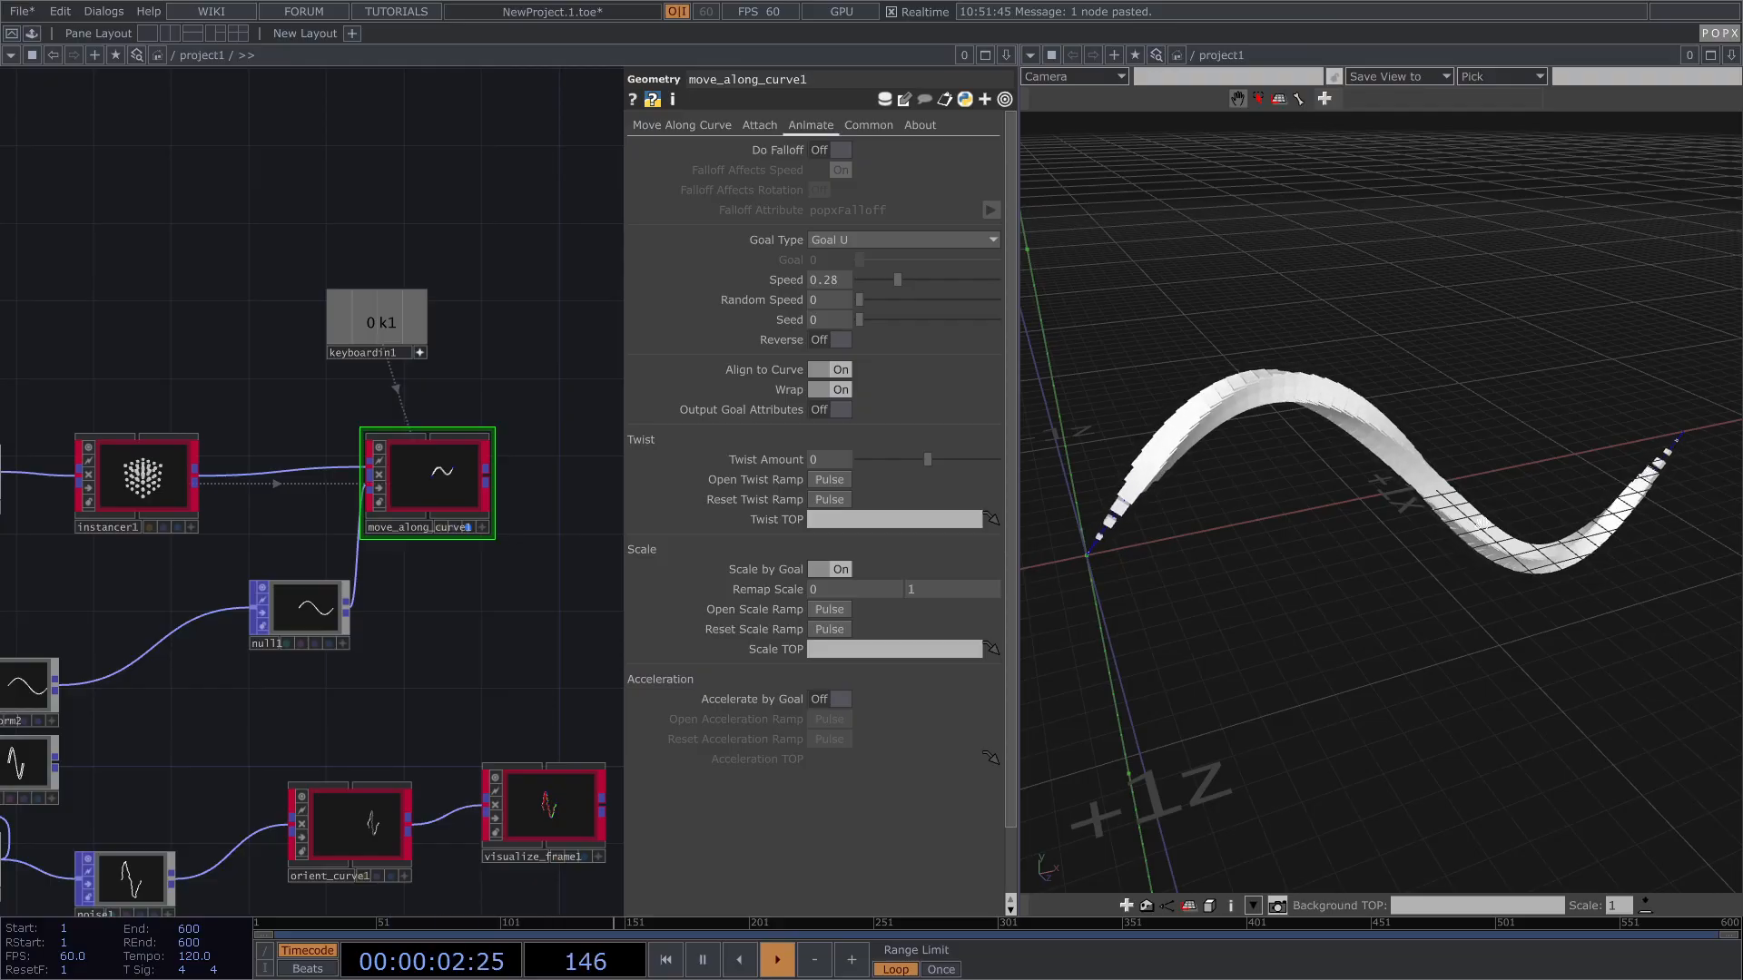
{"action": "left_click_drag", "start_coordinate": [431, 673], "coordinate": [354, 683]}
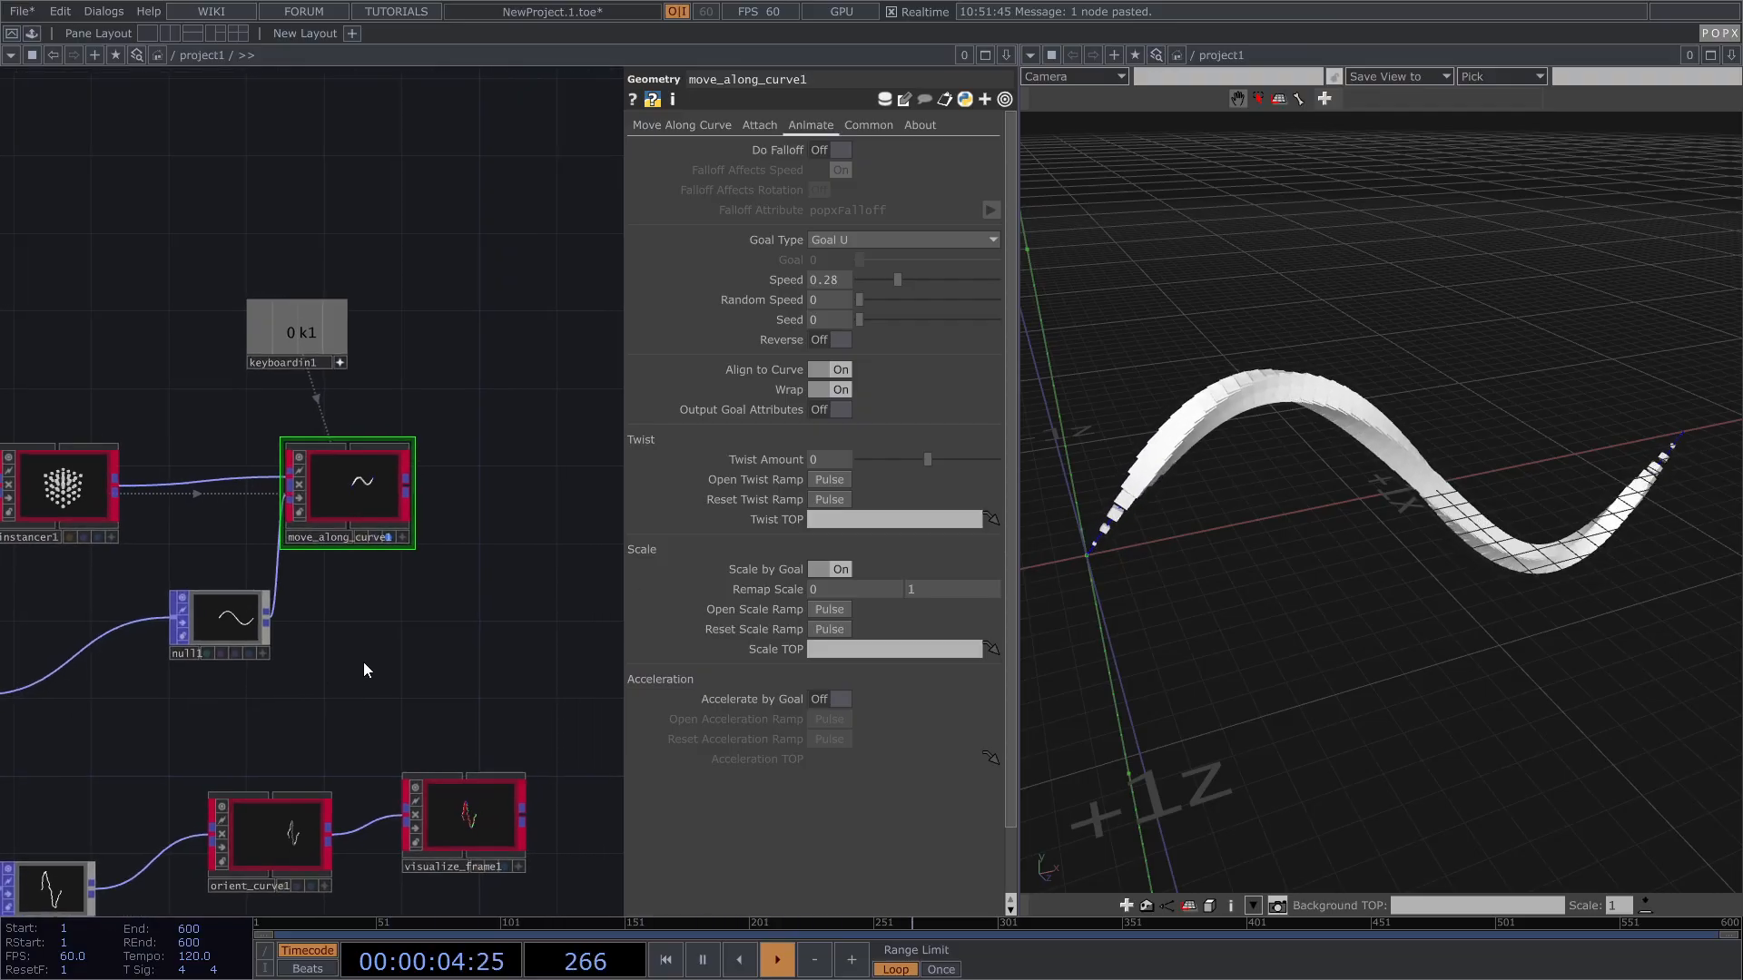
{"action": "scroll", "coordinate": [1254, 455], "scroll_direction": "down", "scroll_amount": 4}
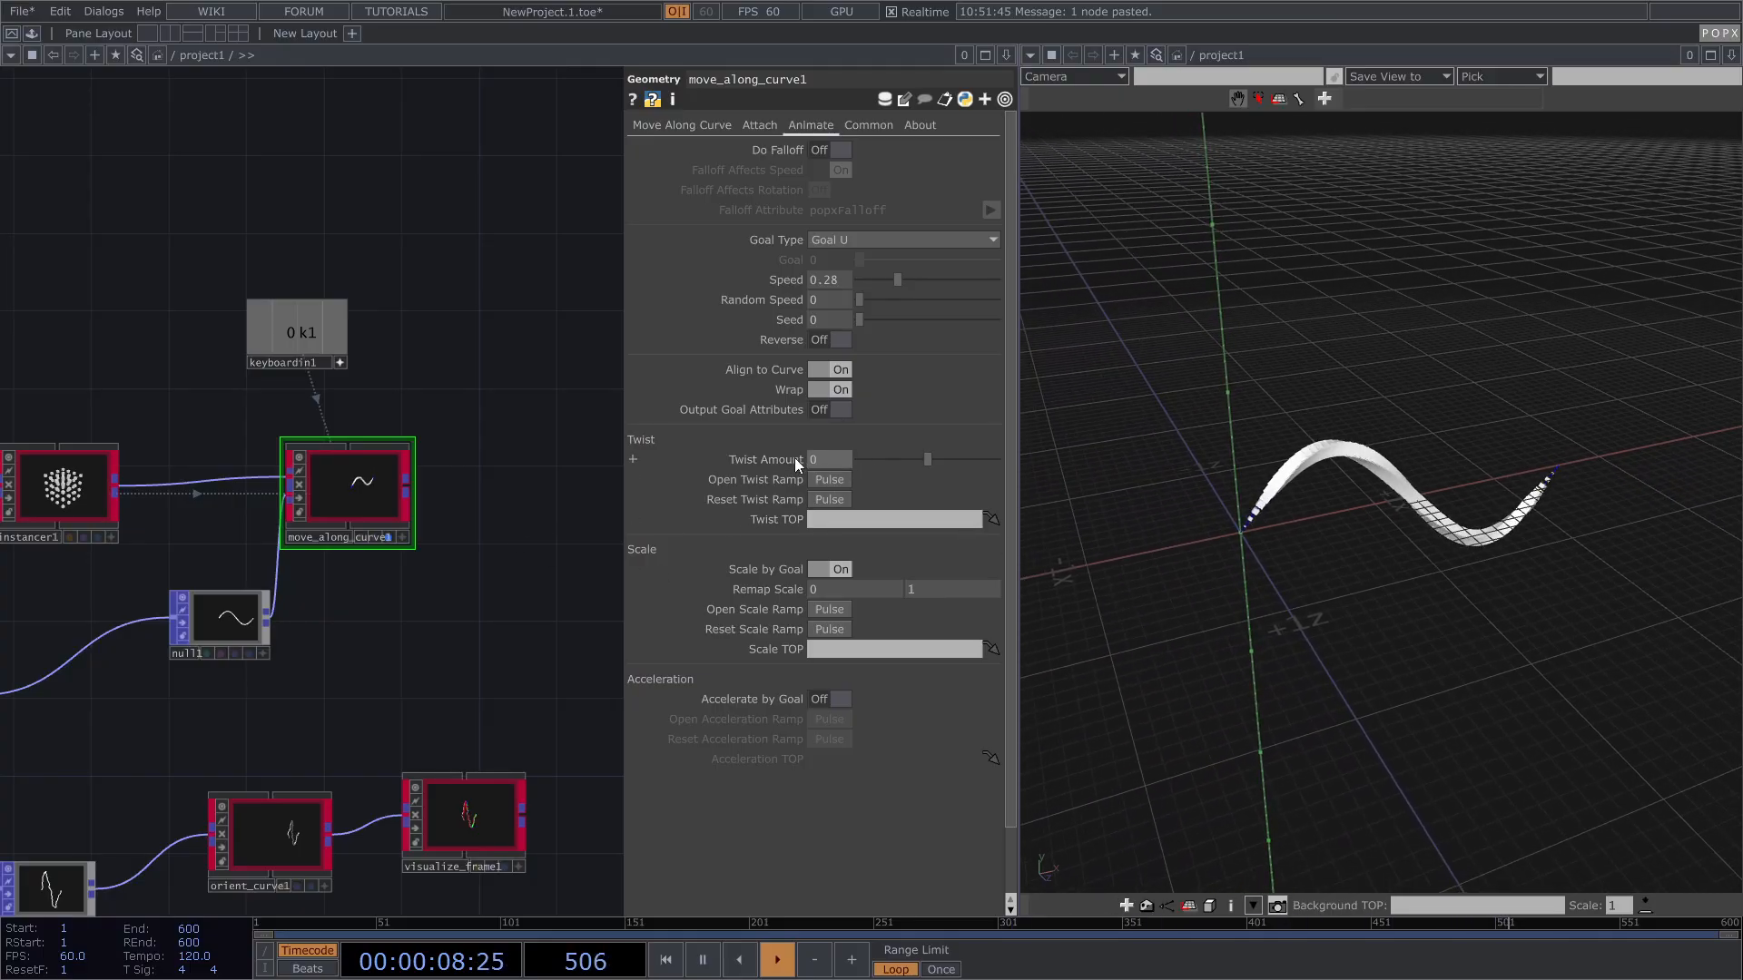
{"action": "left_click_drag", "start_coordinate": [913, 458], "coordinate": [995, 461]}
{"action": "left_click_drag", "start_coordinate": [1451, 483], "coordinate": [1353, 508]}
Step: Turn off Adaptive Homing in the 3D viewer's options
{"action": "right_click", "coordinate": [1337, 535]}
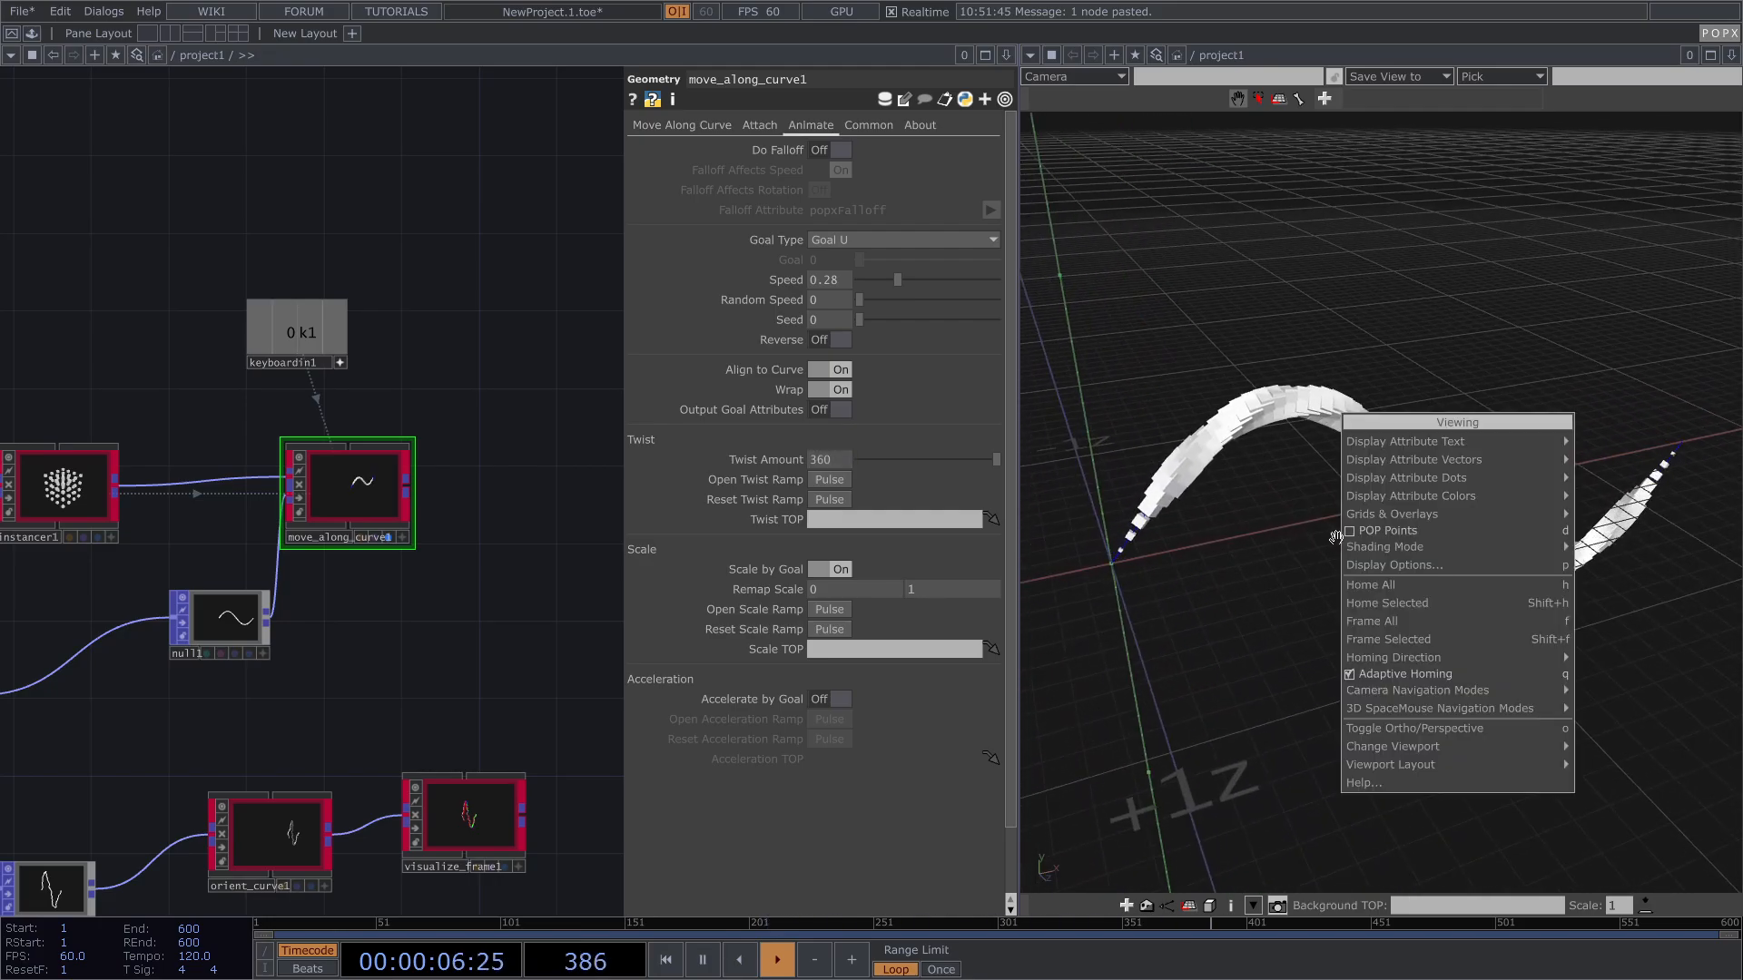
{"action": "left_click", "coordinate": [1351, 678]}
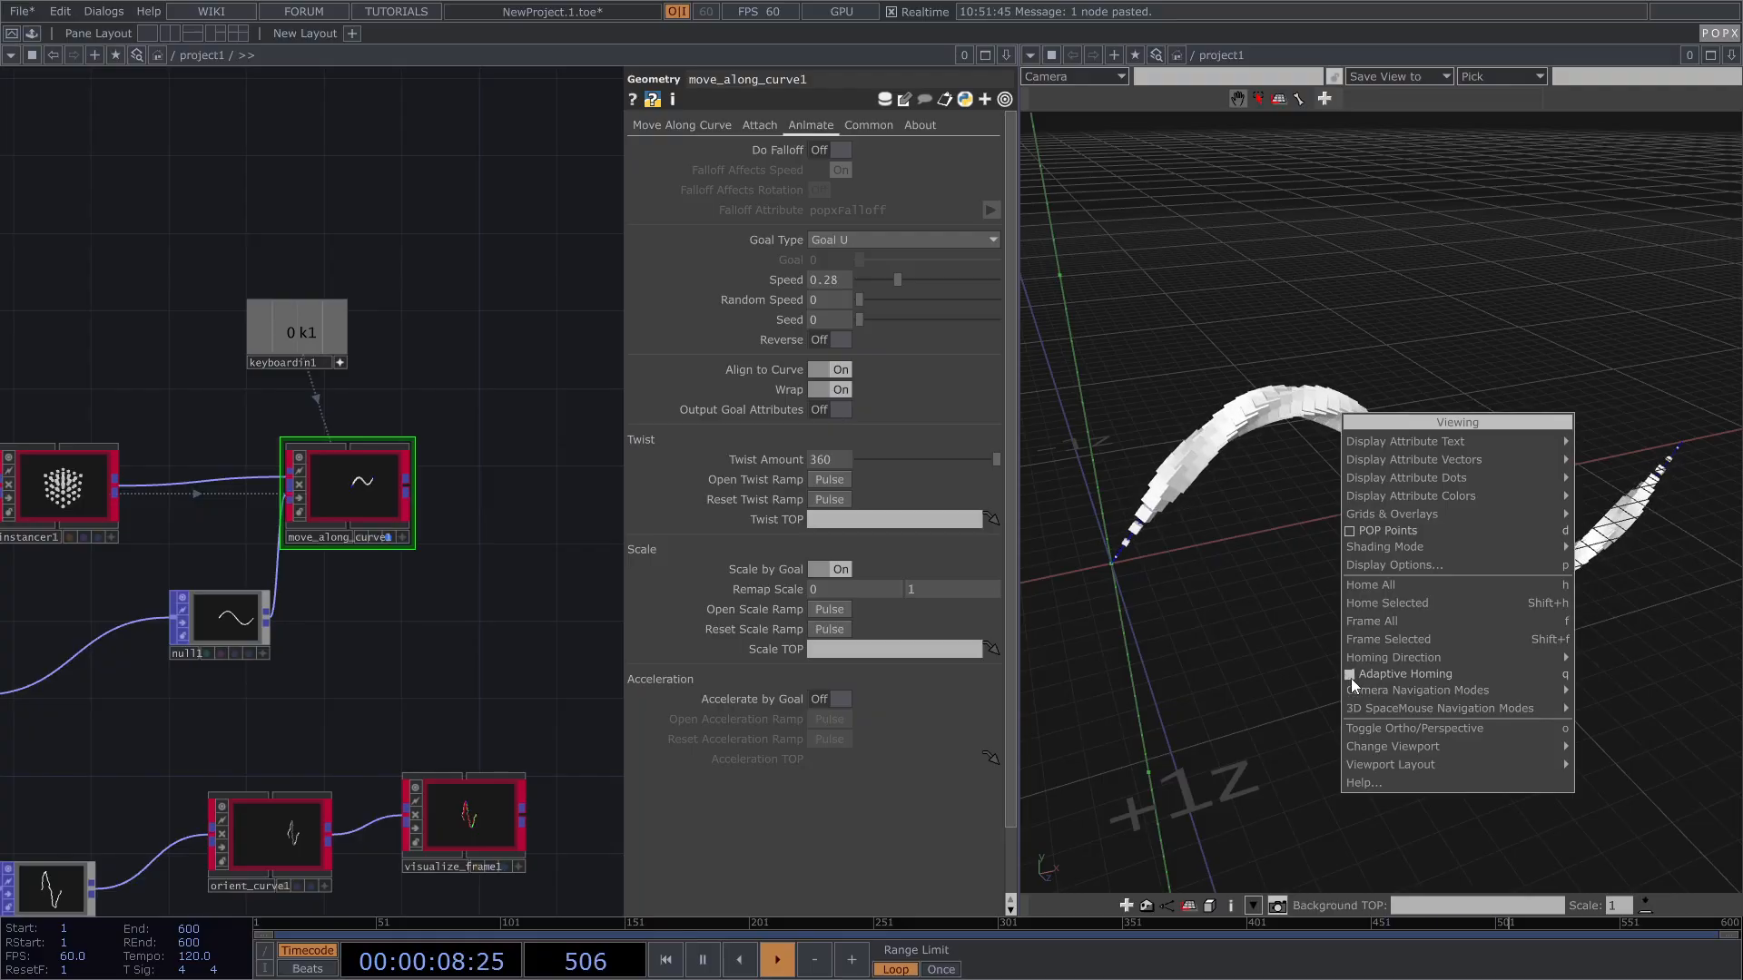
{"action": "left_click_drag", "start_coordinate": [1336, 558], "coordinate": [1369, 505]}
{"action": "scroll", "coordinate": [1367, 495], "scroll_direction": "up", "scroll_amount": 5}
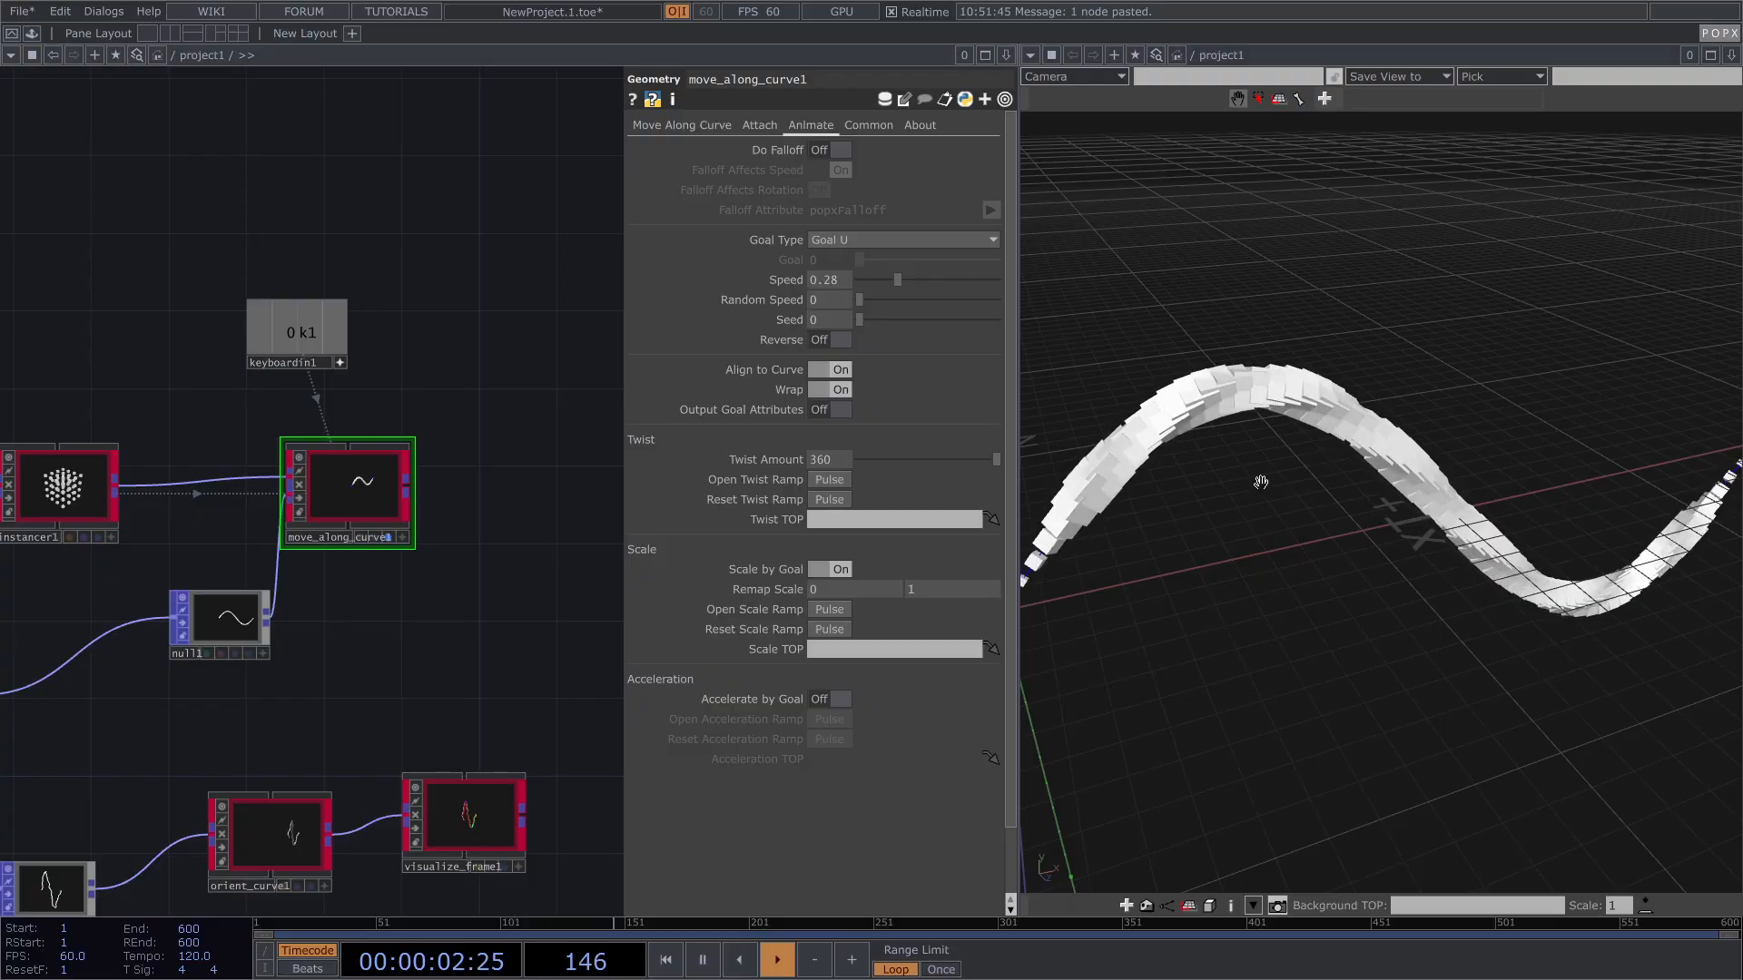
Step: Toggle Align to Curve off and back on, then switch Reverse on
{"action": "left_click", "coordinate": [829, 369]}
{"action": "left_click", "coordinate": [830, 368]}
{"action": "left_click", "coordinate": [830, 339]}
{"action": "mouse_move", "coordinate": [1218, 459]}
{"action": "left_mouse_down"}
{"action": "mouse_move", "coordinate": [1253, 466]}
{"action": "mouse_move", "coordinate": [1193, 462]}
{"action": "left_mouse_up"}
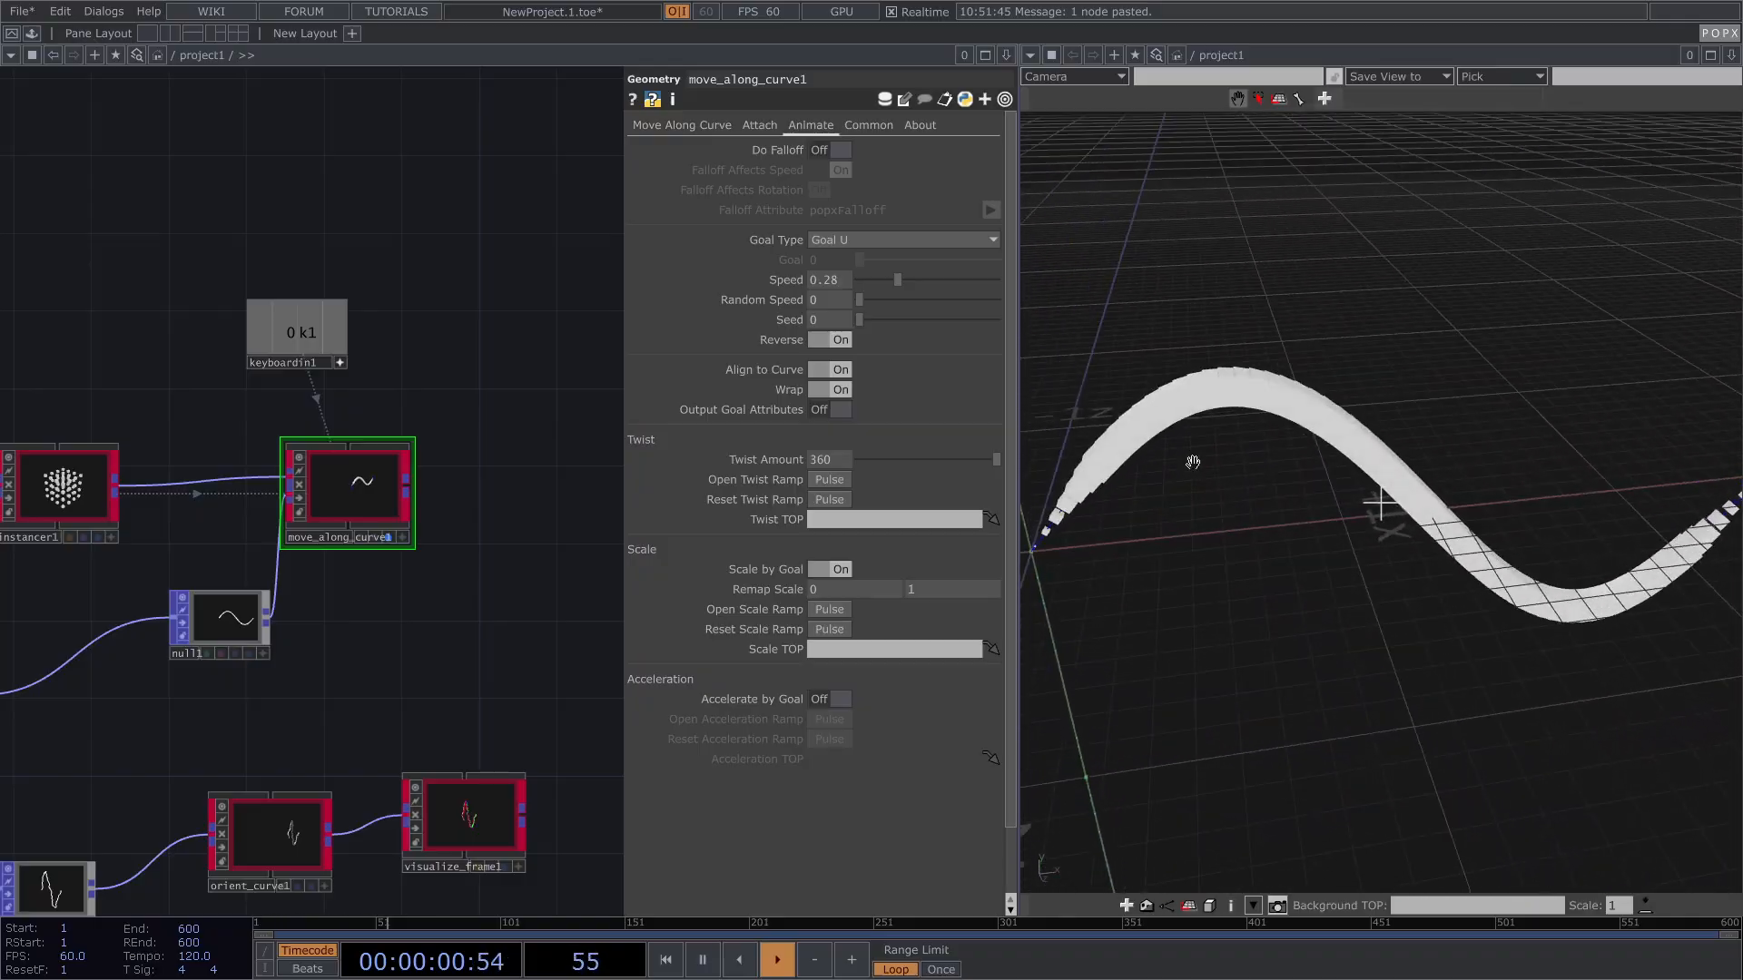
{"action": "left_click", "coordinate": [837, 341]}
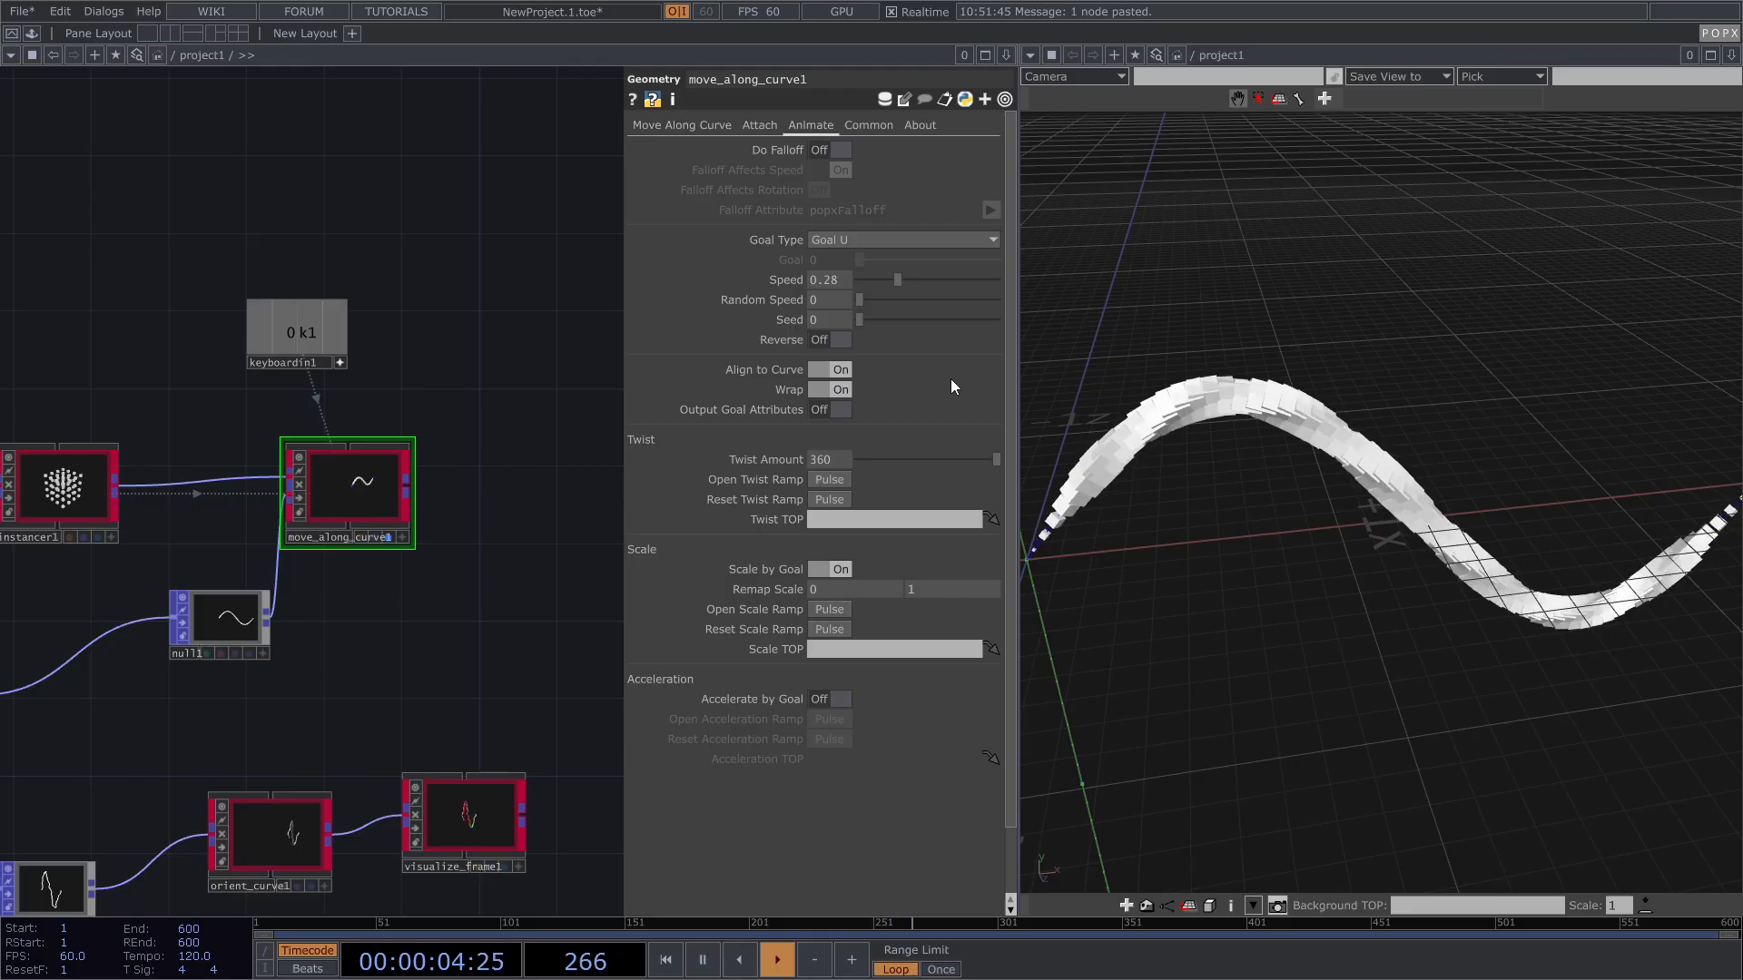
{"action": "left_click", "coordinate": [852, 240]}
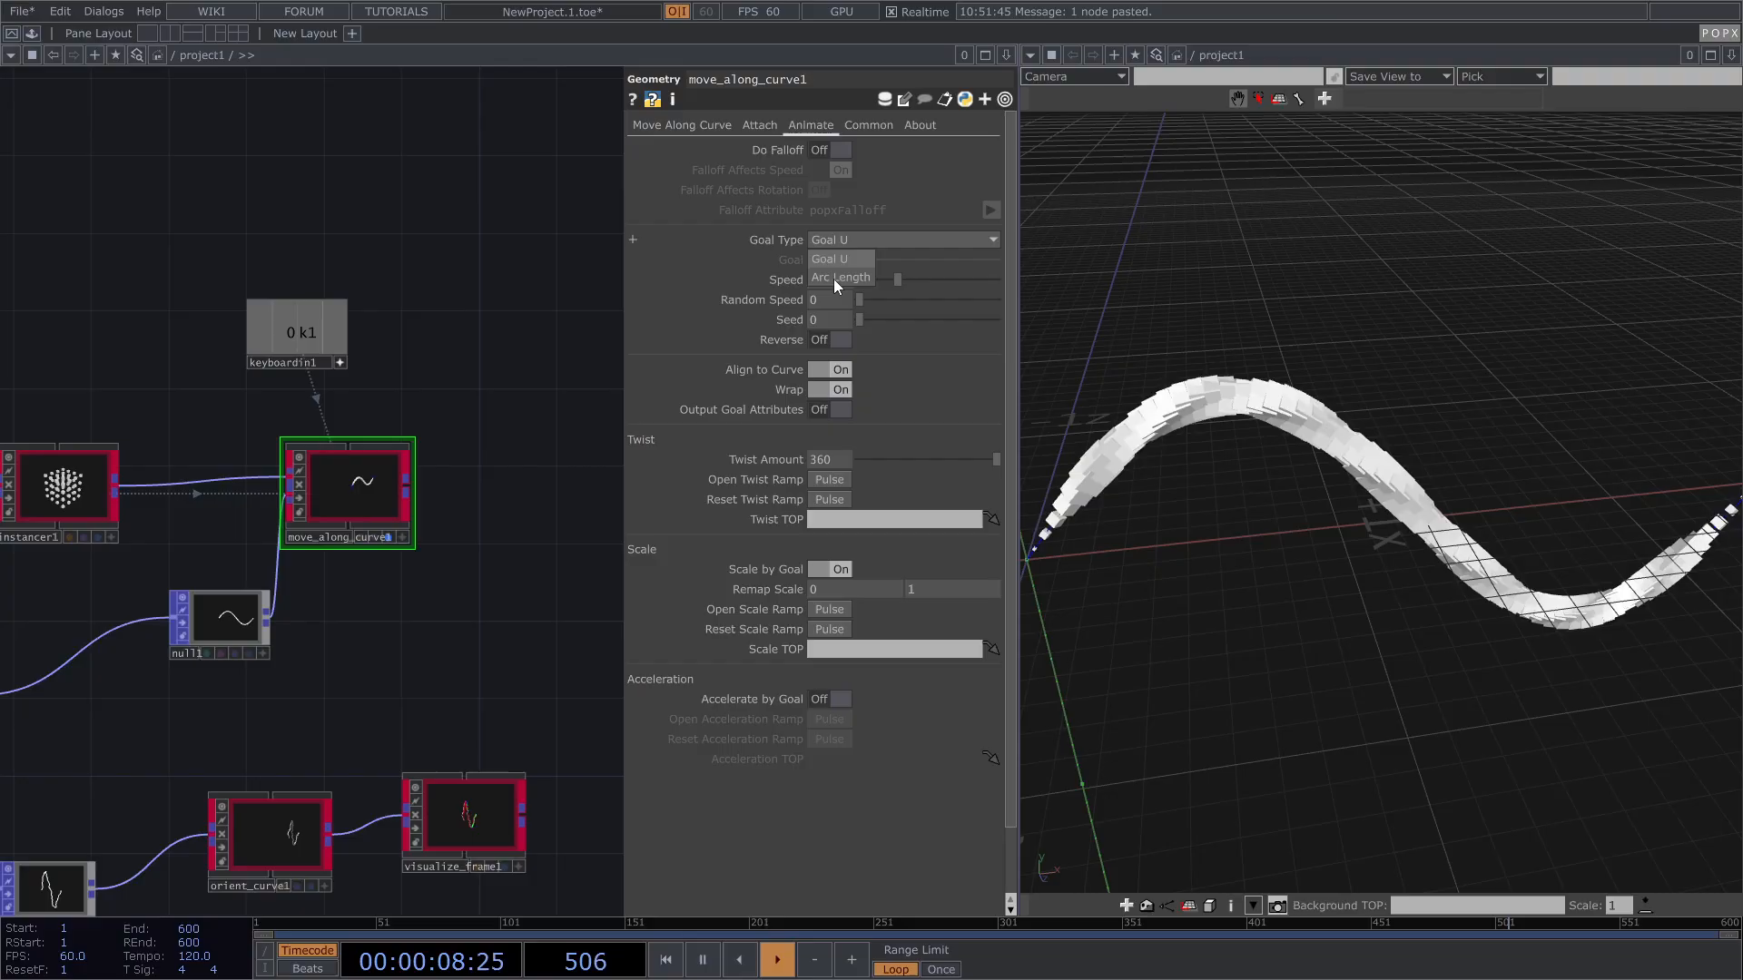
{"action": "left_click", "coordinate": [835, 280]}
{"action": "left_click", "coordinate": [839, 240]}
{"action": "left_click", "coordinate": [837, 257]}
{"action": "key", "text": "1"}
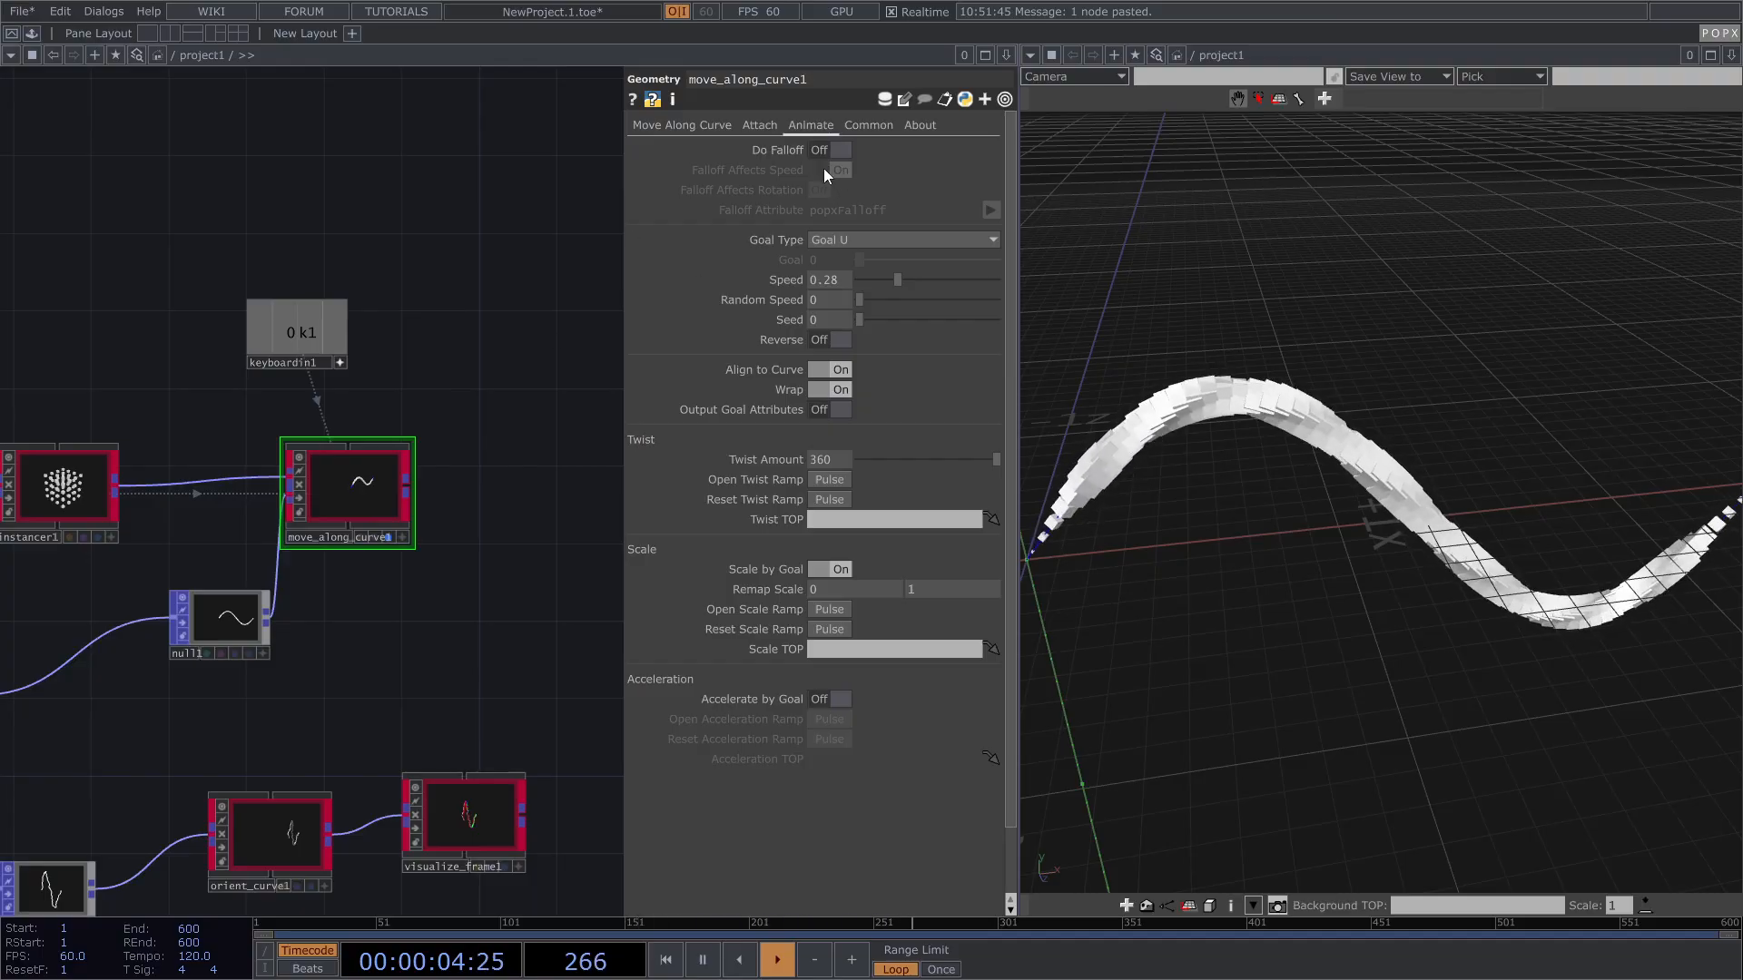
{"action": "left_click_drag", "start_coordinate": [870, 297], "coordinate": [884, 319]}
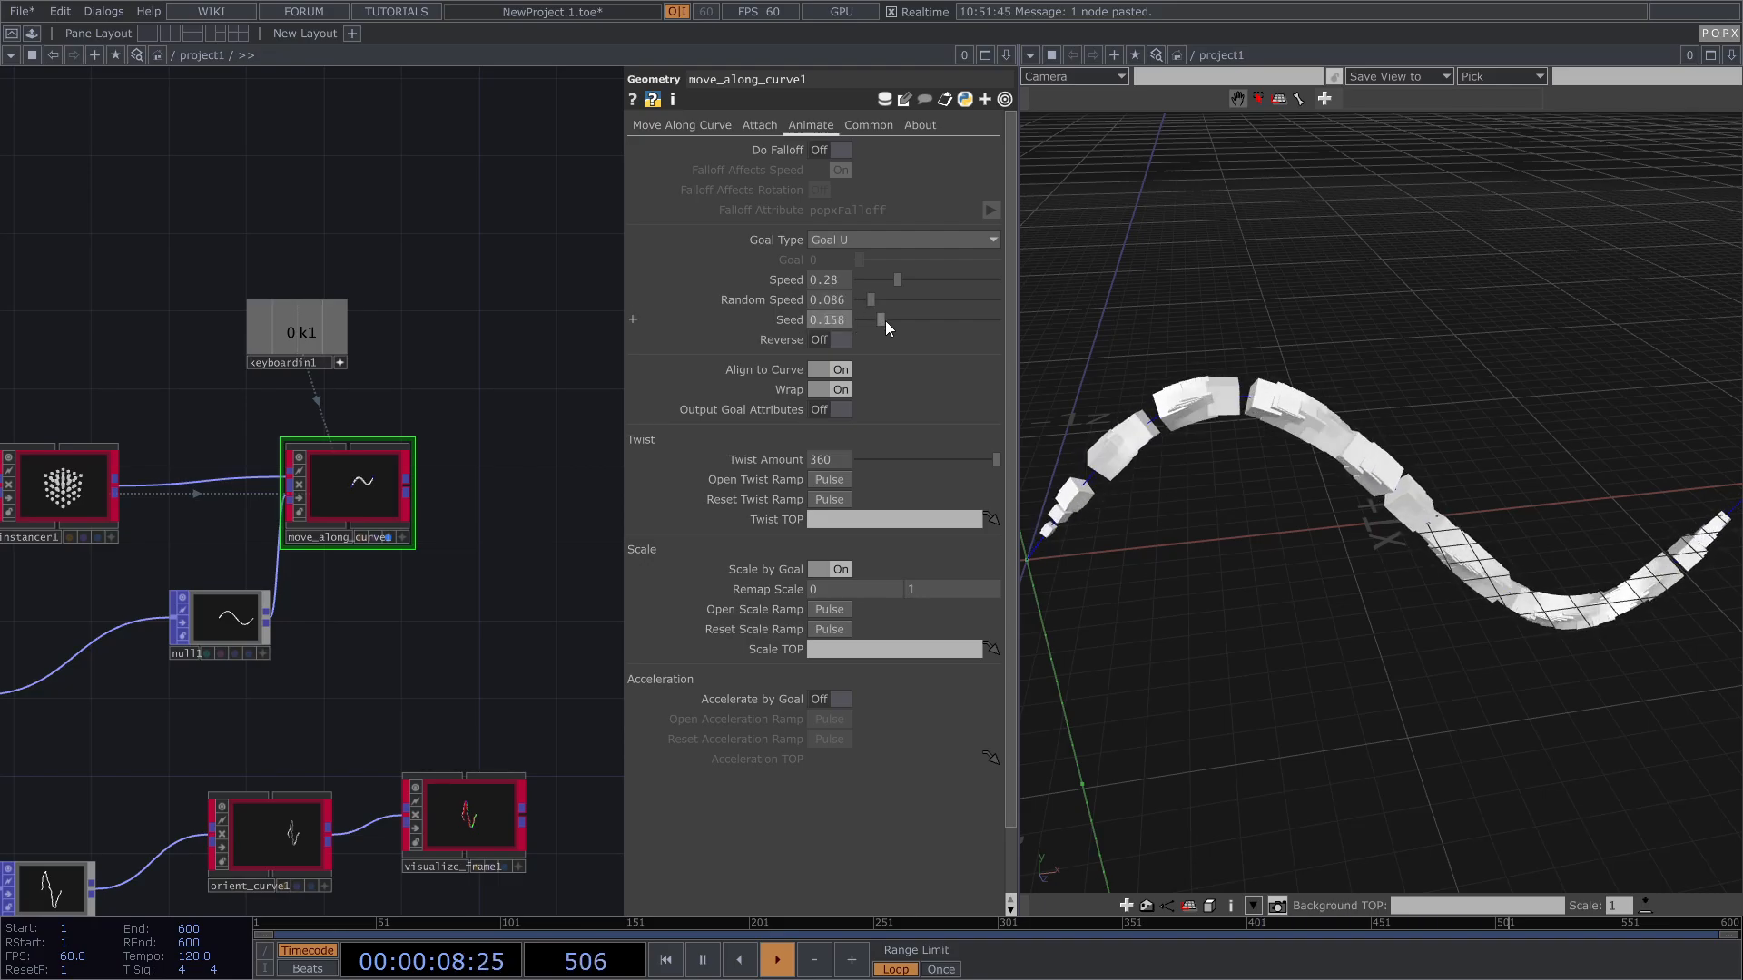
{"action": "key", "text": "1"}
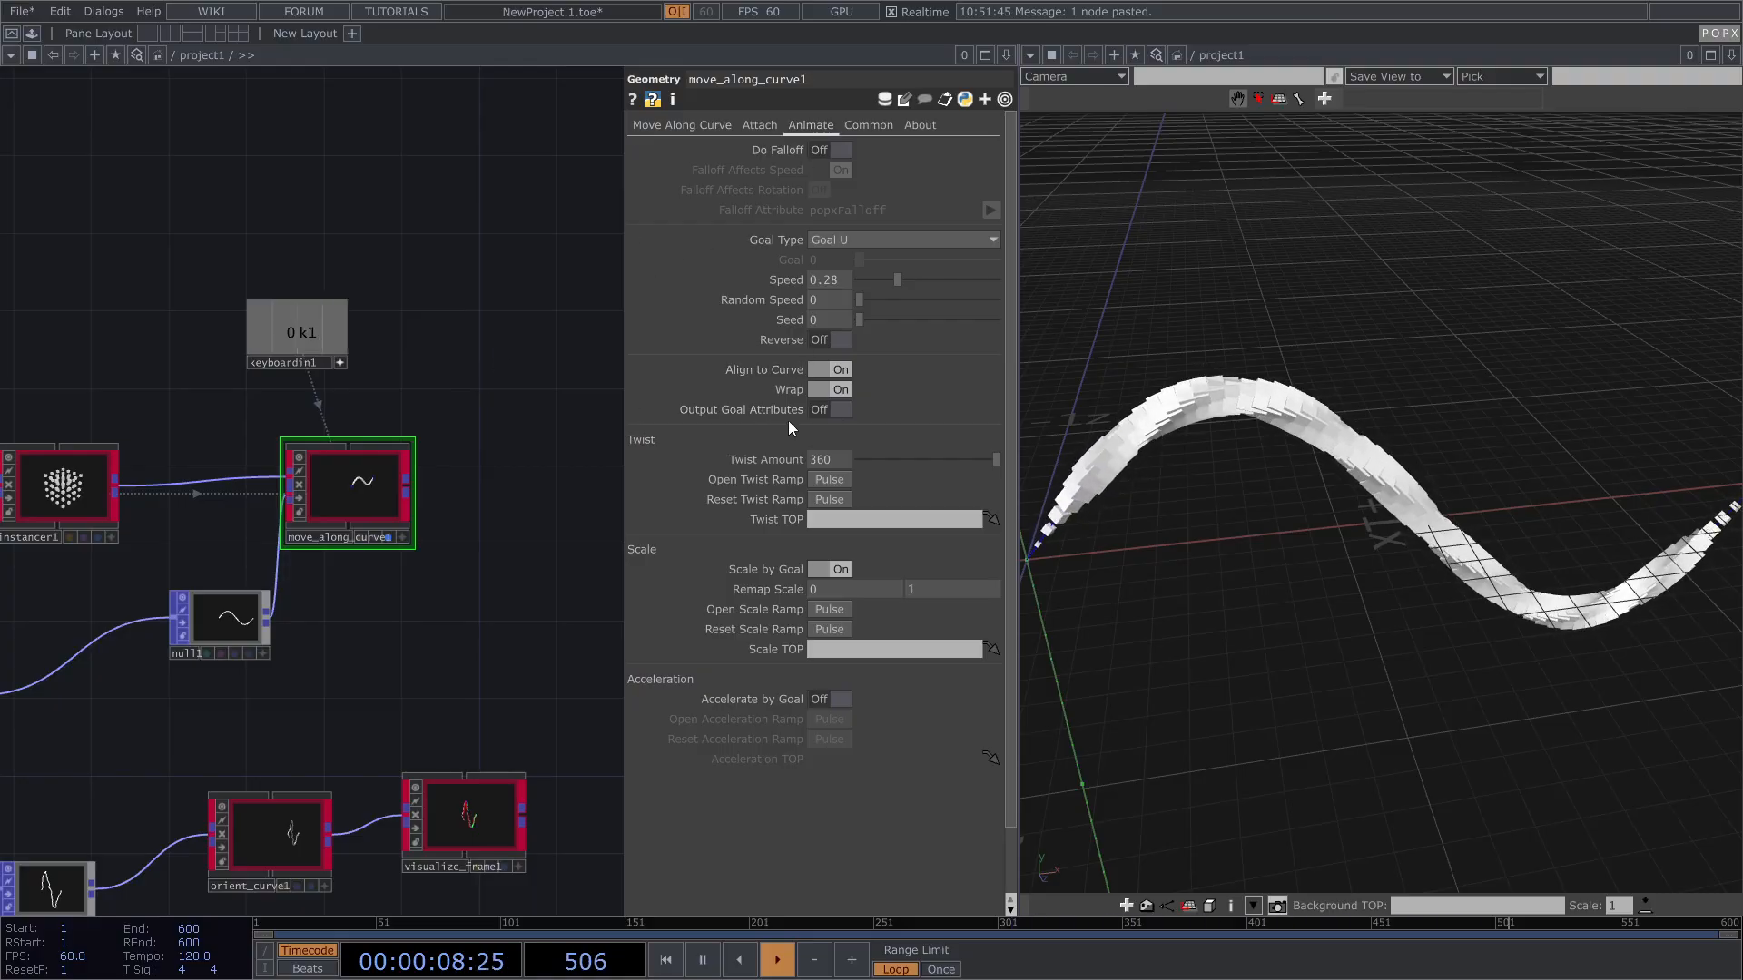
Step: Turn on Output Goal Attributes and append a Null POP, null2, after move_along_curve1
{"action": "left_click", "coordinate": [840, 409]}
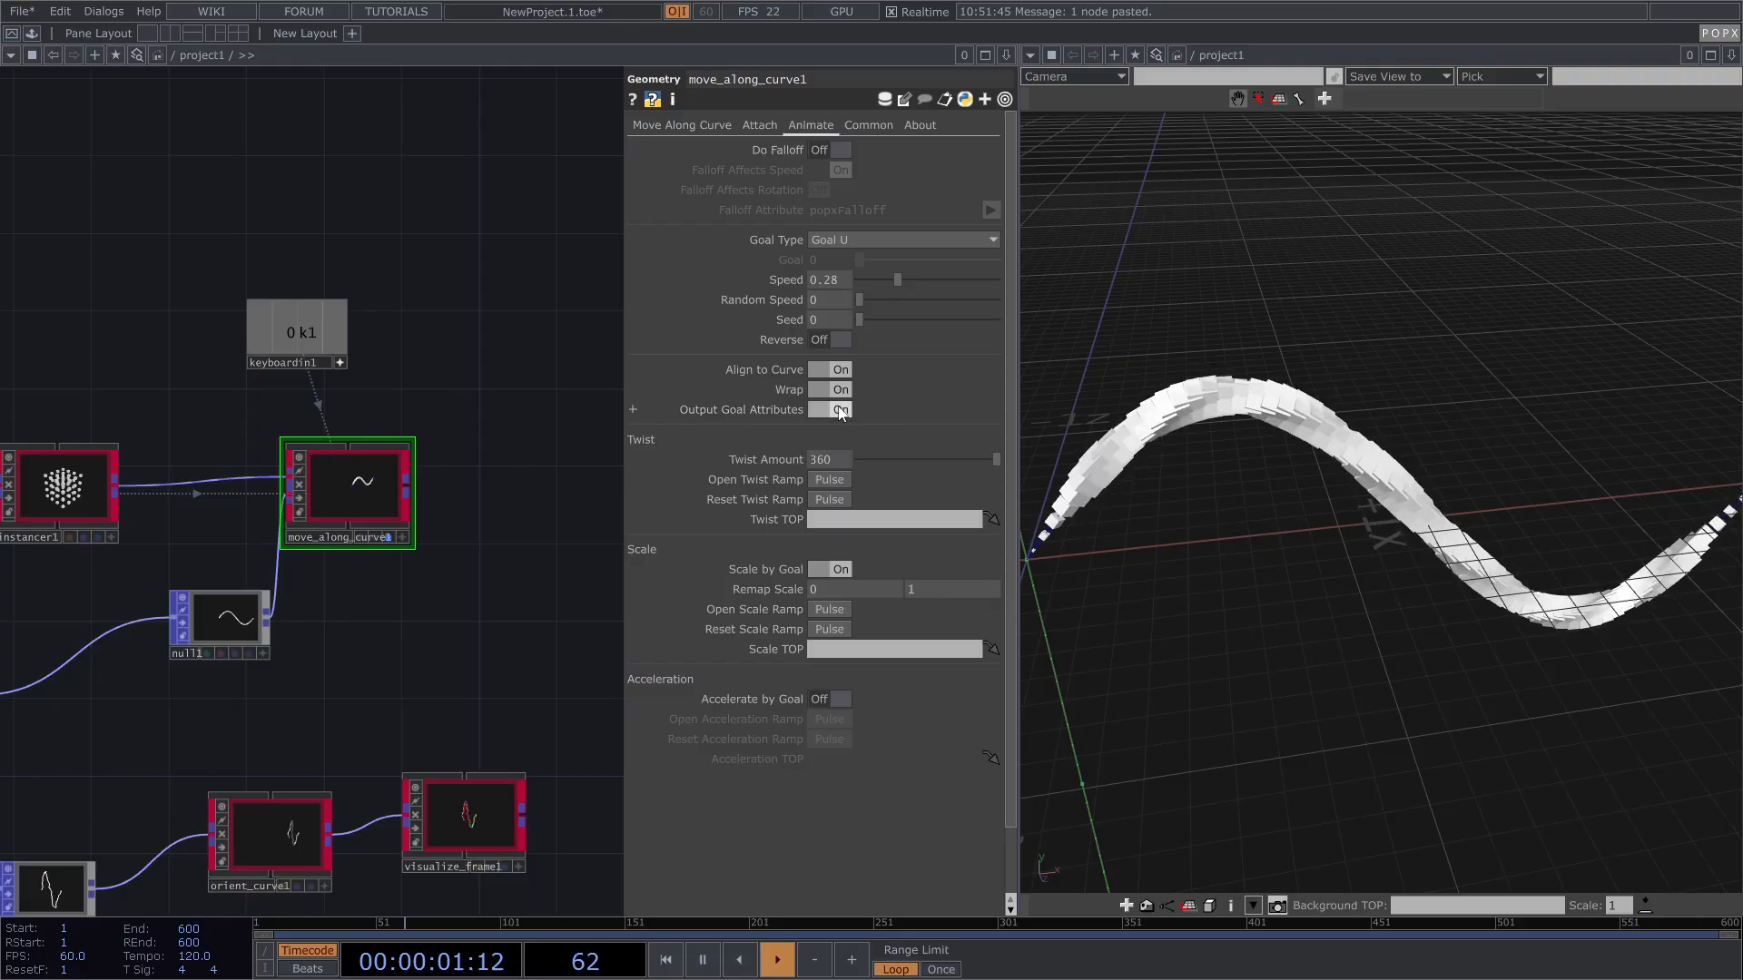
{"action": "left_click_drag", "start_coordinate": [444, 478], "coordinate": [421, 462]}
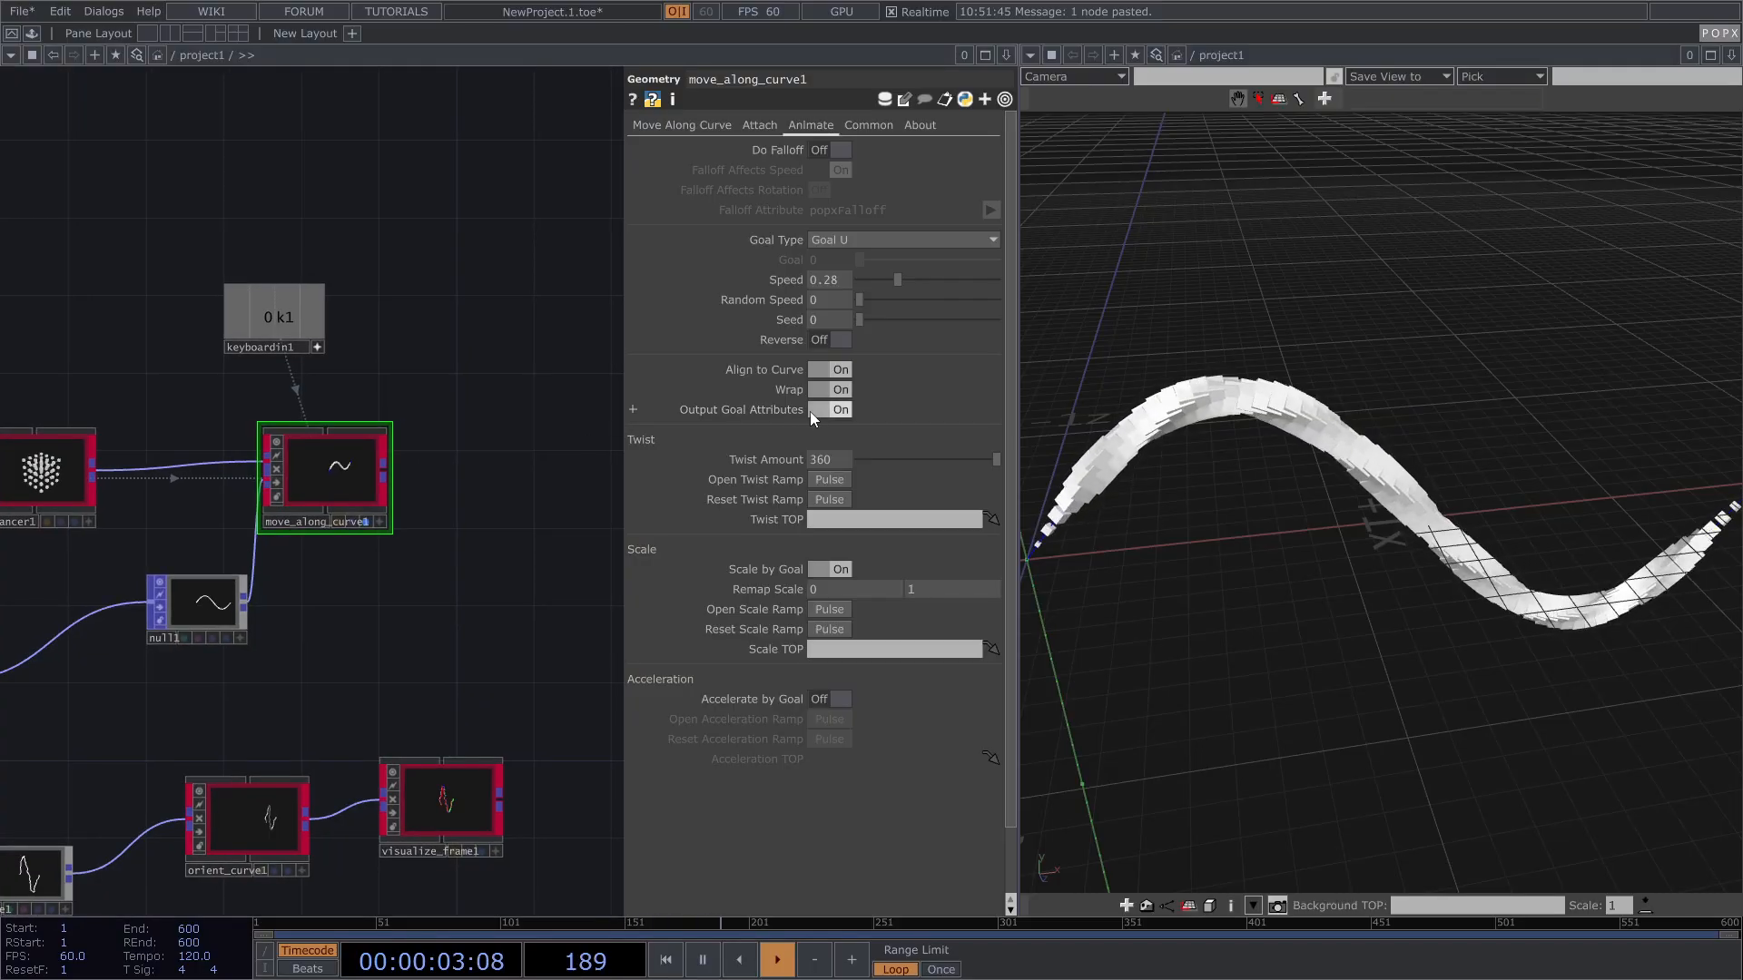
{"action": "right_click", "coordinate": [387, 470]}
{"action": "type", "text": "nu"}
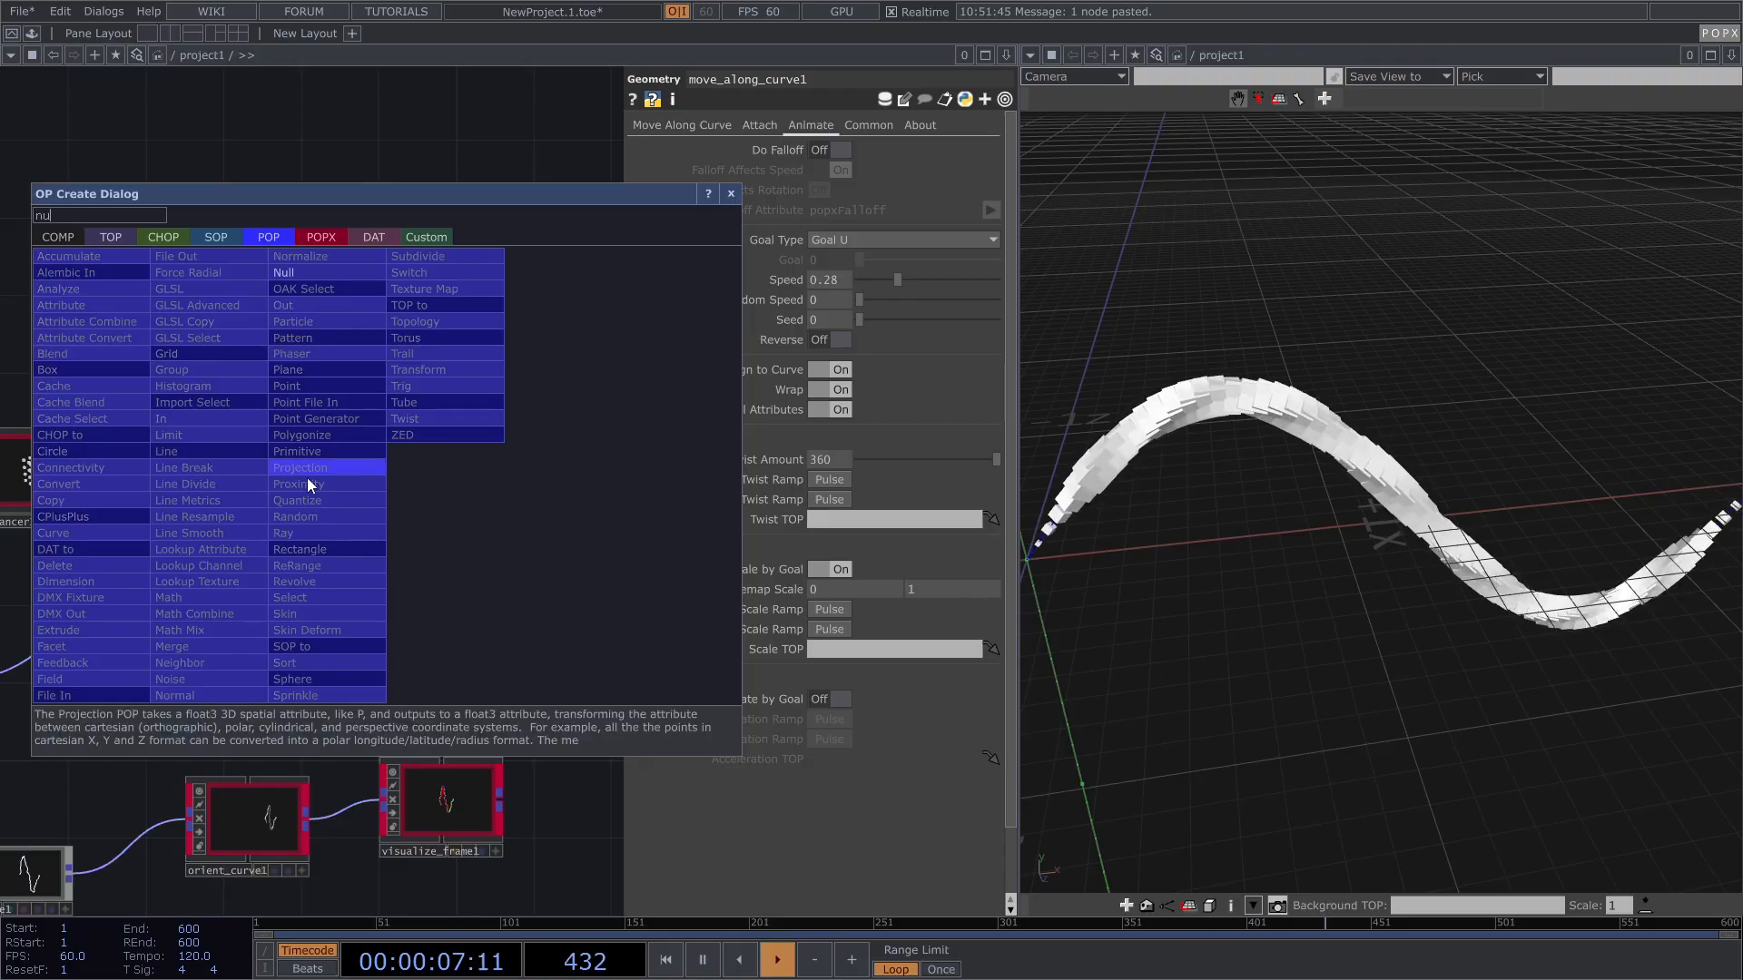
{"action": "left_click", "coordinate": [287, 272]}
{"action": "left_click", "coordinate": [525, 470]}
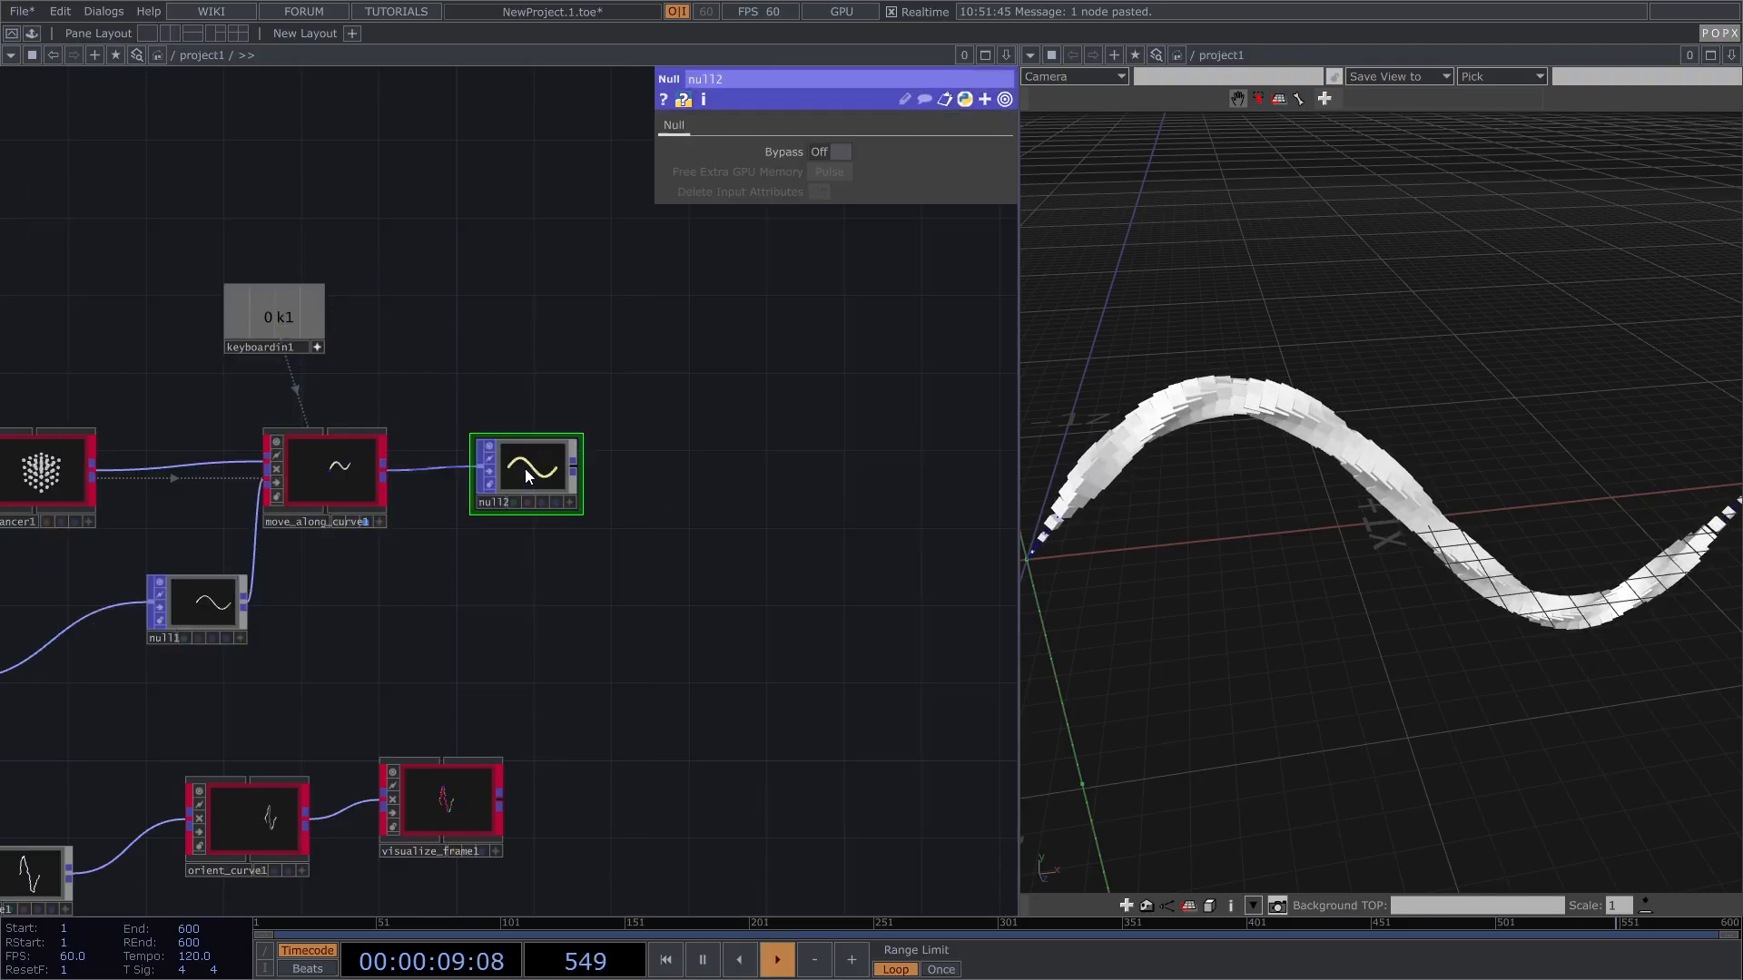
Step: Inspect null2's info: 64 points with 12 point attributes including GoalU
{"action": "scroll", "coordinate": [578, 494], "scroll_direction": "up", "scroll_amount": 3}
{"action": "middle_click", "coordinate": [620, 570]}
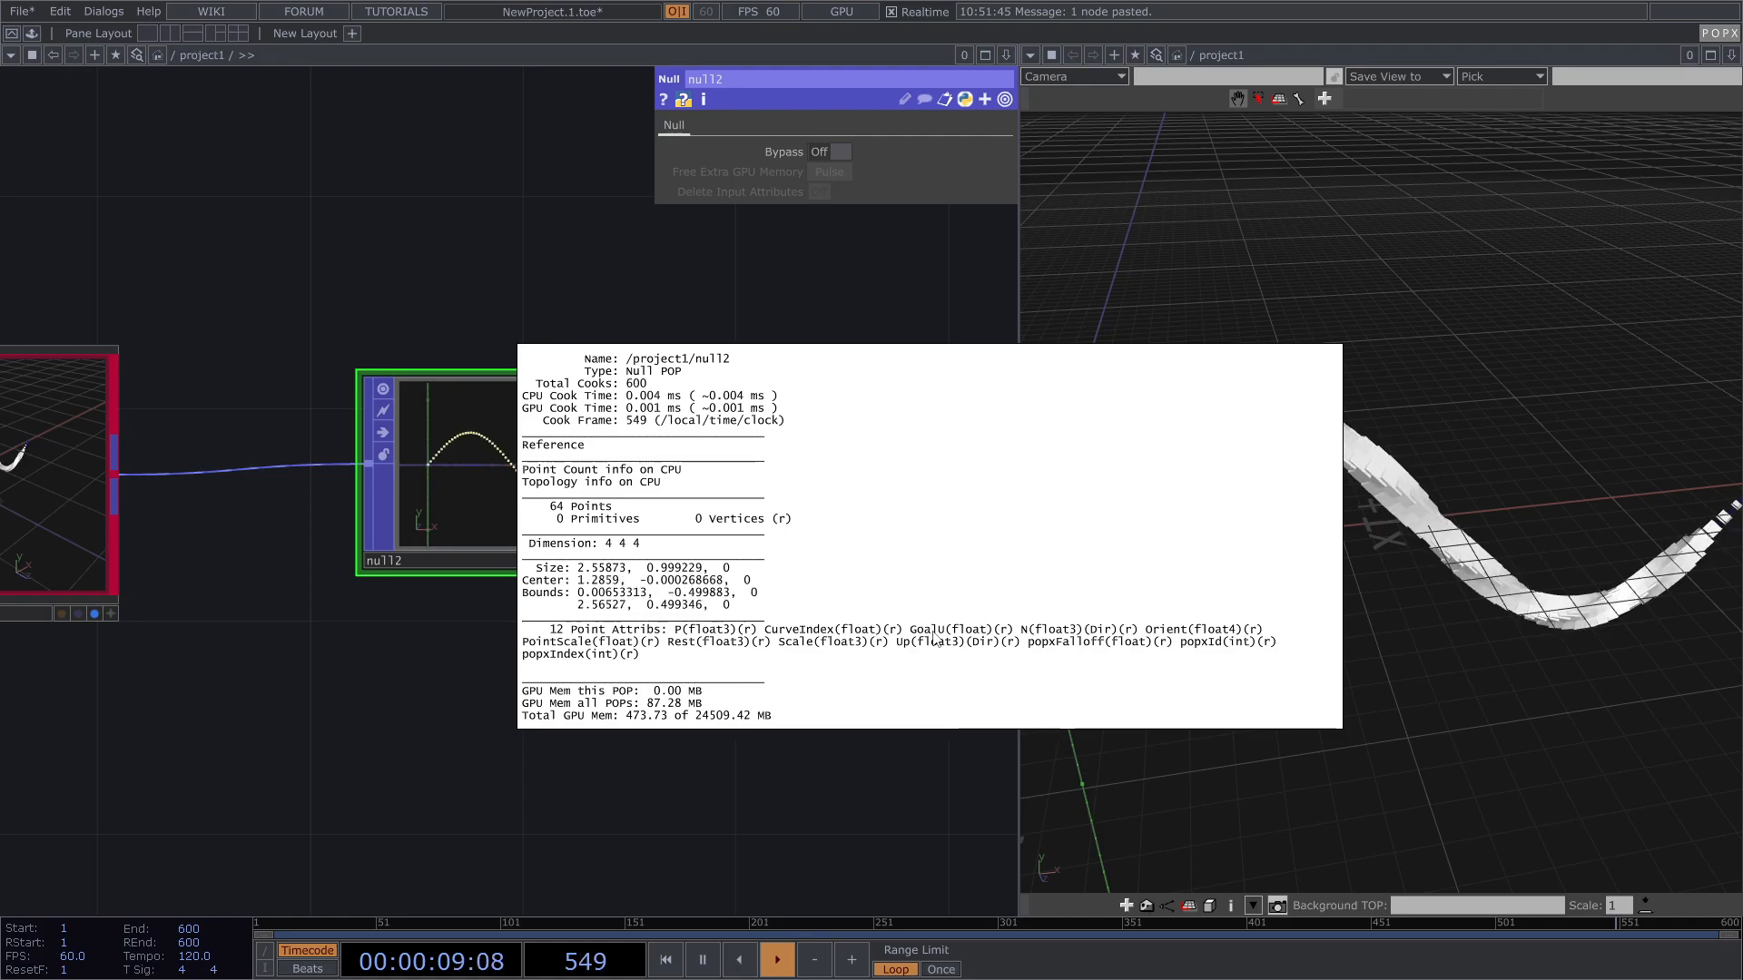
{"action": "left_click", "coordinate": [503, 814]}
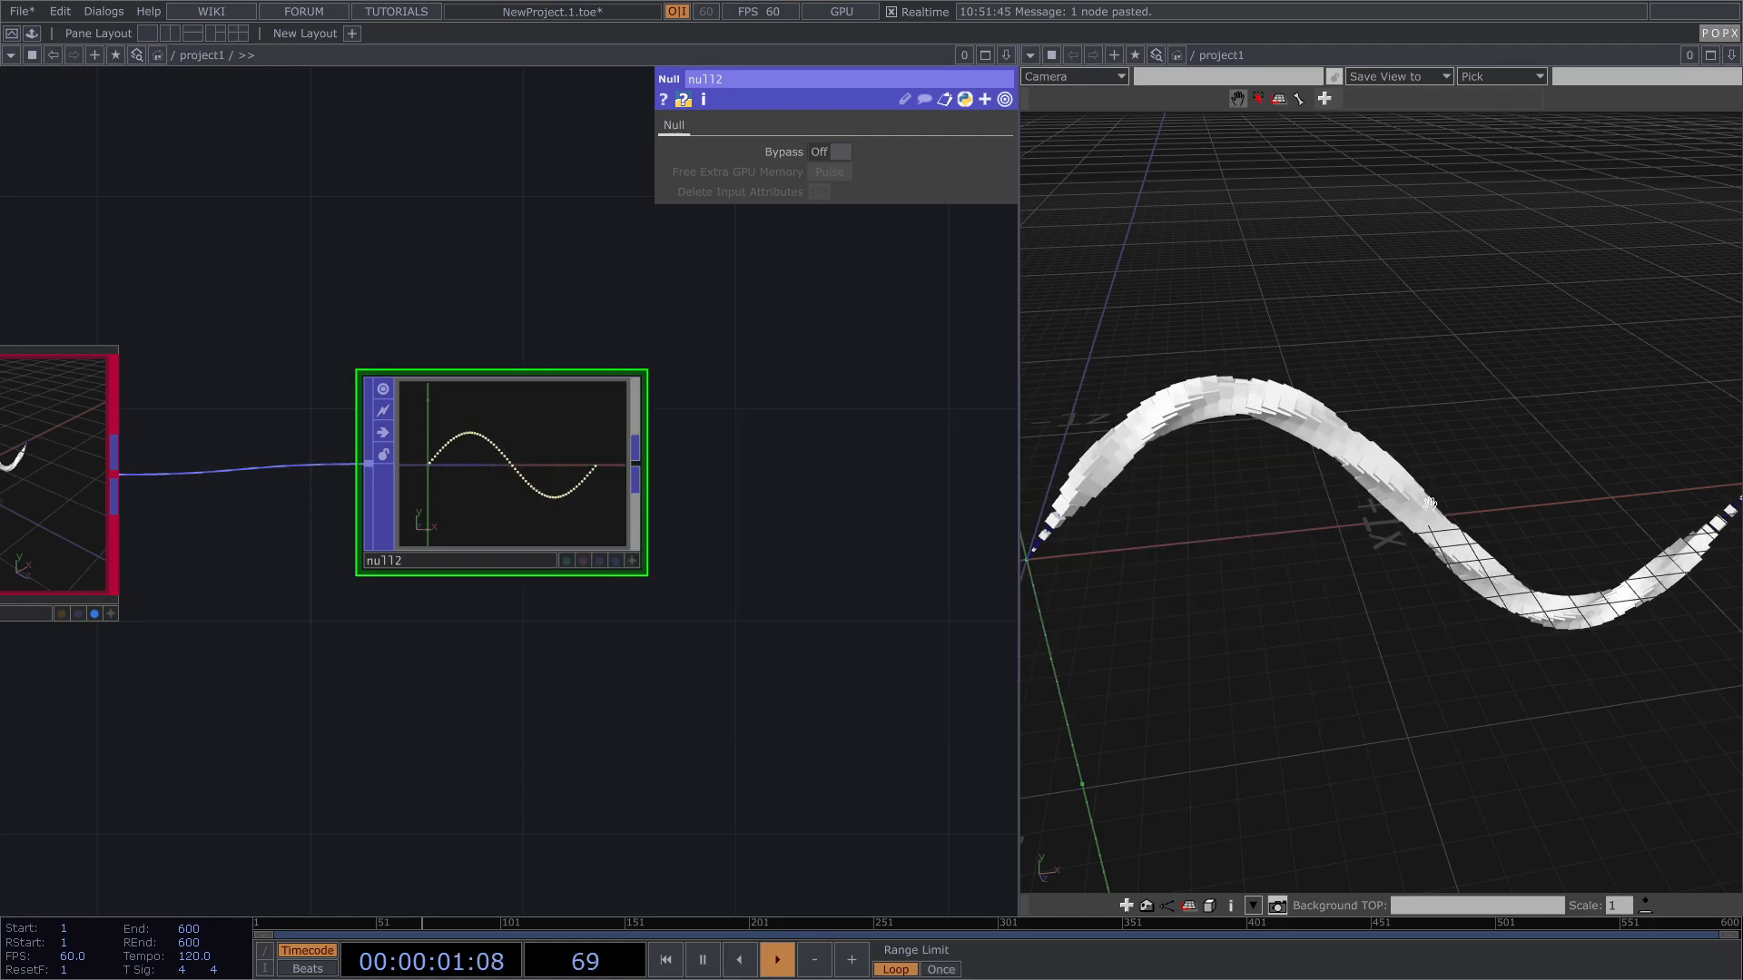
{"action": "scroll", "coordinate": [440, 564], "scroll_direction": "down", "scroll_amount": 5}
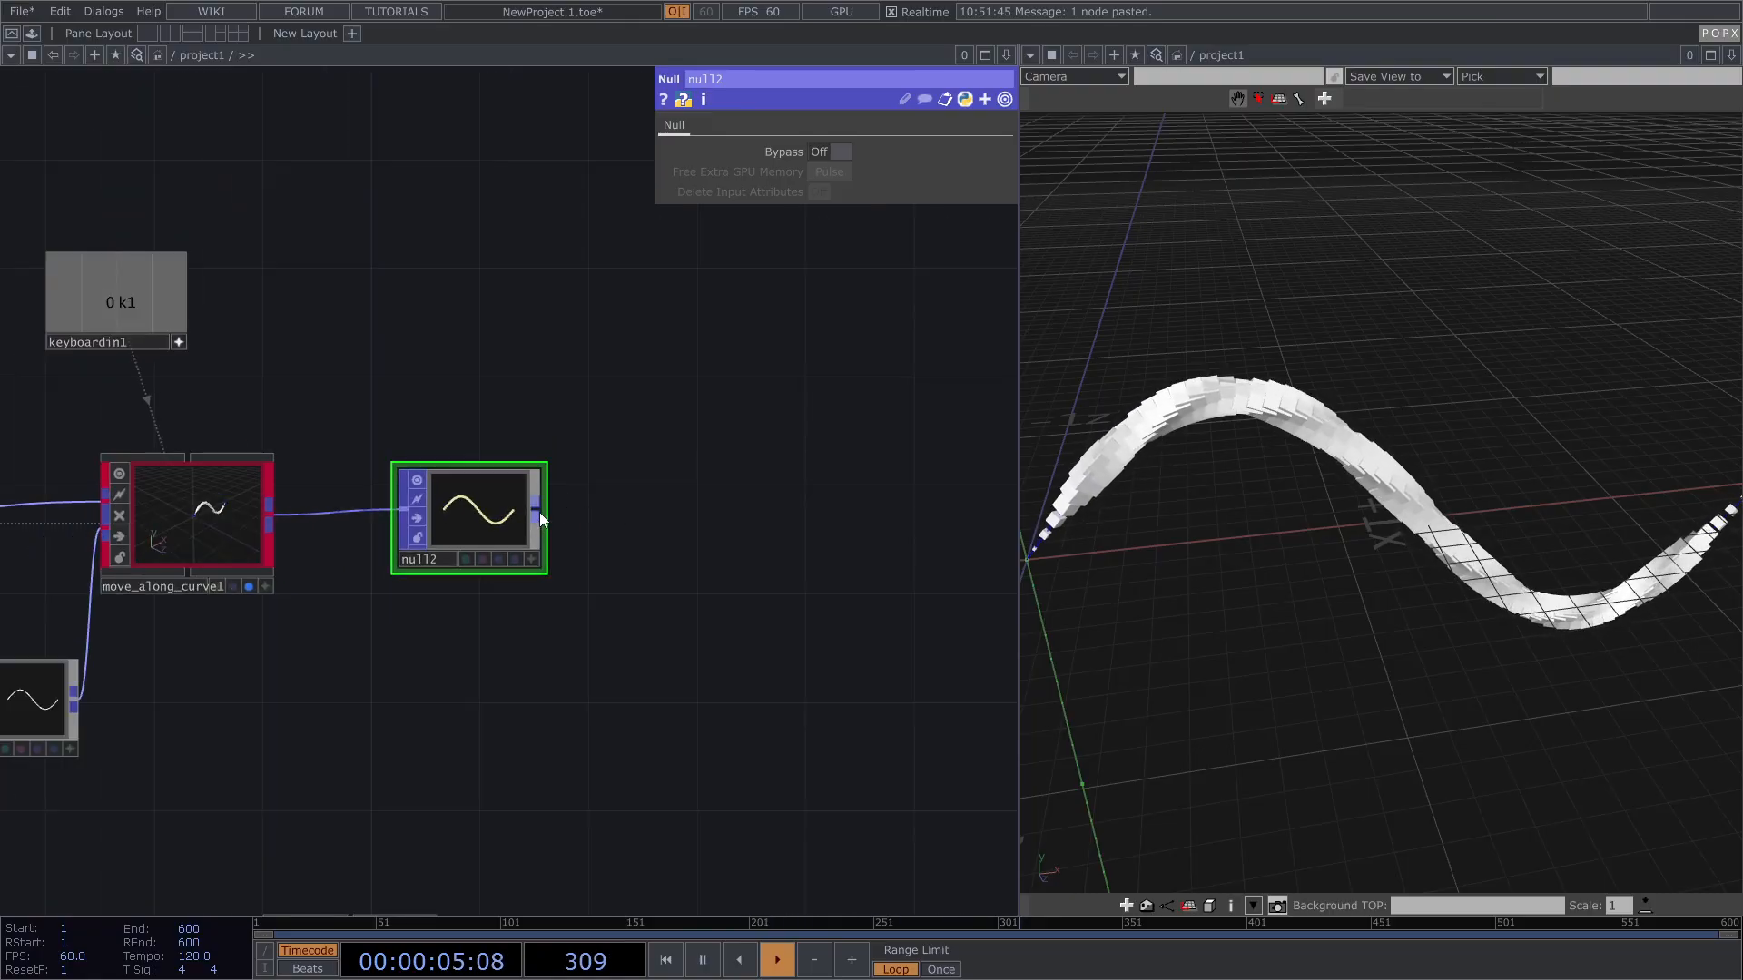
Step: Add a POPX Color Modifier (color_modifier1) to the right of null2
{"action": "right_click", "coordinate": [541, 511]}
{"action": "left_click", "coordinate": [474, 279]}
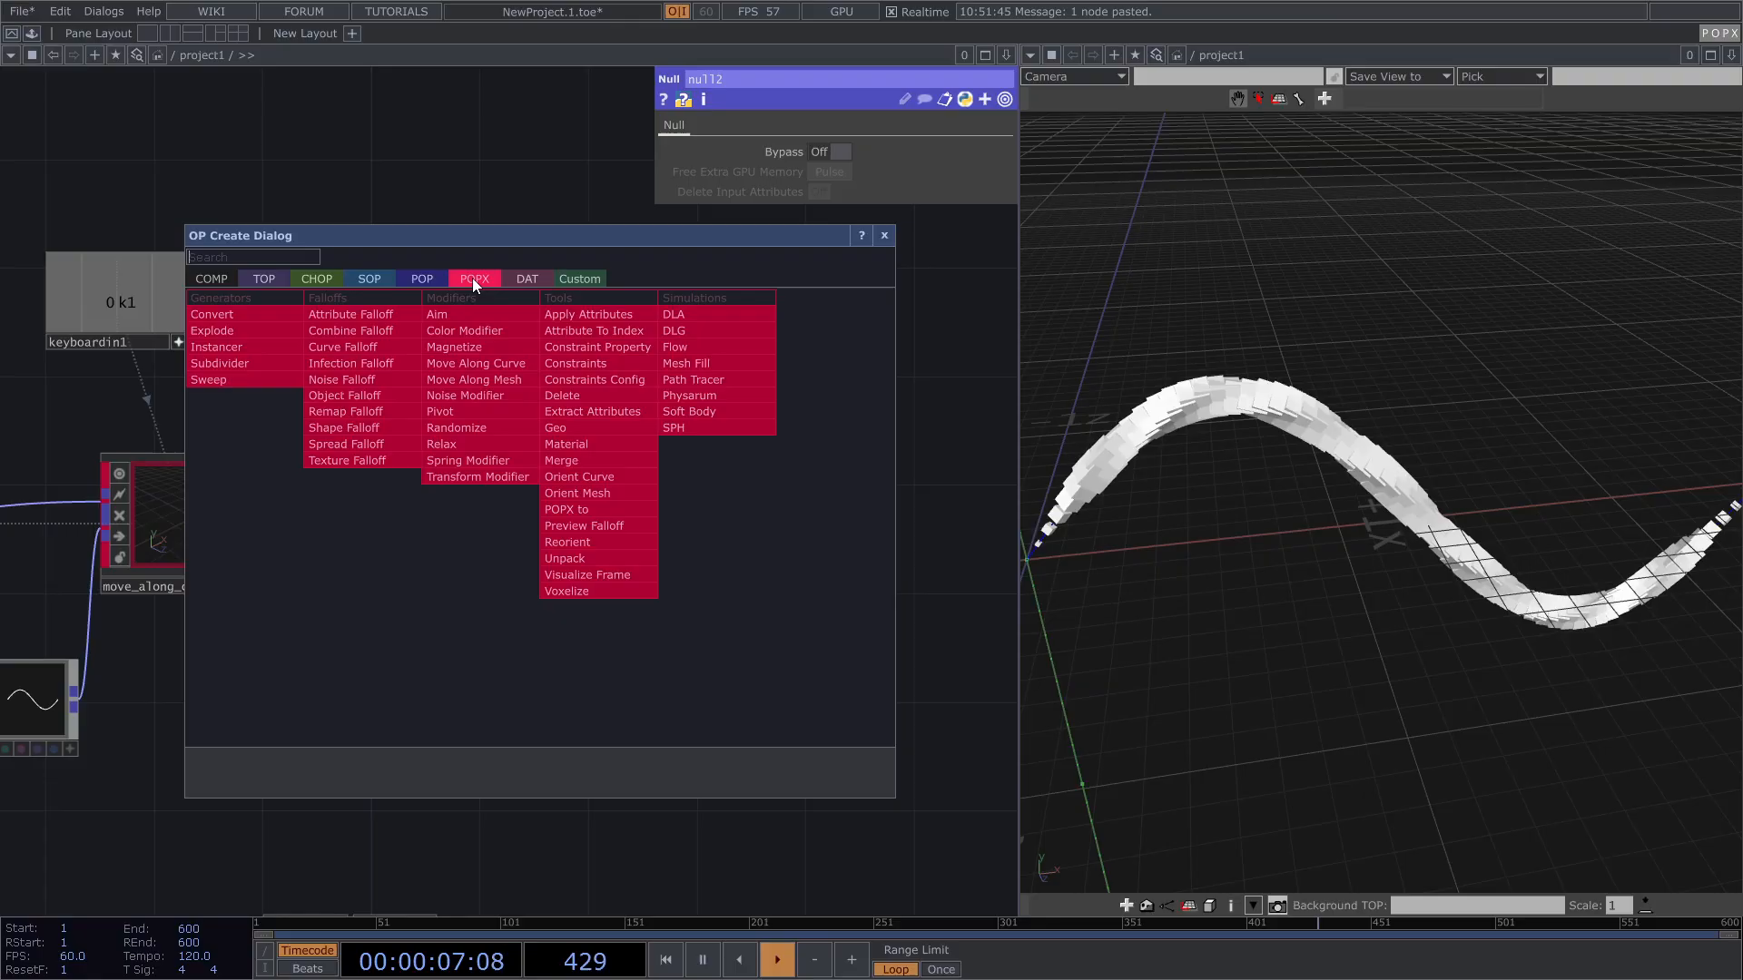
{"action": "left_click", "coordinate": [486, 333]}
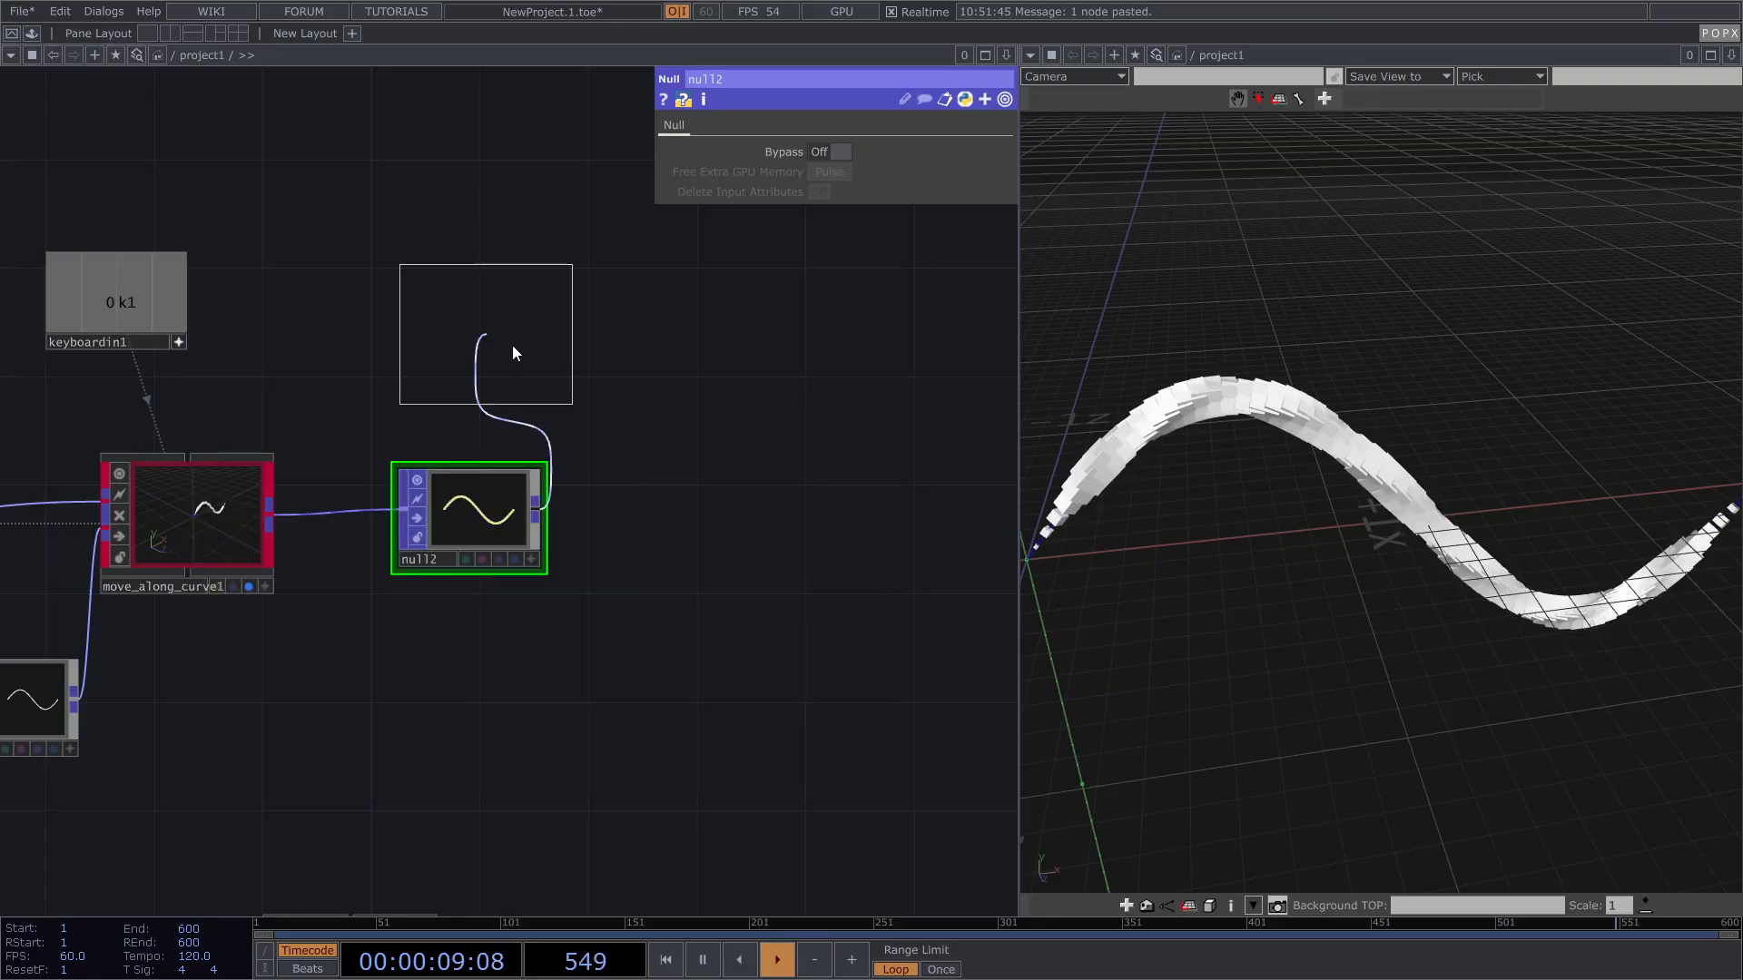
{"action": "left_click", "coordinate": [695, 513]}
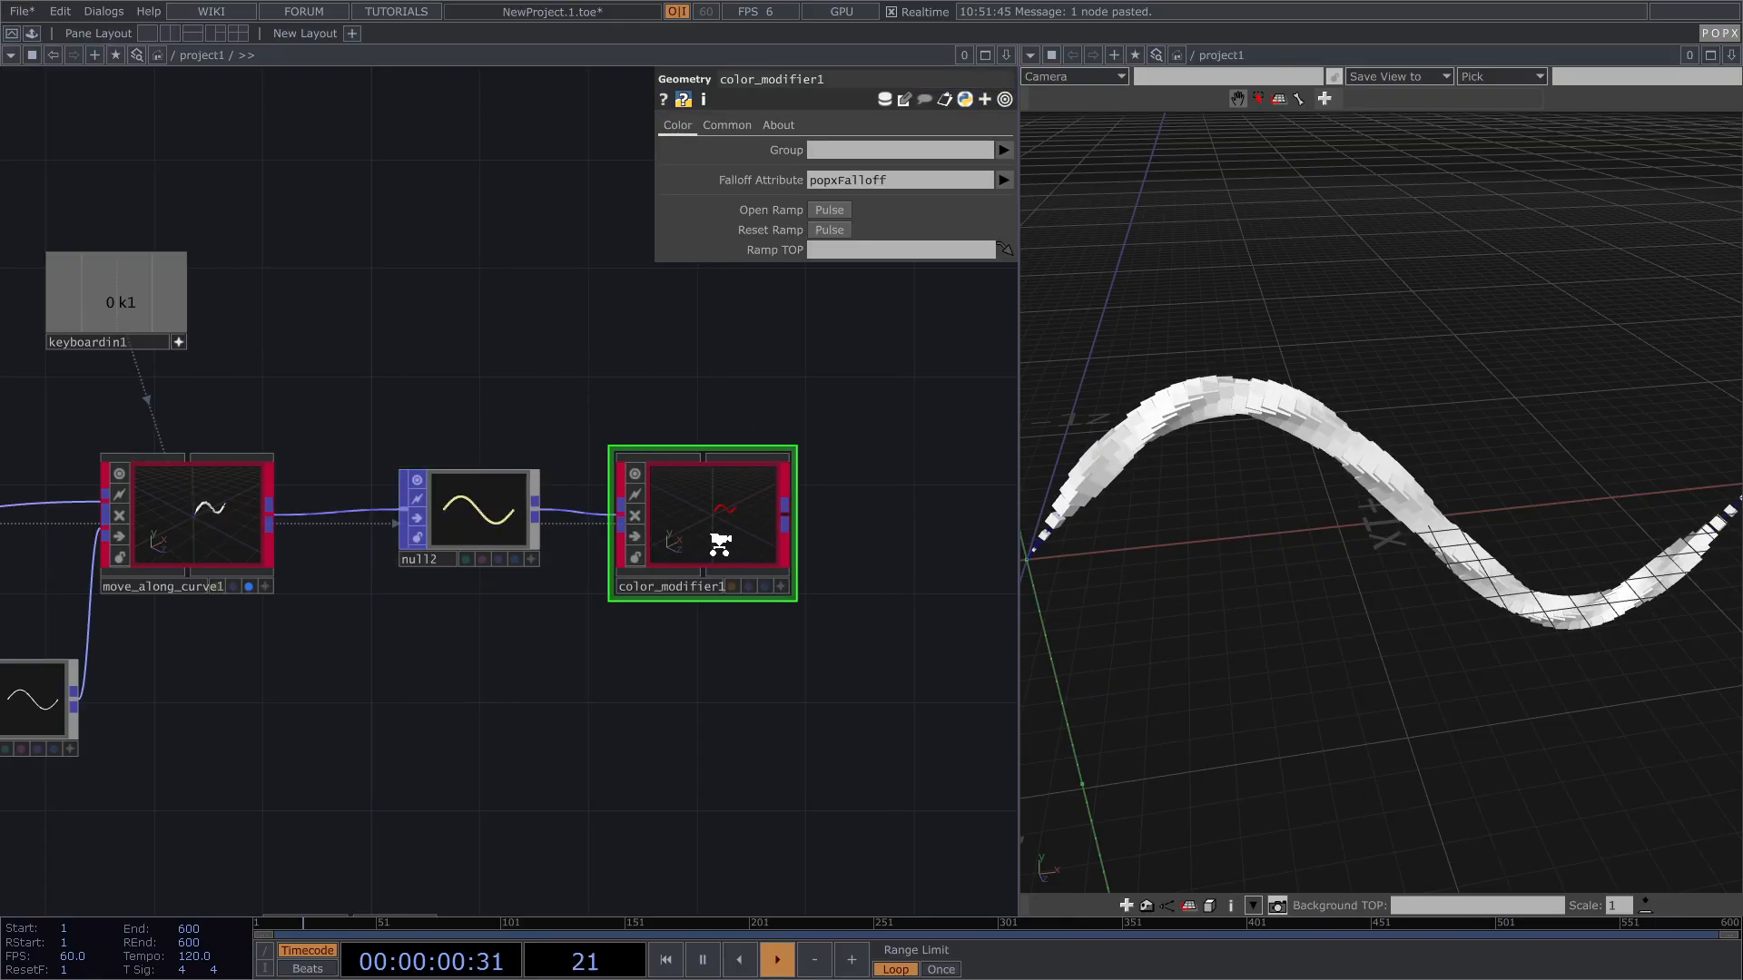
{"action": "scroll", "coordinate": [712, 518], "scroll_direction": "up", "scroll_amount": 2}
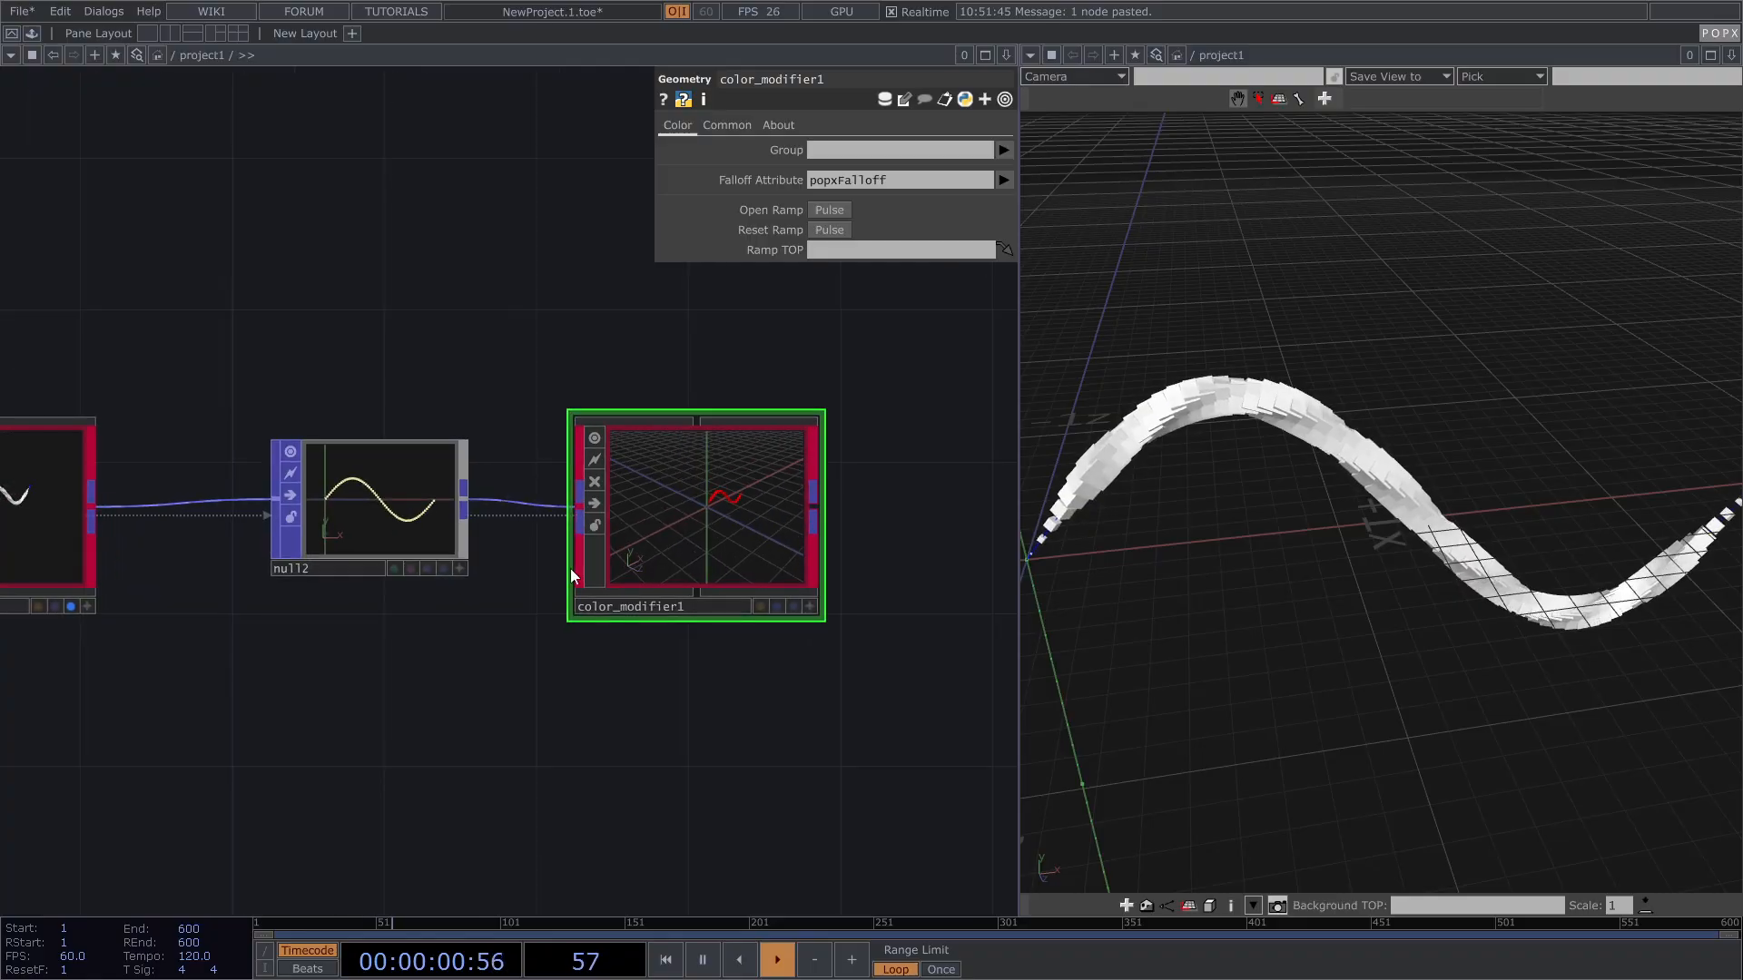
Step: Display color_modifier1 and set its Falloff Attribute to GoalU for rainbow-coloured cubes
{"action": "left_click", "coordinate": [70, 606]}
{"action": "left_click", "coordinate": [792, 606]}
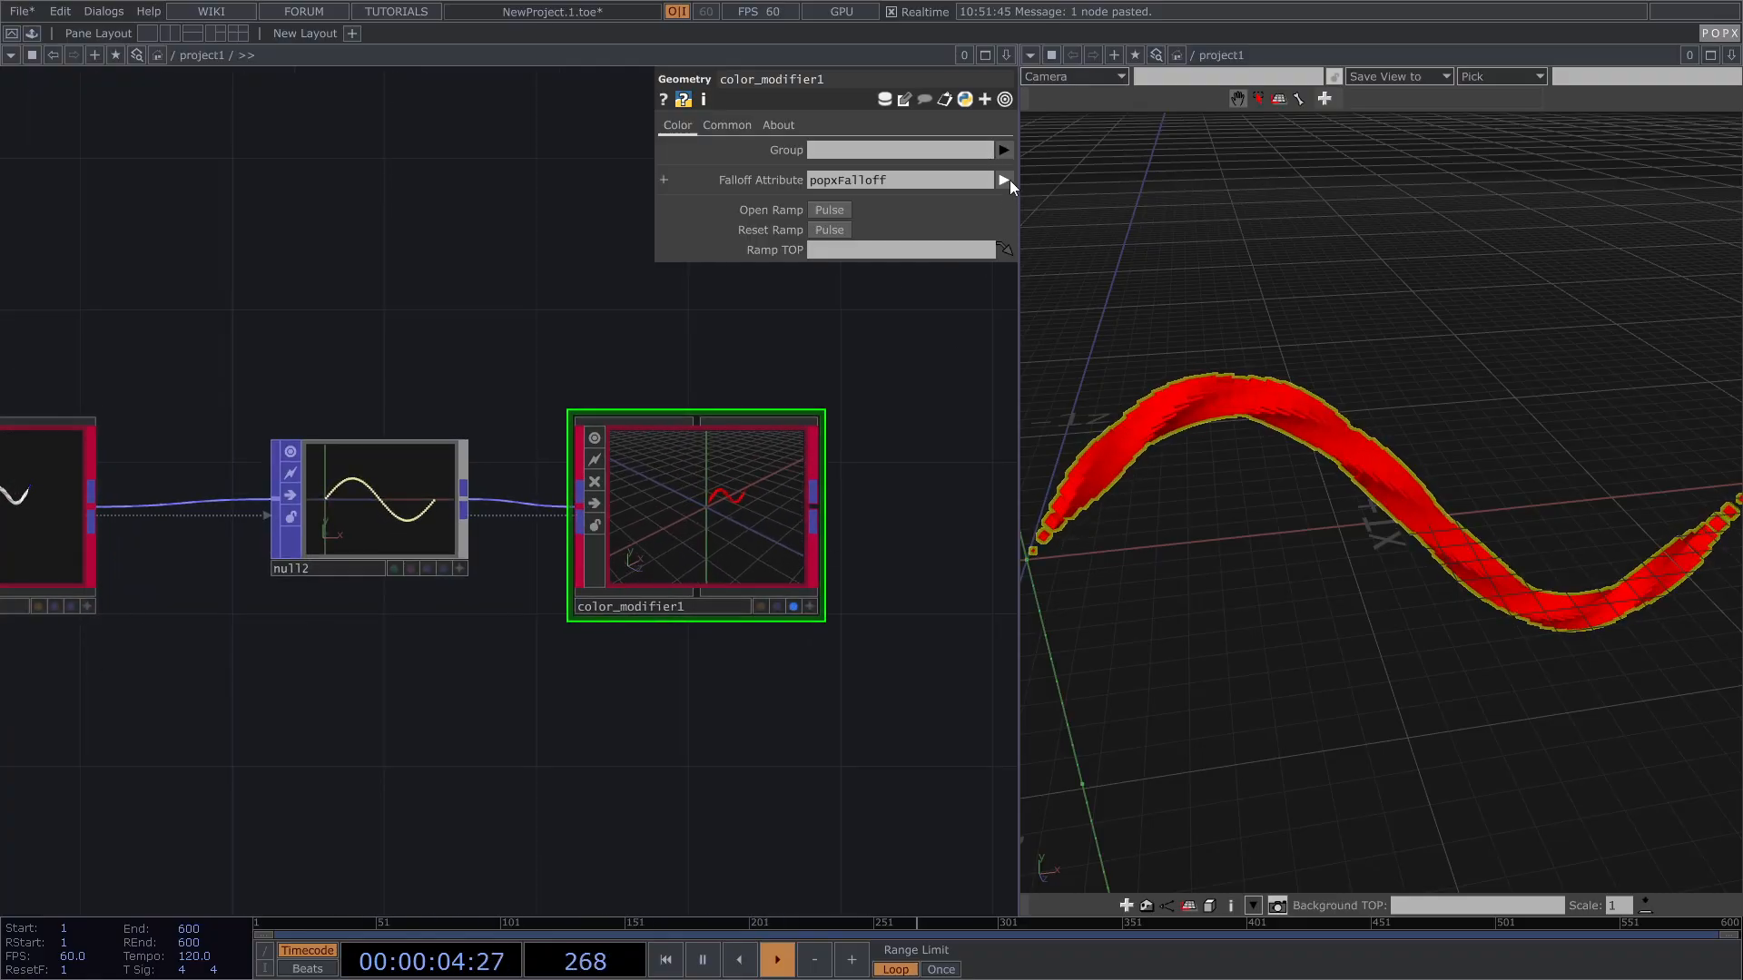
{"action": "left_click", "coordinate": [1004, 180]}
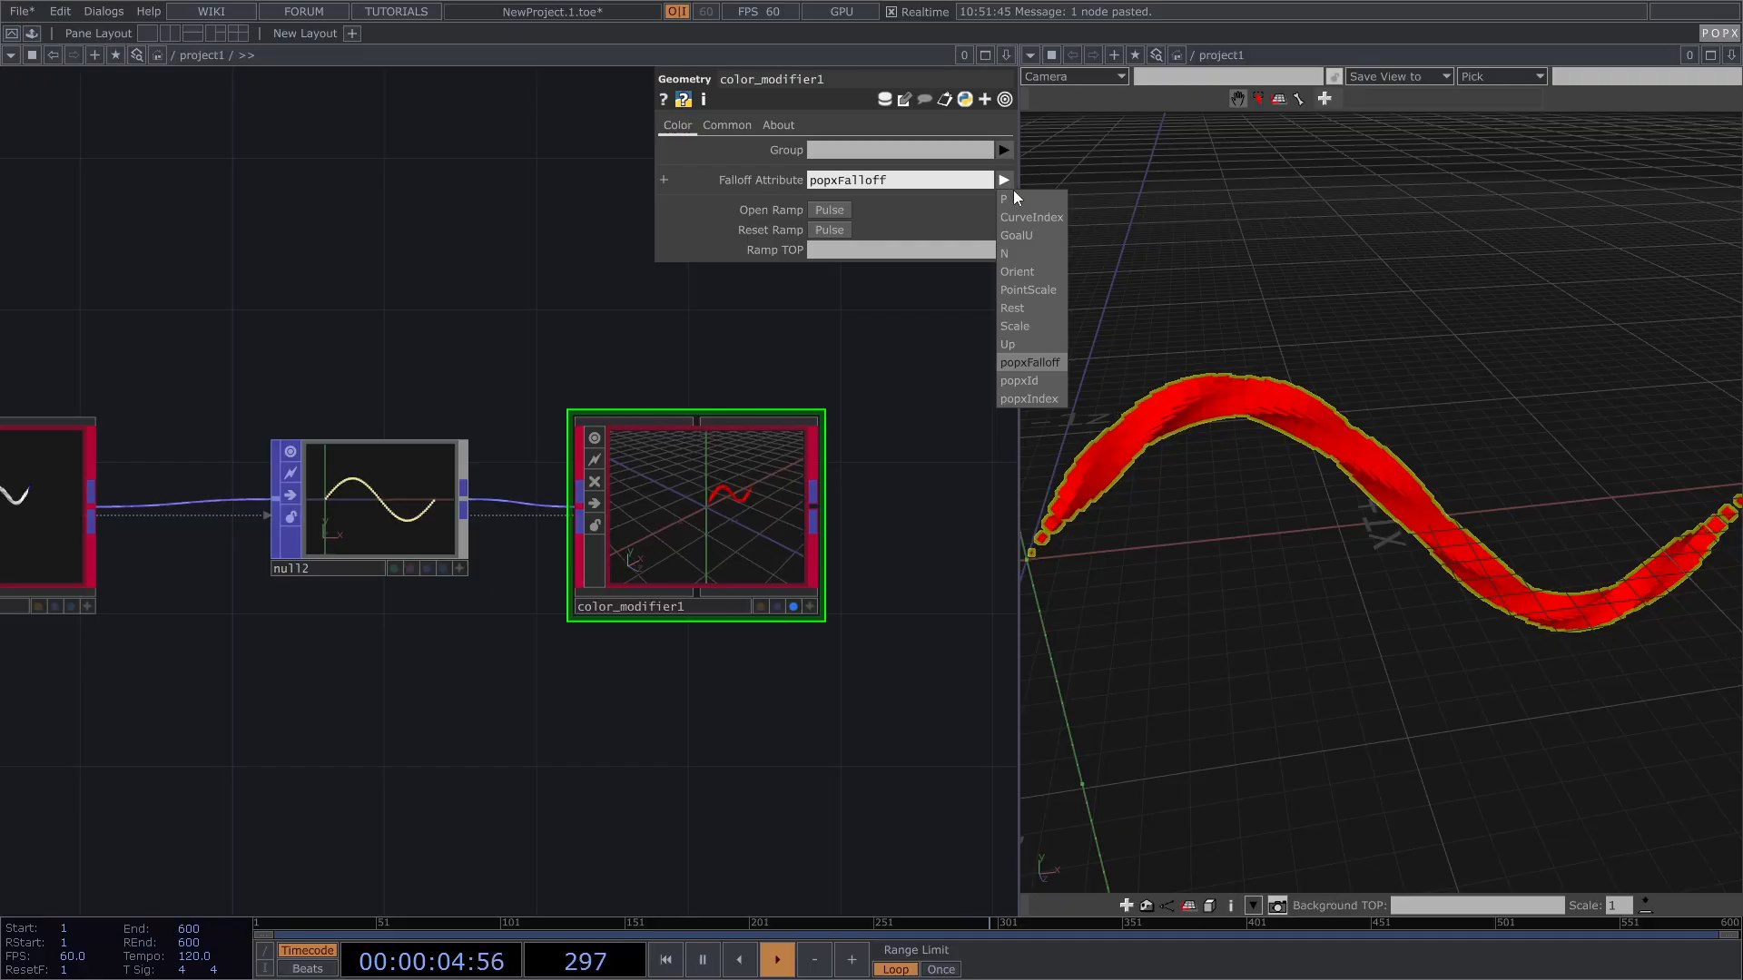
{"action": "left_click", "coordinate": [1026, 236]}
{"action": "scroll", "coordinate": [1214, 456], "scroll_direction": "down", "scroll_amount": 1}
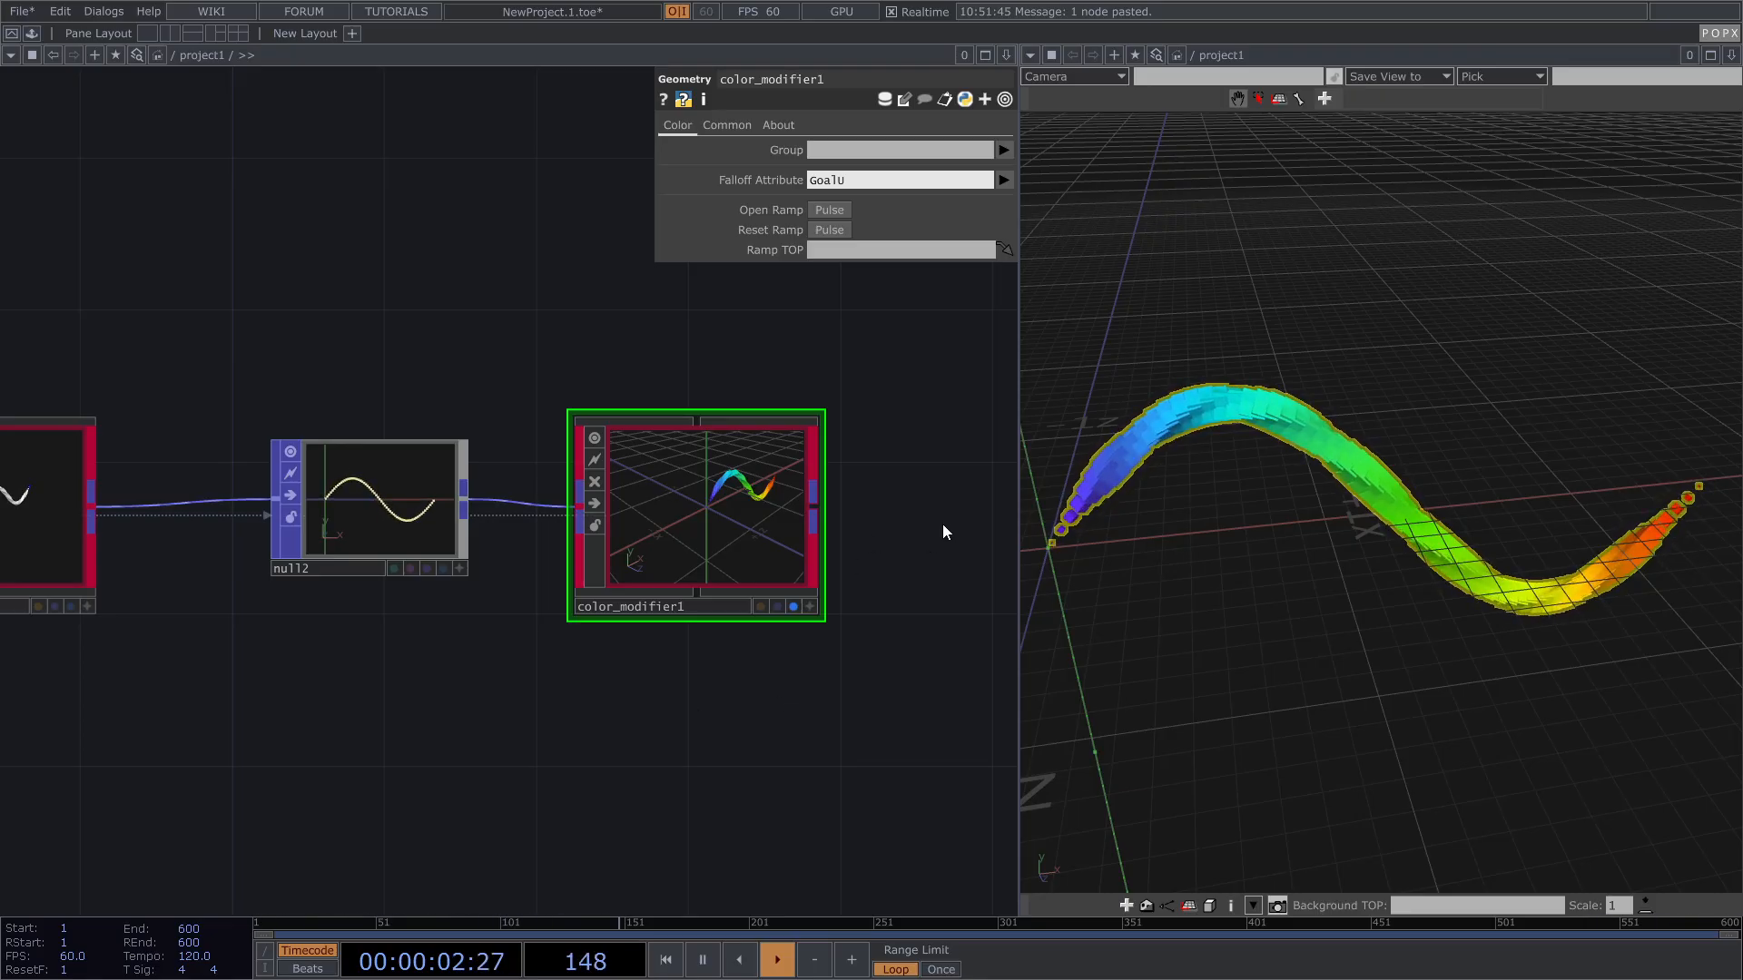
{"action": "right_click_drag", "start_coordinate": [1312, 464], "coordinate": [1326, 469]}
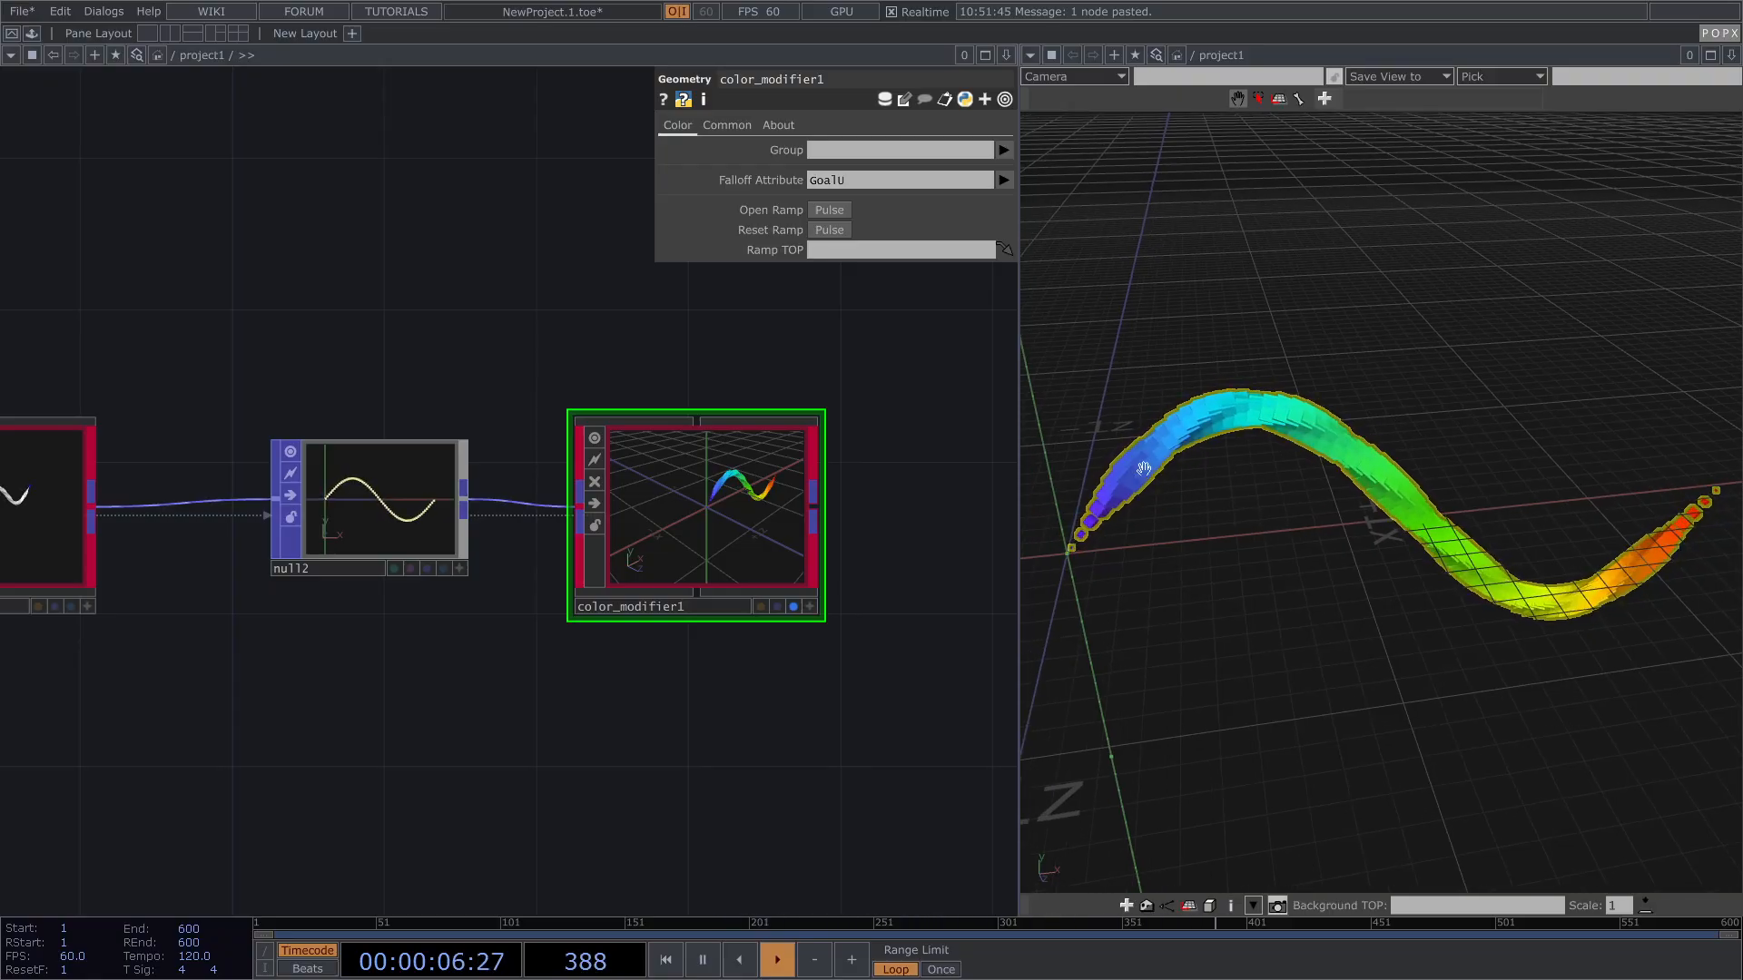
Step: Select move_along_curve1 to edit its settings
{"action": "left_click_drag", "start_coordinate": [344, 303], "coordinate": [411, 304]}
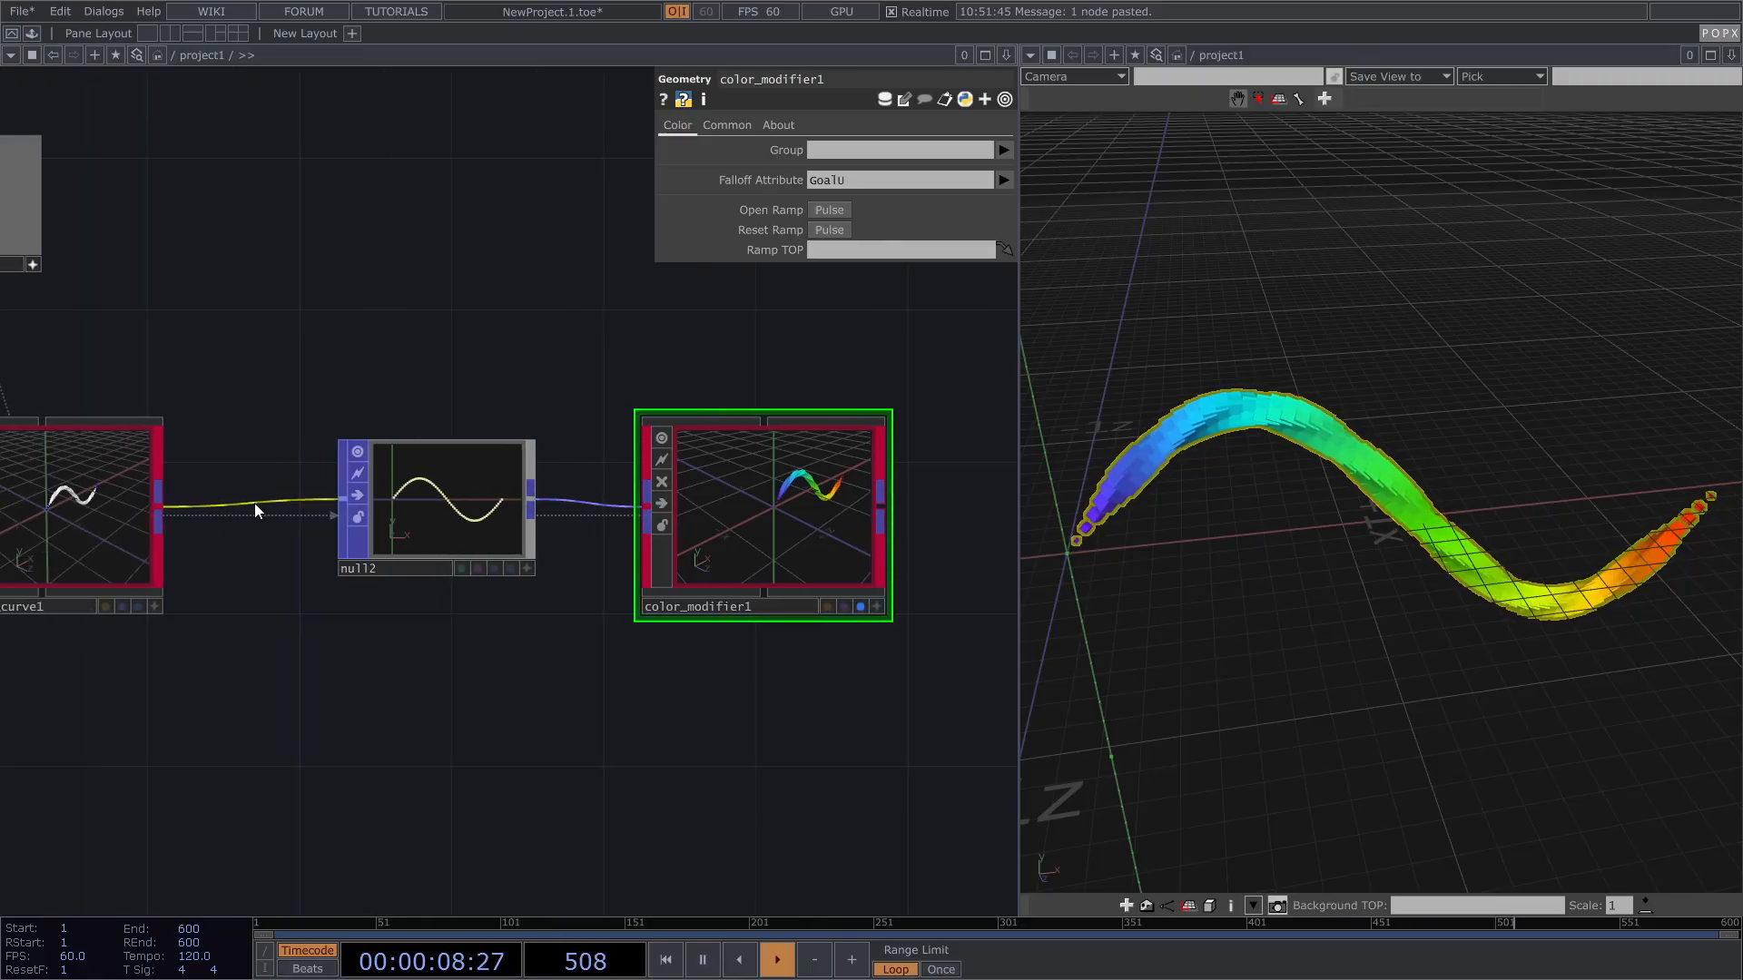
{"action": "left_click", "coordinate": [107, 485]}
{"action": "left_click_drag", "start_coordinate": [359, 420], "coordinate": [377, 417]}
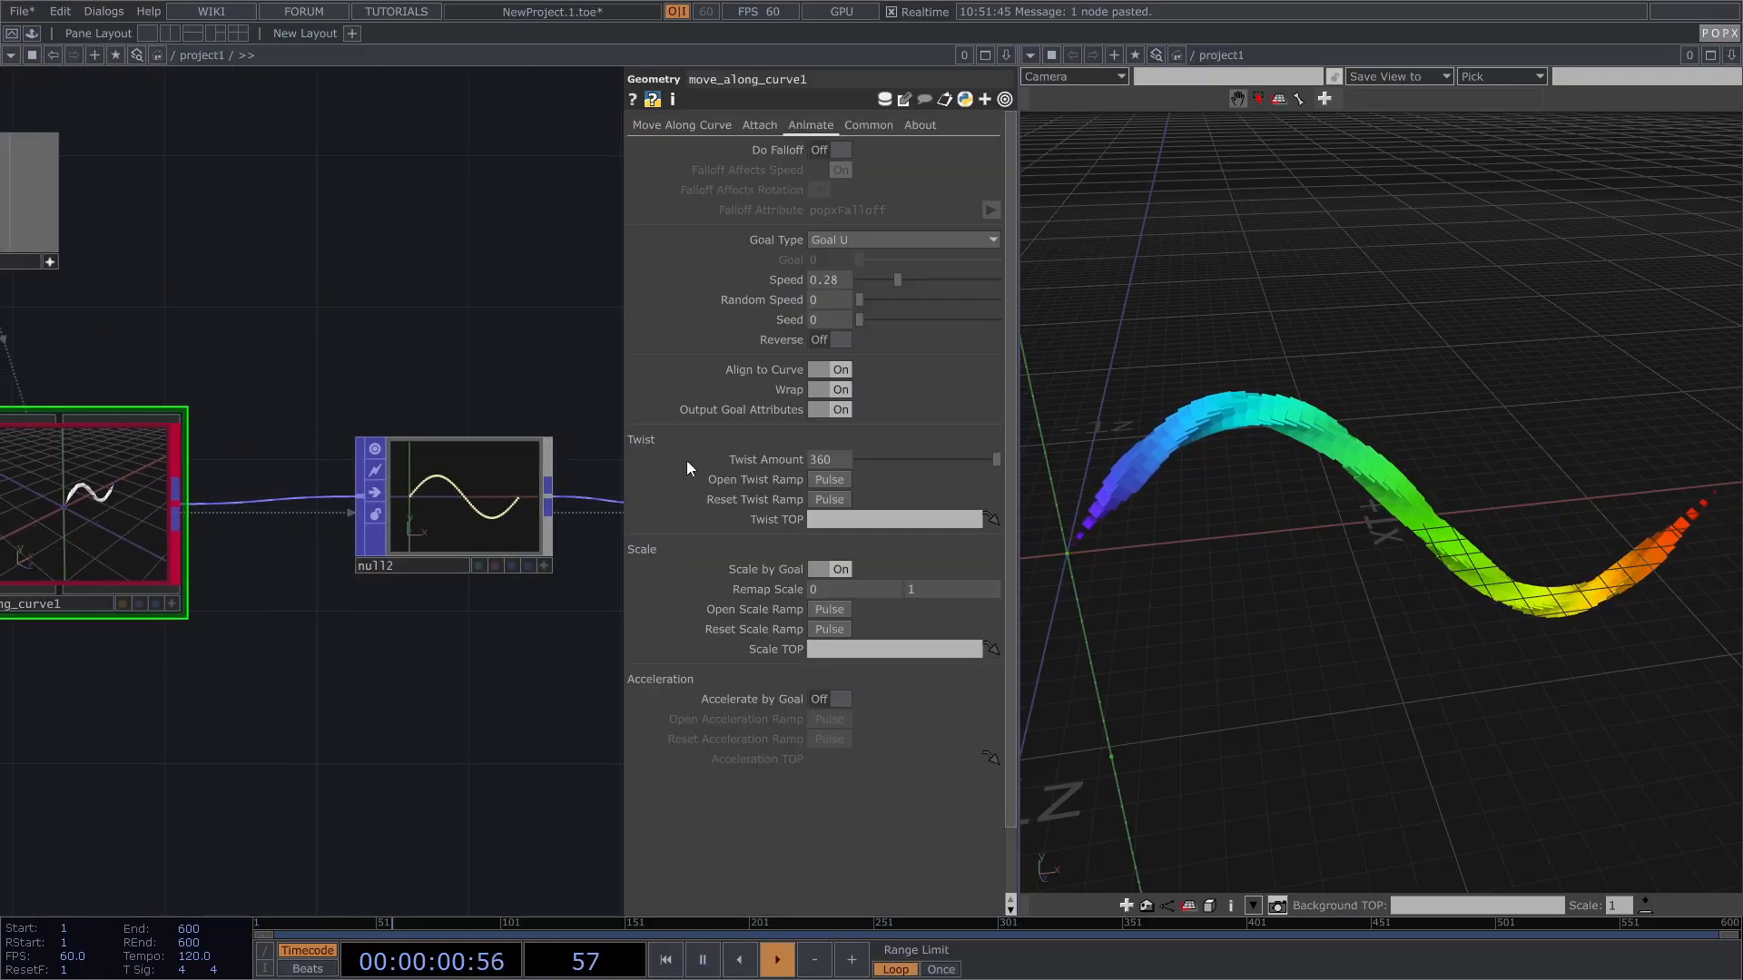
Step: Toggle move_along_curve1's Do Falloff on, then back off
{"action": "left_click", "coordinate": [842, 150]}
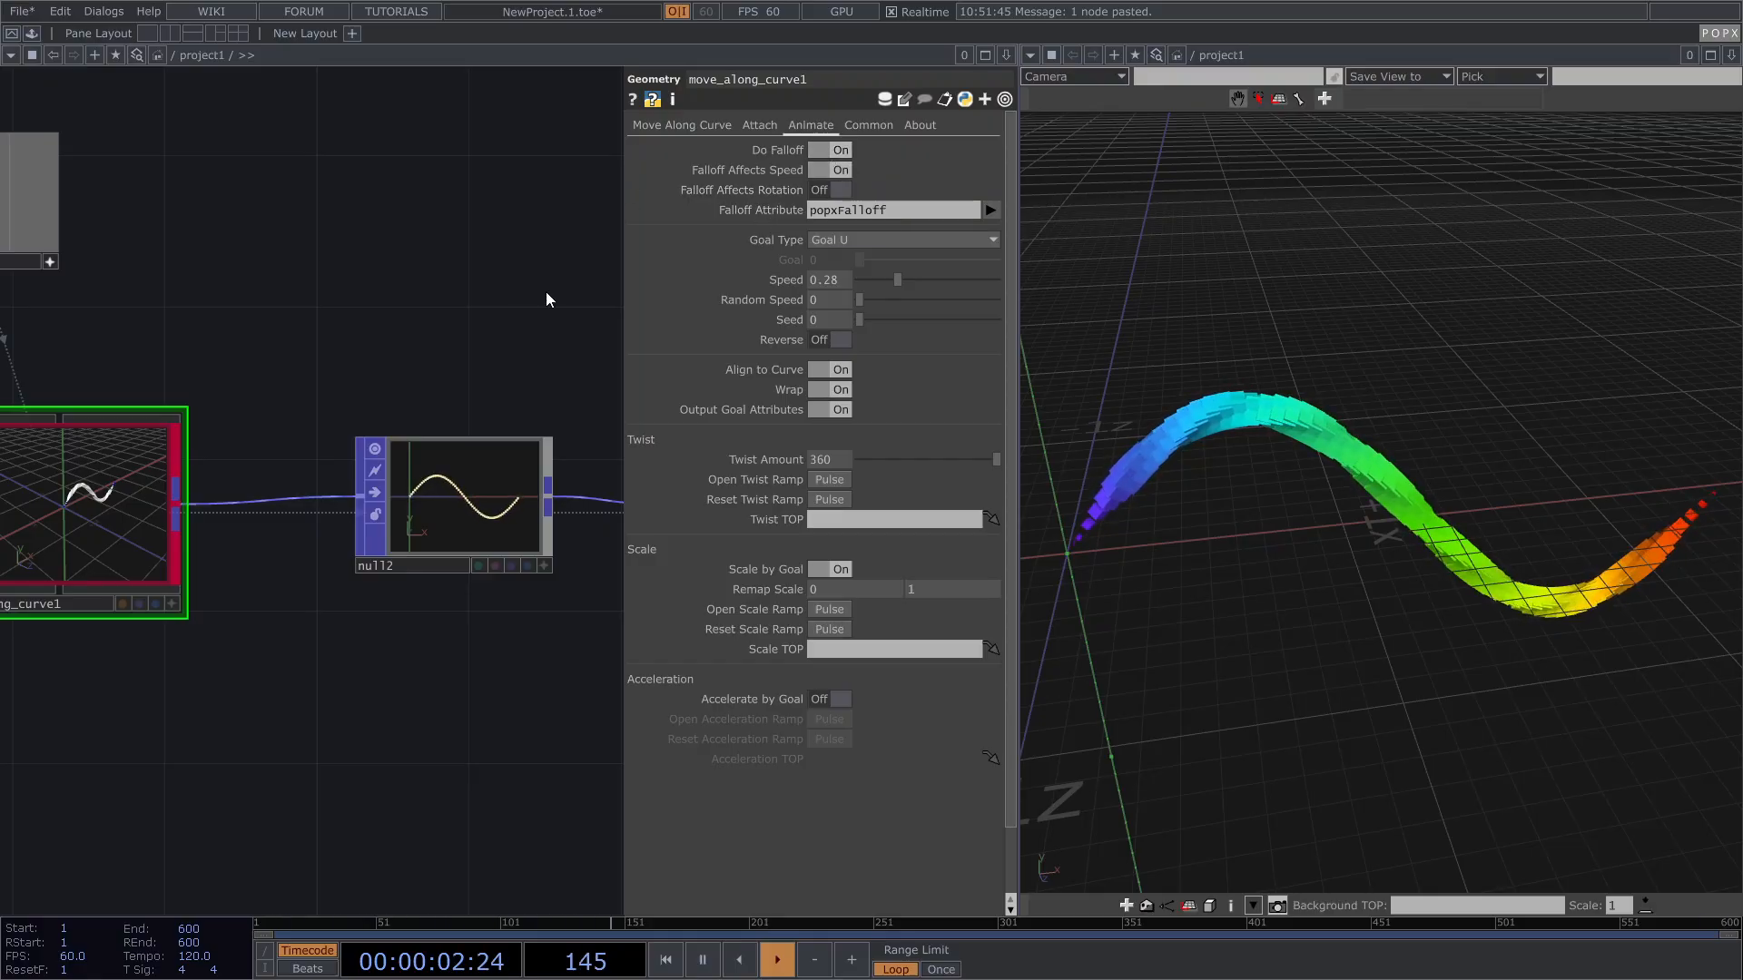
{"action": "scroll", "coordinate": [541, 294], "scroll_direction": "down", "scroll_amount": 5}
{"action": "scroll", "coordinate": [194, 396], "scroll_direction": "up", "scroll_amount": 2}
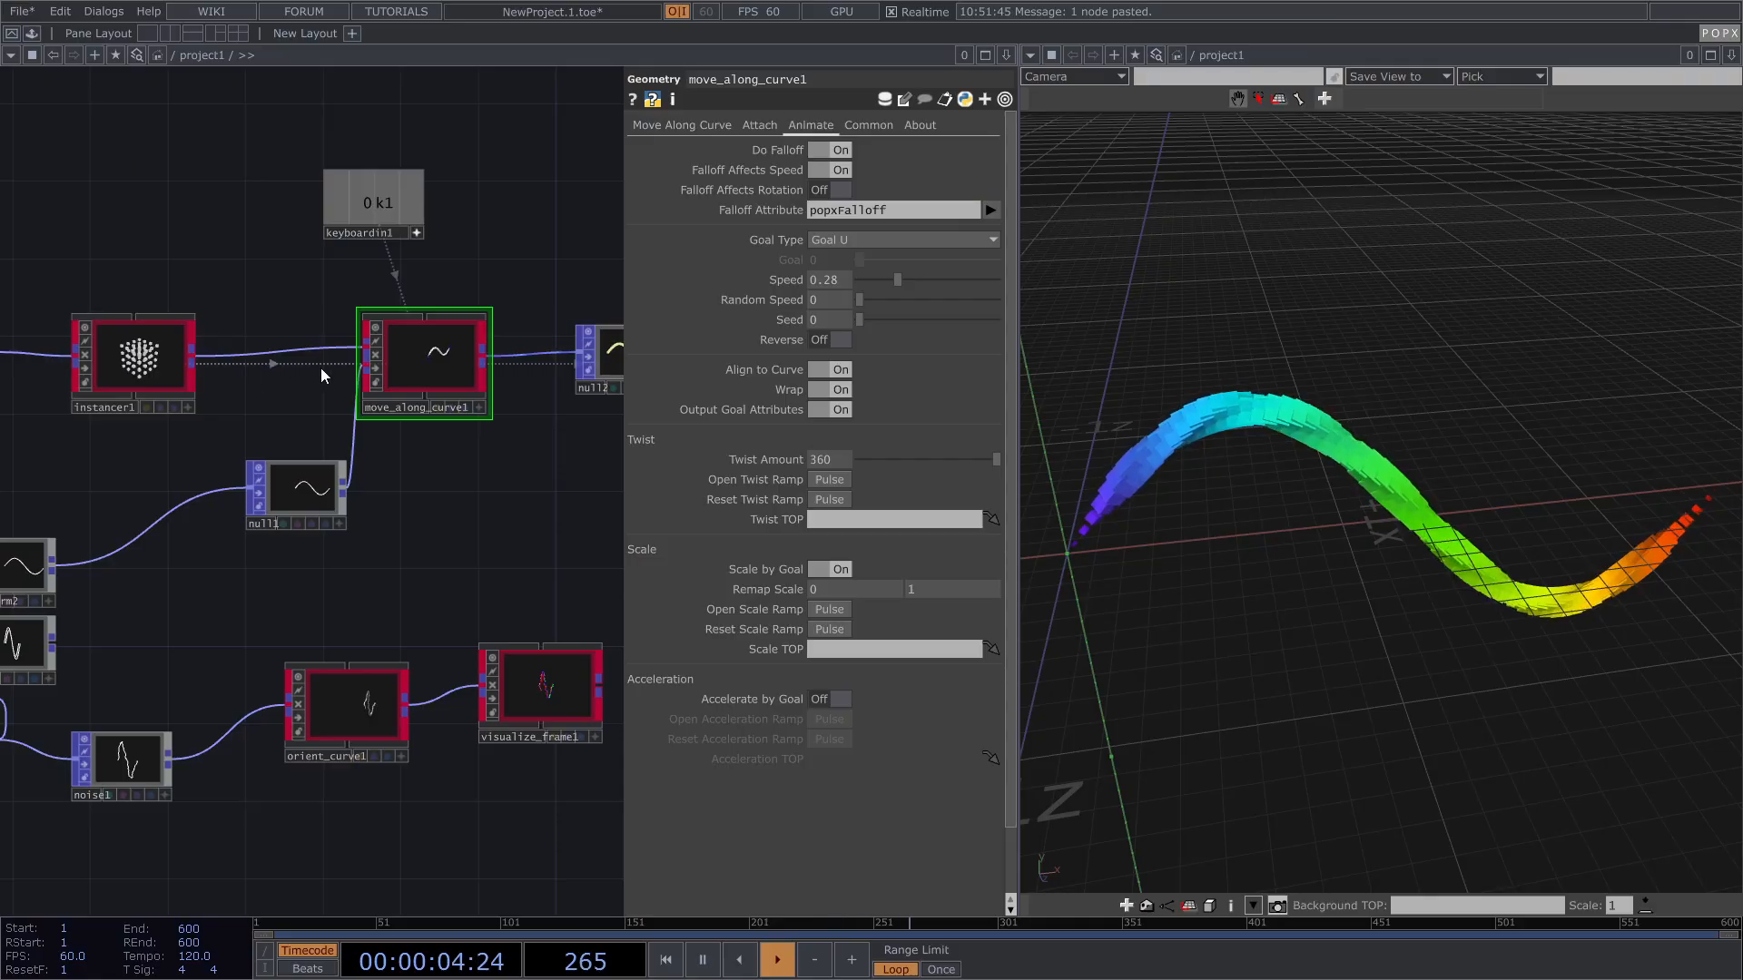
{"action": "scroll", "coordinate": [323, 371], "scroll_direction": "up", "scroll_amount": 2}
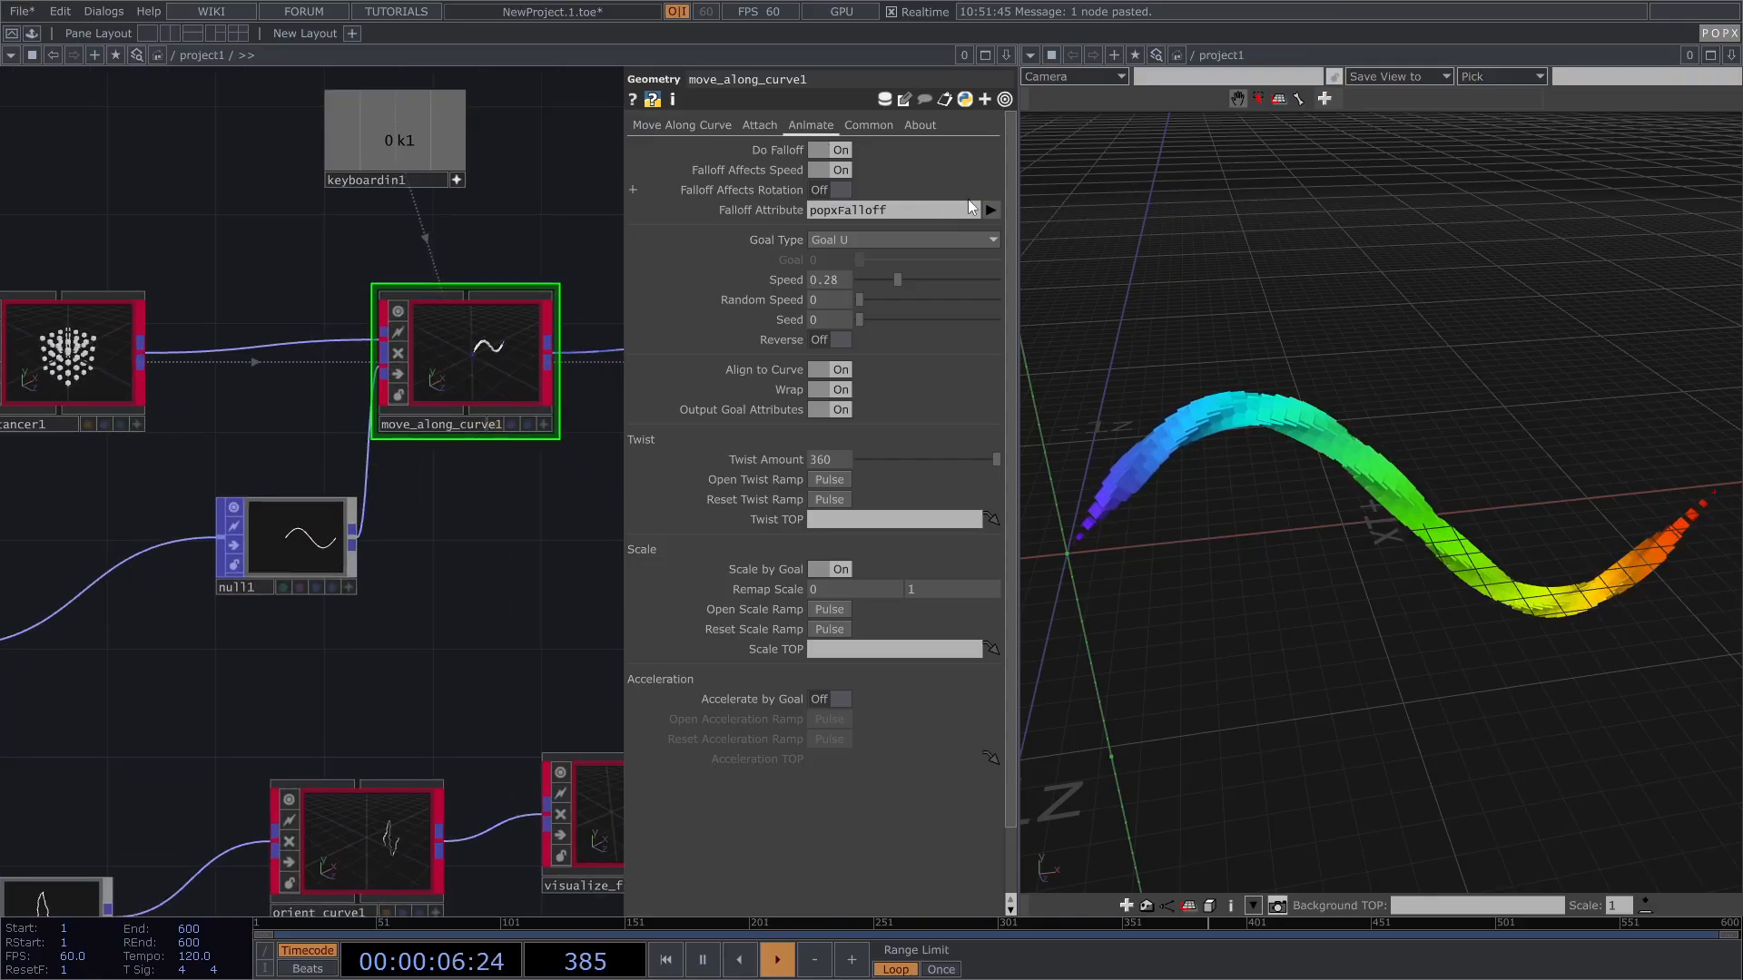
{"action": "left_click", "coordinate": [837, 151]}
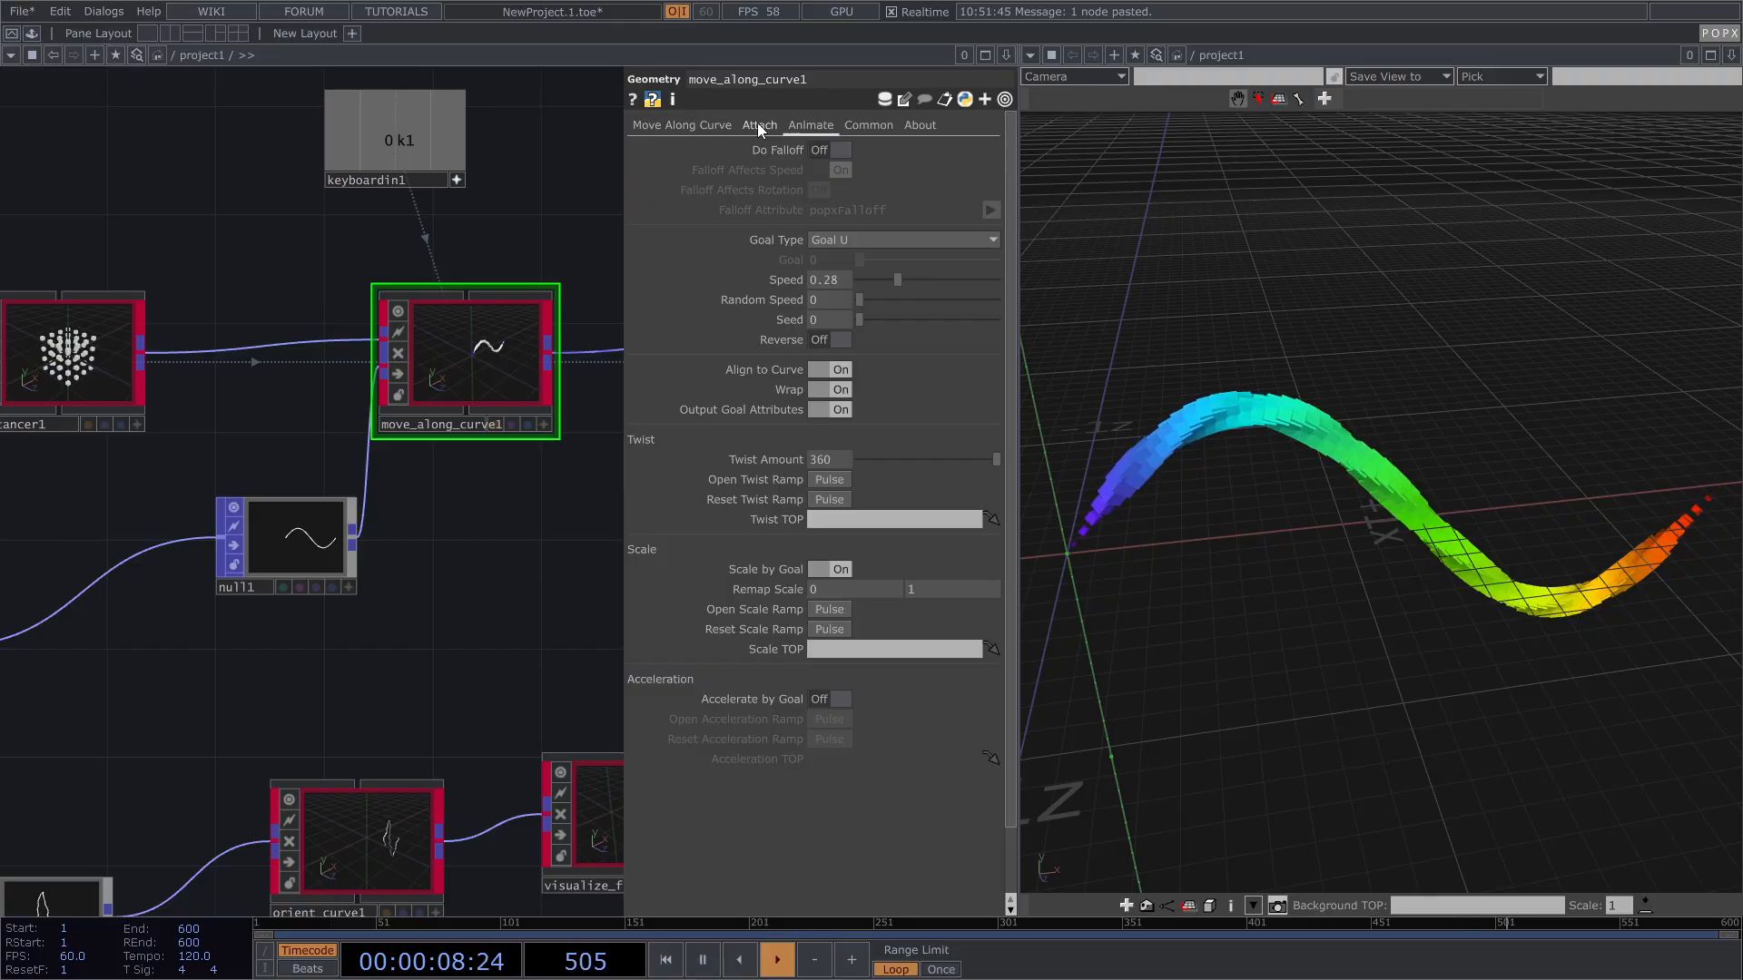
Step: Frame all nodes and move the bottom row, pattern1/transform2/merge1 and null1 left
{"action": "left_click", "coordinate": [757, 126]}
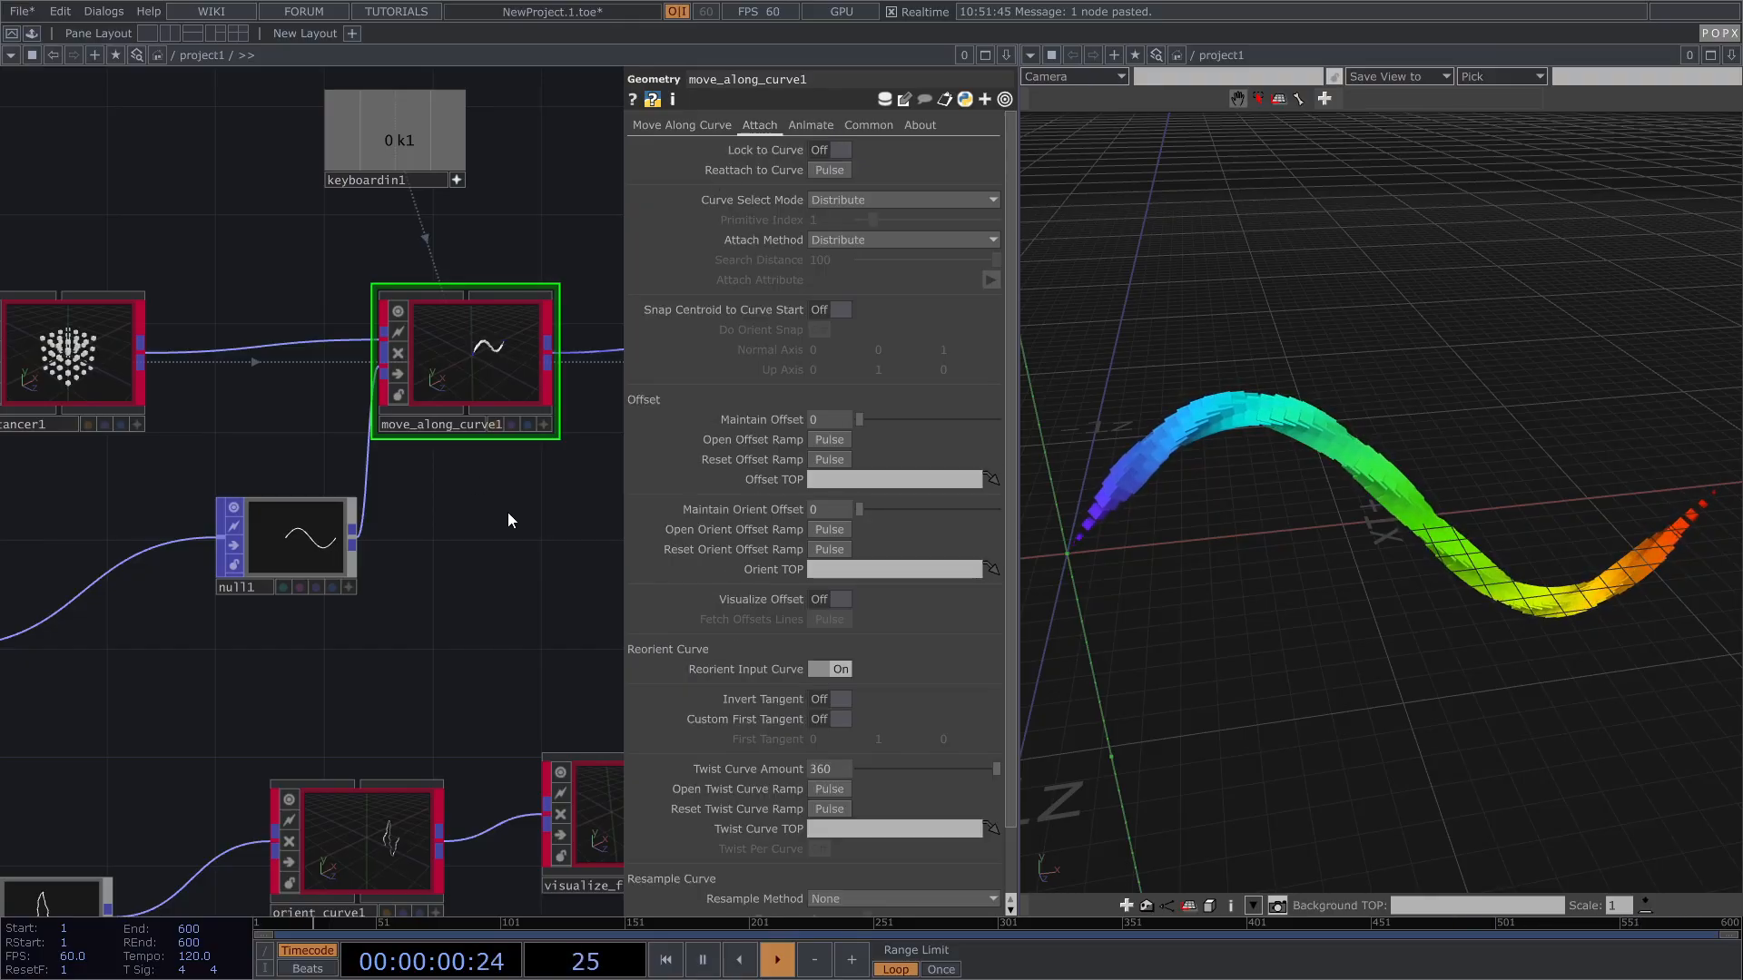
{"action": "key", "text": "p"}
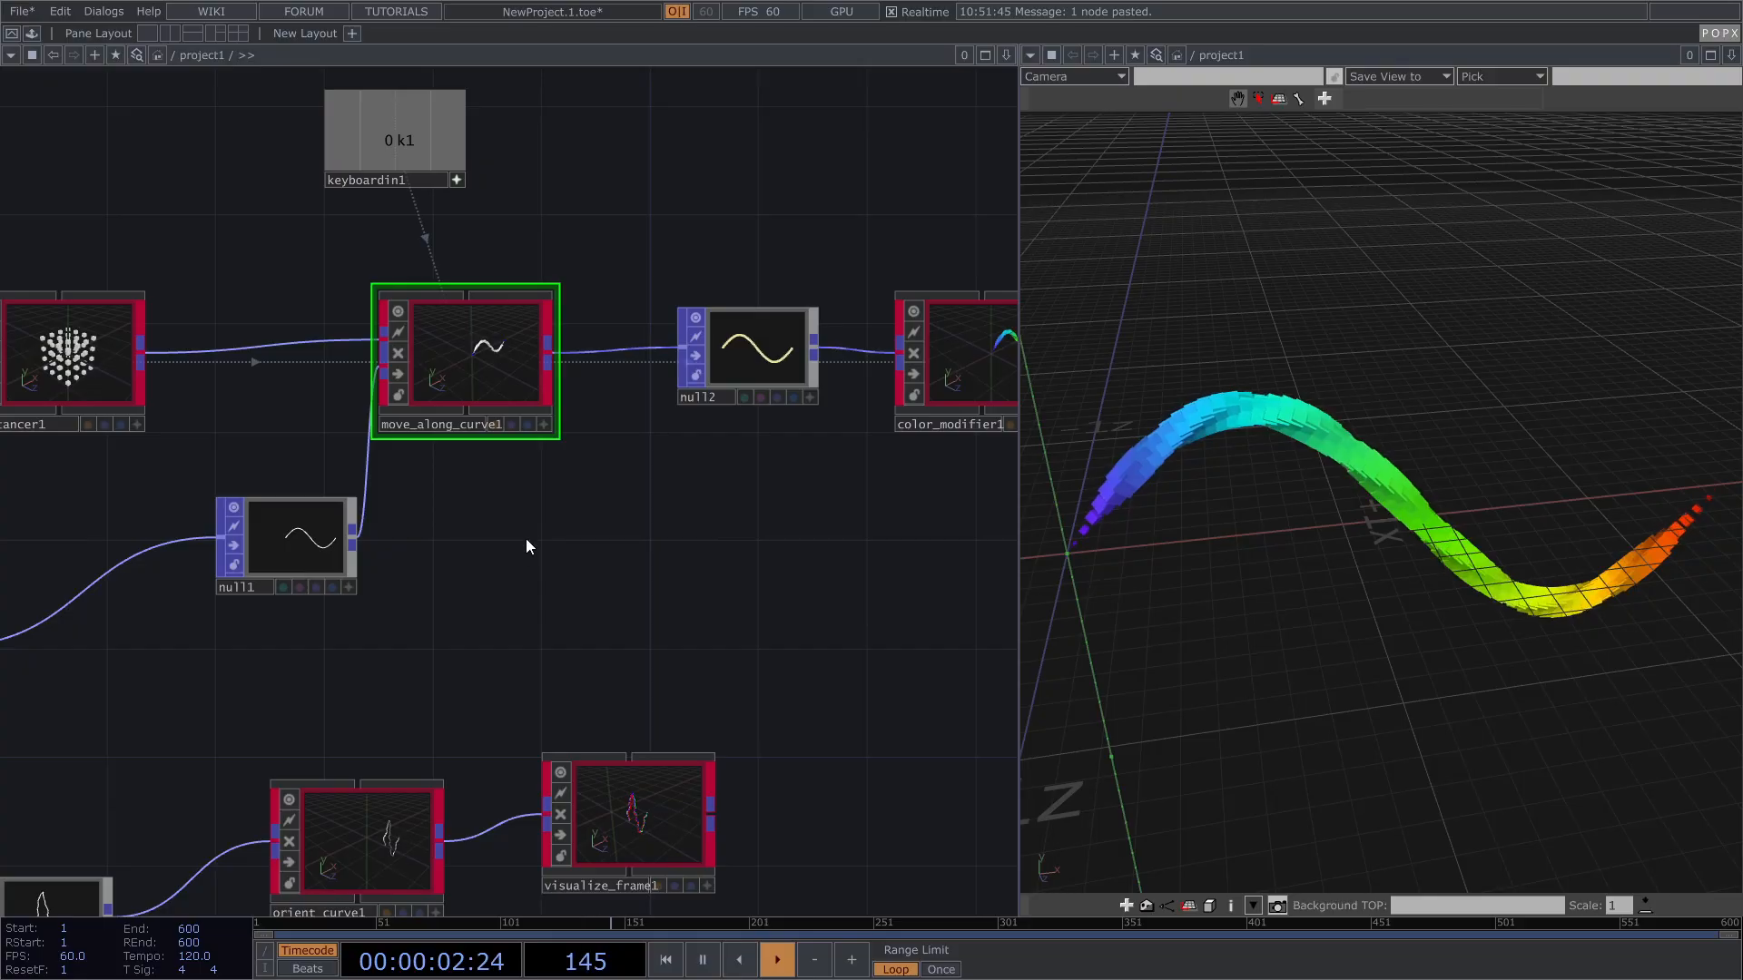
{"action": "key", "text": "h"}
{"action": "right_click_drag", "start_coordinate": [57, 803], "coordinate": [739, 629]}
{"action": "left_click_drag", "start_coordinate": [724, 627], "coordinate": [695, 709]}
{"action": "right_click_drag", "start_coordinate": [333, 581], "coordinate": [405, 504]}
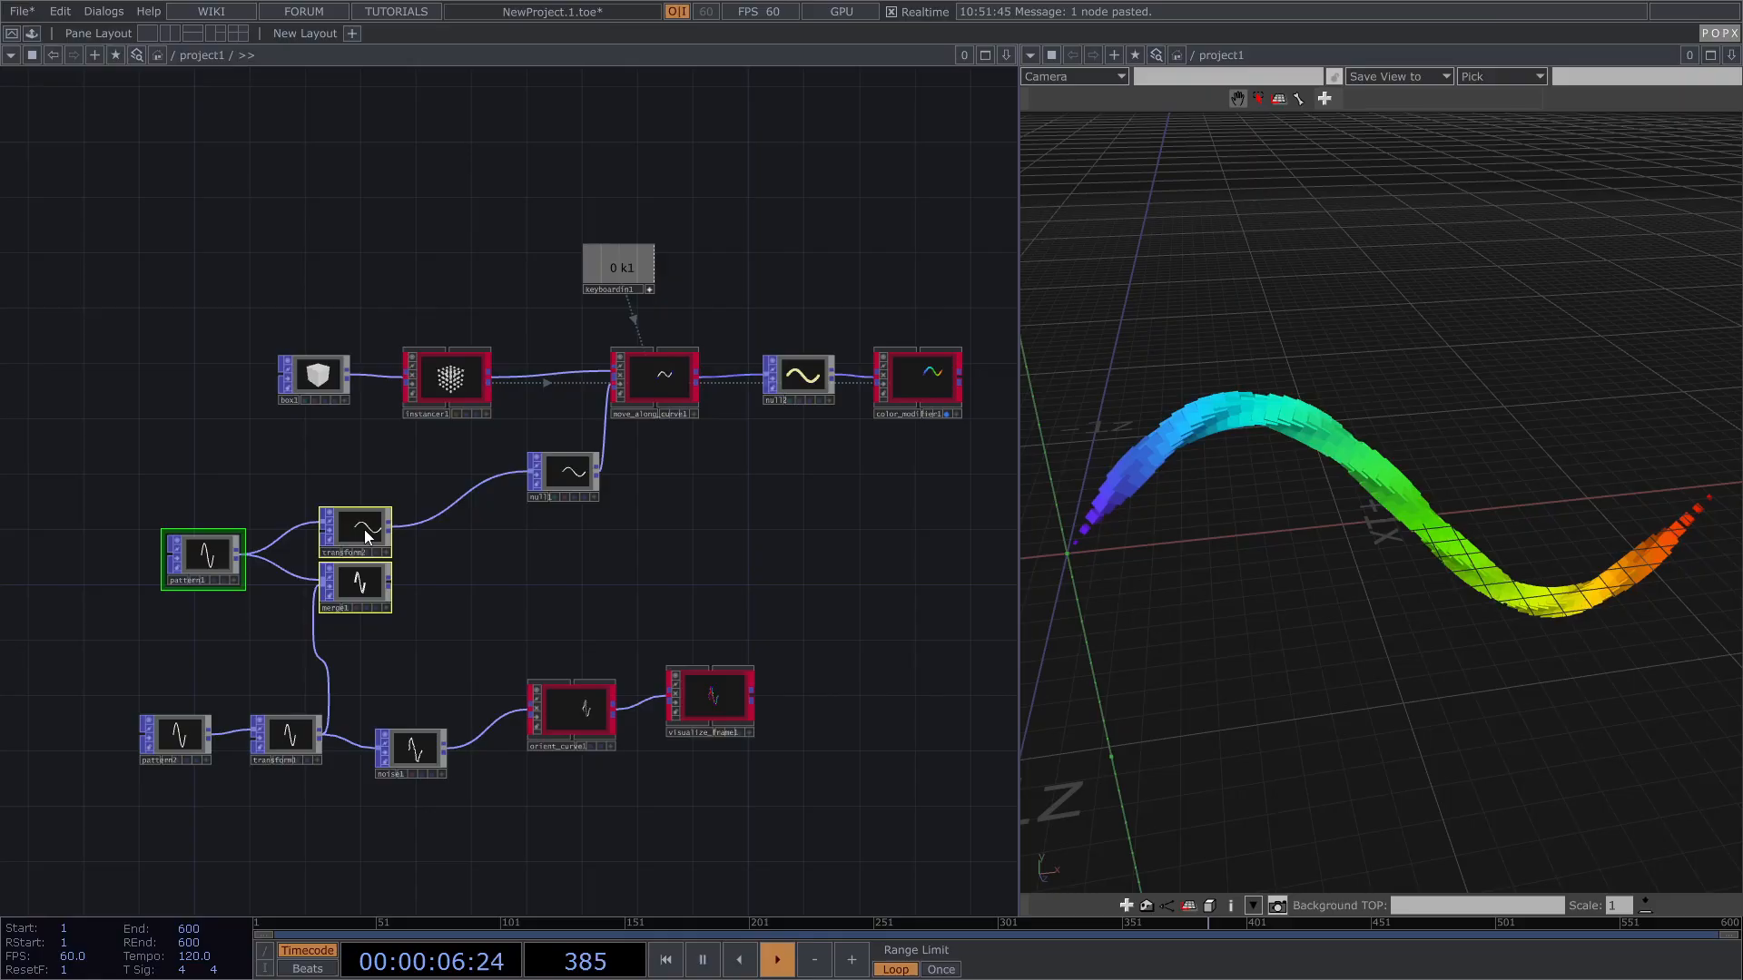
{"action": "left_click_drag", "start_coordinate": [368, 534], "coordinate": [257, 550]}
{"action": "left_click_drag", "start_coordinate": [547, 467], "coordinate": [450, 510]}
Step: Select instancer1 and show its parameters
{"action": "scroll", "coordinate": [449, 510], "scroll_direction": "up", "scroll_amount": 3}
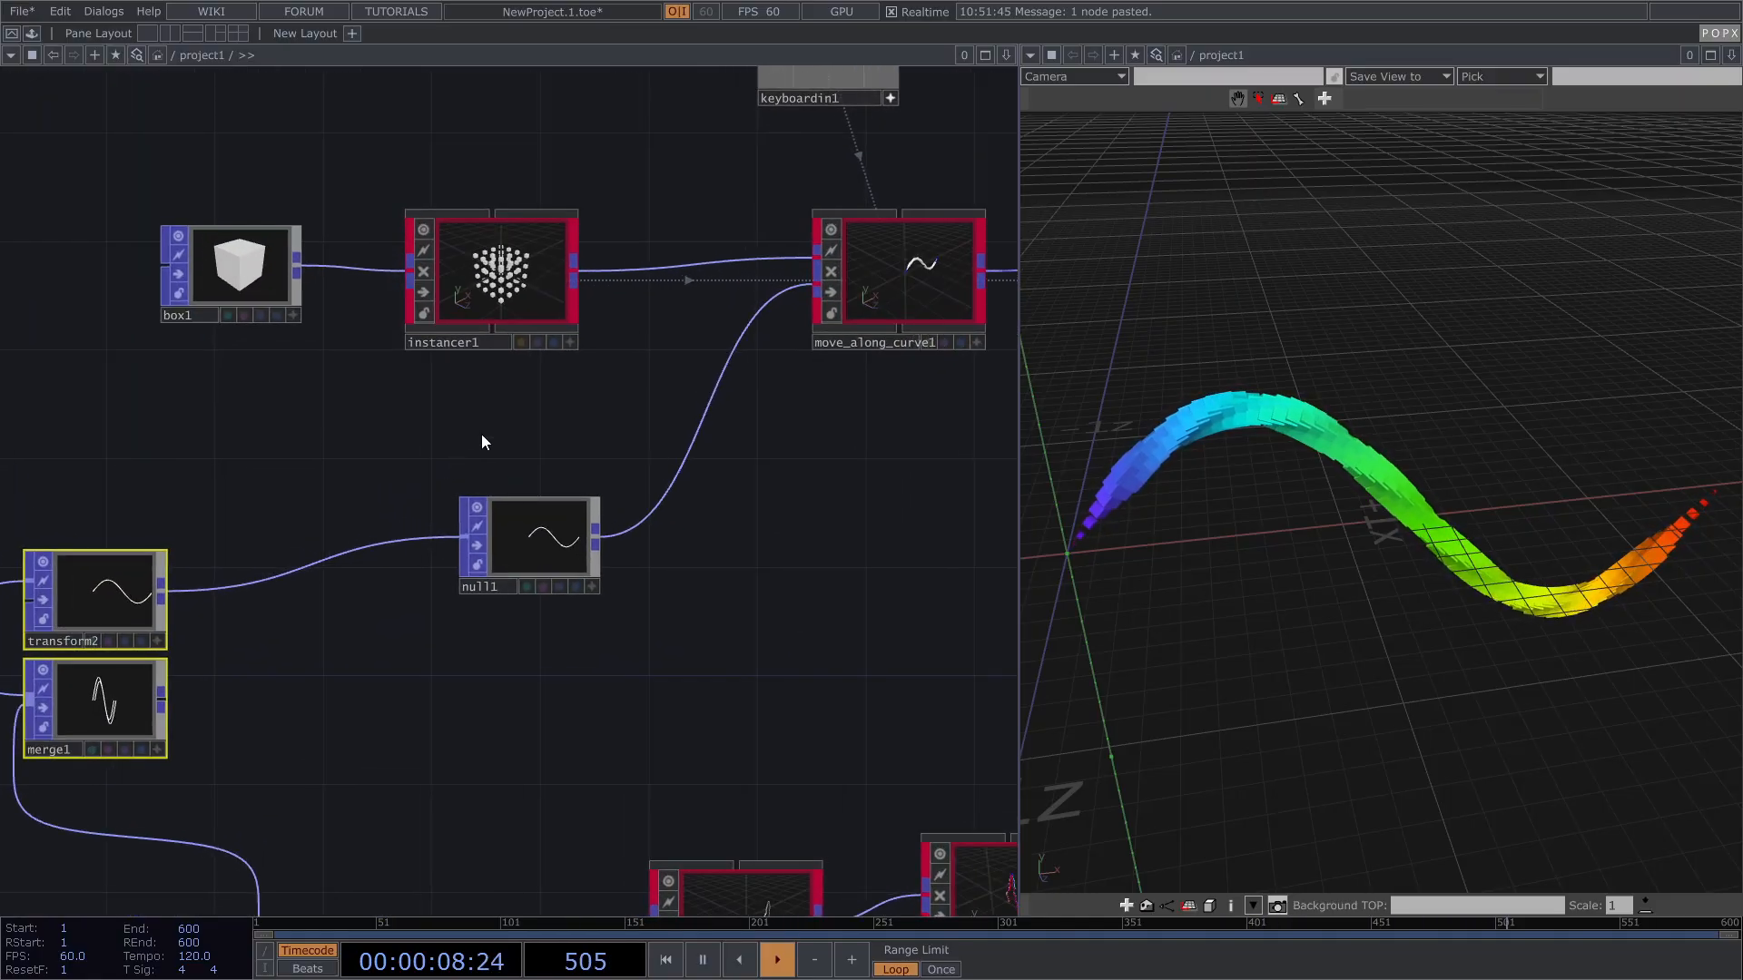
{"action": "left_click", "coordinate": [509, 270]}
{"action": "key", "text": "p"}
{"action": "left_click_drag", "start_coordinate": [296, 490], "coordinate": [167, 530]}
Step: Bring up instancer1's Distribution page and reposition orient_curve1 in the network
{"action": "left_click", "coordinate": [737, 125]}
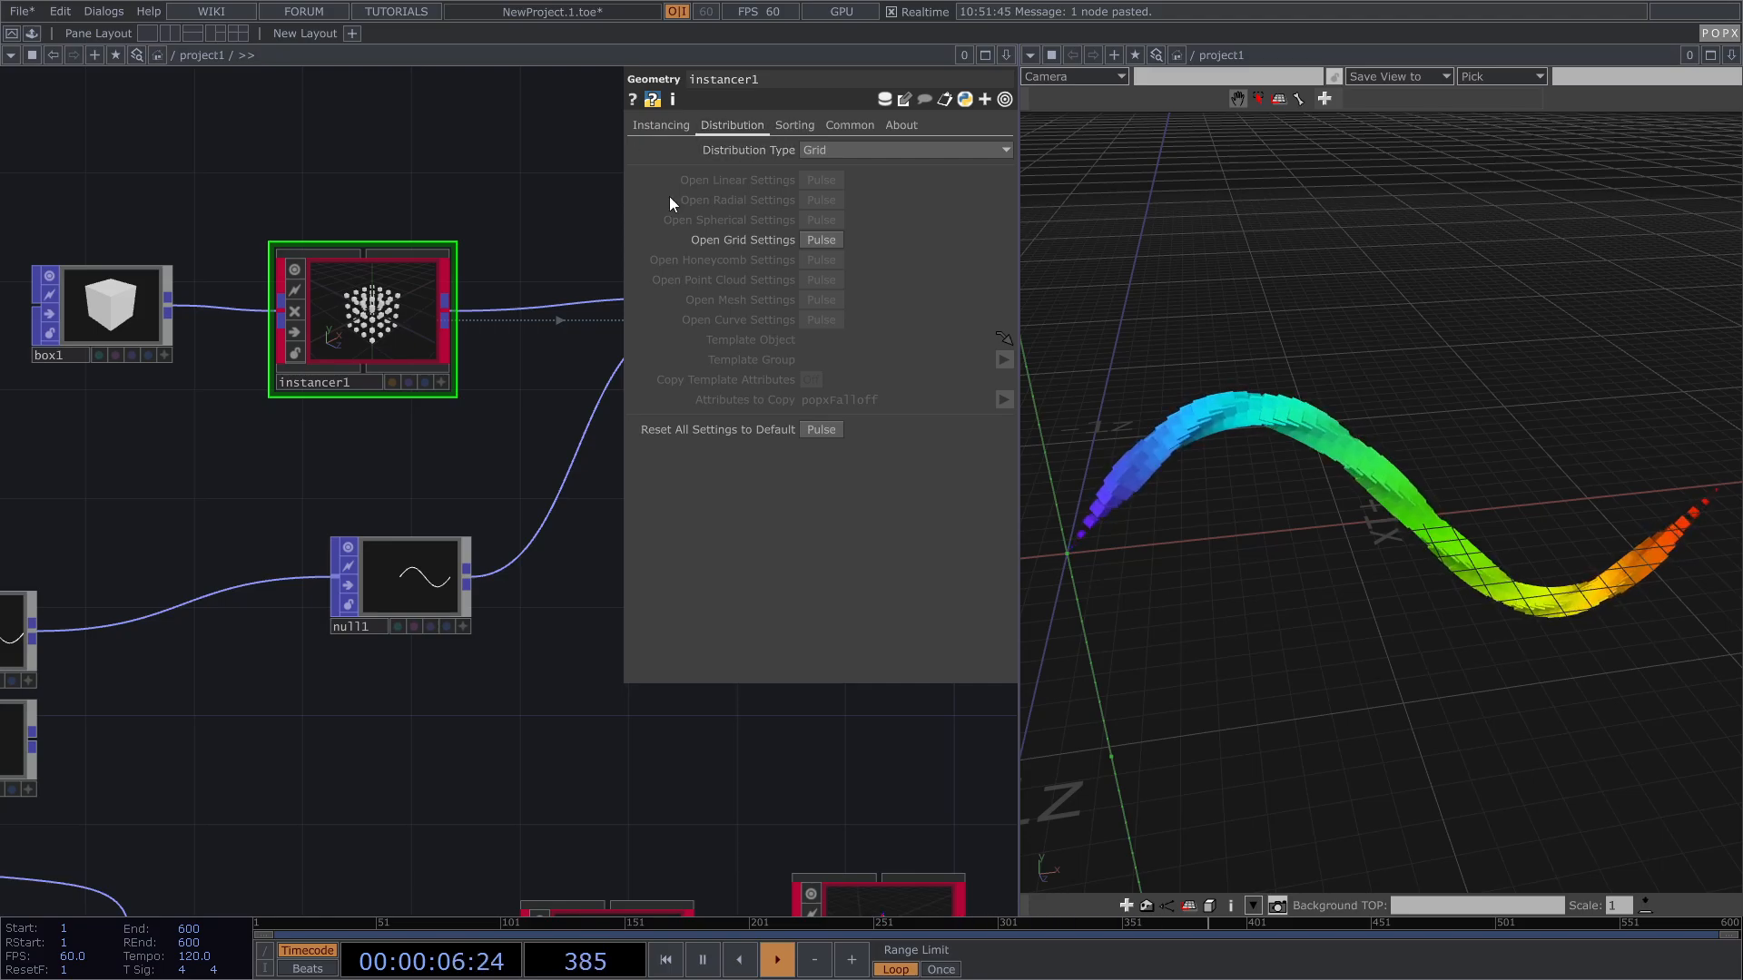
{"action": "scroll", "coordinate": [412, 536], "scroll_direction": "down", "scroll_amount": 3}
{"action": "scroll", "coordinate": [370, 535], "scroll_direction": "up", "scroll_amount": 5}
{"action": "scroll", "coordinate": [370, 536], "scroll_direction": "up", "scroll_amount": 4}
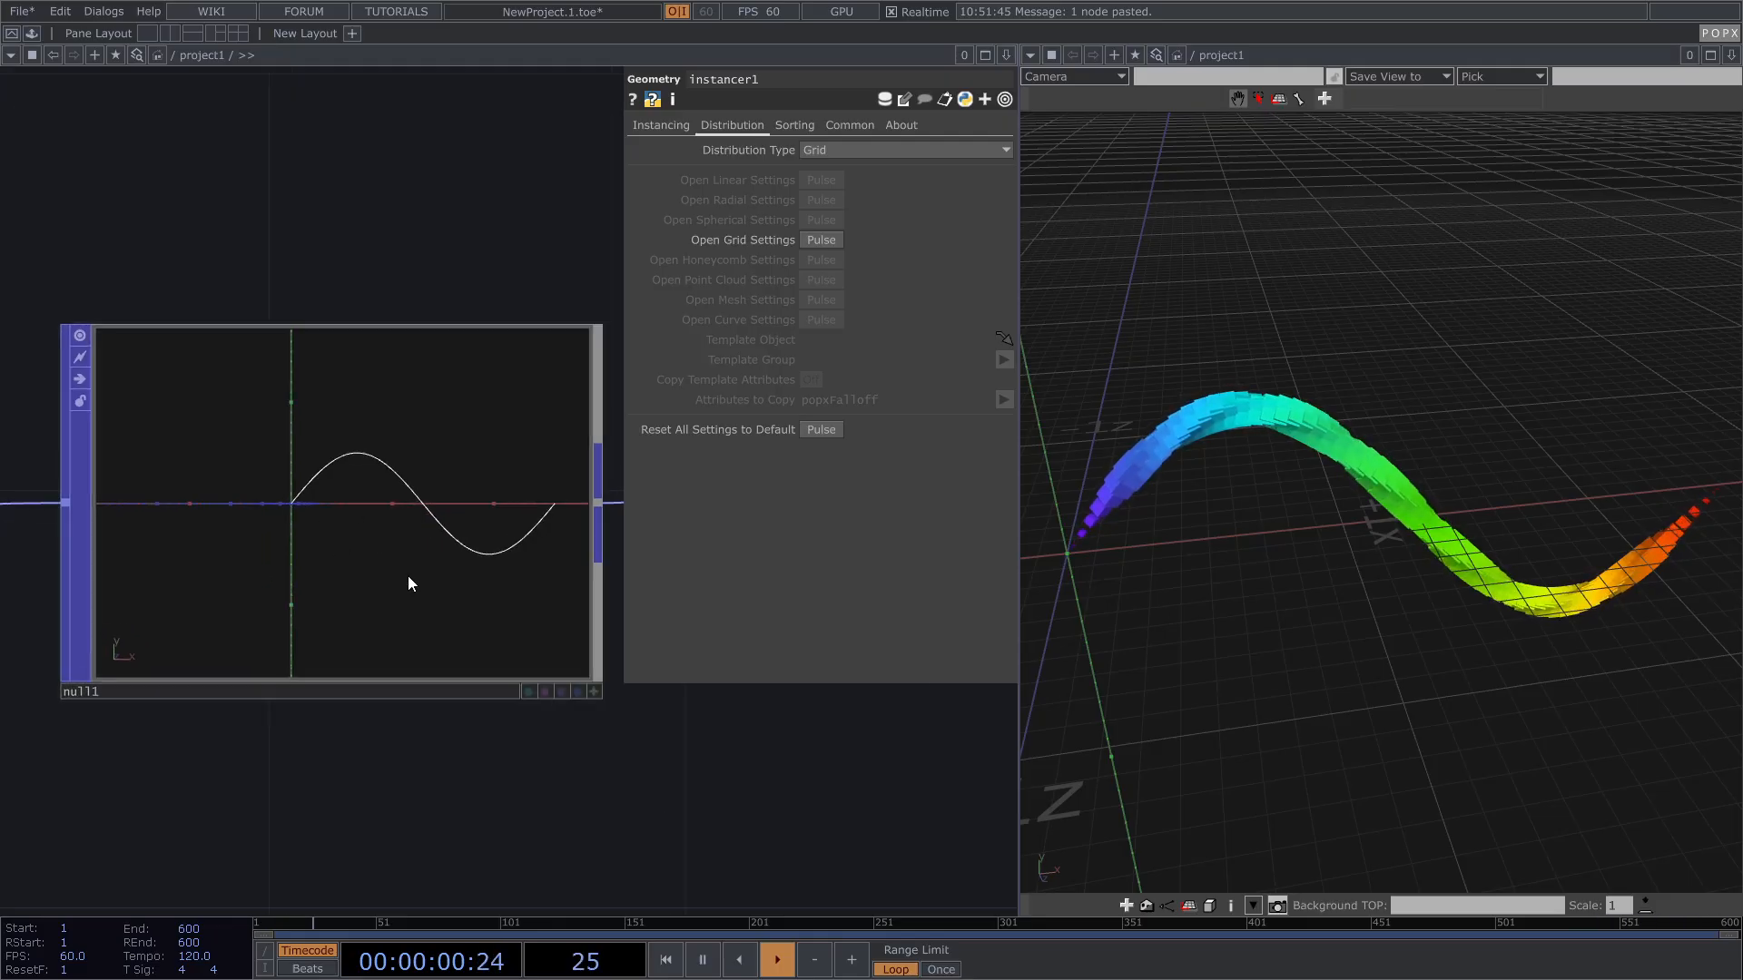
{"action": "scroll", "coordinate": [422, 538], "scroll_direction": "down", "scroll_amount": 5}
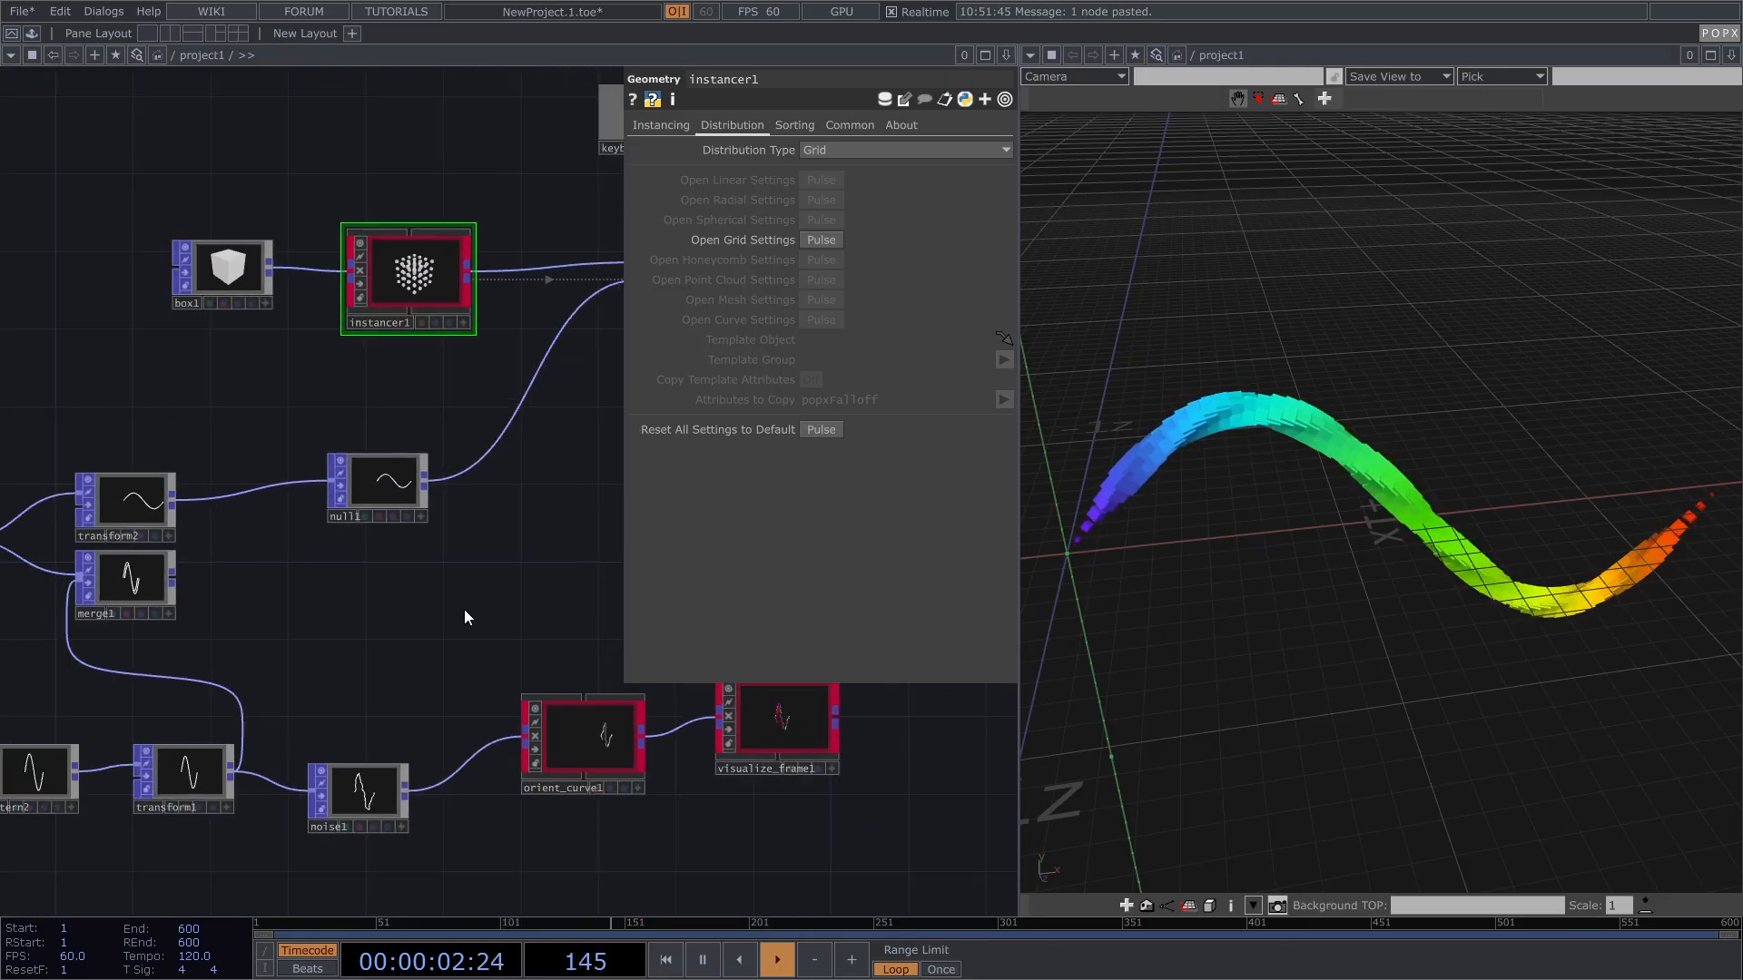
{"action": "mouse_move", "coordinate": [581, 744]}
{"action": "left_mouse_down"}
{"action": "mouse_move", "coordinate": [581, 572]}
{"action": "mouse_move", "coordinate": [559, 721]}
{"action": "left_mouse_up"}
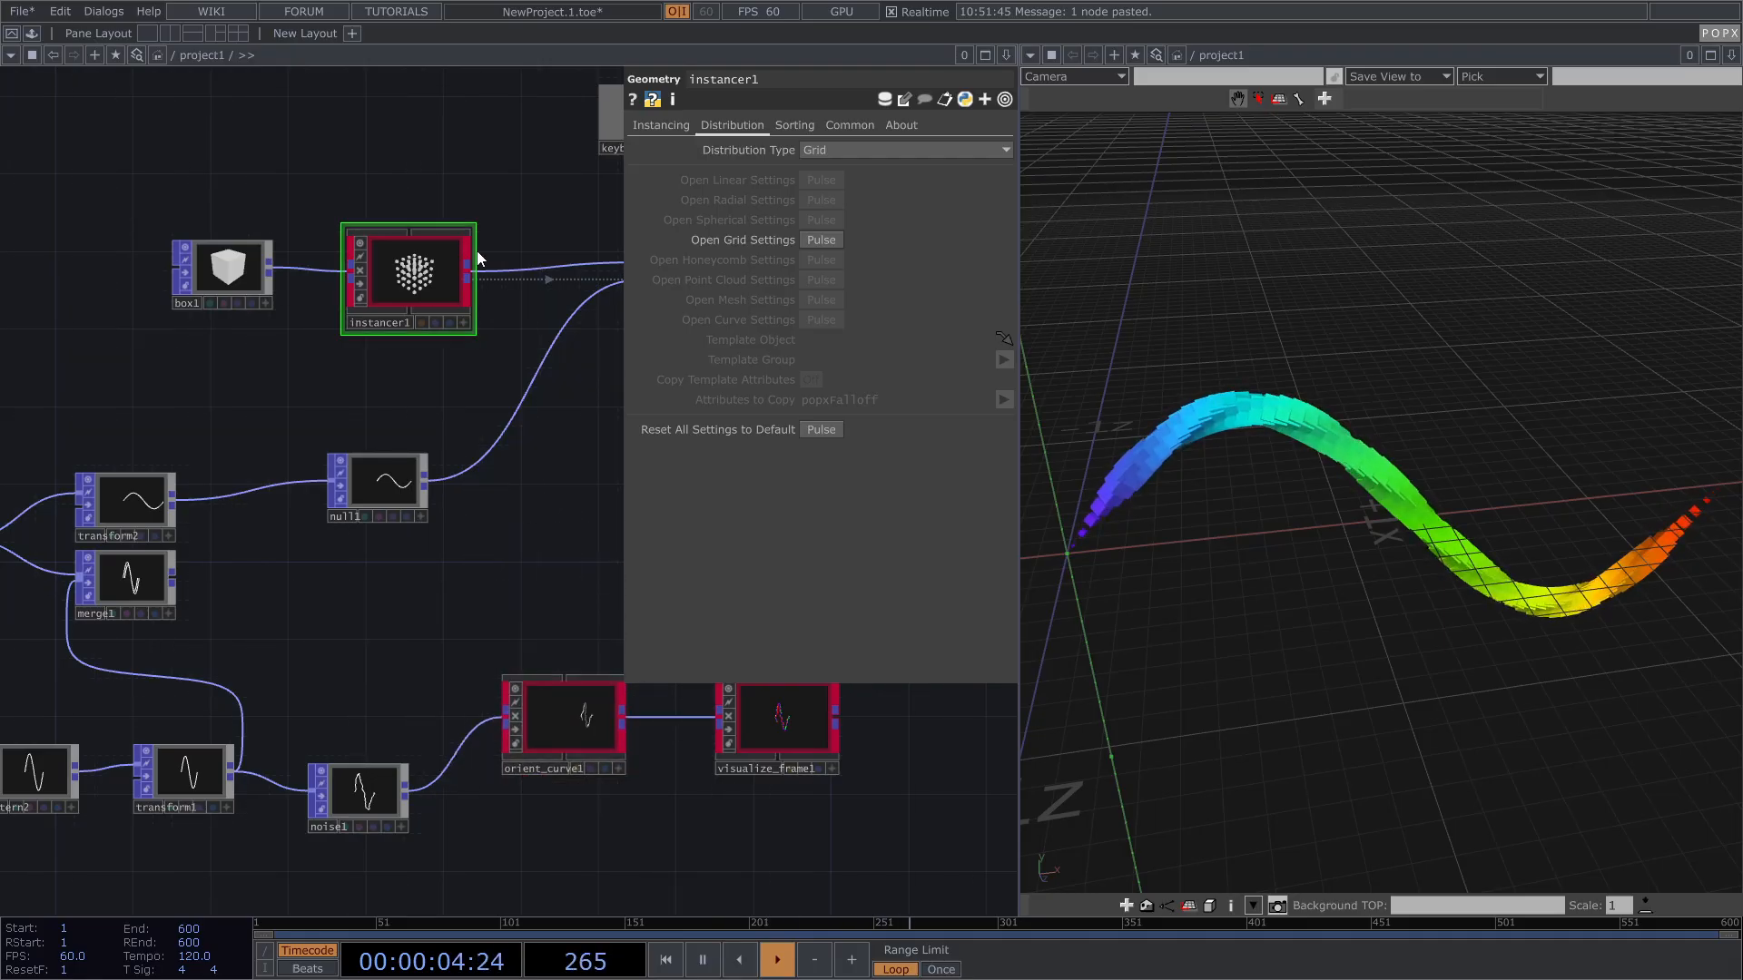
Step: Set Distribution Type to Curve with null1 as the Template Object
{"action": "left_click", "coordinate": [867, 145]}
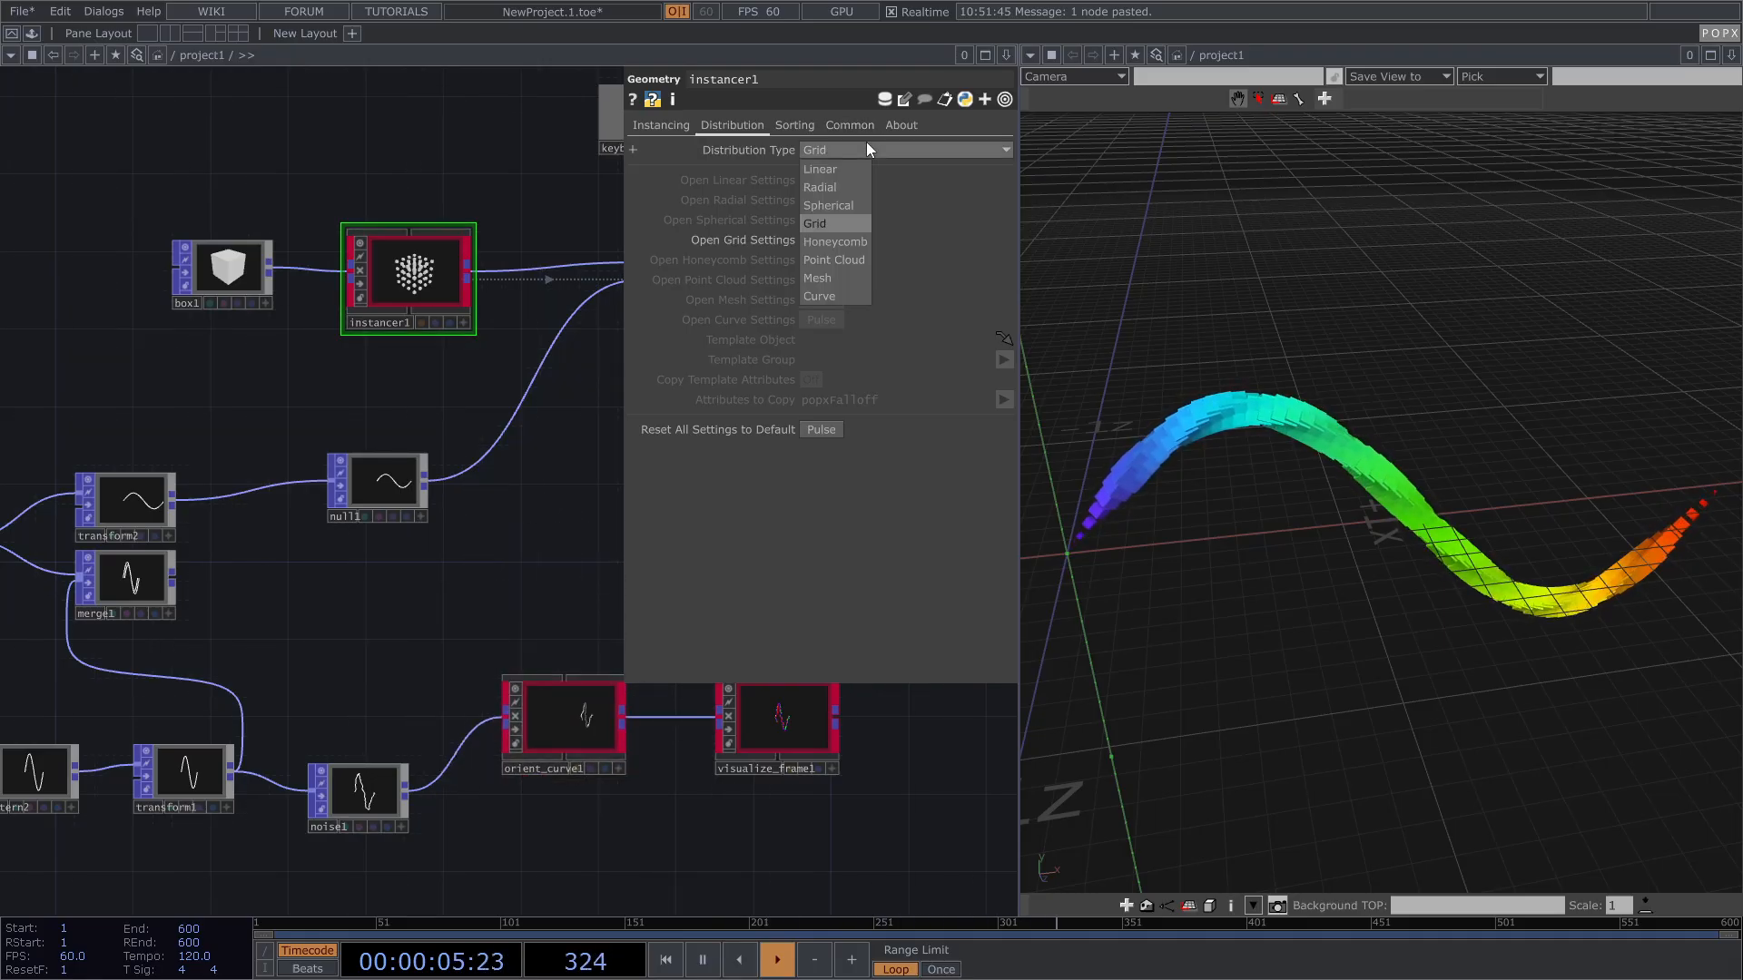
{"action": "left_click", "coordinate": [839, 296]}
{"action": "scroll", "coordinate": [354, 486], "scroll_direction": "up", "scroll_amount": 3}
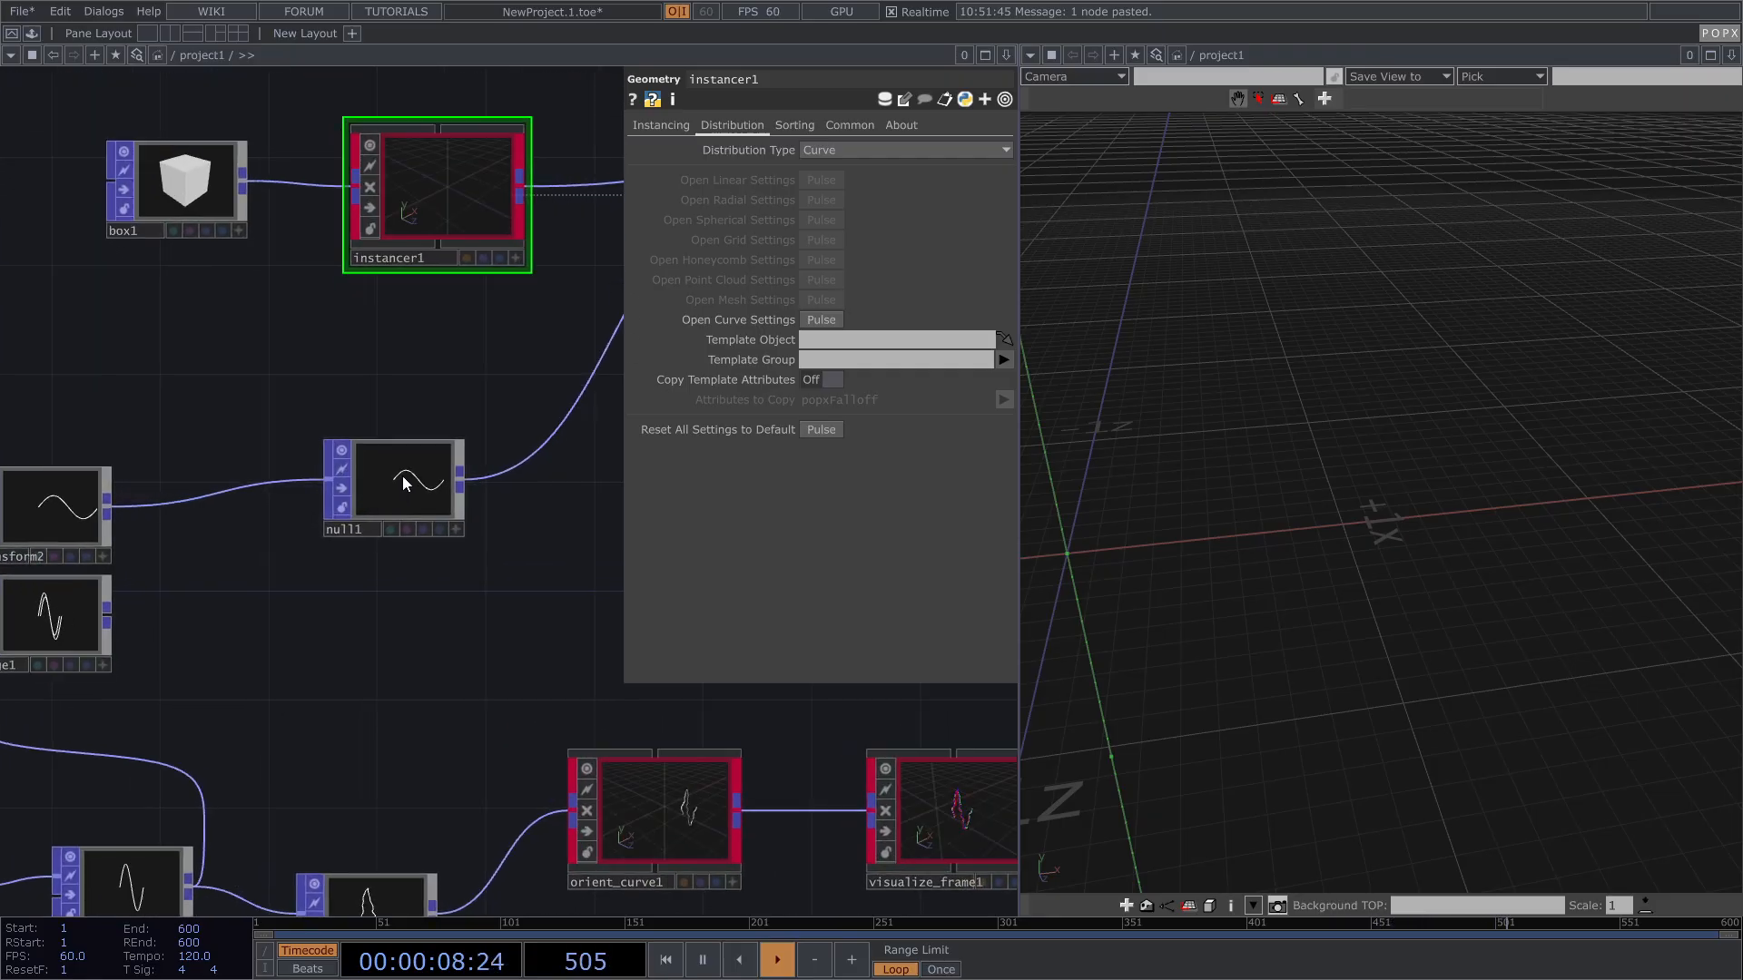
{"action": "left_click_drag", "start_coordinate": [402, 489], "coordinate": [846, 343]}
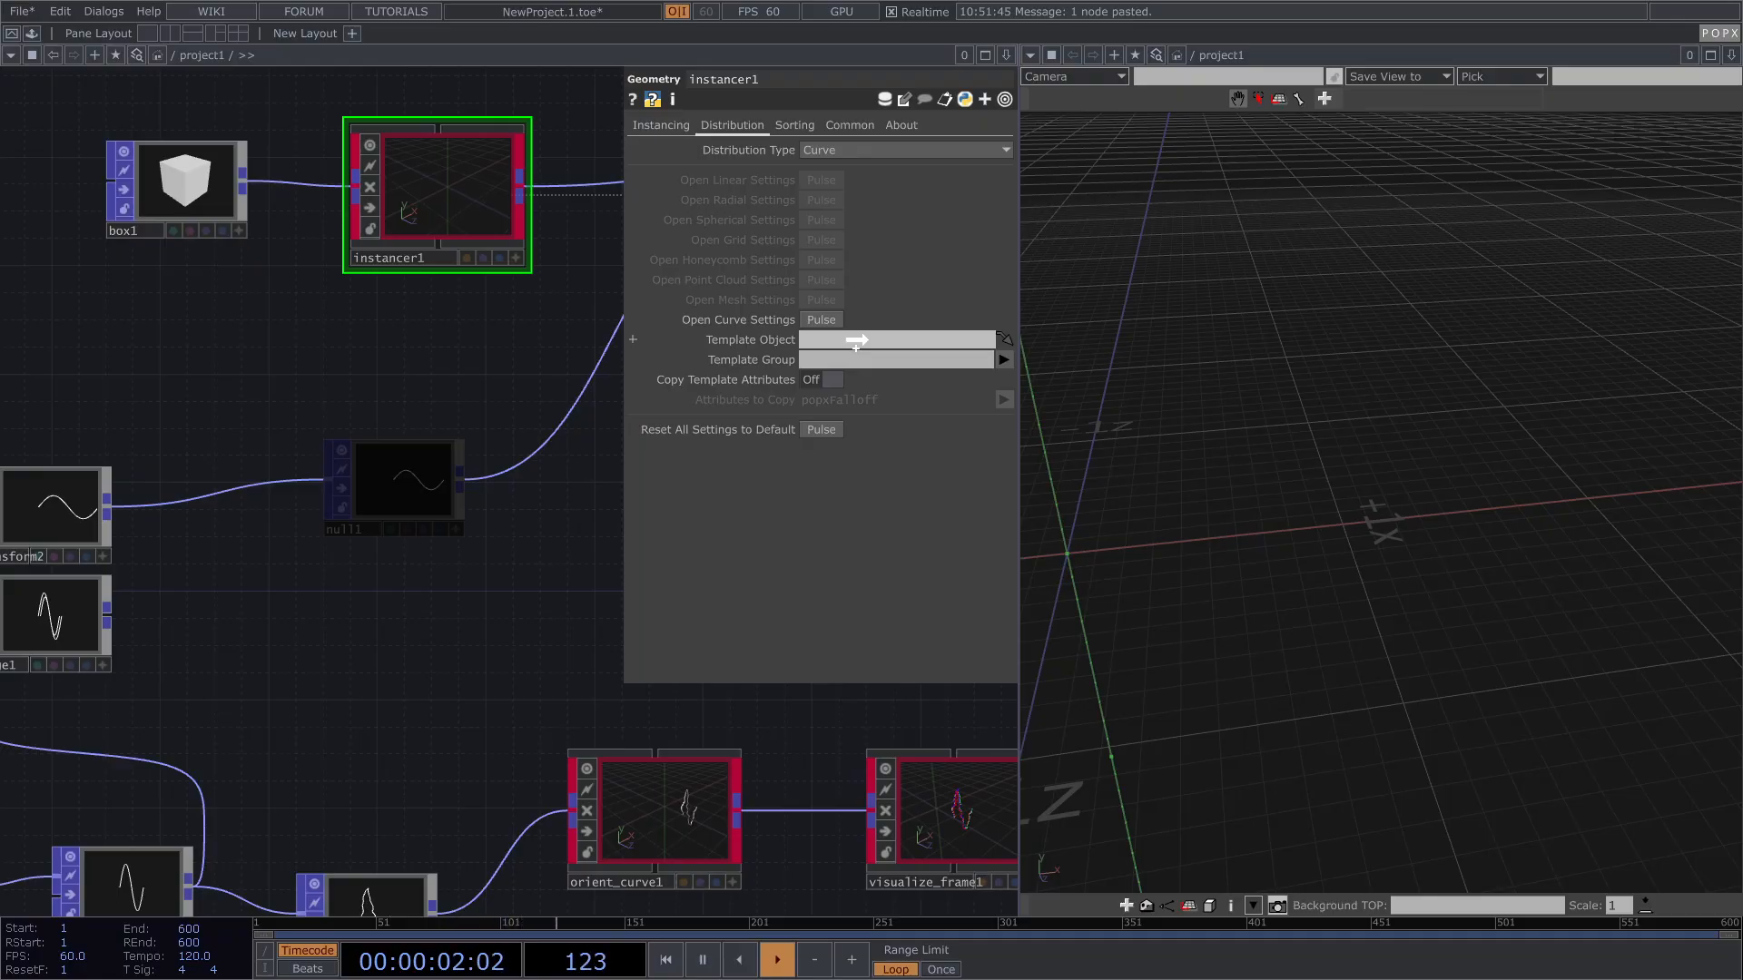
{"action": "left_click_drag", "start_coordinate": [856, 341], "coordinate": [869, 347]}
Step: Orbit instancer1's viewer to inspect the cubes lined along the sine wave
{"action": "left_click_drag", "start_coordinate": [444, 400], "coordinate": [354, 474]}
{"action": "scroll", "coordinate": [381, 249], "scroll_direction": "up", "scroll_amount": 10}
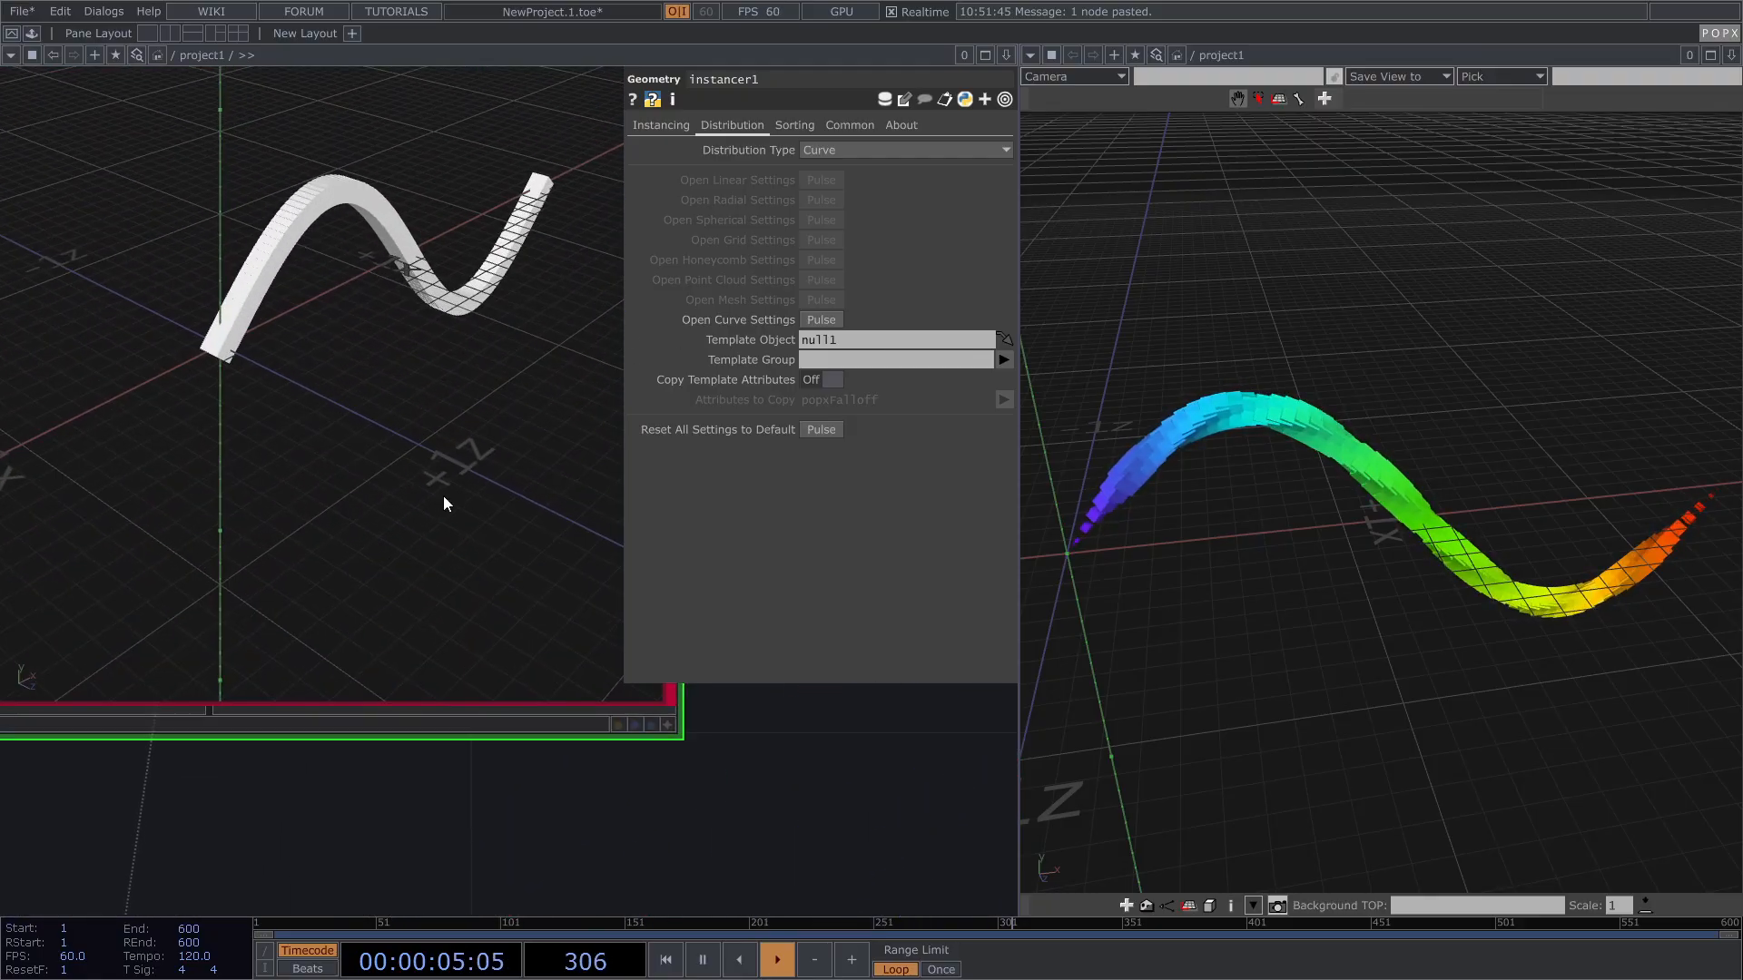
{"action": "left_click", "coordinate": [668, 725]}
{"action": "left_click_drag", "start_coordinate": [652, 784], "coordinate": [704, 792]}
{"action": "left_click_drag", "start_coordinate": [533, 370], "coordinate": [401, 415]}
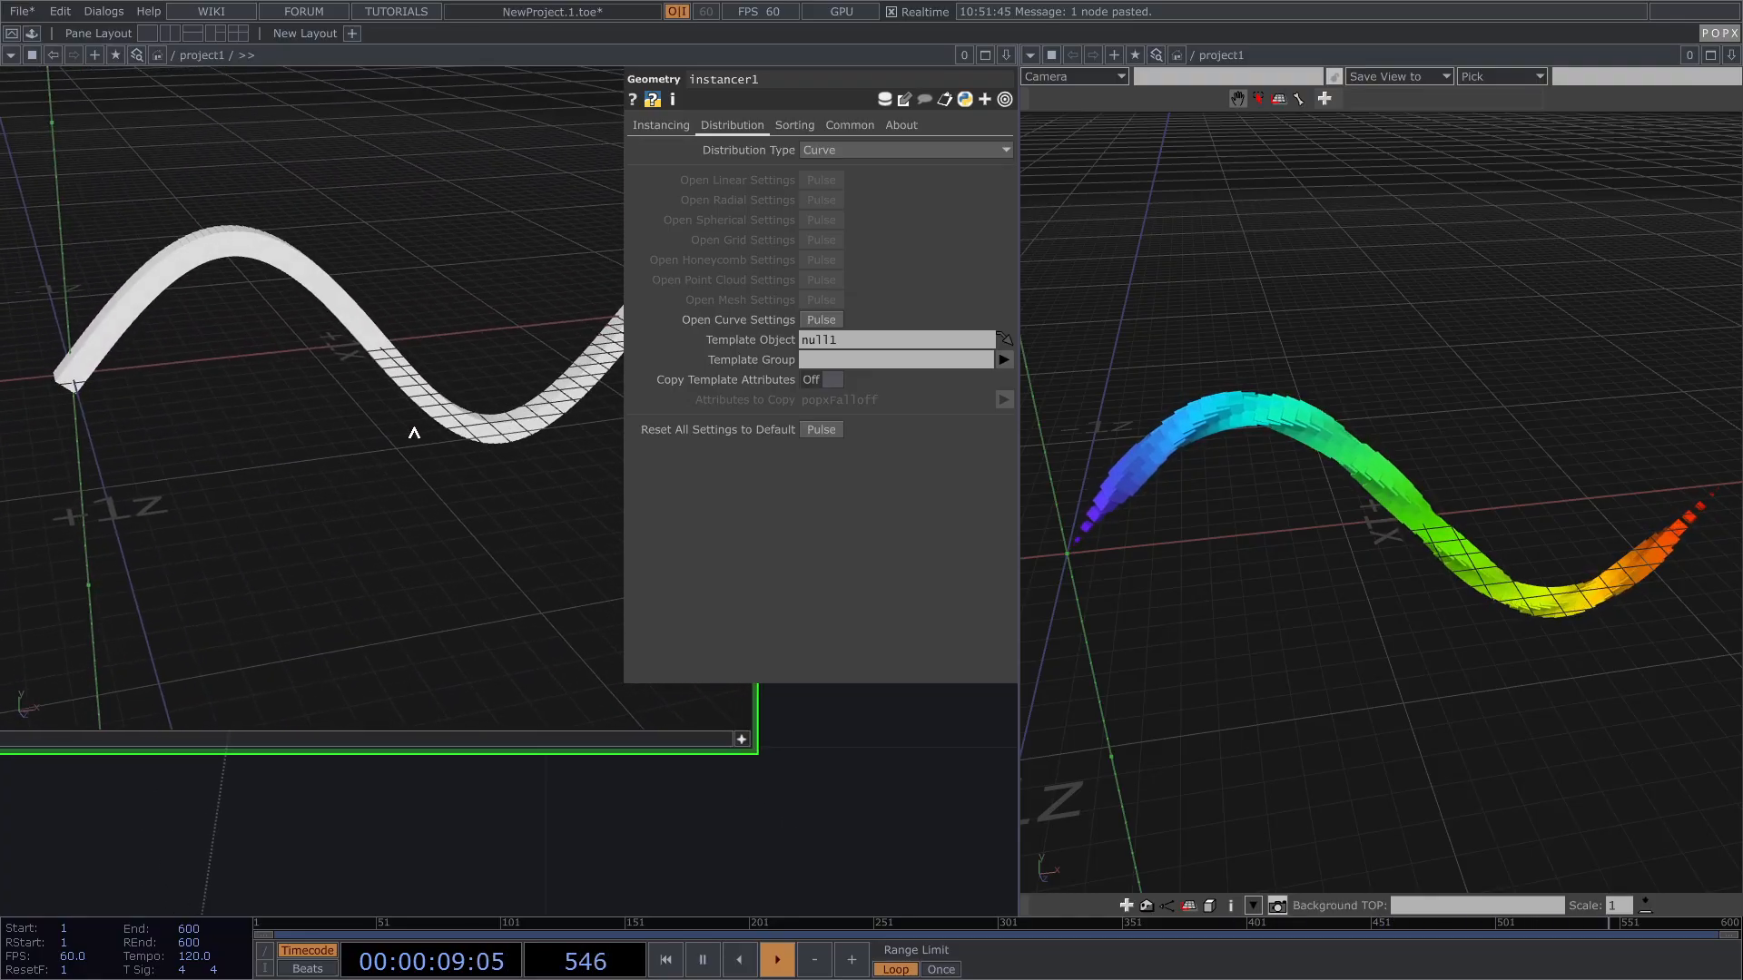
{"action": "scroll", "coordinate": [273, 622], "scroll_direction": "down", "scroll_amount": 8}
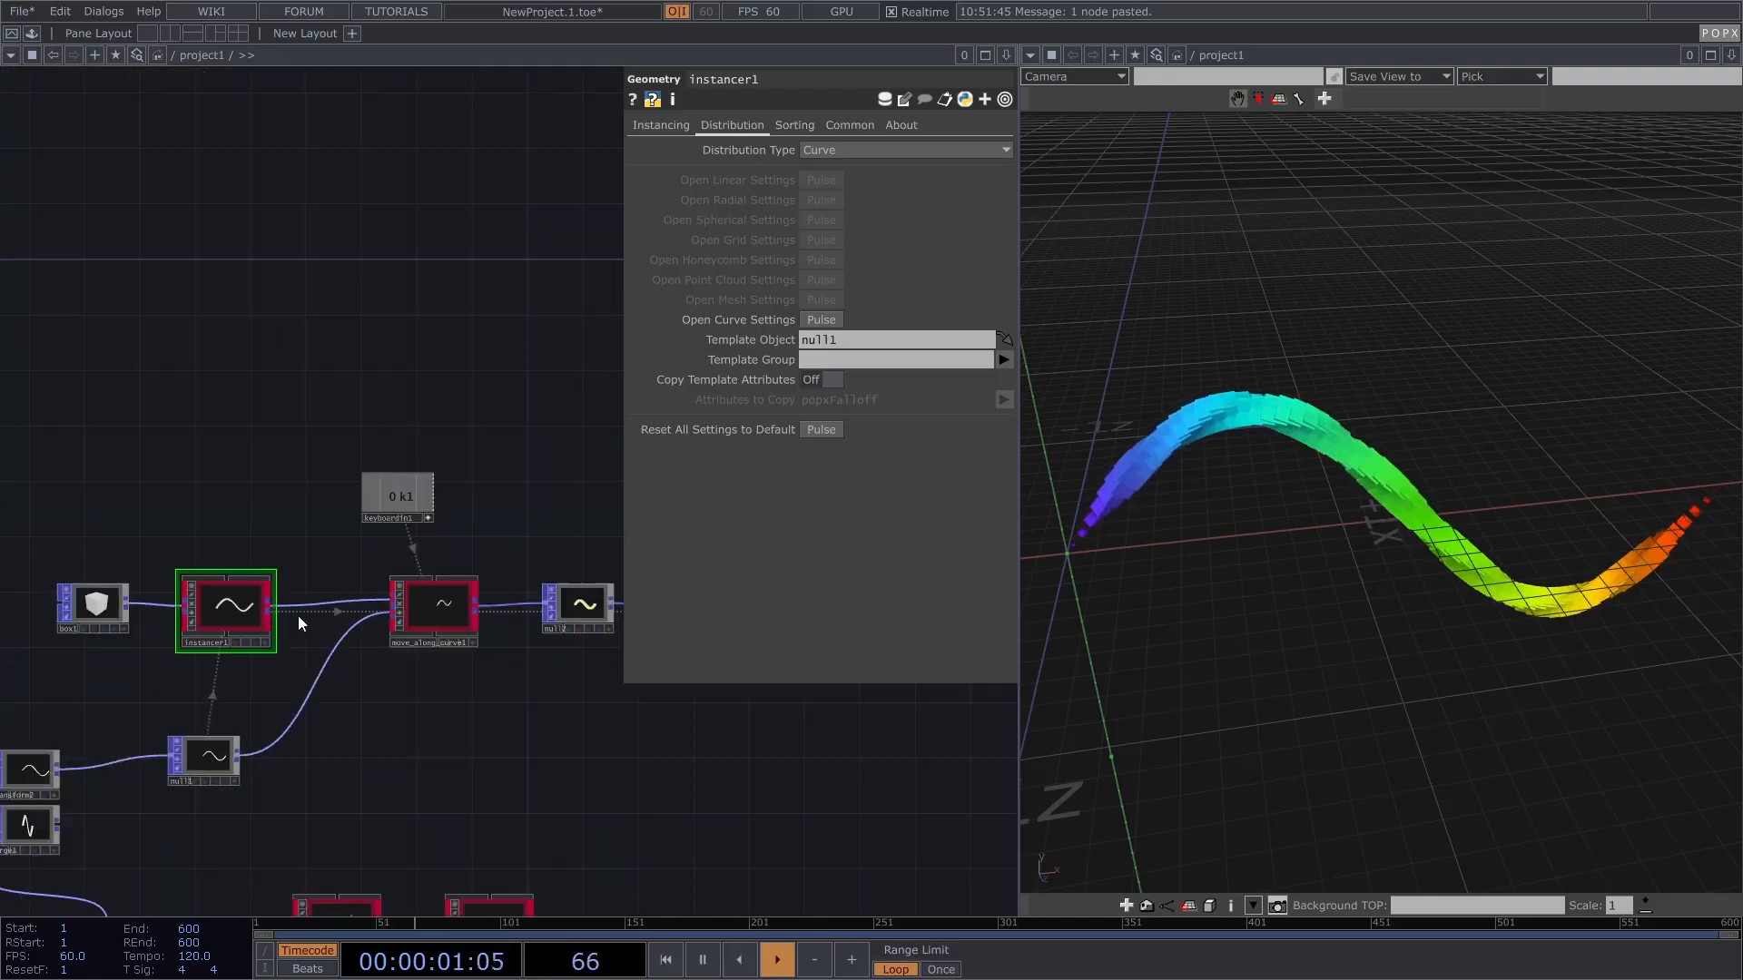
Step: Set move_along_curve1's Attach Method to Nearest Point and raise Maintain Offset
{"action": "left_click", "coordinate": [468, 607]}
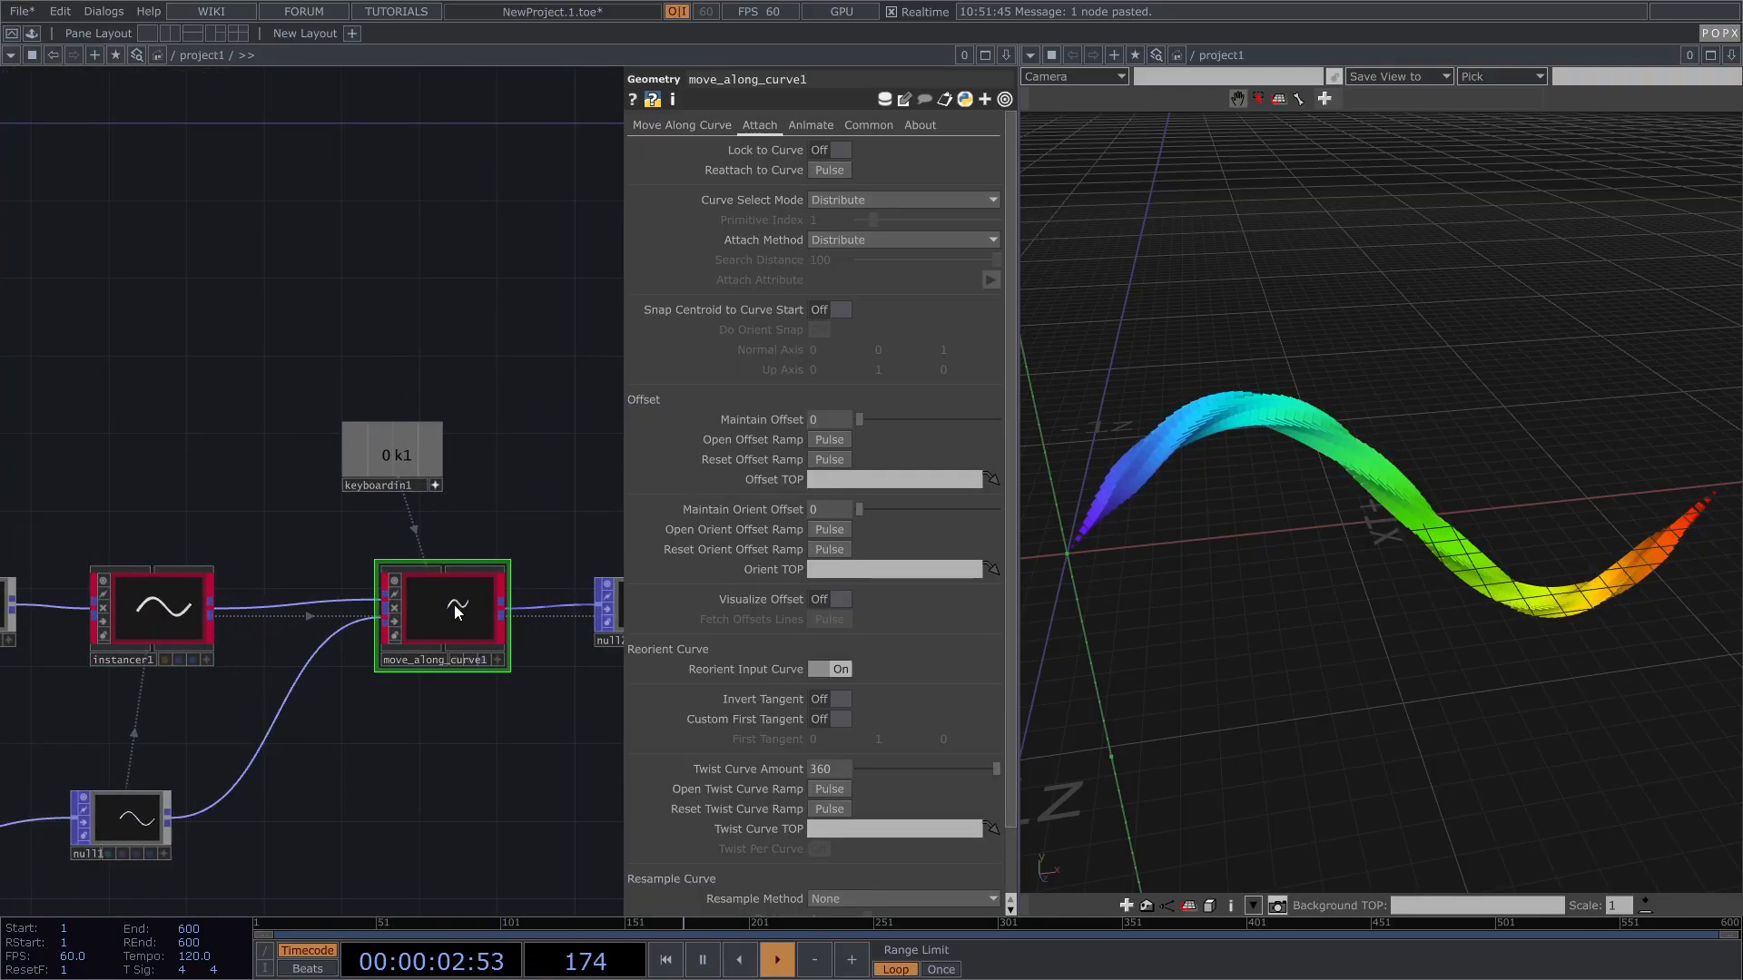
{"action": "scroll", "coordinate": [461, 490], "scroll_direction": "up", "scroll_amount": 2}
{"action": "left_click_drag", "start_coordinate": [460, 445], "coordinate": [465, 443]}
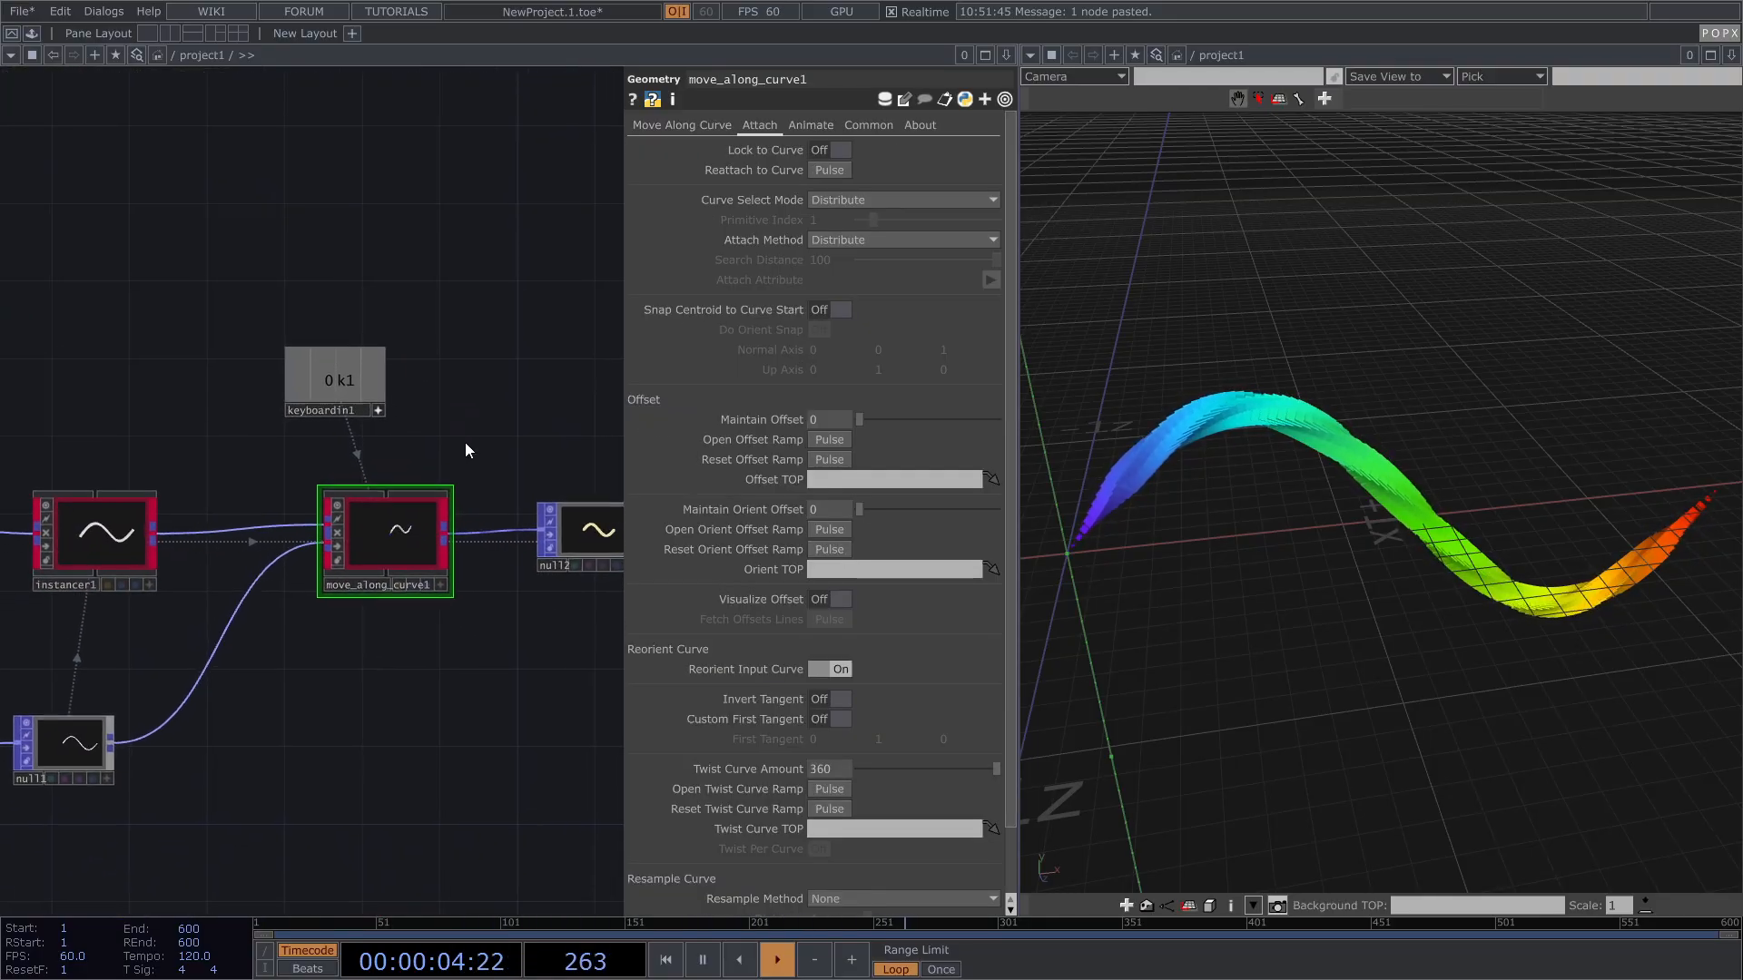
{"action": "left_click", "coordinate": [842, 237]}
{"action": "left_click", "coordinate": [841, 259]}
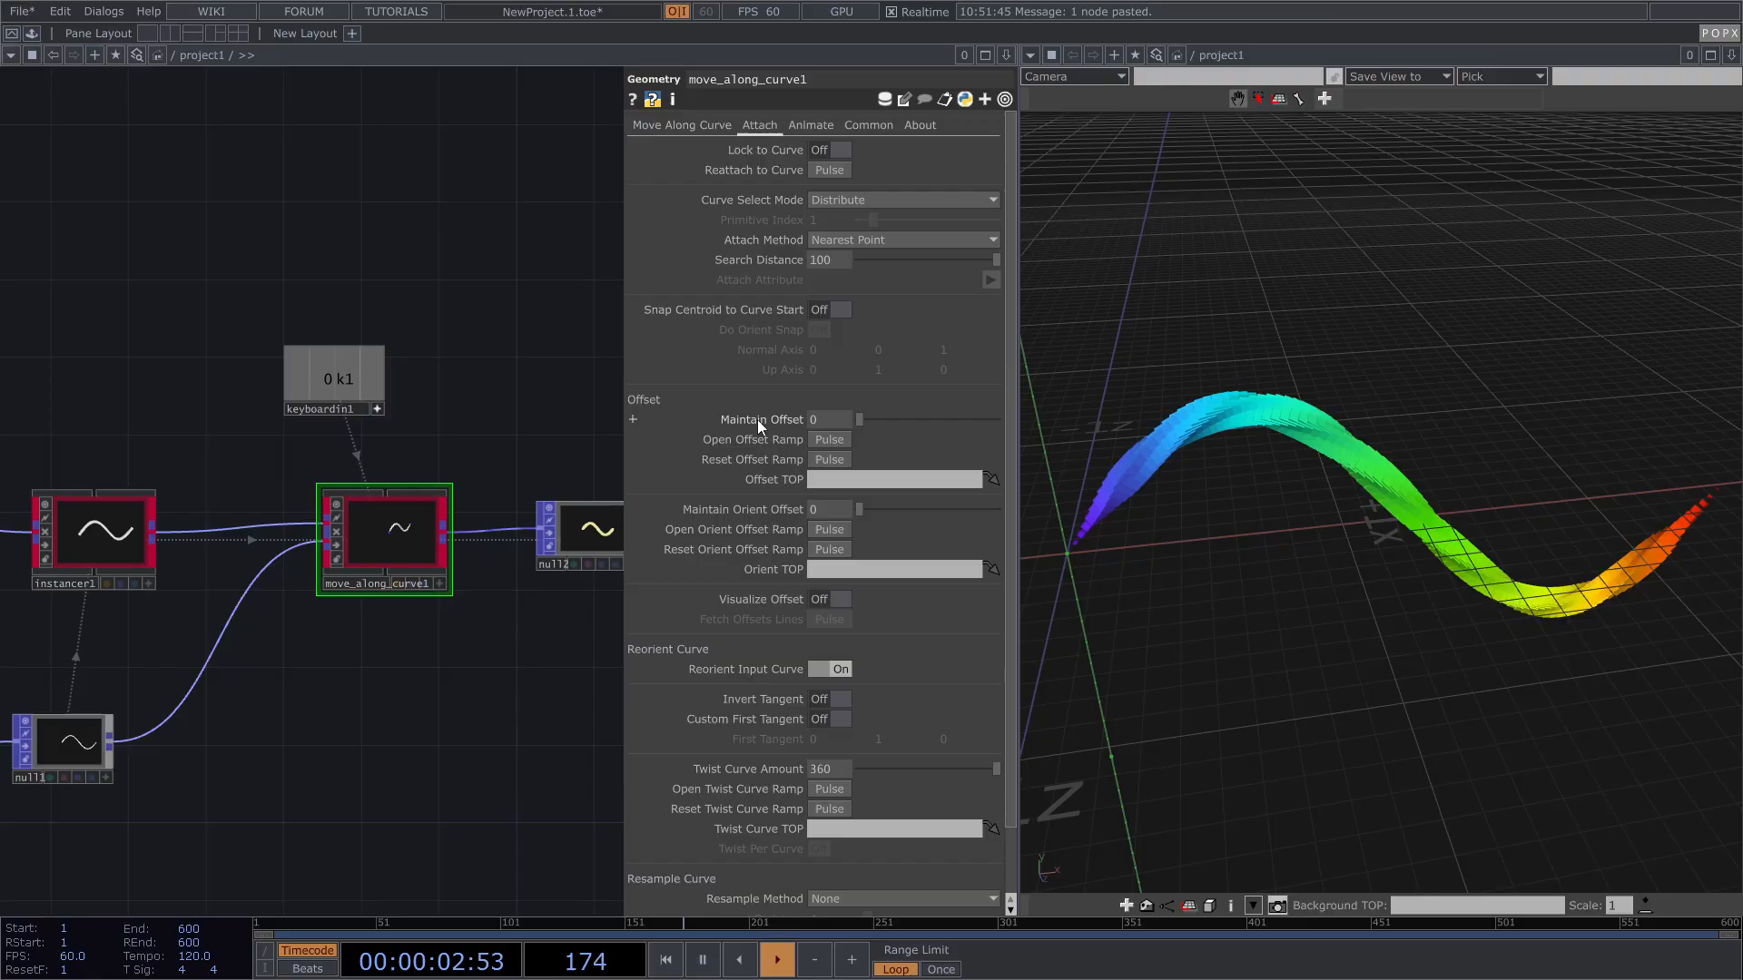
{"action": "left_click_drag", "start_coordinate": [858, 418], "coordinate": [956, 417]}
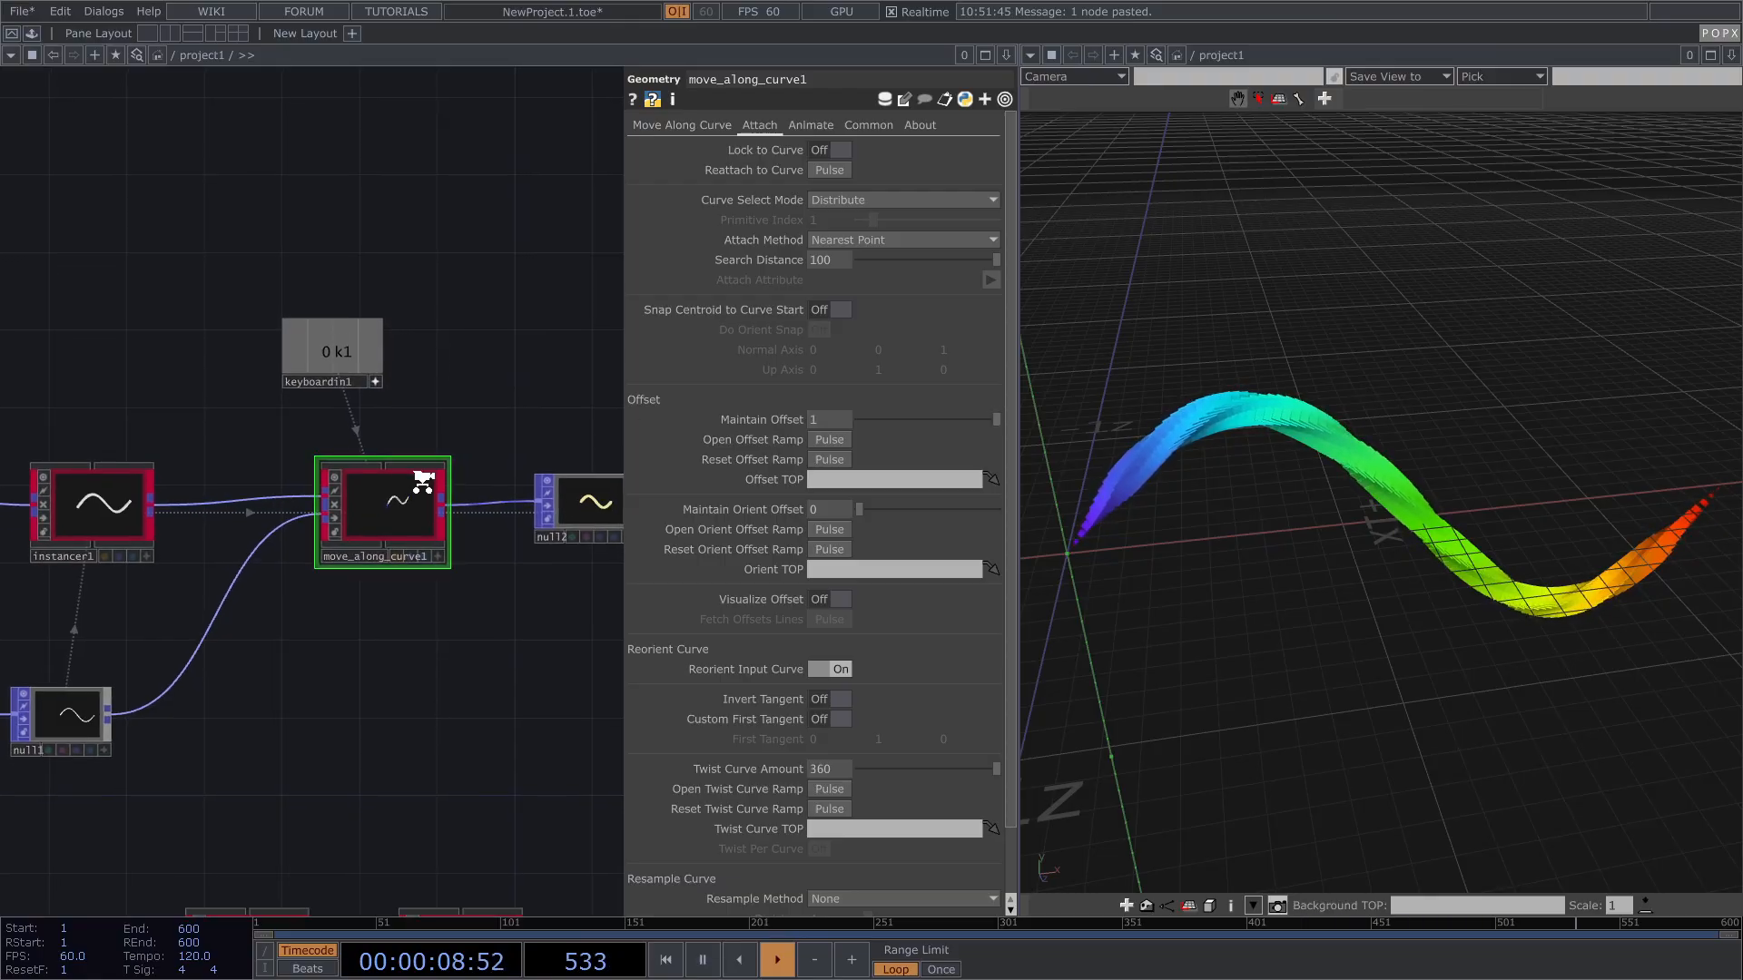
{"action": "scroll", "coordinate": [422, 481], "scroll_direction": "up", "scroll_amount": 3}
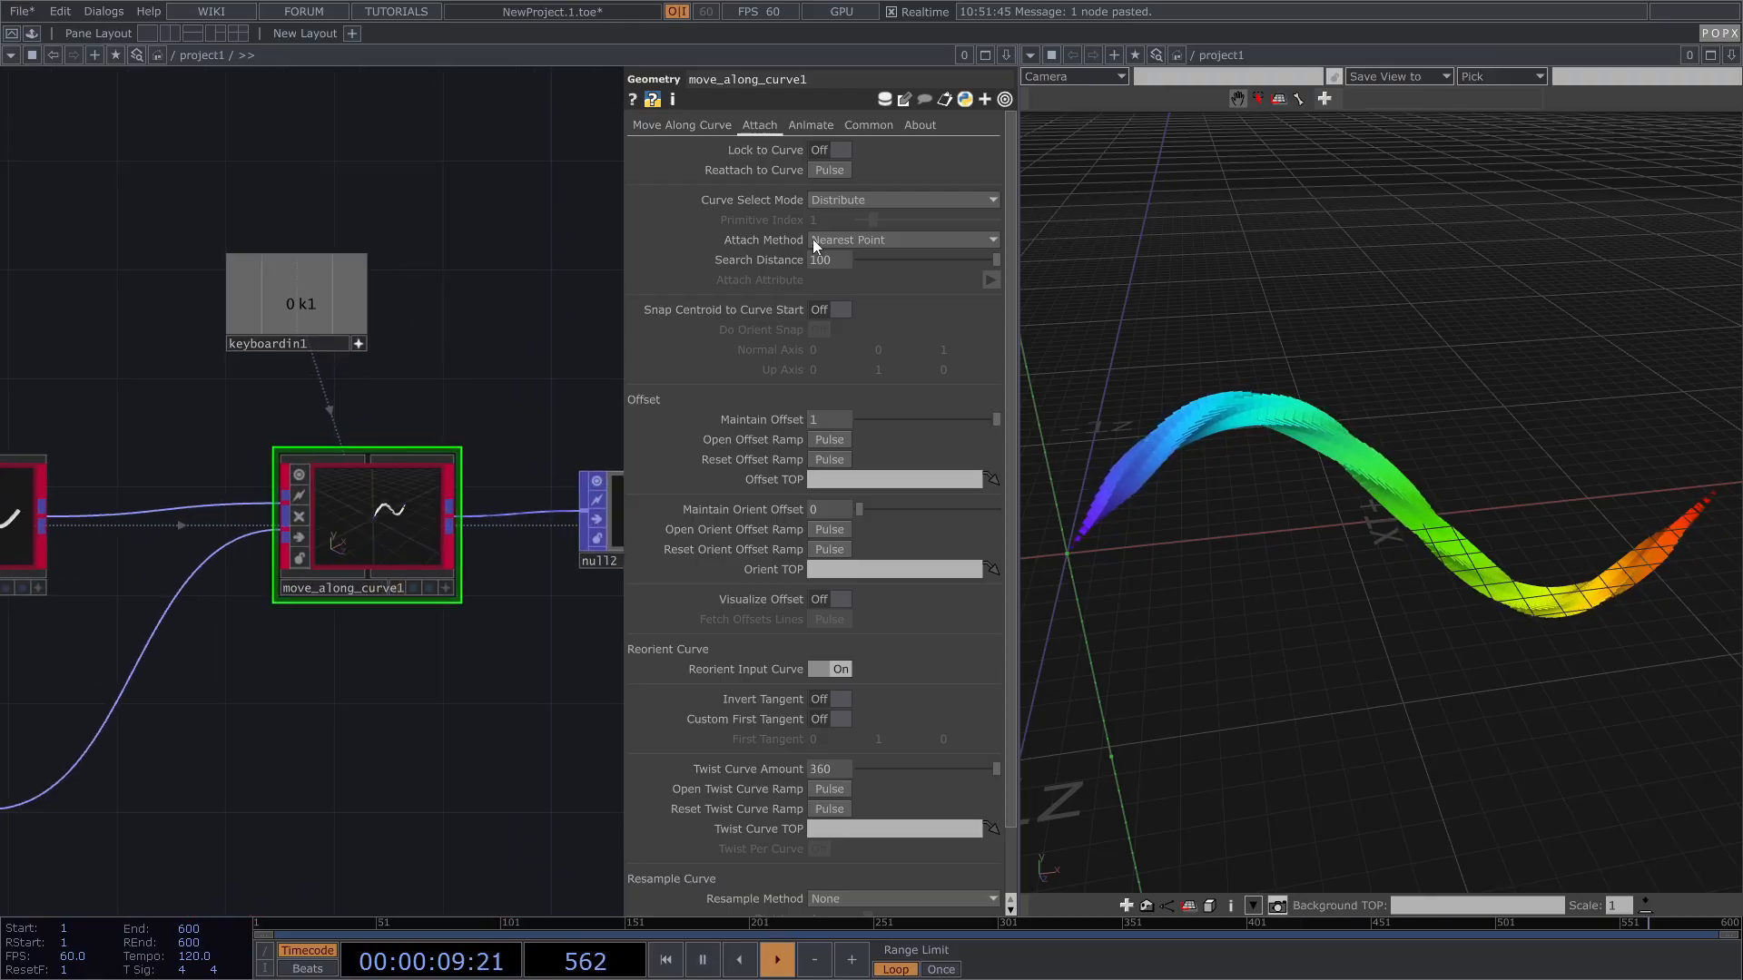
Step: Review move_along_curve1's pages, the offset ramp and the keyboardin1-driven Start expression
{"action": "left_click", "coordinate": [819, 123]}
{"action": "left_click", "coordinate": [762, 124]}
{"action": "left_click", "coordinate": [705, 127]}
{"action": "left_click", "coordinate": [752, 126]}
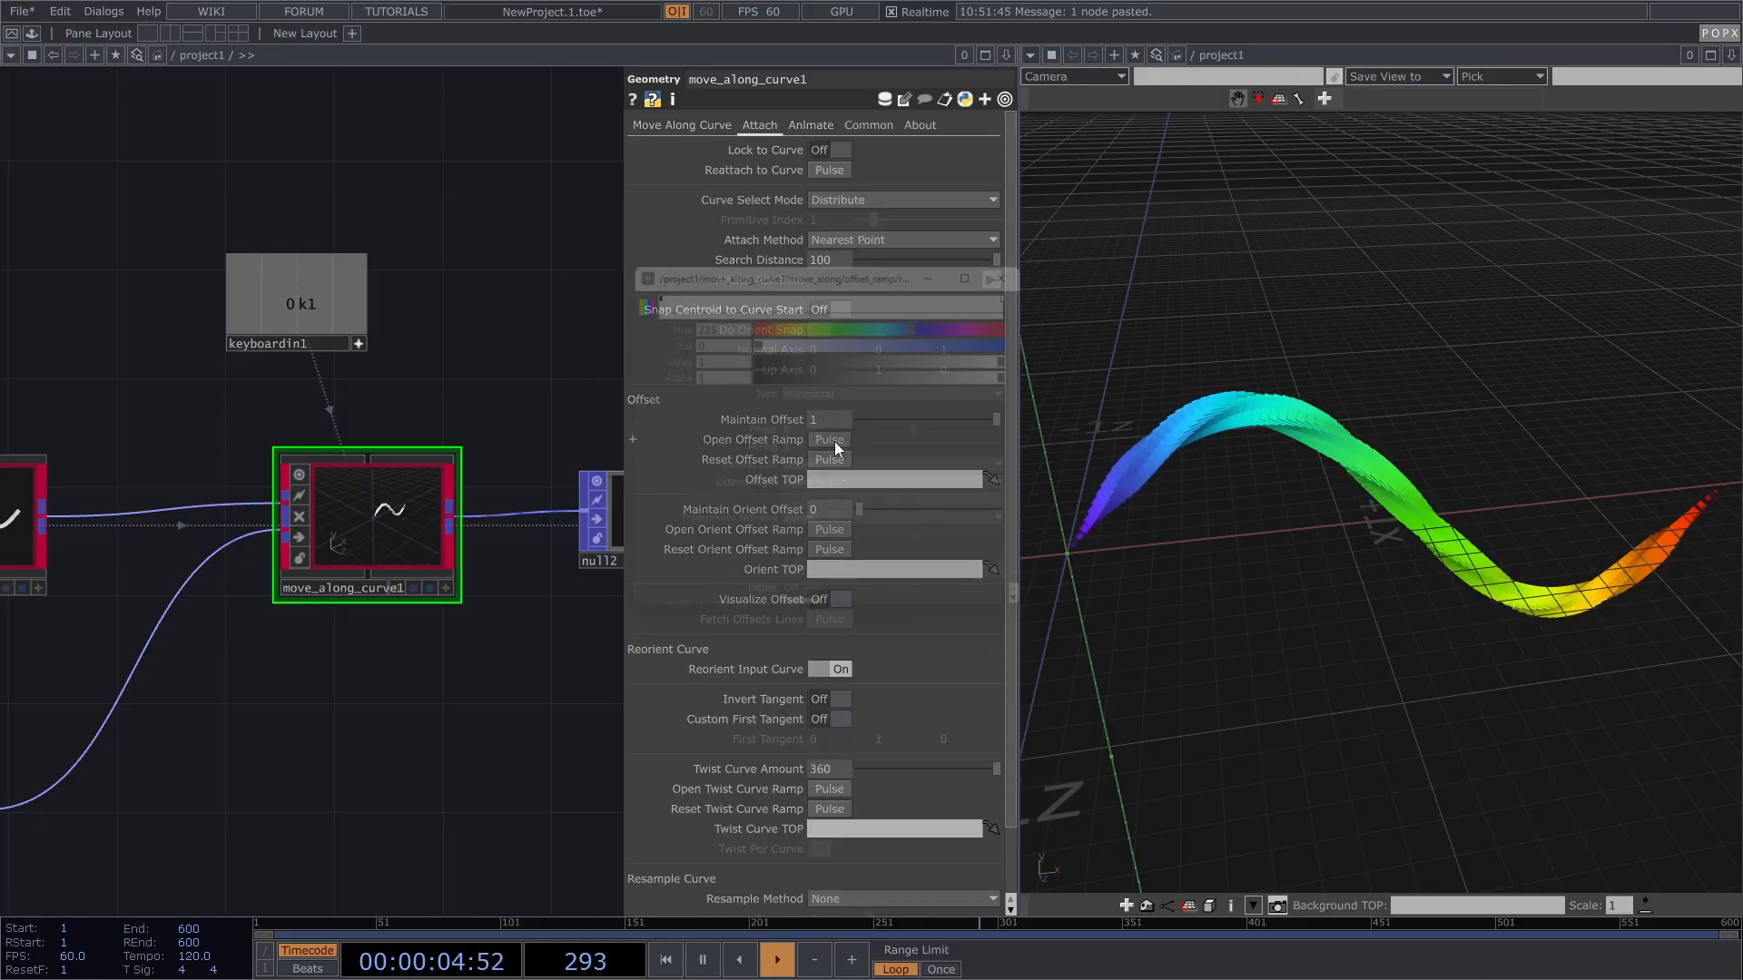
{"action": "left_click", "coordinate": [829, 440]}
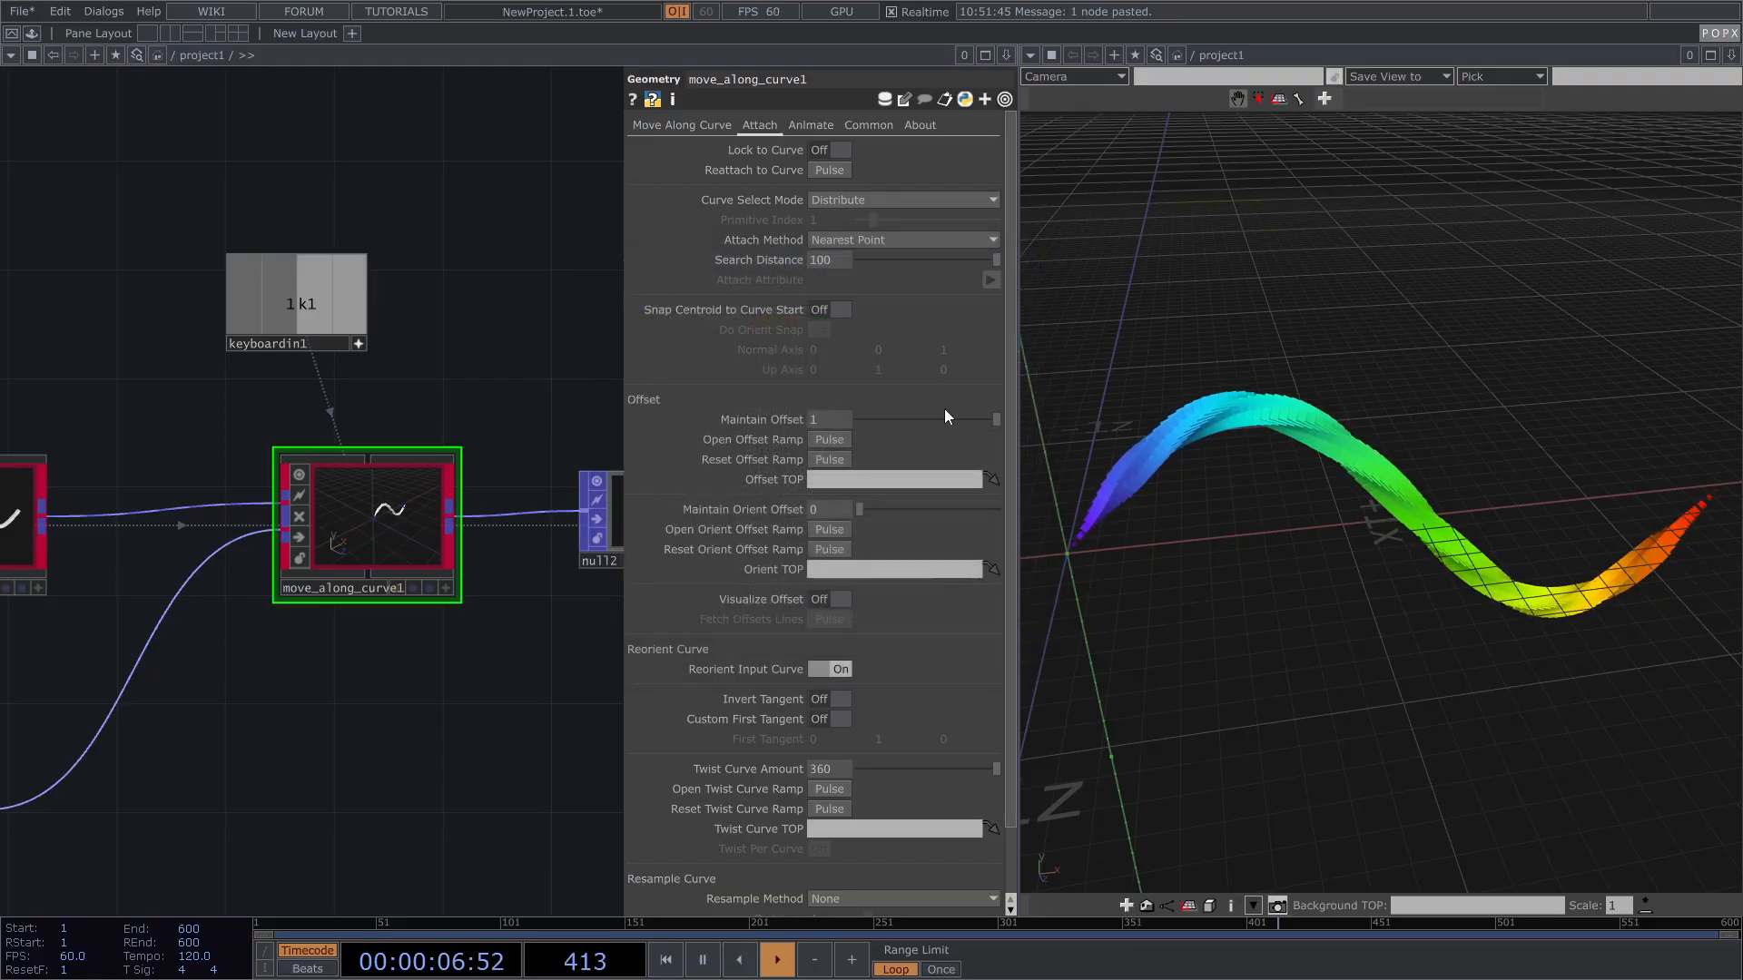
{"action": "scroll", "coordinate": [499, 712], "scroll_direction": "down", "scroll_amount": 2}
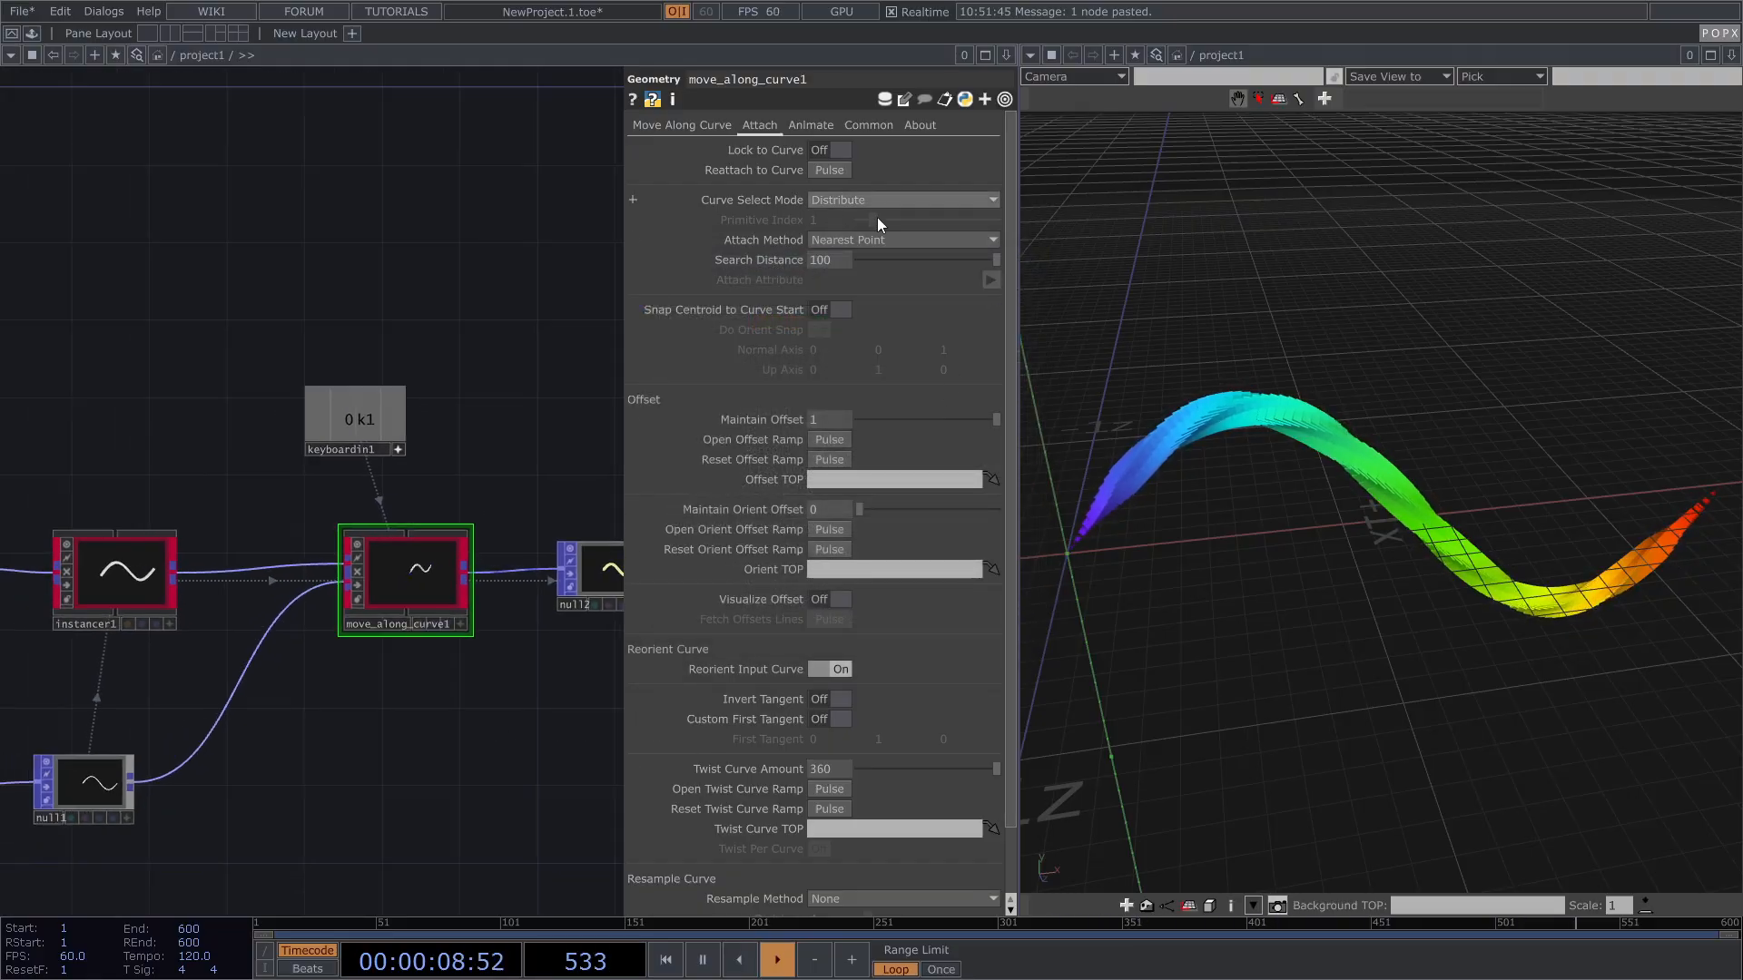
{"action": "left_click", "coordinate": [688, 125]}
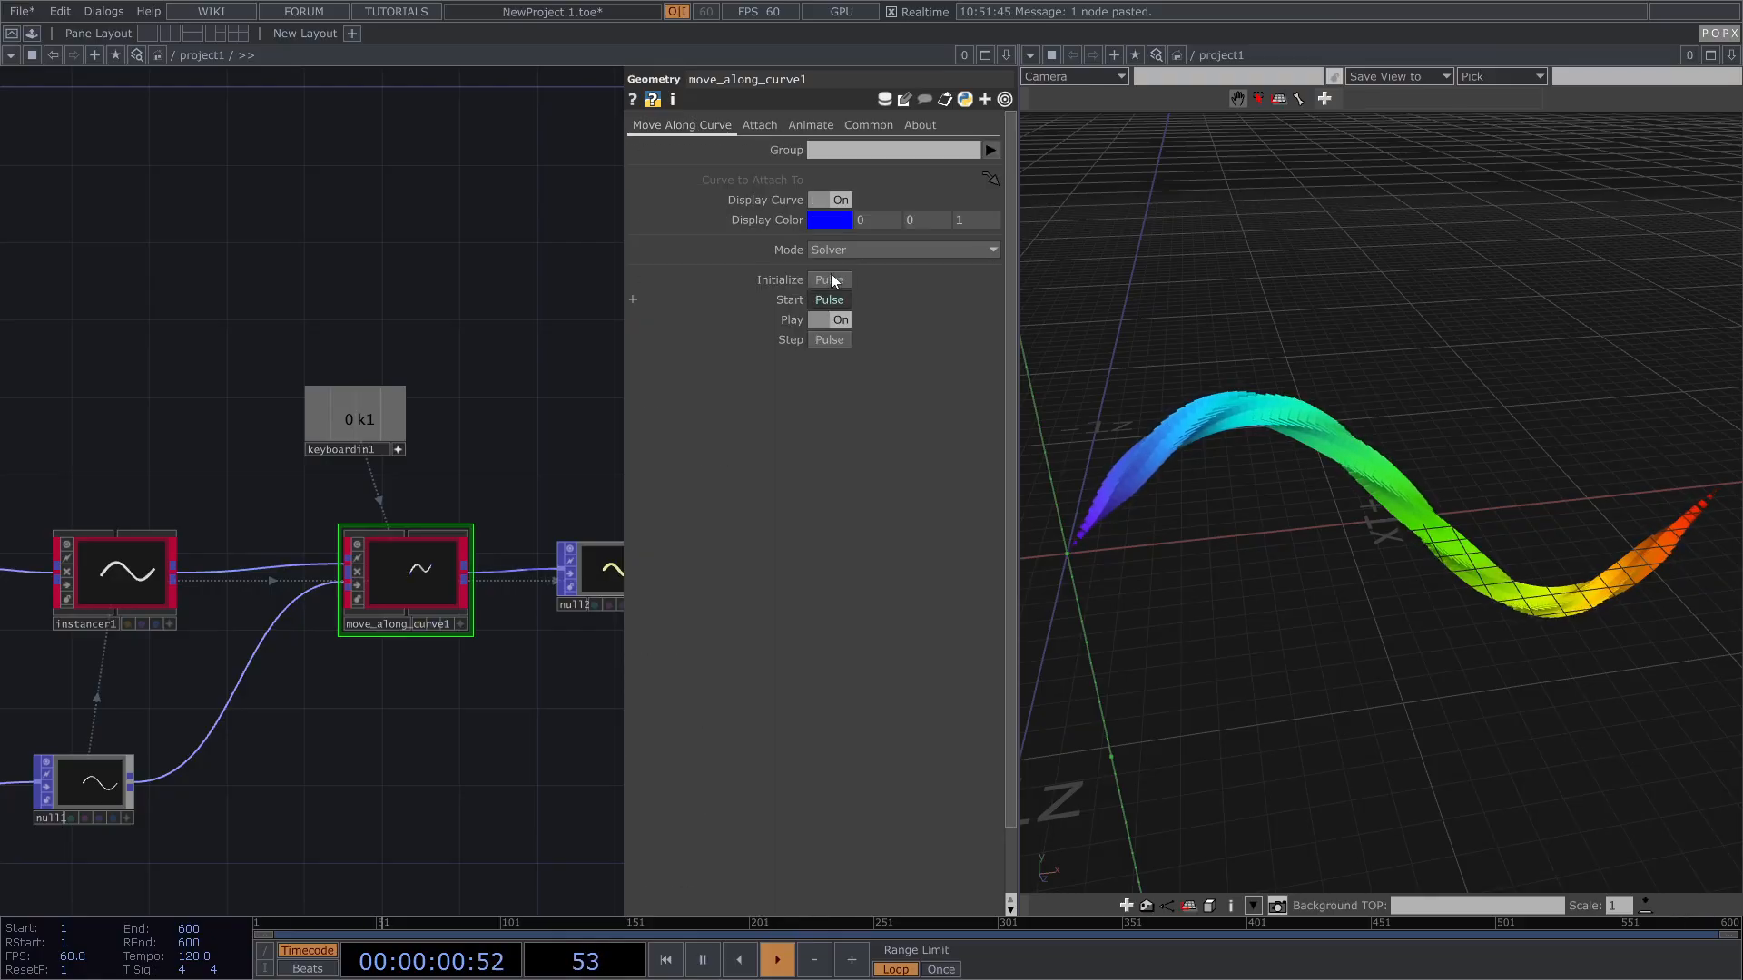
{"action": "left_click", "coordinate": [832, 301]}
{"action": "left_click_drag", "start_coordinate": [420, 440], "coordinate": [369, 413]}
{"action": "scroll", "coordinate": [333, 571], "scroll_direction": "up", "scroll_amount": 6}
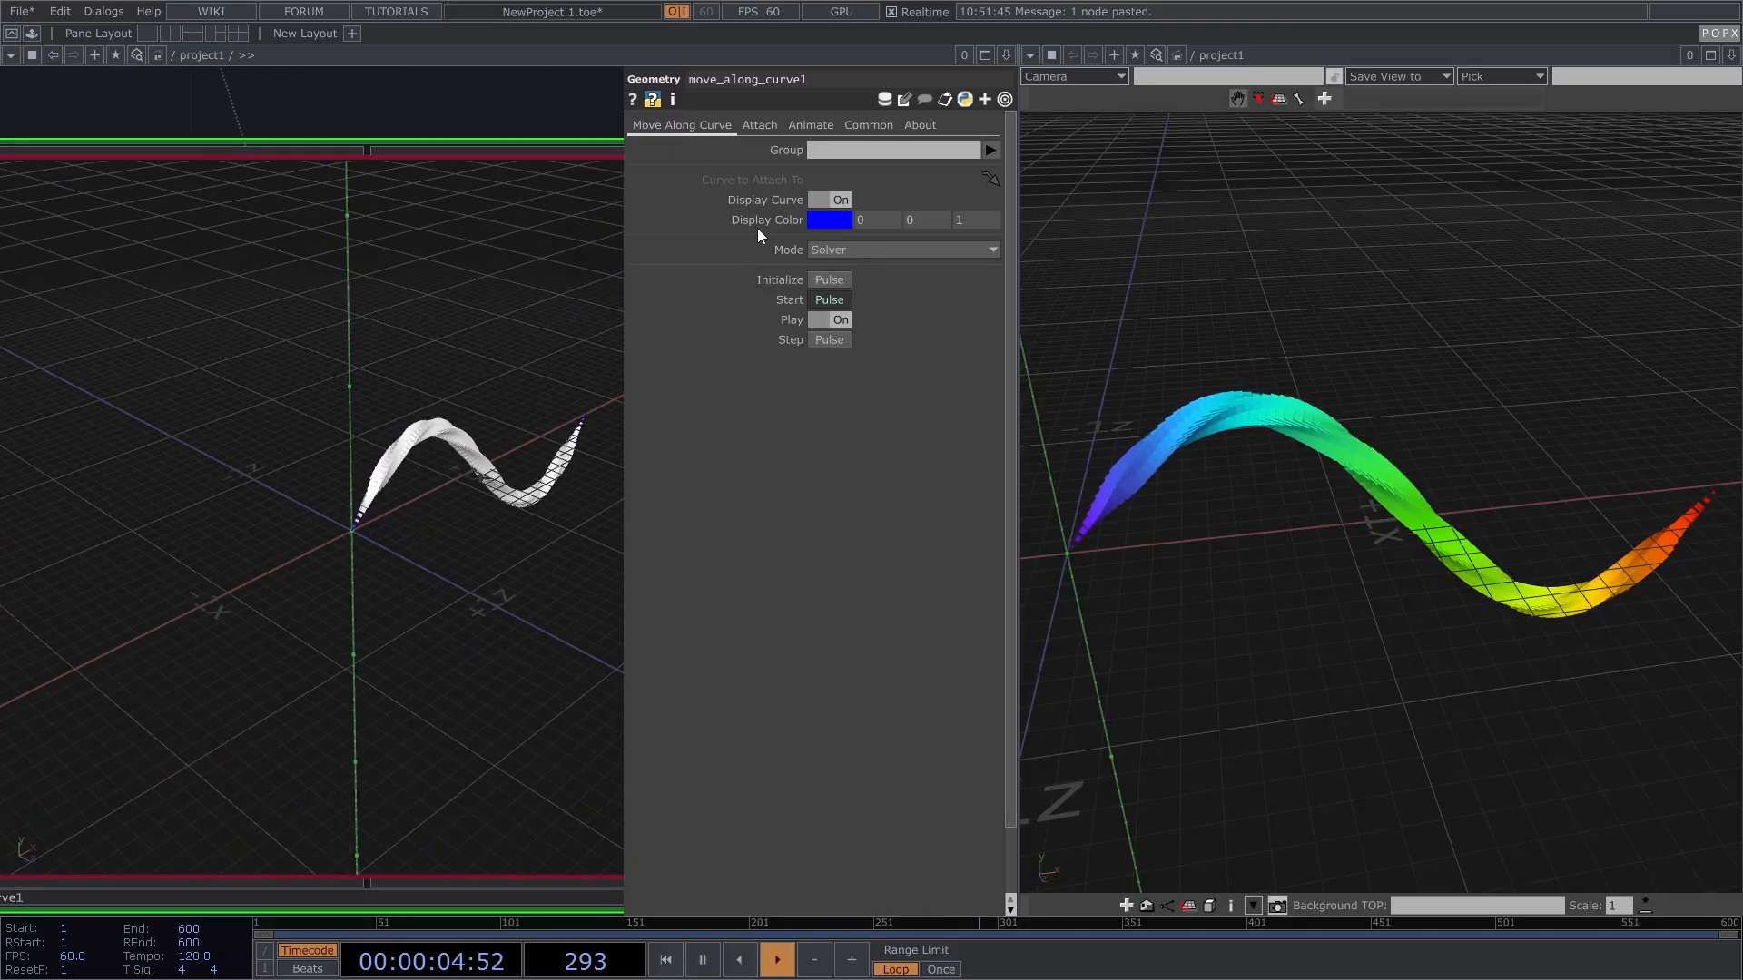
Step: Switch Attach Method back to Distribute and push Maintain Offset up
{"action": "left_click", "coordinate": [753, 125]}
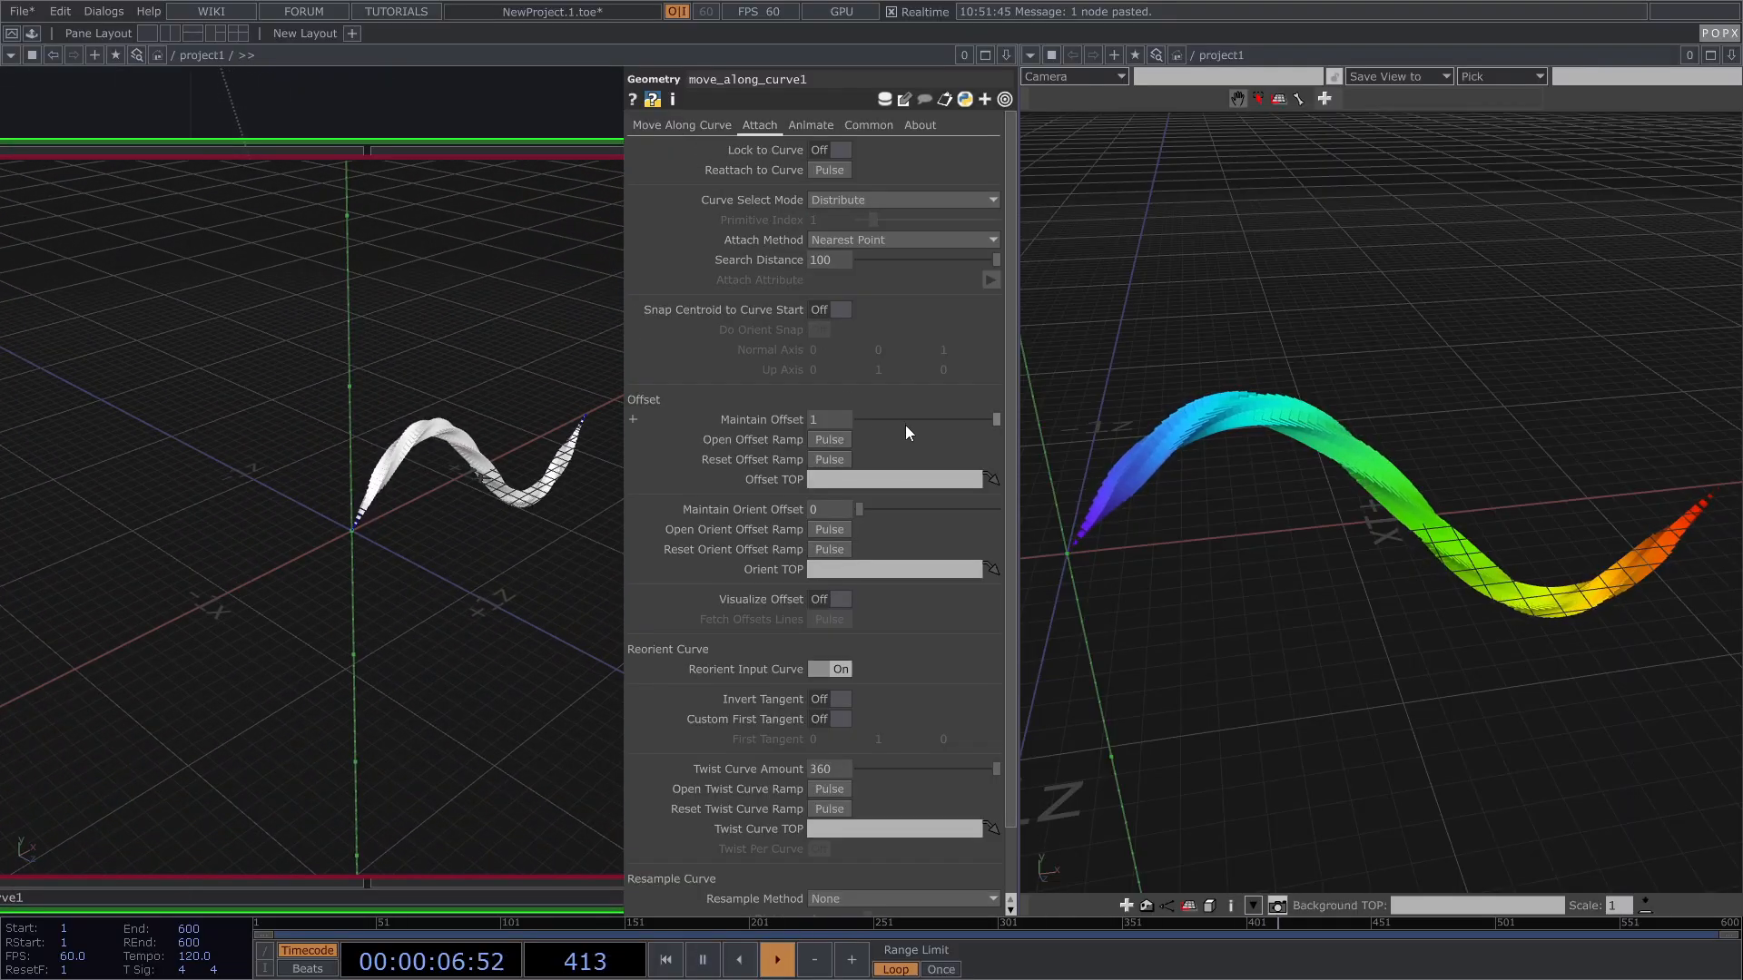
{"action": "left_click", "coordinate": [863, 241]}
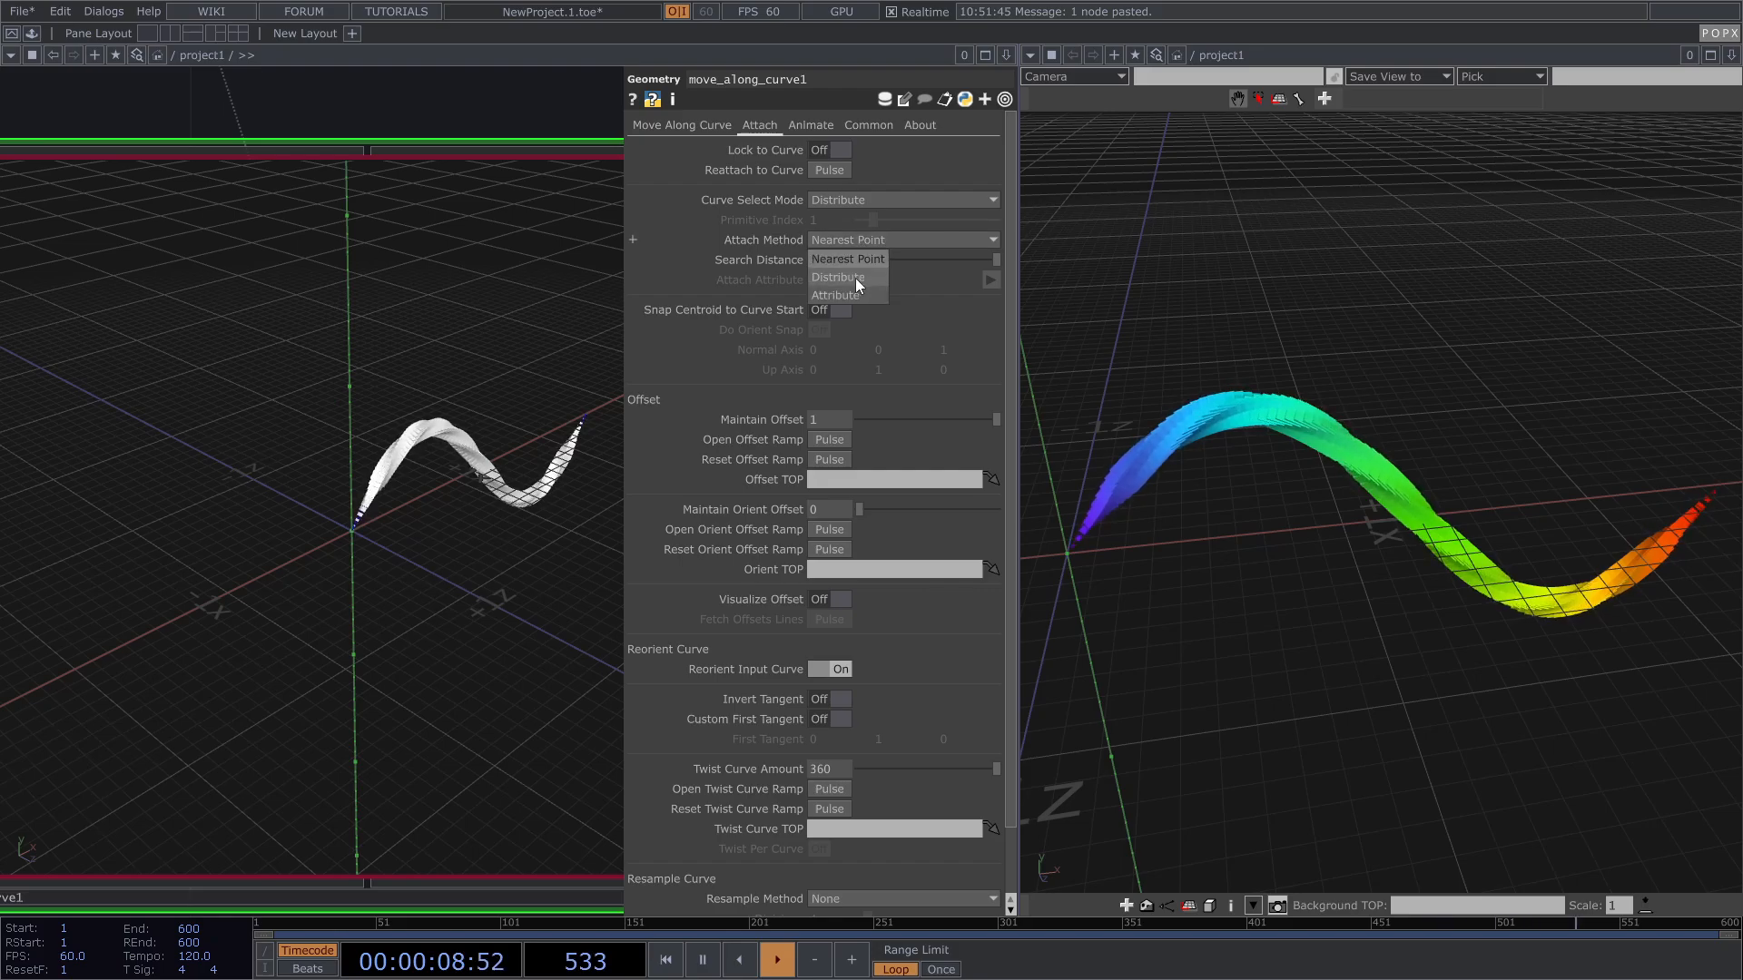
{"action": "left_click", "coordinate": [853, 272]}
{"action": "left_click_drag", "start_coordinate": [934, 422], "coordinate": [998, 421]}
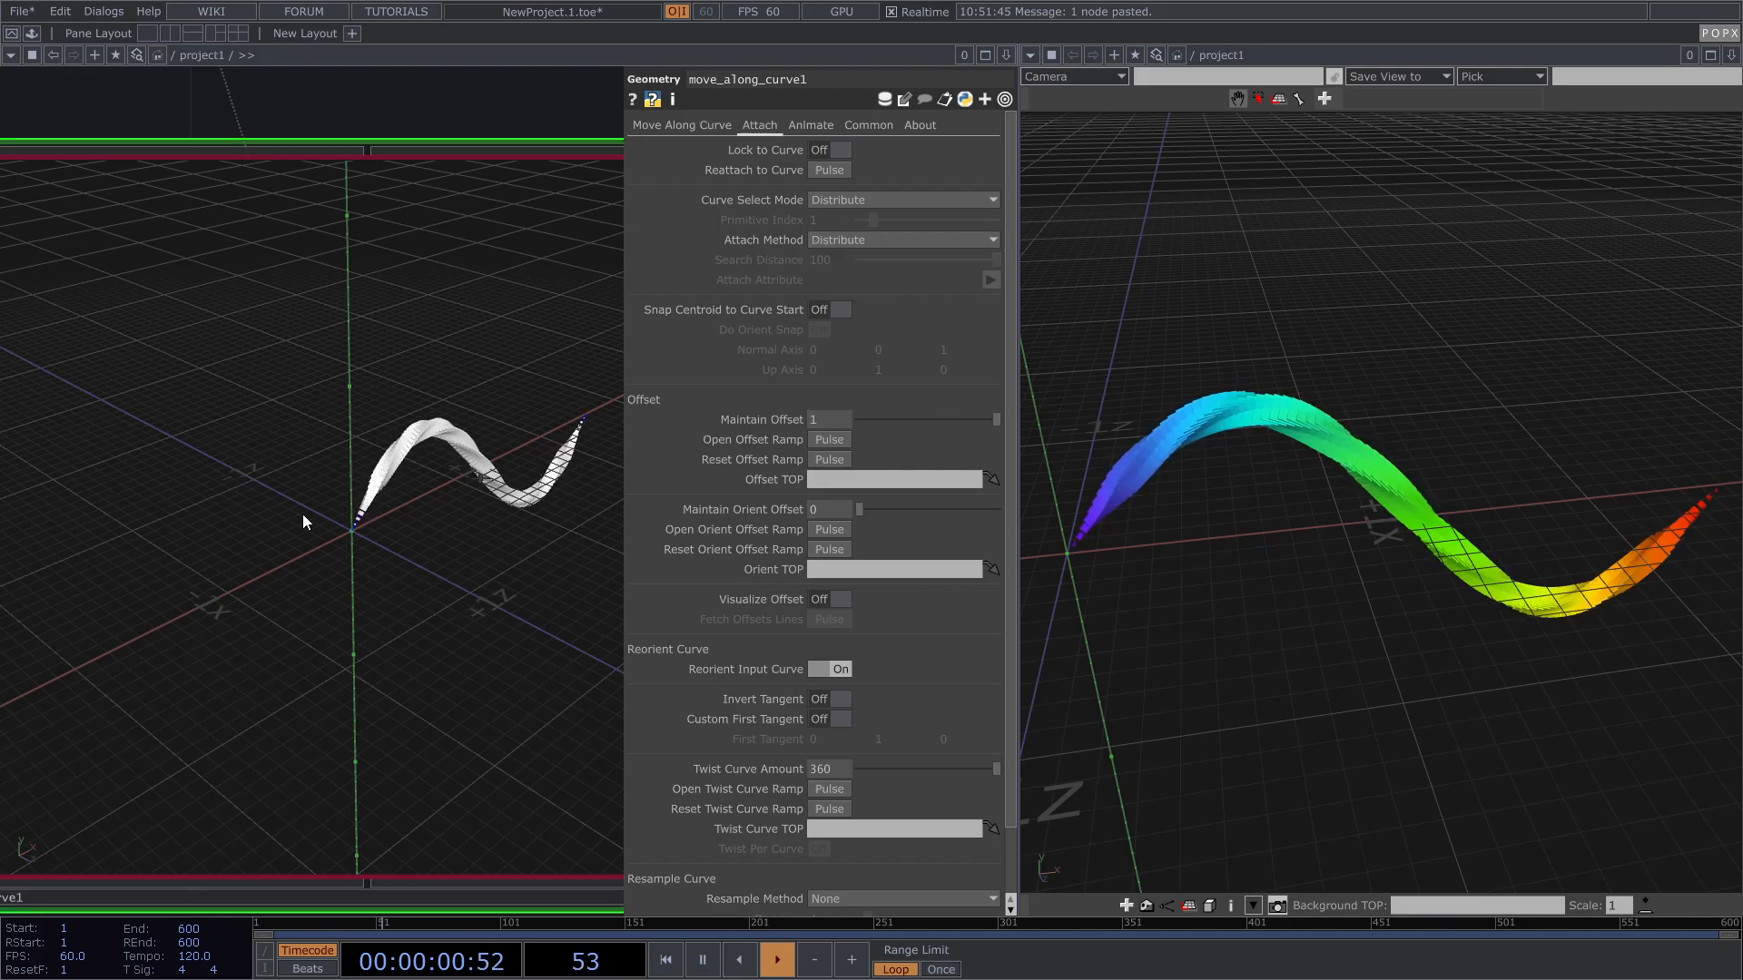
{"action": "scroll", "coordinate": [454, 538], "scroll_direction": "down", "scroll_amount": 2}
Step: Reset curve twist to 0, use nearest-curve selection, and set Maintain Offset to full
{"action": "right_click", "coordinate": [742, 773]}
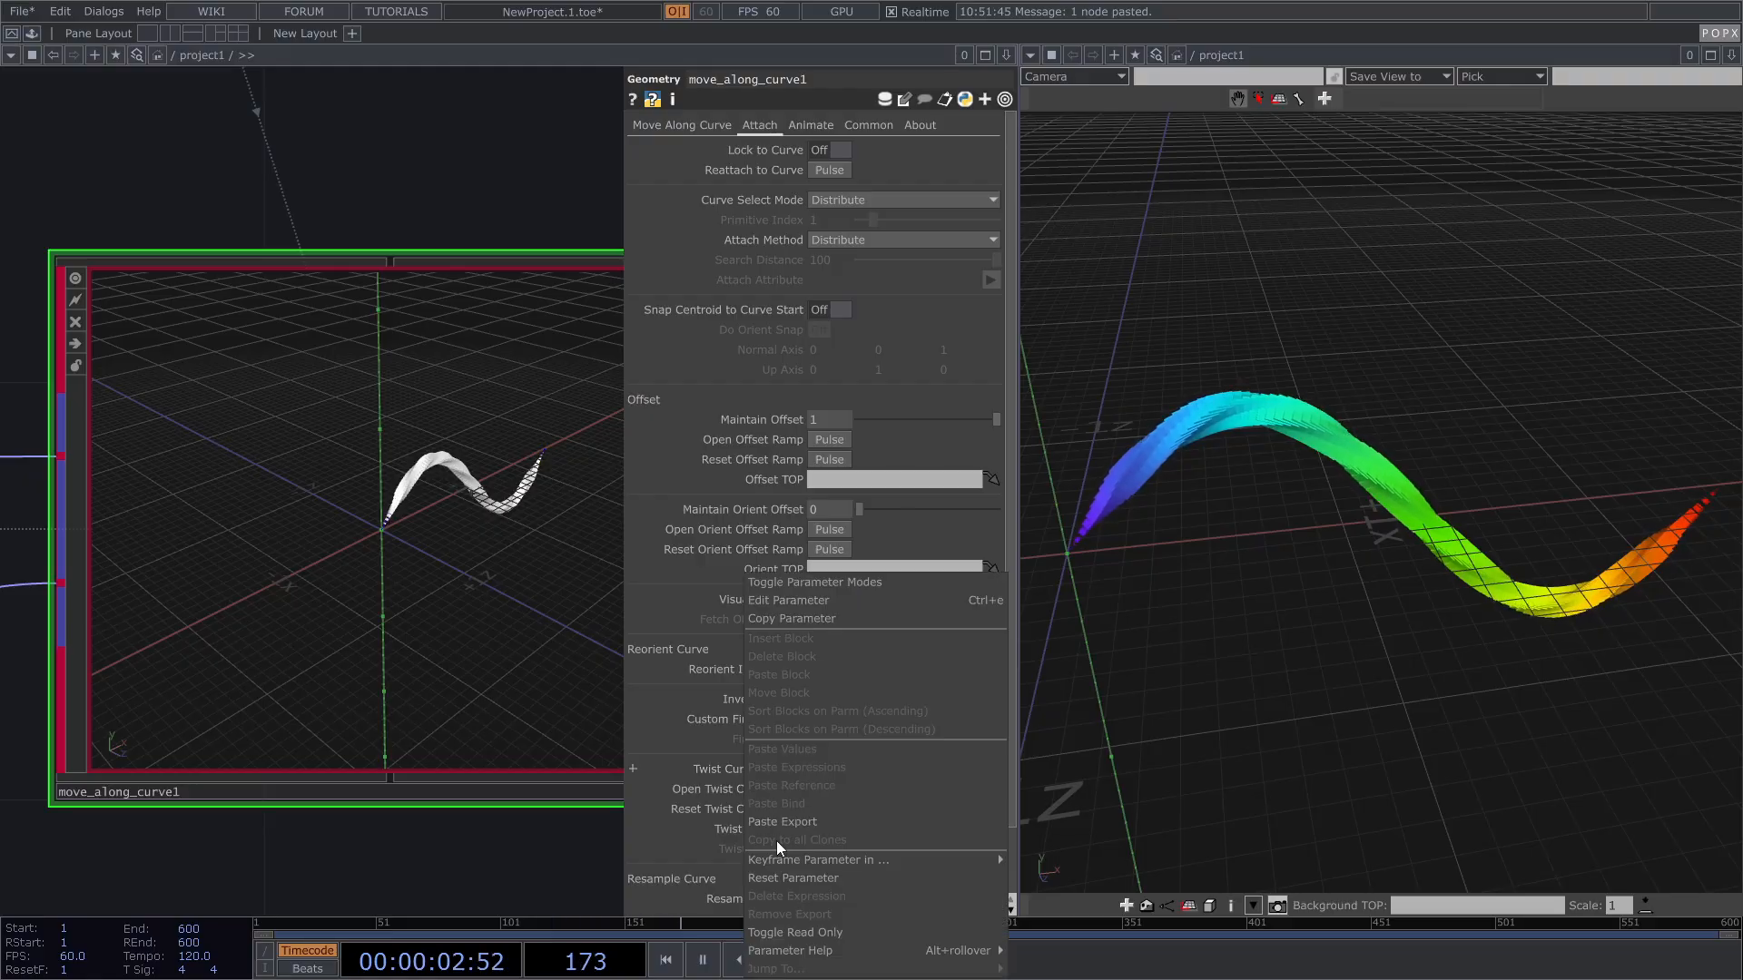
{"action": "left_click", "coordinate": [783, 869]}
{"action": "scroll", "coordinate": [515, 668], "scroll_direction": "down", "scroll_amount": 3}
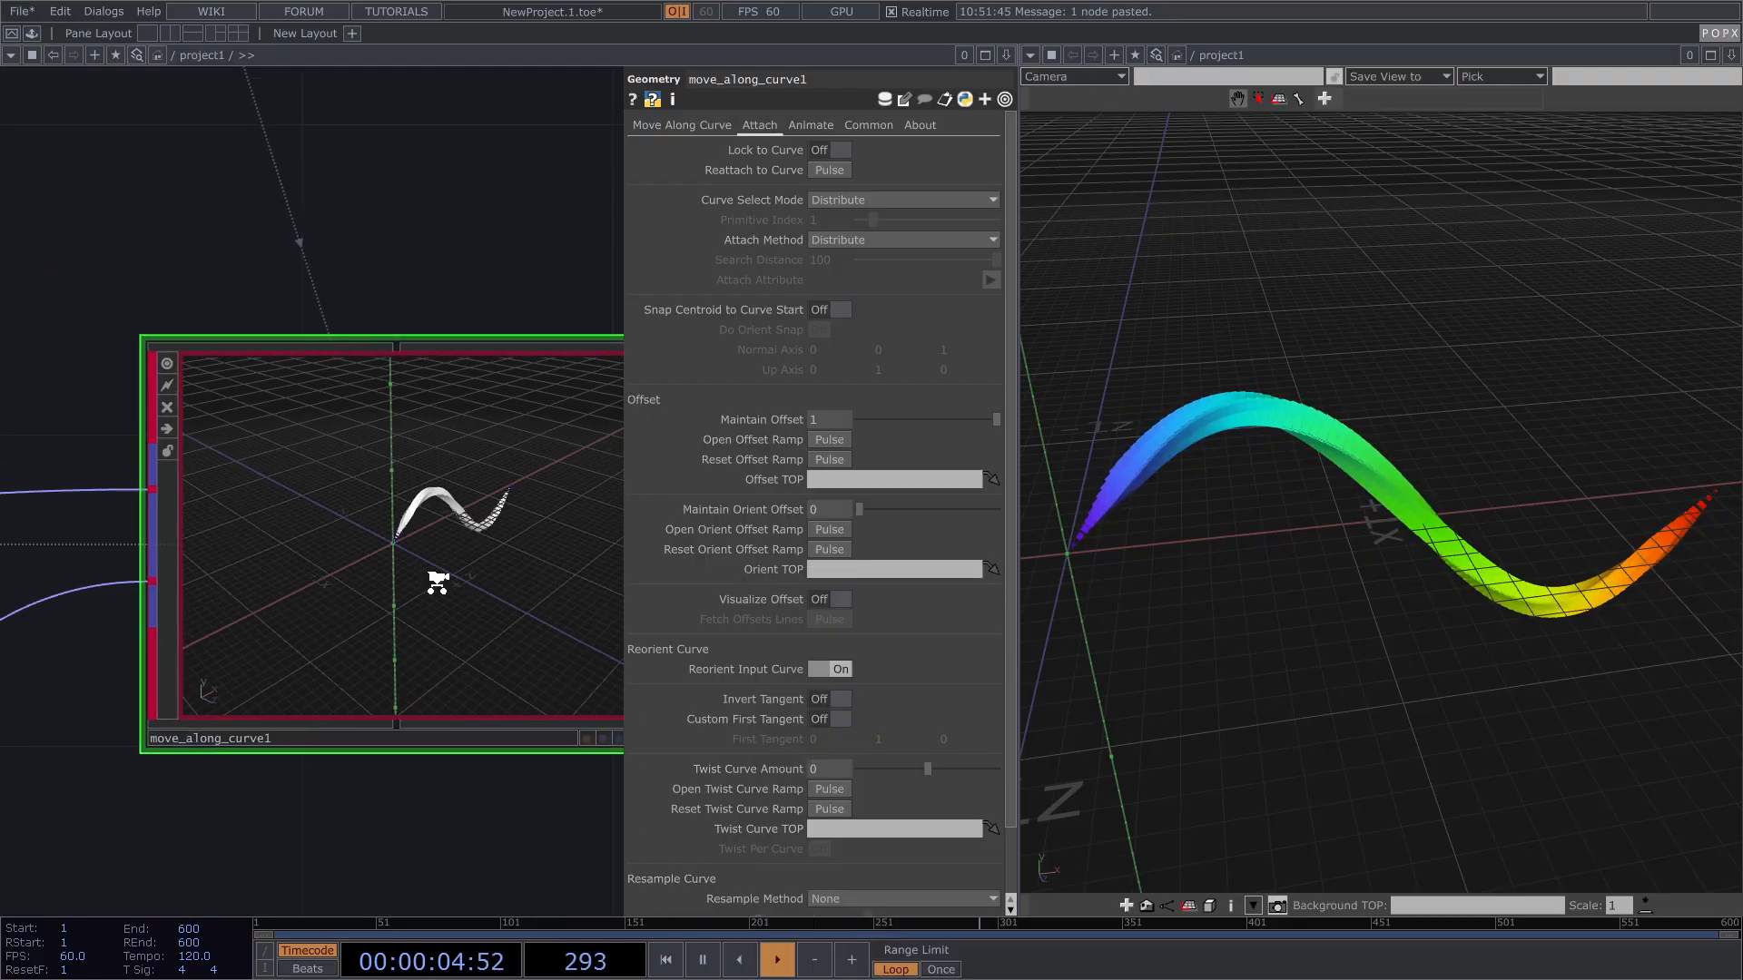
{"action": "left_click", "coordinate": [846, 199]}
{"action": "left_click", "coordinate": [831, 238]}
{"action": "left_click", "coordinate": [932, 419]}
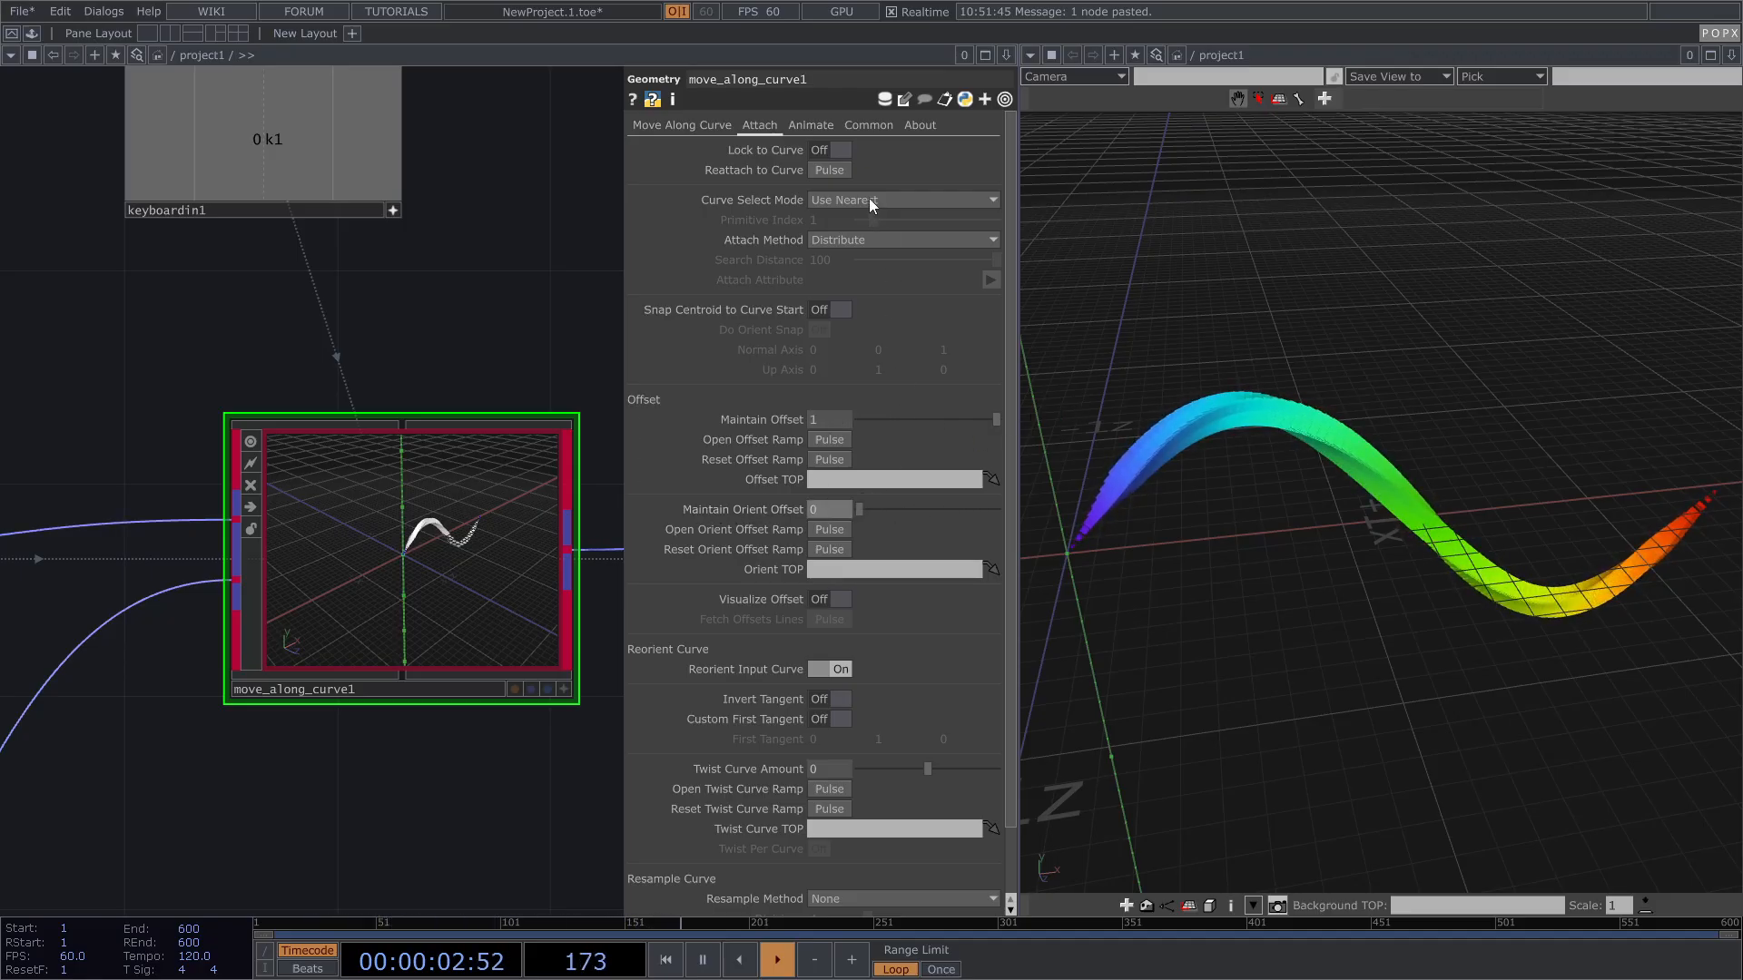
Step: Zoom the network out to bring box1, instancer1 and move_along_curve1 into view
{"action": "scroll", "coordinate": [268, 359], "scroll_direction": "down", "scroll_amount": 6}
{"action": "left_click_drag", "start_coordinate": [420, 347], "coordinate": [496, 331]}
{"action": "scroll", "coordinate": [232, 439], "scroll_direction": "up", "scroll_amount": 2}
{"action": "scroll", "coordinate": [136, 420], "scroll_direction": "up", "scroll_amount": 6}
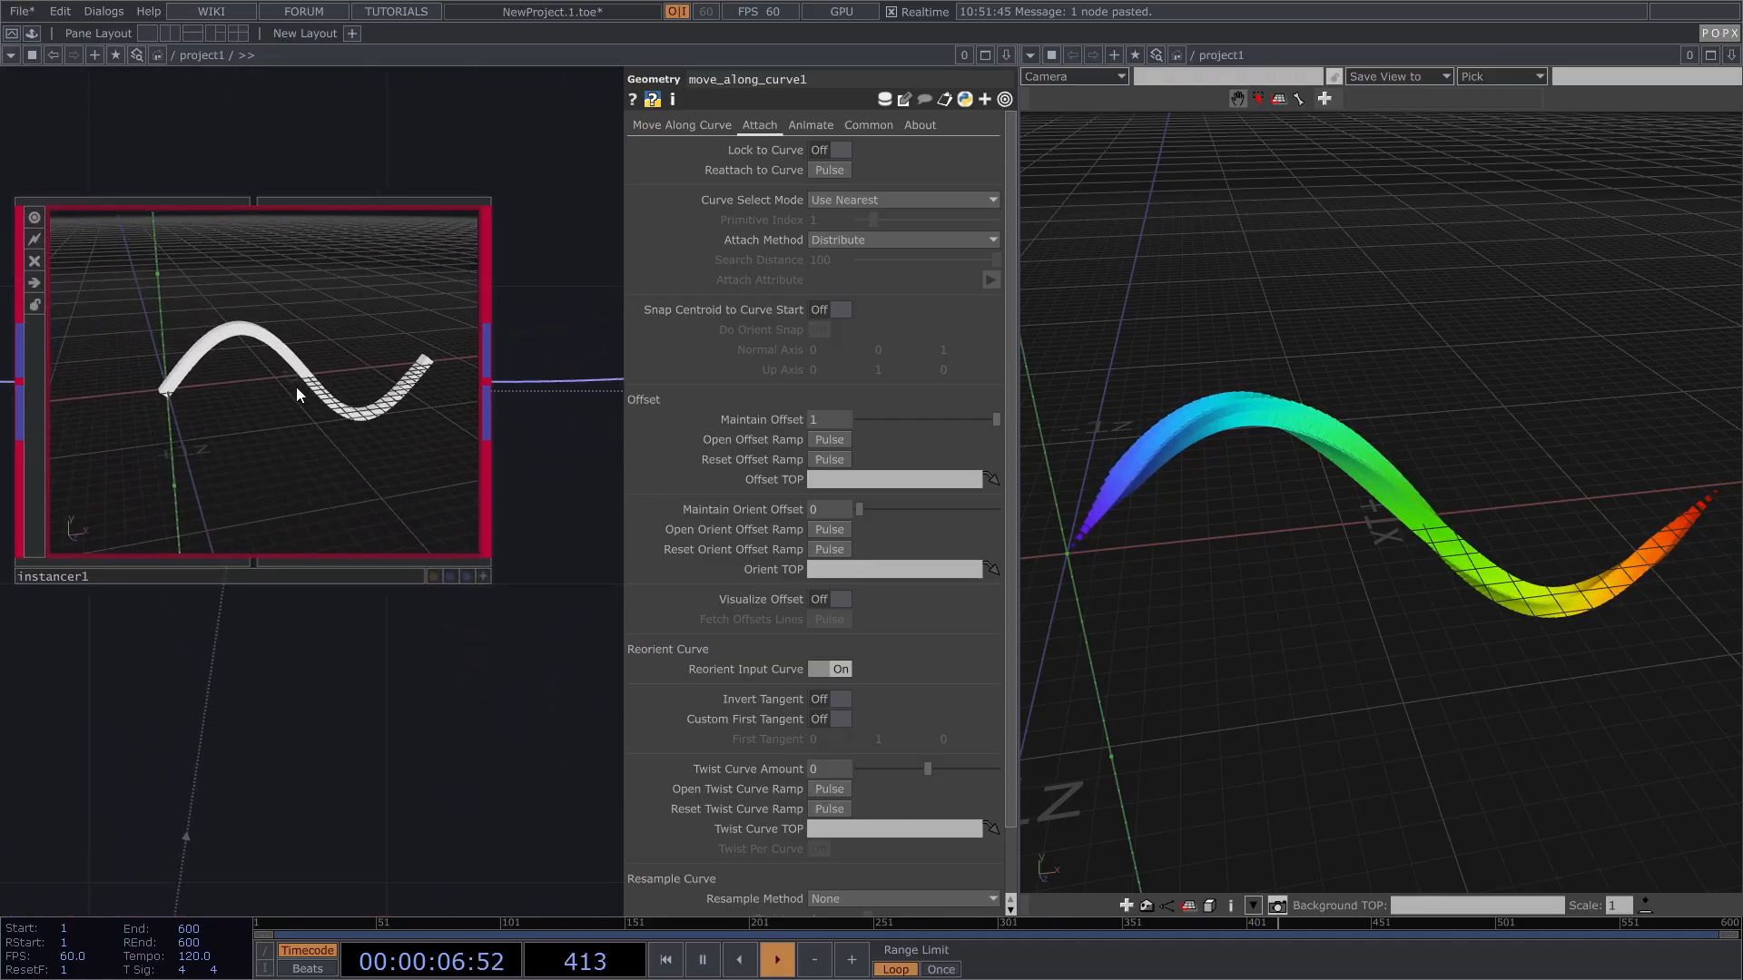
{"action": "scroll", "coordinate": [254, 369], "scroll_direction": "up", "scroll_amount": 4}
{"action": "scroll", "coordinate": [177, 285], "scroll_direction": "up", "scroll_amount": 3}
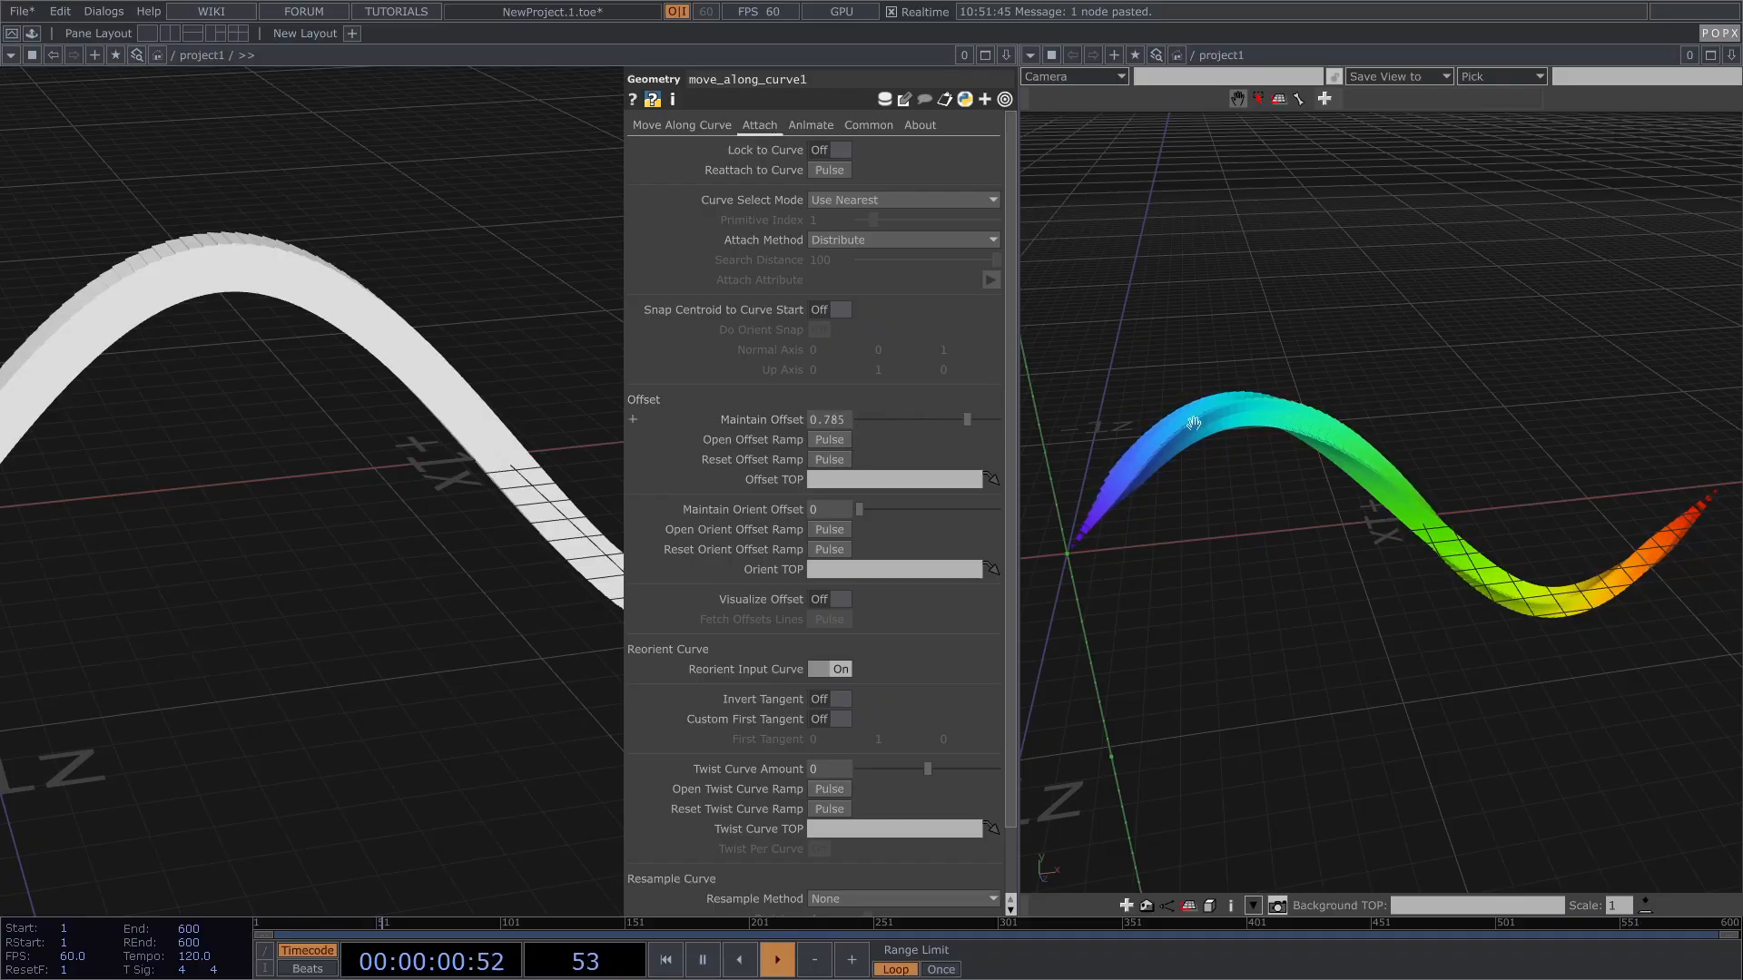
{"action": "scroll", "coordinate": [400, 408], "scroll_direction": "down", "scroll_amount": 10}
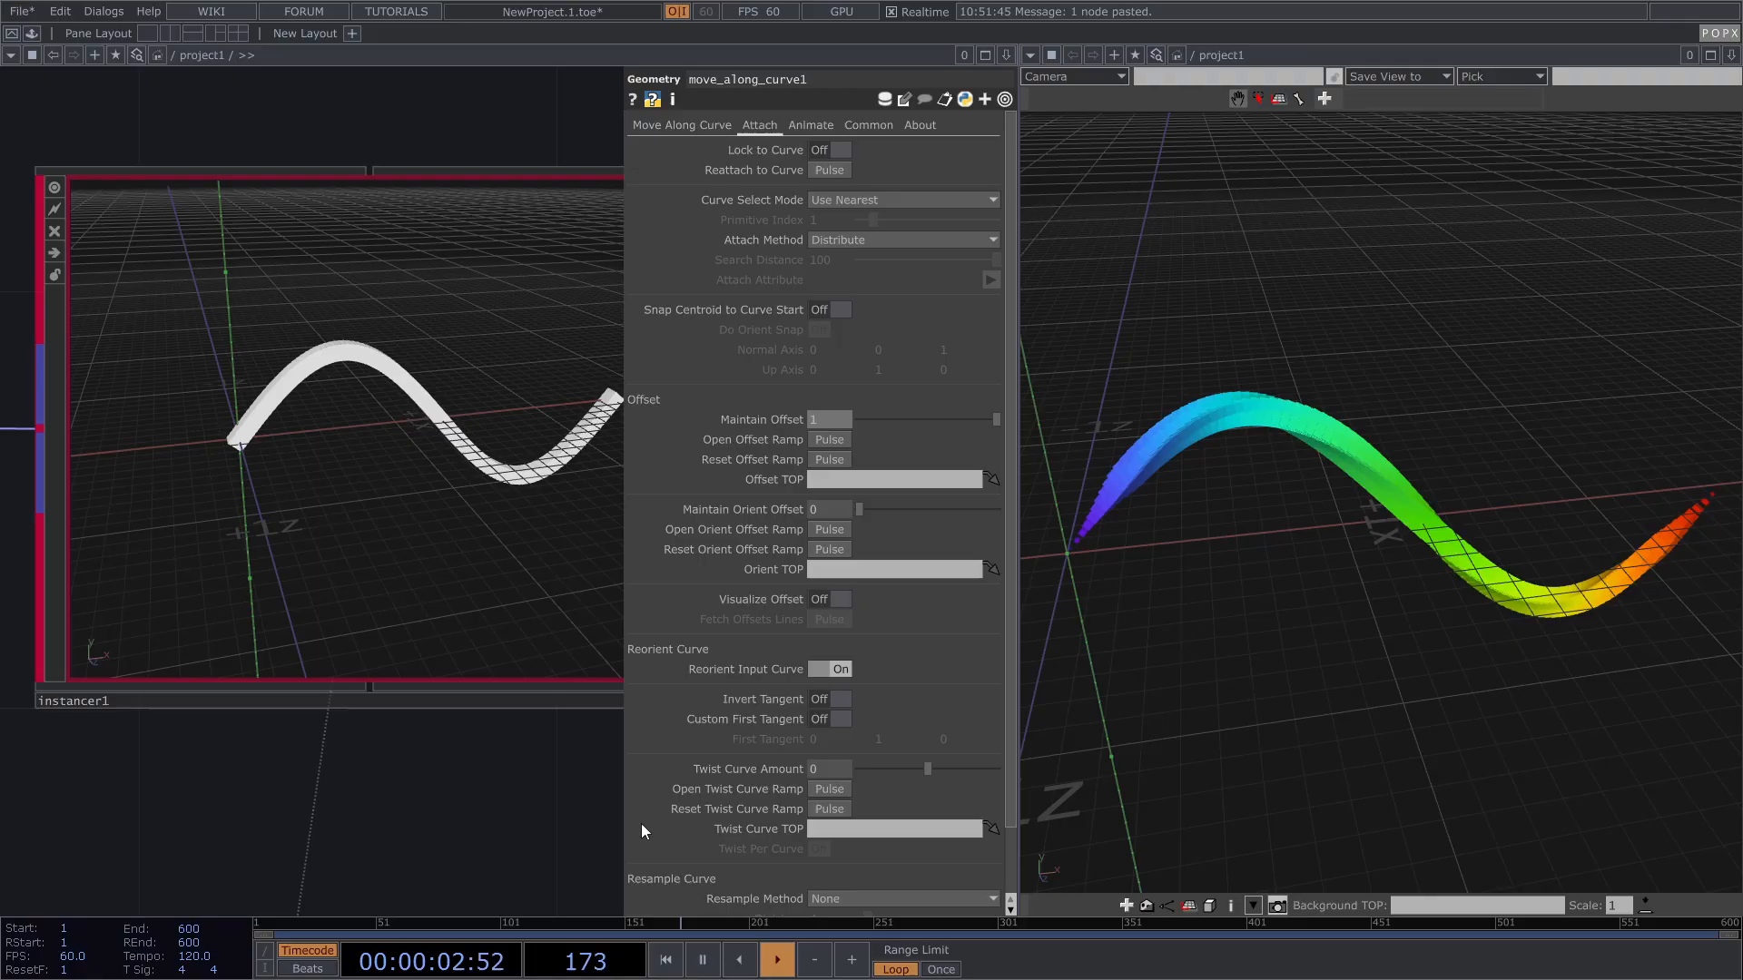
Step: Orbit instancer1's expanded preview, then marquee-select box1 and instancer1
{"action": "left_click", "coordinate": [567, 692]}
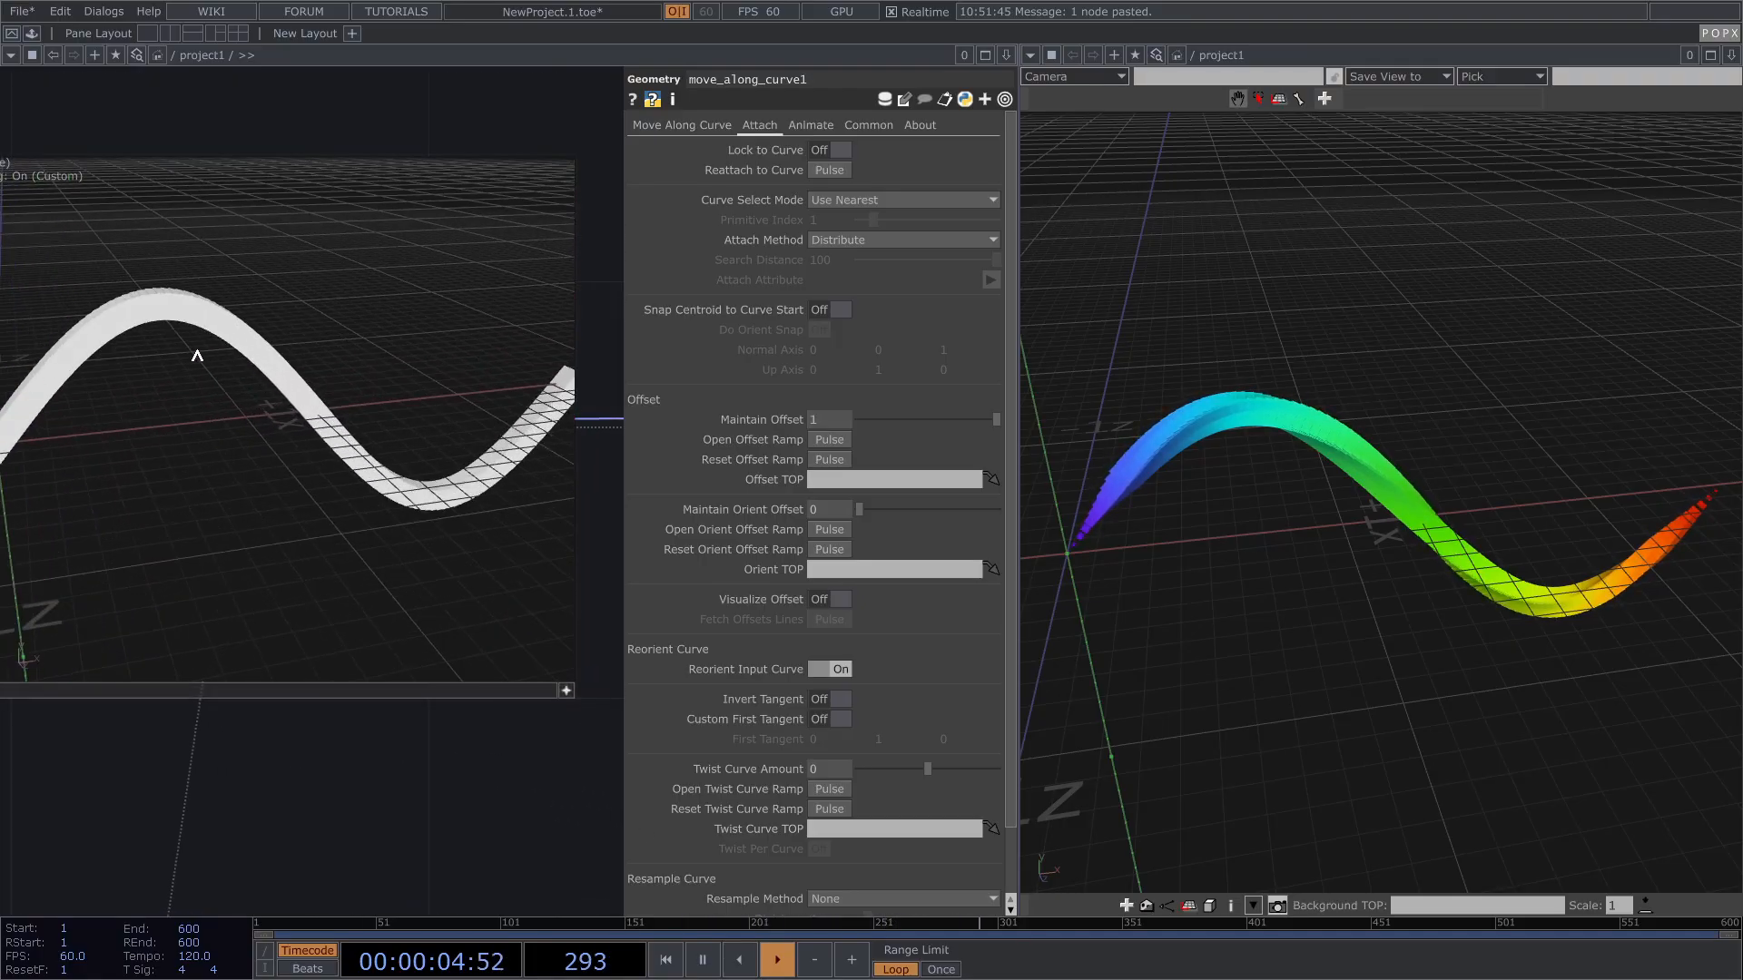
{"action": "left_click_drag", "start_coordinate": [211, 359], "coordinate": [188, 300]}
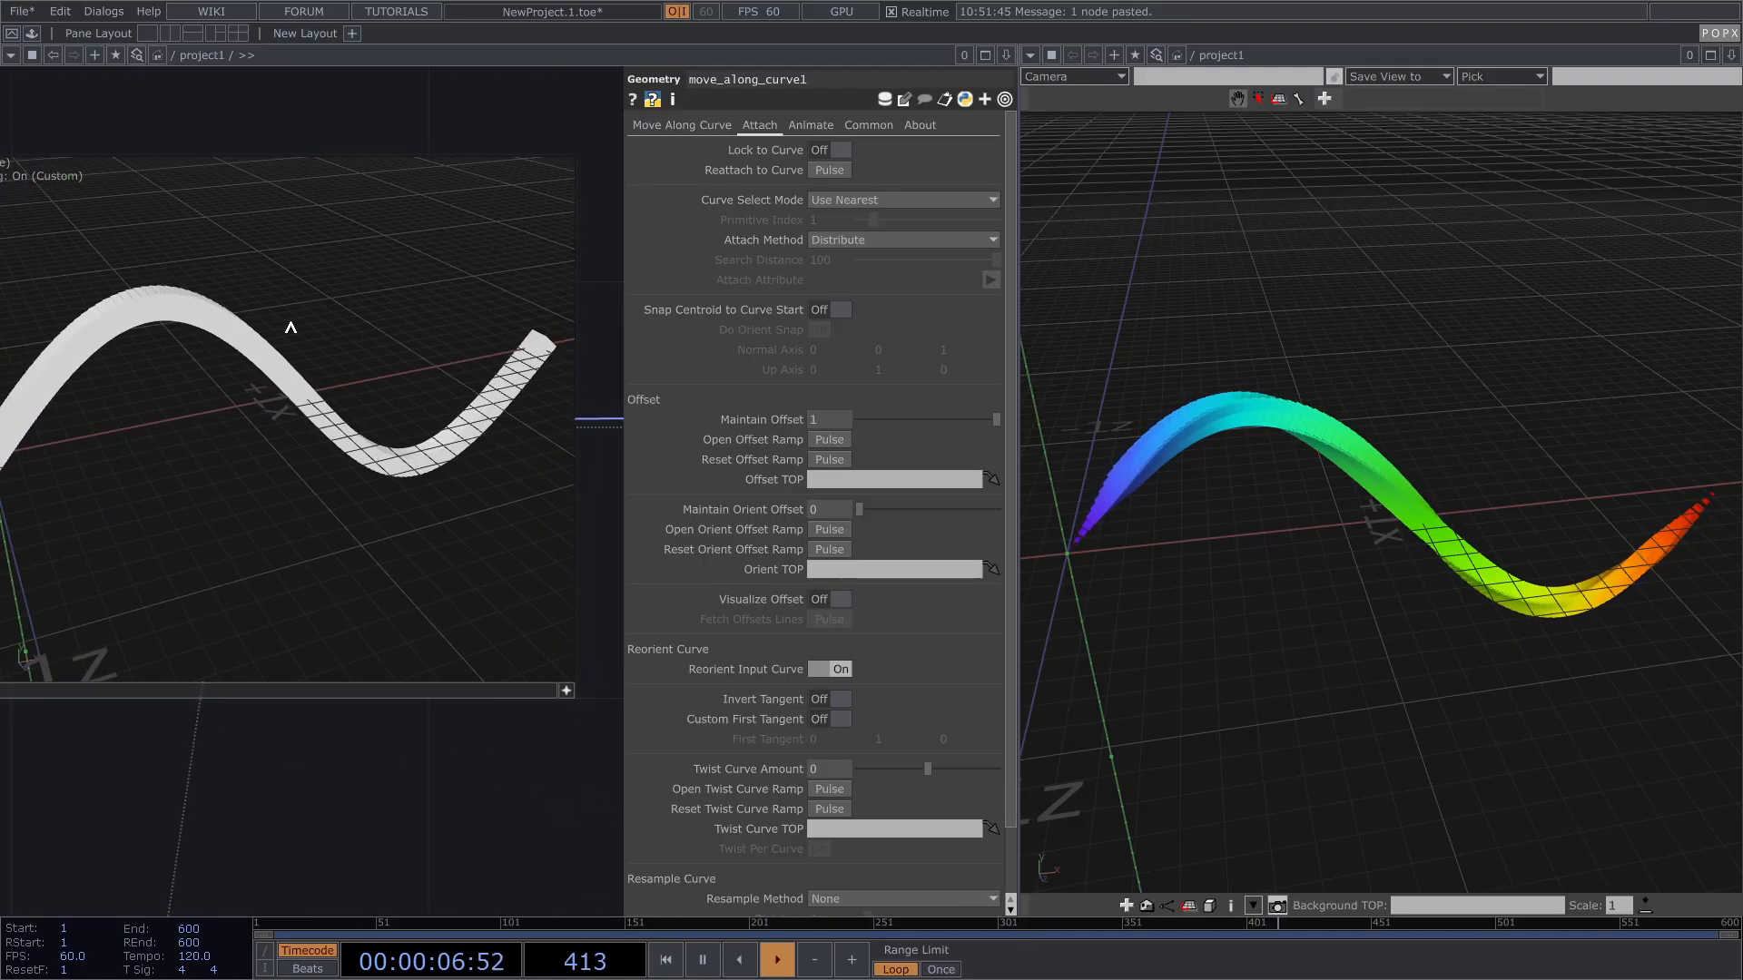
{"action": "left_click", "coordinate": [563, 687]}
{"action": "scroll", "coordinate": [474, 633], "scroll_direction": "down", "scroll_amount": 10}
{"action": "right_click_drag", "start_coordinate": [278, 524], "coordinate": [478, 613]}
{"action": "scroll", "coordinate": [463, 636], "scroll_direction": "up", "scroll_amount": 8}
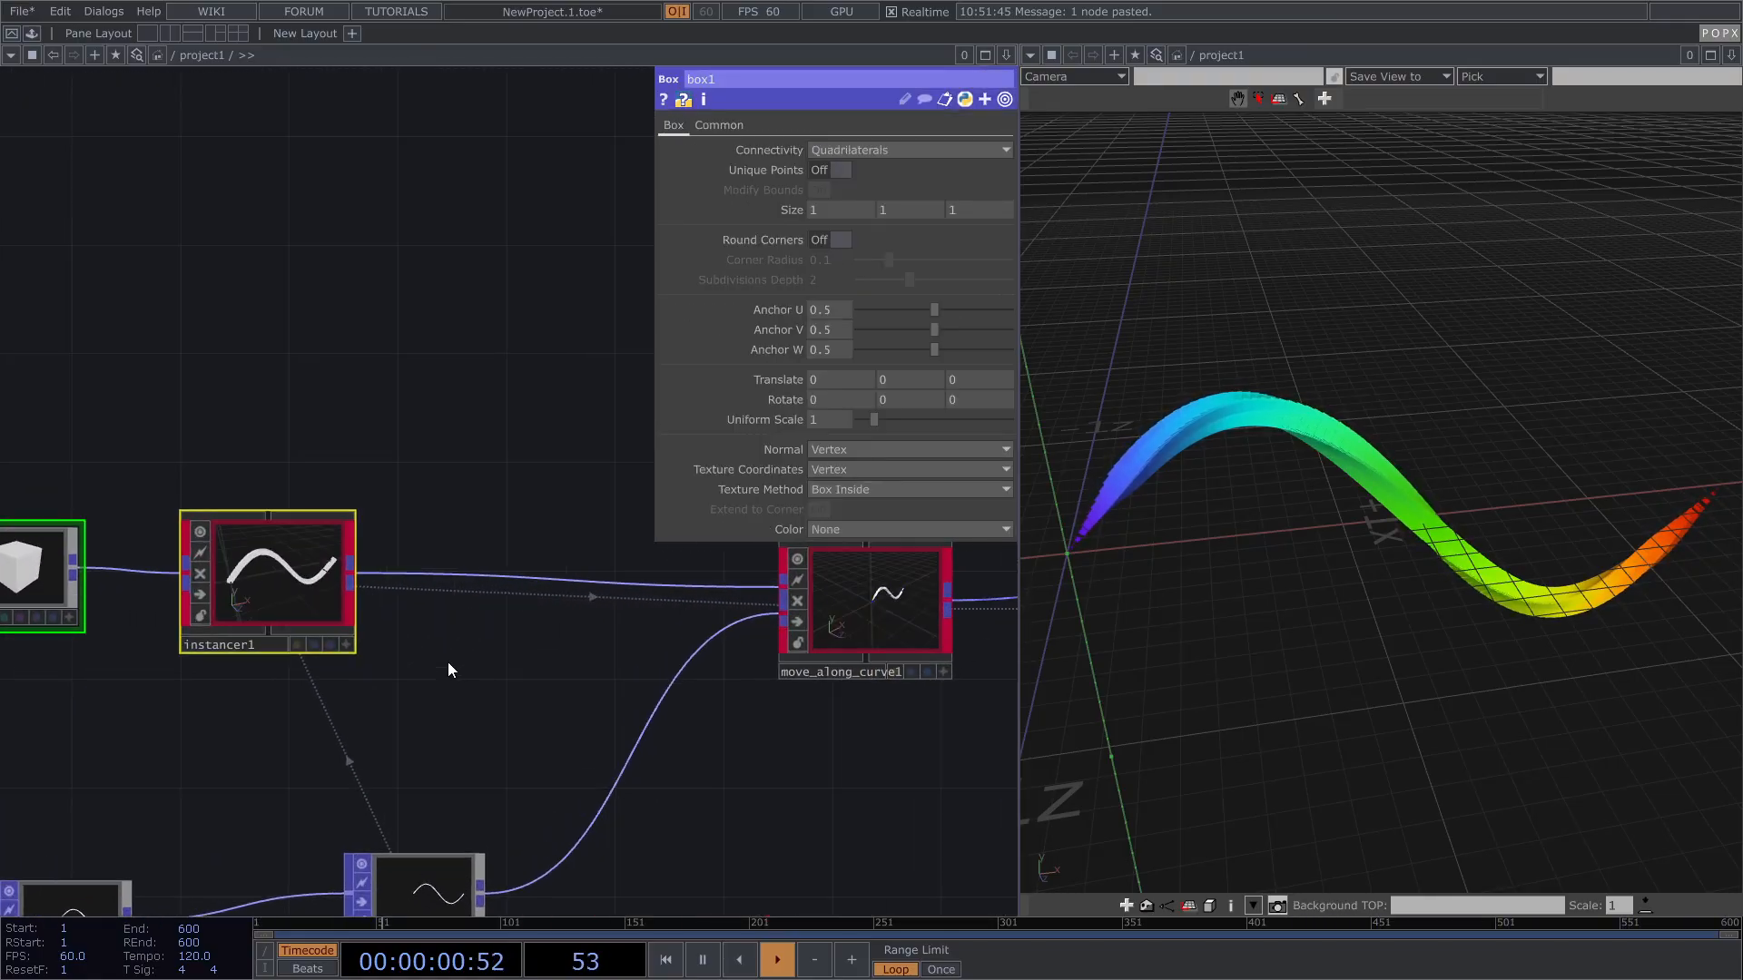
Step: Insert a POPX Randomize (randomize1) between instancer1 and move_along_curve1
{"action": "key", "text": "Tab"}
{"action": "left_click", "coordinate": [389, 578]}
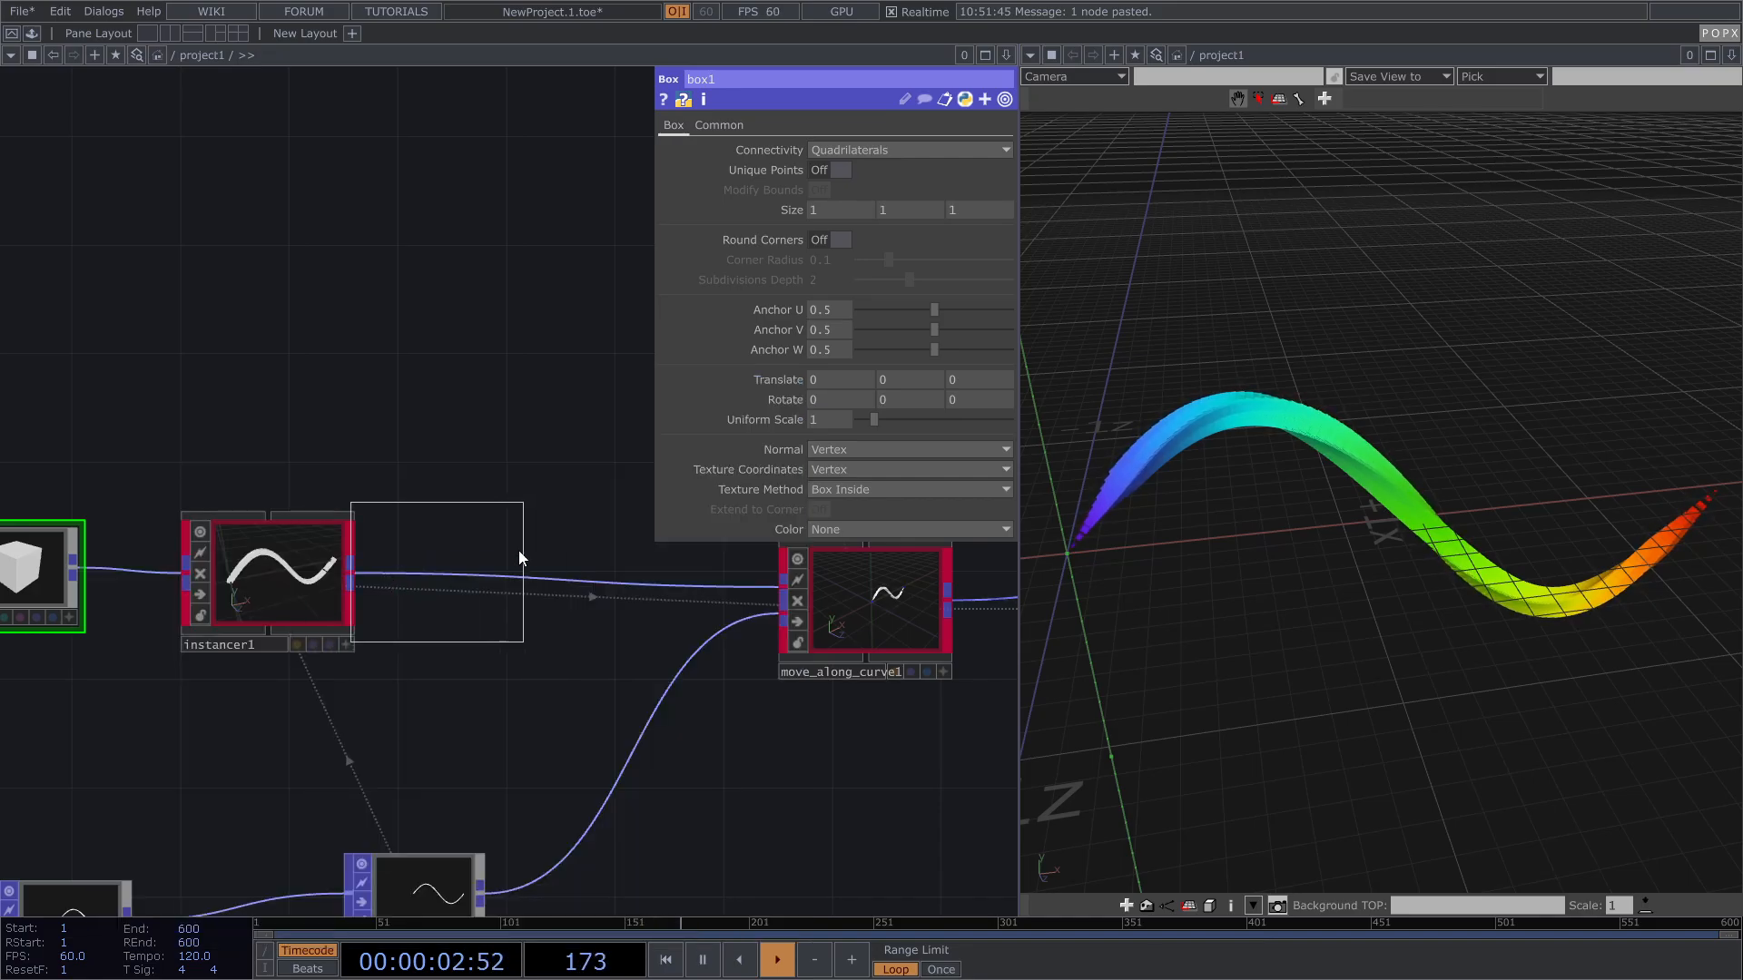
{"action": "left_click", "coordinate": [527, 557]}
{"action": "scroll", "coordinate": [399, 577], "scroll_direction": "up", "scroll_amount": 3}
{"action": "scroll", "coordinate": [390, 576], "scroll_direction": "up", "scroll_amount": 3}
{"action": "left_click_drag", "start_coordinate": [309, 584], "coordinate": [499, 527]}
{"action": "left_click_drag", "start_coordinate": [455, 442], "coordinate": [275, 466]}
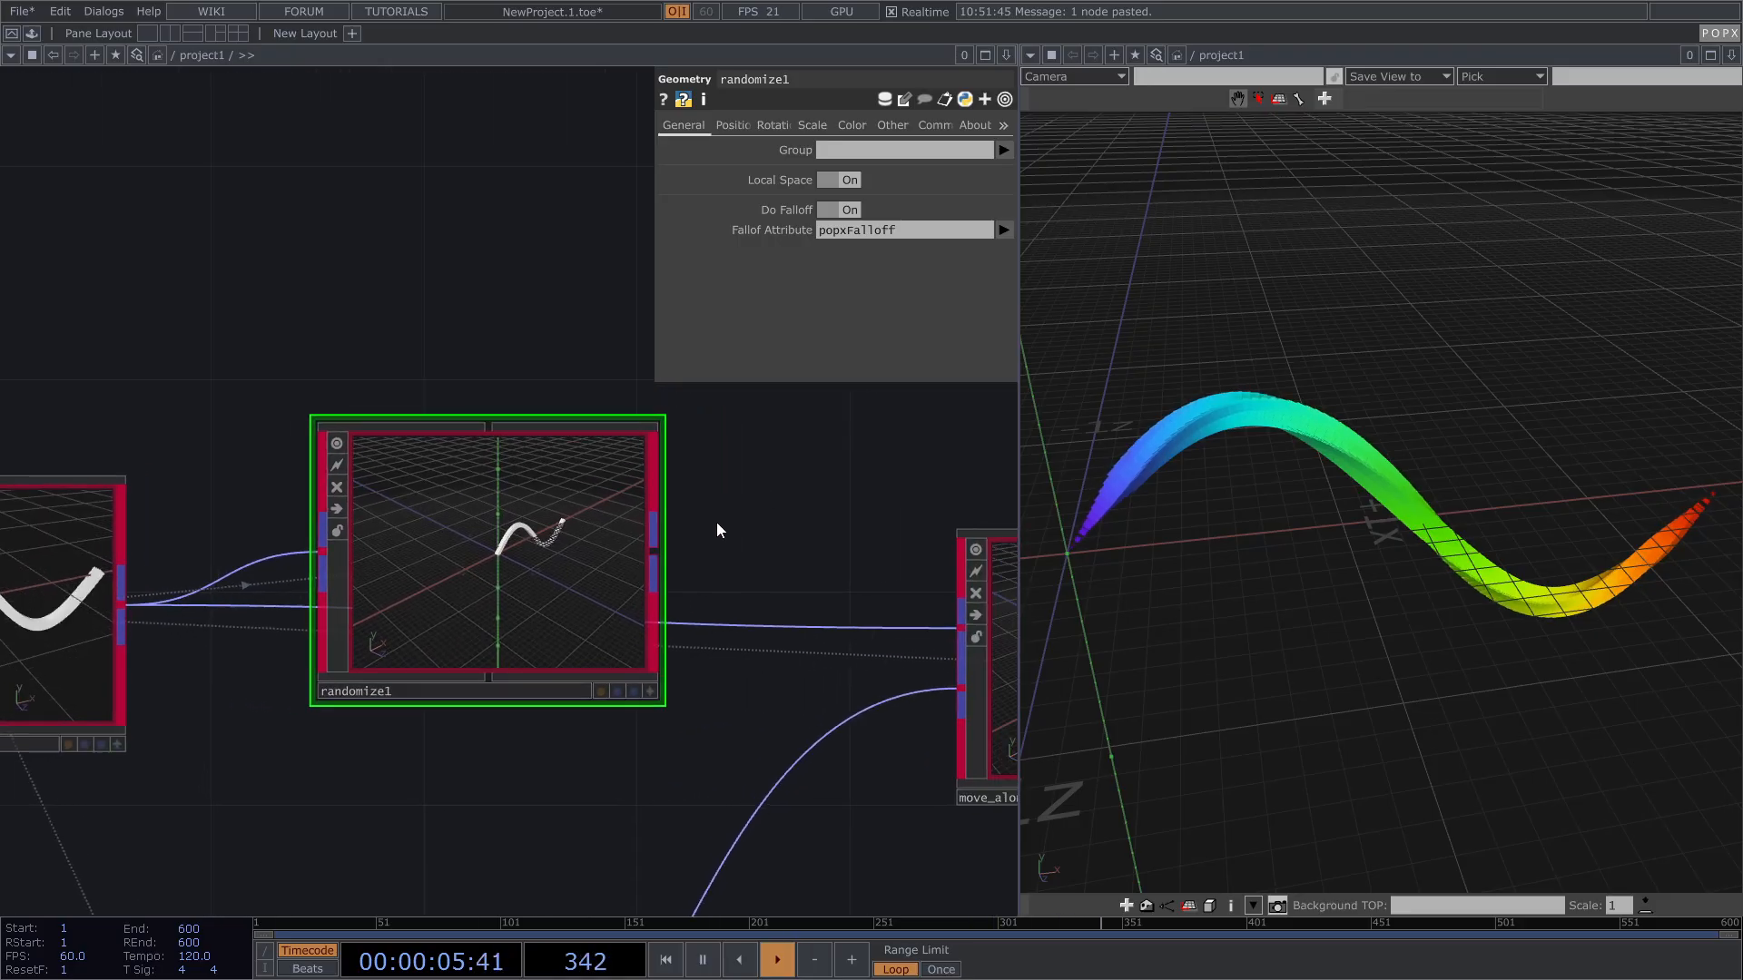
{"action": "left_click_drag", "start_coordinate": [659, 551], "coordinate": [706, 626]}
{"action": "left_click_drag", "start_coordinate": [521, 592], "coordinate": [513, 638]}
{"action": "left_click_drag", "start_coordinate": [779, 586], "coordinate": [584, 467]}
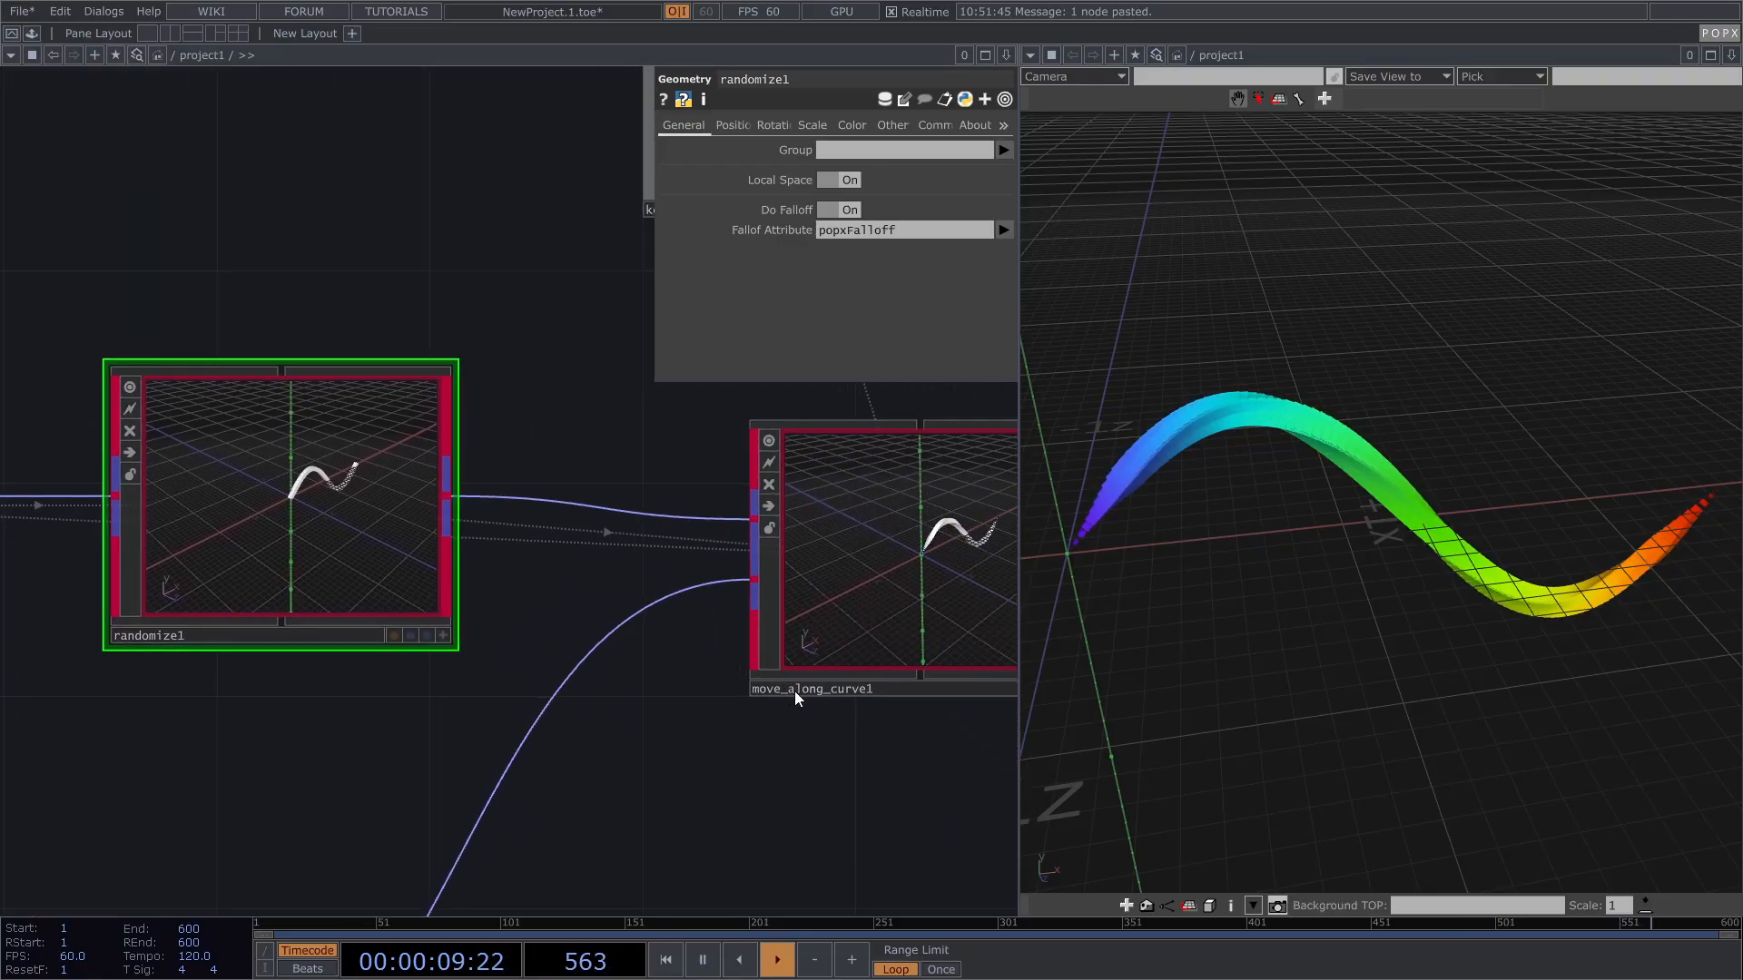
Step: Enable Randomize Position with Min -0.1, -0.1, -0.1 and Max 0.1, 0.1, 0.1
{"action": "left_click", "coordinate": [732, 125]}
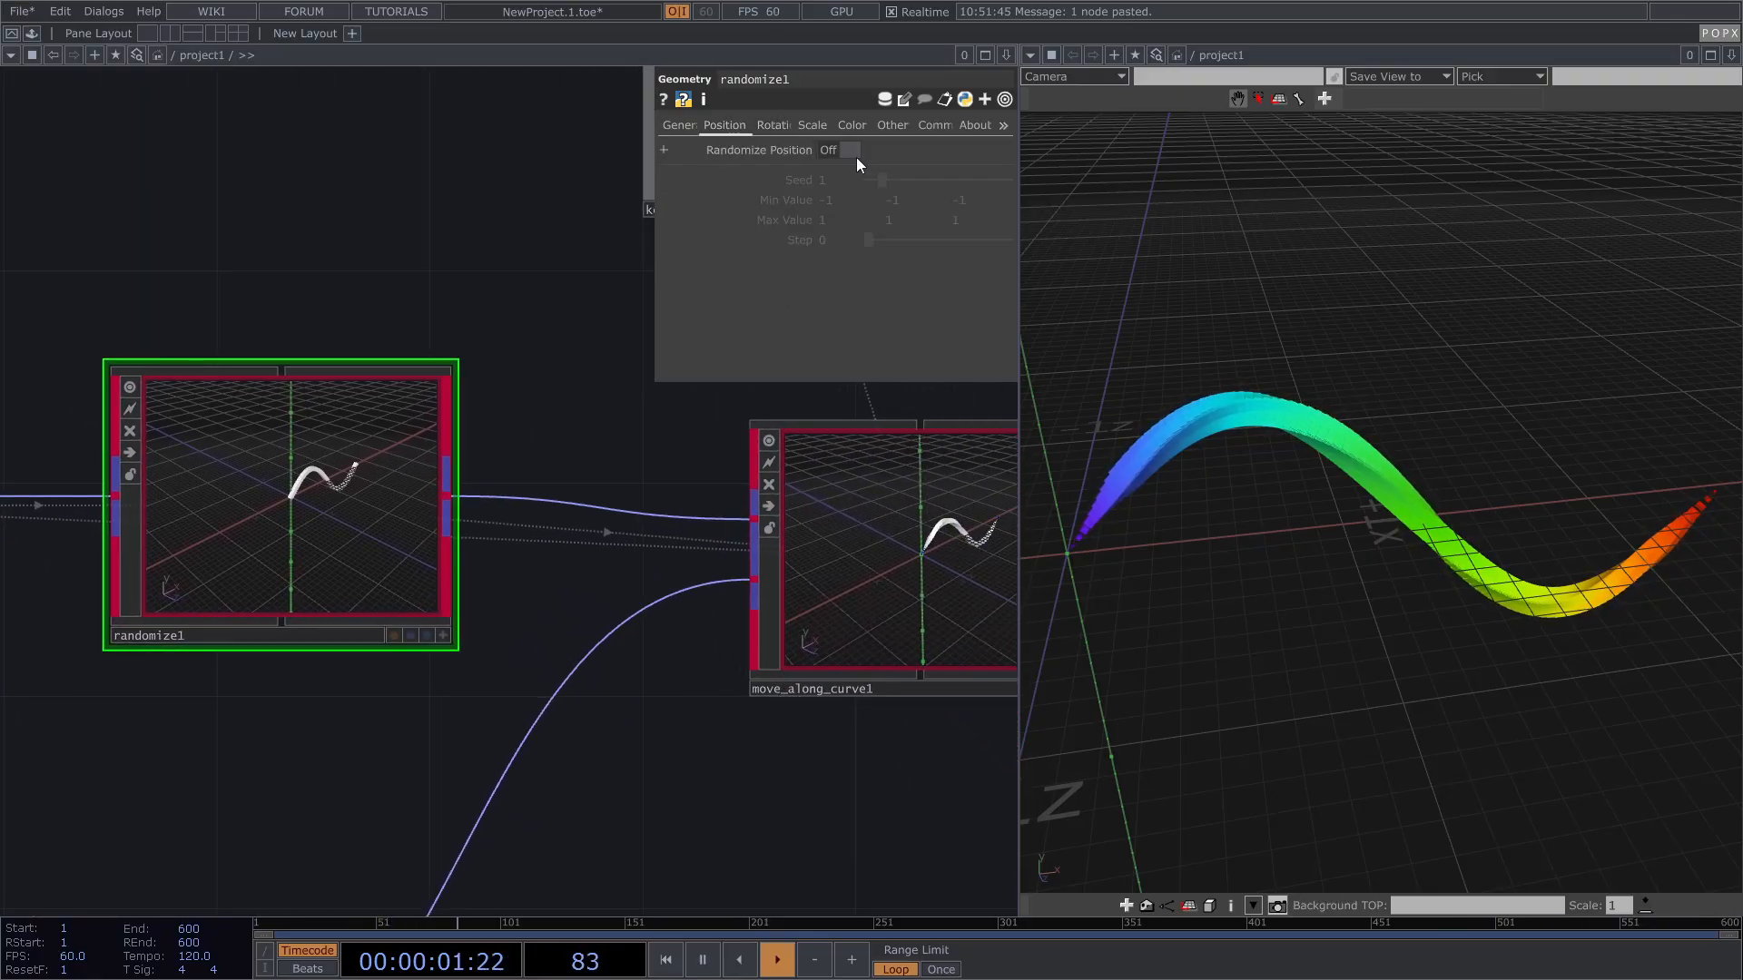
{"action": "left_click", "coordinate": [847, 150]}
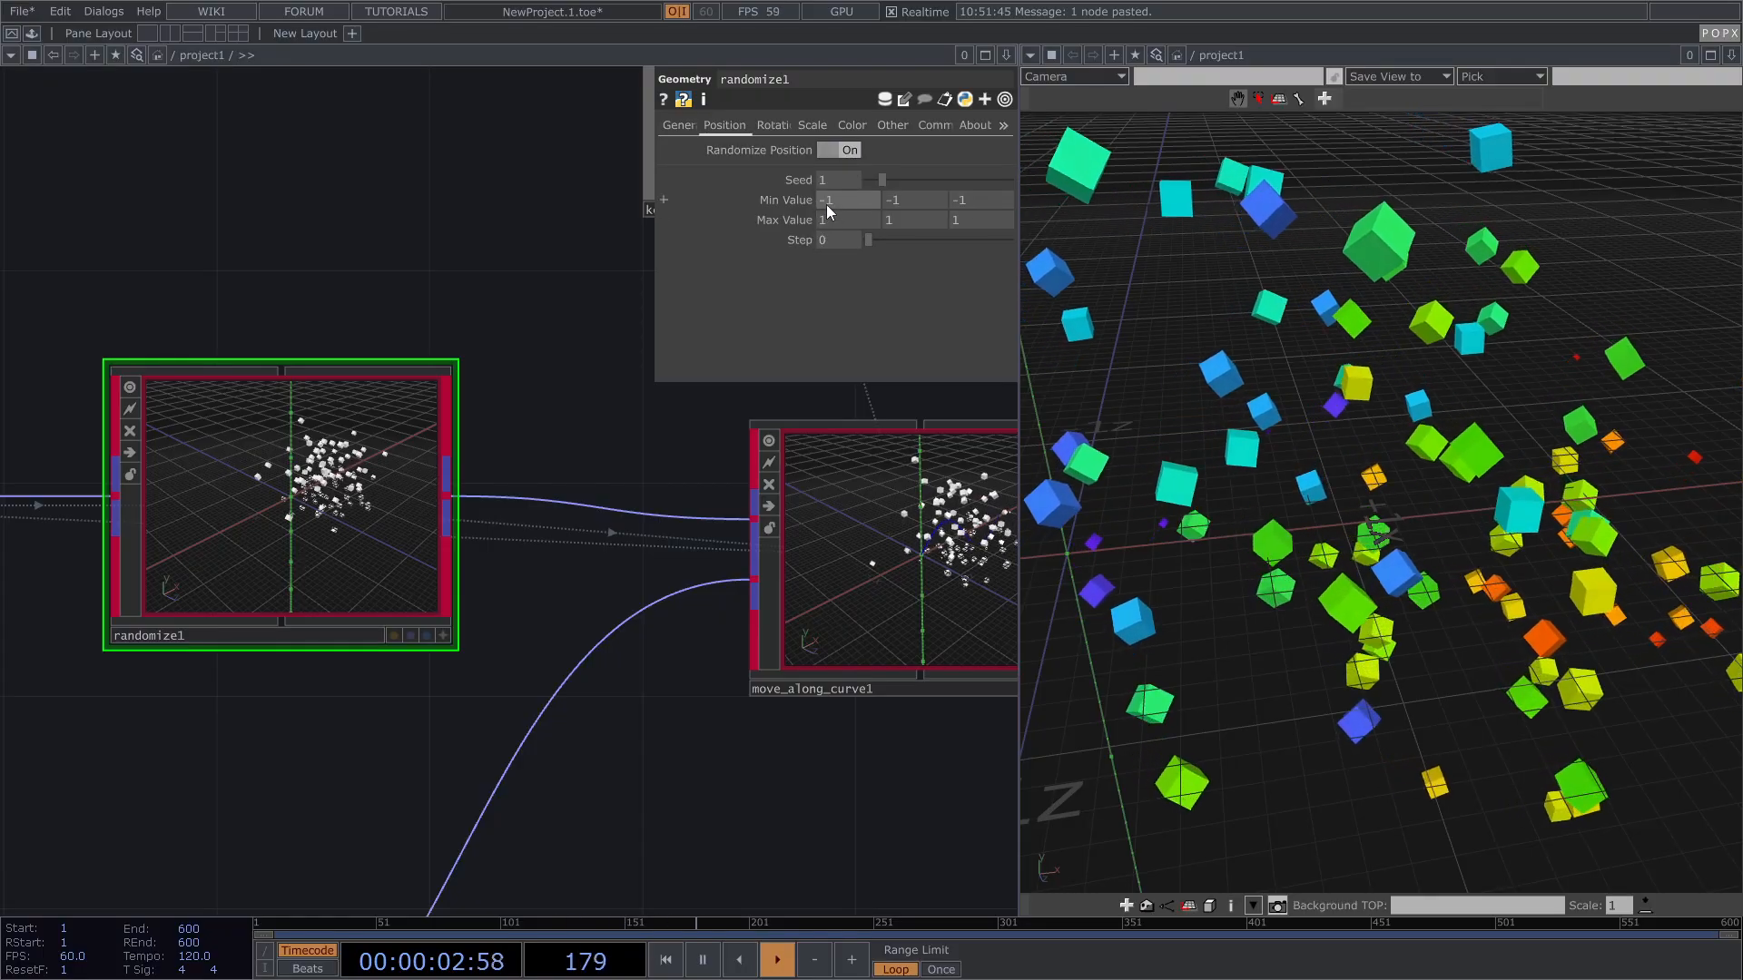
{"action": "type", "text": "-0.1"}
{"action": "key", "text": "Tab"}
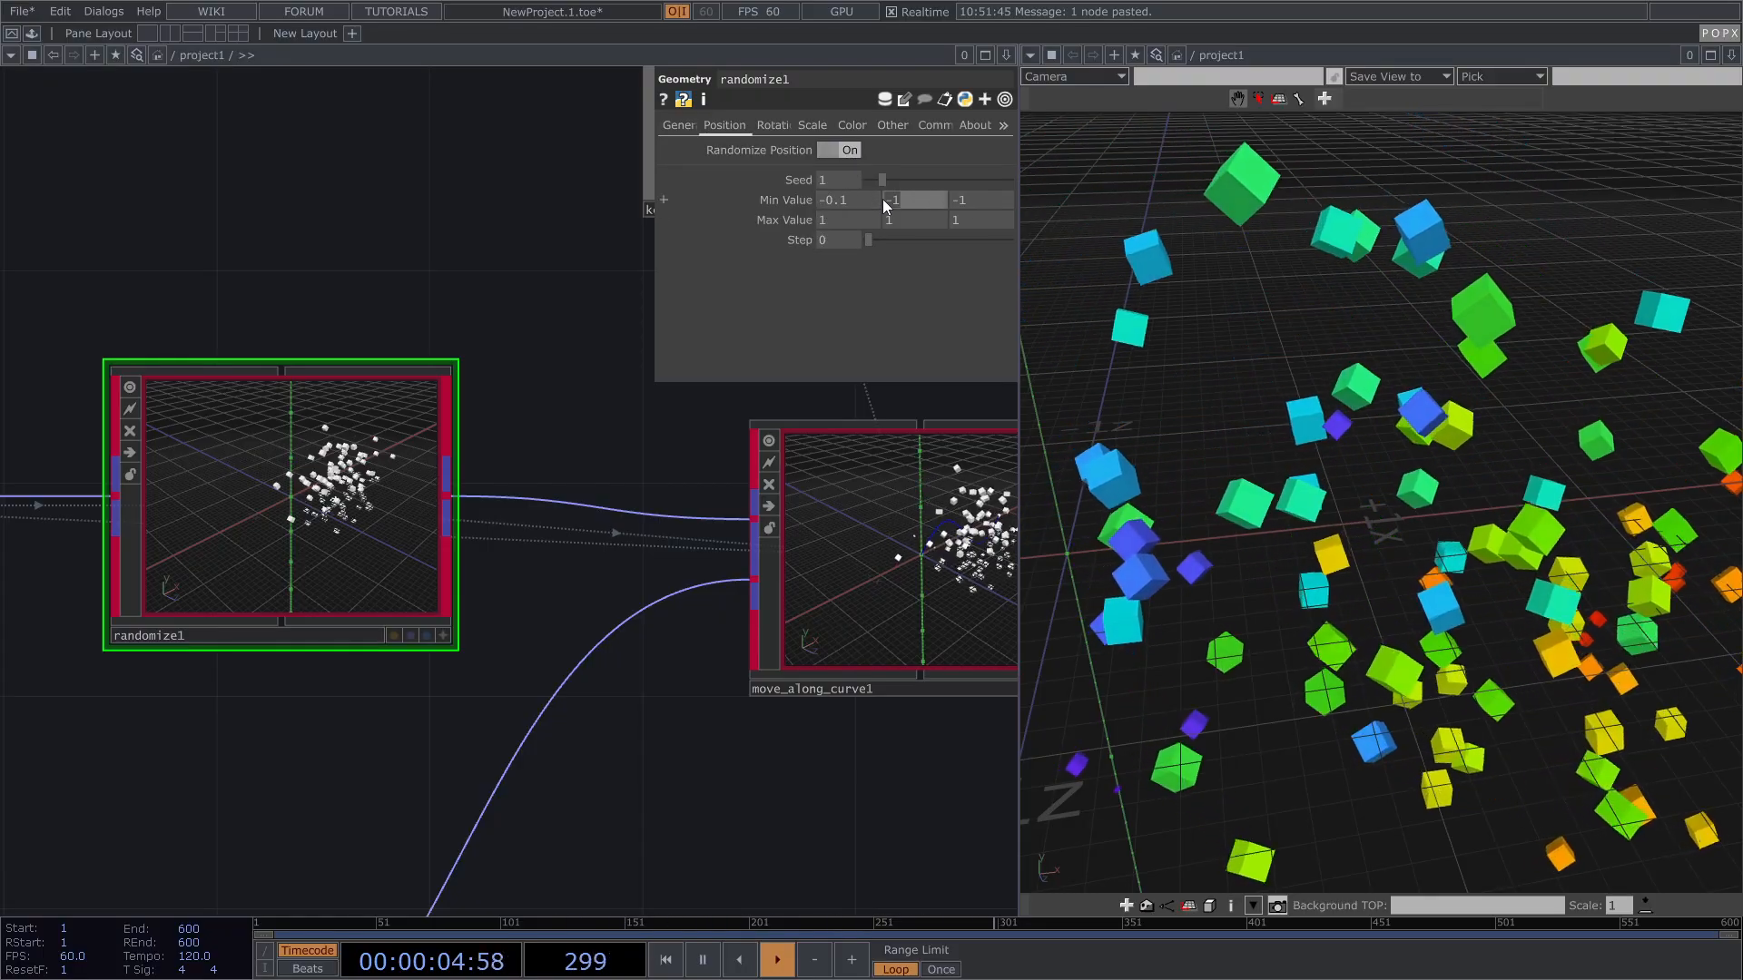
{"action": "type", "text": "-0.1"}
{"action": "key", "text": "Tab"}
{"action": "type", "text": "-"}
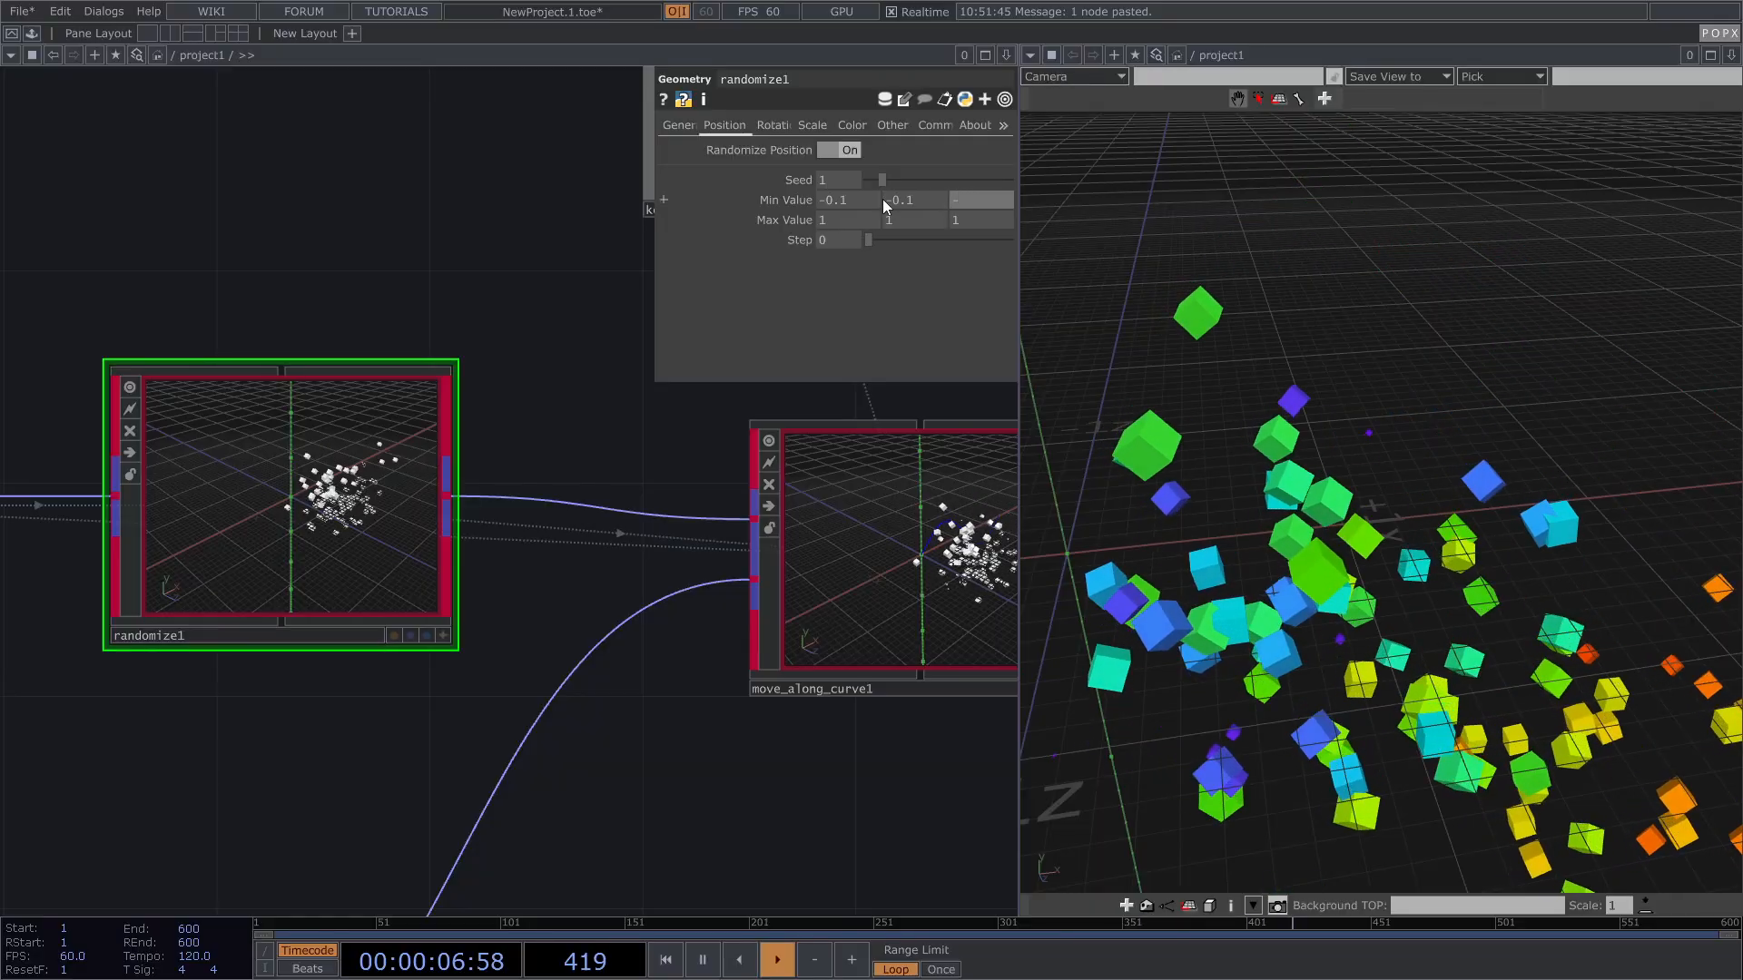
{"action": "type", "text": "0.1"}
{"action": "key", "text": "Tab"}
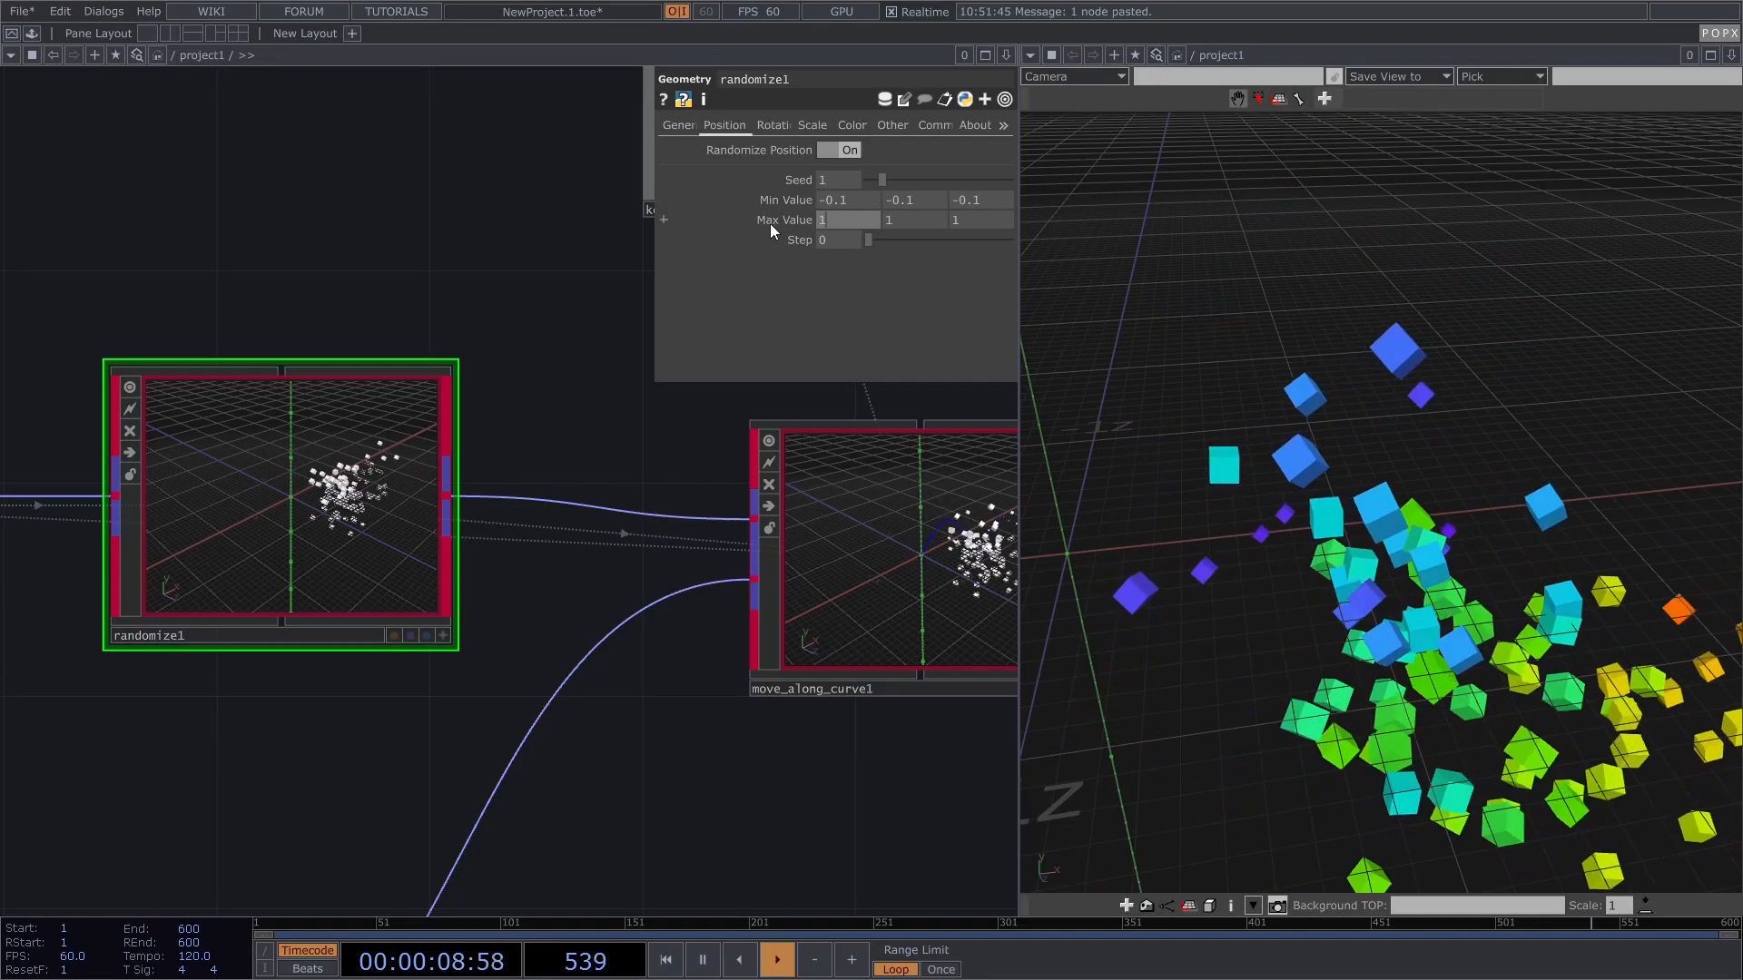
{"action": "type", "text": "0.1"}
{"action": "key", "text": "Tab"}
{"action": "type", "text": "0.1"}
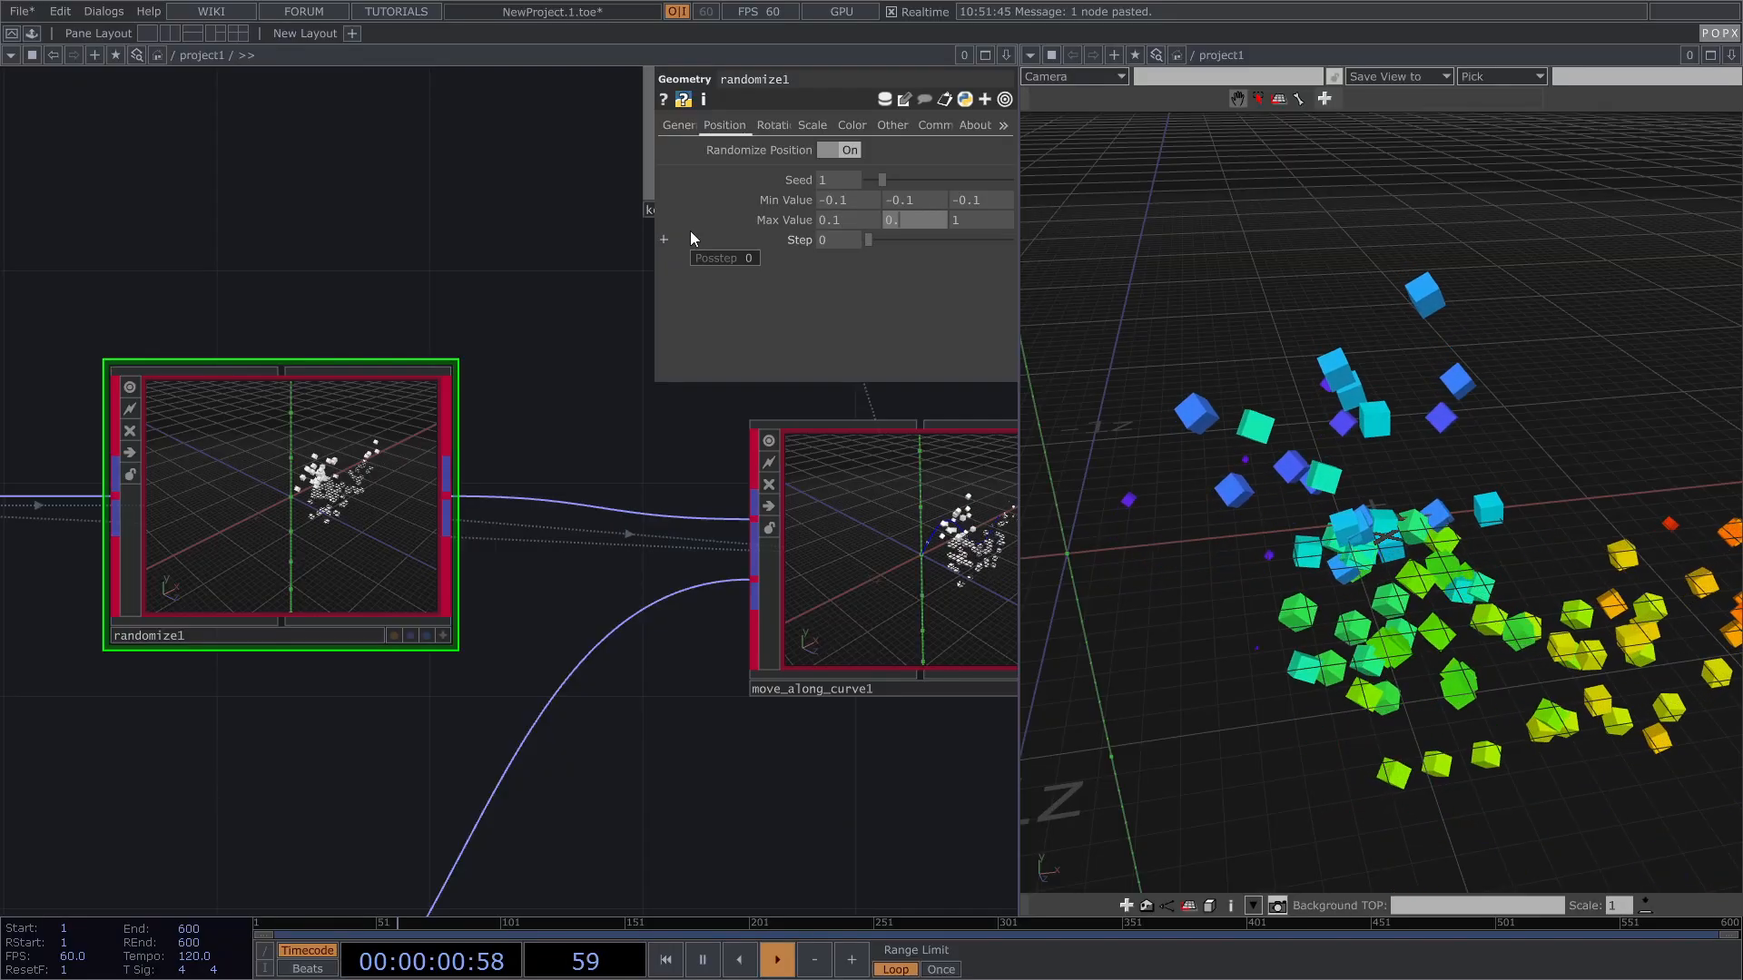
{"action": "key", "text": "Tab"}
{"action": "type", "text": "0.1"}
{"action": "key", "text": "Return"}
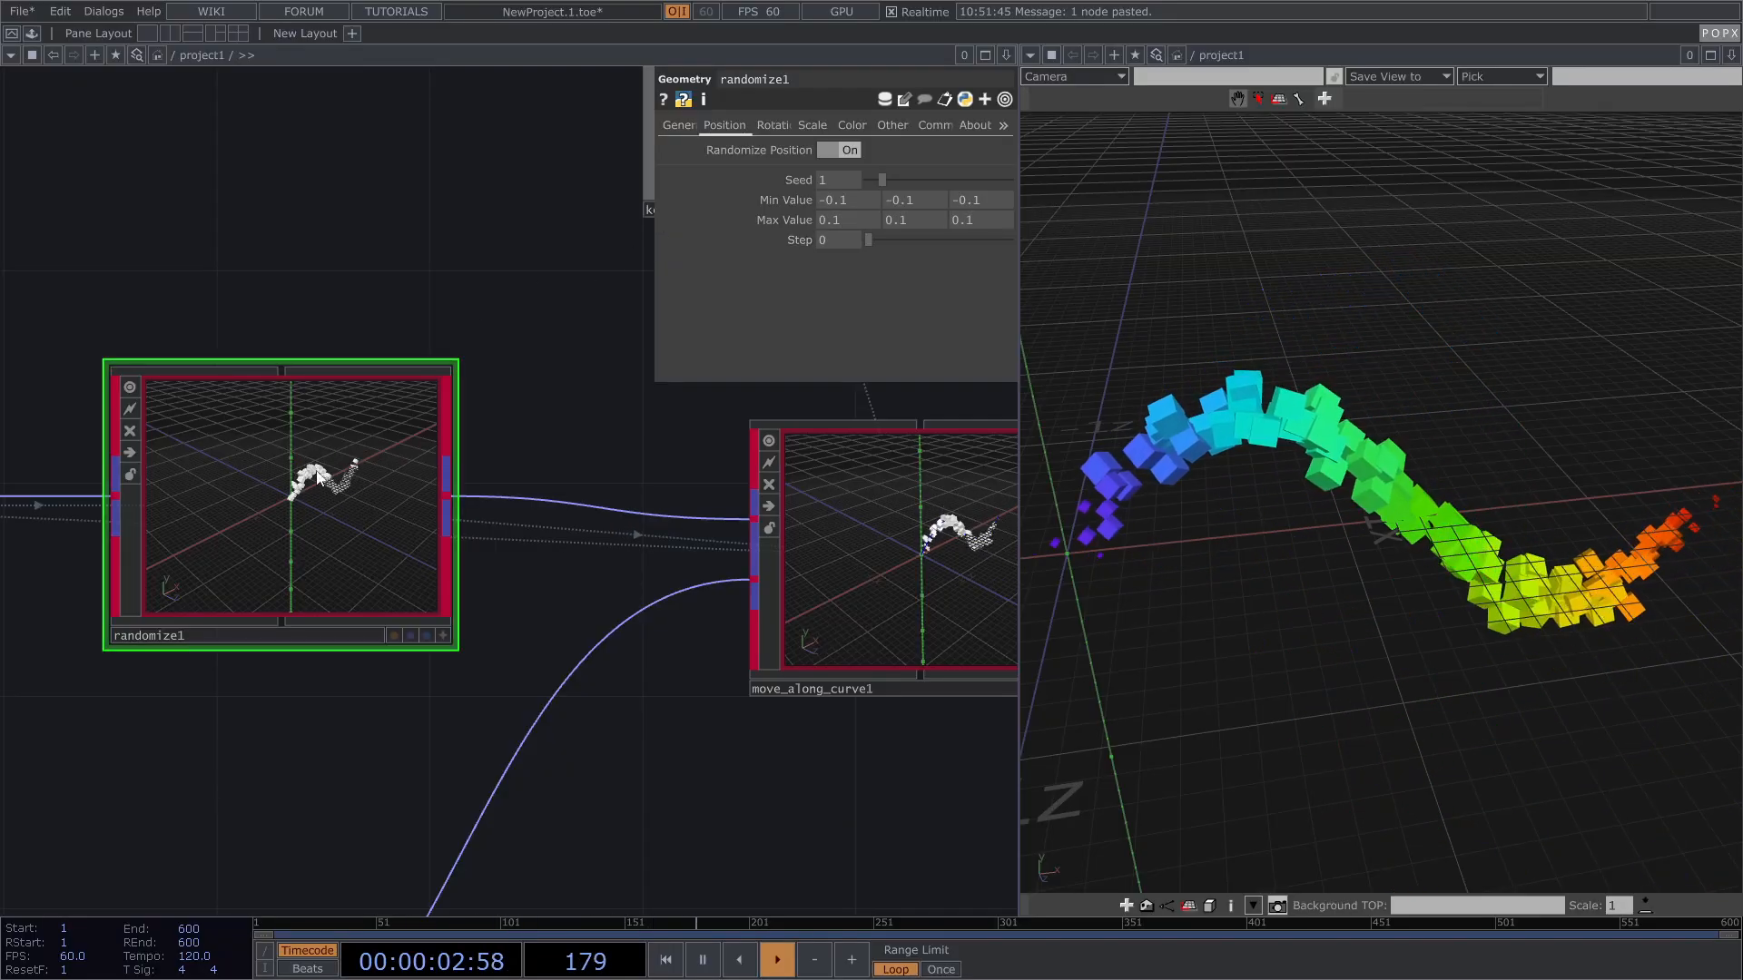
Step: Set move_along_curve1's Maintain Offset to 1 and Attach Method to Nearest Point
{"action": "scroll", "coordinate": [660, 517], "scroll_direction": "down", "scroll_amount": 3}
{"action": "left_click", "coordinate": [660, 517]}
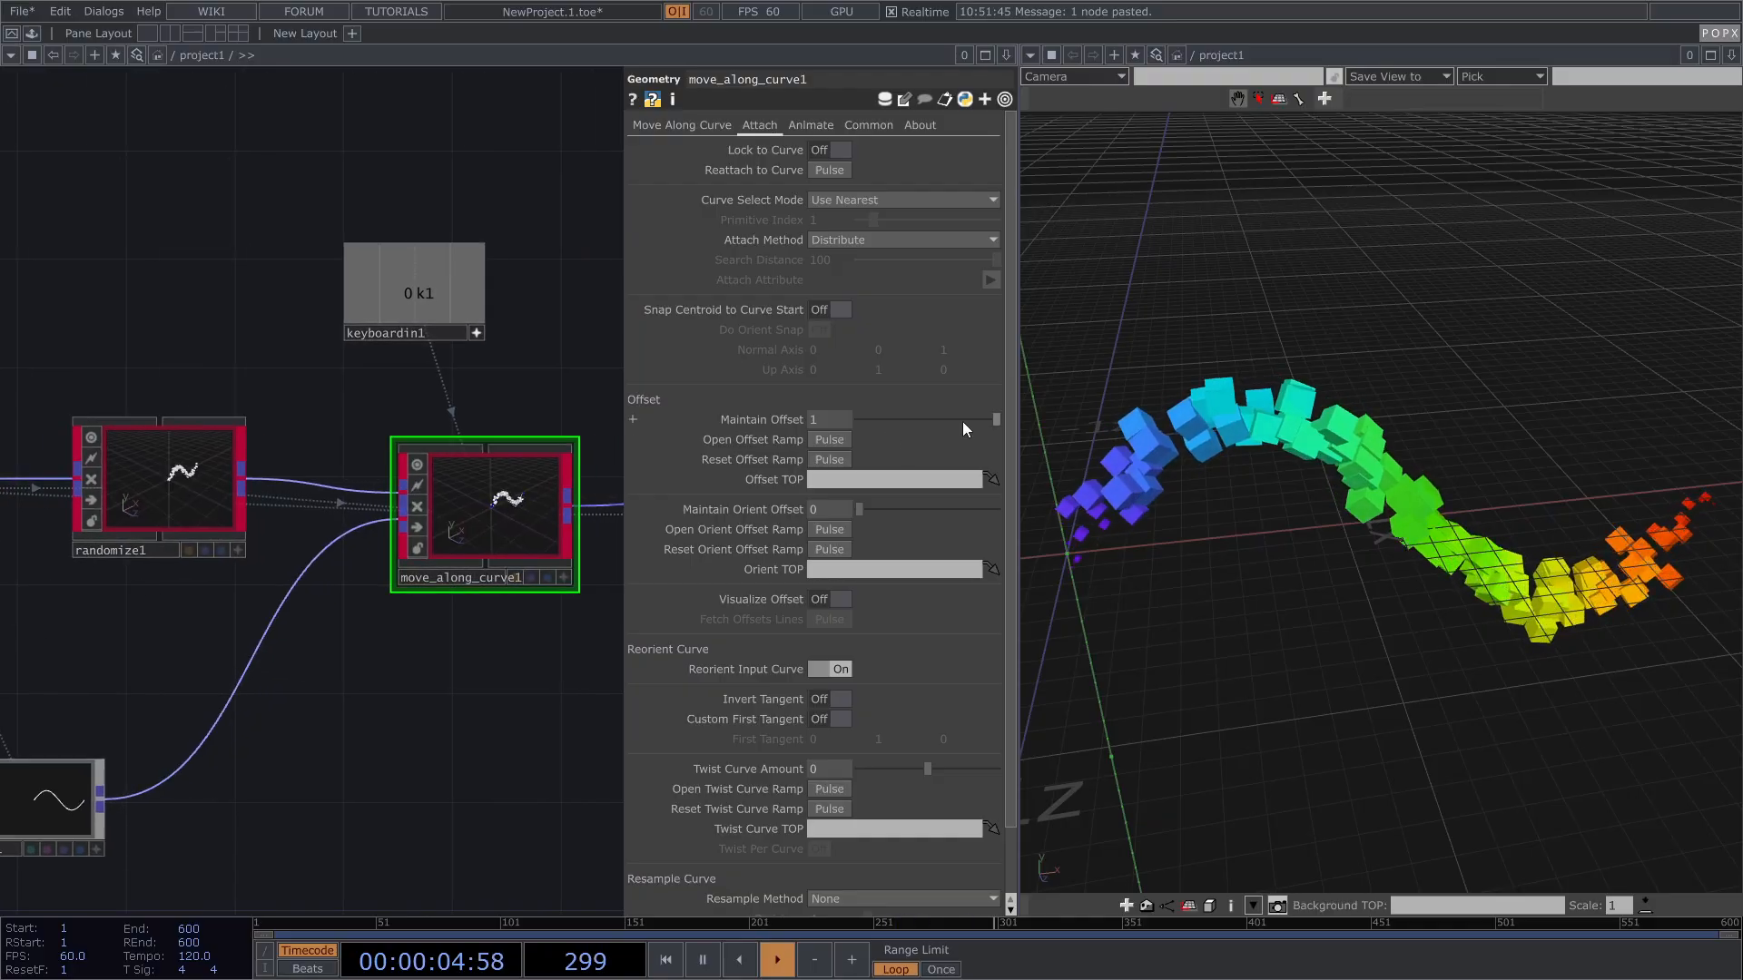
{"action": "left_click_drag", "start_coordinate": [968, 420], "coordinate": [999, 419]}
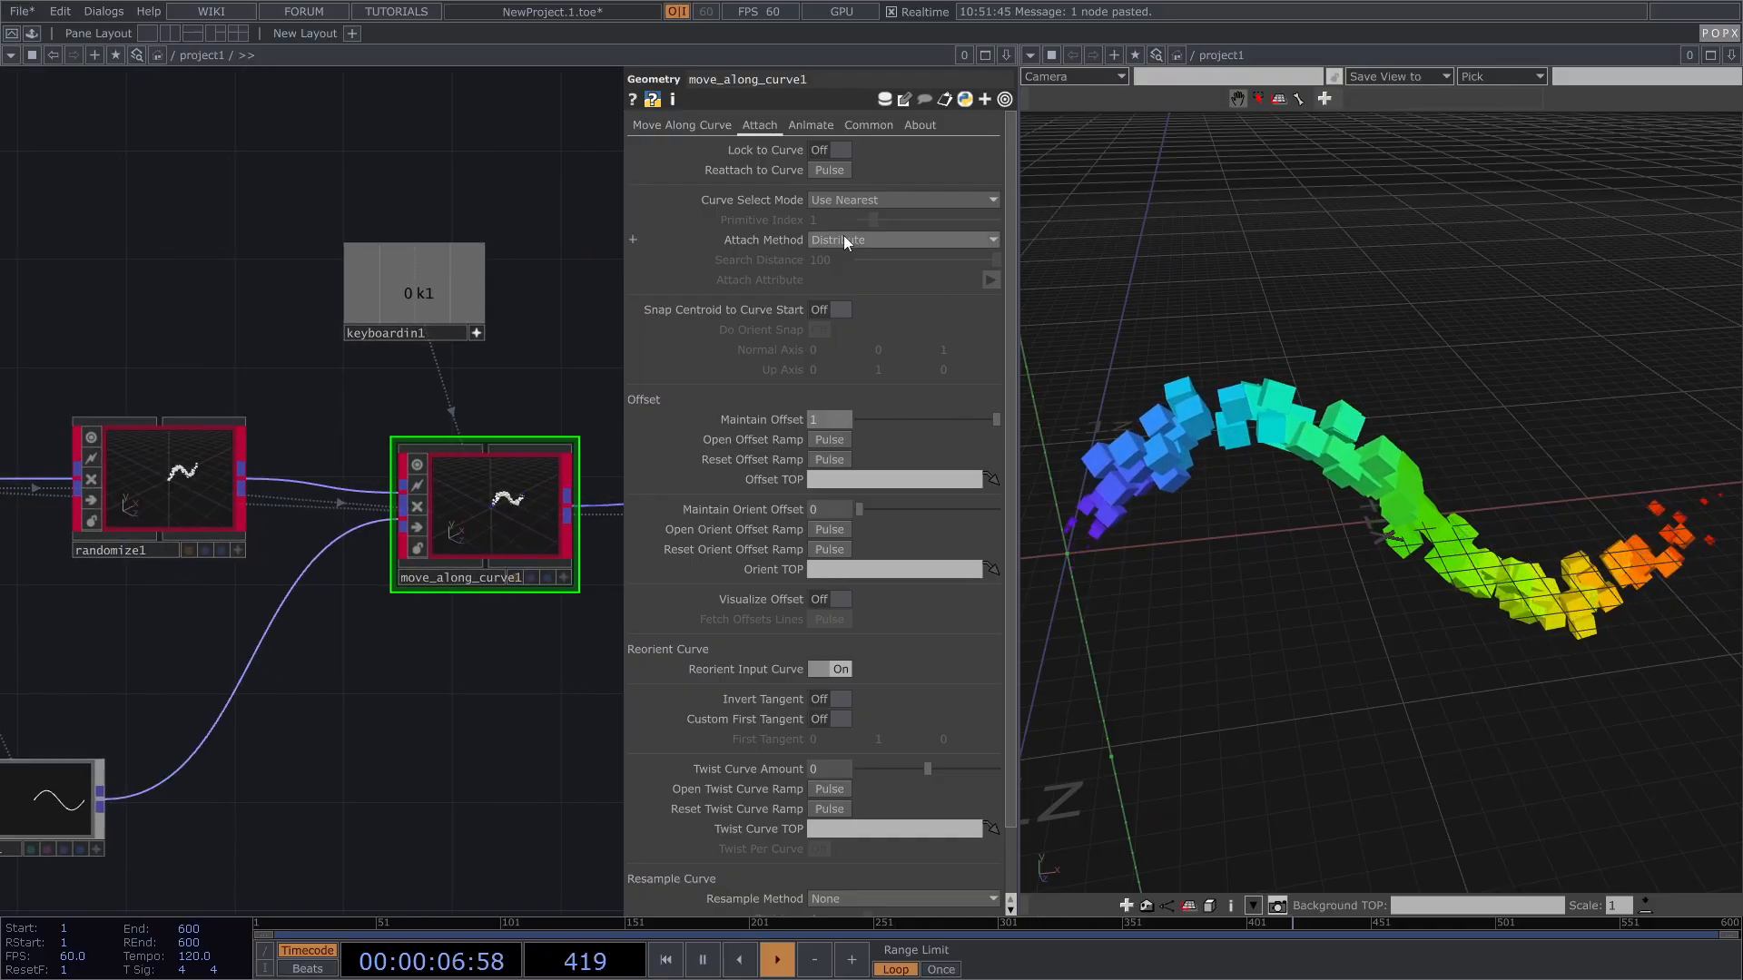
{"action": "left_click", "coordinate": [849, 239]}
{"action": "left_click", "coordinate": [863, 259]}
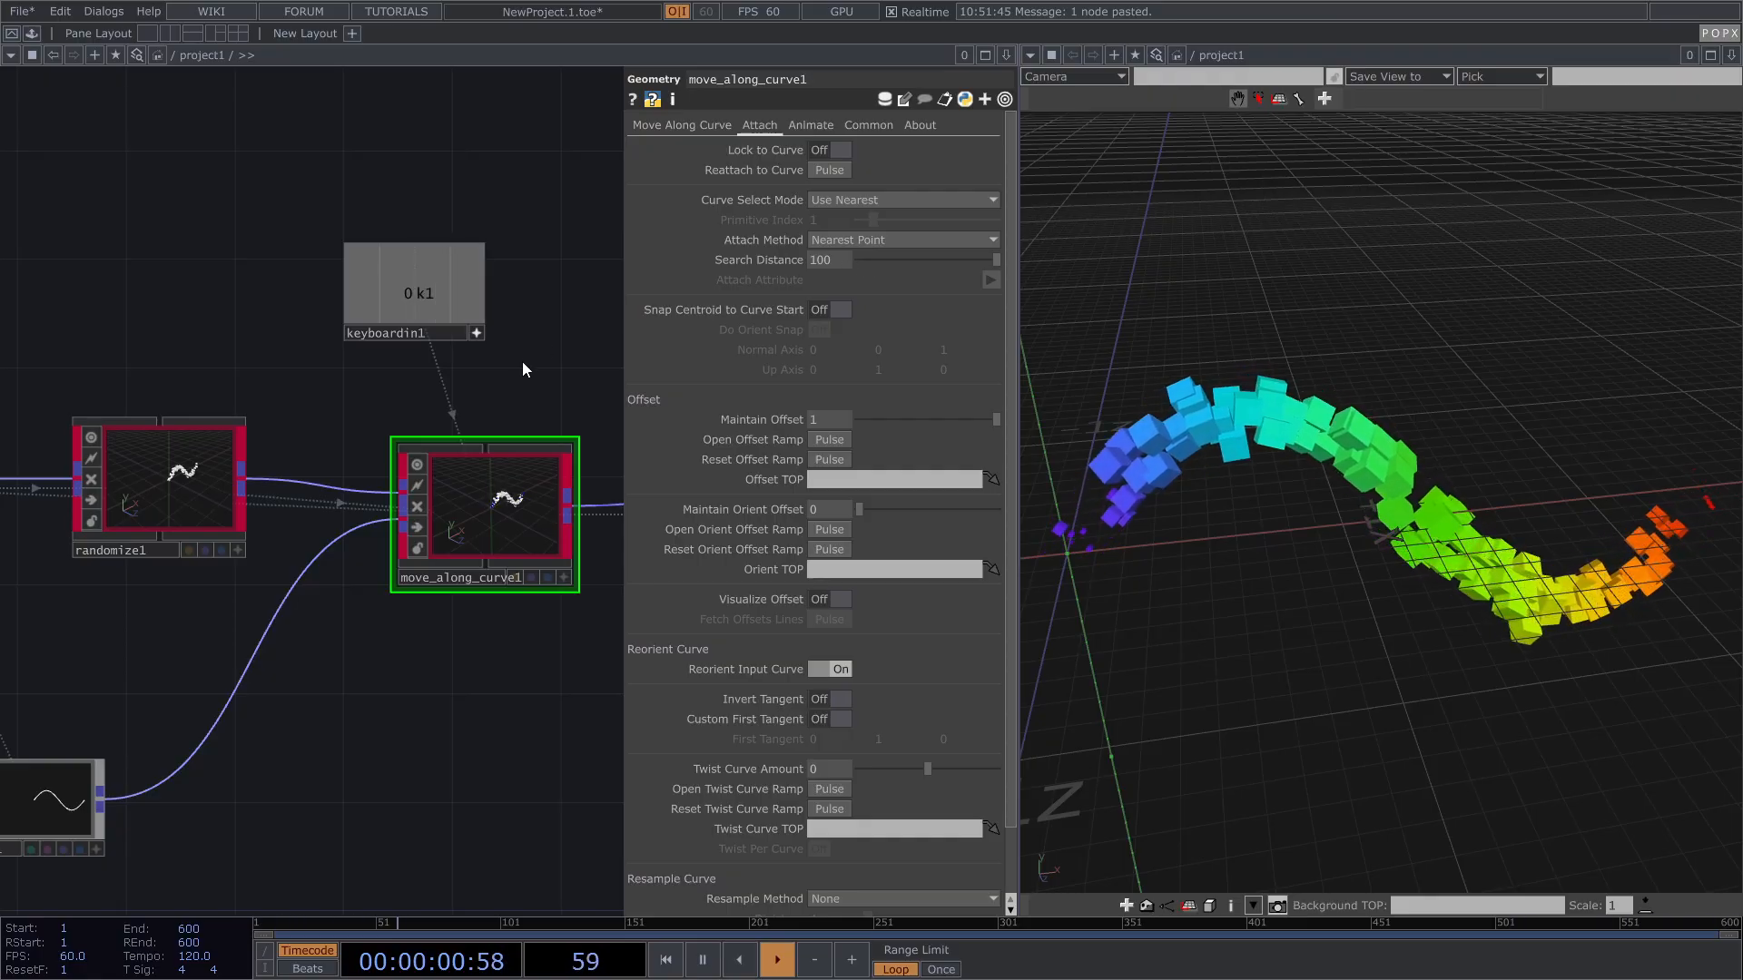
Step: Widen randomize1's position range to ±0.2 and pan the 3D view to check the scatter
{"action": "left_click", "coordinate": [214, 461]}
{"action": "left_click_drag", "start_coordinate": [760, 199], "coordinate": [788, 241]}
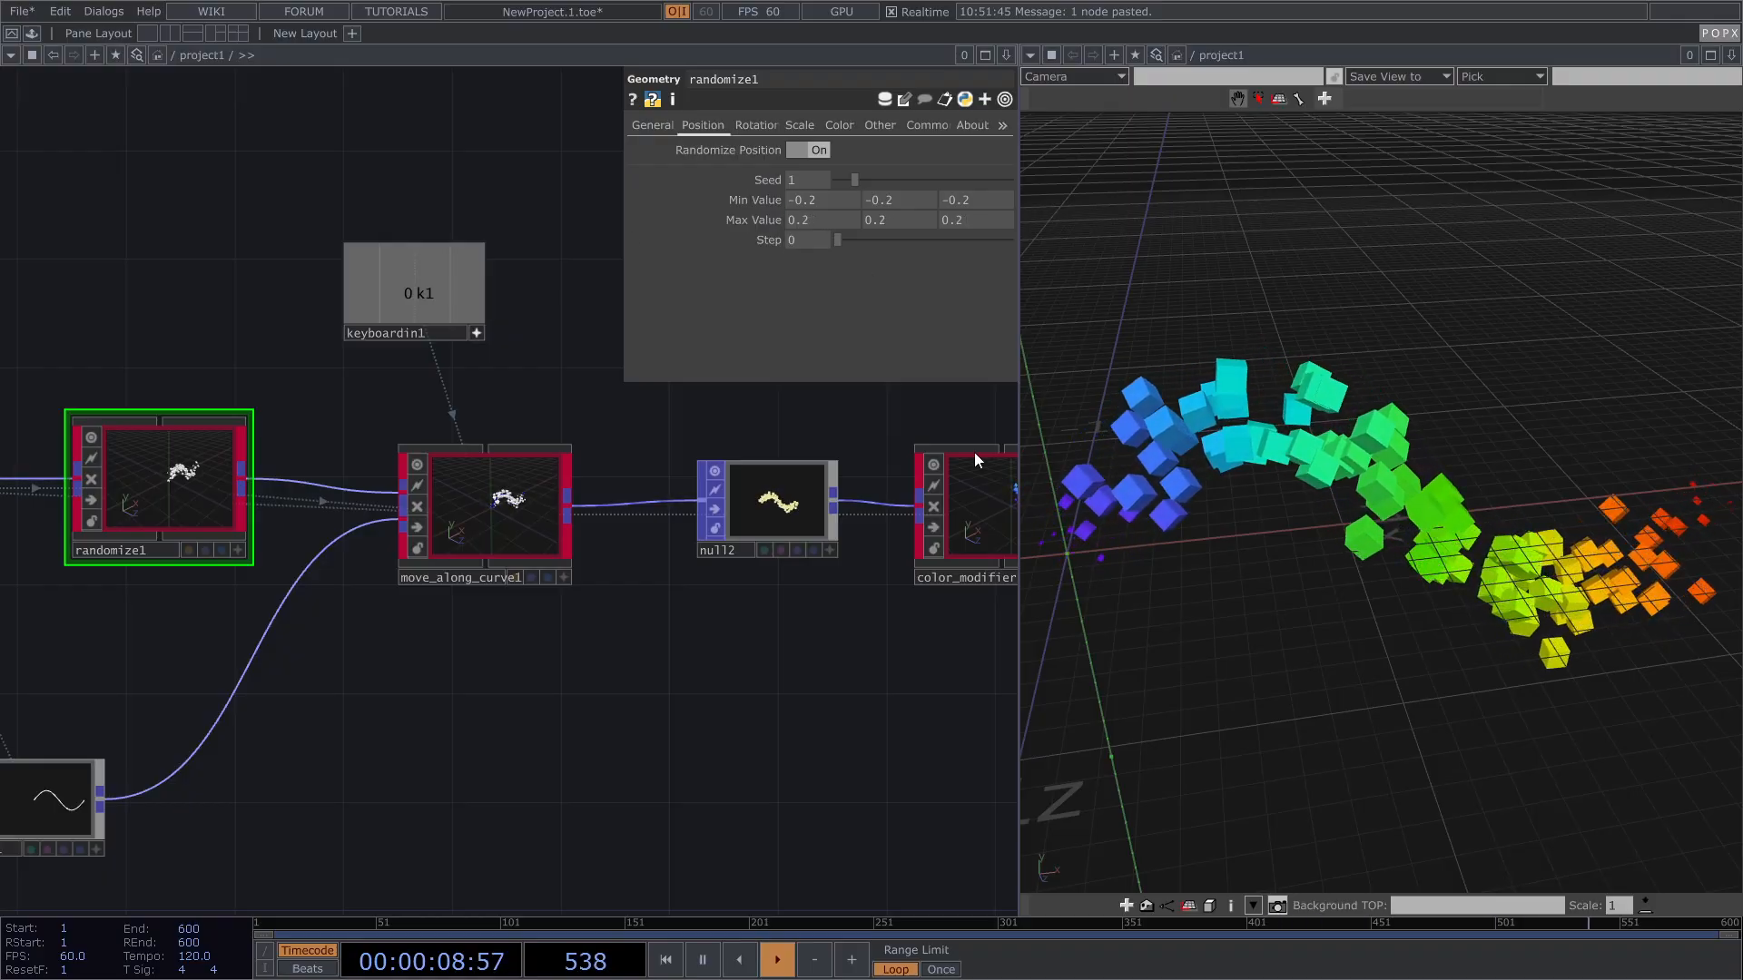
{"action": "right_click_drag", "start_coordinate": [1412, 495], "coordinate": [1477, 464]}
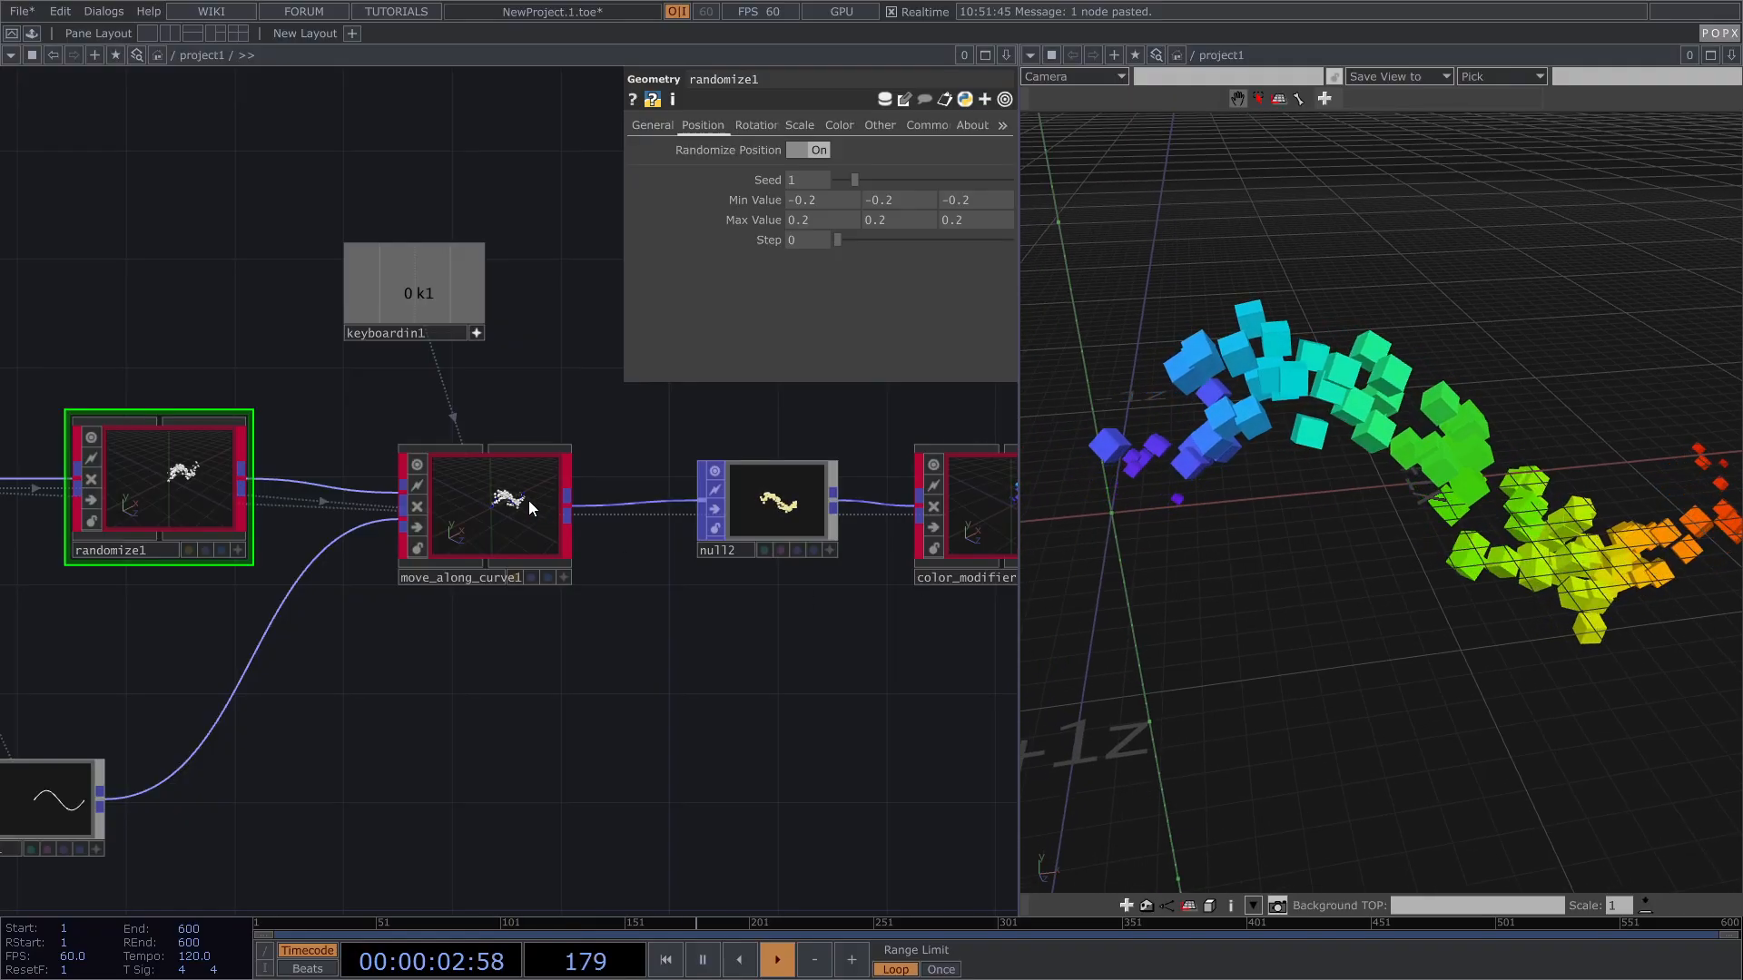
{"action": "scroll", "coordinate": [531, 499], "scroll_direction": "up", "scroll_amount": 5}
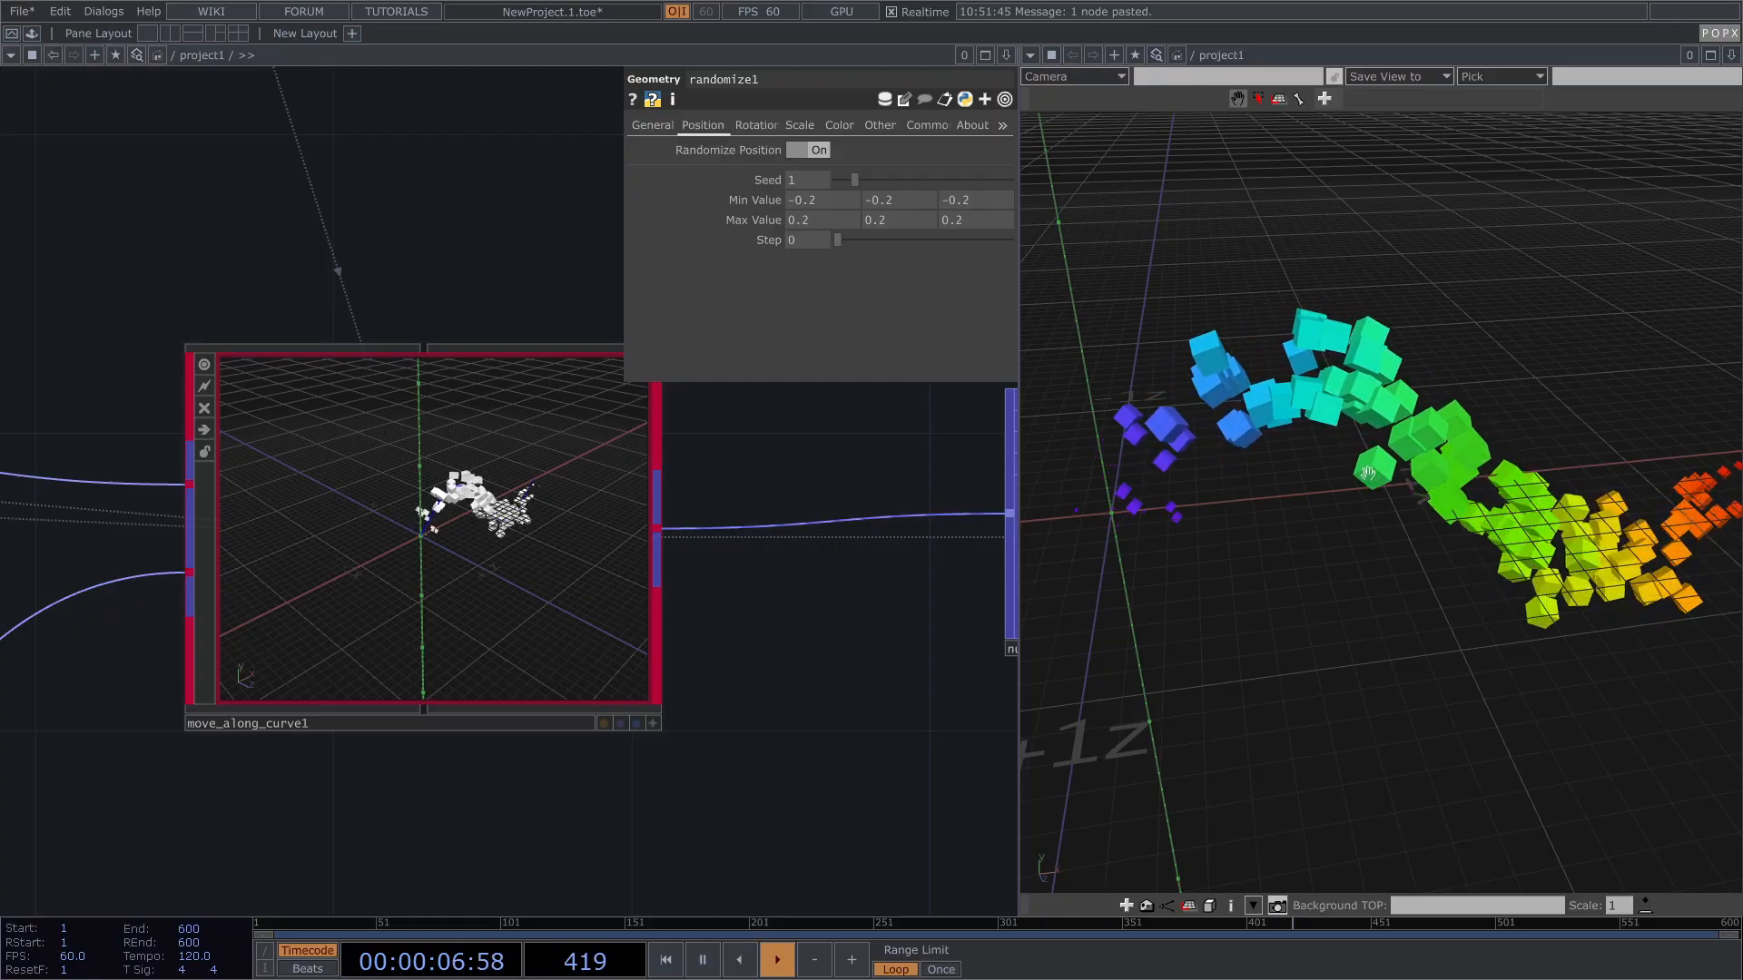
{"action": "right_click_drag", "start_coordinate": [1369, 473], "coordinate": [1342, 482]}
{"action": "scroll", "coordinate": [1316, 498], "scroll_direction": "down", "scroll_amount": 1}
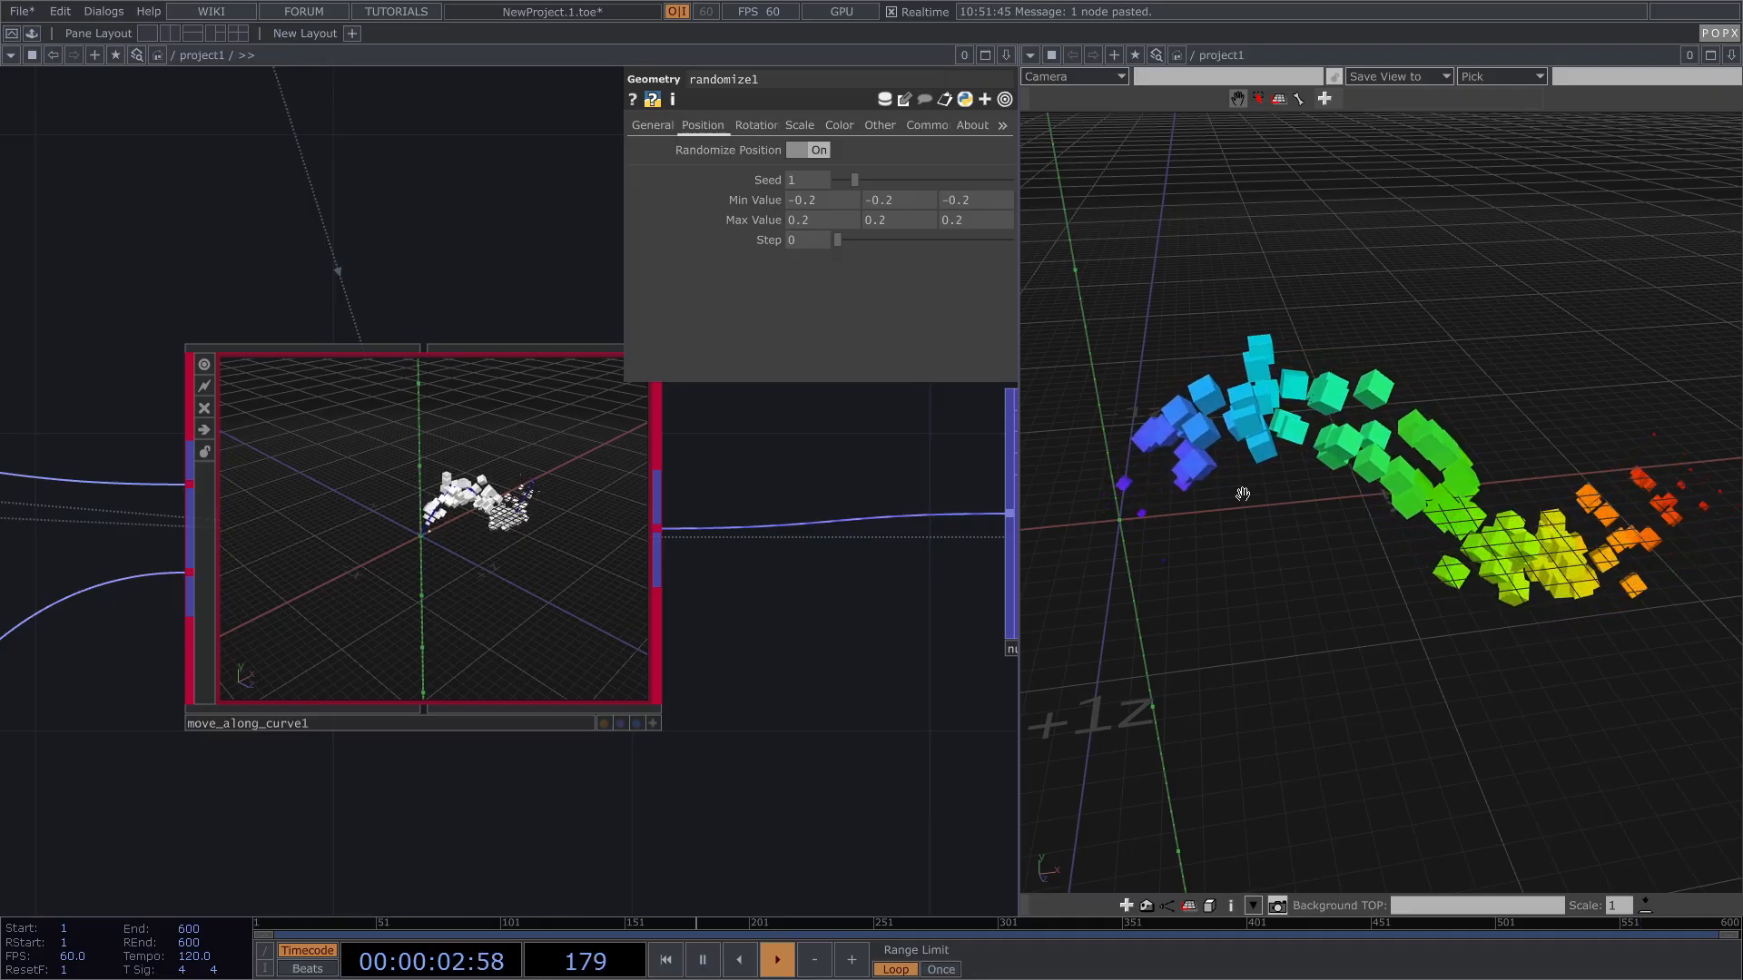
Step: Turn on Visualize Offset in move_along_curve1
{"action": "left_click", "coordinate": [434, 550]}
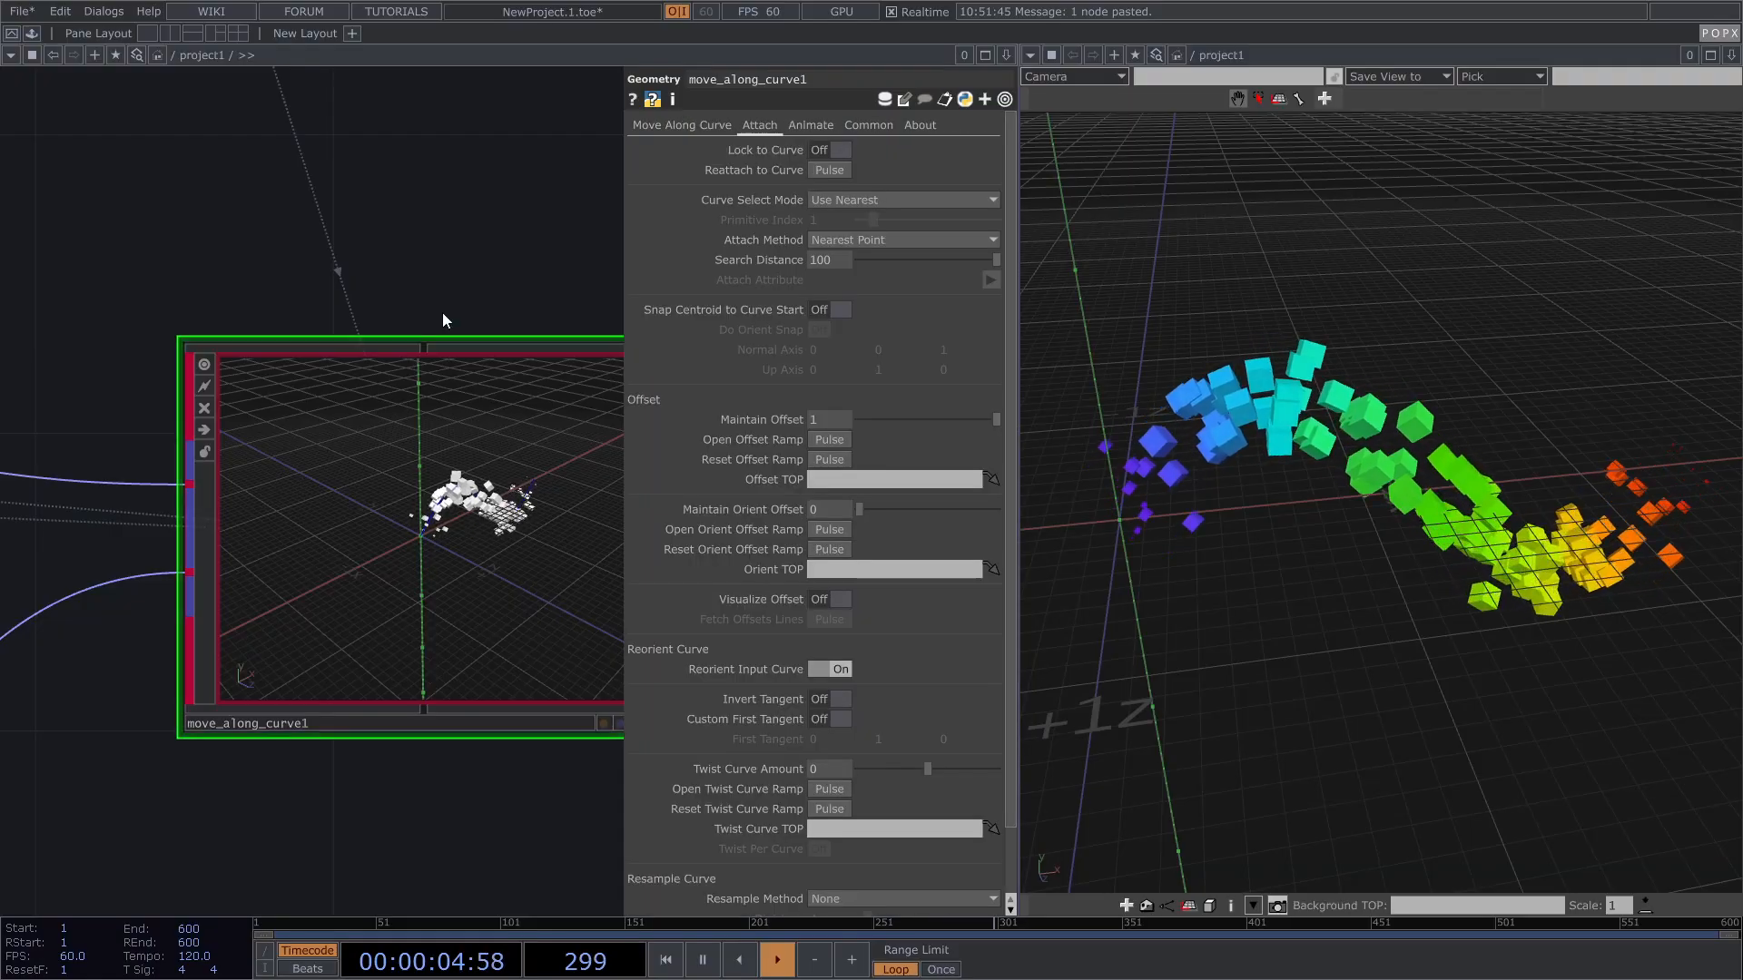
{"action": "scroll", "coordinate": [439, 313], "scroll_direction": "down", "scroll_amount": 5}
{"action": "left_click_drag", "start_coordinate": [475, 603], "coordinate": [376, 527]}
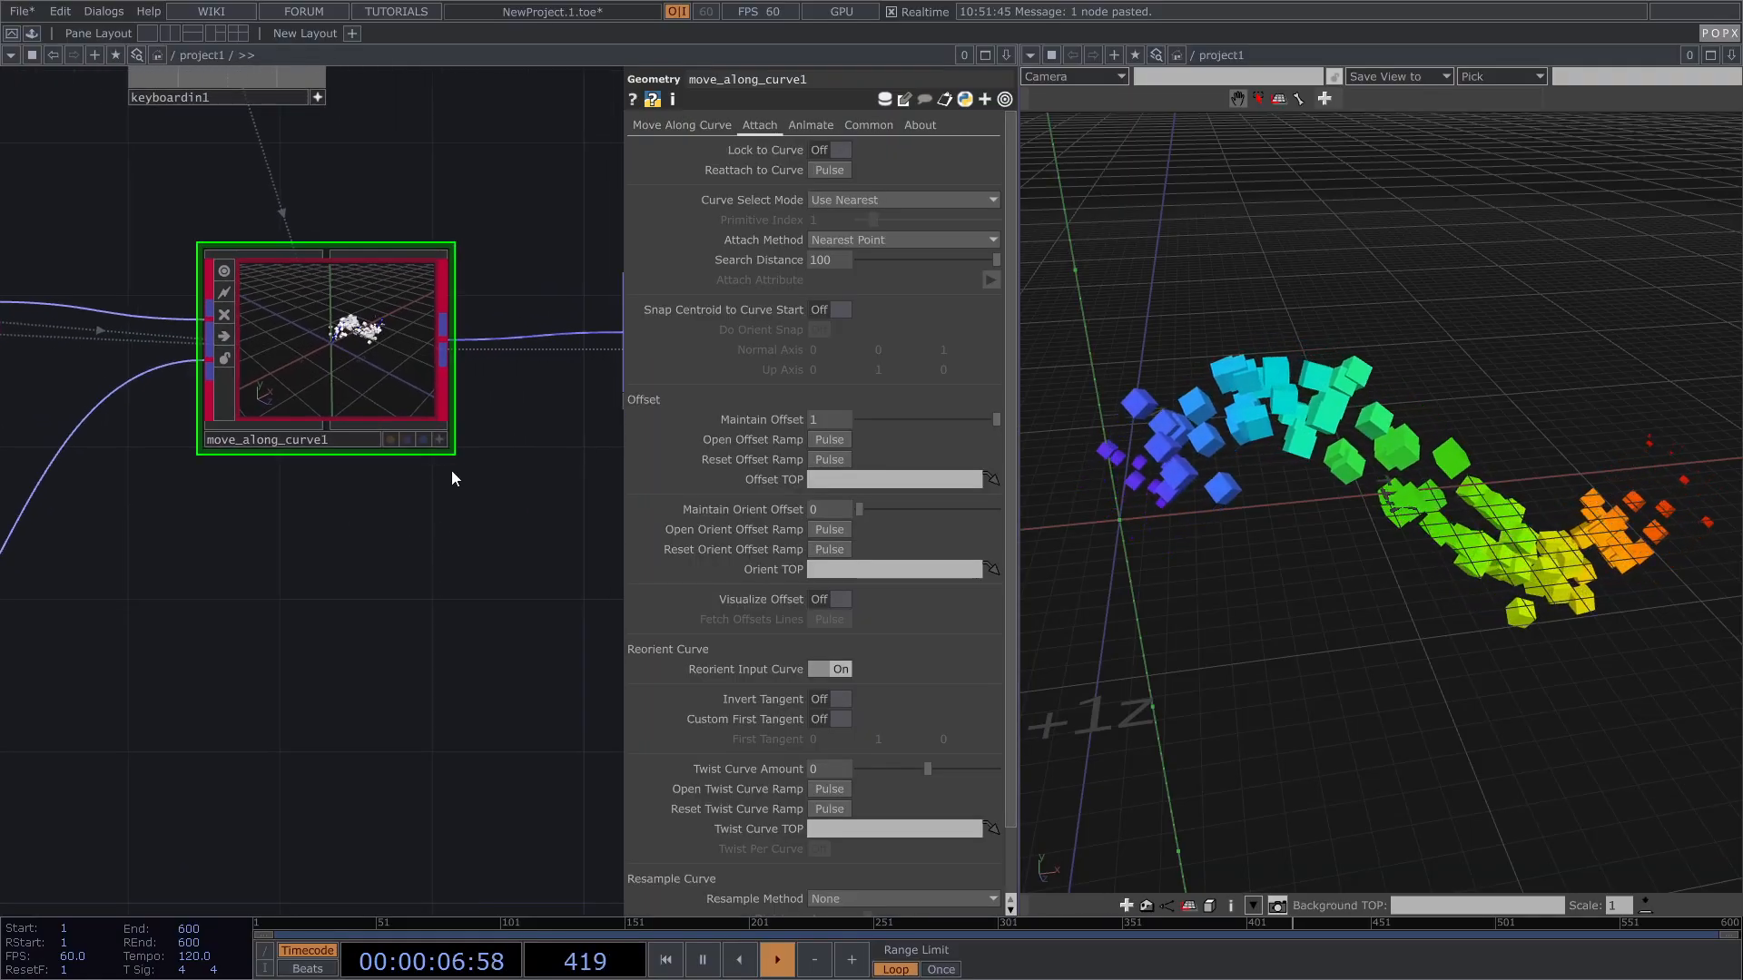
{"action": "left_click", "coordinate": [839, 600]}
{"action": "left_click_drag", "start_coordinate": [502, 478], "coordinate": [165, 482]}
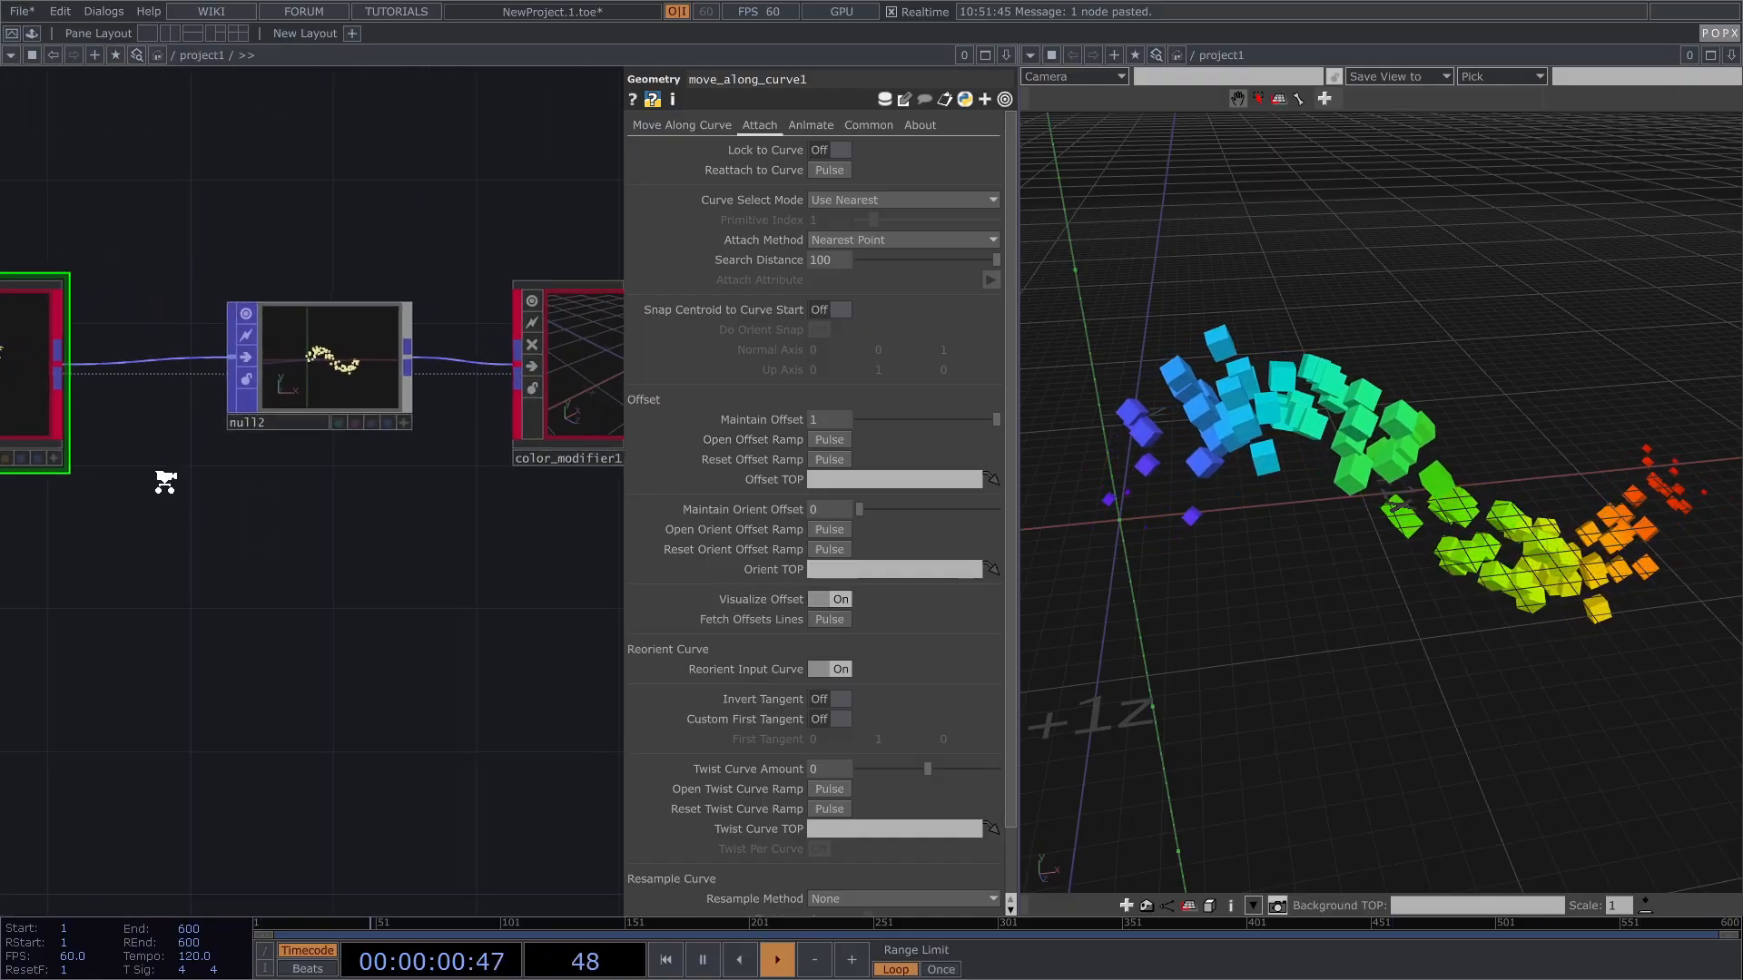
{"action": "scroll", "coordinate": [165, 482], "scroll_direction": "down", "scroll_amount": 3}
Step: View move_along_curve1's uncoloured output, orbit the cubes, and adjust the Maintain Offset slider
{"action": "left_click", "coordinate": [571, 462]}
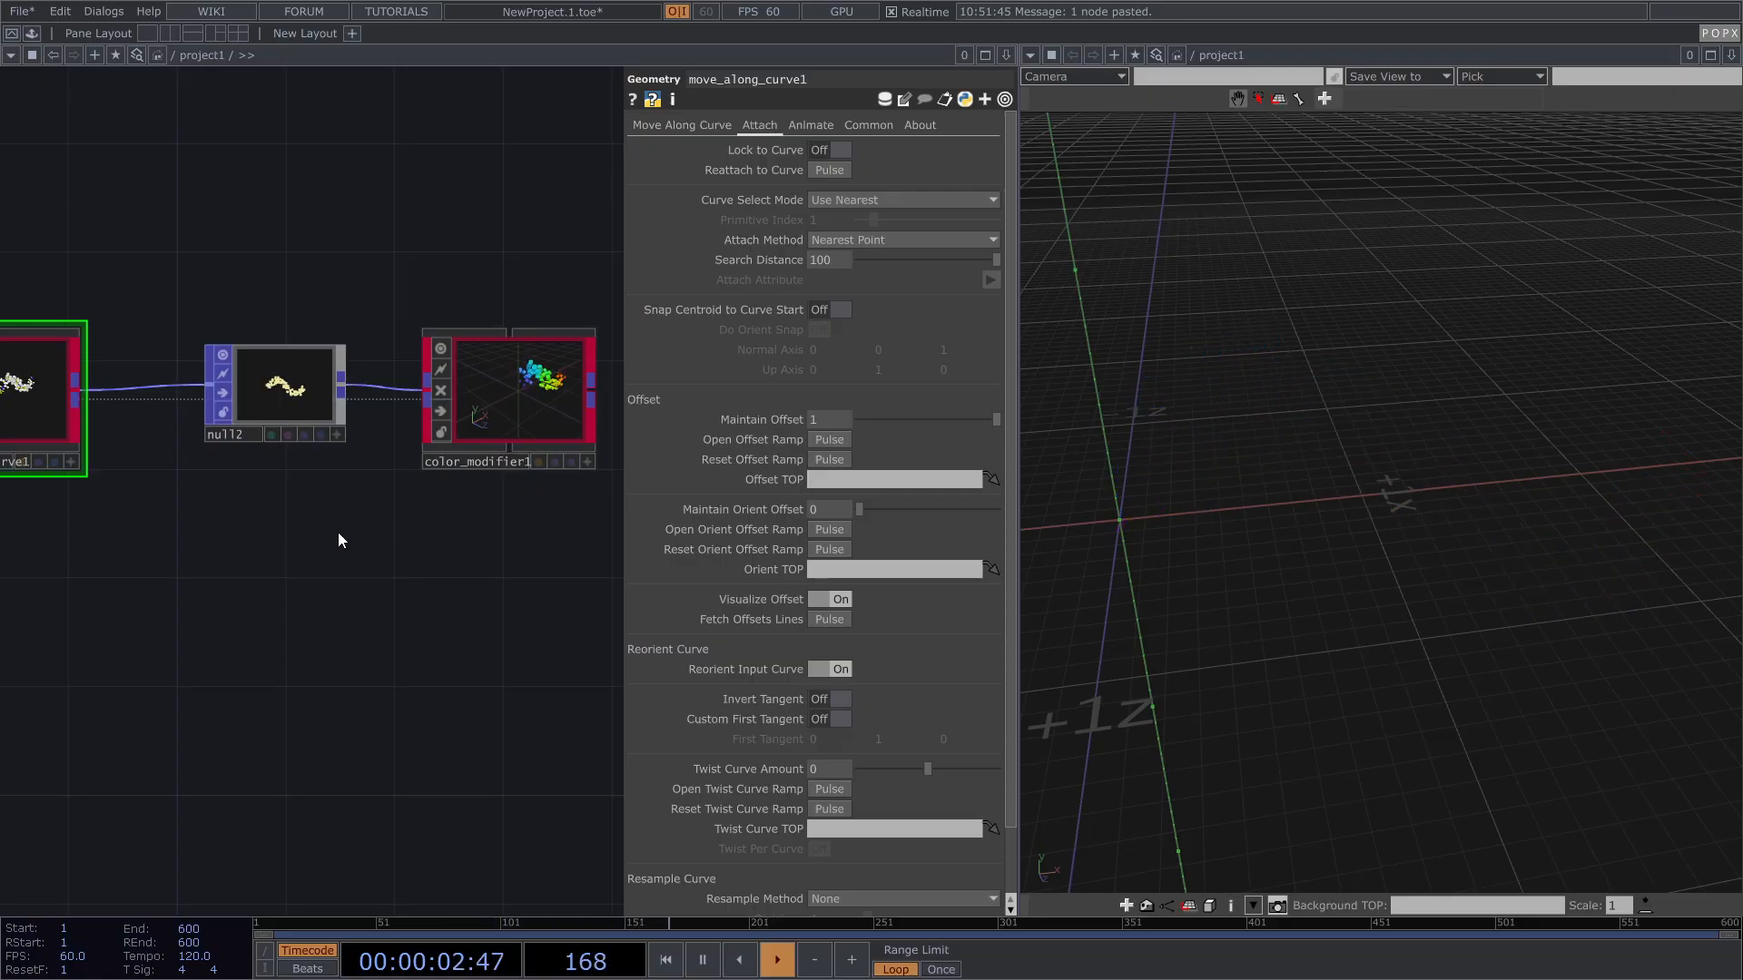
{"action": "left_click", "coordinate": [162, 472]}
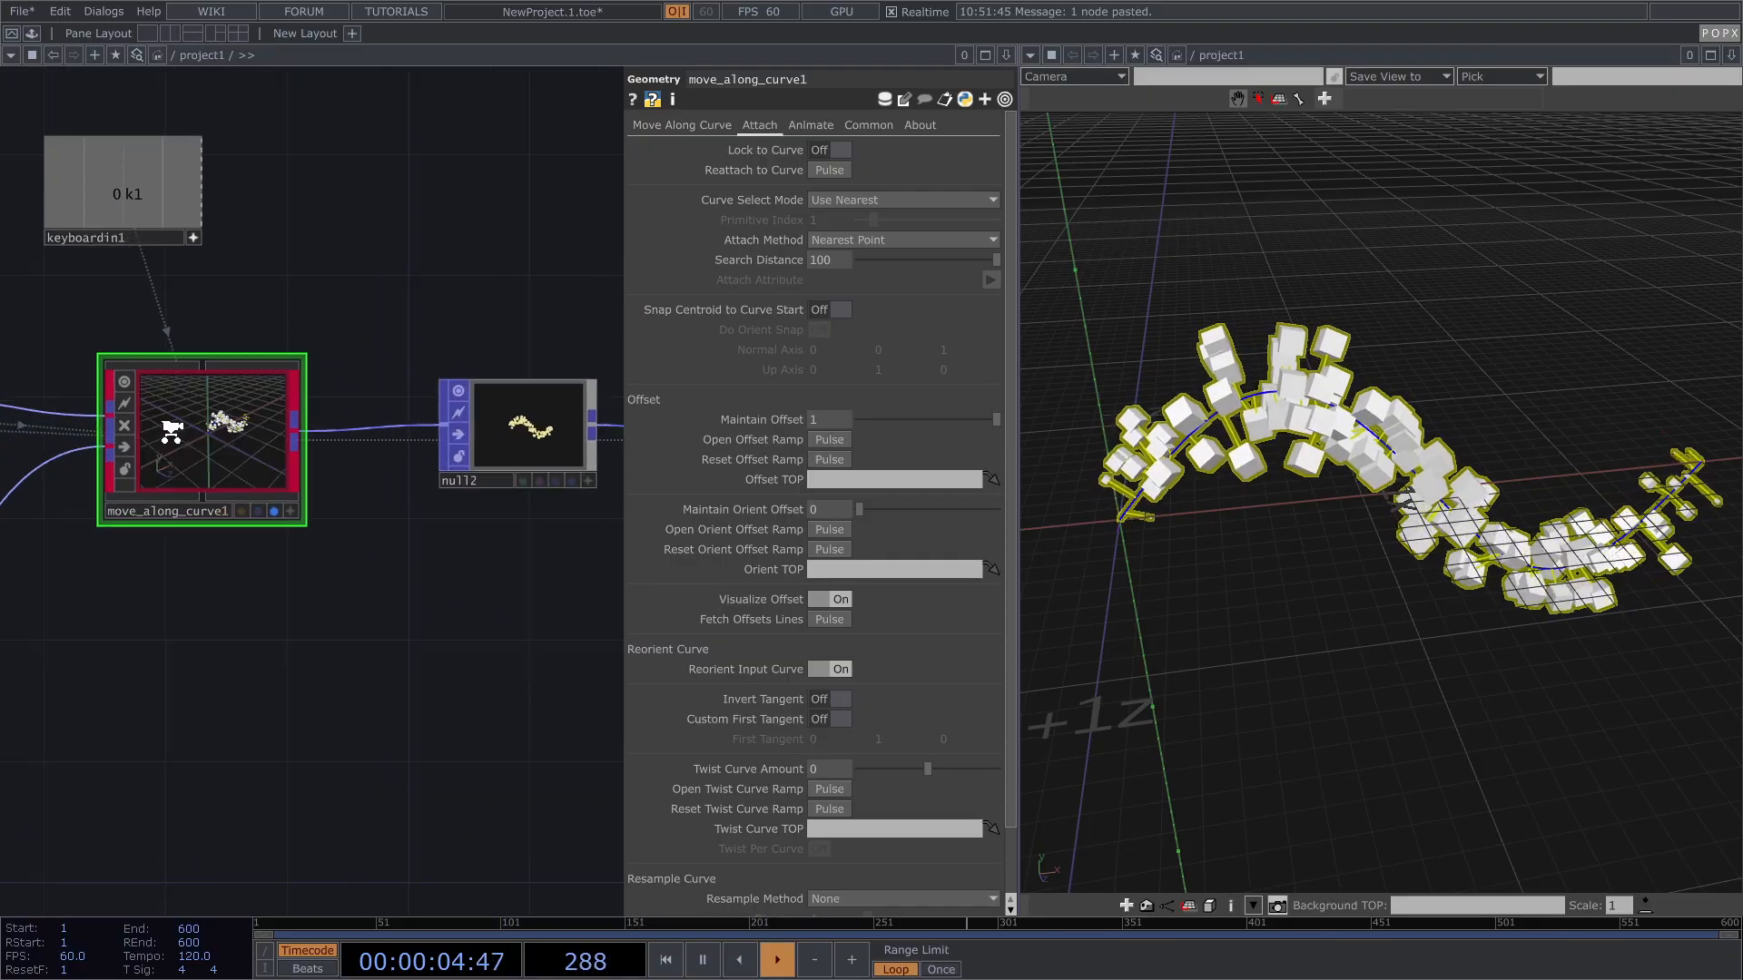
{"action": "scroll", "coordinate": [168, 428], "scroll_direction": "up", "scroll_amount": 3}
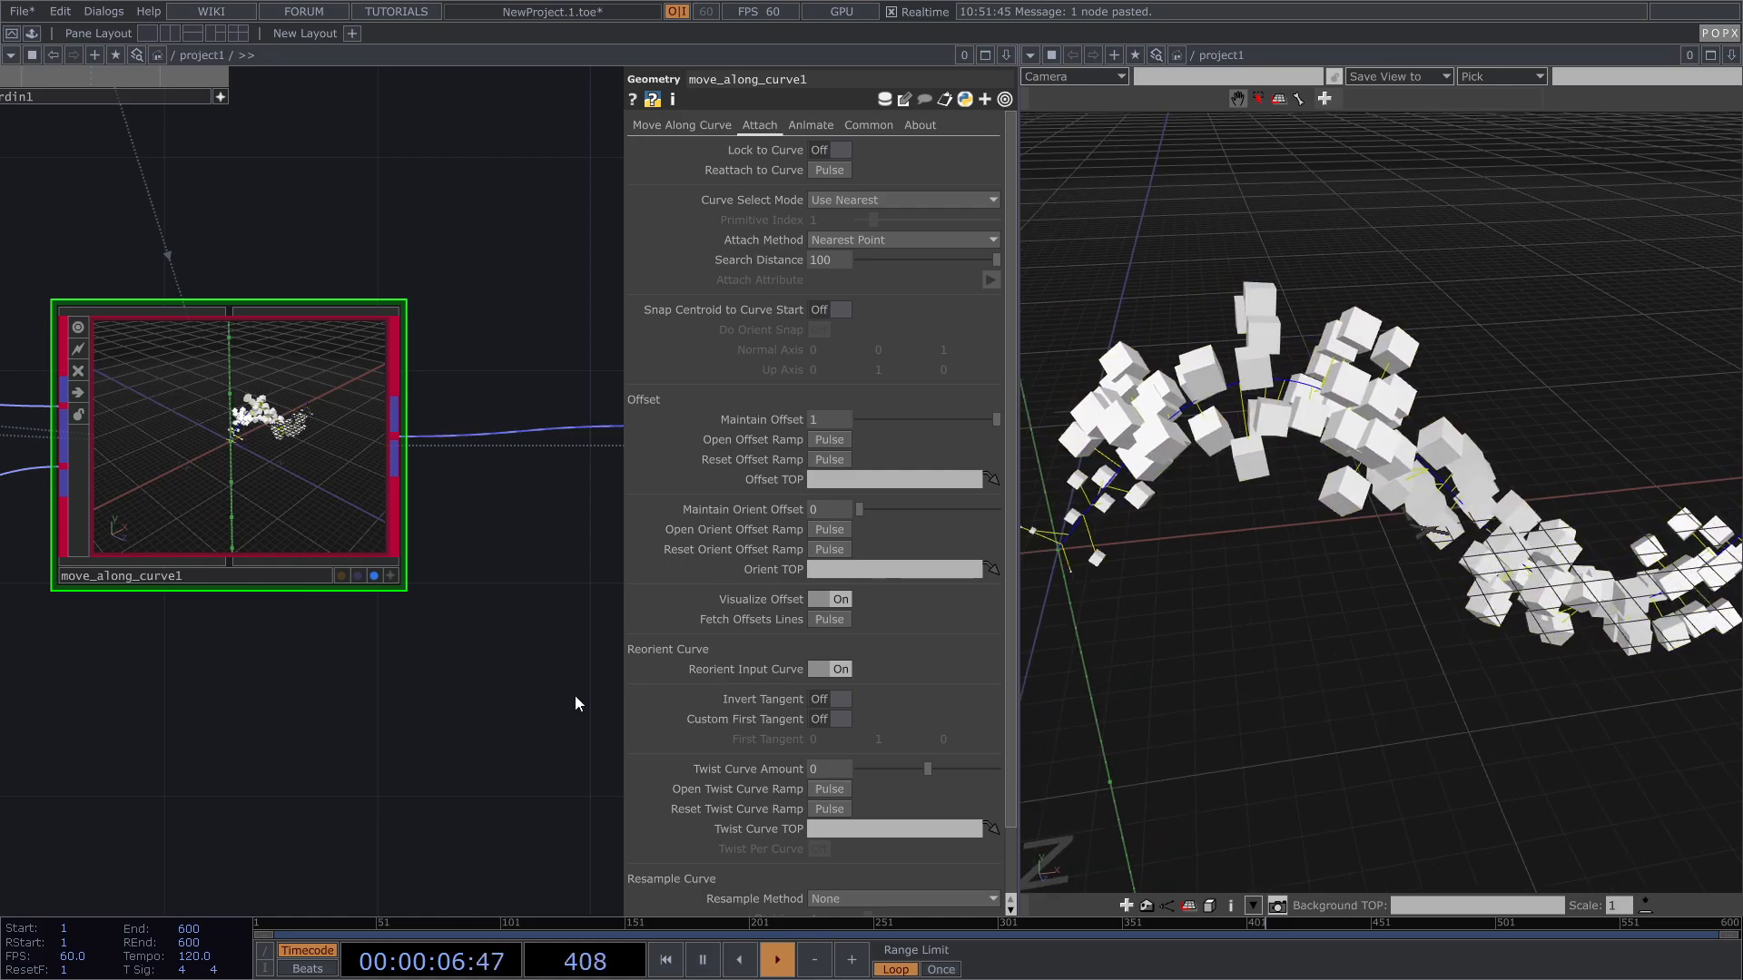
{"action": "scroll", "coordinate": [1235, 418], "scroll_direction": "up", "scroll_amount": 2}
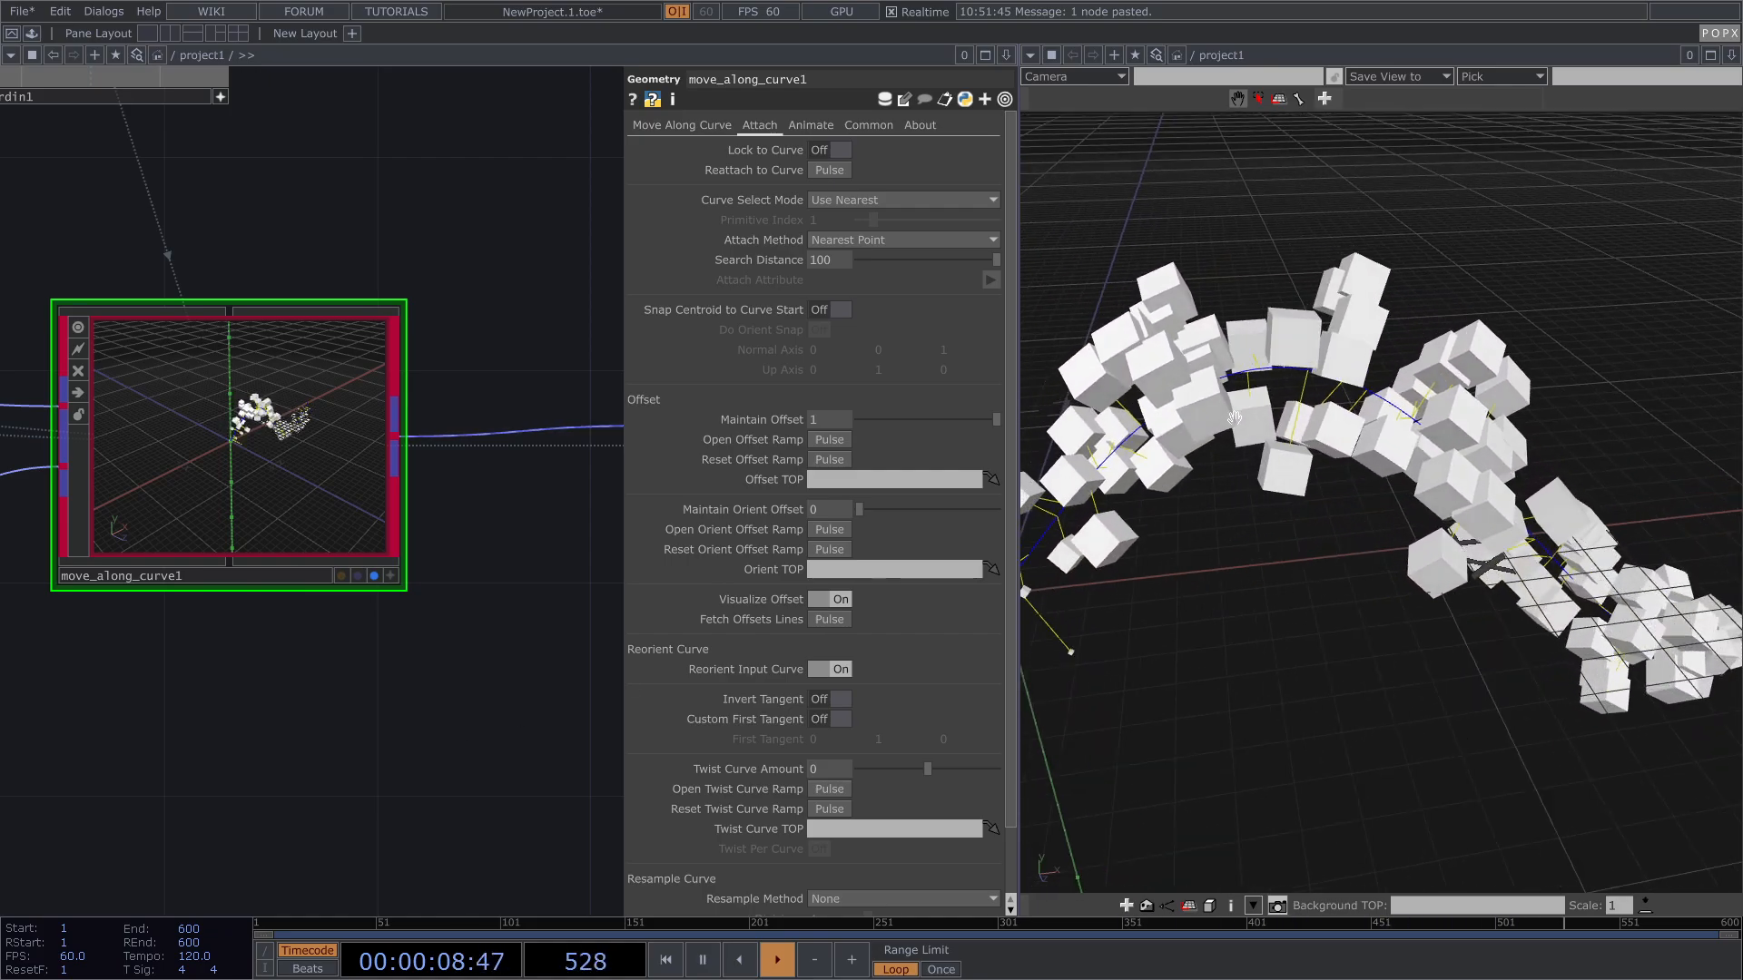
{"action": "left_click_drag", "start_coordinate": [1180, 491], "coordinate": [1286, 497]}
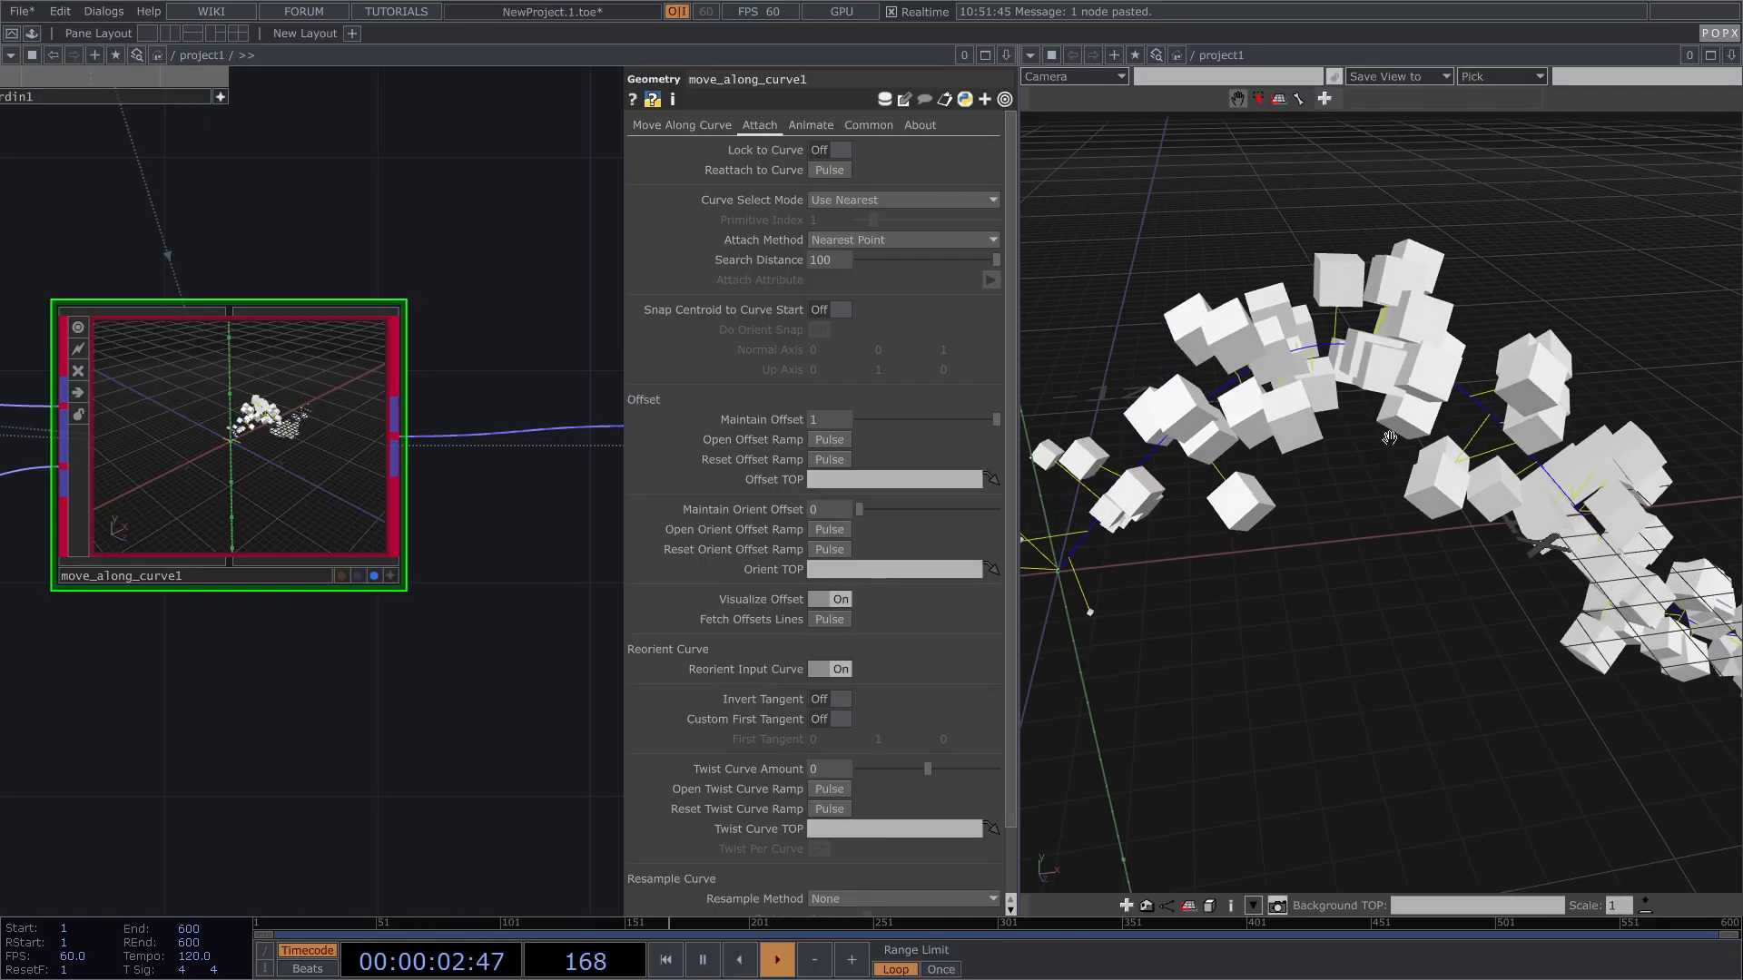
{"action": "left_click_drag", "start_coordinate": [1372, 454], "coordinate": [1473, 429]}
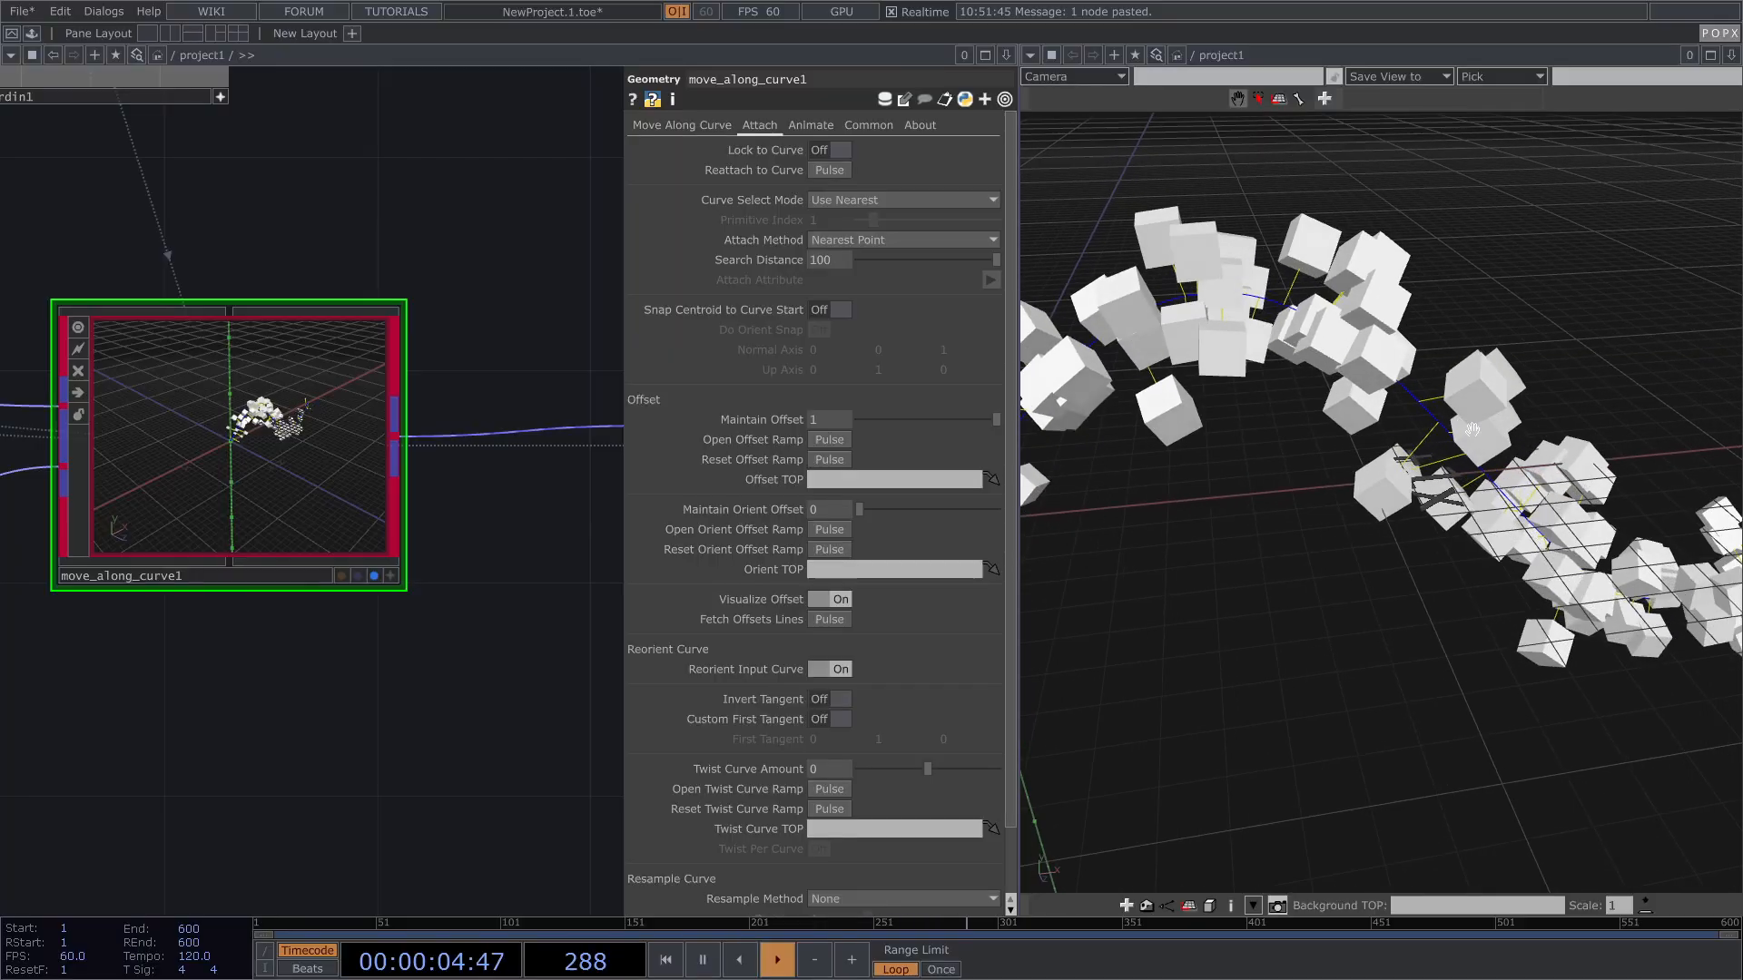
{"action": "left_click_drag", "start_coordinate": [919, 419], "coordinate": [998, 420]}
{"action": "scroll", "coordinate": [1286, 388], "scroll_direction": "down", "scroll_amount": 3}
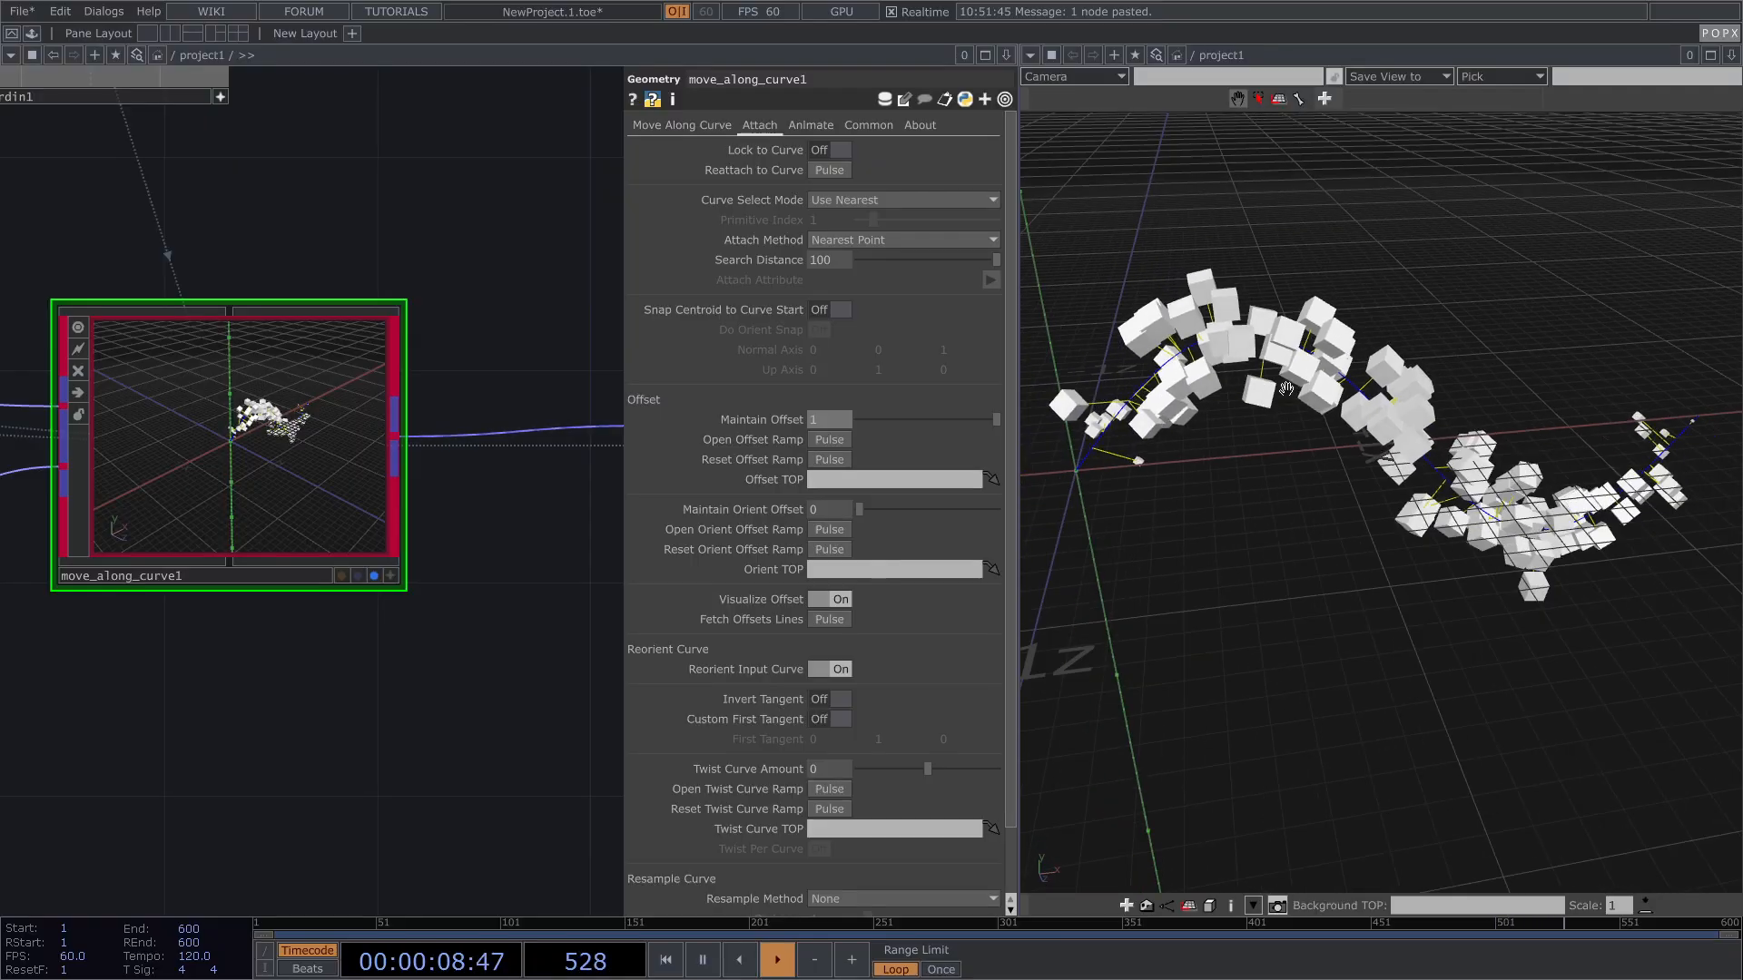
Step: Make move_along_curve1's offset ramp end black, adding a new black key, then close the ramp editor
{"action": "left_click", "coordinate": [824, 440]}
{"action": "left_click_drag", "start_coordinate": [908, 261], "coordinate": [427, 325]}
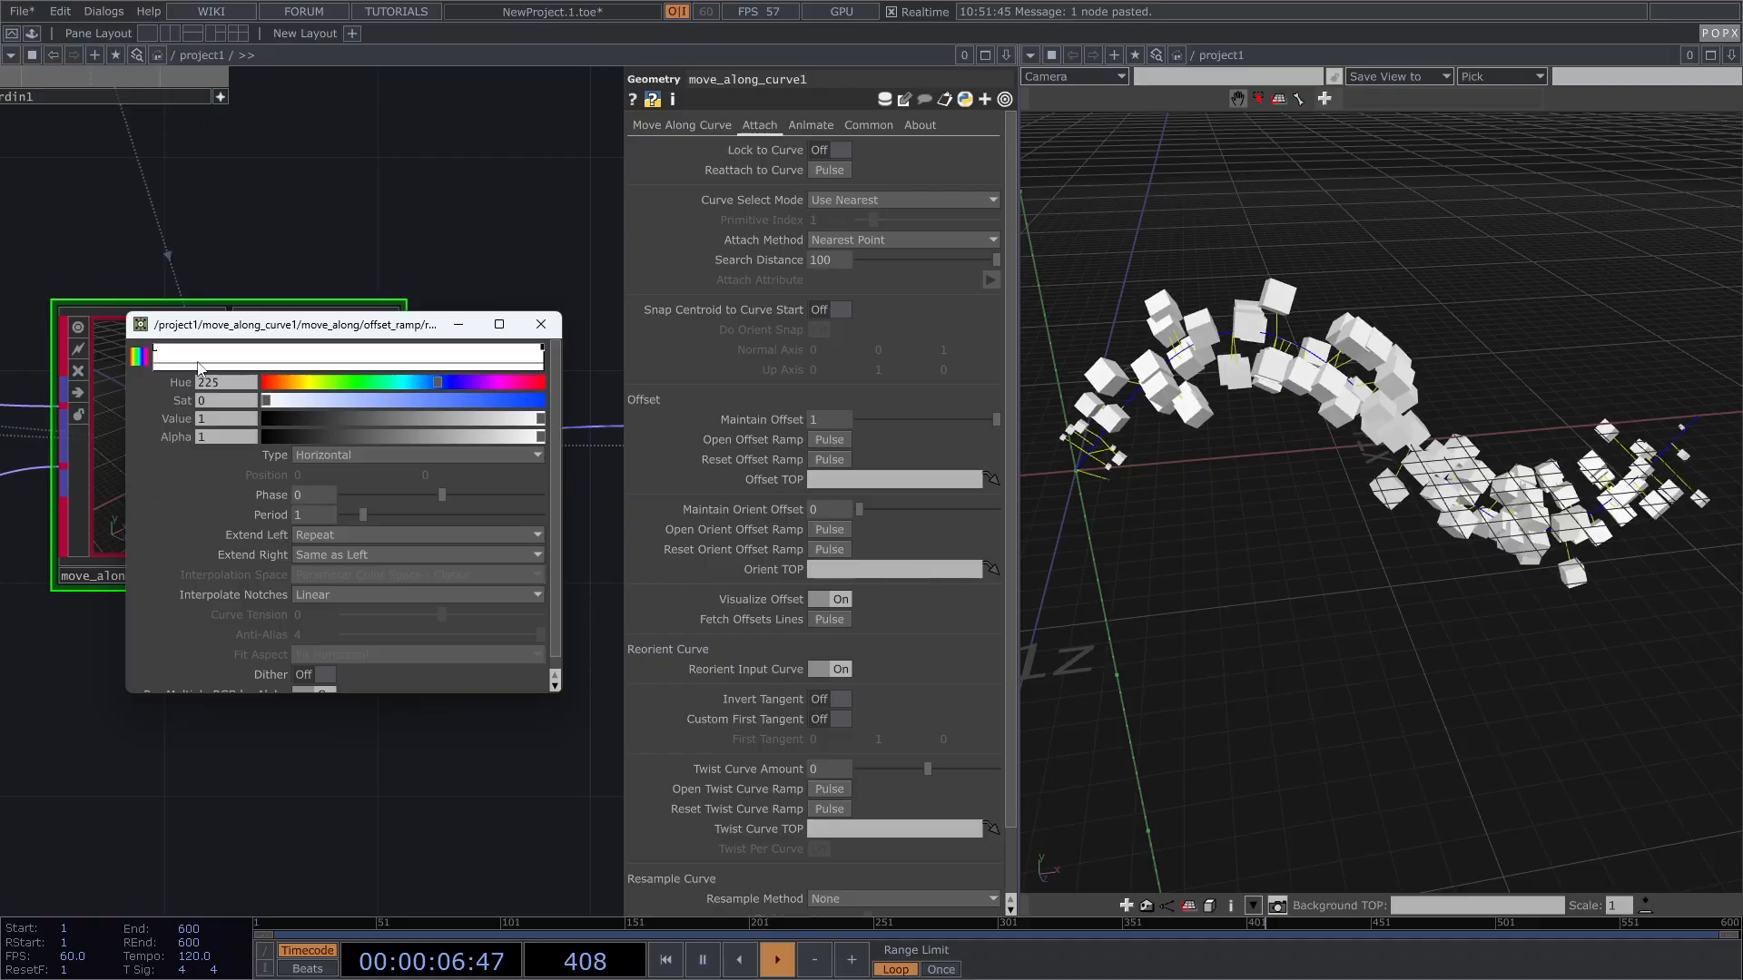
{"action": "left_click_drag", "start_coordinate": [290, 418], "coordinate": [269, 422]}
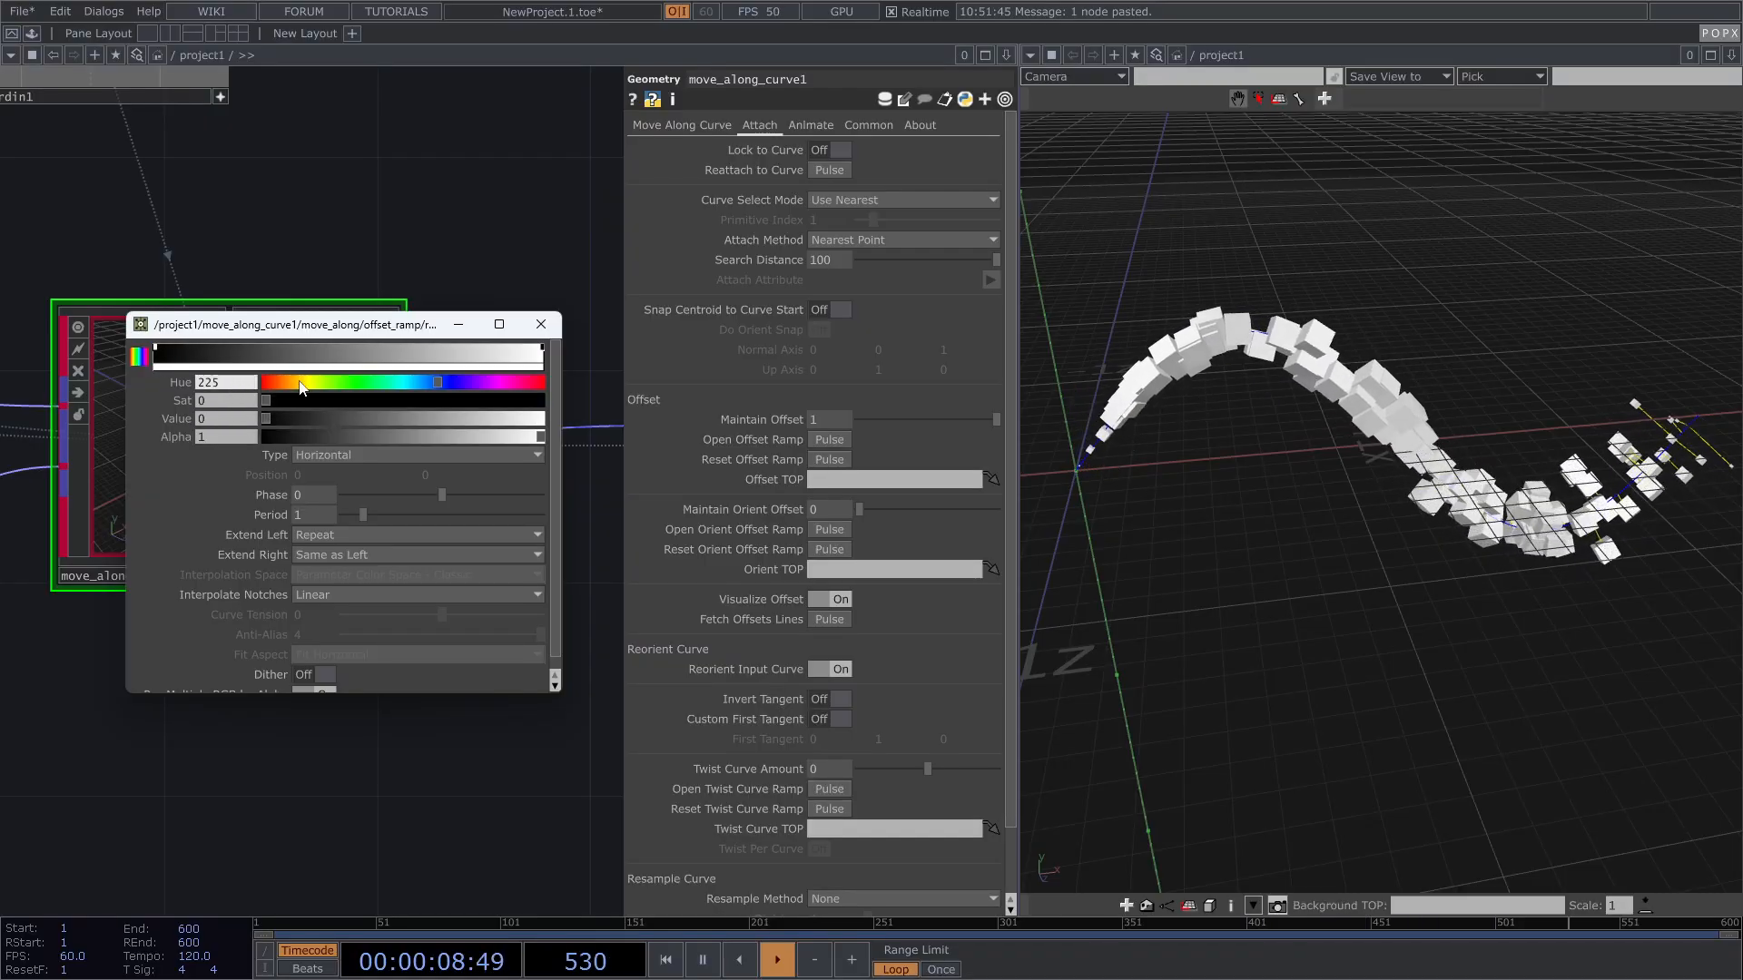
{"action": "left_click", "coordinate": [355, 348]}
{"action": "left_click_drag", "start_coordinate": [449, 416], "coordinate": [601, 404]}
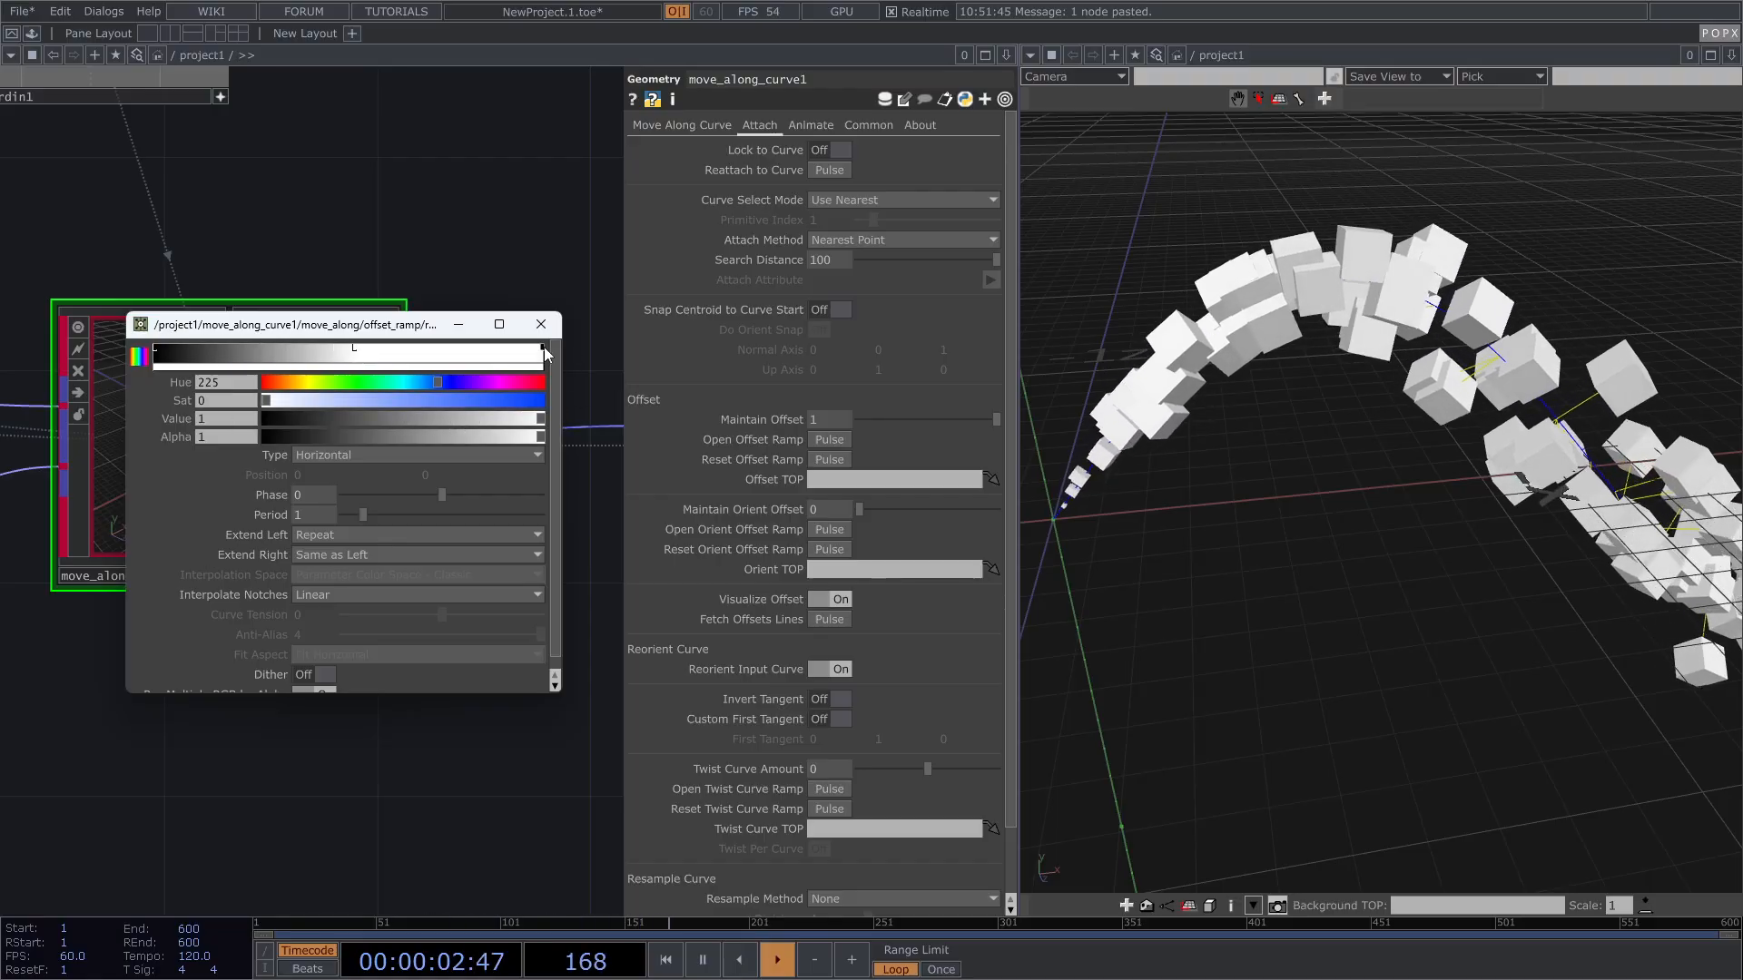
{"action": "left_click_drag", "start_coordinate": [493, 417], "coordinate": [264, 418]}
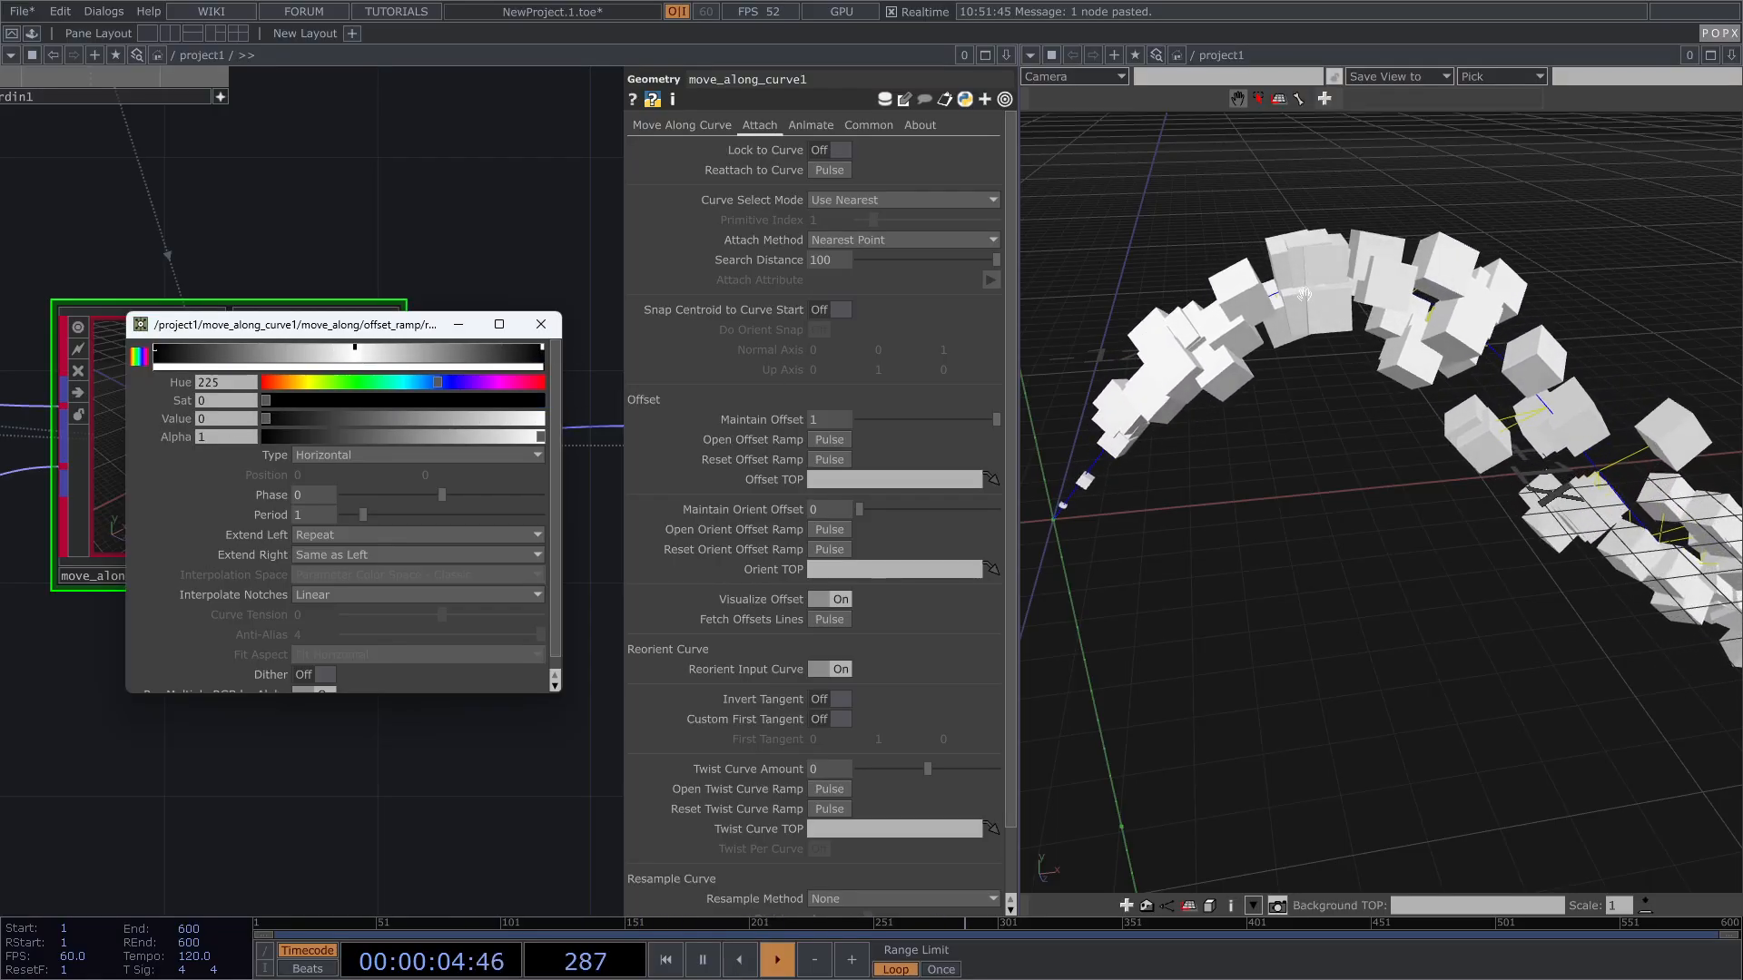
{"action": "left_click", "coordinate": [541, 324]}
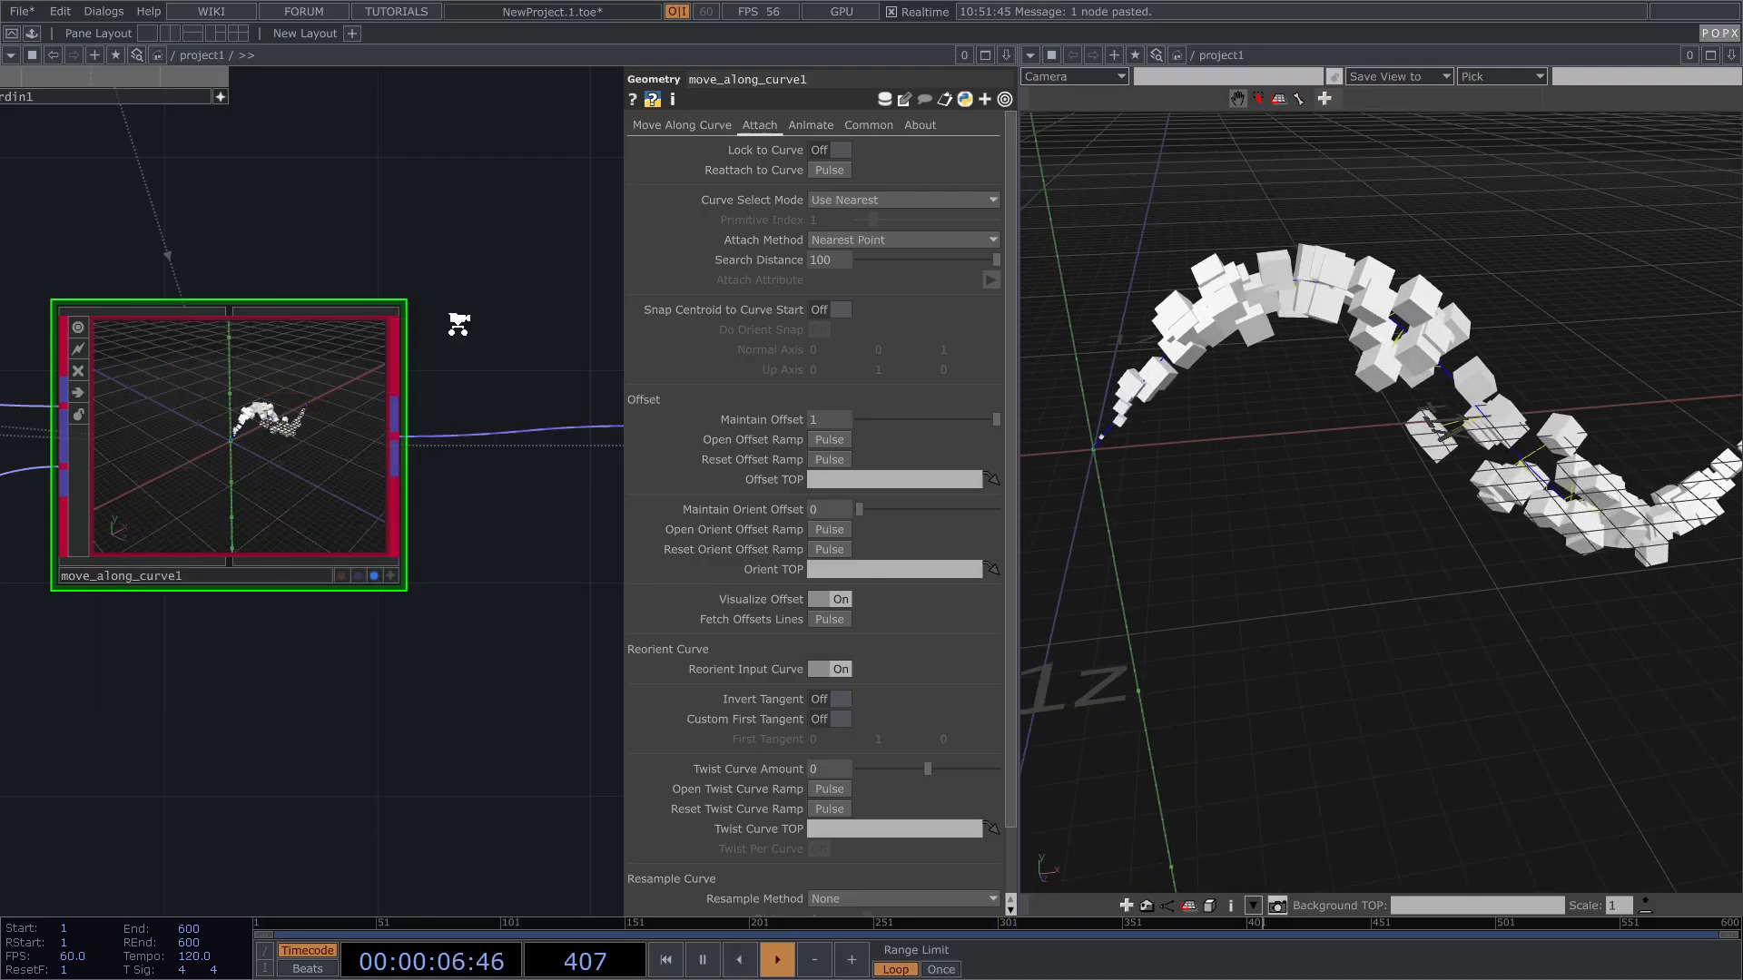
{"action": "scroll", "coordinate": [461, 328], "scroll_direction": "down", "scroll_amount": 5}
{"action": "left_click_drag", "start_coordinate": [100, 252], "coordinate": [262, 270]}
Step: Set instancer1's Global Transform Uniform Scale to 0.05 on the Instancing page
{"action": "left_click", "coordinate": [136, 359]}
{"action": "left_click", "coordinate": [661, 129]}
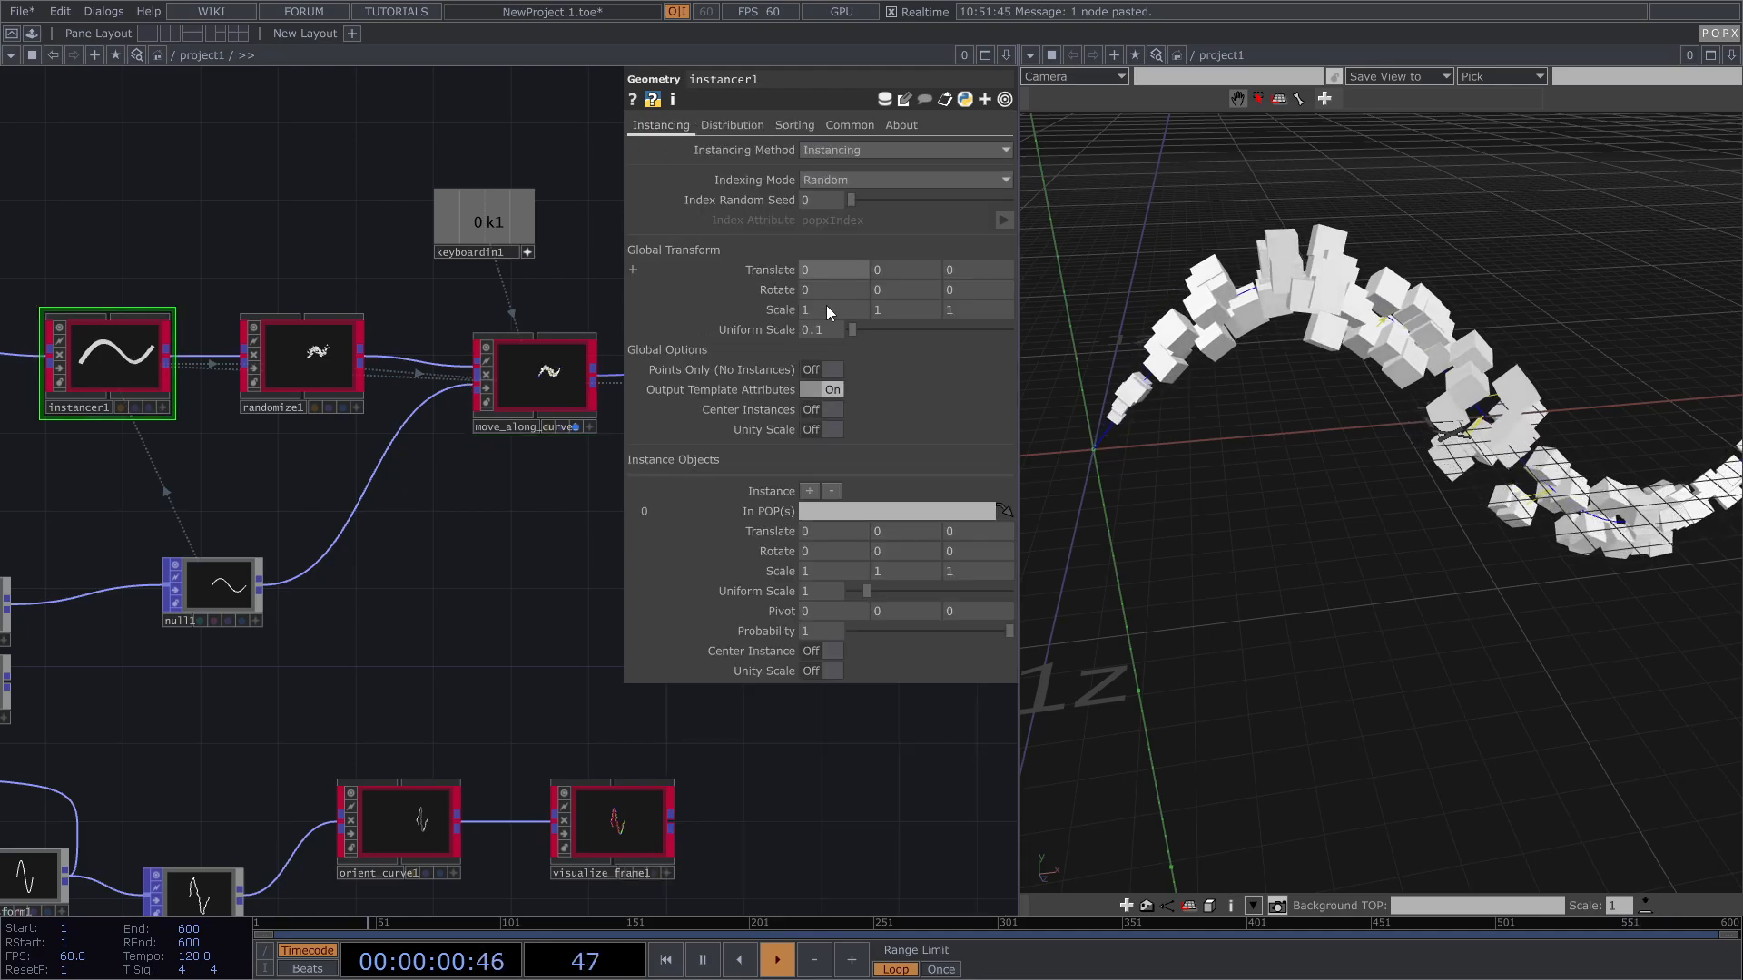
{"action": "type", "text": "05"}
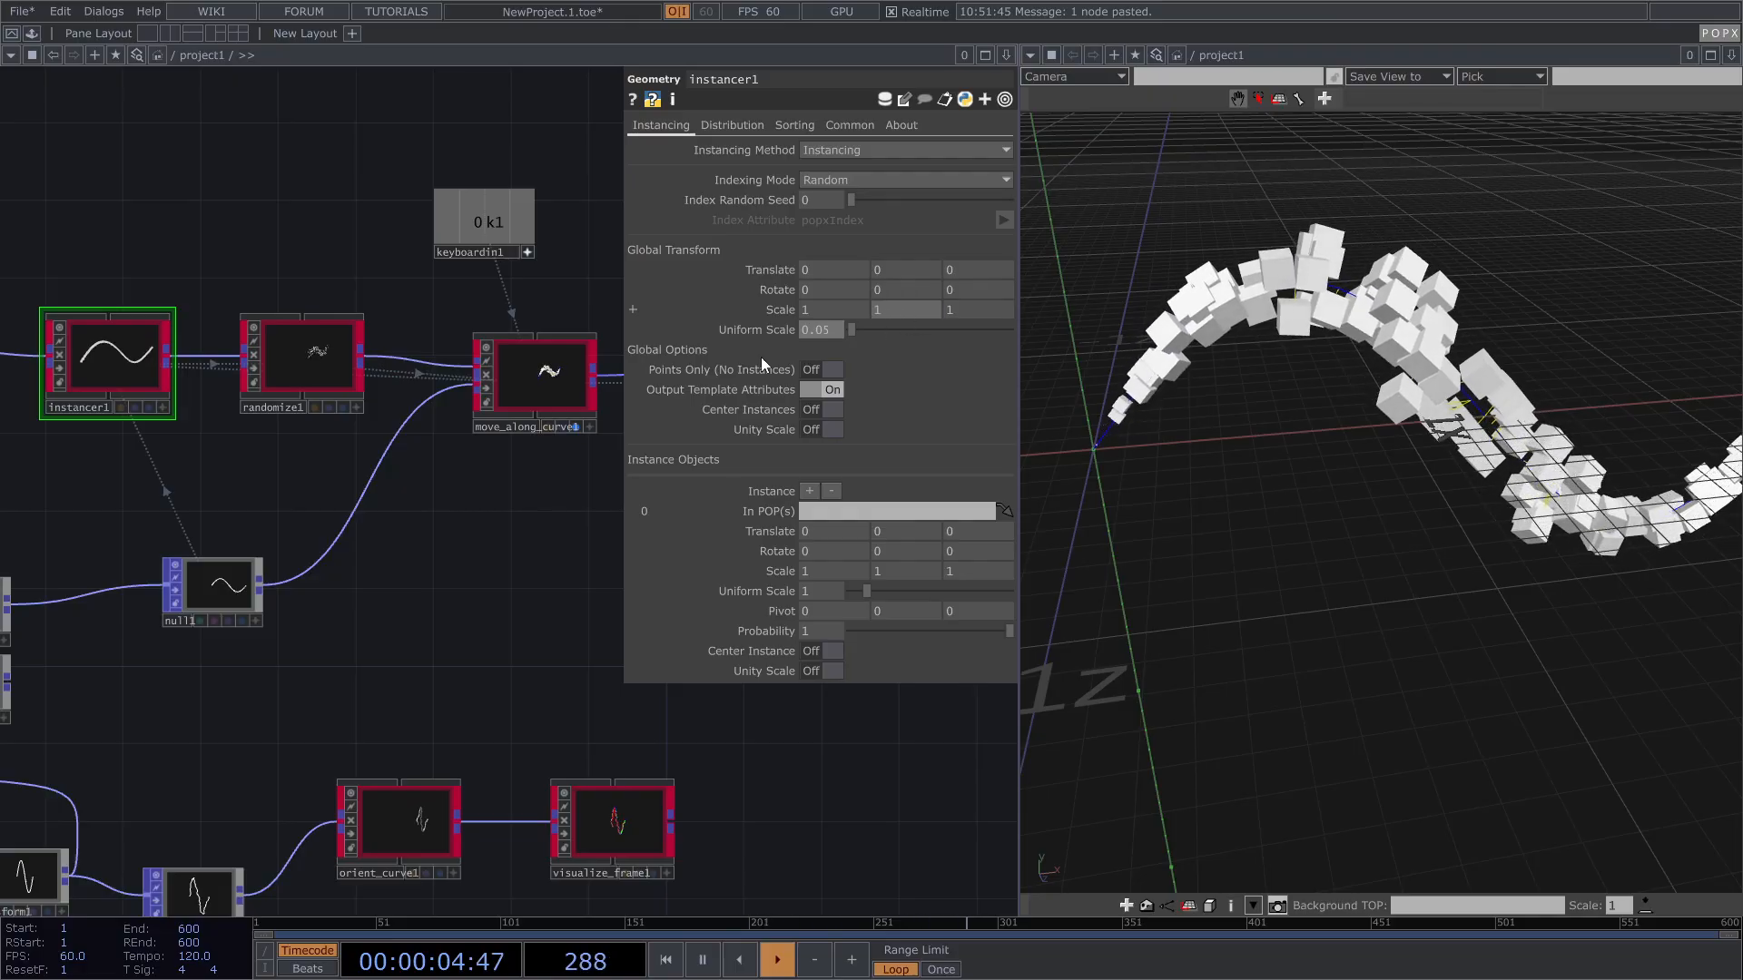
{"action": "type", "text": "1"}
{"action": "left_click_drag", "start_coordinate": [522, 532], "coordinate": [510, 544]}
Step: Set randomize1's Position Min Value to -0.4 and Max Value to 0.4 for all axes
{"action": "left_click", "coordinate": [330, 371]}
{"action": "scroll", "coordinate": [327, 373], "scroll_direction": "up", "scroll_amount": 3}
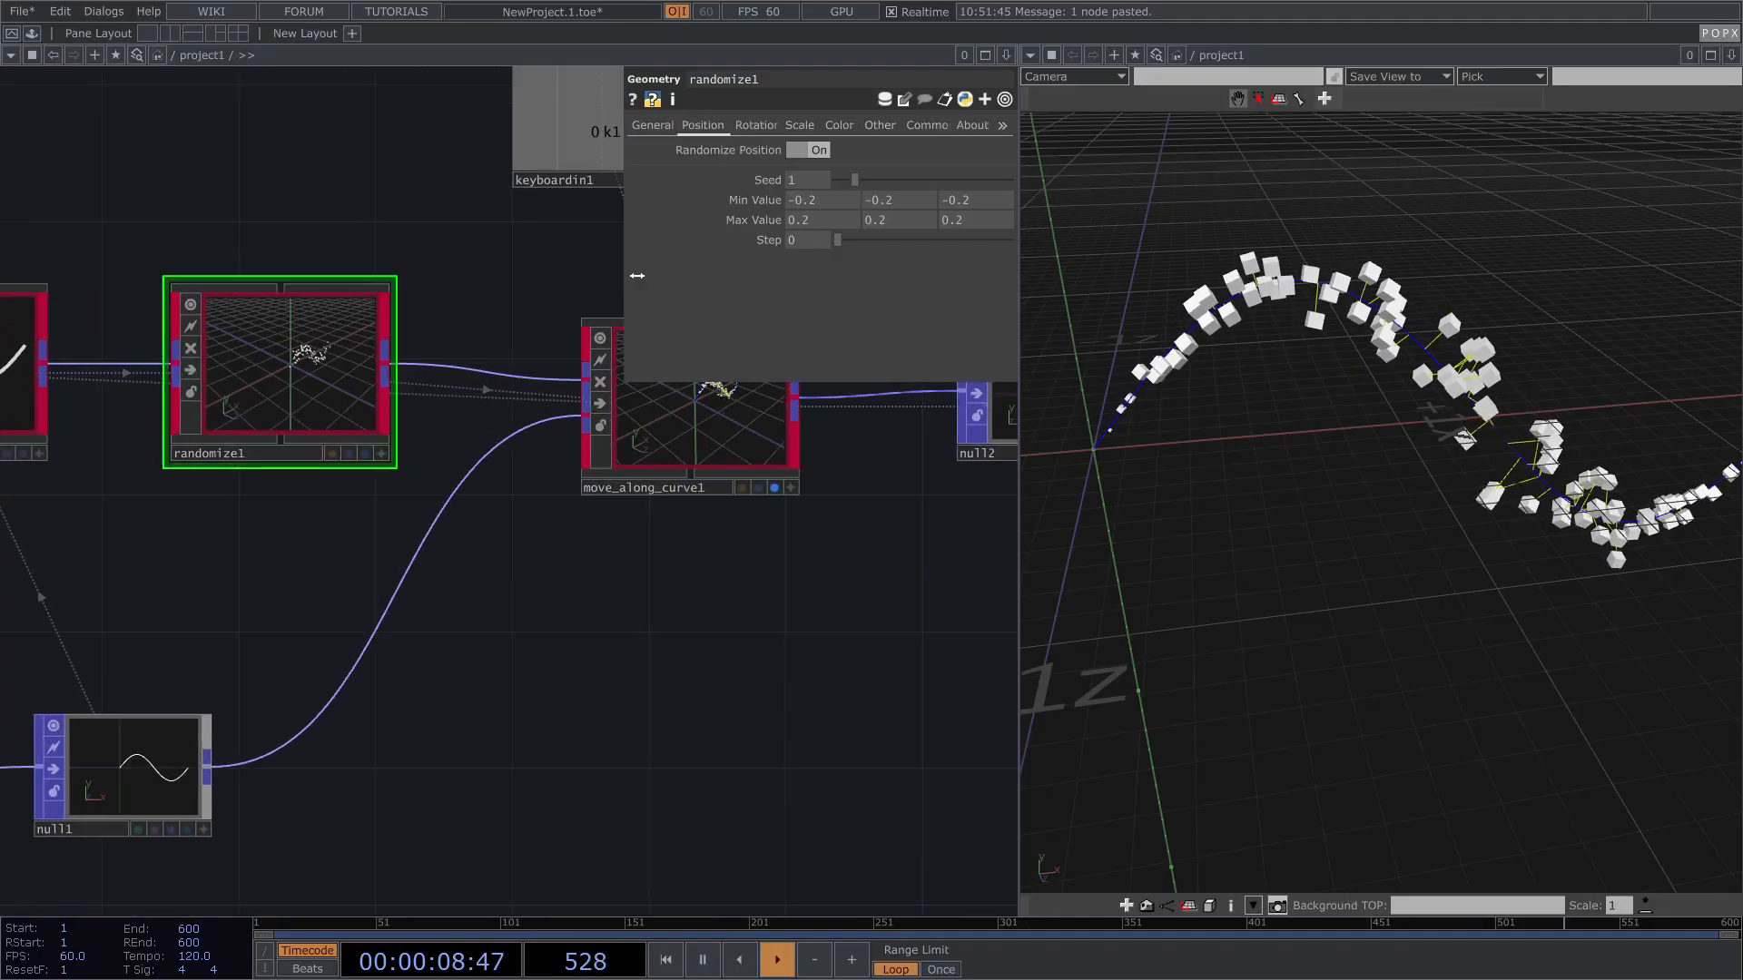
{"action": "middle_click_drag", "start_coordinate": [754, 225], "coordinate": [761, 540]}
{"action": "right_click_drag", "start_coordinate": [1516, 392], "coordinate": [1447, 415]}
{"action": "key", "text": "h"}
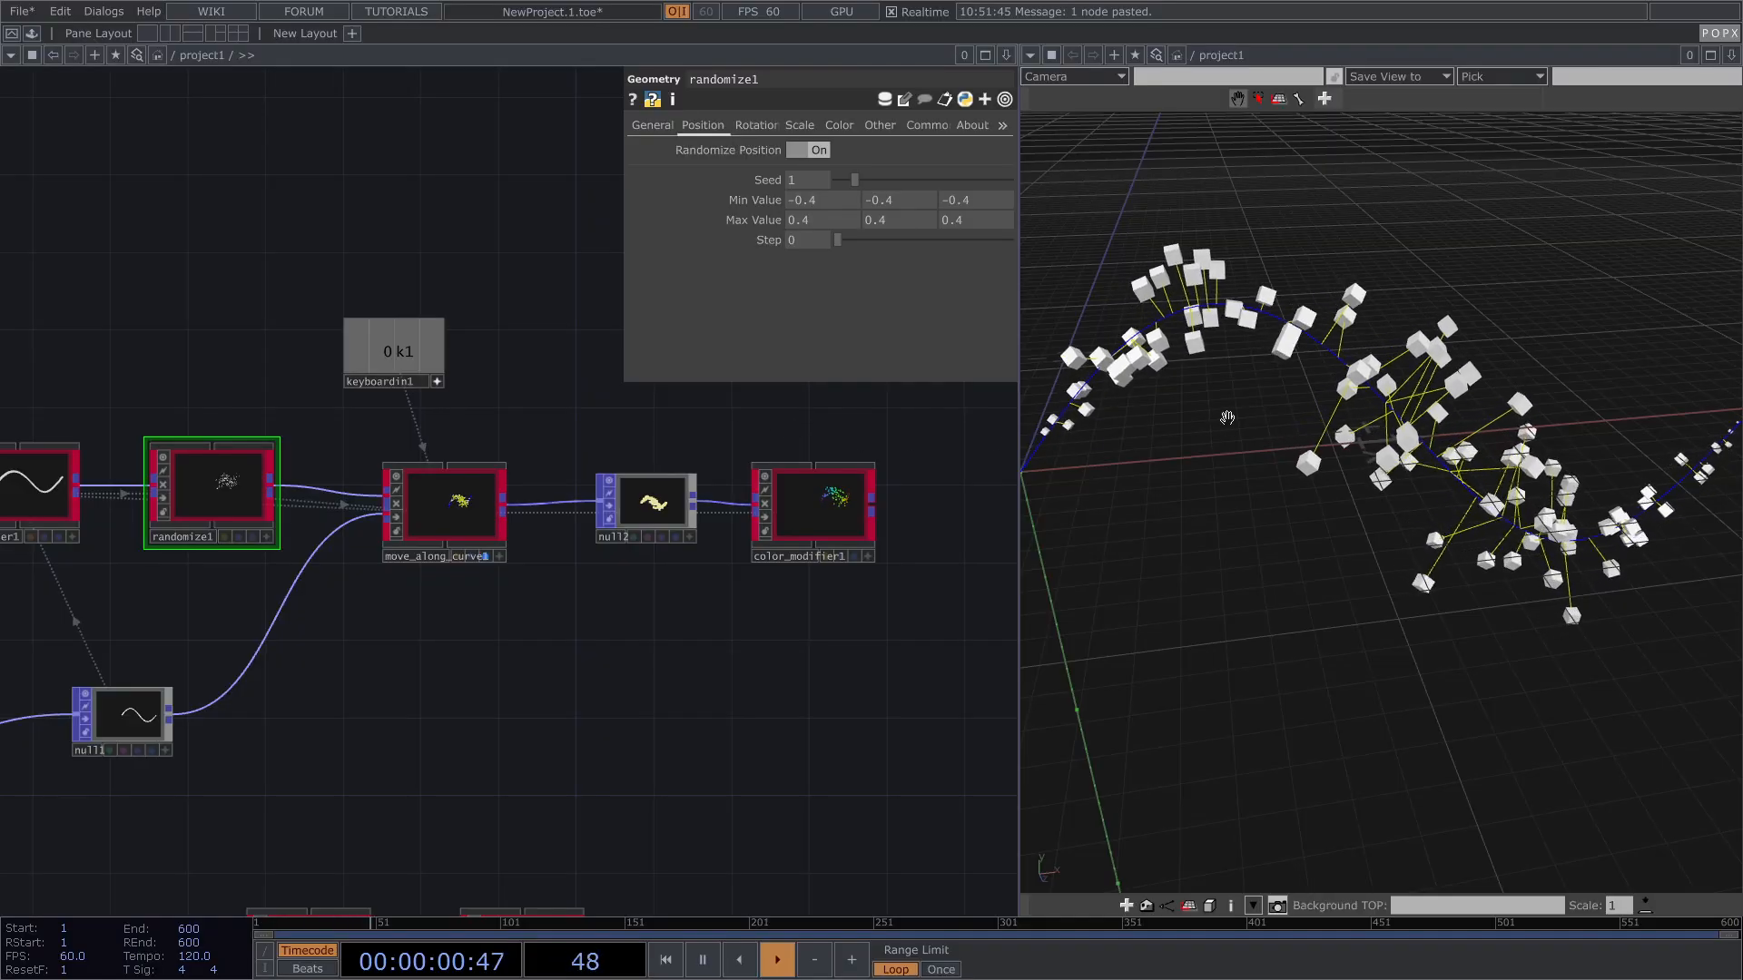
{"action": "right_click_drag", "start_coordinate": [1564, 415], "coordinate": [1547, 423]}
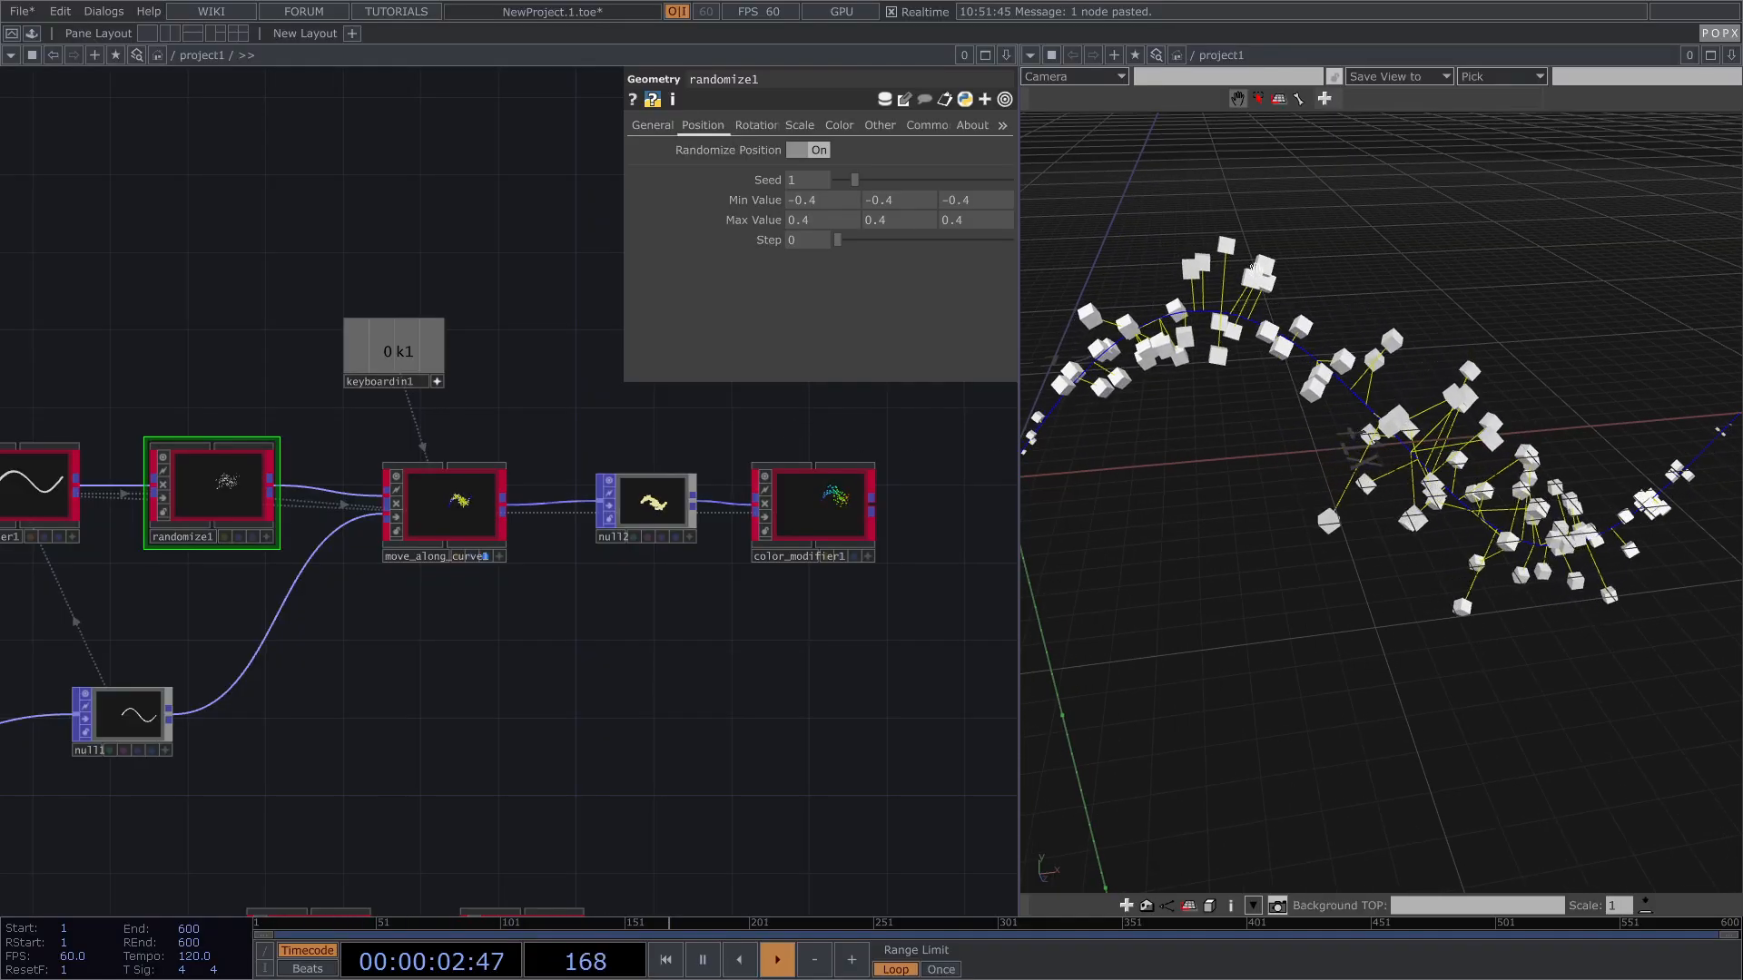
{"action": "scroll", "coordinate": [1427, 463], "scroll_direction": "up", "scroll_amount": 2}
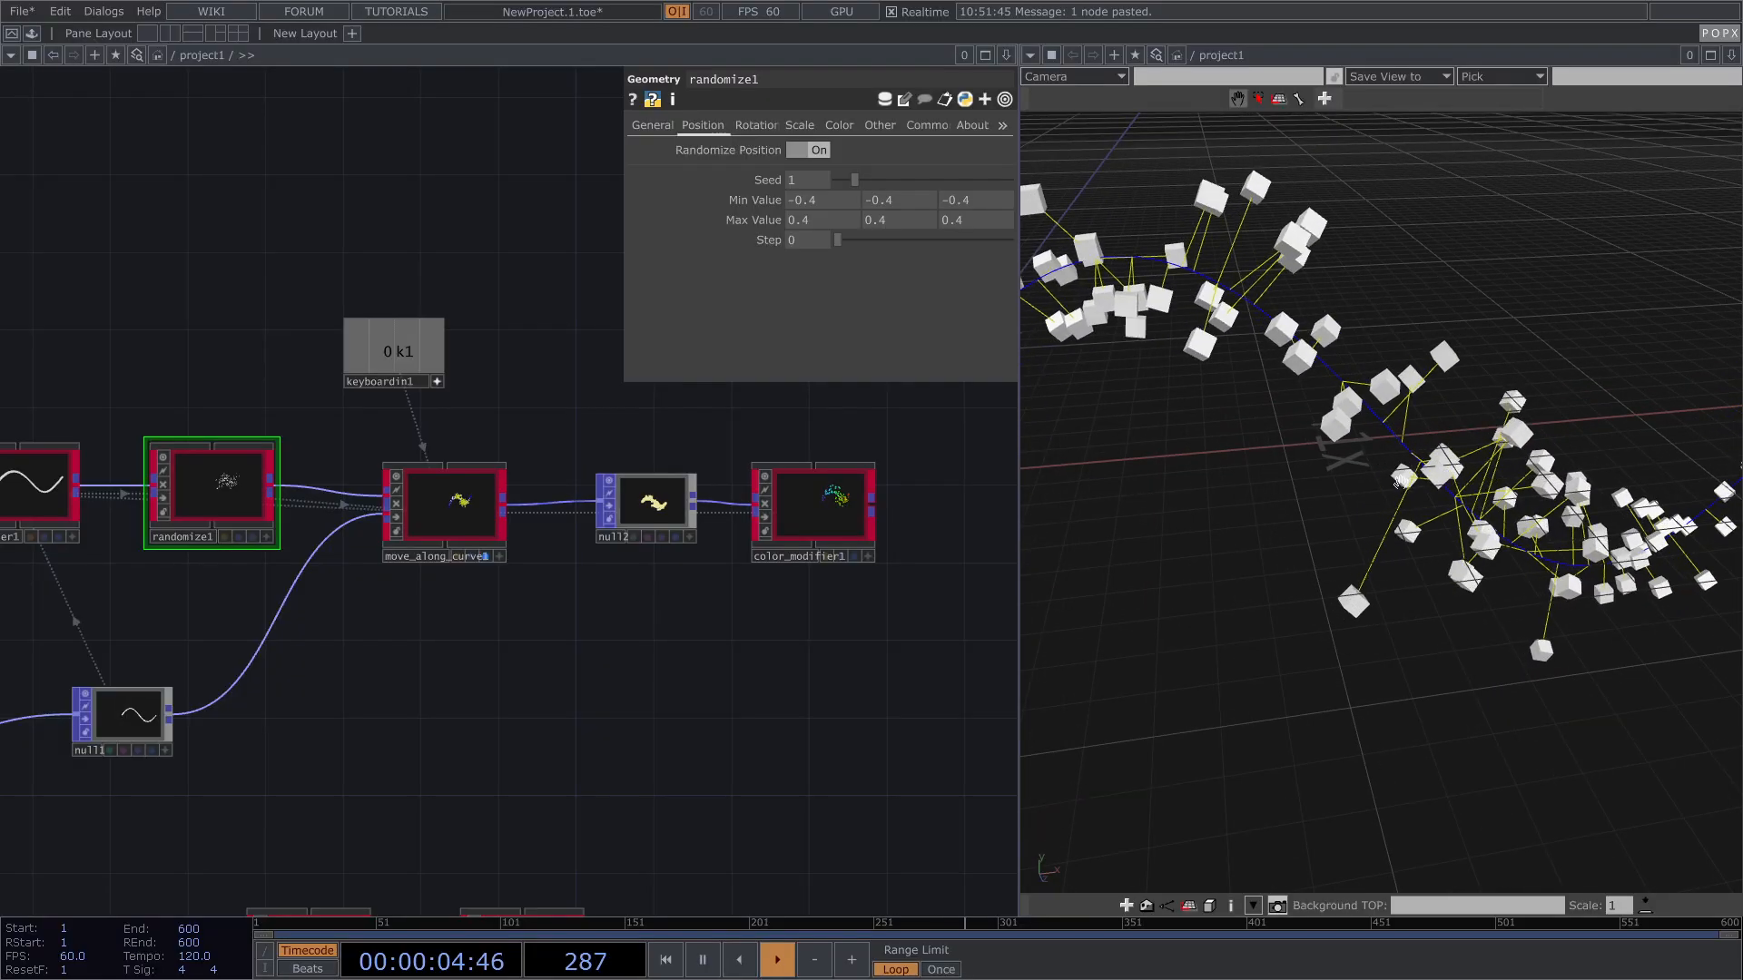
Step: Fetch move_along_curve1's offset lines into a new offset_lines node and preview its yellow lines
{"action": "left_click", "coordinate": [432, 529]}
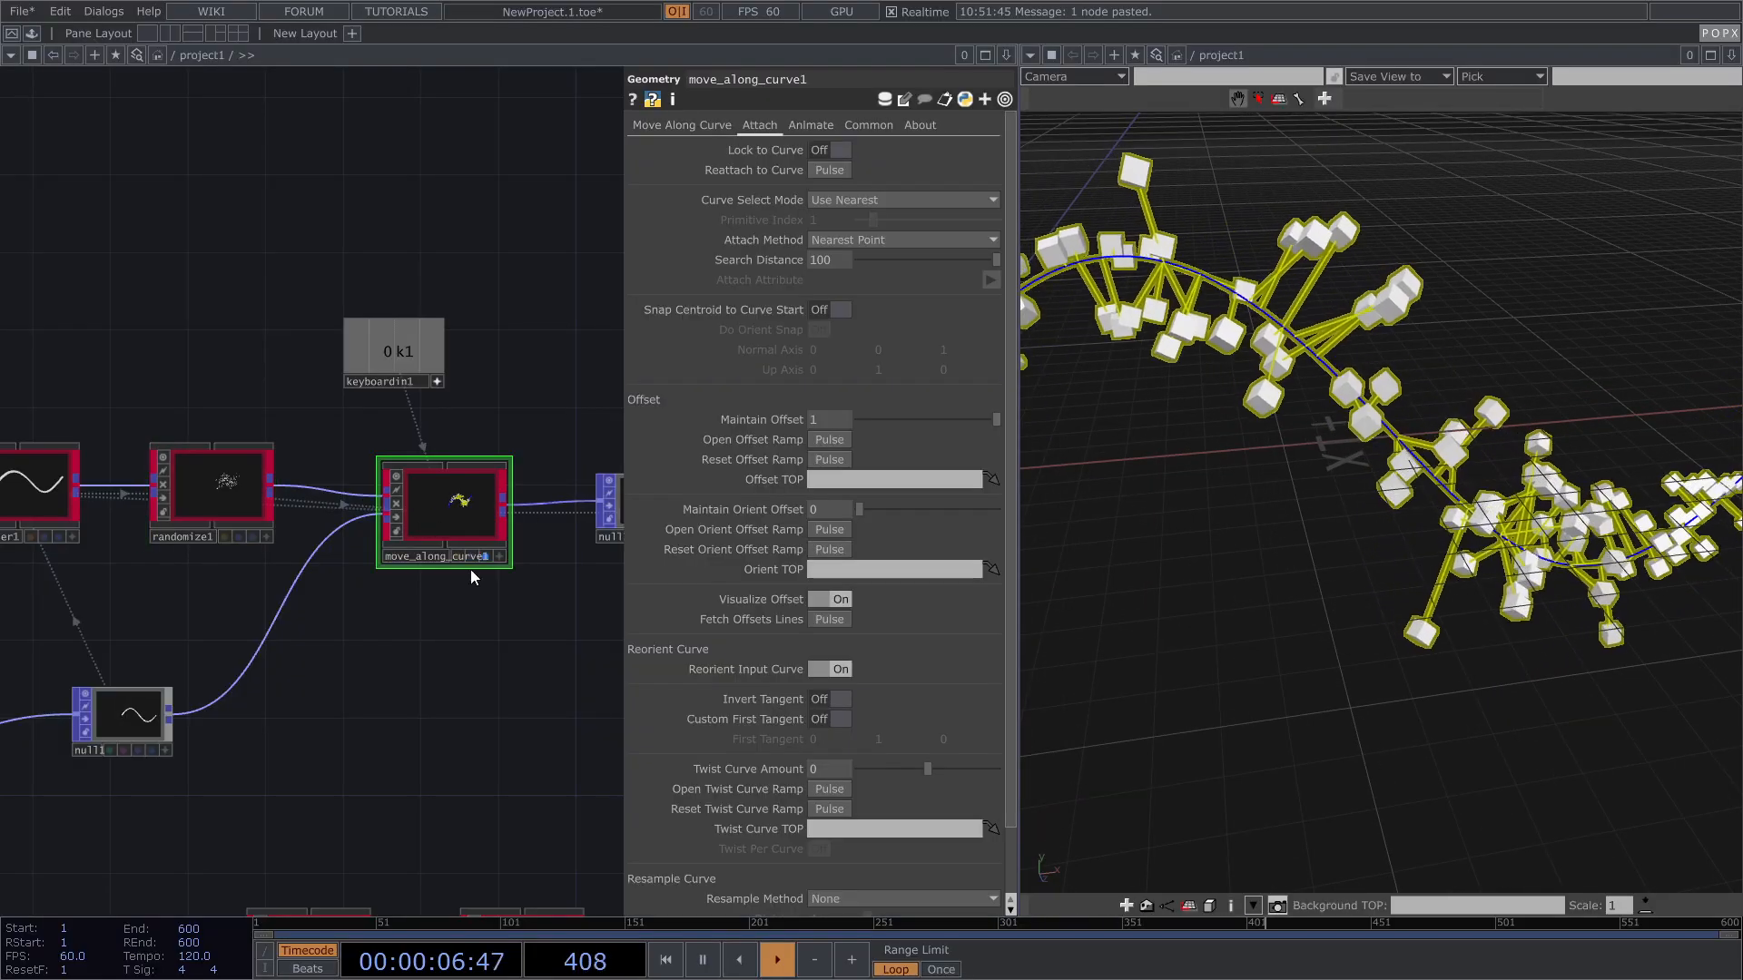
{"action": "left_click_drag", "start_coordinate": [459, 654], "coordinate": [396, 583]}
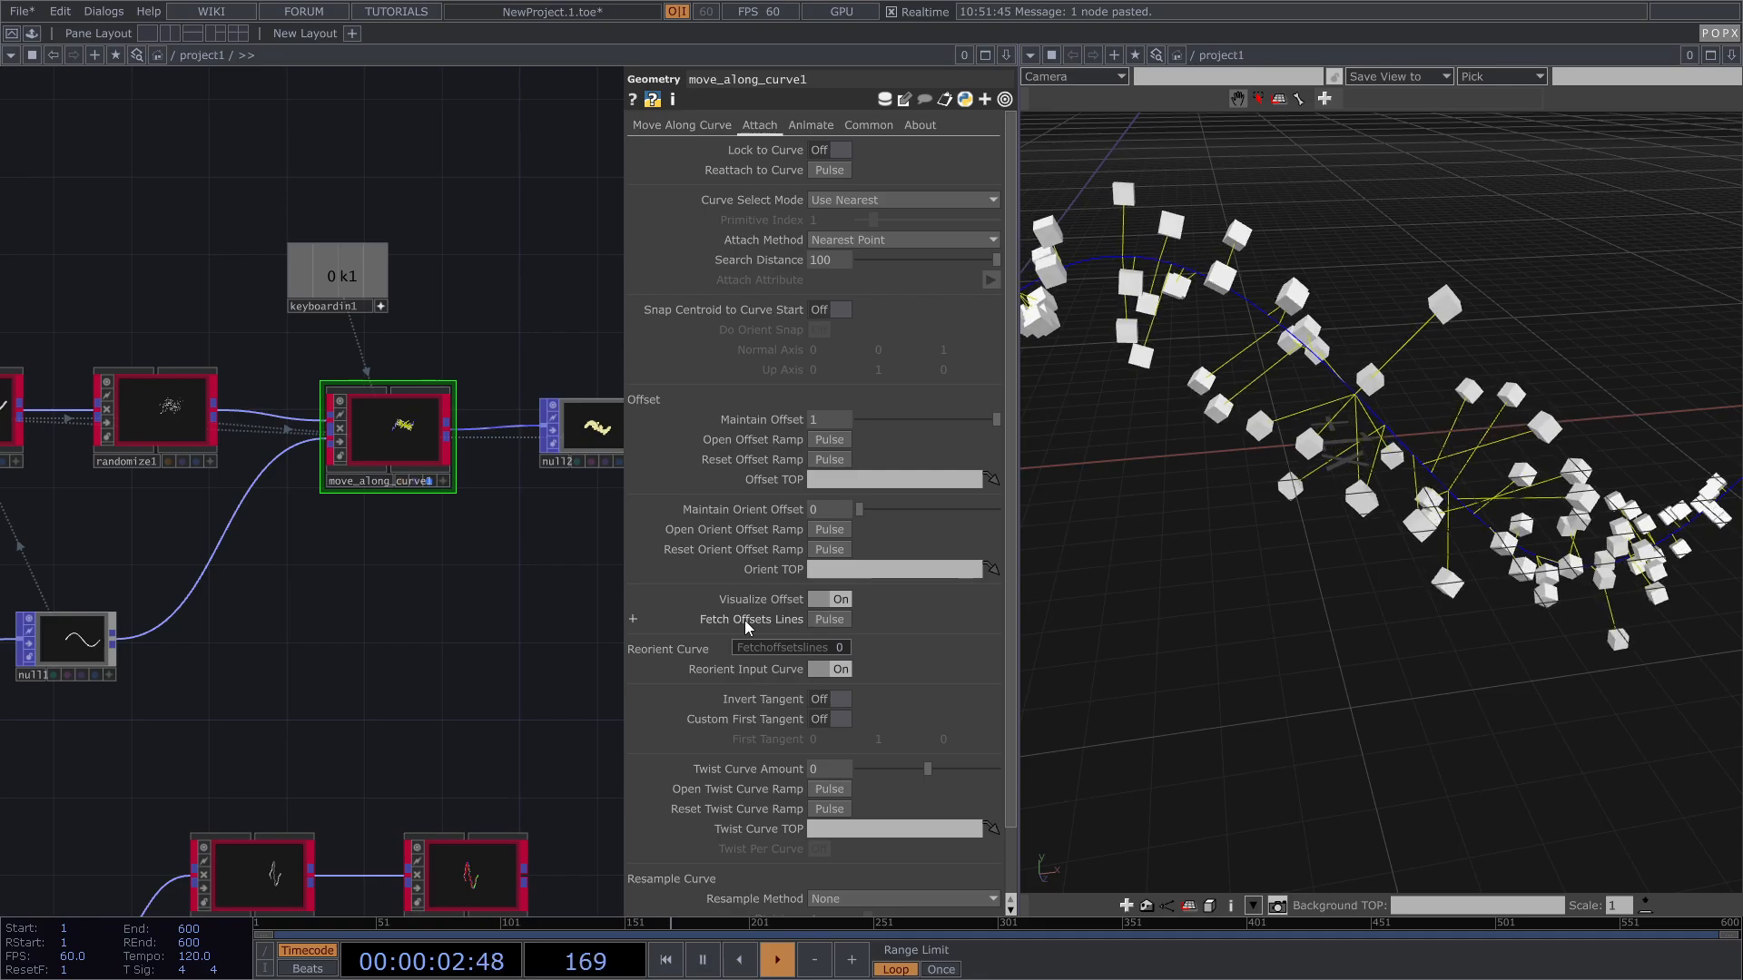
{"action": "left_click", "coordinate": [827, 619]}
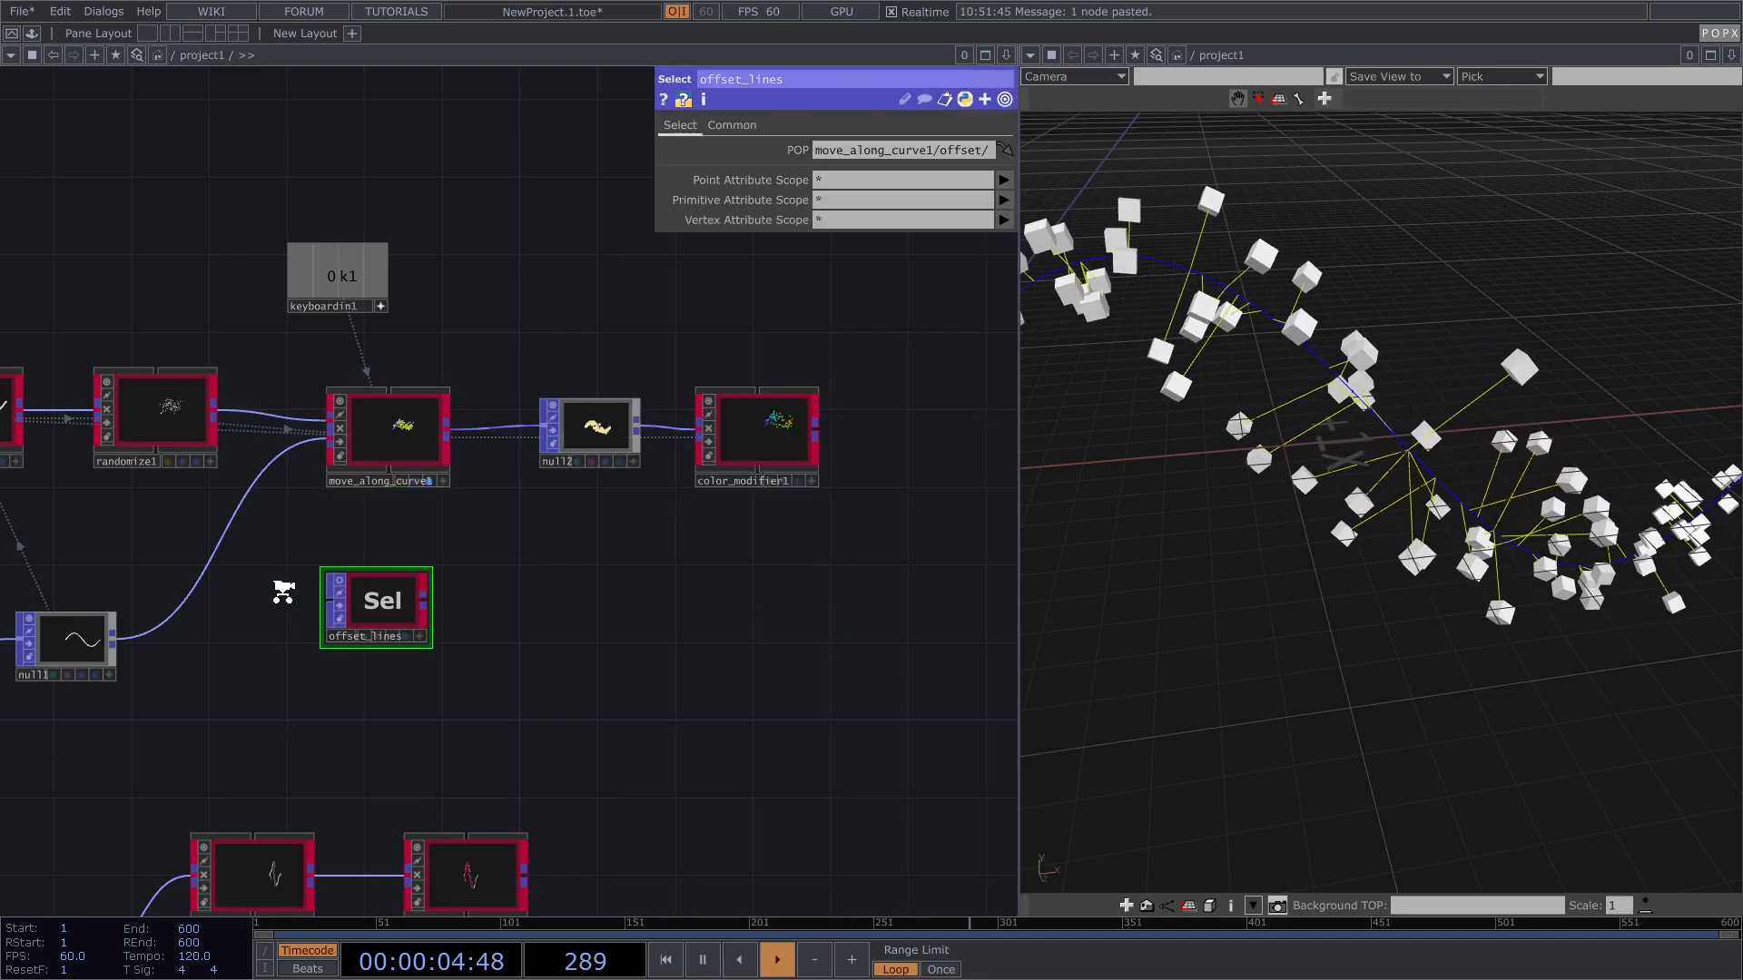
{"action": "scroll", "coordinate": [284, 591], "scroll_direction": "up", "scroll_amount": 6}
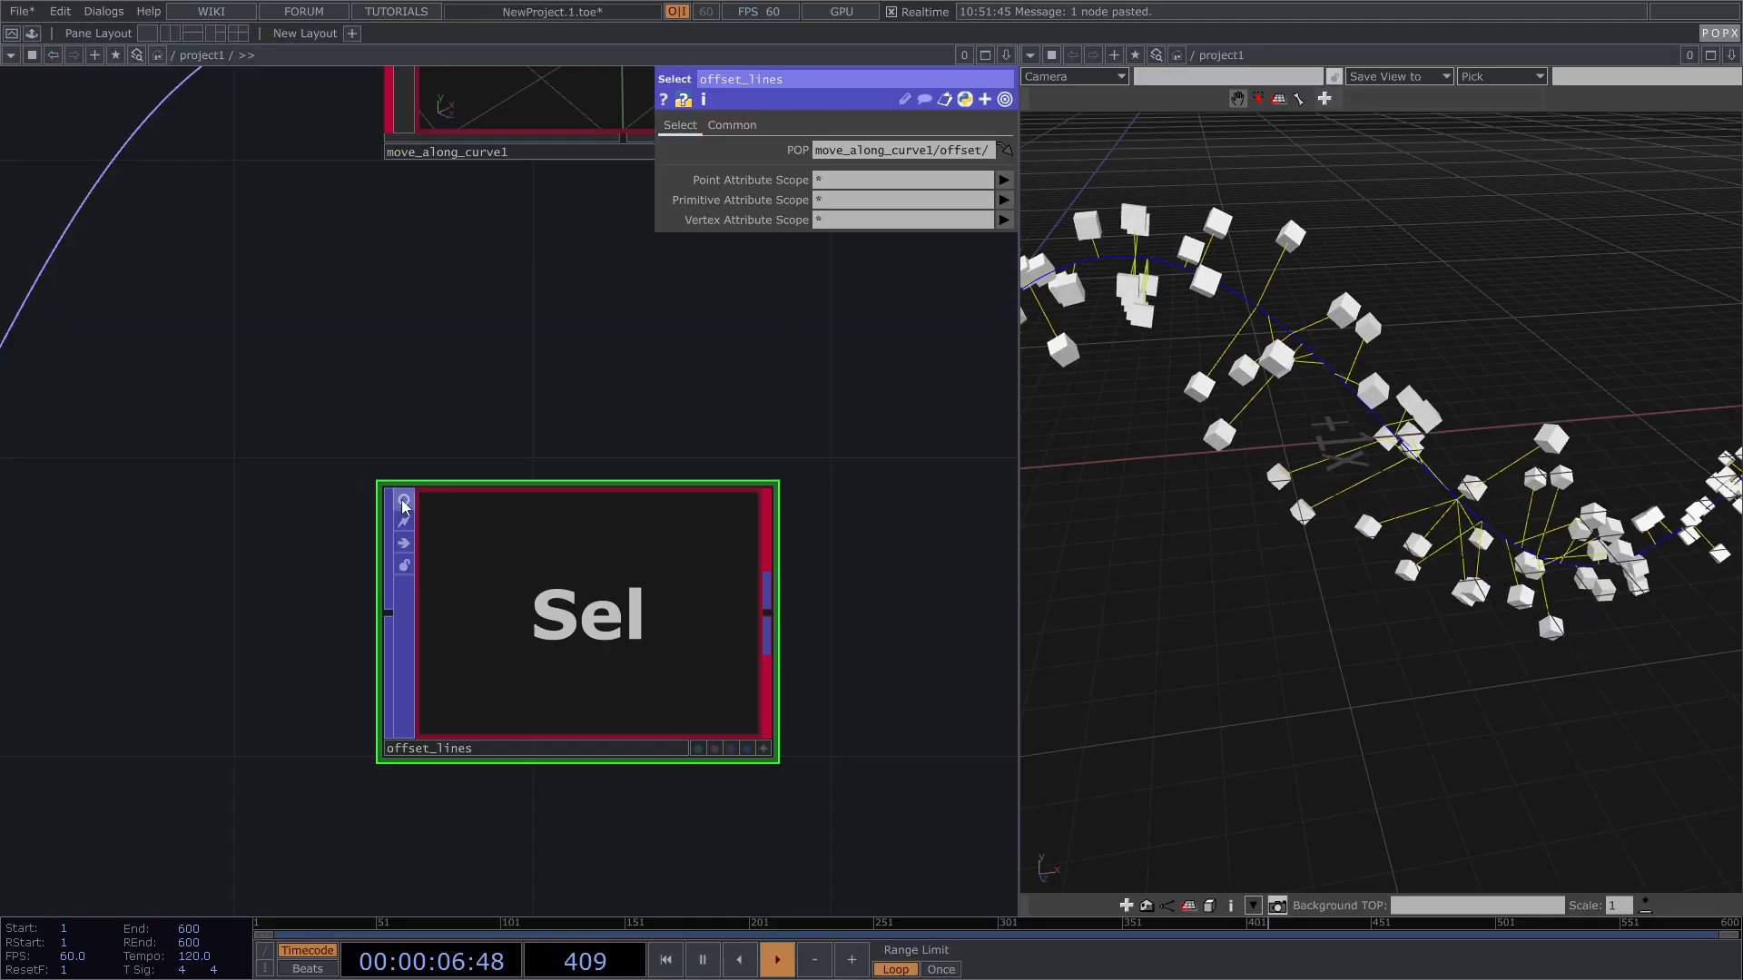
{"action": "left_click", "coordinate": [403, 501]}
Step: Set color_modifier1's display flag to show the rainbow-coloured cubes, then reselect move_along_curve1
{"action": "scroll", "coordinate": [409, 544], "scroll_direction": "up", "scroll_amount": 8}
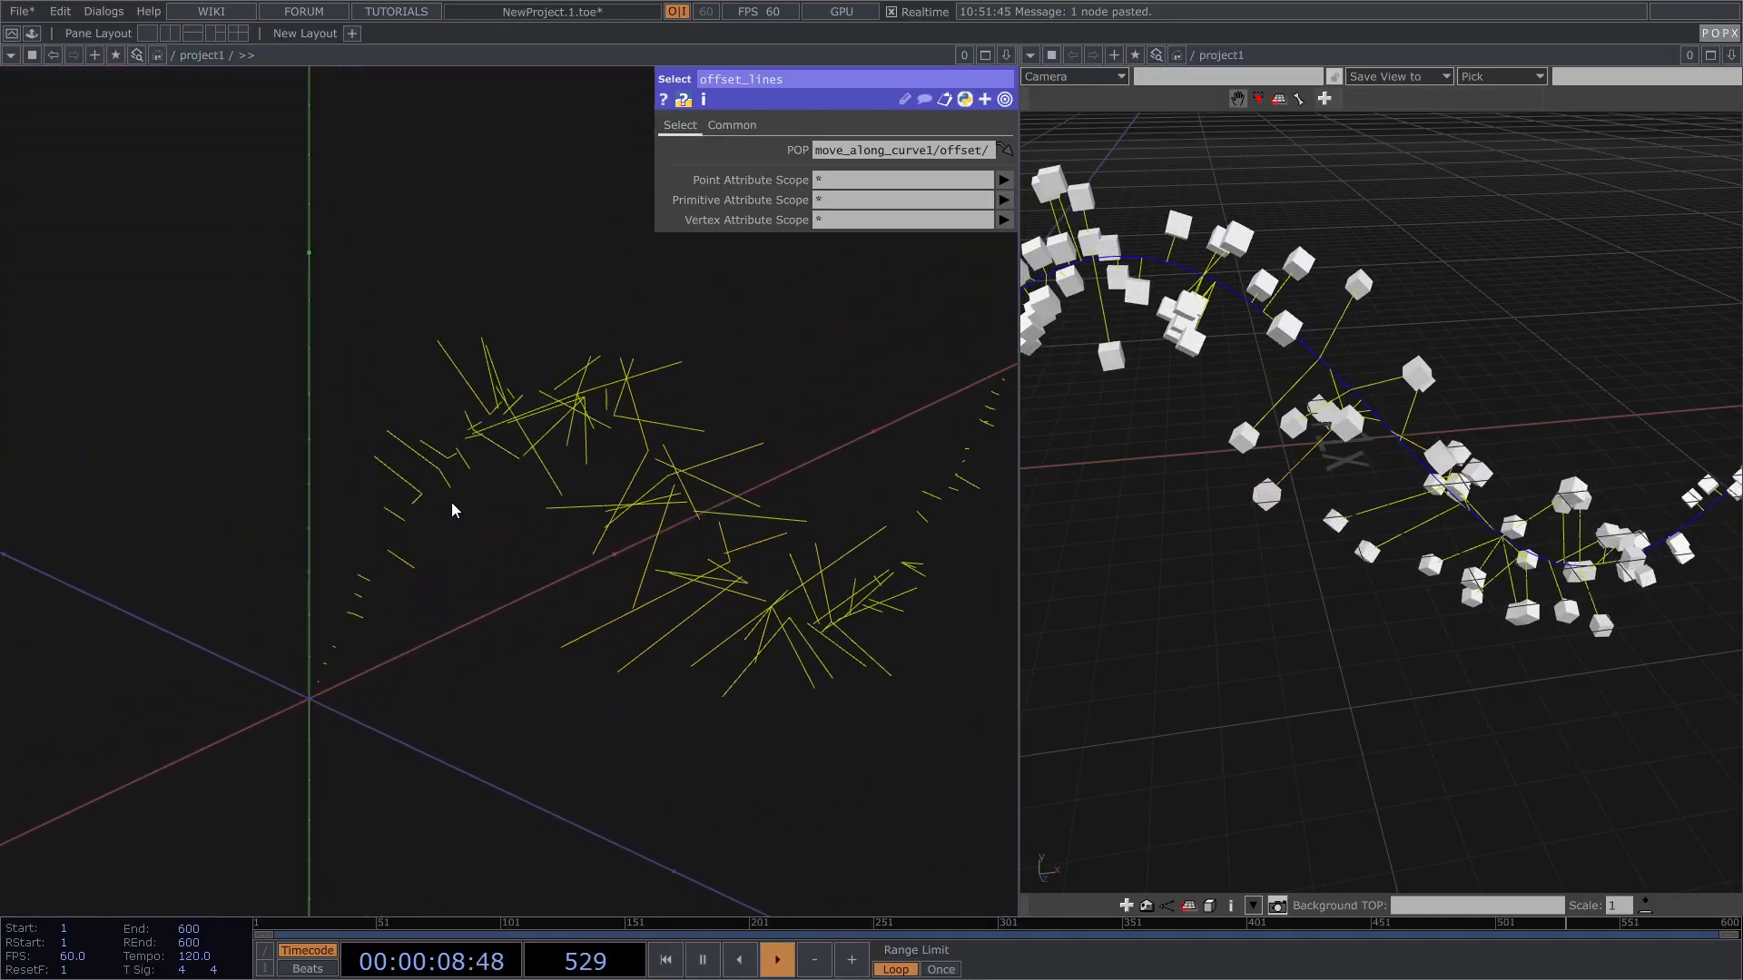
{"action": "scroll", "coordinate": [448, 481], "scroll_direction": "down", "scroll_amount": 8}
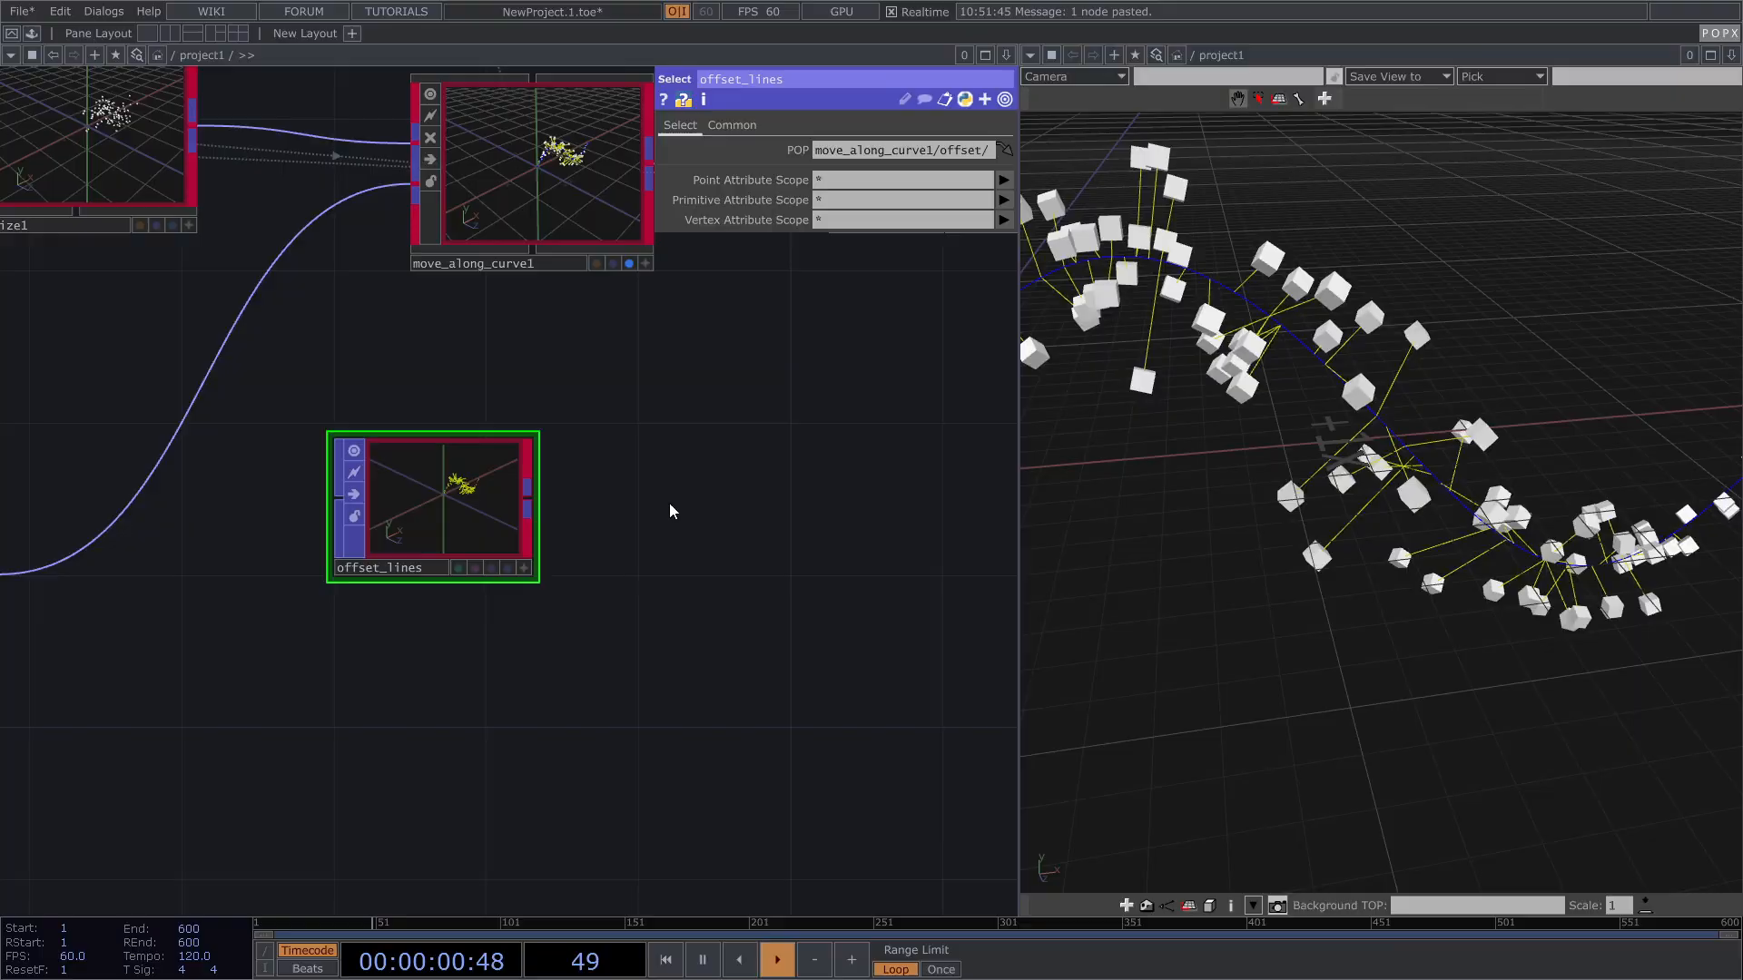
{"action": "left_click_drag", "start_coordinate": [739, 502], "coordinate": [323, 692]}
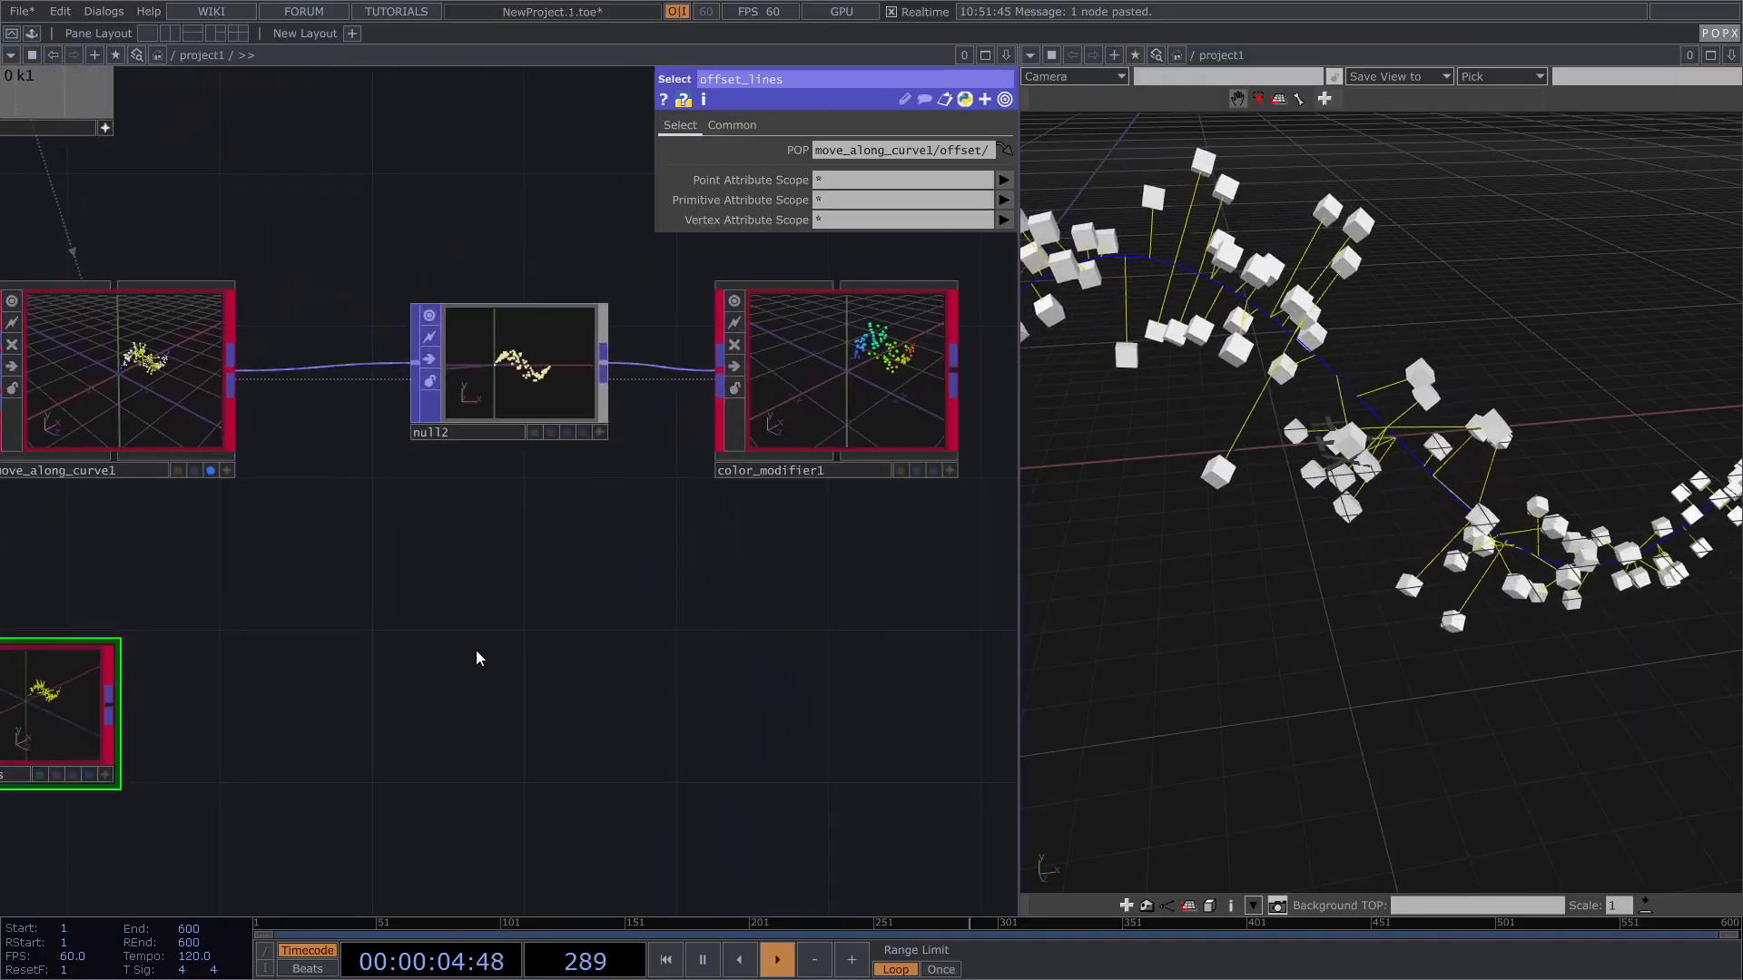
{"action": "left_click", "coordinate": [935, 471]}
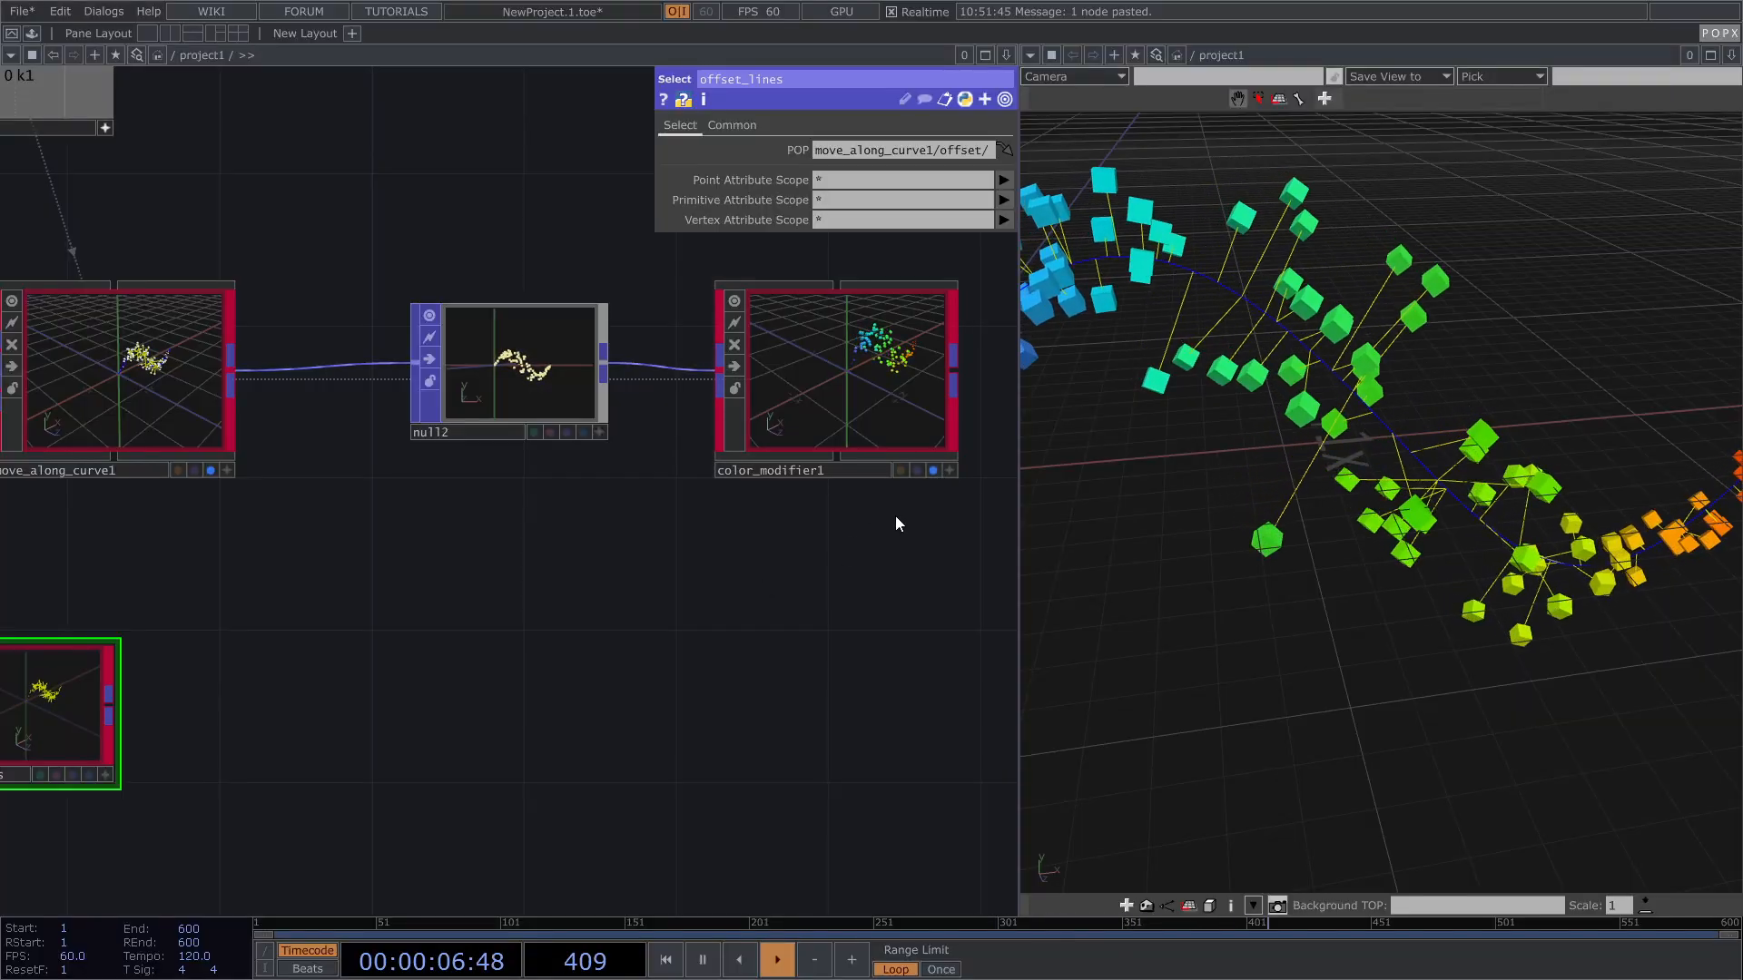
{"action": "scroll", "coordinate": [727, 617], "scroll_direction": "down", "scroll_amount": 3}
{"action": "left_click", "coordinate": [291, 464]}
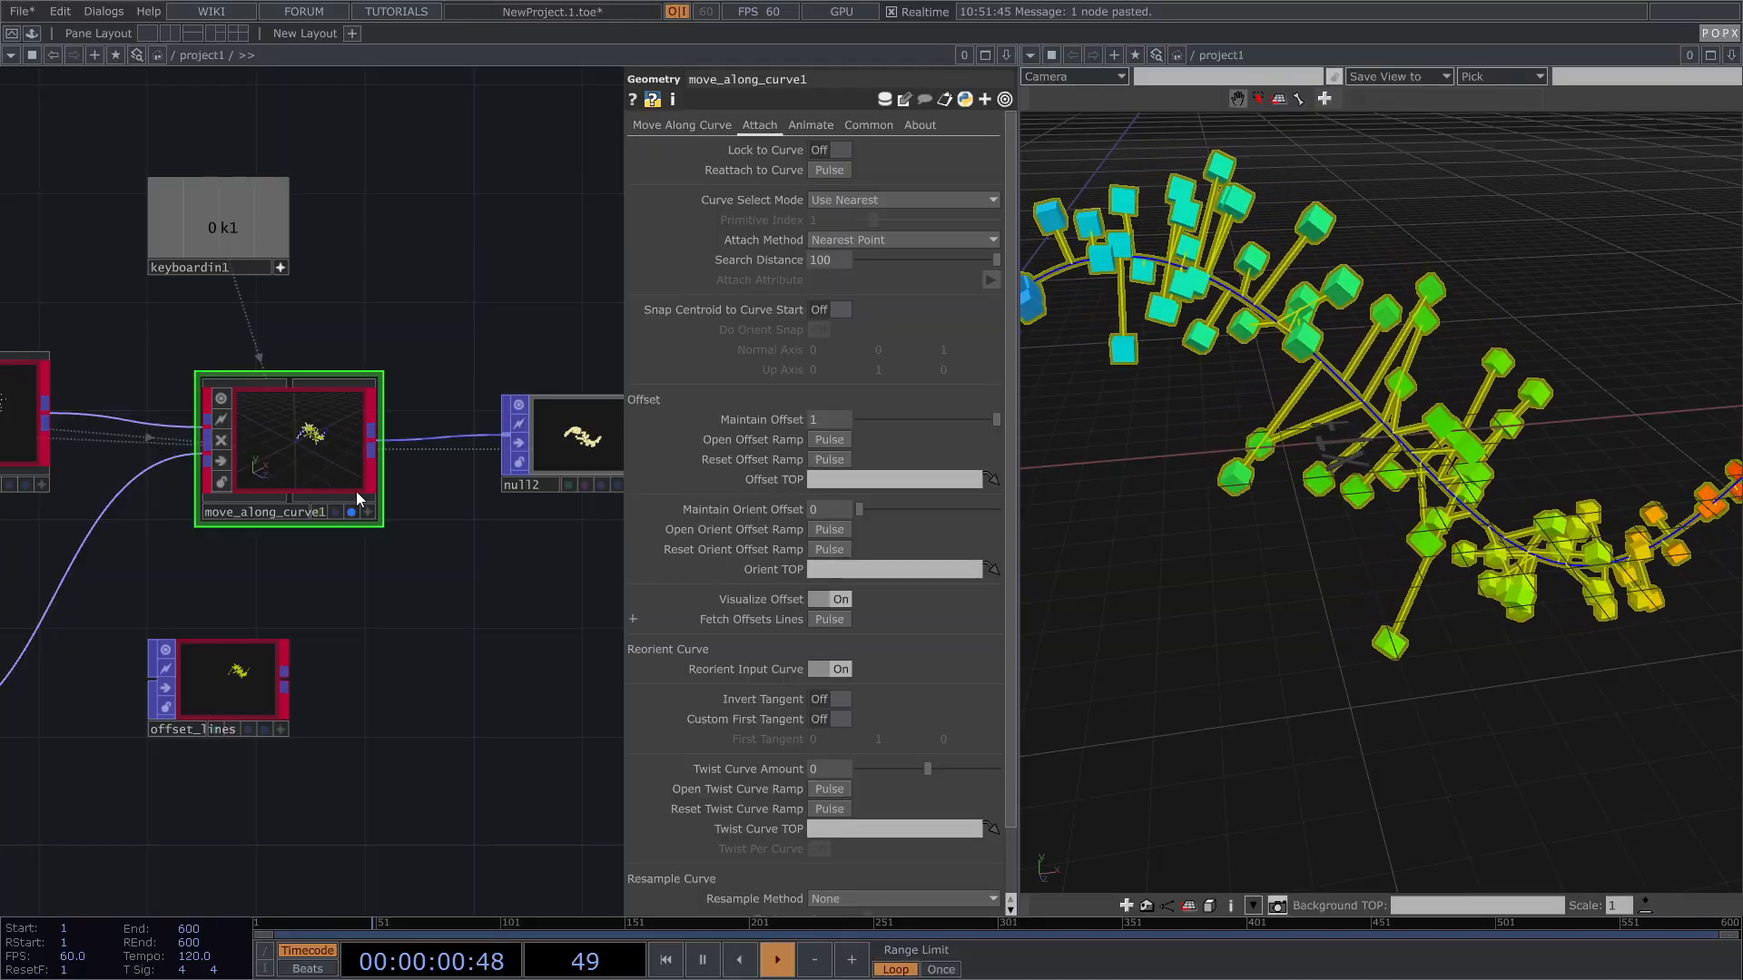
{"action": "left_click_drag", "start_coordinate": [532, 623], "coordinate": [503, 606]}
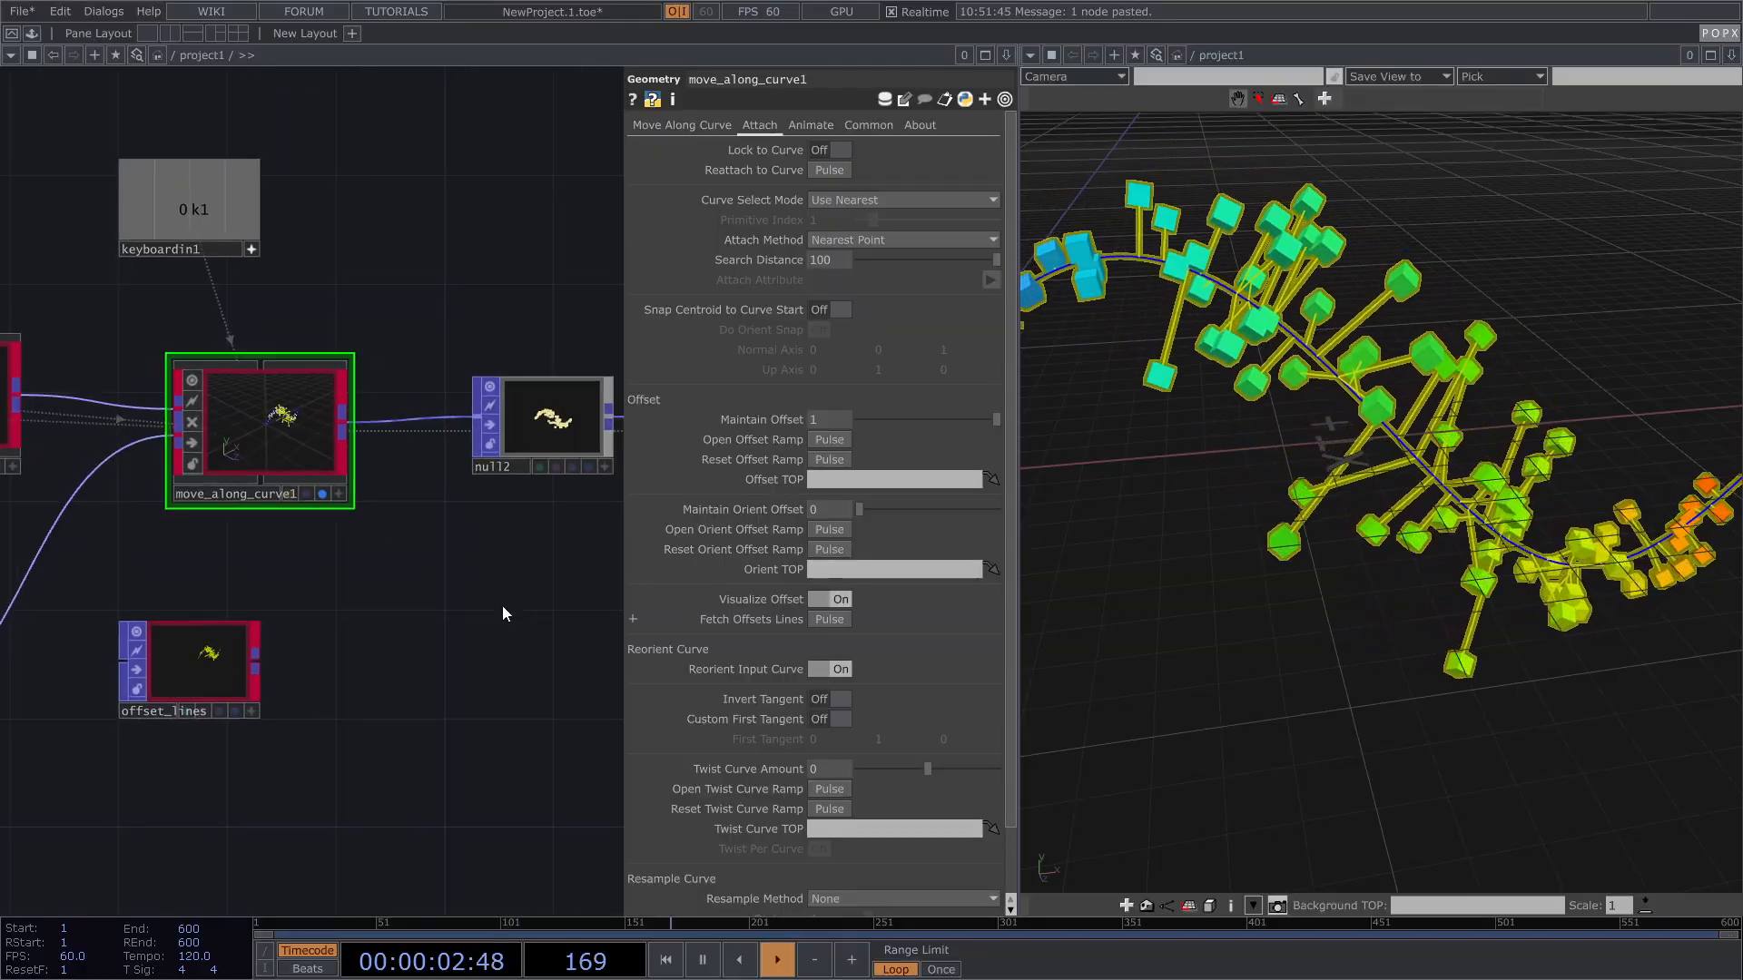
{"action": "key", "text": "Tab"}
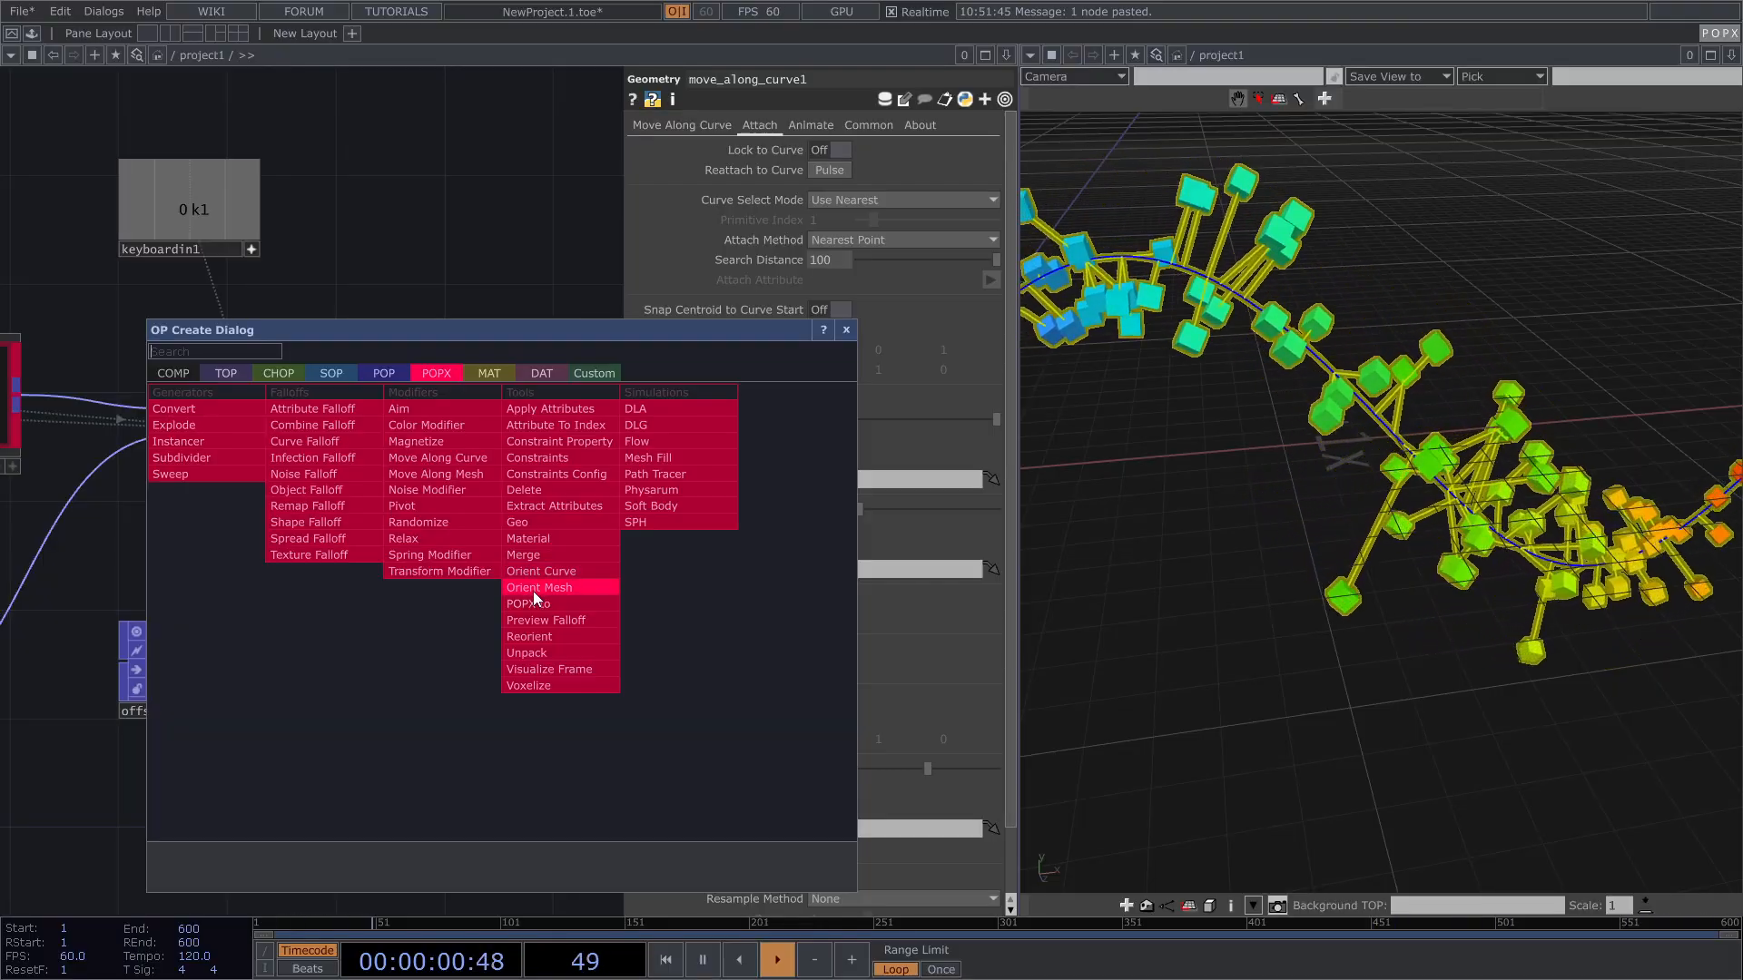
{"action": "left_click", "coordinate": [844, 331]}
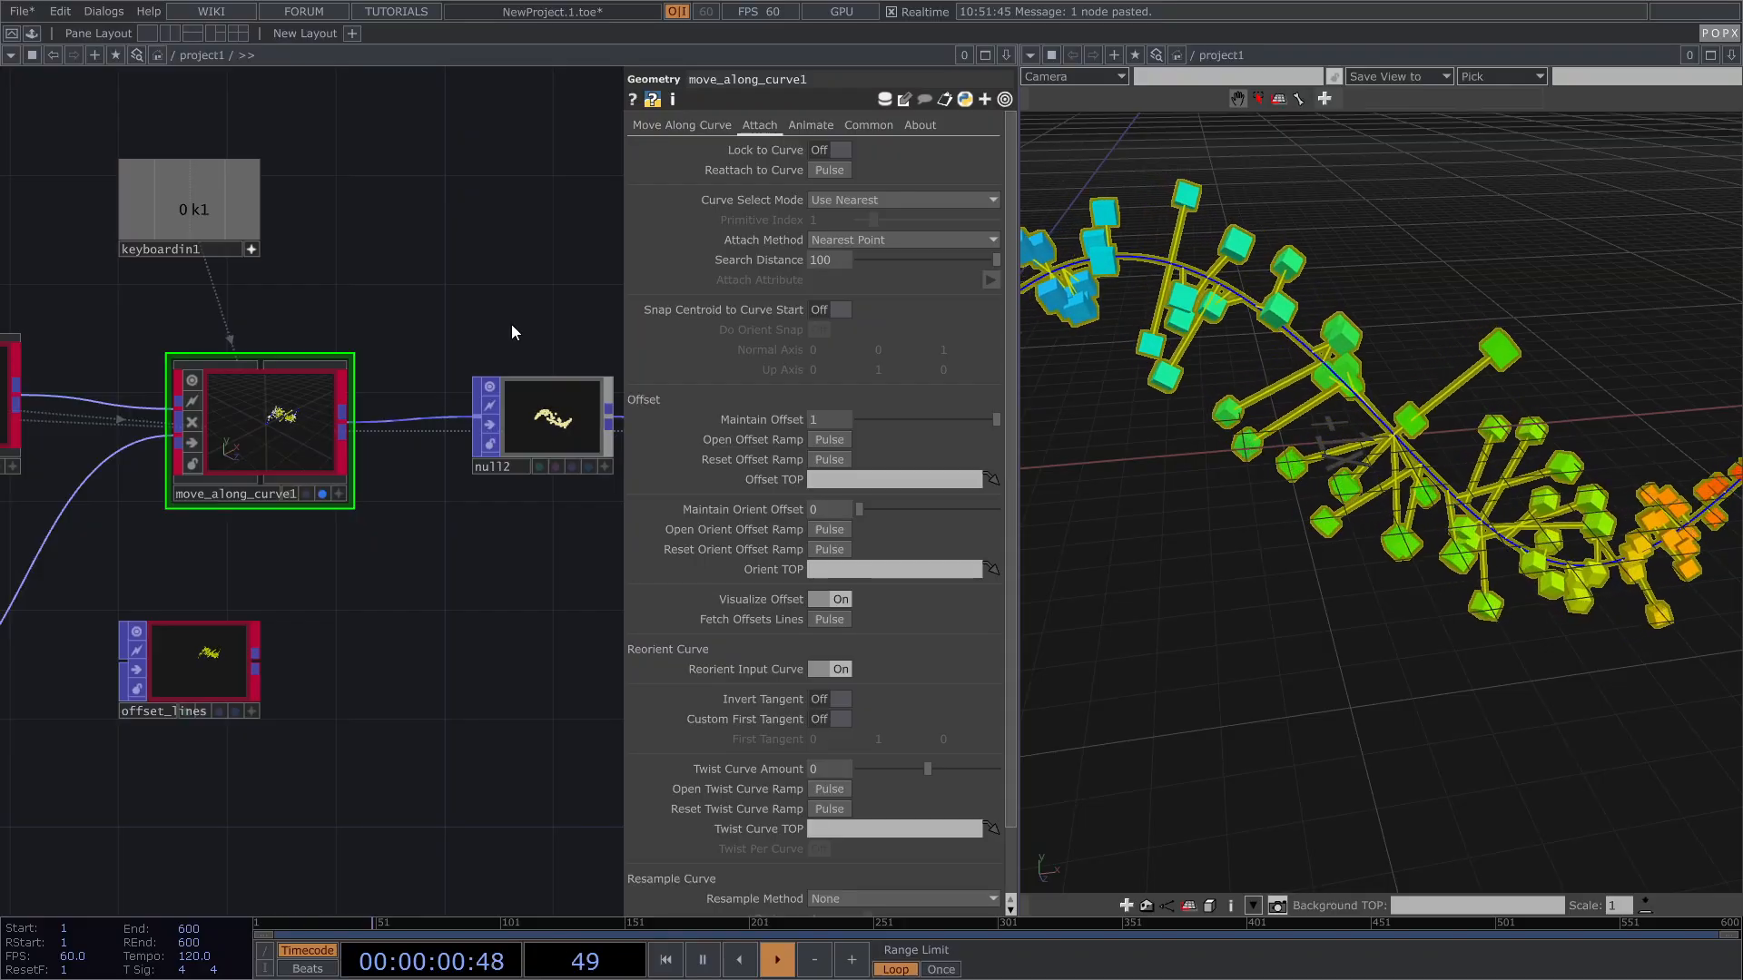
{"action": "key", "text": "Tab"}
{"action": "left_click_drag", "start_coordinate": [570, 47], "coordinate": [579, 86]}
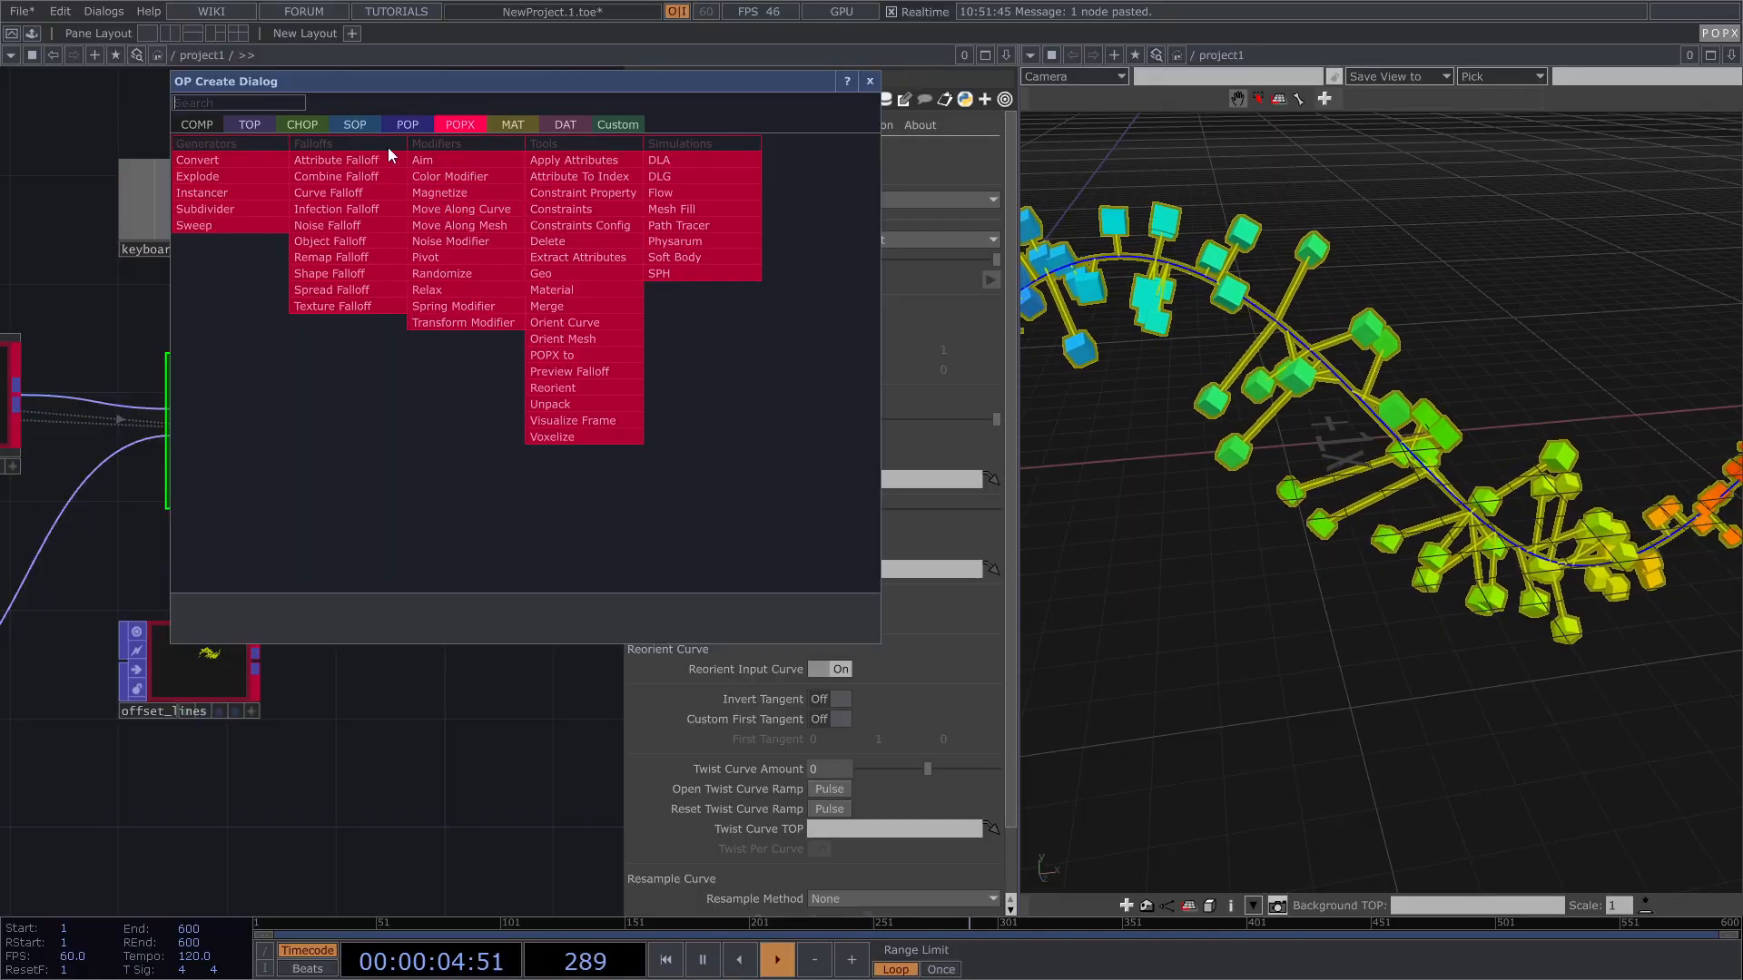
{"action": "left_click", "coordinate": [508, 209]}
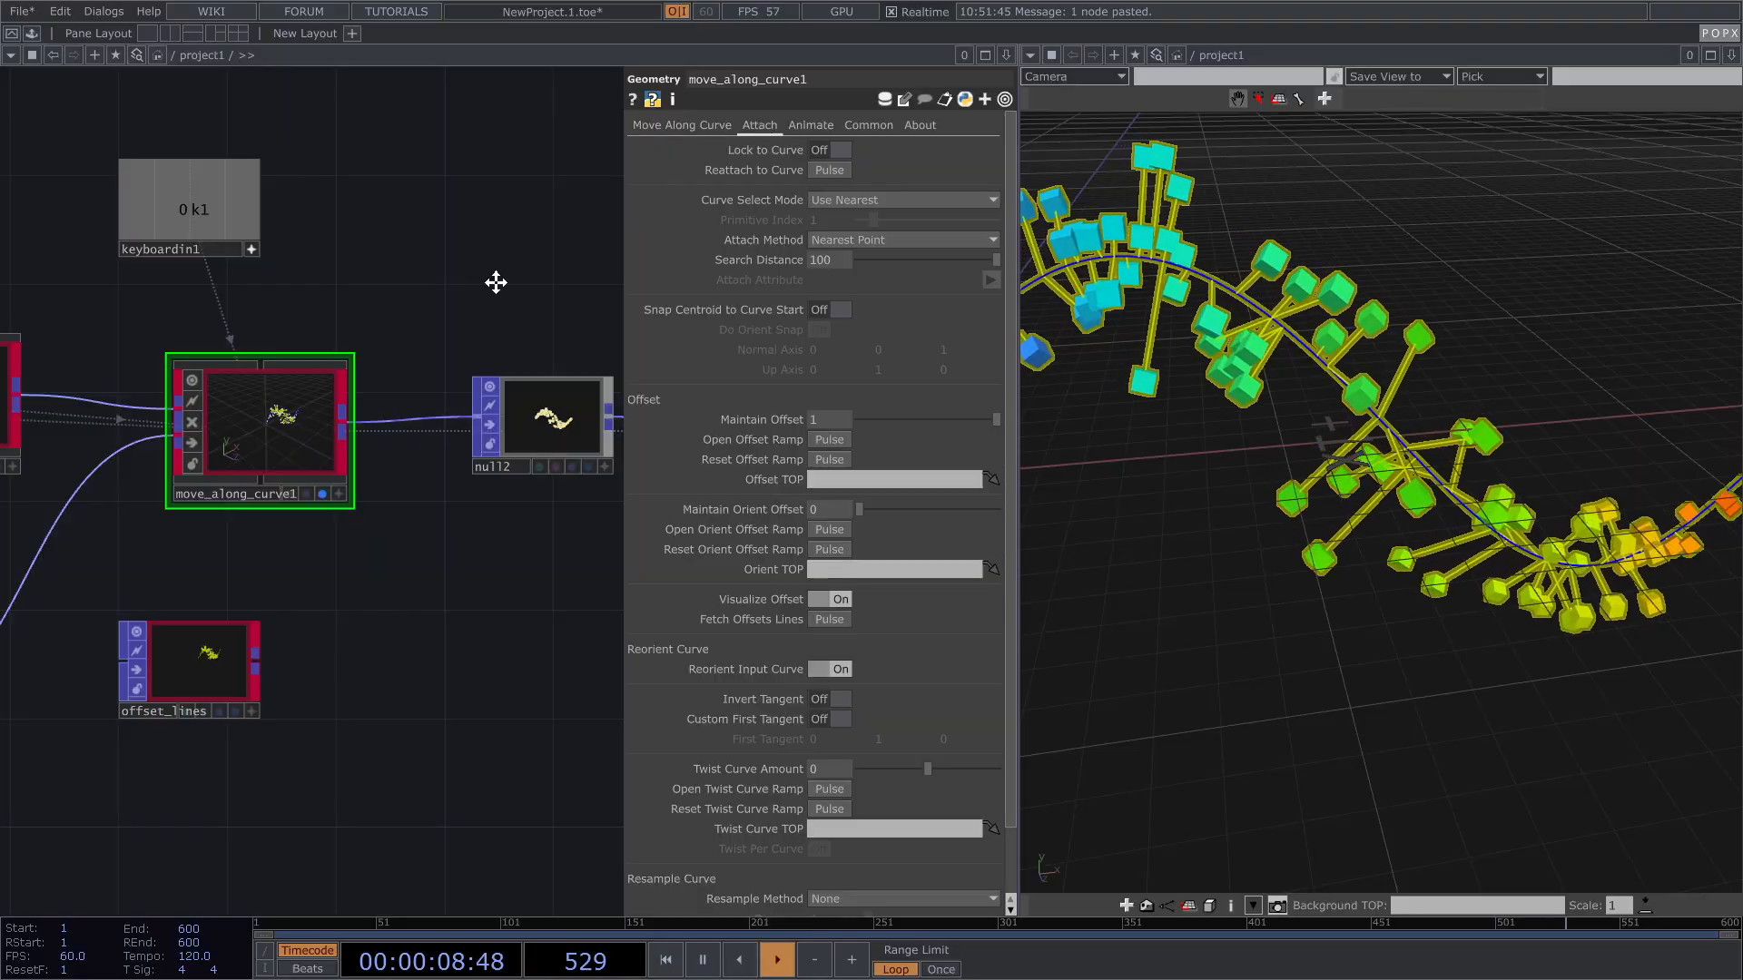
{"action": "scroll", "coordinate": [503, 282], "scroll_direction": "down", "scroll_amount": 2}
{"action": "scroll", "coordinate": [389, 276], "scroll_direction": "down", "scroll_amount": 2}
{"action": "scroll", "coordinate": [406, 264], "scroll_direction": "down", "scroll_amount": 1}
{"action": "left_click_drag", "start_coordinate": [435, 275], "coordinate": [468, 250]}
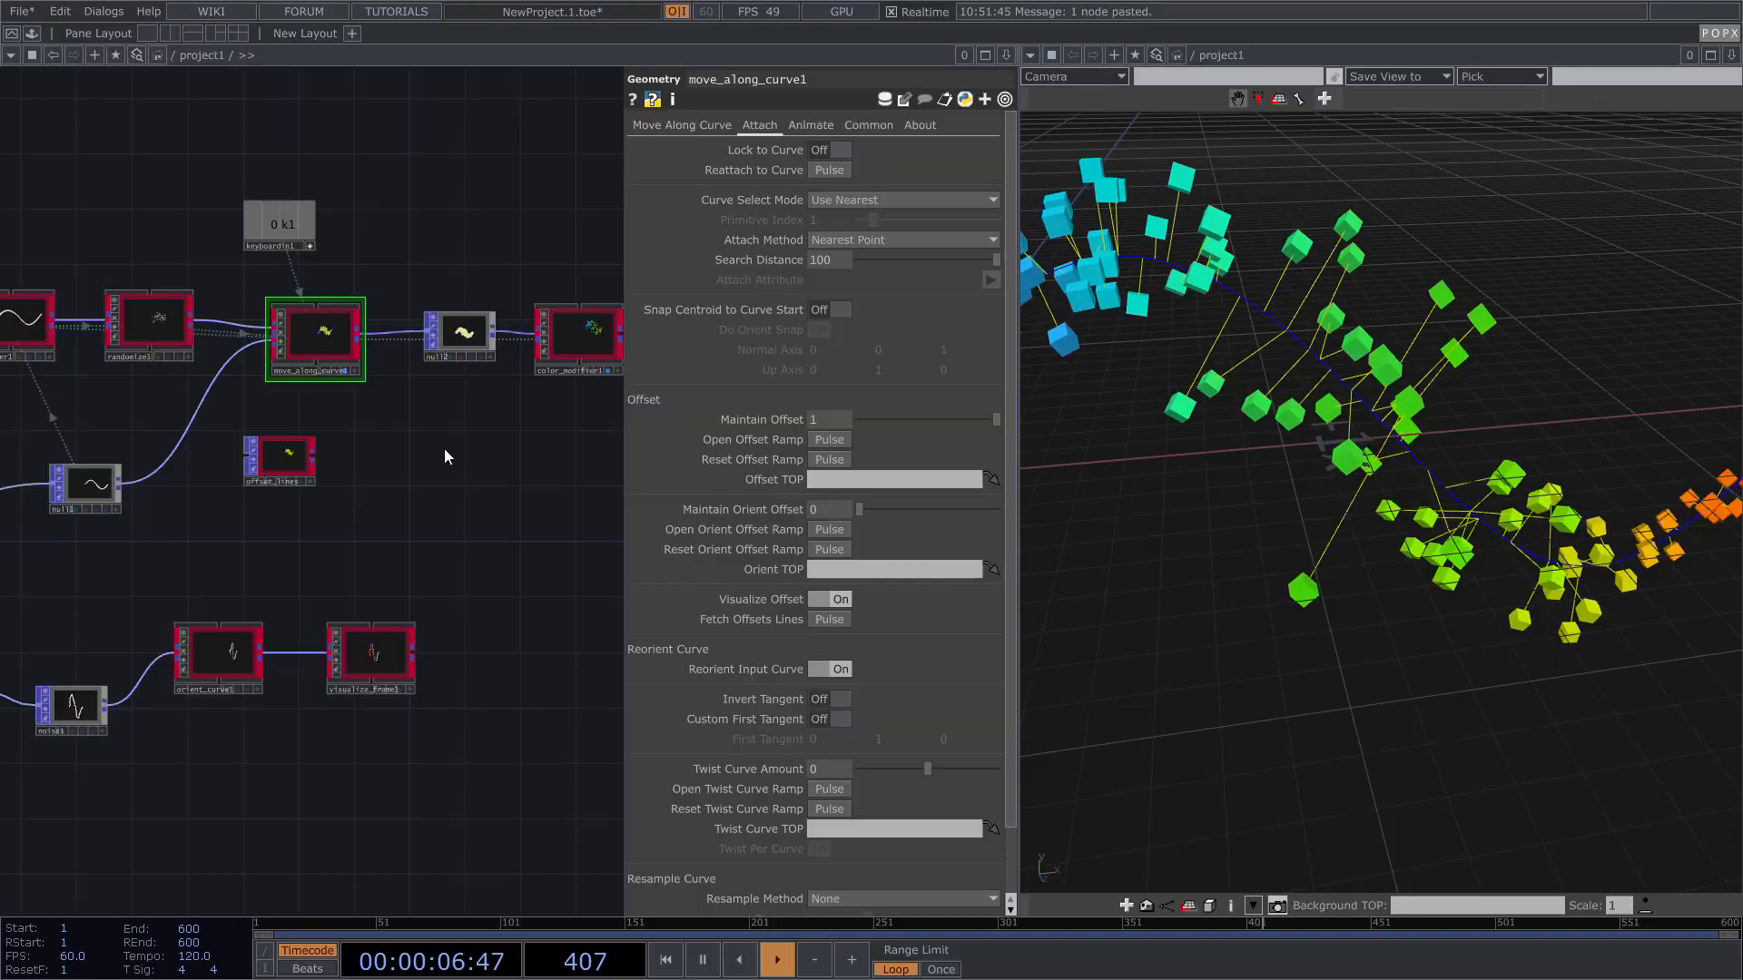
{"action": "key", "text": "Tab"}
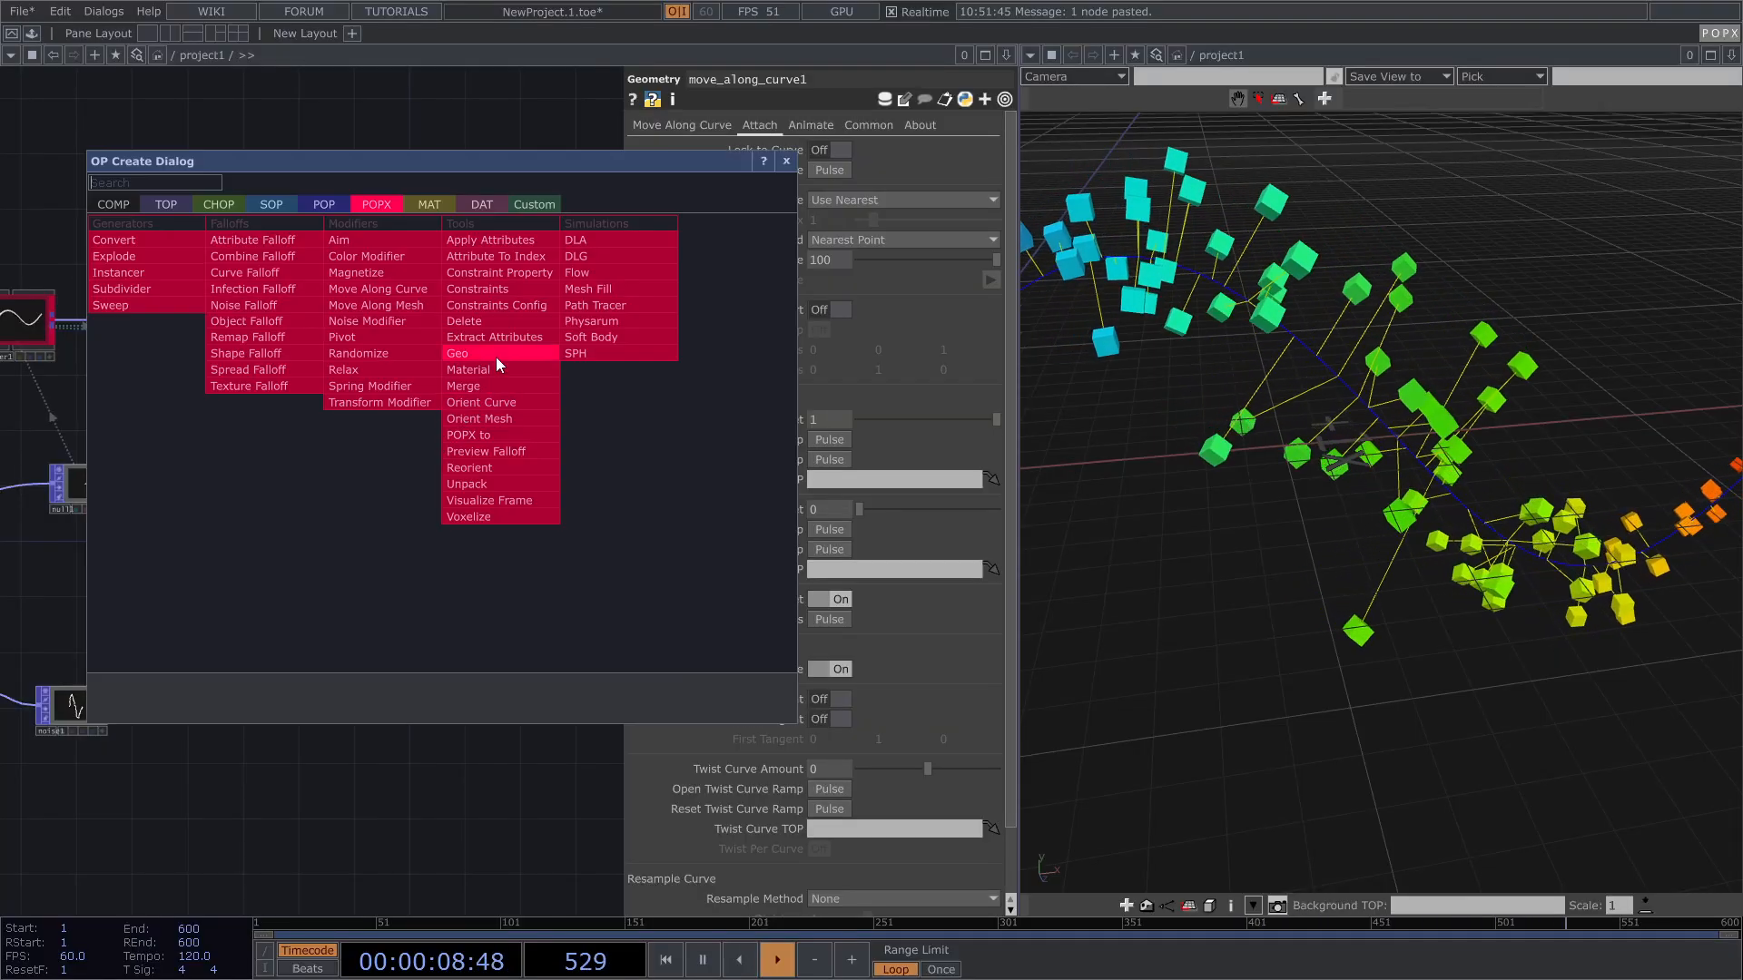
{"action": "key", "text": "Escape"}
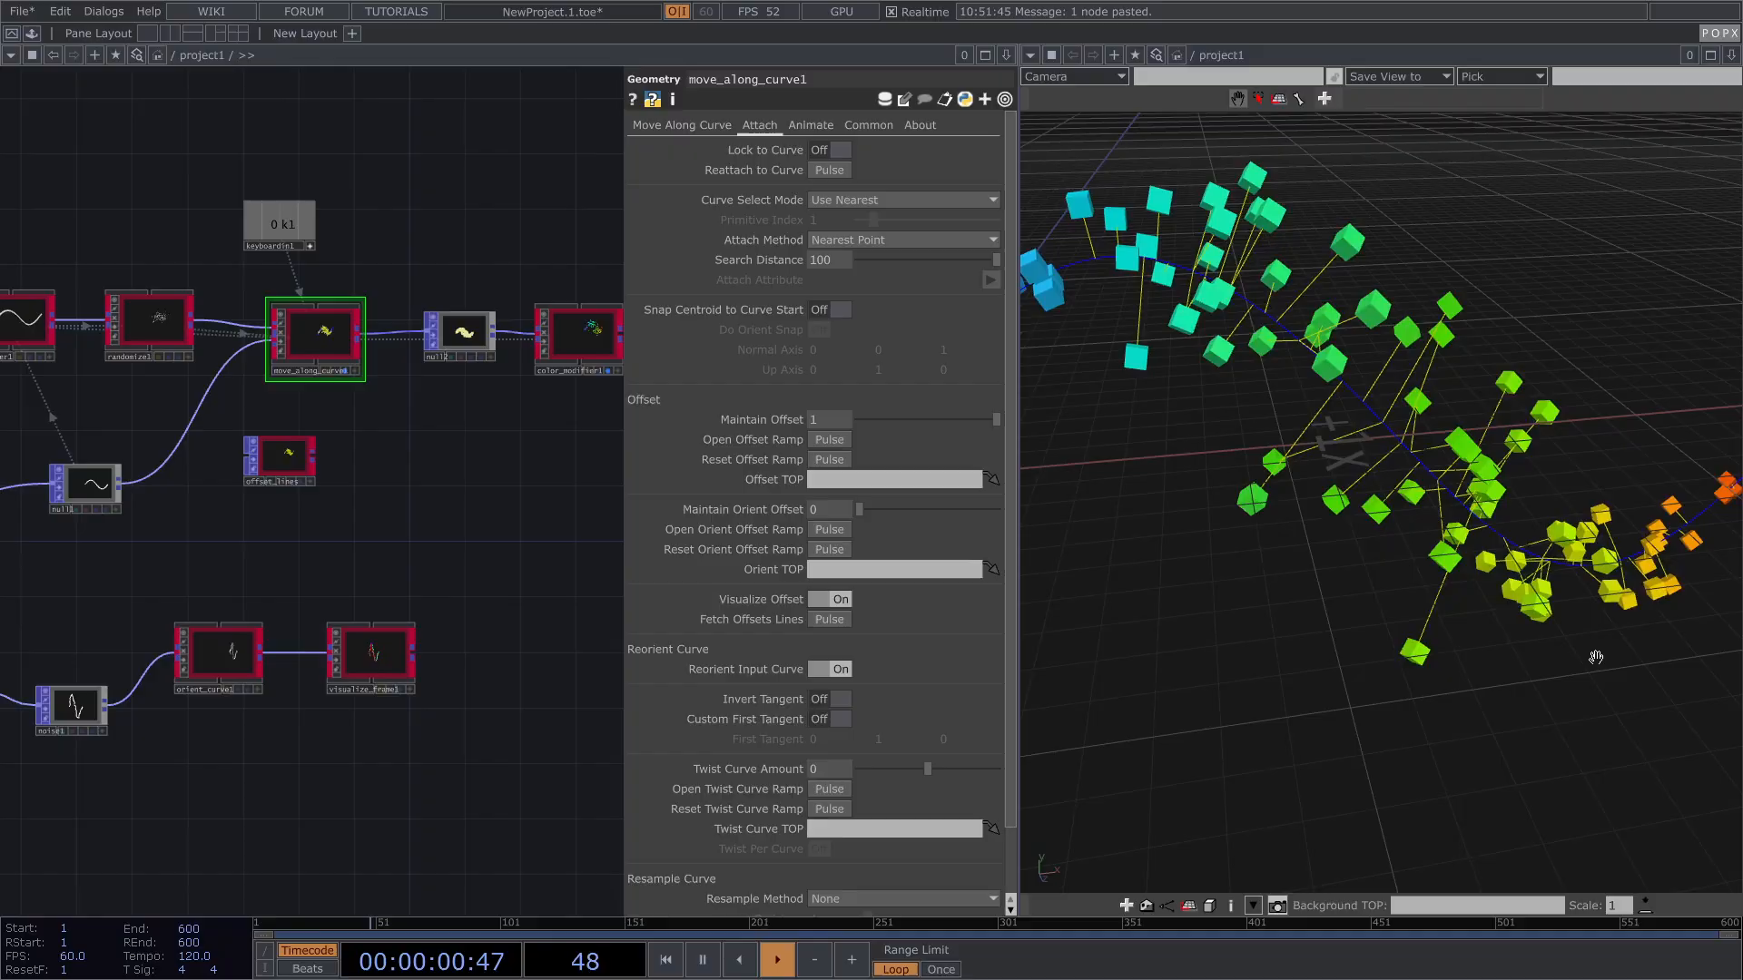